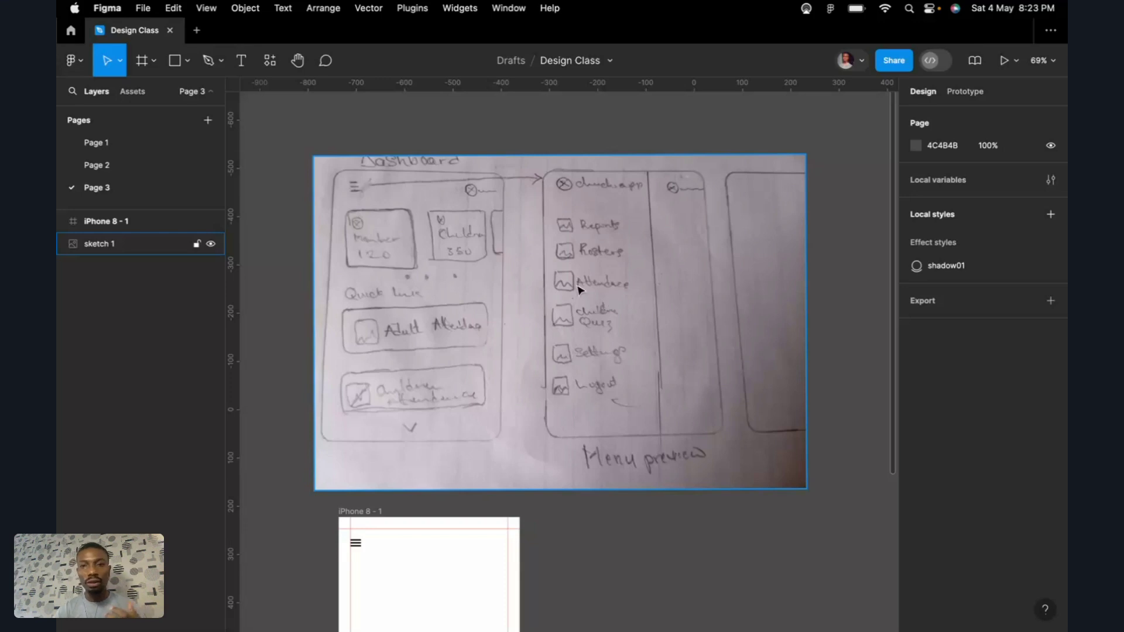
Step: Examine the hand-drawn Dashboard and Menu preview sketch against the iPhone 8 - 1 frame below it
key("Escape")
scroll(577, 287, "down", 3)
scroll(577, 288, "left", 2)
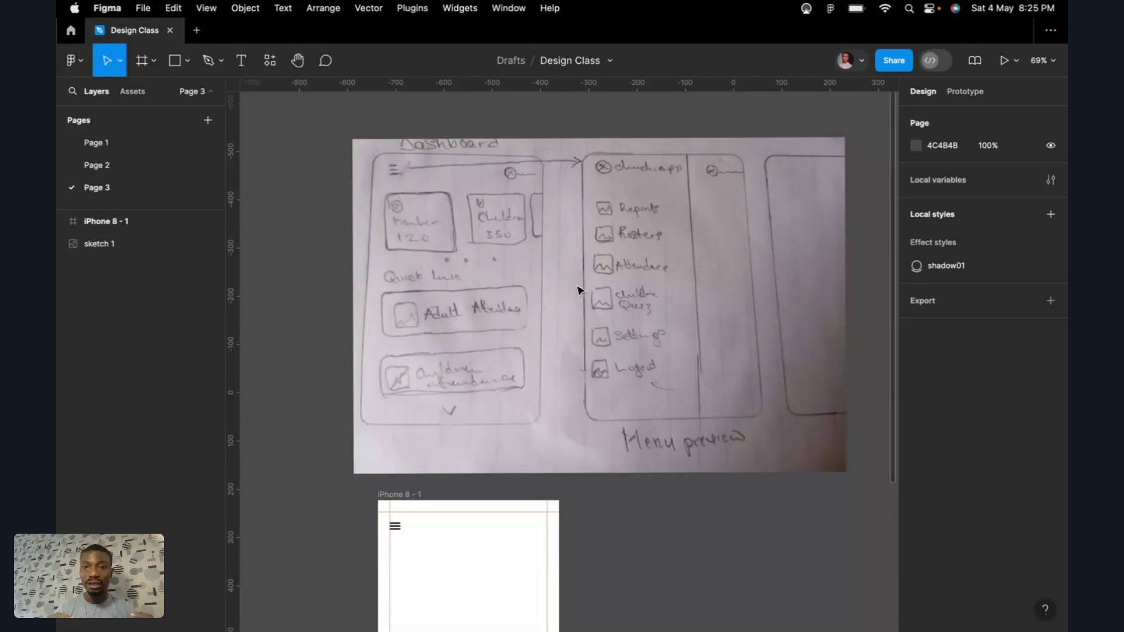
scroll(578, 290, "down", 3)
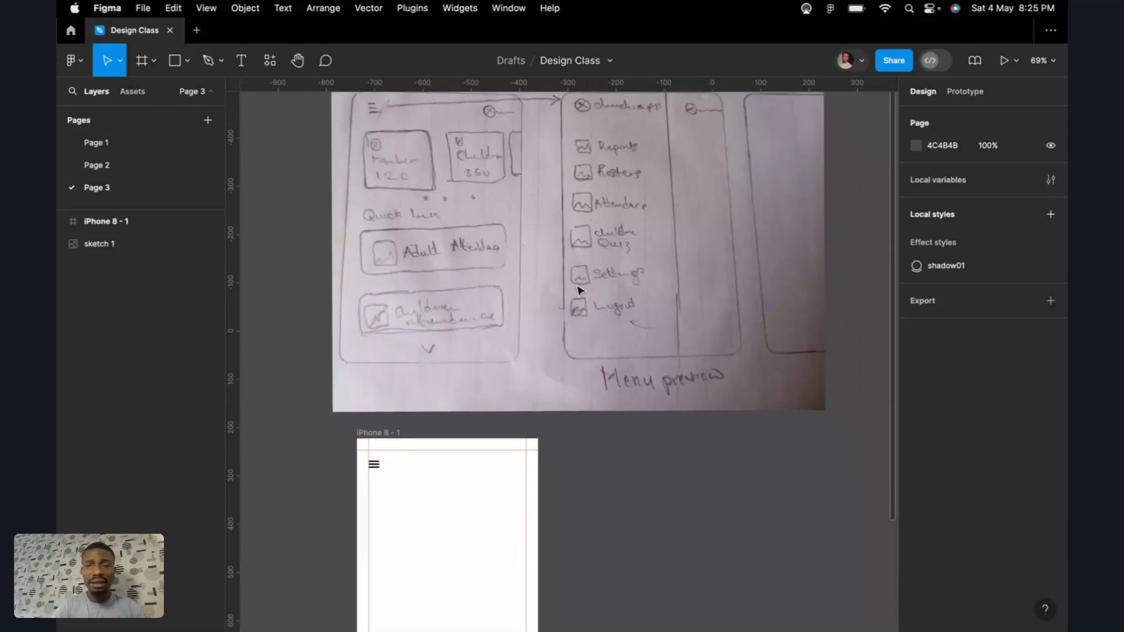
scroll(578, 290, "up", 2)
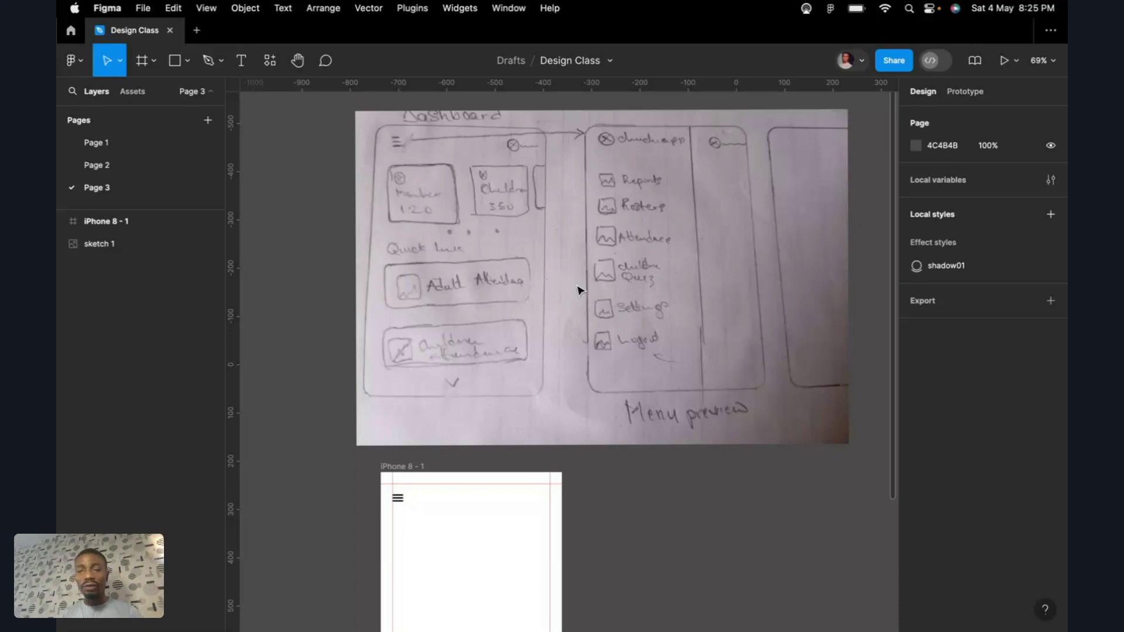
scroll(495, 502, "down", 5)
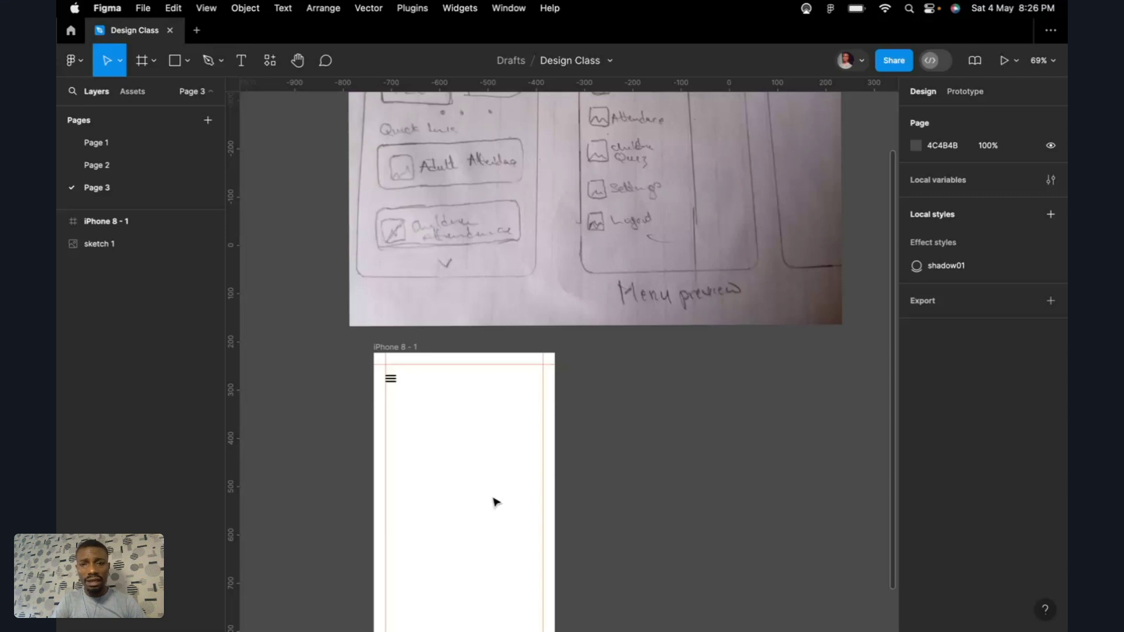
scroll(495, 503, "up", 3)
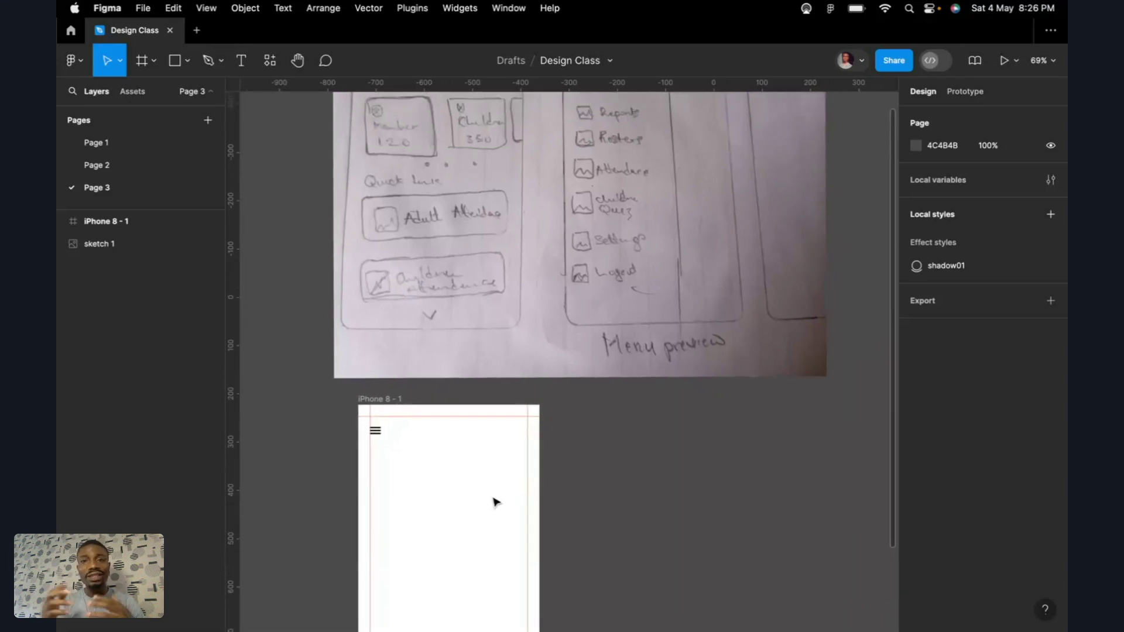
scroll(495, 502, "left", 3)
scroll(495, 503, "up", 2)
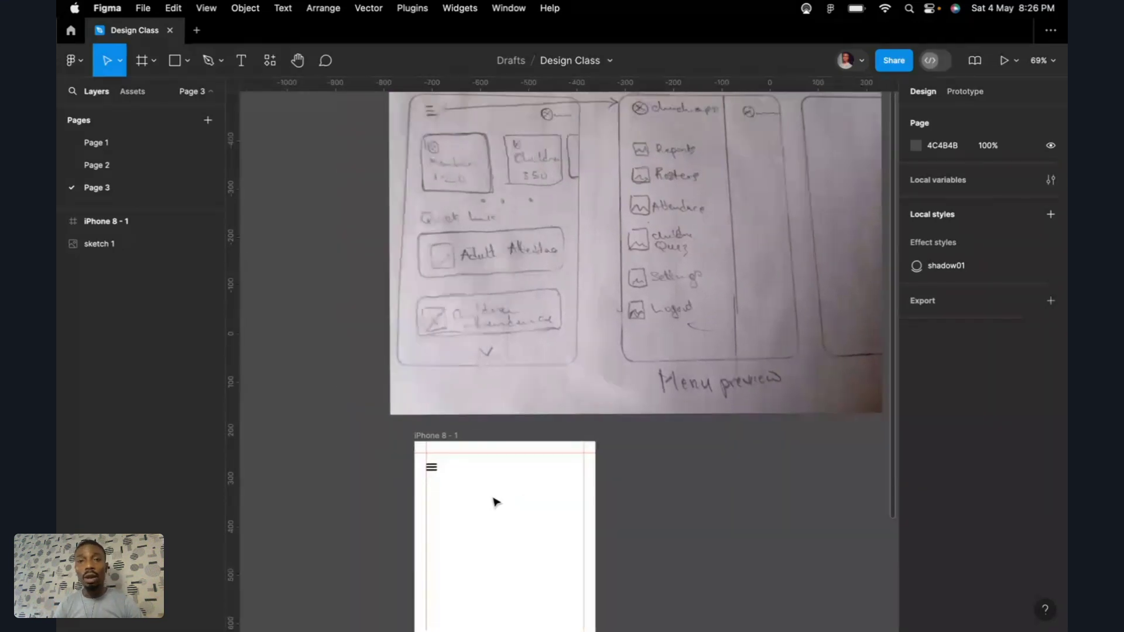
scroll(496, 502, "down", 1)
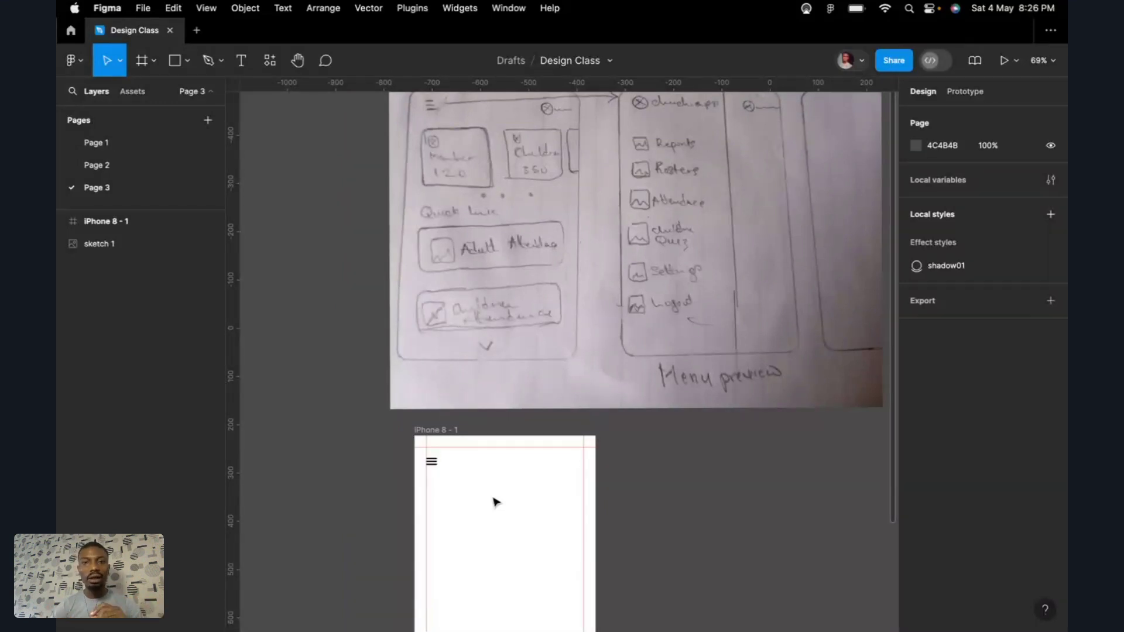
scroll(494, 500, "up", 3)
scroll(494, 499, "right", 1)
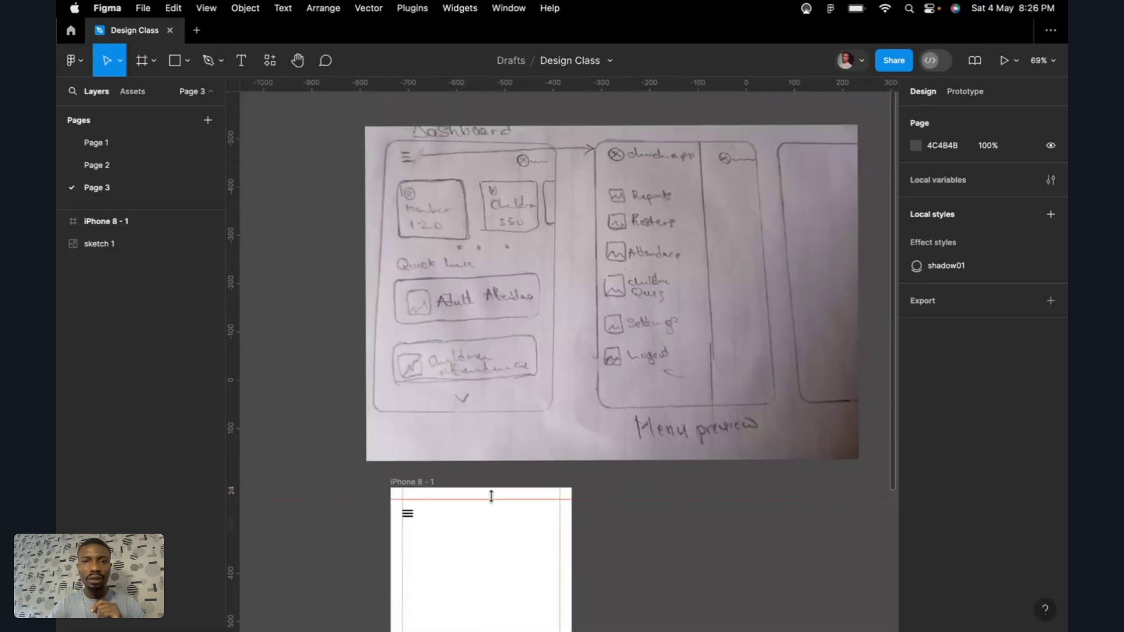
scroll(533, 407, "up", 3)
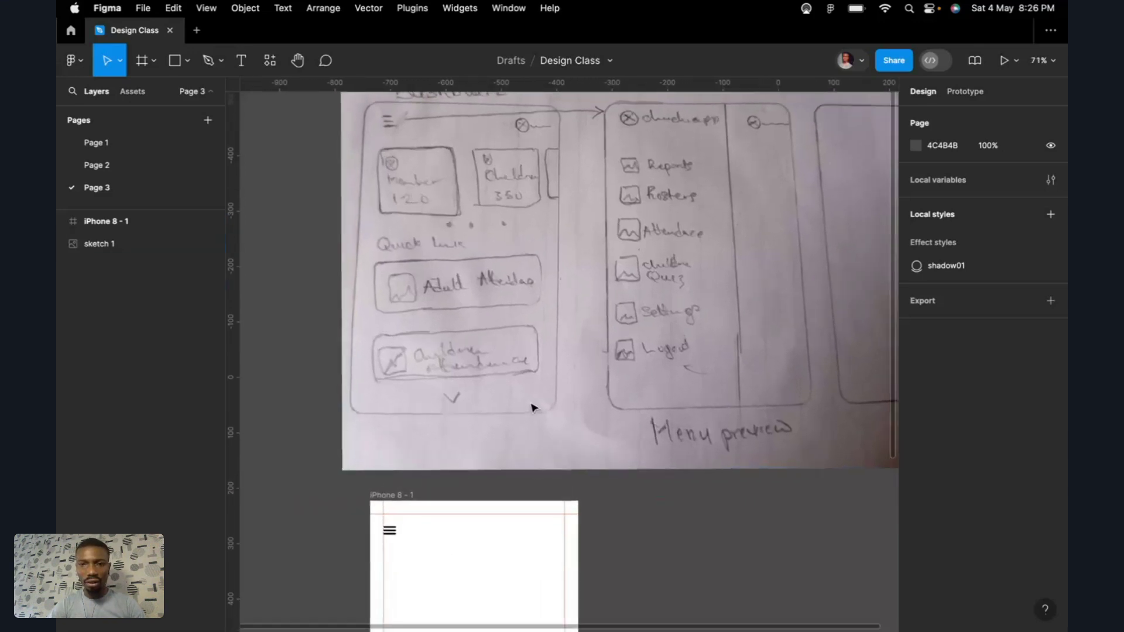
scroll(533, 407, "up", 5)
scroll(533, 407, "right", 1)
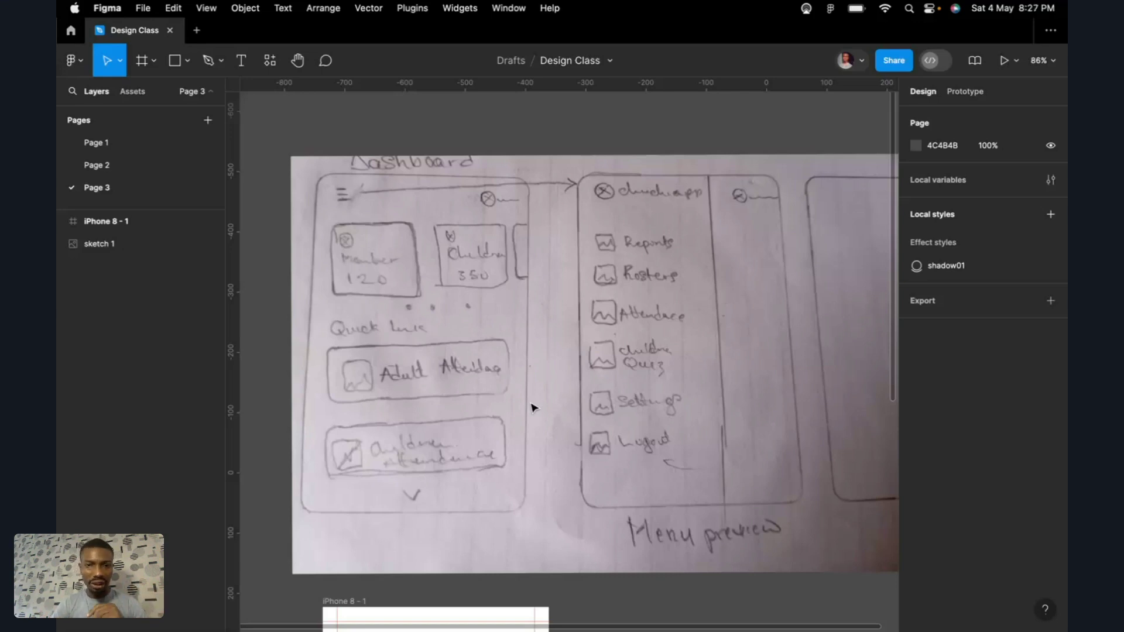
scroll(533, 407, "down", 2)
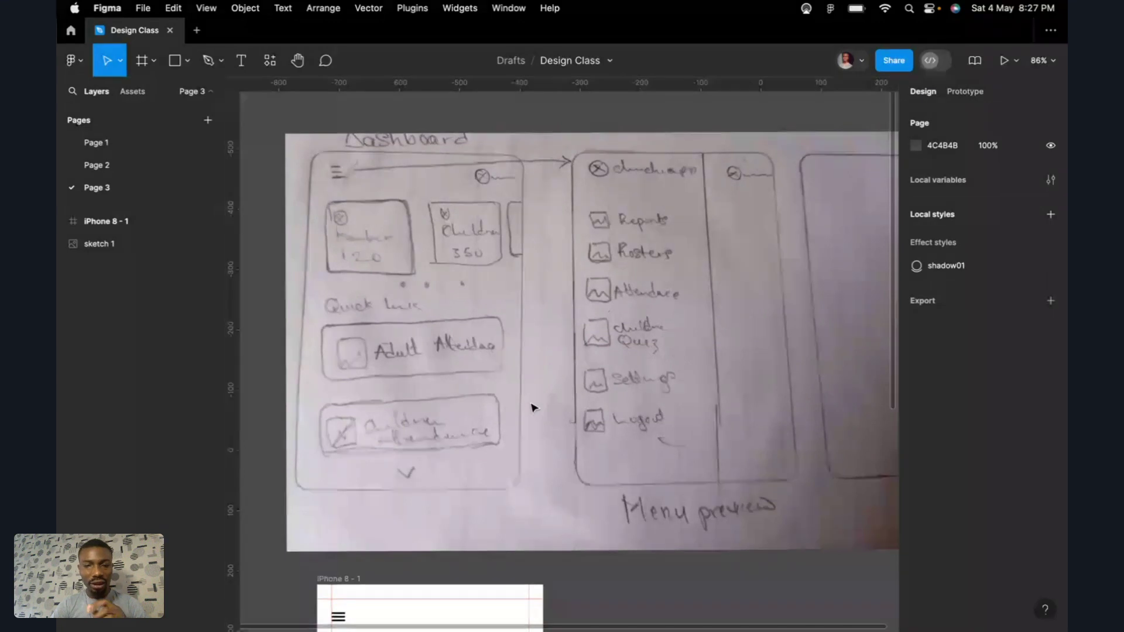
scroll(533, 407, "down", 3)
scroll(533, 407, "up", 3)
scroll(532, 407, "down", 3)
scroll(533, 407, "down", 1)
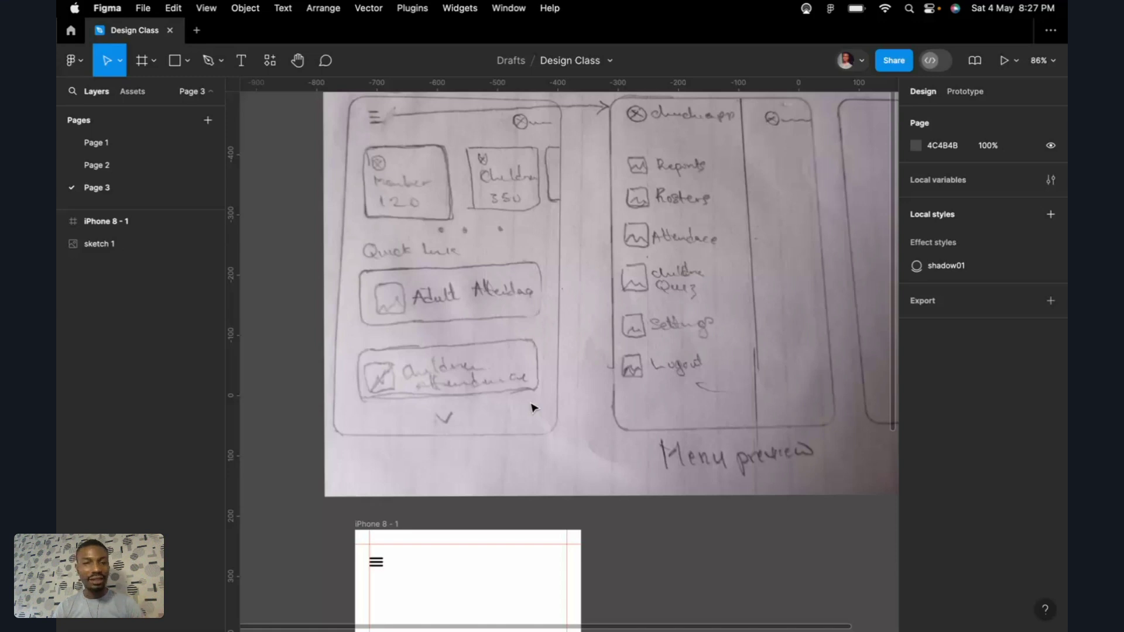
scroll(533, 408, "down", 3)
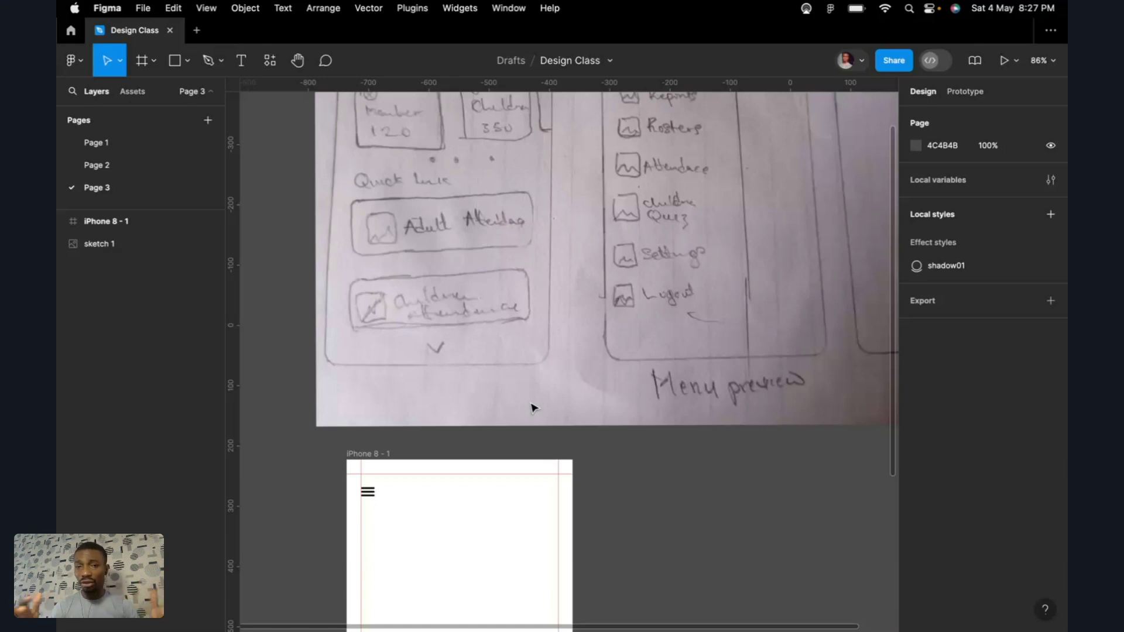
scroll(533, 408, "up", 5)
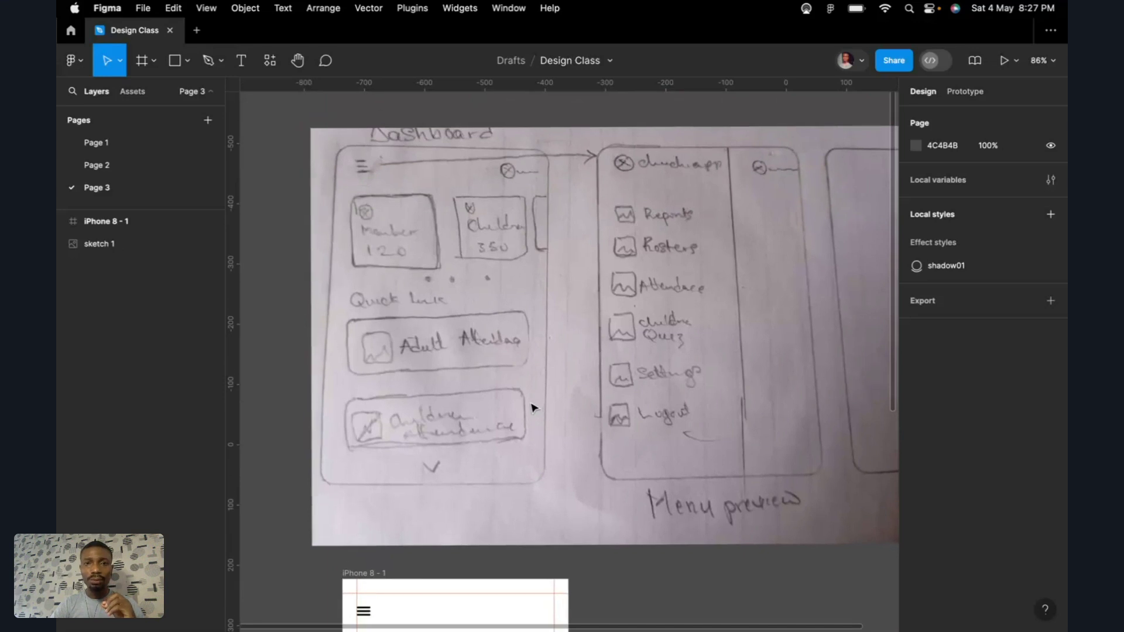
left_click(516, 400)
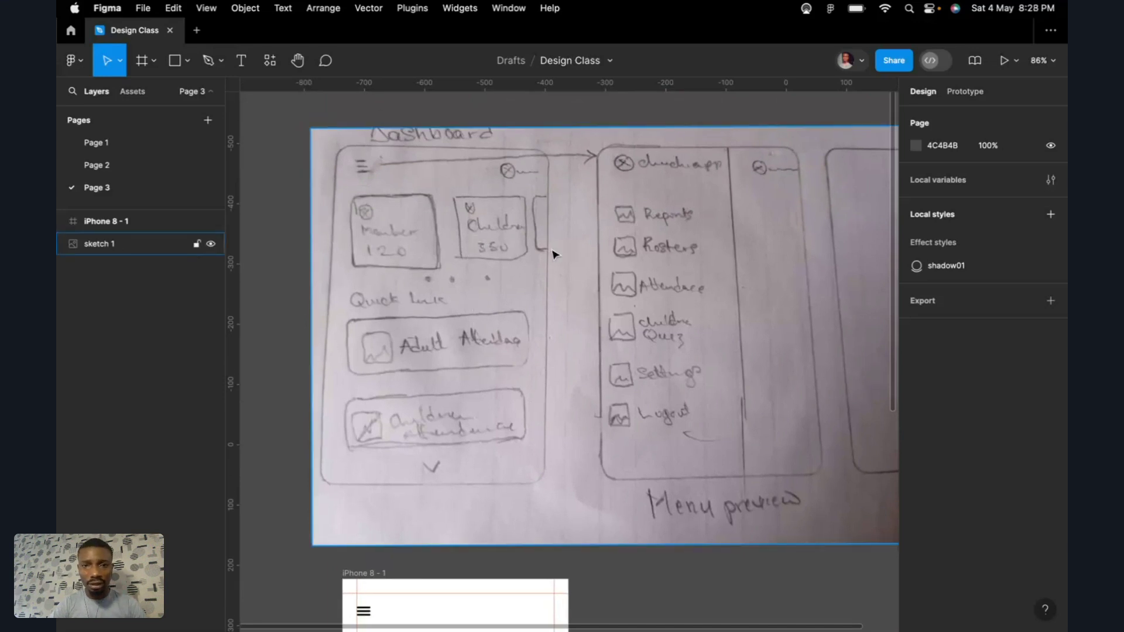
Step: Change the page background colour to light grey C8C8C8
scroll(554, 254, "left", 3)
scroll(554, 254, "up", 1)
left_click(580, 115)
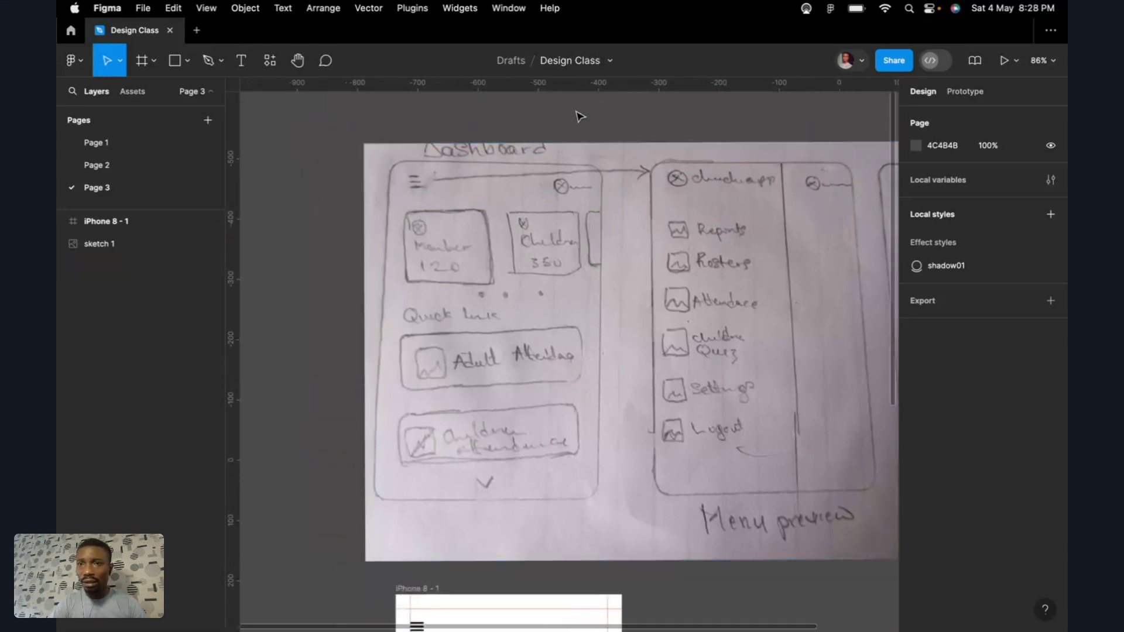
left_click(917, 148)
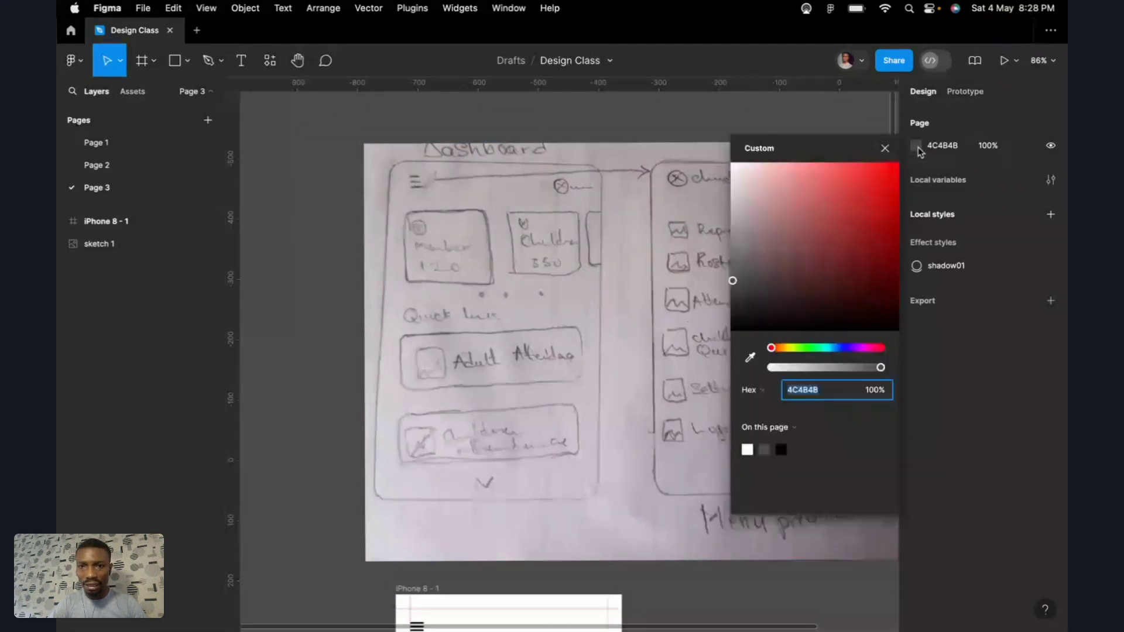
left_click_drag(735, 173, 704, 172)
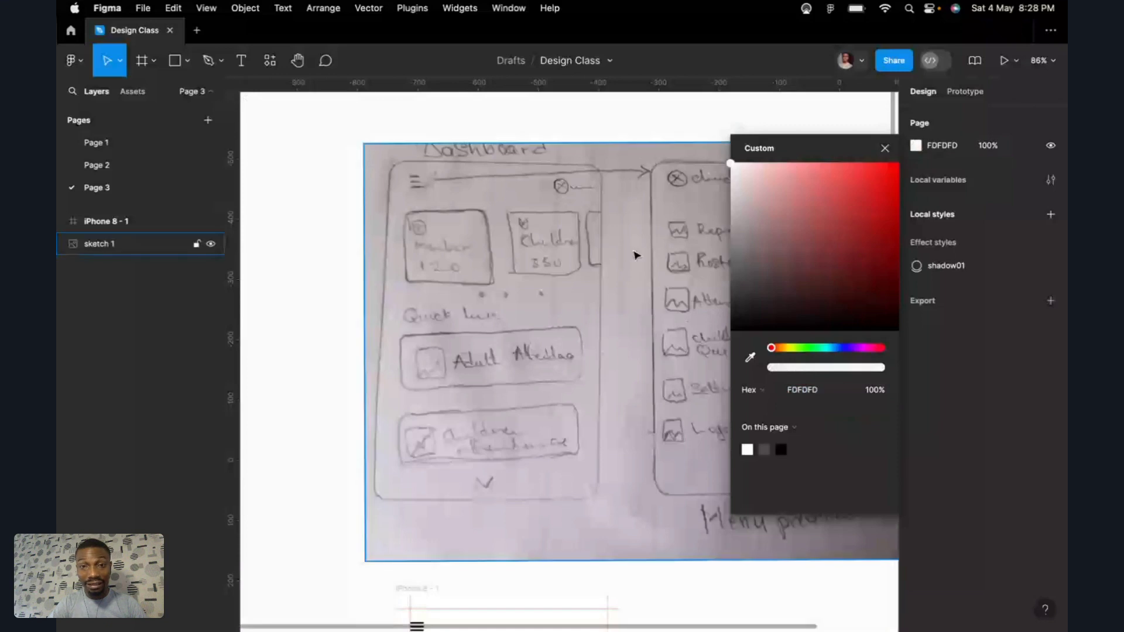
scroll(635, 251, "left", 3)
scroll(635, 250, "down", 1)
scroll(625, 279, "up", 2)
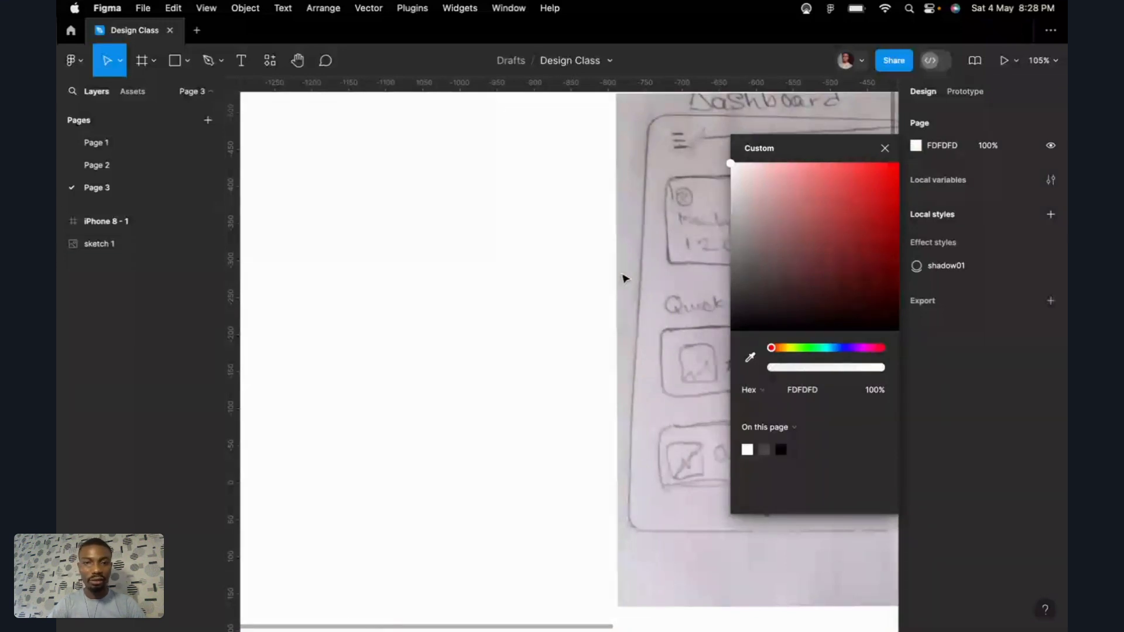
left_click(731, 199)
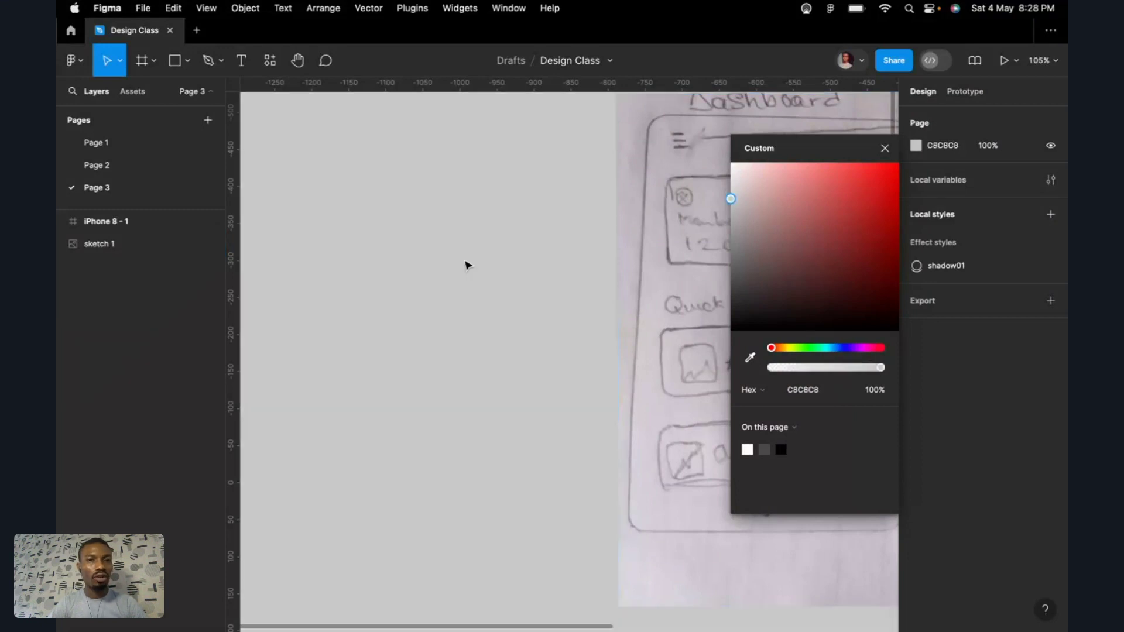
key("Escape")
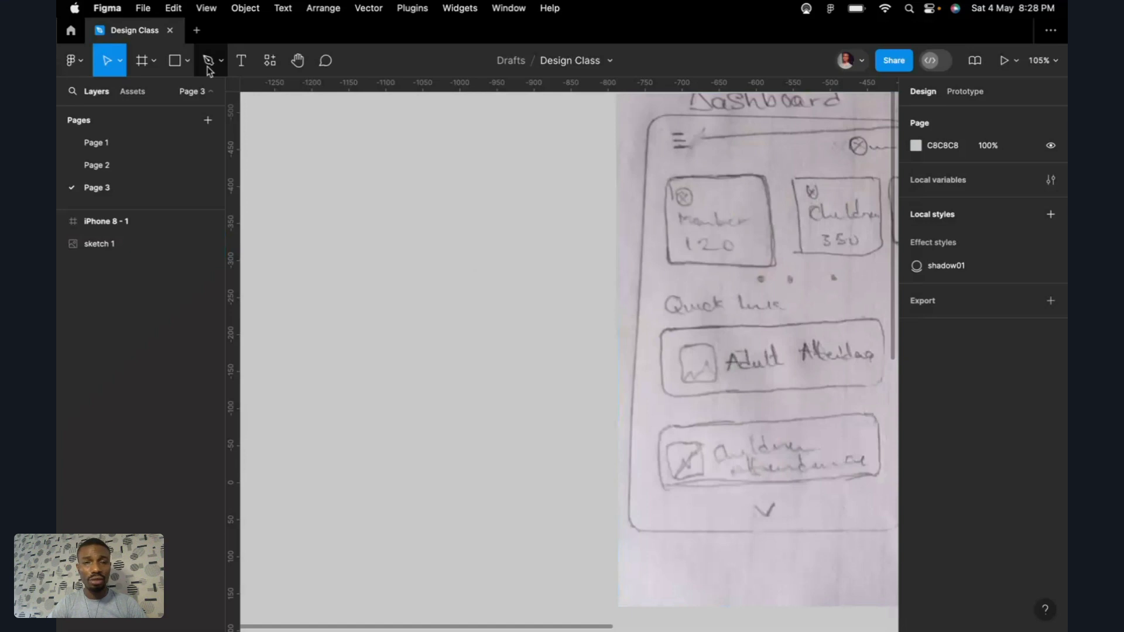
Step: Add a text note on the empty canvas beside the sketch with the lines "Component" and "Auto -layout"
left_click(240, 64)
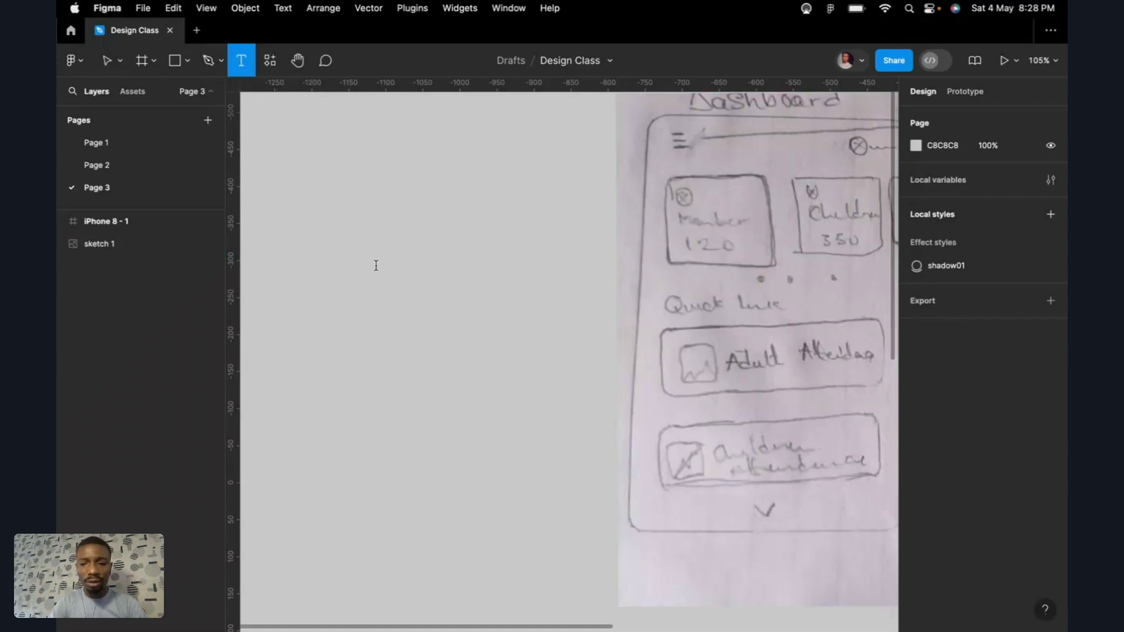
left_click(376, 266)
type("Co")
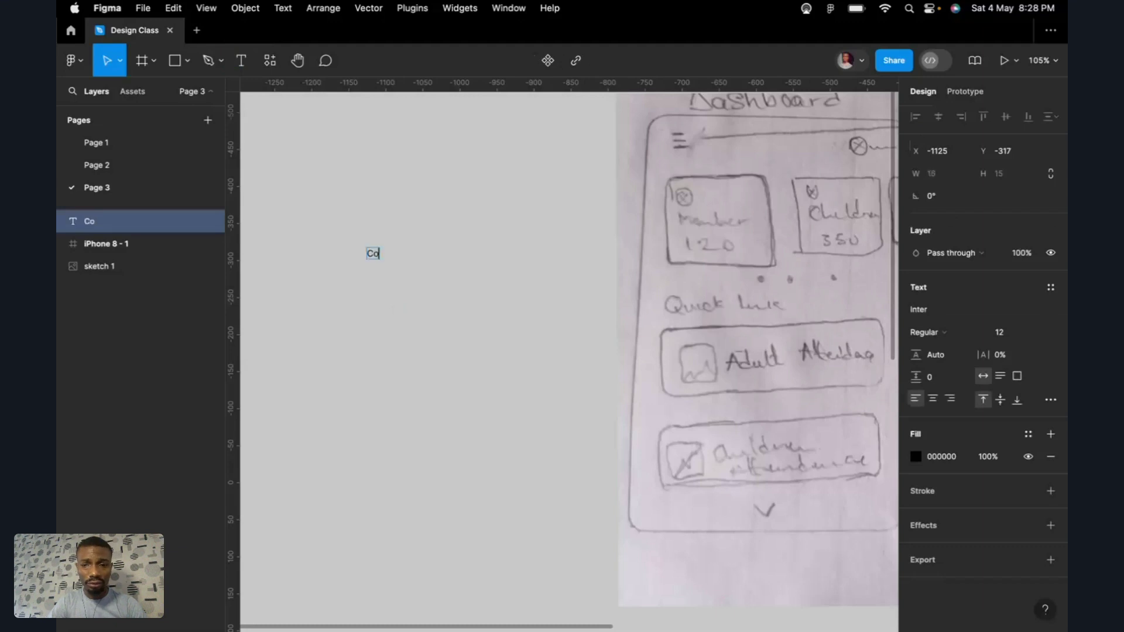
type("m")
scroll(370, 175, "up", 5)
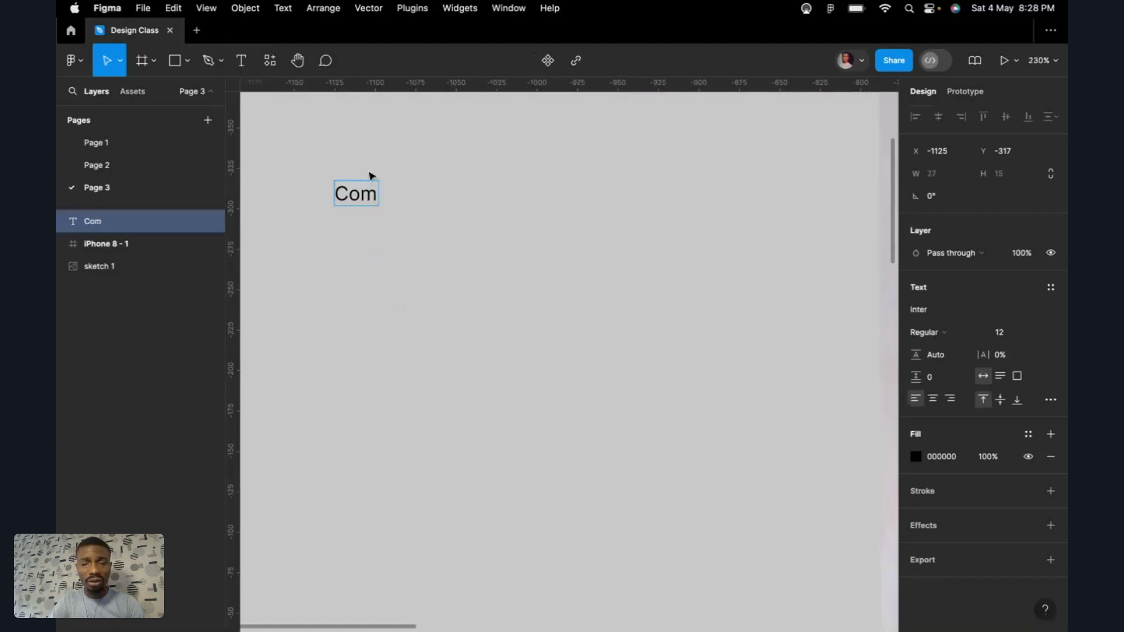
type("ponent")
key("Return")
type("Aut")
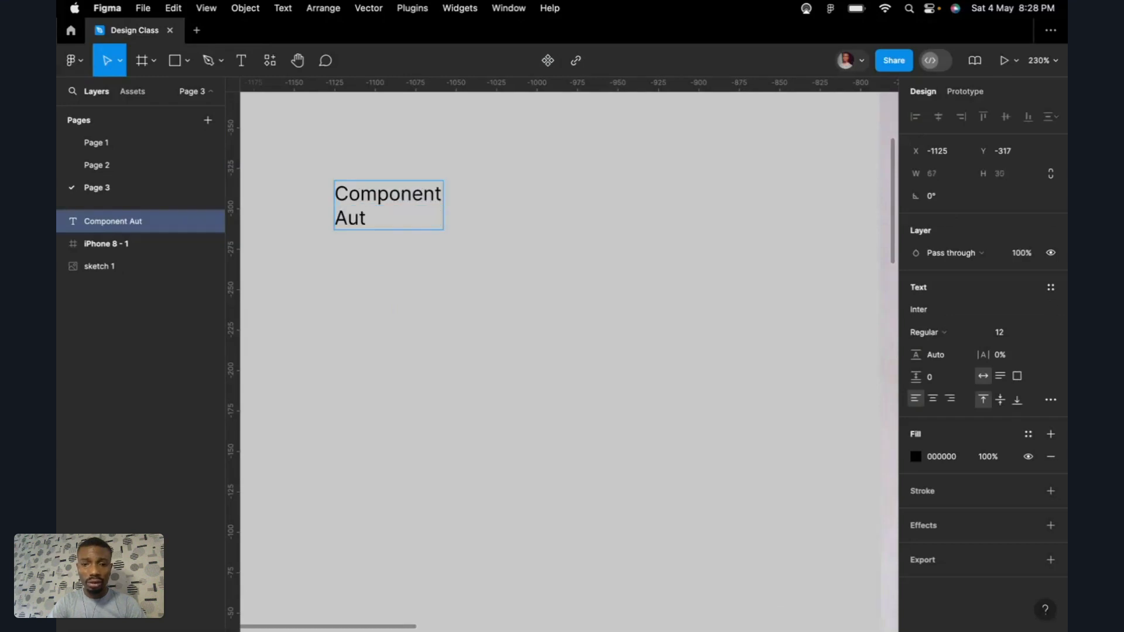
type("o -l")
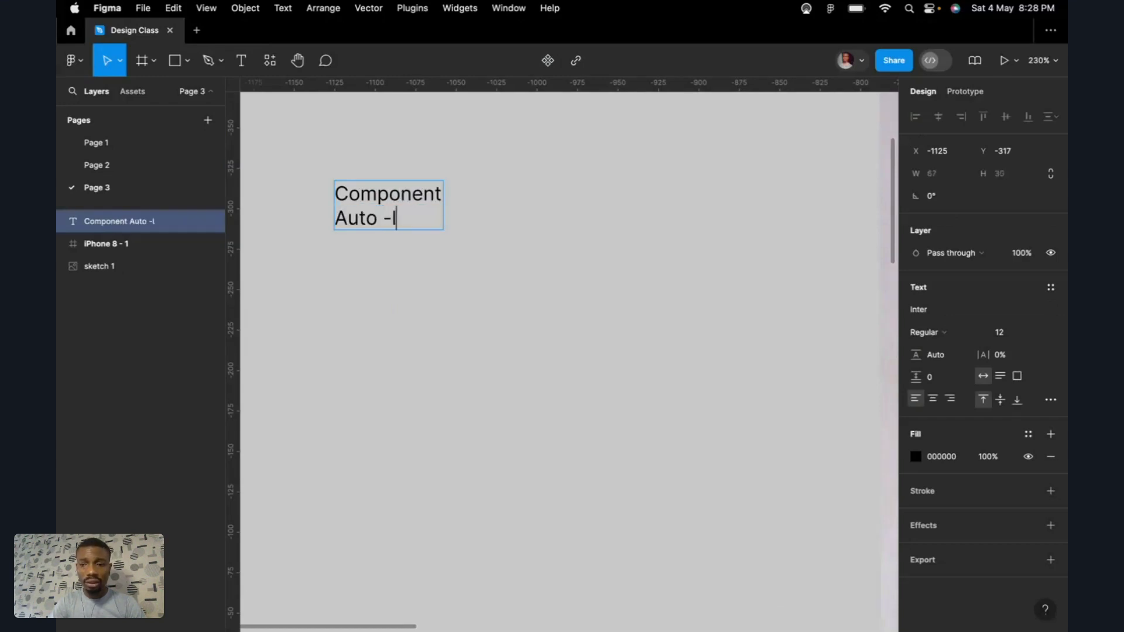
type("ayout")
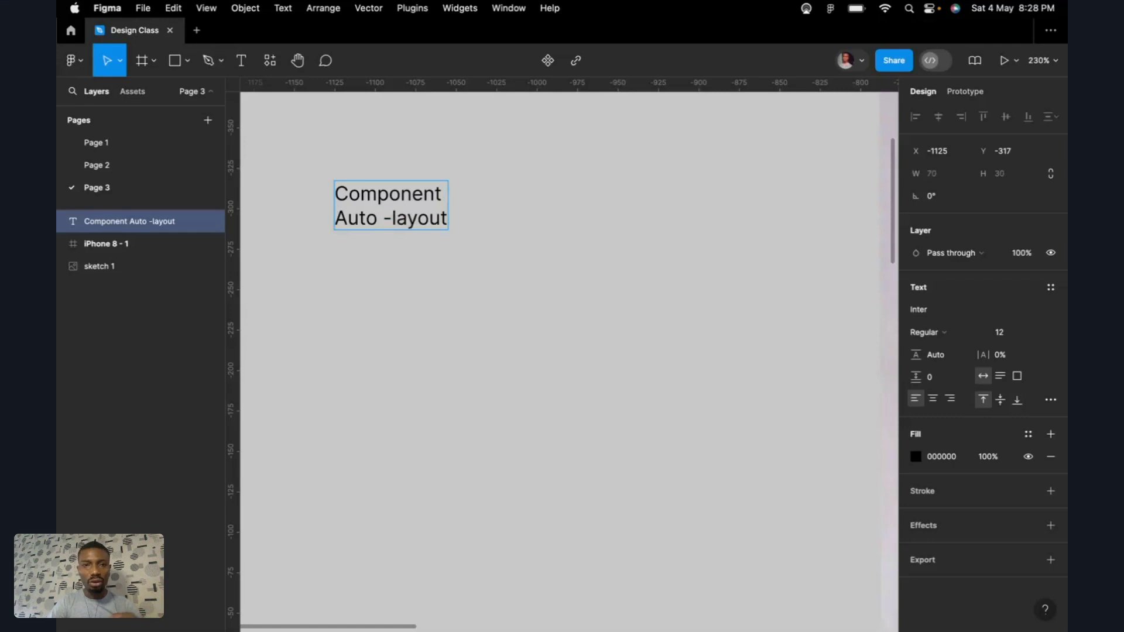
Step: Add "Cards" as the third line of the text note
key("Return")
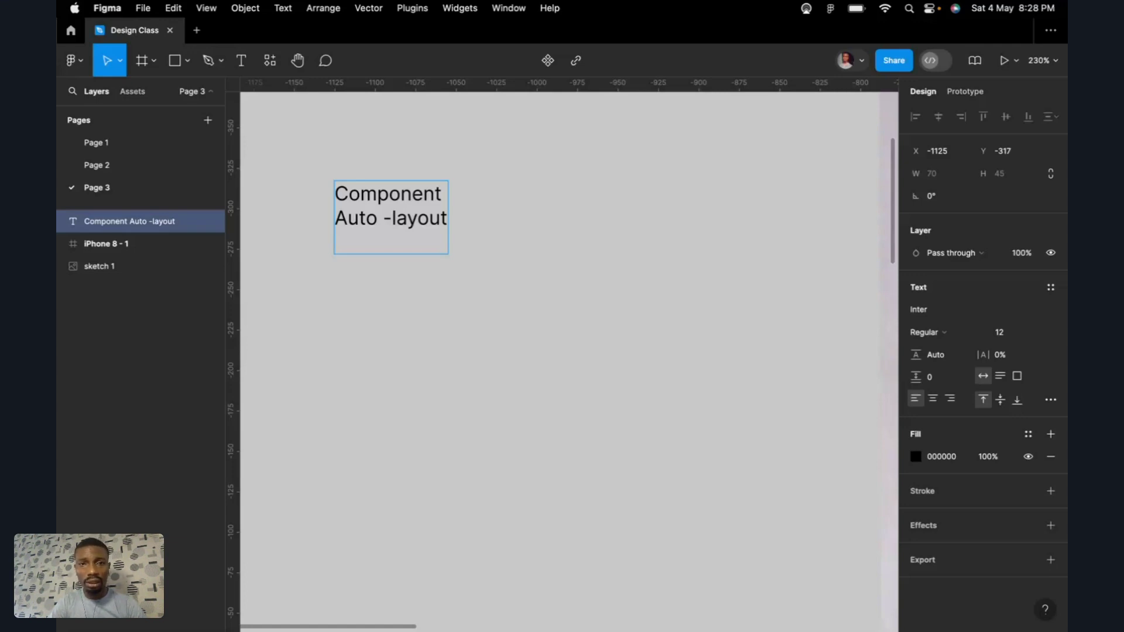
scroll(373, 176, "down", 5)
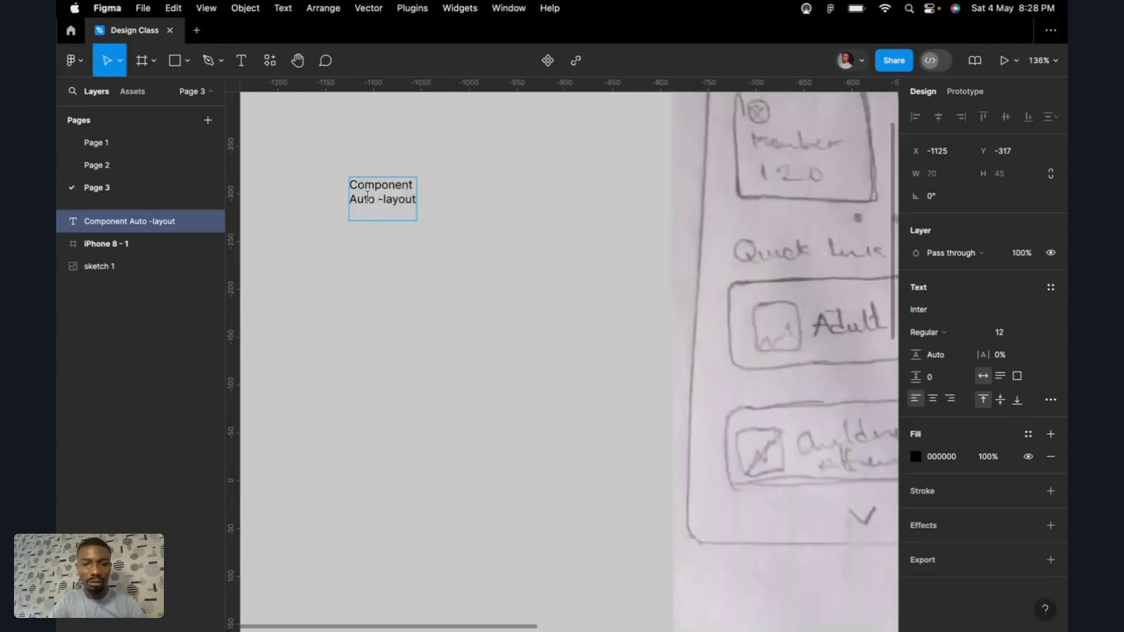
scroll(368, 212, "up", 4)
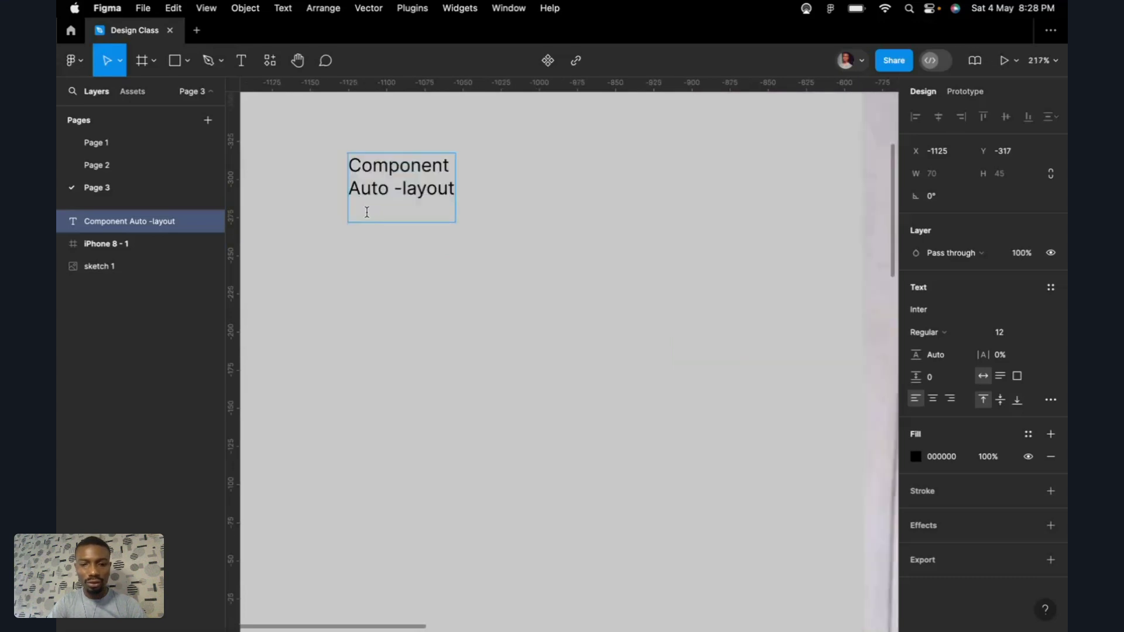
type("C")
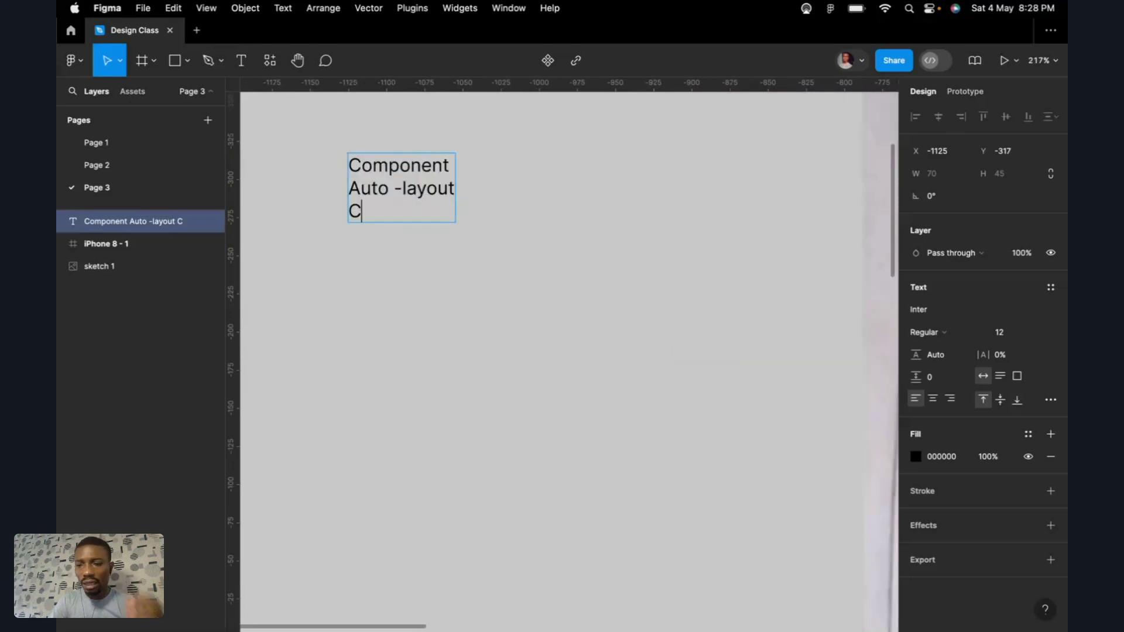
type("ards")
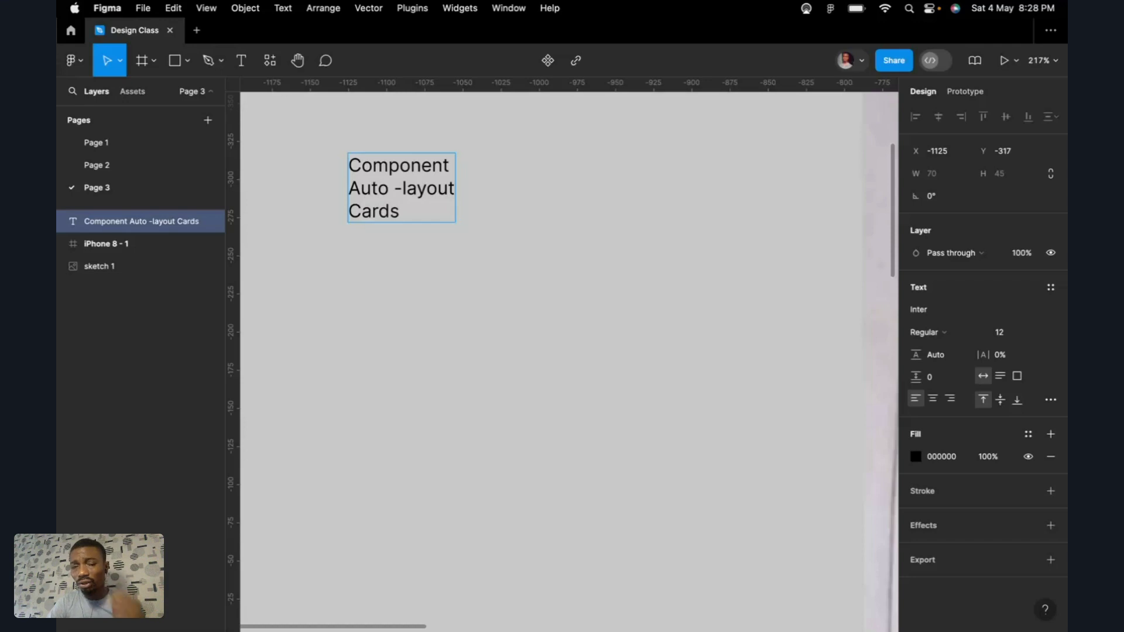
Step: Add "Scrolling(Horizontal/vertical)" as the fourth line of the text note
key("Return")
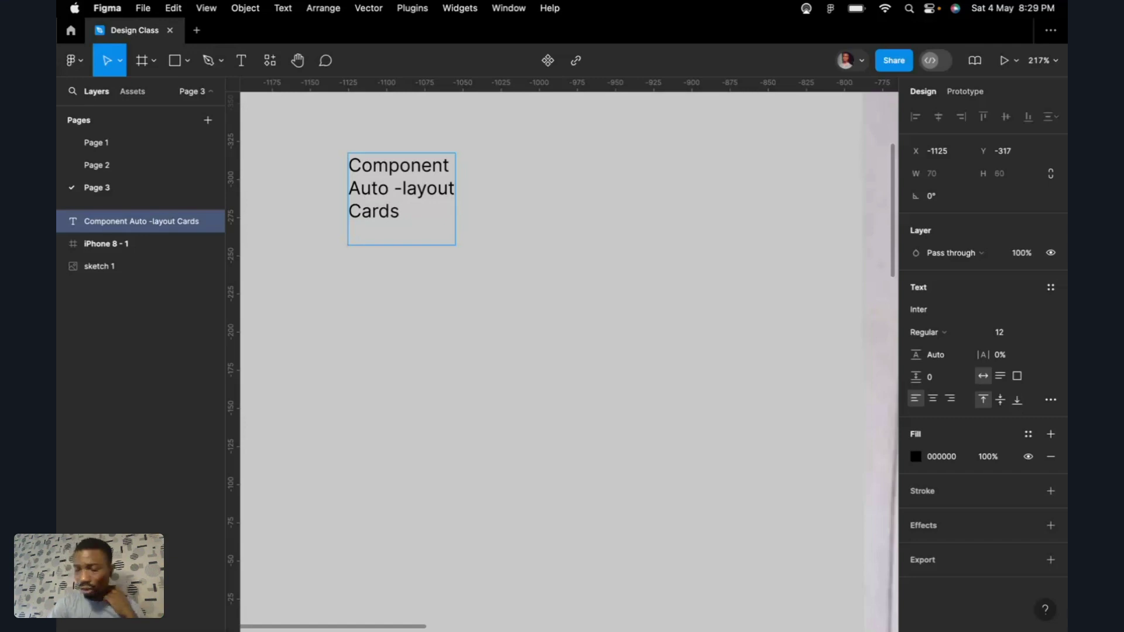
type("Scrolling")
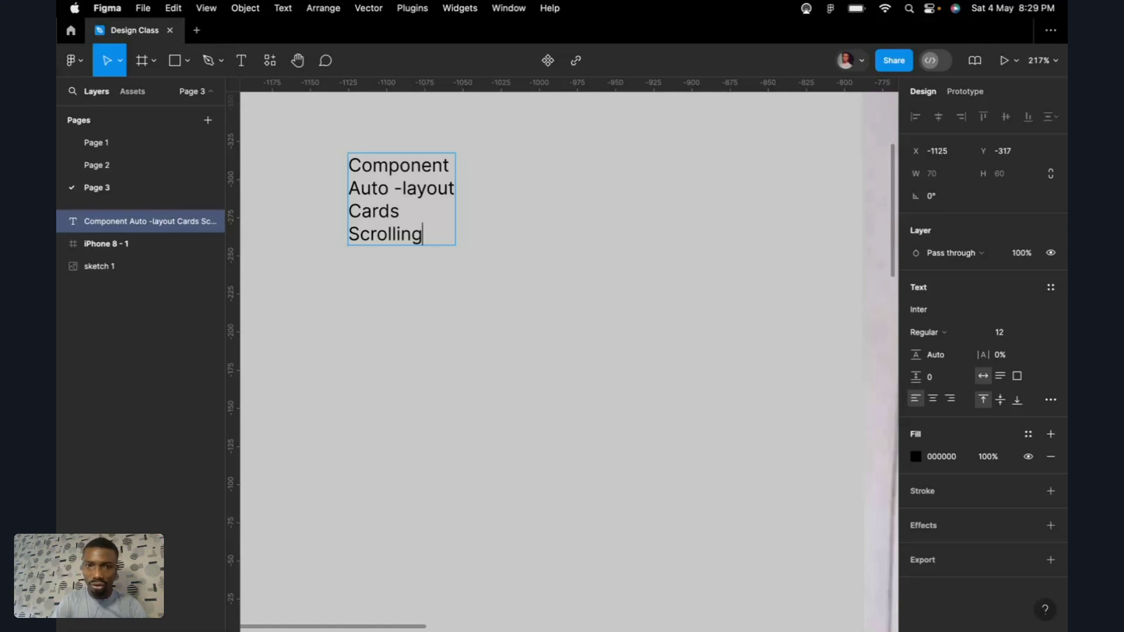
type("()")
key("Left")
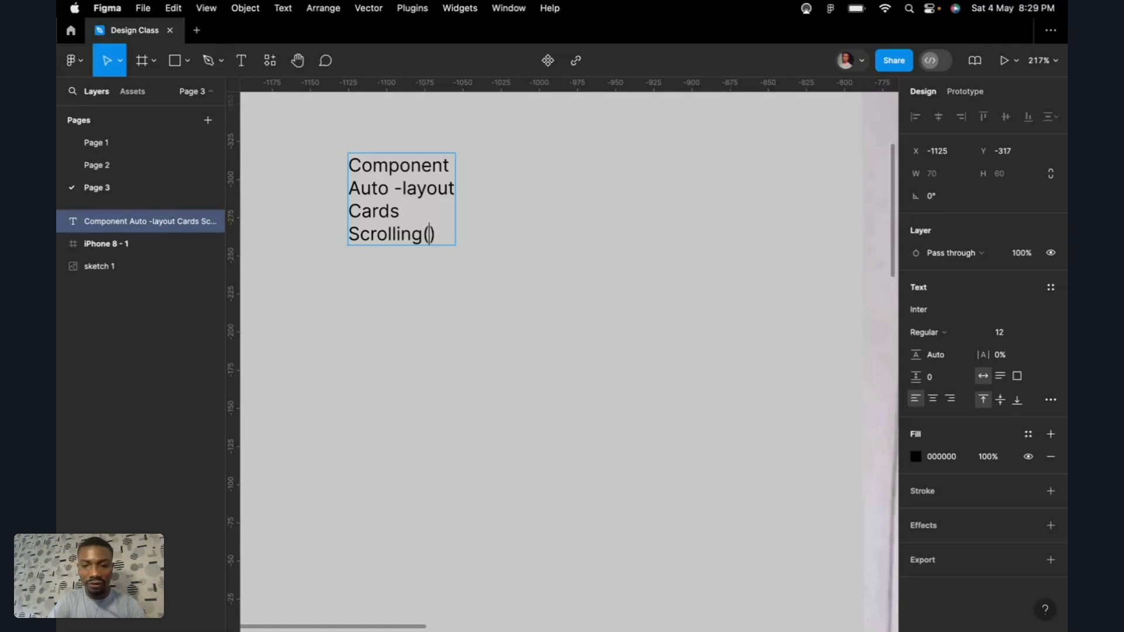
type("Hoe")
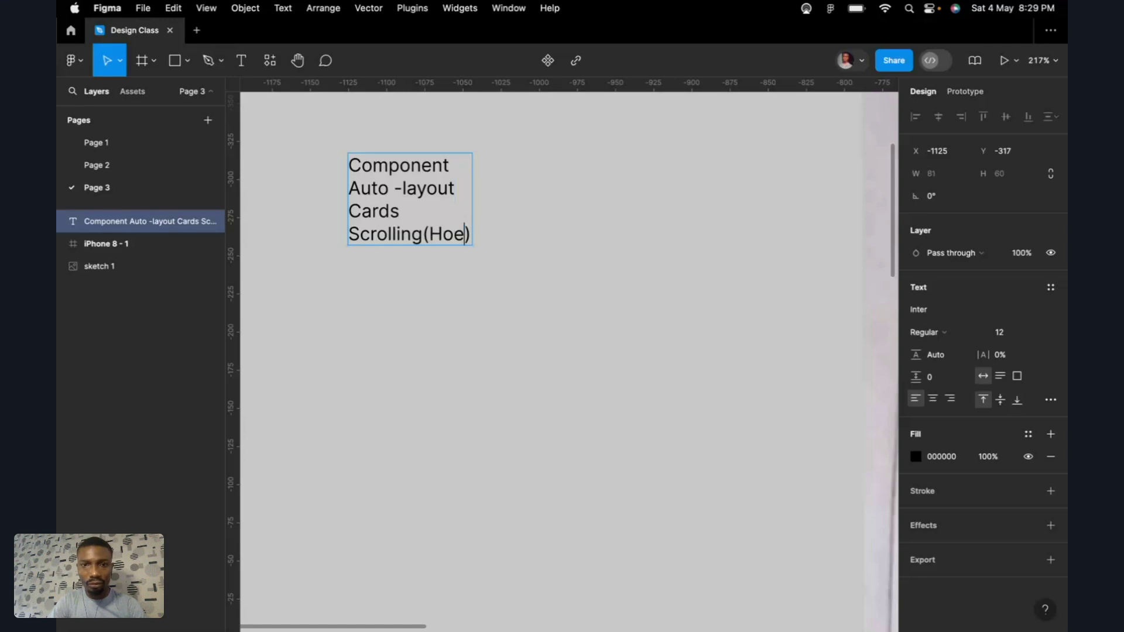
type("ri")
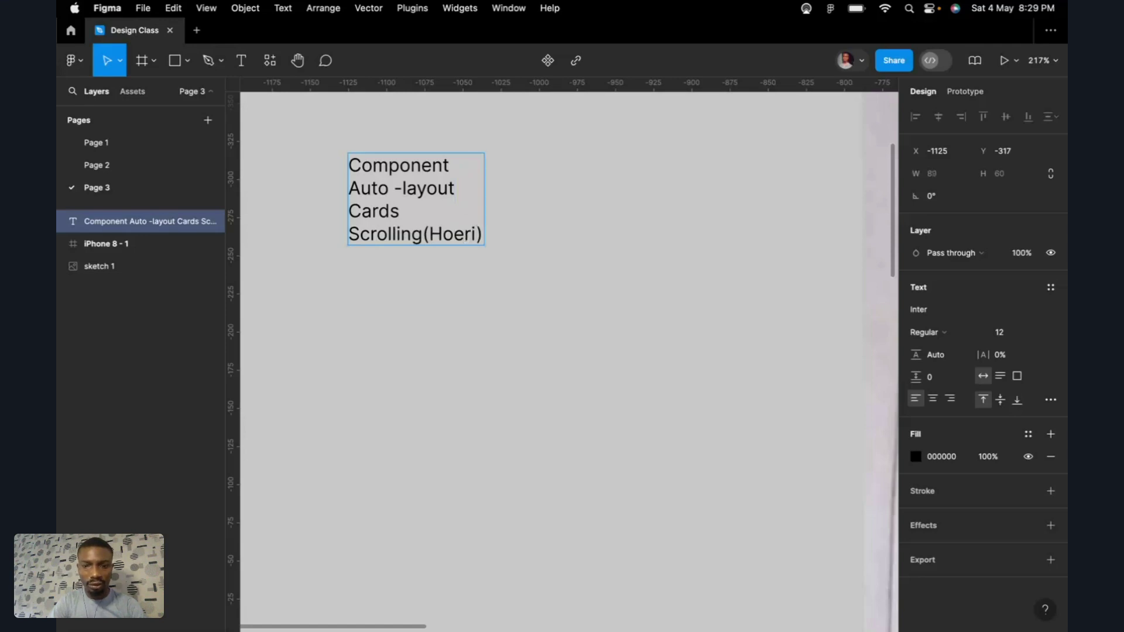
key("BackSpace")
key("BackSpace")
key("BackSpace")
key("BackSpace")
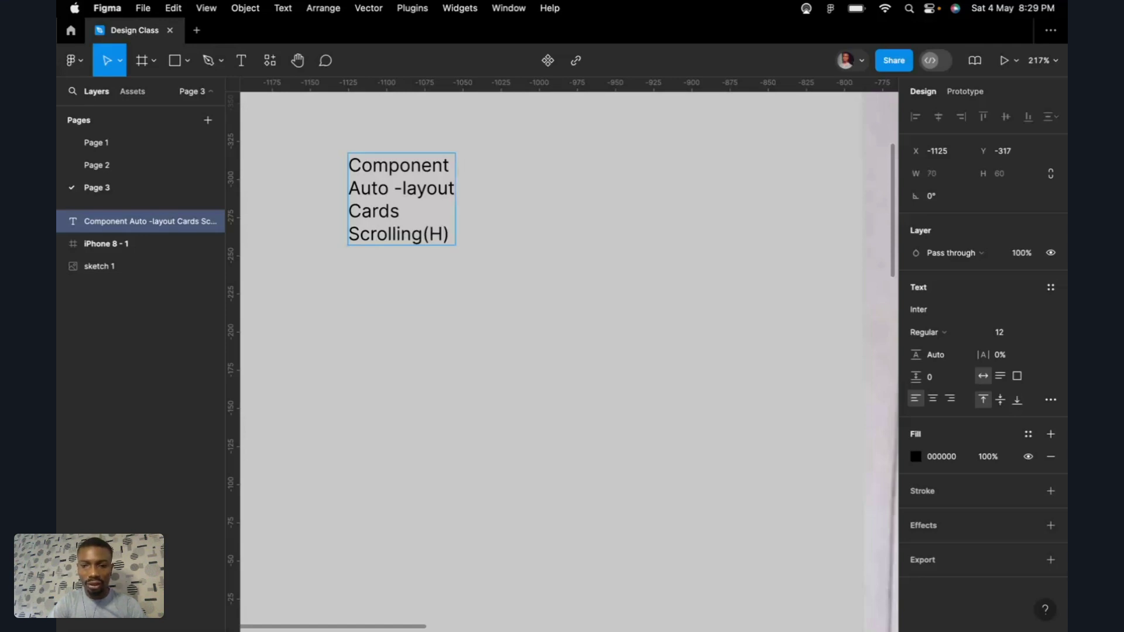
type("ori")
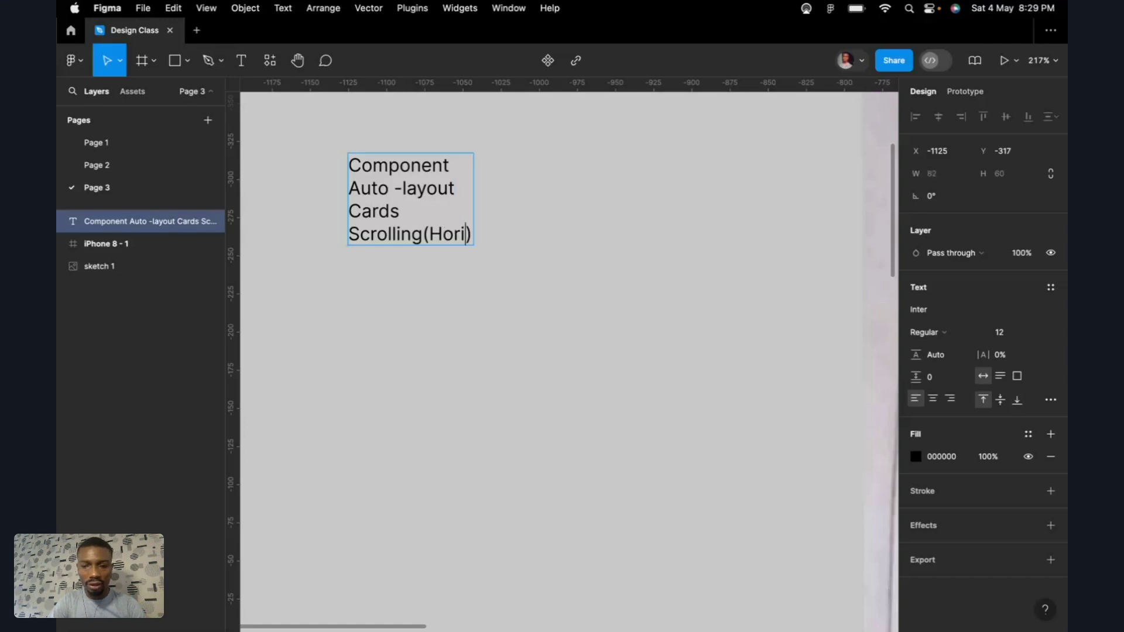
type("zontal/")
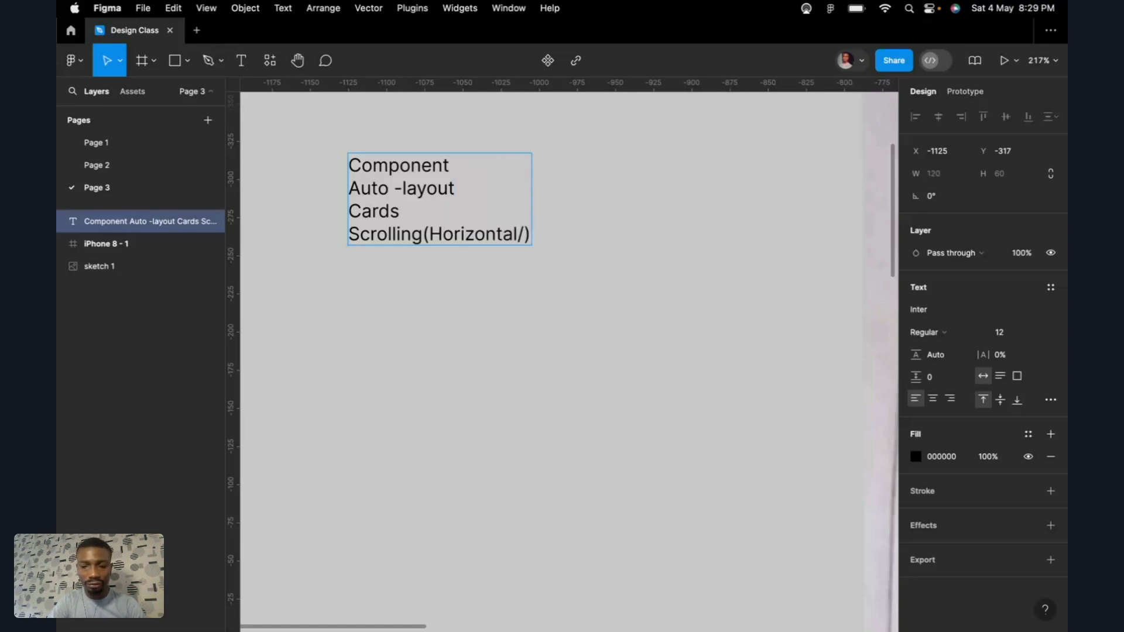
type("vert")
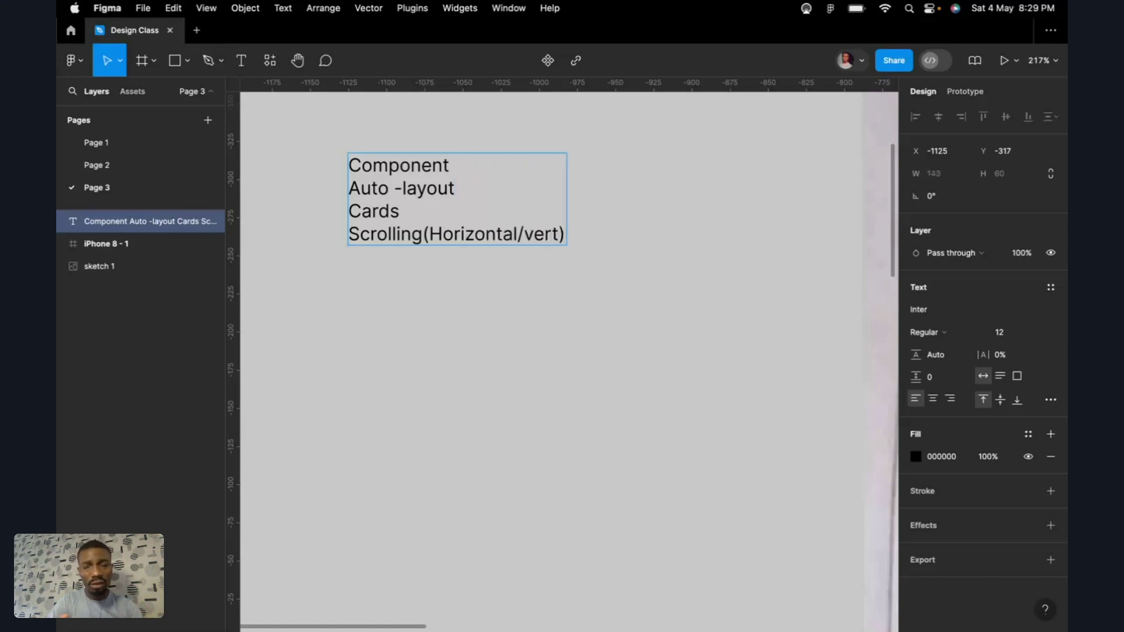
type("ical")
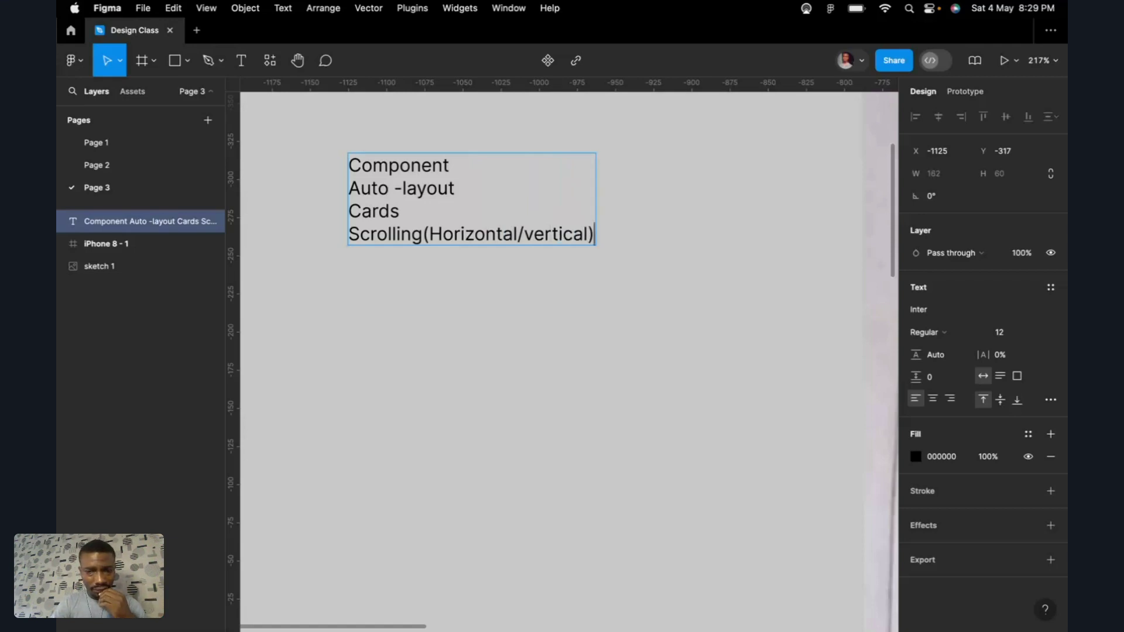
Step: Add "Icons" as the fifth line of the text note and finish editing it
key("Return")
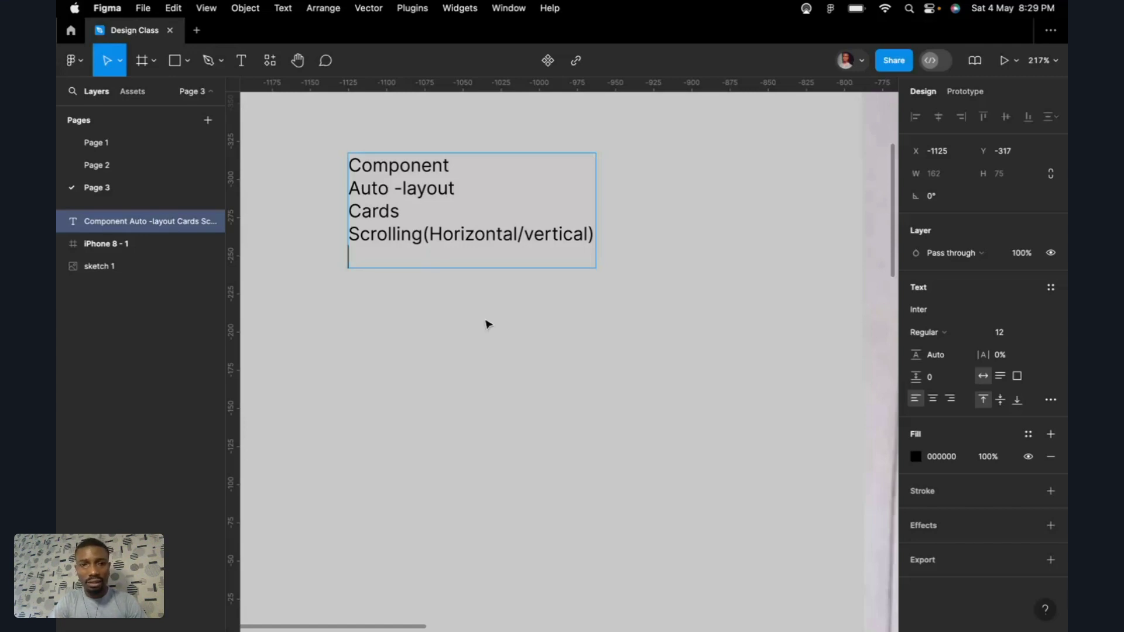
type("Icons")
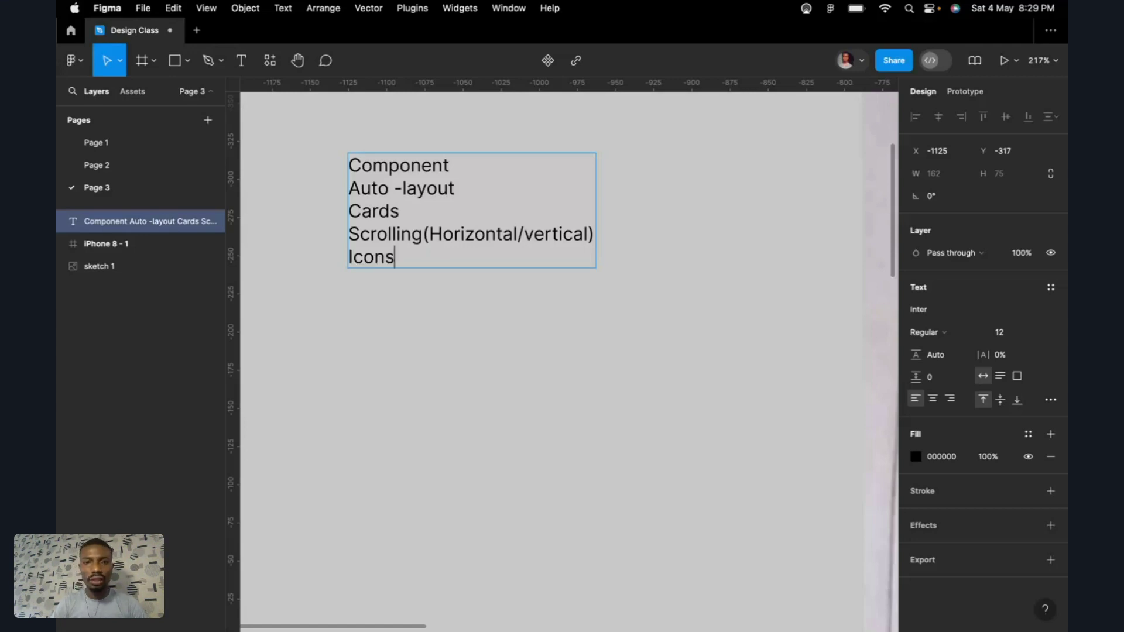
key("Escape")
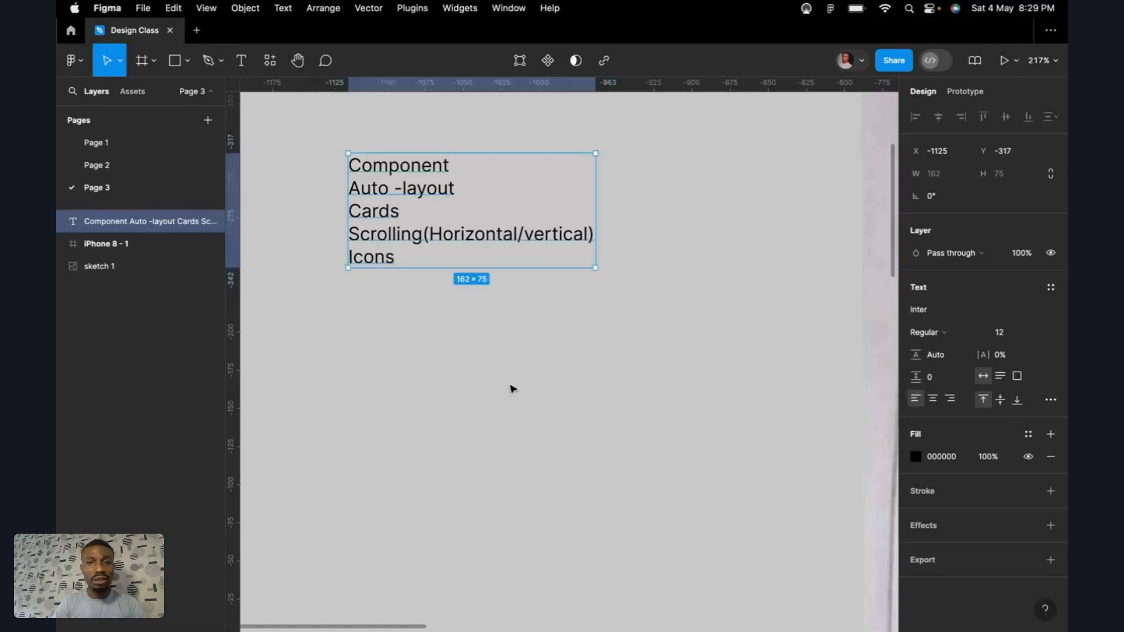
Step: Move the text note down next to the upper part of the iPhone 8 - 1 frame, at about X -931, Y 261
scroll(513, 388, "down", 5)
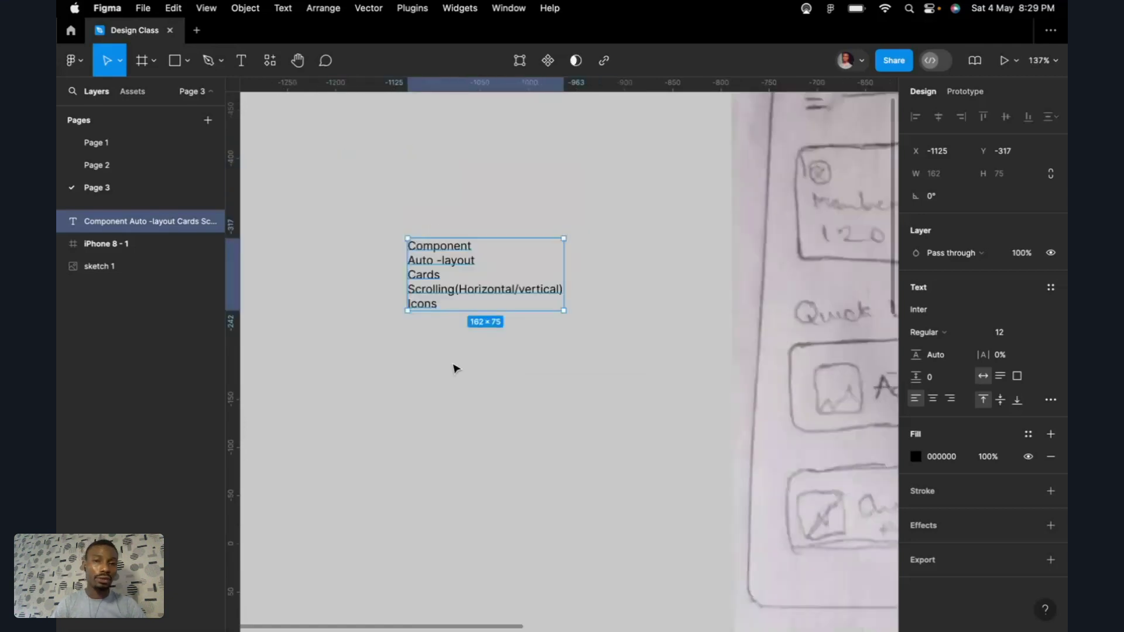
scroll(455, 367, "up", 3)
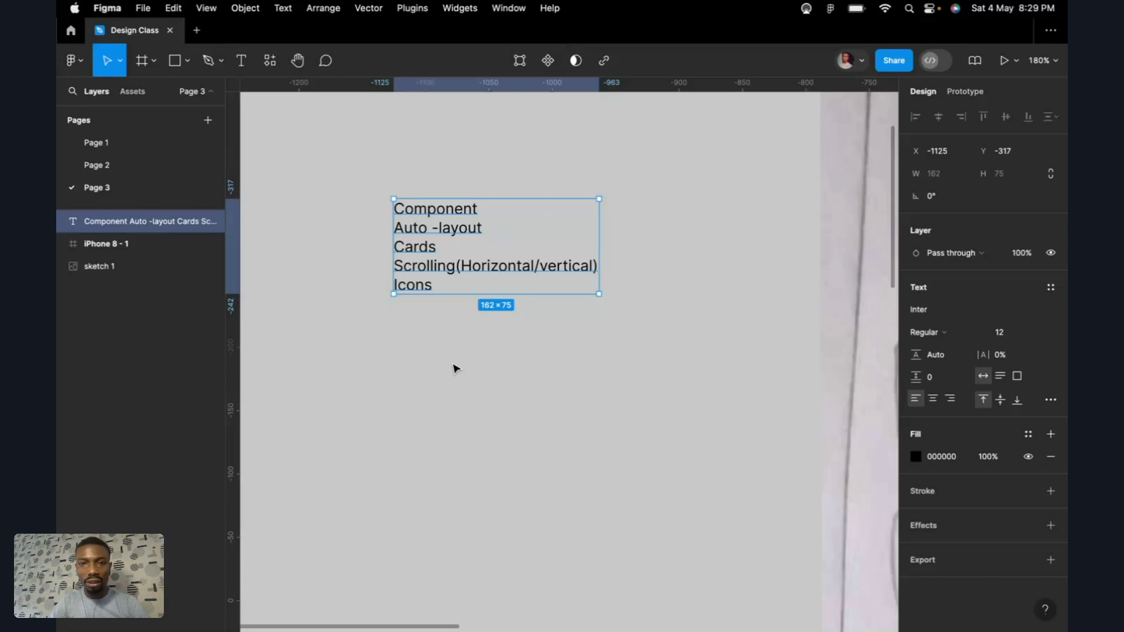
scroll(487, 369, "right", 6)
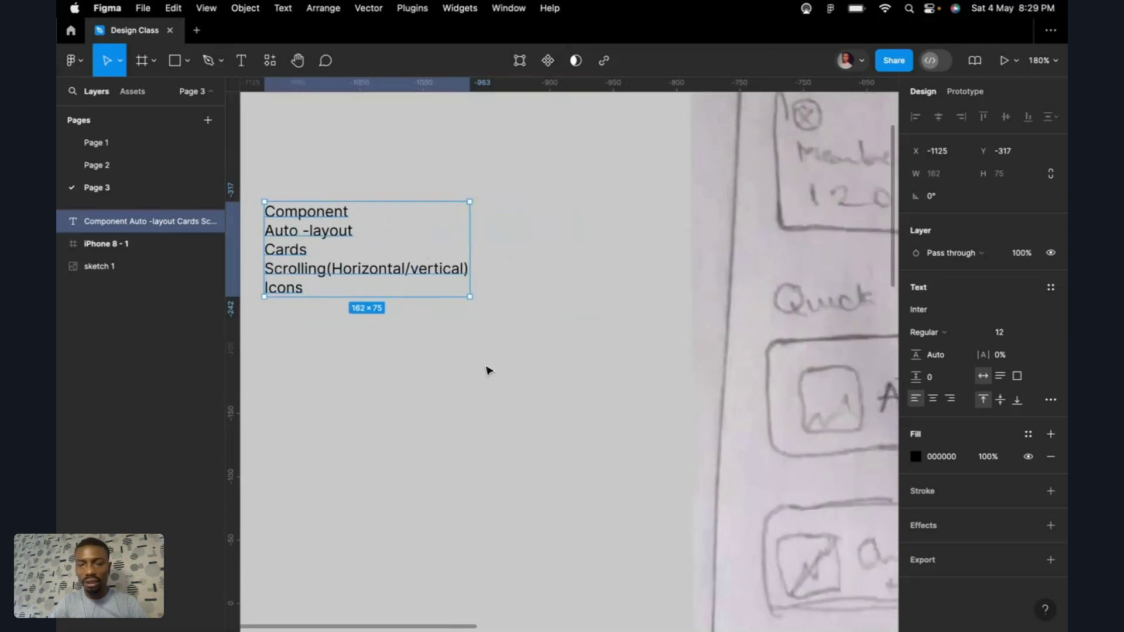
scroll(487, 370, "up", 2)
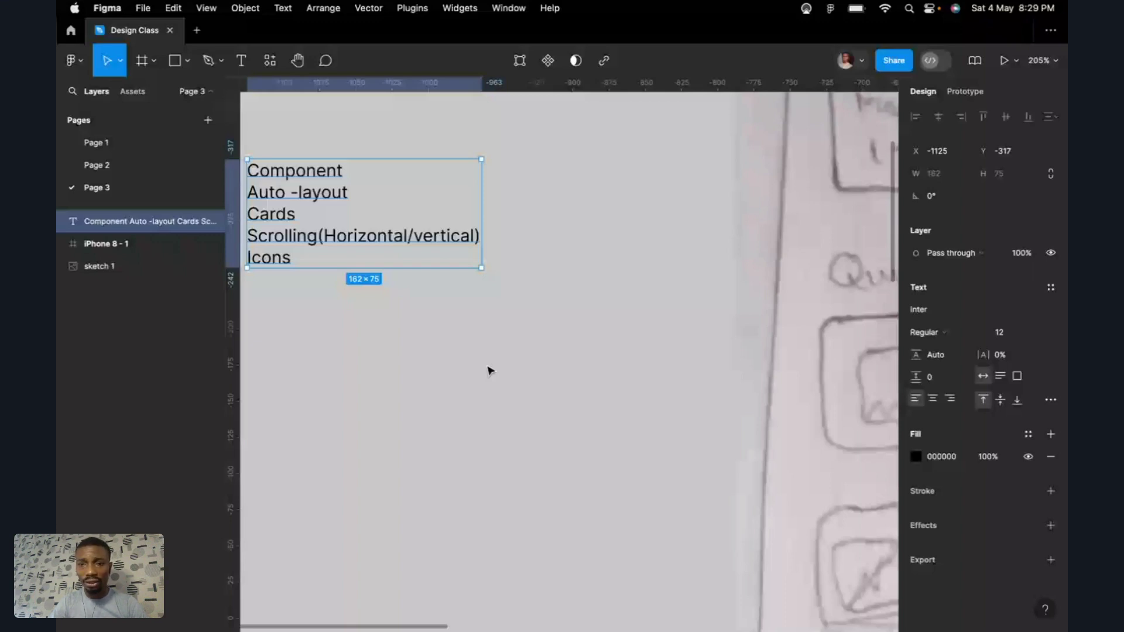
scroll(489, 370, "down", 5)
scroll(490, 370, "down", 2)
scroll(491, 370, "right", 2)
scroll(493, 370, "down", 3)
scroll(493, 370, "right", 4)
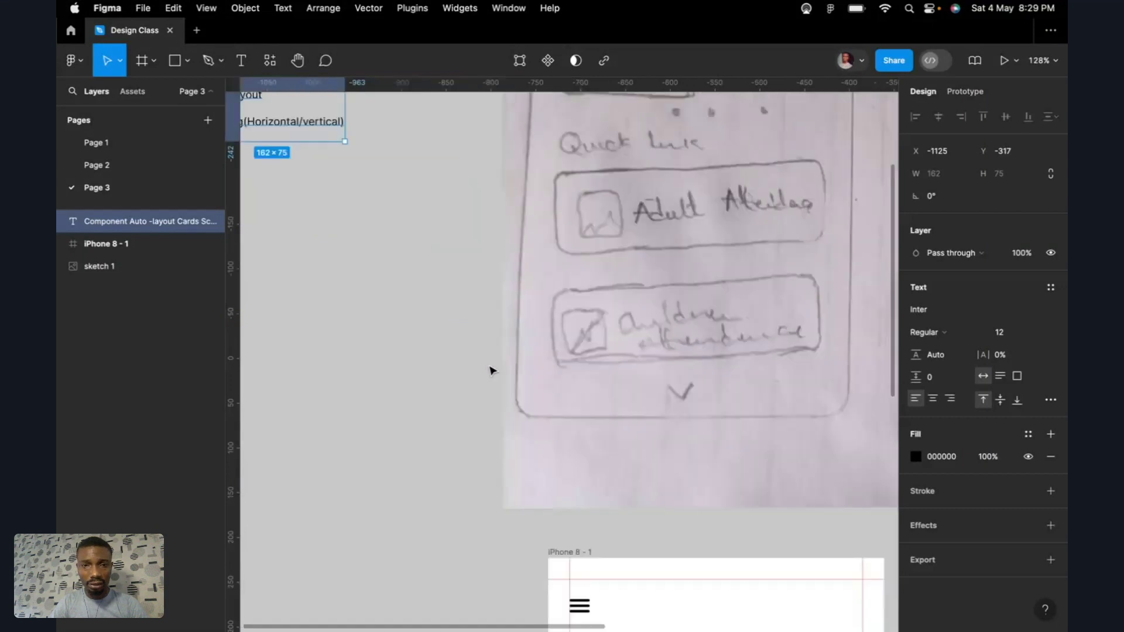
scroll(491, 370, "down", 5)
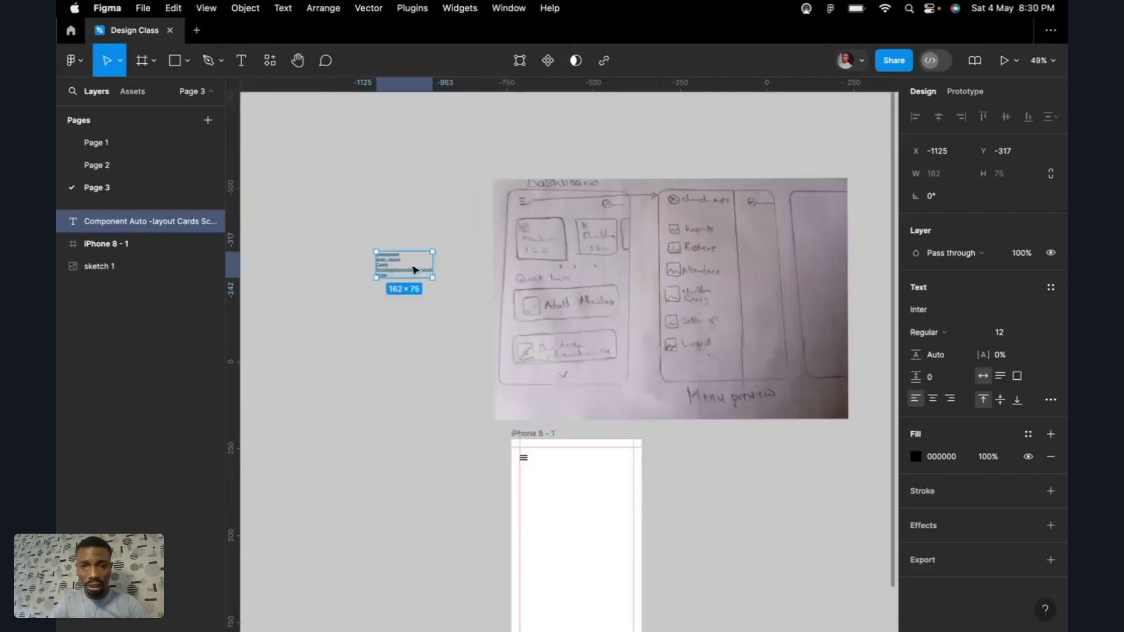
left_click_drag(414, 269, 469, 486)
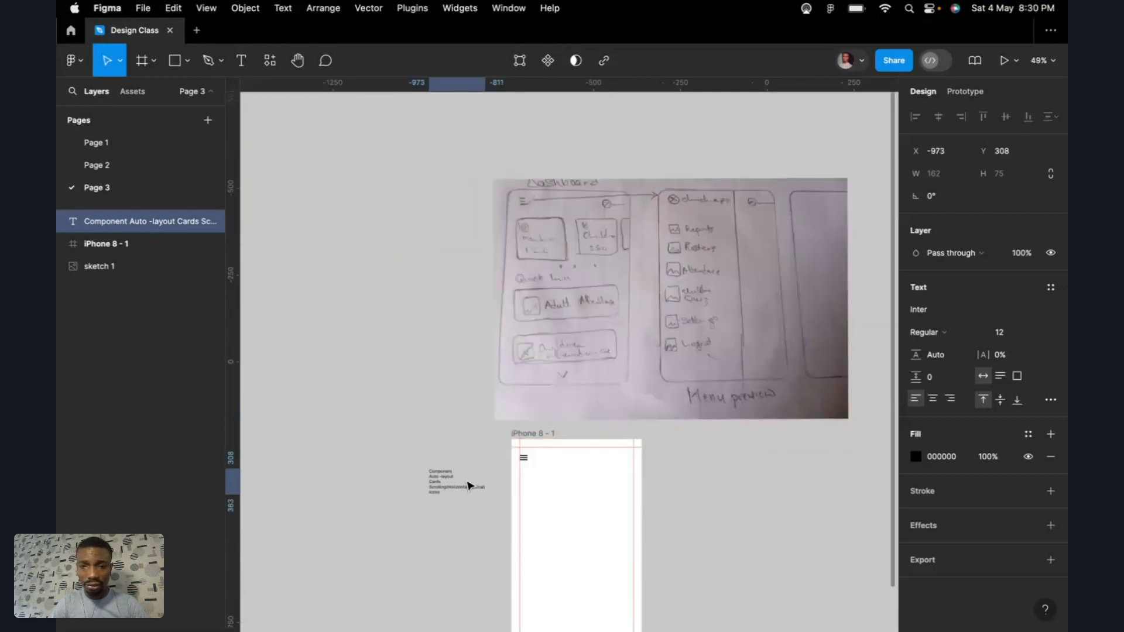
left_click_drag(469, 485, 481, 472)
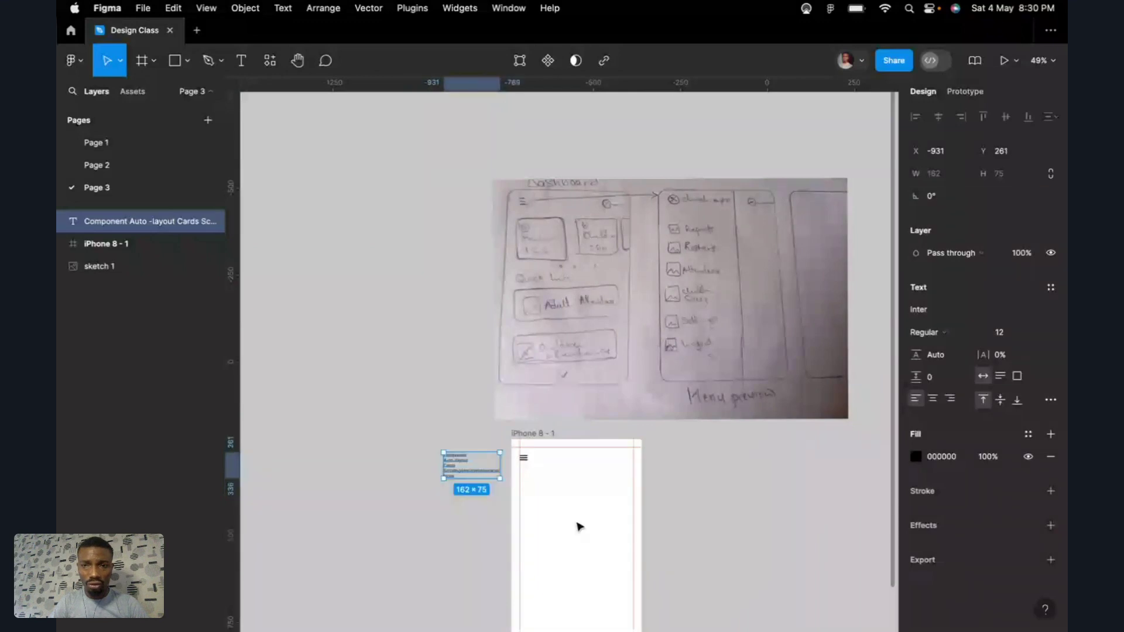
Step: Enlarge the text note's box to about 204 × 117, extending it outward on the side away from the frame and downward, and deselect it
scroll(578, 526, "up", 5)
scroll(611, 402, "up", 5)
scroll(610, 402, "right", 2)
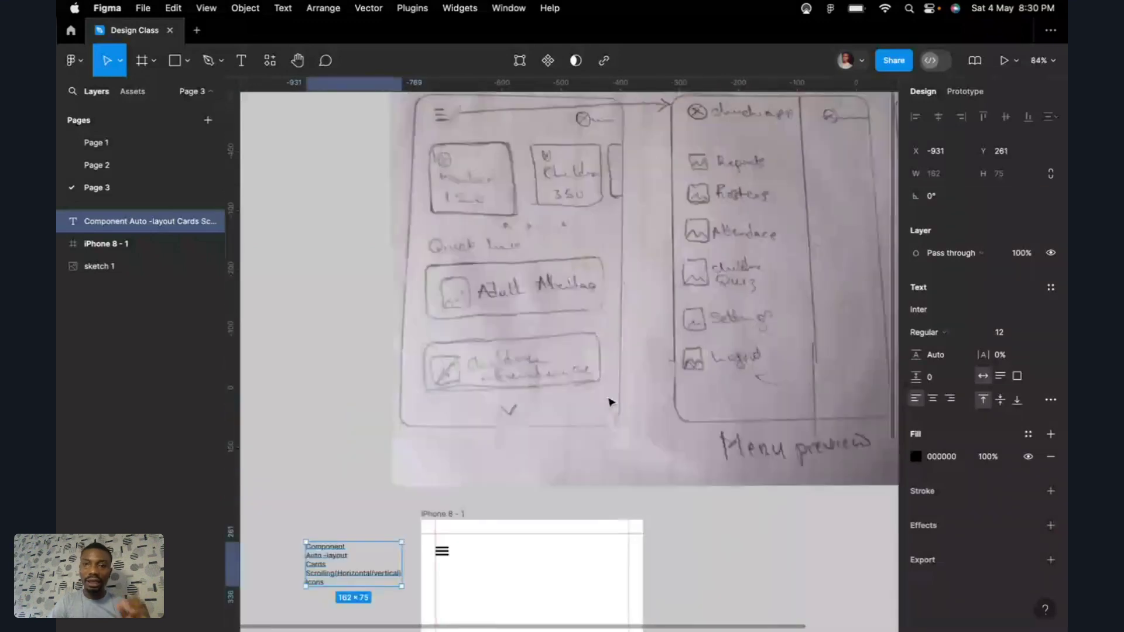
scroll(611, 402, "up", 1)
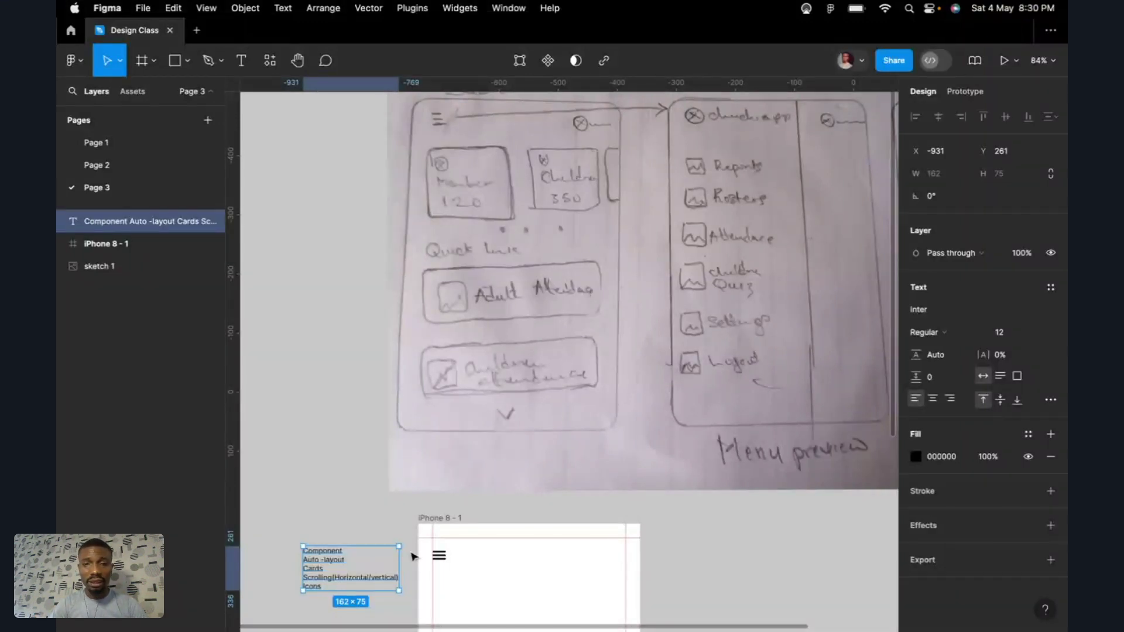
scroll(408, 562, "down", 4)
scroll(408, 562, "left", 2)
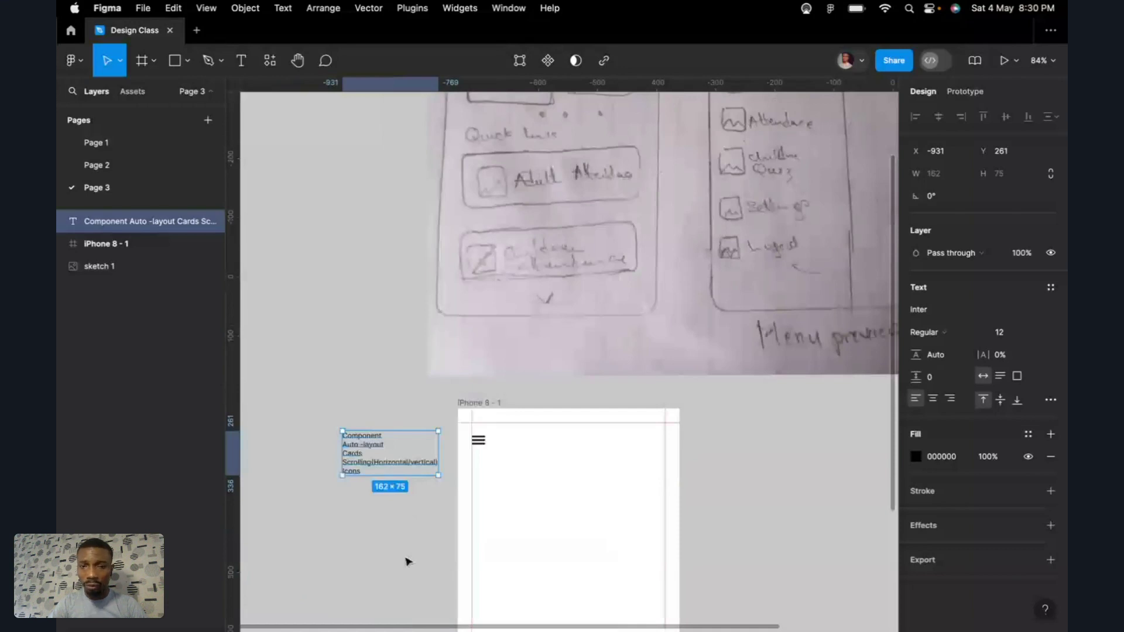
left_click_drag(343, 475, 317, 500)
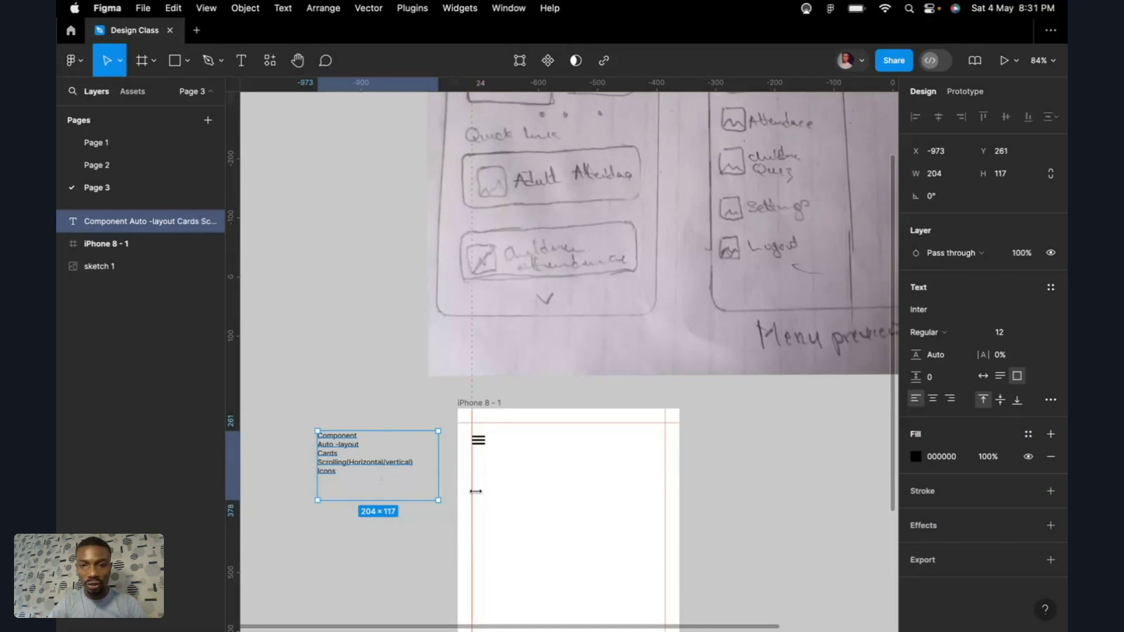
scroll(475, 491, "up", 5)
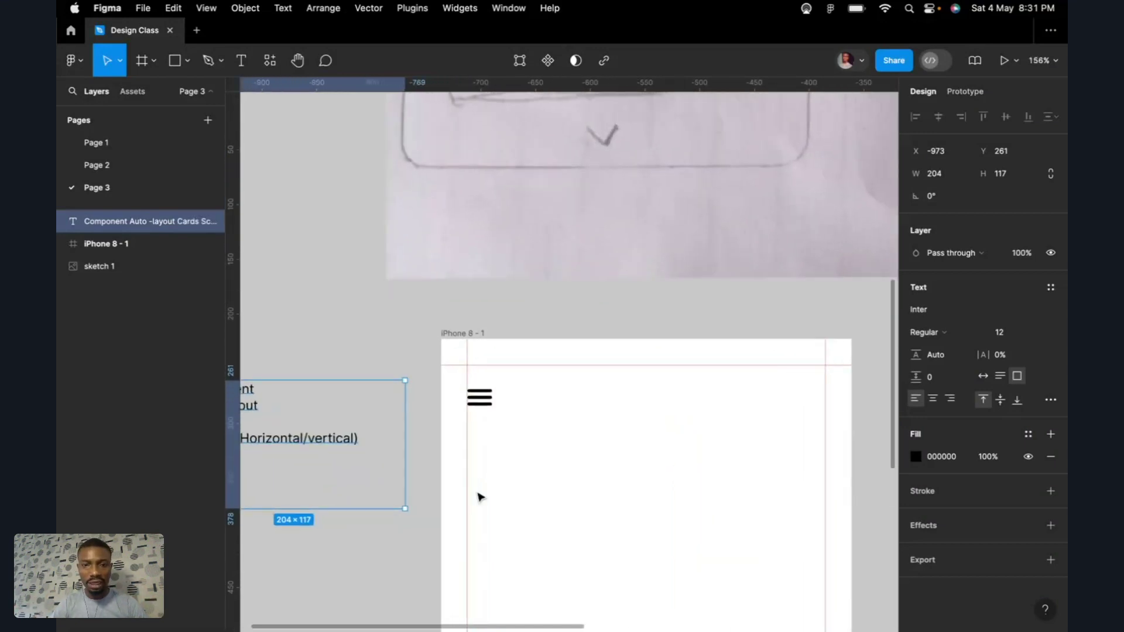
scroll(480, 497, "down", 5)
scroll(394, 491, "up", 8)
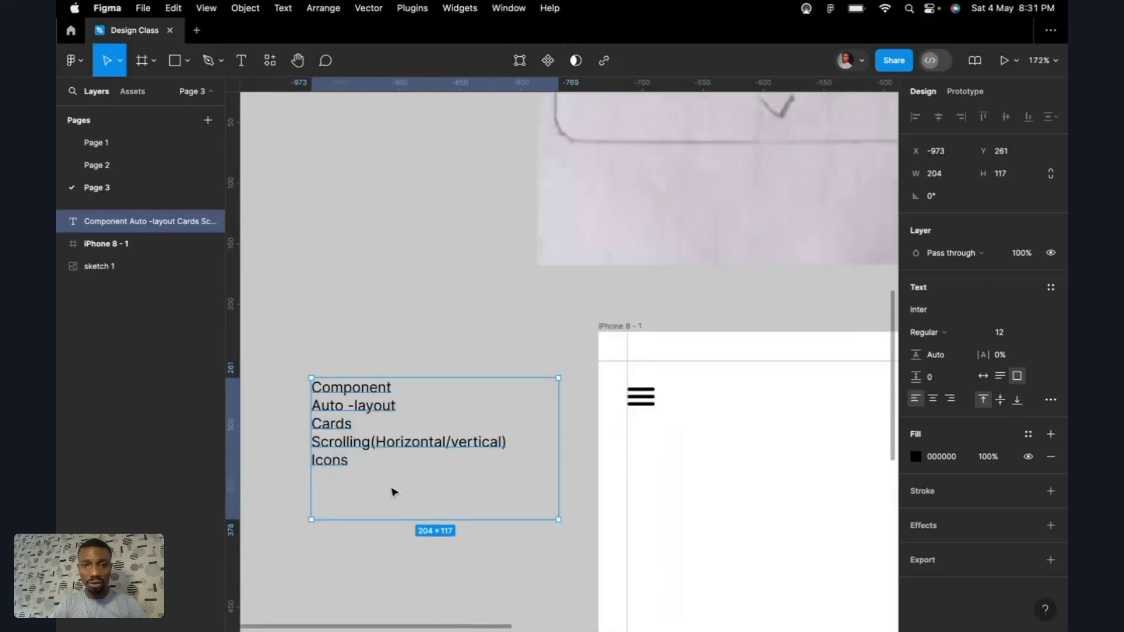
scroll(392, 492, "up", 5)
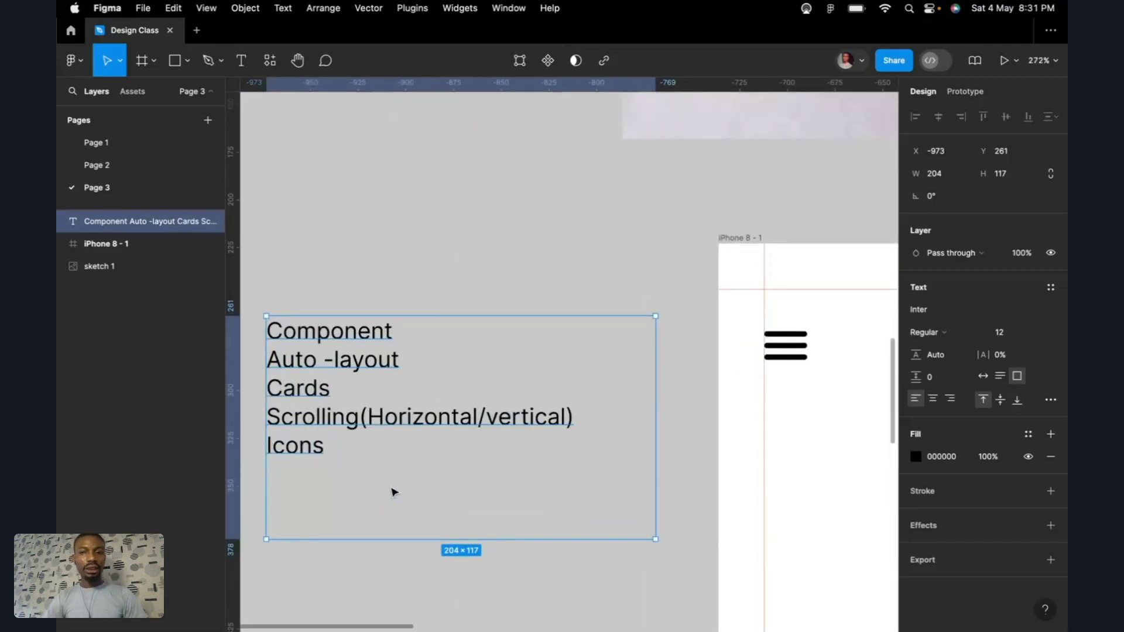
scroll(394, 492, "down", 3)
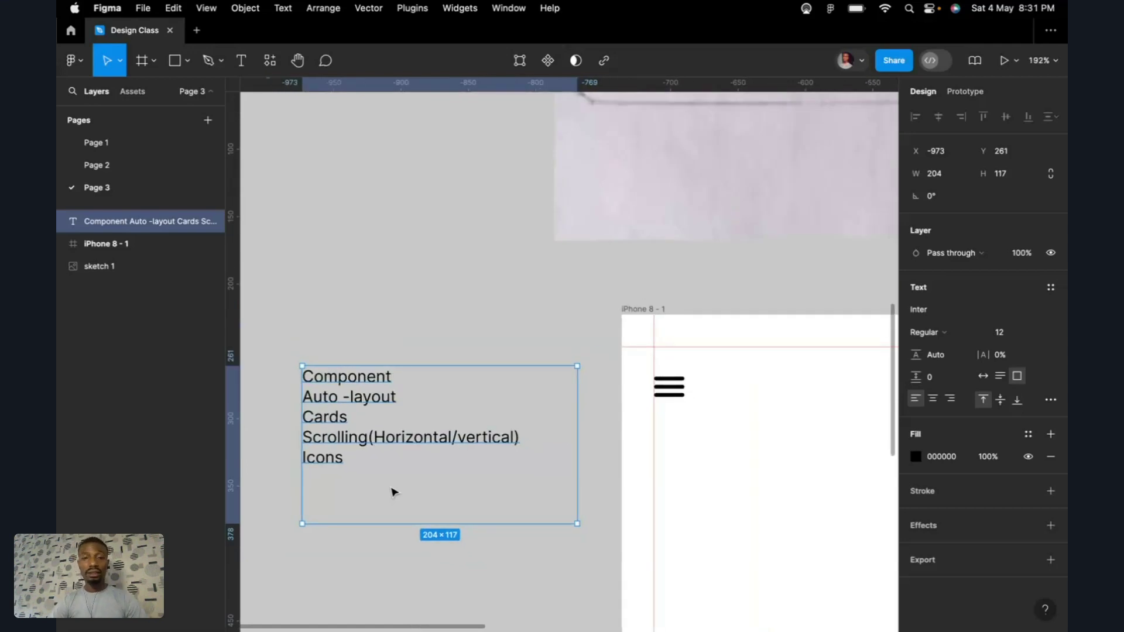
key("Escape")
Step: Take the hamburger menu icon out of the iPhone 8 - 1 frame and delete it
scroll(410, 490, "down", 4)
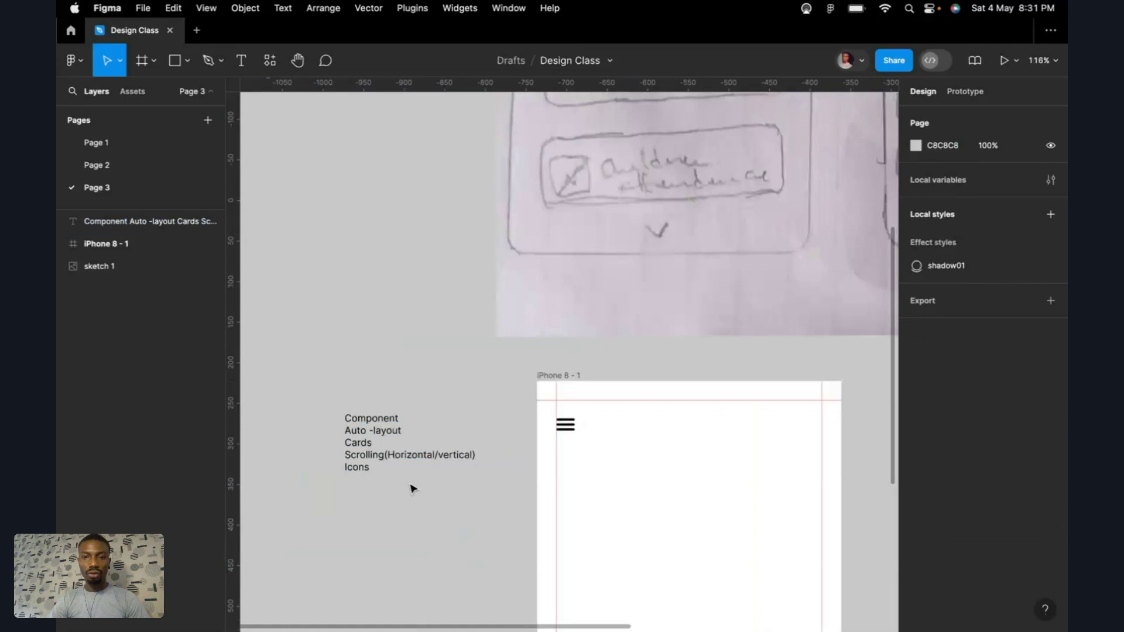
scroll(413, 489, "down", 2)
scroll(414, 489, "right", 1)
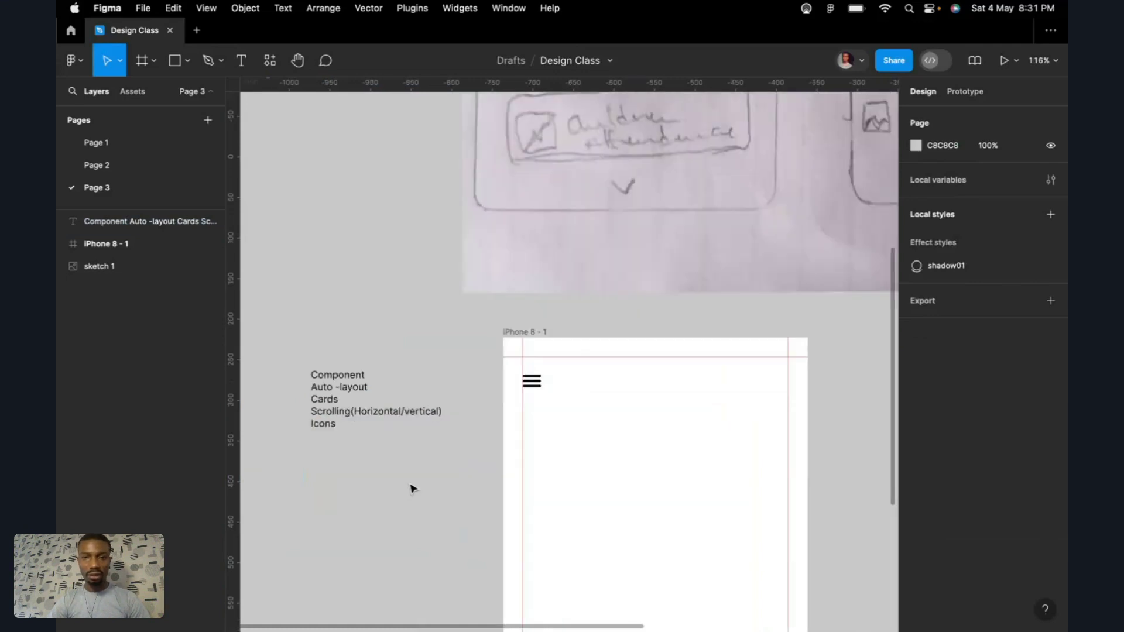
left_click(538, 386)
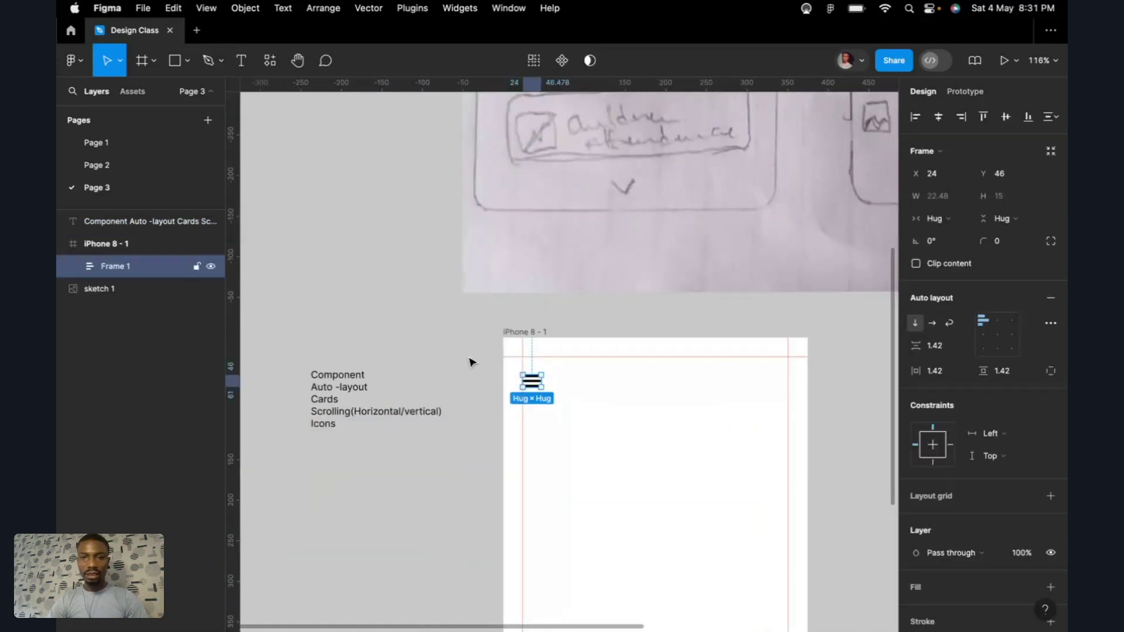
left_click_drag(537, 387, 450, 347)
key("Delete")
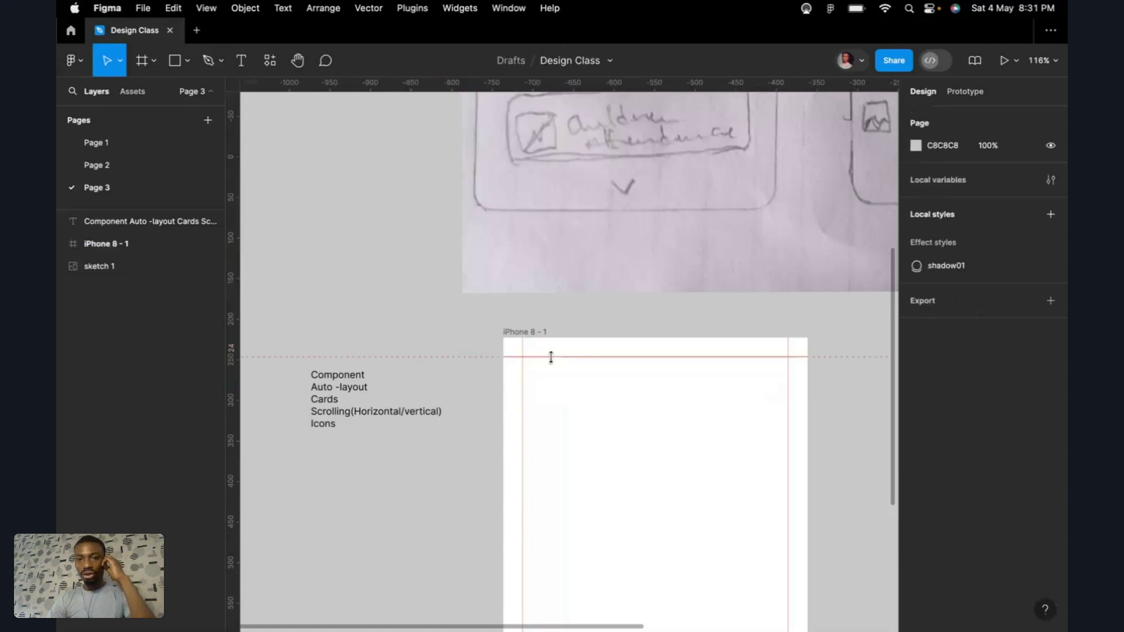
Step: Delete the iPhone 8 - 1 frame below the sketch
scroll(551, 357, "up", 5)
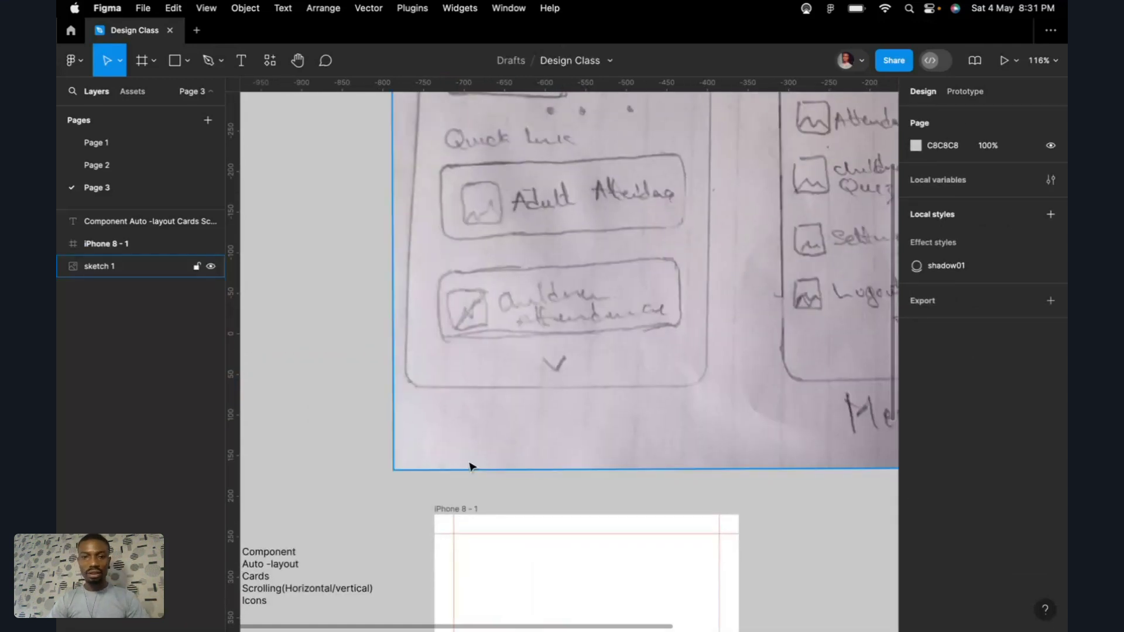
left_click(452, 509)
key("Delete")
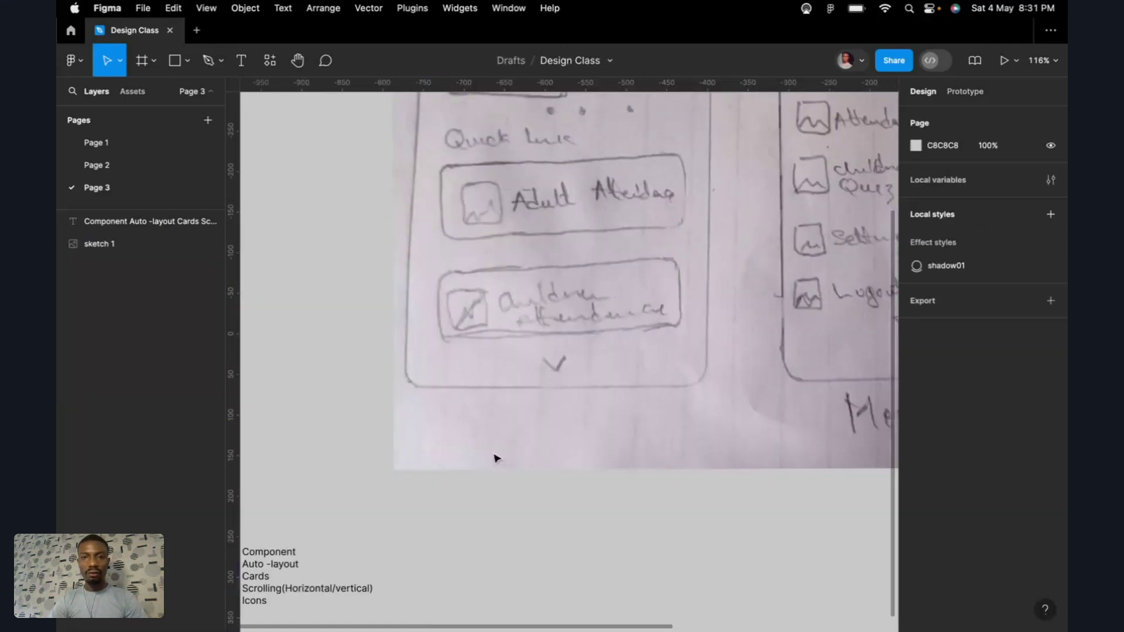
Step: Examine the hand-drawn Dashboard and Menu preview screens in the sketch image, including the cards and quick links
scroll(496, 459, "down", 5)
scroll(532, 416, "up", 5)
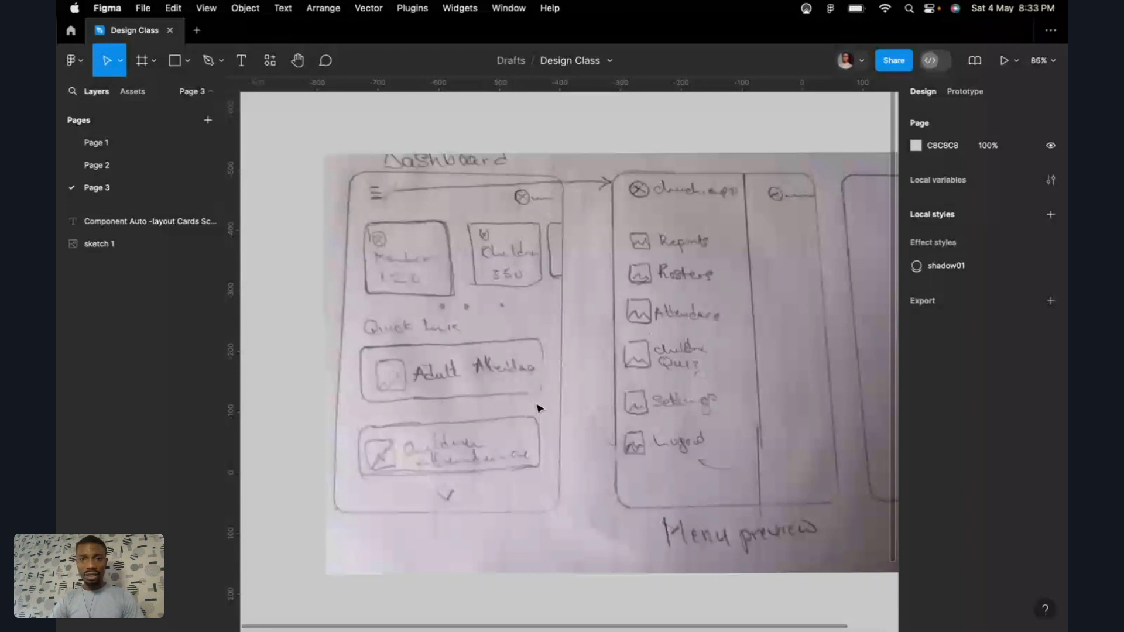
scroll(539, 408, "down", 1)
scroll(540, 408, "down", 3)
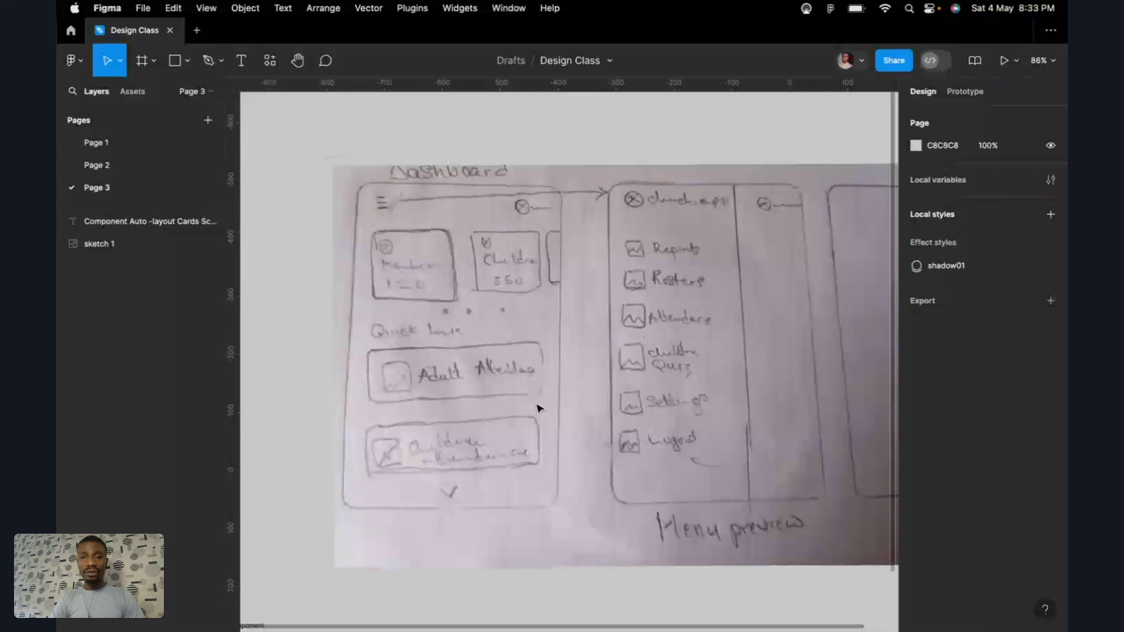
left_click(539, 408)
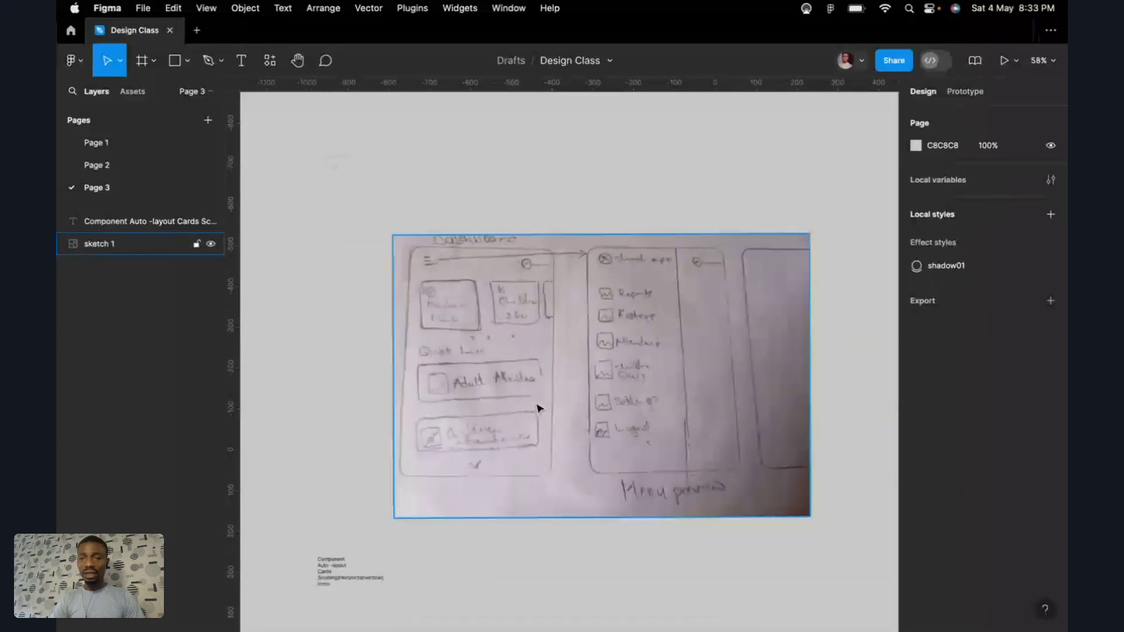
scroll(539, 408, "up", 4)
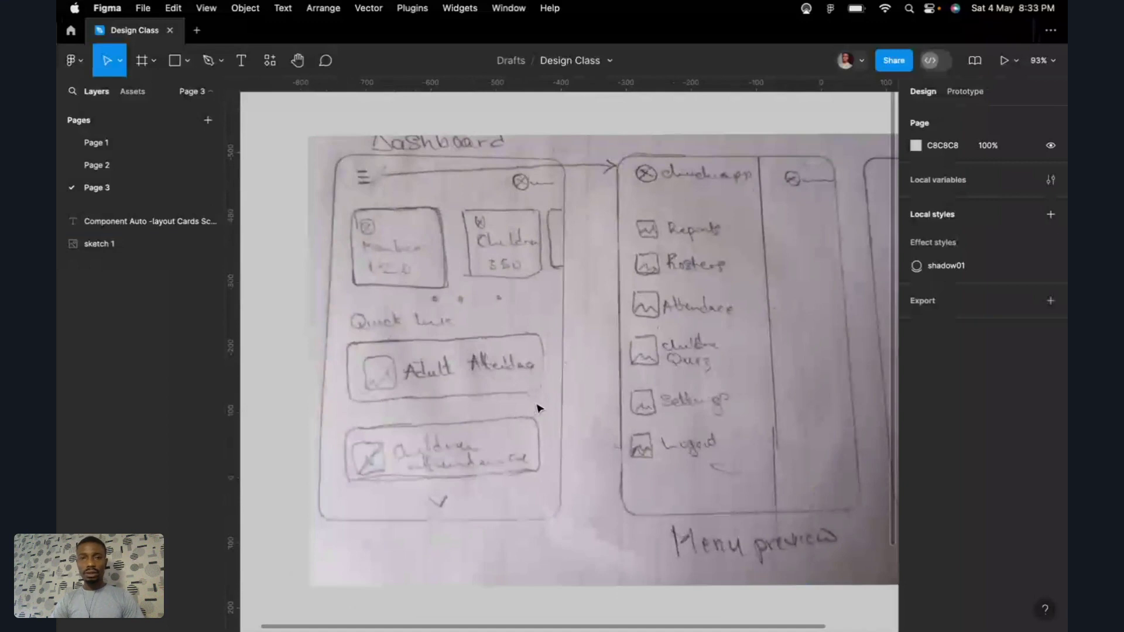
scroll(539, 408, "down", 3)
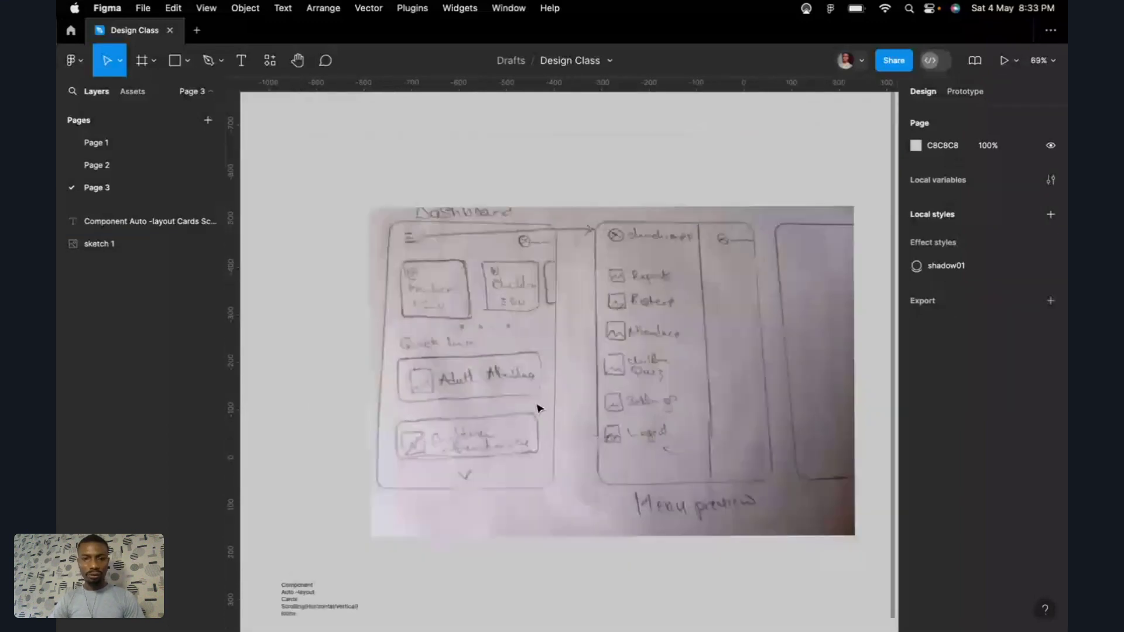
scroll(540, 408, "up", 2)
scroll(540, 408, "up", 2)
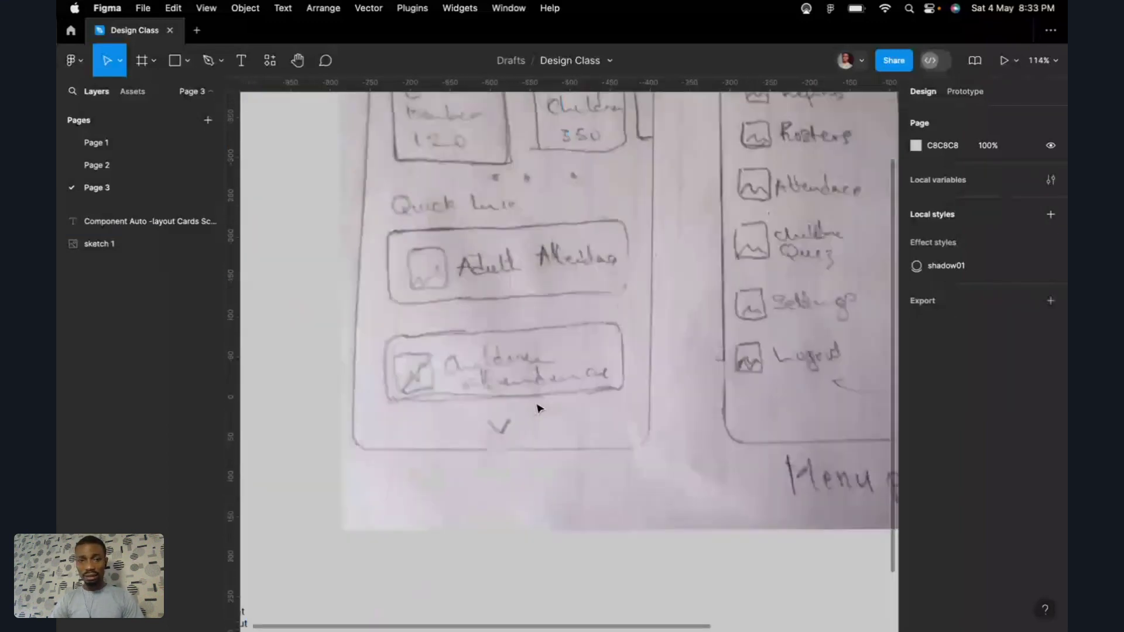
scroll(539, 408, "down", 4)
scroll(540, 408, "up", 1)
scroll(539, 408, "up", 2)
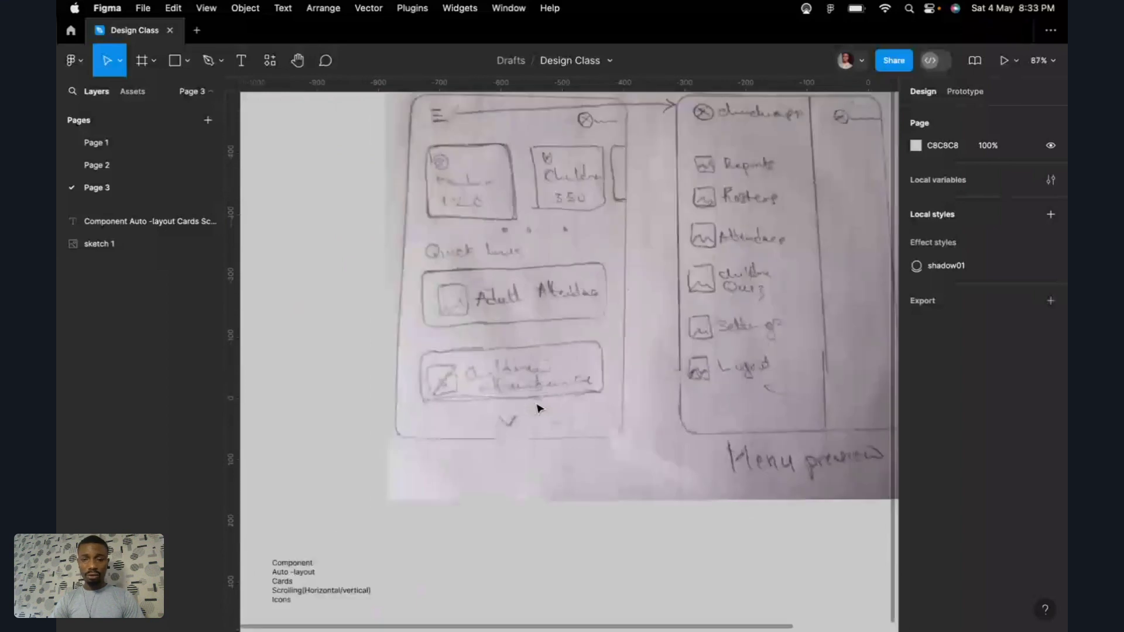
scroll(539, 408, "up", 4)
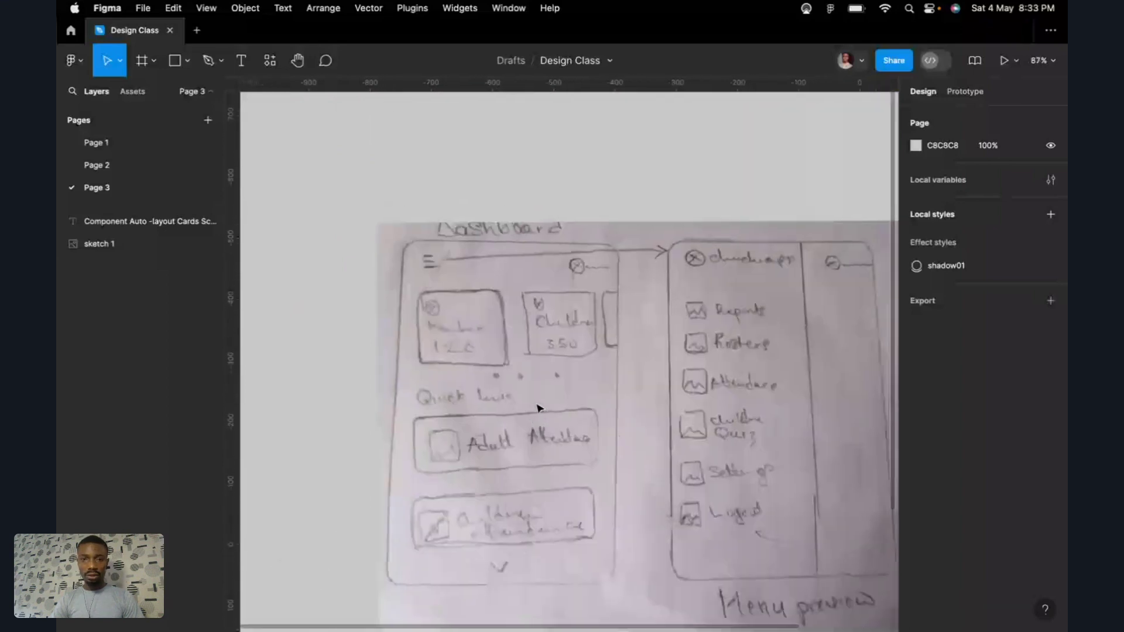
scroll(540, 408, "down", 2)
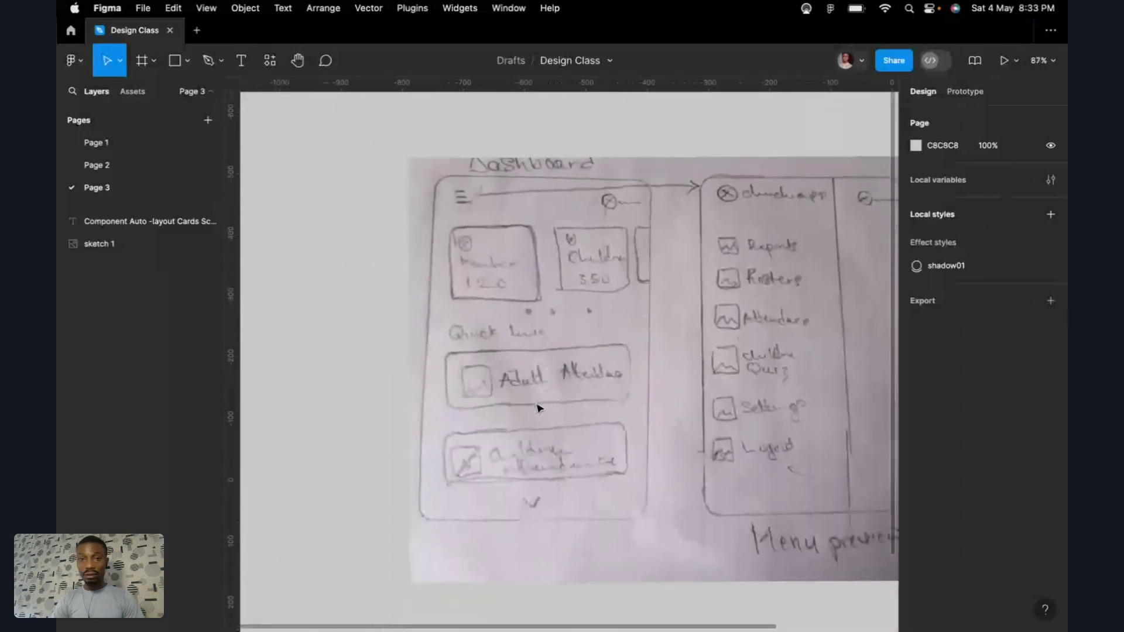
scroll(540, 408, "up", 2)
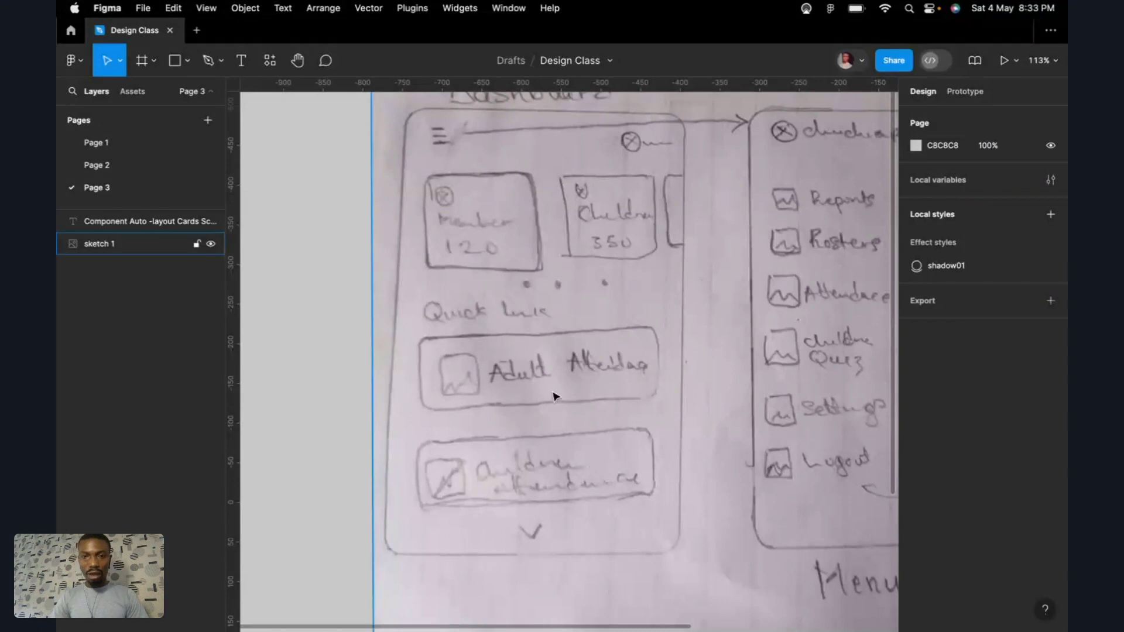
scroll(555, 397, "down", 2)
scroll(555, 397, "down", 1)
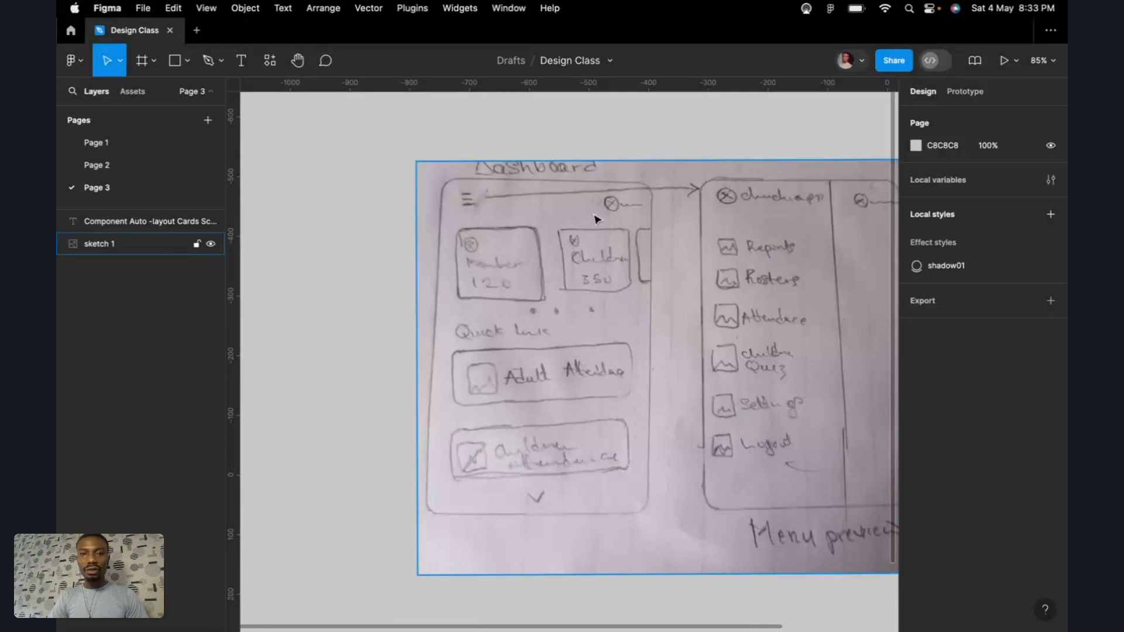
Step: Review the design topics note below the sketch against the dashboard drawing and select the note
scroll(596, 220, "down", 5)
scroll(596, 219, "right", 2)
scroll(595, 219, "down", 5)
scroll(596, 220, "left", 2)
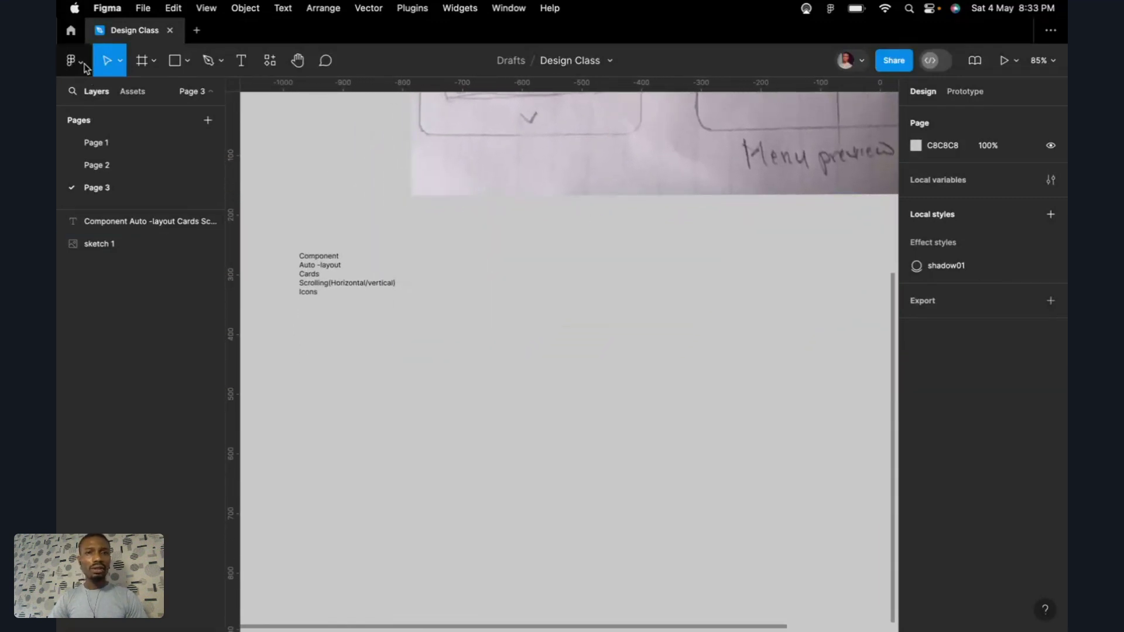
scroll(573, 260, "up", 2)
scroll(572, 260, "up", 5)
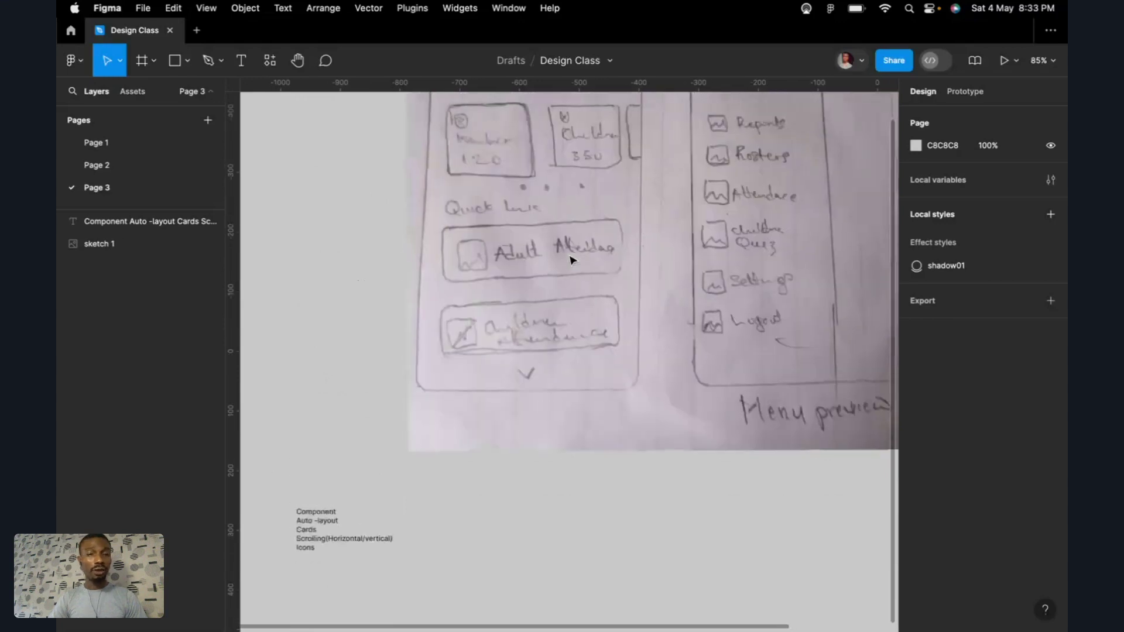
scroll(573, 260, "down", 3)
scroll(572, 258, "down", 3)
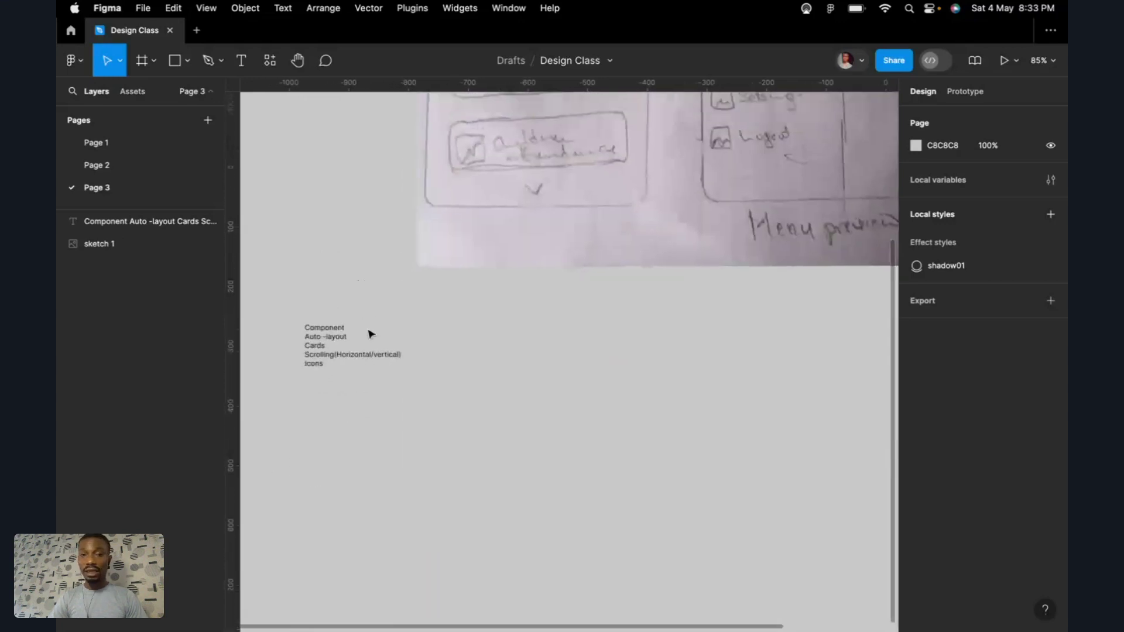
left_click(349, 336)
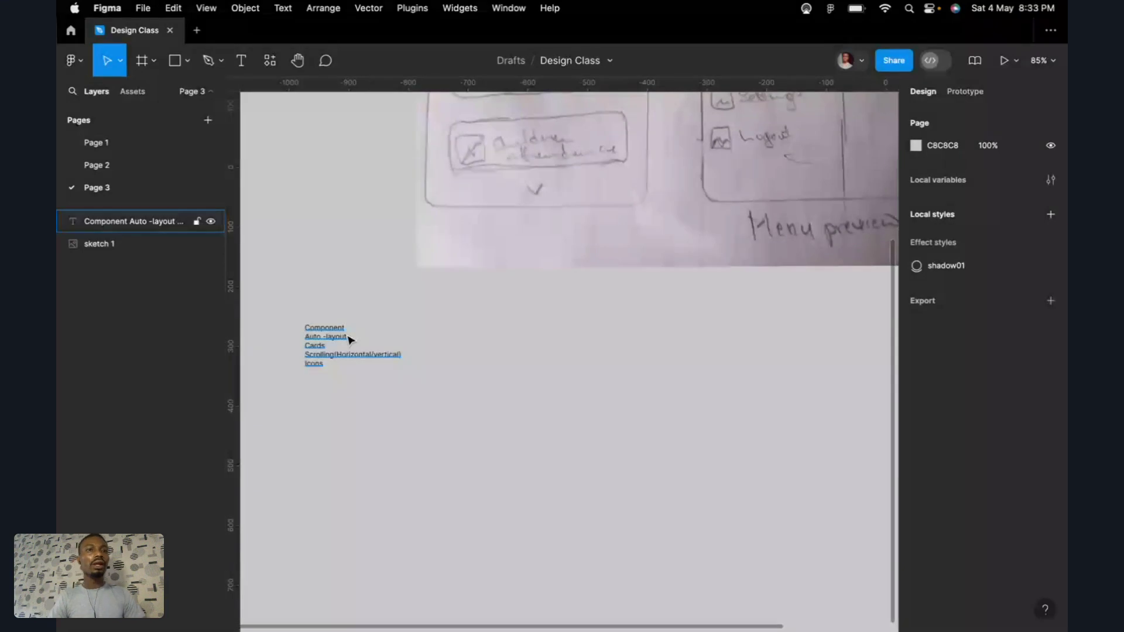
left_click(350, 338)
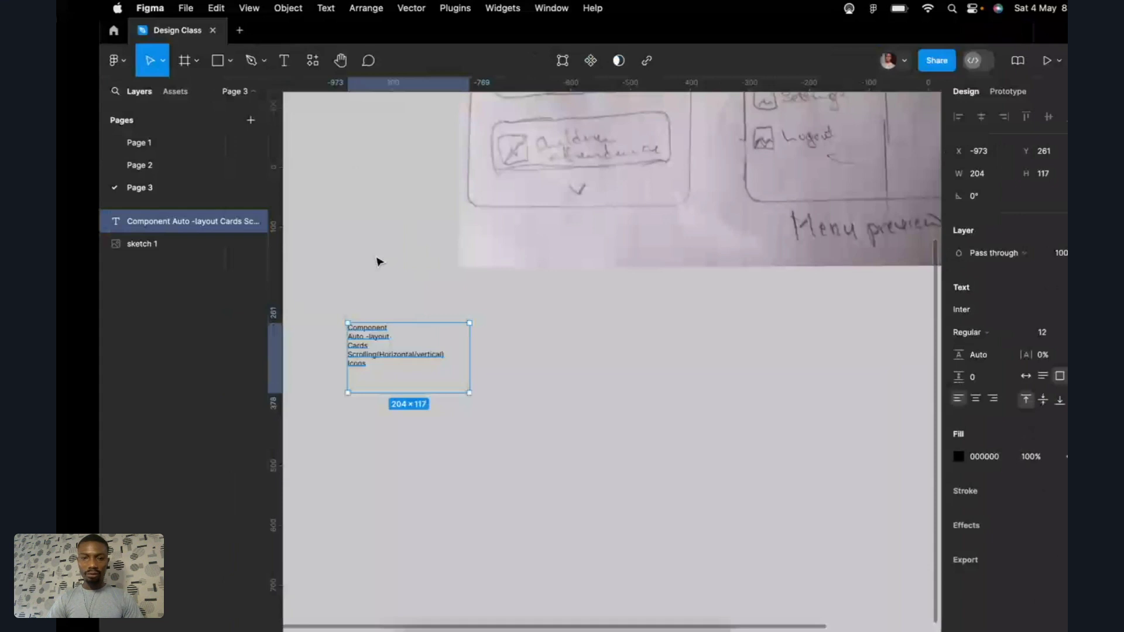
Step: Switch to the desktop, hide the screen-sharing notice, and return to Figma
key("ctrl+Left")
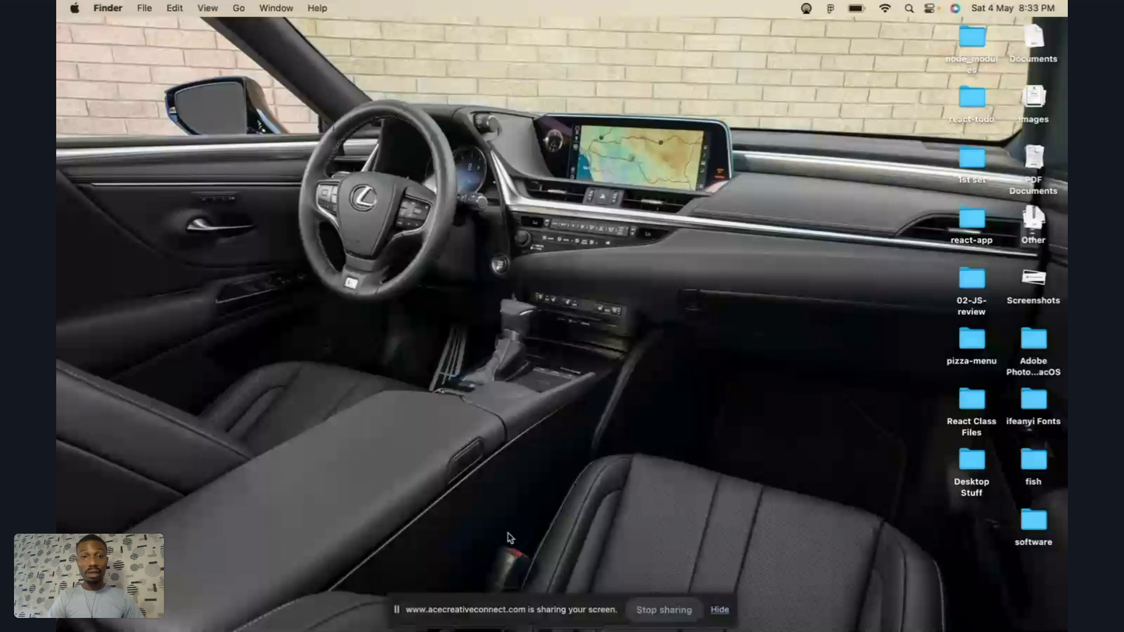
left_click(719, 610)
left_click(443, 609)
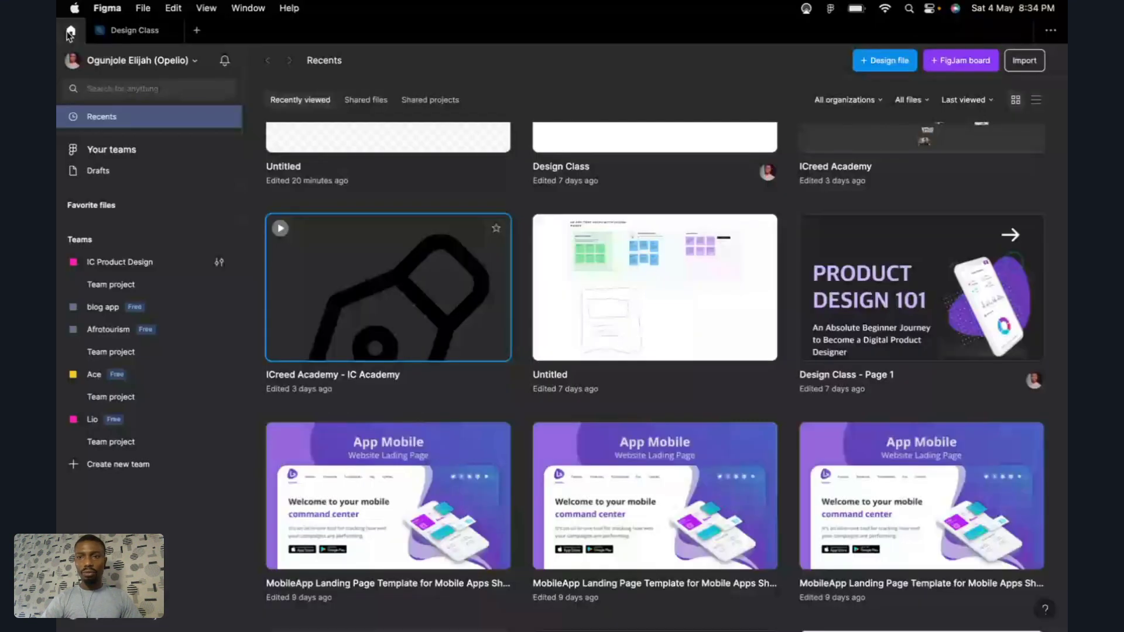
Step: Browse the recently viewed files on the home page and return to the Design Class file
scroll(462, 371, "down", 10)
scroll(462, 371, "up", 3)
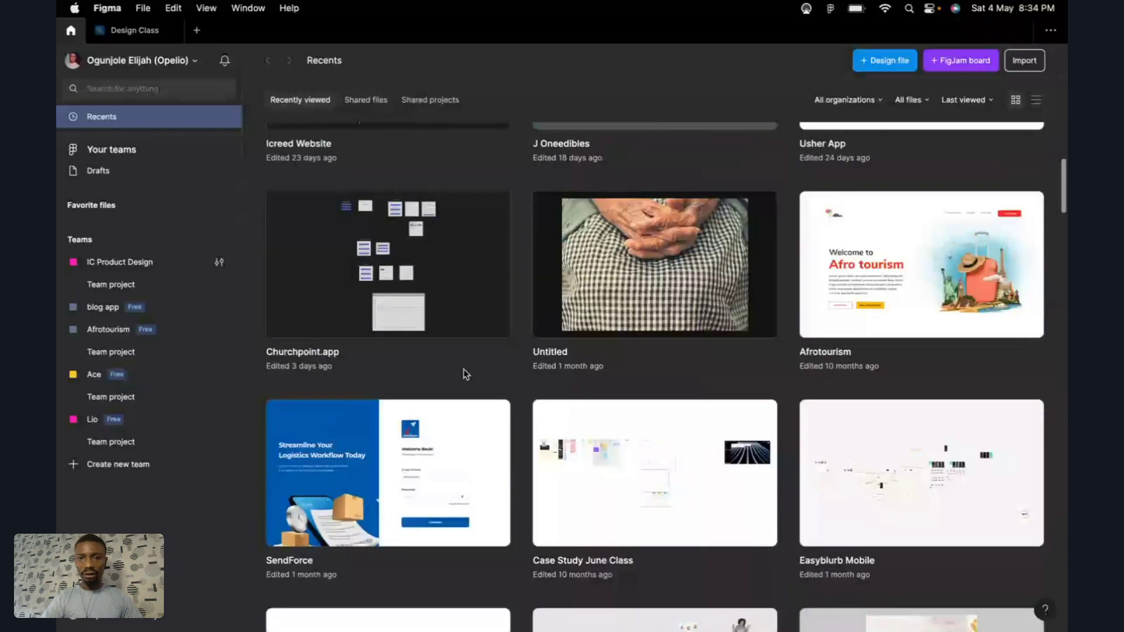
scroll(466, 374, "down", 5)
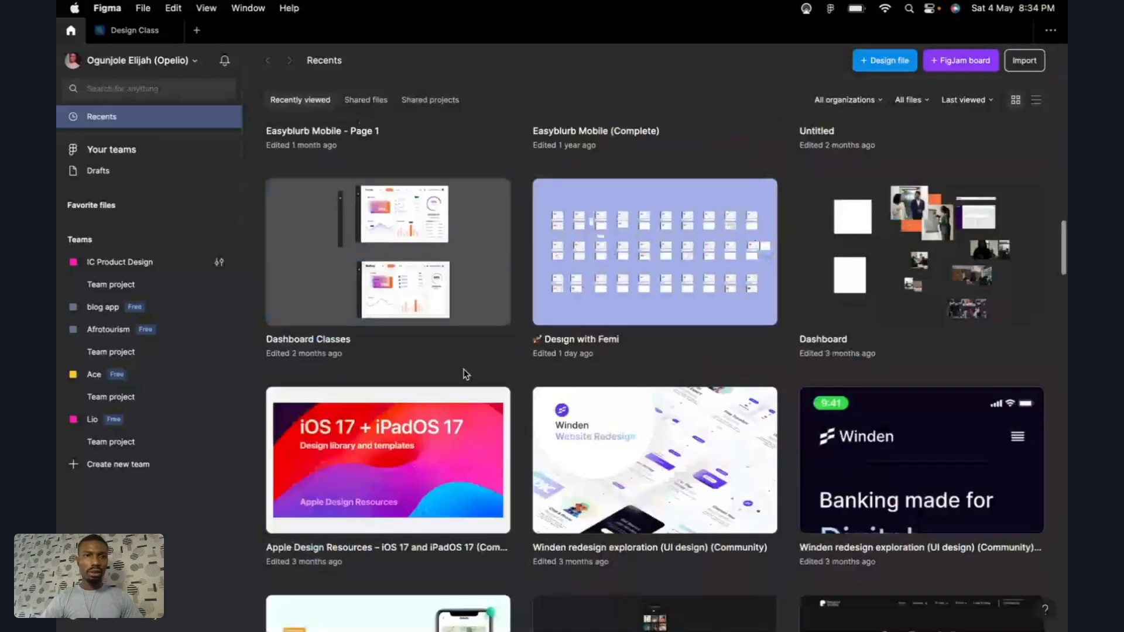
scroll(466, 374, "down", 5)
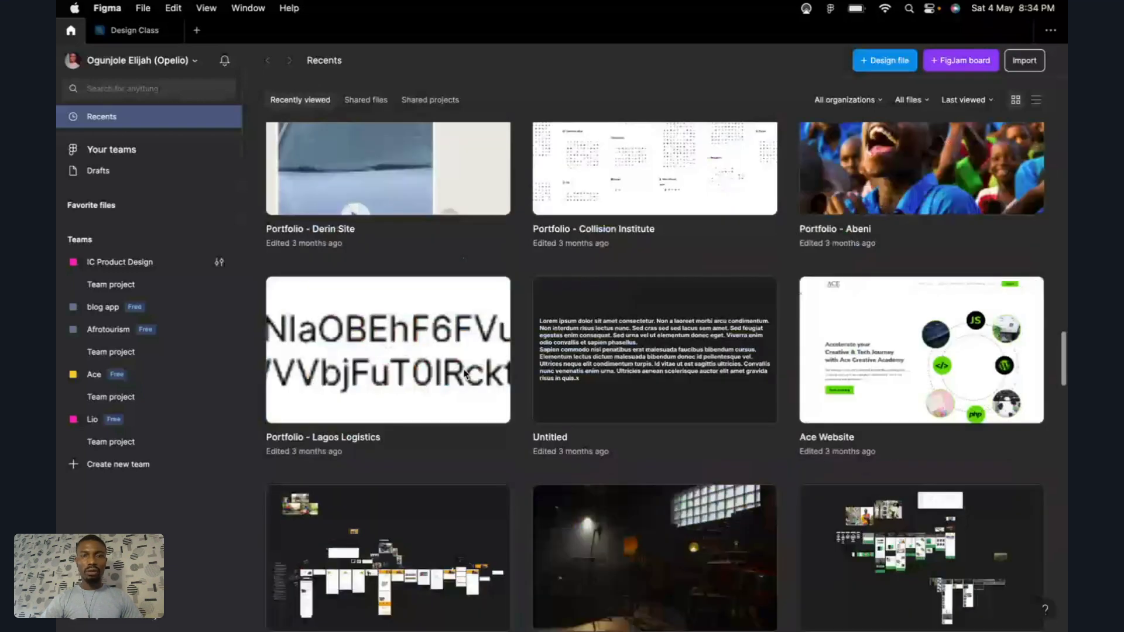
scroll(464, 374, "up", 15)
left_click(197, 29)
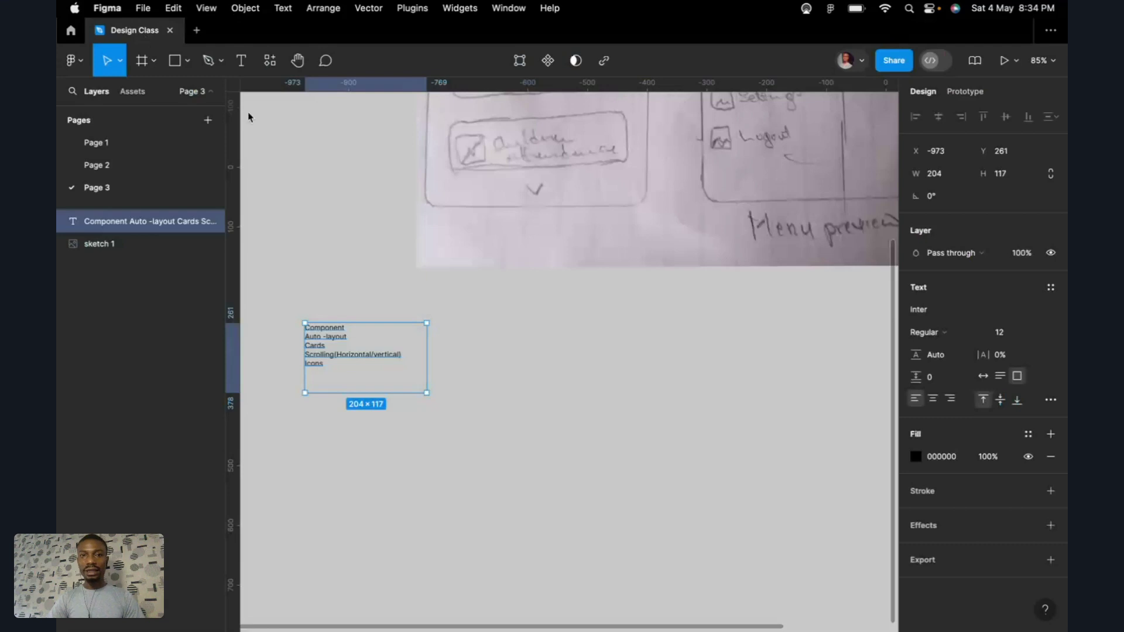
Step: Deselect the topics note and create a new blank design file in a separate tab
left_click(577, 415)
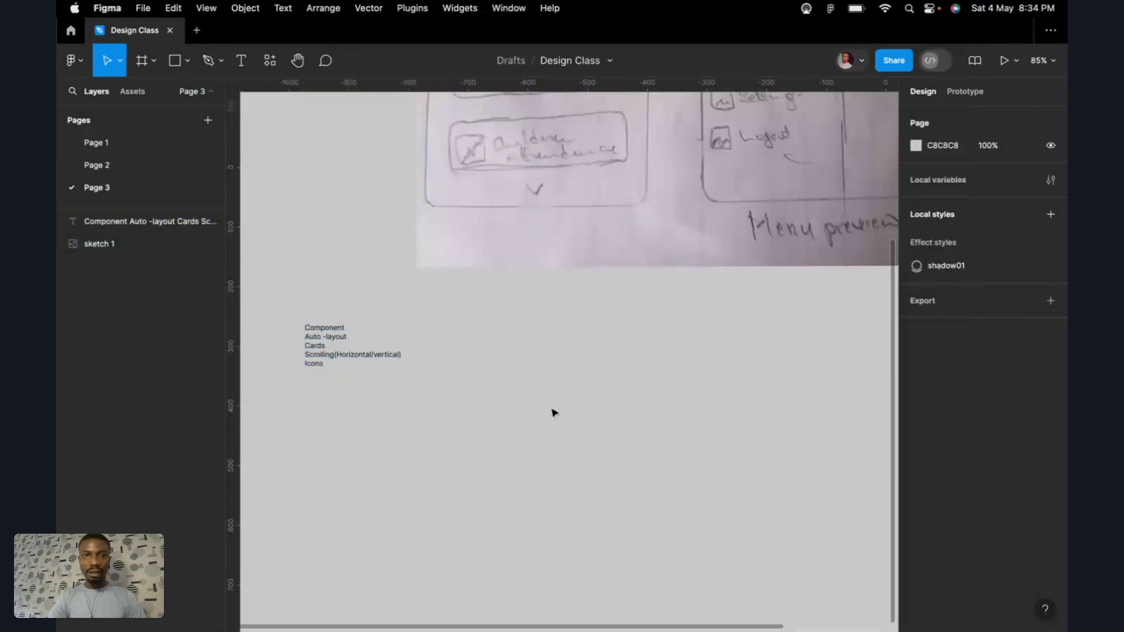
scroll(544, 411, "down", 3)
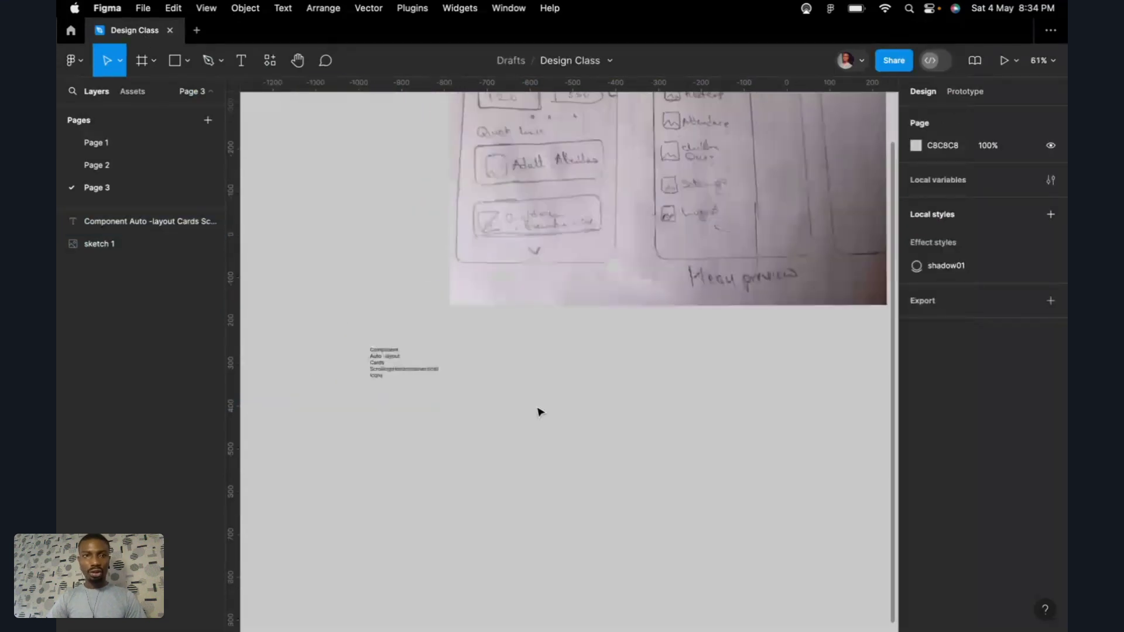
left_click(203, 32)
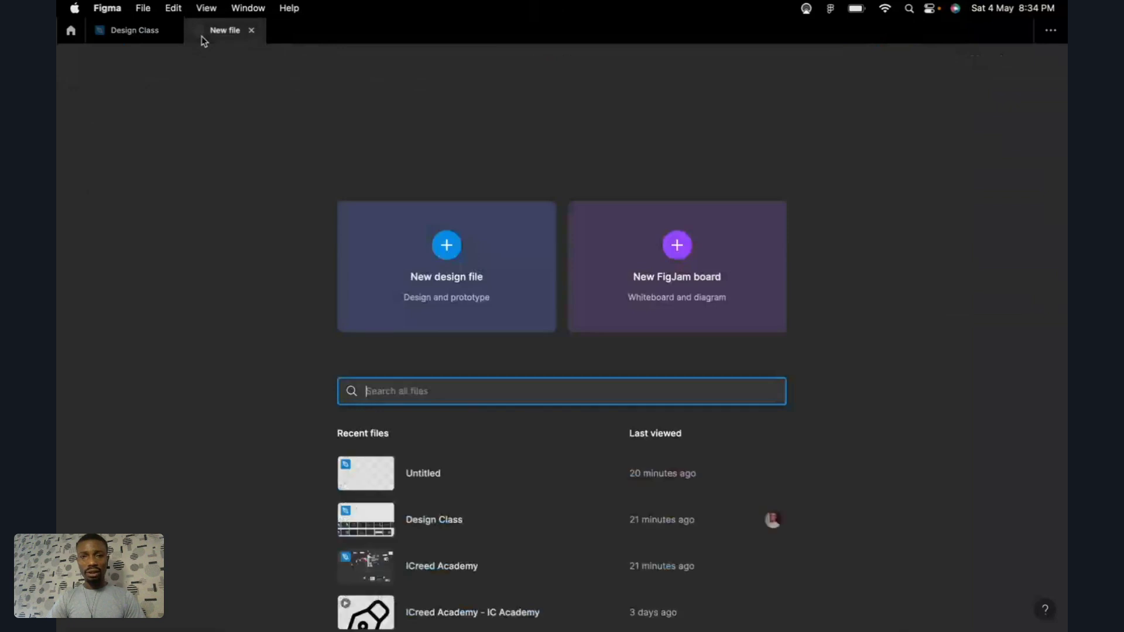
left_click(489, 281)
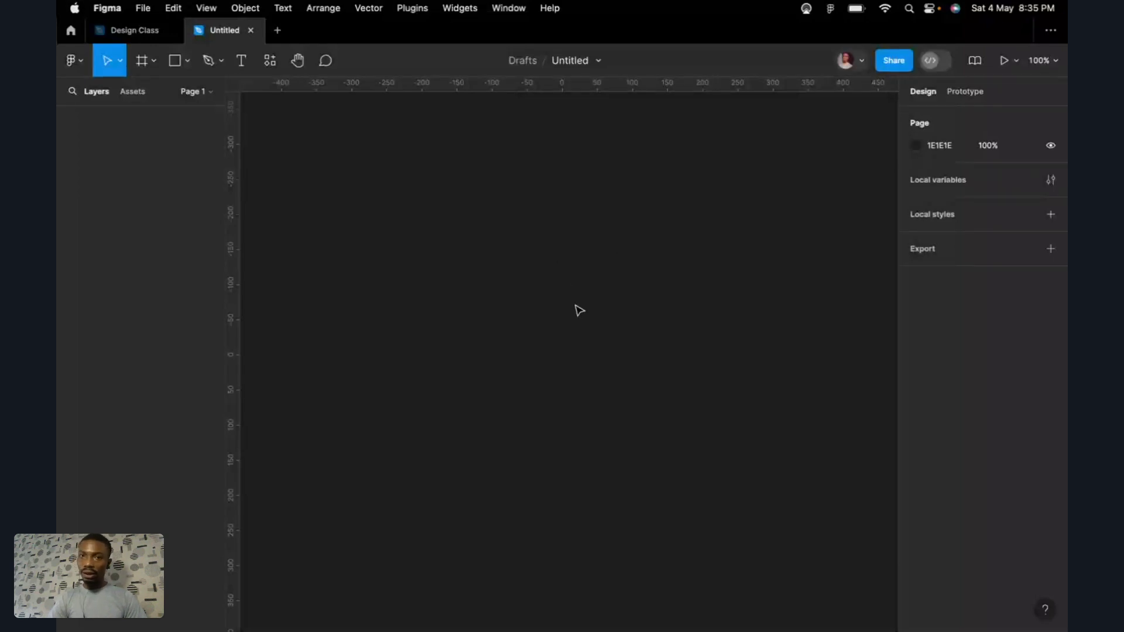
Step: Rename the new design file as Product Design 101
scroll(580, 310, "down", 3)
scroll(580, 310, "up", 2)
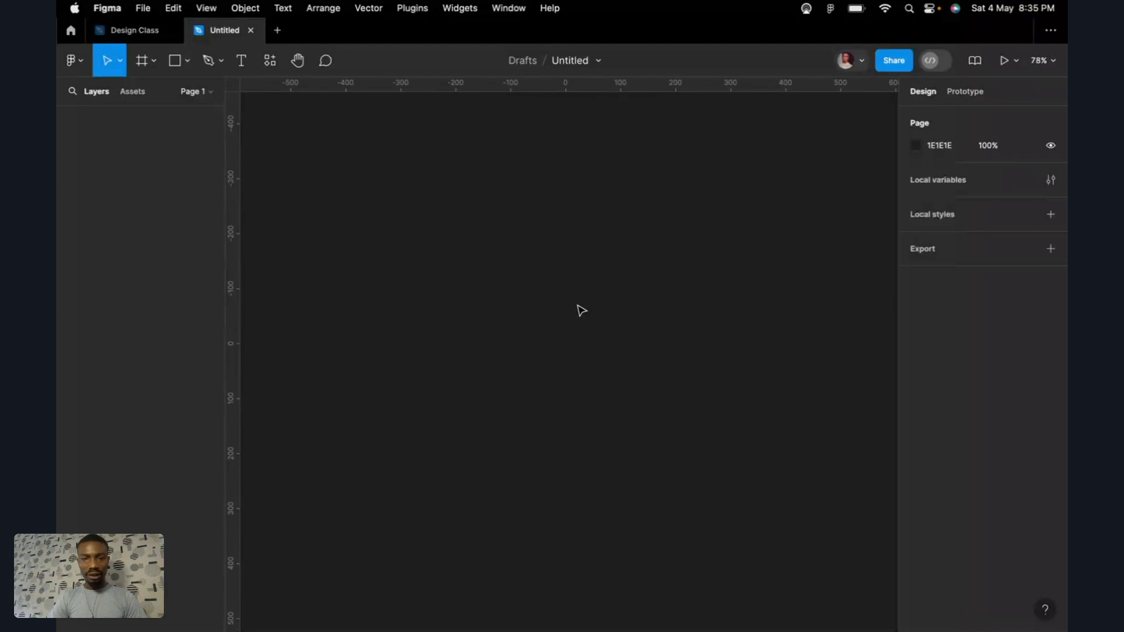
scroll(582, 311, "up", 4)
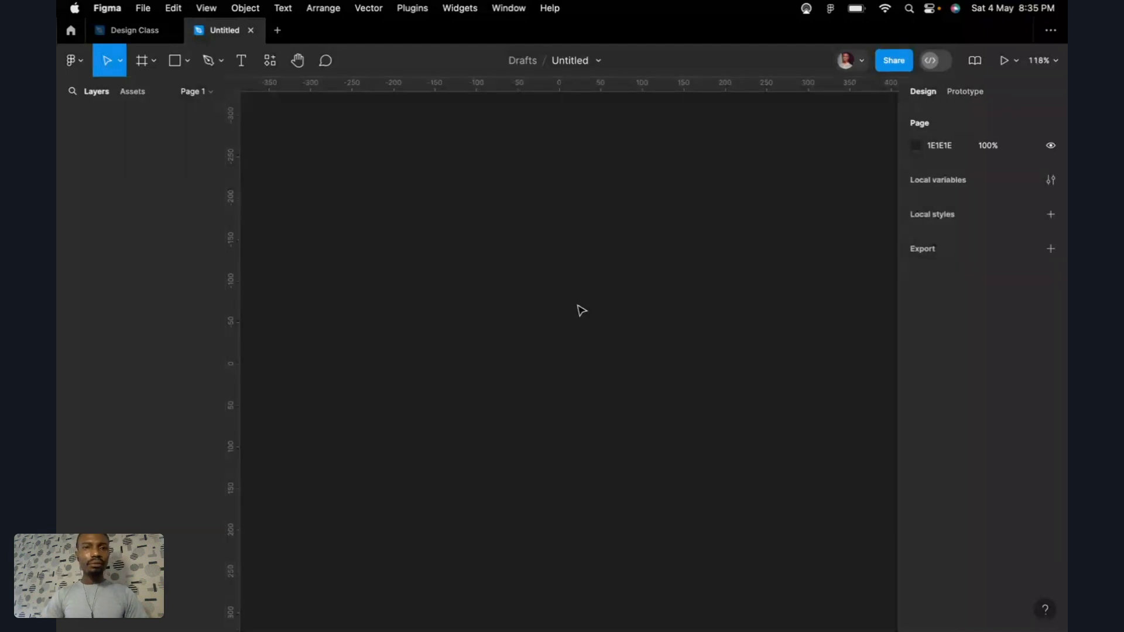
double_click(580, 62)
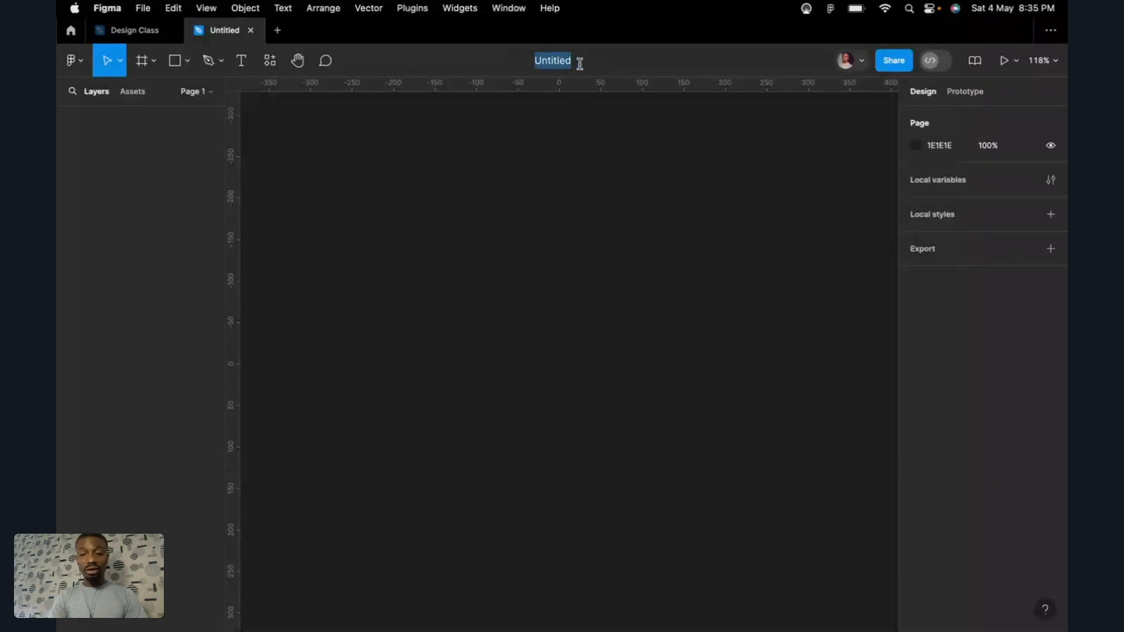
type("Produc")
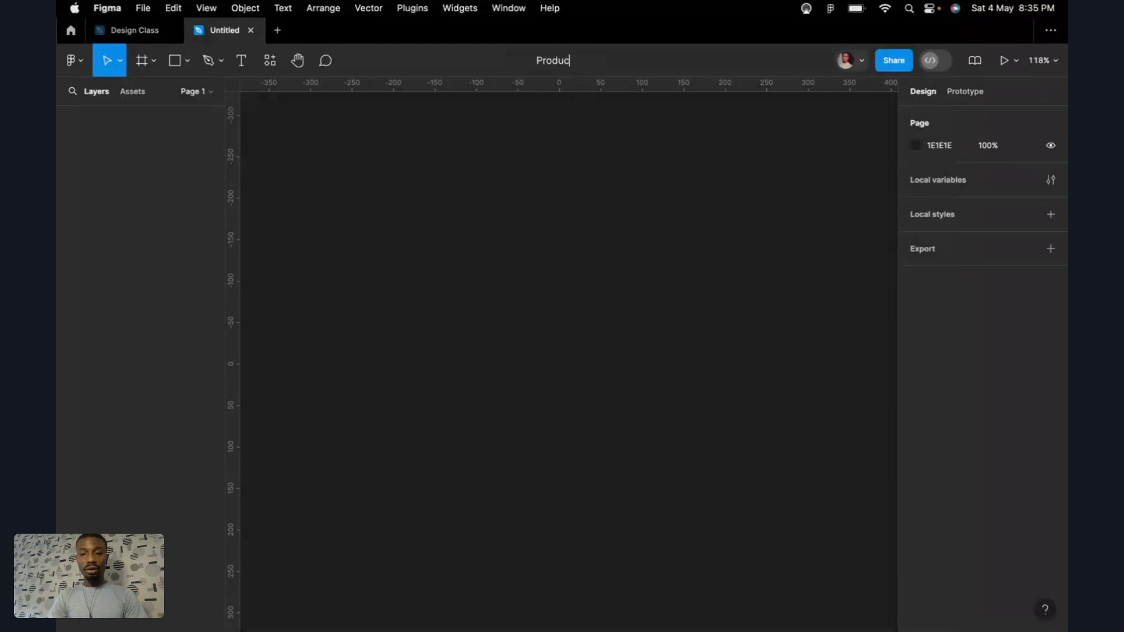
type("t Design Ca")
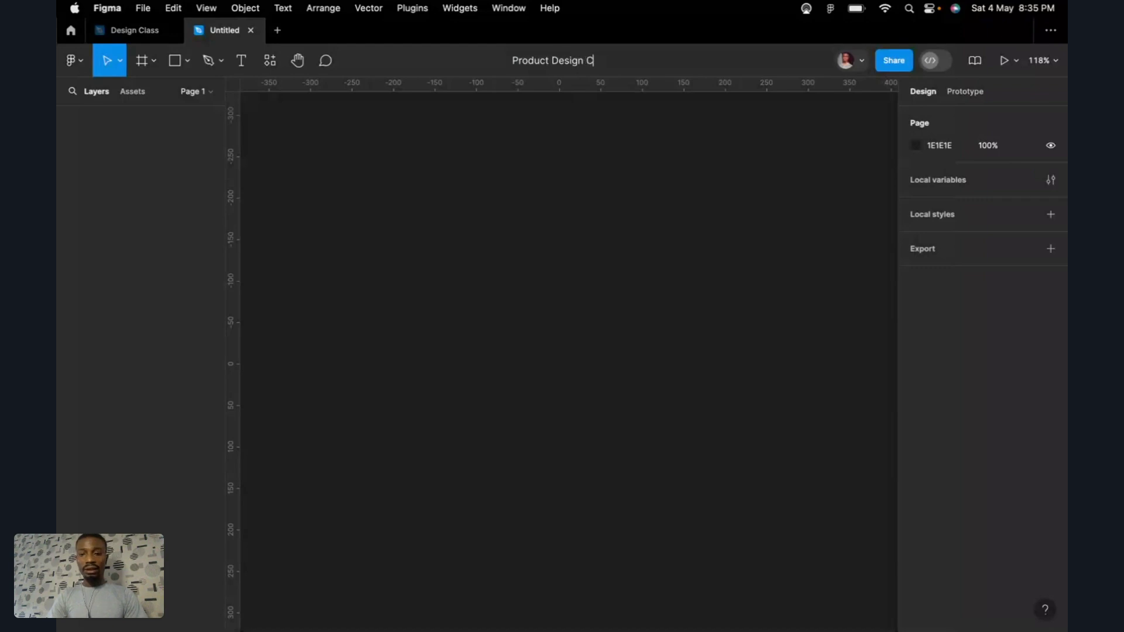
key("BackSpace")
key("BackSpace")
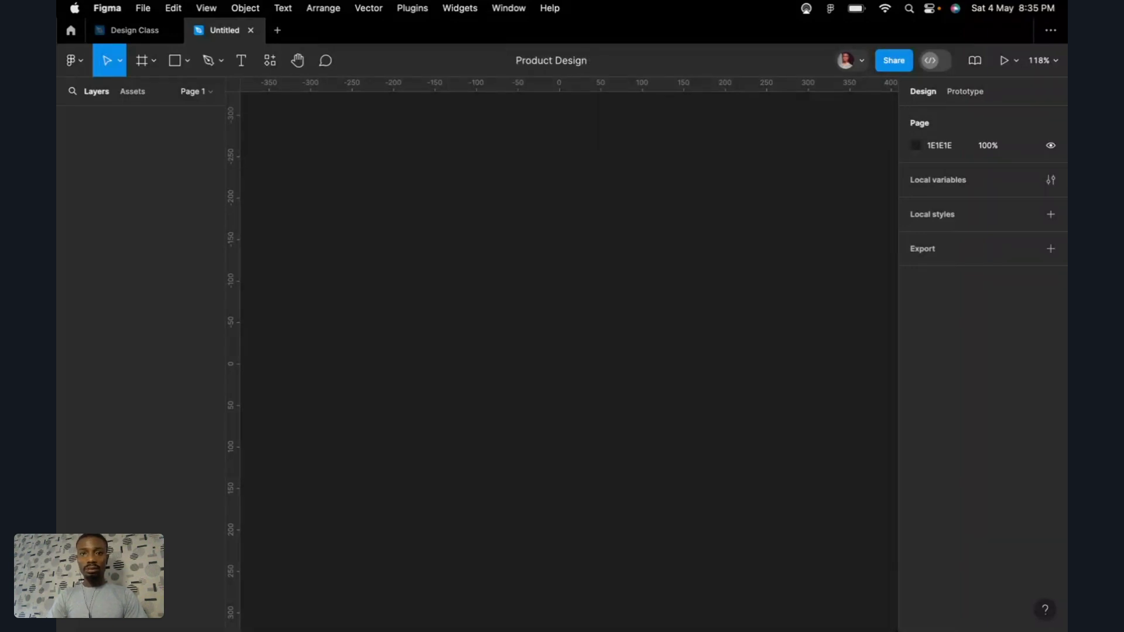
type("101")
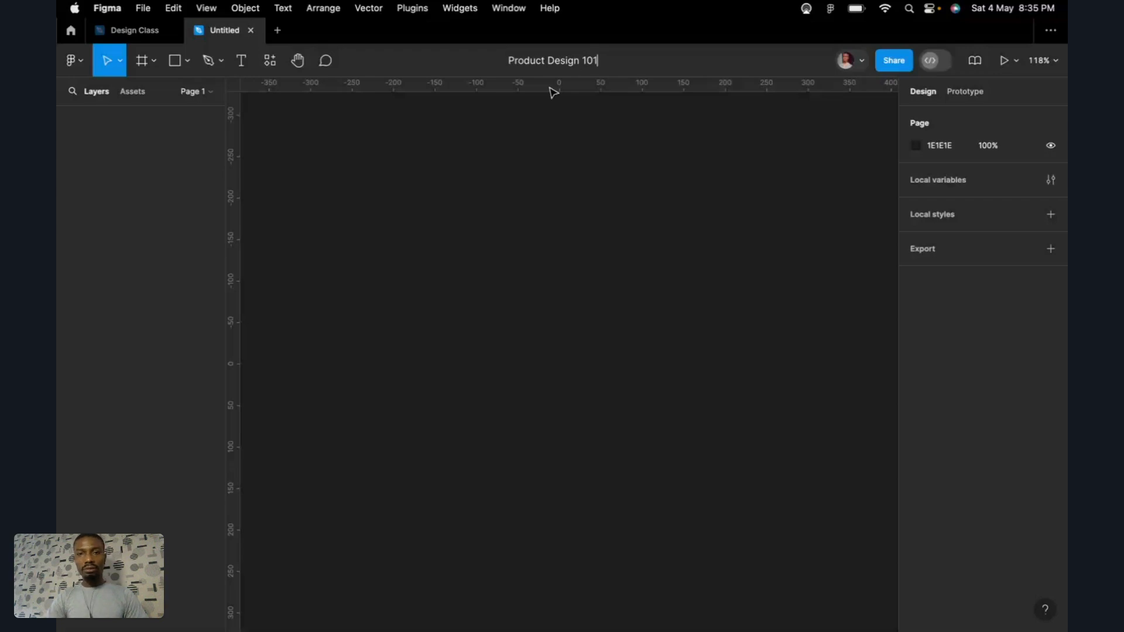
left_click(552, 150)
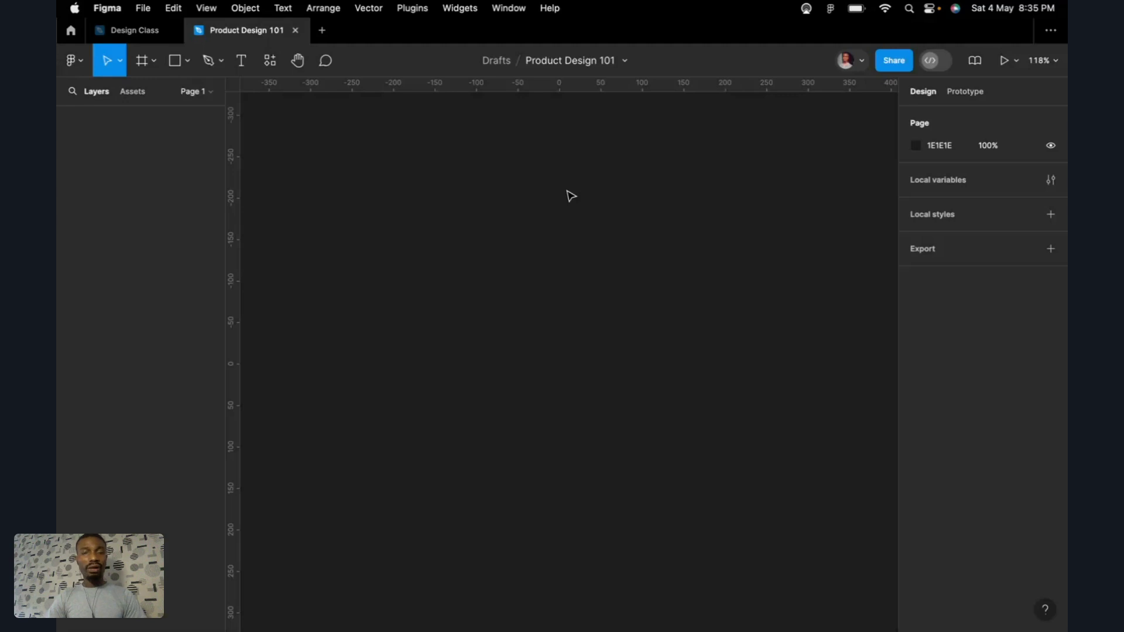
Step: Switch back to the Design Class file containing the sketch and topics note
left_click(130, 30)
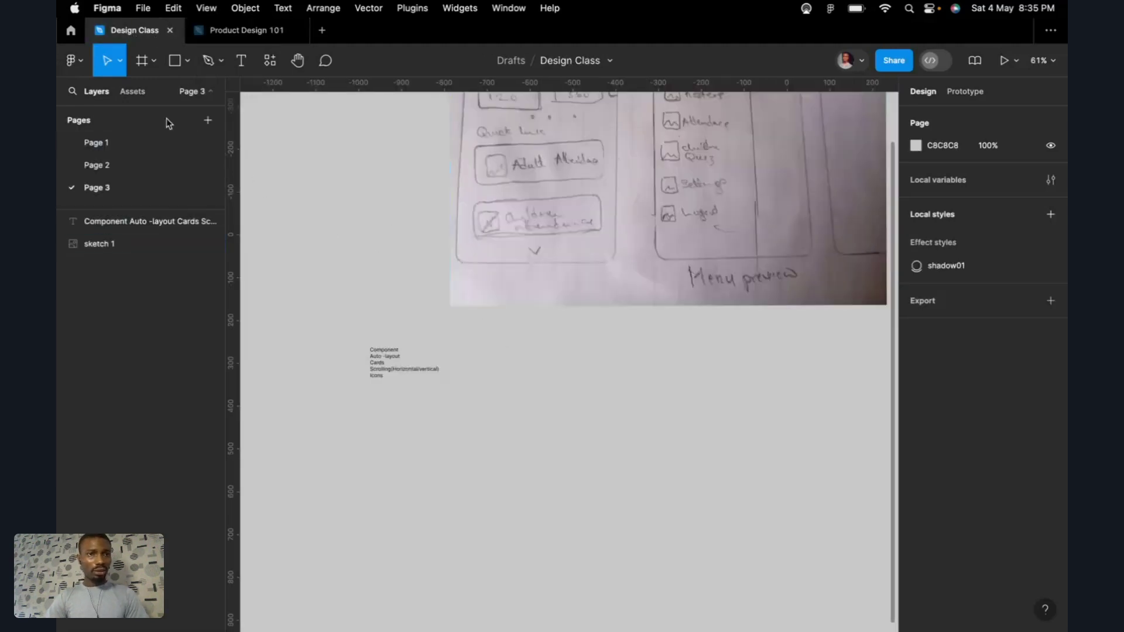
left_click(74, 61)
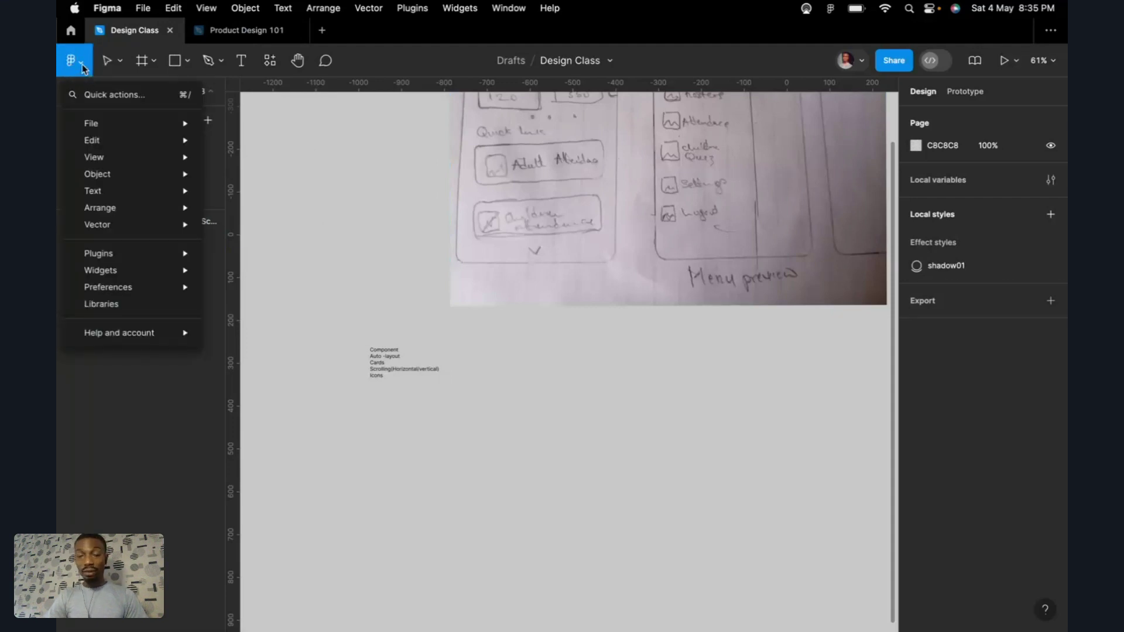
mouse_move(101, 125)
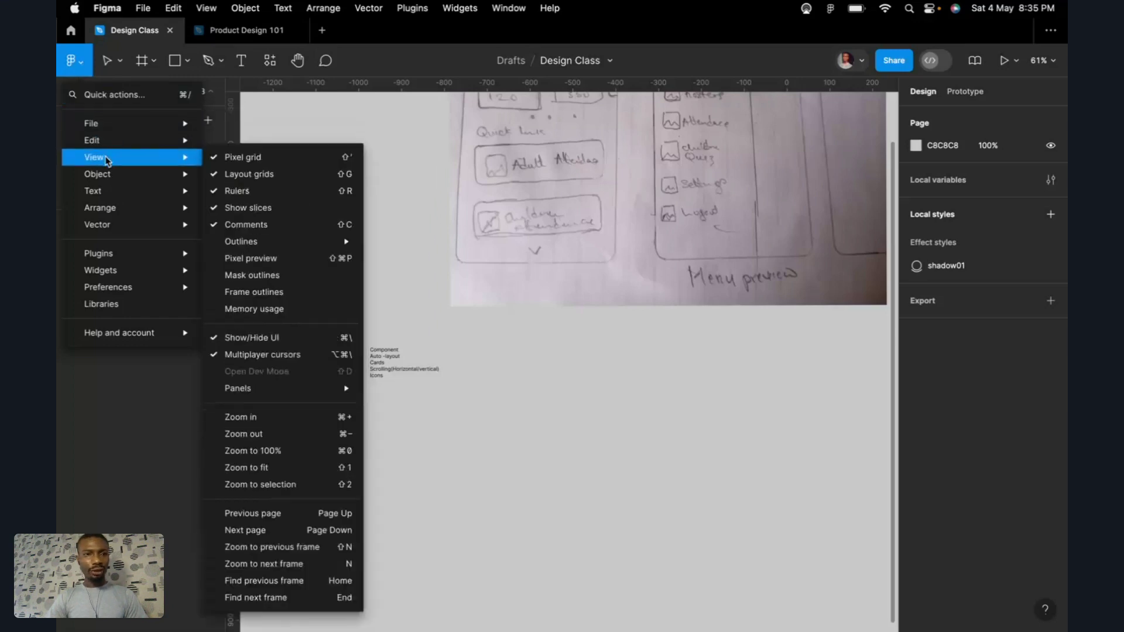
mouse_move(106, 178)
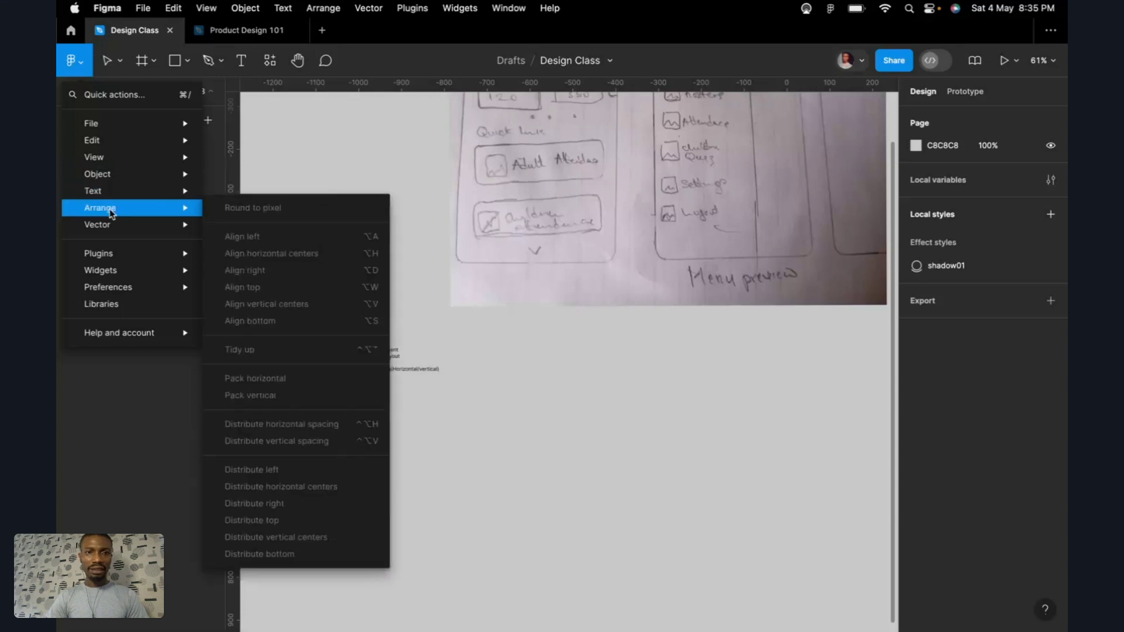
mouse_move(114, 253)
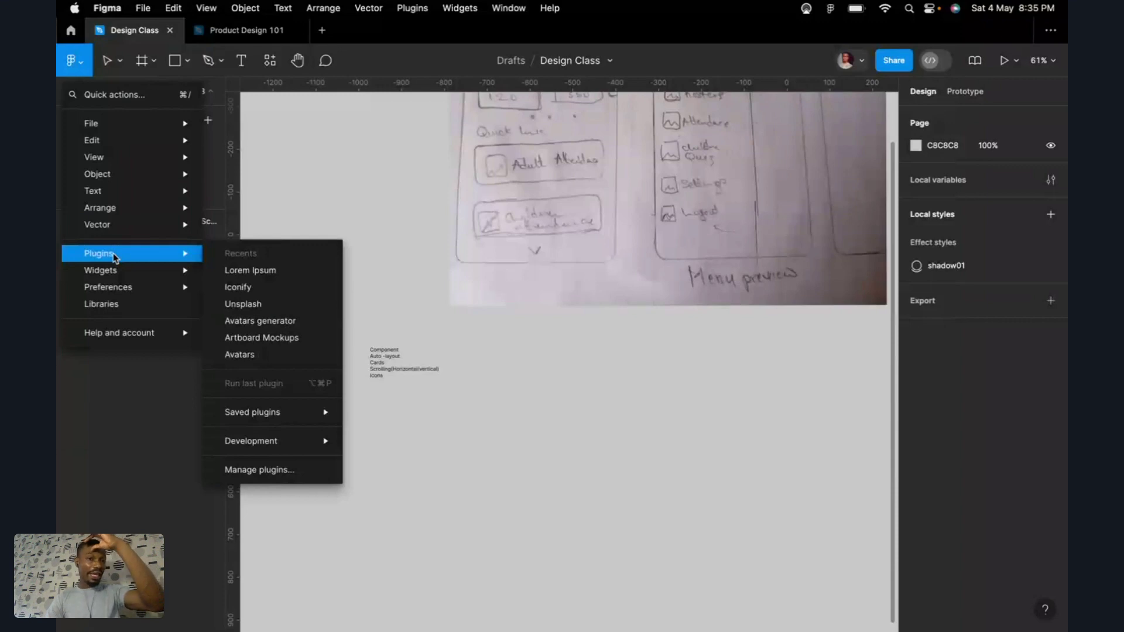
mouse_move(119, 272)
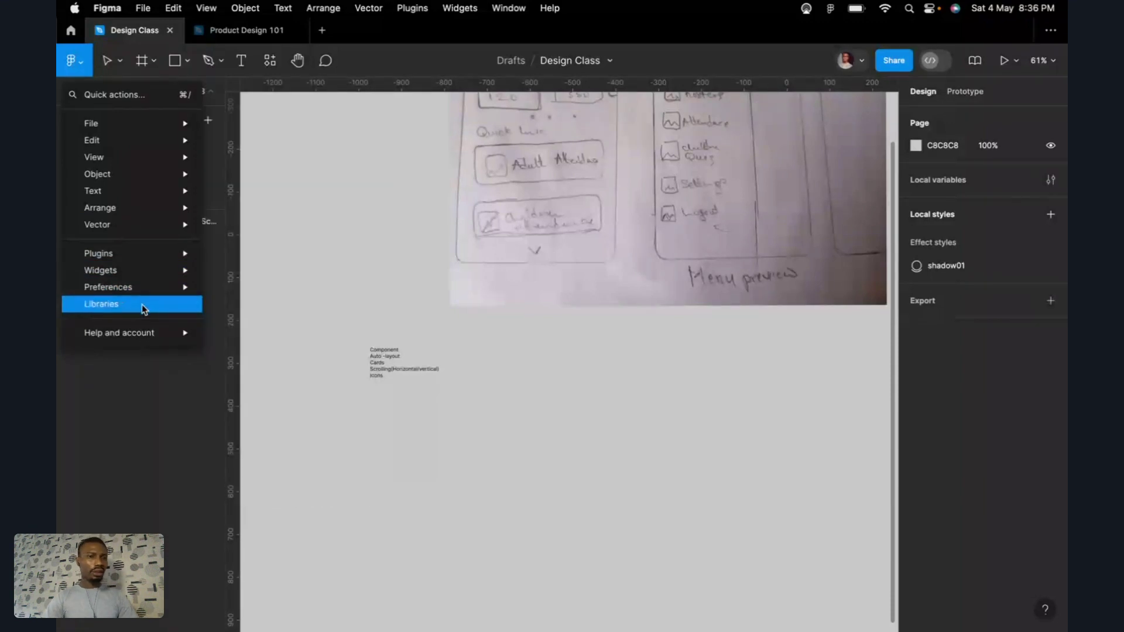
mouse_move(138, 332)
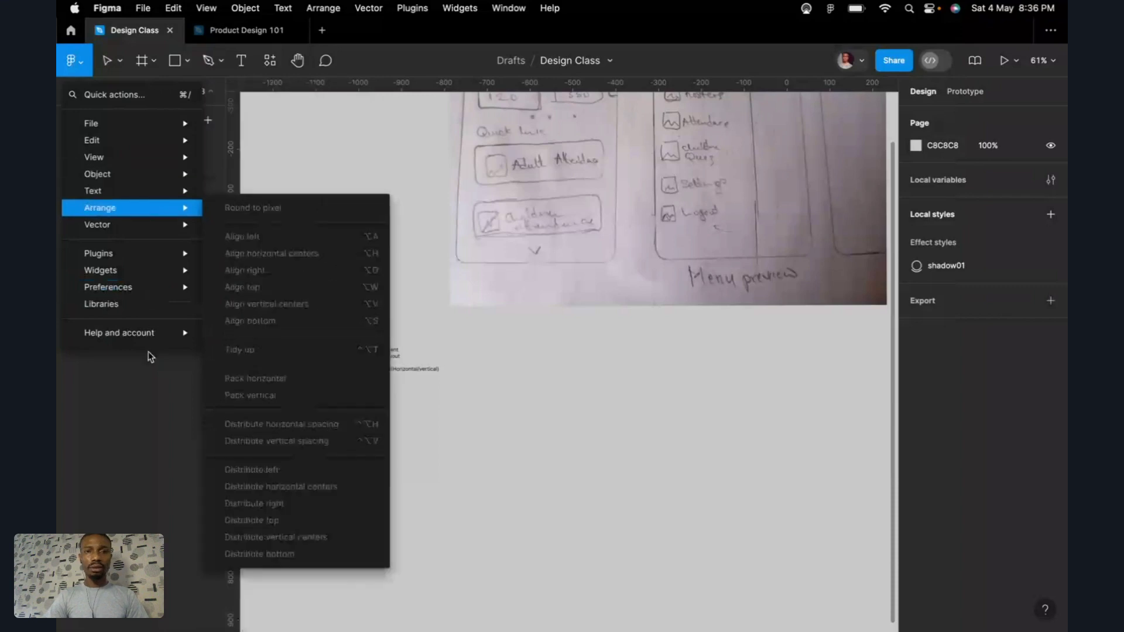
mouse_move(156, 132)
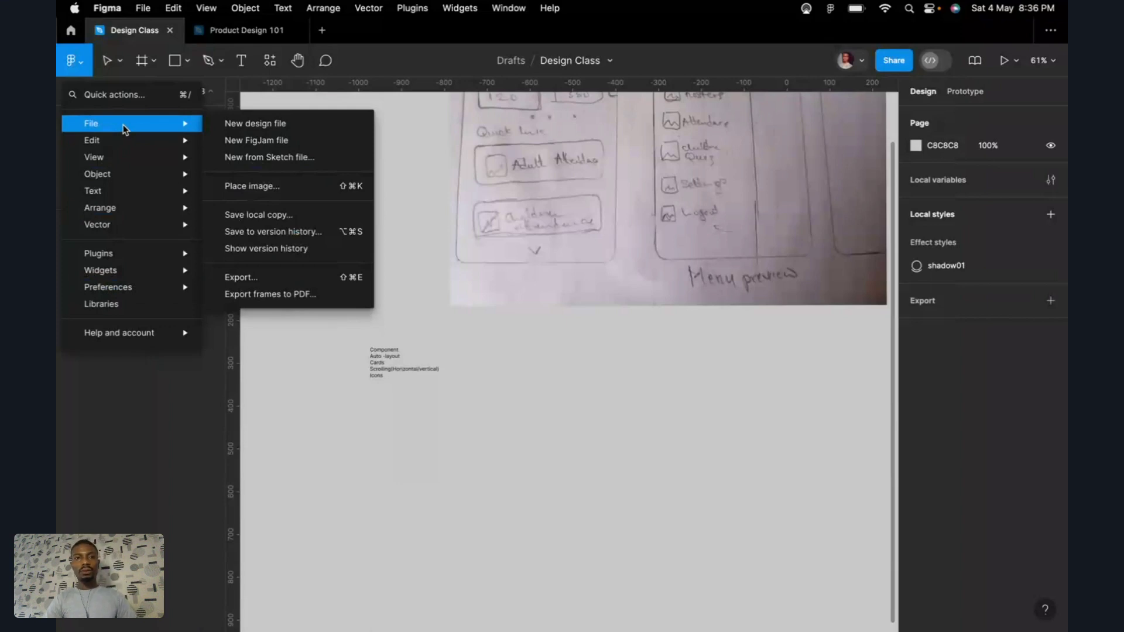
Step: Switch to the Product Design 101 file
left_click(69, 31)
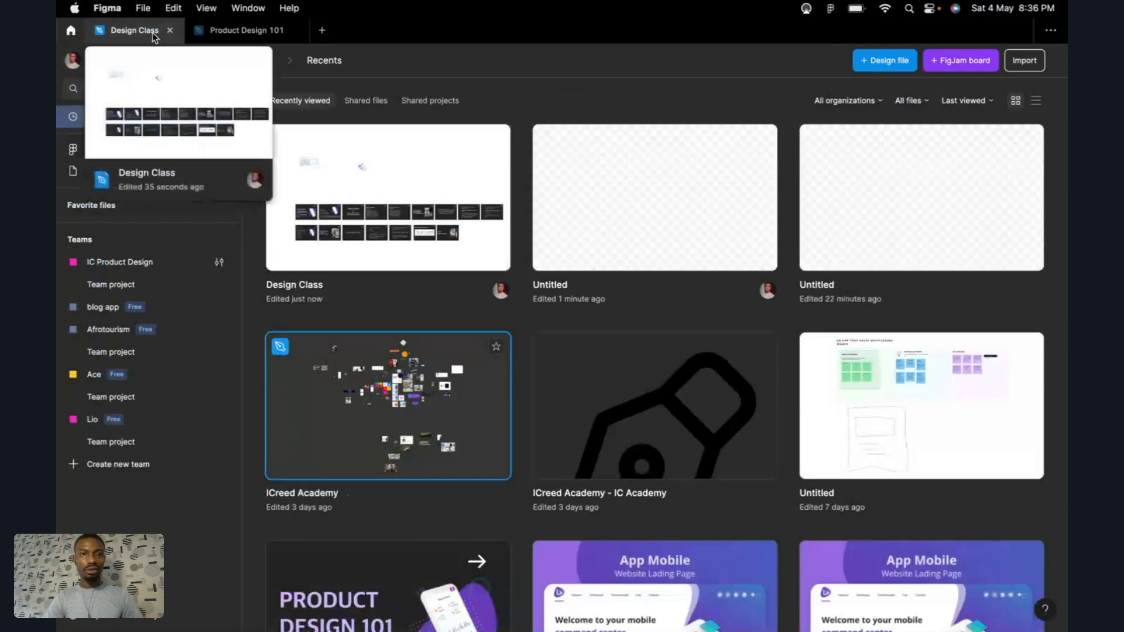
left_click(209, 34)
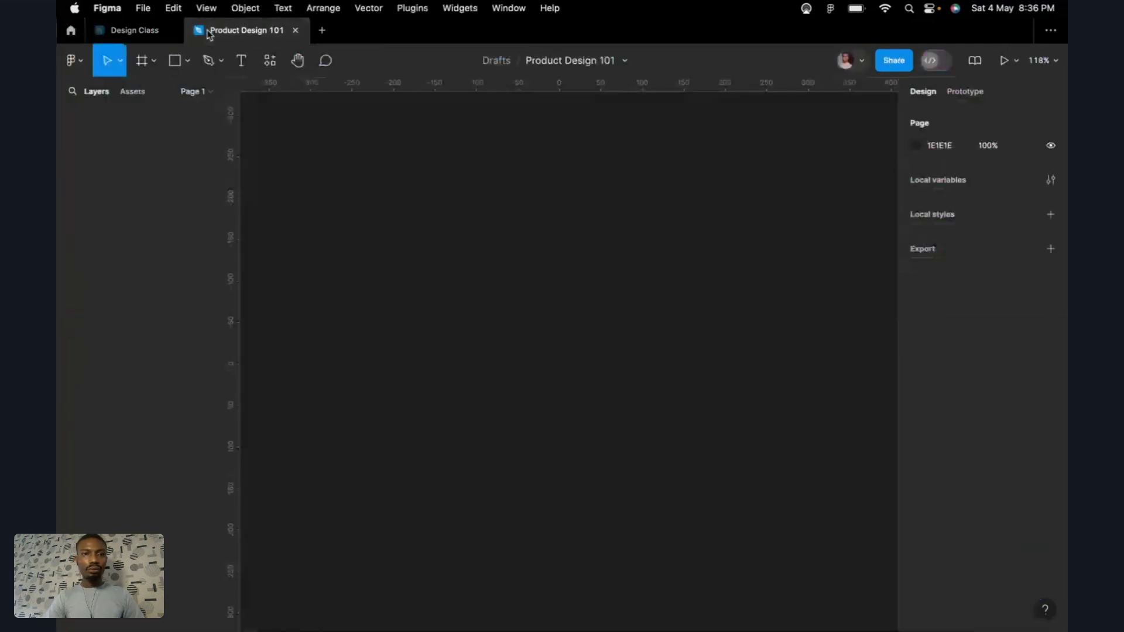
left_click(81, 65)
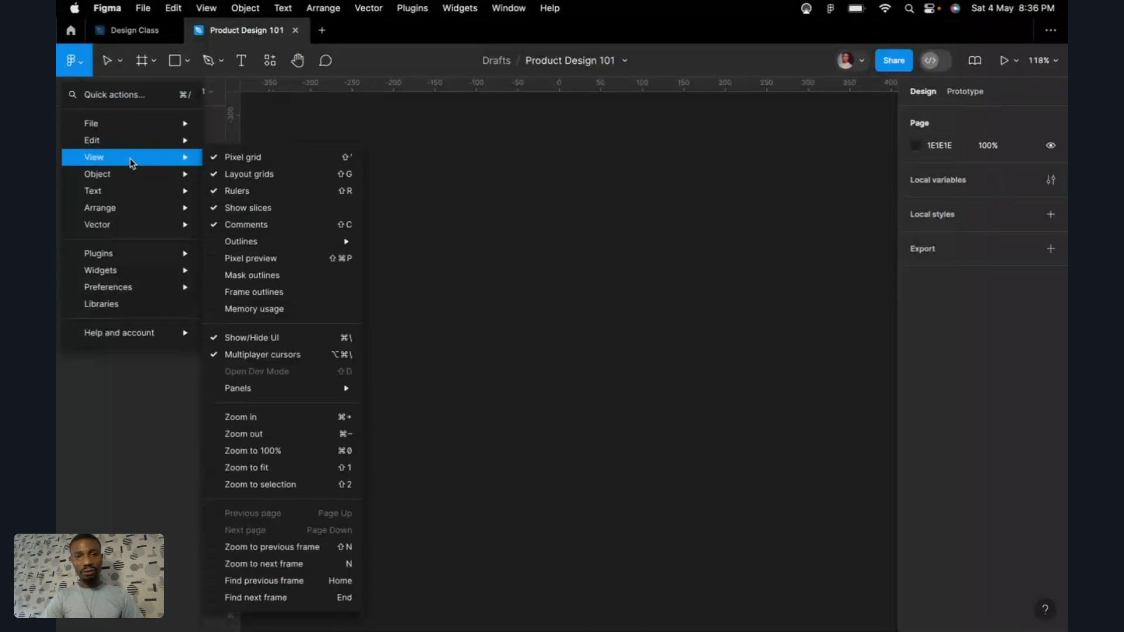
left_click(685, 241)
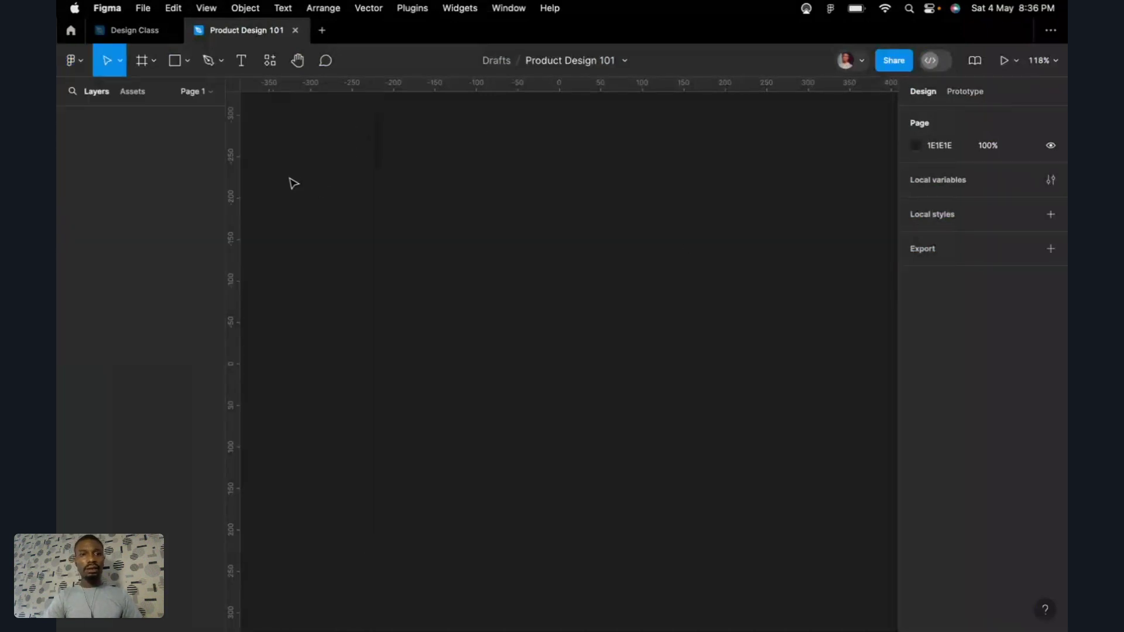
Step: Place a vertical ruler guide at -130 on the canvas and try out a horizontal guide, then remove the horizontal one
left_click_drag(233, 193, 451, 196)
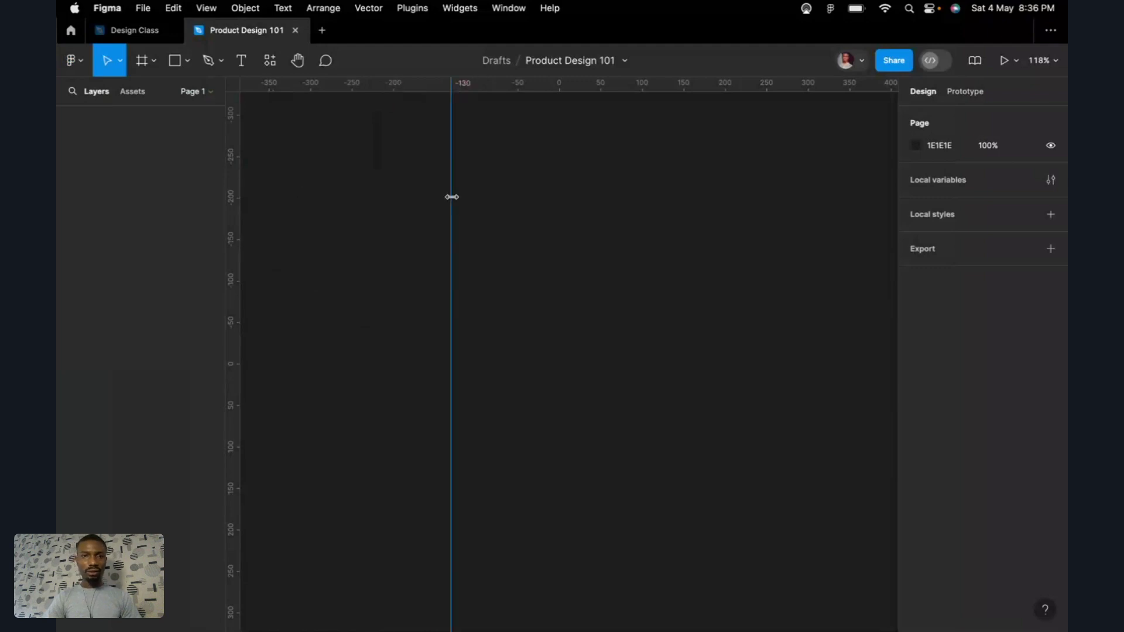
left_click_drag(384, 86, 387, 144)
key("Delete")
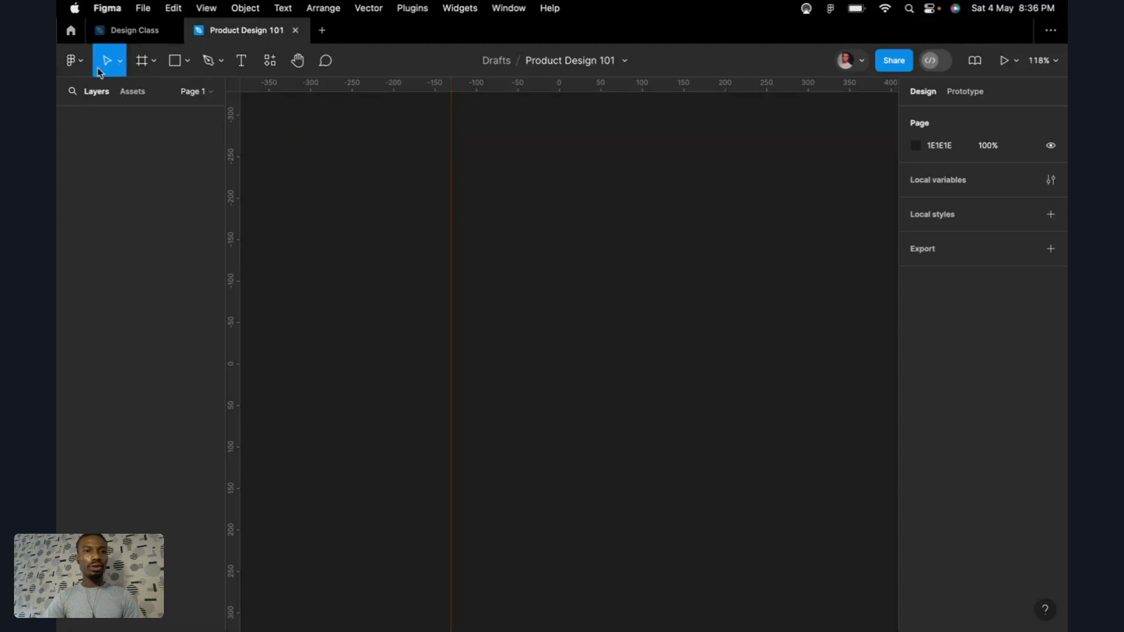
Step: Hide the canvas rulers and show them again
left_click(68, 73)
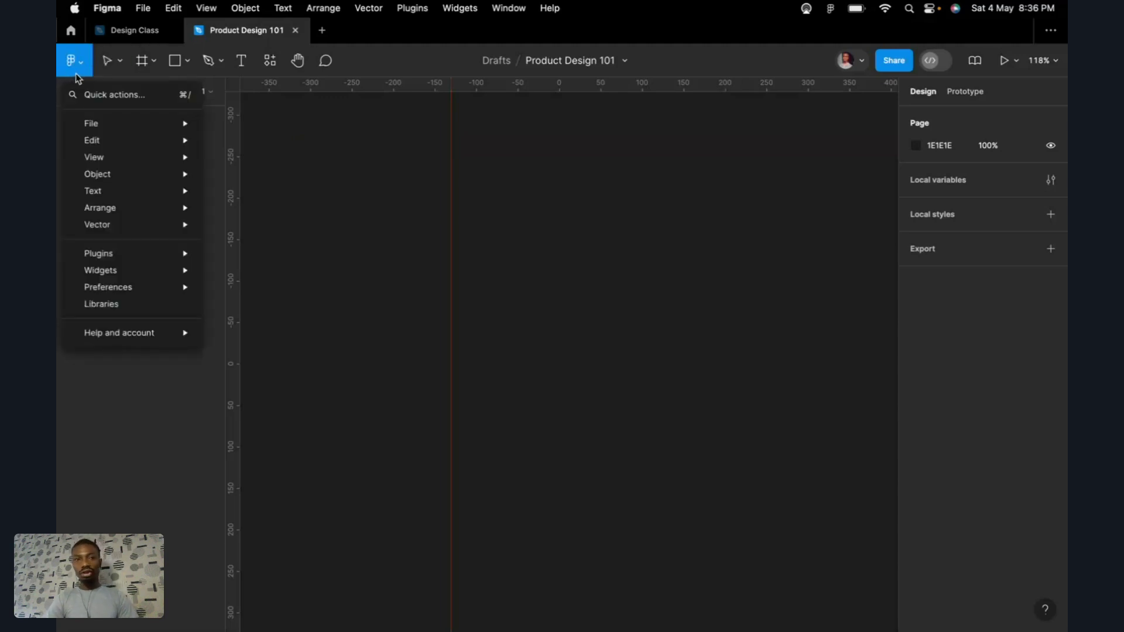
mouse_move(111, 147)
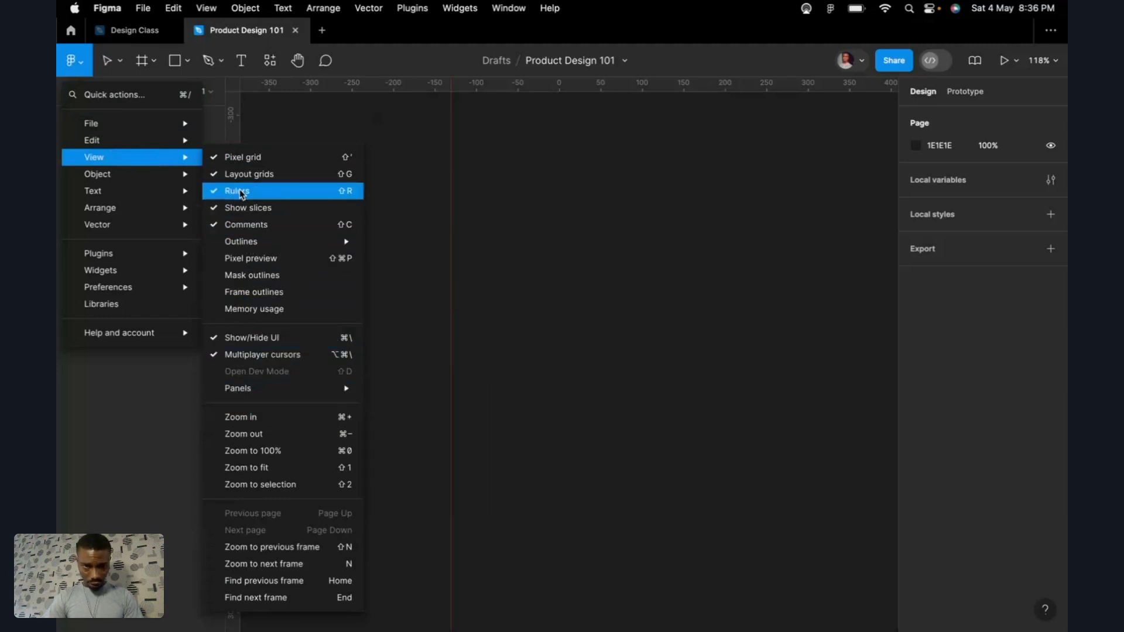
left_click(223, 198)
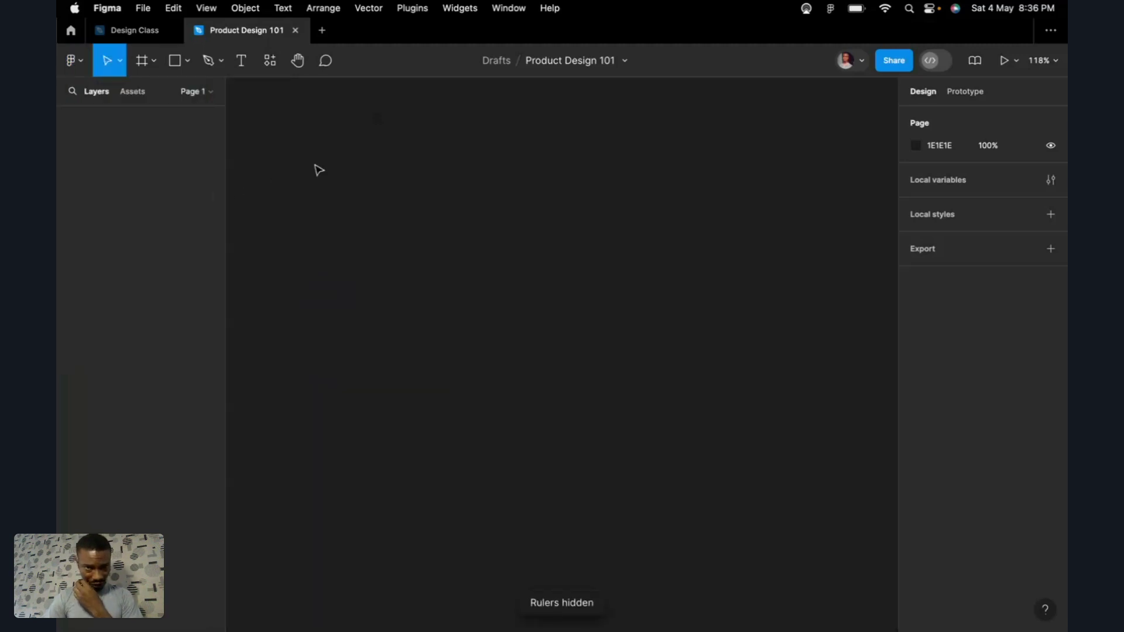
left_click(80, 65)
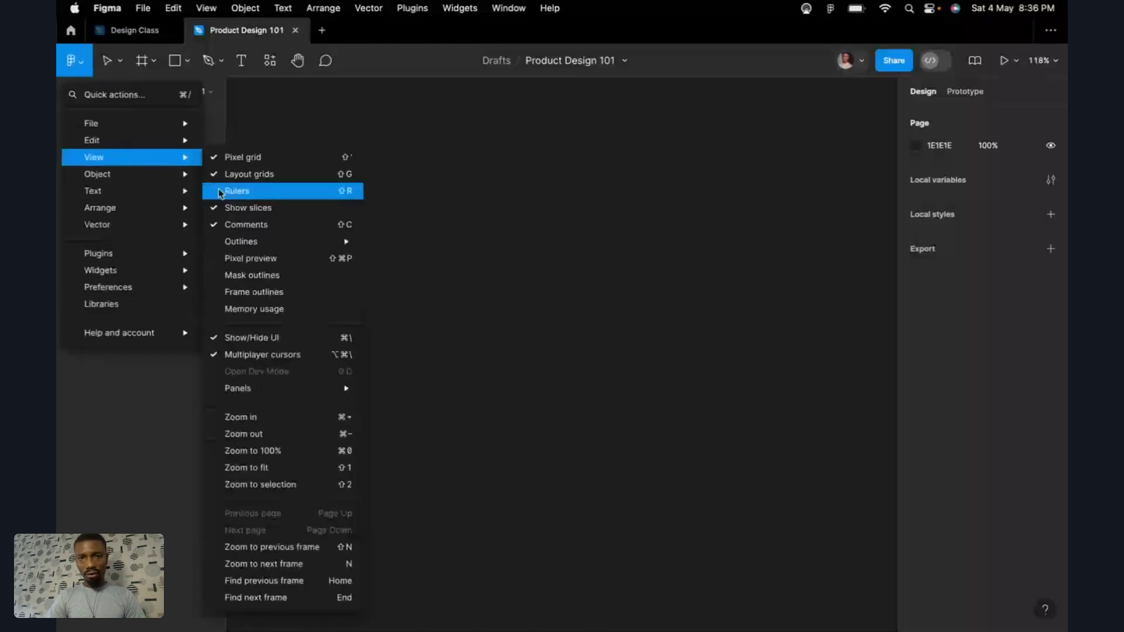
left_click(243, 189)
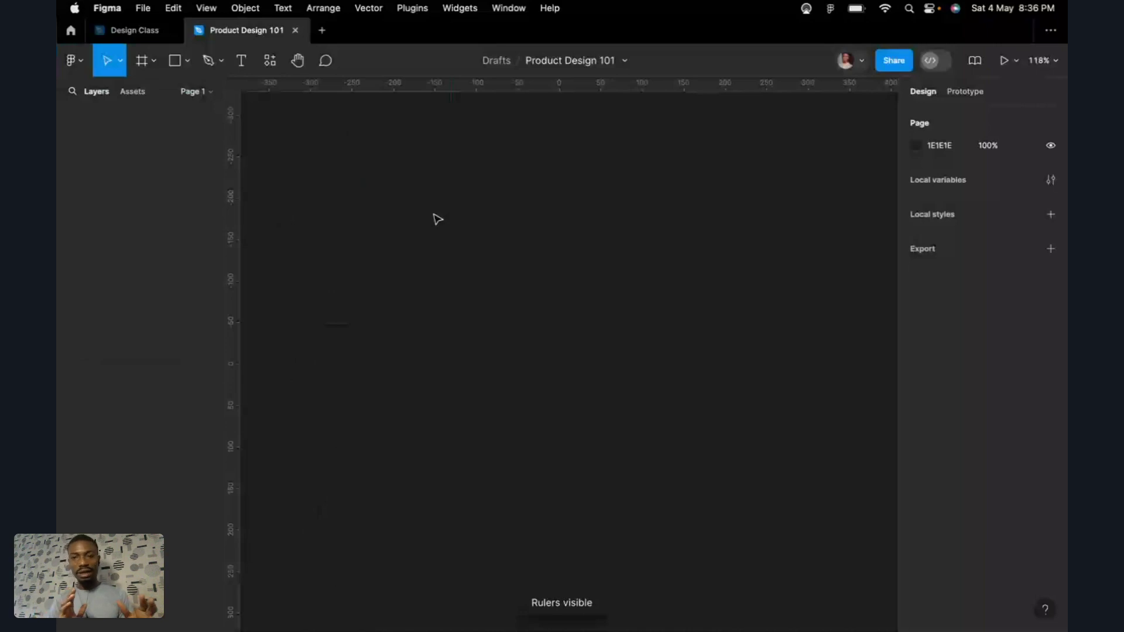
Step: Delete the vertical ruler guide at -130 from the canvas
left_click_drag(451, 85, 451, 222)
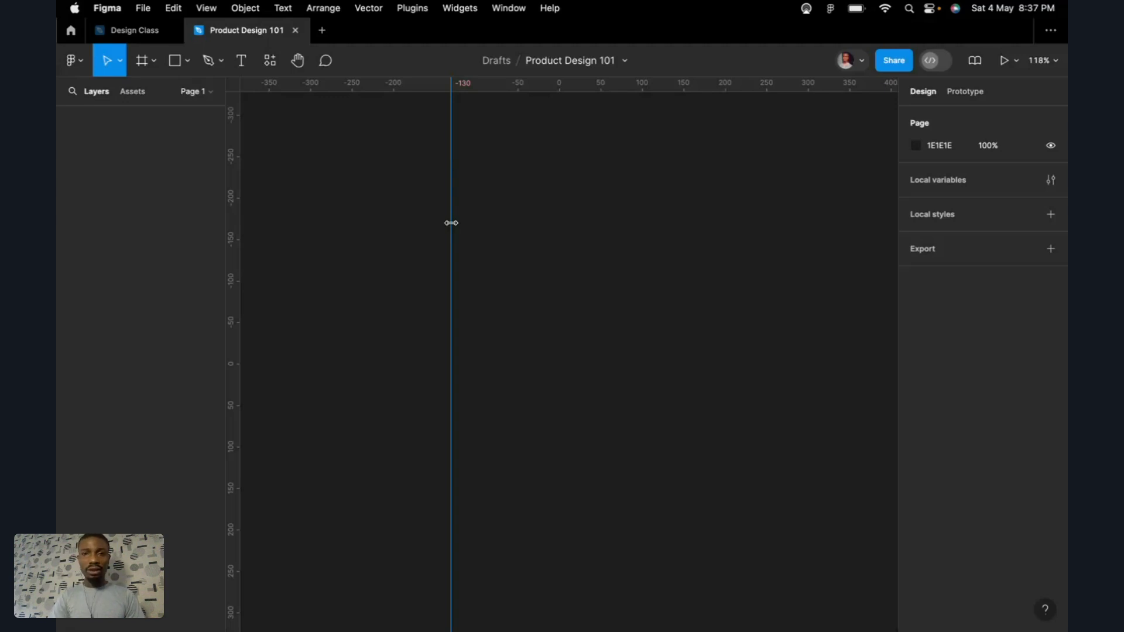
key("Delete")
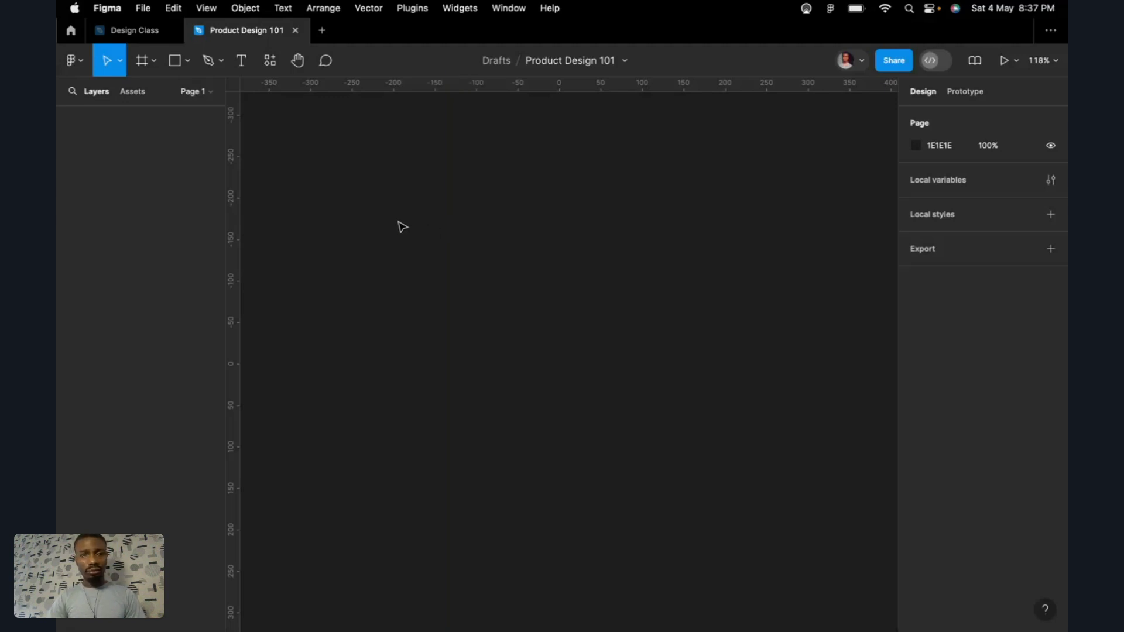
left_click(121, 65)
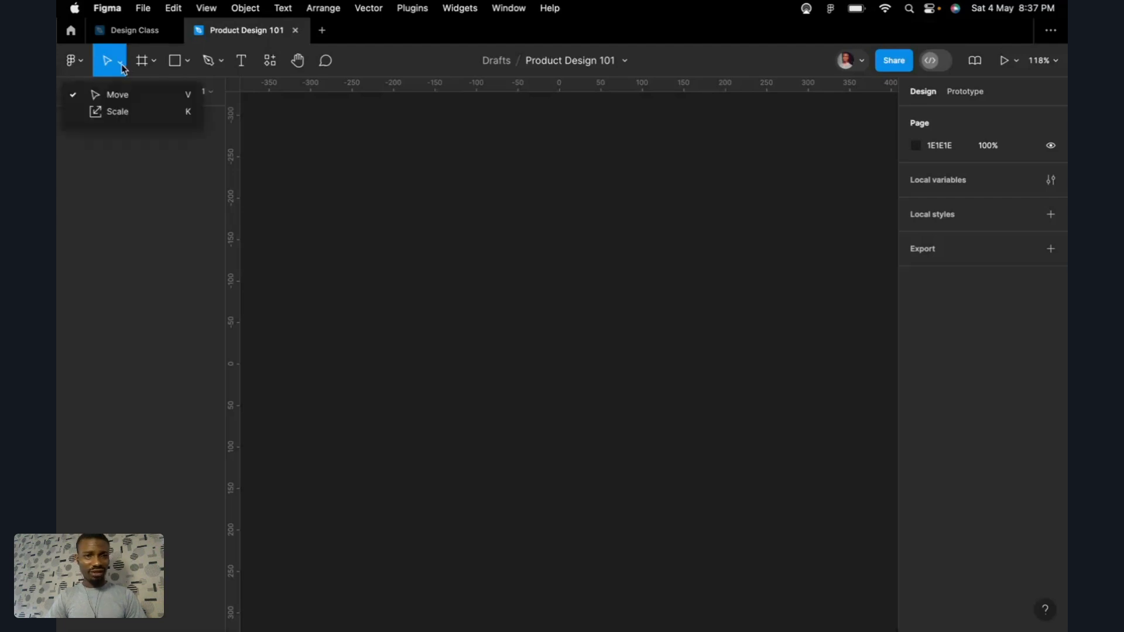
left_click(81, 66)
left_click(82, 68)
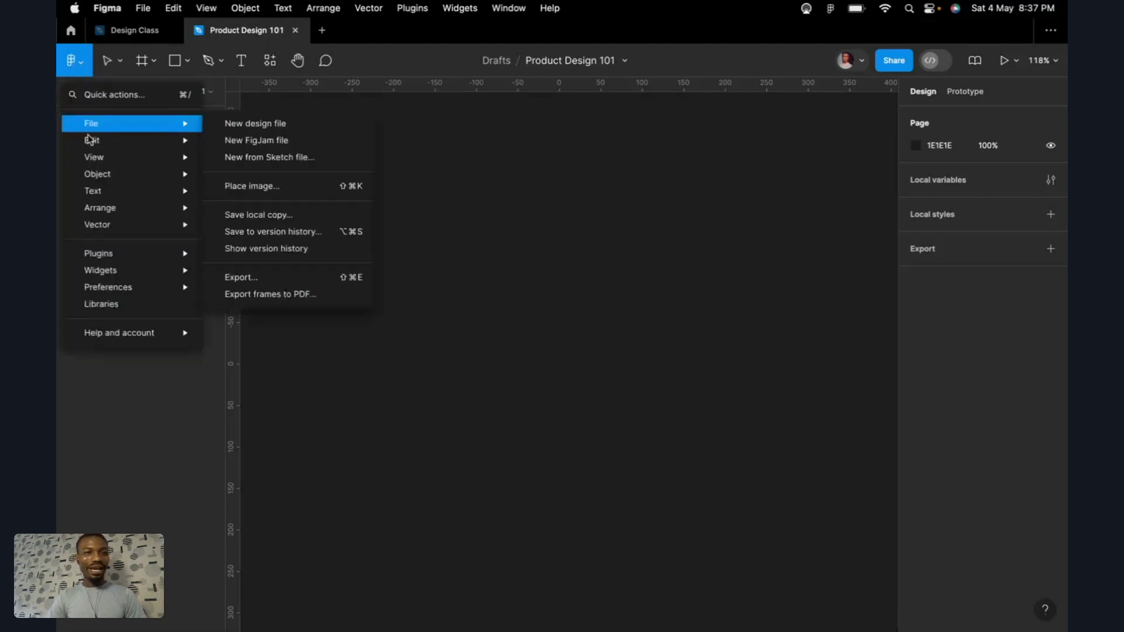
mouse_move(90, 155)
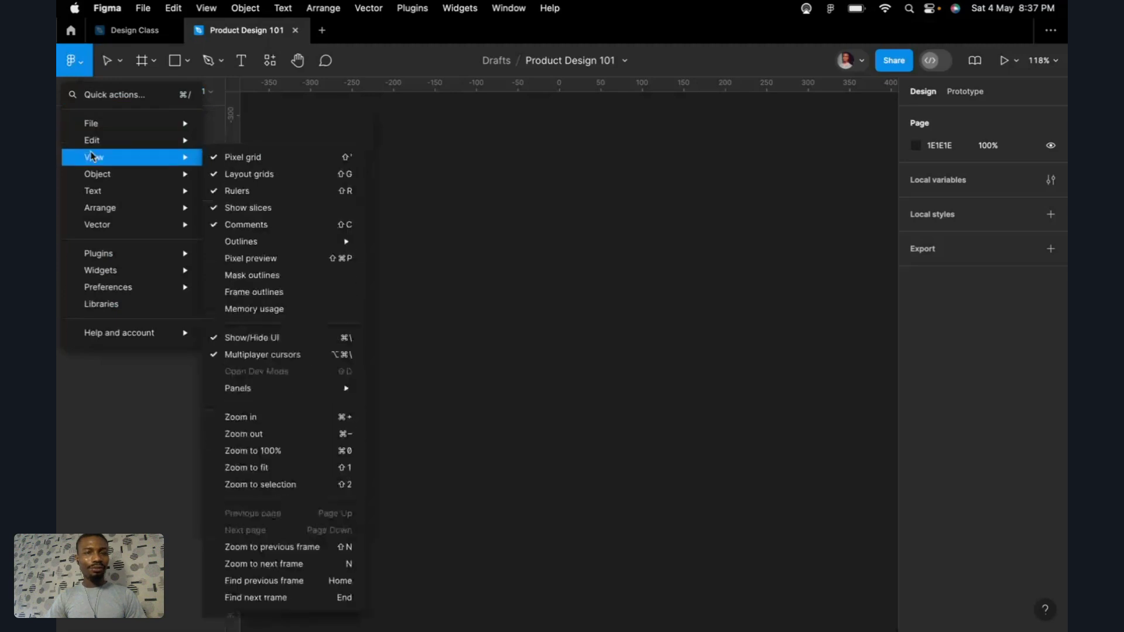
left_click(119, 64)
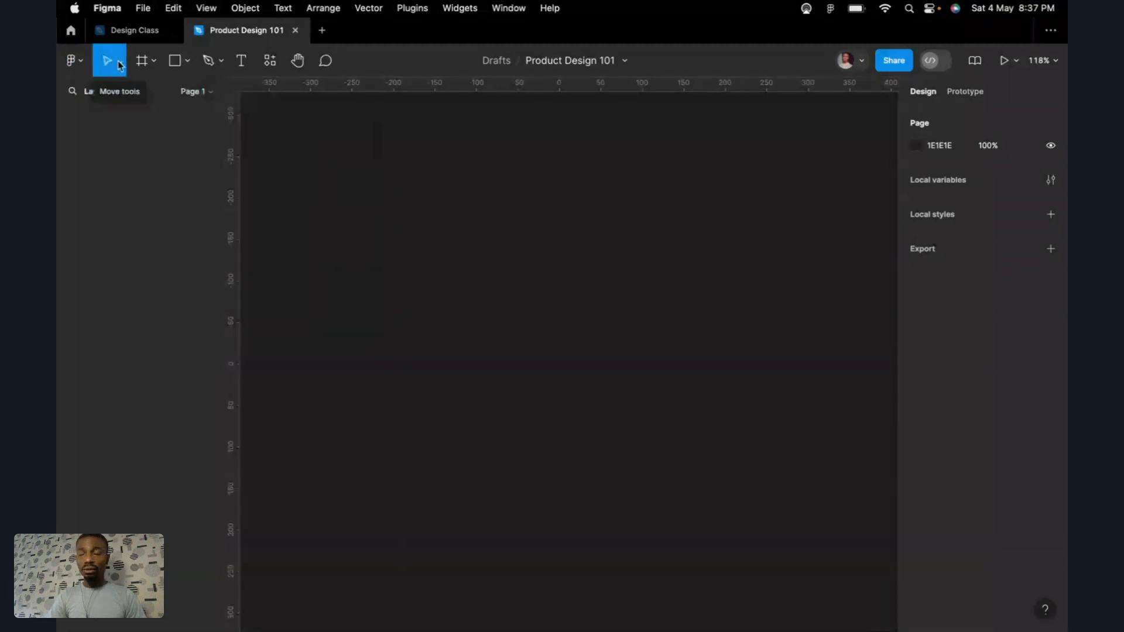
left_click(120, 63)
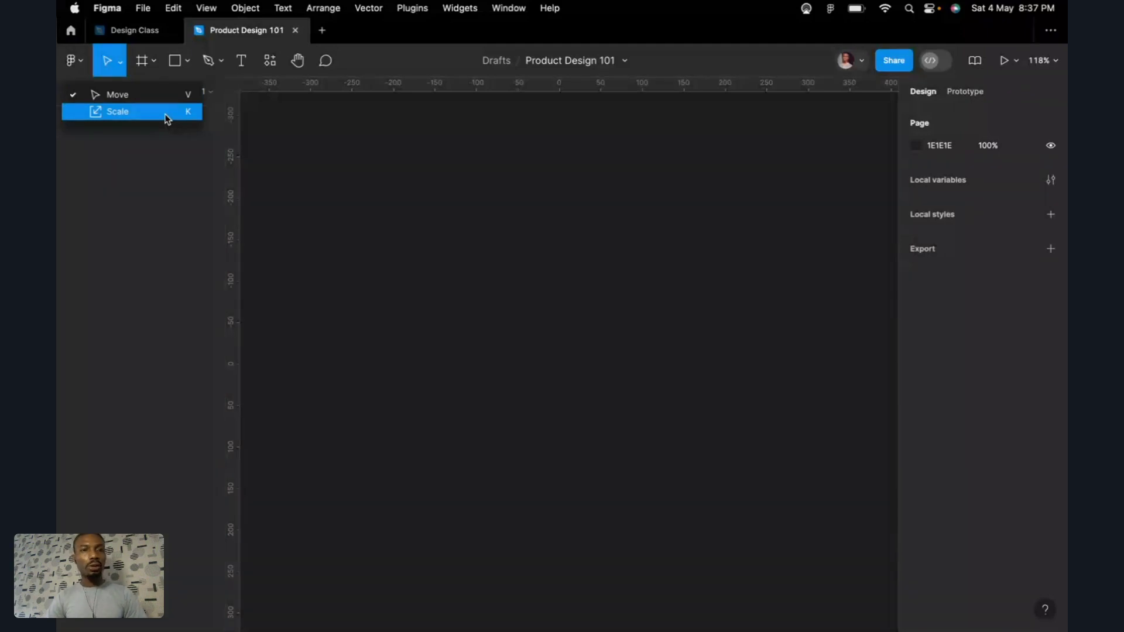
key("Escape")
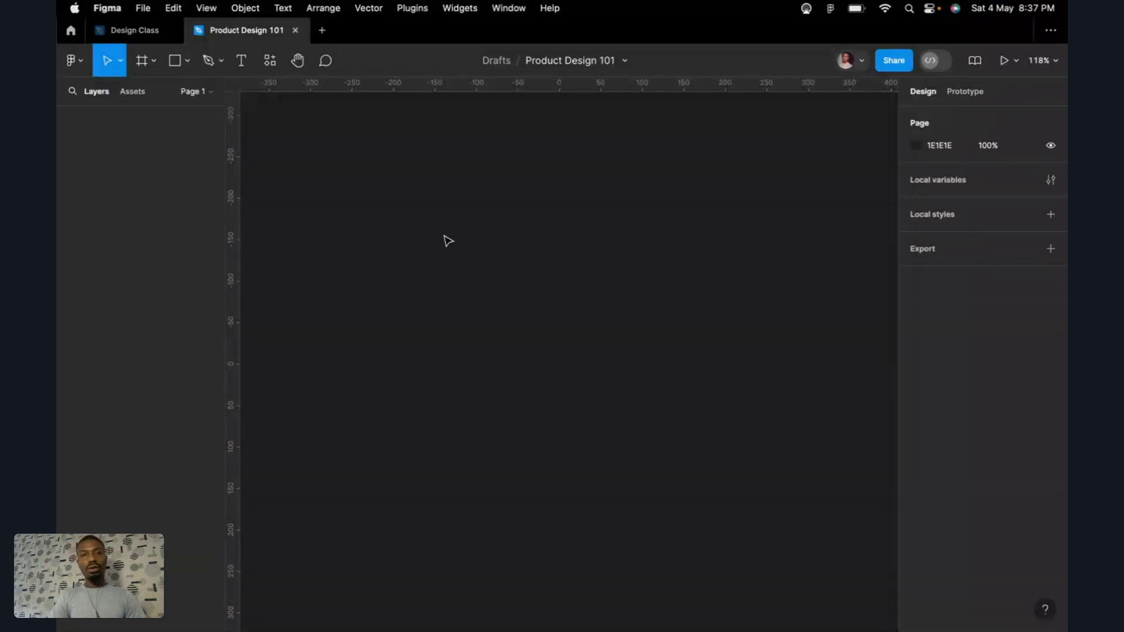
Step: Draw a rectangle about 177 × 144 on the canvas and duplicate it to the right, leaving a gap of about 34
left_click(174, 62)
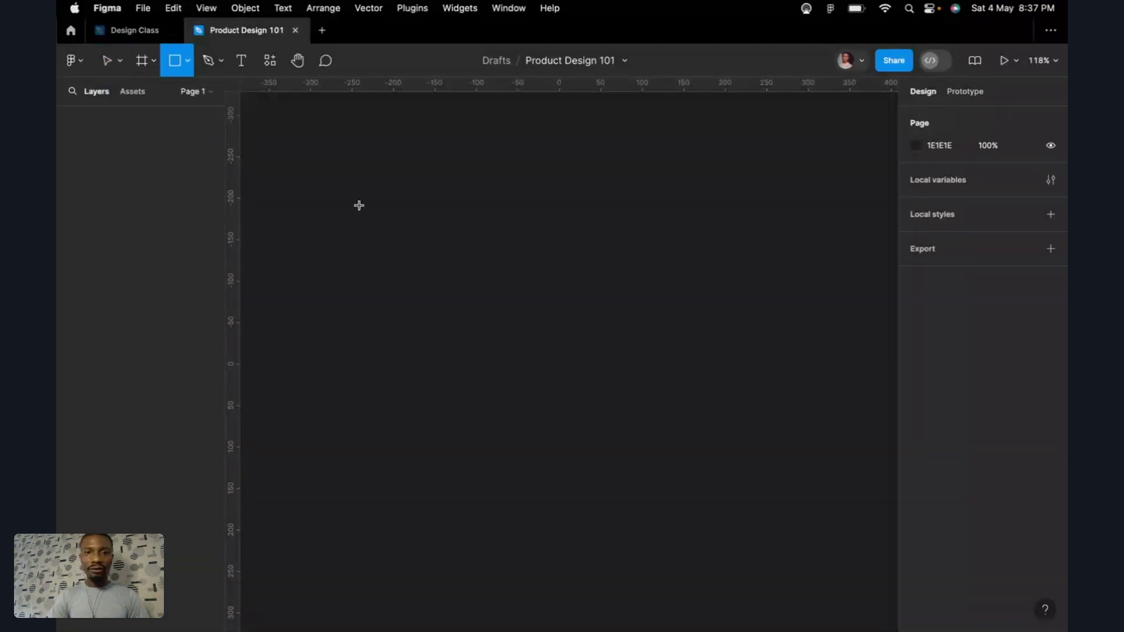
left_click_drag(359, 206, 507, 324)
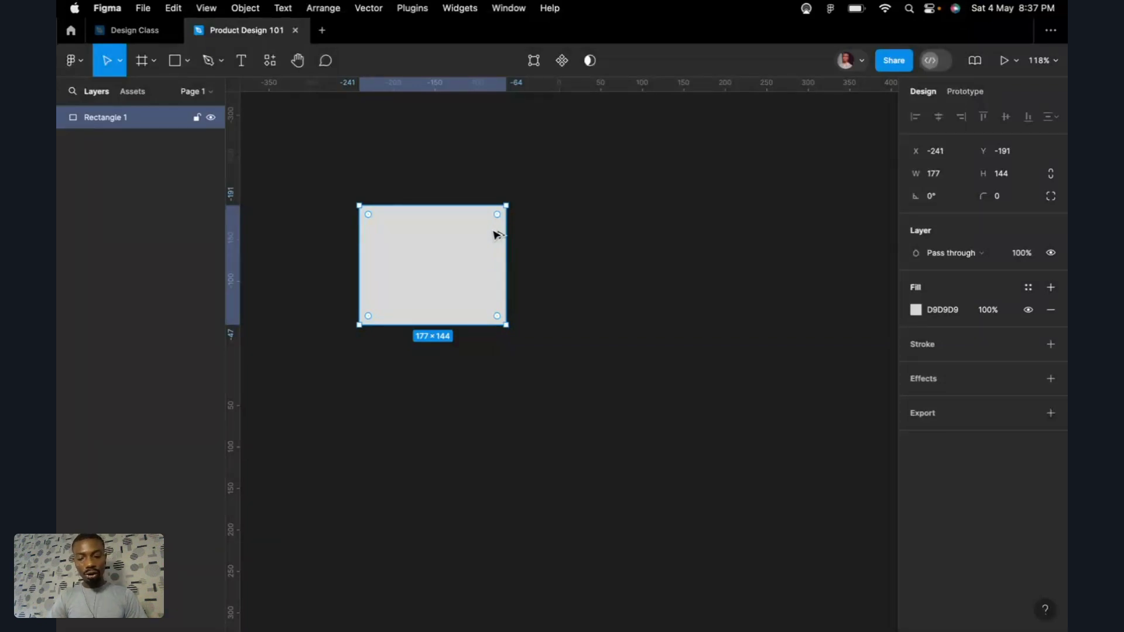
left_click_drag(495, 235, 672, 235)
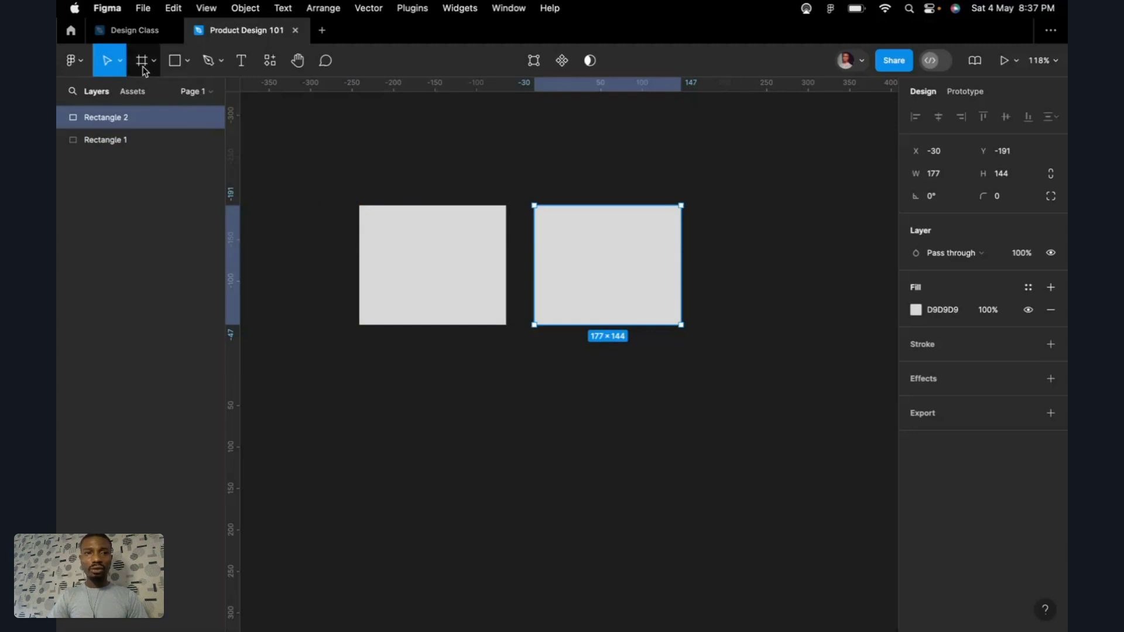
Step: Select both rectangles and move them together to about X -195 and X 16 at Y -171
left_click_drag(325, 172, 645, 375)
left_click_drag(622, 296, 596, 305)
left_click(333, 188)
left_click_drag(314, 188, 700, 387)
left_click_drag(627, 328, 668, 321)
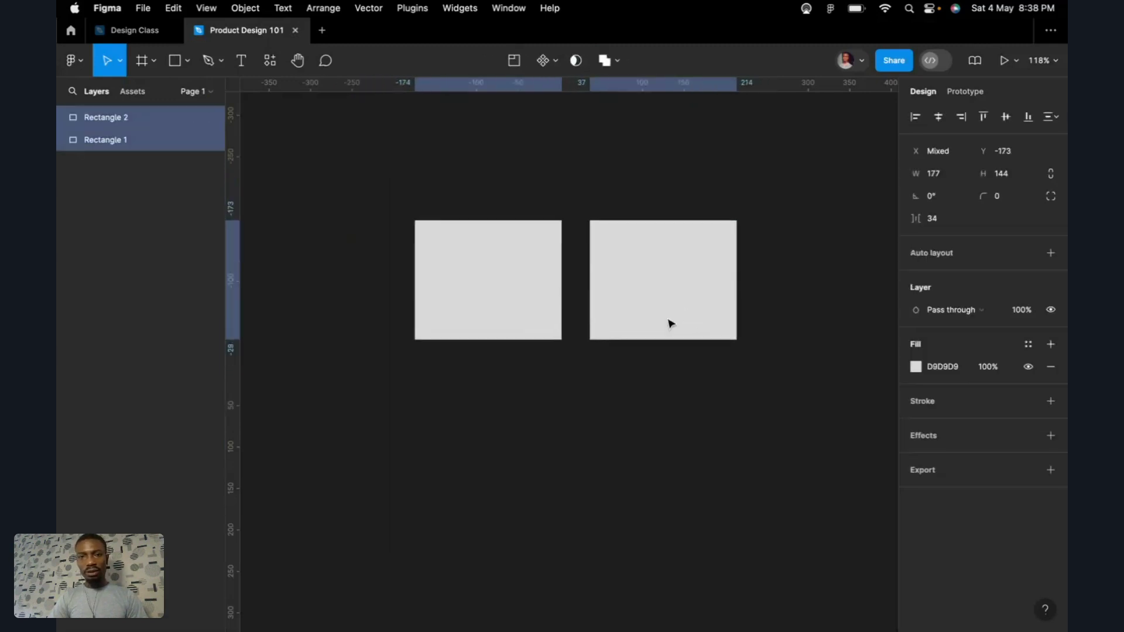
left_click(669, 426)
Step: Move the right-hand rectangle up and farther right to about X 61, Y -211
left_click(678, 292)
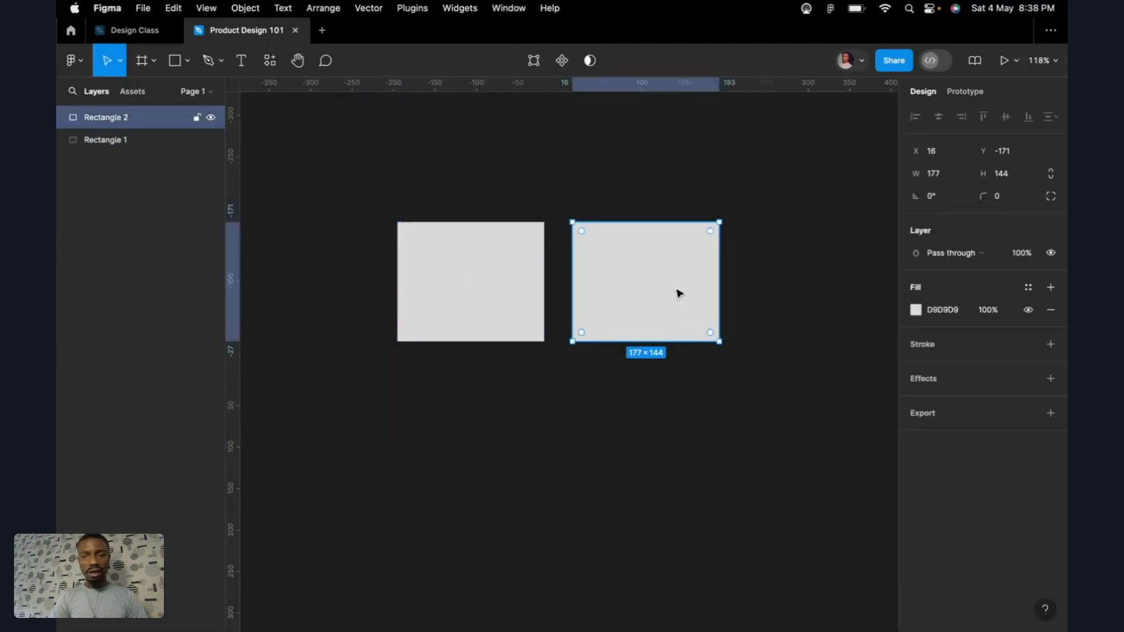
right_click(678, 292)
left_click(773, 221)
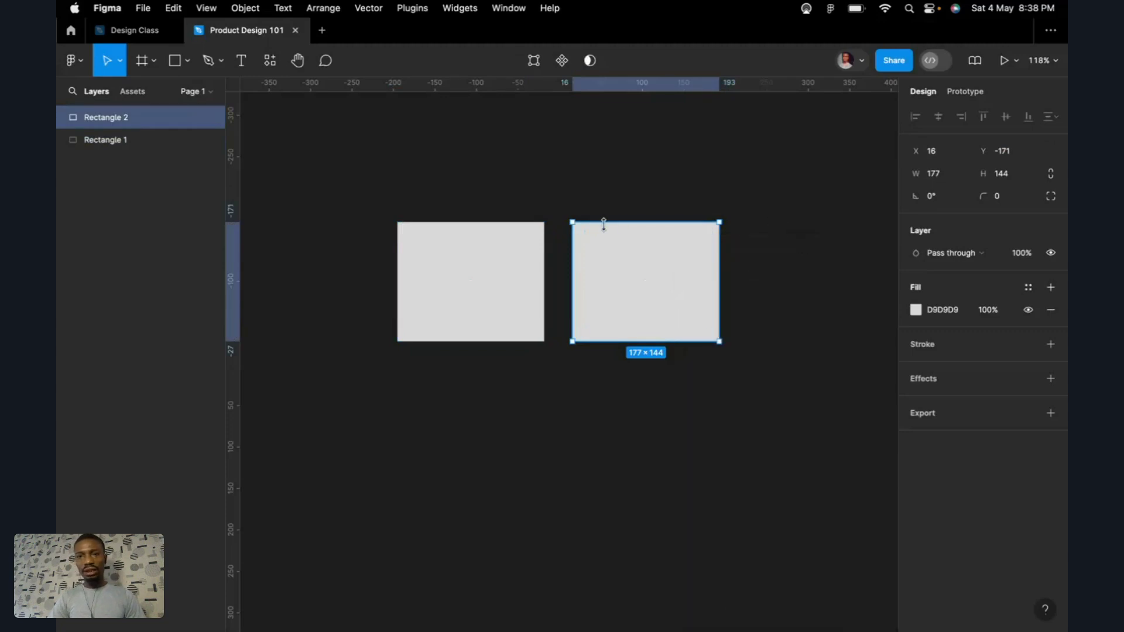
left_click_drag(610, 241, 660, 230)
key("super+z")
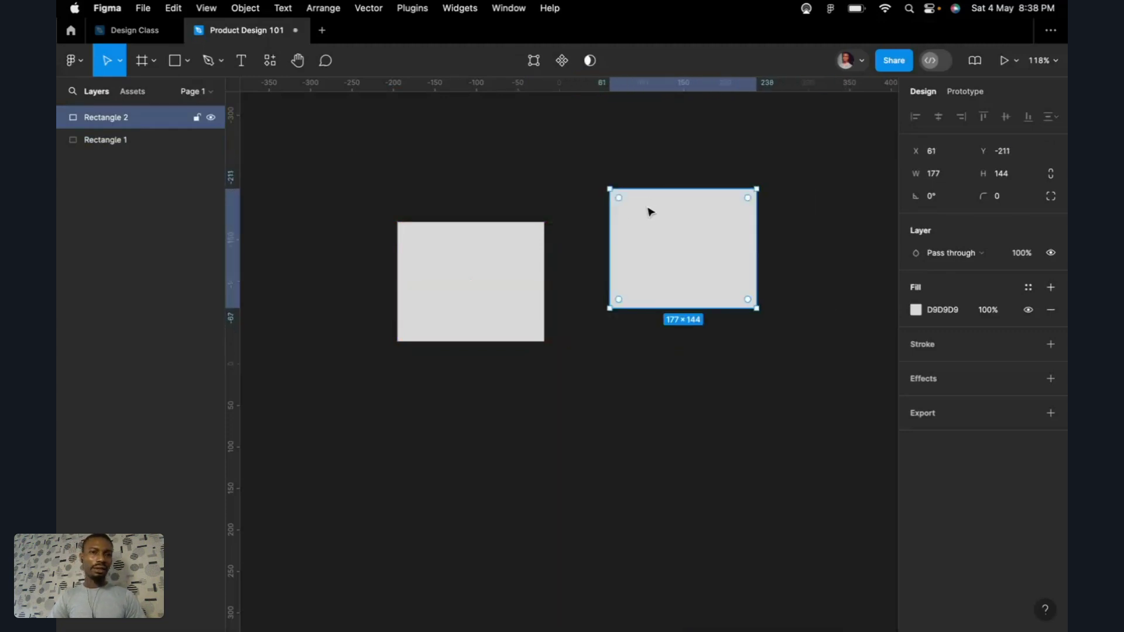
Step: Resize the left-hand rectangle to about 160 × 112 from its upper-right corner
left_click(446, 251)
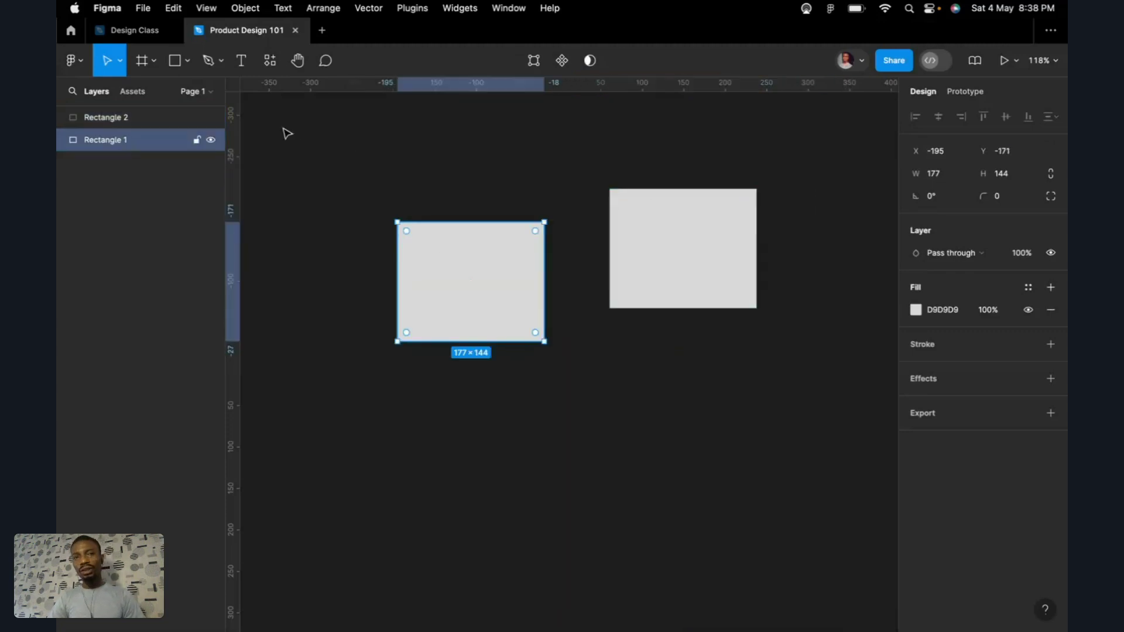
left_click_drag(545, 223, 530, 244)
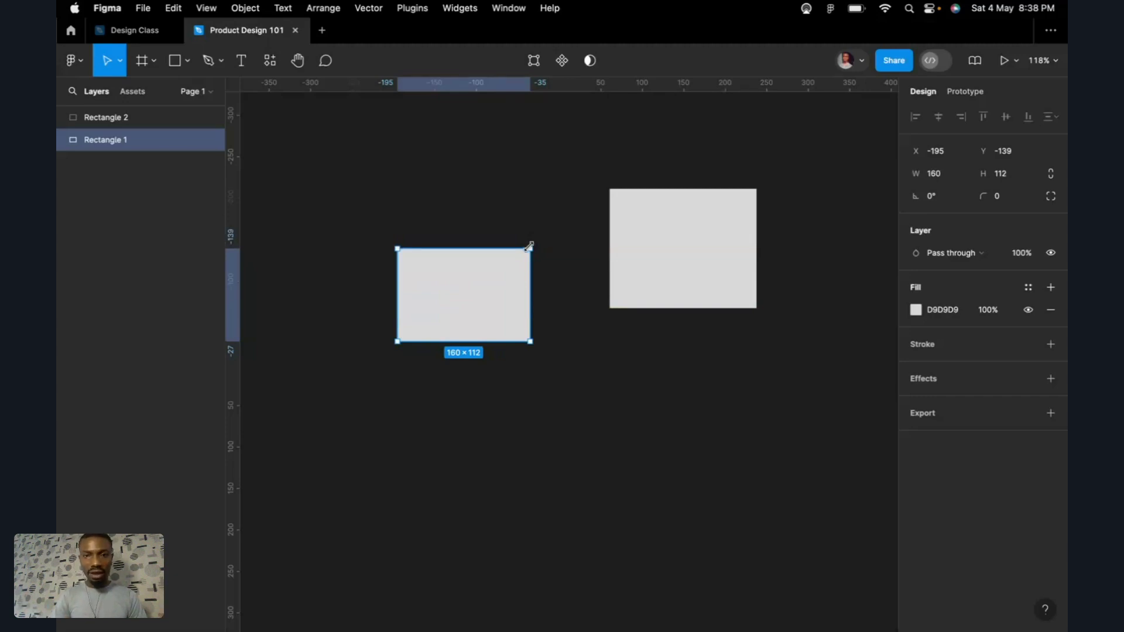
Step: Resize the left-hand rectangle to about 154 × 121 from its corner, and enlarge it by a factor of 4x with the Scale tool
mouse_move(530, 245)
left_mouse_down()
mouse_move(474, 312)
mouse_move(543, 312)
mouse_move(454, 315)
mouse_move(452, 256)
mouse_move(444, 329)
mouse_move(494, 266)
mouse_move(379, 263)
mouse_move(509, 332)
mouse_move(530, 291)
mouse_move(509, 296)
mouse_move(547, 251)
mouse_move(527, 223)
mouse_move(494, 264)
mouse_move(526, 241)
left_mouse_up()
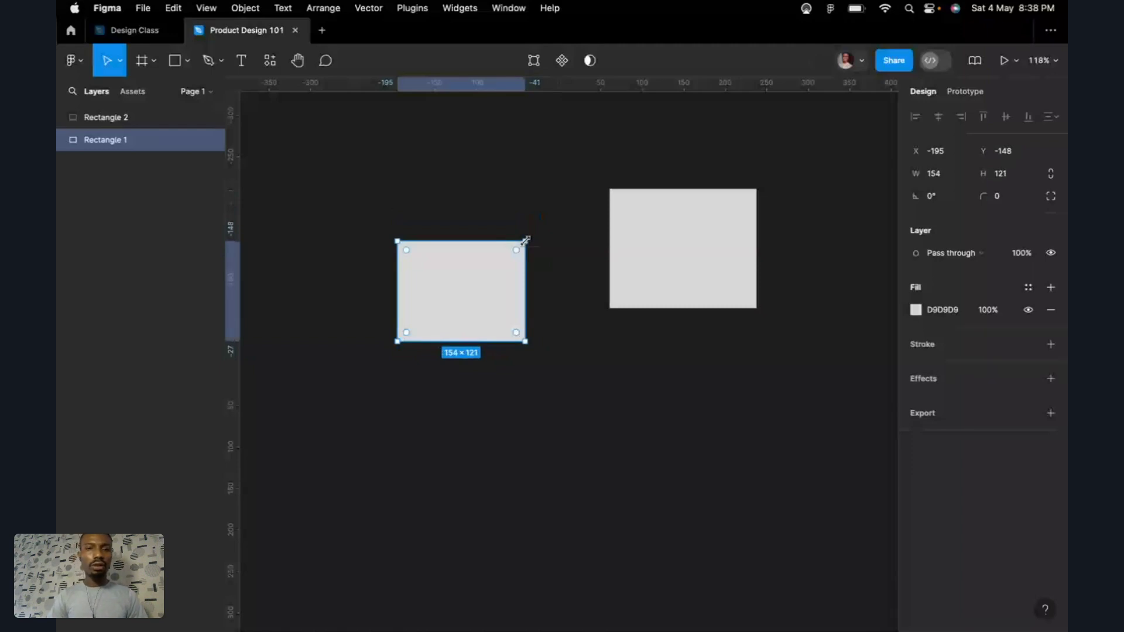
left_click(119, 67)
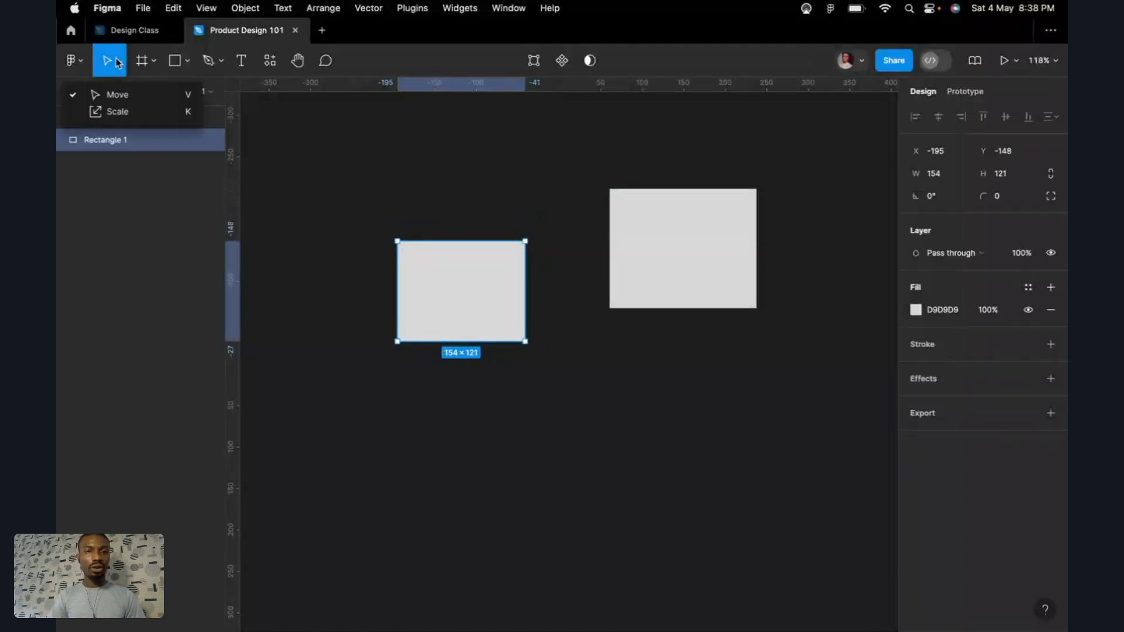
left_click(133, 119)
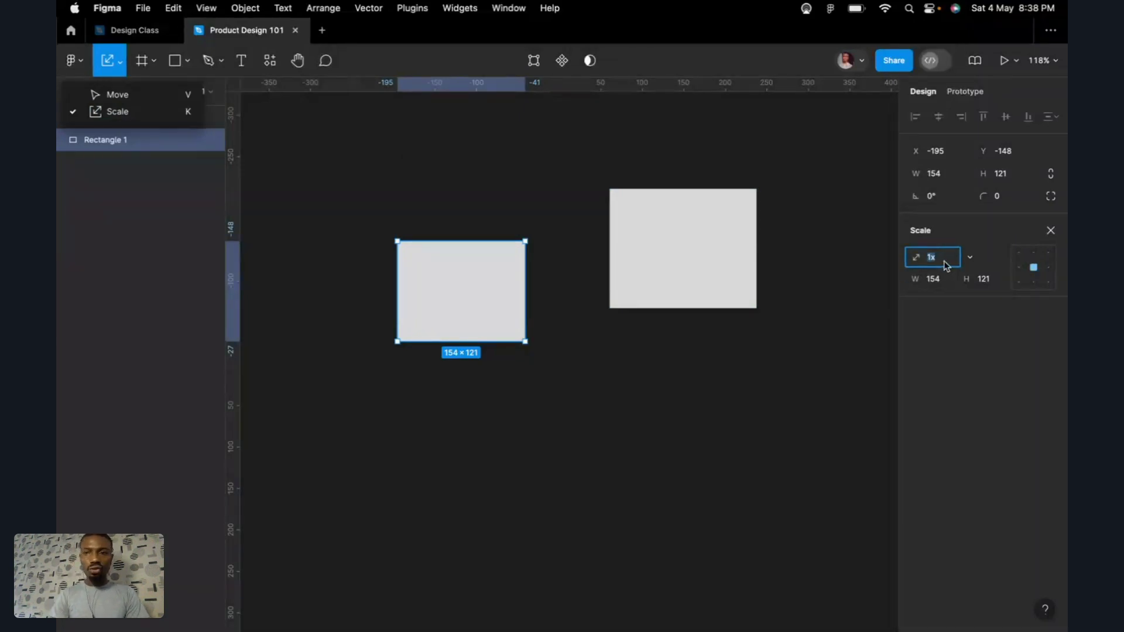
left_click(970, 257)
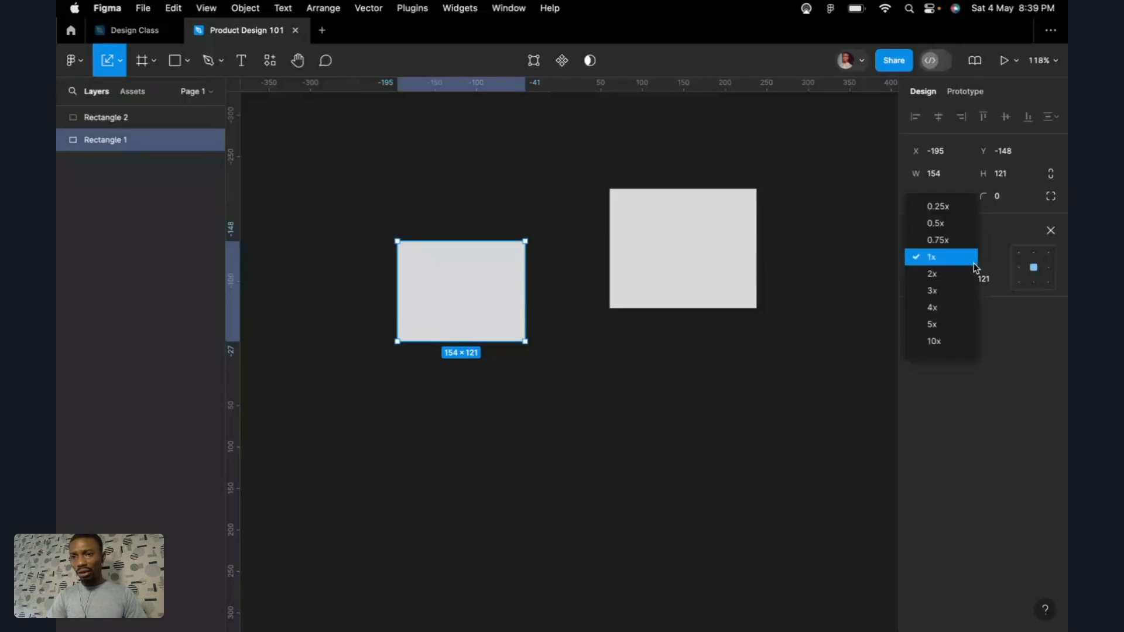
left_click(936, 308)
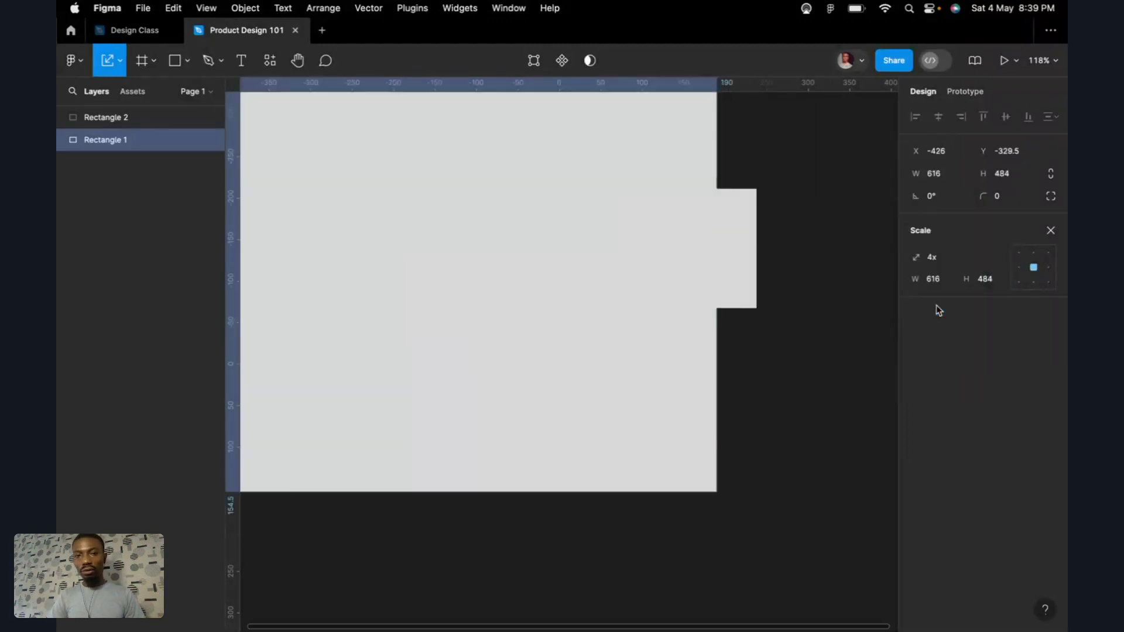
Step: Move the enlarged rectangle clear of the smaller one to about X -712, Y -342, and return its scale factor to 1x
scroll(623, 331, "down", 5)
left_click_drag(553, 321, 456, 317)
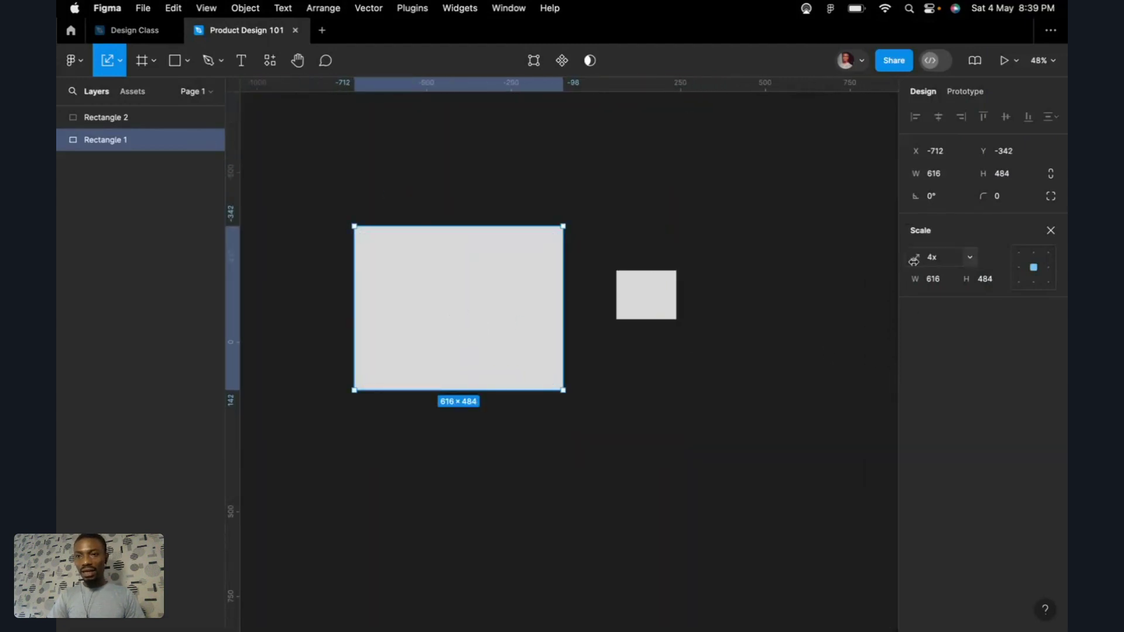
left_click(973, 261)
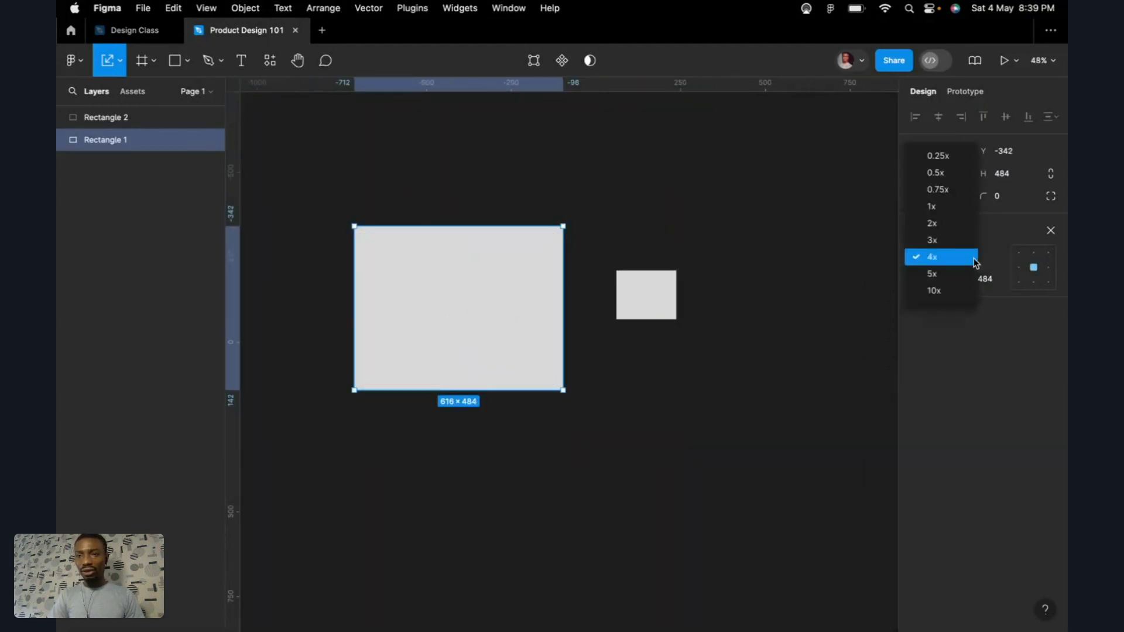
left_click(957, 209)
Step: Scale the left-hand rectangle up proportionally from its right edge to about 236 × 185
scroll(452, 322, "up", 2)
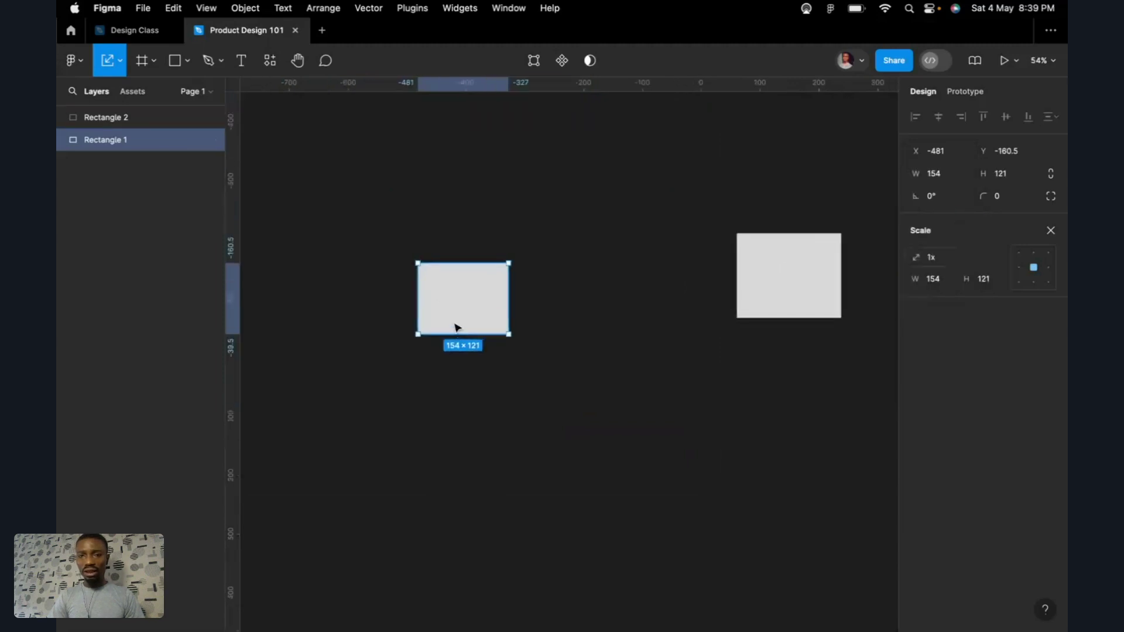
scroll(456, 326, "up", 5)
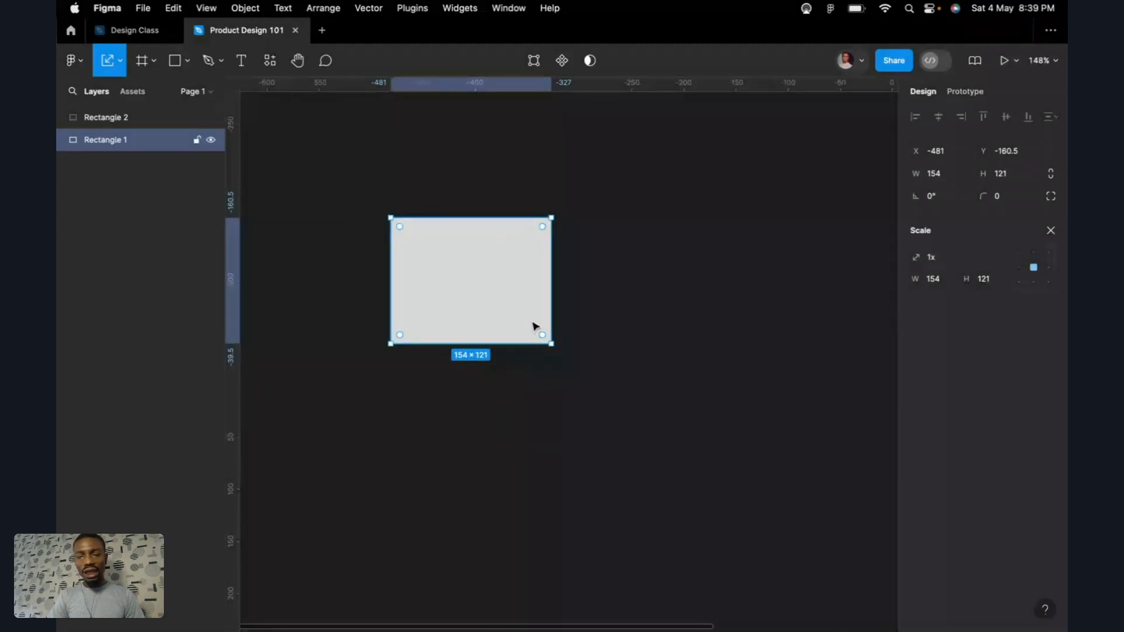
scroll(532, 322, "up", 3)
left_click_drag(546, 177, 693, 269)
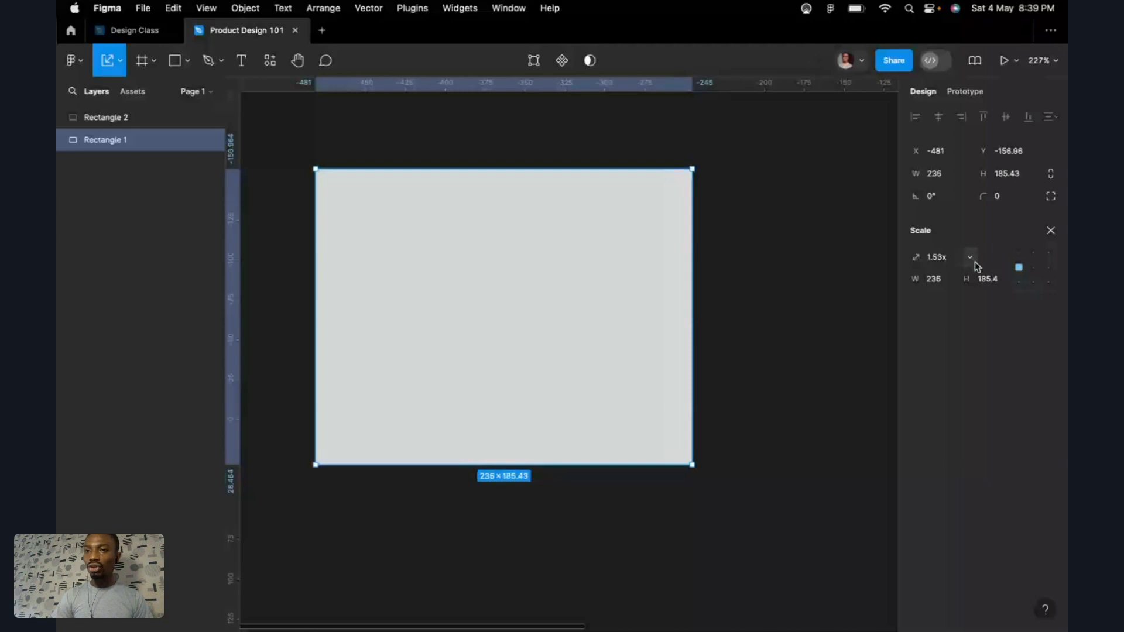
left_click(972, 259)
left_click(981, 234)
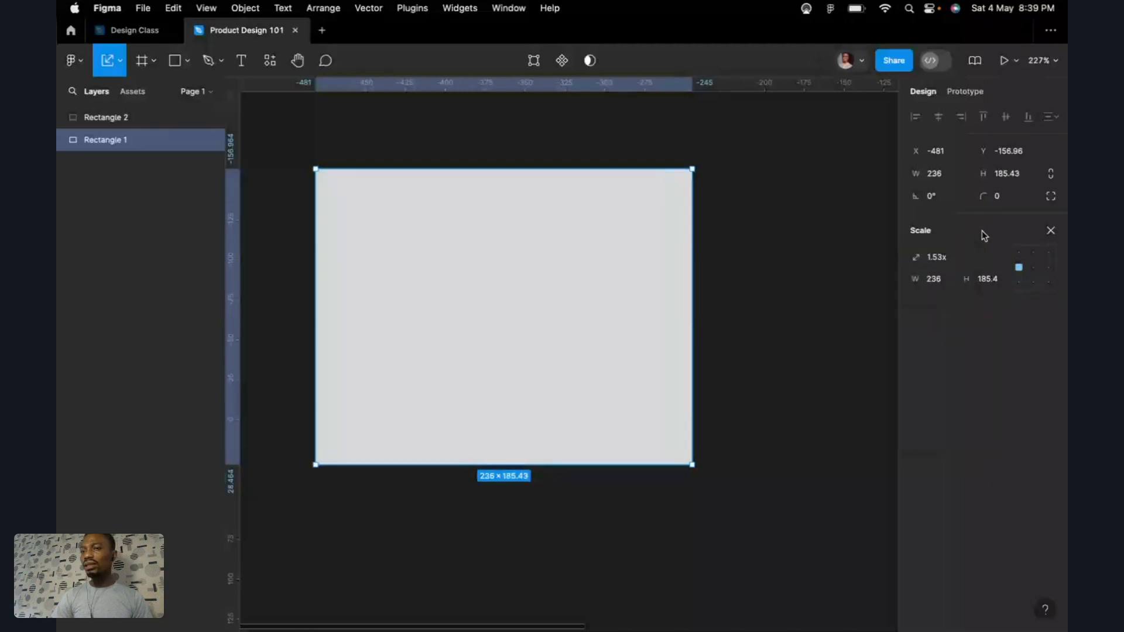
Step: Try the centre and middle-right scale anchor points on the rectangle, ending on the middle-left anchor
left_click(1034, 269)
left_click(1048, 269)
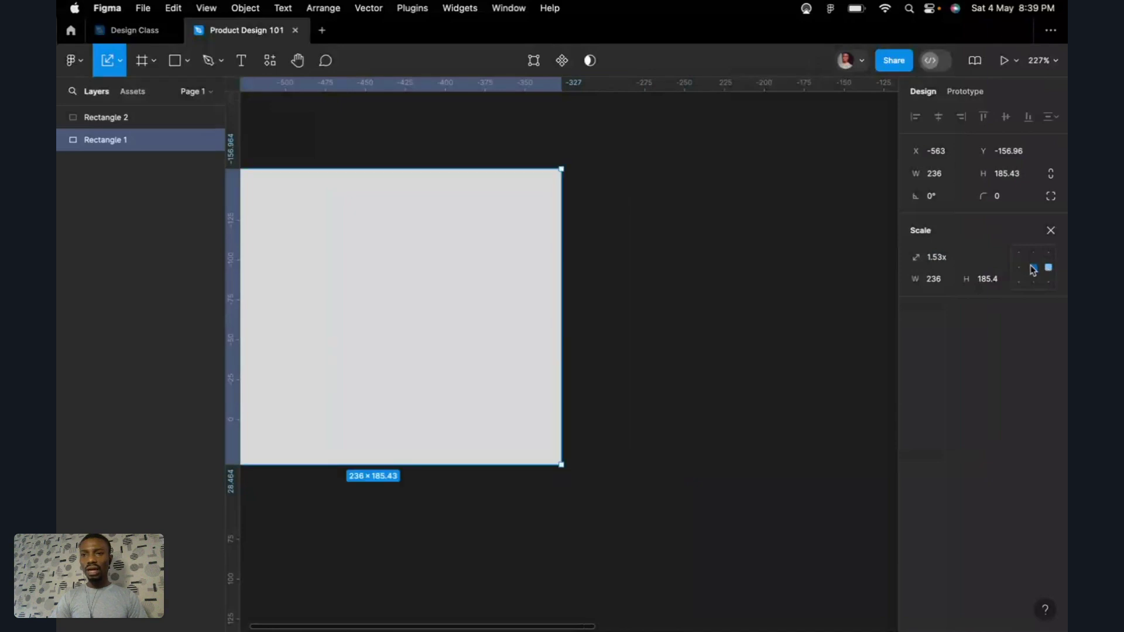
left_click(1034, 268)
left_click(1019, 268)
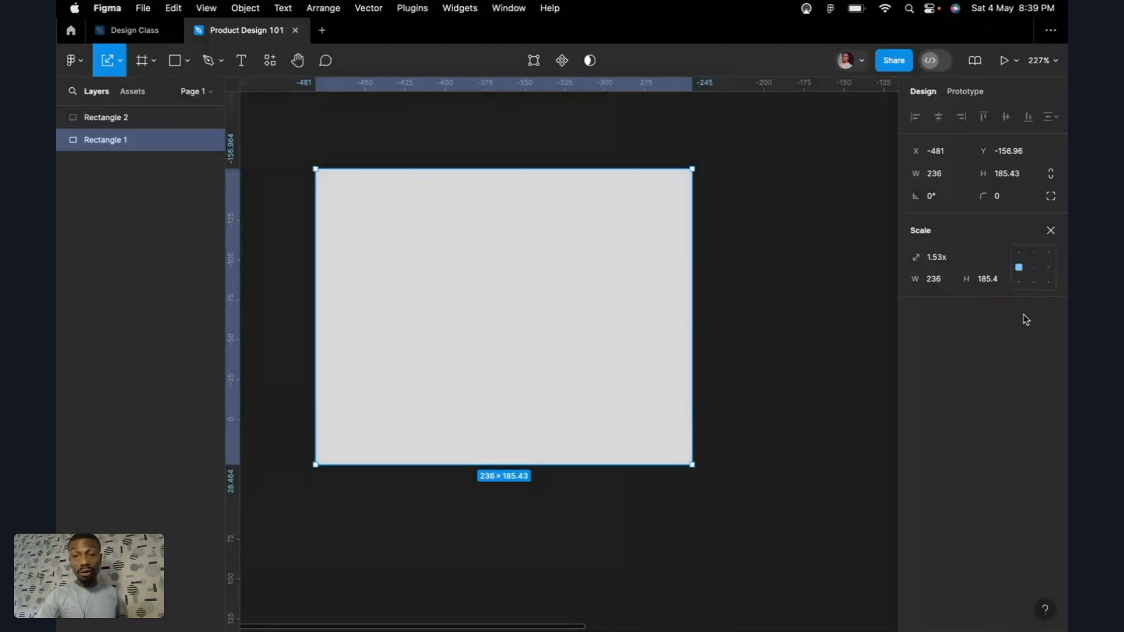
Step: Switch from the Scale tool back to the Move tool and delete the enlarged rectangle
left_click(794, 293)
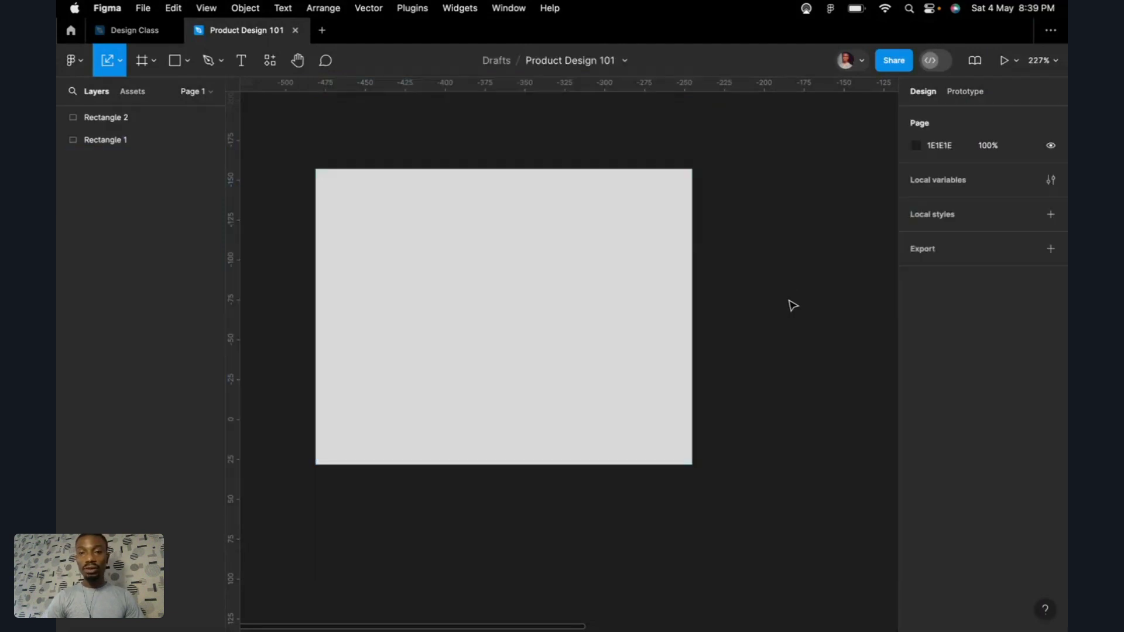
left_click(662, 302)
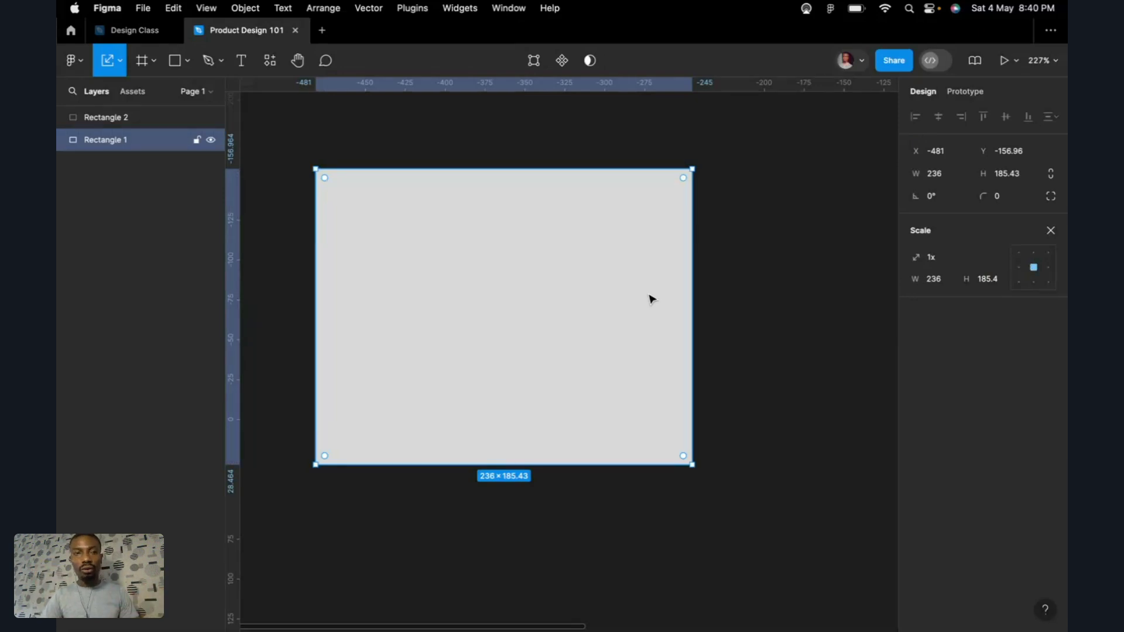
left_click(118, 65)
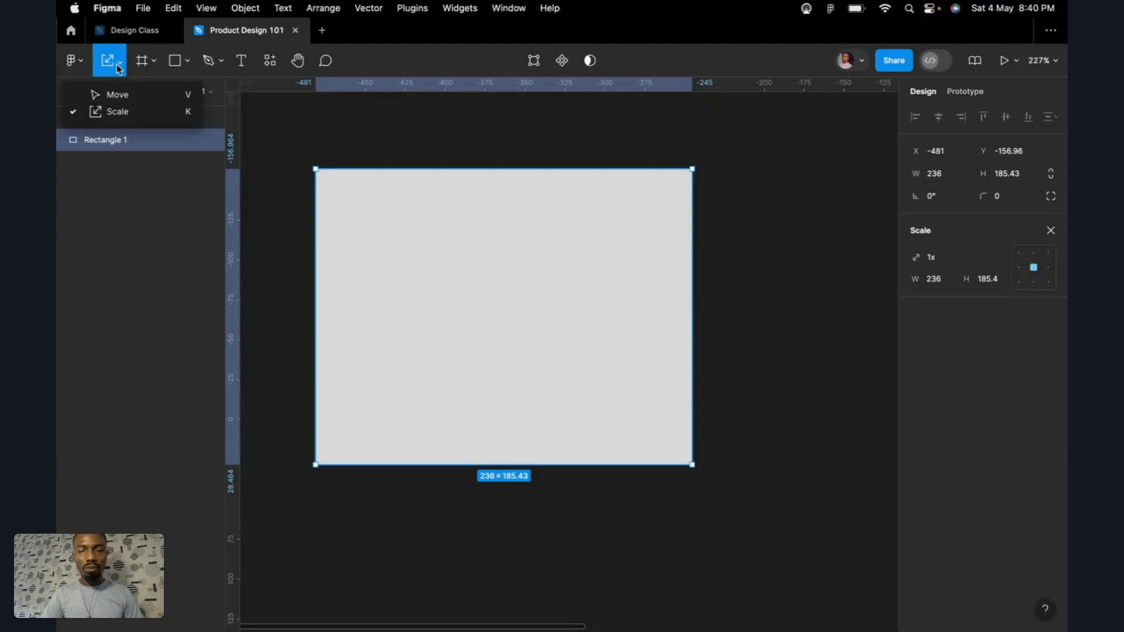
left_click(135, 95)
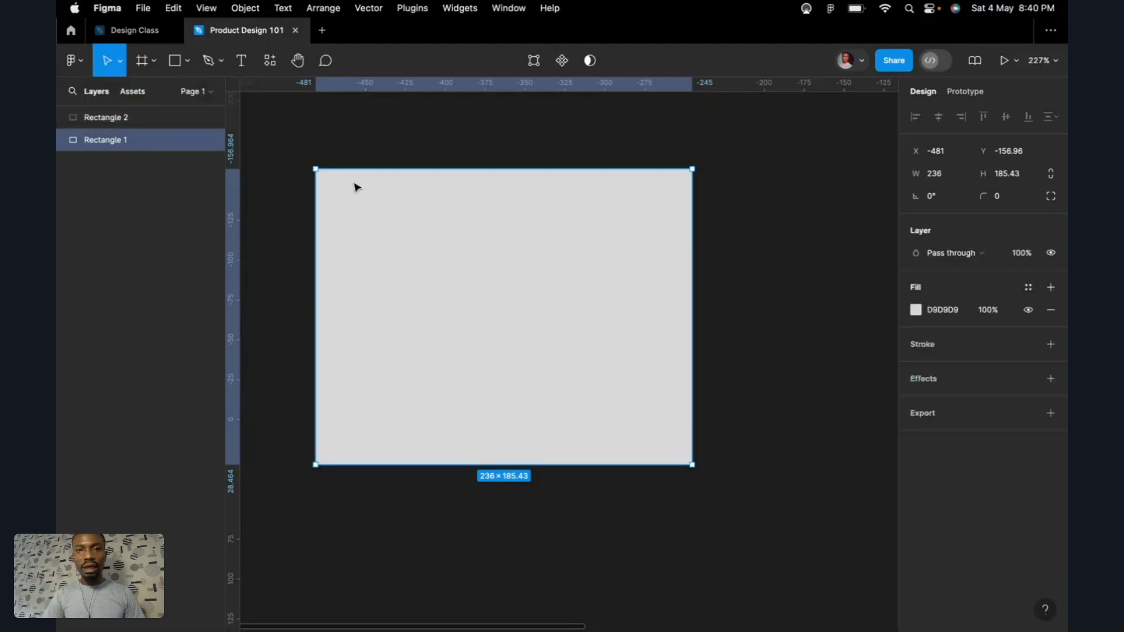
left_click(445, 145)
left_click(449, 241)
key("Delete")
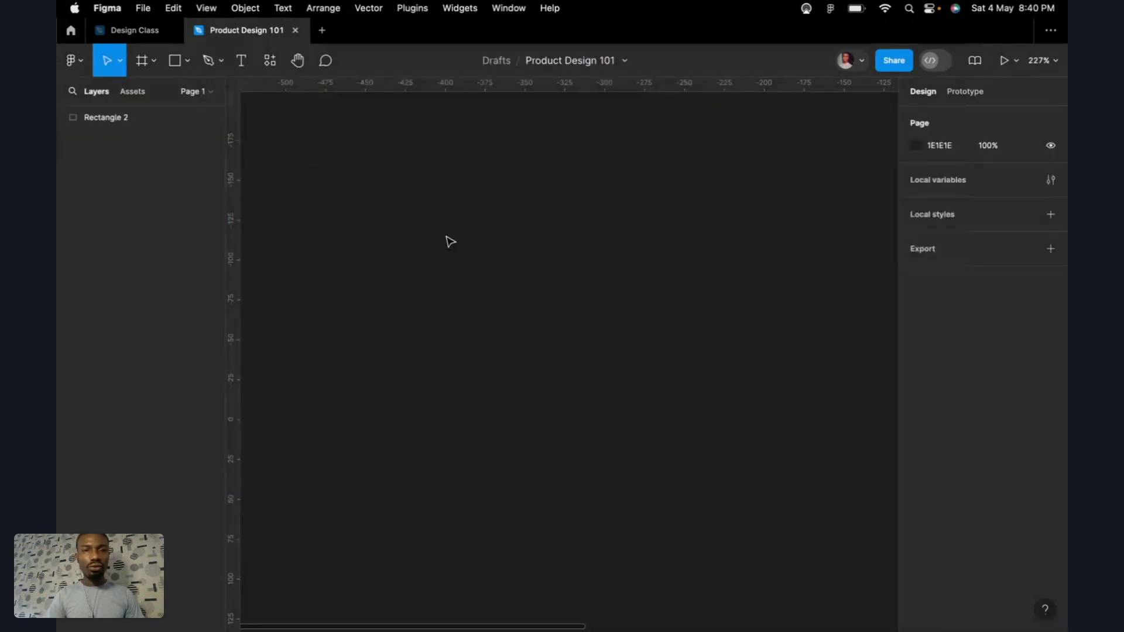
Step: Activate the Frame tool and collapse the Desktop group of frame presets
left_click(155, 63)
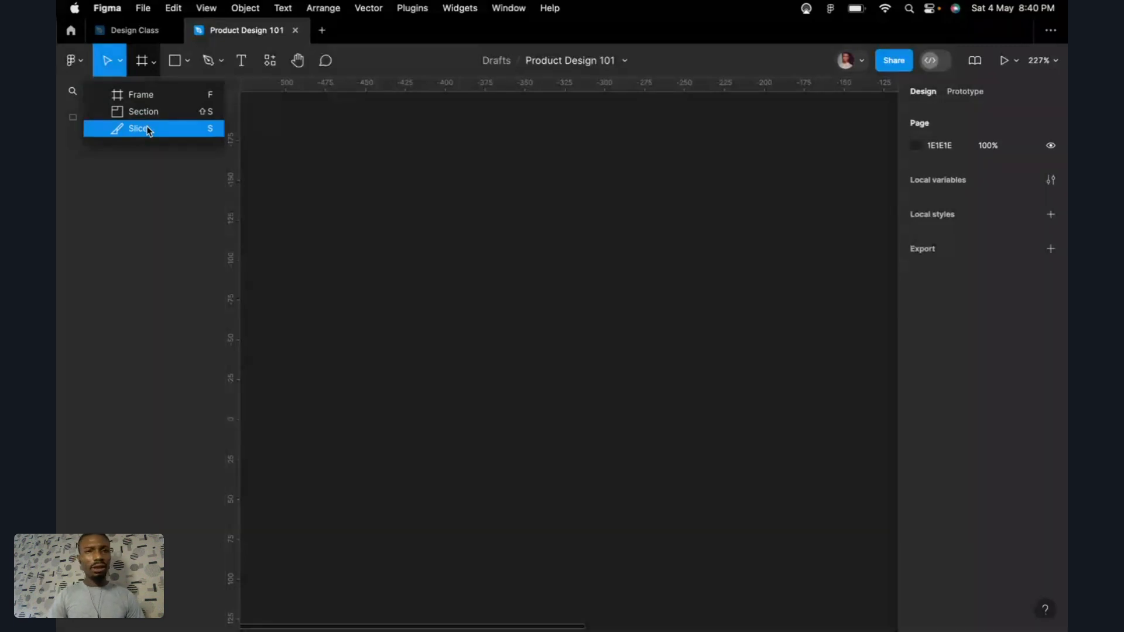
key("f")
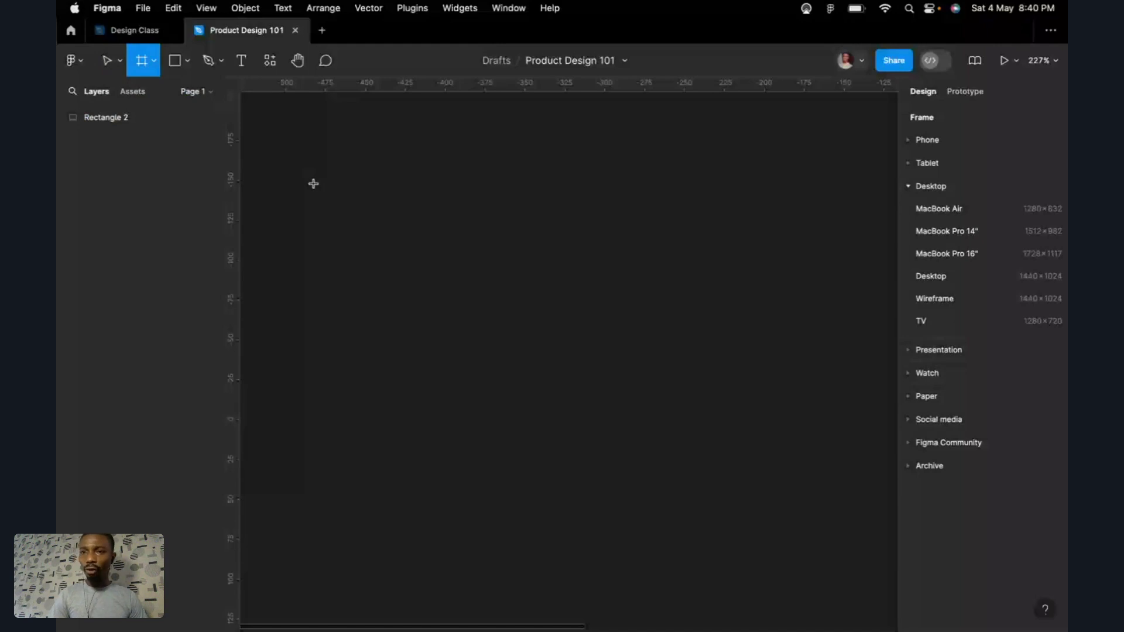
left_click(910, 186)
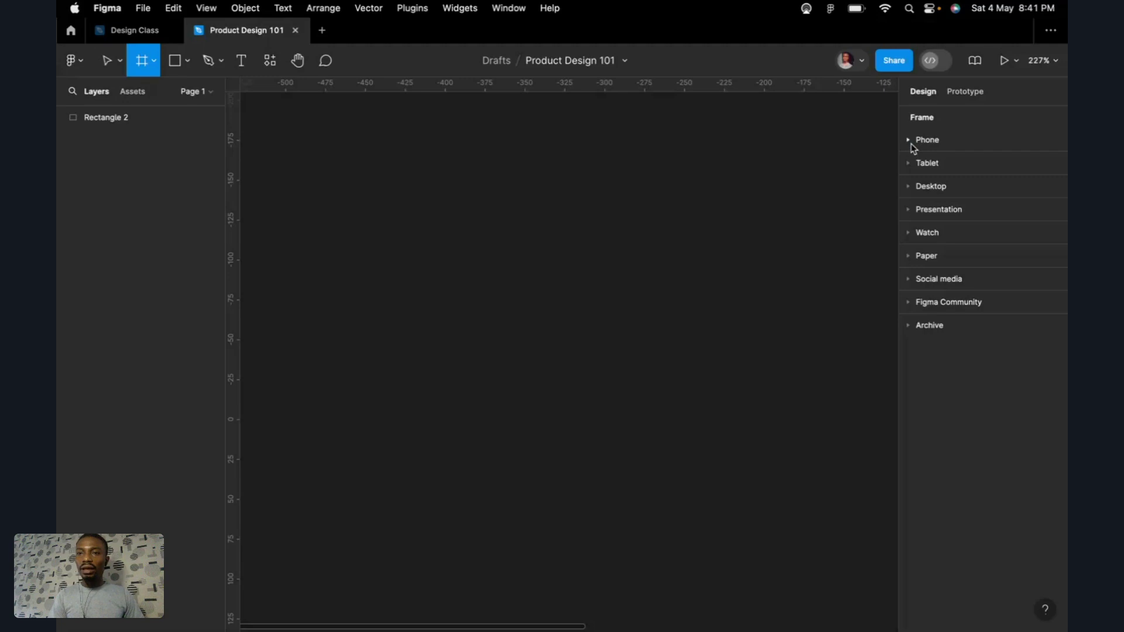
Step: Examine the church app's dashboard and menu sketch and the topic notes below it in the Design Class file
left_click(141, 31)
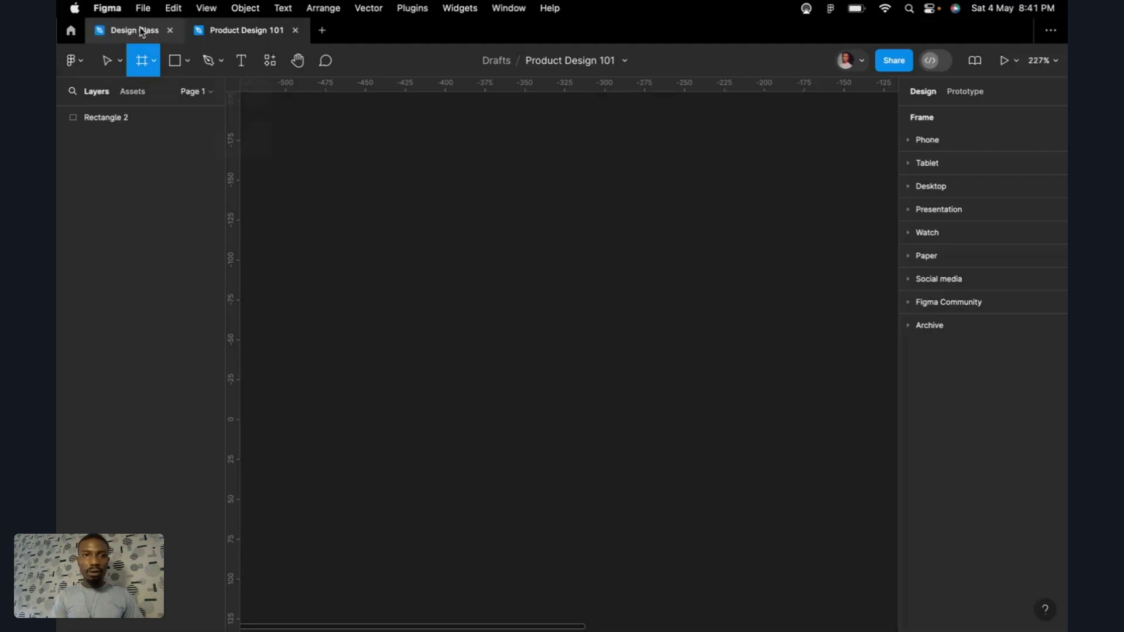
scroll(517, 276, "up", 5)
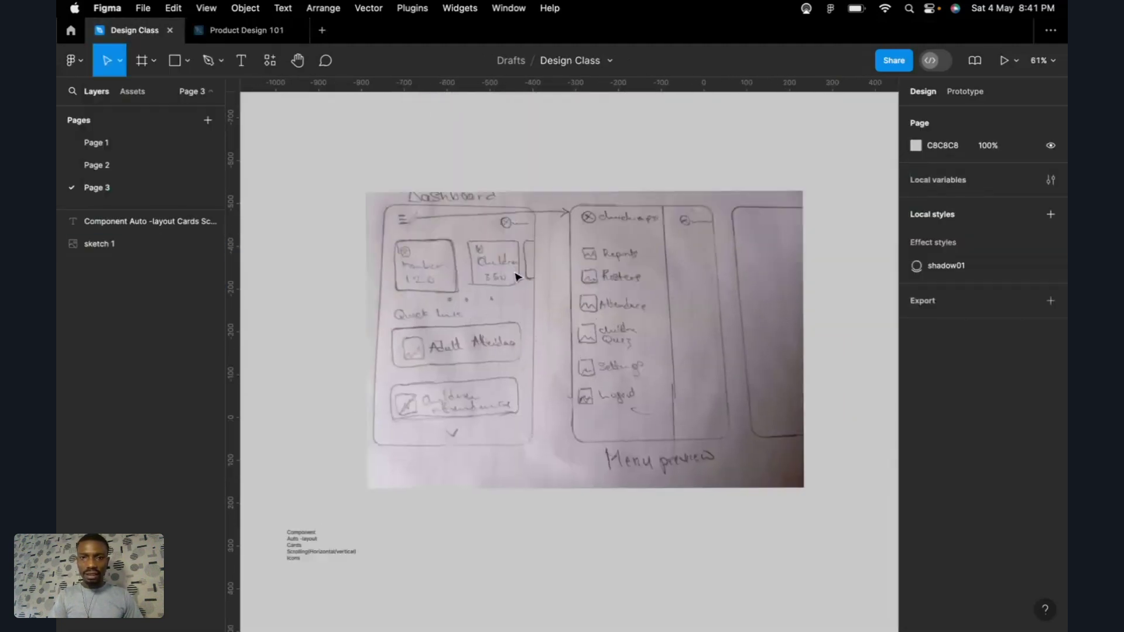
scroll(517, 275, "up", 5)
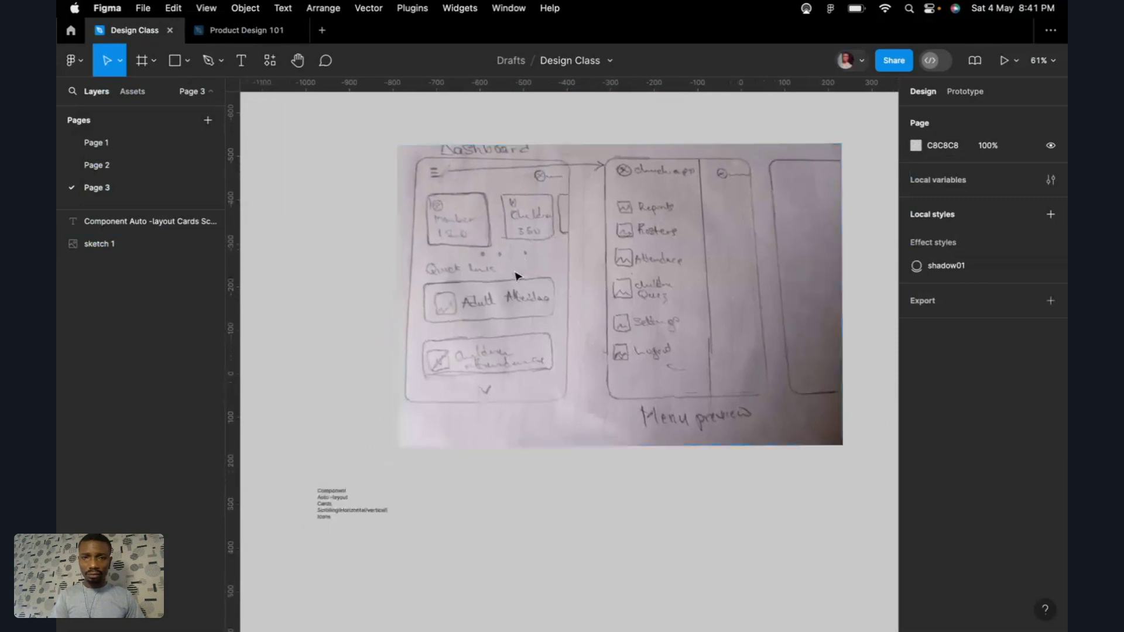
scroll(517, 276, "up", 3)
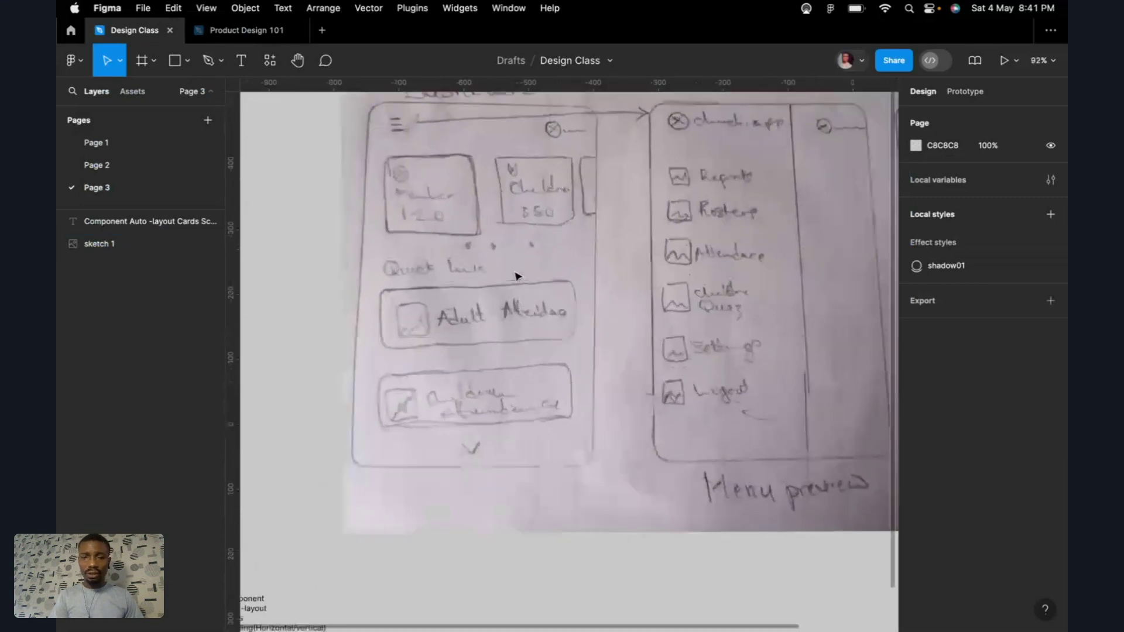
scroll(517, 276, "down", 3)
scroll(517, 276, "left", 3)
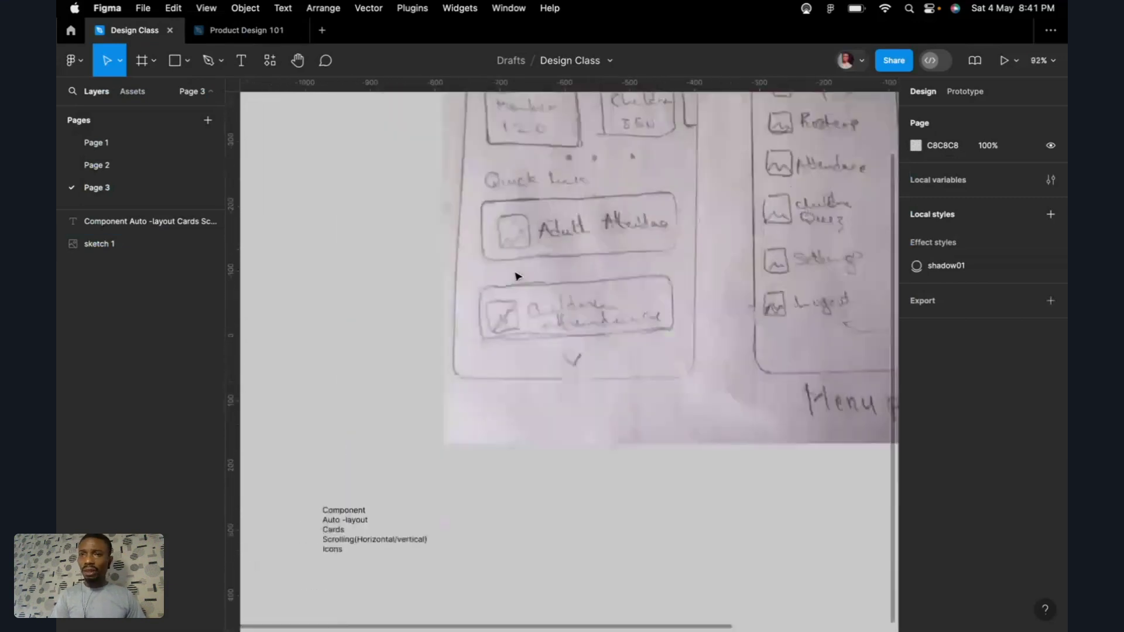
scroll(517, 276, "down", 2)
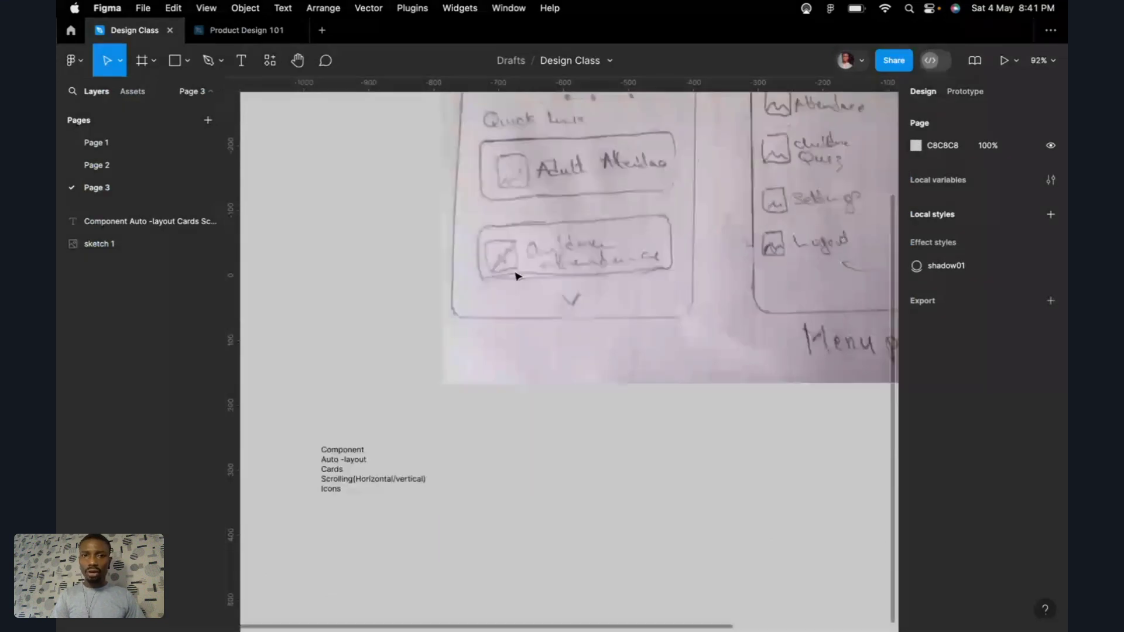
scroll(498, 389, "down", 3)
scroll(498, 389, "right", 1)
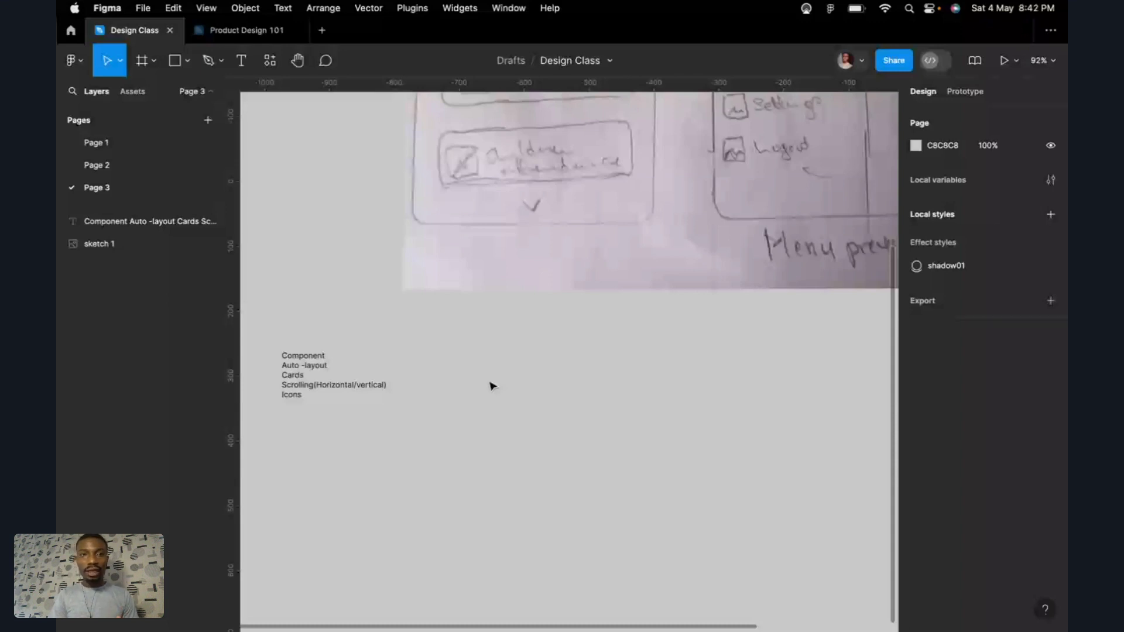
Step: Switch back and forth between the Product Design 101 and Design Class files
left_click(258, 34)
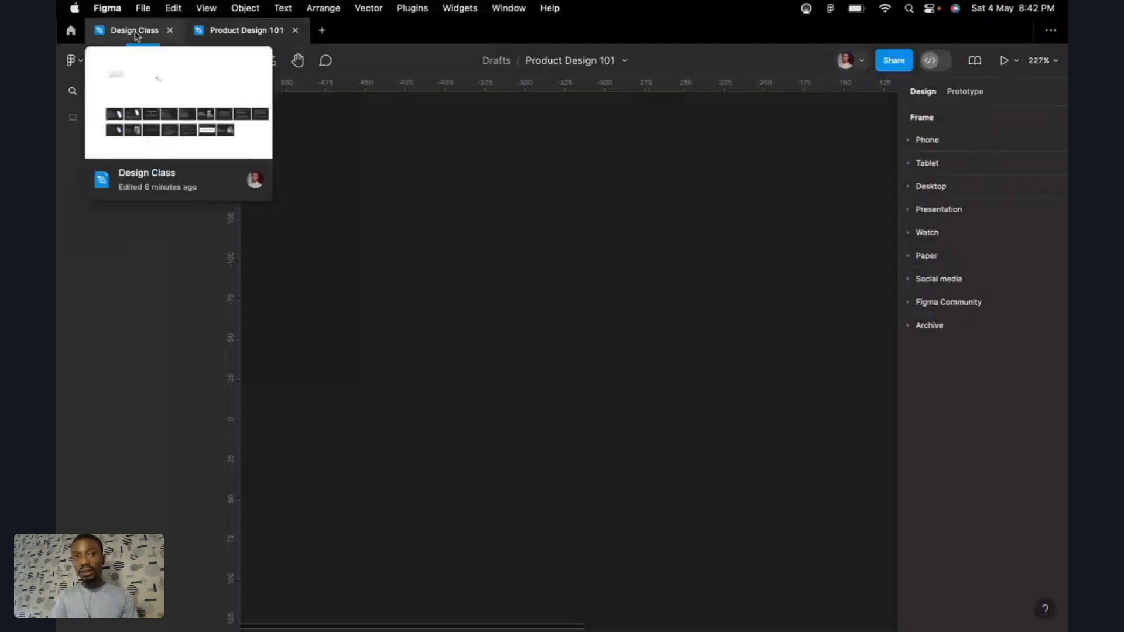
left_click(136, 32)
left_click(246, 30)
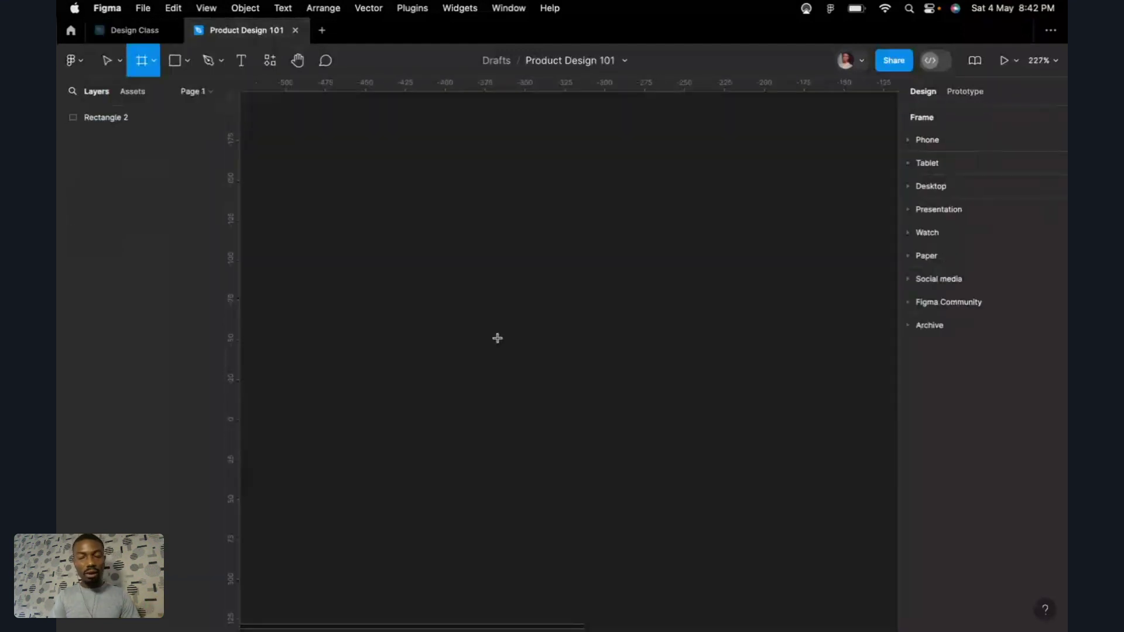
left_click(136, 32)
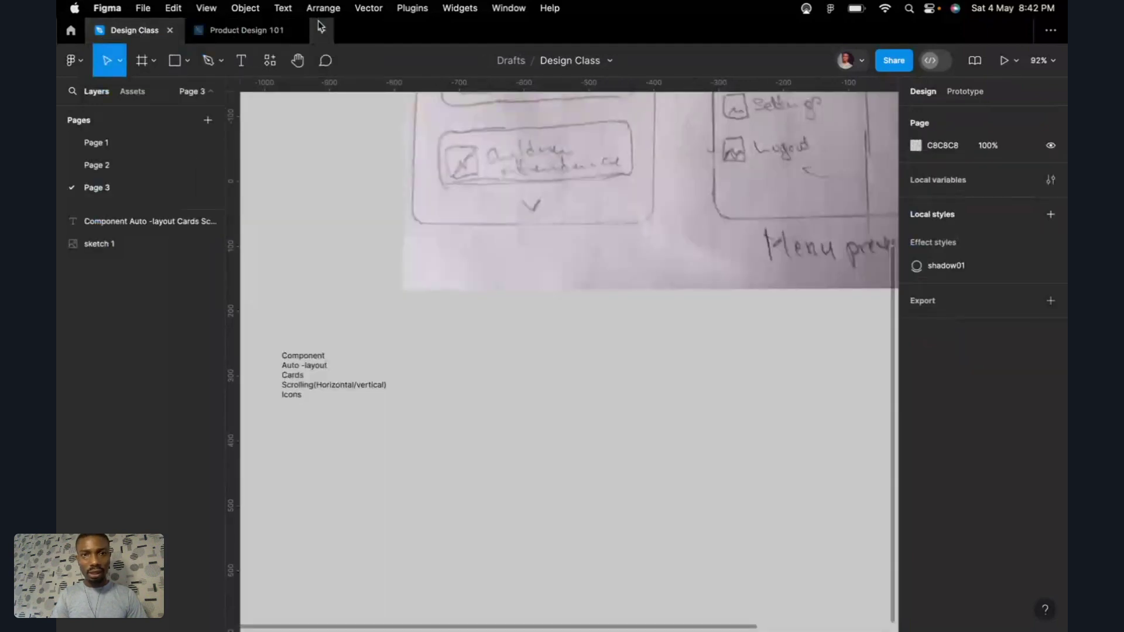
Step: Create a new blank design file, switch among the open files and return to Product Design 101
left_click(321, 27)
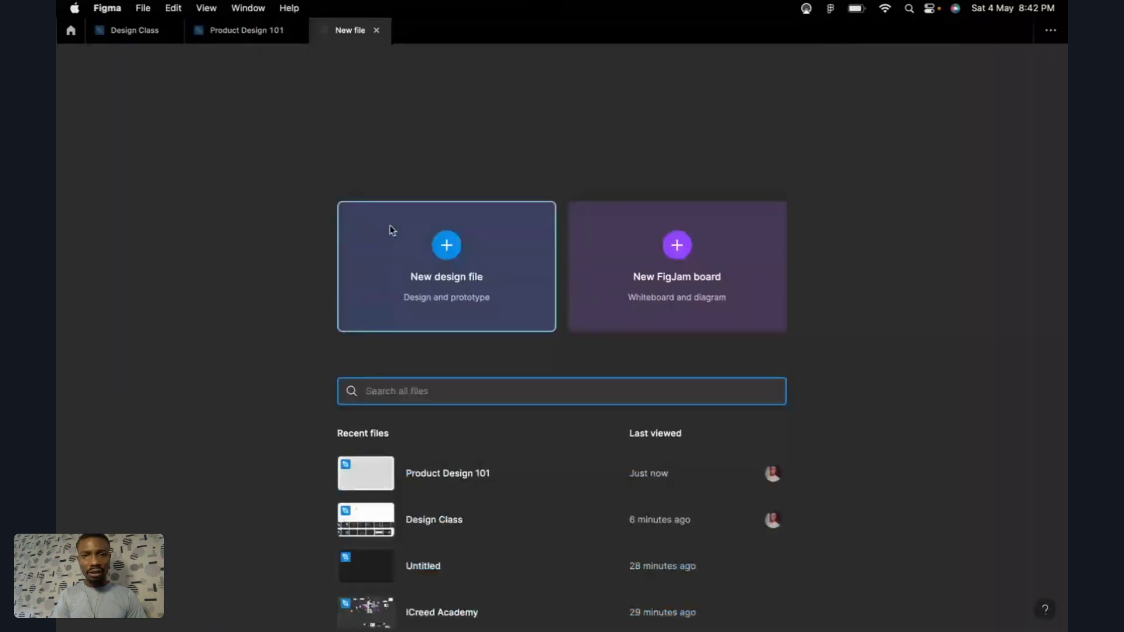
left_click(390, 275)
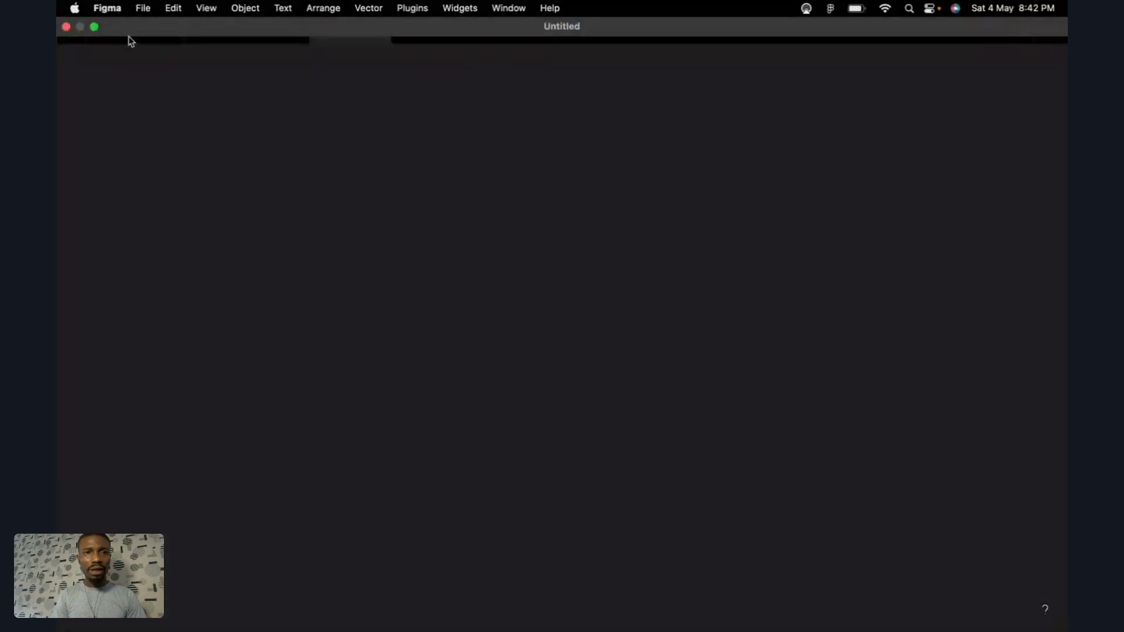
left_click(131, 34)
left_click(214, 32)
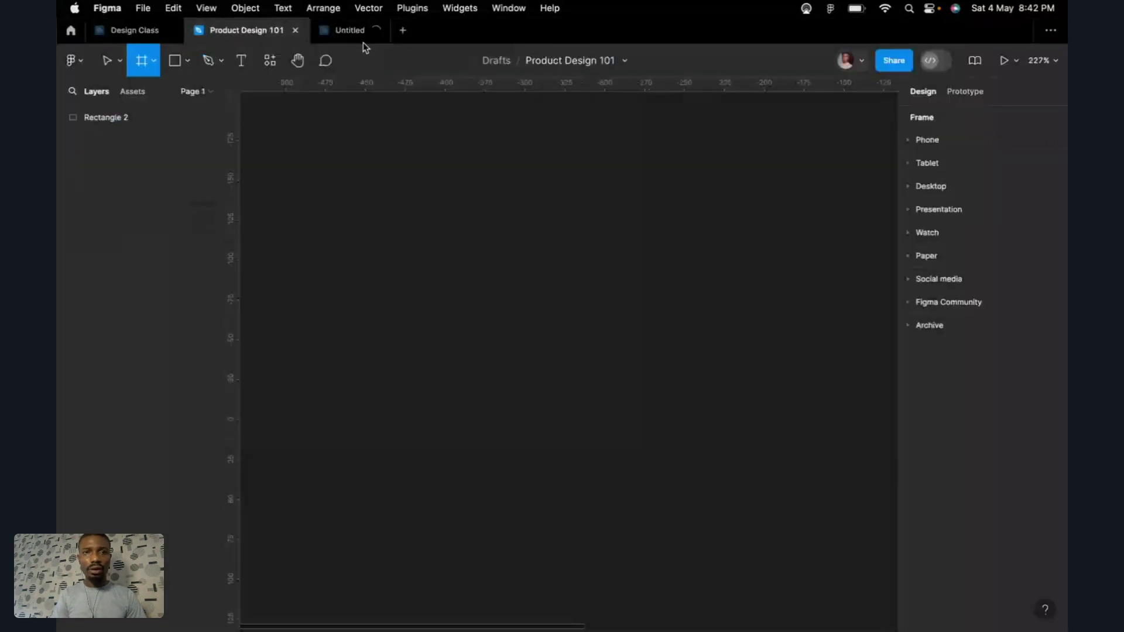
left_click(363, 41)
left_click(283, 32)
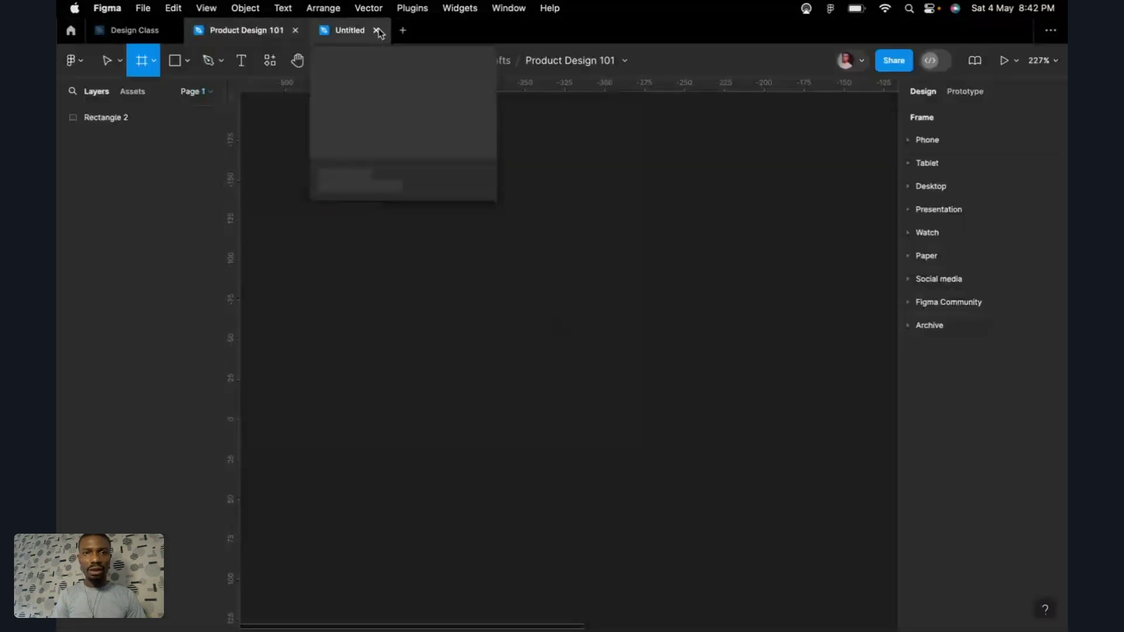
Step: Close the Untitled file despite its unsaved changes and expand the Phone frame presets in Product Design 101
left_click(376, 30)
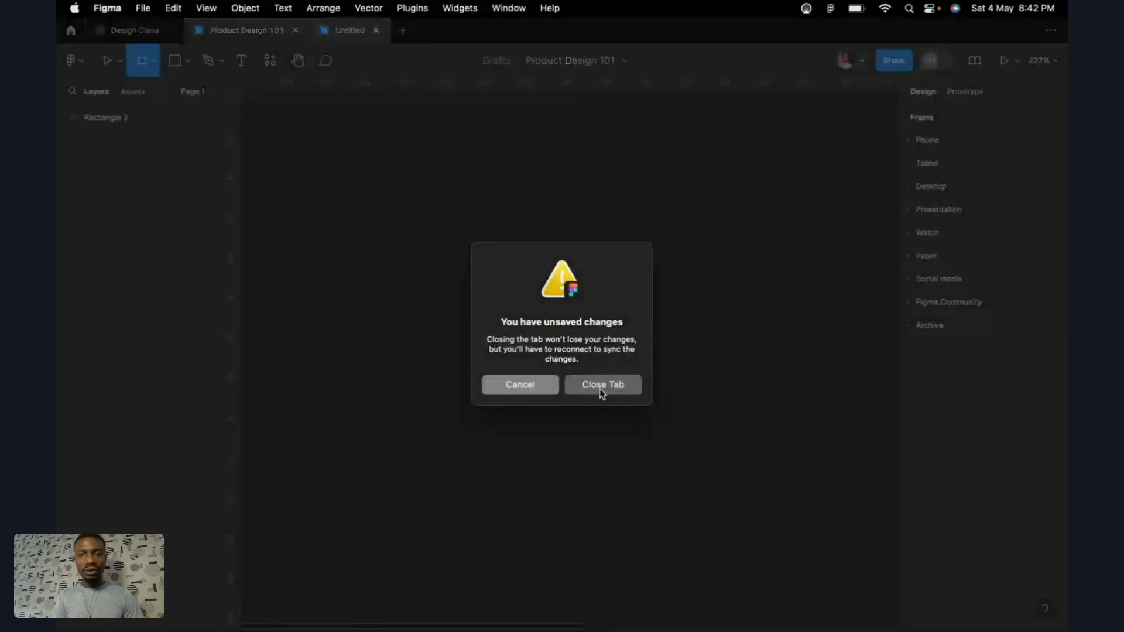
left_click(602, 387)
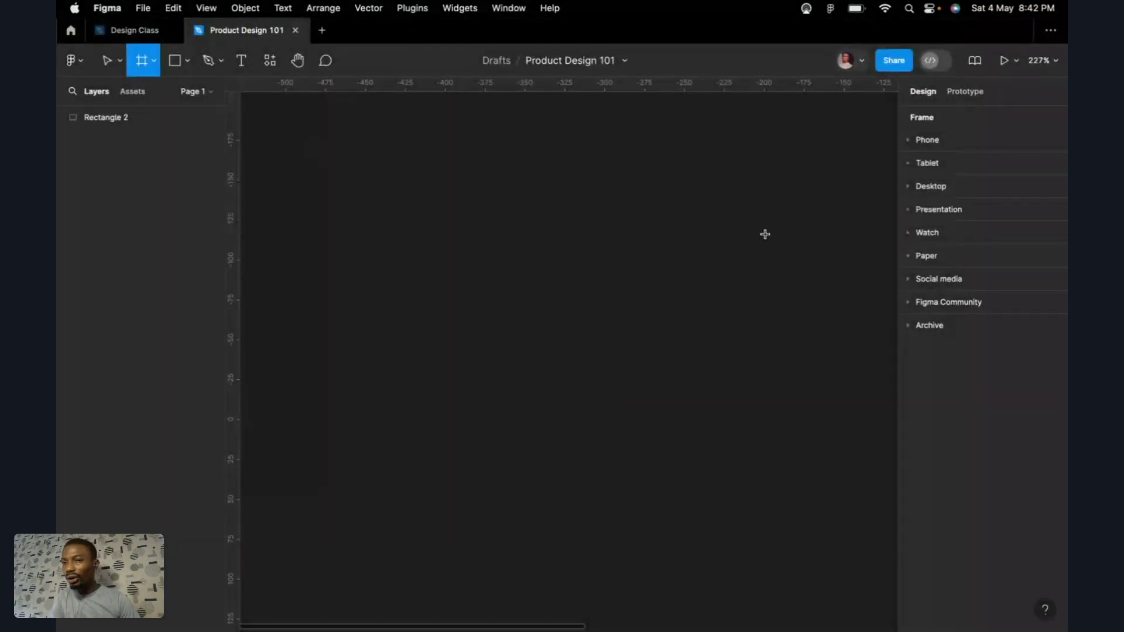
left_click(910, 141)
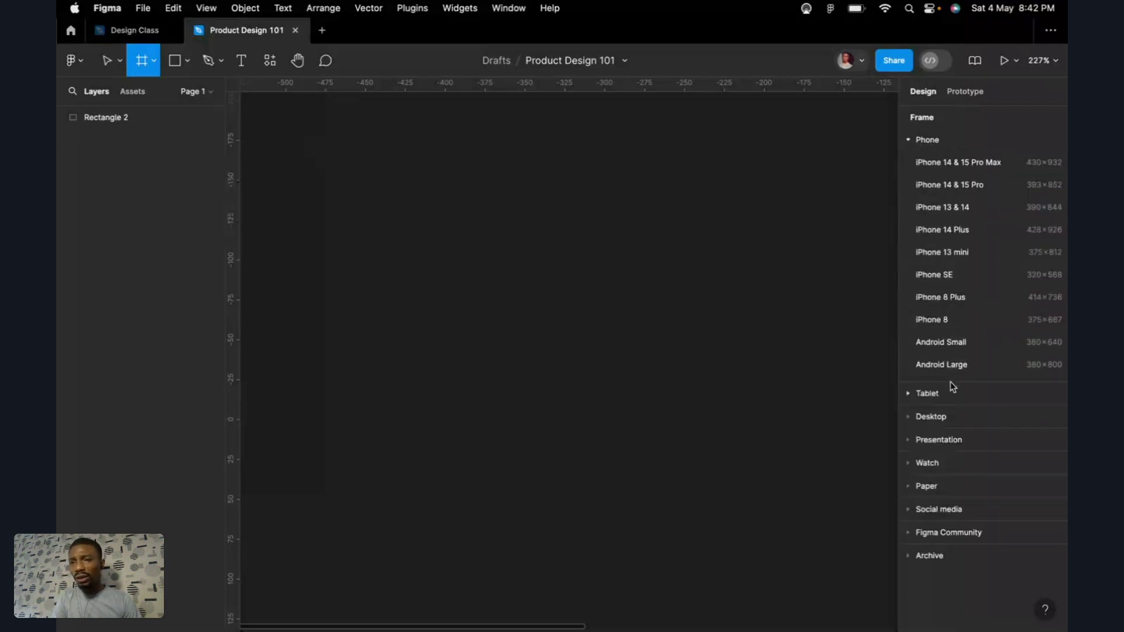
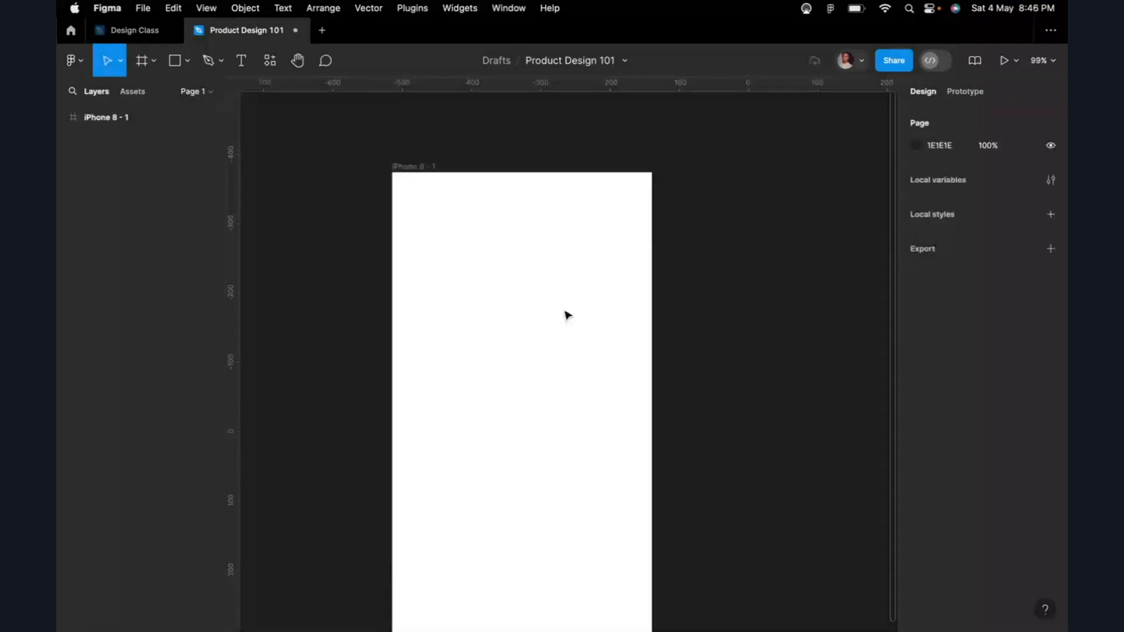
Step: Select the iPhone 8 frame and place an empty text layer in its upper part
scroll(563, 316, "down", 1)
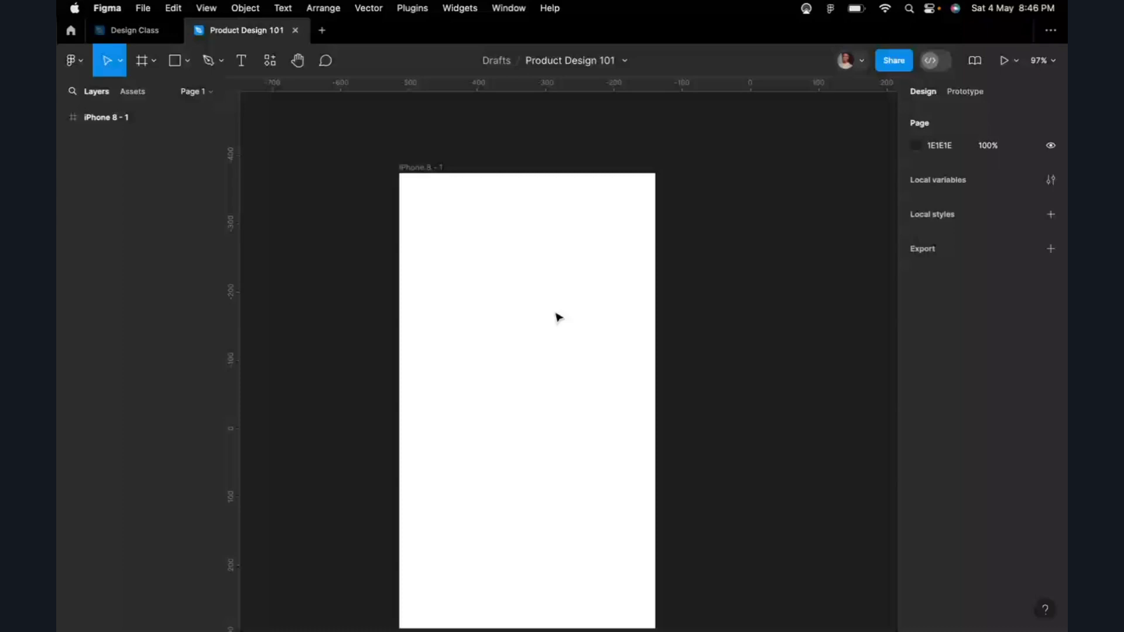
left_click(558, 317)
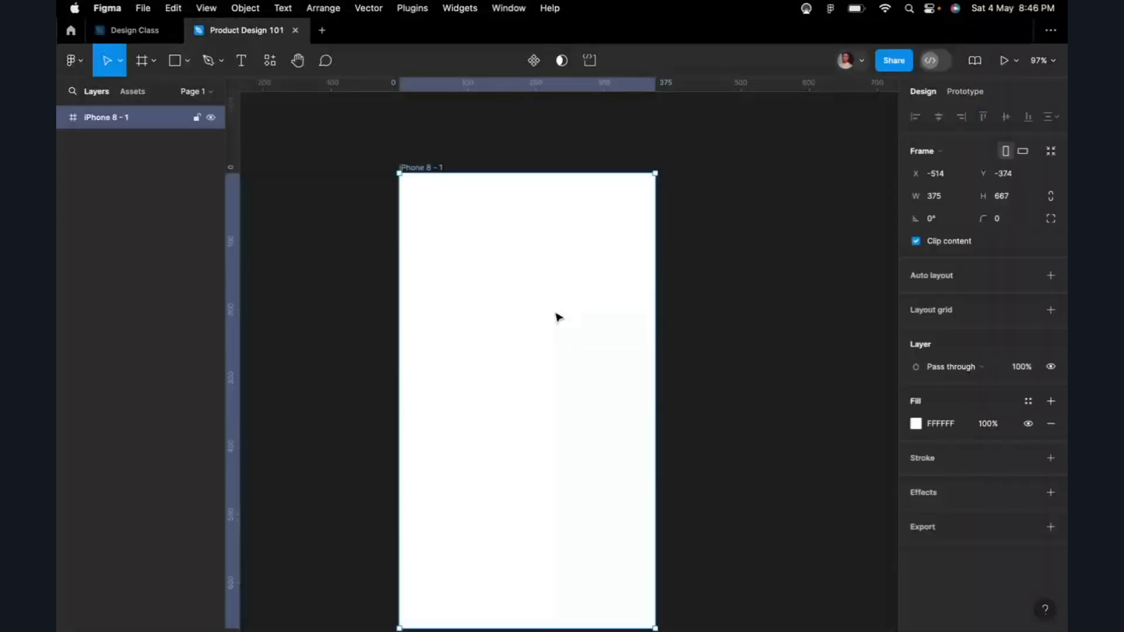
scroll(558, 317, "down", 1)
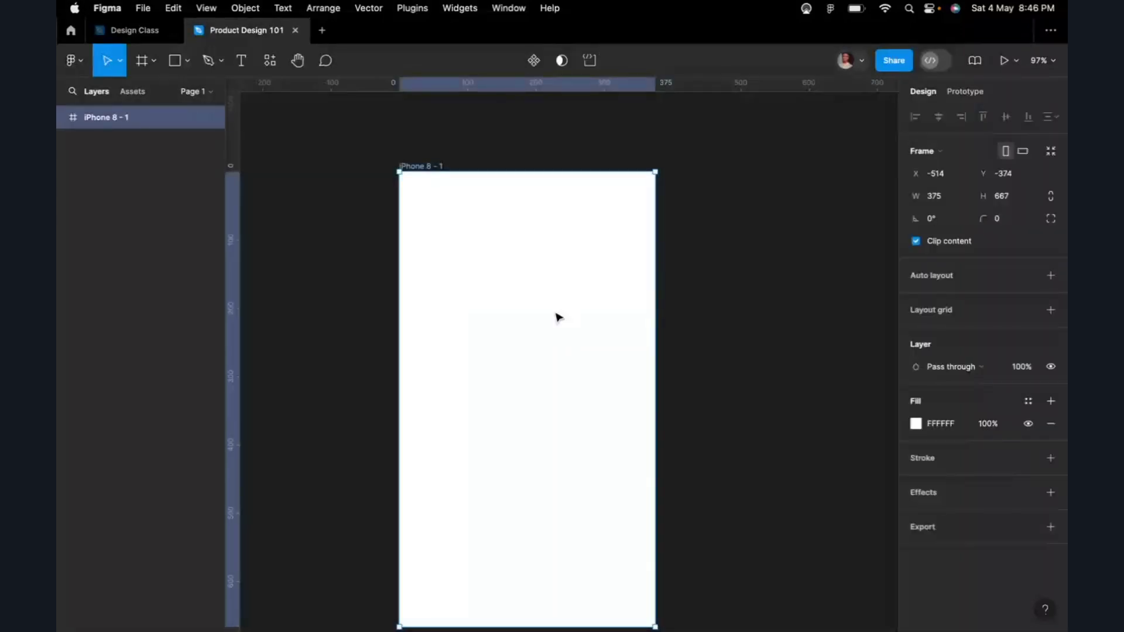
scroll(558, 316, "down", 1)
scroll(558, 317, "right", 1)
scroll(558, 317, "down", 4)
scroll(558, 317, "left", 1)
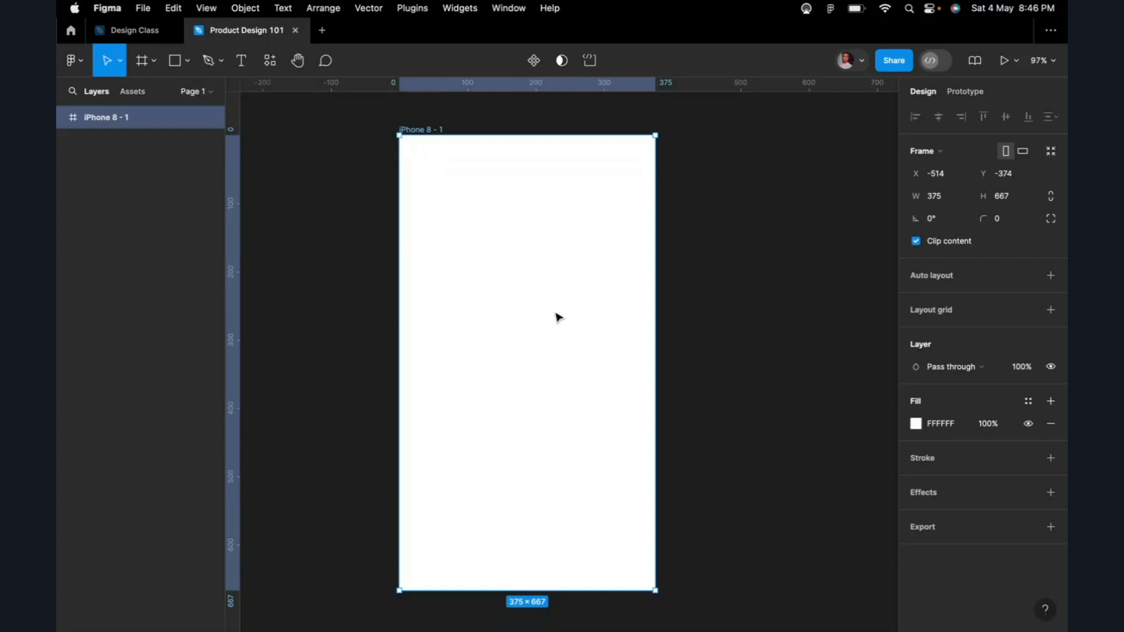
scroll(558, 317, "up", 4)
left_click(250, 71)
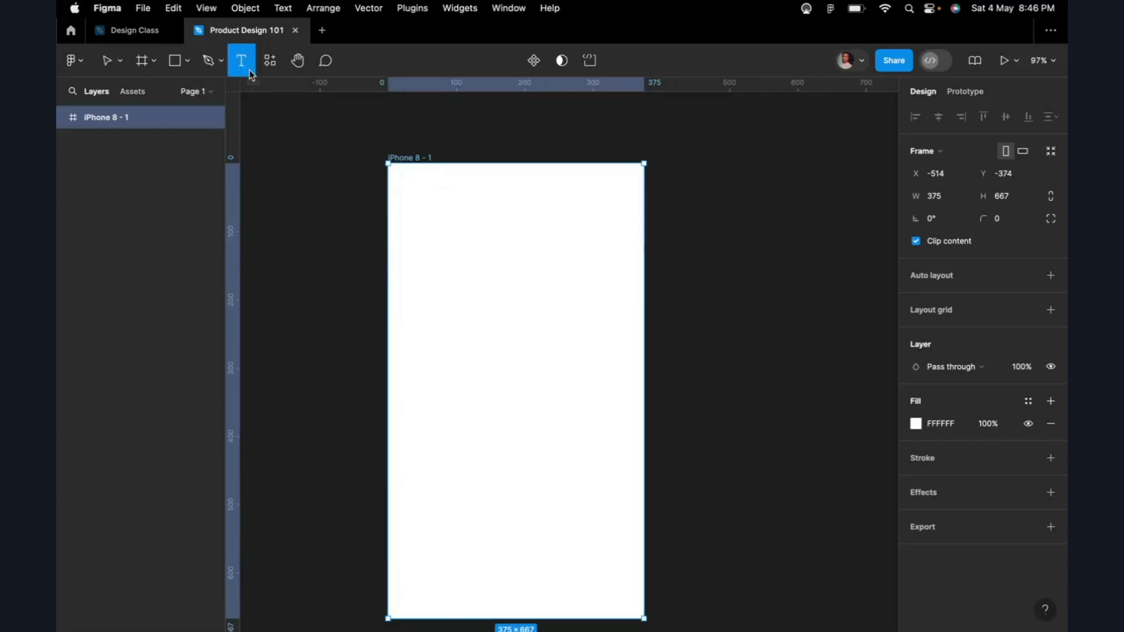
left_click(481, 287)
scroll(505, 320, "up", 1)
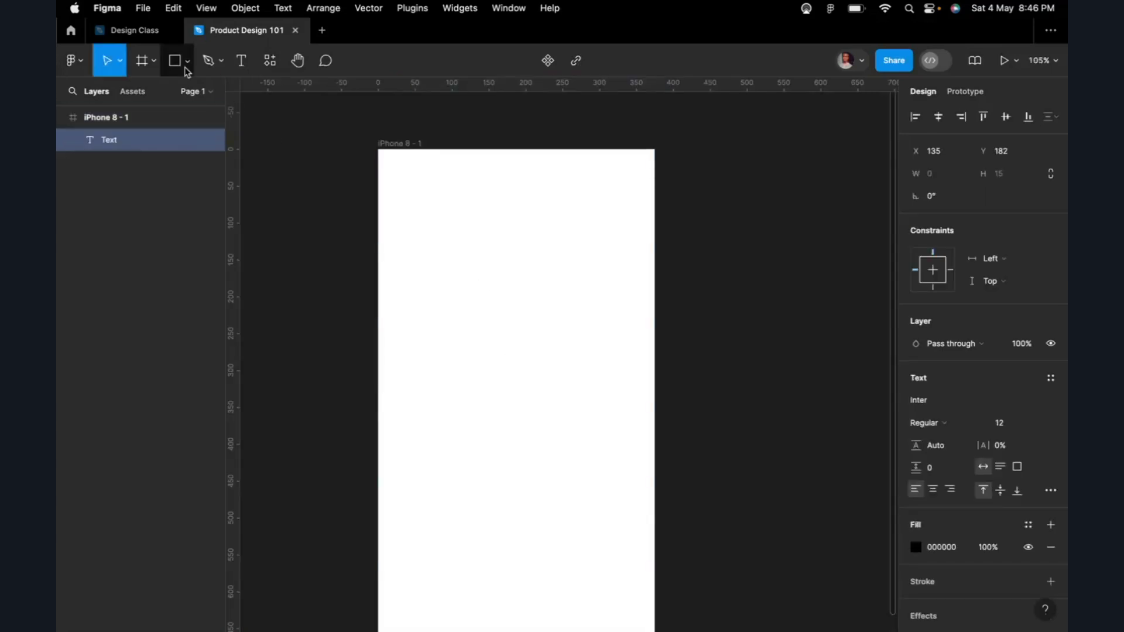
Step: Switch to the Design Class file and set the background colour of Page 3 to dark grey 2F2F2F
left_click(140, 30)
scroll(552, 408, "down", 5)
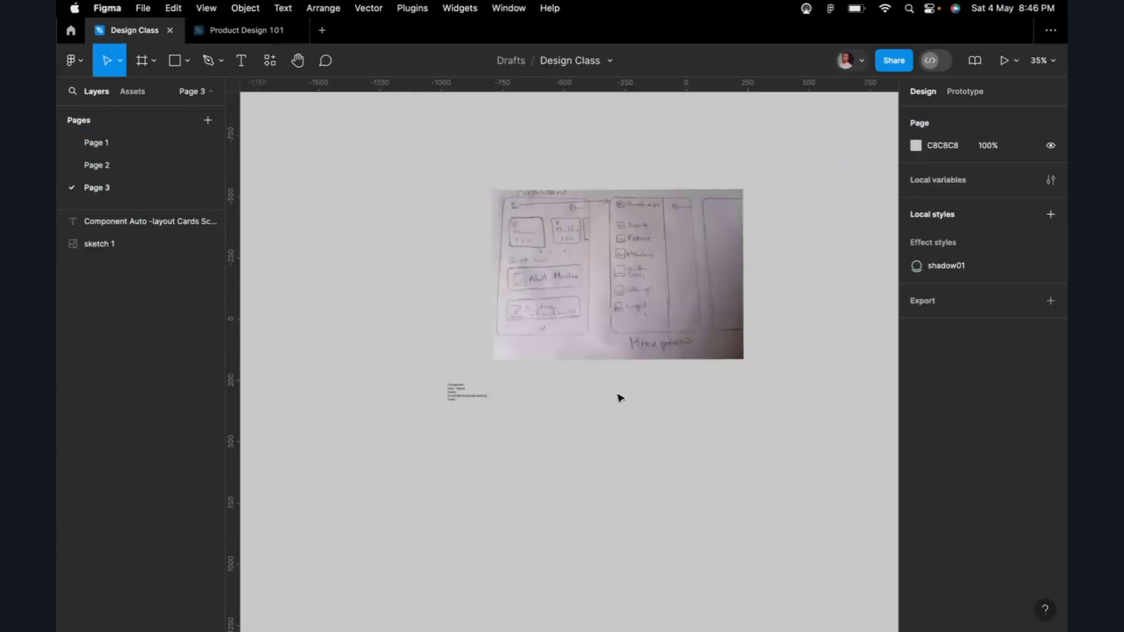
scroll(706, 359, "up", 2)
scroll(706, 359, "up", 3)
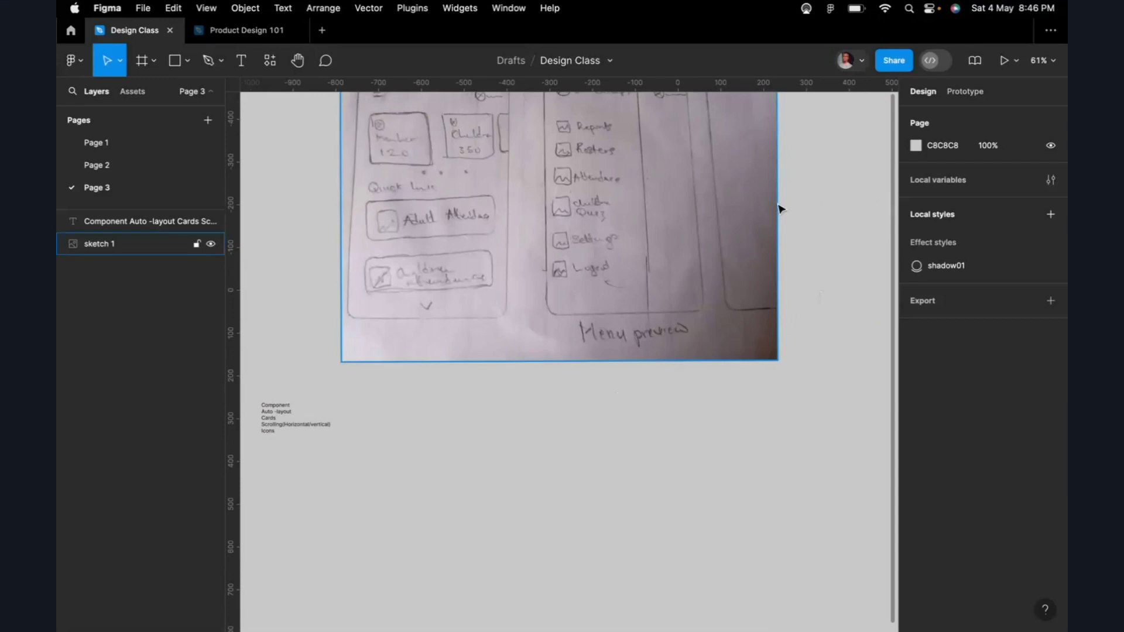
left_click(916, 145)
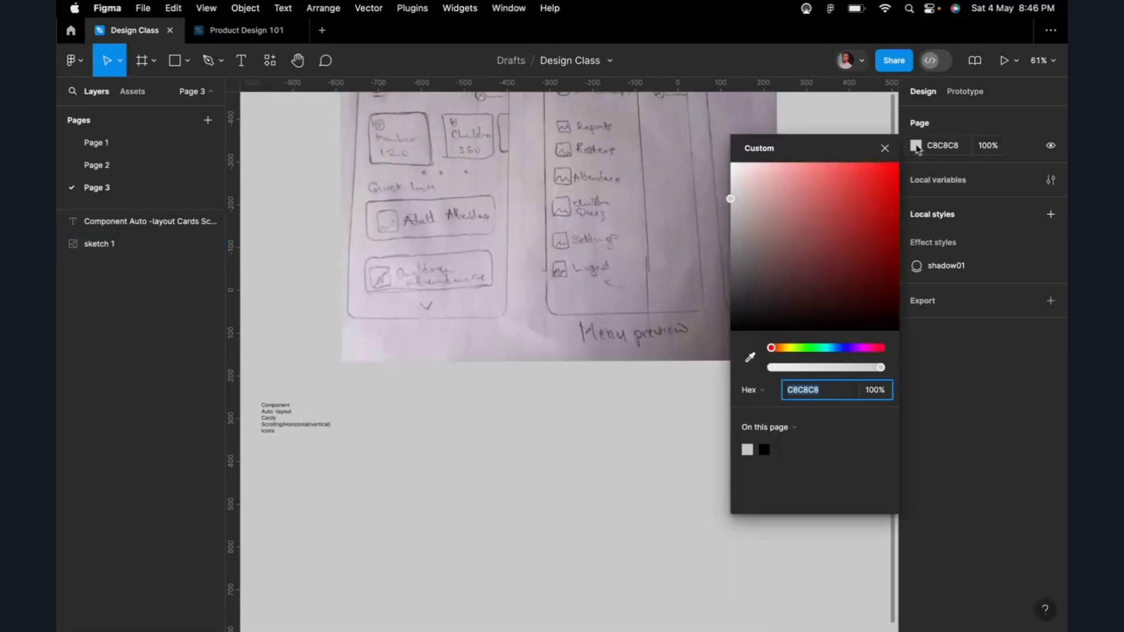
left_click(730, 200)
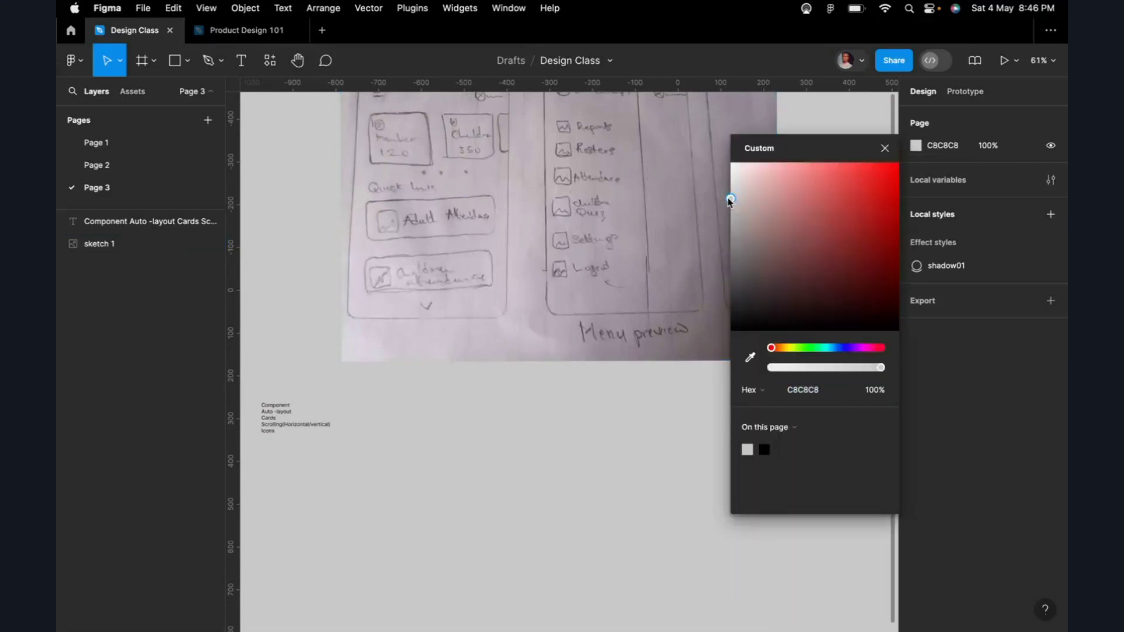
left_click_drag(730, 201, 730, 300)
left_click(888, 148)
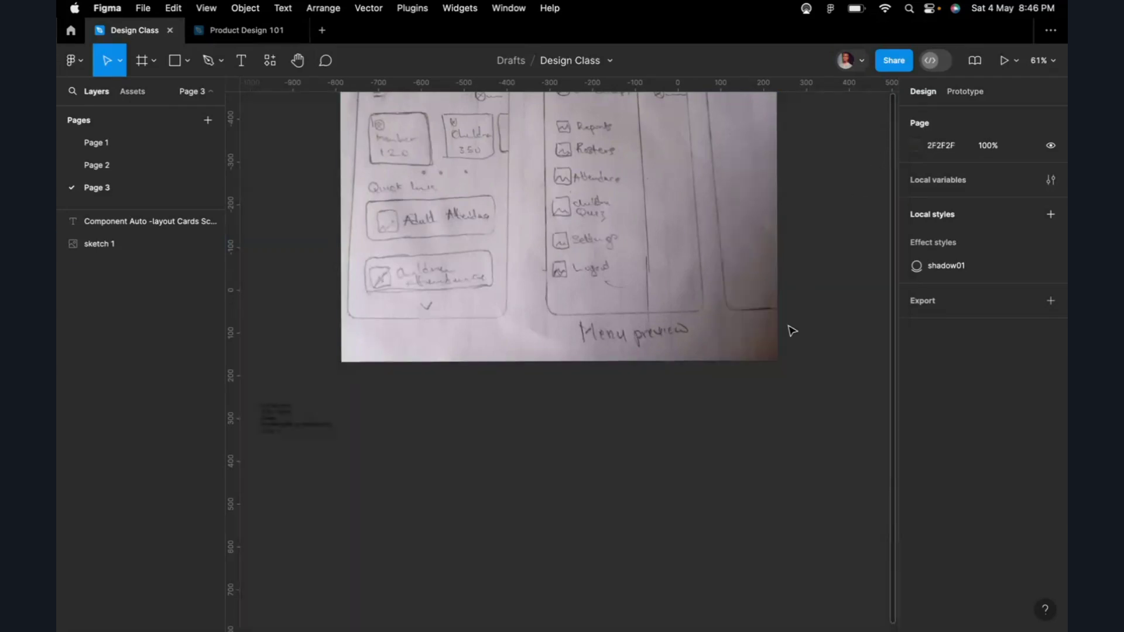
Step: Move the sketch image up and slightly right on the canvas to about X -717, Y 35
left_click(615, 329)
scroll(616, 331, "down", 2)
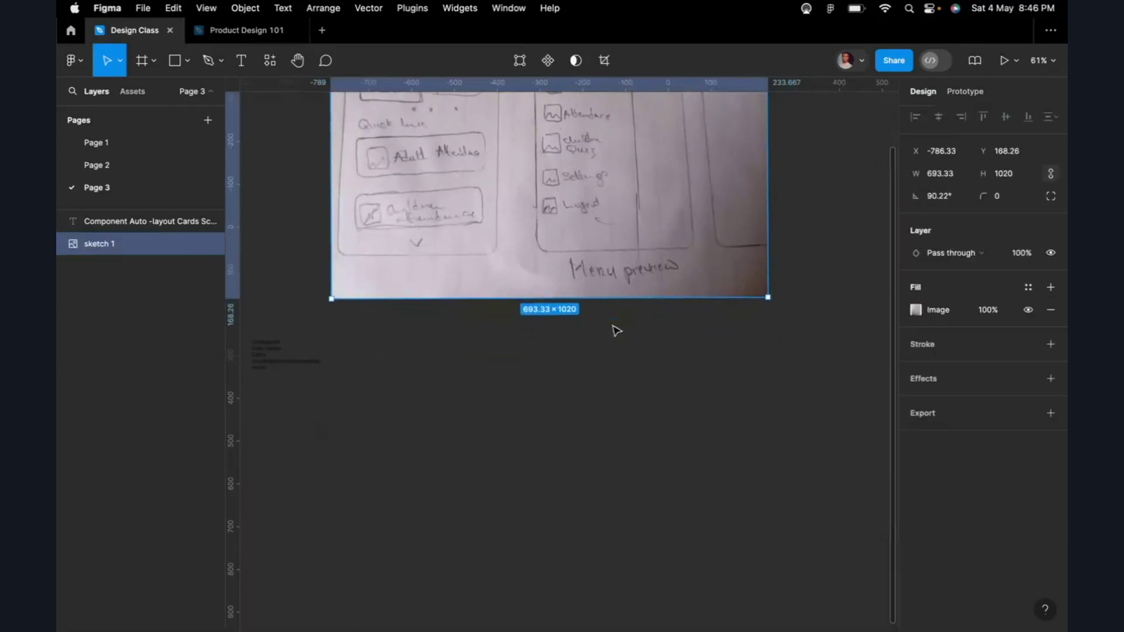
left_click_drag(612, 270, 642, 211)
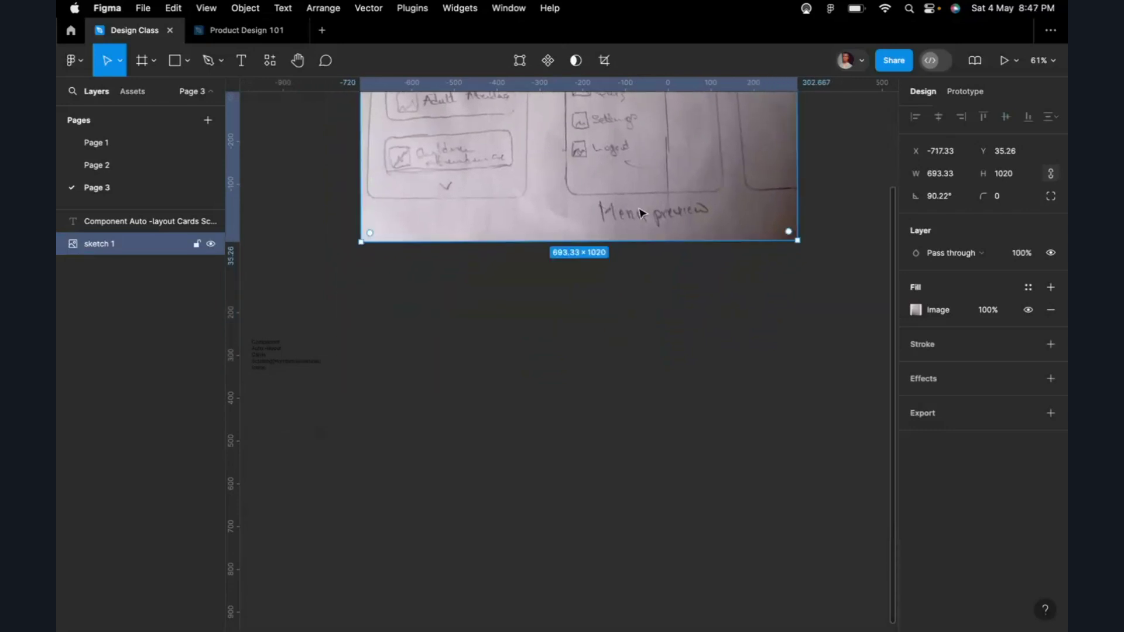
Step: Add a 375 × 667 iPhone 8 frame and position it beneath the sketch at X -503, Y 88
left_click(142, 61)
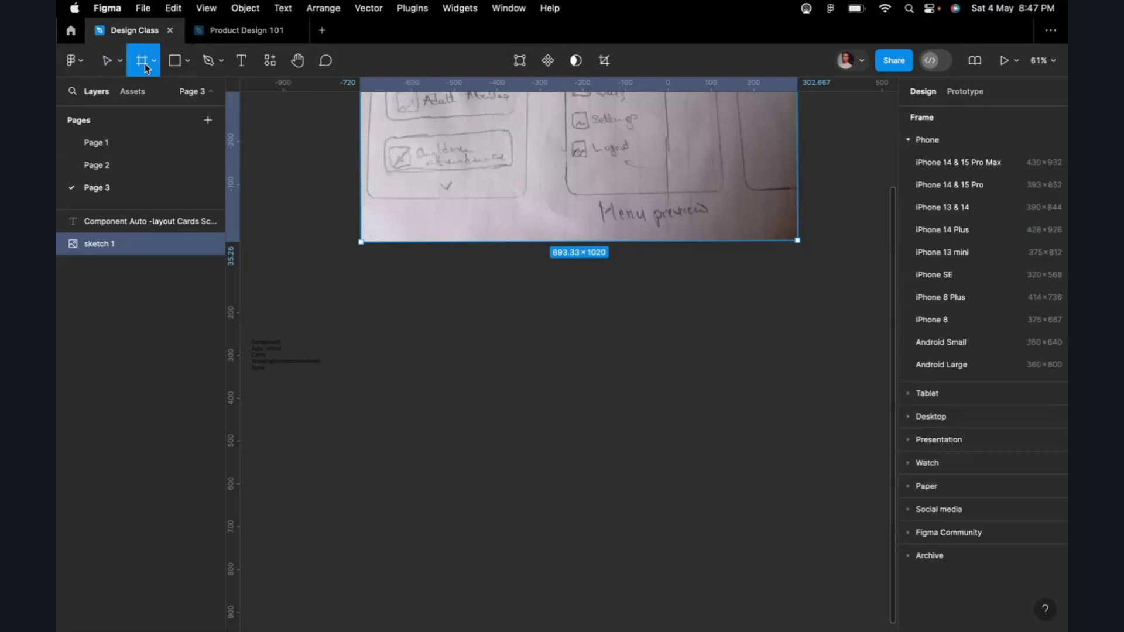
left_click(960, 316)
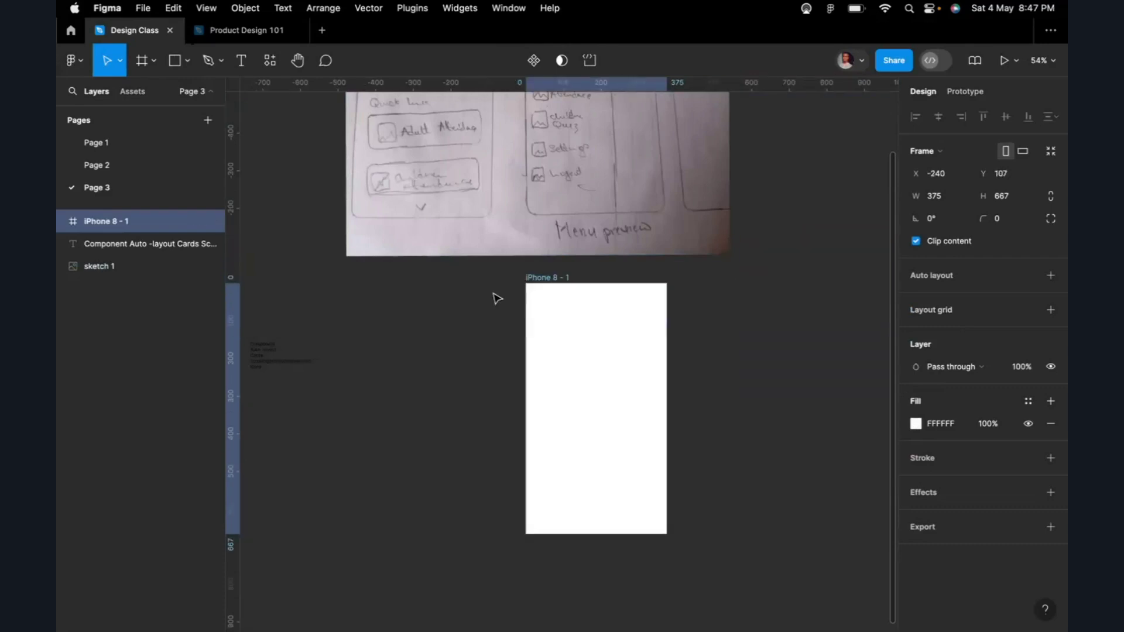
scroll(498, 298, "up", 10)
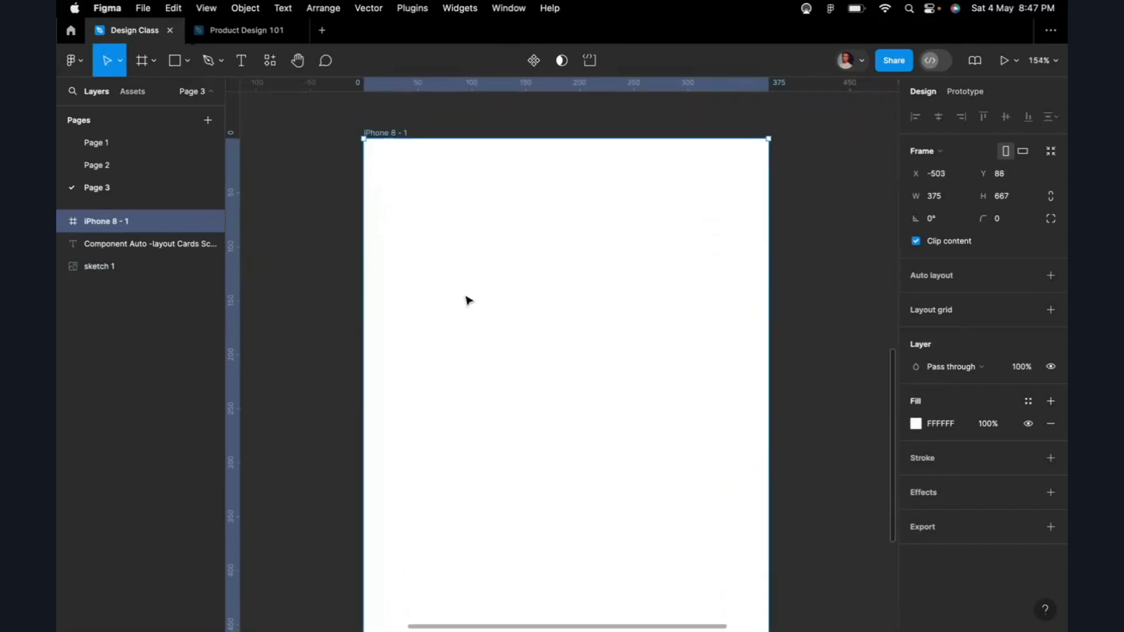
Step: Rename the new iPhone 8 frame as Landing page
double_click(107, 223)
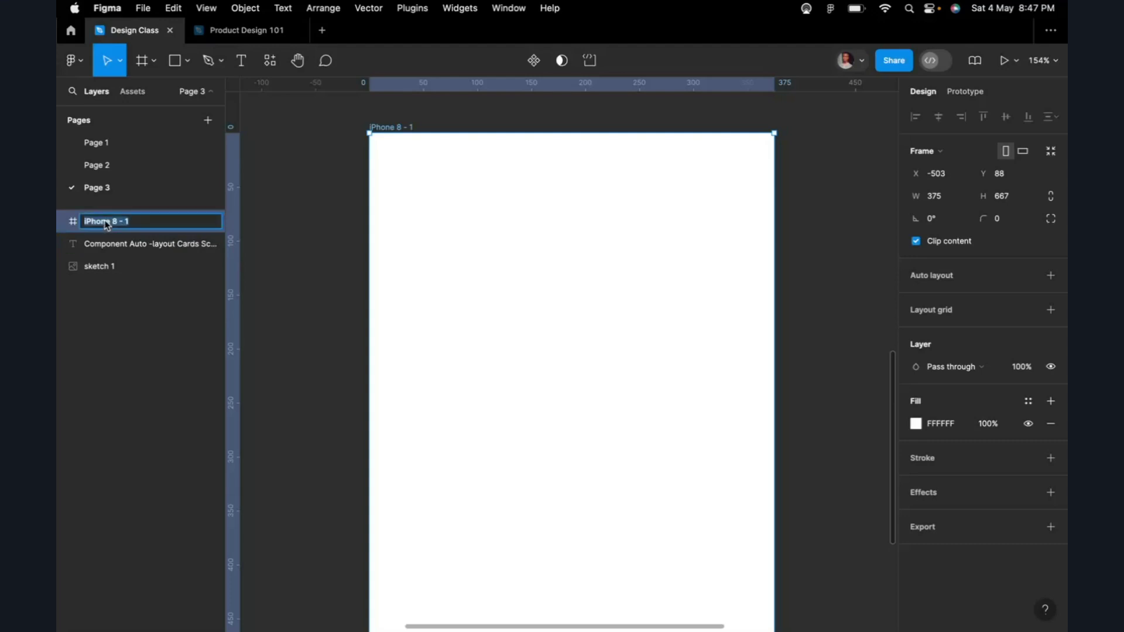
type("Landing page")
key("Return")
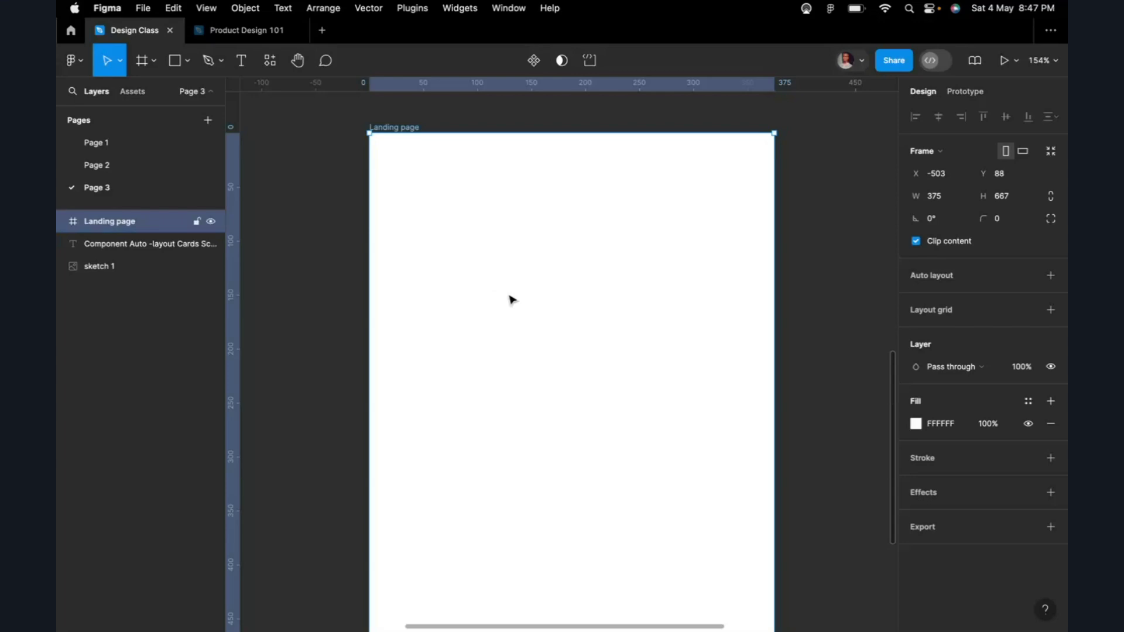
Step: Copy the Landing page frame to its right at X -91, Y 81 and repeat the duplication twice
scroll(510, 300, "down", 5)
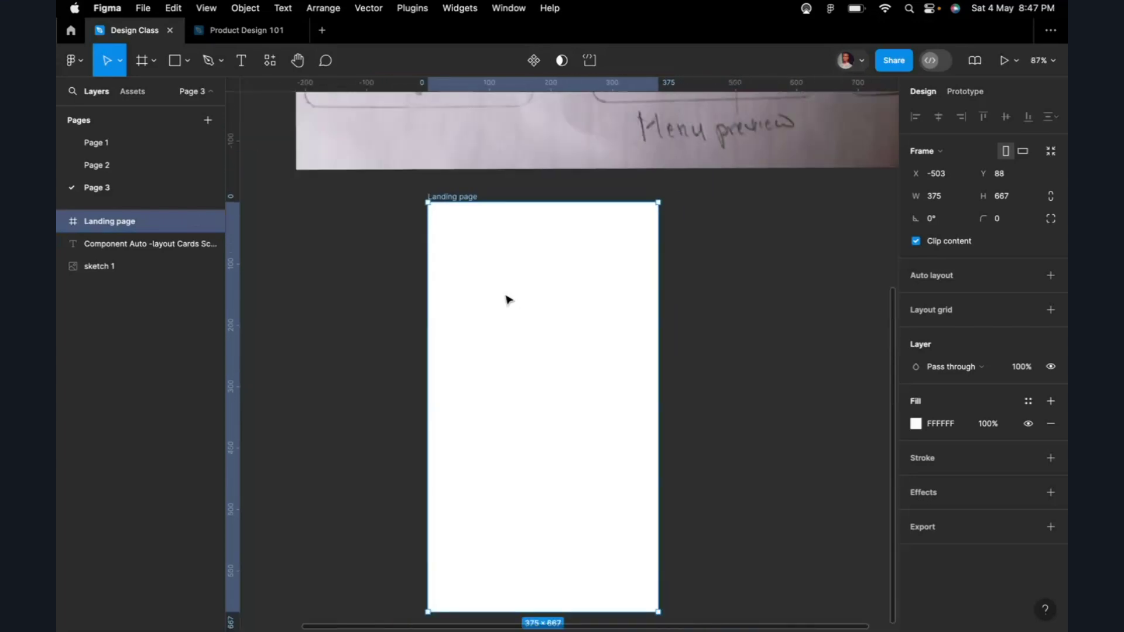
scroll(509, 300, "right", 3)
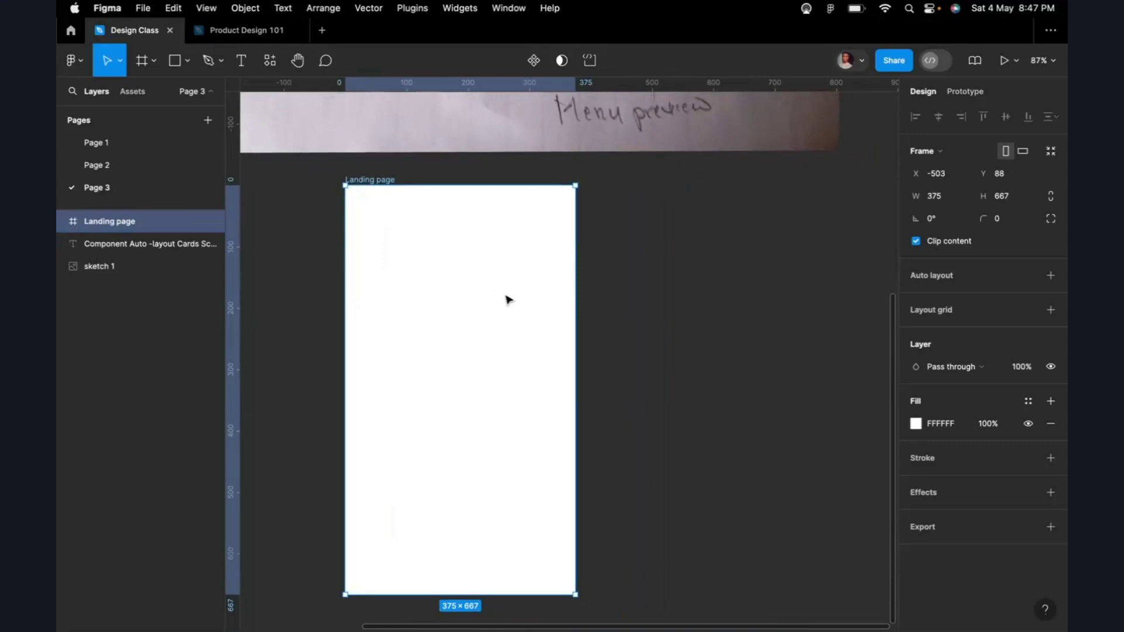
left_click_drag(508, 300, 762, 296)
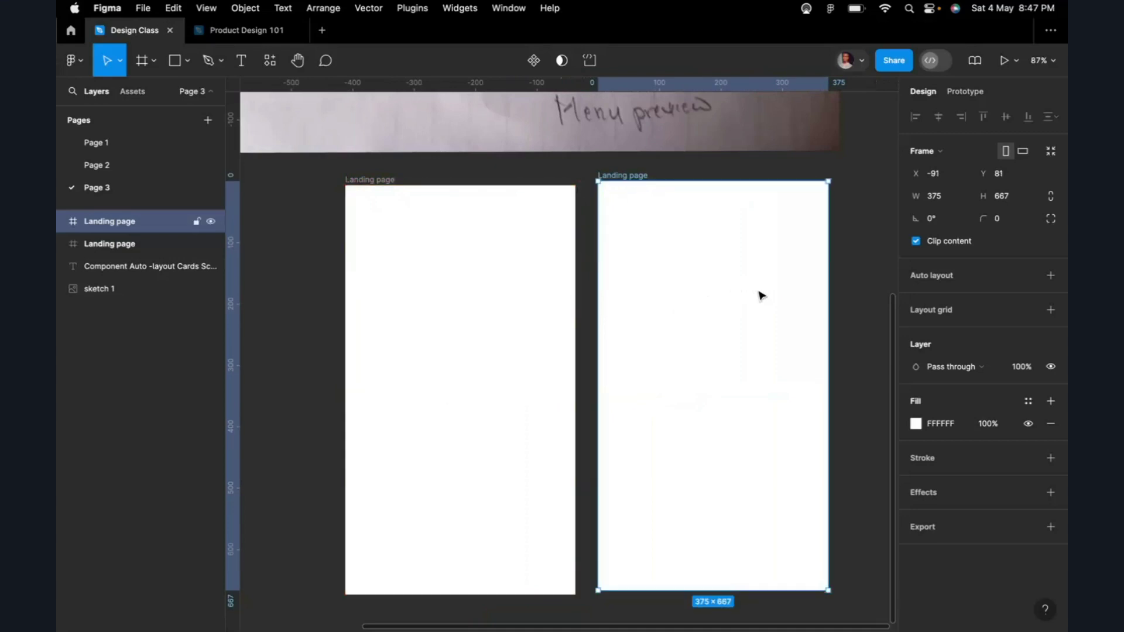
scroll(761, 296, "down", 5)
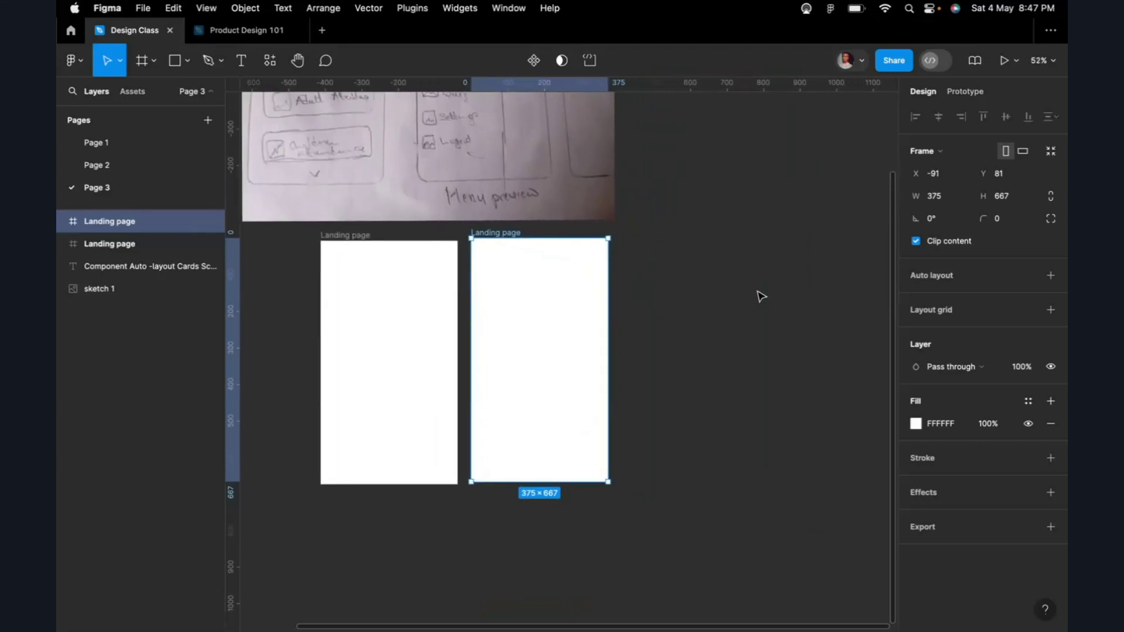
key("super+d")
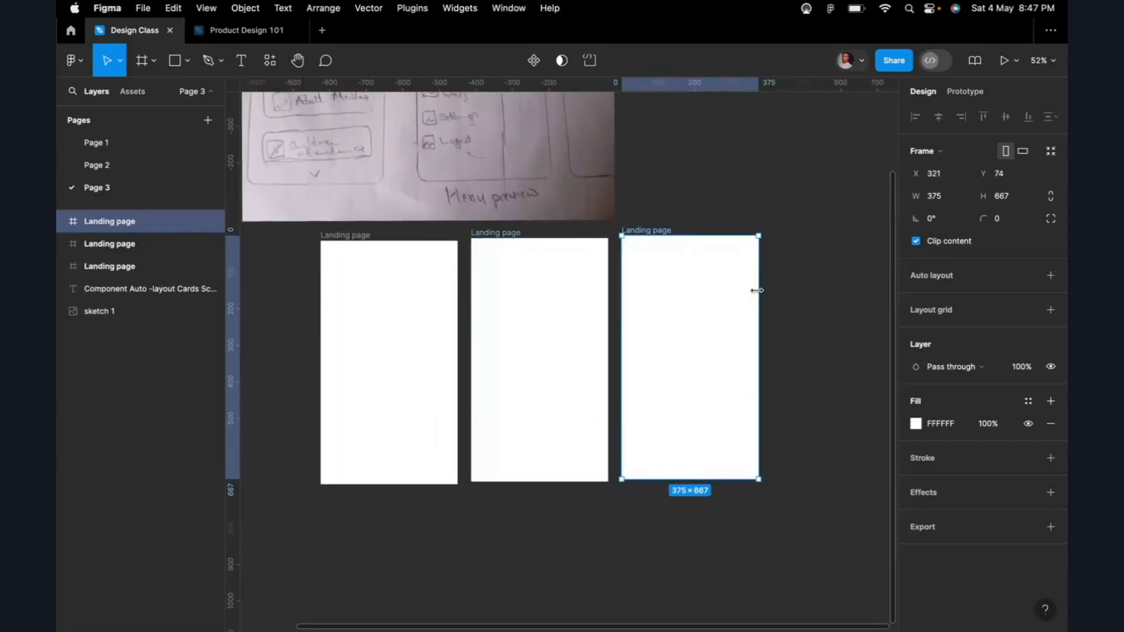
key("super+d")
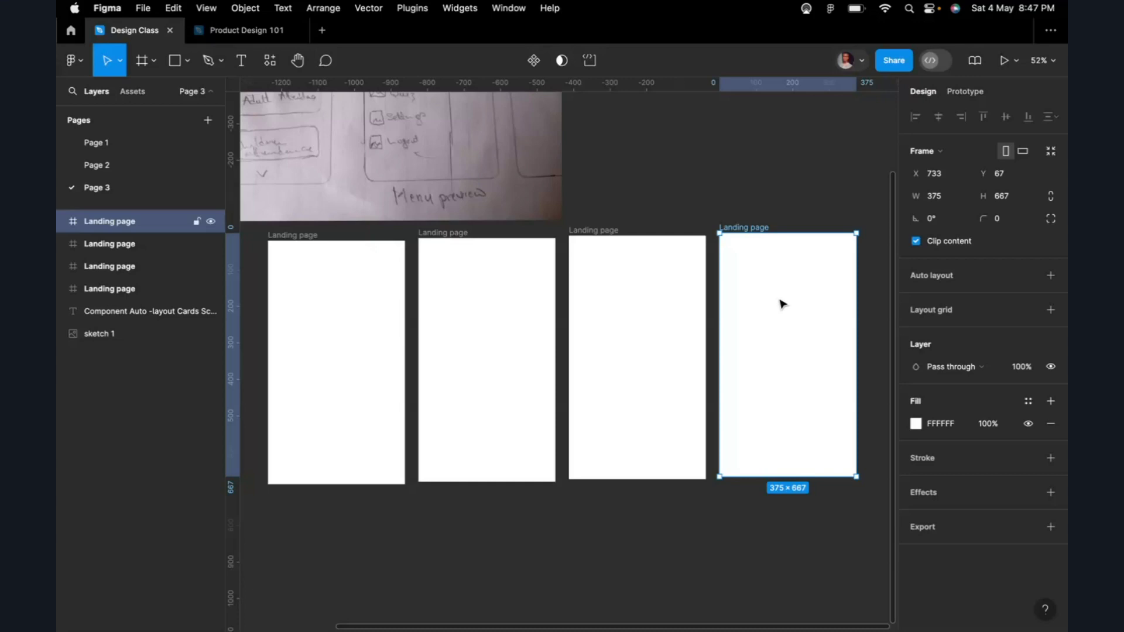
Step: Delete the three unevenly aligned copies of the Landing page frame, keeping the original
key("Delete")
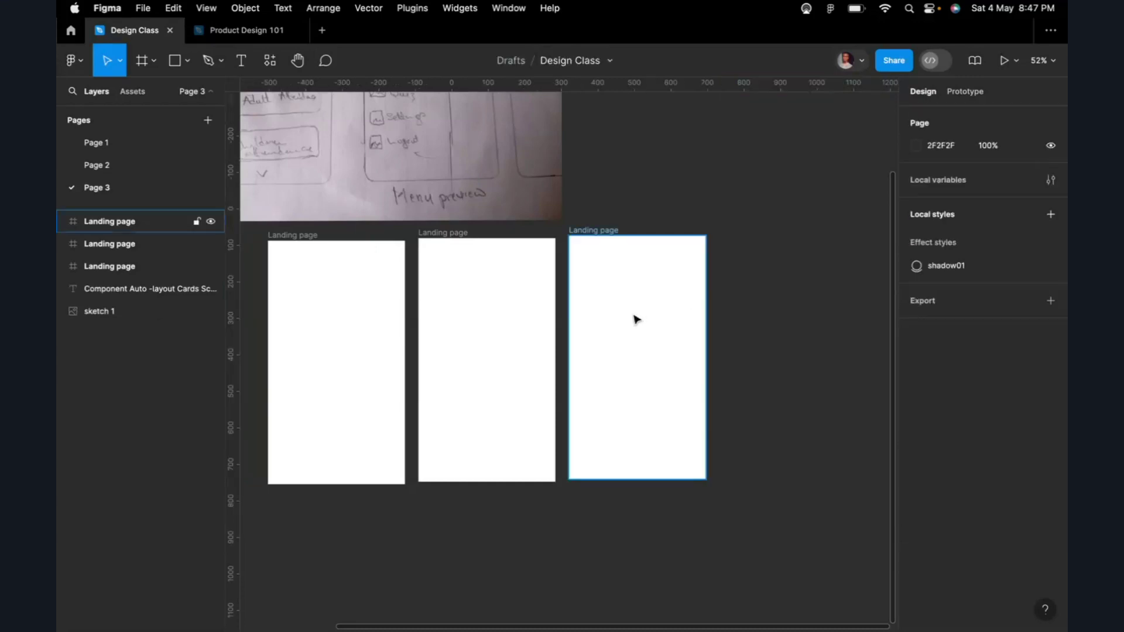
left_click(636, 319)
key("Delete")
left_click(521, 329)
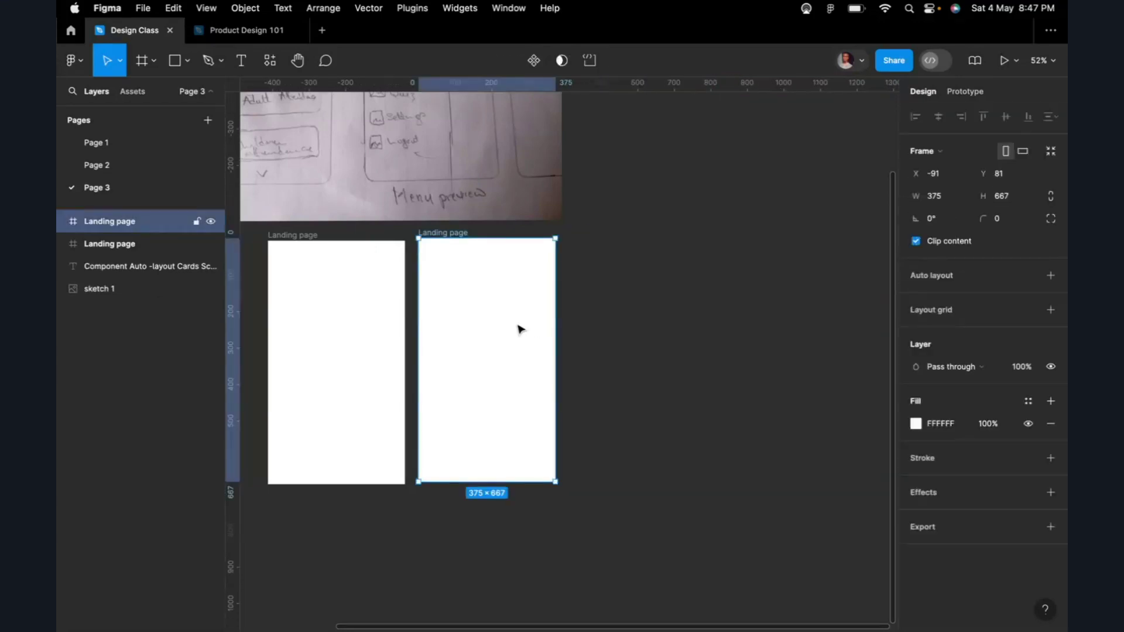
key("Delete")
Step: Copy the Landing page frame straight to its right, level with the original, and repeat the duplication twice at equal spacing
left_click(352, 344)
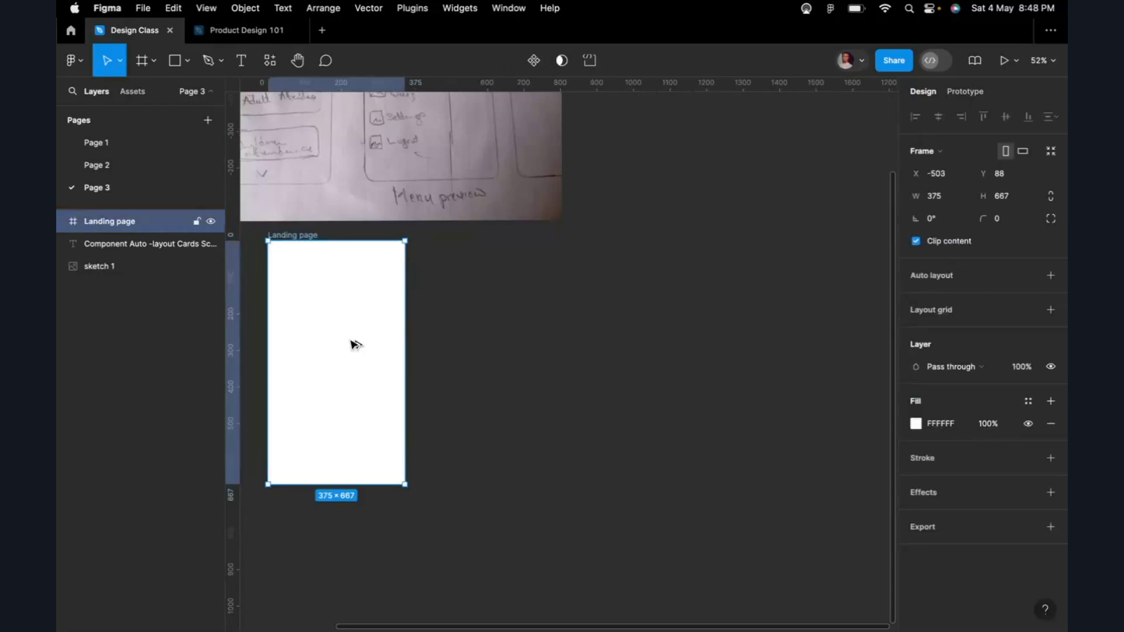
left_click_drag(355, 344, 518, 346)
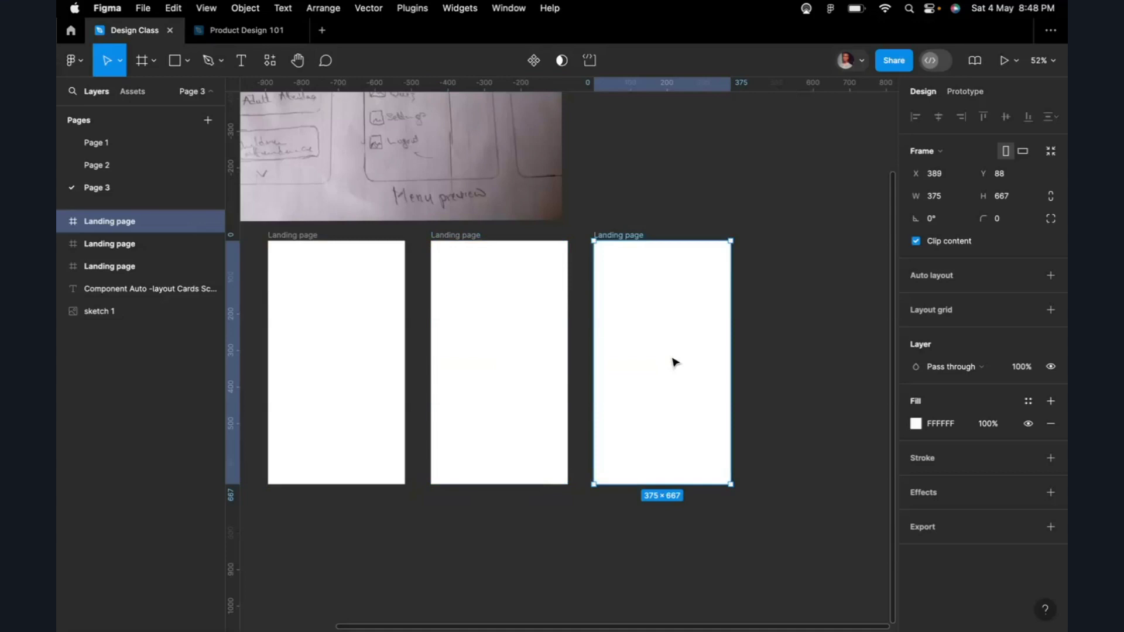
key("super+d")
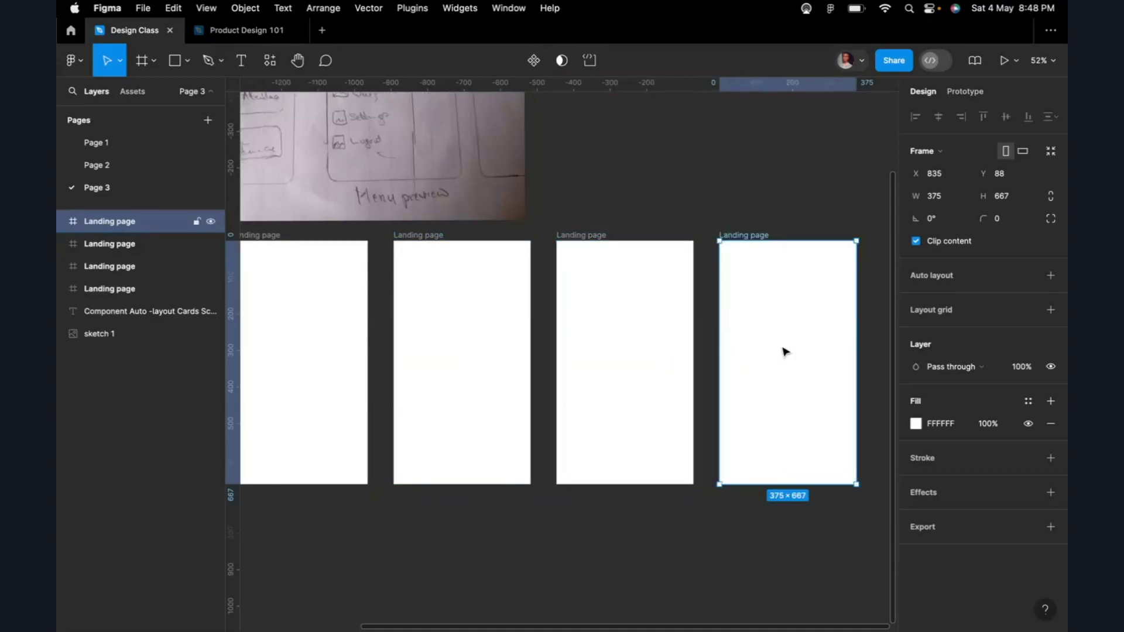
Step: Delete the three level, evenly spaced Landing page copies, keeping only the original frame
key("Delete")
left_click(658, 335)
key("Delete")
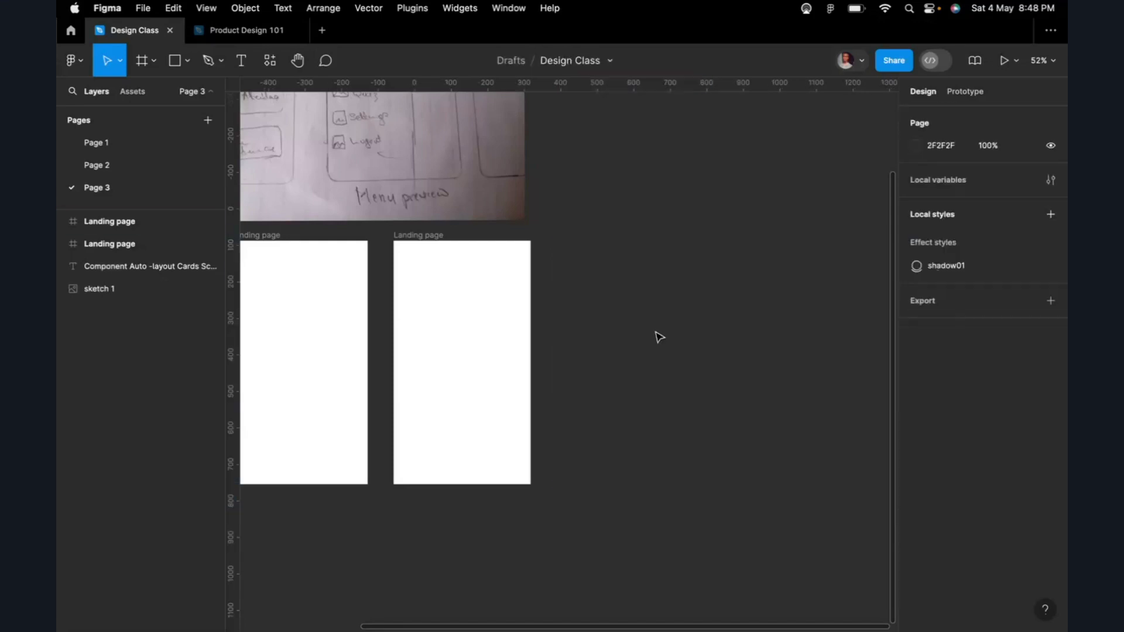
left_click(504, 359)
key("Delete")
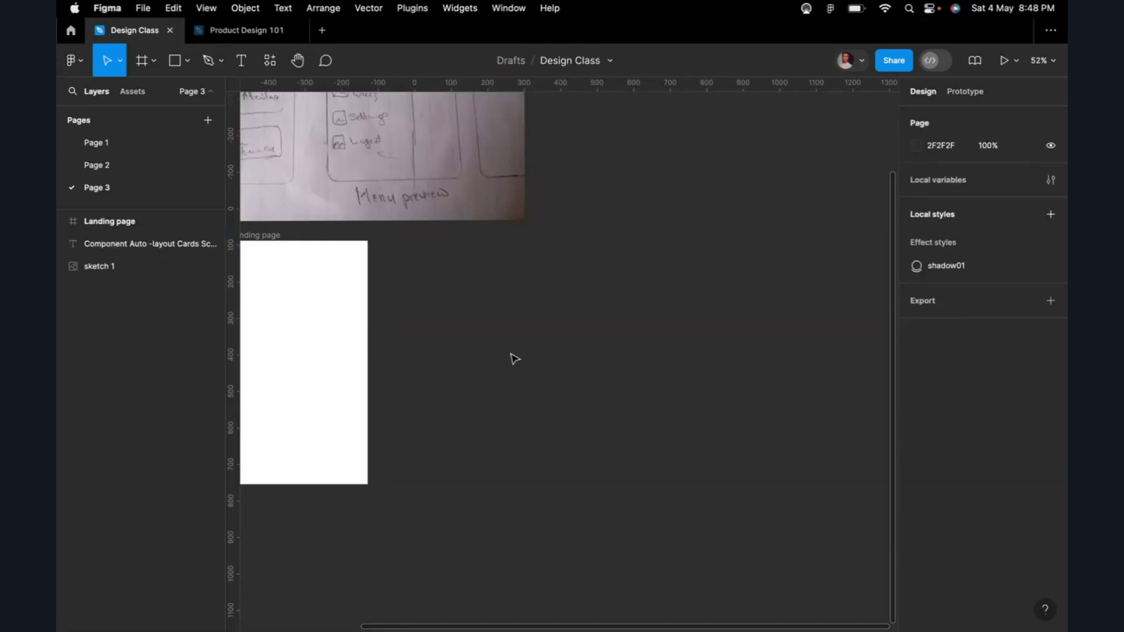
Step: Add the text "Layout Grid" in the upper part of the Landing page frame at about X 144, Y 177
scroll(515, 359, "left", 5)
scroll(523, 358, "up", 5)
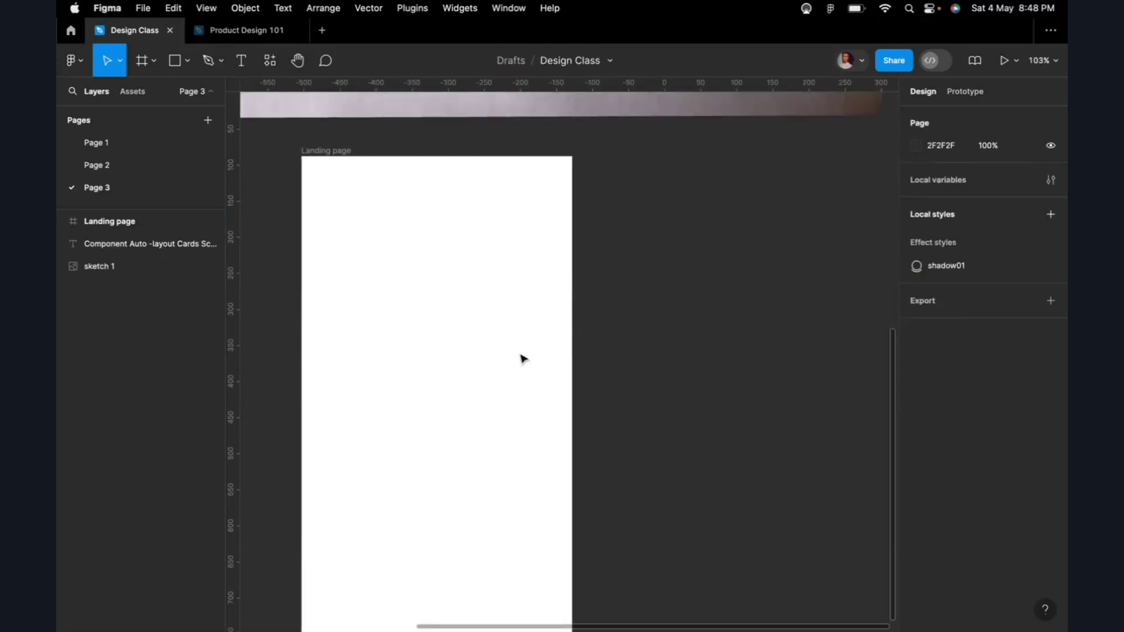
scroll(523, 358, "down", 2)
scroll(523, 358, "up", 1)
scroll(523, 358, "down", 2)
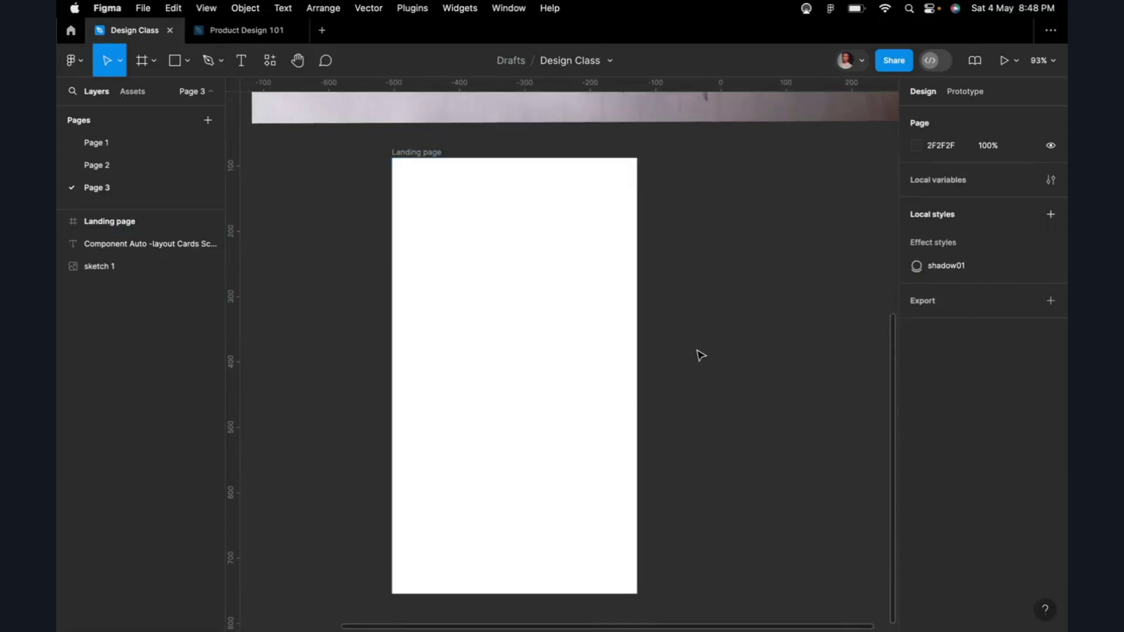
left_click(543, 307)
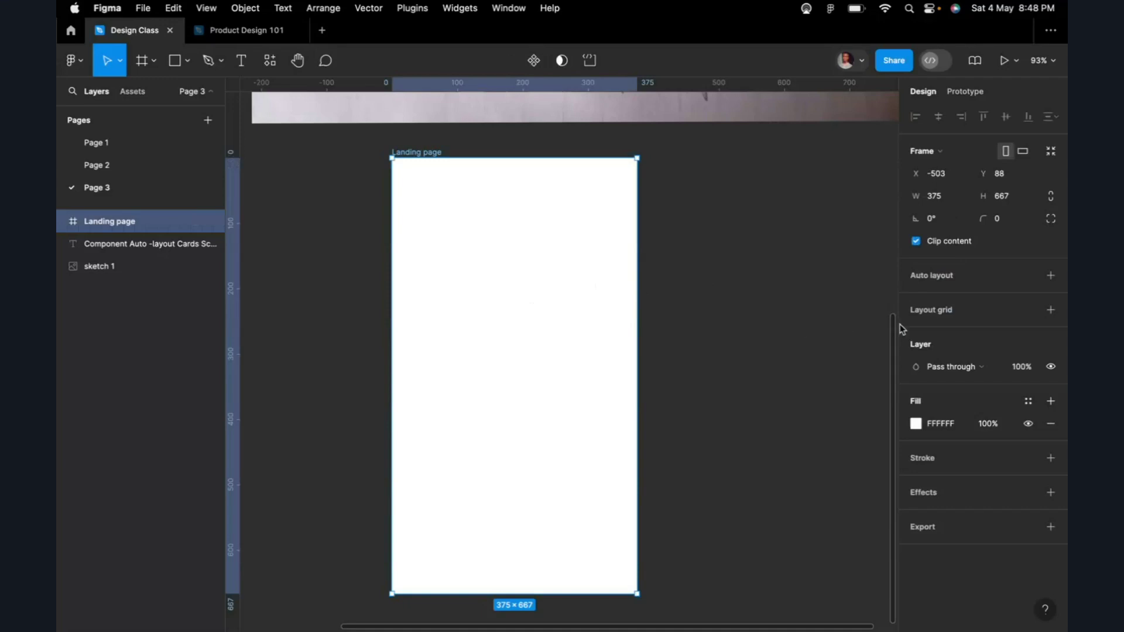
left_click(242, 62)
left_click(486, 274)
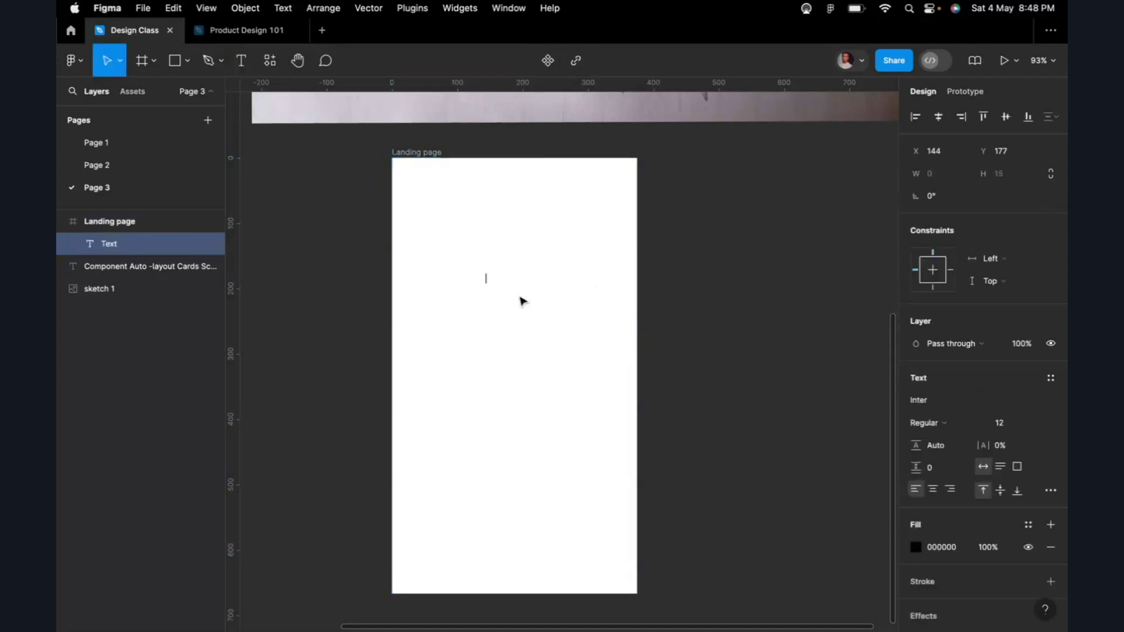
scroll(500, 288, "up", 5)
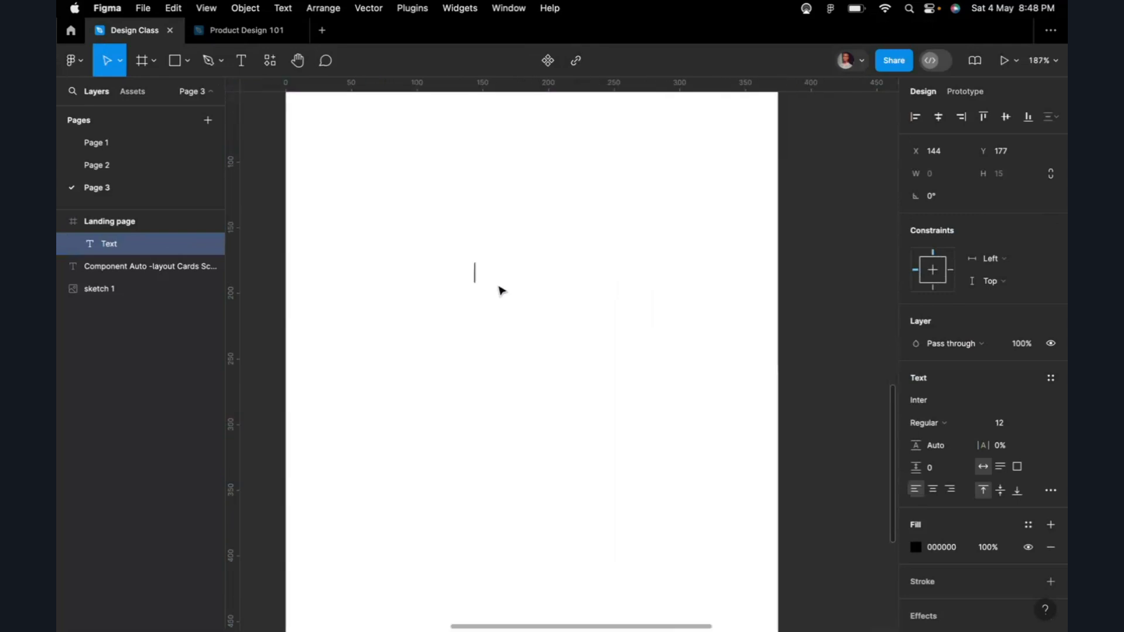
type("Lay")
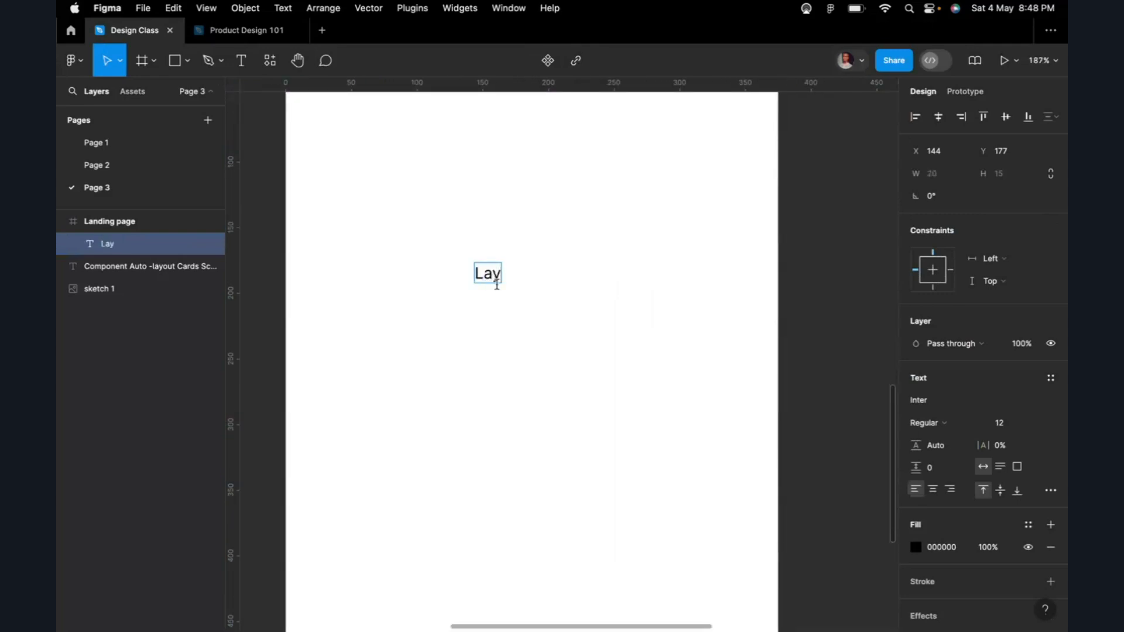
type("out Grid")
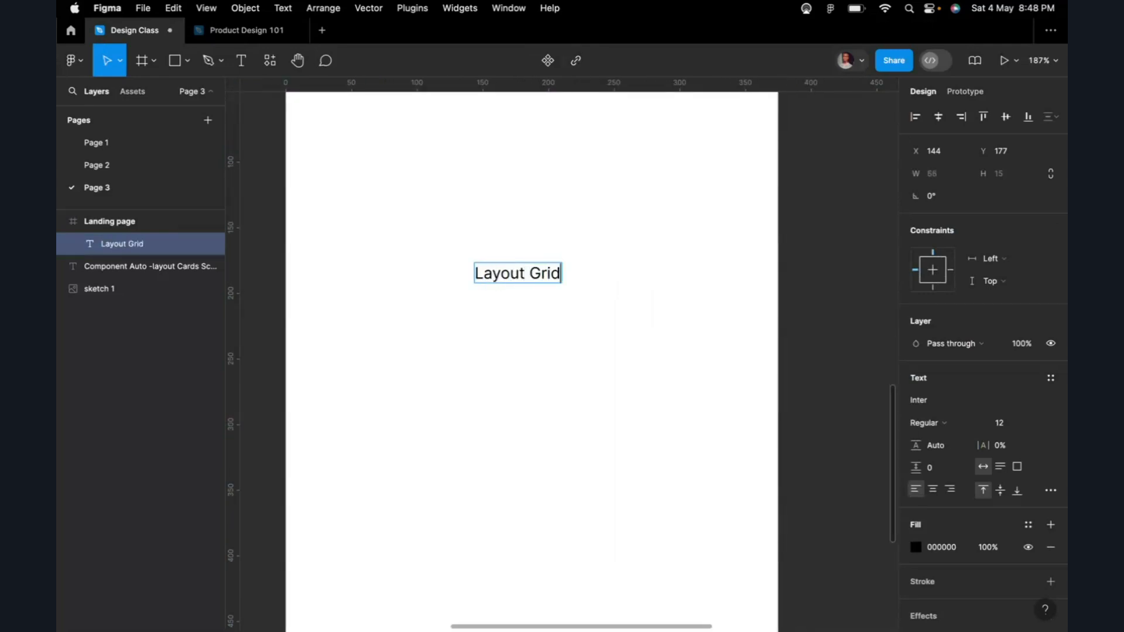
key("Escape")
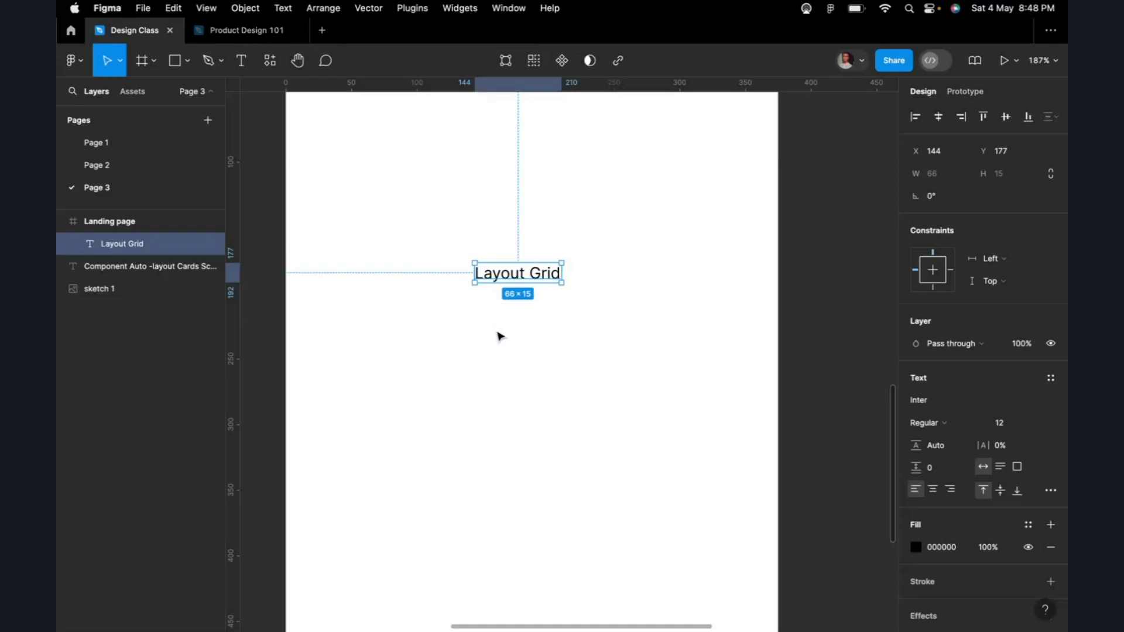
Step: Add a layout grid to the Landing page frame and change it to a Columns grid with a count of 12
scroll(499, 335, "down", 5)
scroll(500, 336, "up", 2)
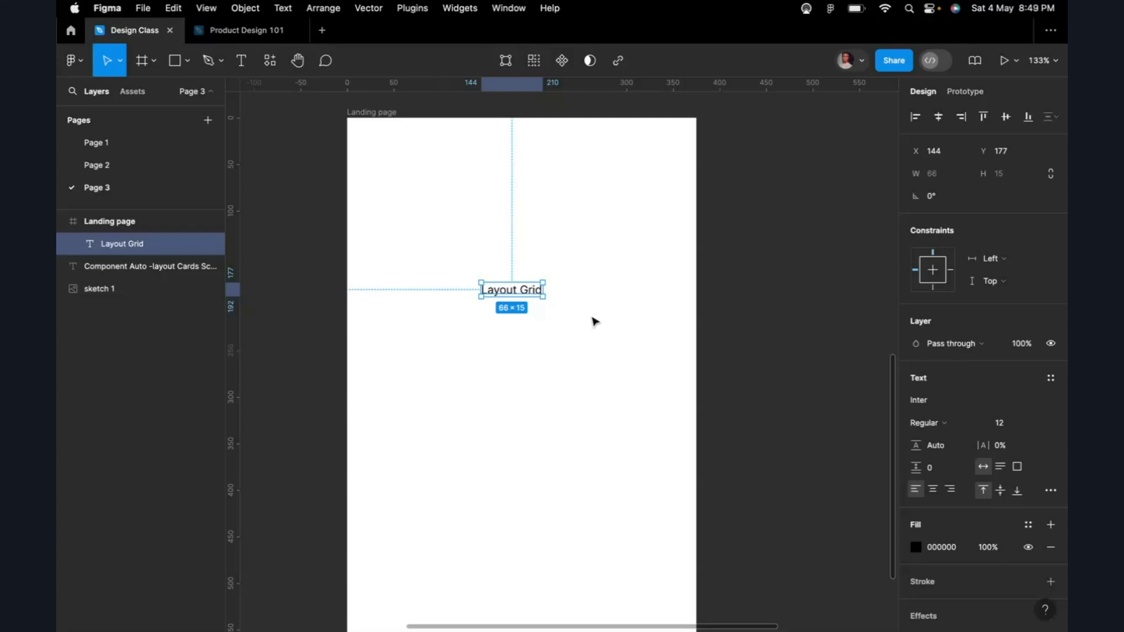
left_click(371, 114)
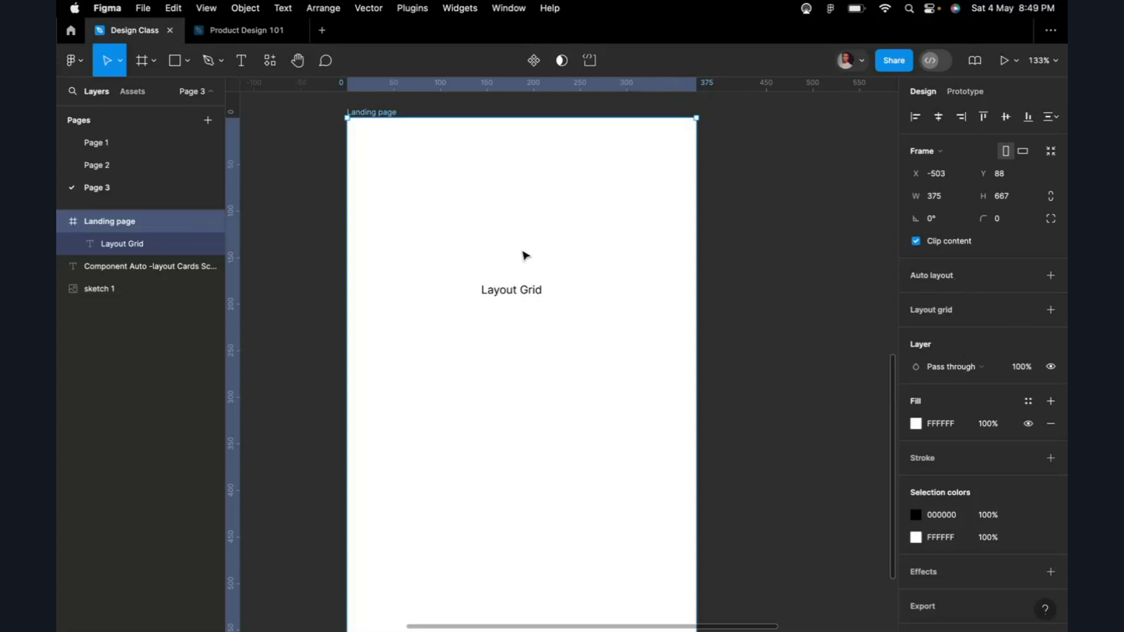
left_click(934, 315)
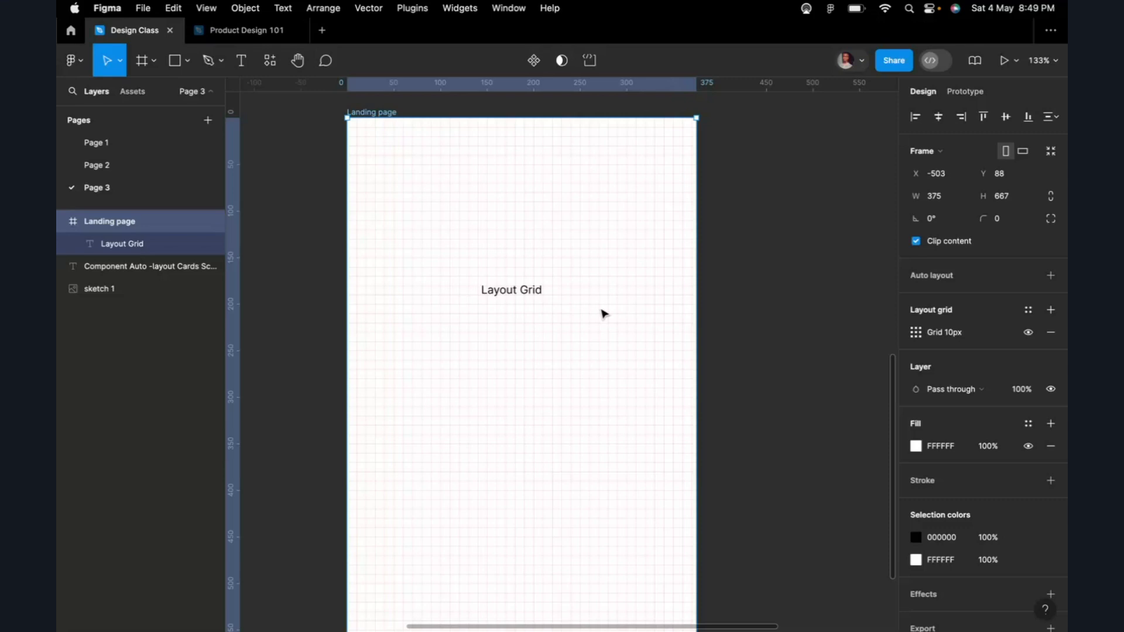
left_click(917, 333)
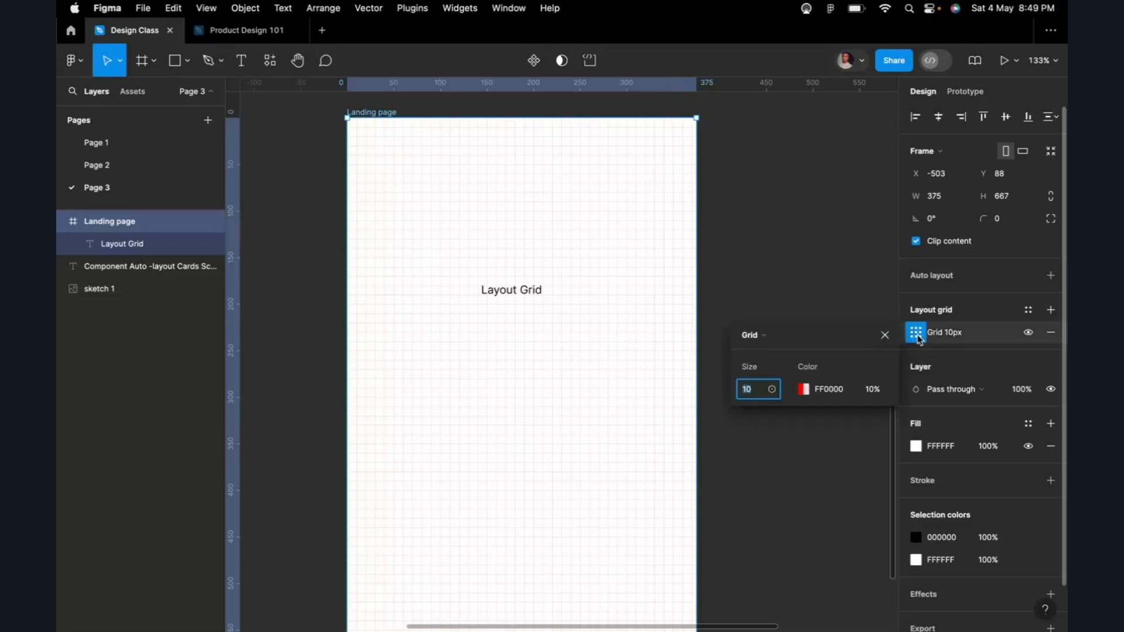
left_click(786, 336)
left_click(786, 351)
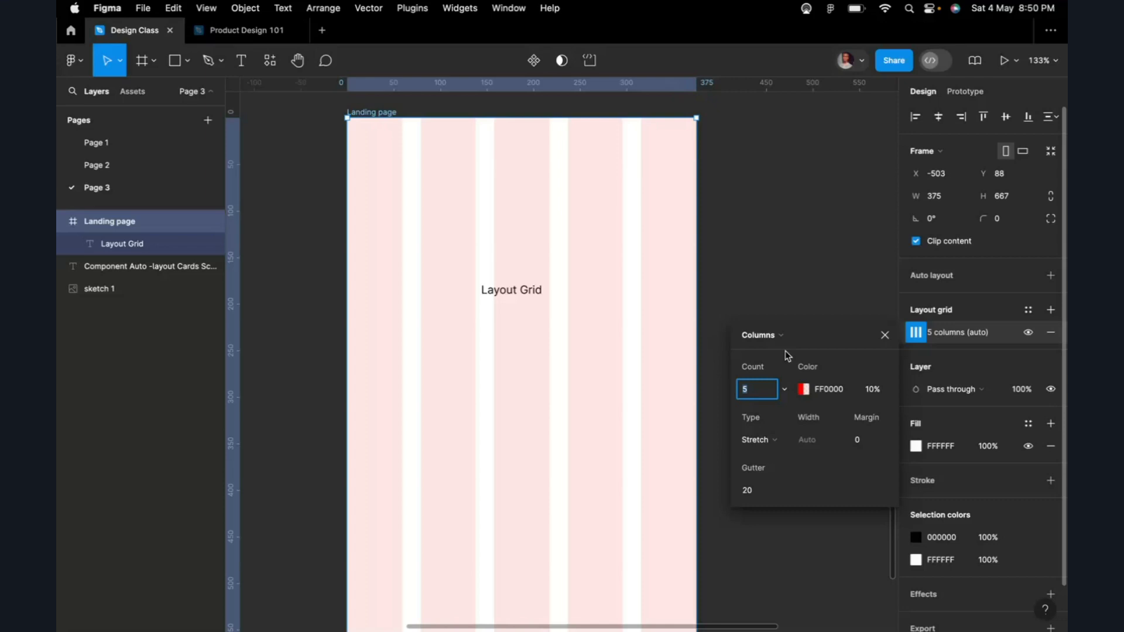
type("12")
key("Return")
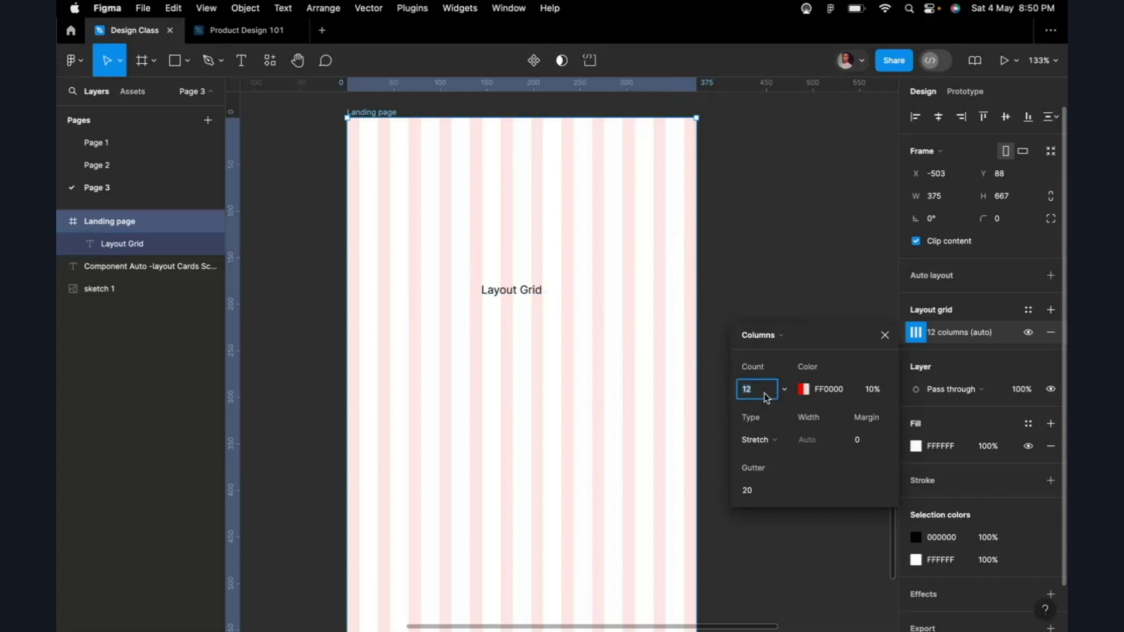
Step: Set the Landing page's column grid to 8 columns with a margin of 24 and a gutter of 10
type("8")
key("Return")
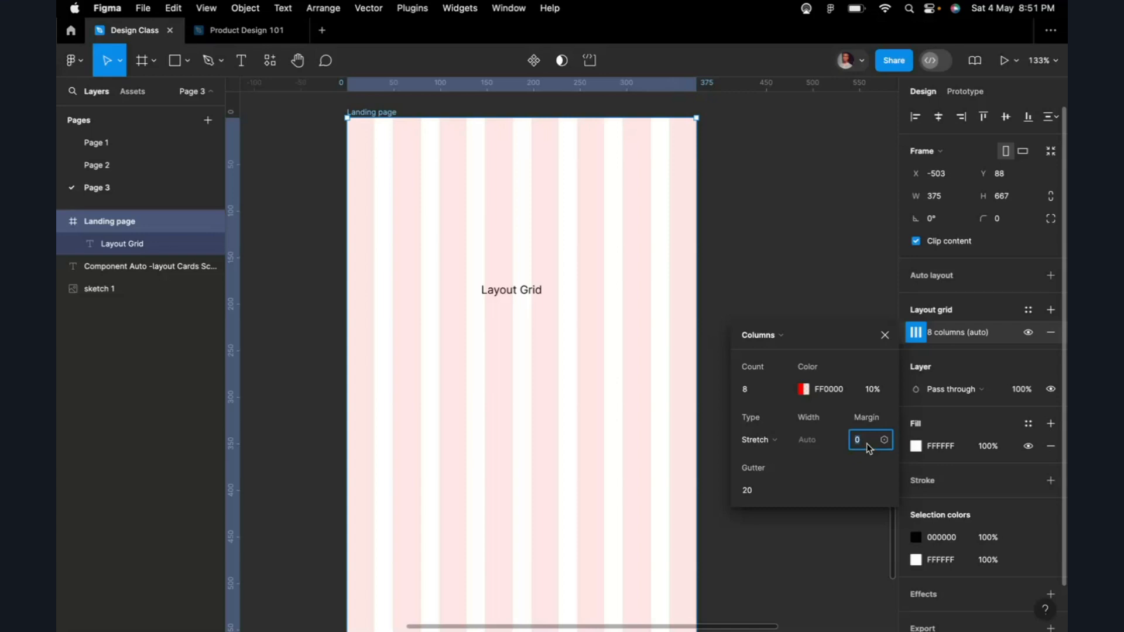
type("24")
key("Return")
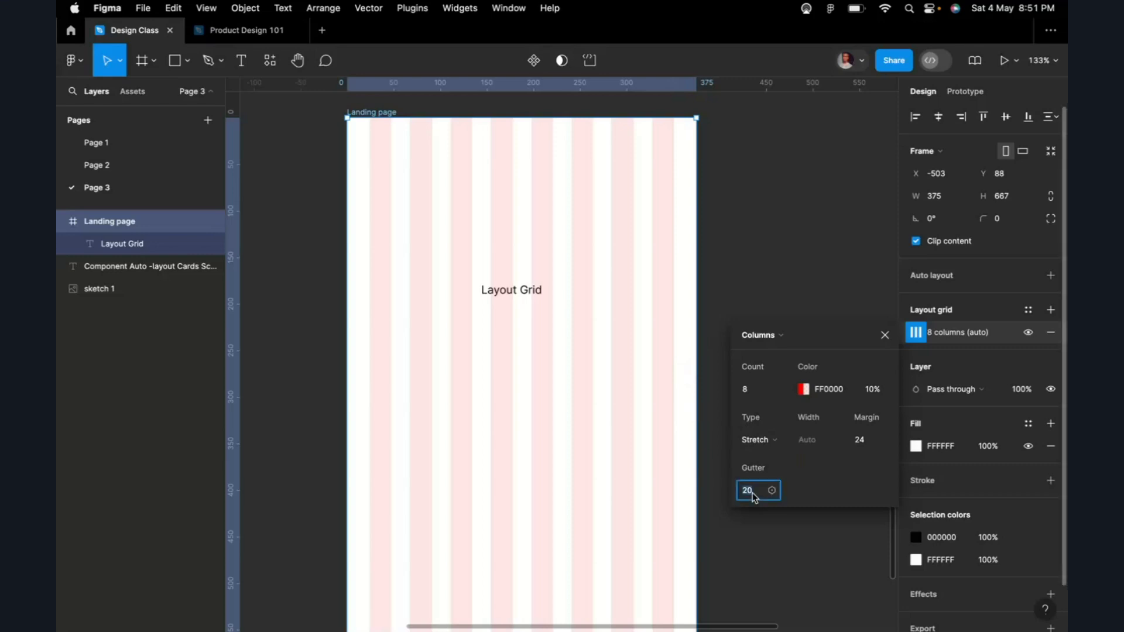
type("10")
key("Return")
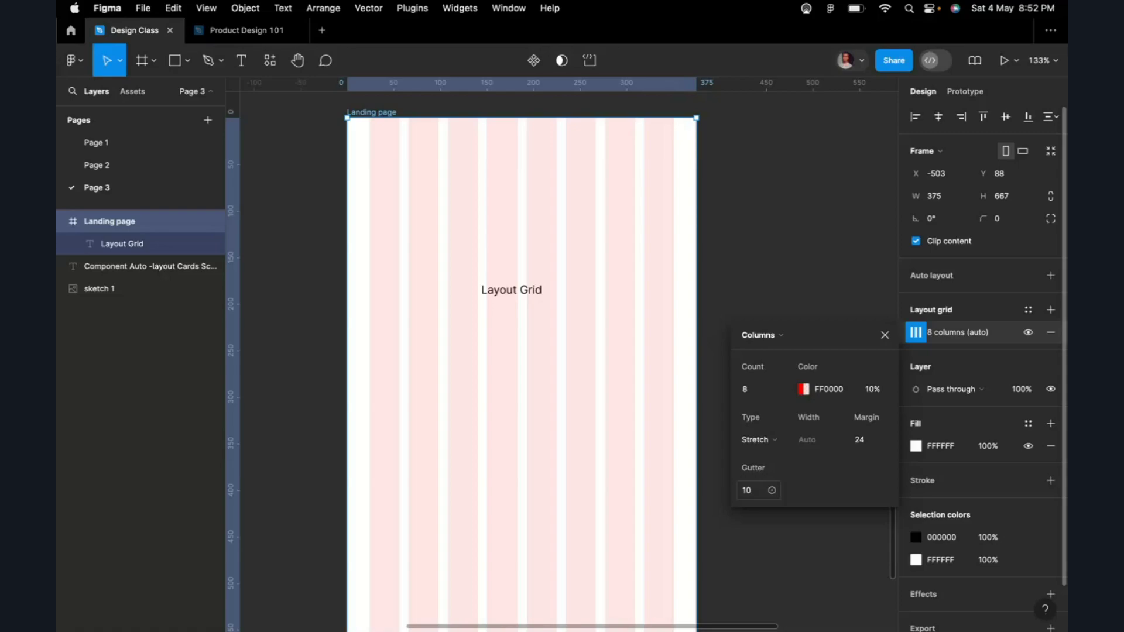
key("ctrl+Right")
key("ctrl+Left")
left_click(885, 337)
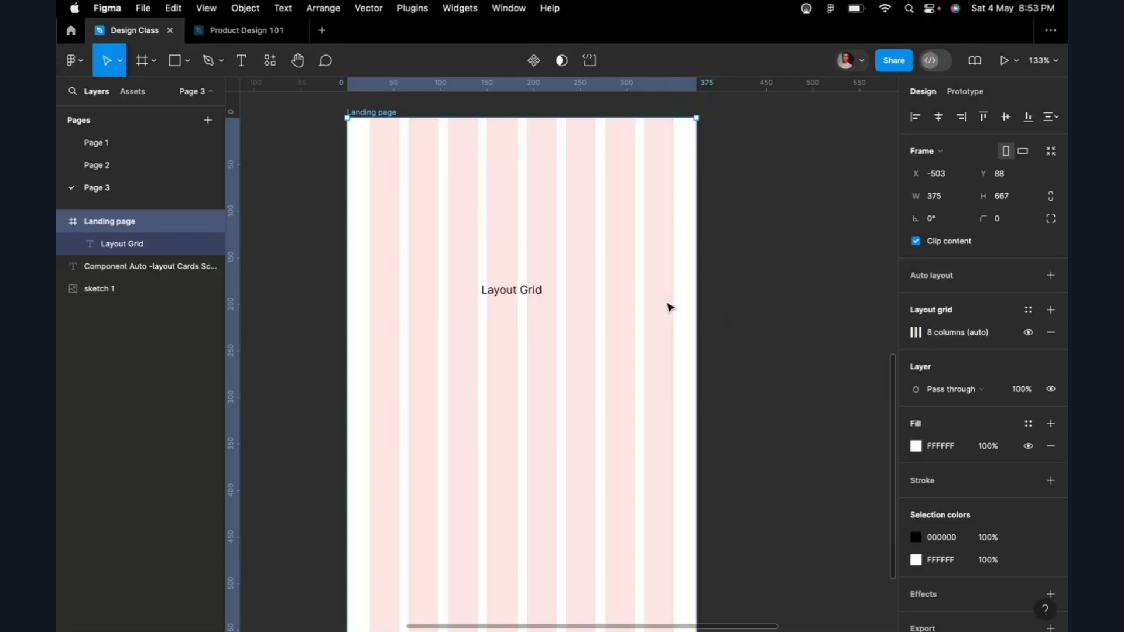
left_click(766, 304)
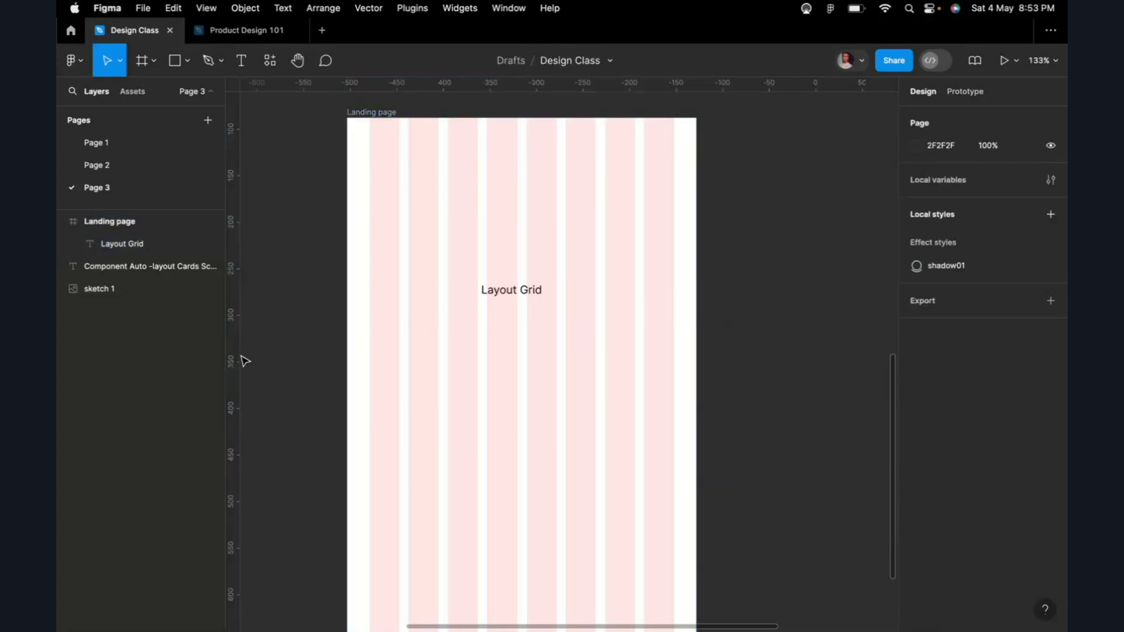
Step: Hide the Landing page frame's column grid and show it again
left_click(374, 112)
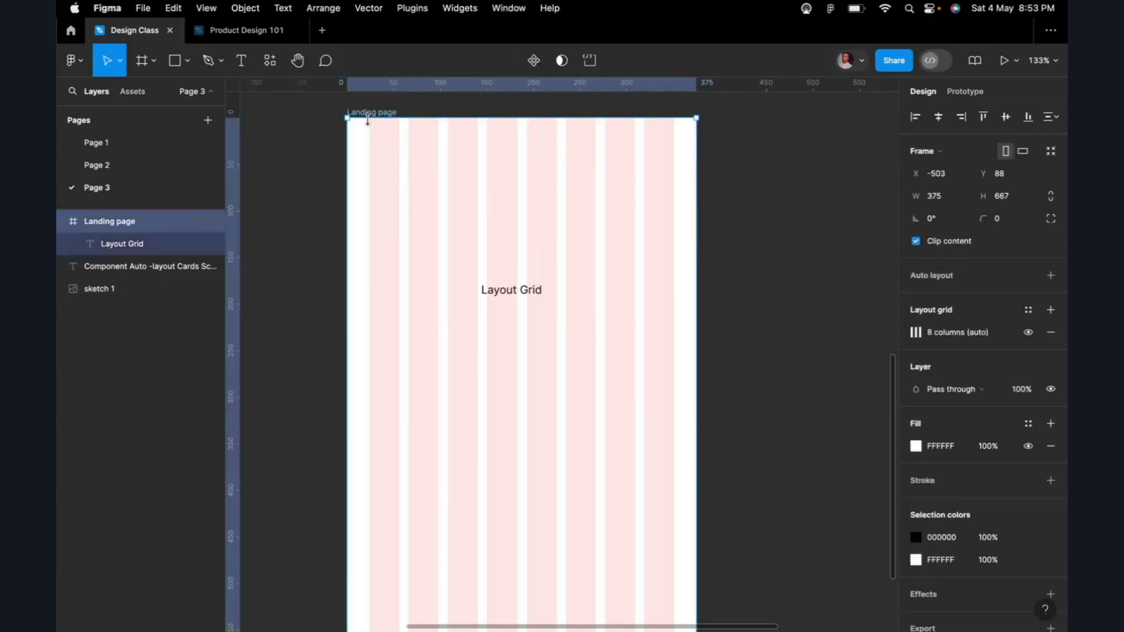
left_click(1029, 334)
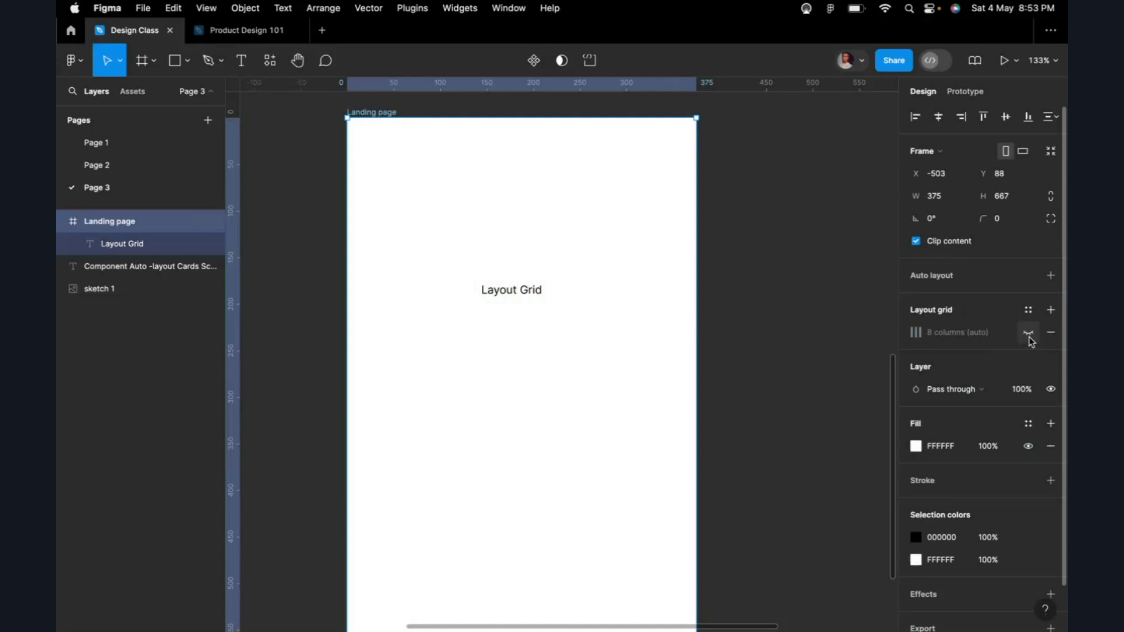
left_click(1029, 333)
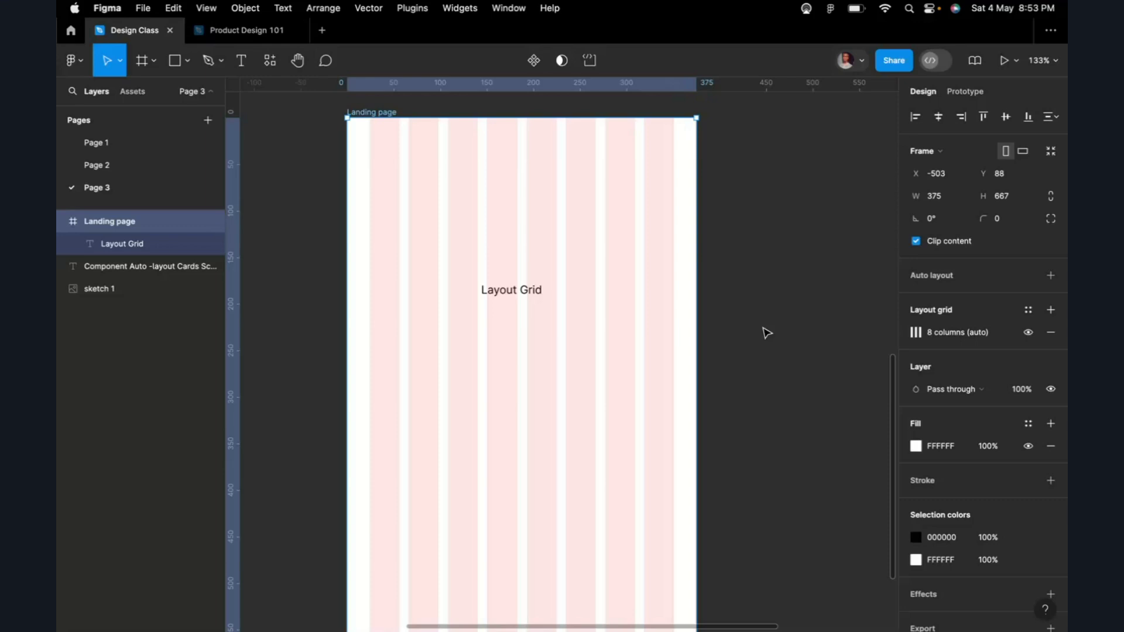
Step: Place vertical ruler guides on the outer edges of the first and last grid columns, and hide the column grid
left_click(280, 326)
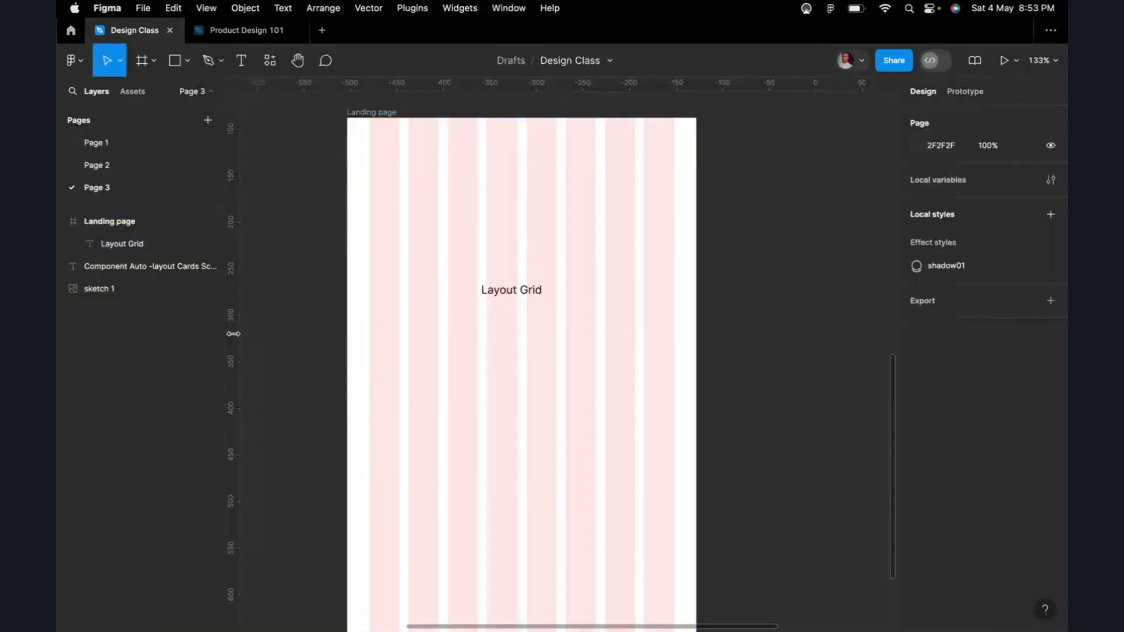
left_click_drag(233, 334, 673, 311)
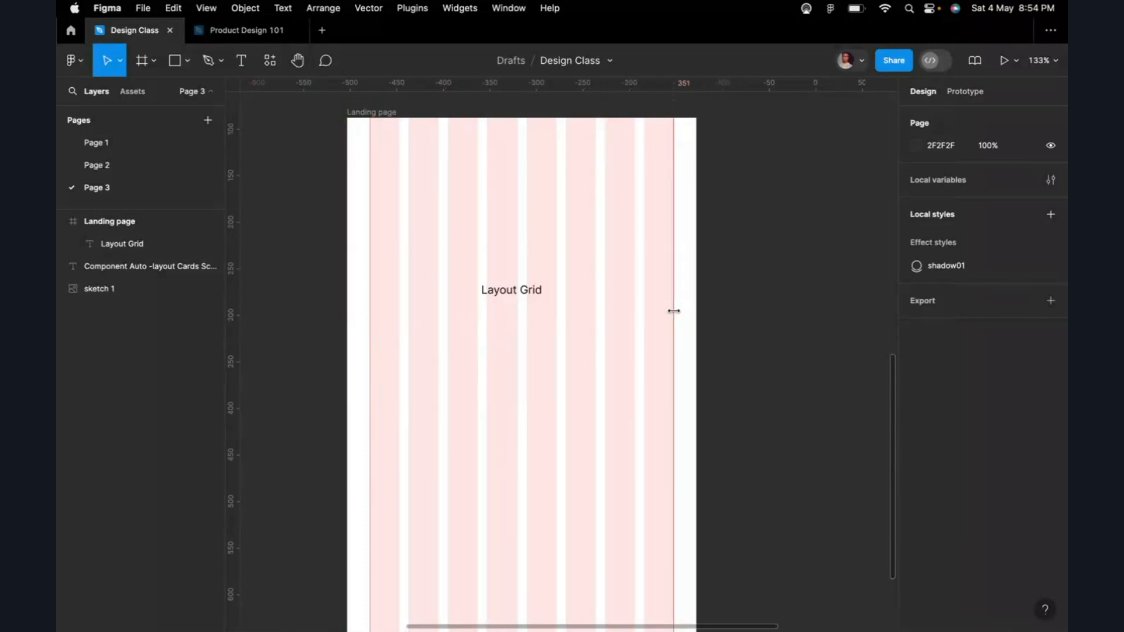
left_click(389, 115)
left_click(388, 115)
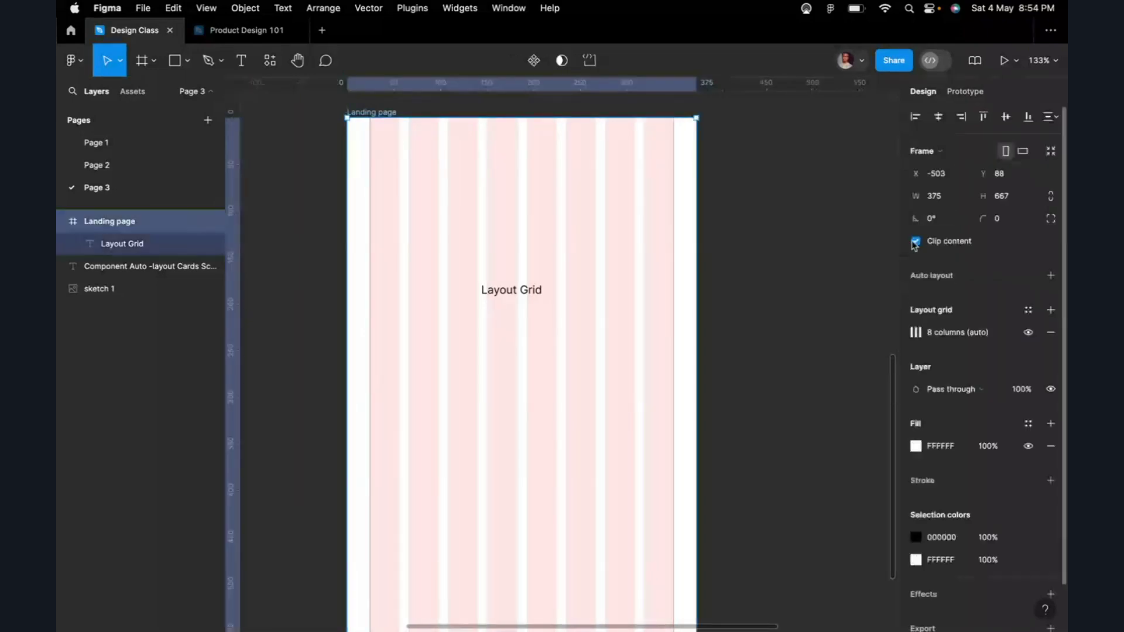
left_click(1029, 333)
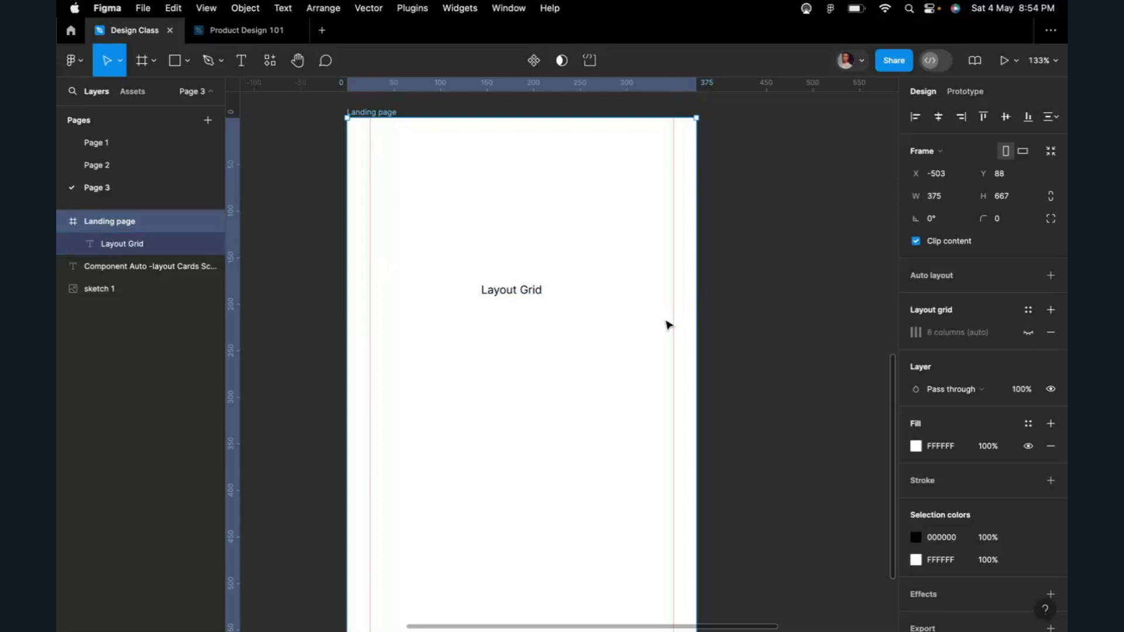
Step: Move the Layout Grid text flush against the frame's right margin guide, at X 285, Y 148
scroll(507, 296, "right", 2)
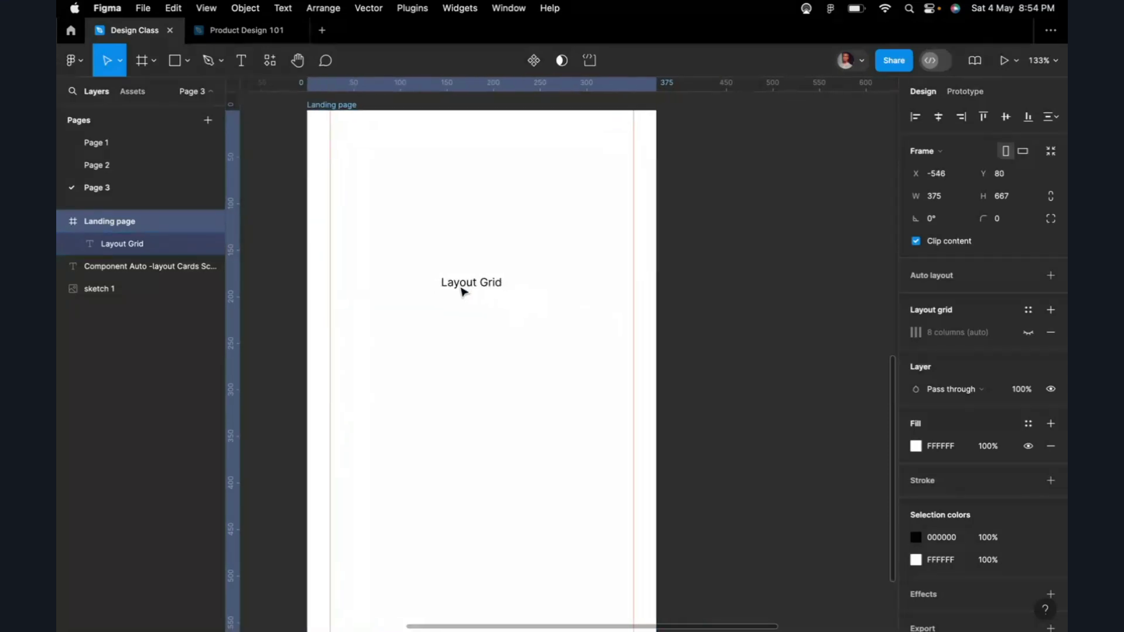
left_click(468, 283)
left_click_drag(468, 283, 597, 253)
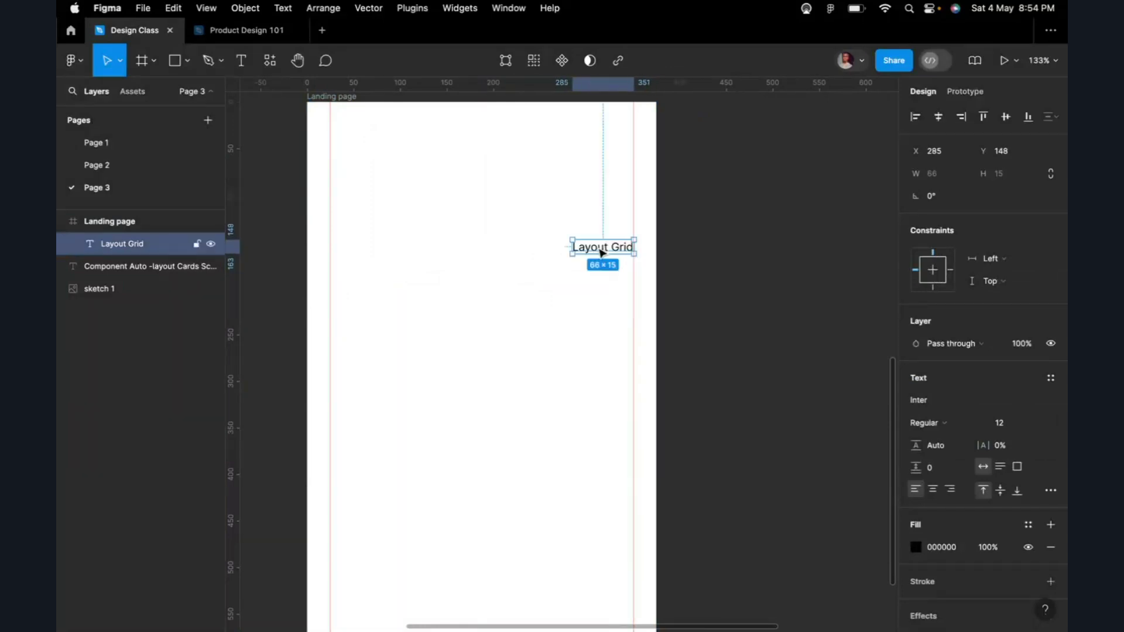
Step: Nudge the Layout Grid text 4 px left, away from the right margin guide, to X 281
scroll(537, 278, "down", 5)
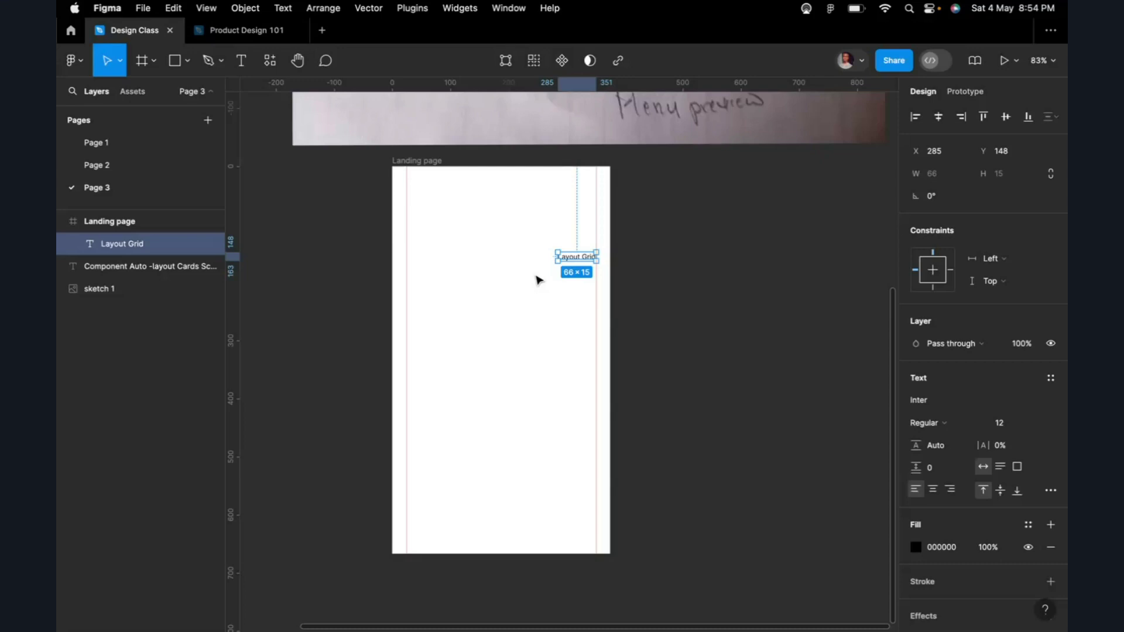
scroll(538, 280, "up", 5)
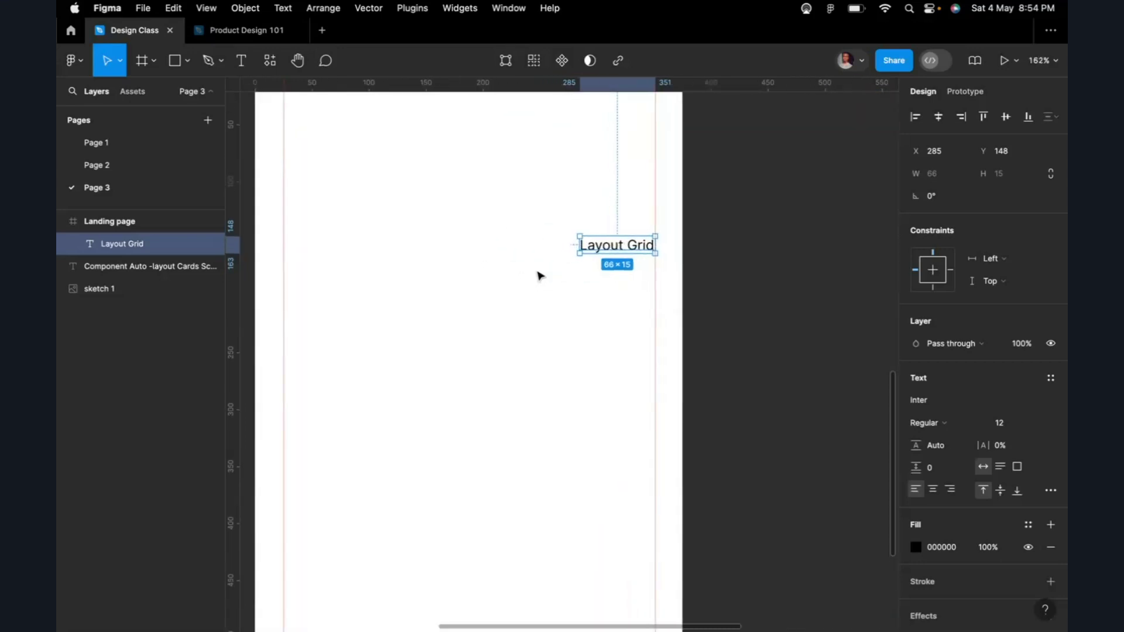
scroll(539, 275, "down", 2)
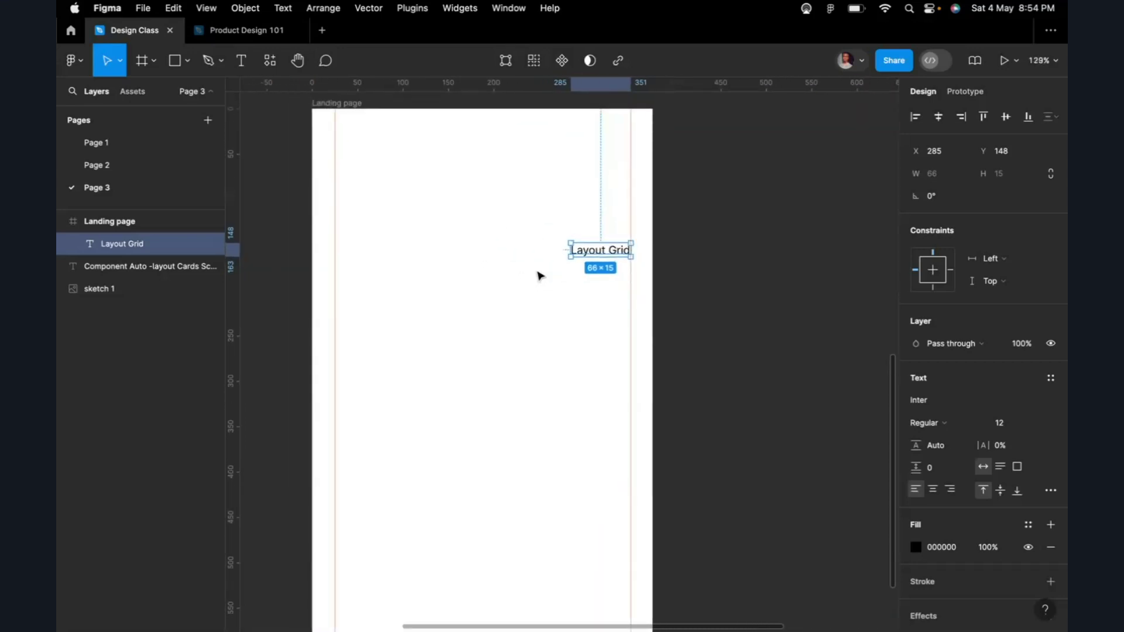
scroll(539, 275, "up", 1)
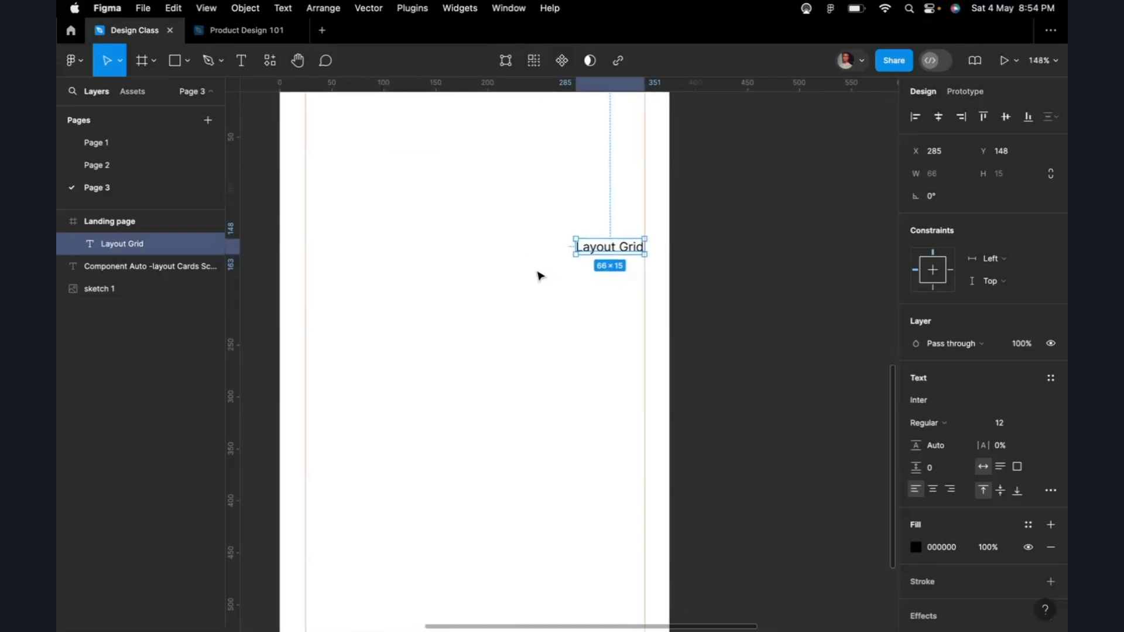
scroll(540, 275, "left", 3)
key("Left")
key("Left")
key("Left")
key("Left")
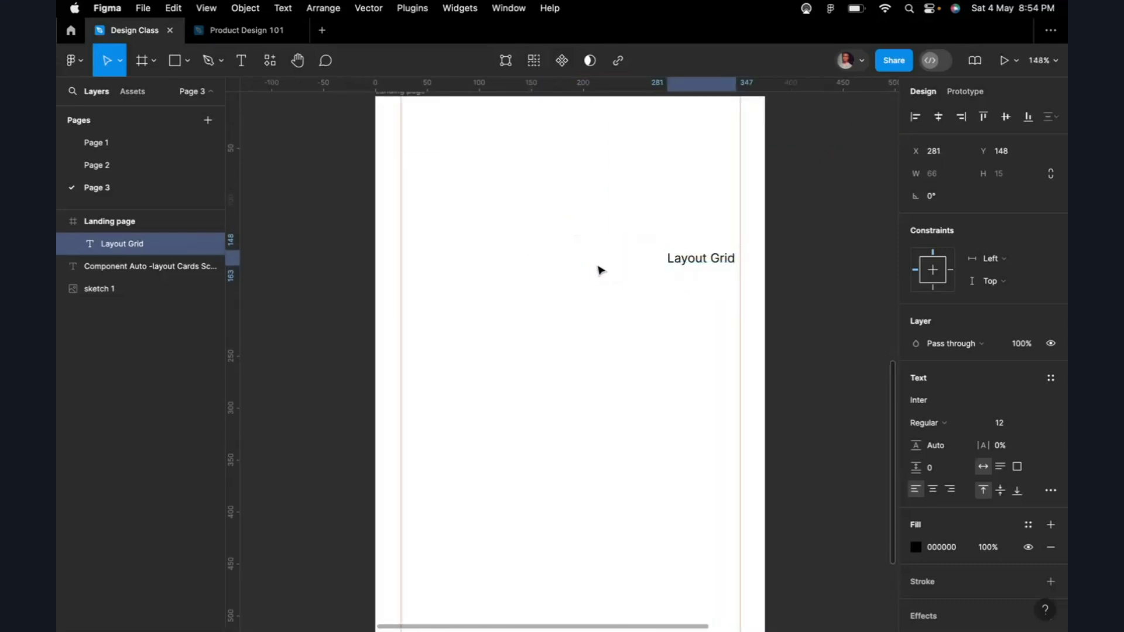
Step: Move the Layout Grid text back between the guides to about X 163, Y 152, and select the Landing page frame
left_click_drag(697, 265, 573, 269)
scroll(562, 265, "up", 1)
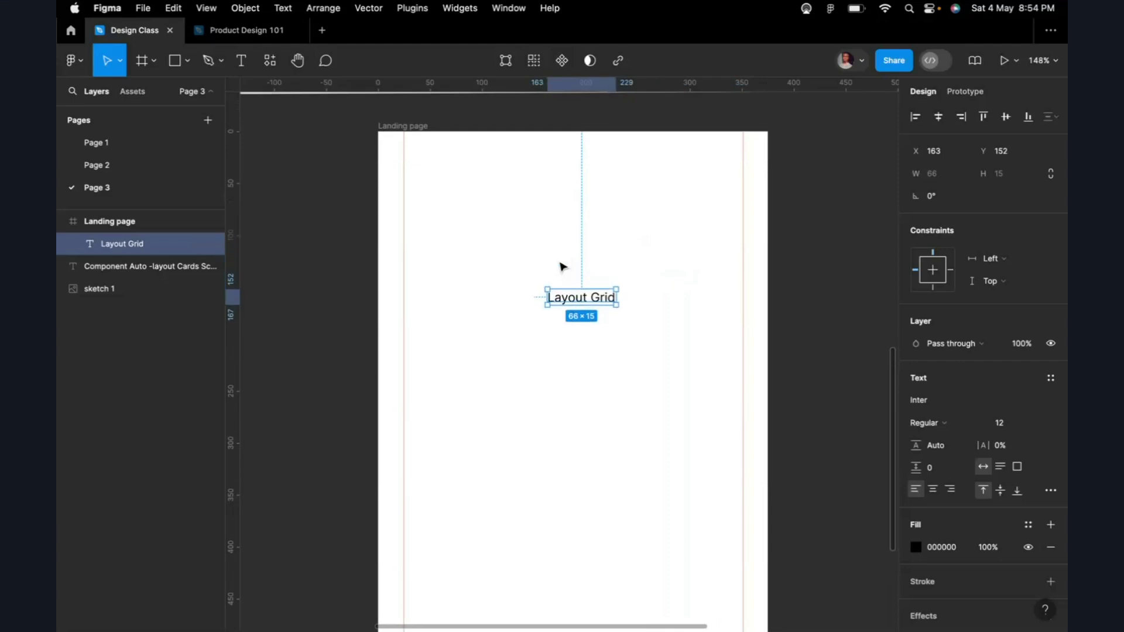
left_click(424, 128)
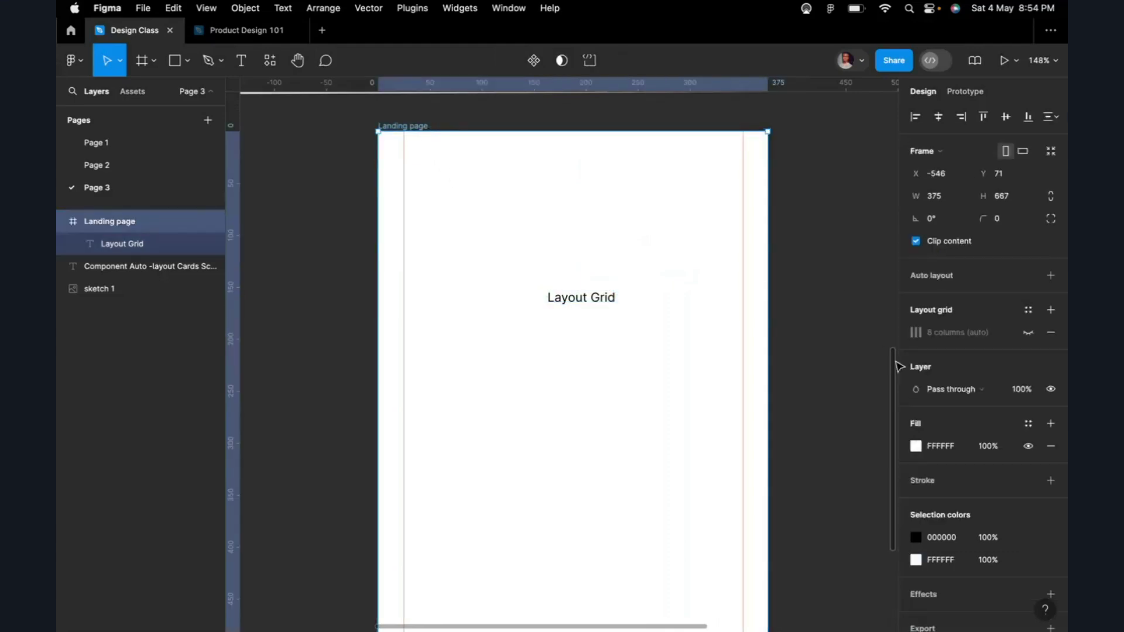
Step: Show the Landing page's column grid and preview the Rectangle, Line and Polygon shape tools in turn
left_click(1029, 333)
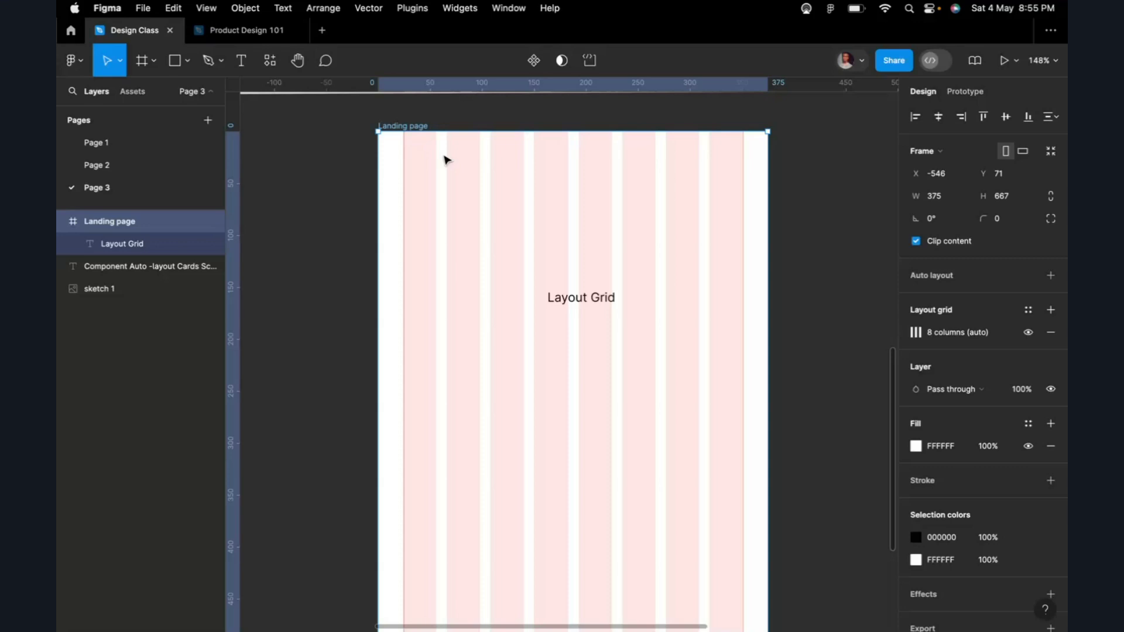
left_click(187, 62)
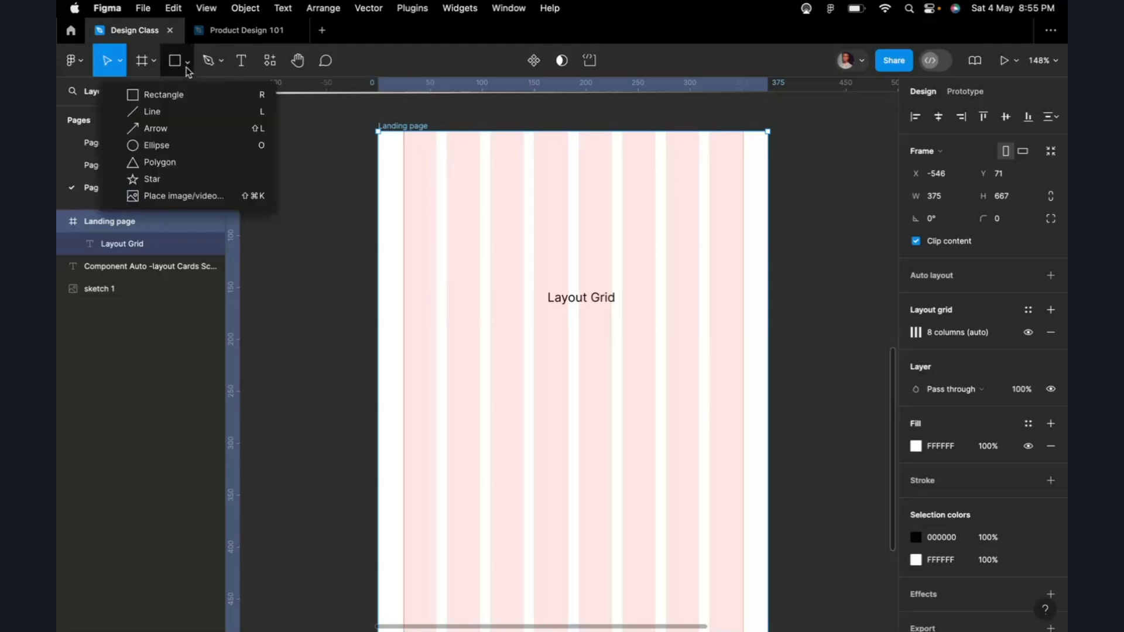
left_click(170, 100)
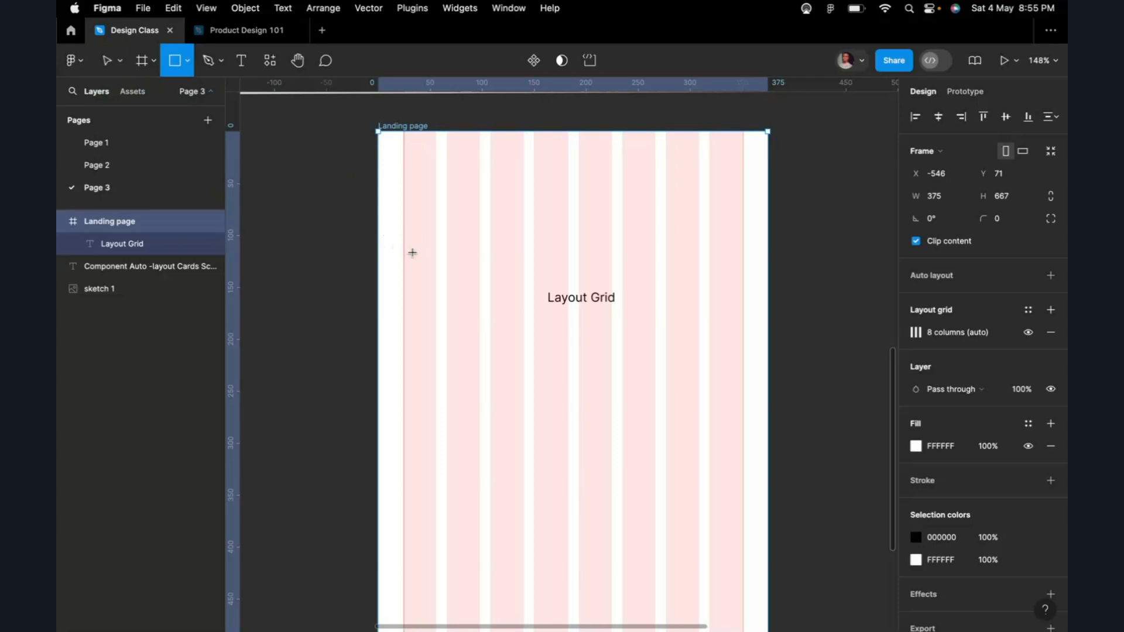
left_click(156, 66)
left_click(188, 62)
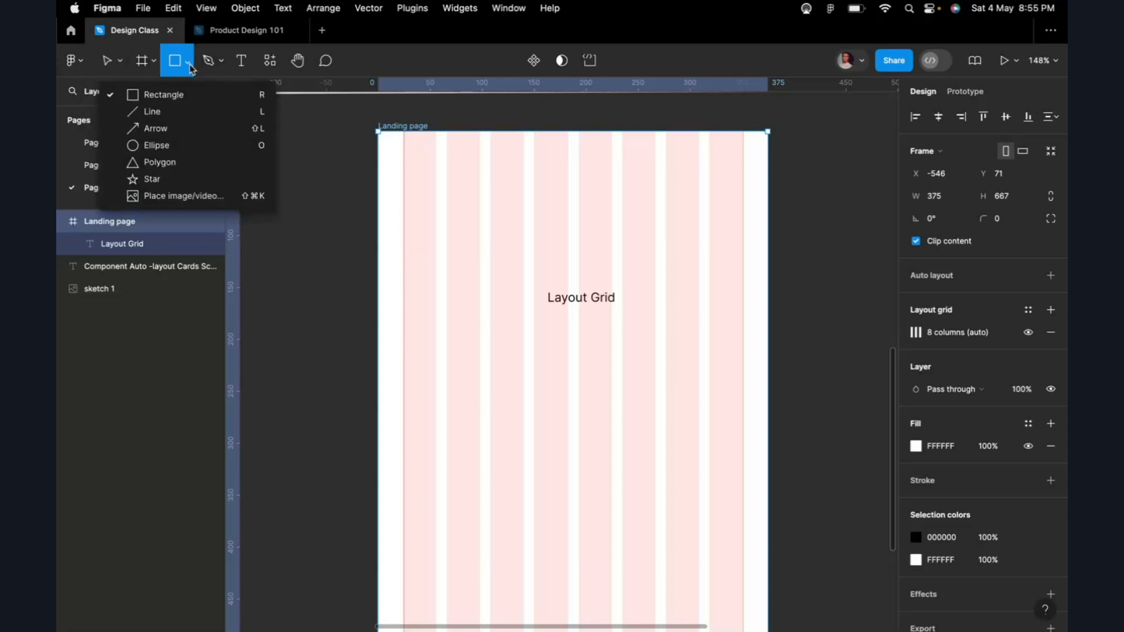
left_click(169, 109)
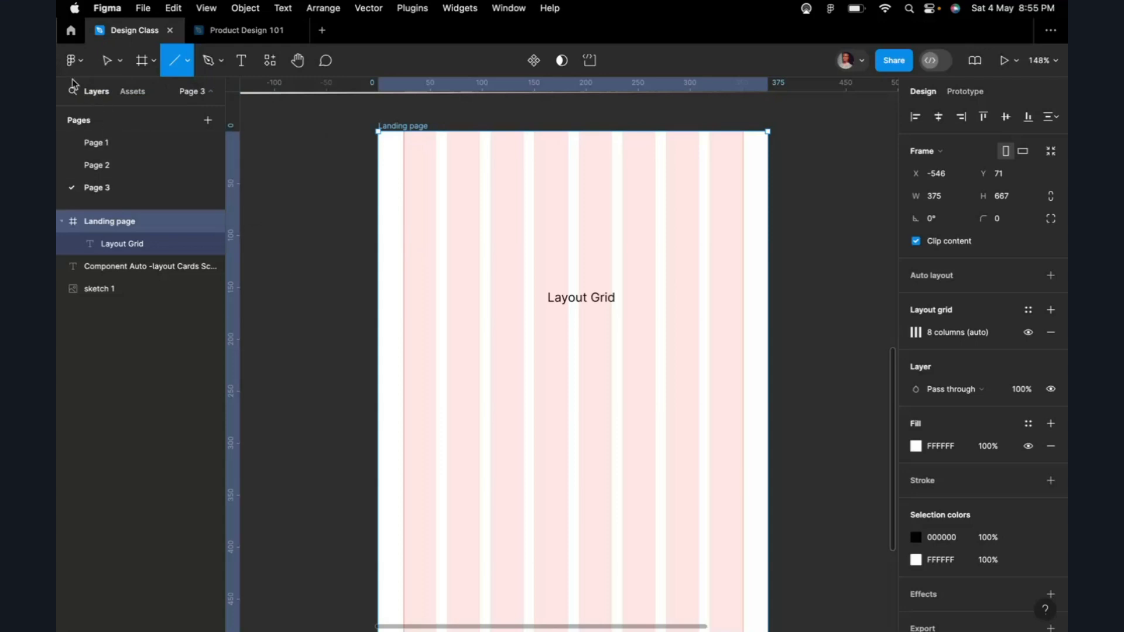
left_click(188, 63)
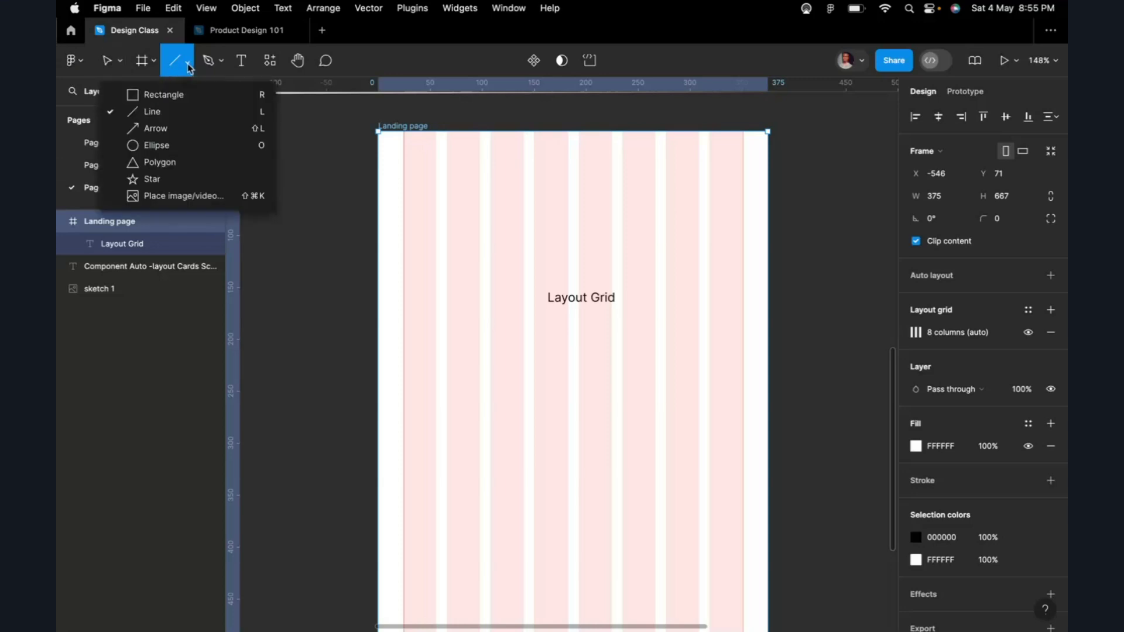
left_click(184, 163)
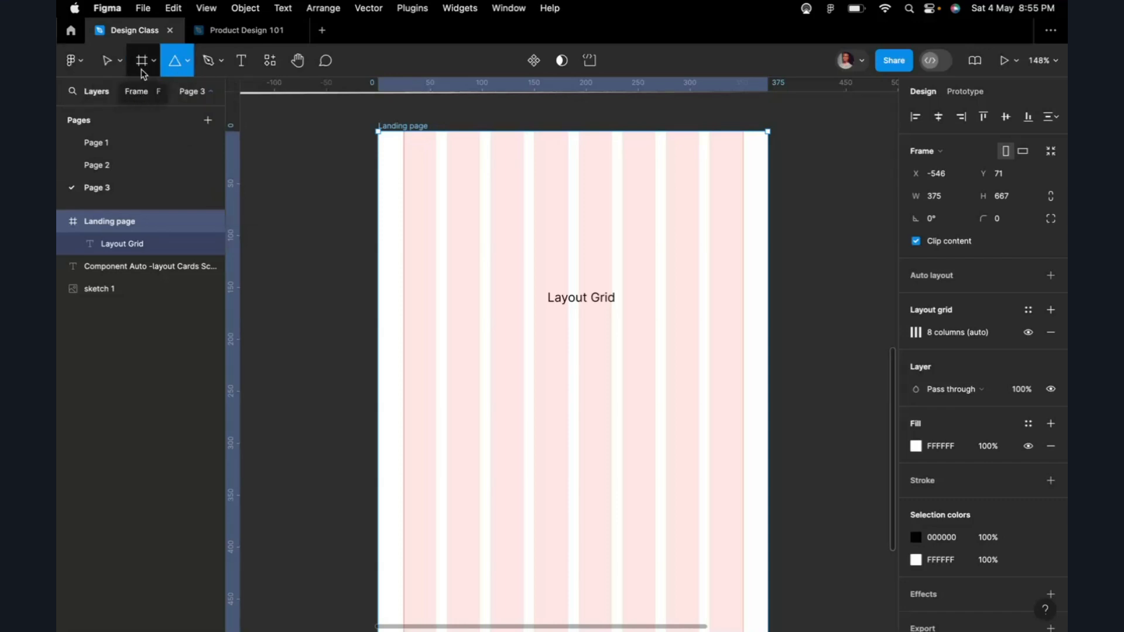
Step: Draw a rectangle about 35 × 31 at about X 48, Y 48 in the Landing page frame
left_click(188, 64)
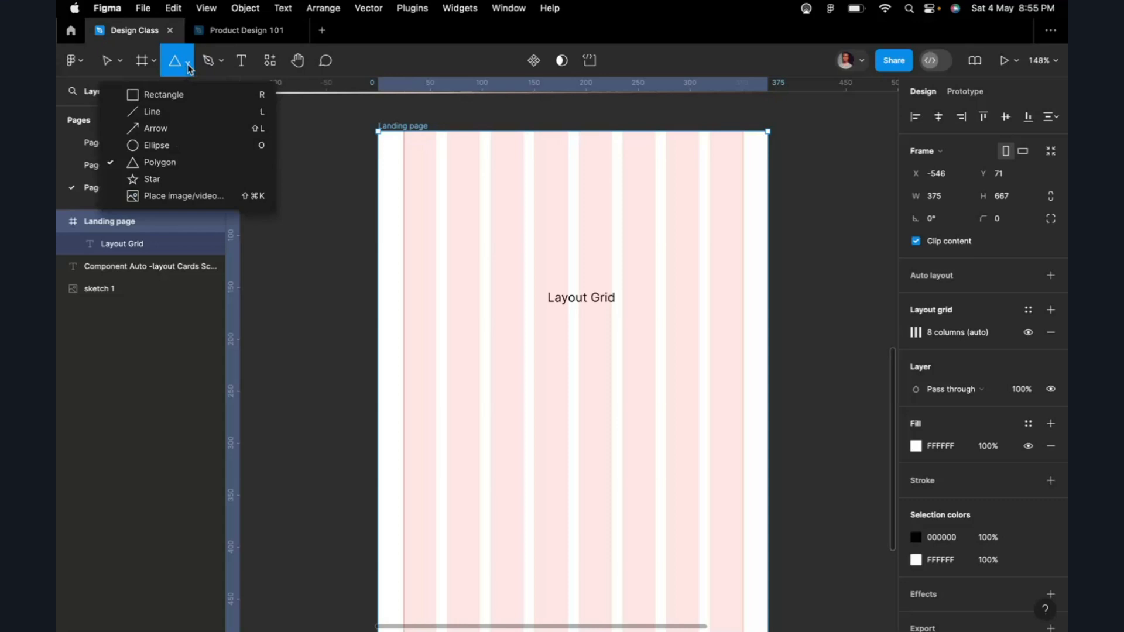
left_click(177, 98)
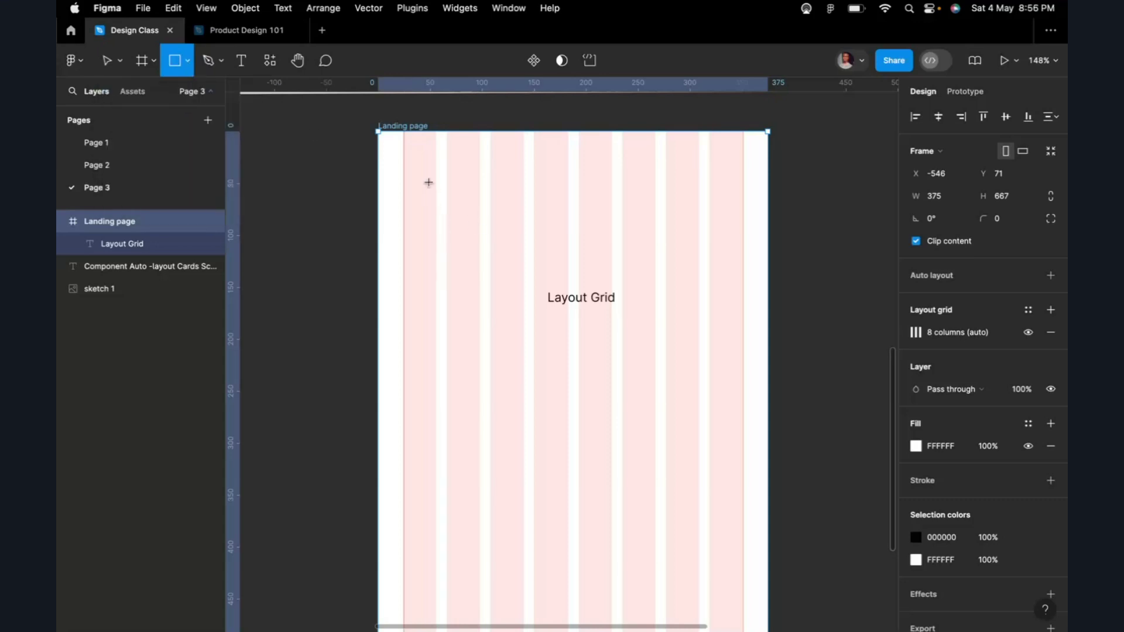
left_click_drag(429, 183, 465, 214)
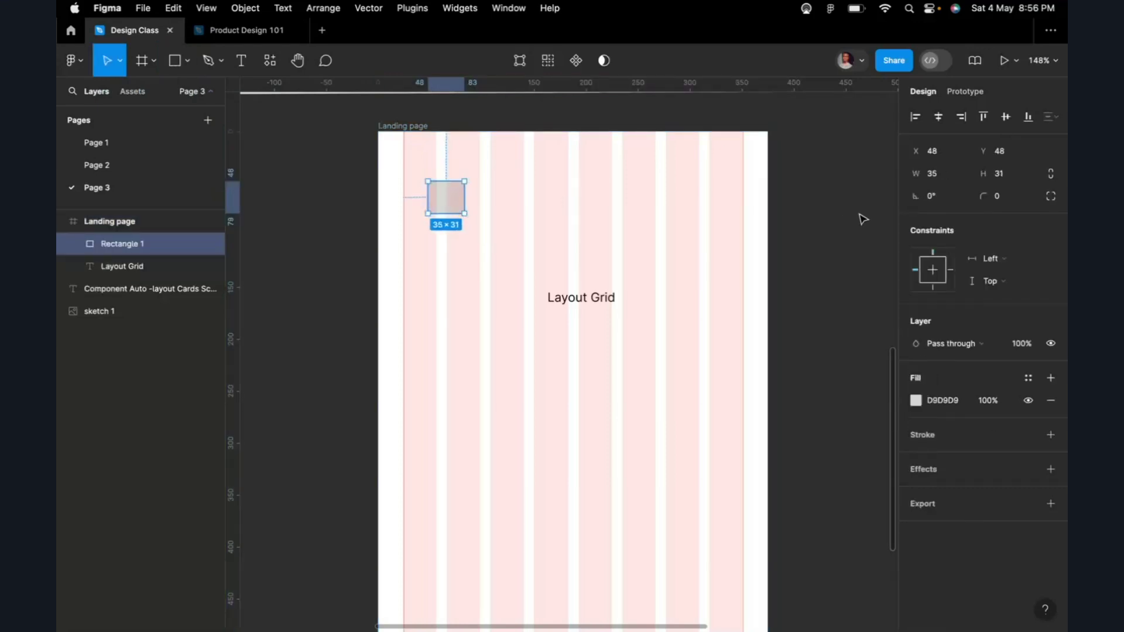
Step: Set the rectangle's width and height to 24 and keep it selected
left_click(943, 180)
type("24")
left_click(1005, 181)
type("24")
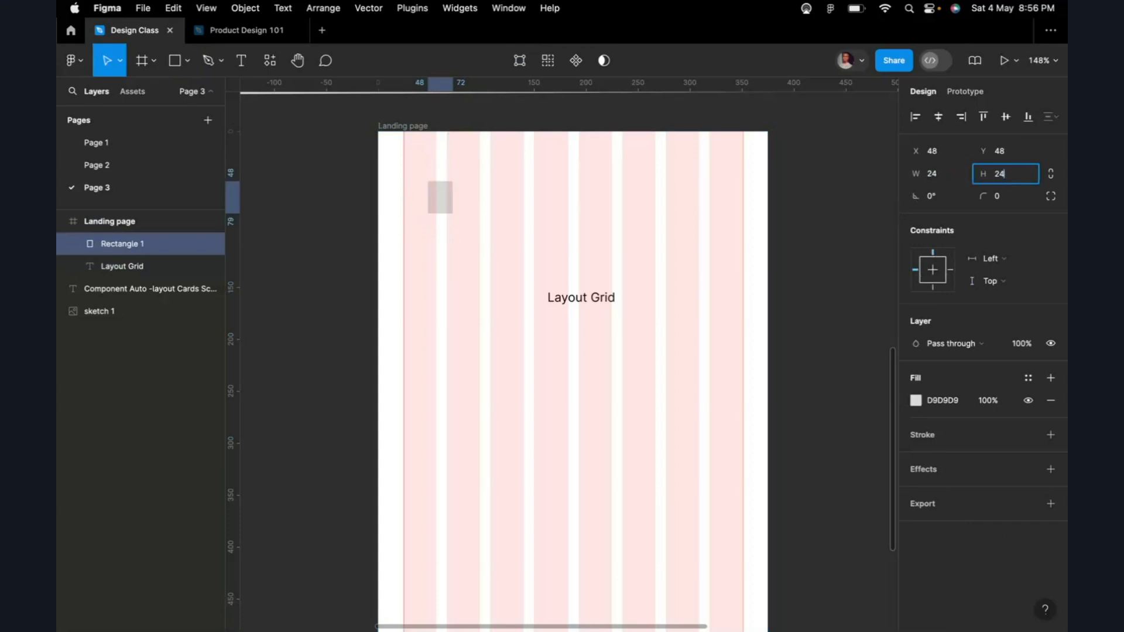
left_click(642, 216)
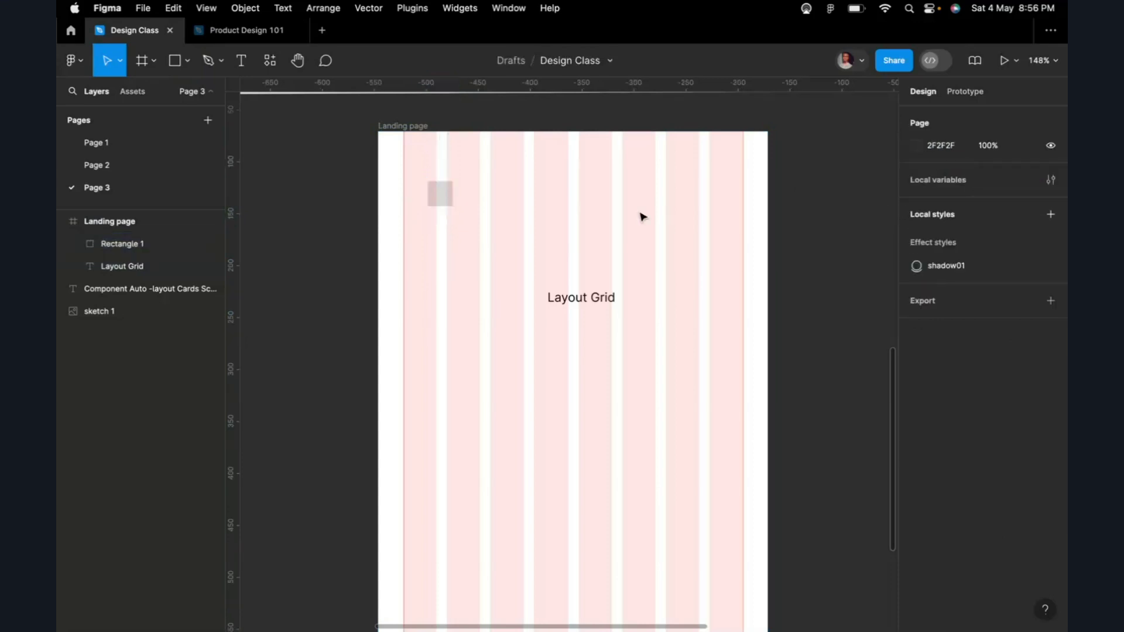
left_click(450, 195)
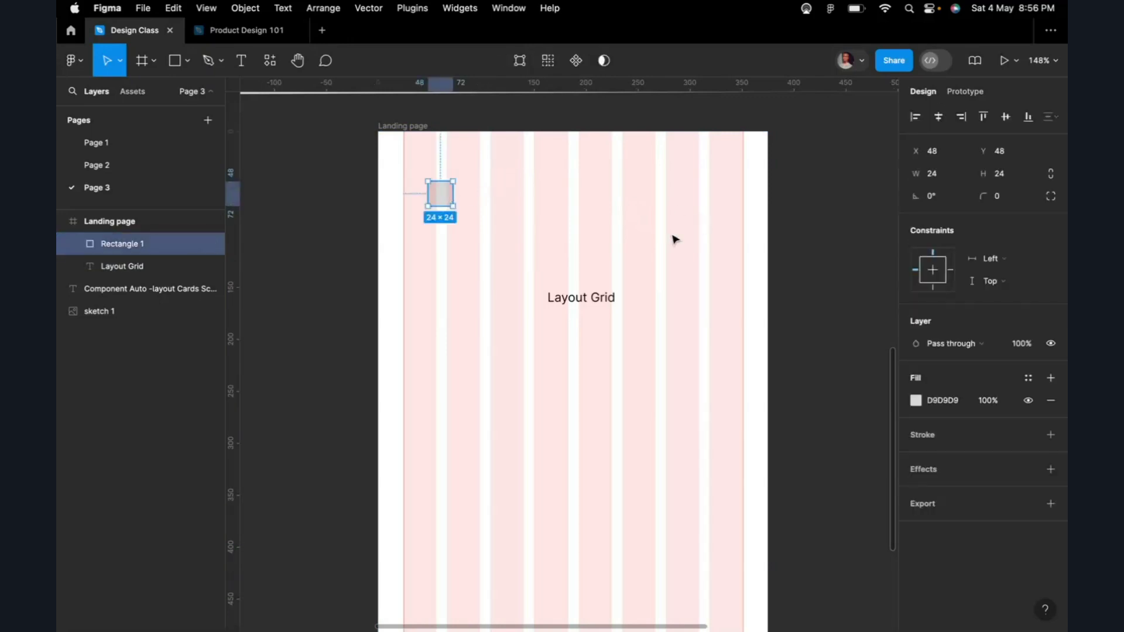
Step: Hide the Landing page's column grid and change the small square's fill to near-black 030303
left_click(394, 127)
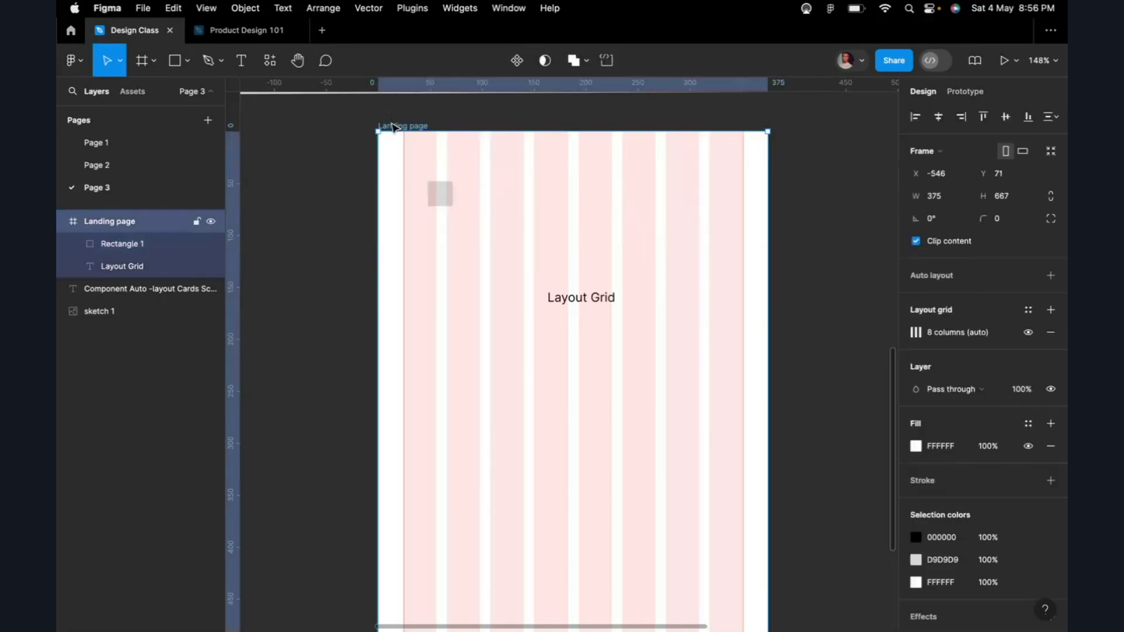
left_click(1028, 333)
left_click(451, 186)
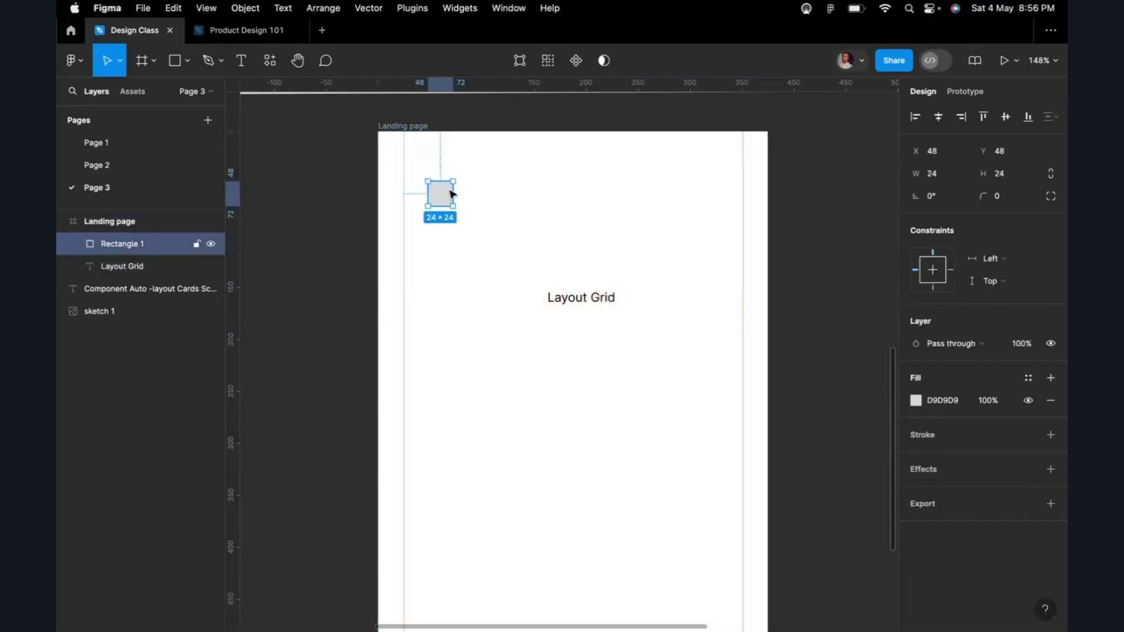
left_click(924, 408)
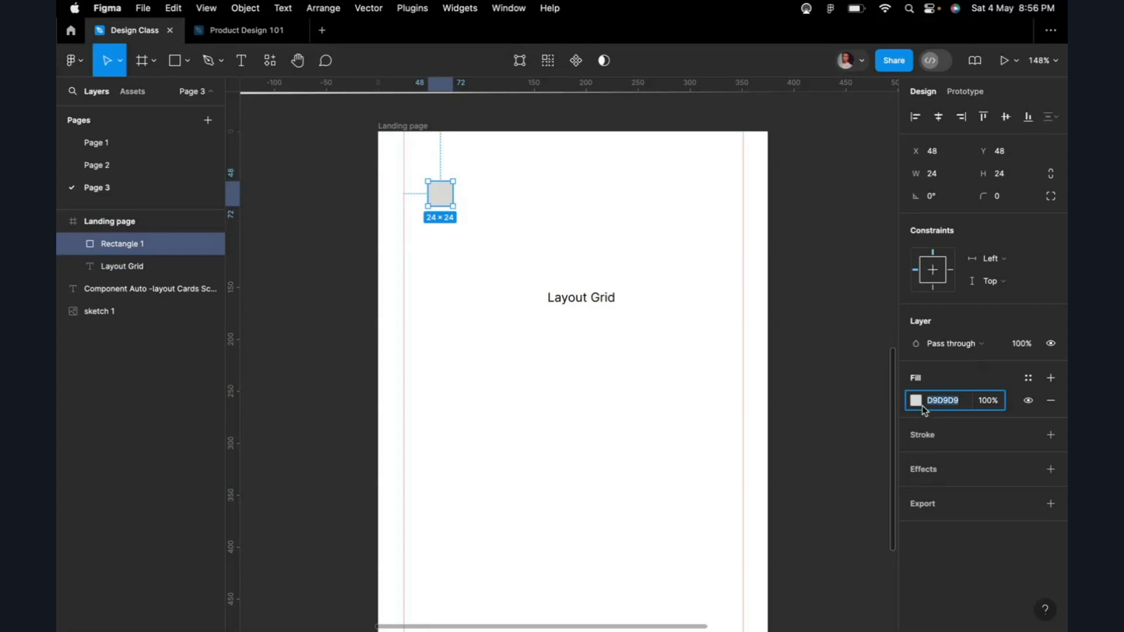
left_click(920, 403)
left_click_drag(855, 373, 705, 445)
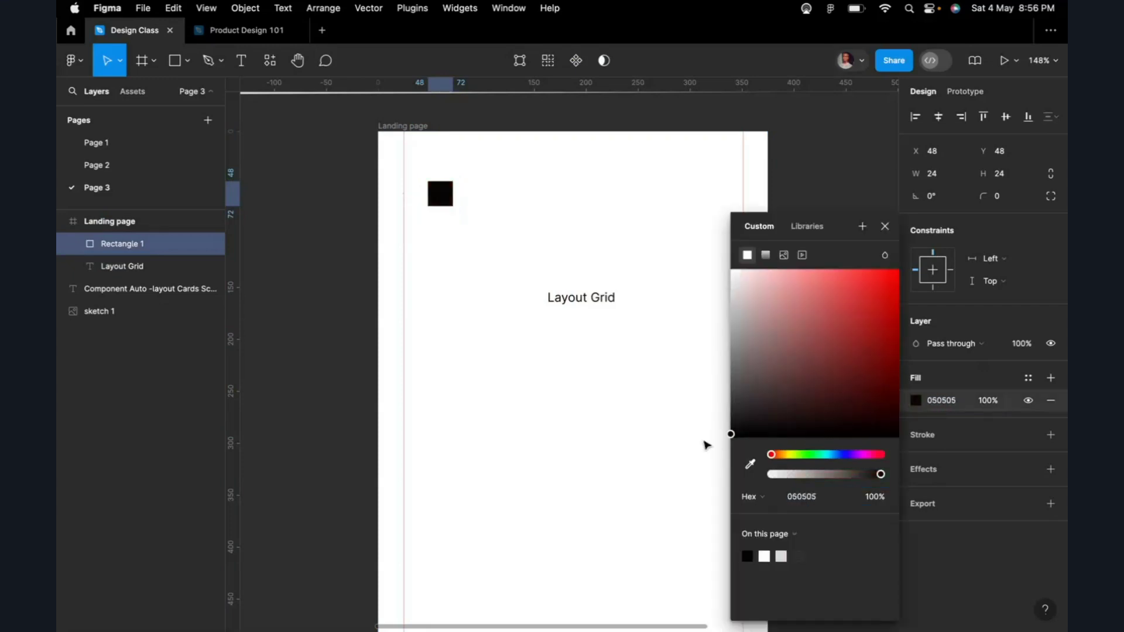
left_click(703, 444)
left_click(442, 192)
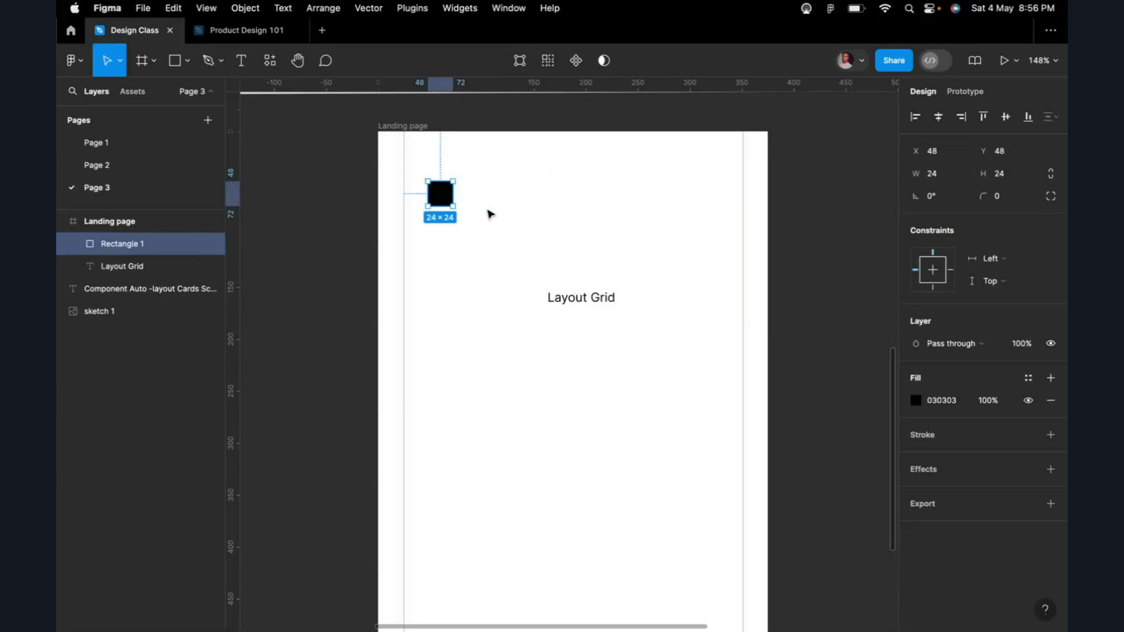
Step: Move the black square freehand to about X 80, Y 82 in the frame
mouse_move(439, 193)
left_mouse_down()
mouse_move(392, 151)
mouse_move(459, 198)
left_mouse_up()
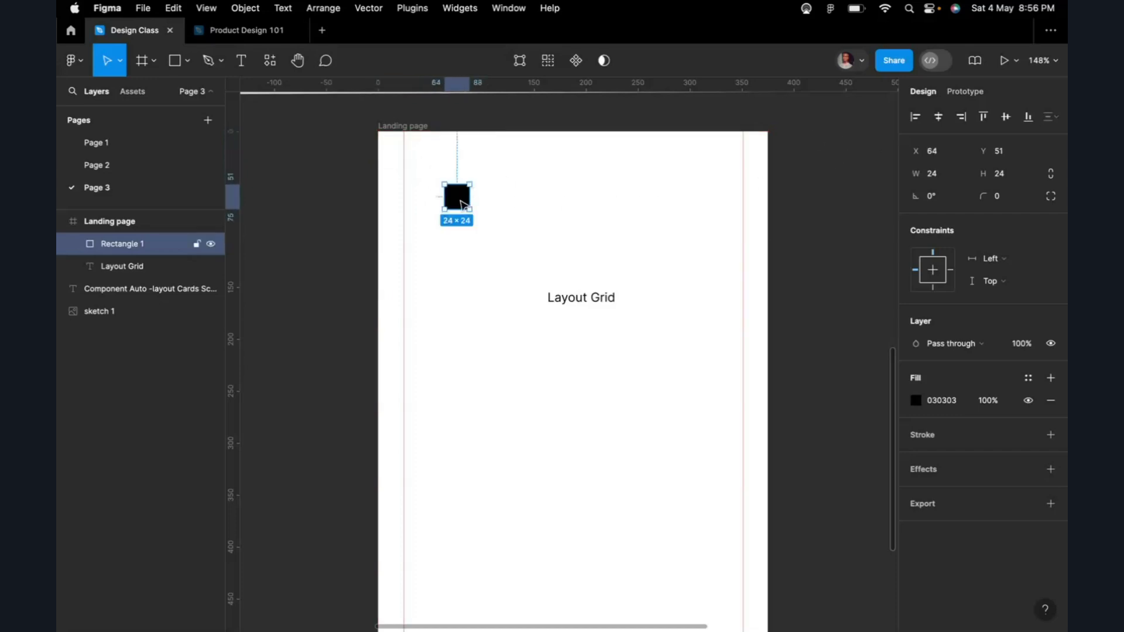
left_click_drag(462, 205, 479, 237)
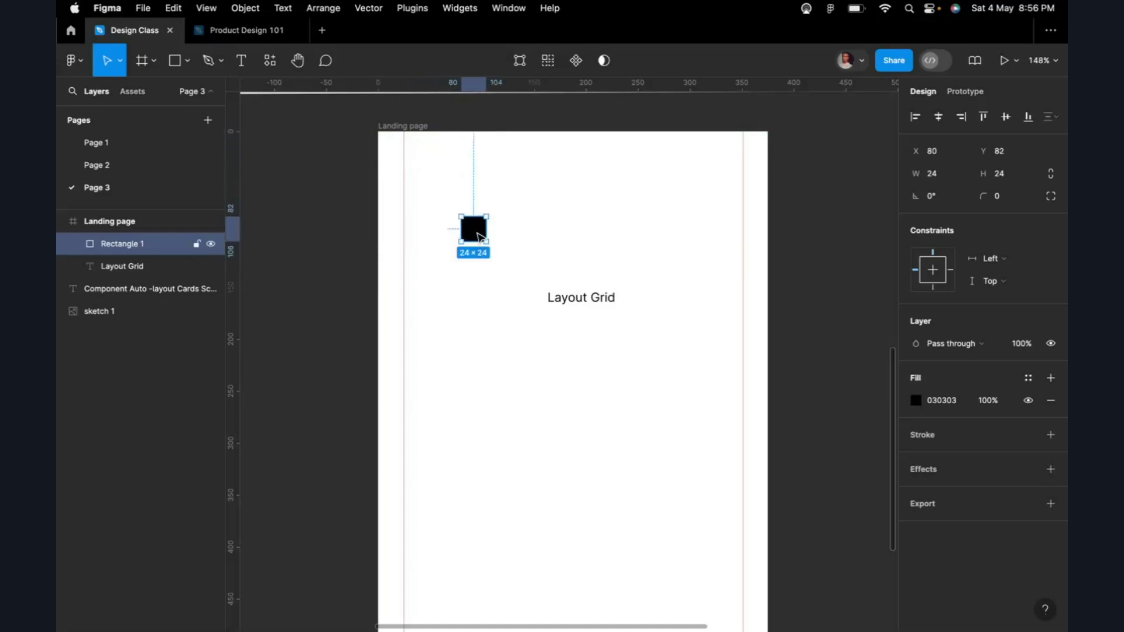
left_click(559, 227)
Step: Align the black square to the left and top edges of the Landing page frame
left_click(477, 239)
left_click(918, 122)
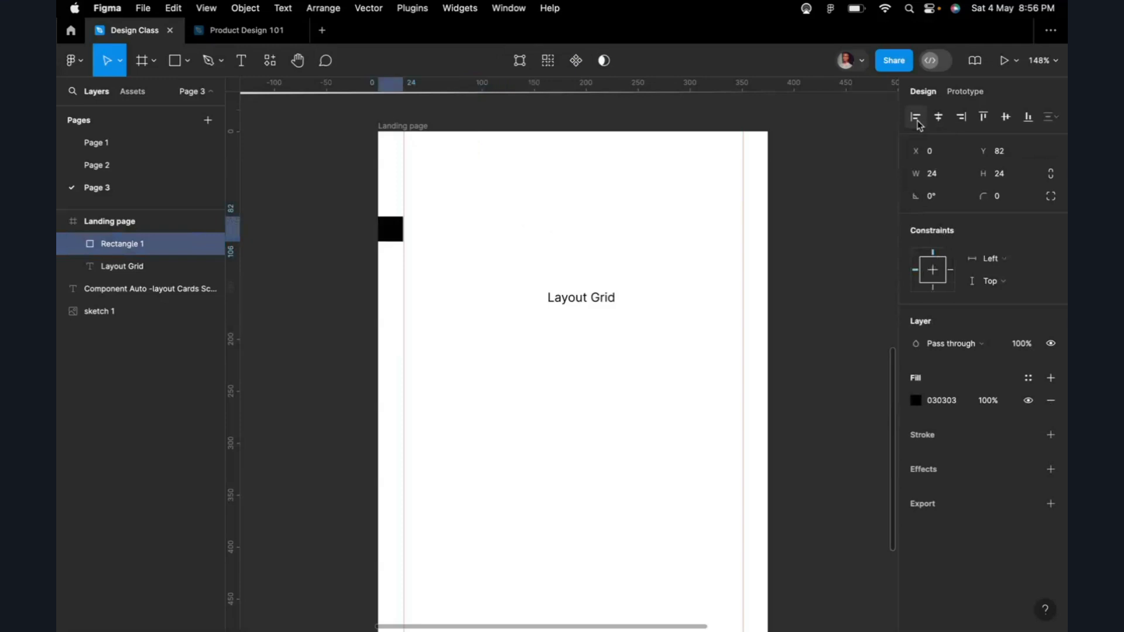
left_click(986, 120)
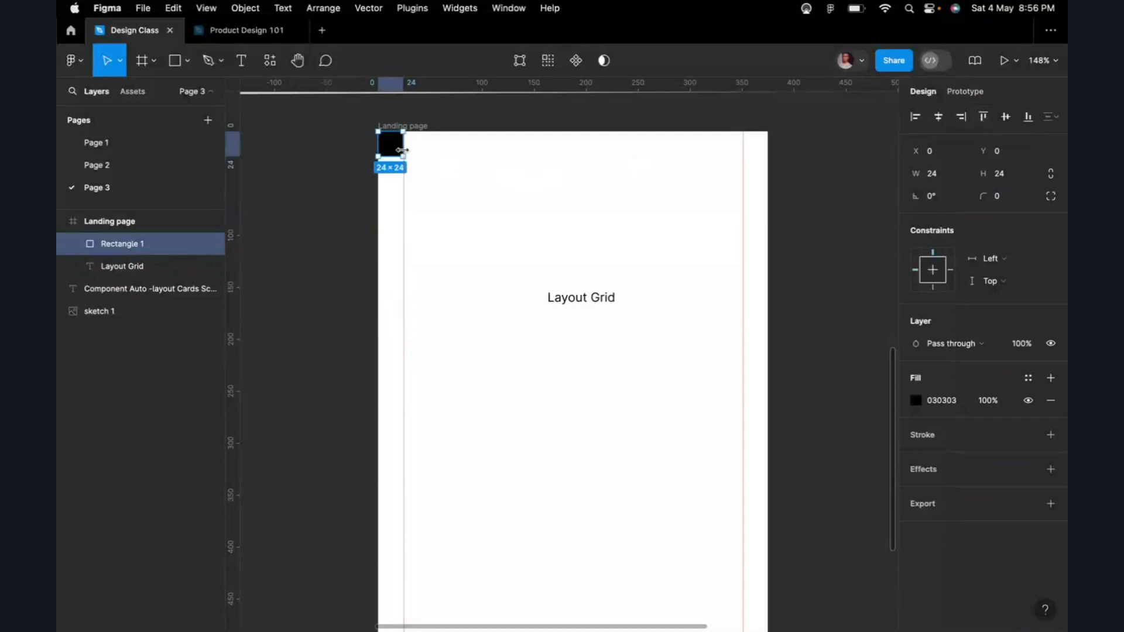
Step: Show the column grid and move the left margin guide flush with the black square's right edge, at X 24
scroll(402, 151, "up", 5)
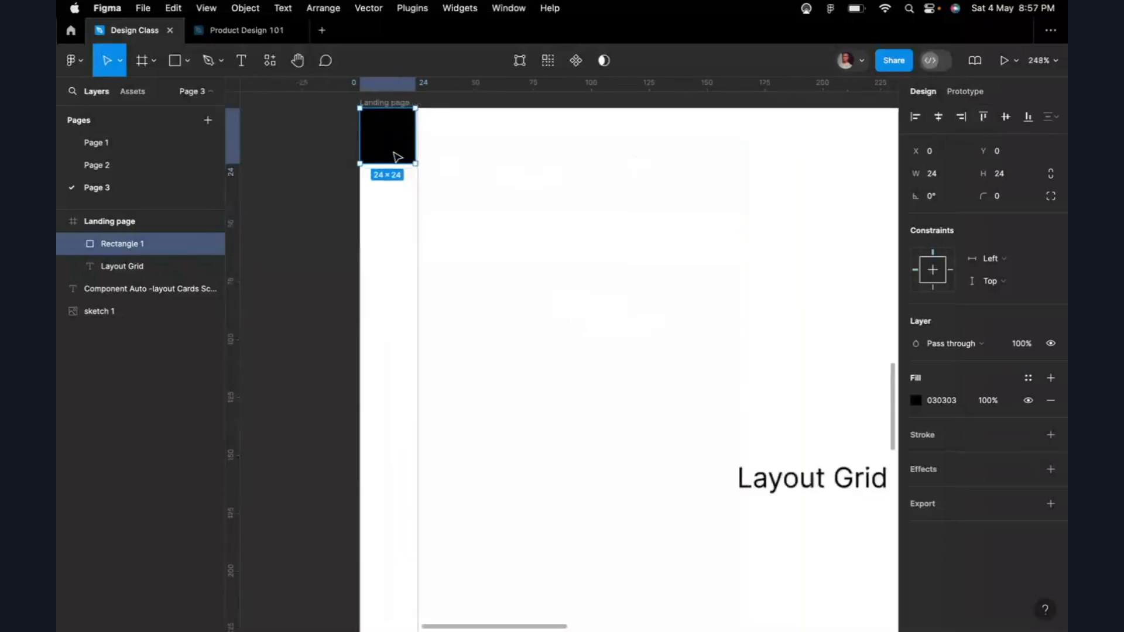
scroll(395, 156, "up", 10)
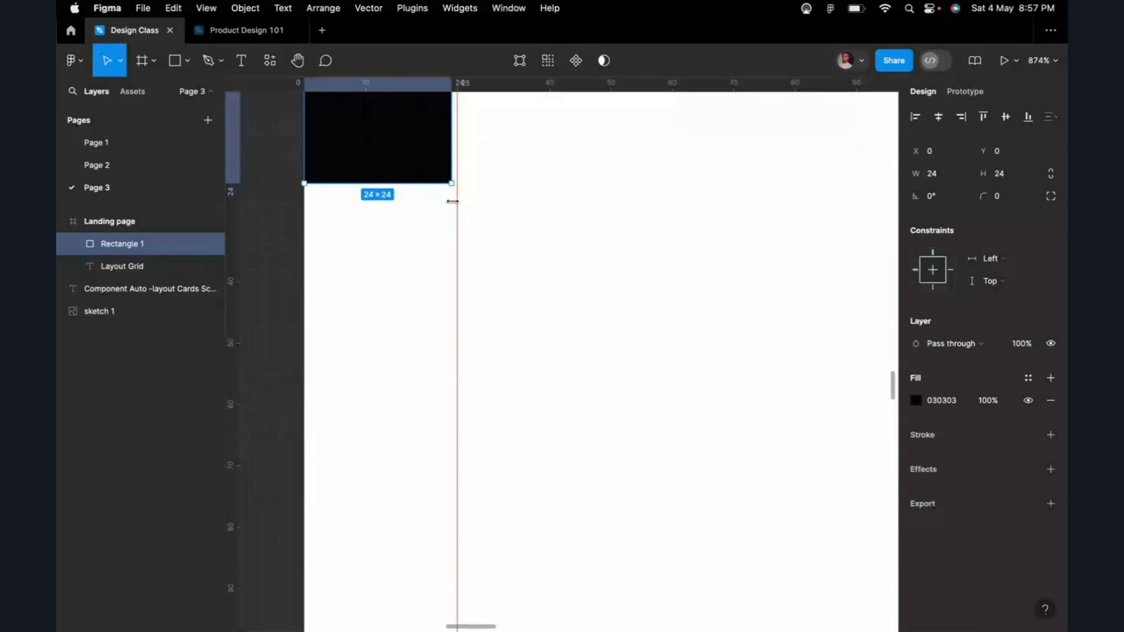
scroll(426, 142, "up", 5)
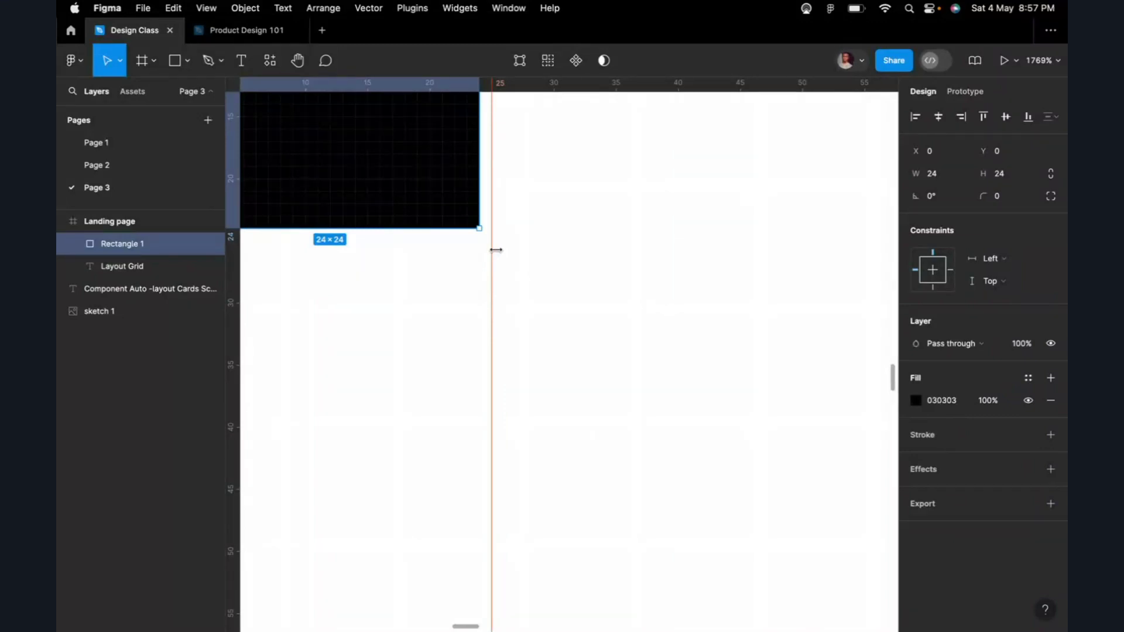
left_click(498, 199)
scroll(495, 195, "down", 5)
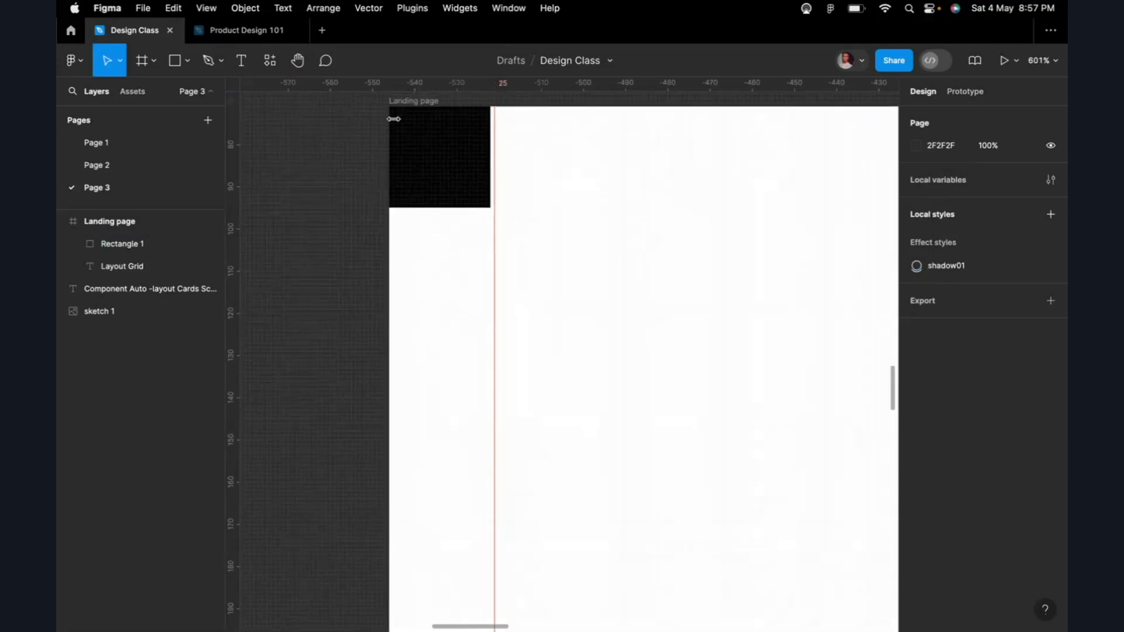
left_click(399, 101)
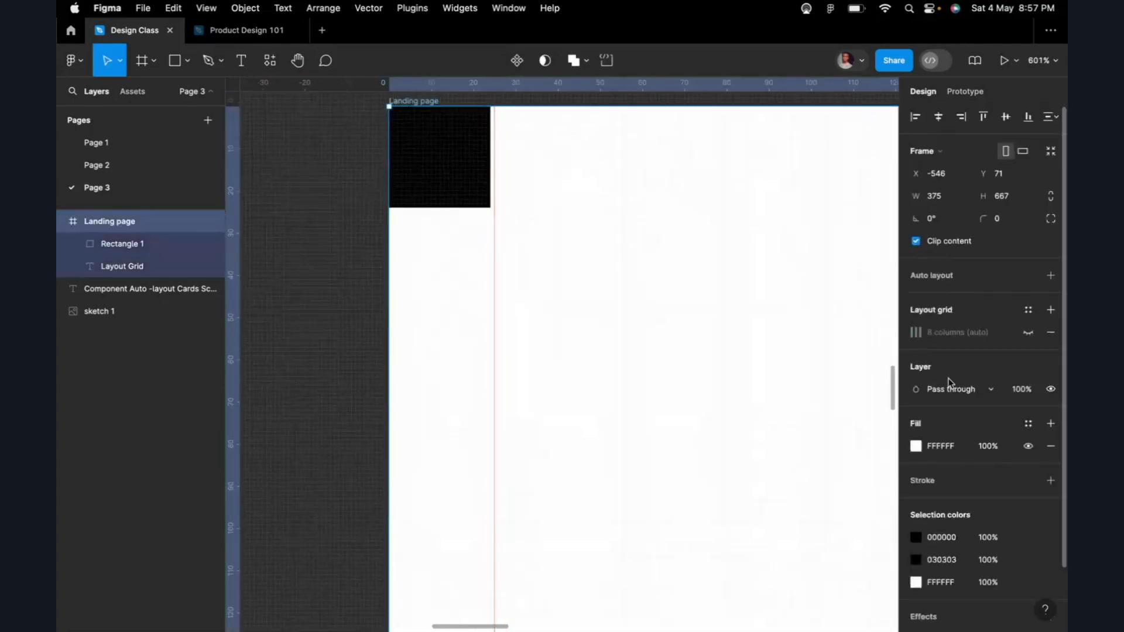
left_click(1028, 332)
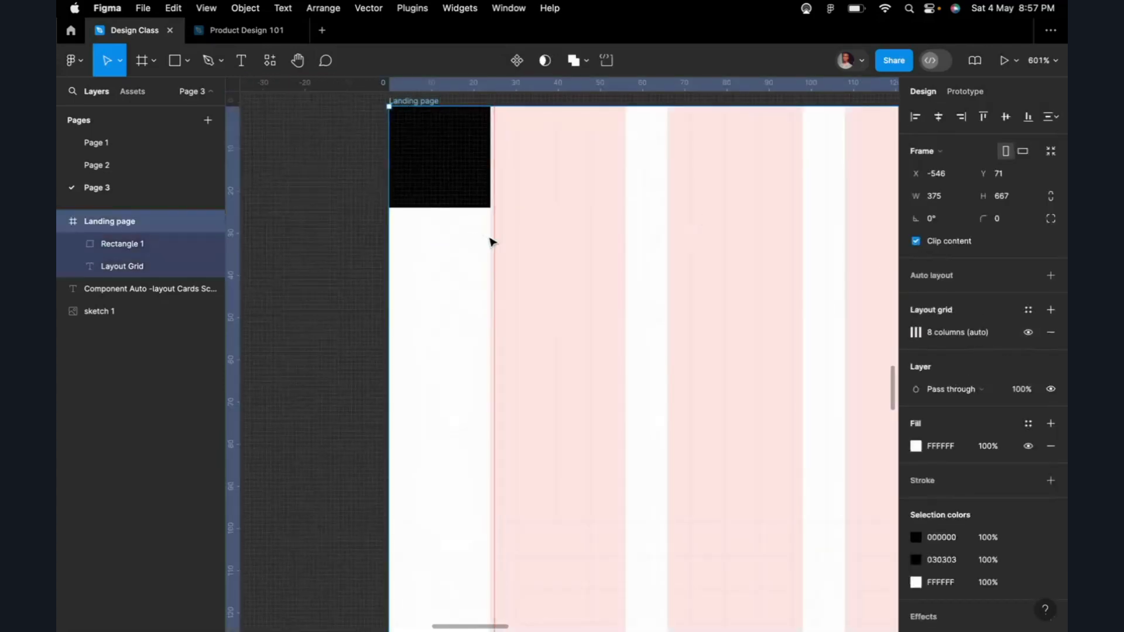
scroll(490, 241, "up", 5)
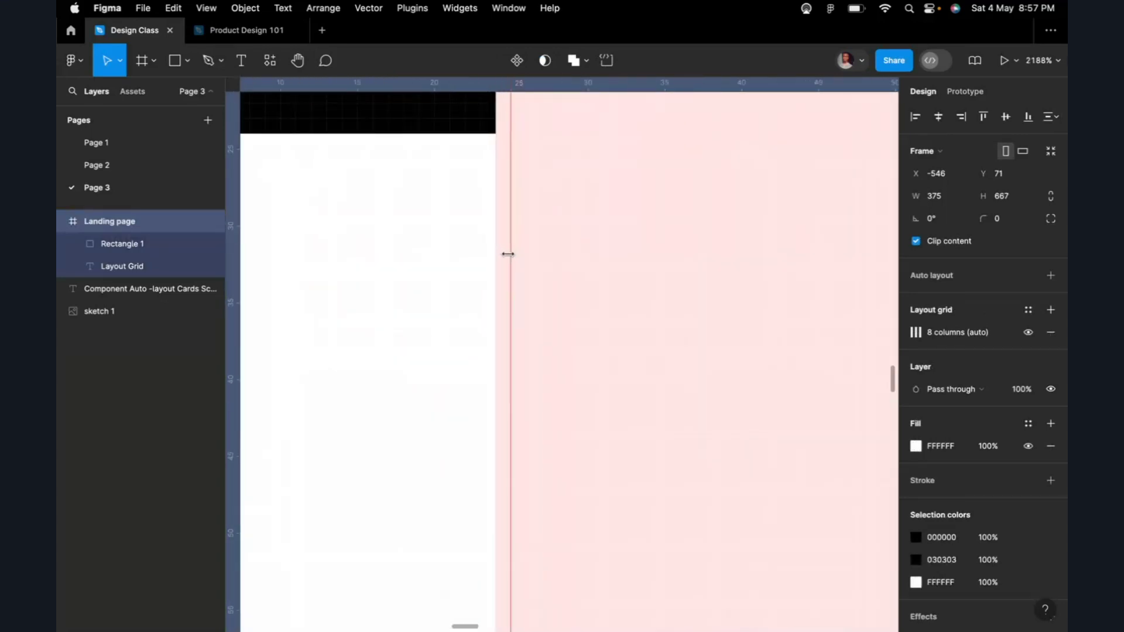
left_click_drag(506, 254, 497, 253)
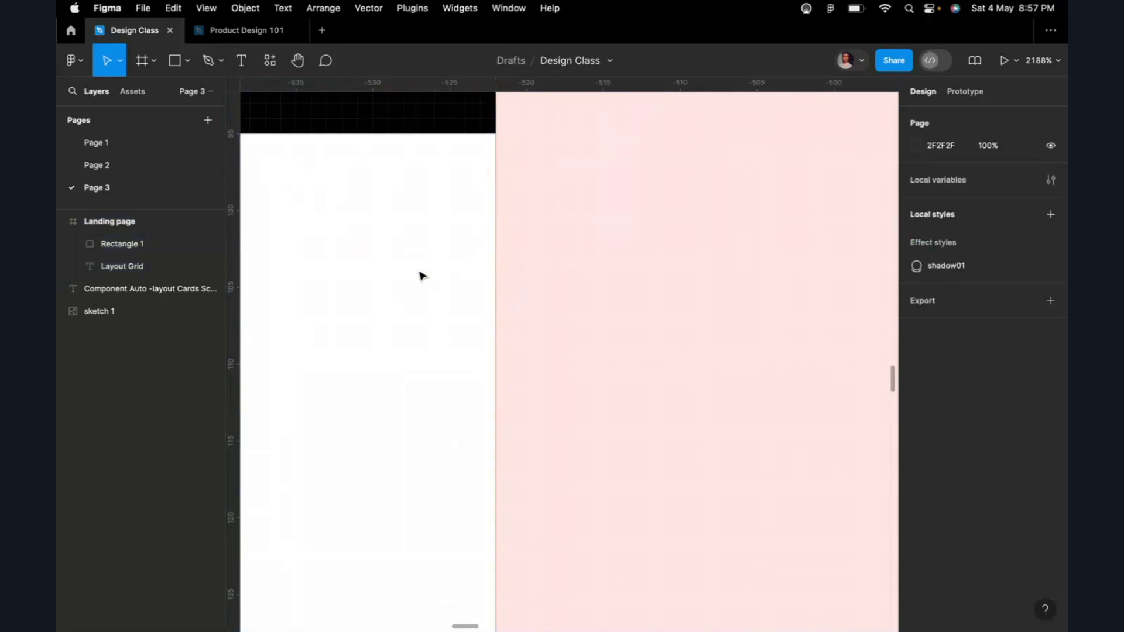
scroll(492, 284, "up", 5)
scroll(496, 291, "up", 2)
Step: Place a horizontal ruler guide along the black square's bottom edge, at Y 24 in the frame
scroll(497, 291, "down", 5)
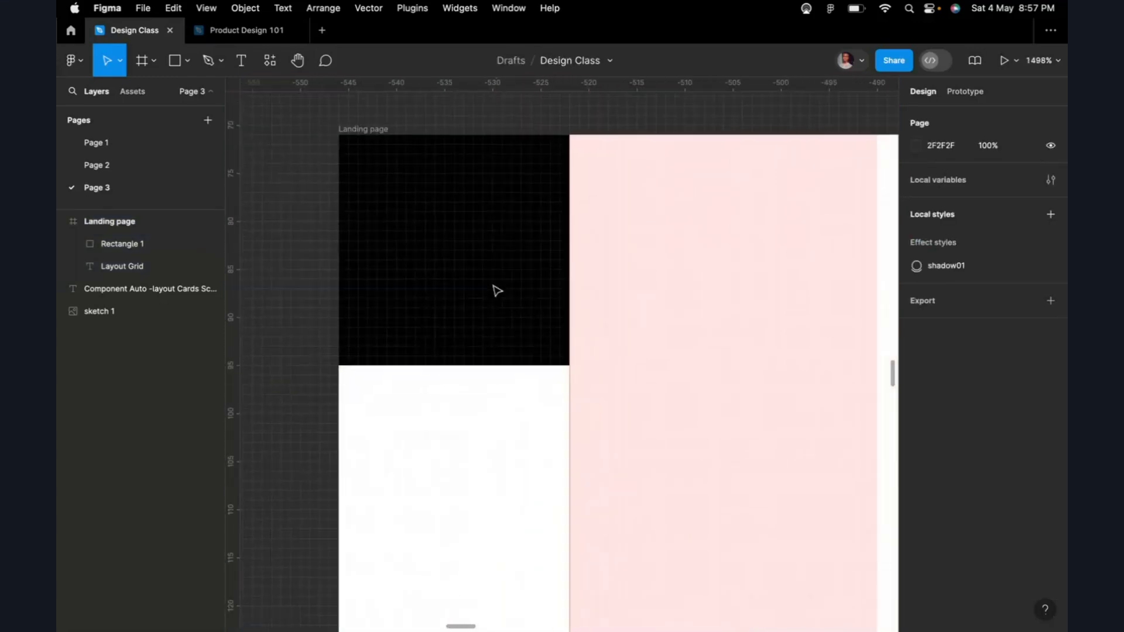
left_click(497, 290)
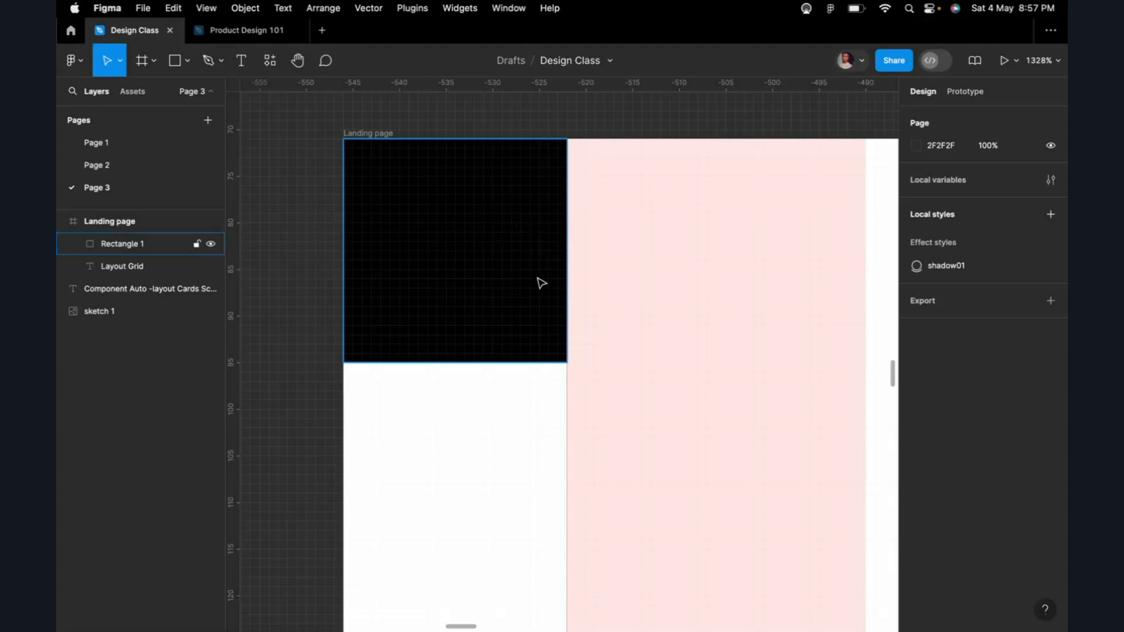
left_click(481, 111)
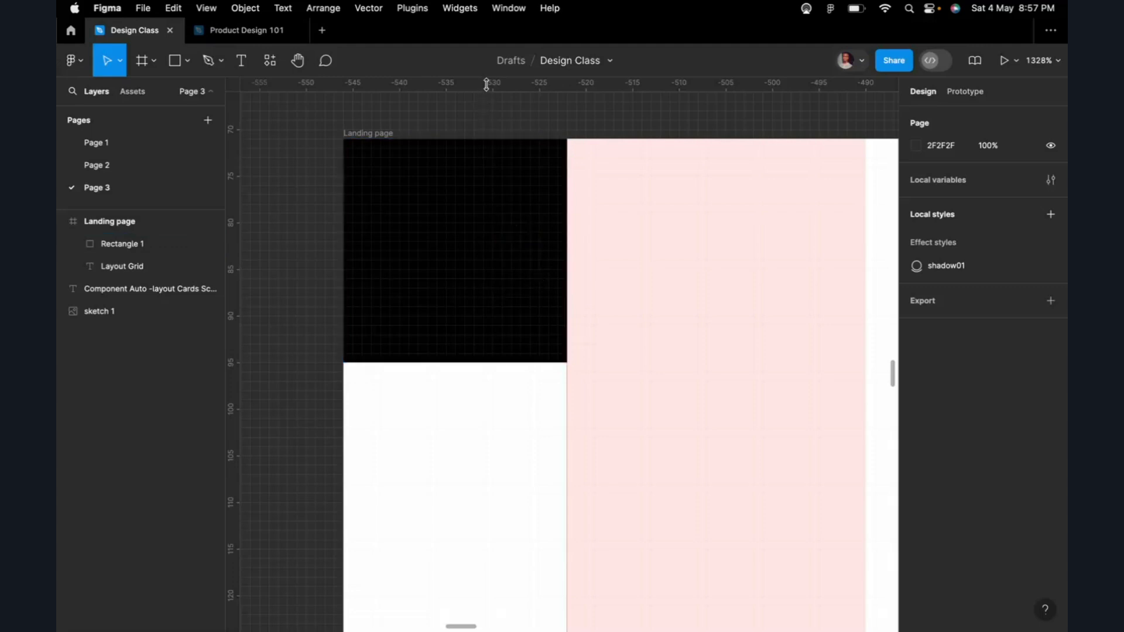
left_click_drag(486, 85, 485, 362)
Step: Delete the black 24 × 24 square from the Landing page frame
left_click(512, 287)
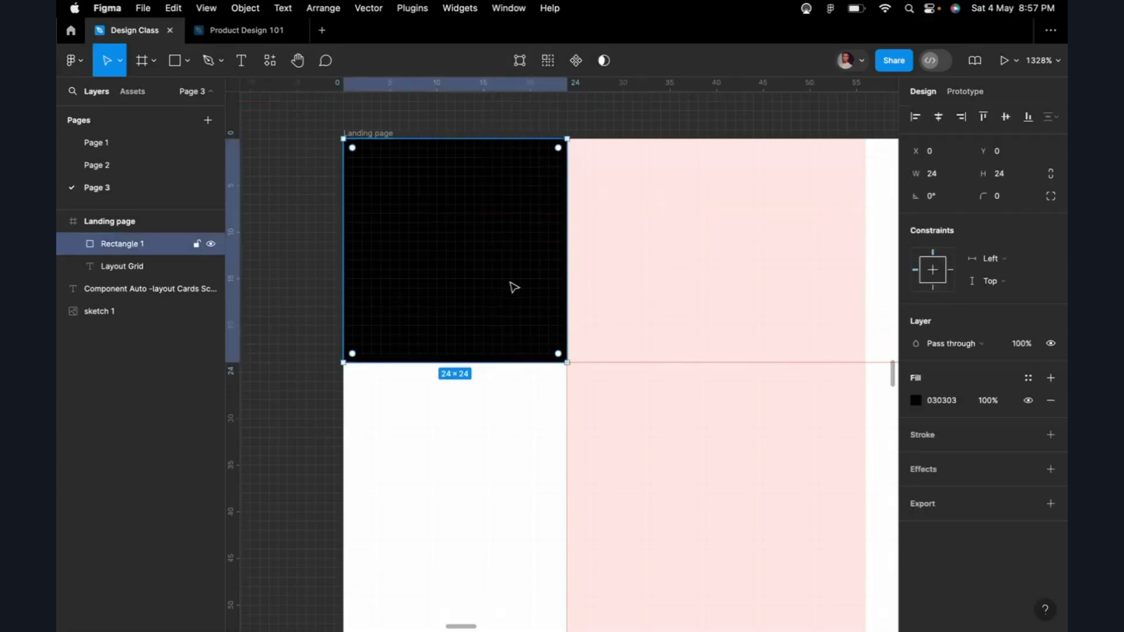
key("Delete")
scroll(444, 269, "down", 2)
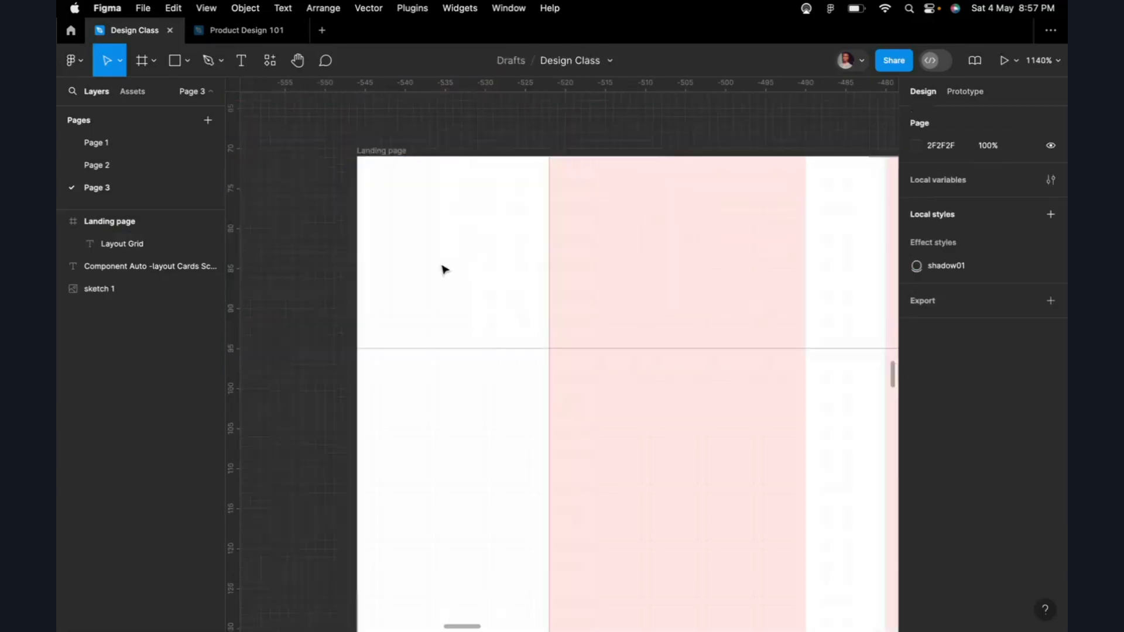
Step: Try to stretch the Landing page frame downward to a height of 862
scroll(445, 270, "down", 10)
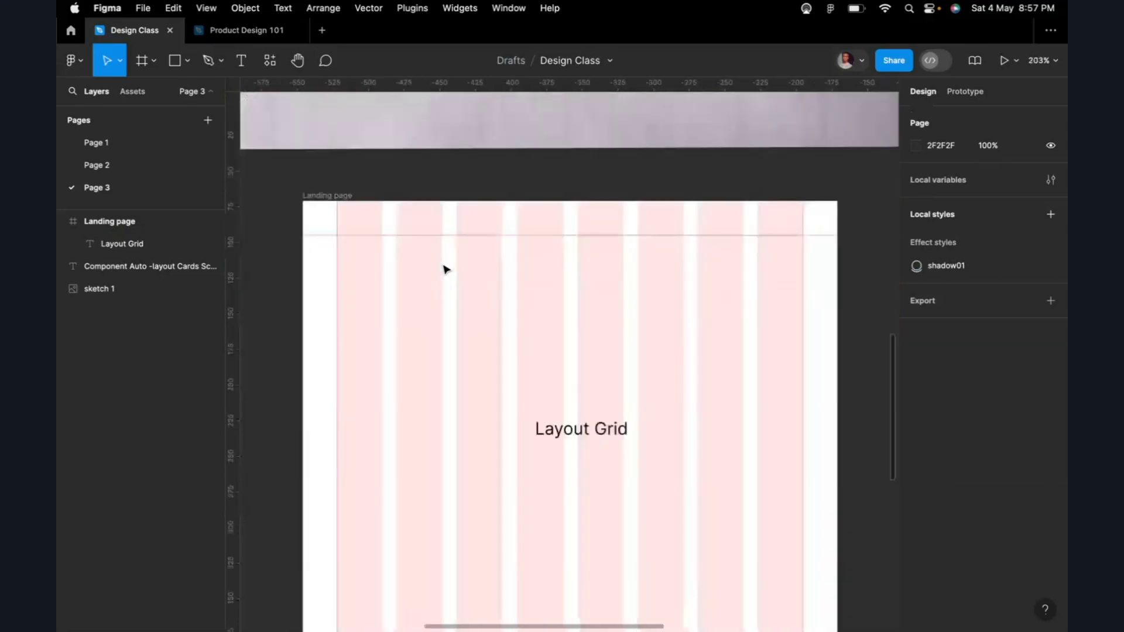
scroll(499, 324, "down", 5)
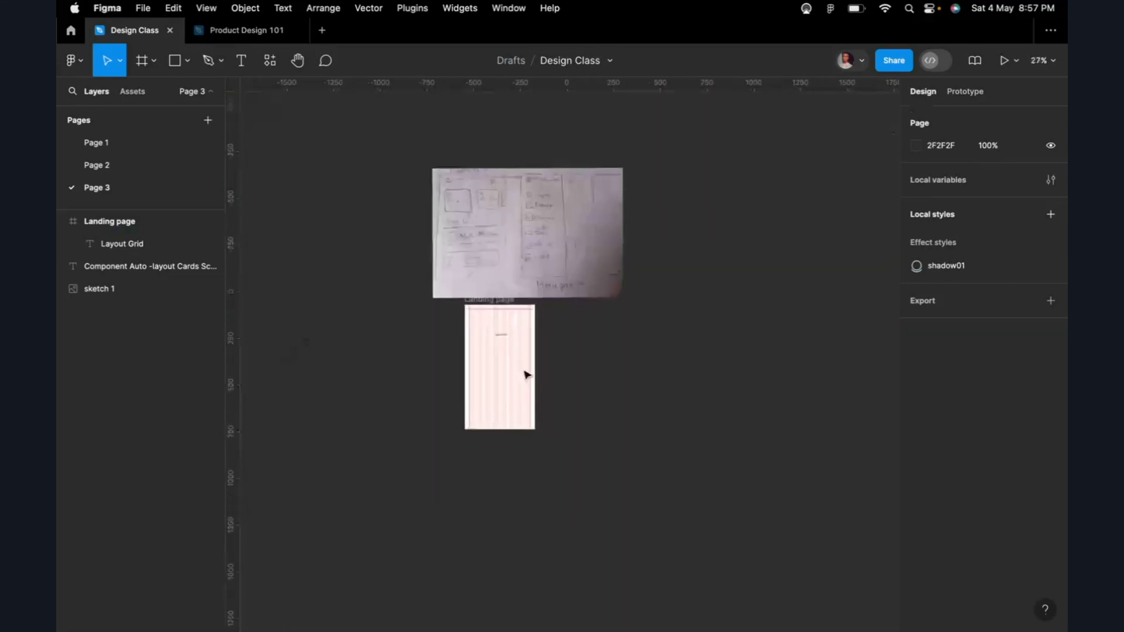
scroll(535, 376, "up", 5)
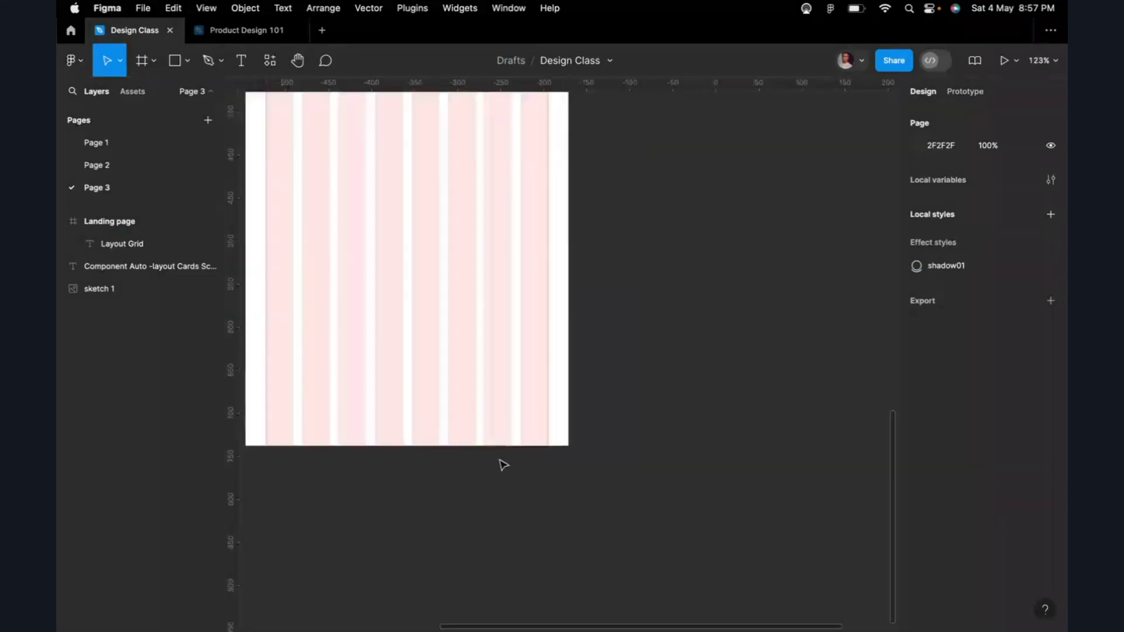
scroll(503, 463, "down", 3)
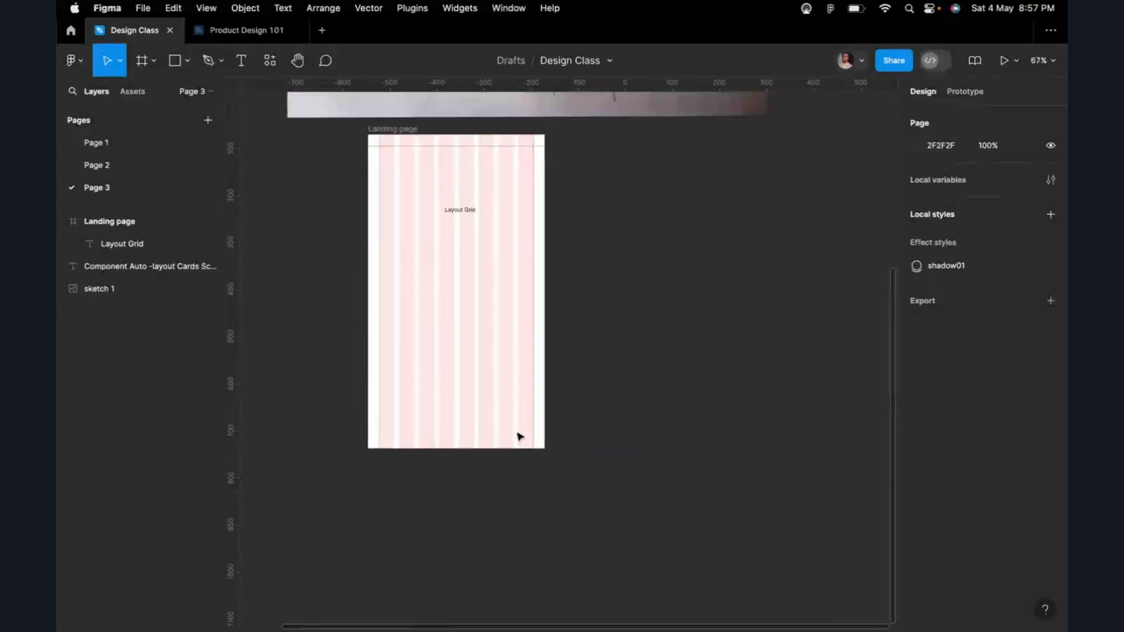
left_click(415, 133)
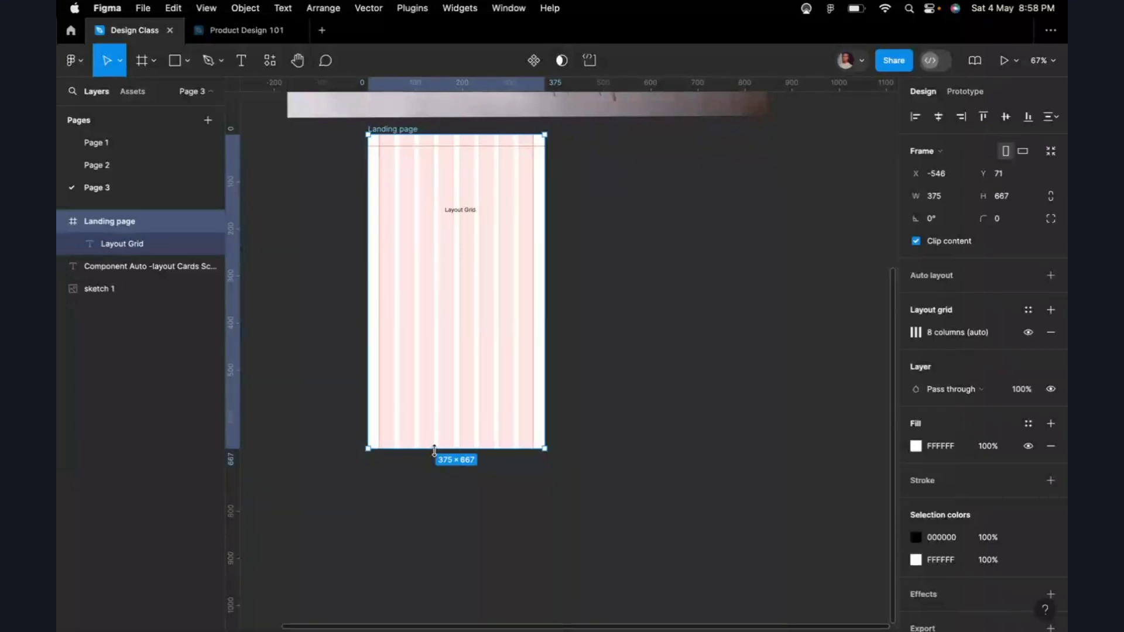
left_click_drag(435, 451, 438, 540)
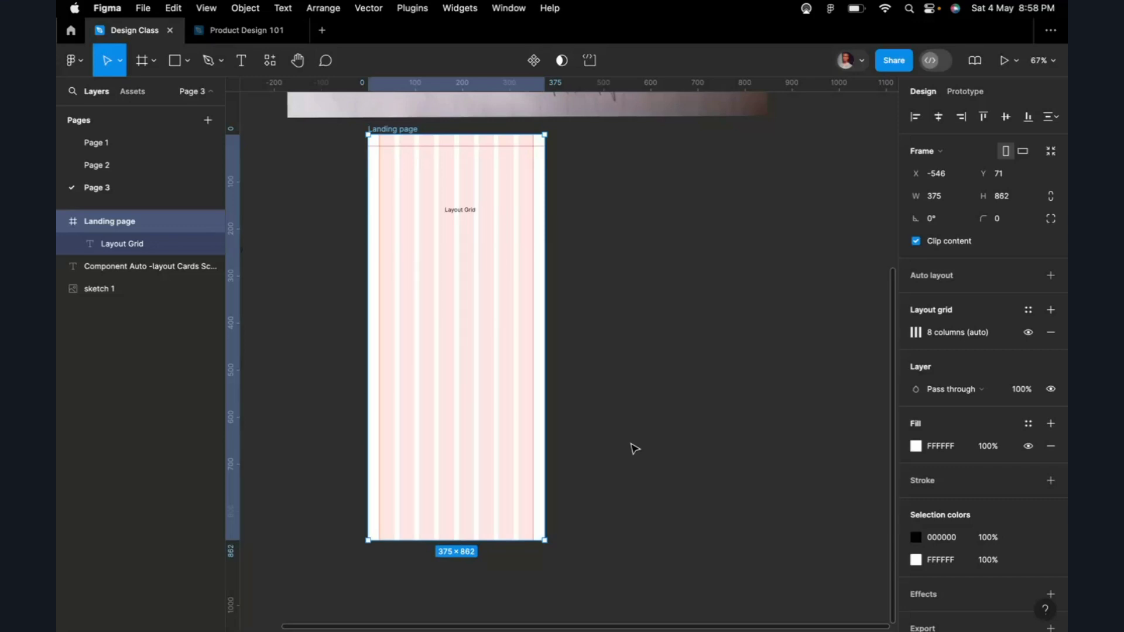
key("cmd+z")
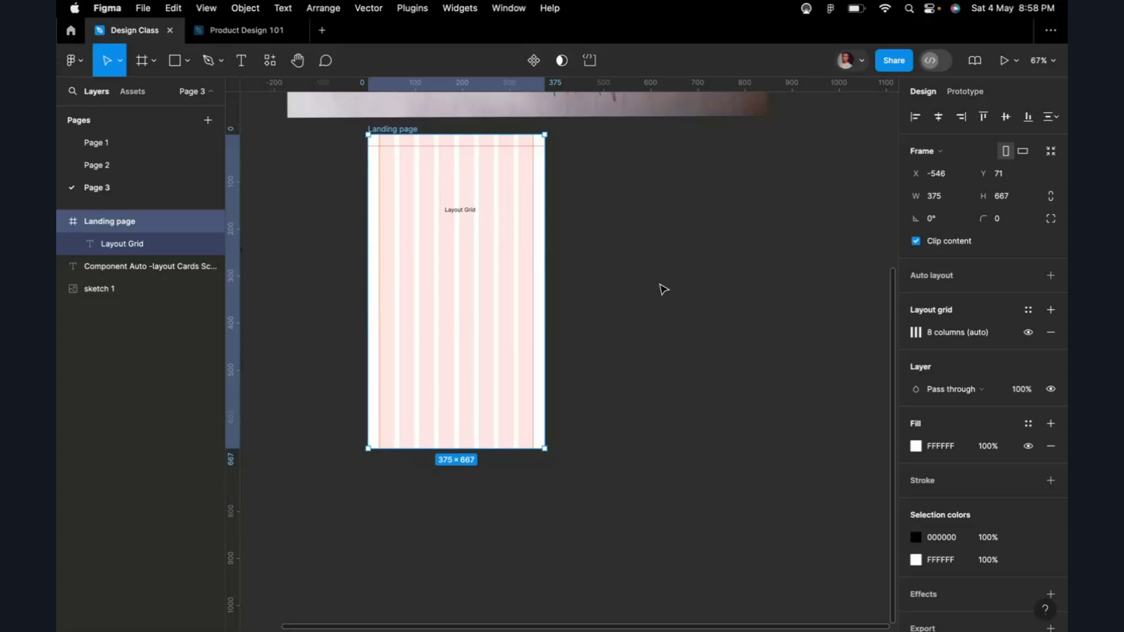
Step: Hide the 8-column layout grid on the Landing page frame, leaving the ruler guides in place
left_click(565, 173)
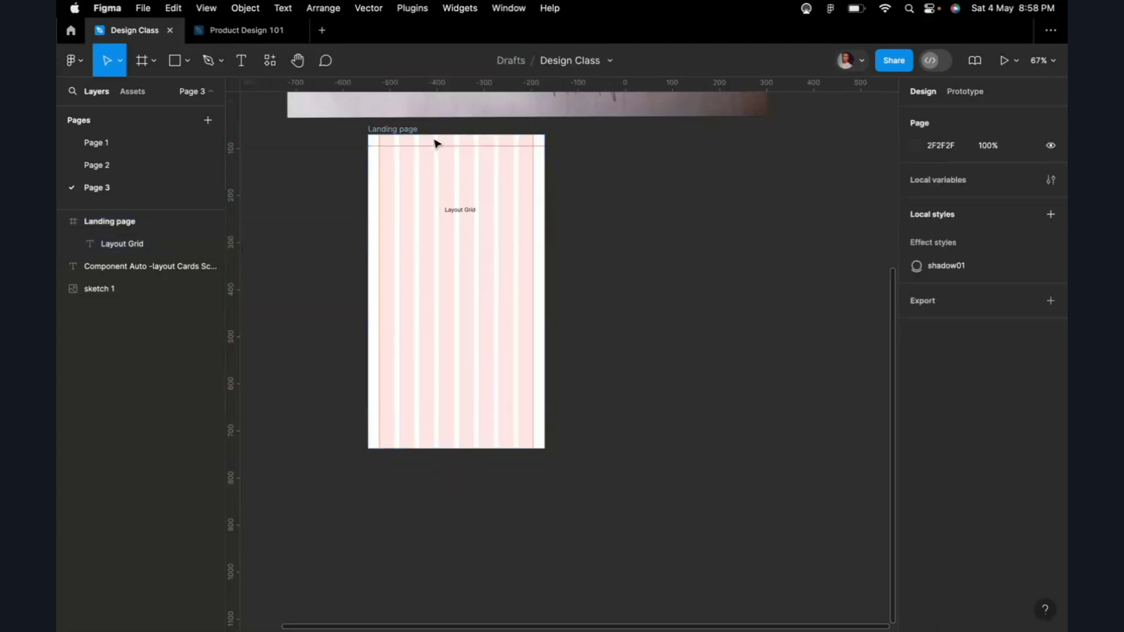
left_click(407, 131)
left_click(1029, 333)
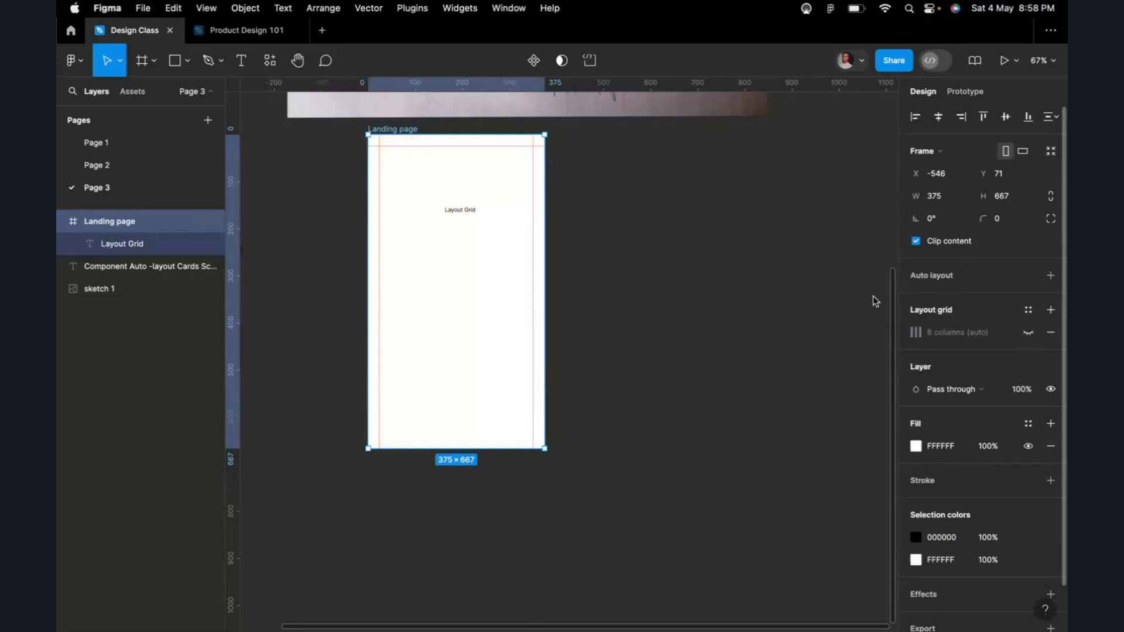
scroll(415, 158, "up", 5)
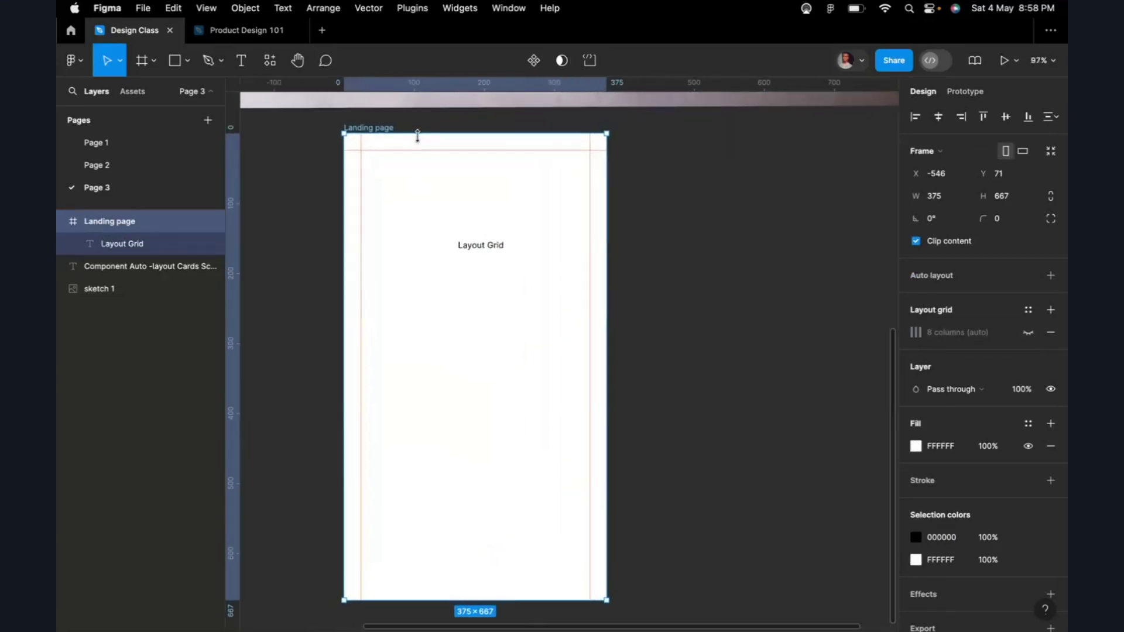
Step: Delete the "Layout Grid" text from the Landing page frame
left_click(486, 209)
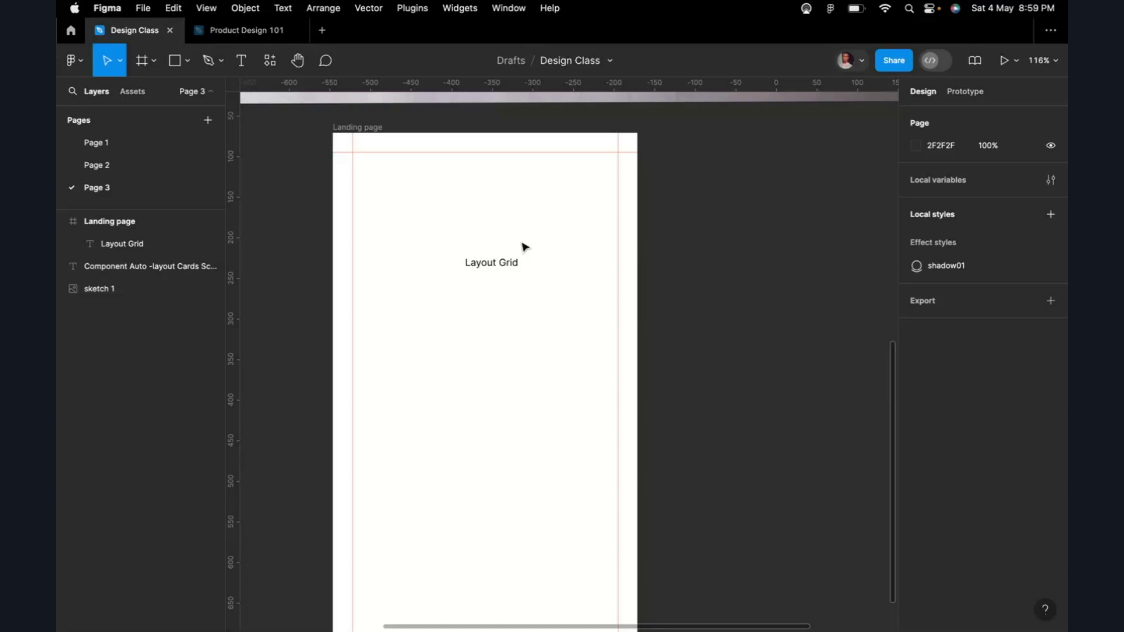
left_click(503, 264)
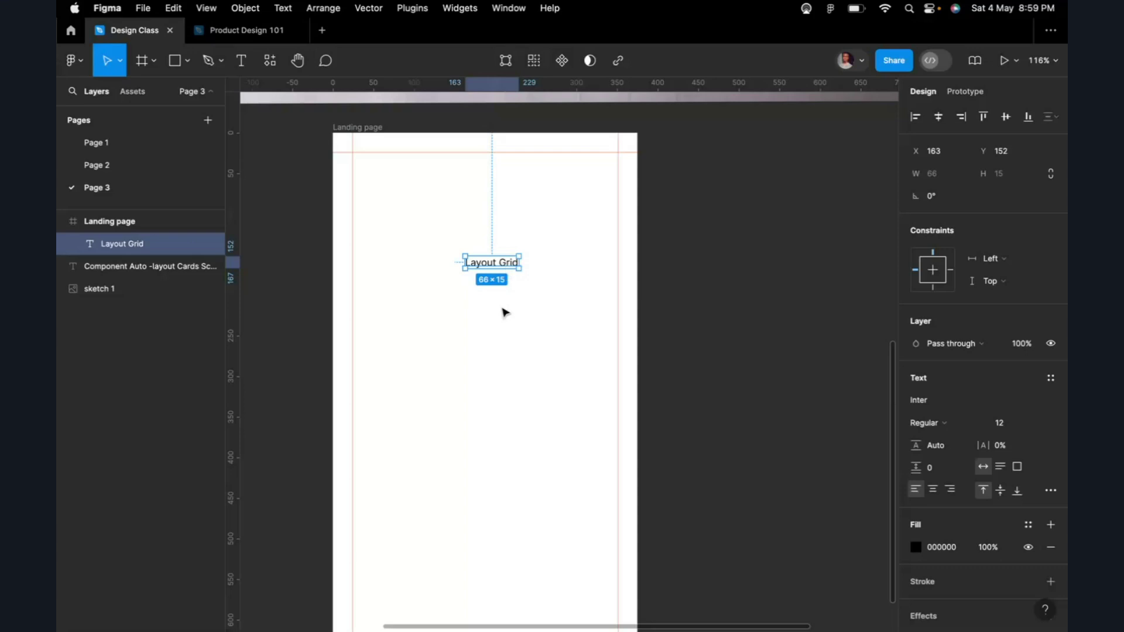
key("Delete")
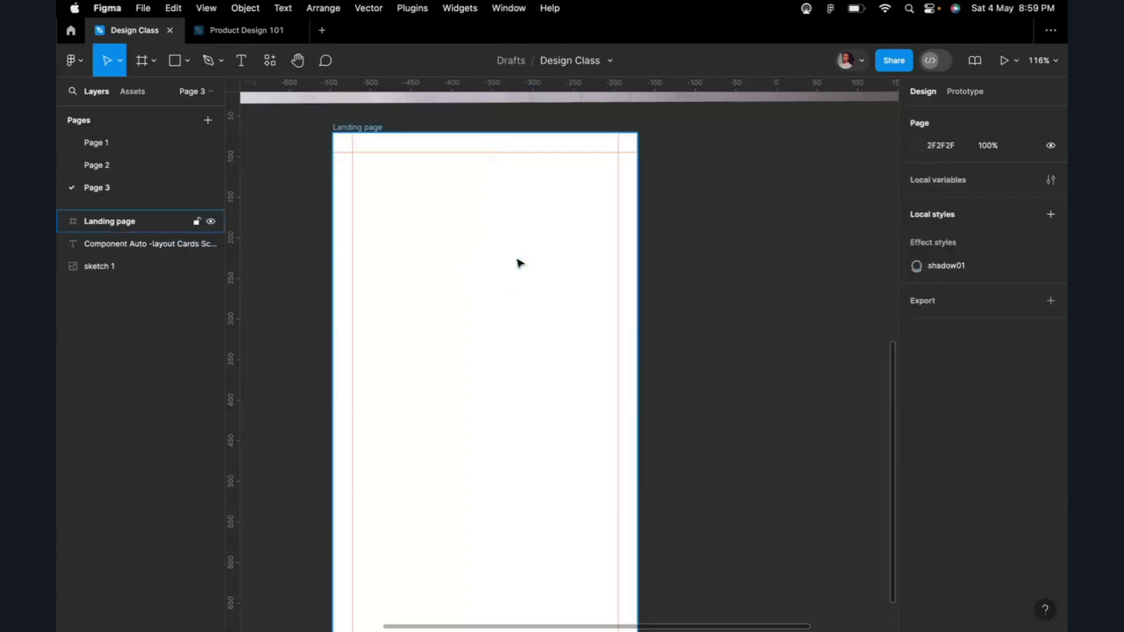
Step: Examine the Dashboard and Menu preview wireframes in the sketch image above the Landing page frame
scroll(519, 263, "up", 3)
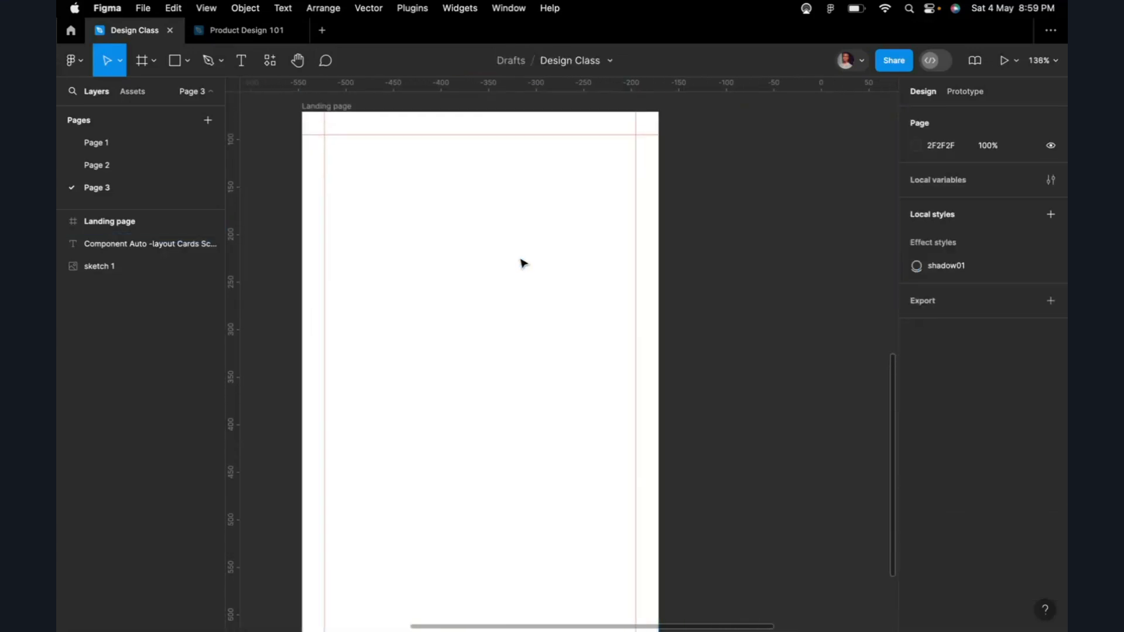
scroll(523, 264, "up", 2)
scroll(523, 263, "left", 2)
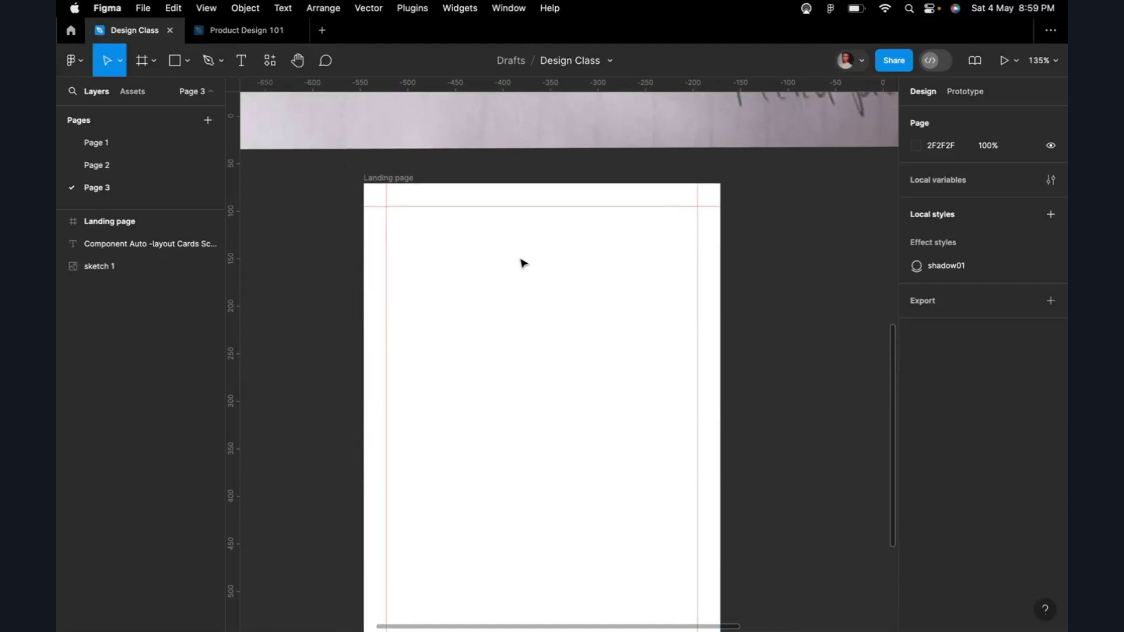
scroll(523, 263, "down", 5)
left_click(524, 263)
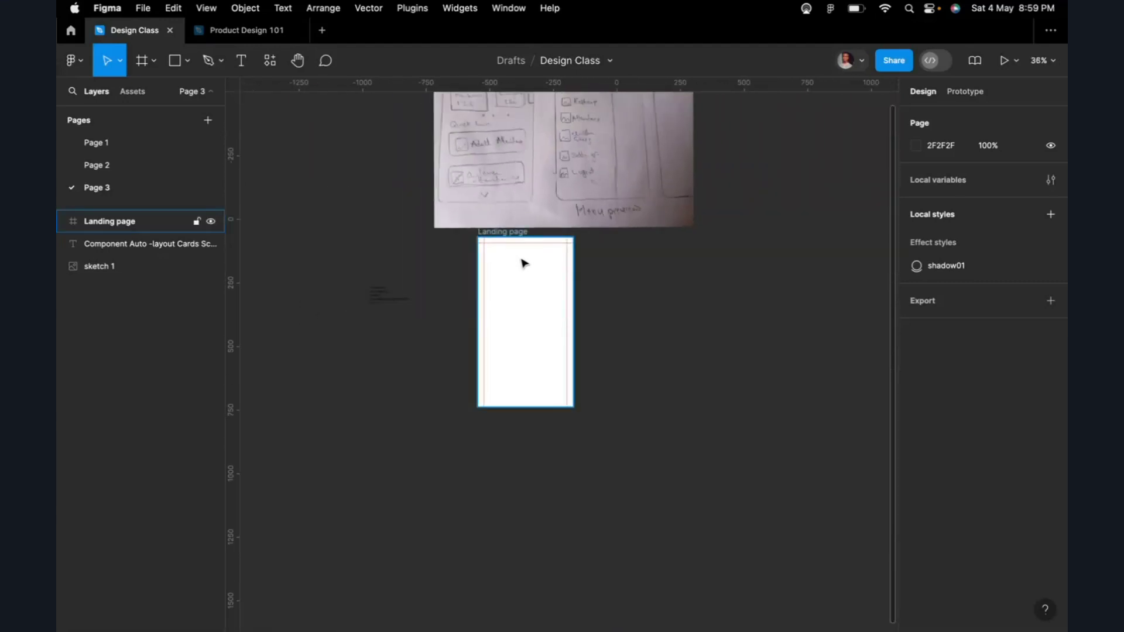
scroll(524, 263, "down", 2)
left_click(539, 193)
scroll(556, 202, "up", 5)
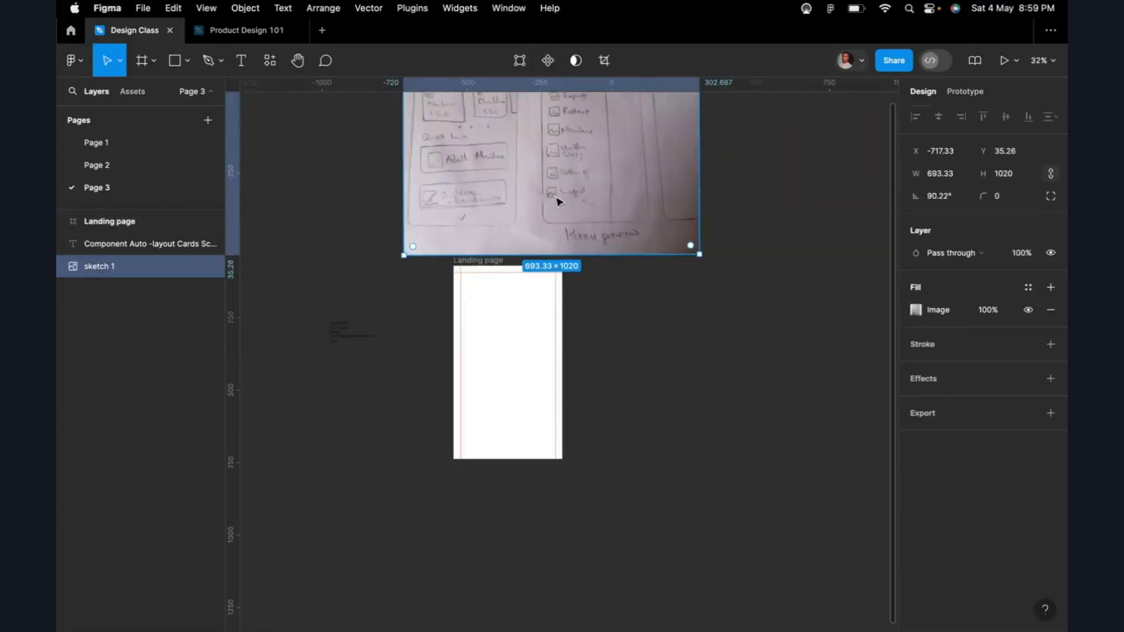
scroll(557, 201, "up", 4)
scroll(557, 202, "down", 10)
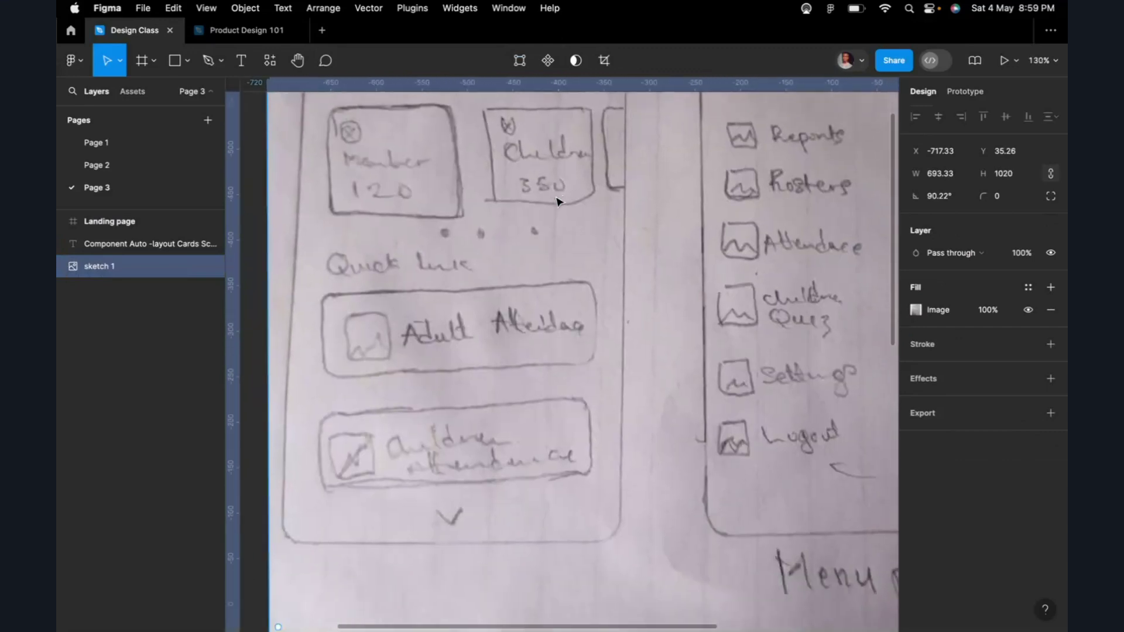
scroll(557, 201, "up", 9)
scroll(557, 201, "right", 2)
scroll(557, 202, "up", 1)
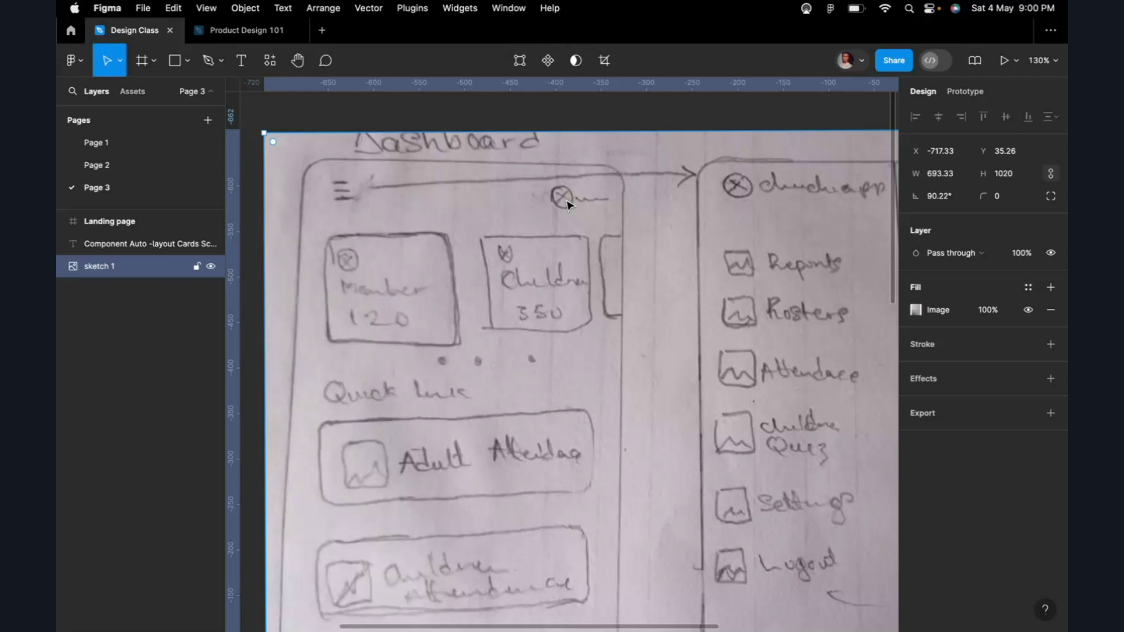
scroll(567, 202, "down", 5)
scroll(567, 202, "up", 2)
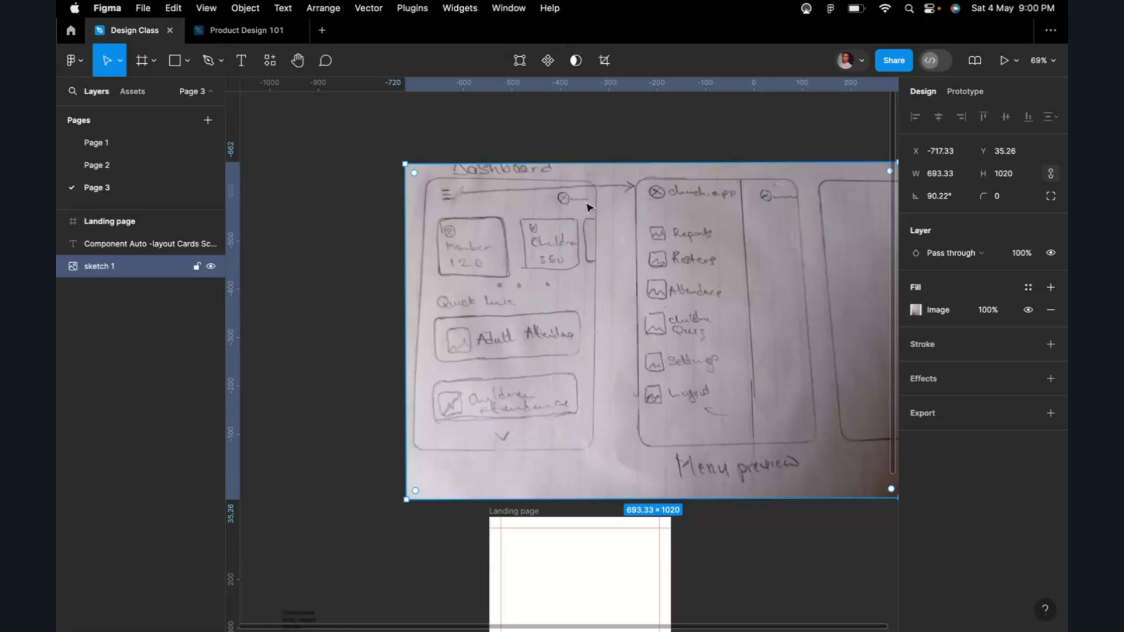
scroll(593, 209, "up", 3)
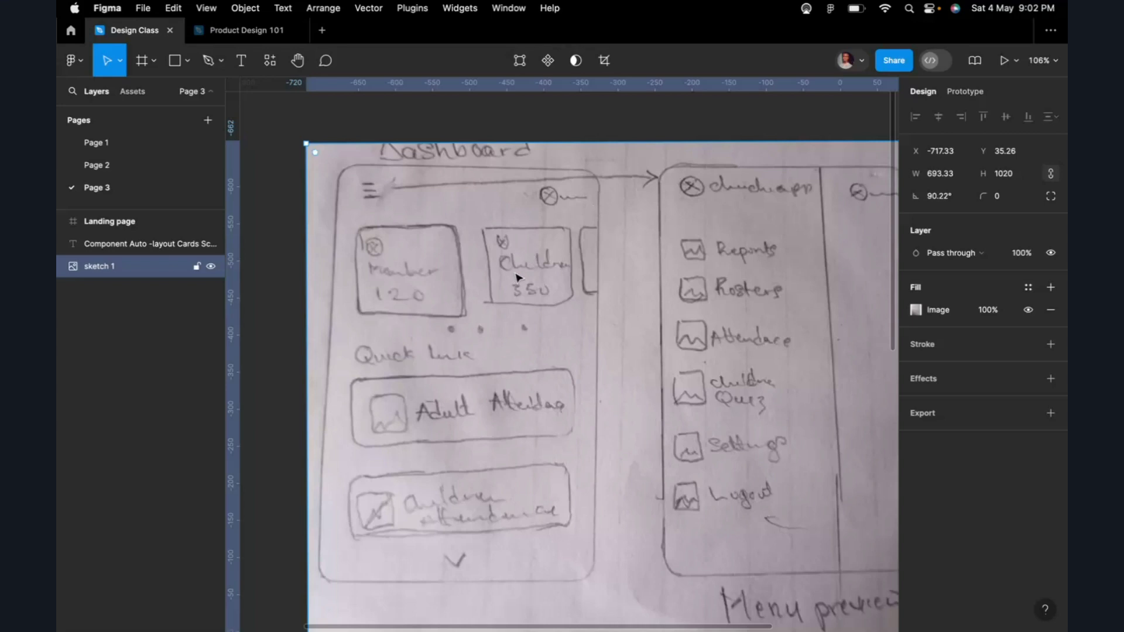
scroll(515, 282, "down", 5)
scroll(479, 316, "up", 4)
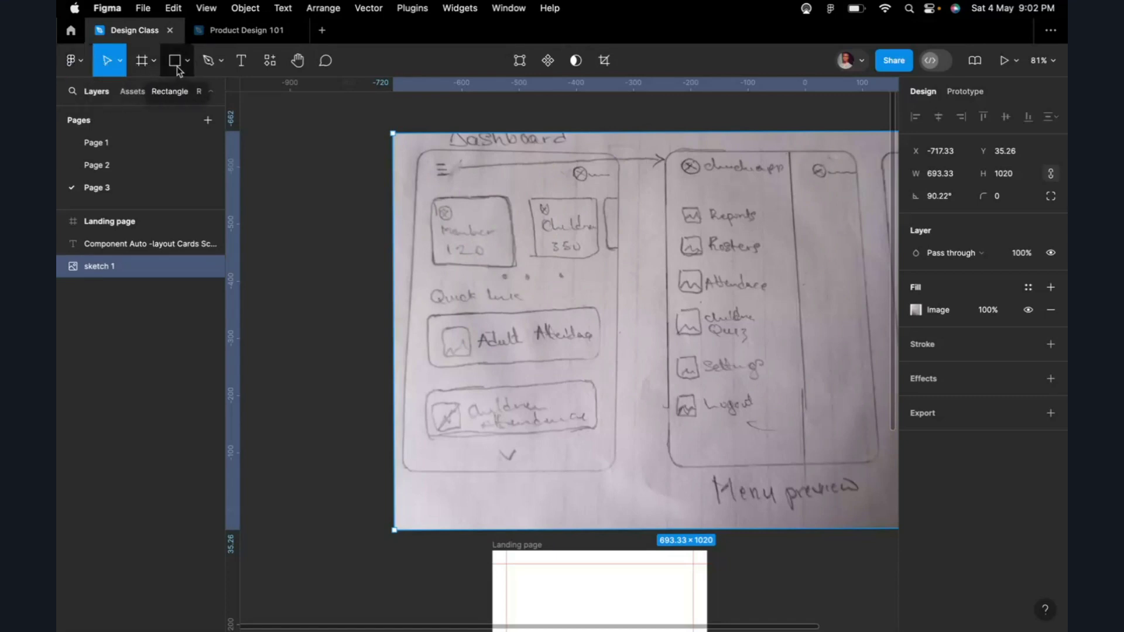
Step: Run the Iconify plugin, search for "menu" and look through the matching icons
left_click(274, 71)
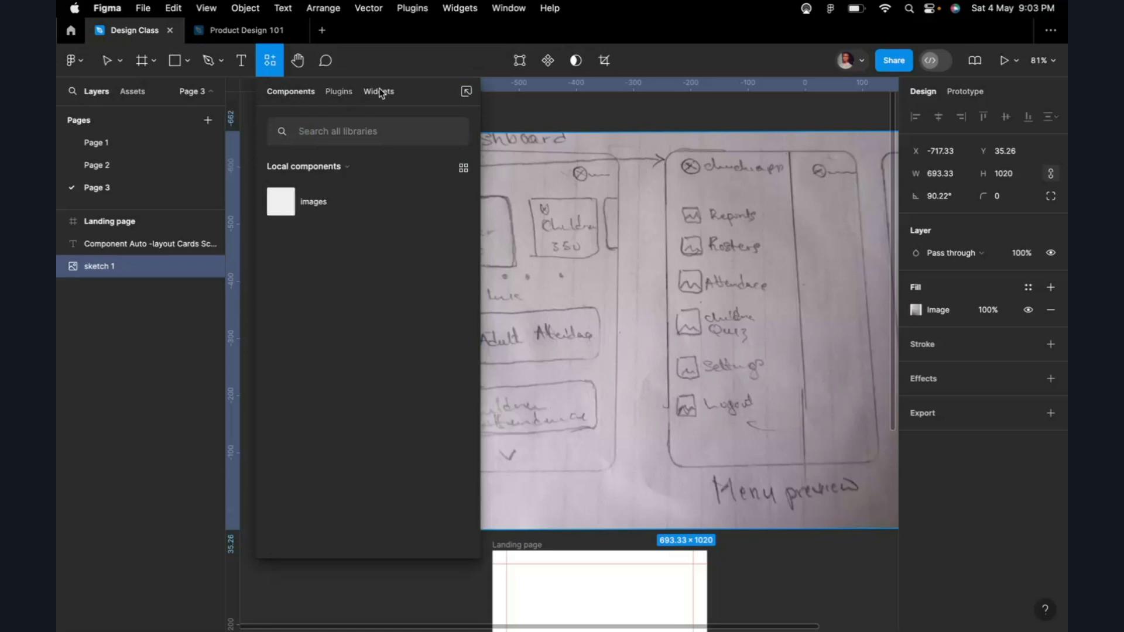
left_click(344, 93)
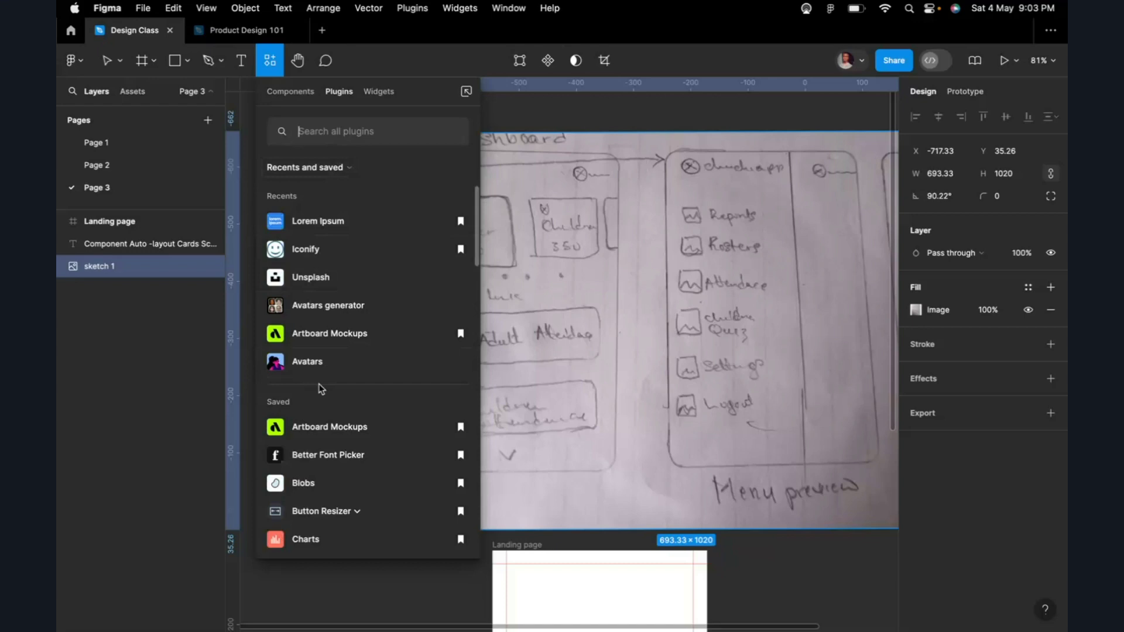
left_click(320, 260)
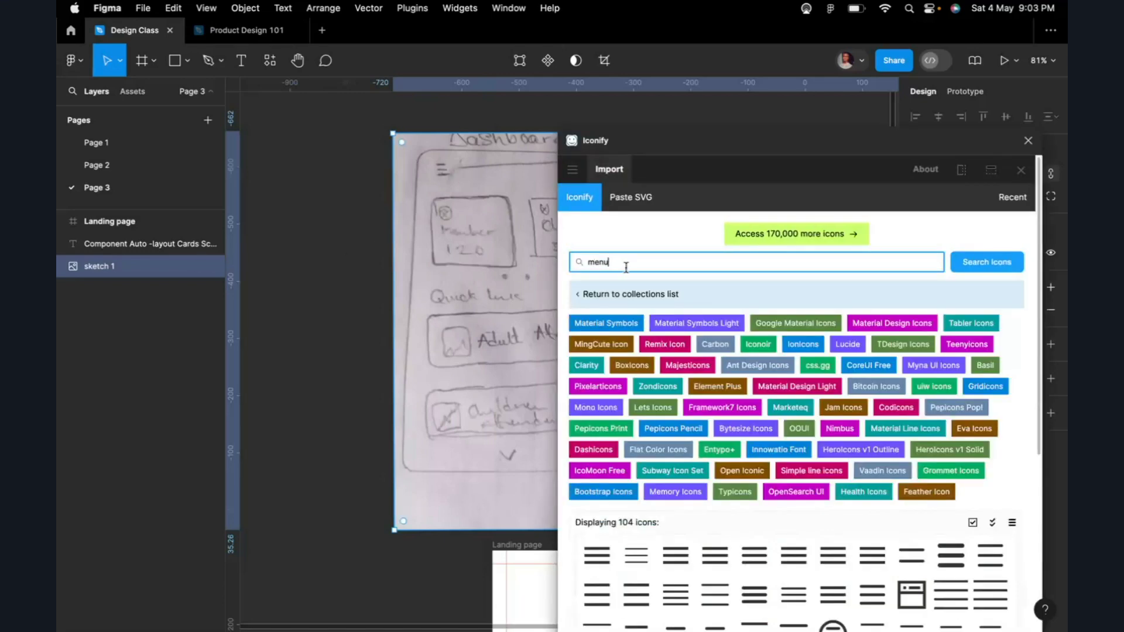
scroll(737, 387, "down", 4)
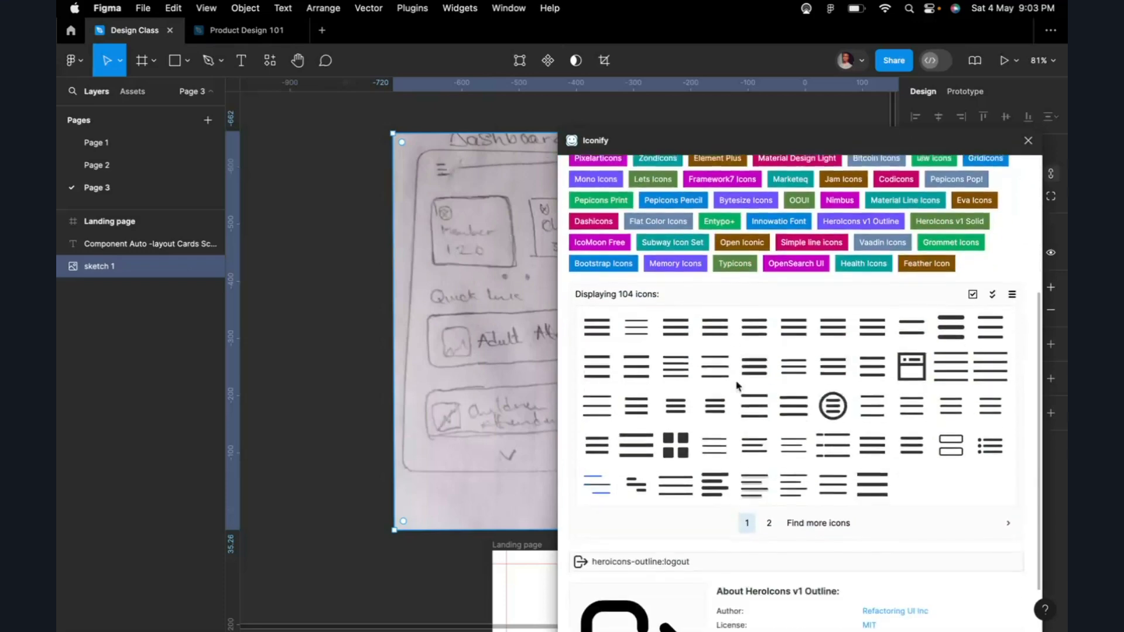
scroll(738, 387, "up", 4)
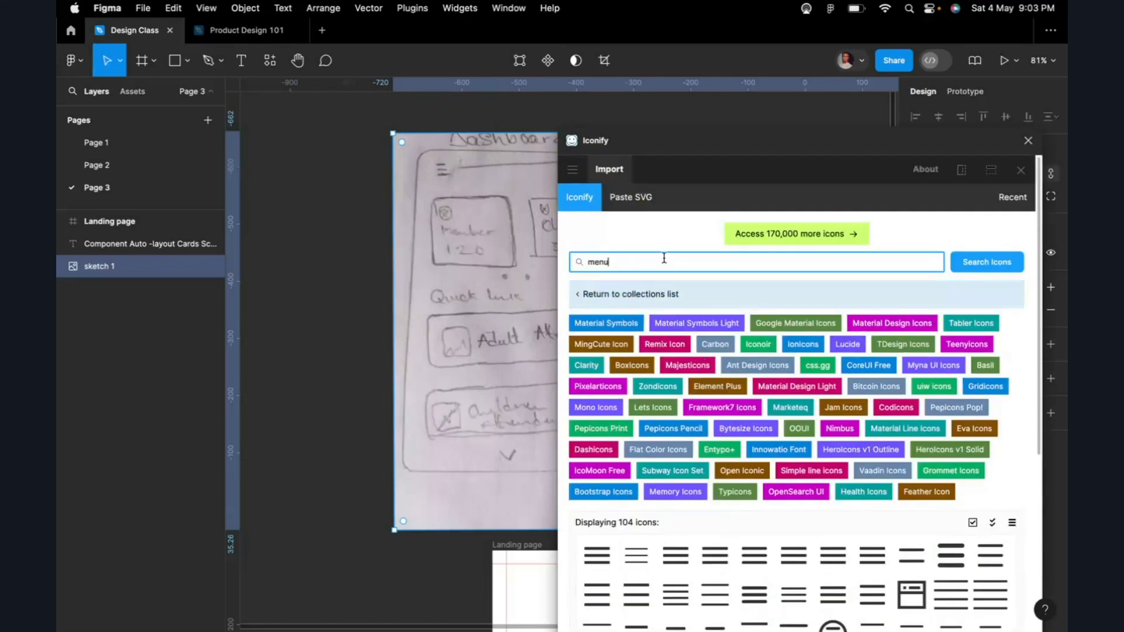
scroll(664, 258, "down", 5)
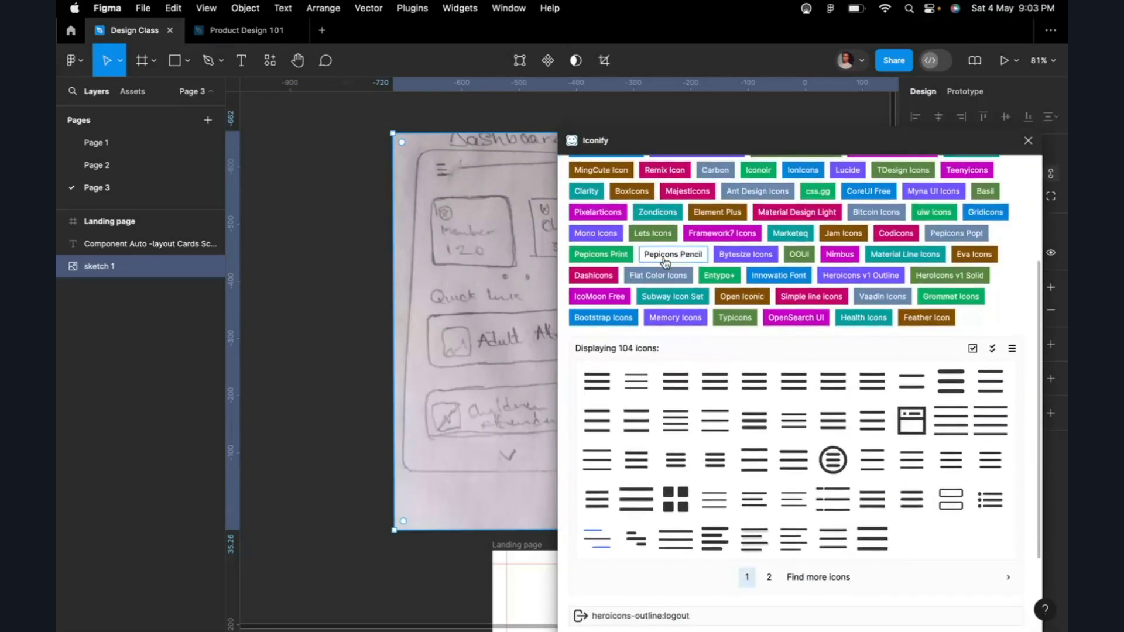
scroll(664, 259, "up", 5)
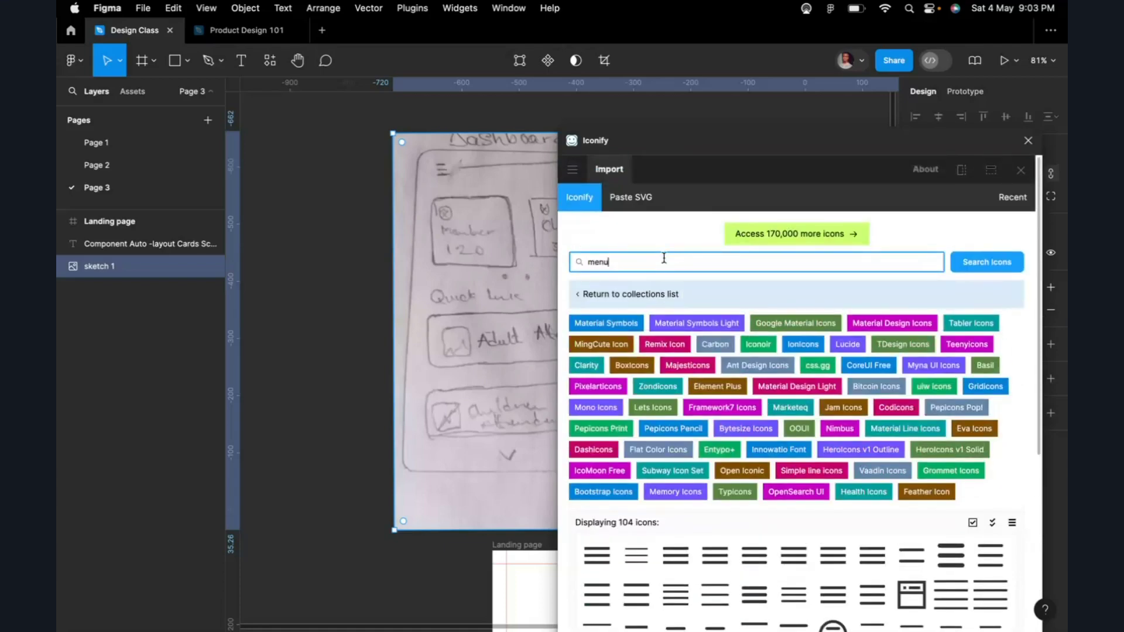
scroll(665, 258, "down", 5)
scroll(664, 259, "up", 5)
Step: Search Iconify for "burger menu" icons instead
key("BackSpace")
key("BackSpace")
key("BackSpace")
key("BackSpace")
type("burger menu")
key("Return")
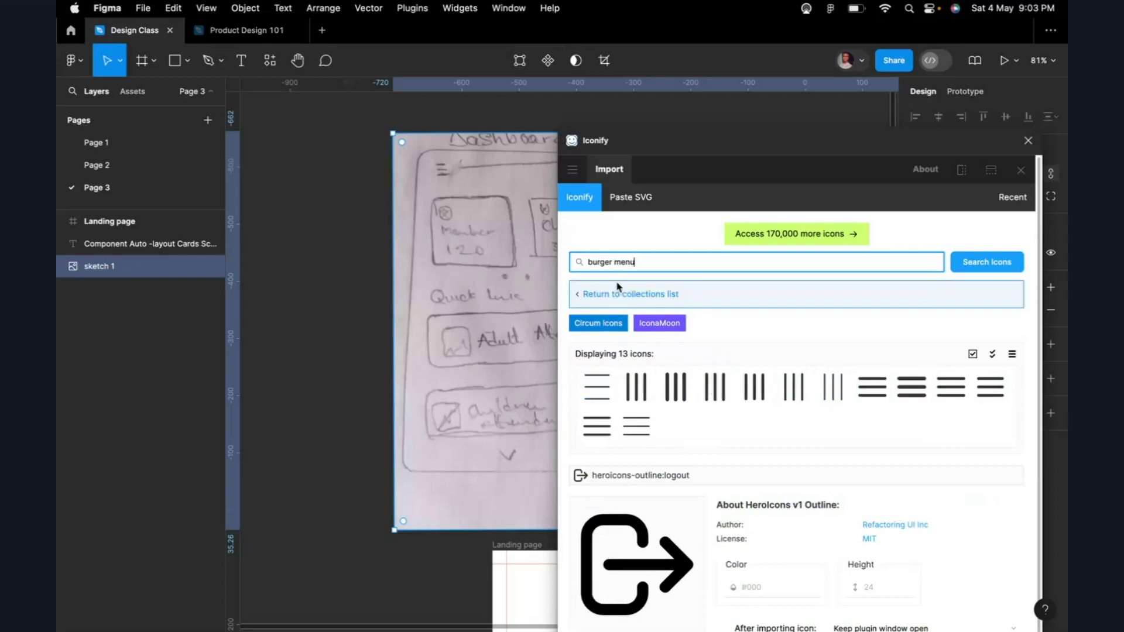
Step: Replace the Iconify search term with "menu" and browse the resulting icons for a suitable hamburger icon
key("BackSpace")
key("BackSpace")
key("BackSpace")
key("BackSpace")
key("BackSpace")
key("BackSpace")
key("BackSpace")
key("BackSpace")
key("BackSpace")
key("BackSpace")
key("BackSpace")
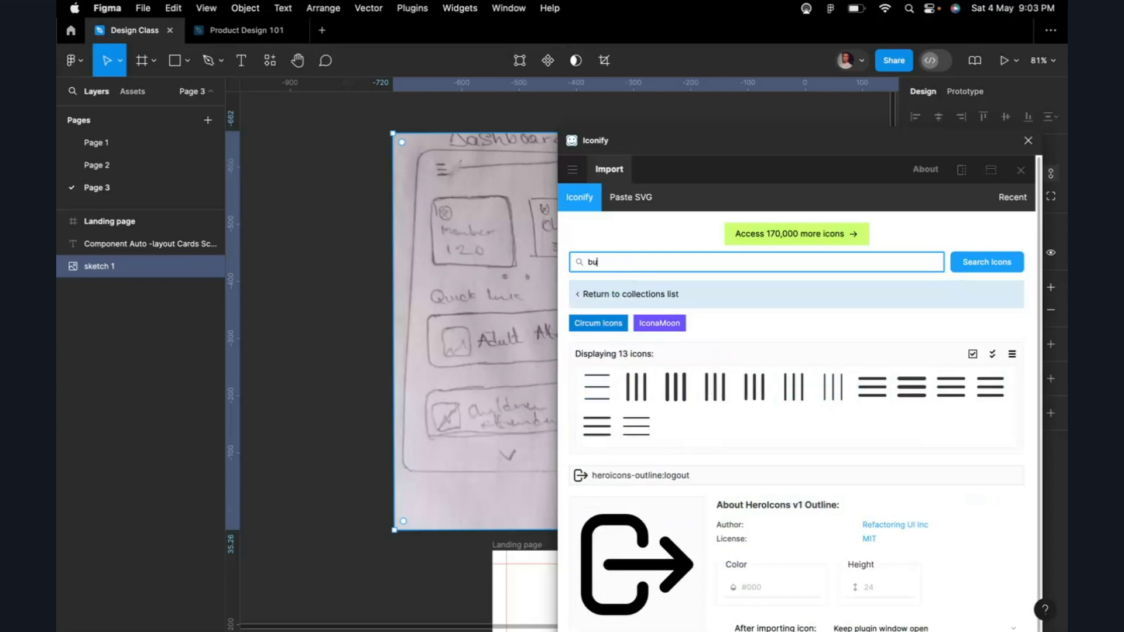
type("menu")
key("Return")
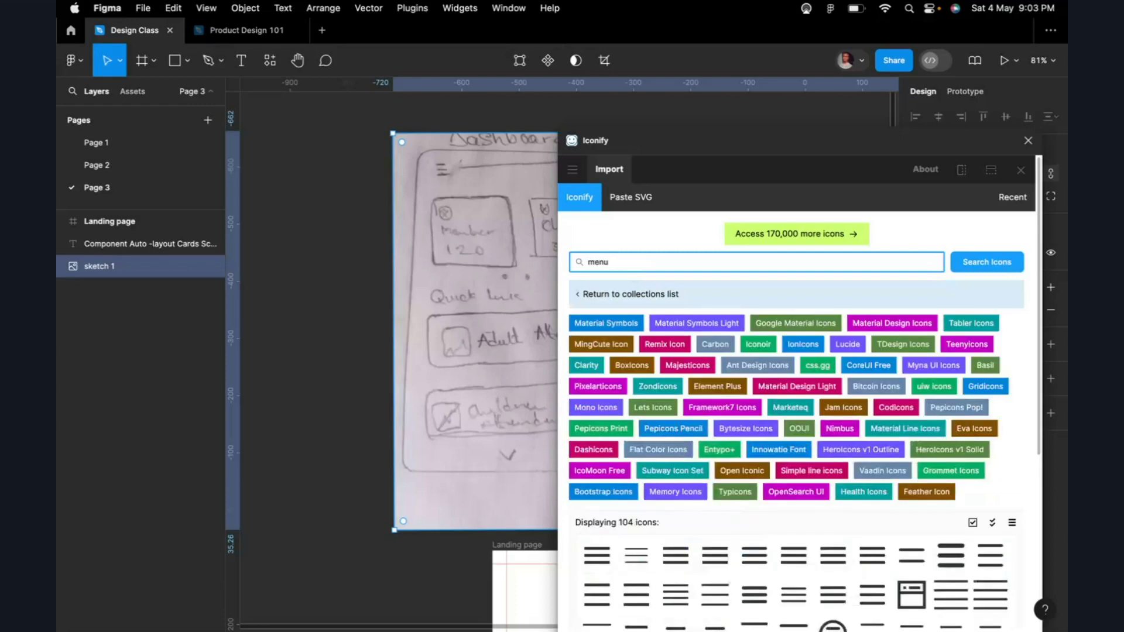
scroll(803, 380, "down", 1)
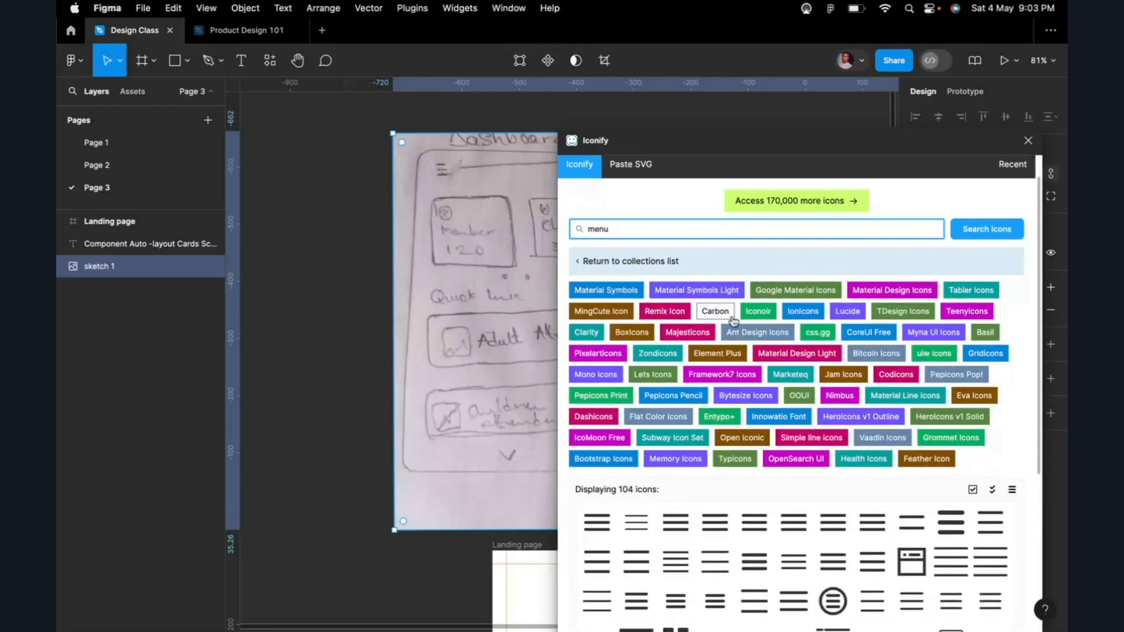
scroll(817, 417, "down", 2)
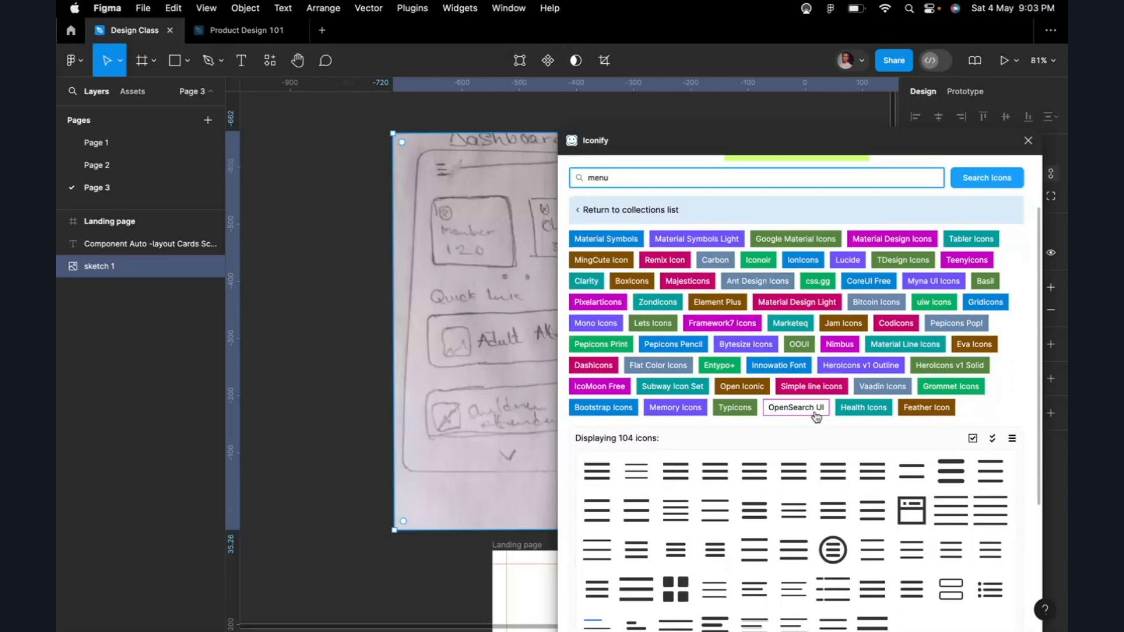
scroll(817, 416, "up", 1)
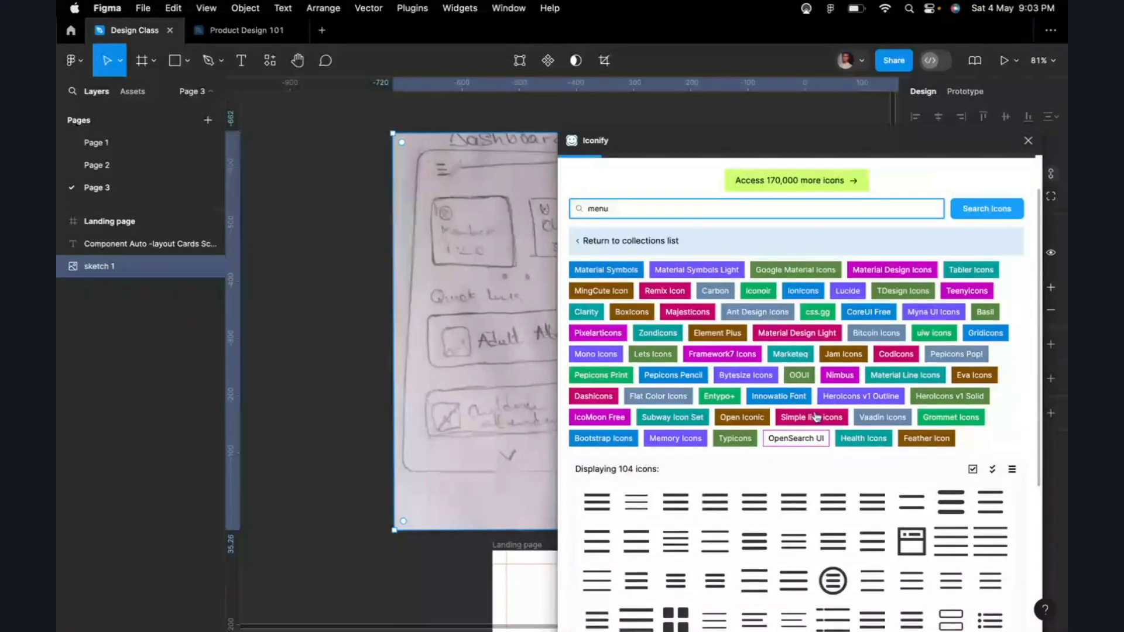
Step: Import the bold three-bar ion:menu icon from the Iconify search results onto the canvas beside the sketch image
scroll(816, 417, "down", 4)
scroll(817, 416, "up", 5)
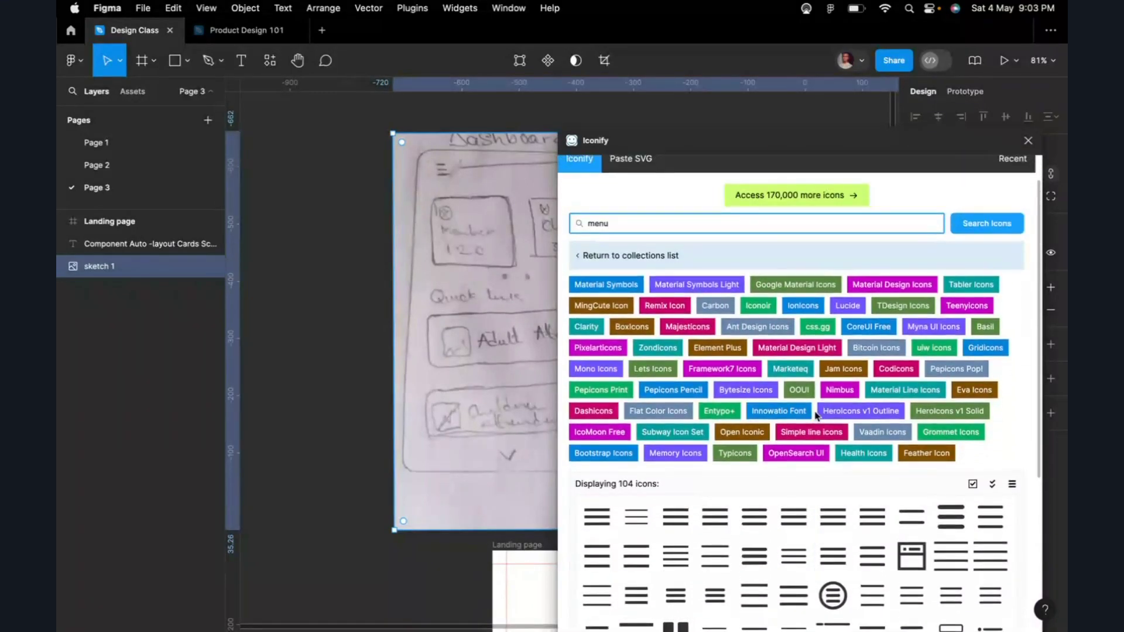
scroll(817, 417, "down", 5)
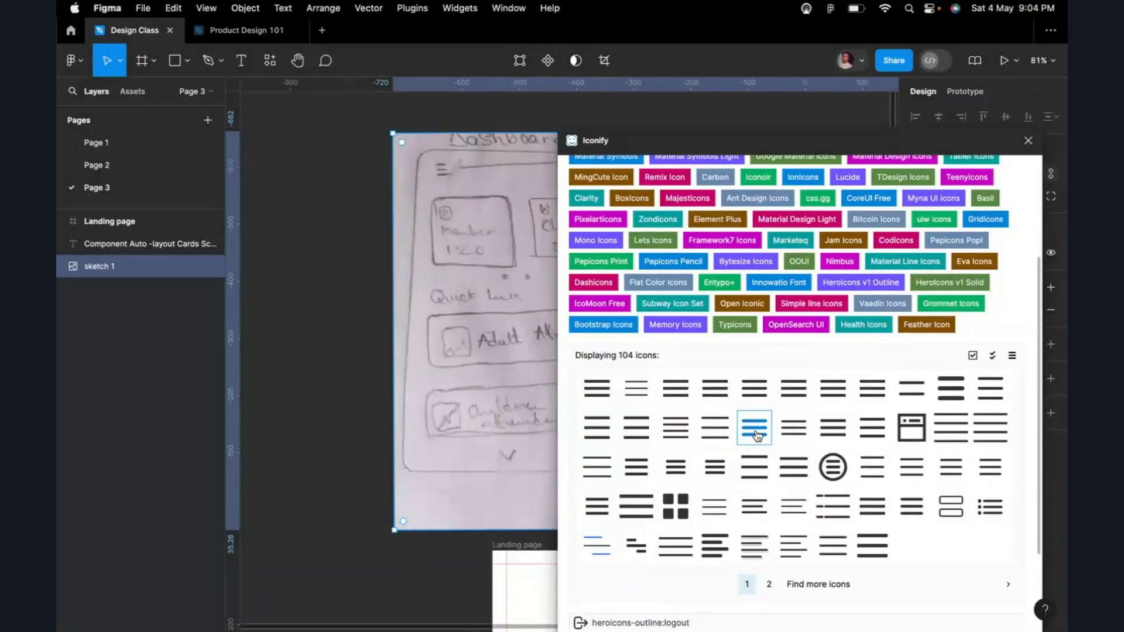
left_click_drag(754, 436, 323, 366)
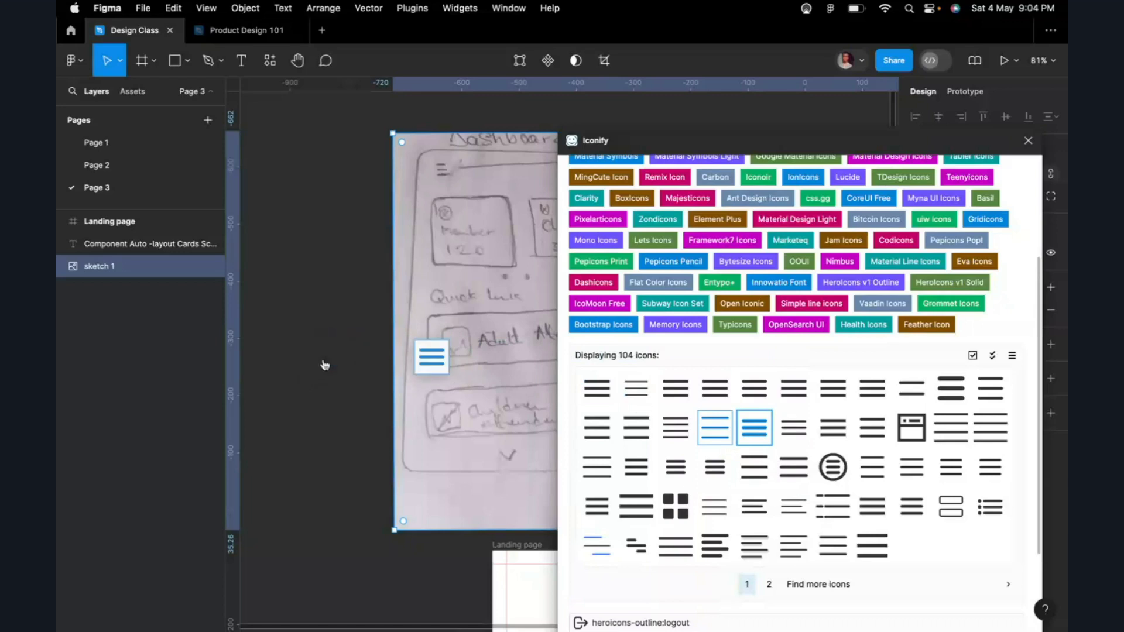
scroll(421, 378, "down", 5)
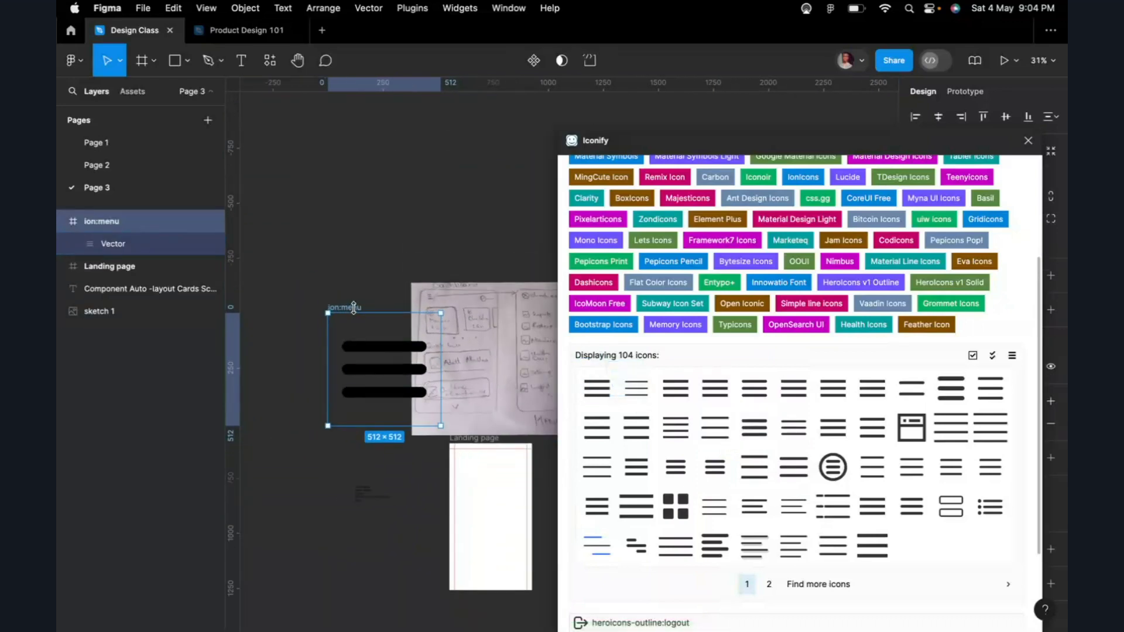
Step: Move the ion:menu frame to the empty area just above the sketch image and close the Iconify plugin
left_click_drag(353, 308, 355, 174)
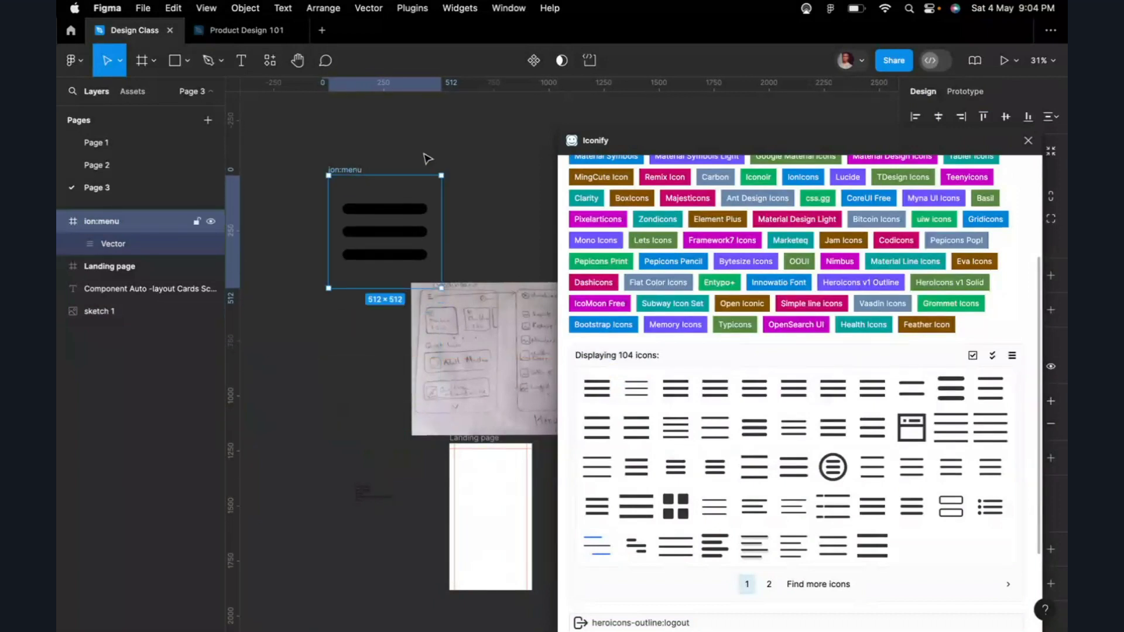
left_click(1028, 140)
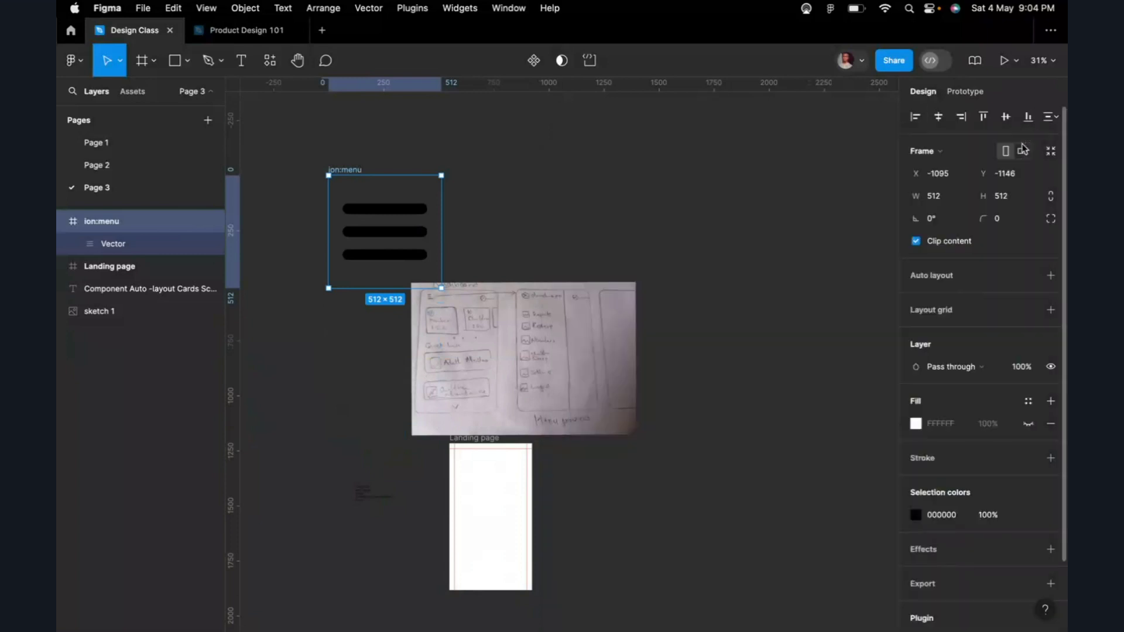
scroll(368, 258, "up", 3)
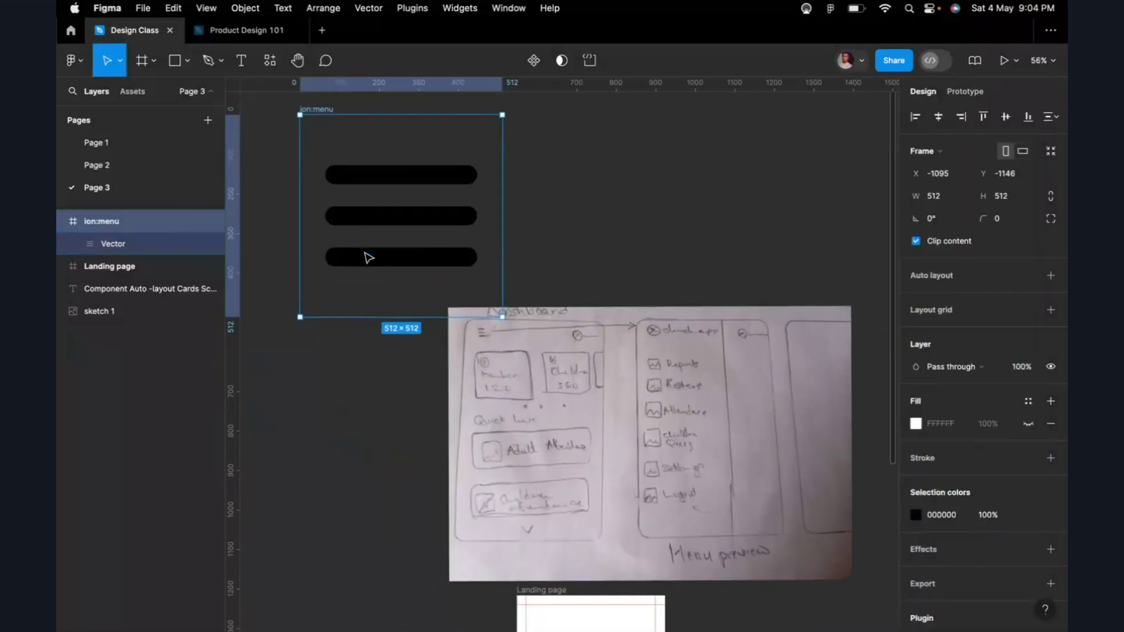
scroll(368, 257, "down", 1)
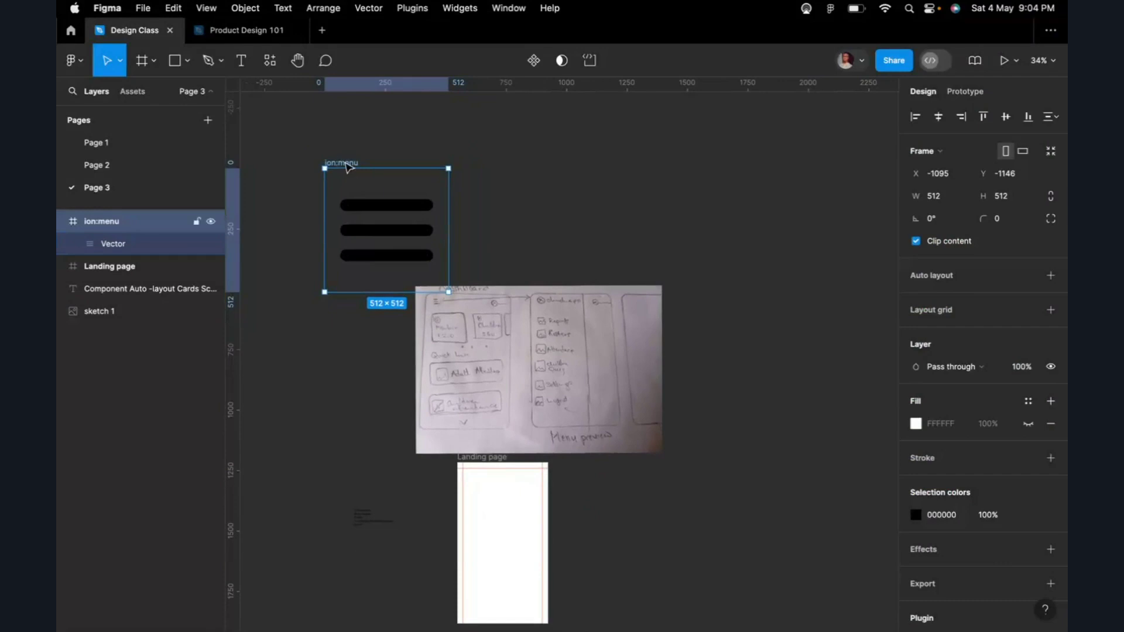
left_click_drag(366, 154, 381, 147)
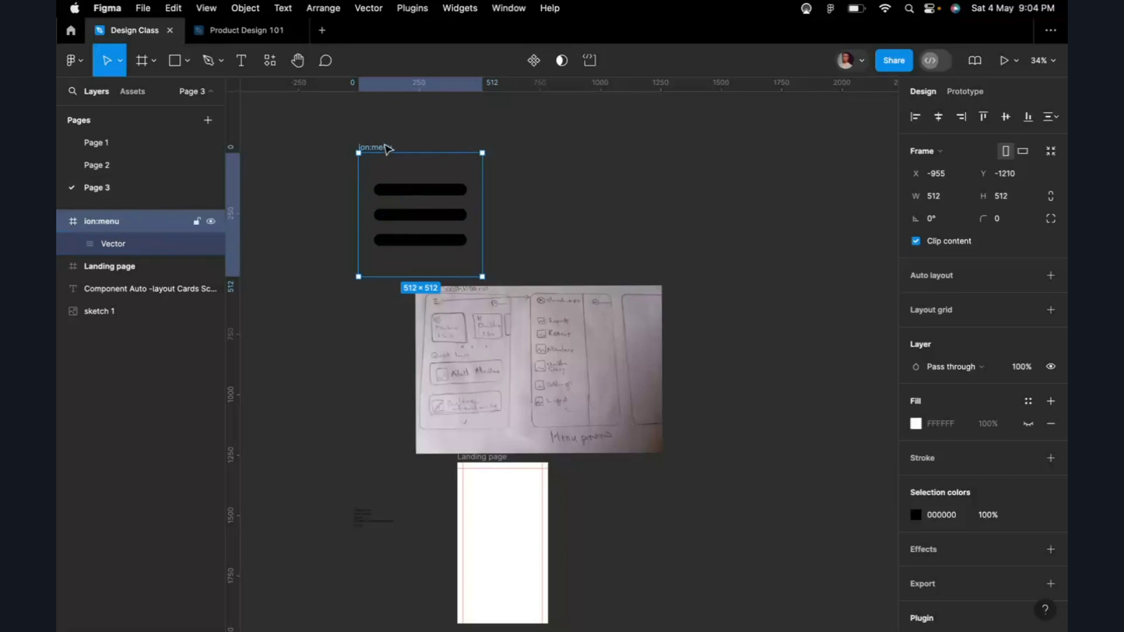
Step: Pull the vector out of the ion:menu frame, put it back in the centre and check its spacing to the frame
key("Return")
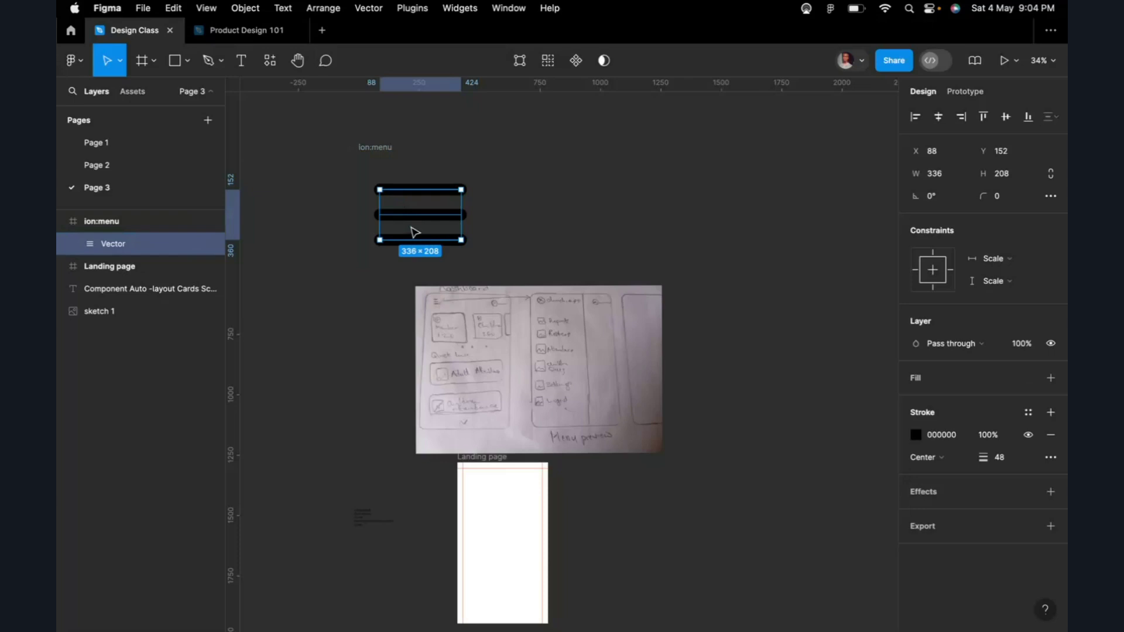
left_click_drag(421, 224, 673, 192)
left_click(390, 148)
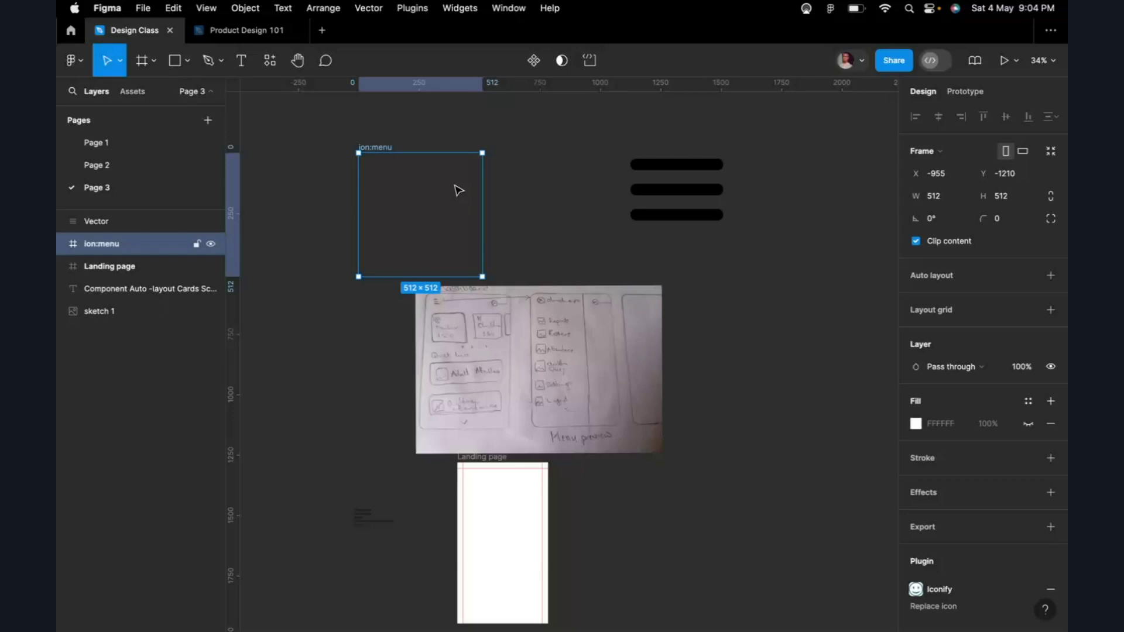
left_click_drag(677, 189, 421, 214)
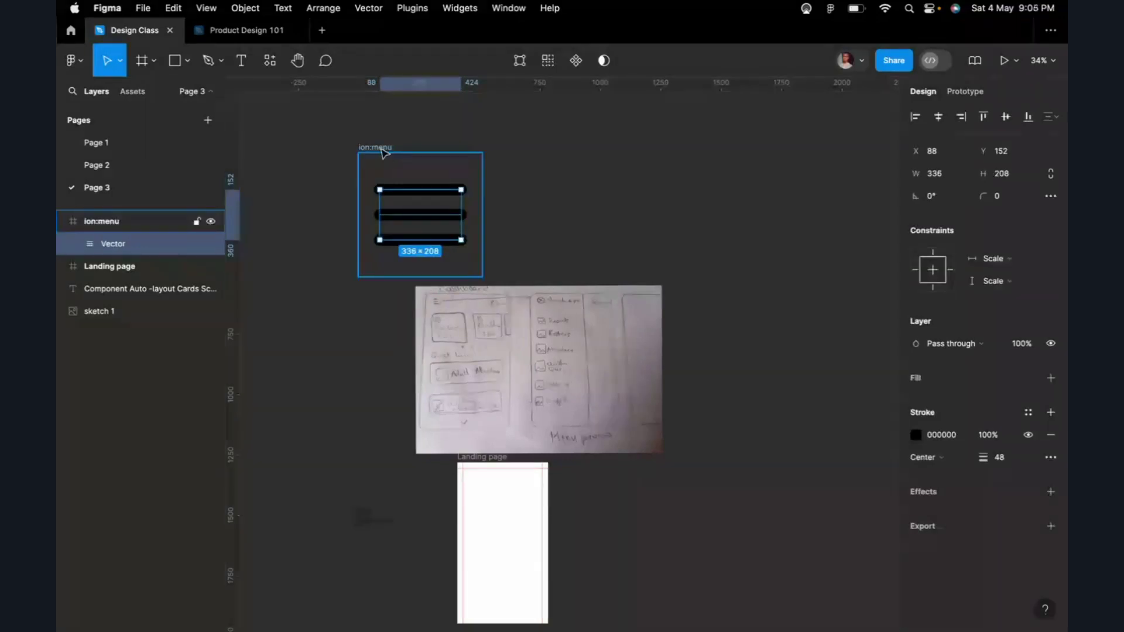
key("alt")
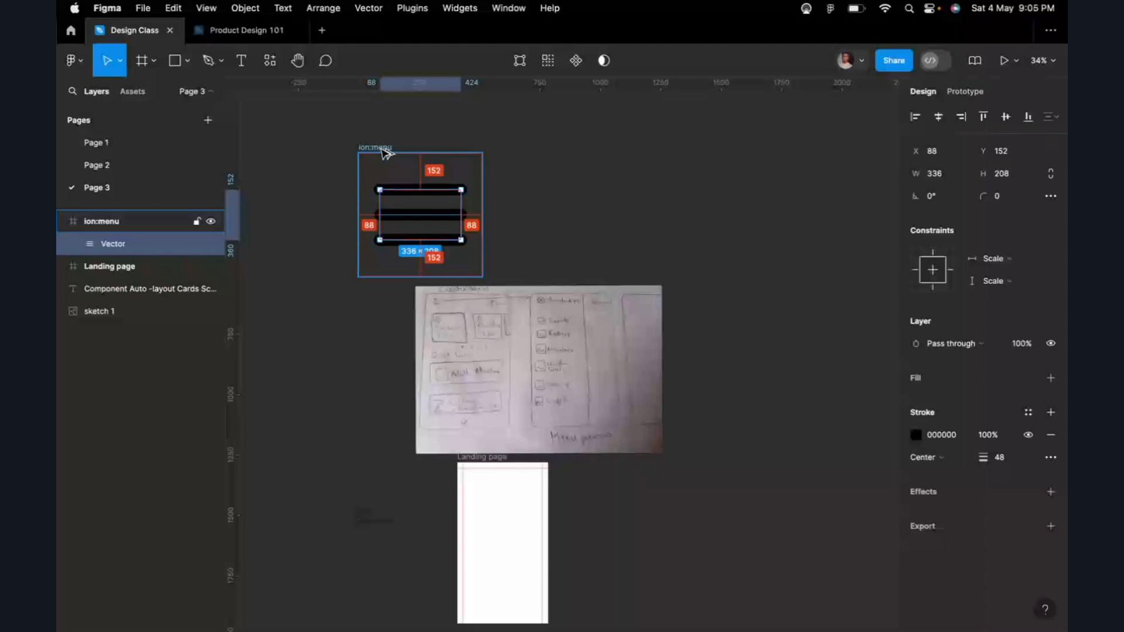
Step: Duplicate the ion:menu frame and place the copy beside the original, above the sketch image
left_click(386, 154)
left_click_drag(389, 150, 559, 148)
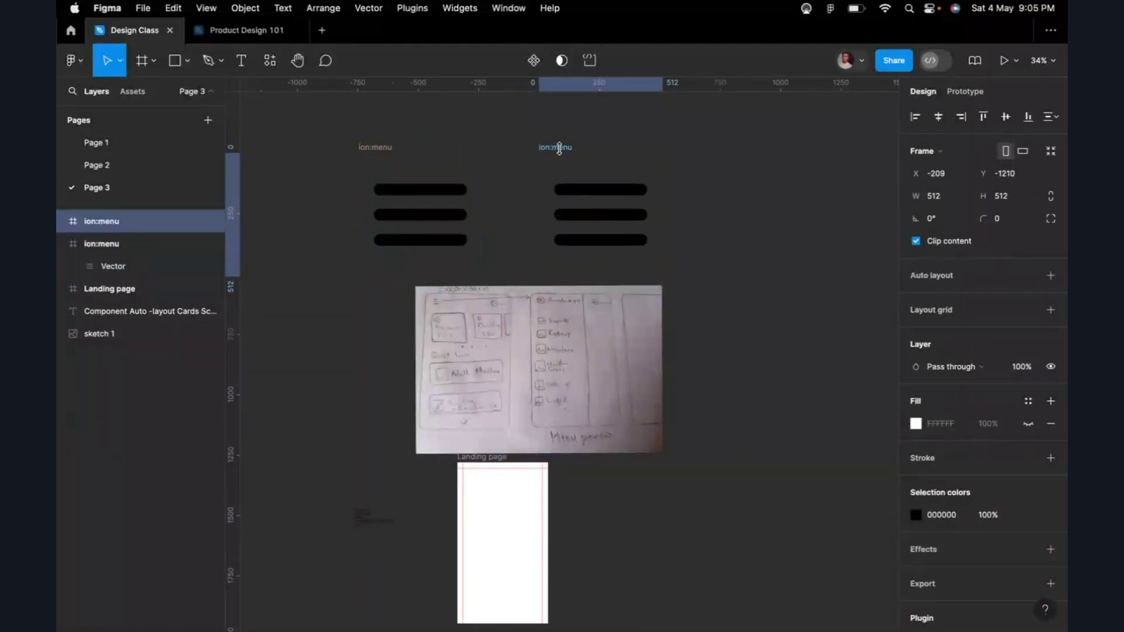
left_click(485, 150)
left_click(374, 148)
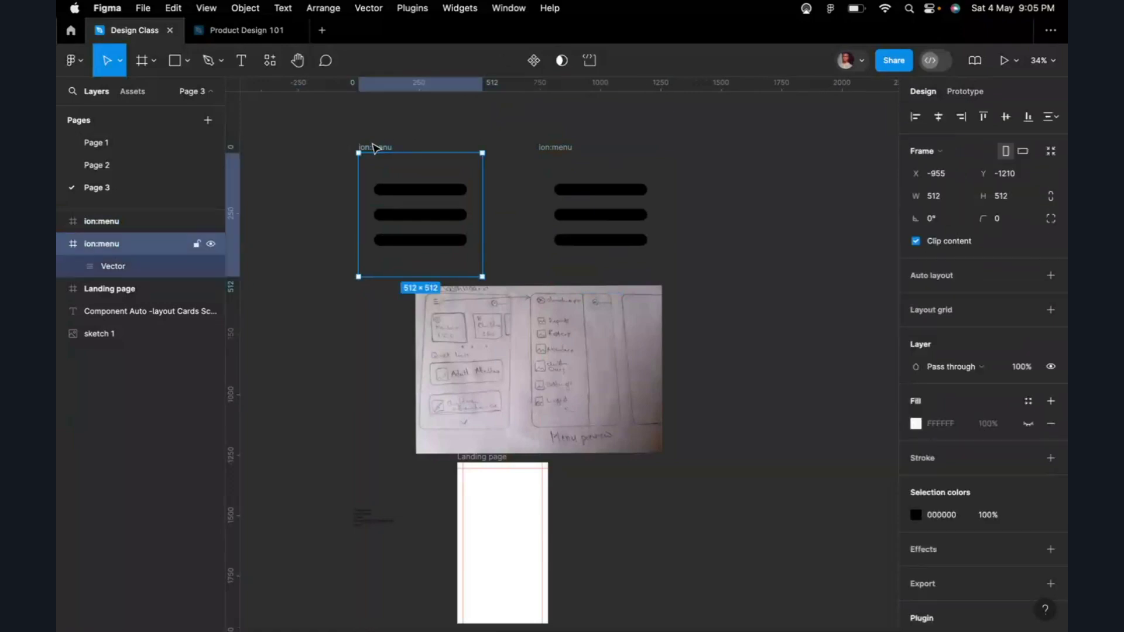
Step: Take the vector out of the duplicated ion:menu frame, delete the empty frame and place the loose vector beside the original icon
left_click(571, 153)
key("Return")
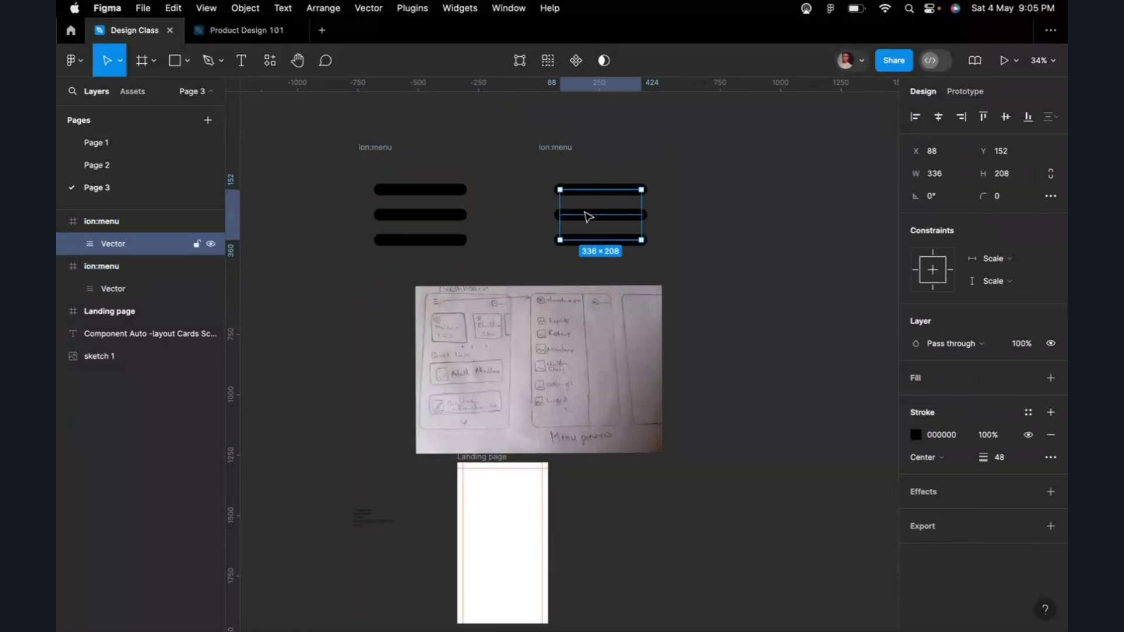
left_click_drag(584, 216, 766, 196)
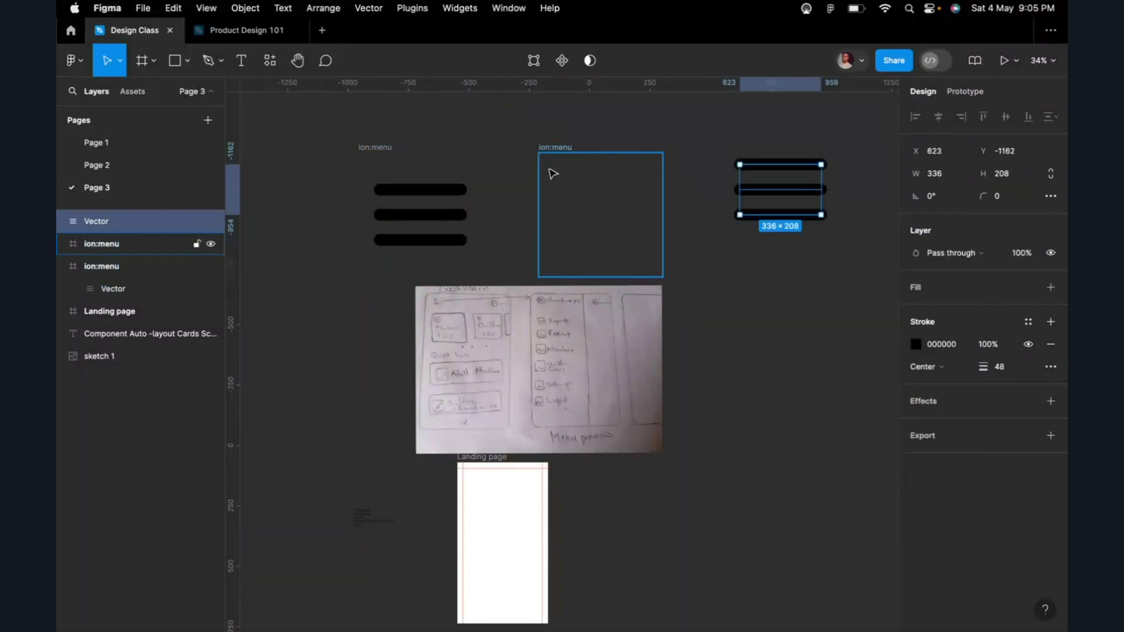
left_click(553, 147)
key("Delete")
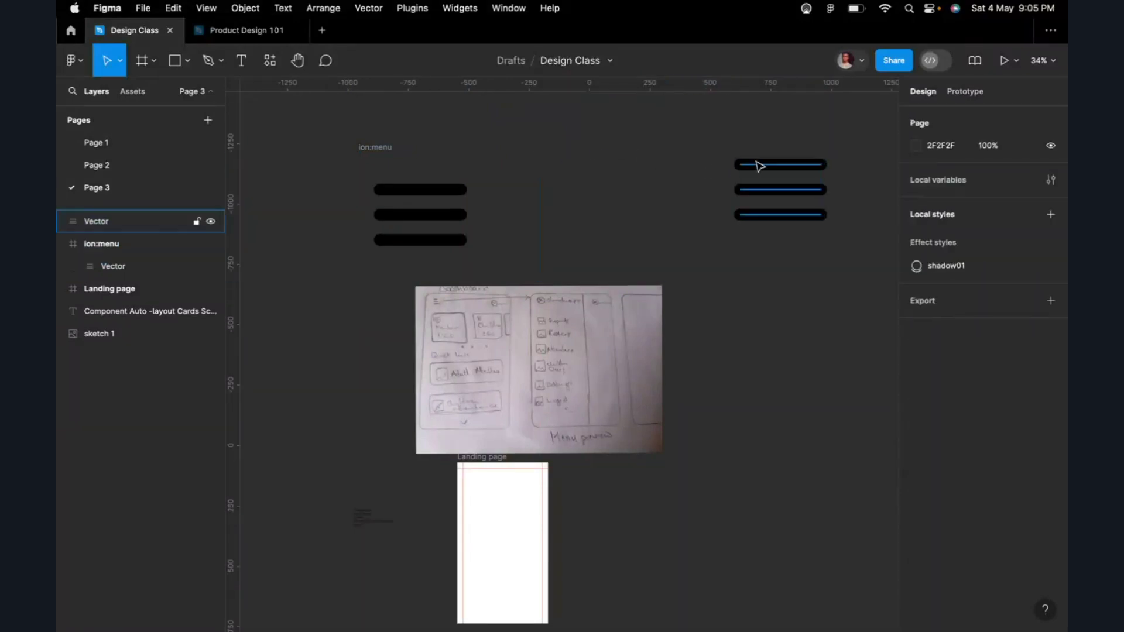
left_click_drag(760, 166, 569, 189)
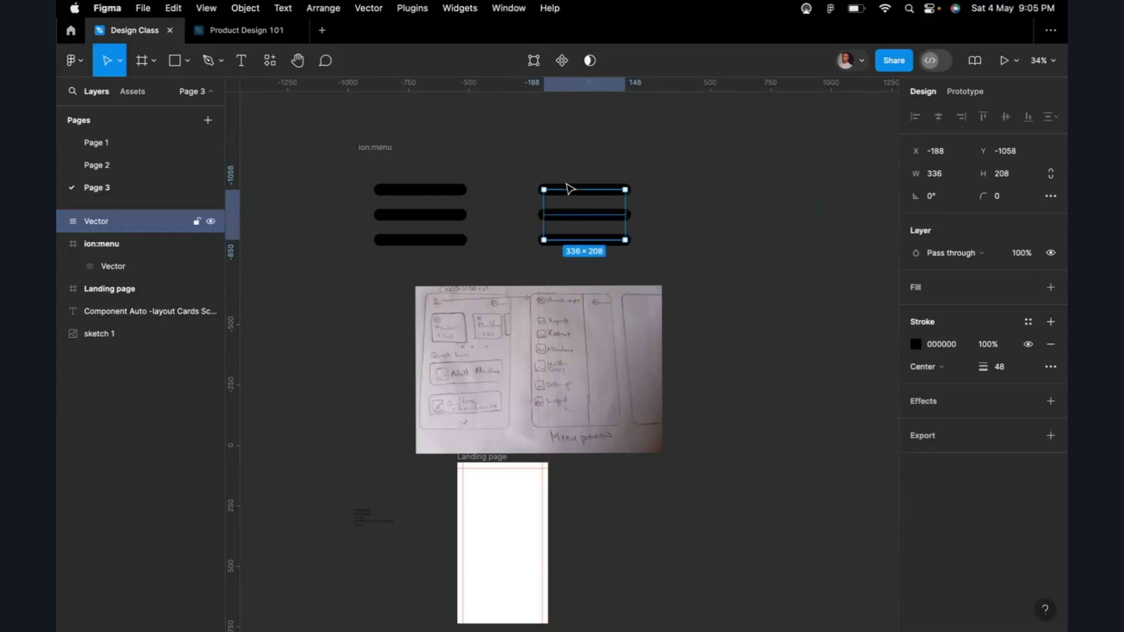
Step: Scale the loose menu vector down proportionally to about 127 × 79 with the Scale tool
key("k")
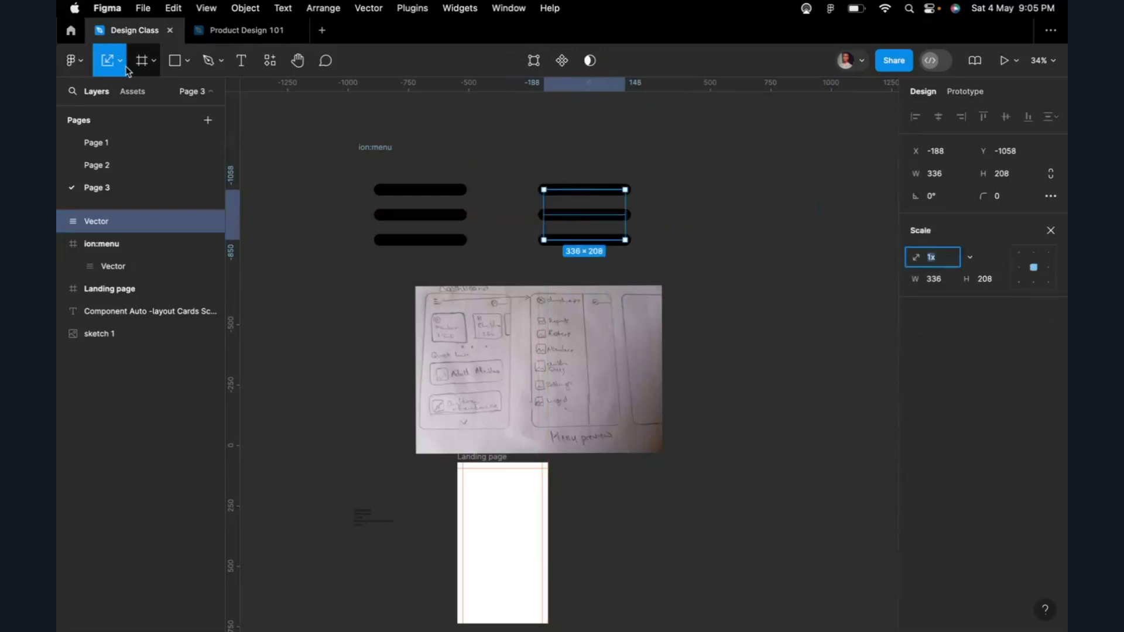
left_click_drag(625, 190, 578, 238)
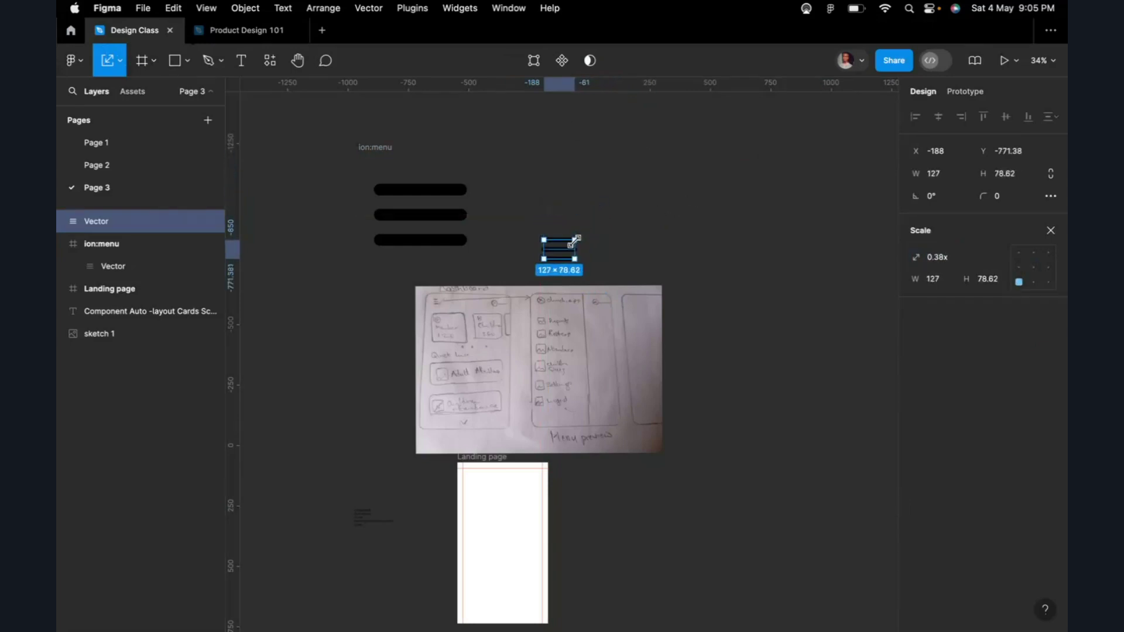
scroll(563, 263, "up", 2)
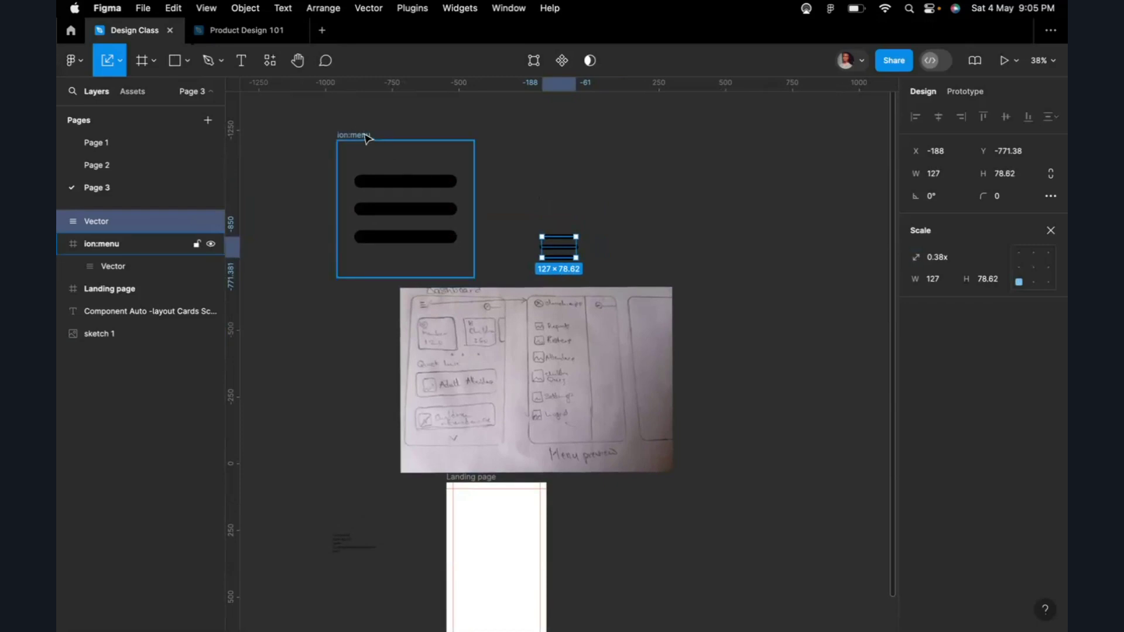
Step: Scale the ion:menu frame down to about 210 × 210 so it sits next to the loose vector
left_click(391, 136)
left_click_drag(475, 140, 501, 256)
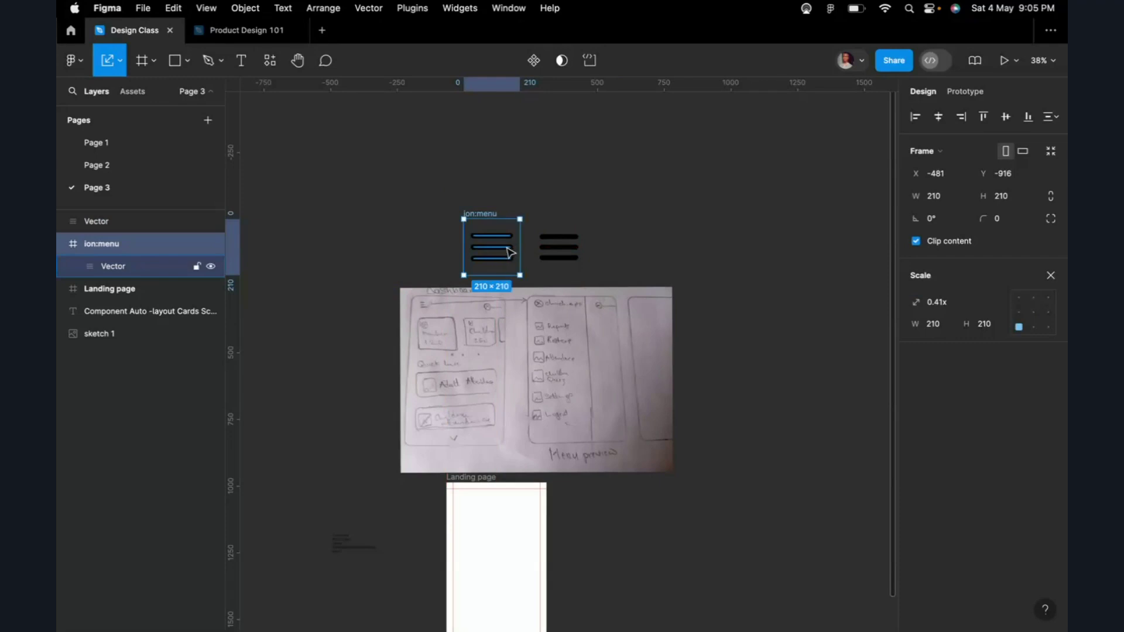
scroll(508, 252, "up", 3)
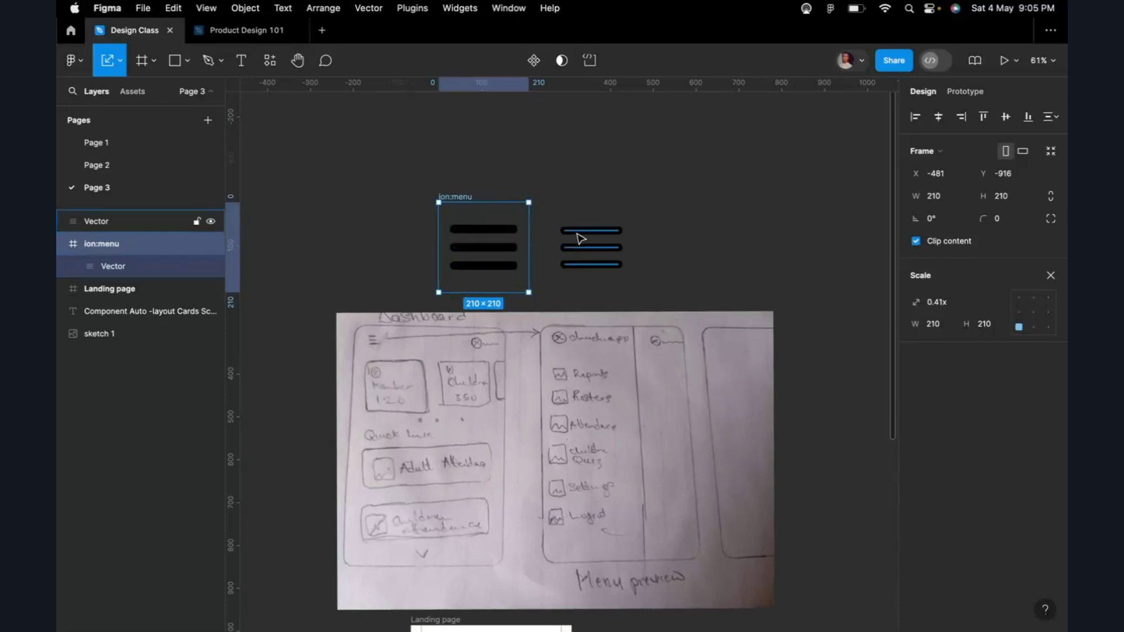
scroll(574, 225, "down", 2)
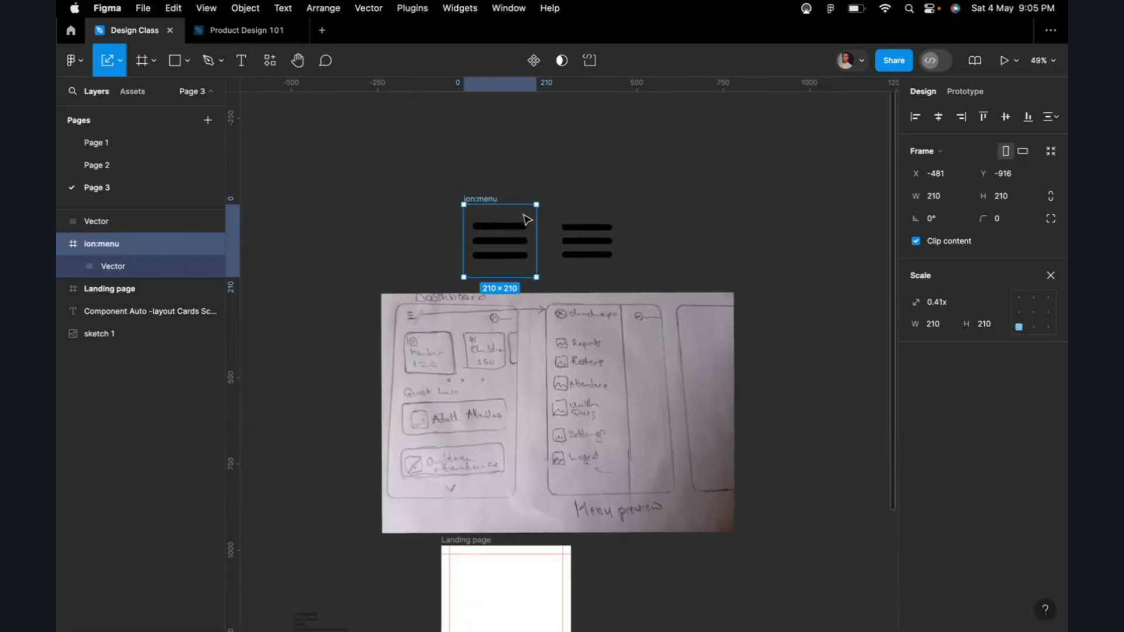
Step: Move the ion:menu frame into the Landing page frame and place the loose vector on the canvas beside the page
left_click_drag(493, 204, 494, 579)
mouse_move(606, 240)
left_mouse_down()
mouse_move(527, 609)
mouse_move(673, 554)
mouse_move(641, 580)
left_mouse_up()
scroll(640, 576, "up", 5)
scroll(641, 575, "down", 3)
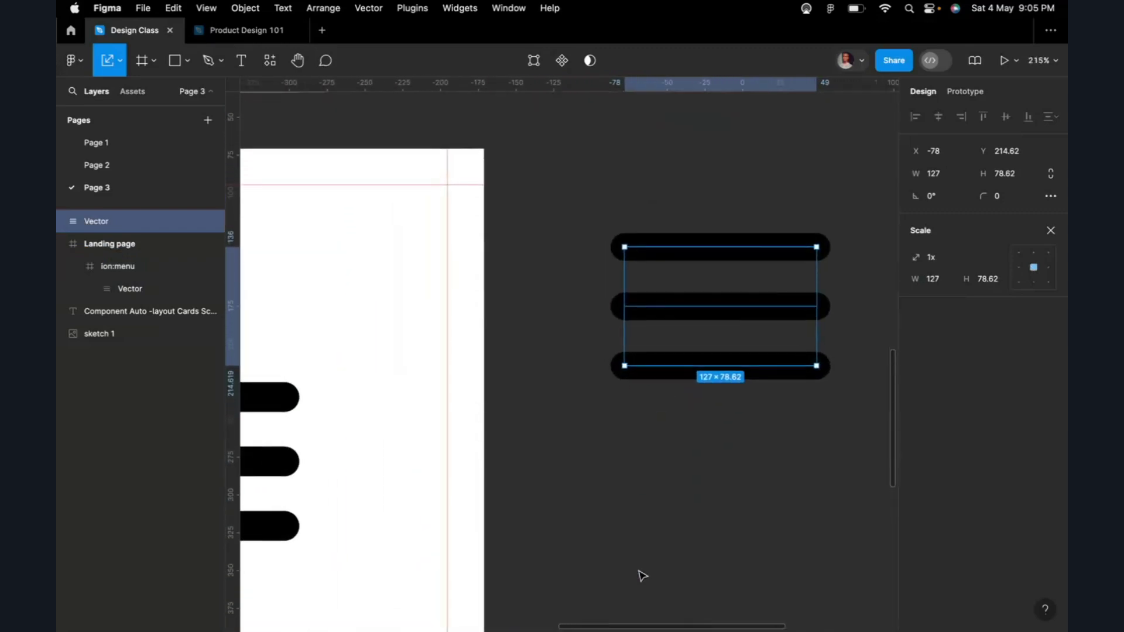
scroll(643, 576, "down", 3)
scroll(642, 576, "down", 3)
scroll(645, 575, "left", 5)
scroll(648, 575, "up", 3)
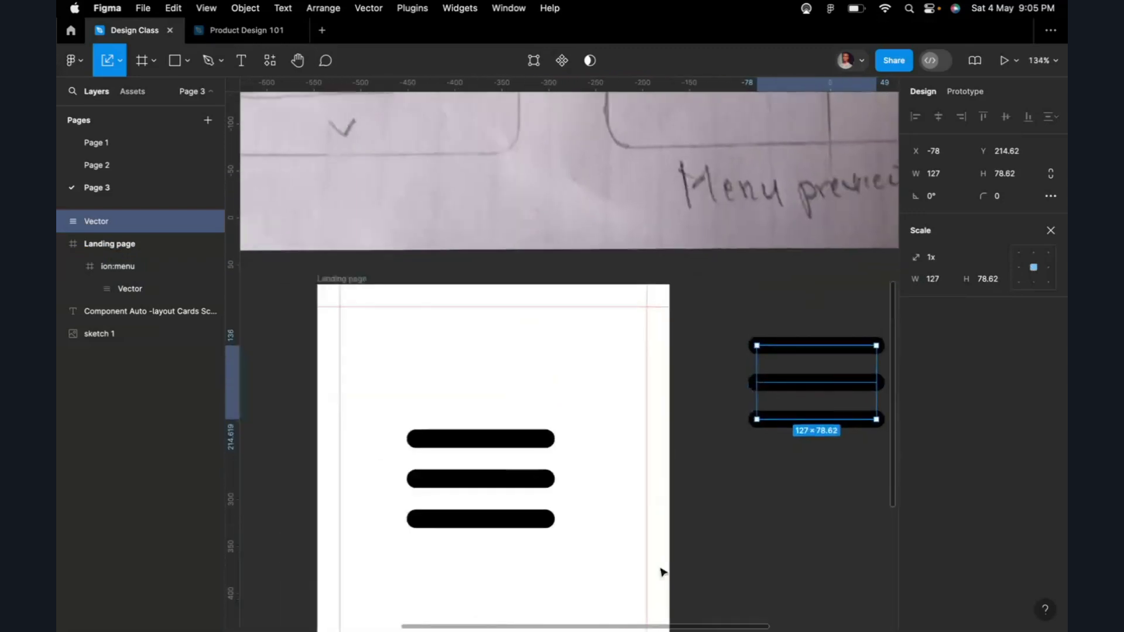
scroll(507, 466, "right", 5)
scroll(508, 467, "up", 3)
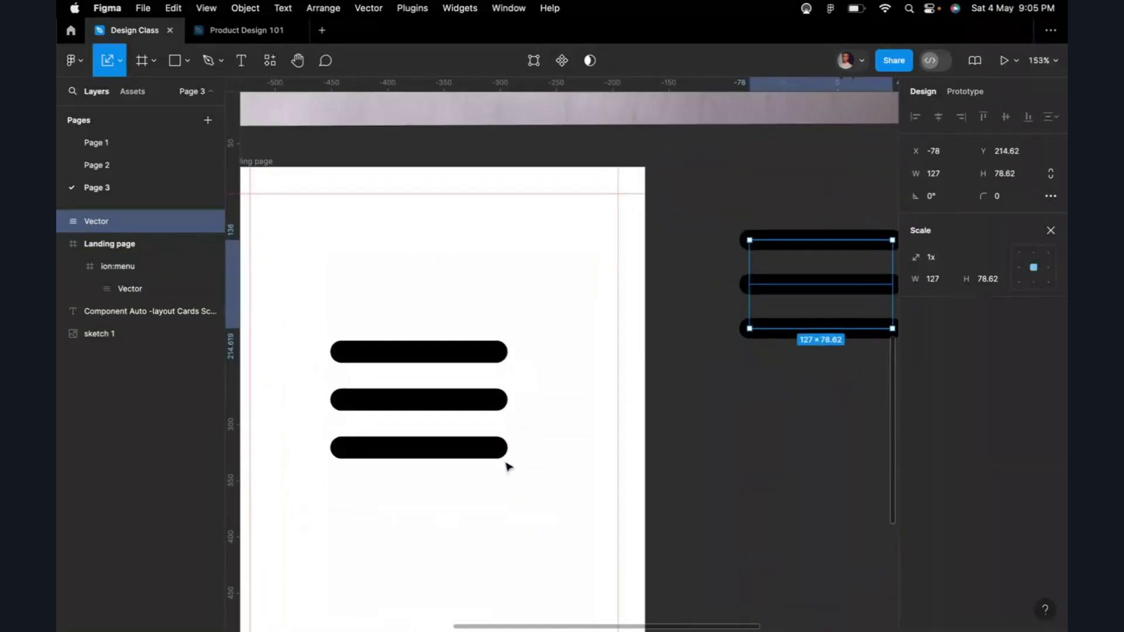
Step: Select the ion:menu frame inside the Landing page
left_click(595, 462)
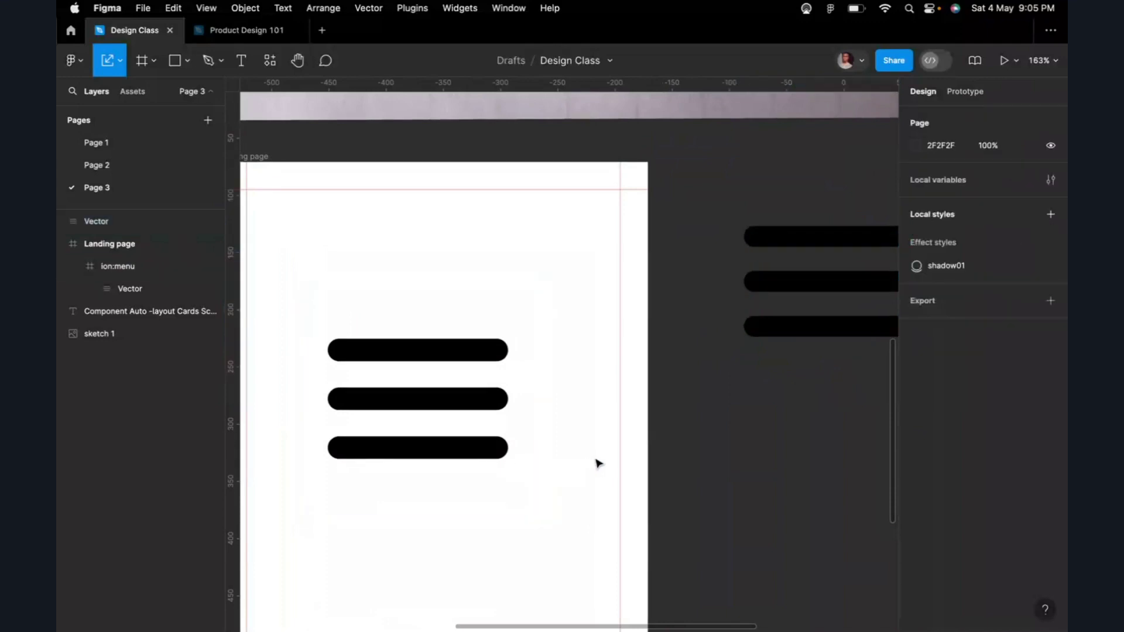
scroll(598, 464, "left", 4)
left_click(553, 346)
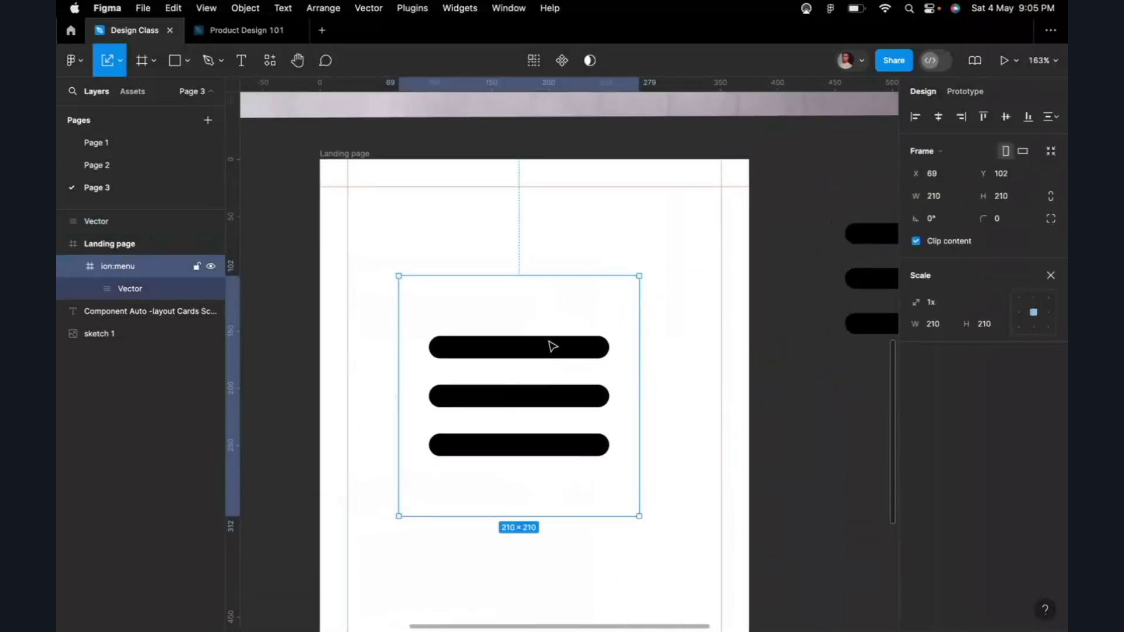
Step: Scale the ion:menu frame down to 30 × 30 and place it against the left margin guide at X 24, Y 32
left_click_drag(552, 346, 486, 280)
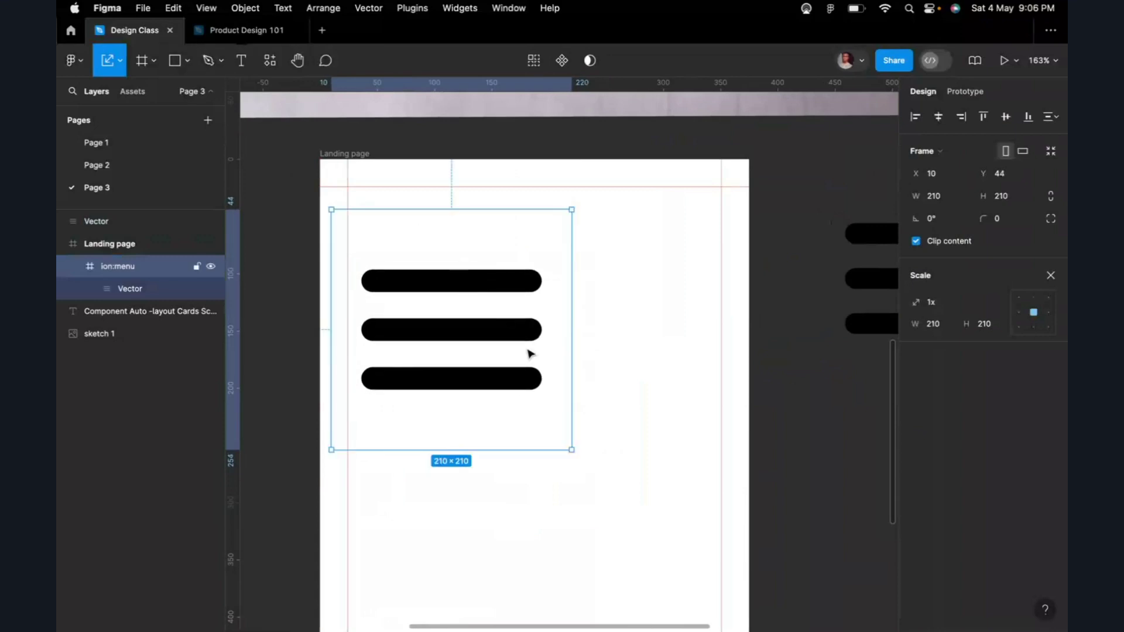
left_click_drag(569, 450, 374, 215)
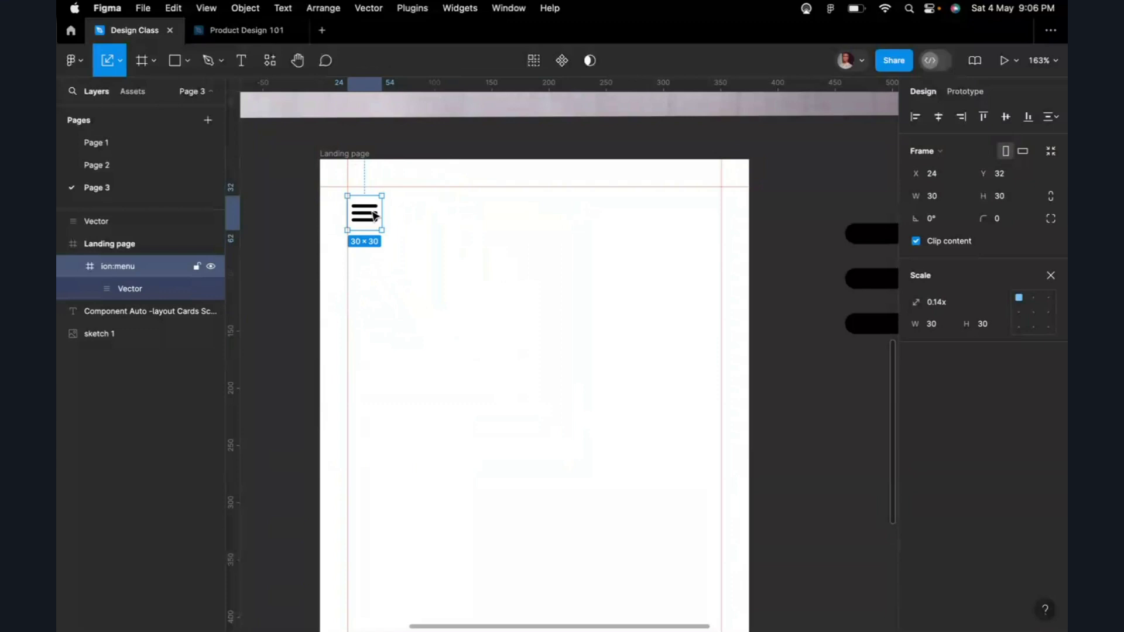
scroll(374, 216, "up", 3)
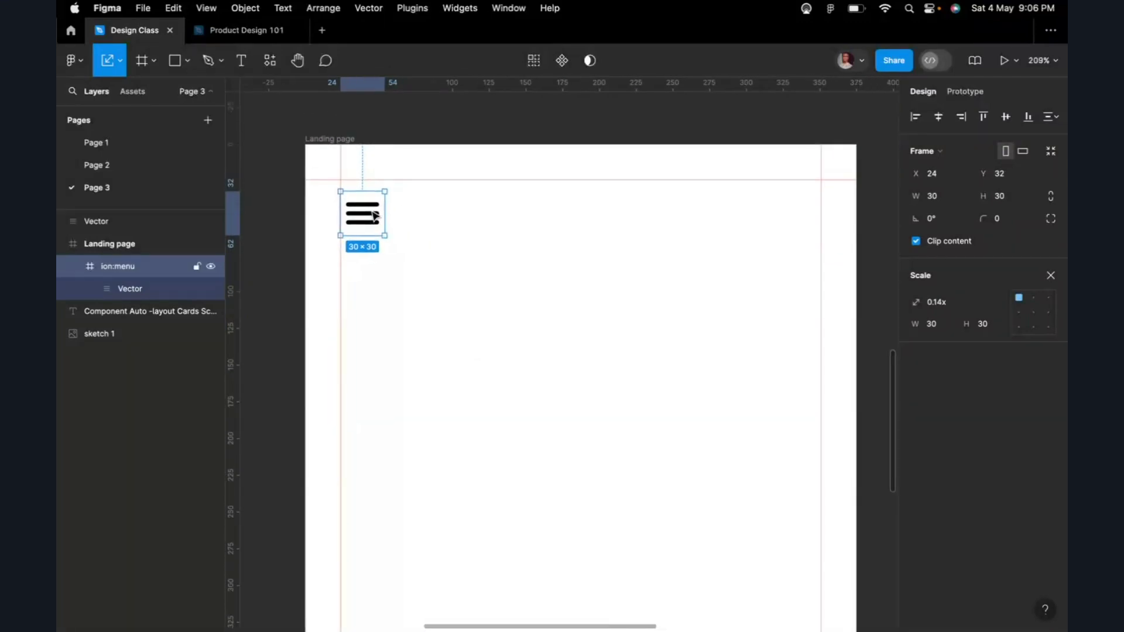
Step: Move the loose three-bar Vector from the canvas into the Landing page, below the small menu icon
scroll(373, 215, "down", 3)
left_click(788, 261)
left_click_drag(793, 264, 439, 283)
scroll(439, 283, "up", 5)
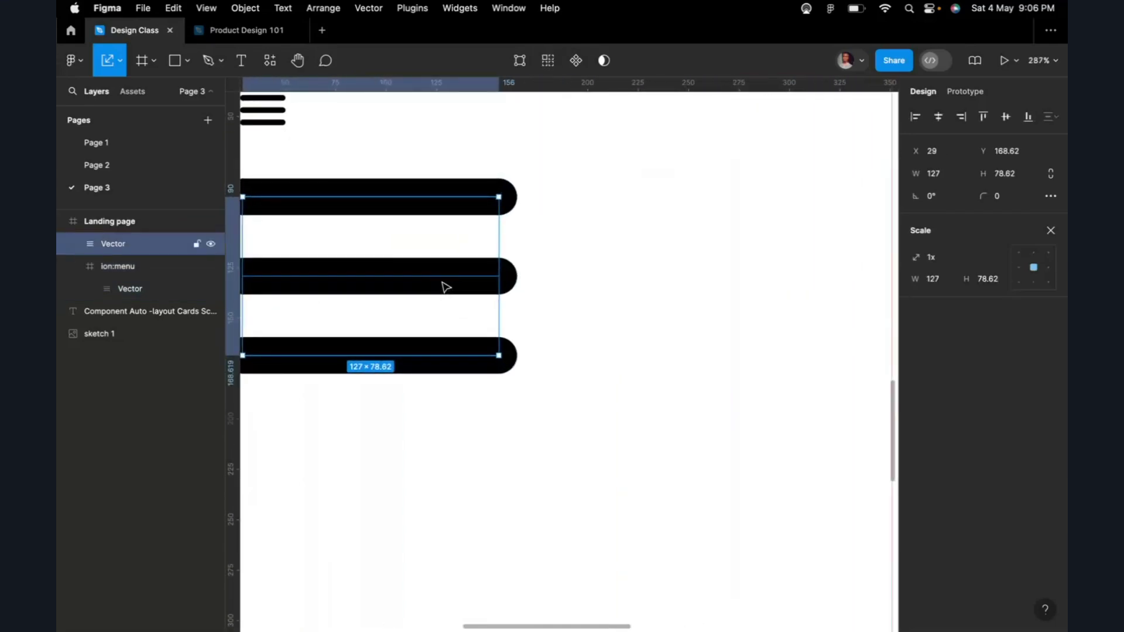
scroll(440, 286, "down", 2)
scroll(442, 286, "left", 3)
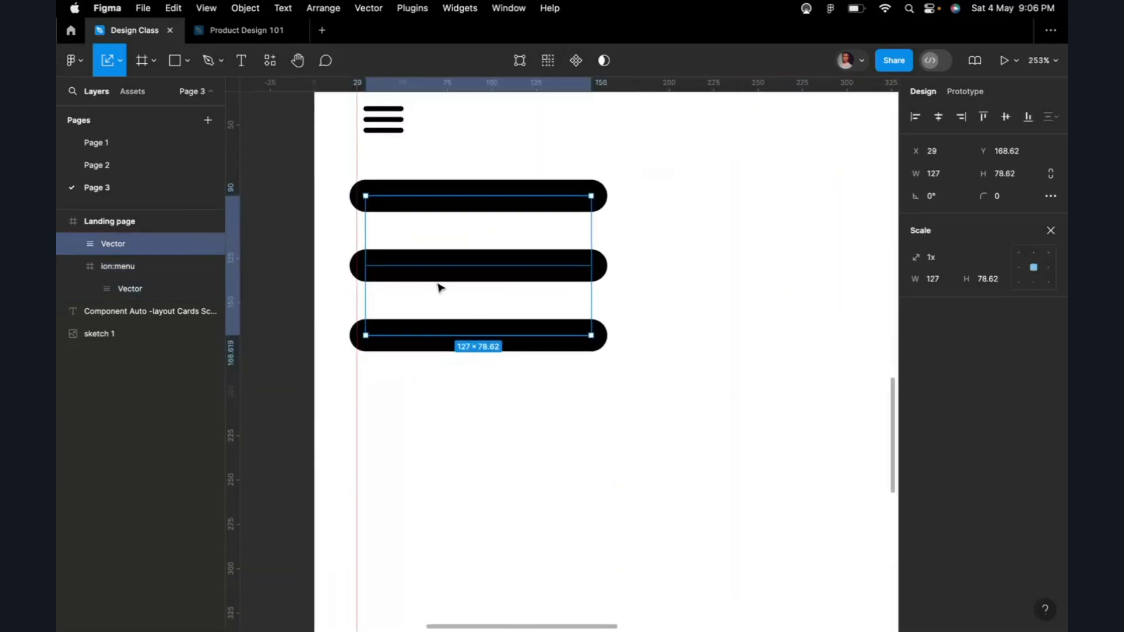
Step: Scale the three-bar Vector down to about 18 × 11 and line it up with the left margin guide at X 25
left_click_drag(592, 336, 382, 175)
left_click(432, 176)
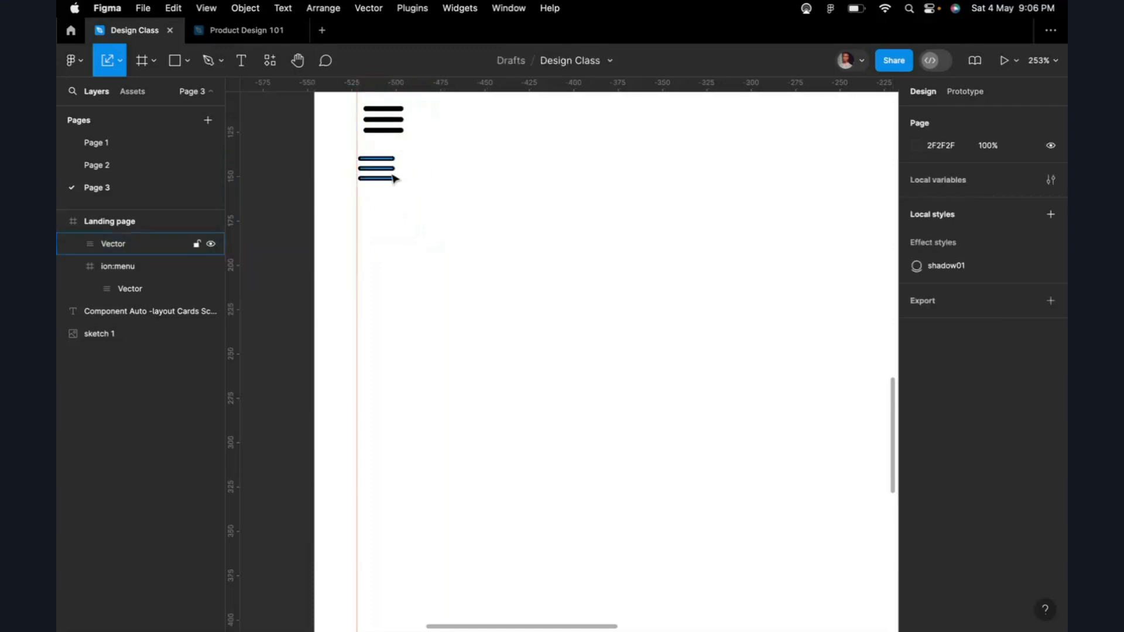
left_click(395, 179)
left_click_drag(390, 166, 391, 168)
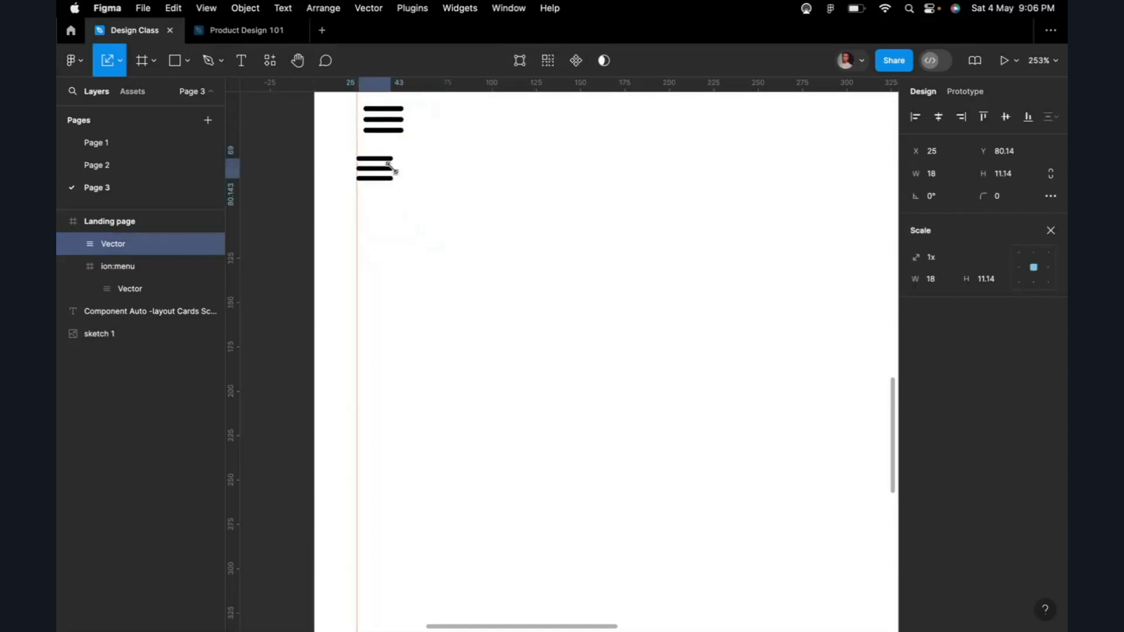
Step: Compare the two menu icons and delete the ion:menu frame from the Landing page
scroll(410, 120, "up", 3)
left_click(402, 135)
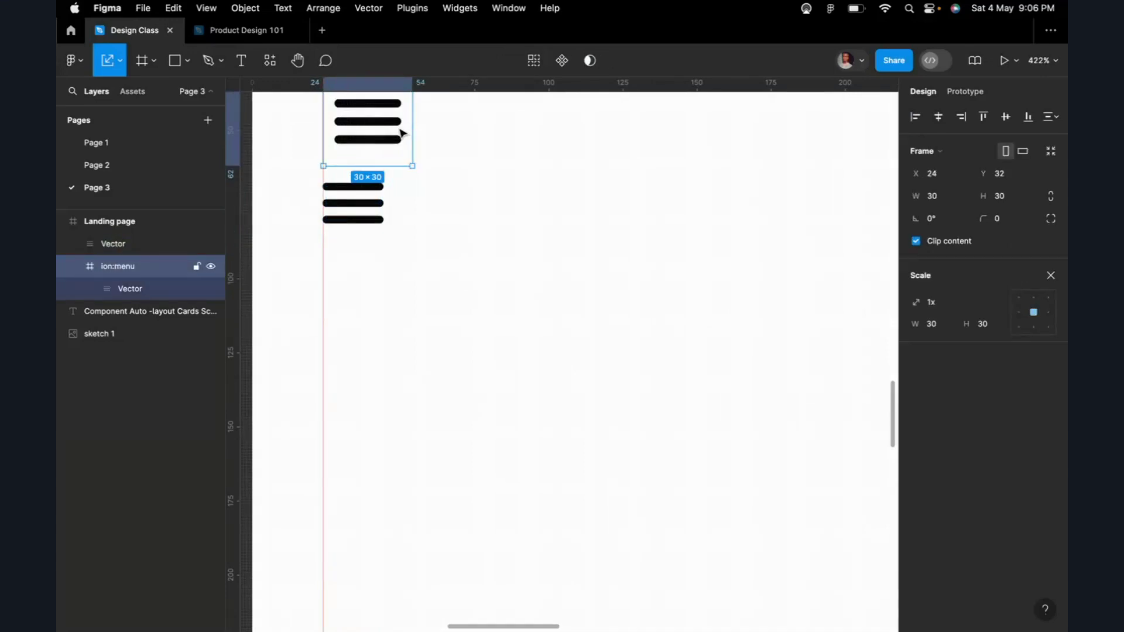
left_click(359, 221)
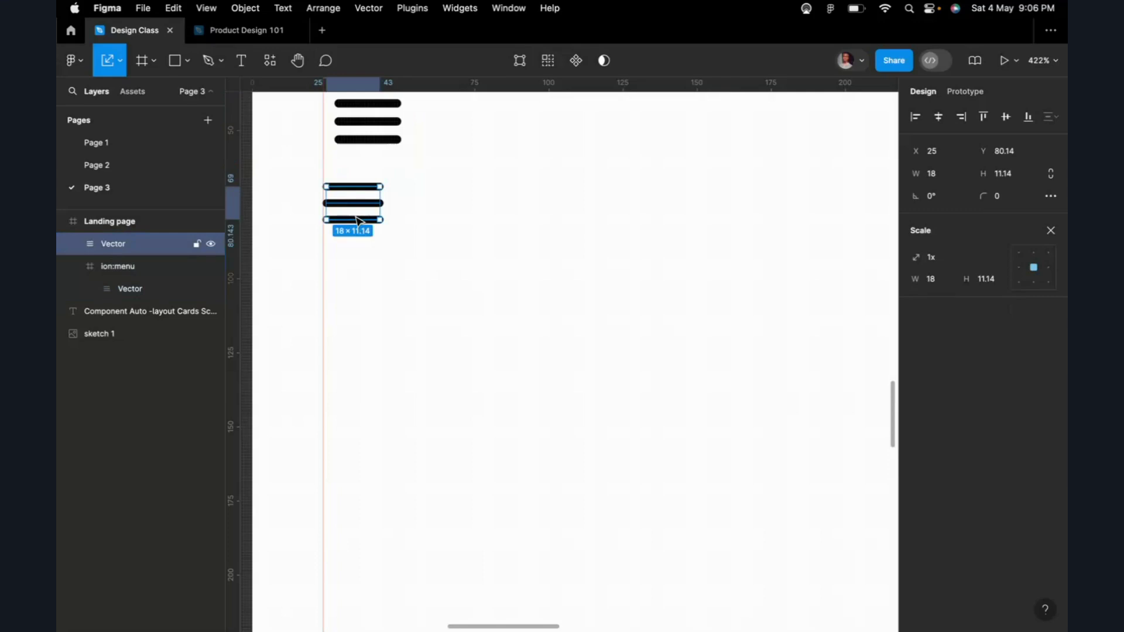
left_click(374, 145)
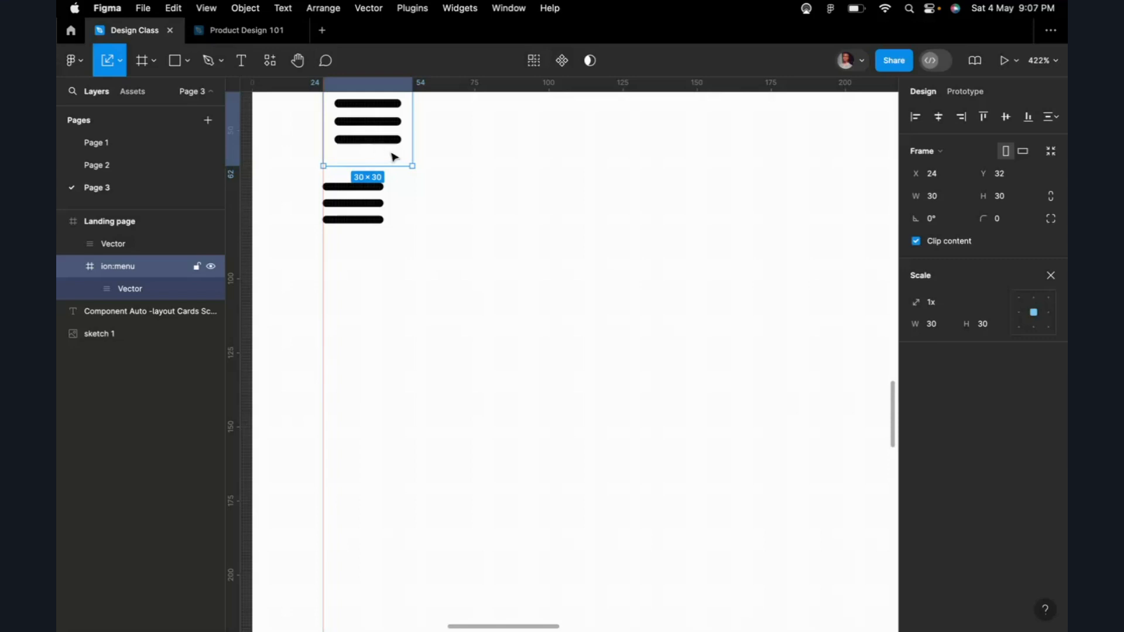
key("Delete")
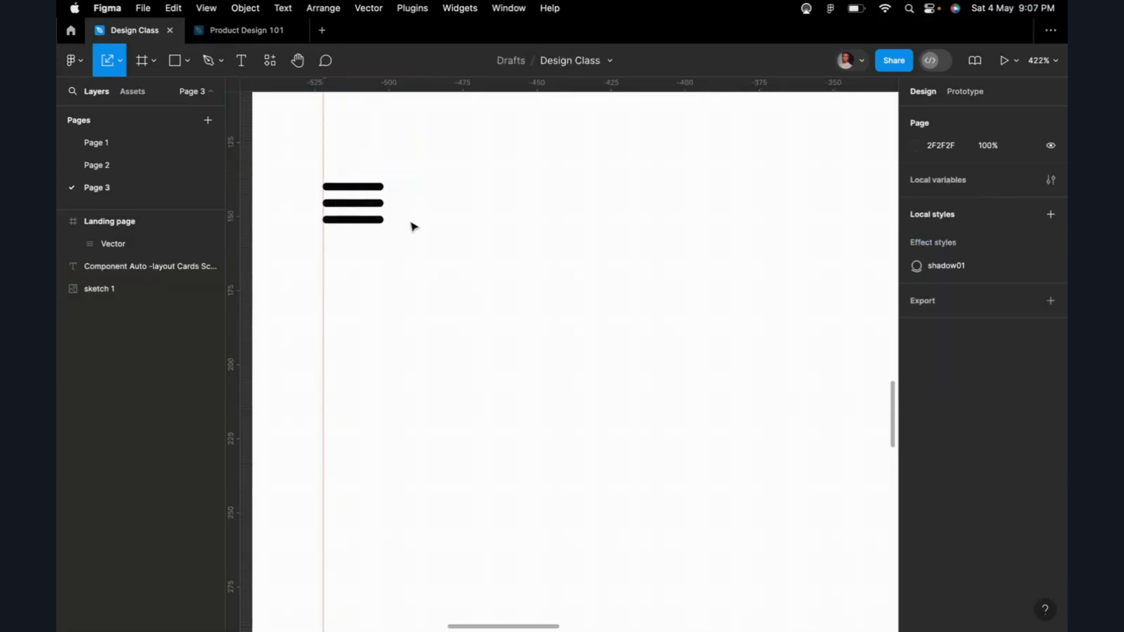
Step: Move the three-bar Vector up to just below the top margin guide and against the left guide, at X 25, Y 47.14
scroll(412, 226, "up", 5)
left_click(391, 368)
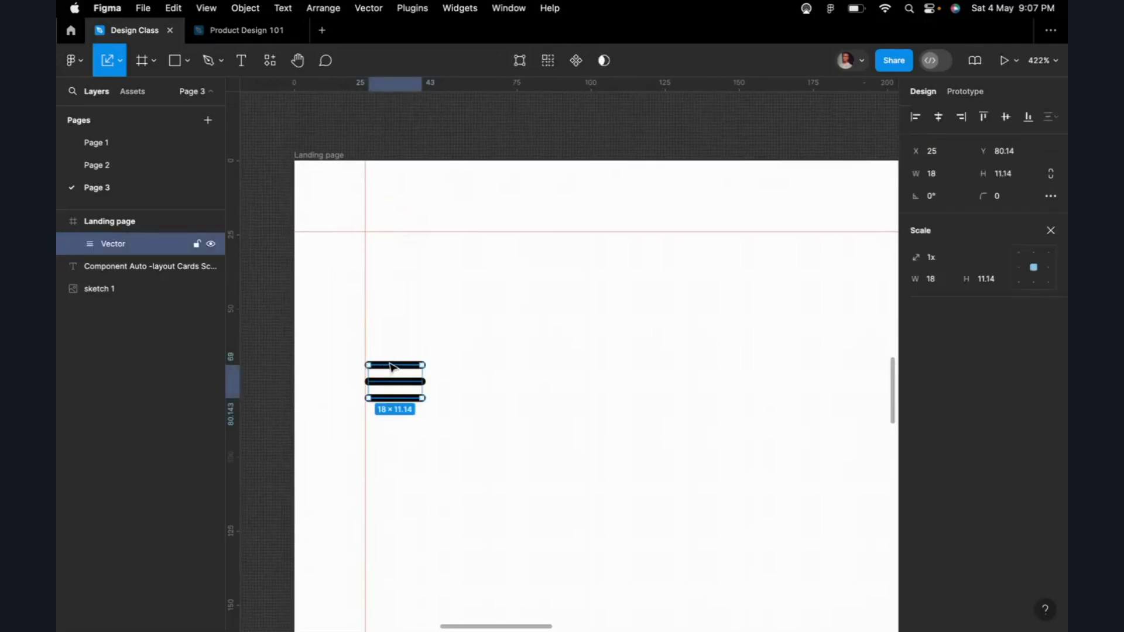
left_click_drag(391, 369, 391, 323)
scroll(392, 324, "down", 10)
scroll(396, 321, "down", 5)
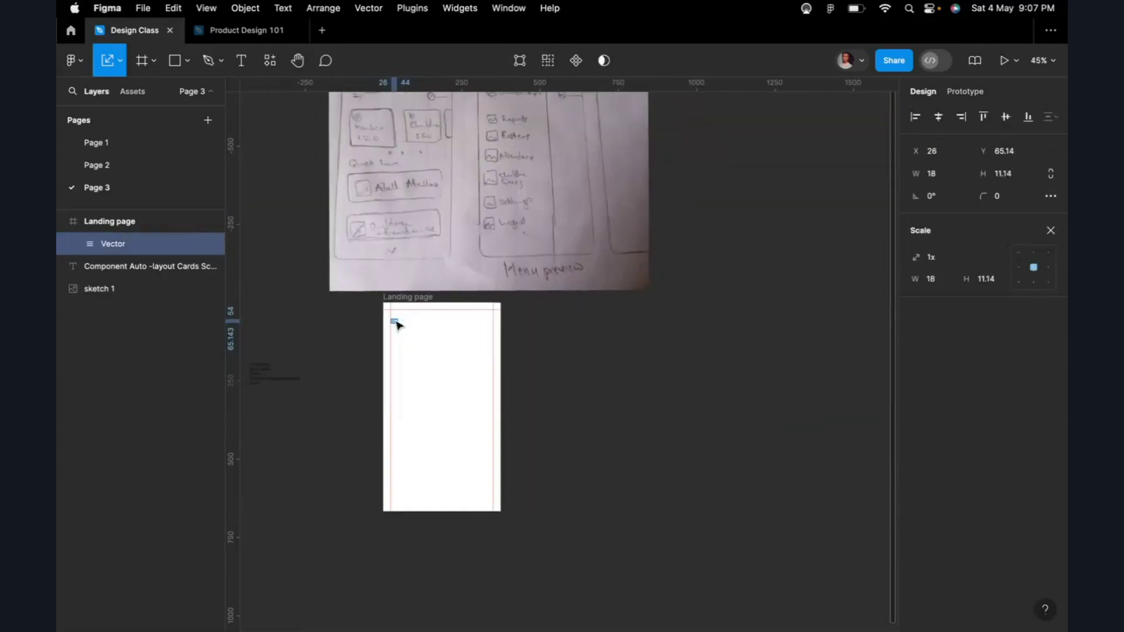
scroll(382, 148, "up", 5)
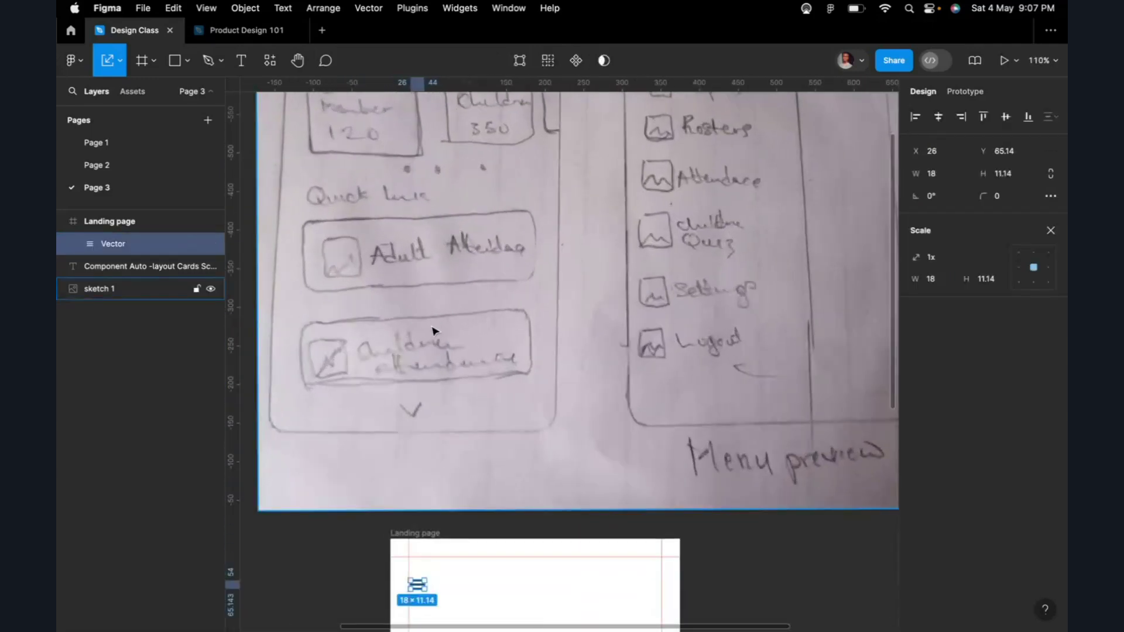
scroll(433, 330, "up", 5)
scroll(434, 331, "down", 9)
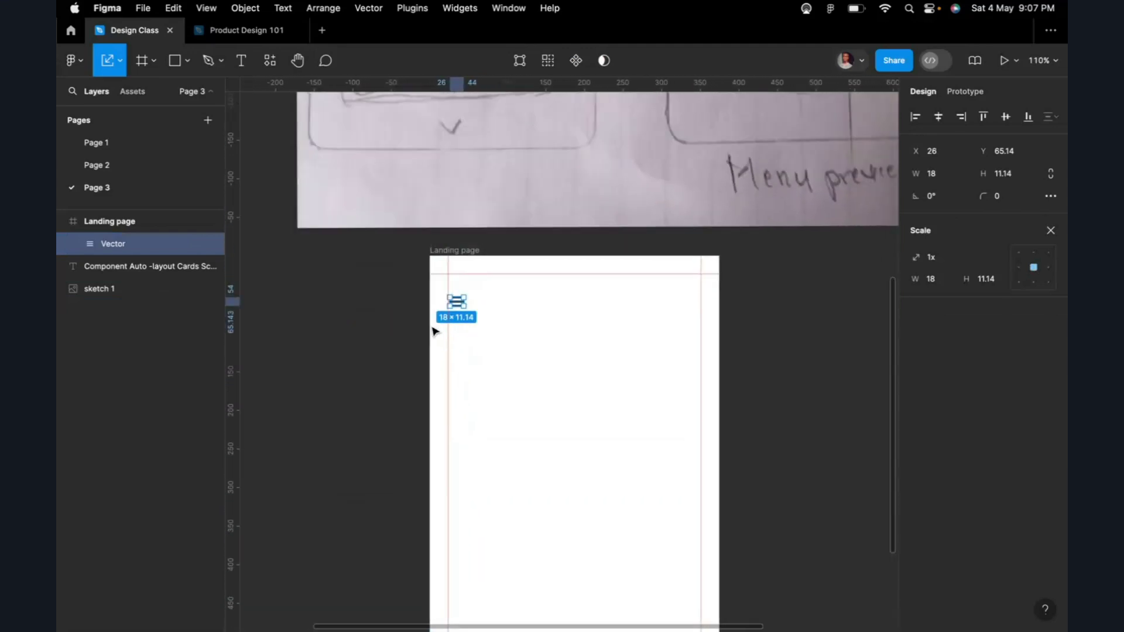
scroll(462, 402, "up", 5)
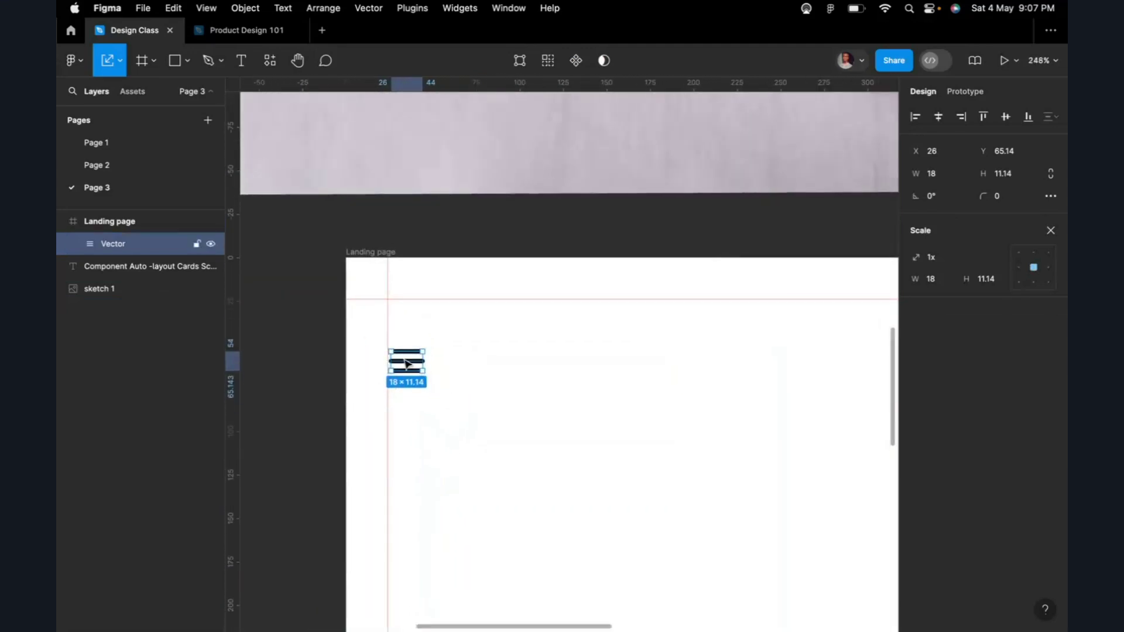
left_click_drag(406, 365, 408, 333)
scroll(480, 326, "up", 5)
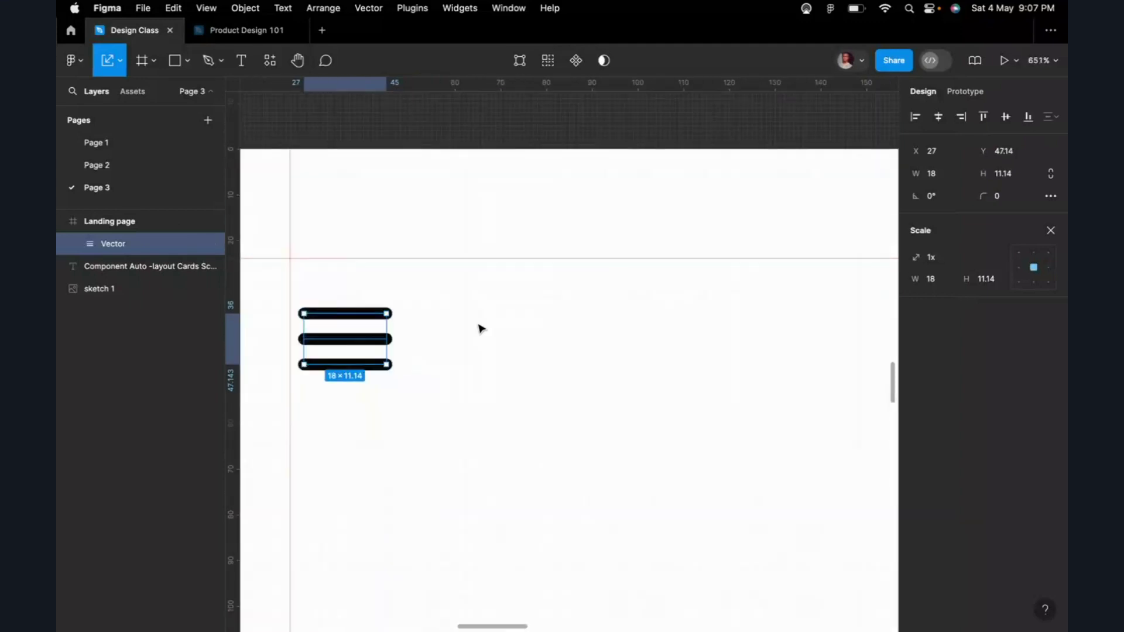
left_click_drag(364, 349, 354, 348)
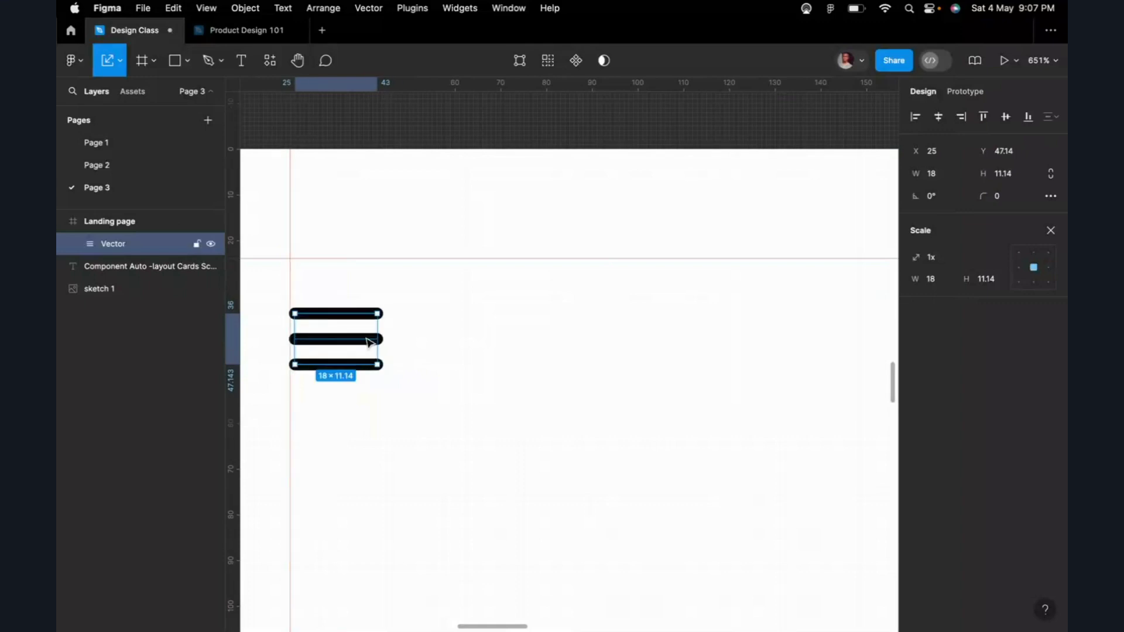
Step: Examine the layout of the hand-drawn Dashboard sketch above the Landing page
scroll(446, 325, "down", 5)
scroll(446, 325, "down", 3)
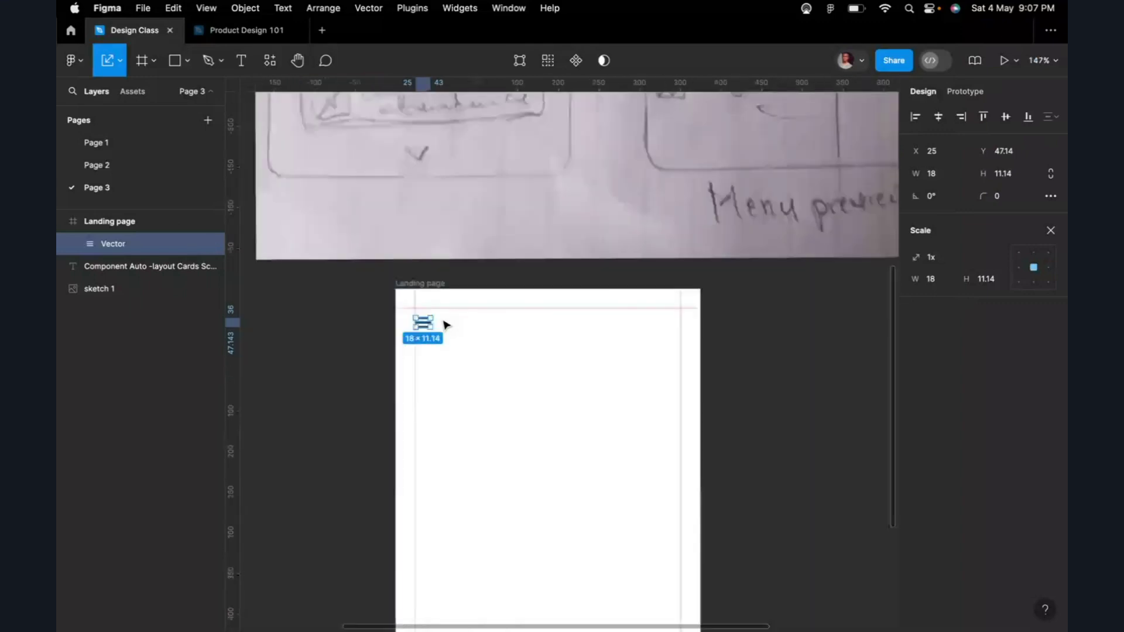
scroll(446, 326, "down", 2)
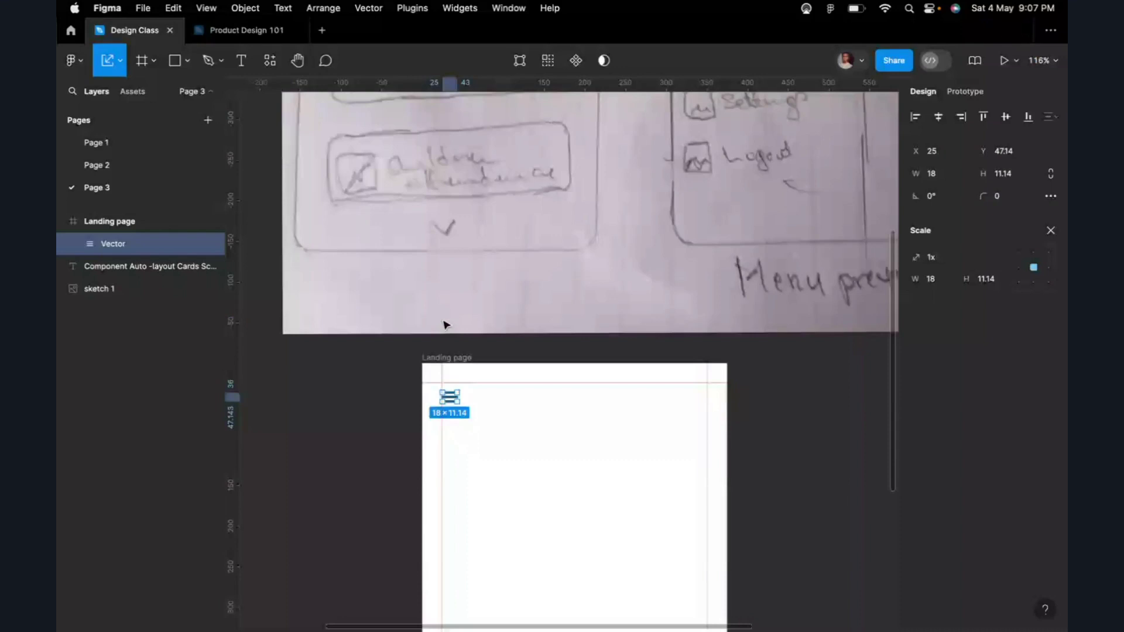
scroll(446, 326, "up", 6)
scroll(446, 325, "left", 3)
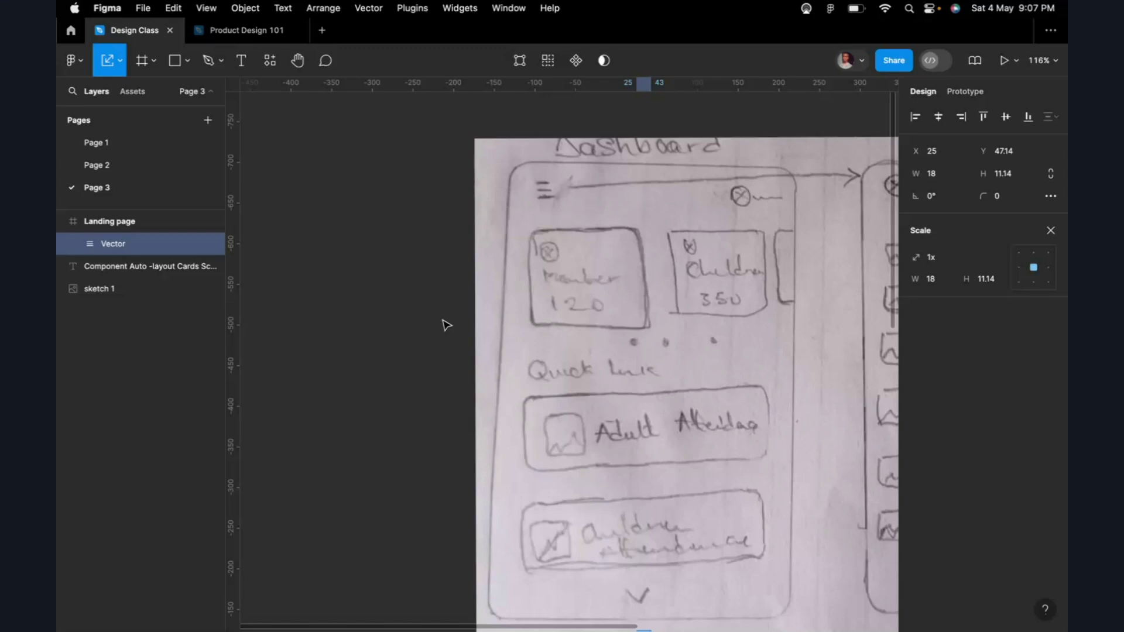
scroll(623, 294, "up", 4)
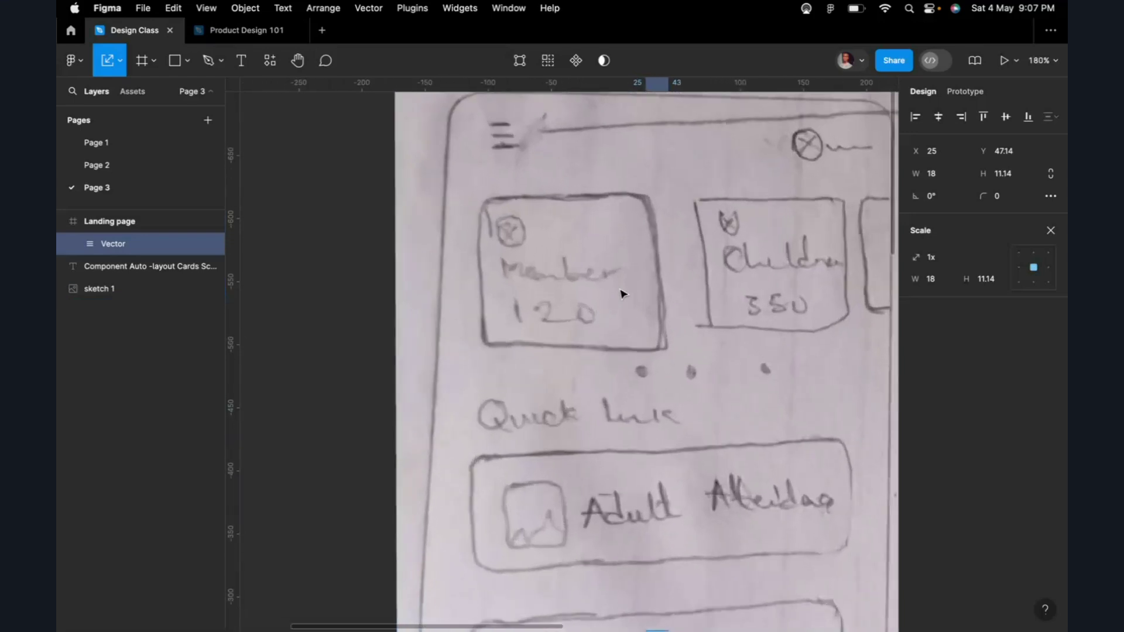
scroll(623, 294, "down", 6)
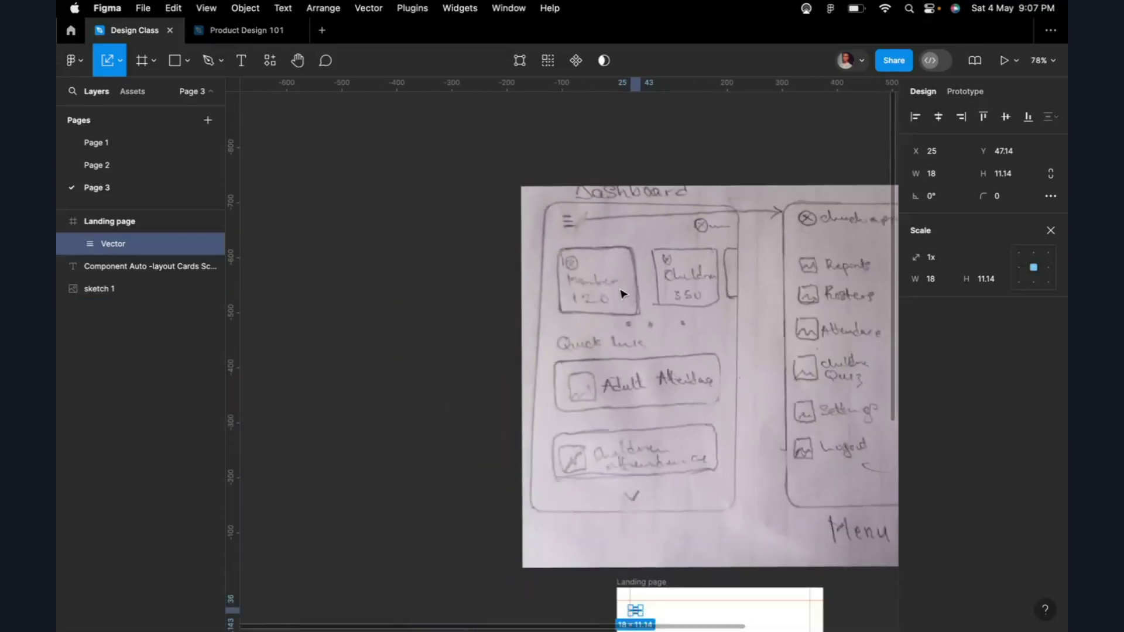
Step: Check the notes text block beside the Landing page and examine the Member and Children cards in the Dashboard sketch
left_click(402, 244)
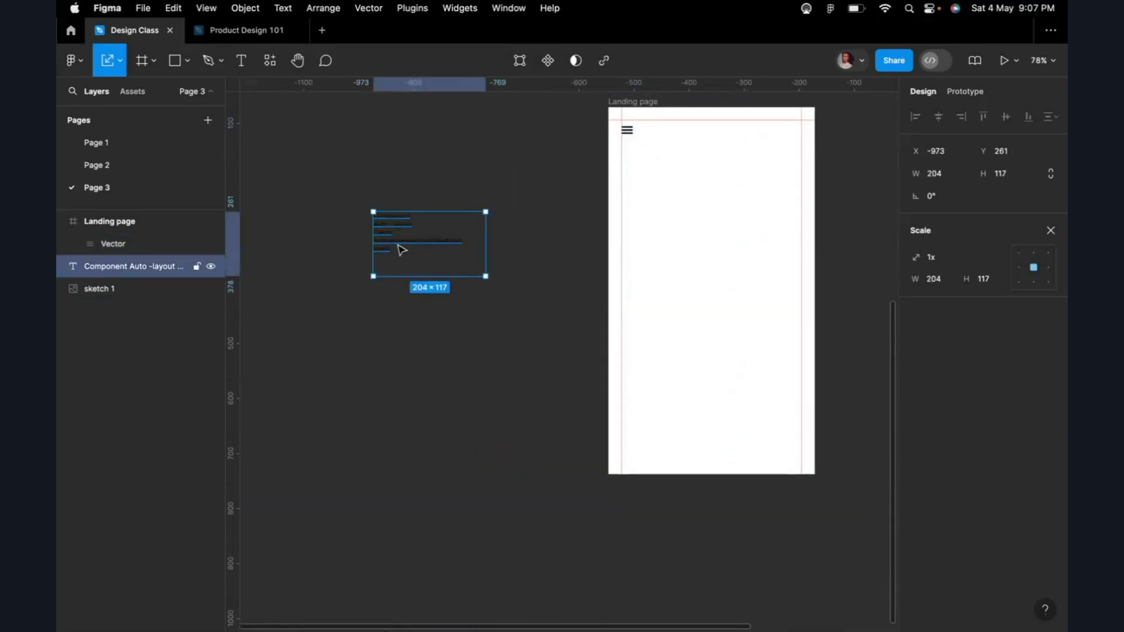
scroll(402, 246, "up", 9)
scroll(429, 254, "up", 1)
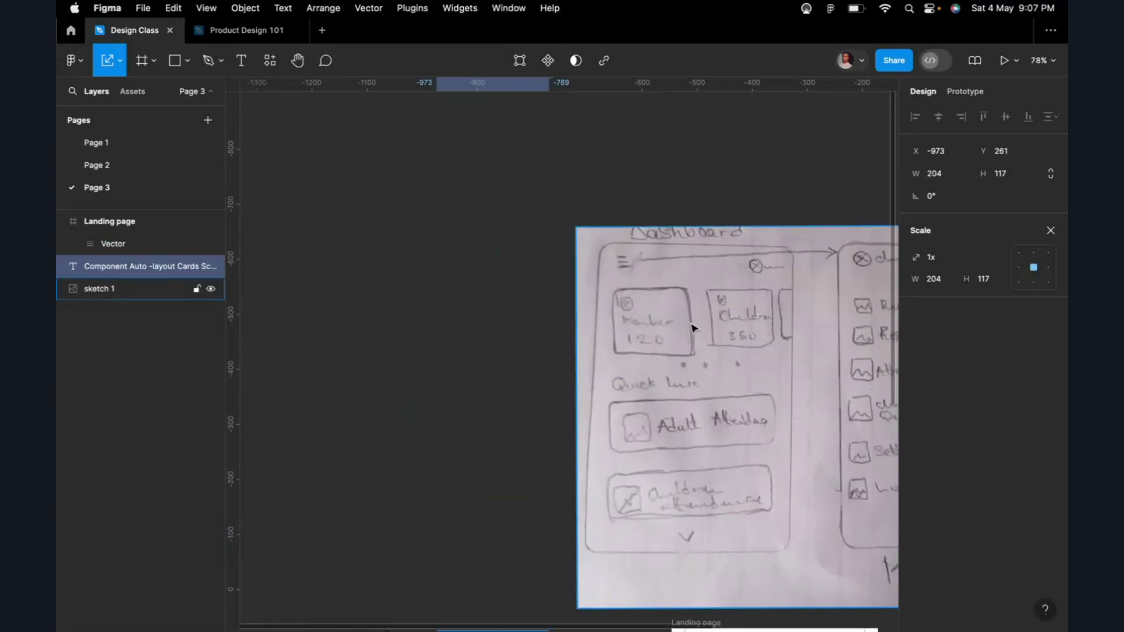
scroll(693, 328, "up", 5)
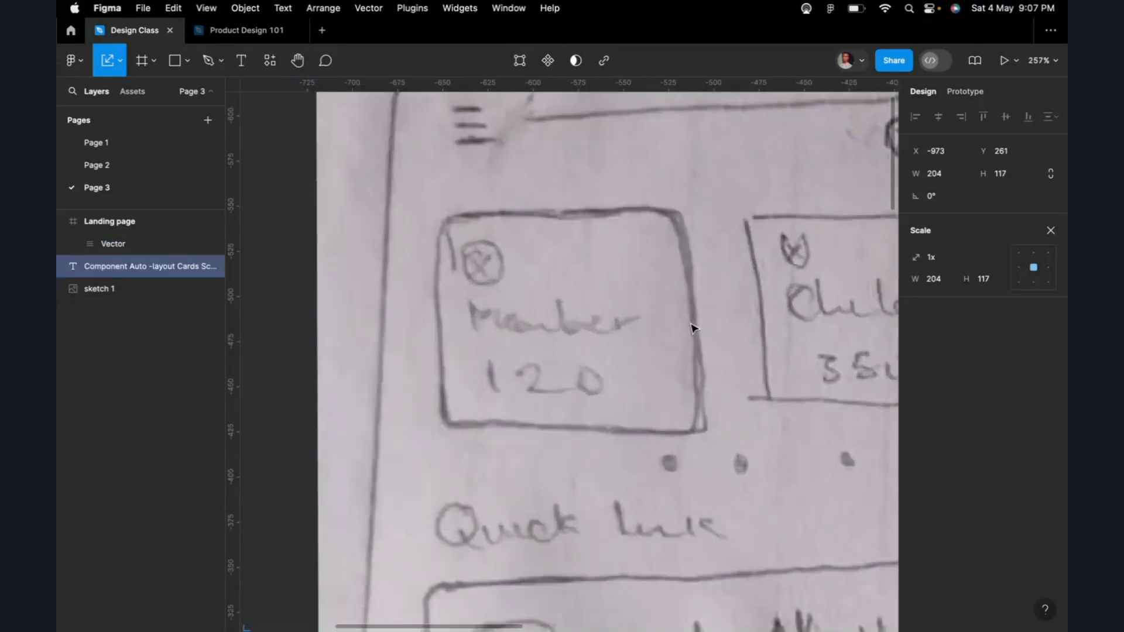
scroll(693, 327, "down", 5)
scroll(693, 328, "up", 4)
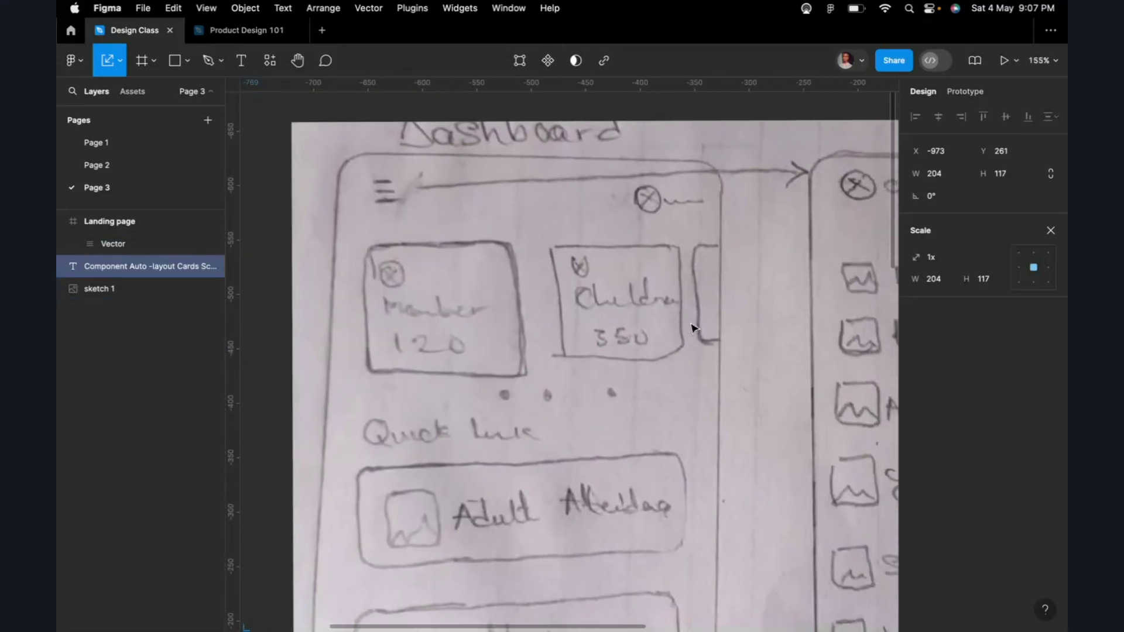
scroll(693, 328, "up", 1)
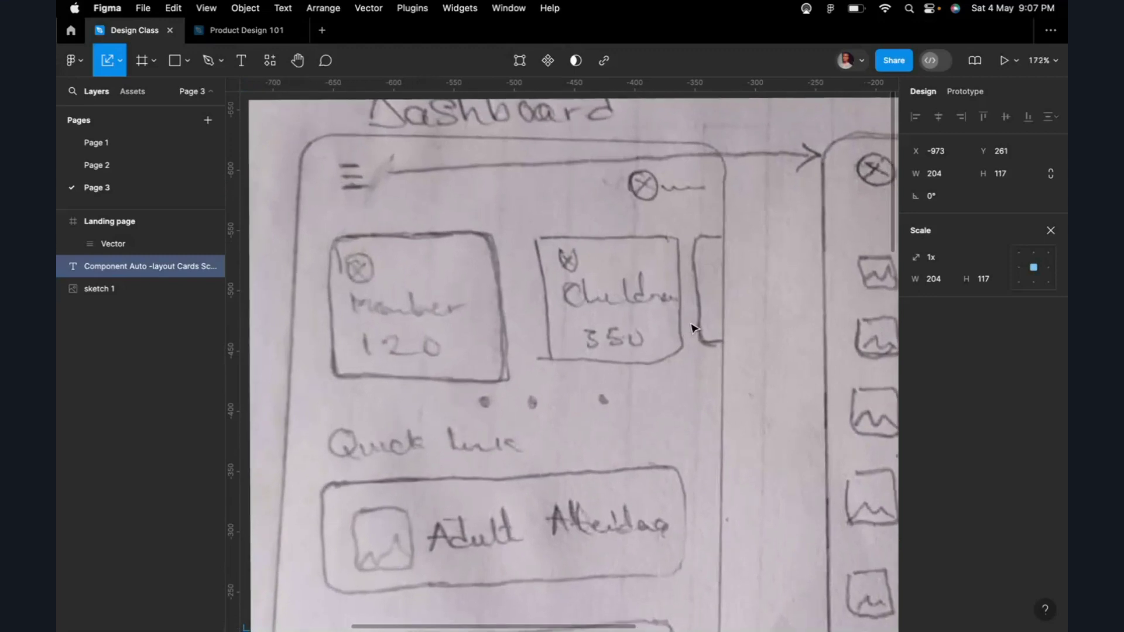
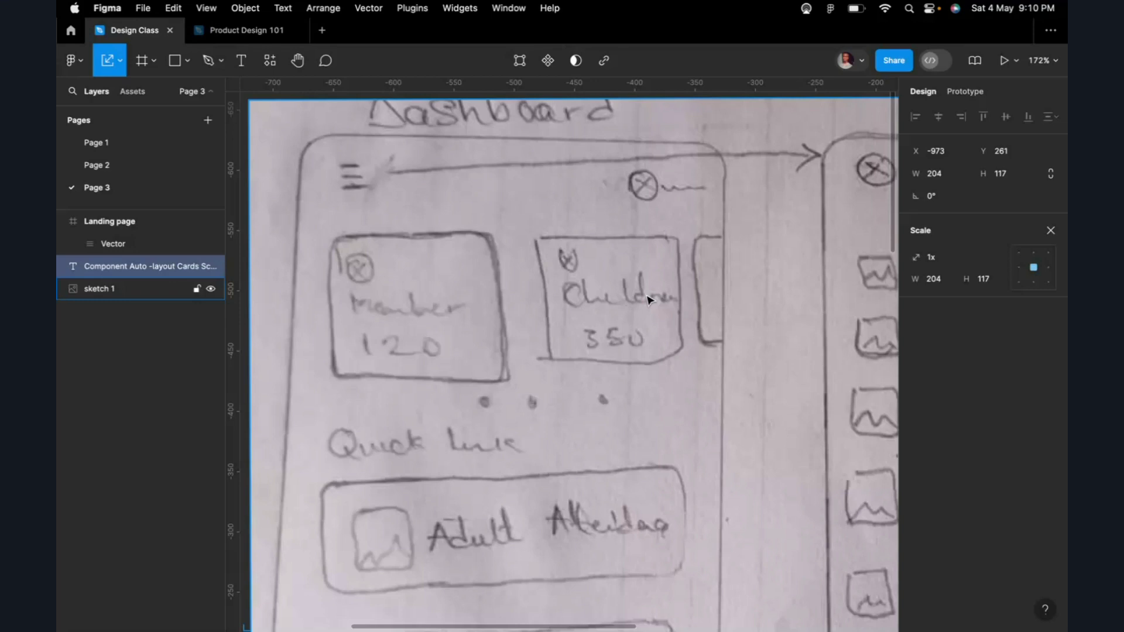
Step: Examine the card row and the Quick link section of the Dashboard sketch more closely
scroll(647, 300, "down", 3)
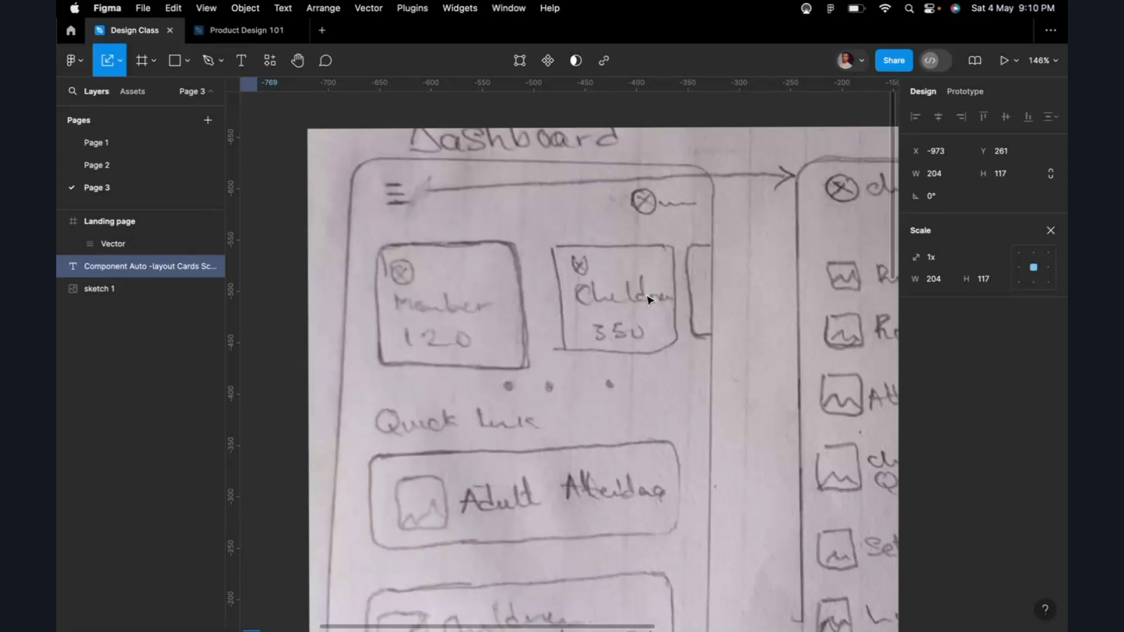
scroll(647, 299, "down", 5)
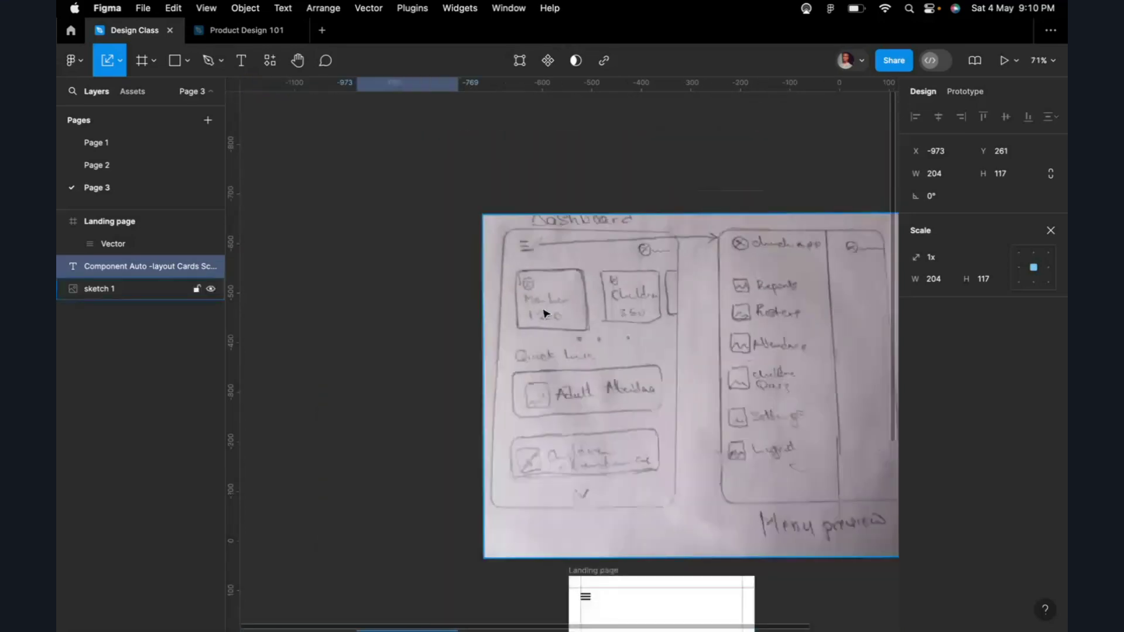
scroll(545, 313, "up", 4)
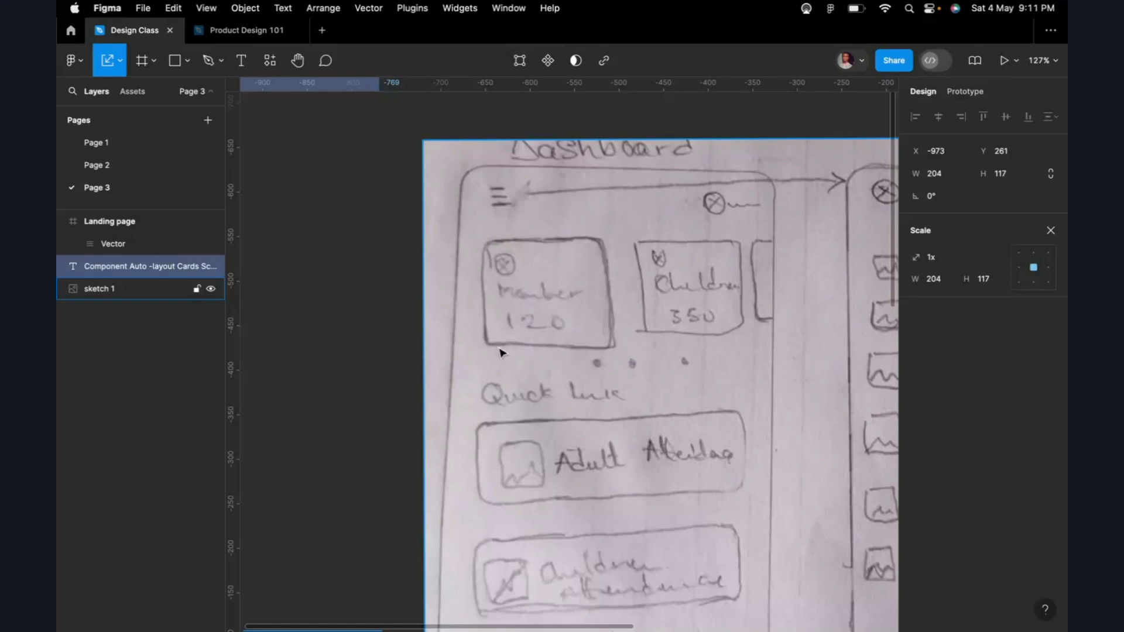
scroll(500, 353, "left", 1)
scroll(501, 352, "down", 1)
scroll(501, 353, "left", 3)
scroll(501, 353, "down", 1)
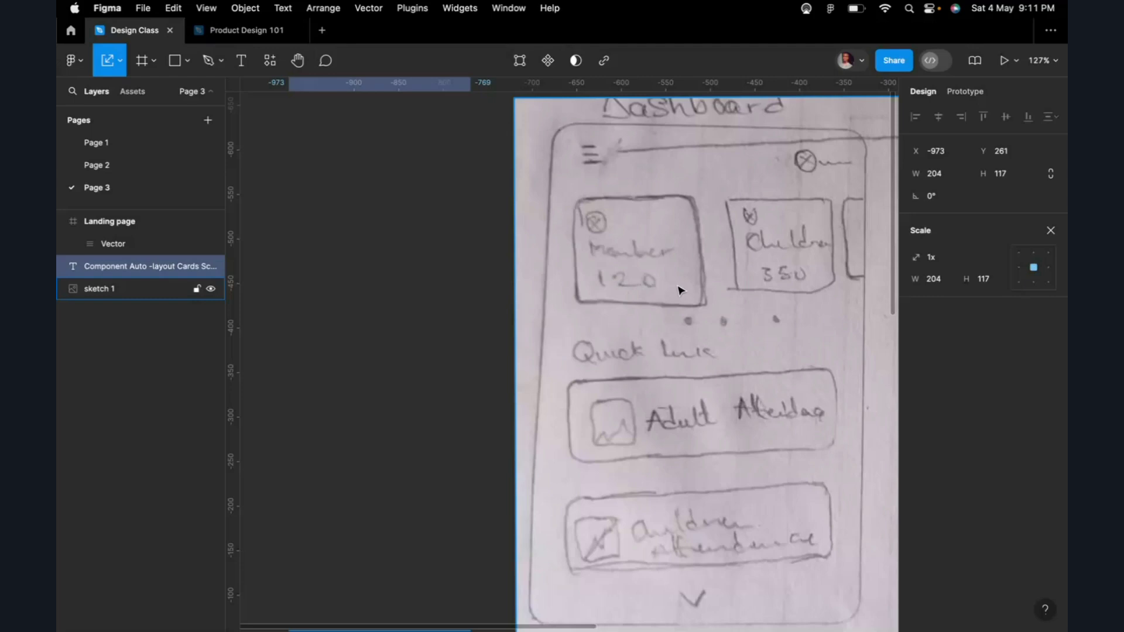
scroll(680, 290, "left", 5)
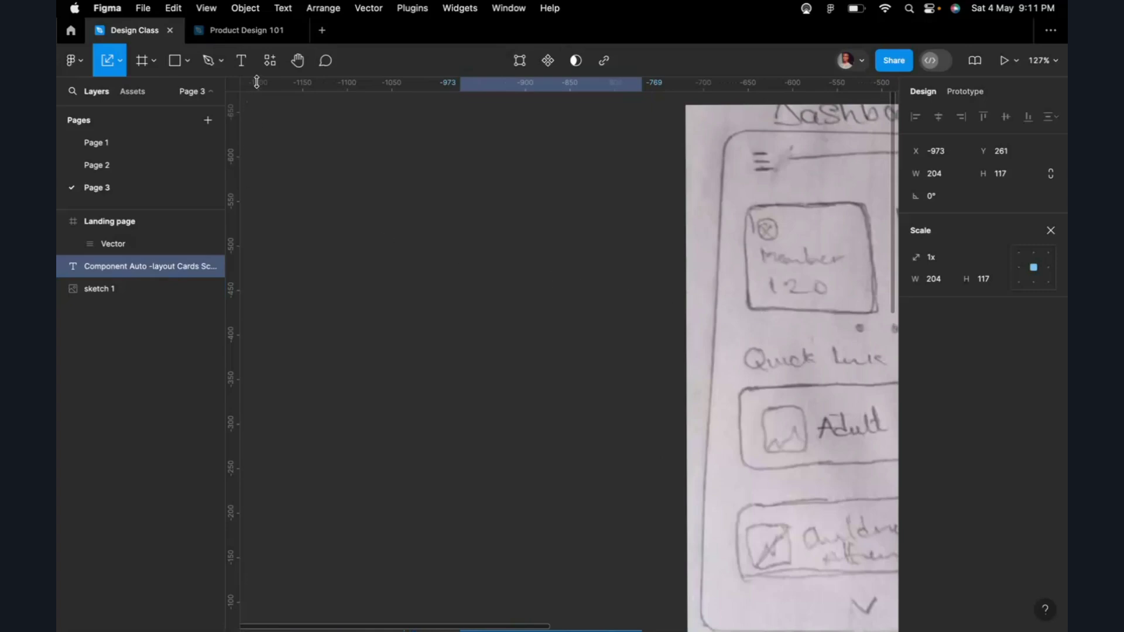
left_click(269, 61)
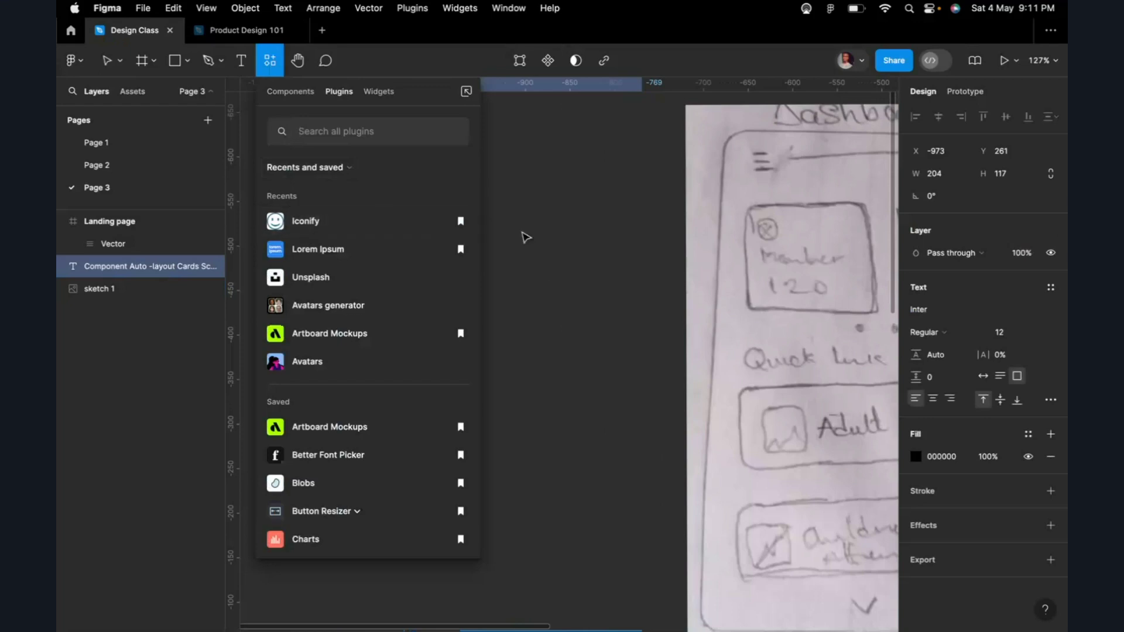
left_click(525, 236)
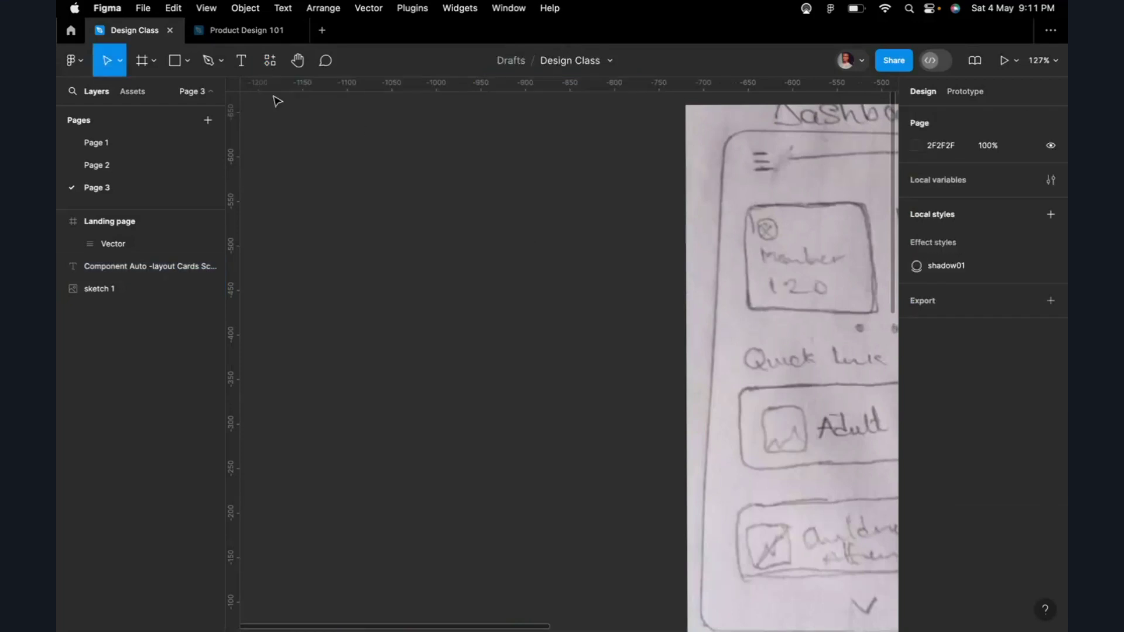
left_click(189, 64)
left_click(159, 157)
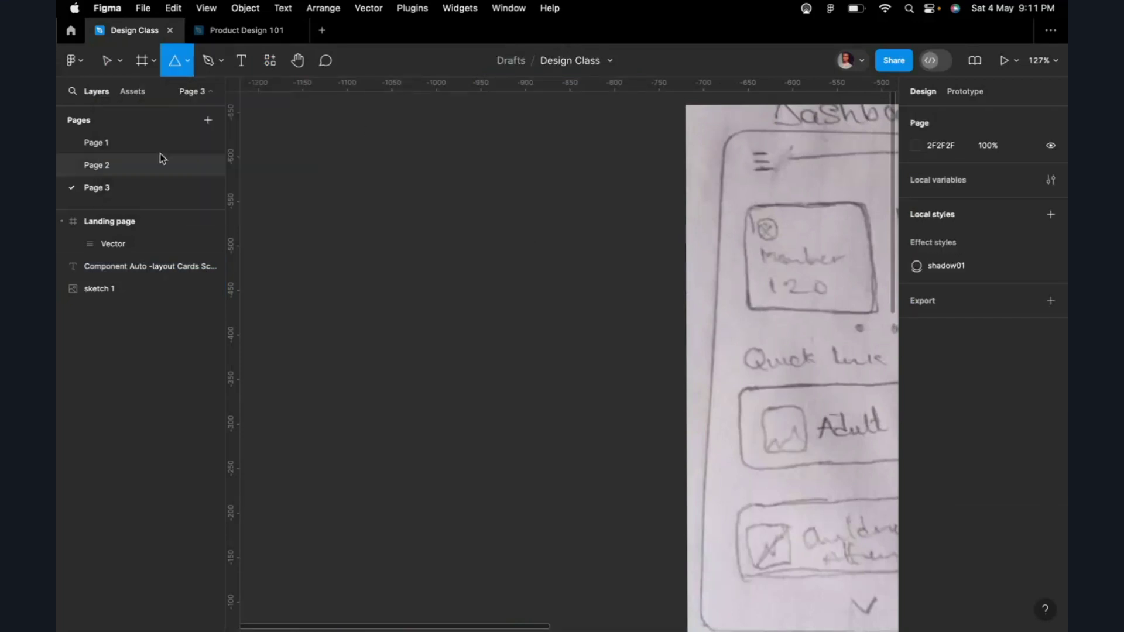
left_click(189, 66)
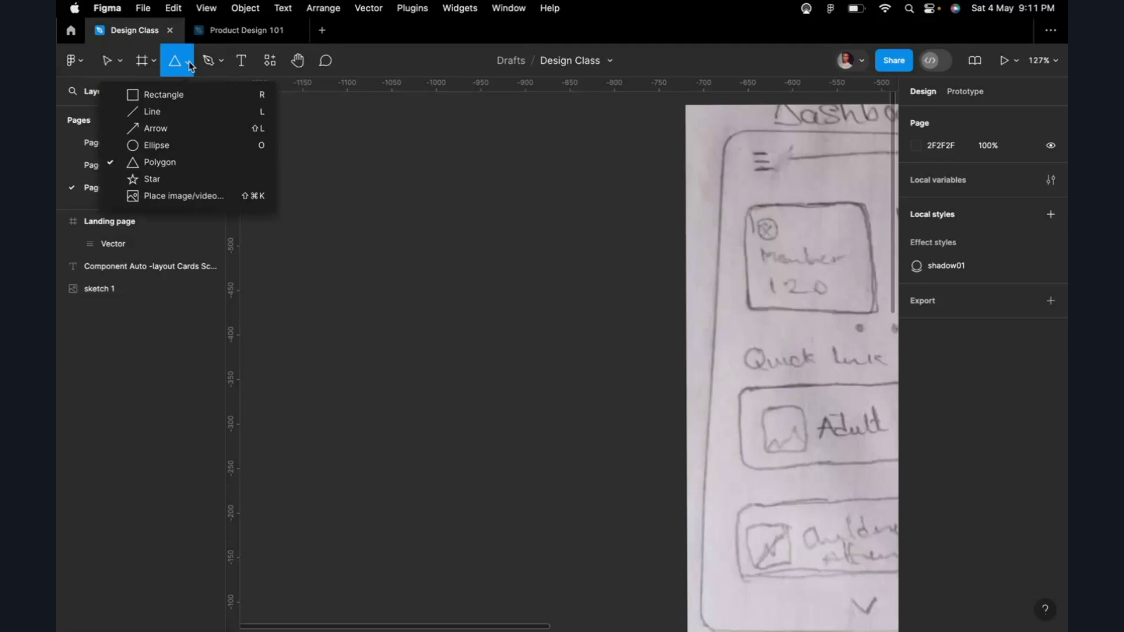
left_click(167, 141)
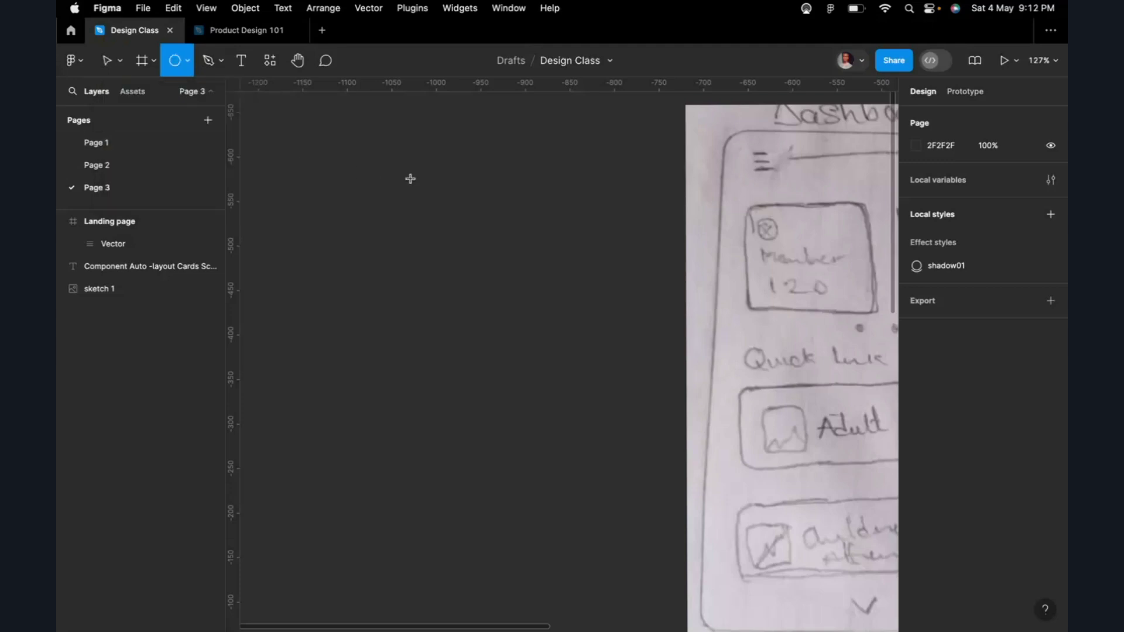
left_click_drag(411, 179, 472, 253)
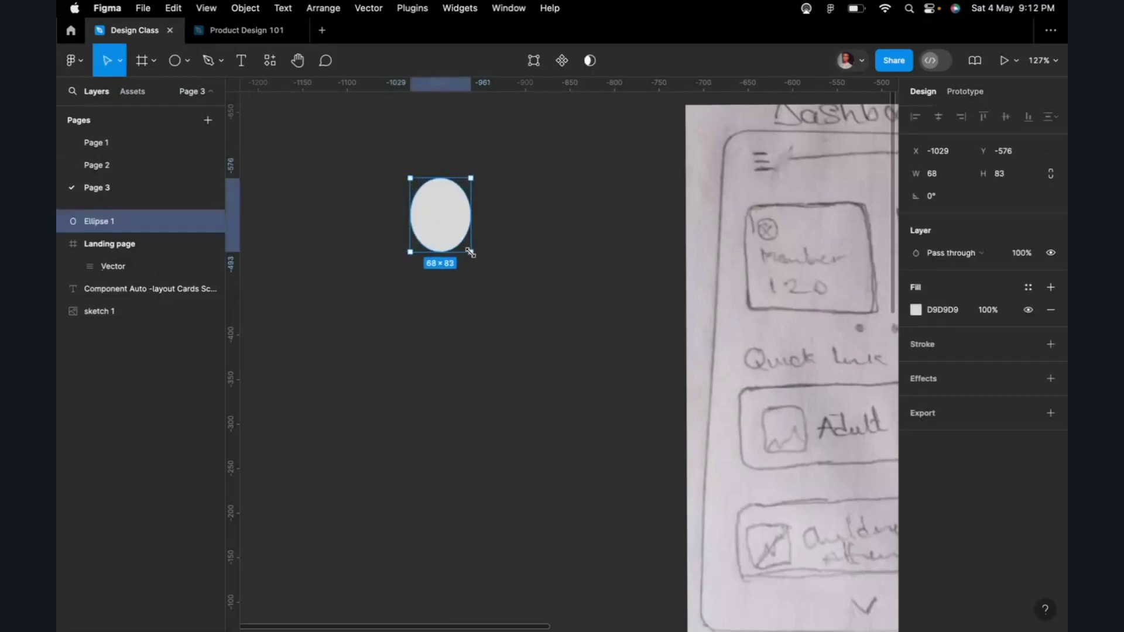
key("Delete")
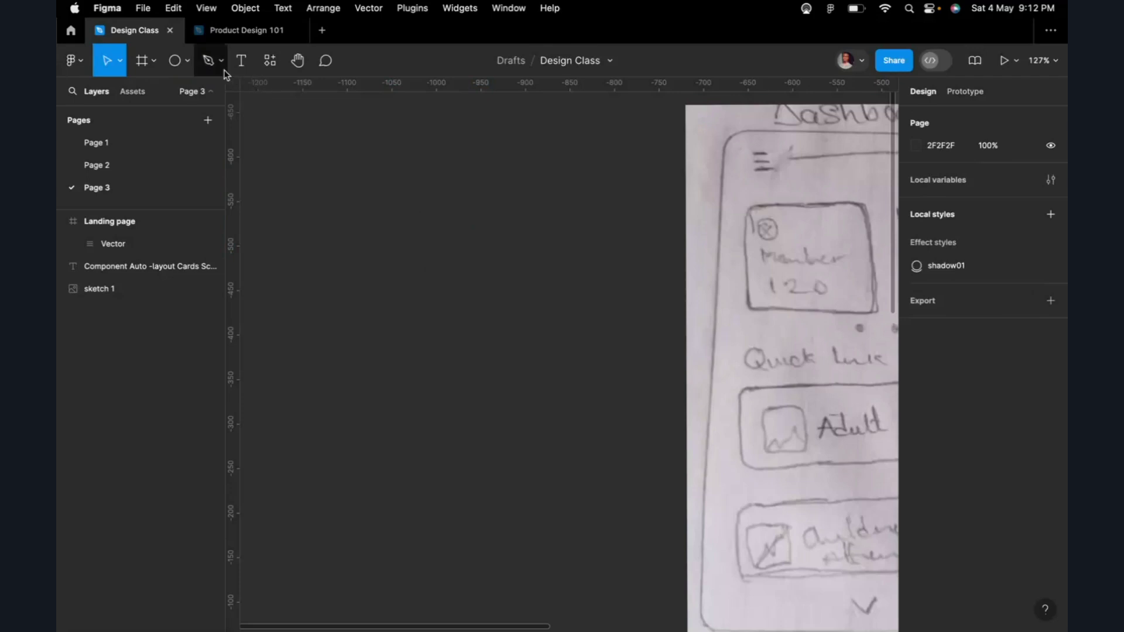
Step: Draw a circle about 140 × 140 with the Ellipse tool on the empty canvas beside the Dashboard sketch
left_click(176, 61)
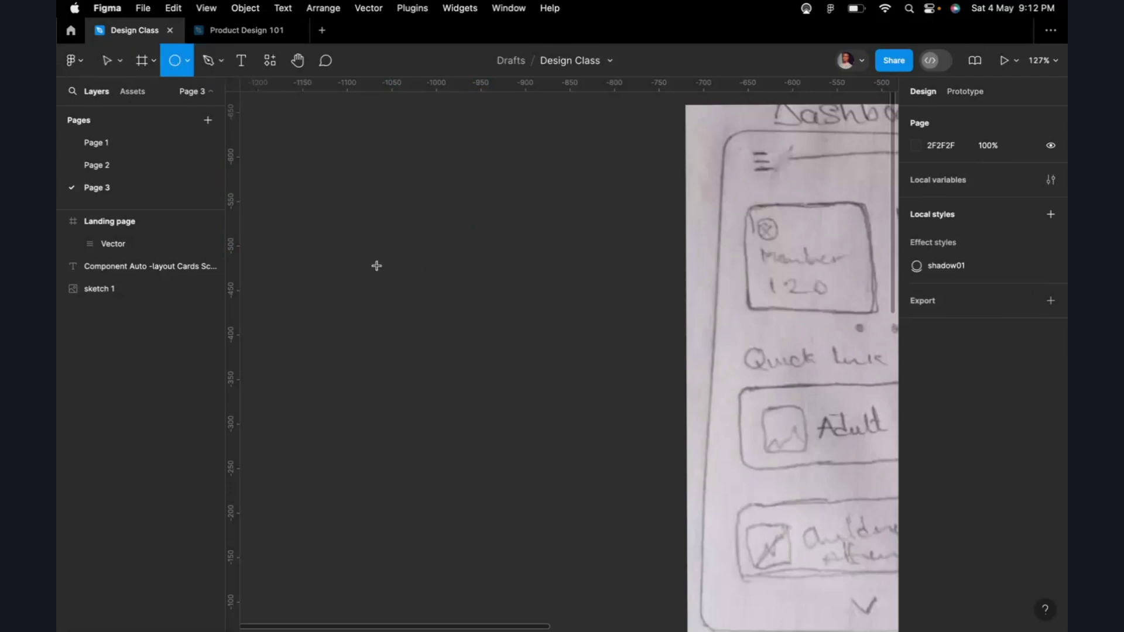
left_click_drag(378, 266, 501, 380)
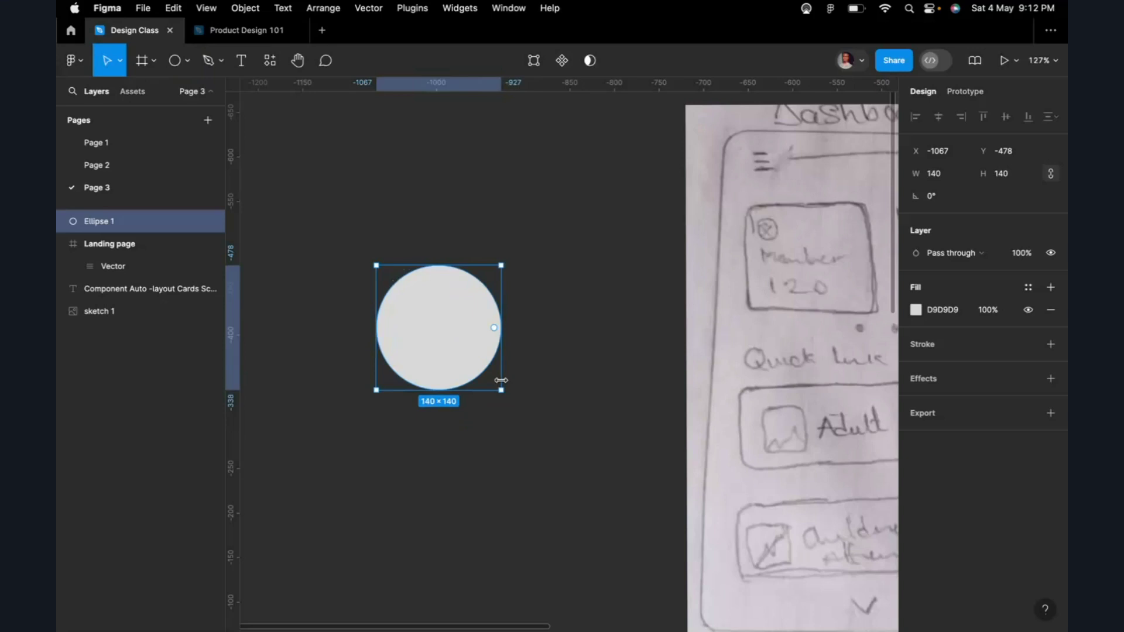
left_click(552, 326)
double_click(447, 328)
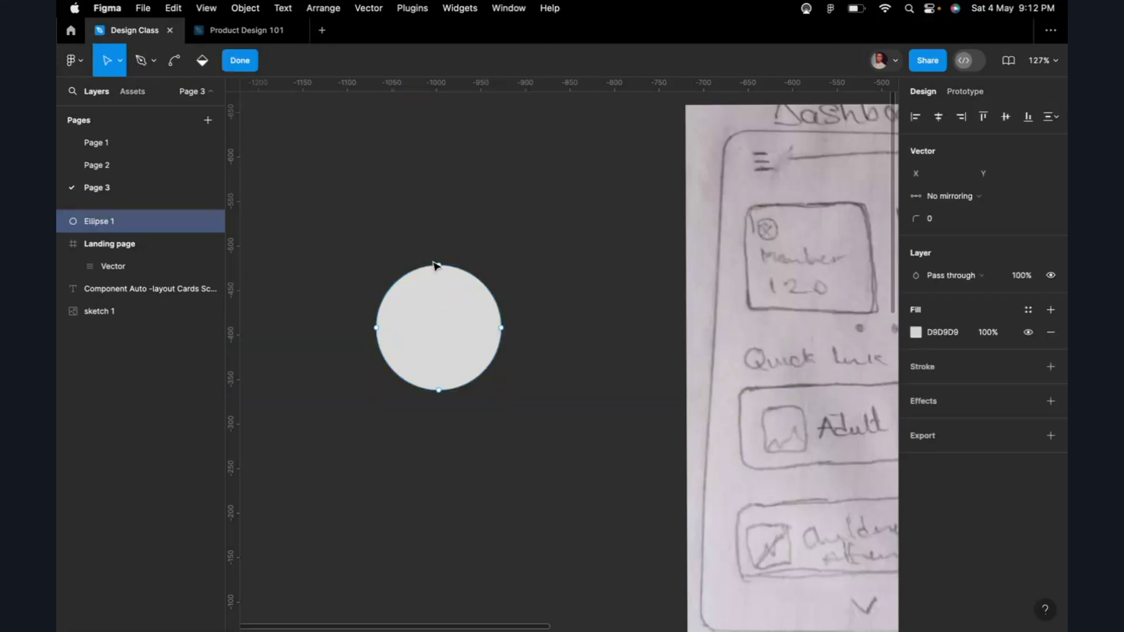
left_click(241, 64)
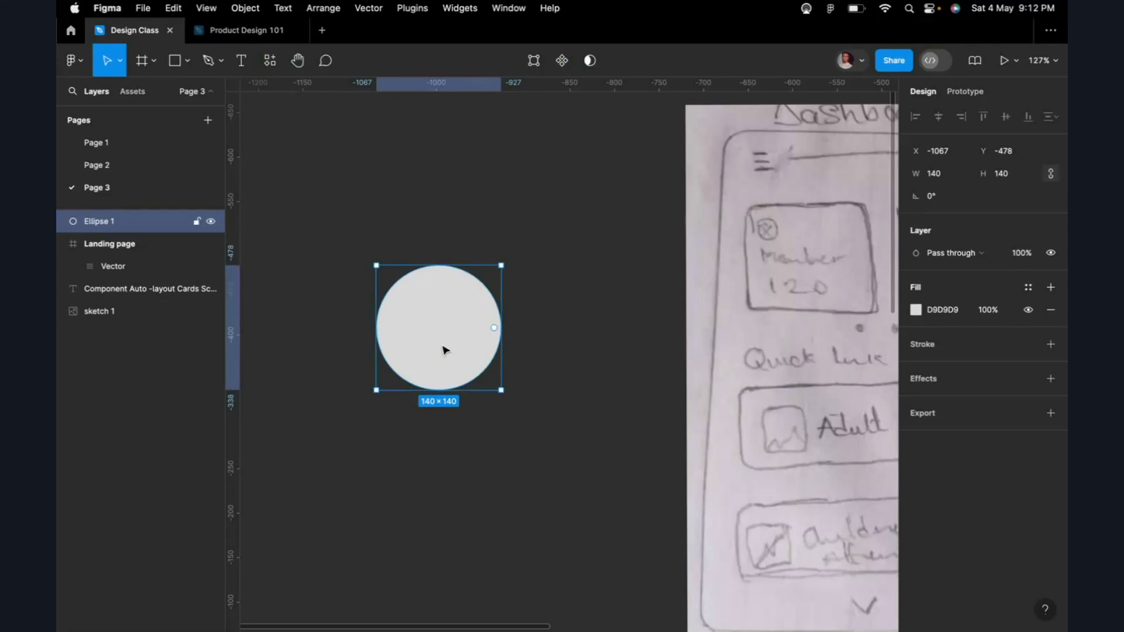
Step: Scale the circle down to about 42 × 42 and place it at about X -874, Y -540
left_click_drag(444, 351, 535, 299)
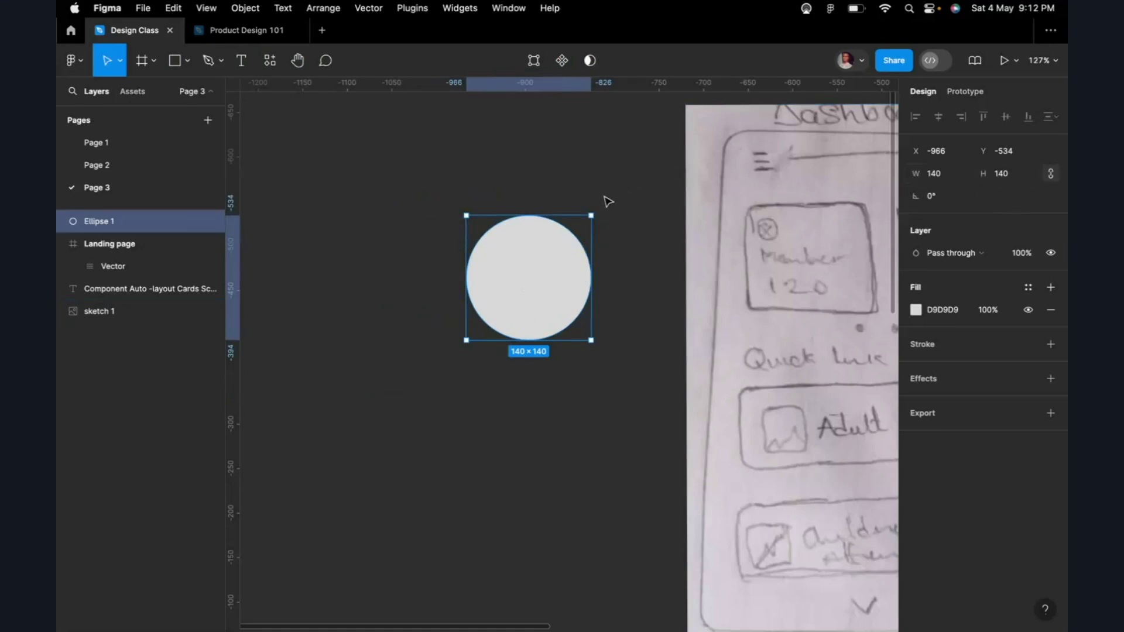
key("k")
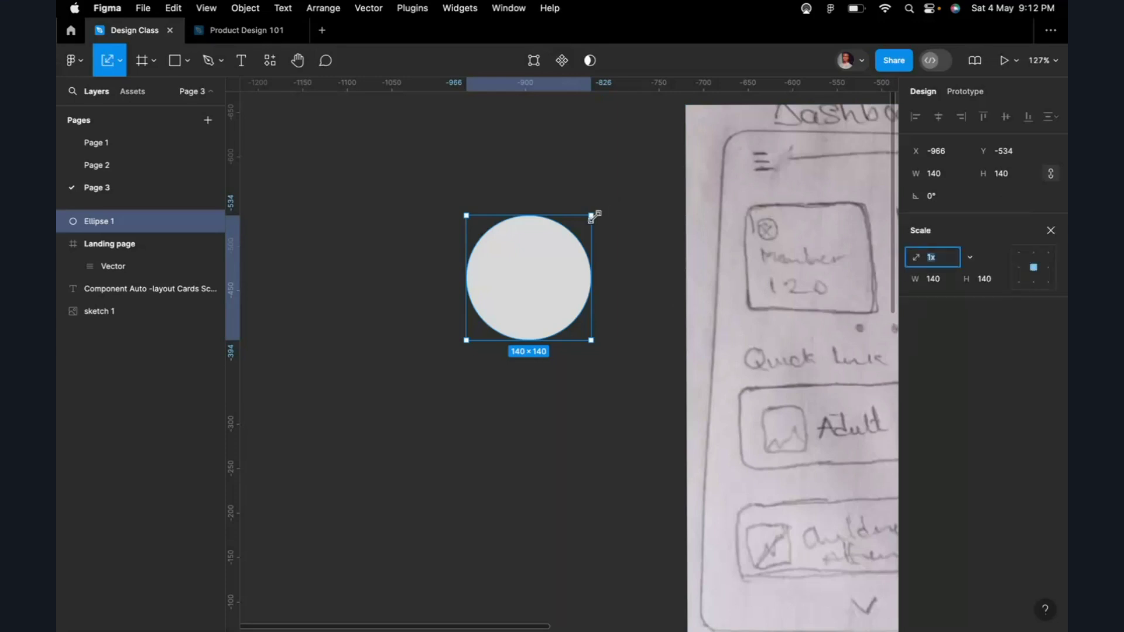
left_click_drag(591, 217, 530, 290)
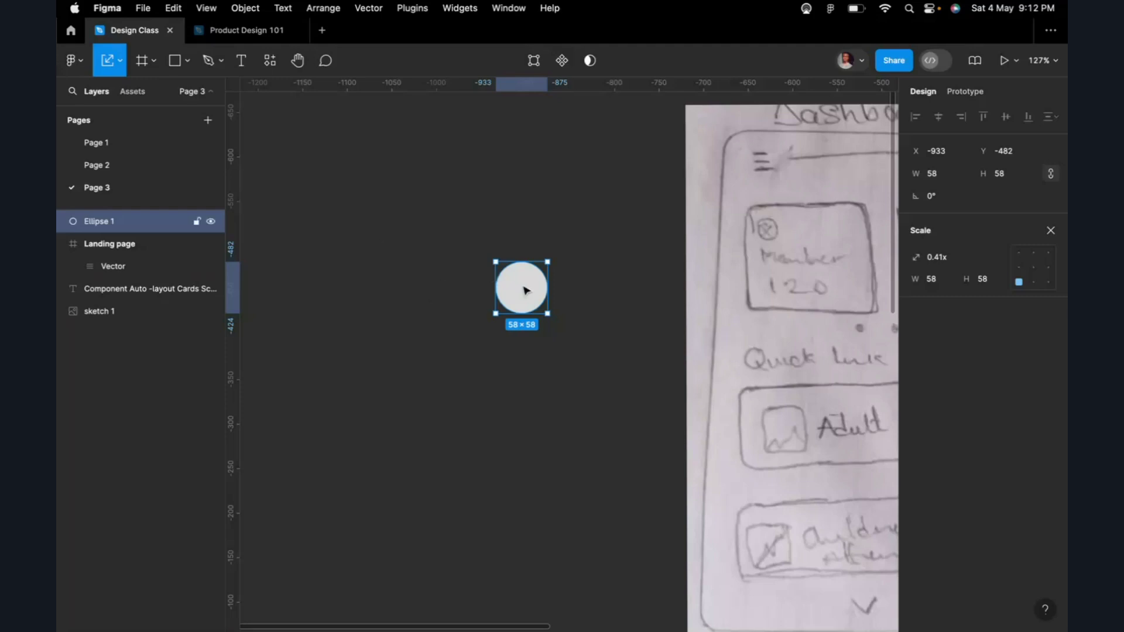
left_click(597, 292)
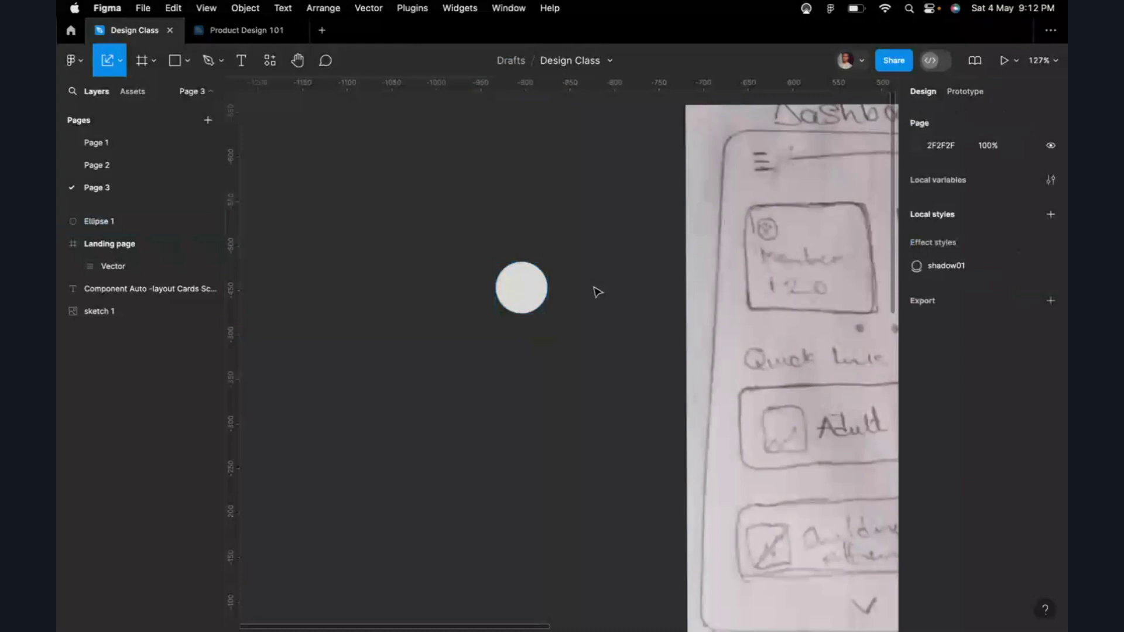
left_click(530, 300)
left_click_drag(530, 300, 588, 251)
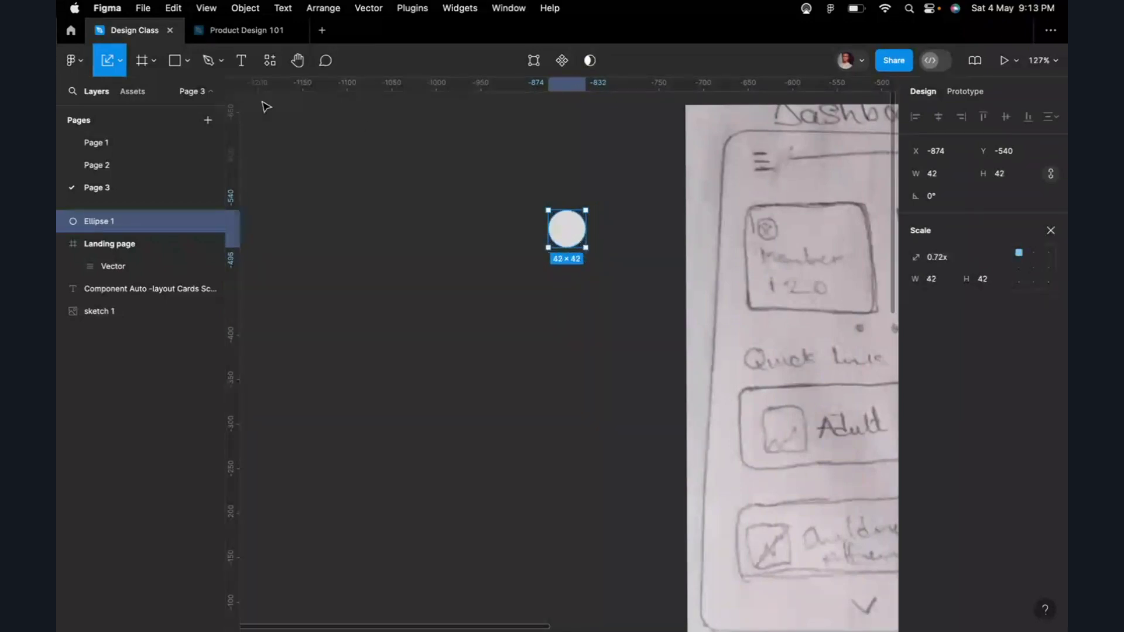
Step: Fill the circle with a portrait photo using the Avatars generator plugin, with Minimize children in results enabled
left_click(269, 60)
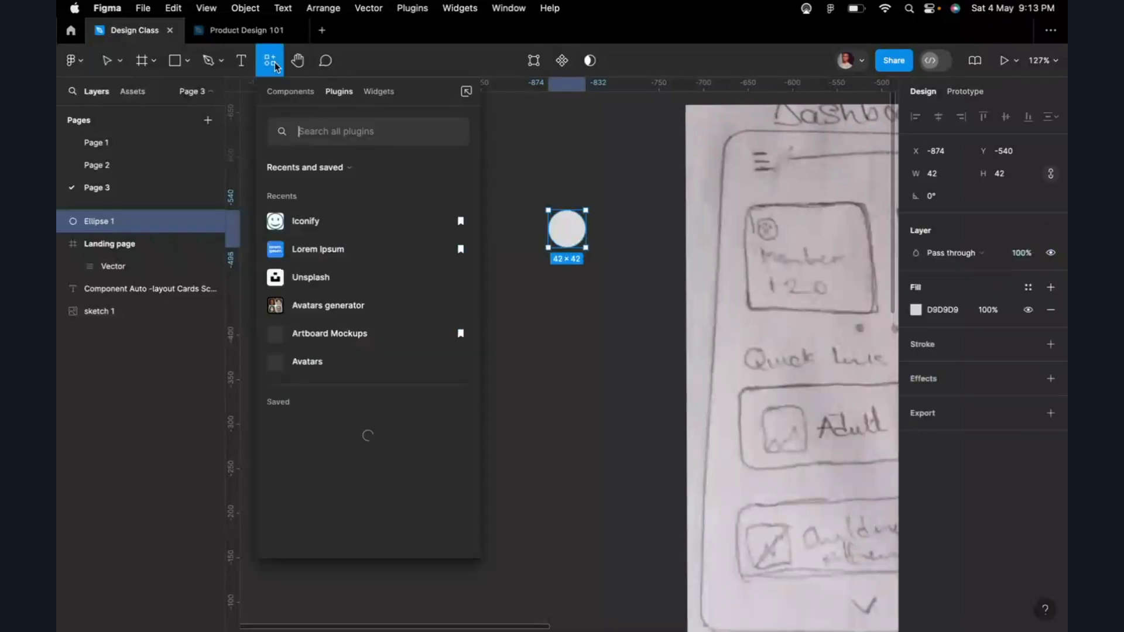
left_click(310, 315)
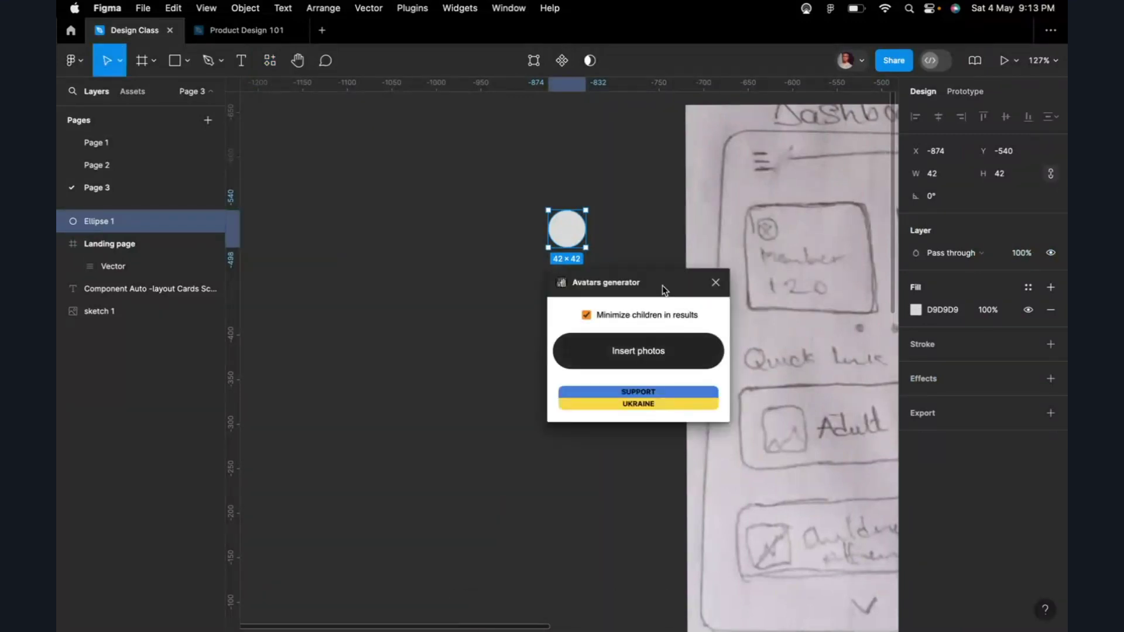
left_click_drag(664, 289, 402, 216)
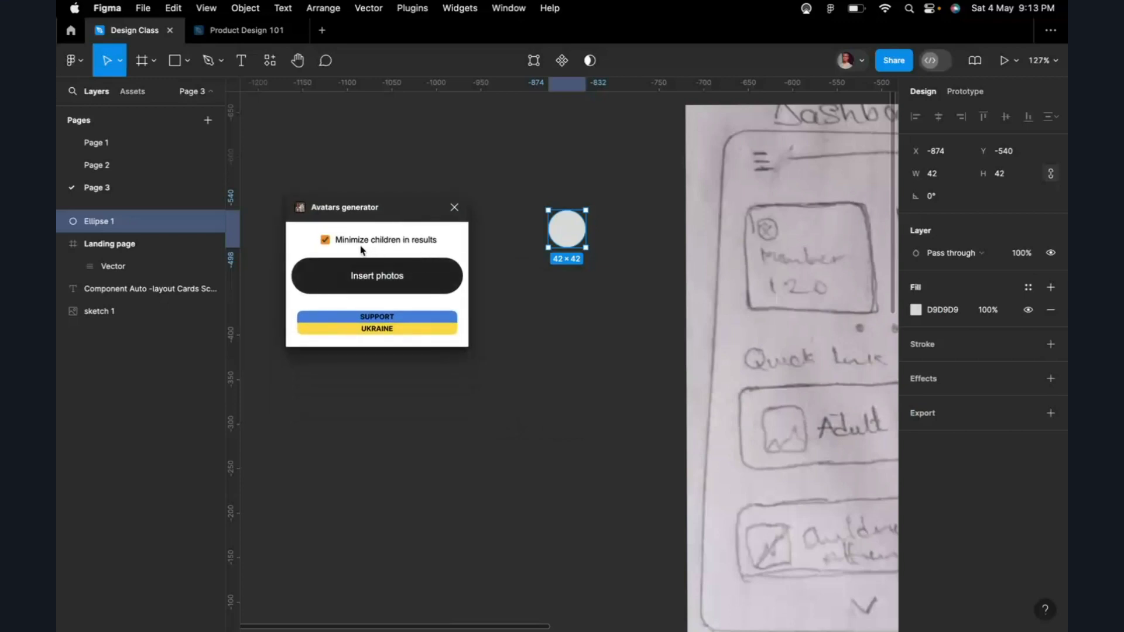
left_click(380, 283)
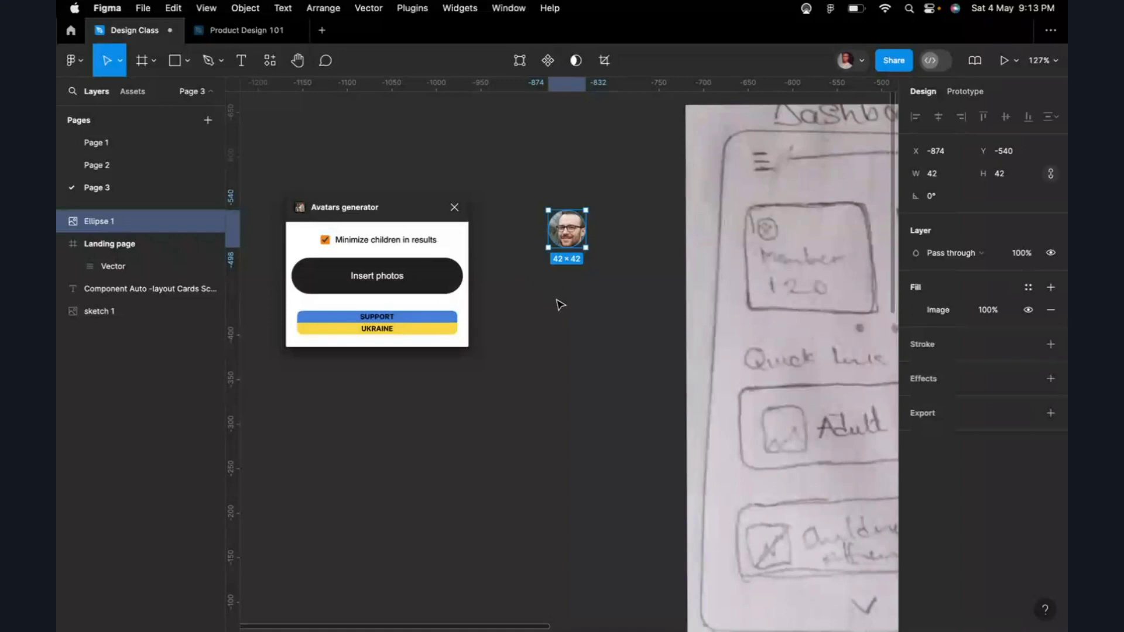
Step: Move the avatar circle to about X -936, Y -509 and replace its photo with another generated portrait
scroll(483, 276, "up", 5)
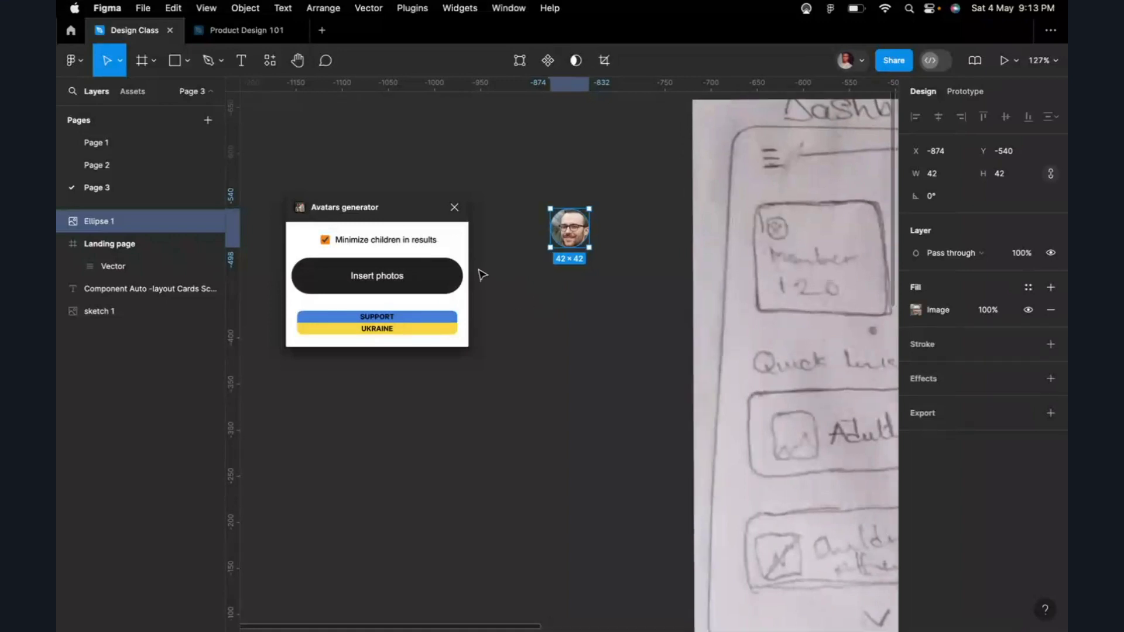
scroll(482, 275, "up", 2)
left_click_drag(719, 189, 566, 266)
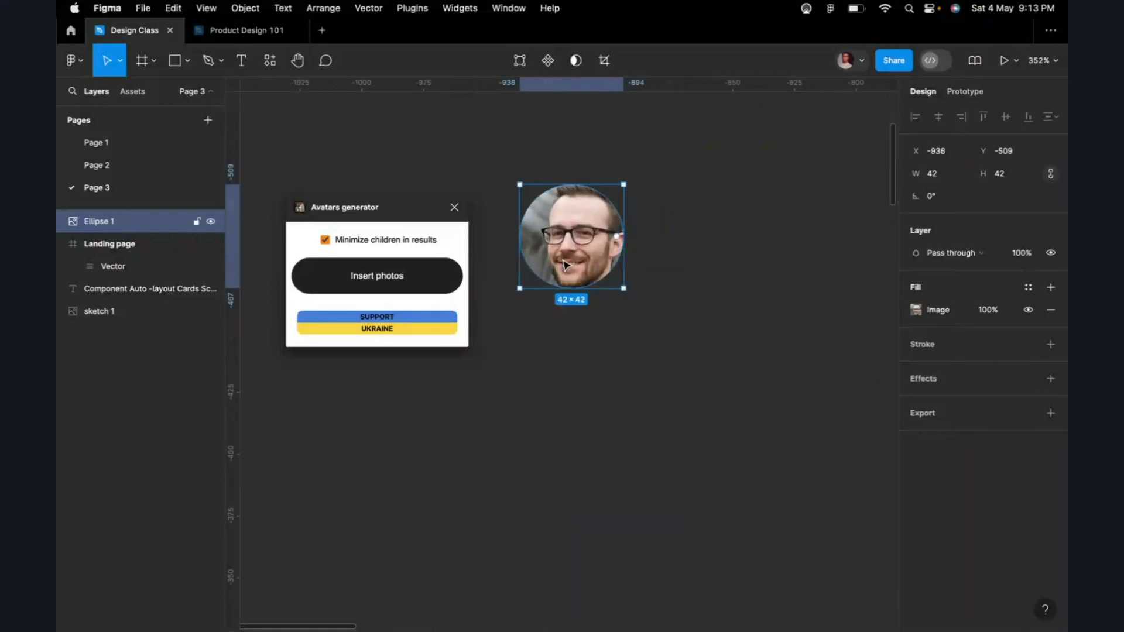
left_click(408, 287)
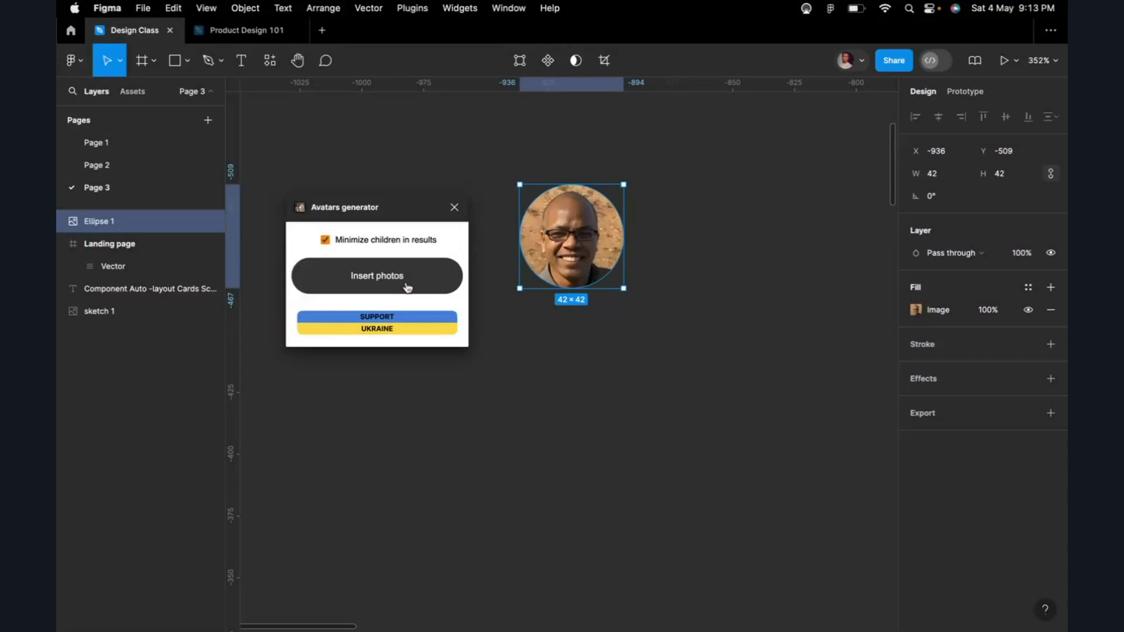
left_click(454, 207)
Step: Search Iconify for "people" icons, moving the avatar circle clear of the plugin window to about X -1006
left_click(268, 64)
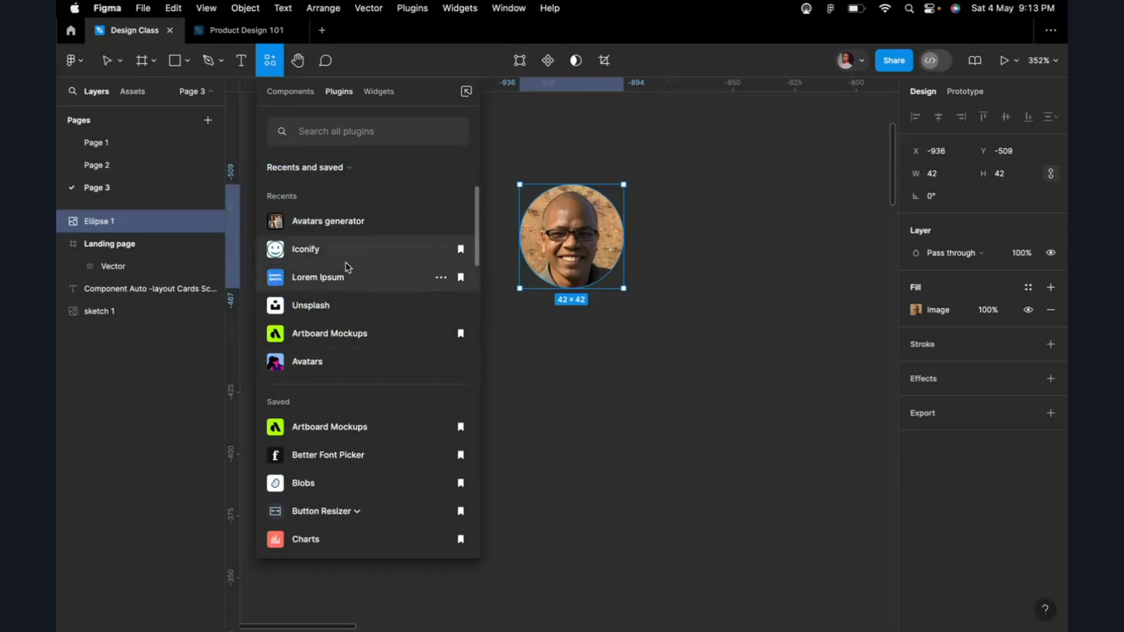
left_click(314, 252)
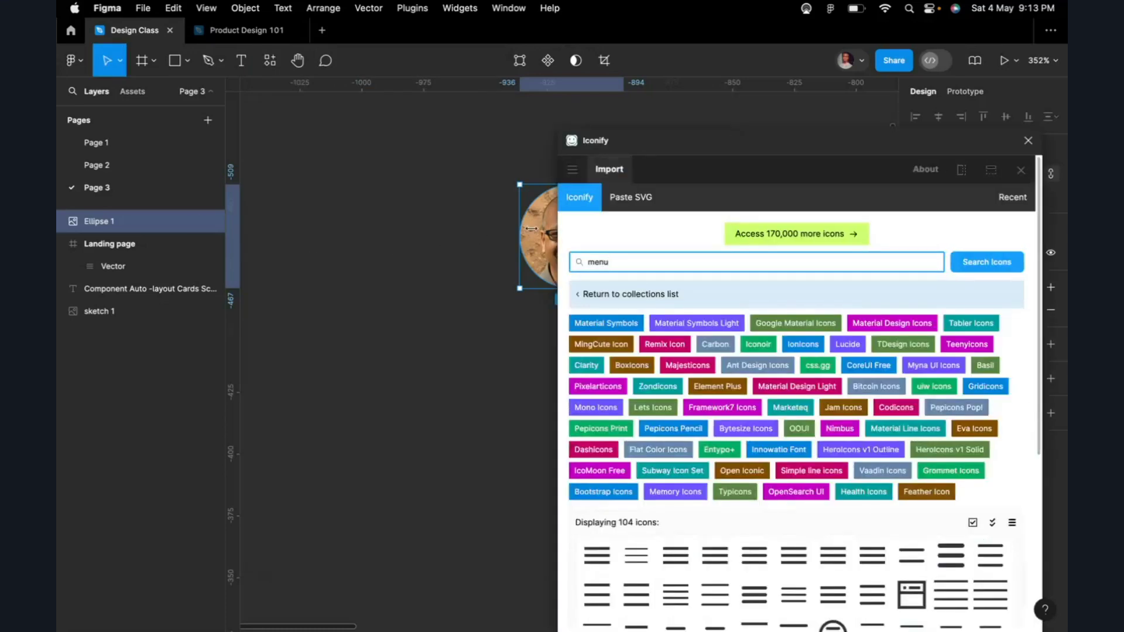
left_click_drag(541, 237, 368, 163)
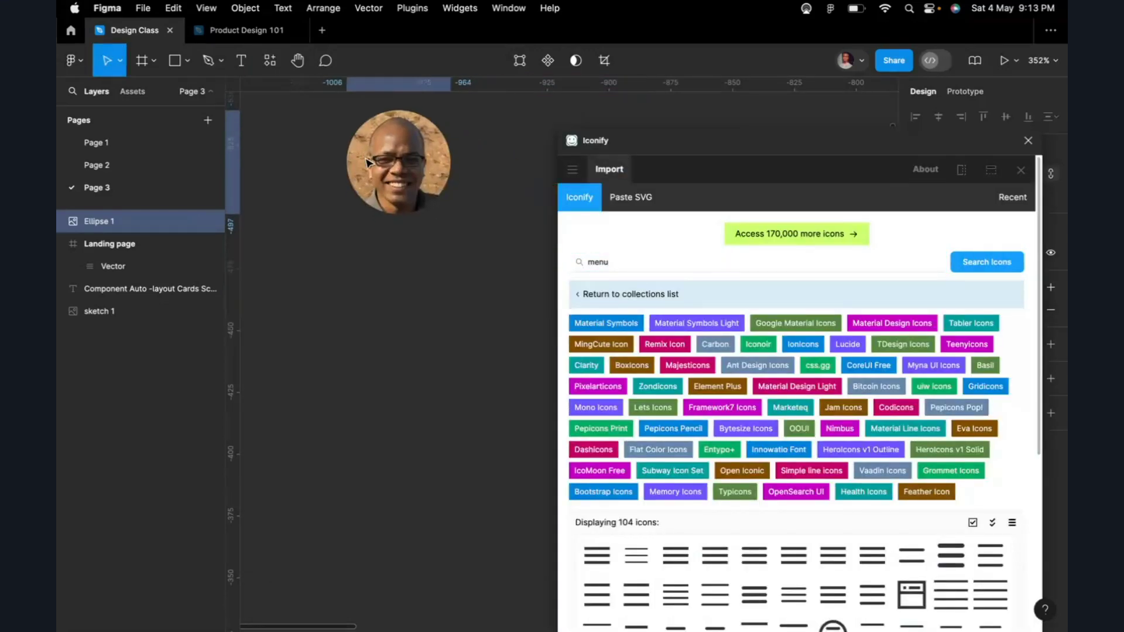
left_click(639, 263)
key("super+a")
type("people")
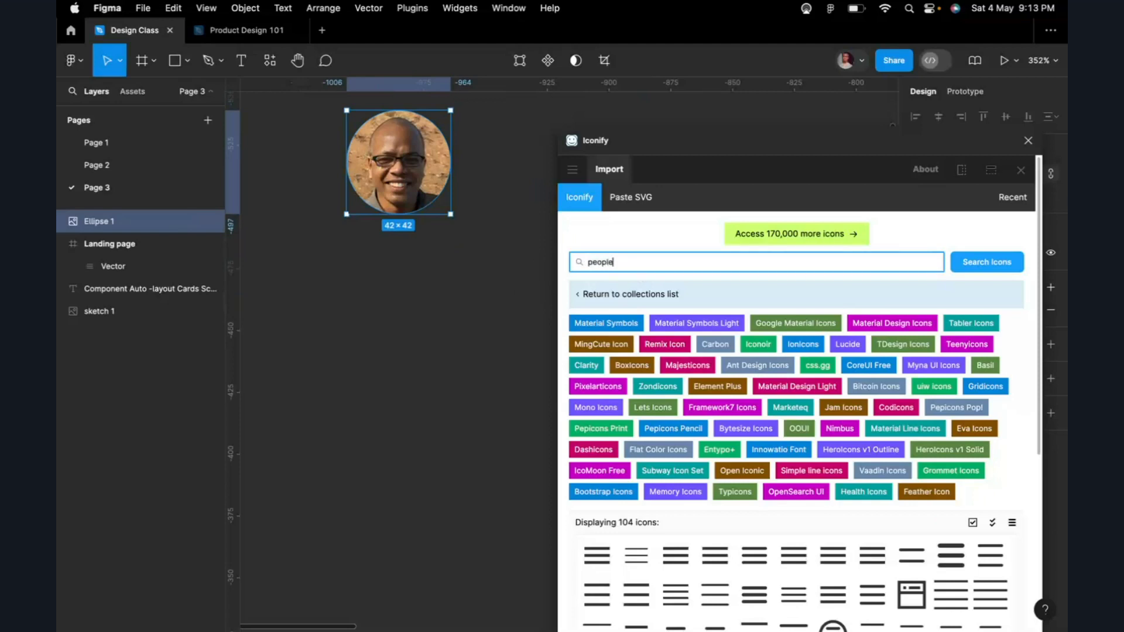
key("Return")
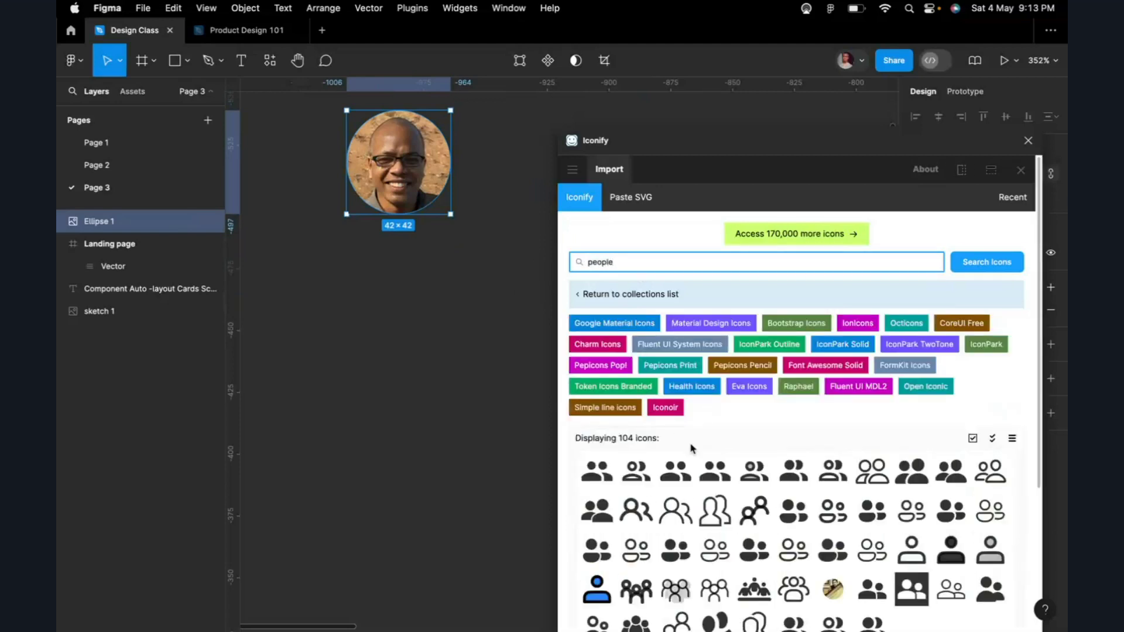
Step: Import the cil:people icon onto the canvas and shrink its frame to about 87 × 89
scroll(685, 450, "down", 3)
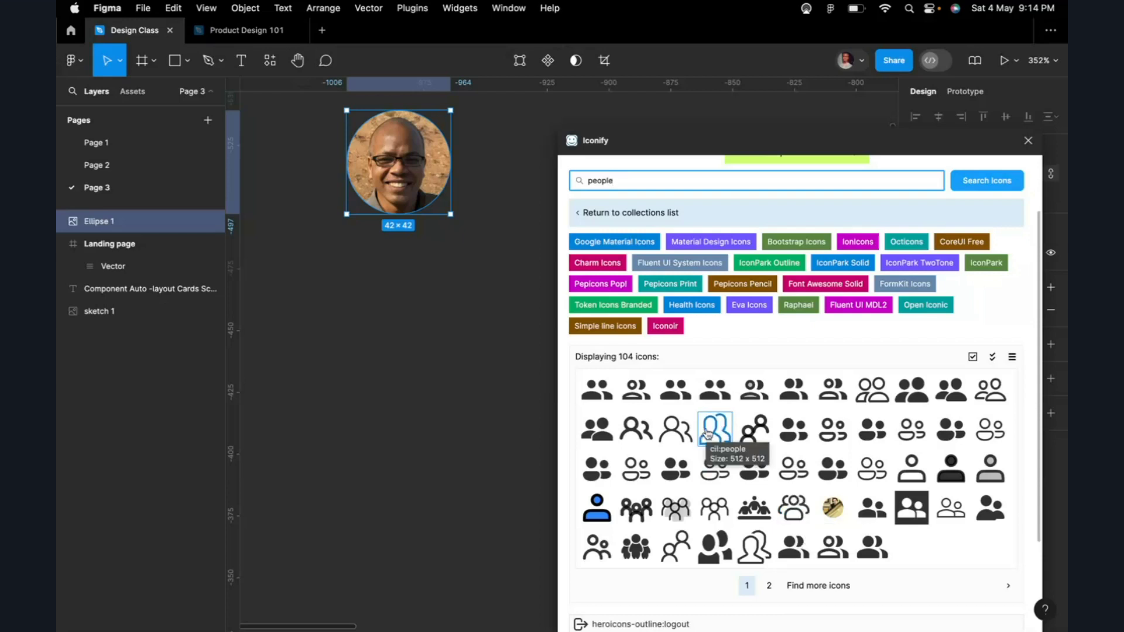
left_click_drag(707, 434, 326, 361)
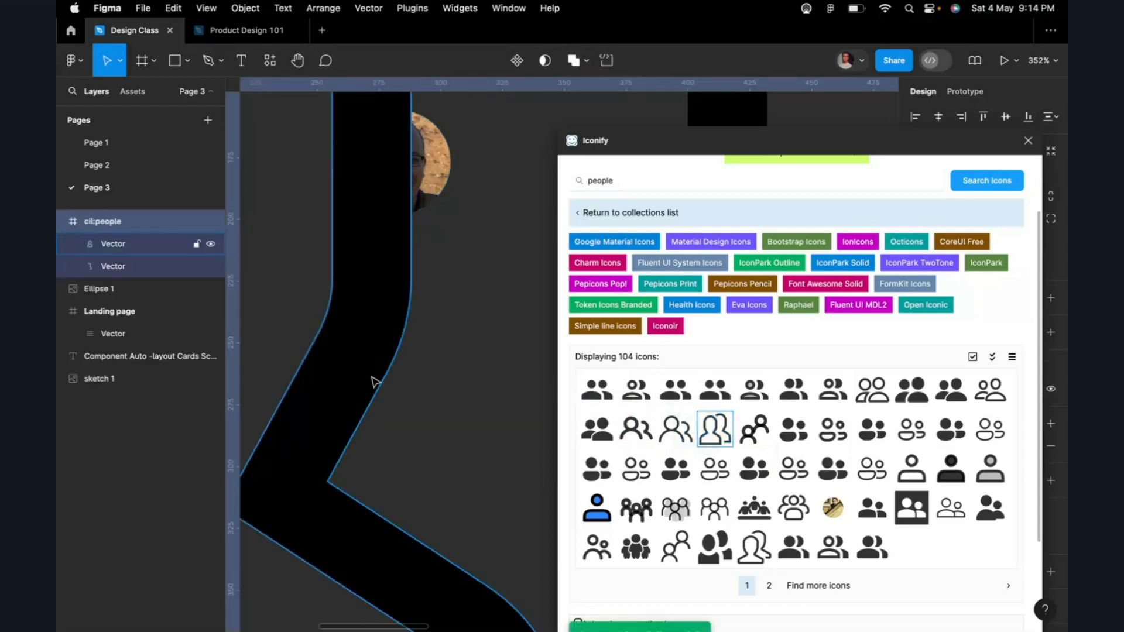
scroll(487, 397, "down", 5)
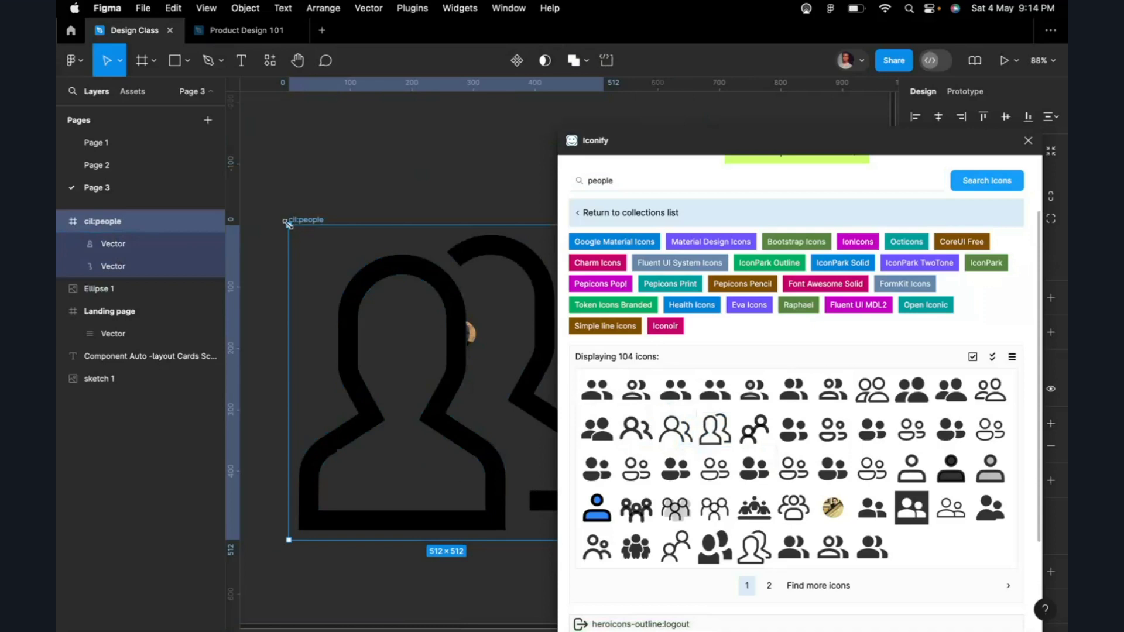
left_click_drag(289, 225, 333, 359)
left_click_drag(471, 355, 388, 421)
scroll(477, 383, "up", 3)
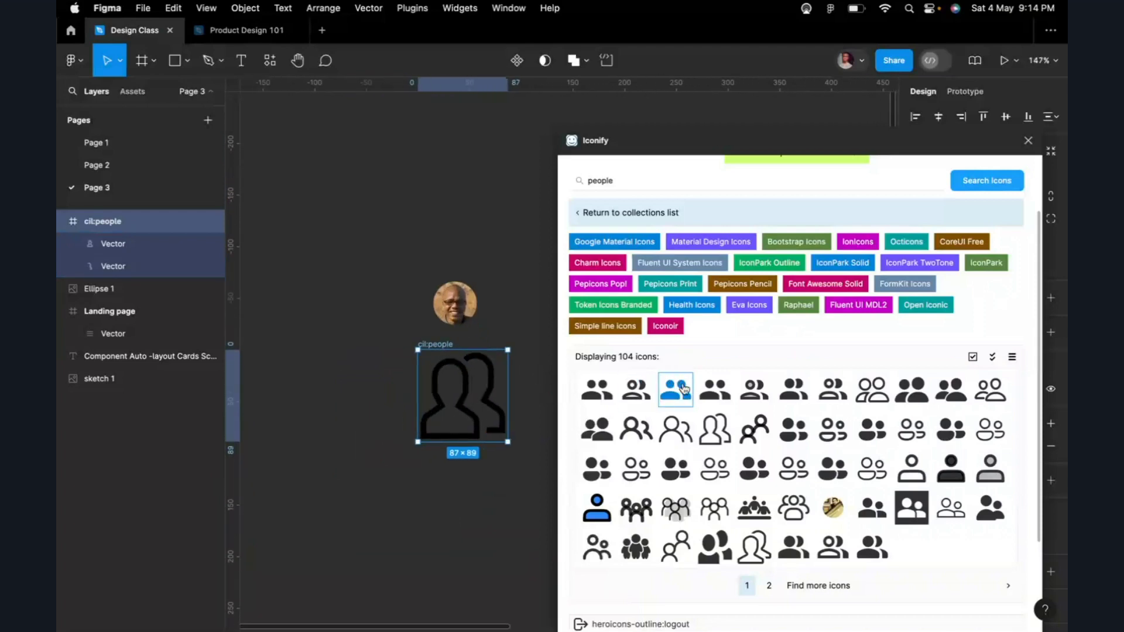
Step: Import the solid ic:sharp-people icon onto the canvas beside the avatar circle at 24 × 24
left_click(719, 385)
scroll(718, 378, "down", 3)
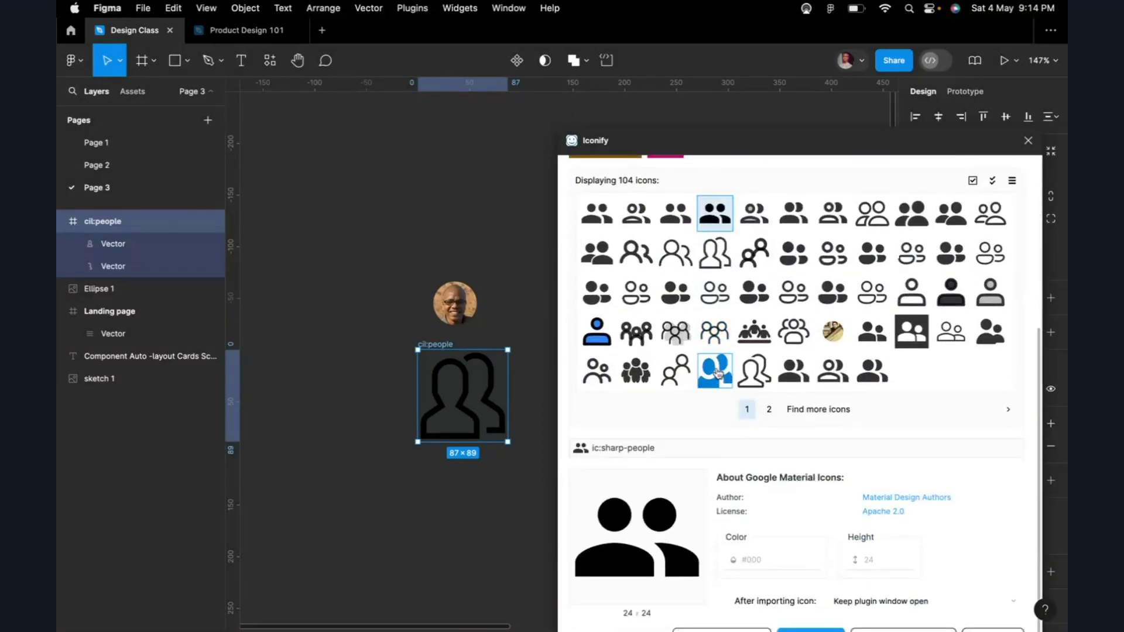
left_click_drag(714, 226, 334, 311)
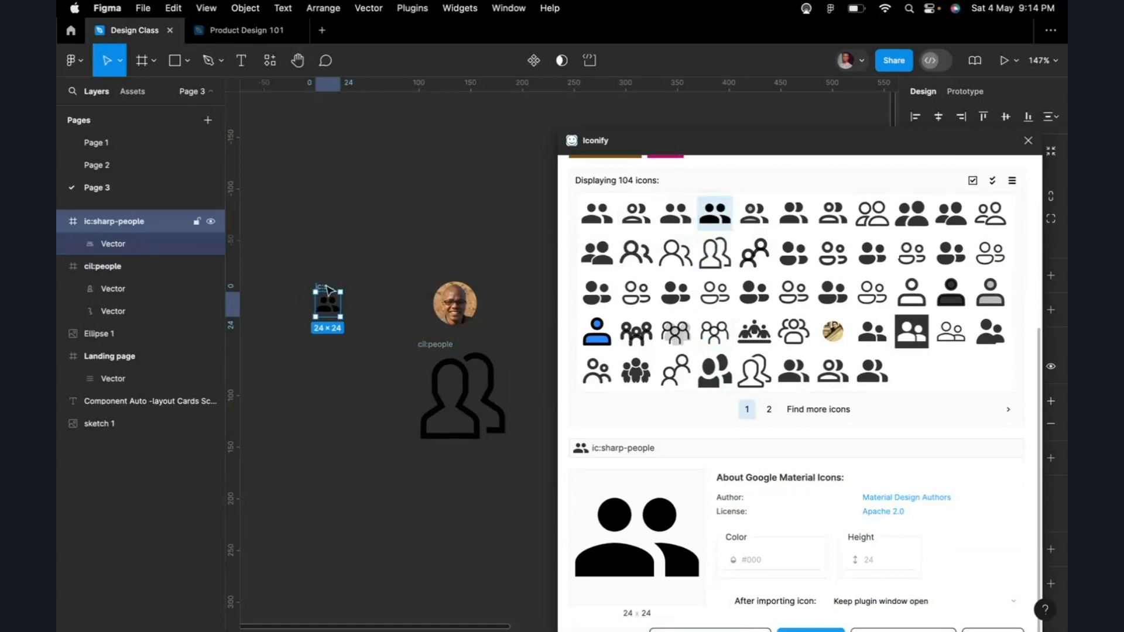
Step: Move the ic:sharp-people icon down beside the cil:people icon and import the bi:people-fill icon onto the canvas at 16 × 16
left_click_drag(325, 285, 370, 390)
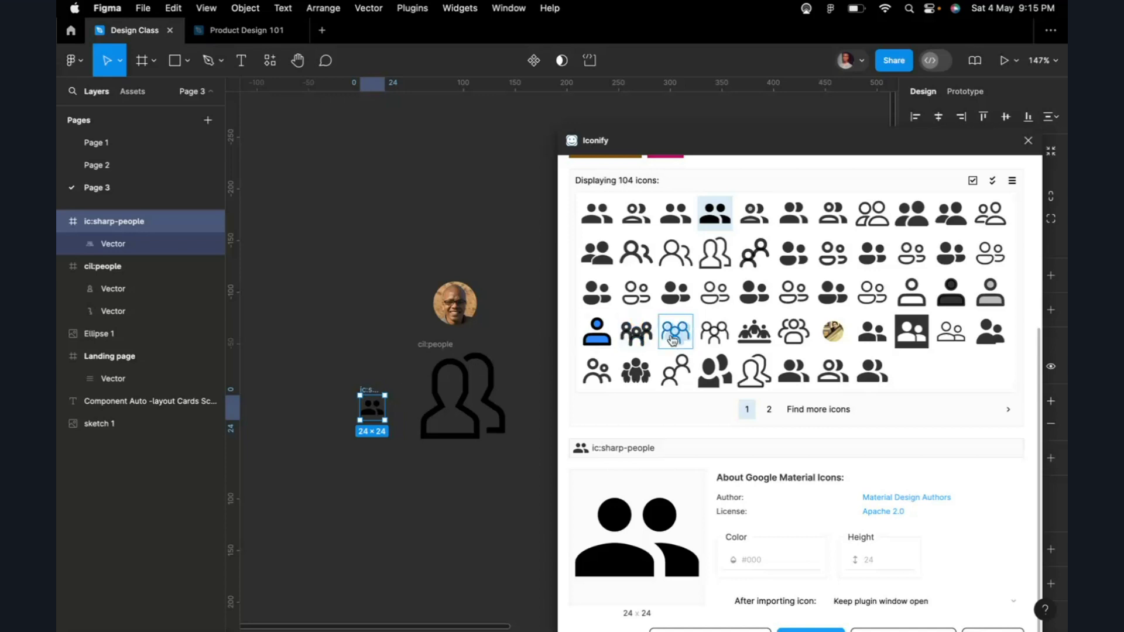
scroll(672, 340, "up", 1)
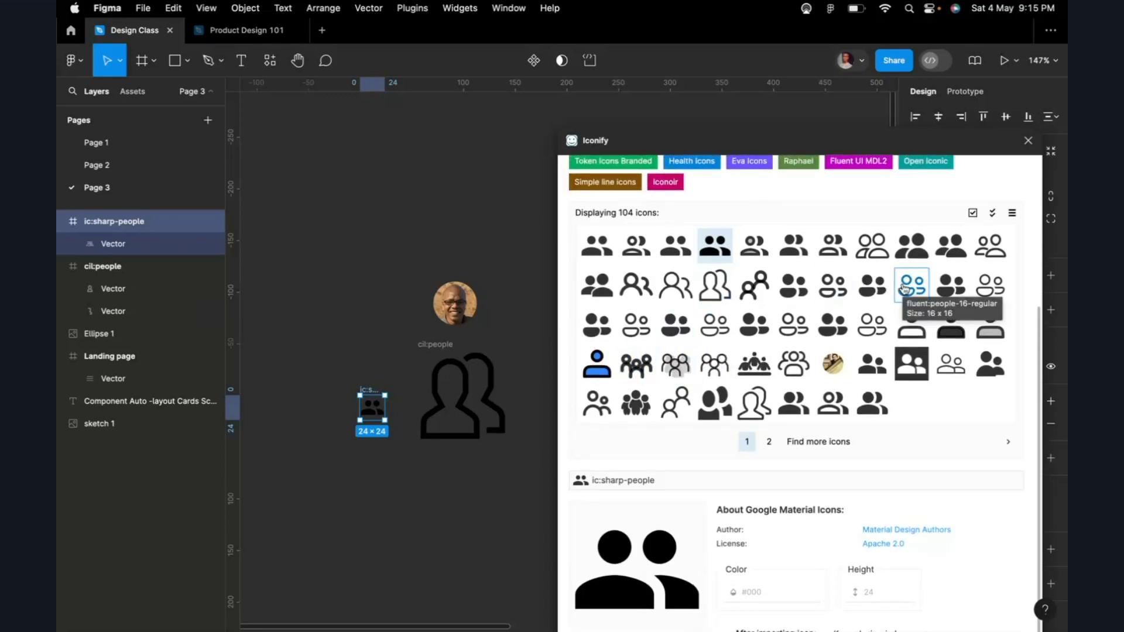
left_click_drag(914, 247, 391, 230)
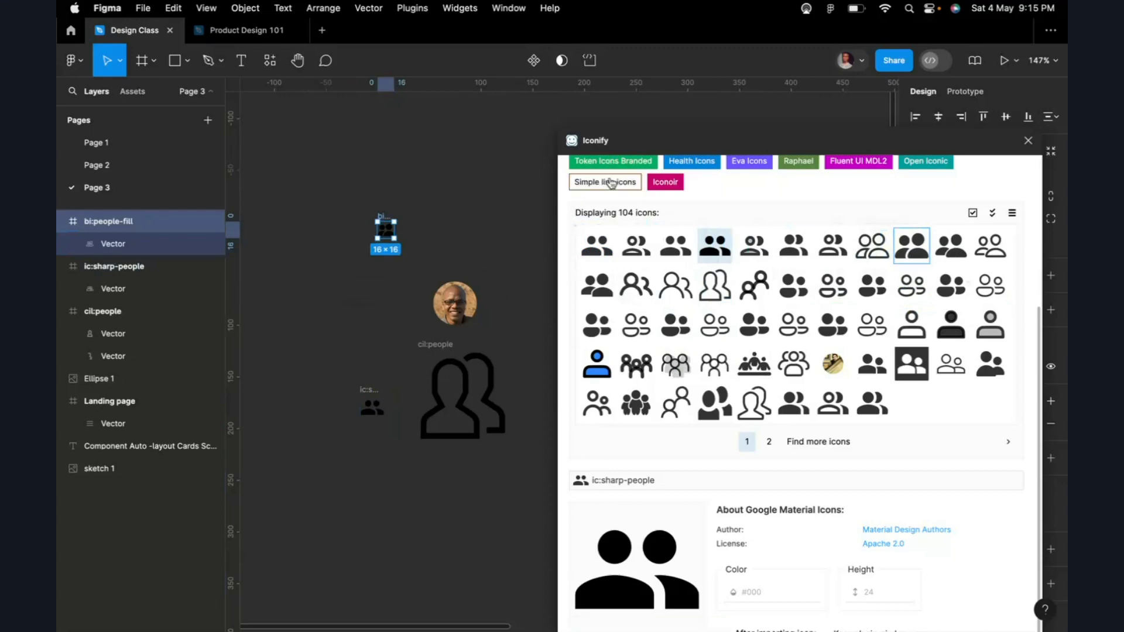
Step: Search Iconify for "children" icons
scroll(655, 244, "up", 5)
left_click(630, 258)
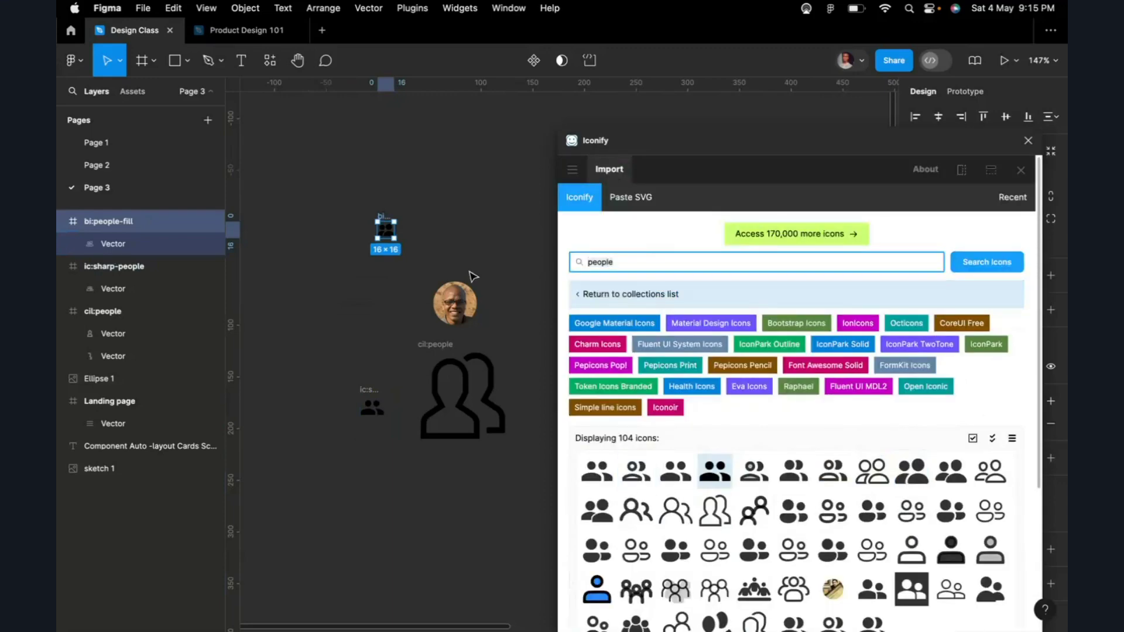
key("super+a")
type("children")
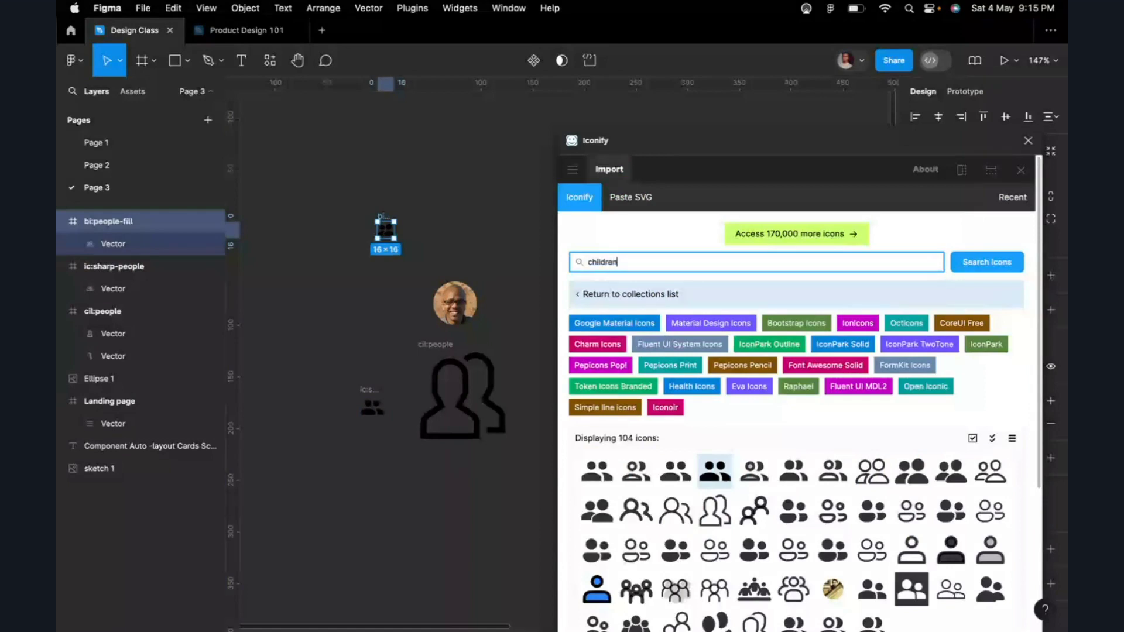
key("Return")
scroll(811, 515, "down", 1)
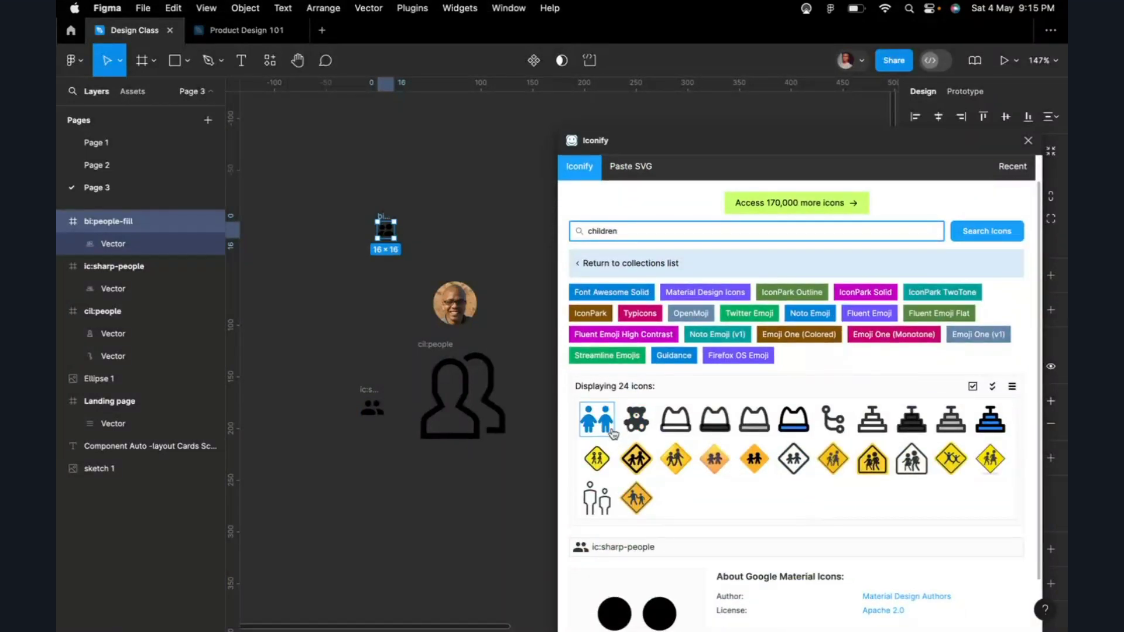
Step: Try importing the fa6-solid:children icon and shrinking its frame to about 167 × 127, and undo back through the bi:people-fill import
left_click_drag(608, 430, 460, 201)
scroll(460, 201, "down", 10)
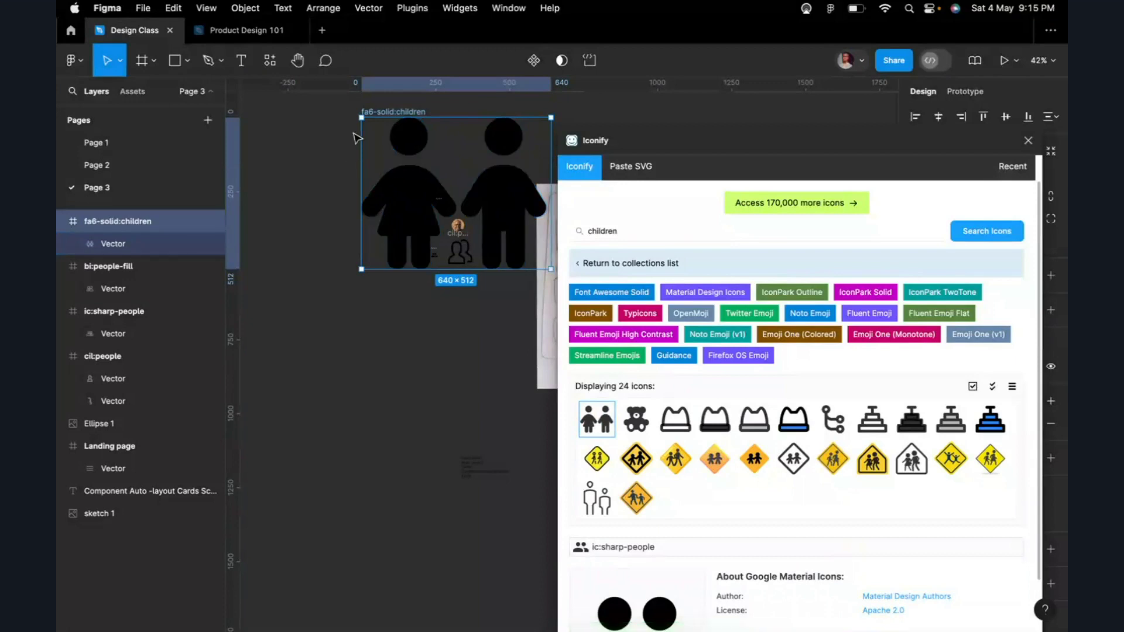
left_click_drag(361, 117, 502, 229)
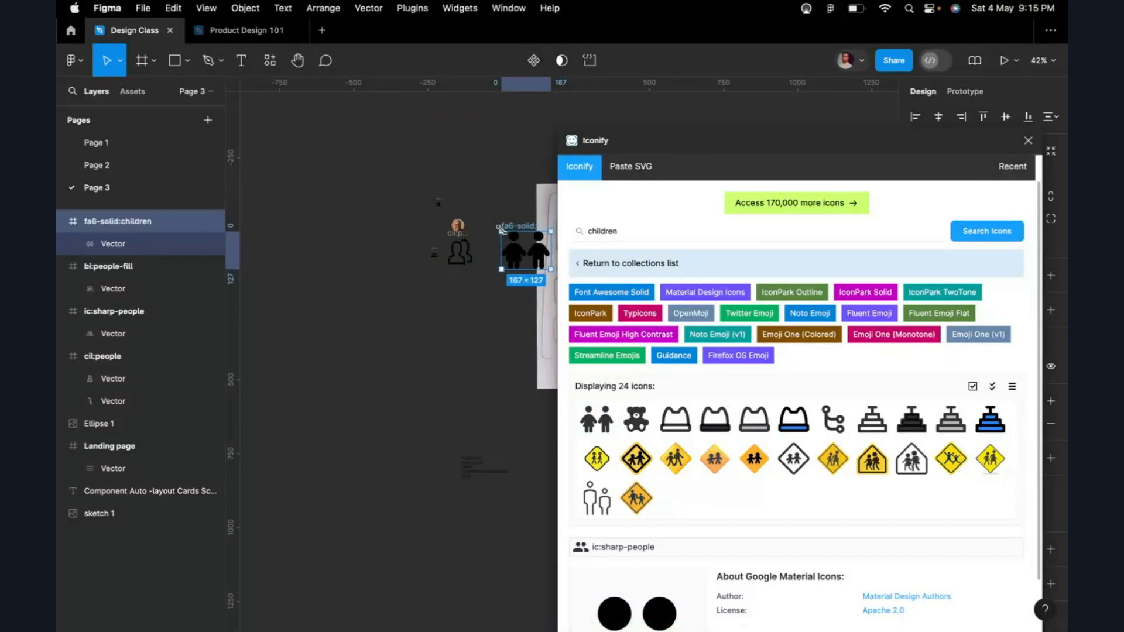
scroll(501, 229, "up", 5)
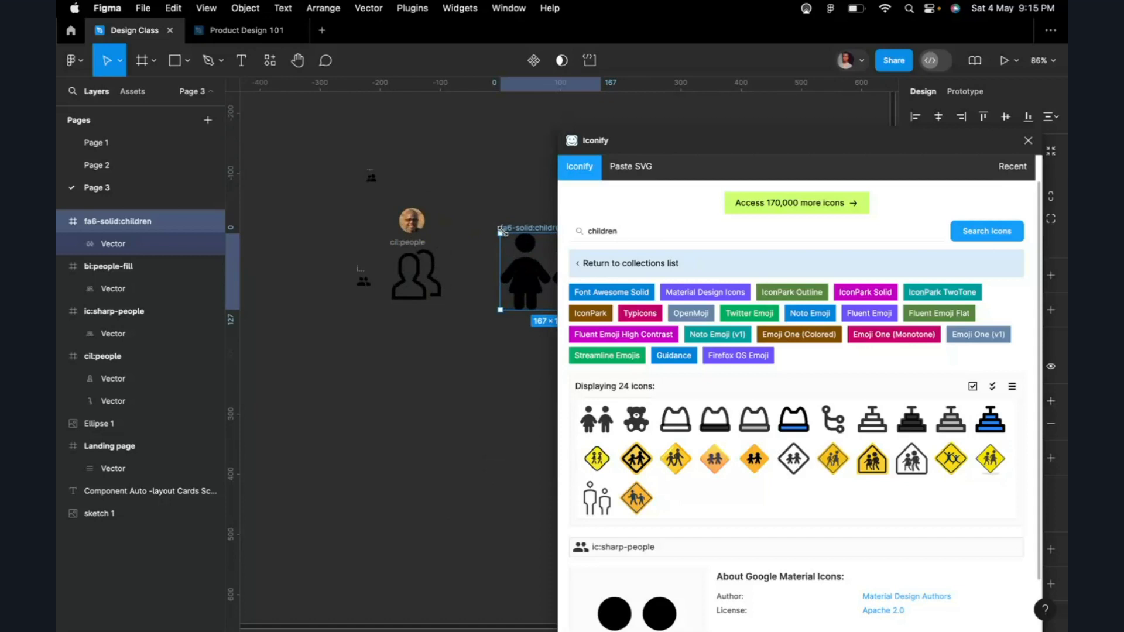
key("super+z")
key("super+z")
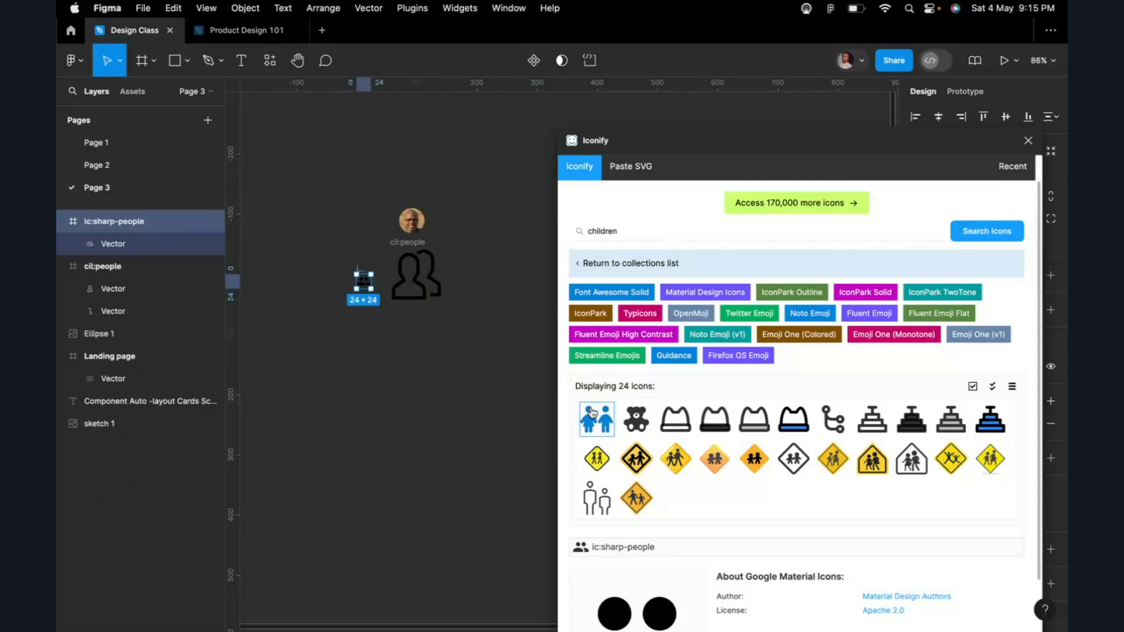
Step: Import the fa6-solid:children icon onto the canvas at 640 × 512, close Iconify and activate the Scale tool
left_click_drag(596, 426, 333, 428)
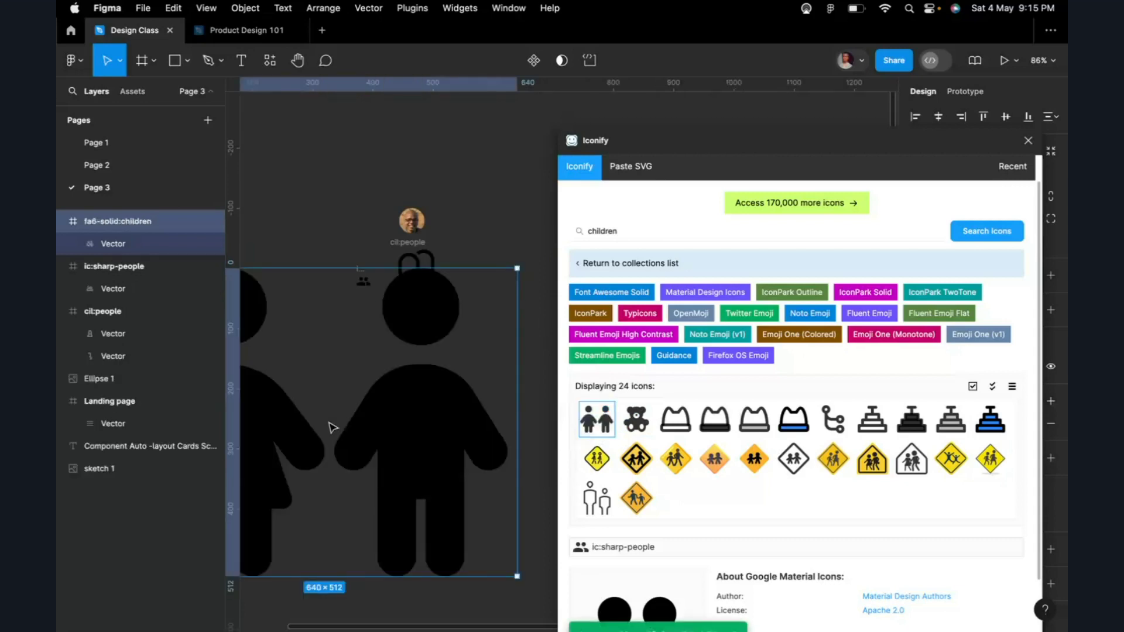
key("Escape")
key("k")
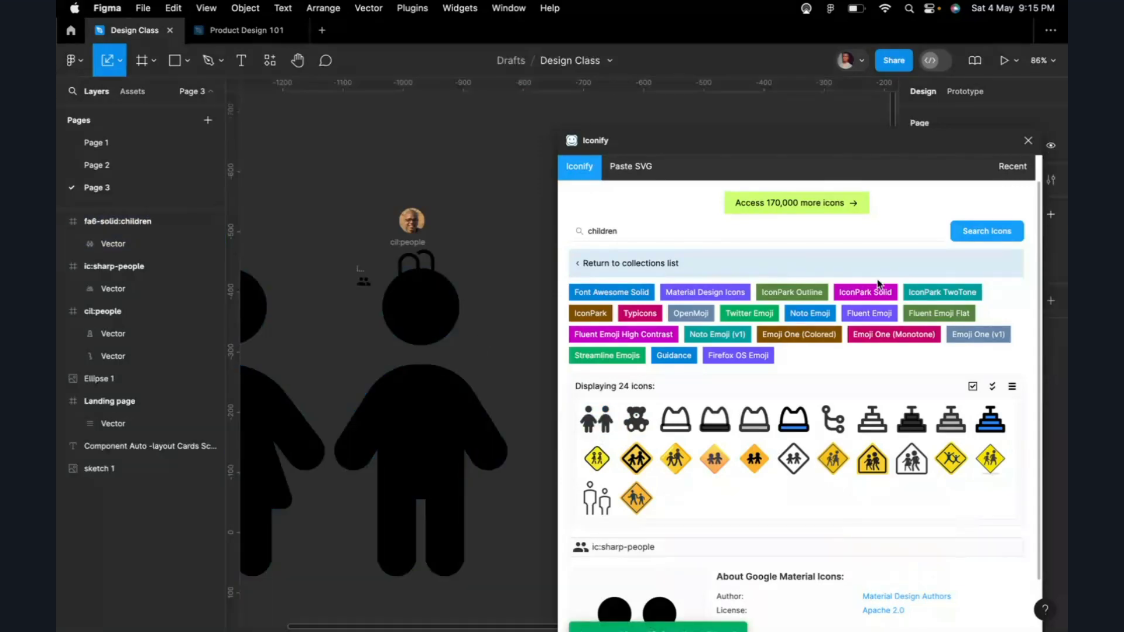
left_click(1028, 141)
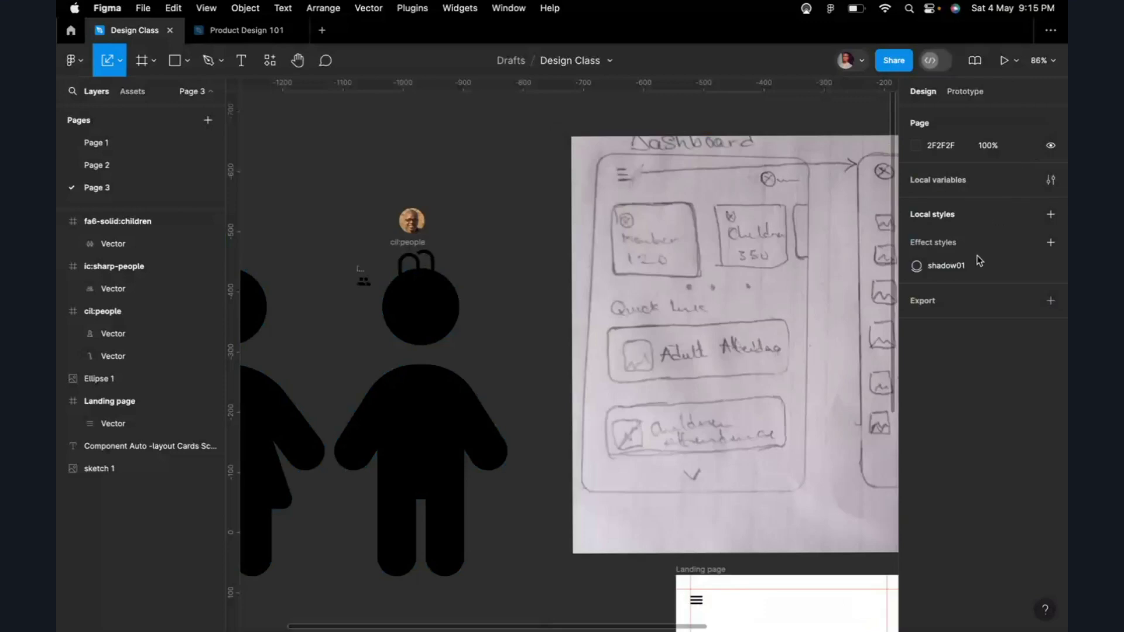
Step: Scale the children icon's vector by 0.25x and move it below the cil:people icon to about X 375, Y 115
left_click(721, 339)
left_click(428, 319)
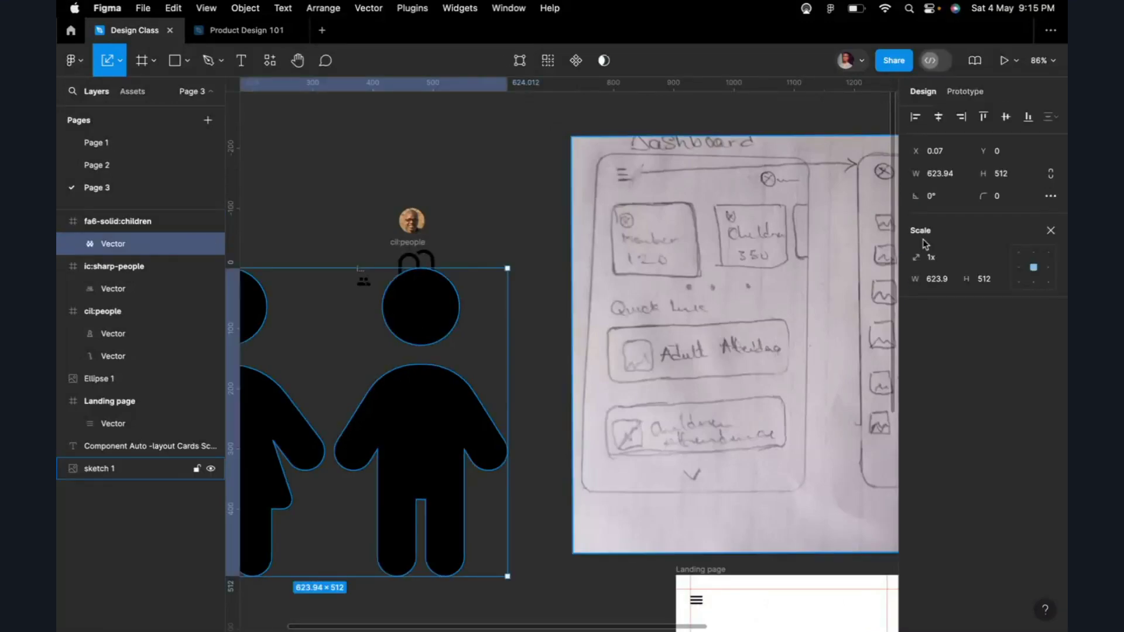
left_click(970, 259)
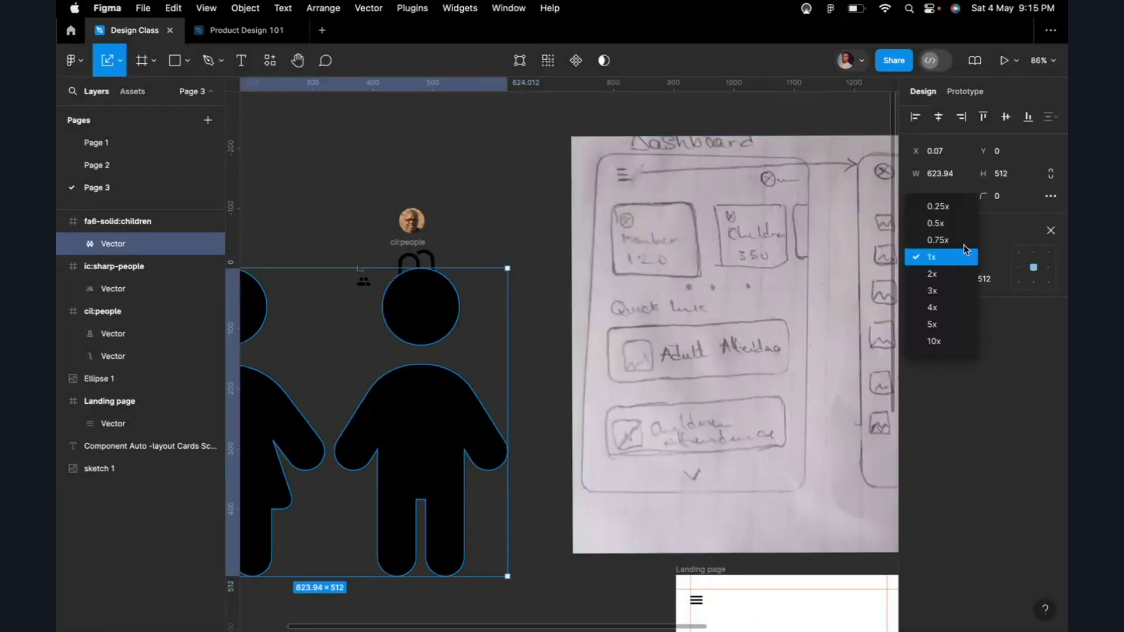
left_click(962, 209)
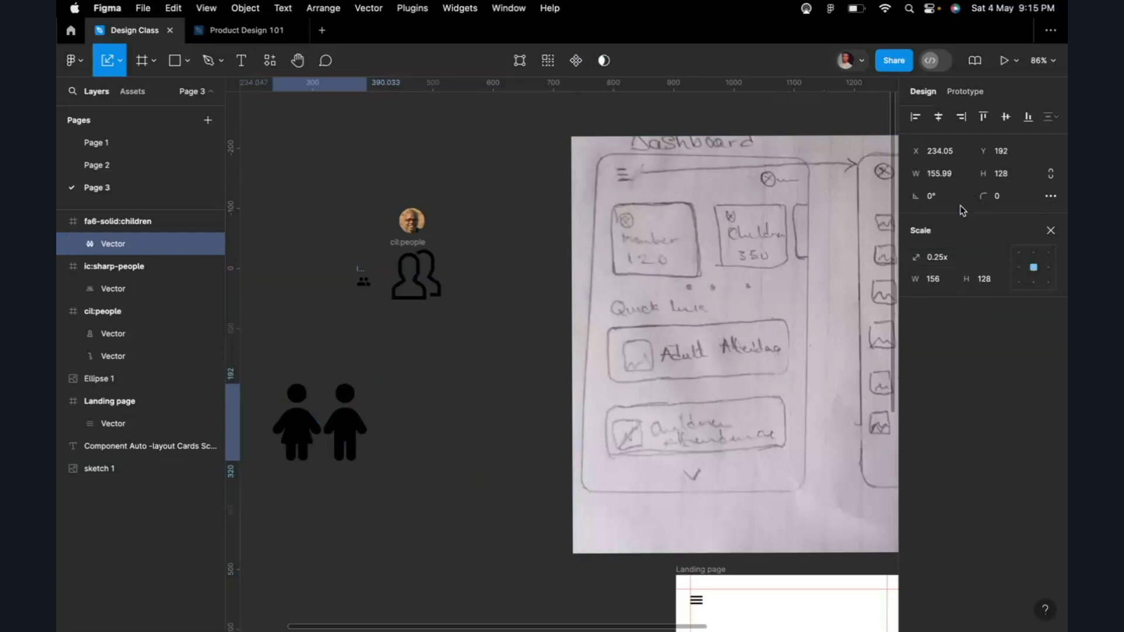
left_click_drag(348, 443, 433, 397)
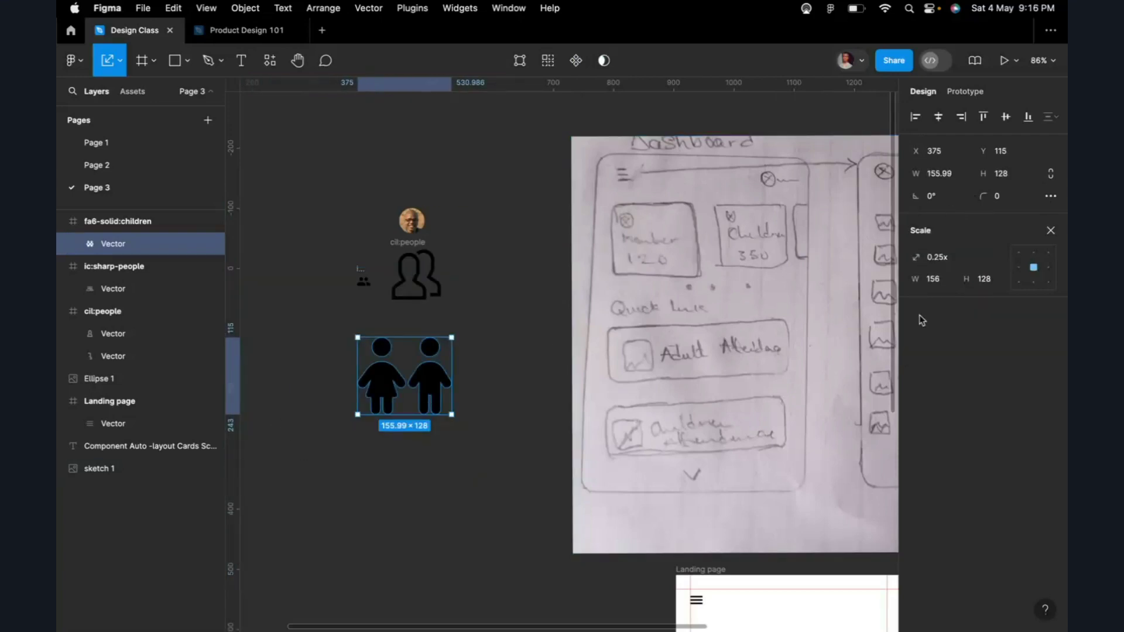
Step: Scale the children vector by a further 0.1x setting and move it closer to the cil:people icon, at about X 417, Y 89
left_click(975, 259)
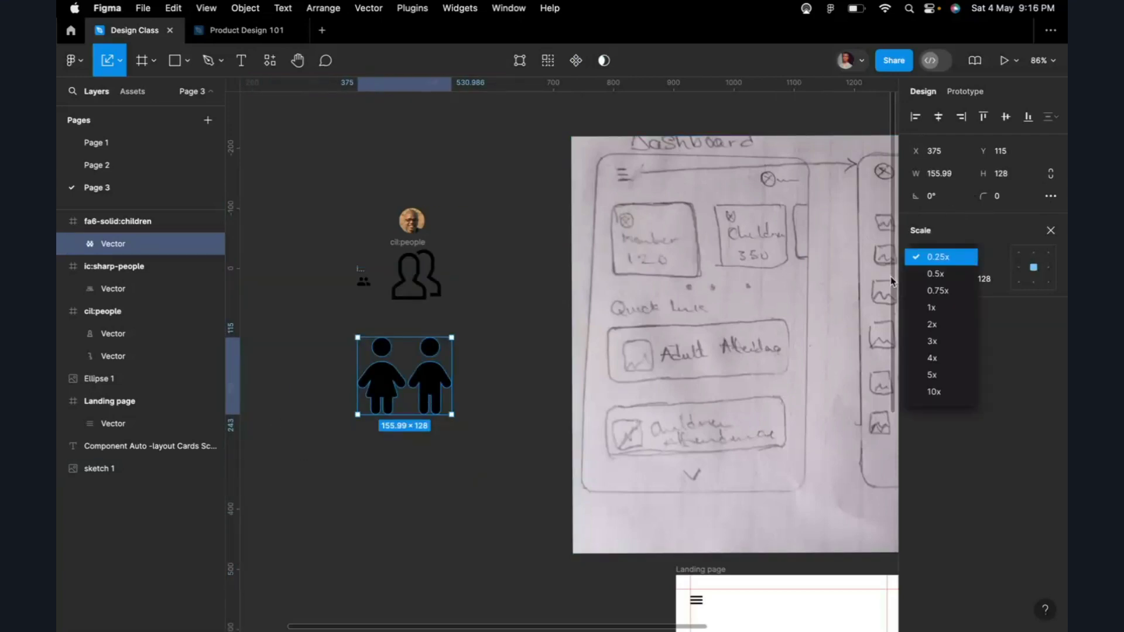
left_click(517, 444)
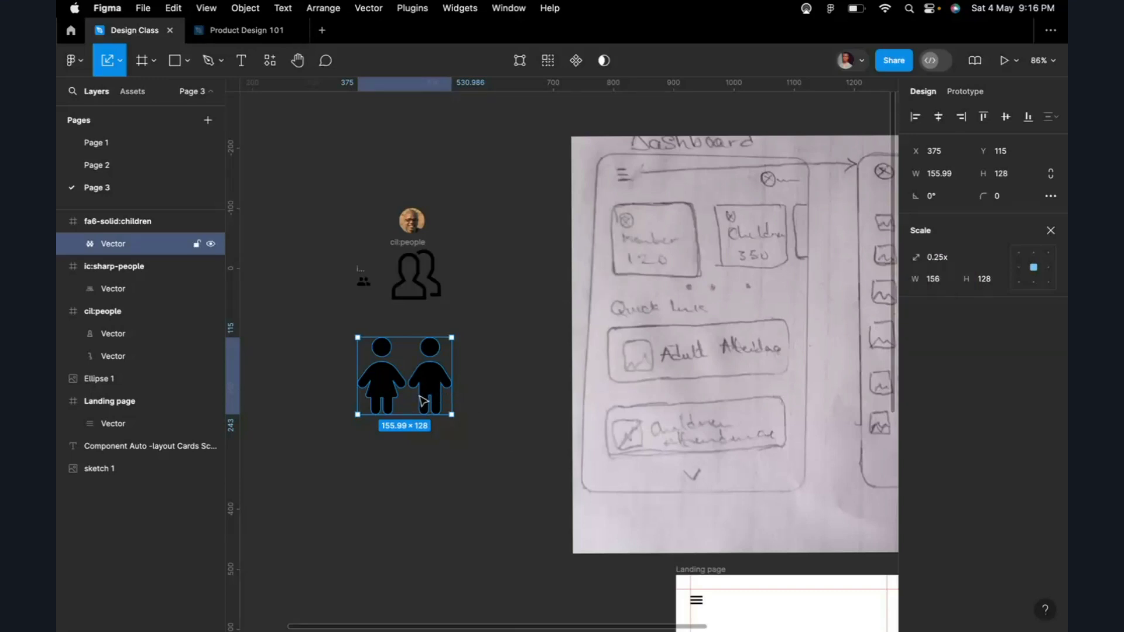
left_click(937, 262)
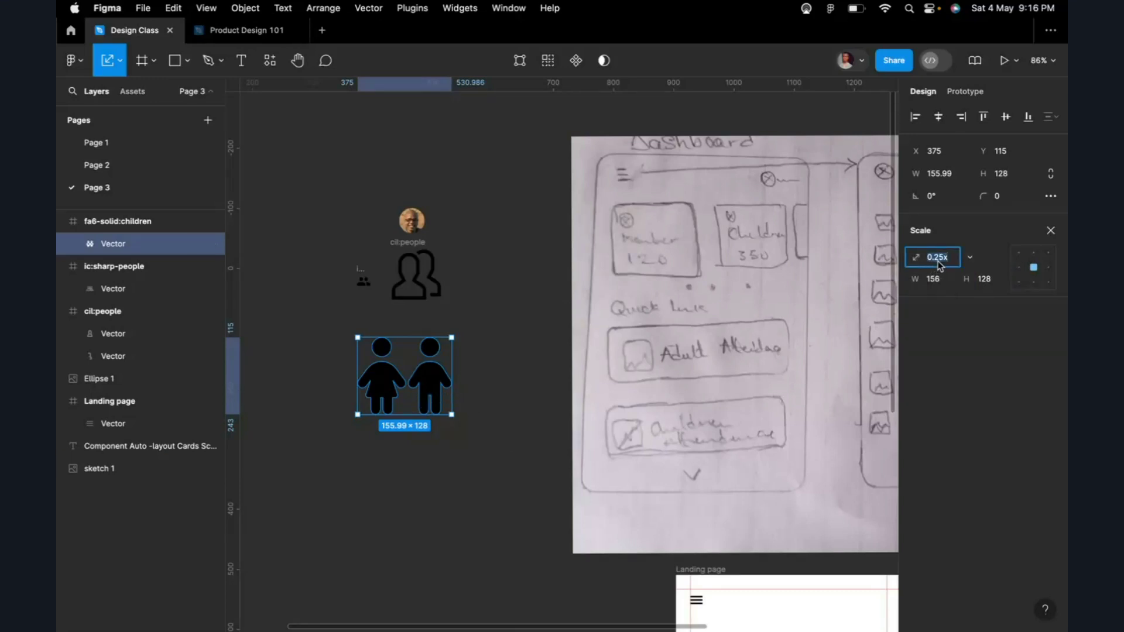
left_click(943, 257)
type("10")
key("Return")
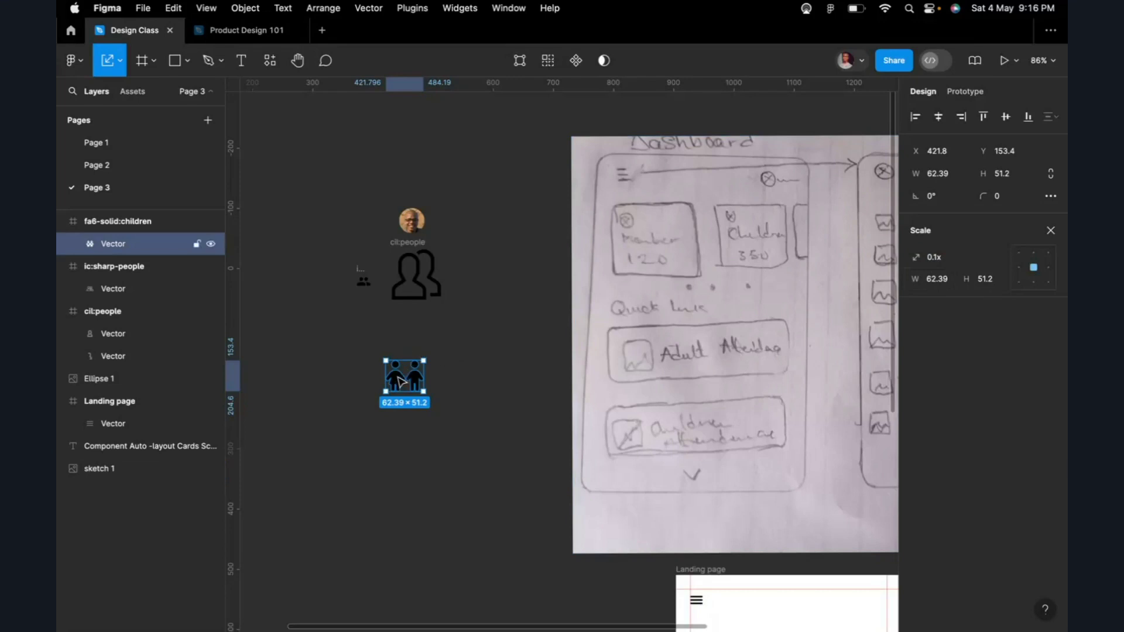
left_click_drag(400, 384, 398, 346)
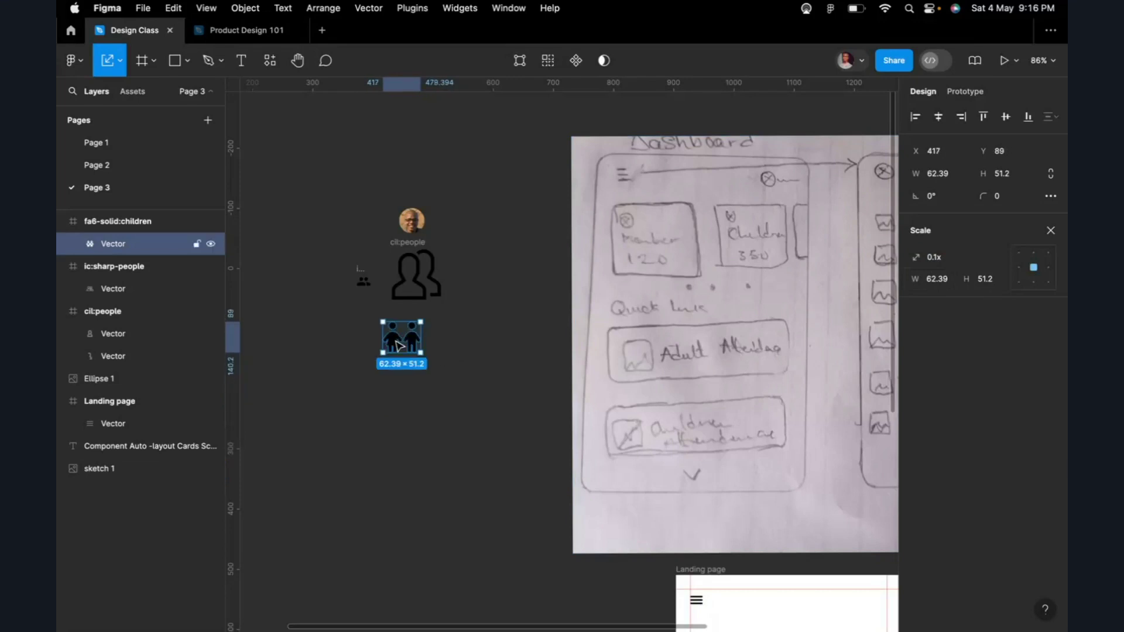
Step: Try scaling the cil:people icon's frame by 0.25x, and undo the scaling
left_click(418, 244)
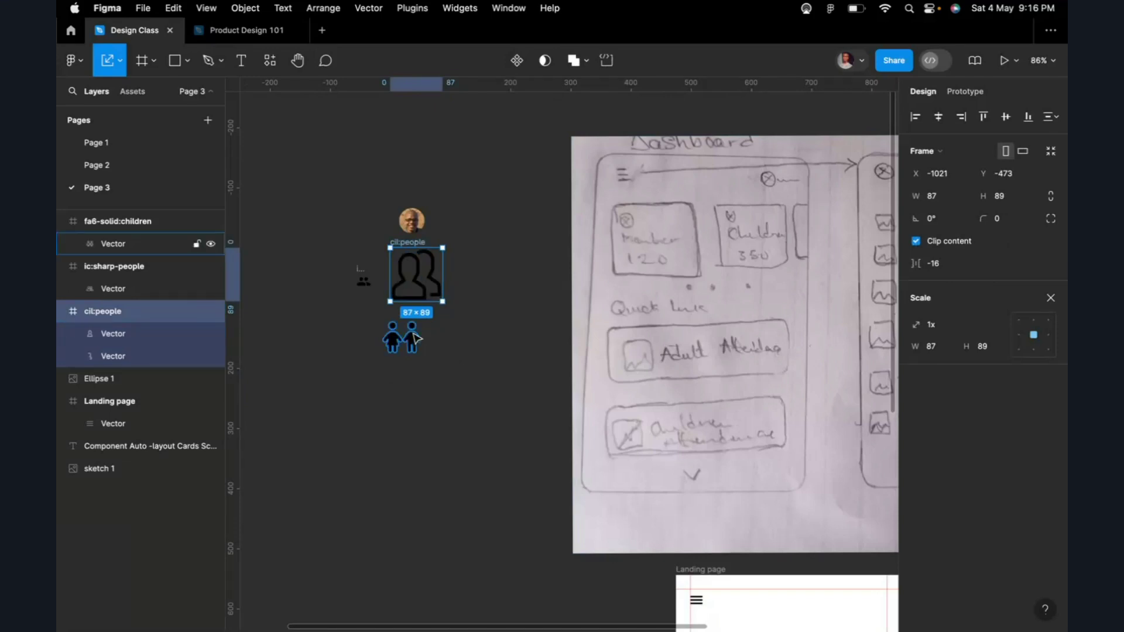
left_click(970, 325)
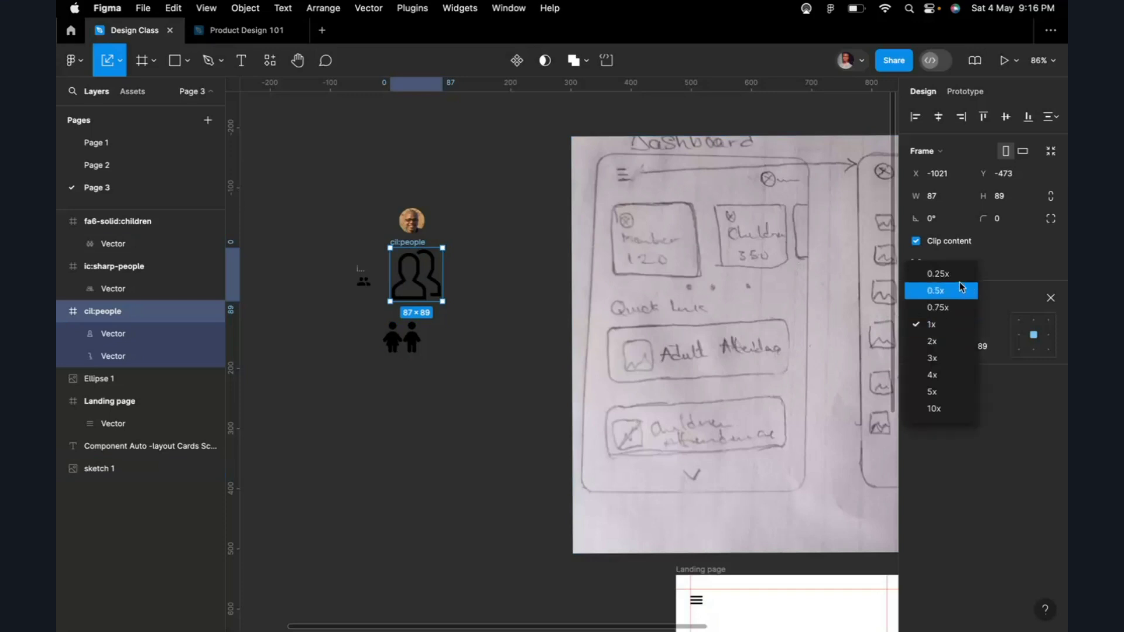
left_click(939, 274)
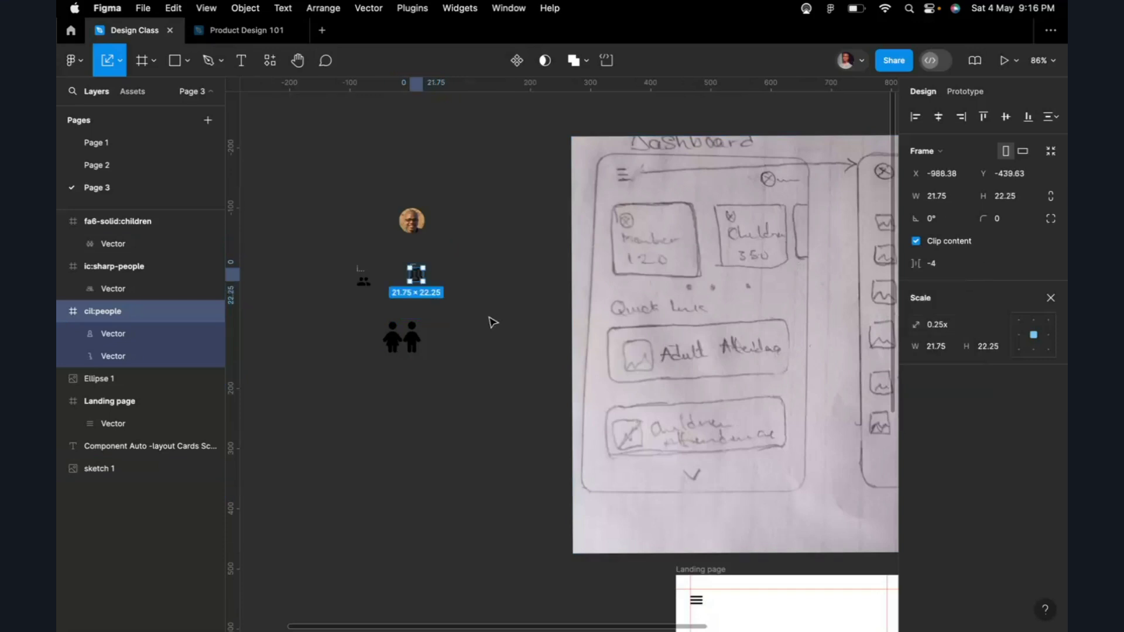
key("super+z")
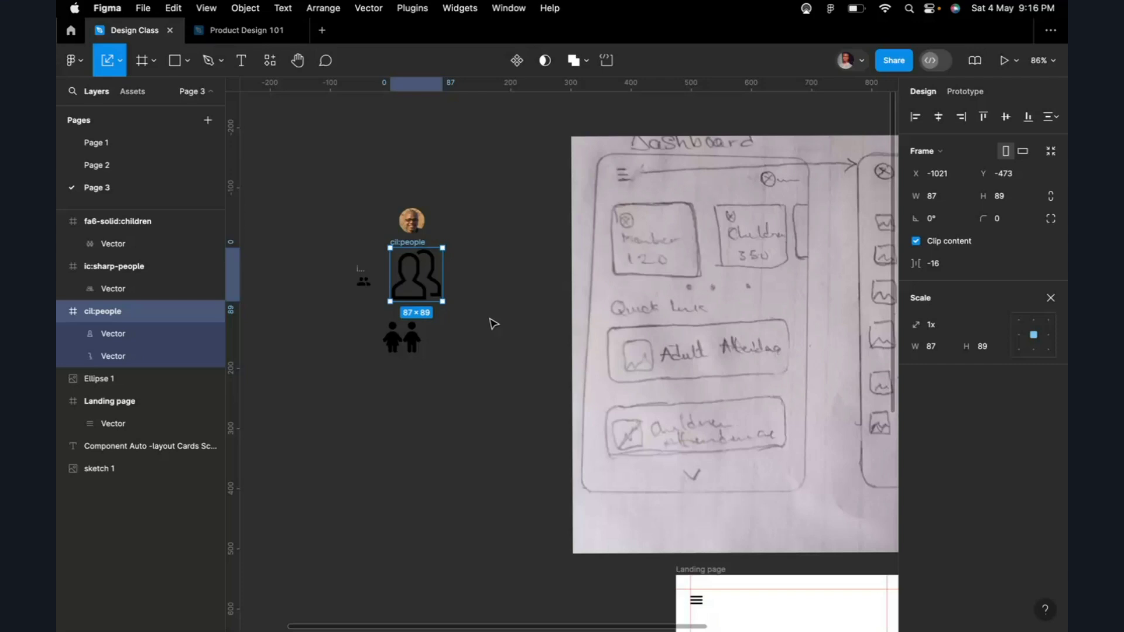
Step: Compare the sizes of the children vector and the ic:sharp-people icon and its inner vector
left_click(413, 339)
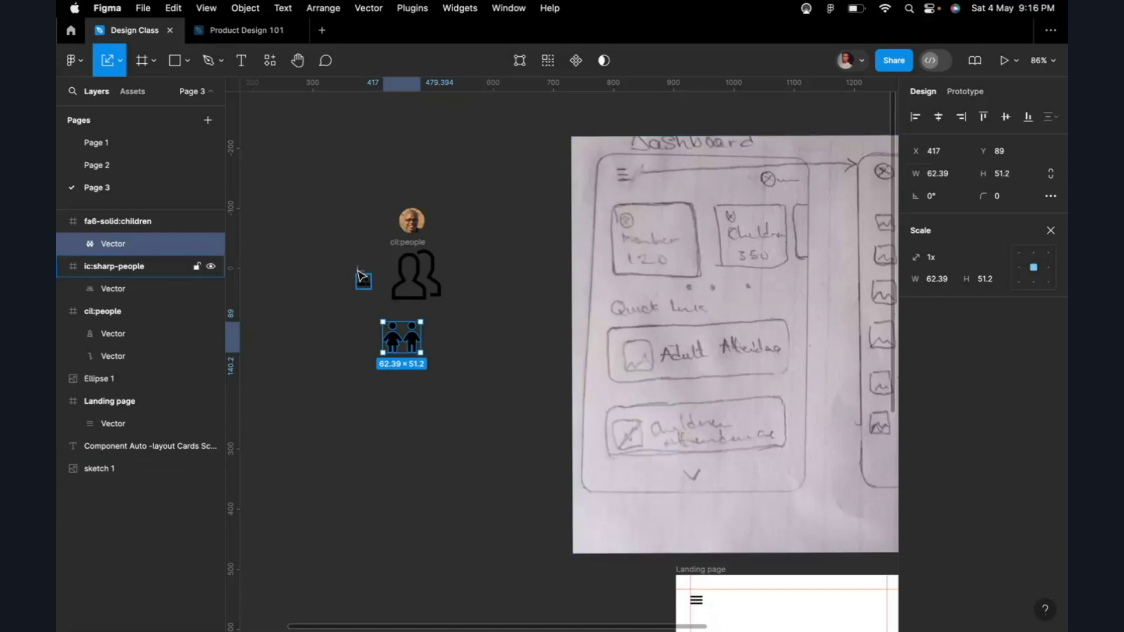
left_click(362, 275)
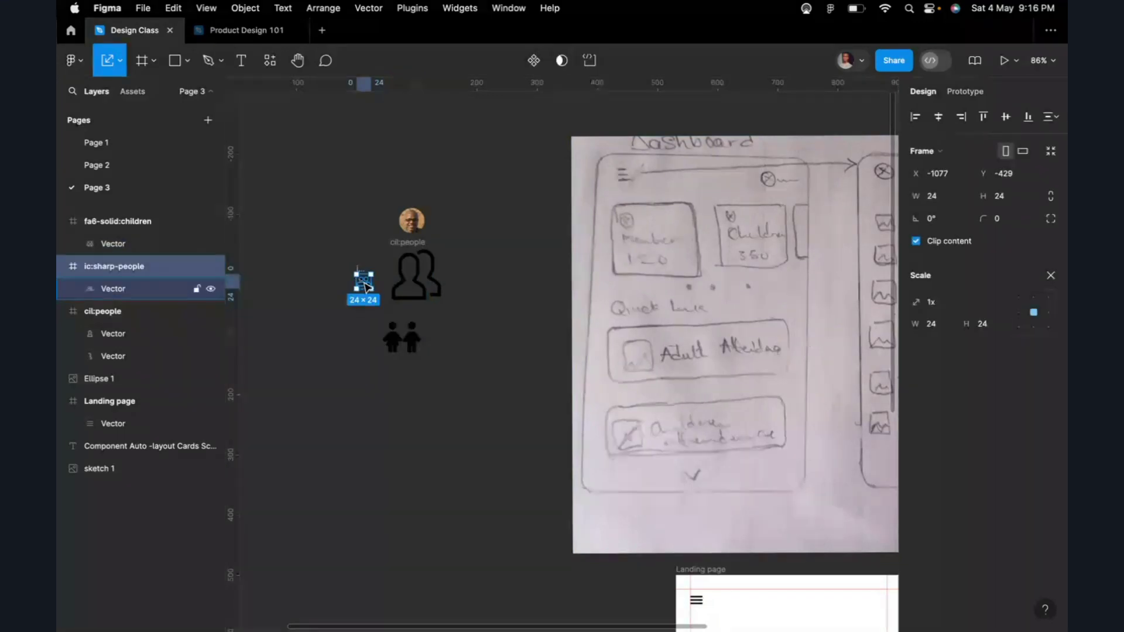
left_click(398, 351)
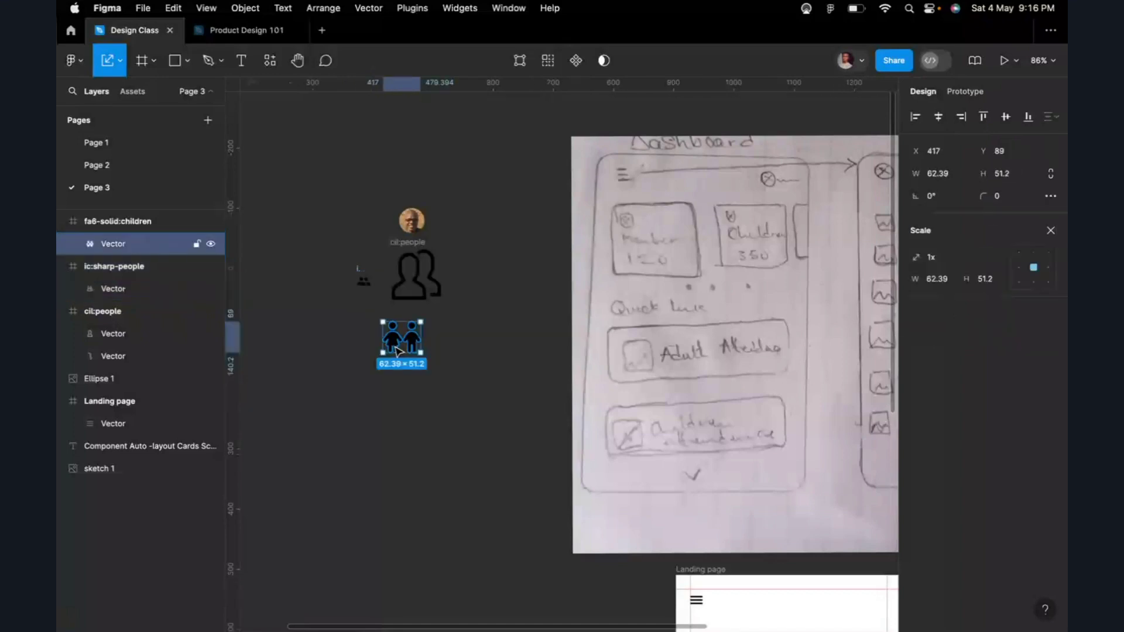
left_click(363, 282)
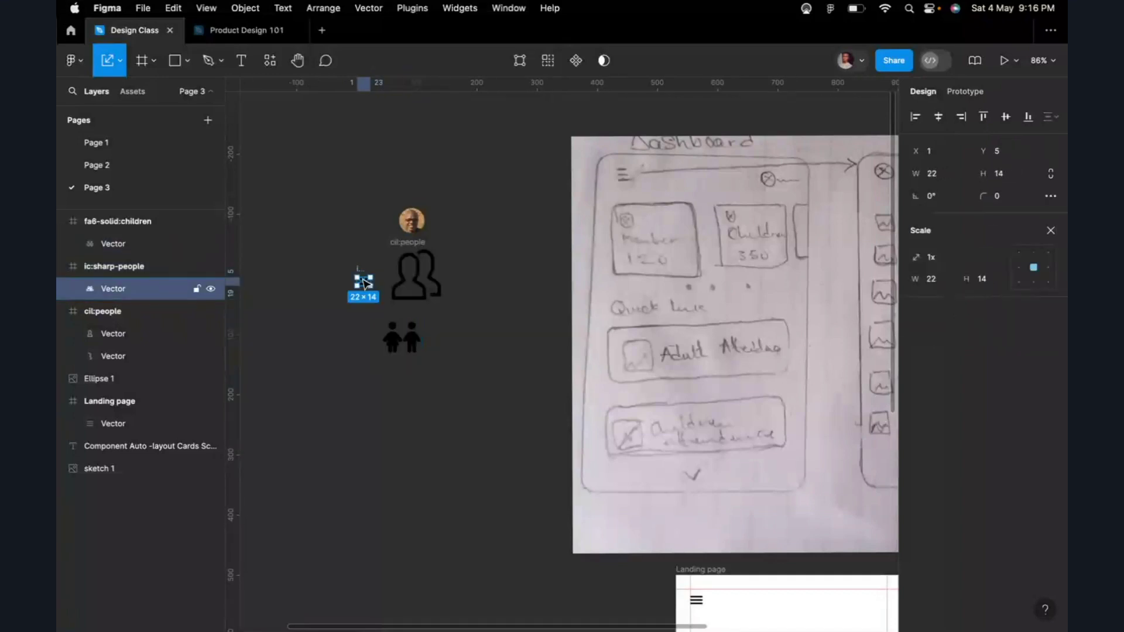
scroll(363, 278, "up", 10)
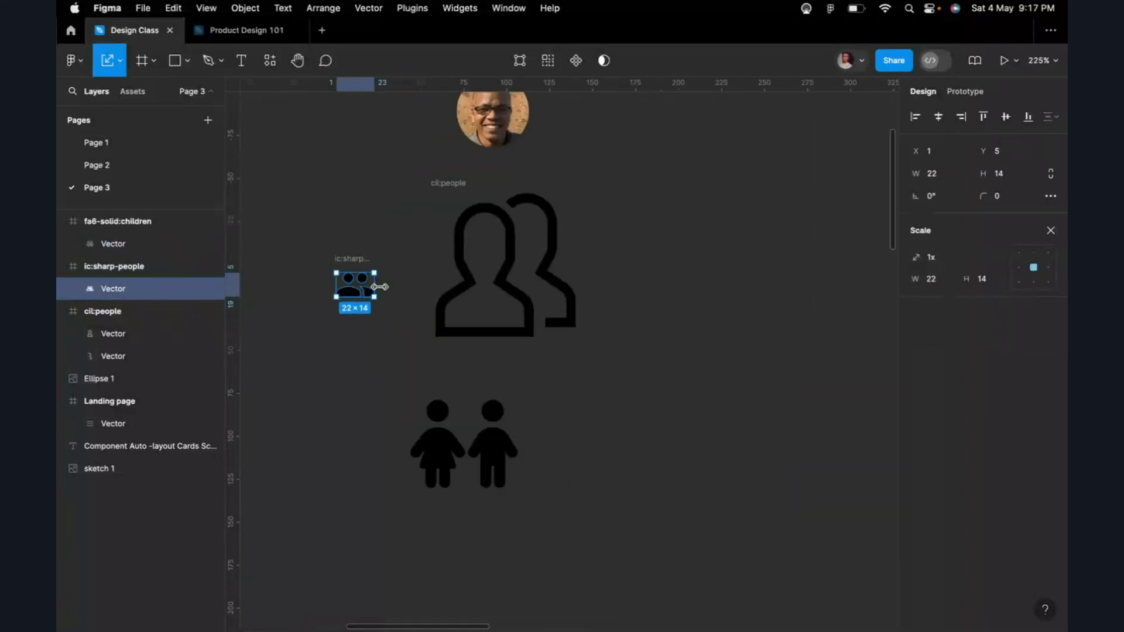
Step: Move the vector inside the ic:sharp-people frame down beside the children icon, to about X -4, Y 84
left_click(340, 258)
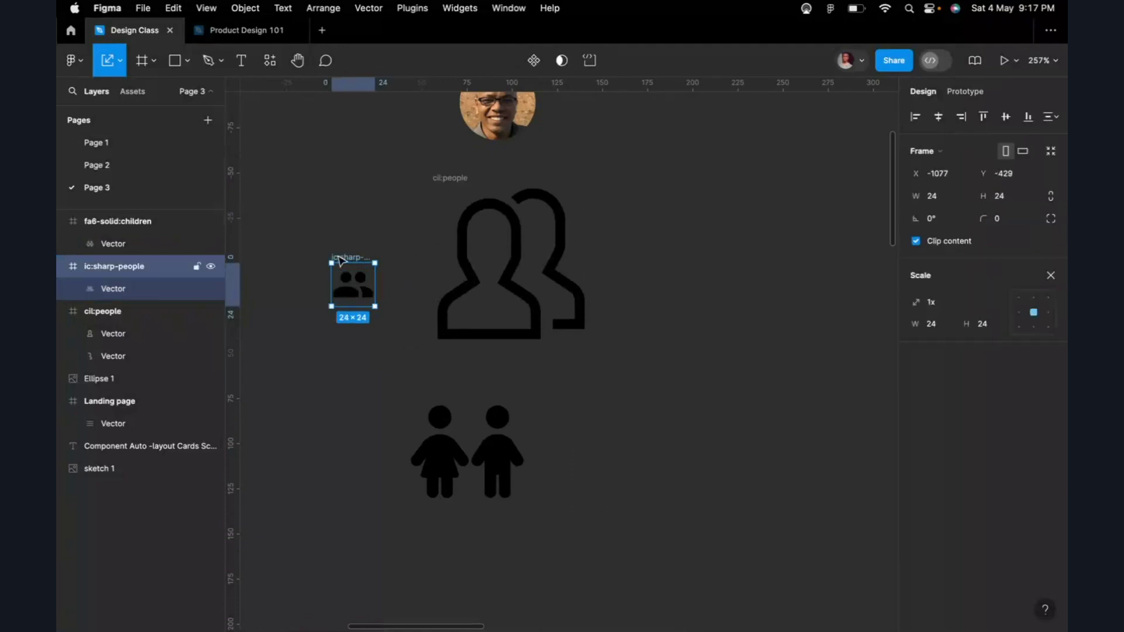
key("Return")
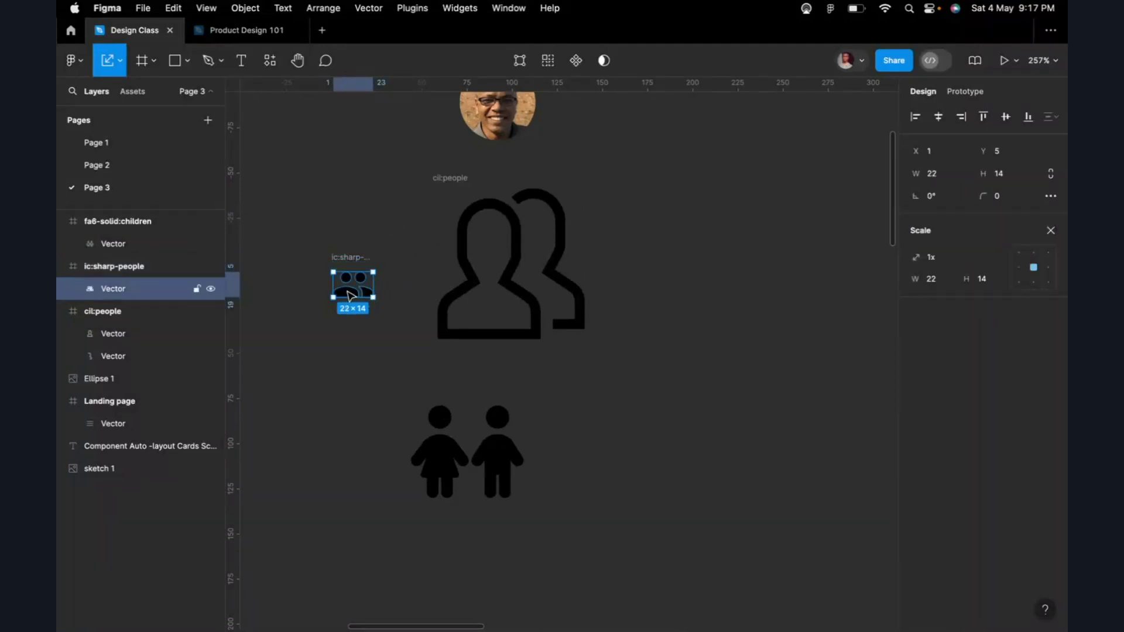
left_click_drag(351, 296, 343, 438)
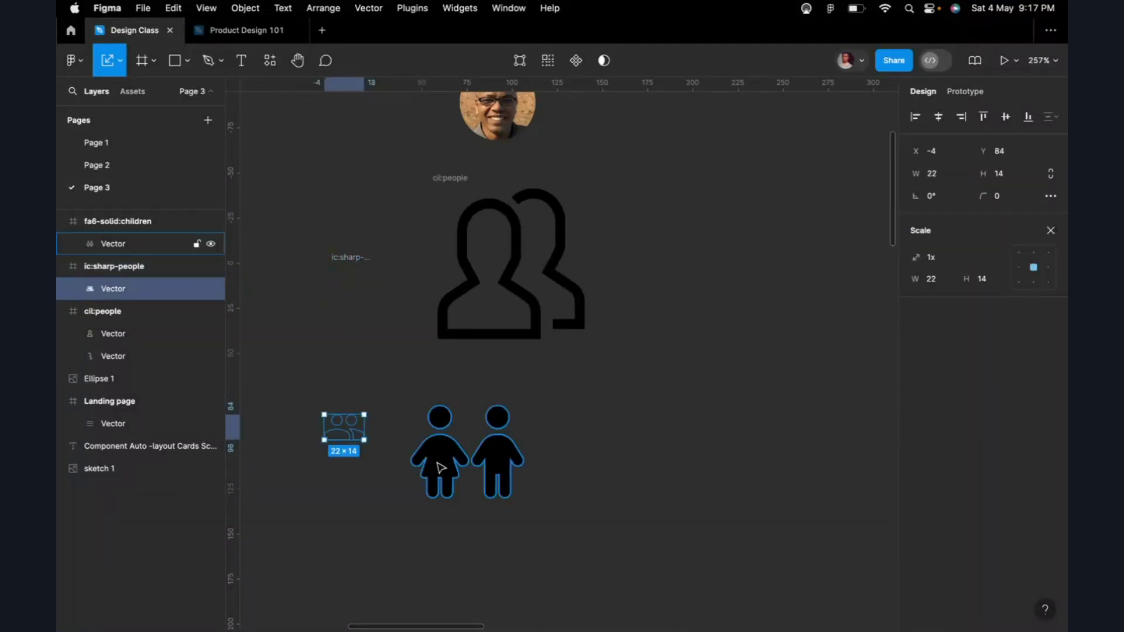
left_click(407, 402)
key("ctrl+z")
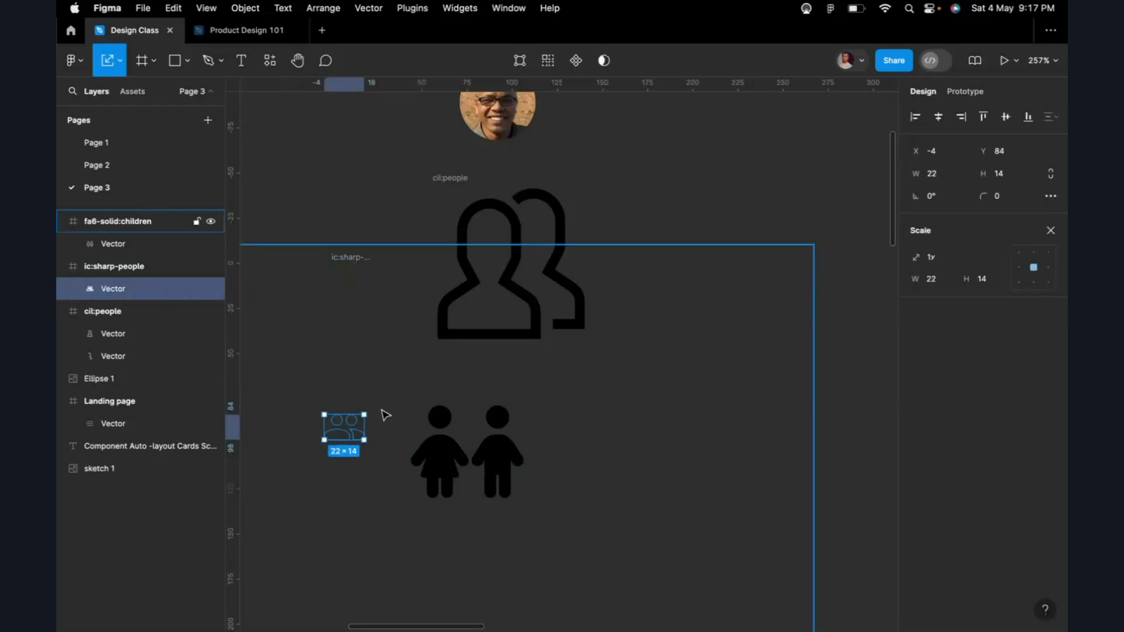
Step: Undo the last move of the vector inside the ic:sharp-people frame
key("ctrl+z")
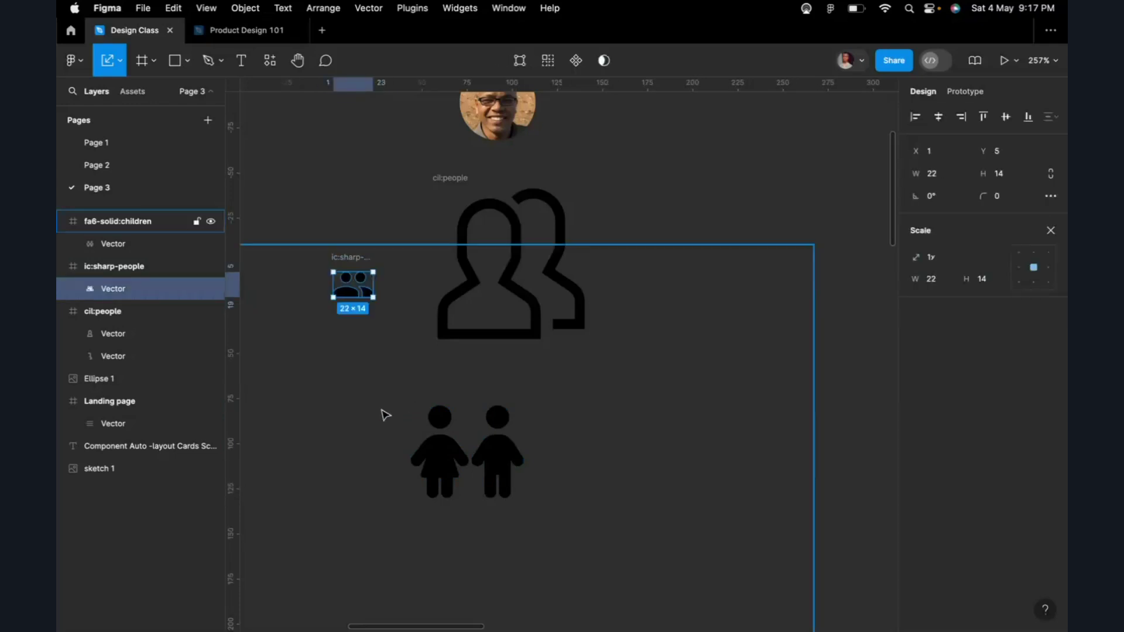
scroll(648, 360, "down", 5)
left_click(647, 359)
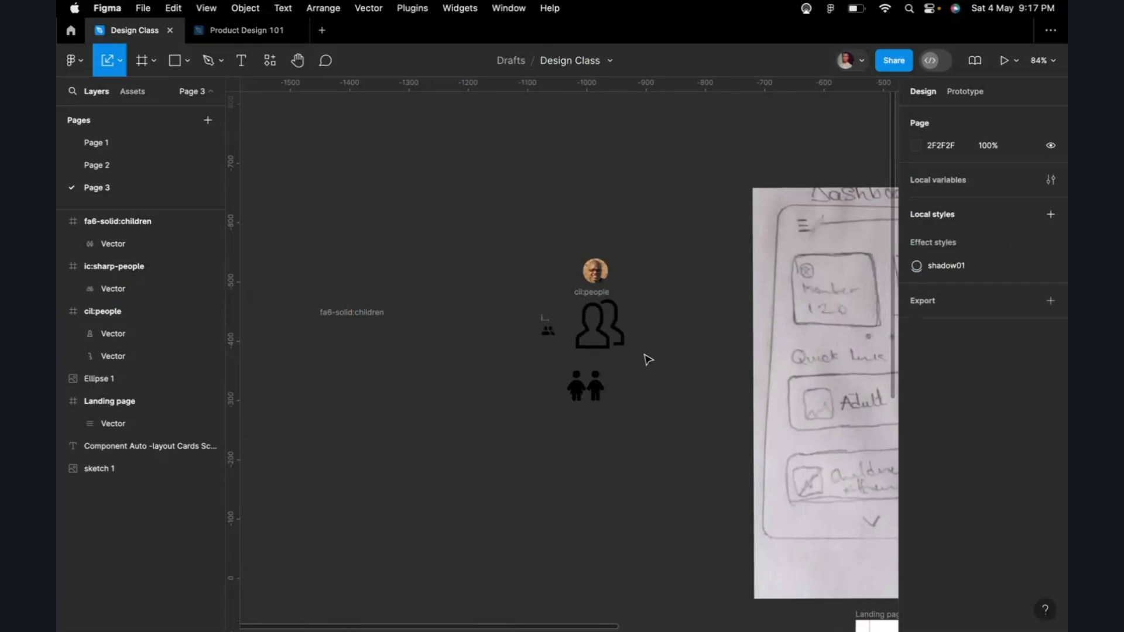
Step: Move the children vector out of its oversized fa6-solid:children frame and delete the emptied frame
left_click(349, 314)
left_click_drag(349, 314, 338, 378)
left_click(582, 458)
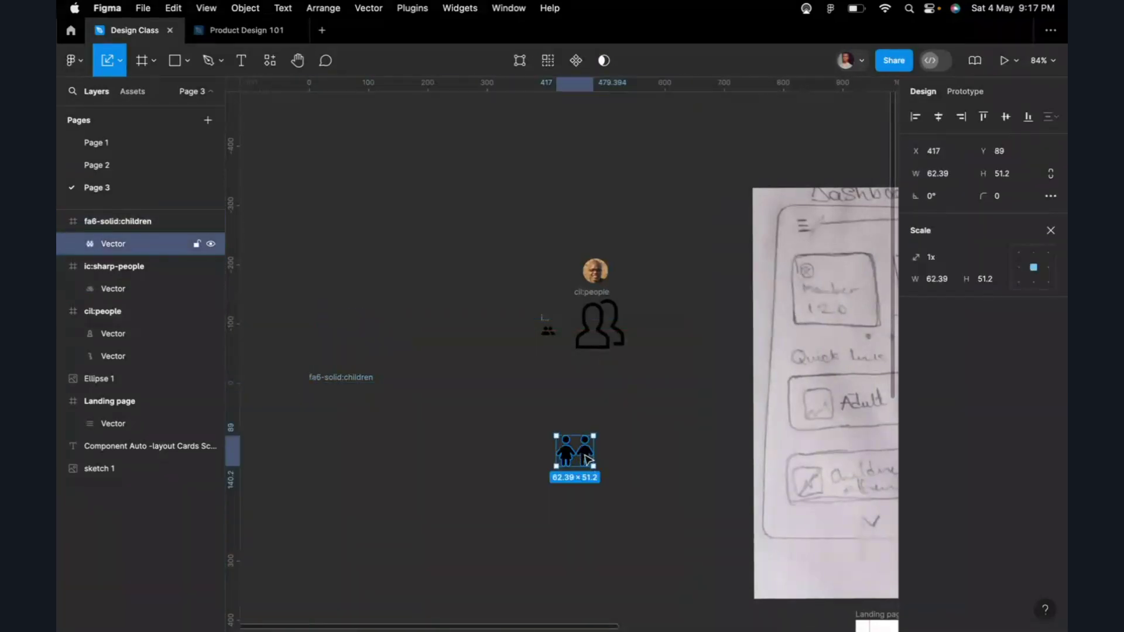
left_click_drag(582, 458, 477, 259)
left_click(321, 378)
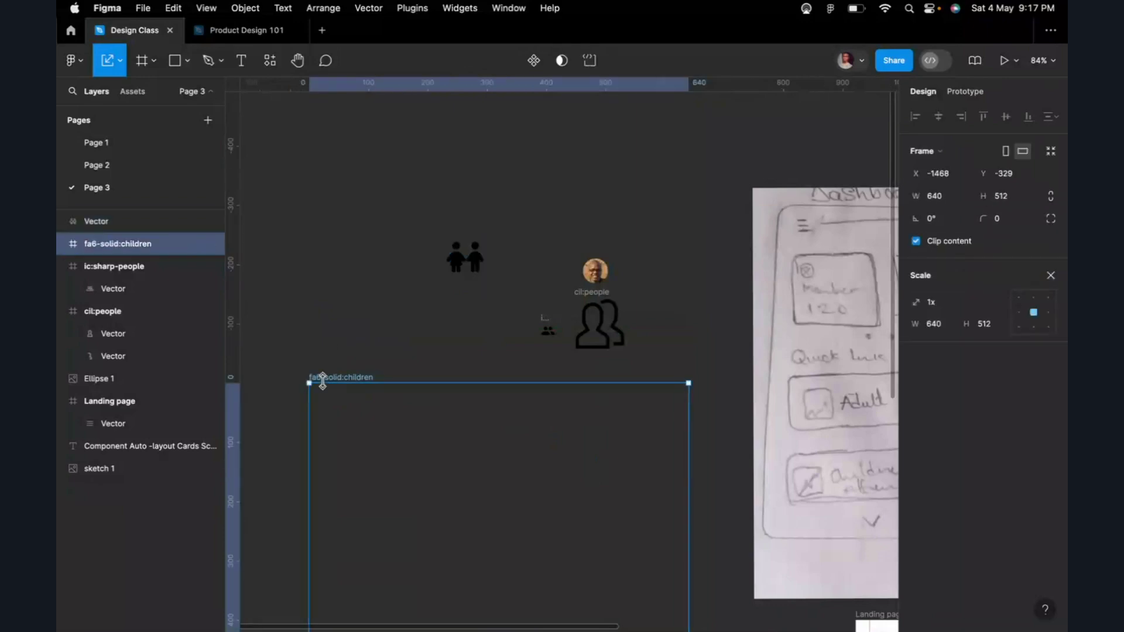
key("Delete")
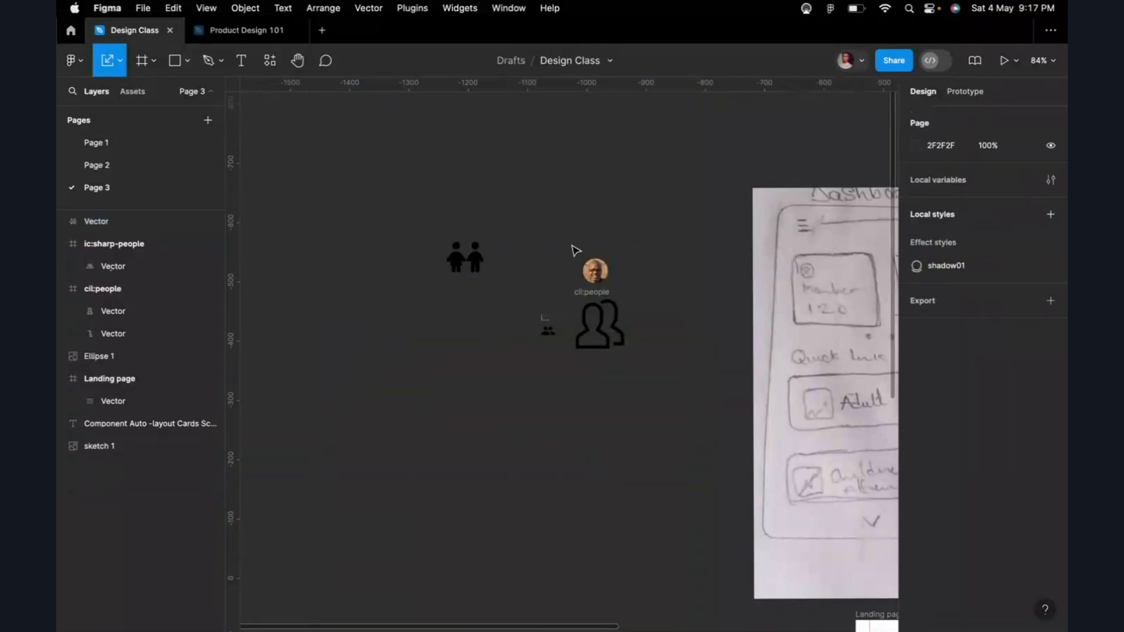
Step: Place the children vector just below the ic:sharp-people icon, at about X -1108, Y -396
scroll(576, 250, "up", 5)
scroll(575, 250, "up", 1)
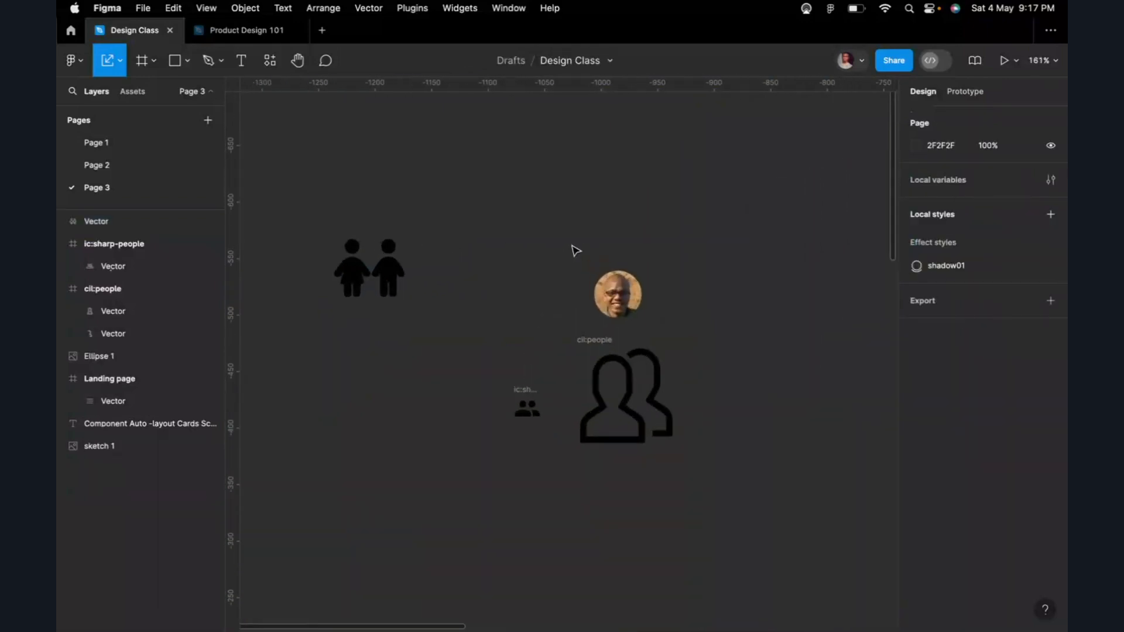
left_click(402, 283)
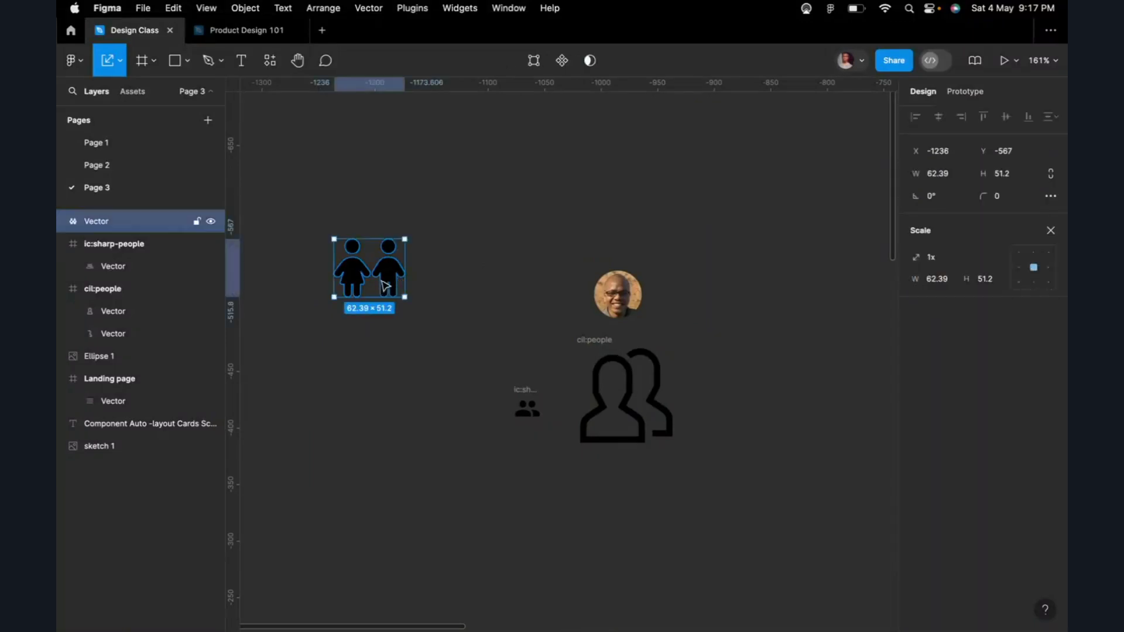
left_click_drag(385, 286, 532, 479)
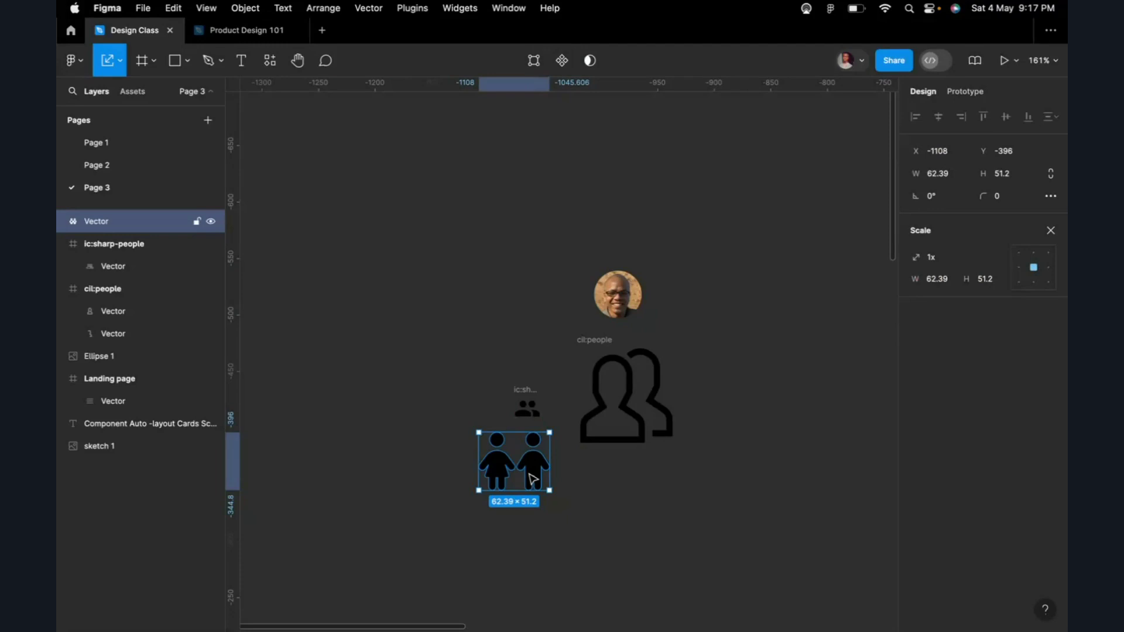
Step: Take the vector out of the ic:sharp-people frame, place it at about X -1146, Y -430, and delete the emptied frame
scroll(537, 466, "up", 3)
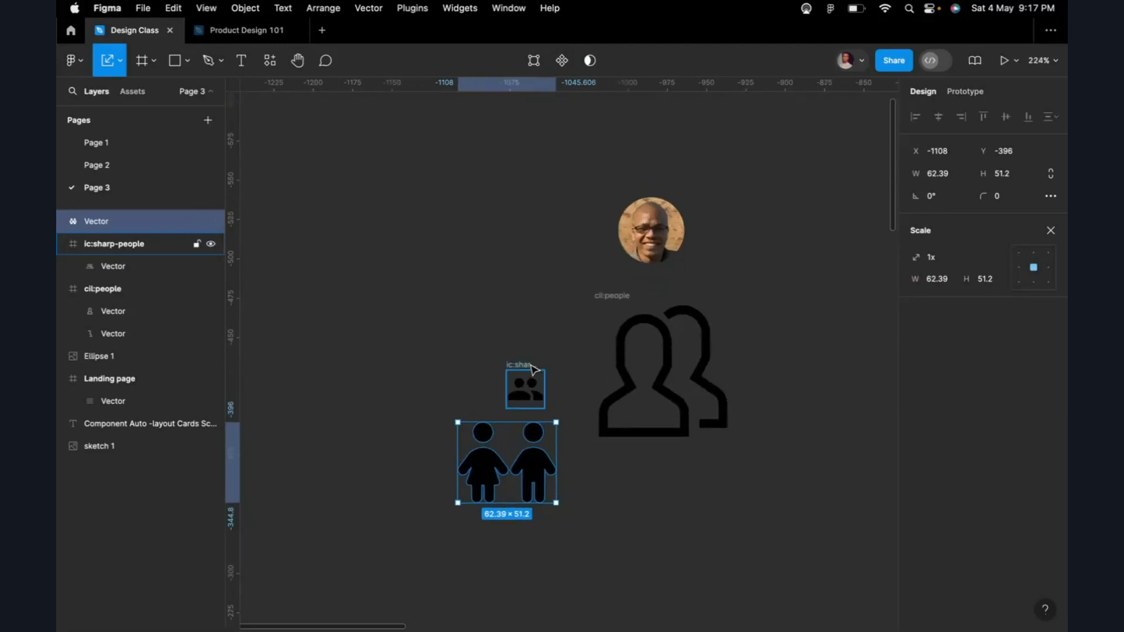
left_click_drag(531, 374, 484, 281)
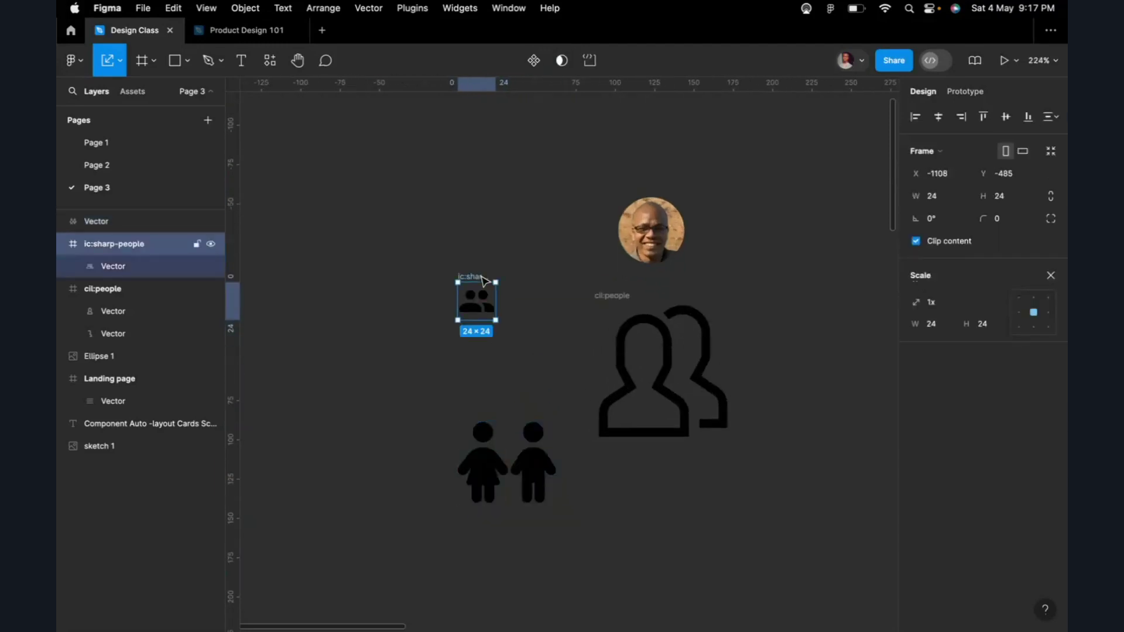
double_click(477, 299)
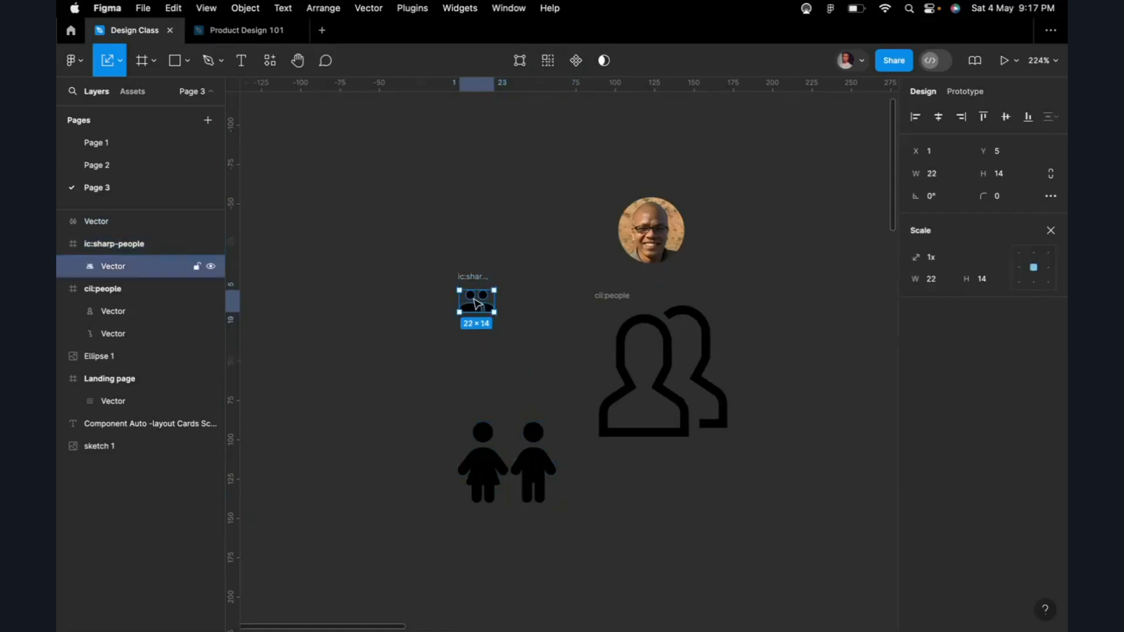
left_click_drag(472, 316, 418, 385)
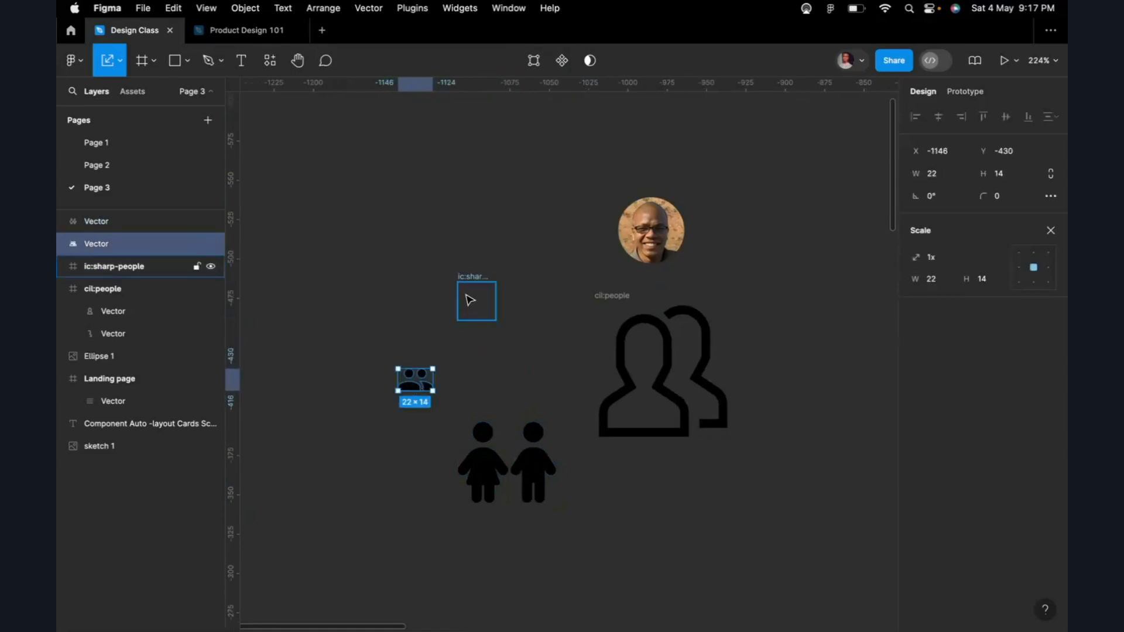
left_click(475, 277)
key("Delete")
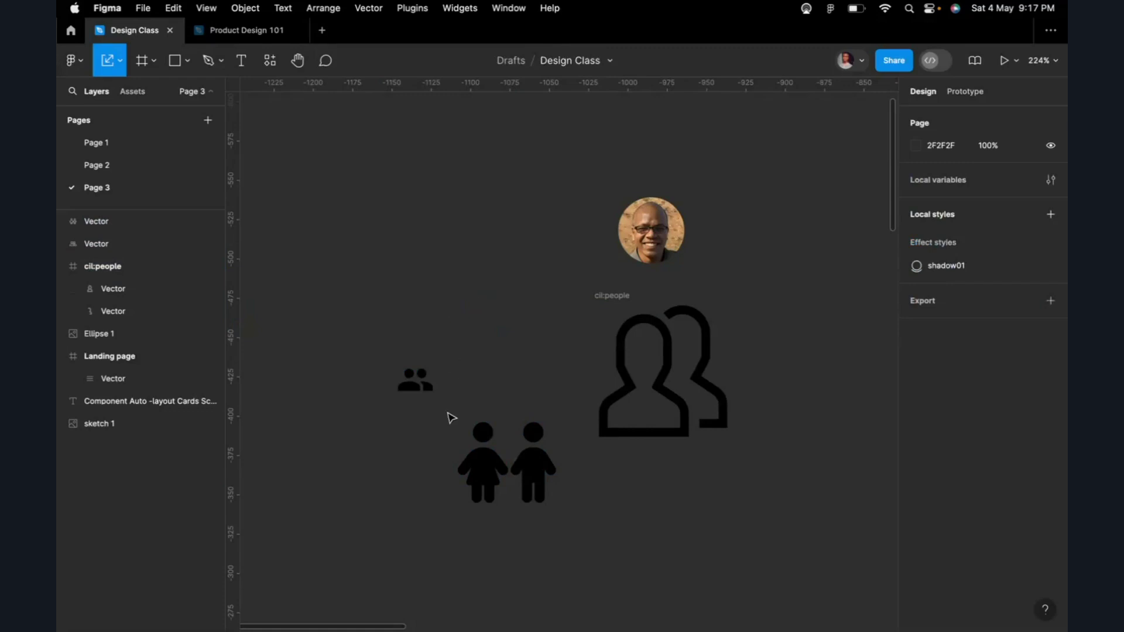
Step: Scale the solid people vector up to about 64.43 × 41 and place it beside the children icon, at about X -1172, Y -396
left_click(420, 385)
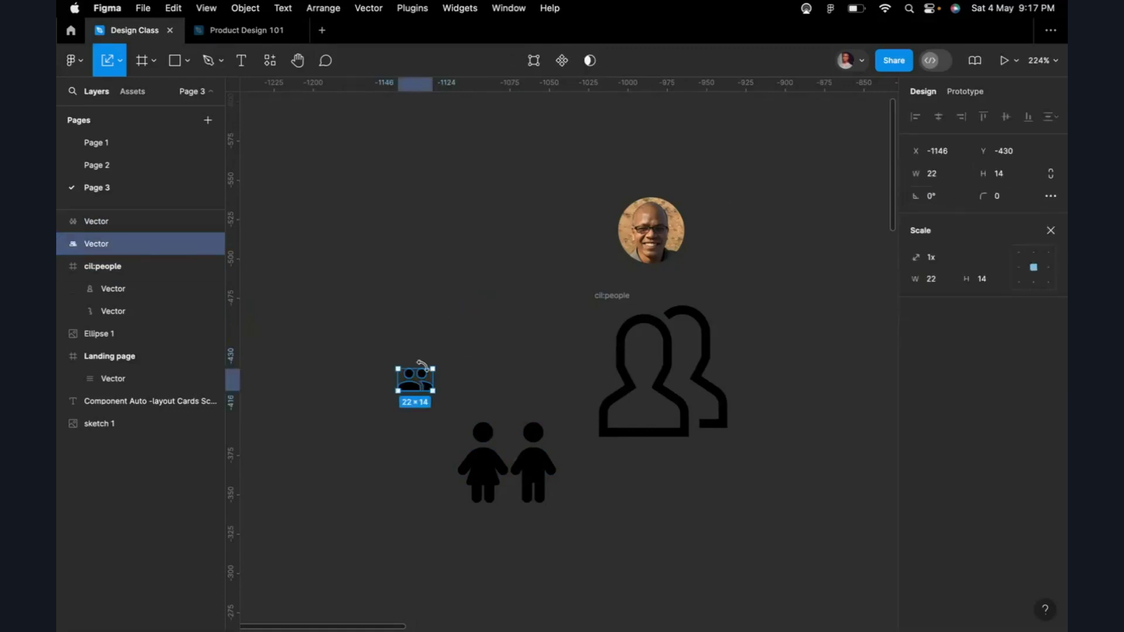
left_click(491, 469)
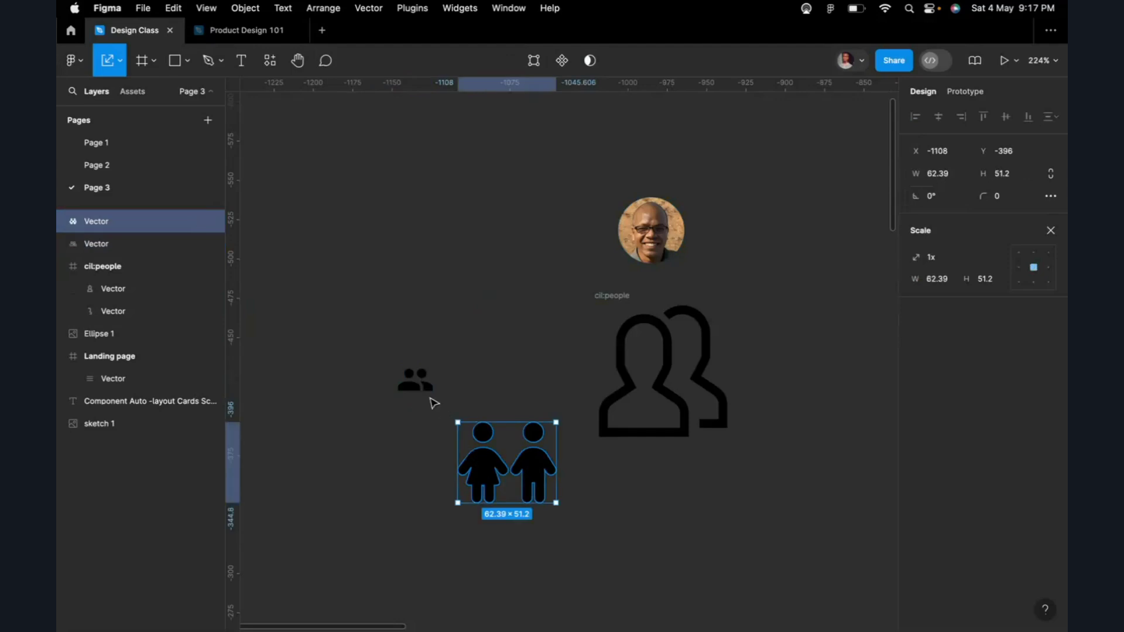
left_click(478, 405)
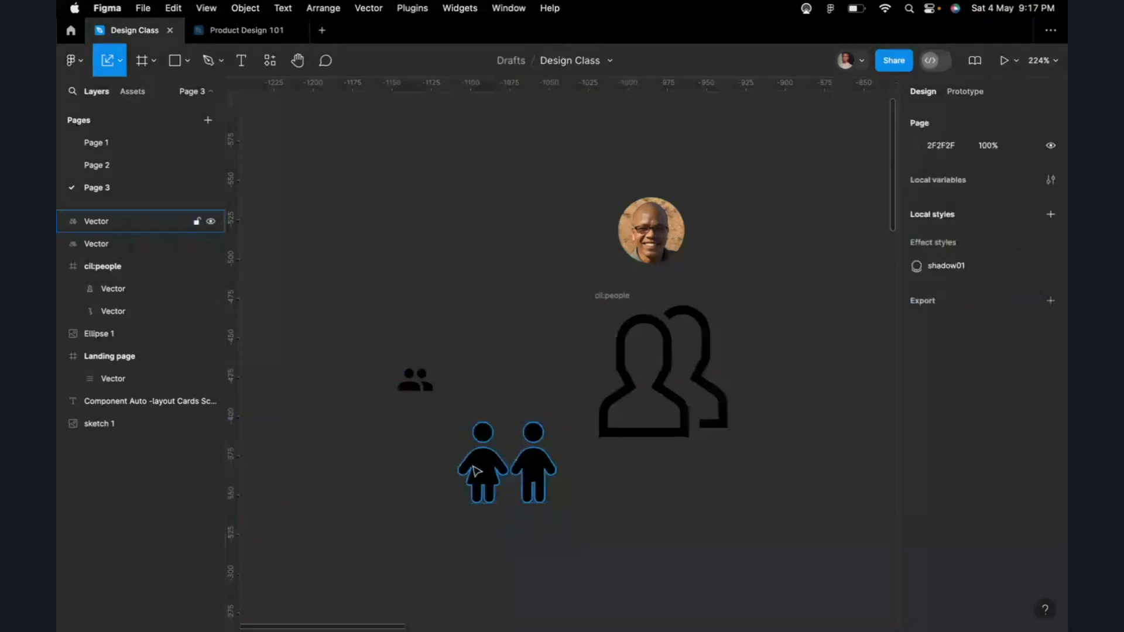
left_click(480, 472)
left_click(419, 394)
left_click(417, 386)
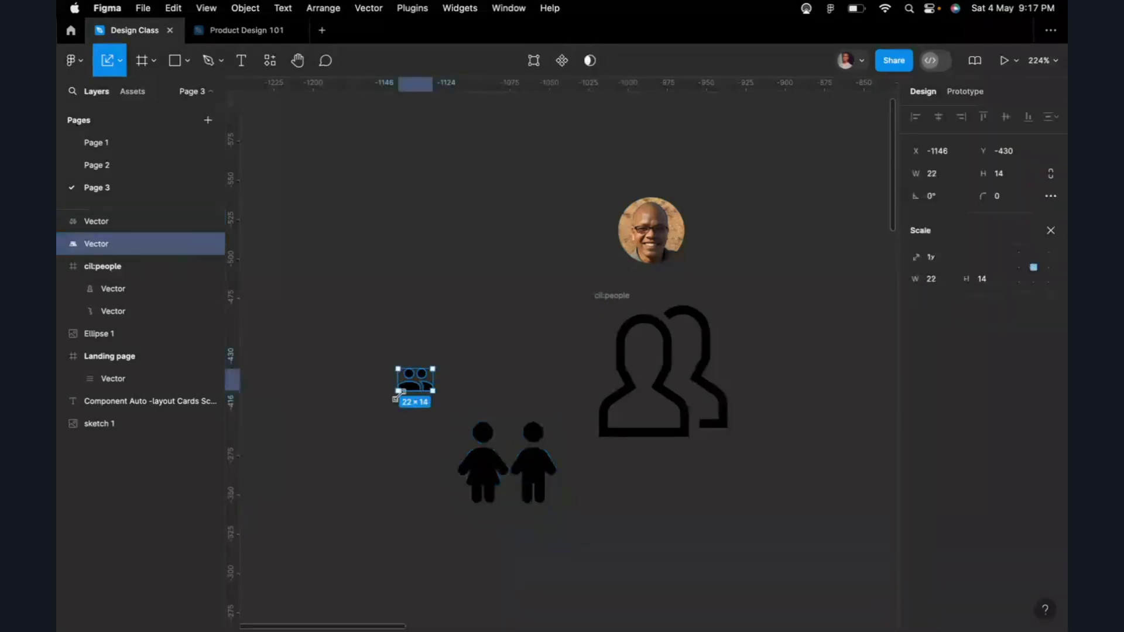
key("k")
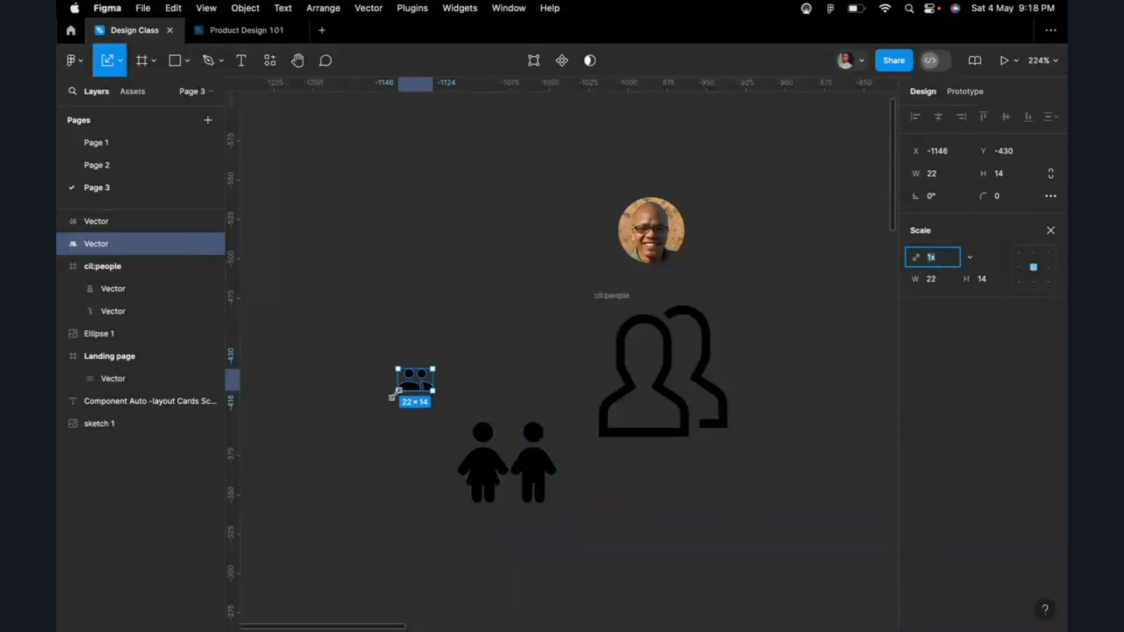
left_click_drag(397, 393, 416, 484)
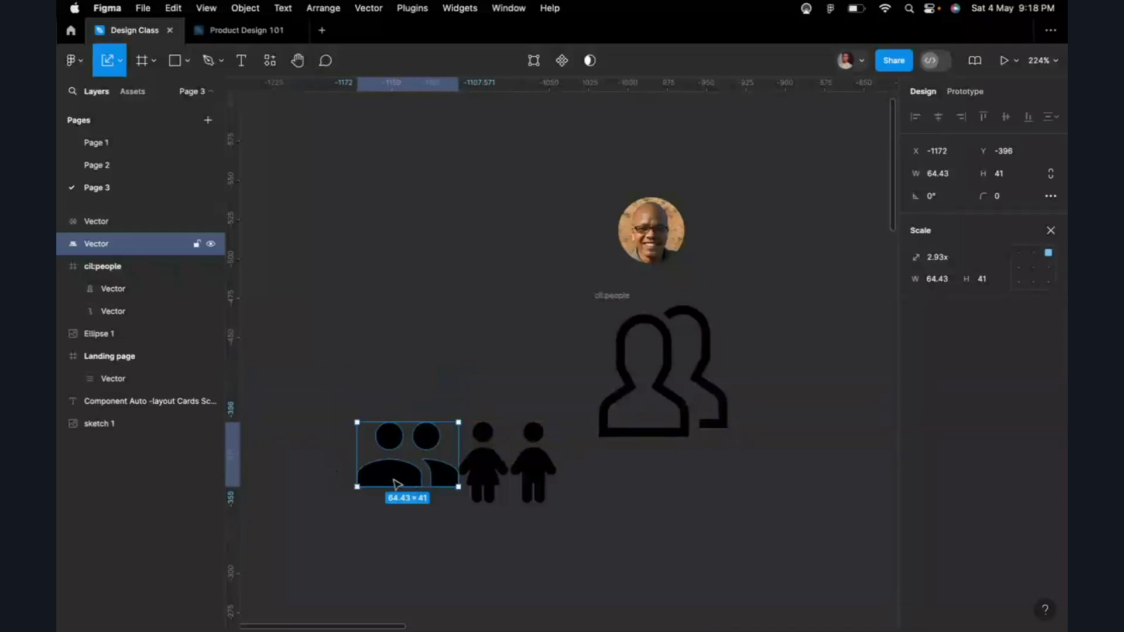
Step: Compare the prepared icons with the Member and Children cards in the Dashboard sketch
scroll(413, 483, "down", 5)
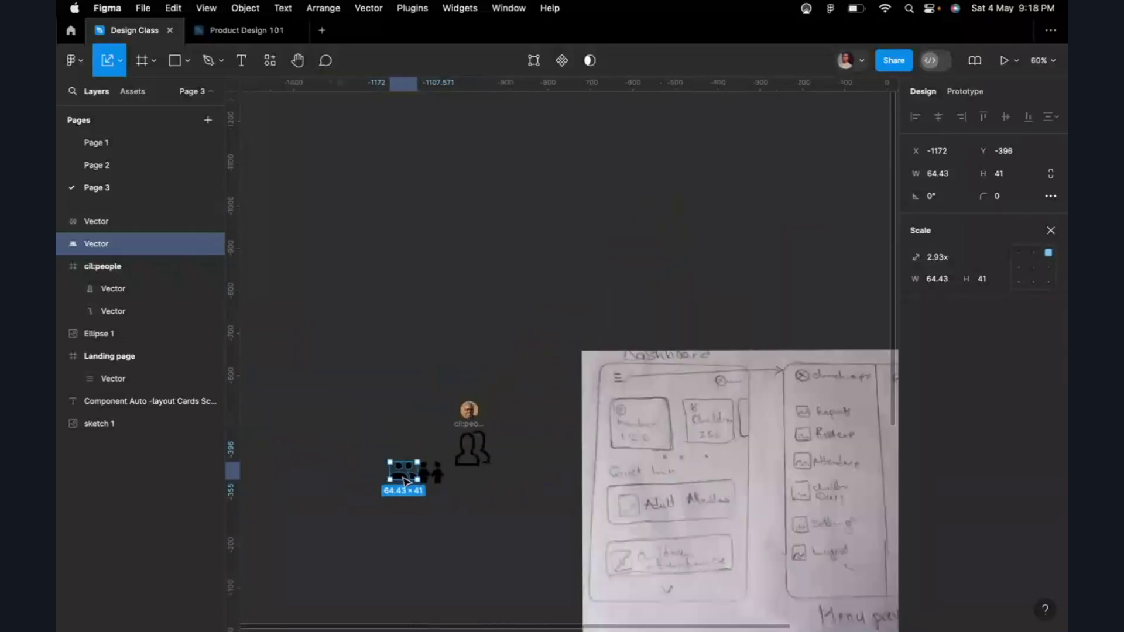
scroll(406, 481, "up", 6)
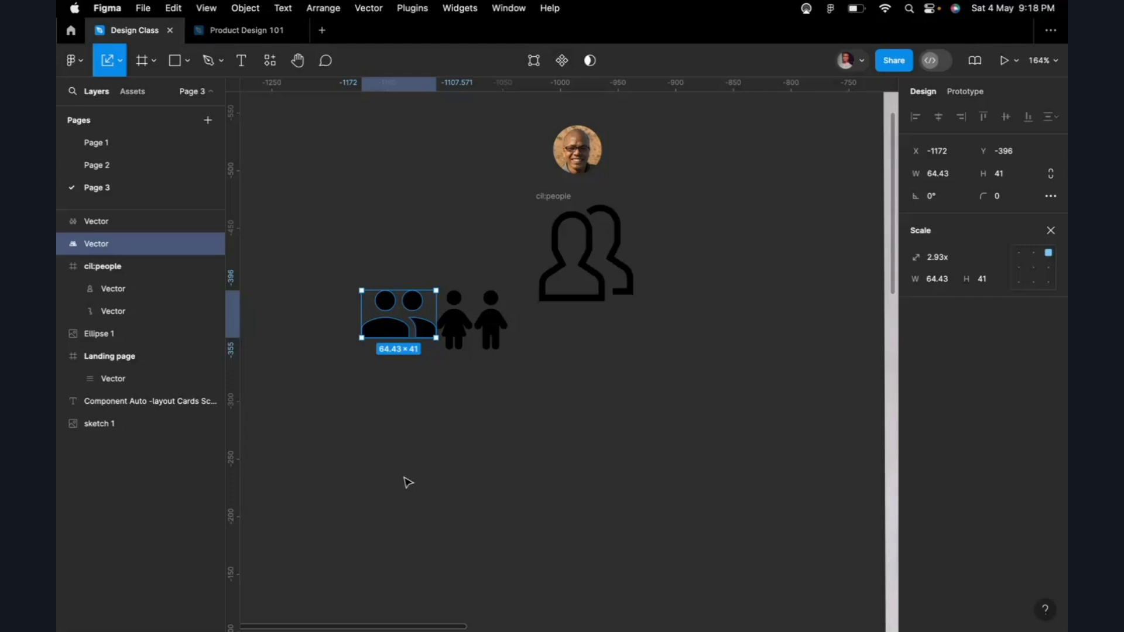
scroll(443, 468, "up", 3)
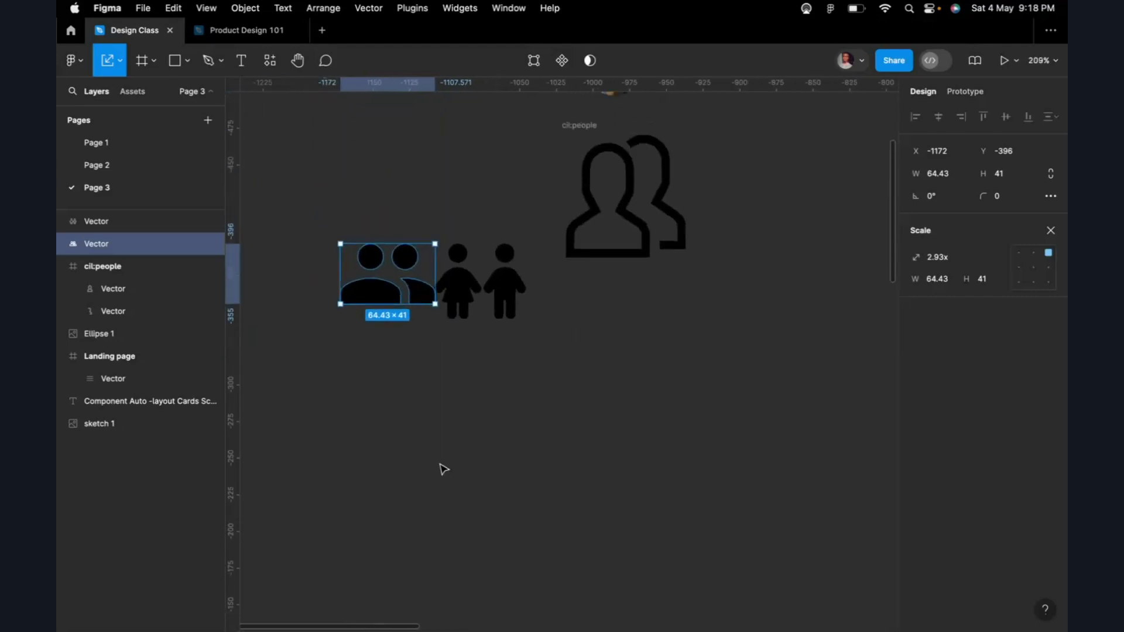
scroll(443, 468, "down", 10)
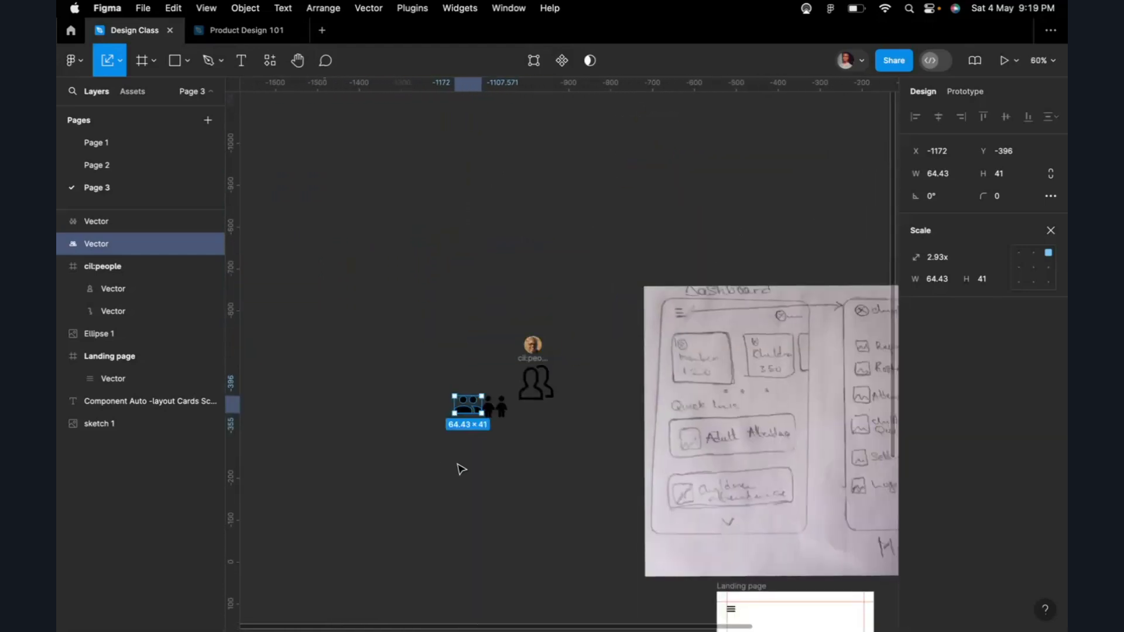
scroll(672, 405, "up", 5)
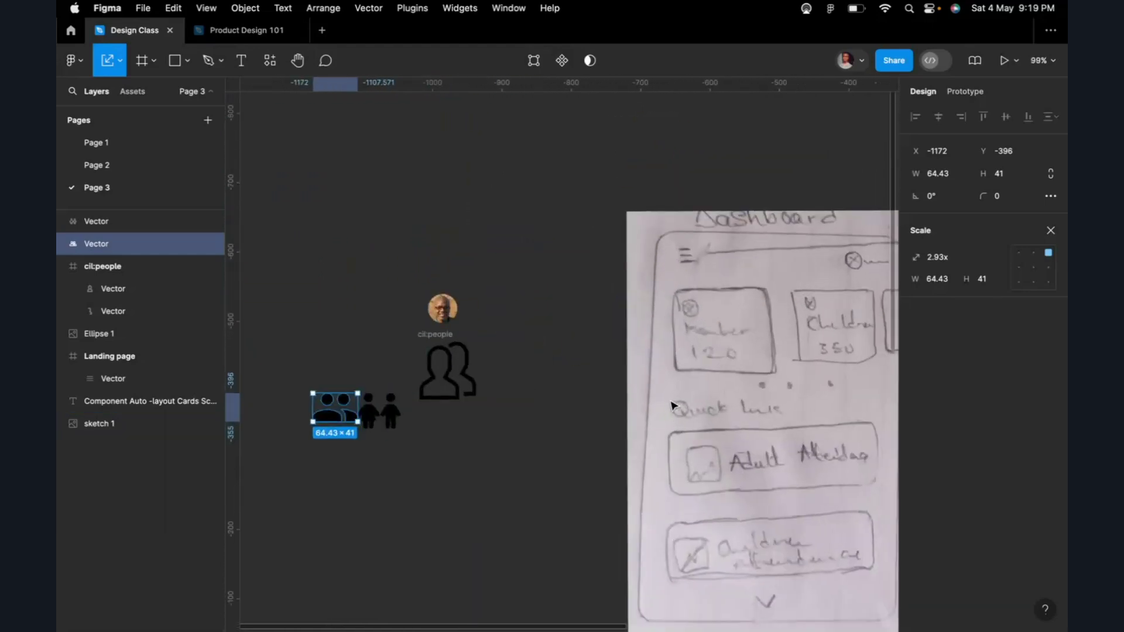
right_click(668, 404)
key("Escape")
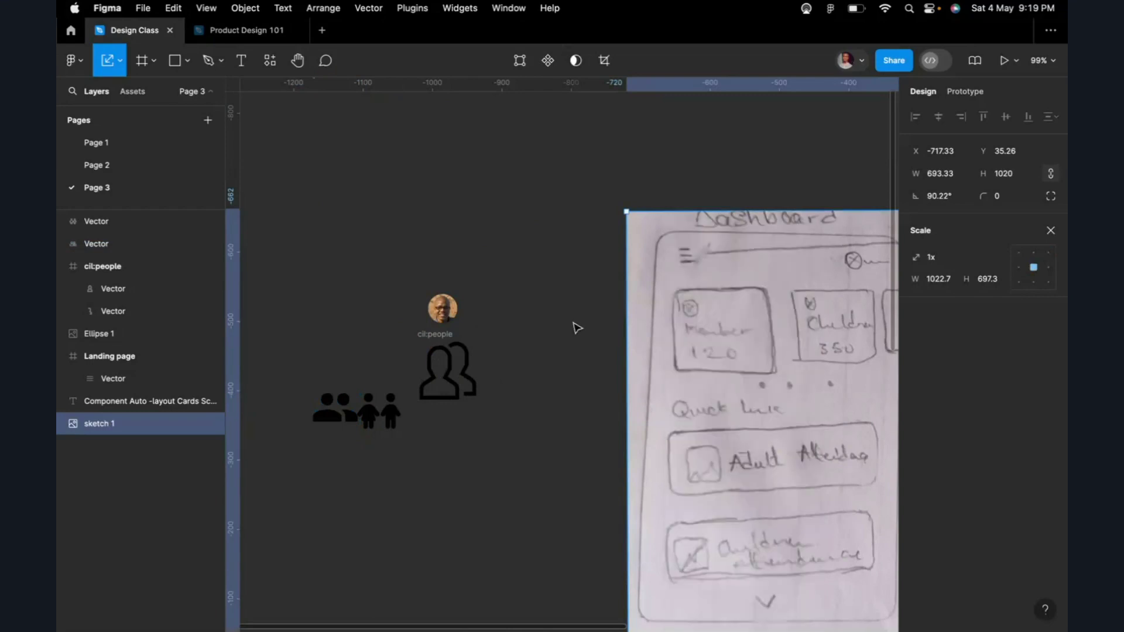
Step: Clear space around the solid people icon by moving the cil:people frame to about X -1037, Y -688 and the children vector to X -1140, Y -539
left_click_drag(434, 341, 424, 191)
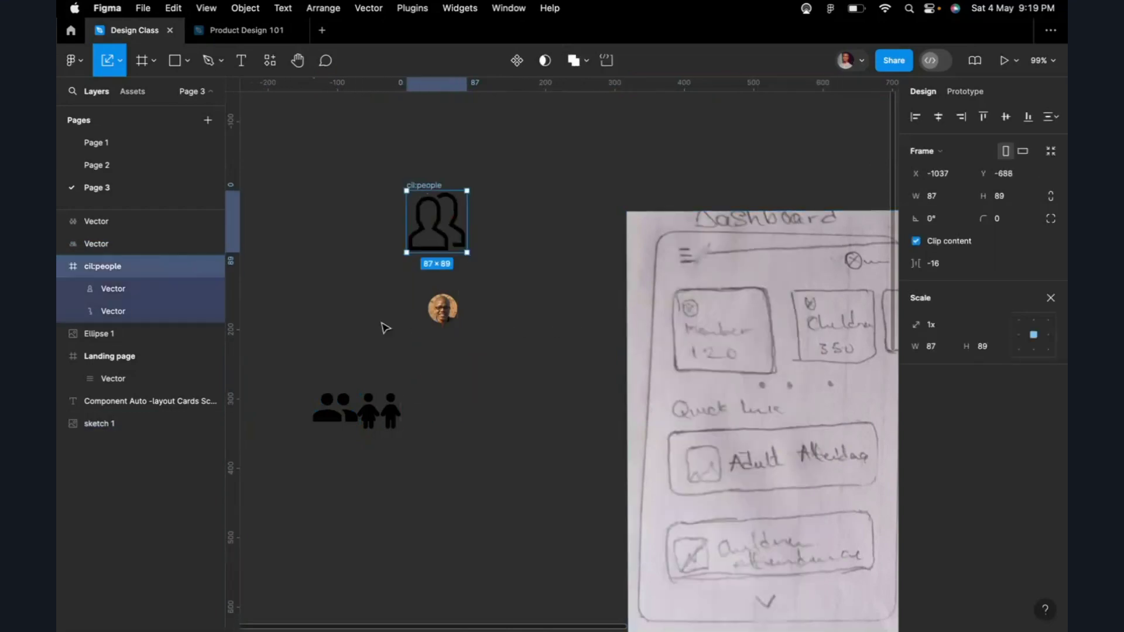
left_click_drag(365, 412, 343, 315)
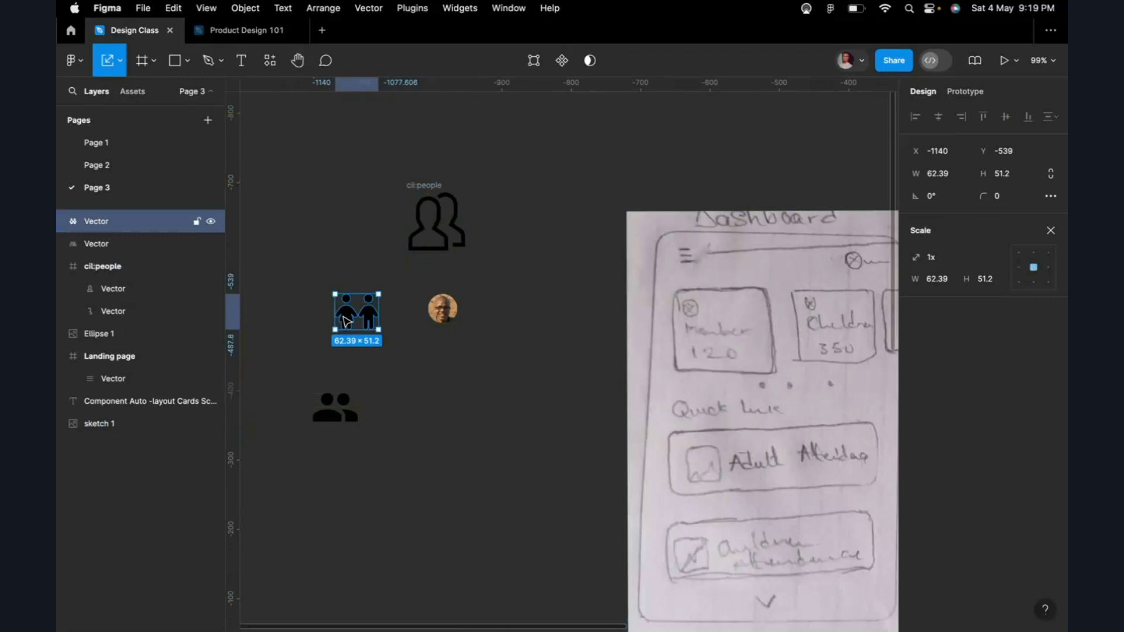
left_click(335, 418)
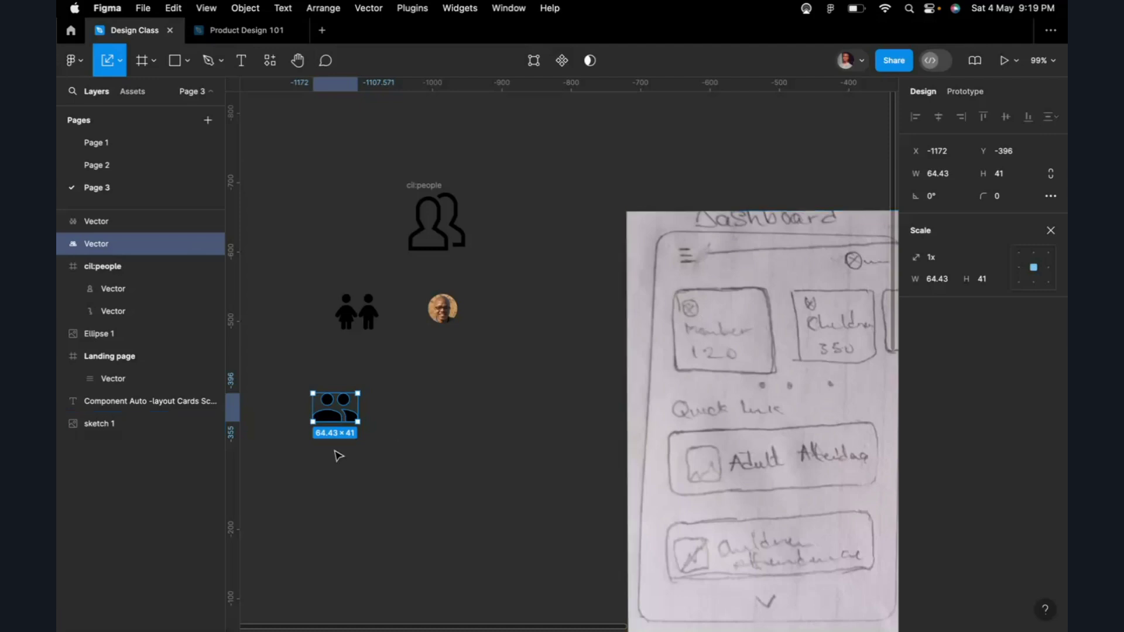
Step: Add a text label reading "Member" and place it directly under the solid people icon, at about X -1156, Y -341
scroll(338, 455, "down", 2)
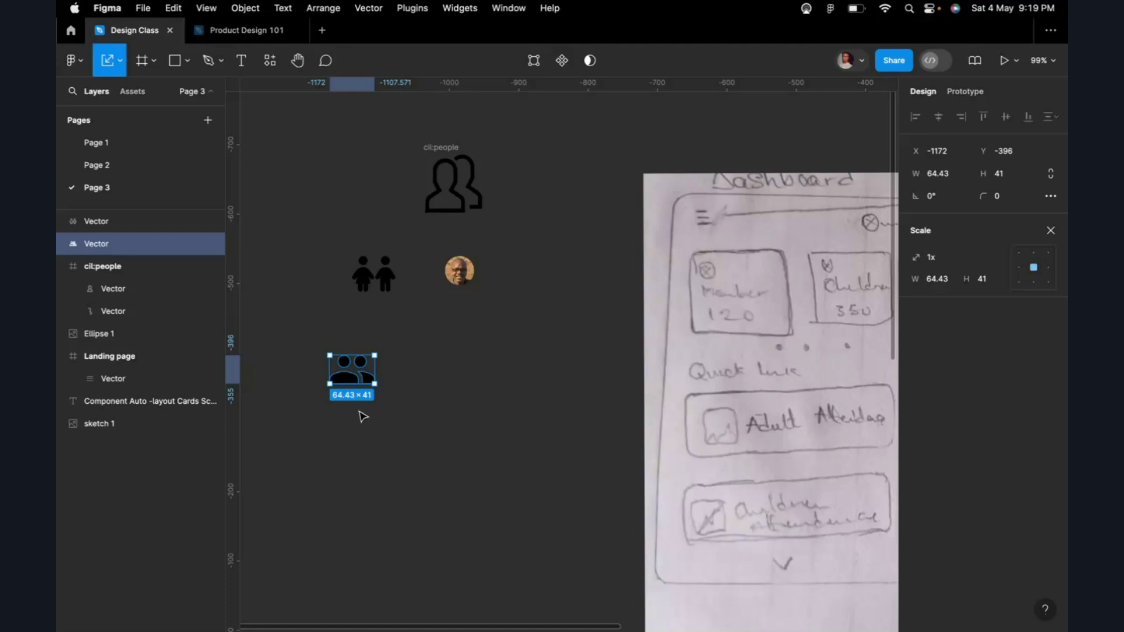
left_click(239, 70)
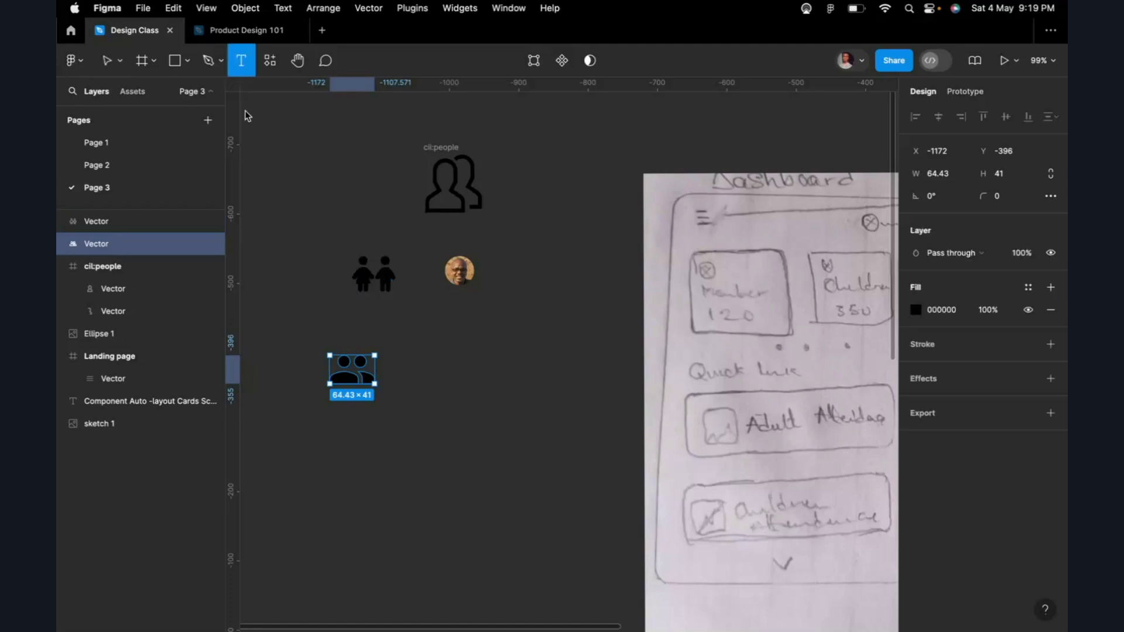
left_click(338, 436)
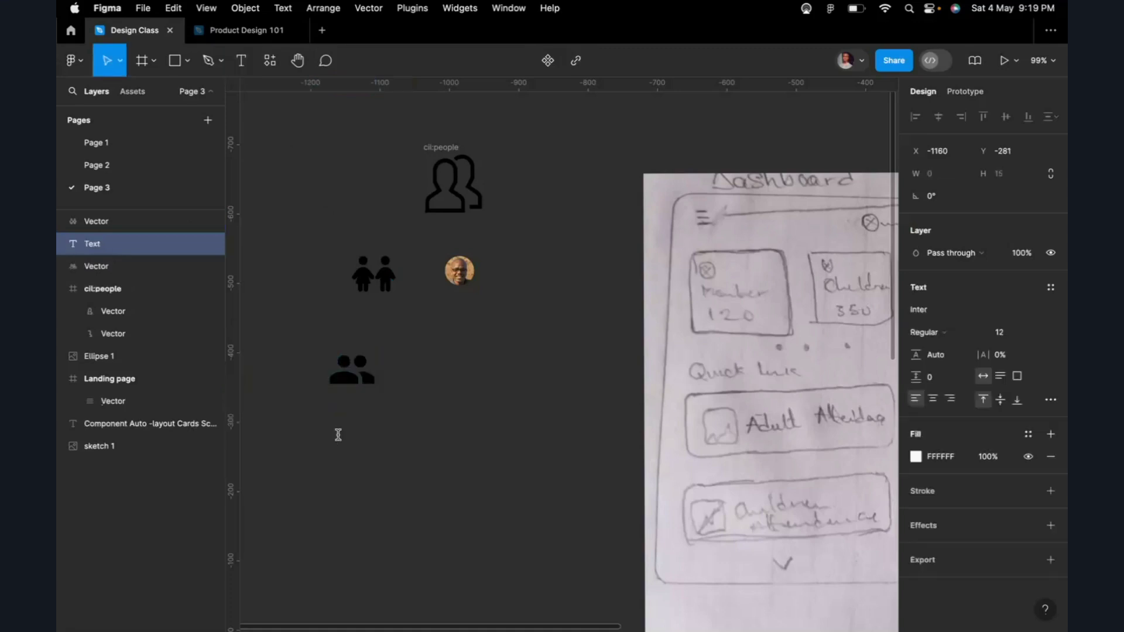
type("Member")
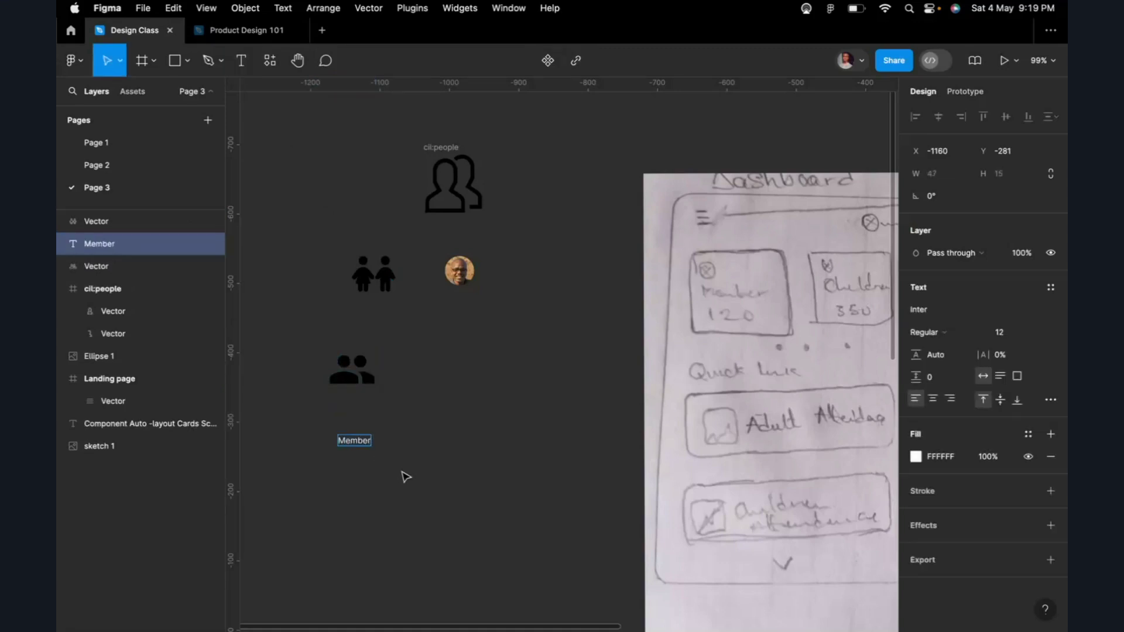
key("Escape")
left_click_drag(343, 443, 345, 402)
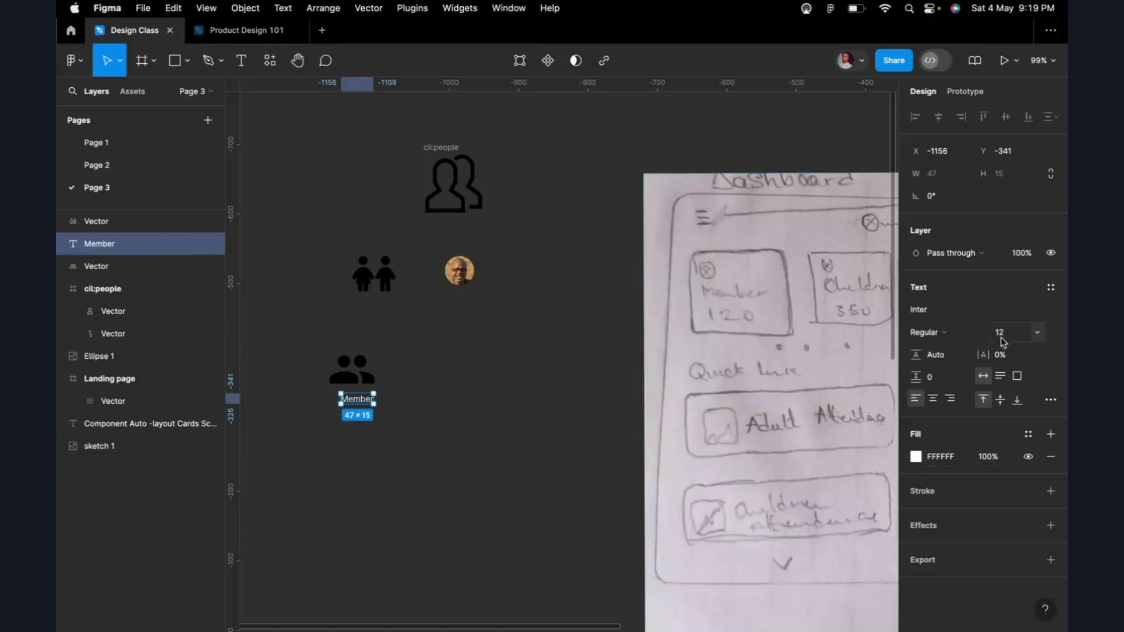
Step: Set the "Member" label's font to Roboto and its size to 24
left_click(928, 311)
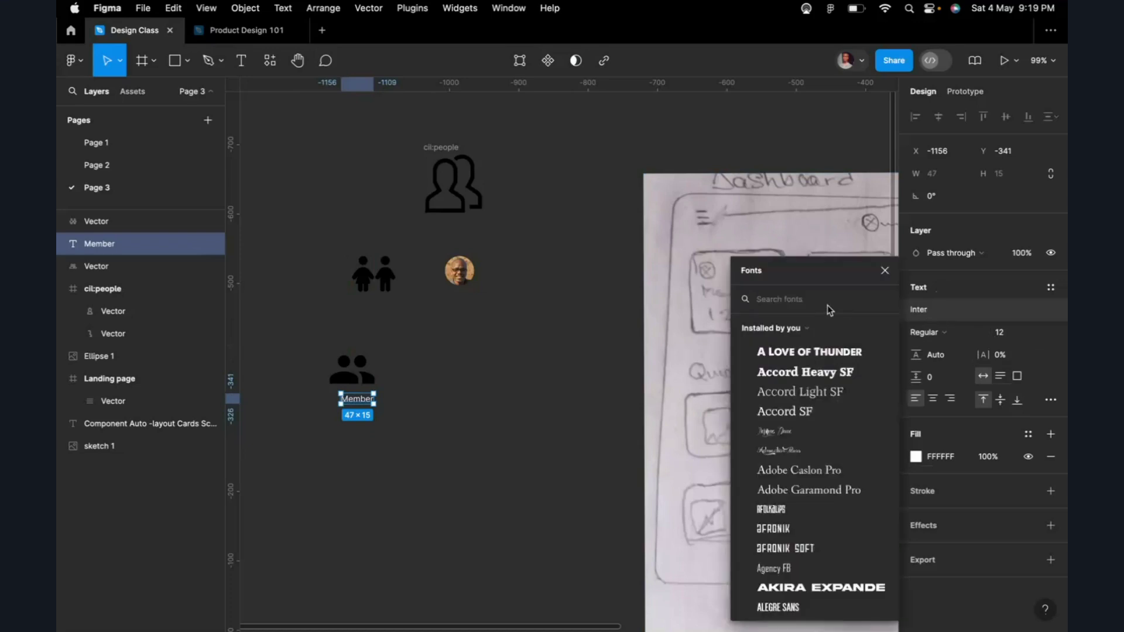
type("robot")
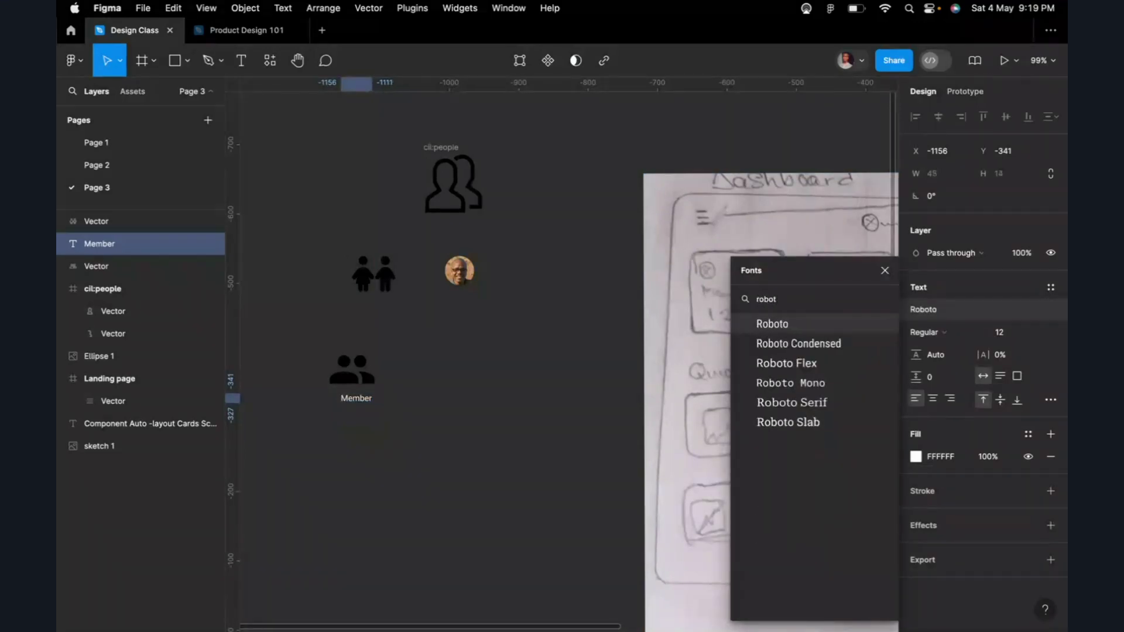
key("Return")
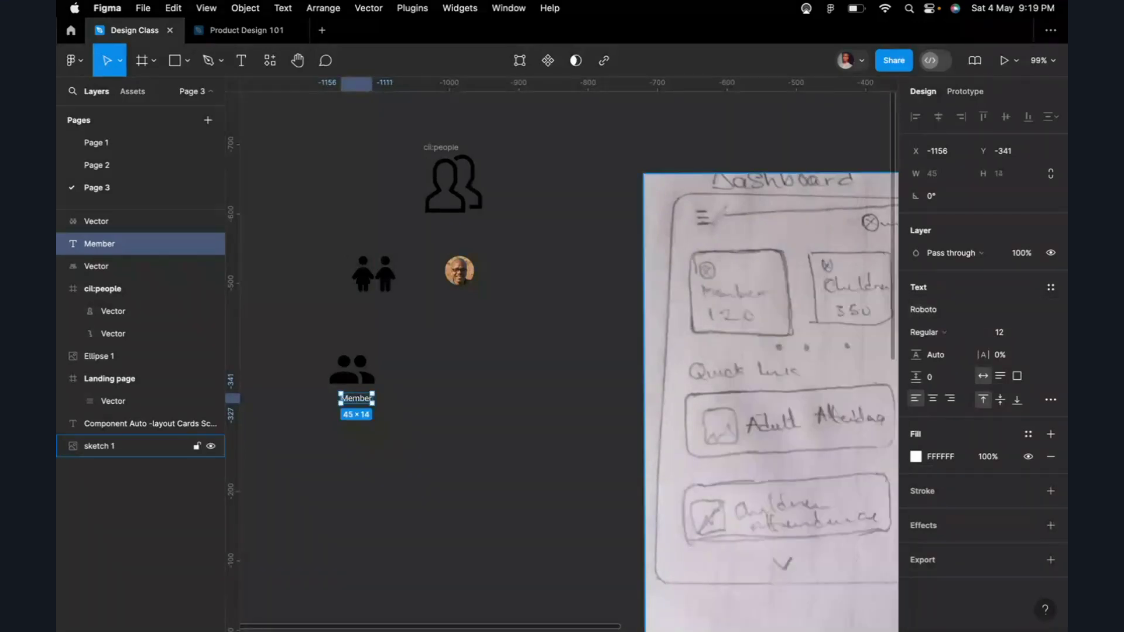
left_click(1014, 337)
type("24")
key("Return")
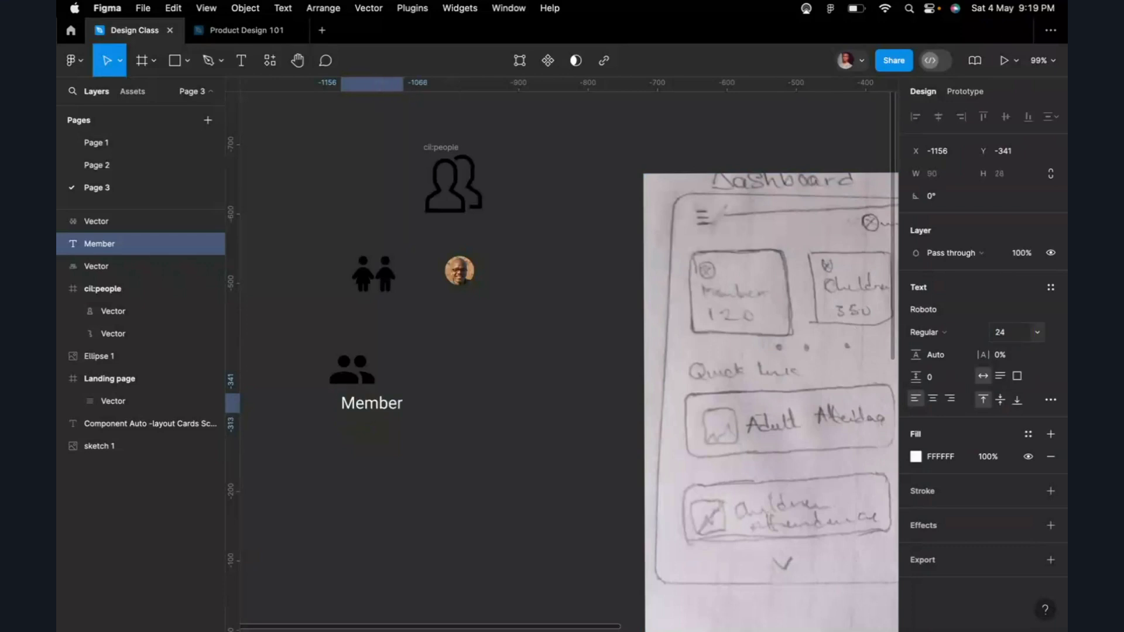
Step: Move the "Member" label to line up with the start of the solid people icon, at about X -1172, Y -346
scroll(359, 410, "up", 1)
scroll(359, 410, "up", 6)
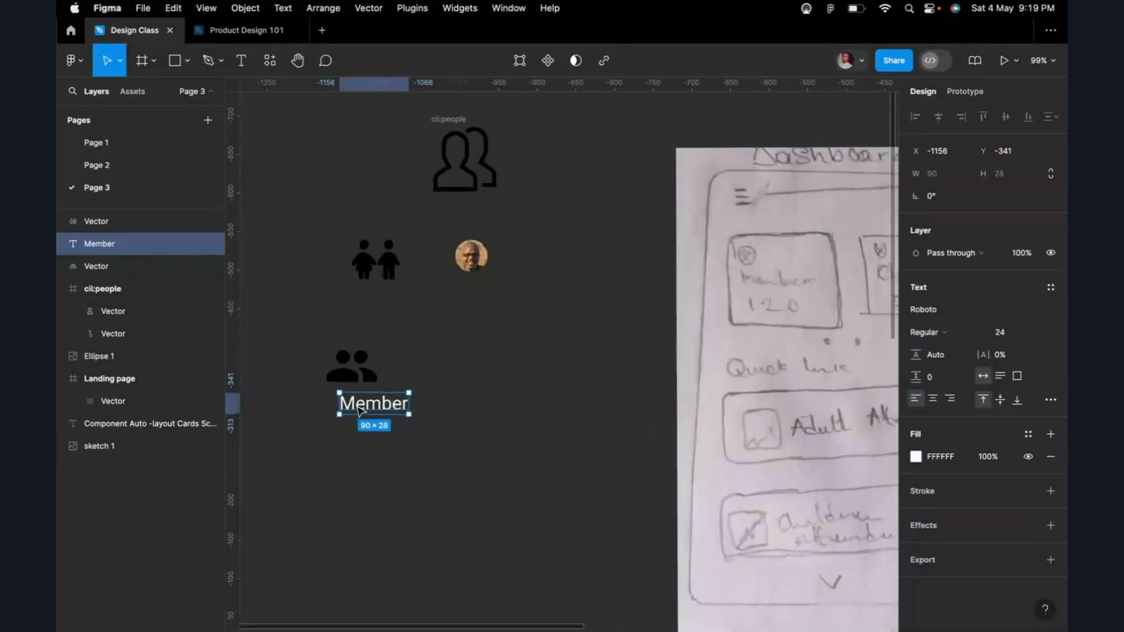
left_click_drag(342, 404, 350, 400)
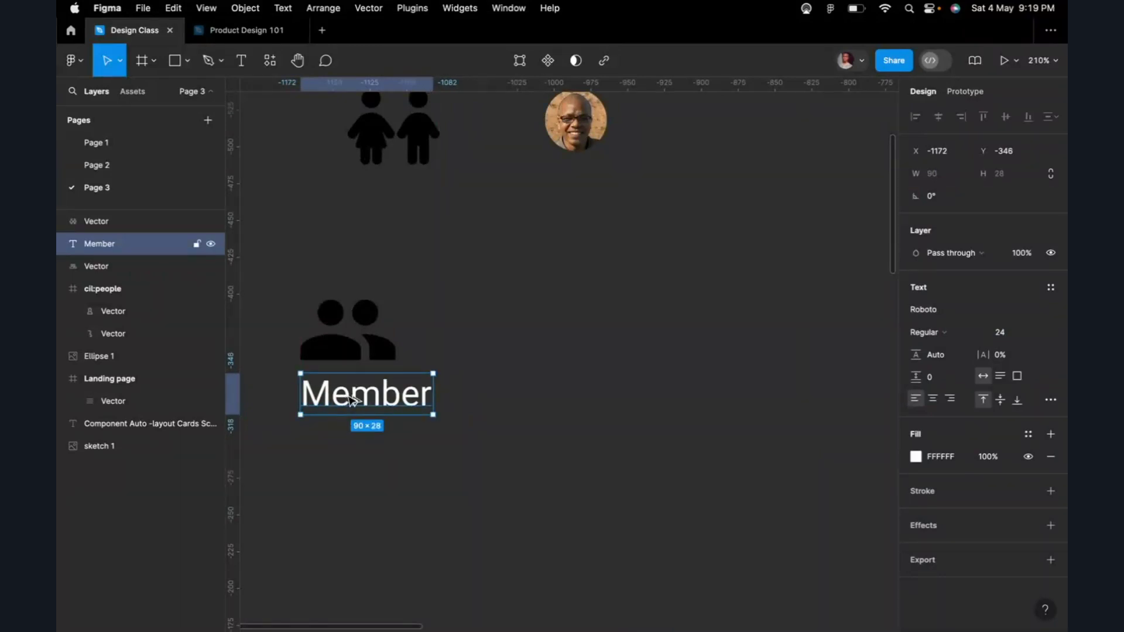
Step: Duplicate the "Member" label directly below itself, at about X -1171, Y -312, and change the copy's text to "1,200"
left_click_drag(350, 400, 353, 449, "alt")
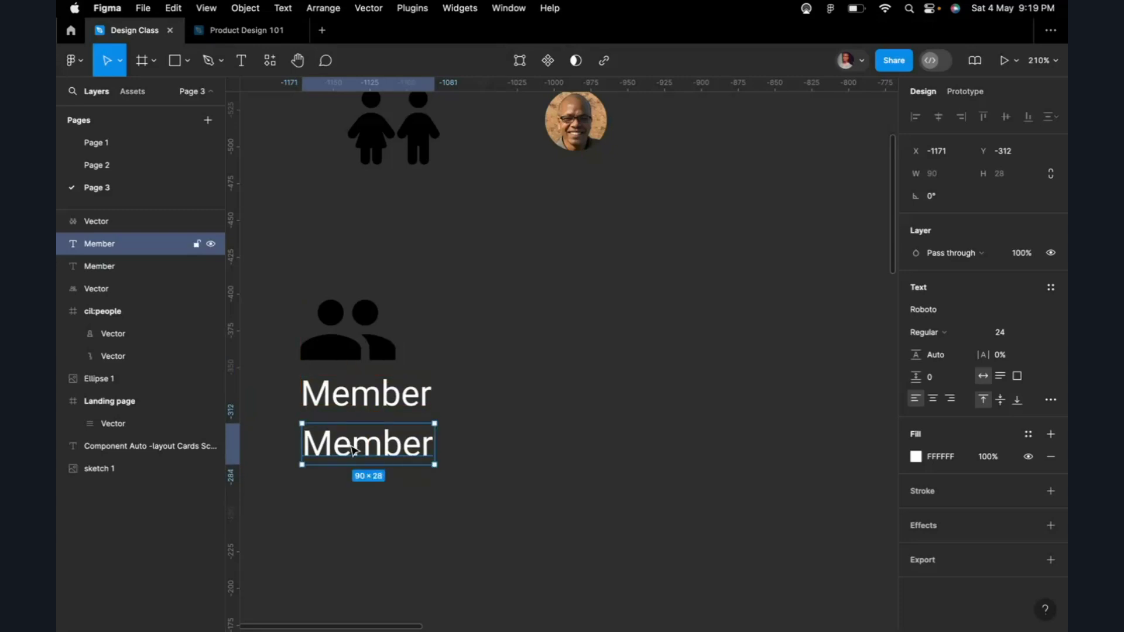
double_click(353, 450)
type("12")
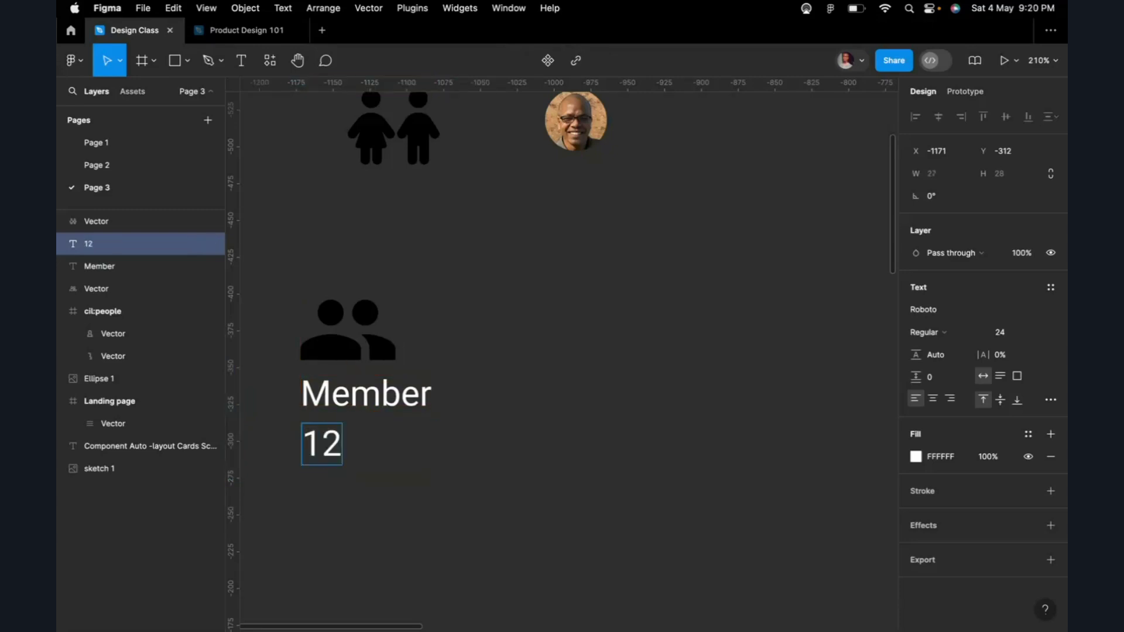
left_click(321, 444)
type(",oo")
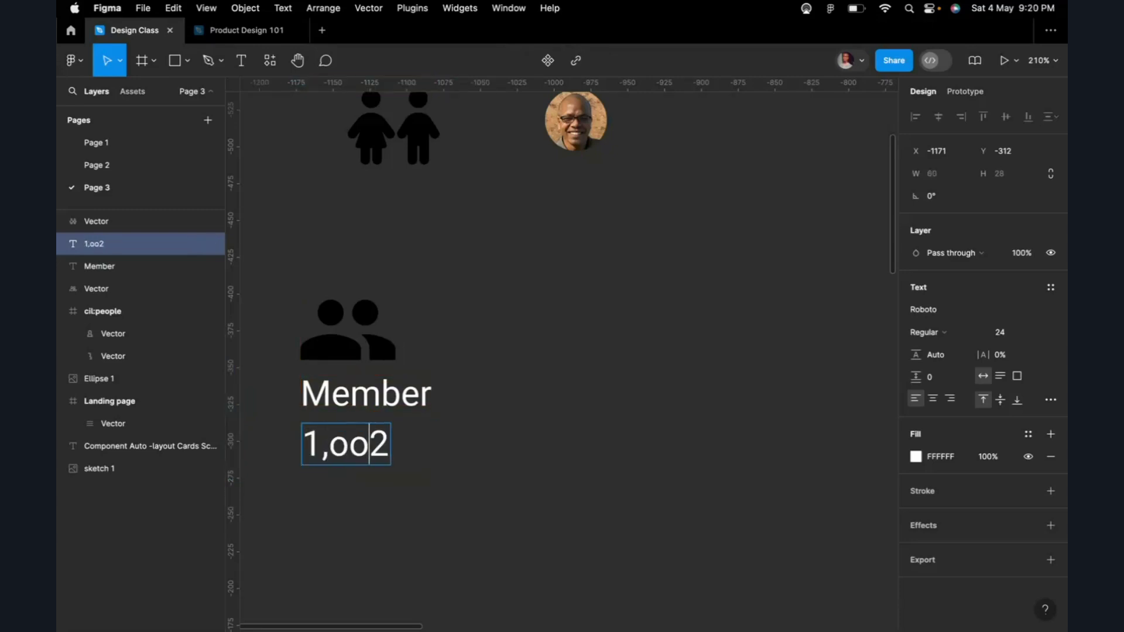
key("BackSpace")
key("BackSpace")
key("Right")
type("00")
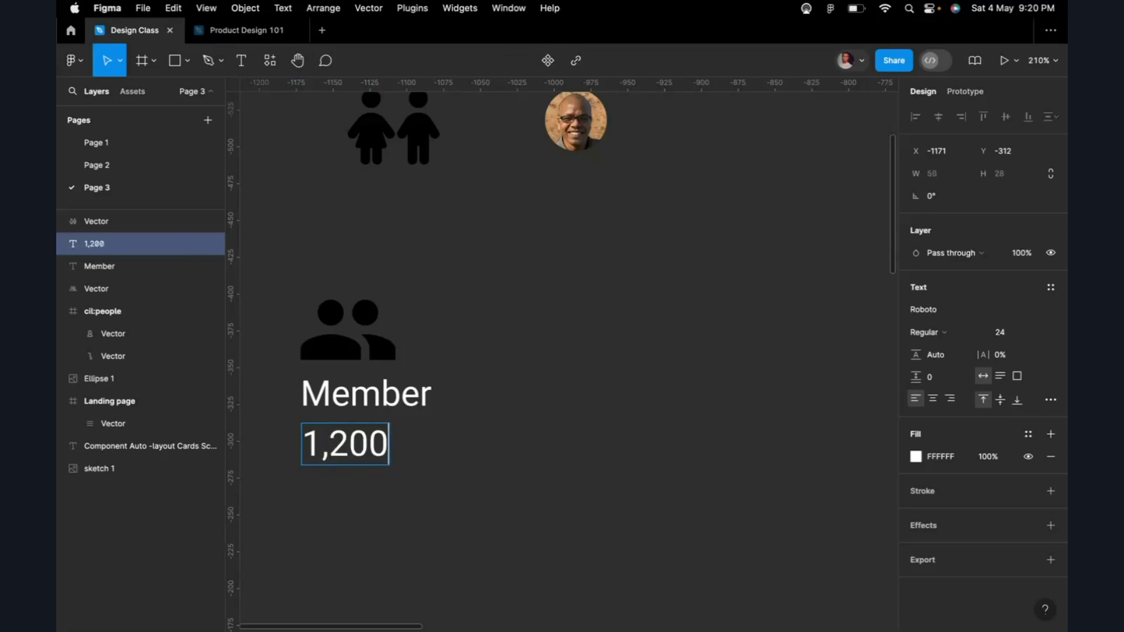
key("Escape")
Step: Wrap the "Member" and "1,200" texts together in a vertical auto layout frame
scroll(497, 489, "down", 5)
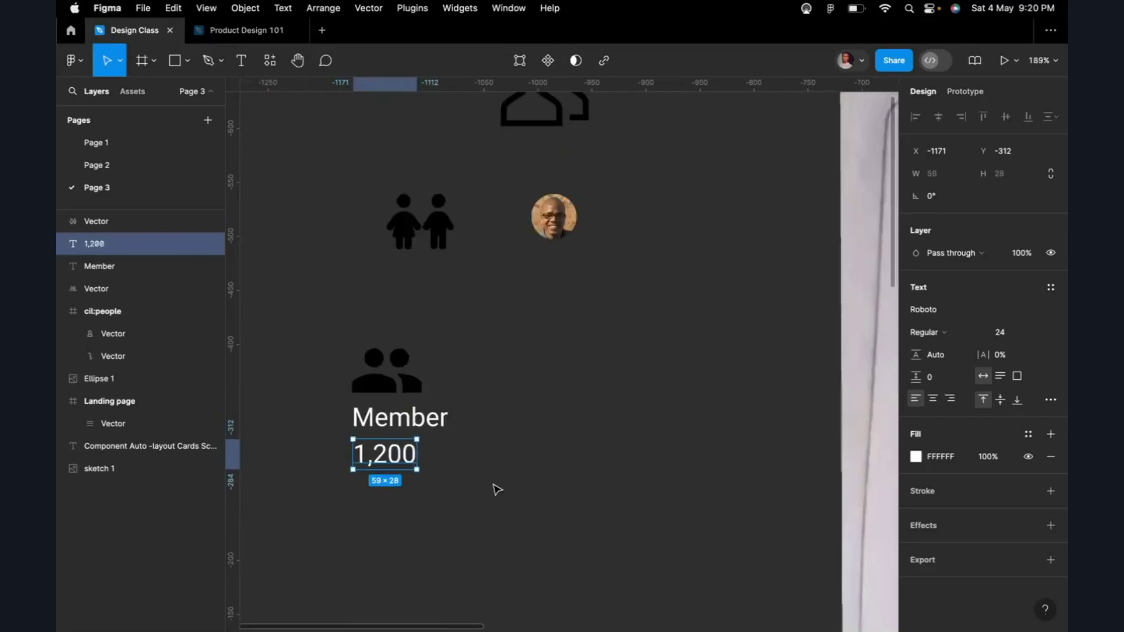
scroll(498, 490, "up", 2)
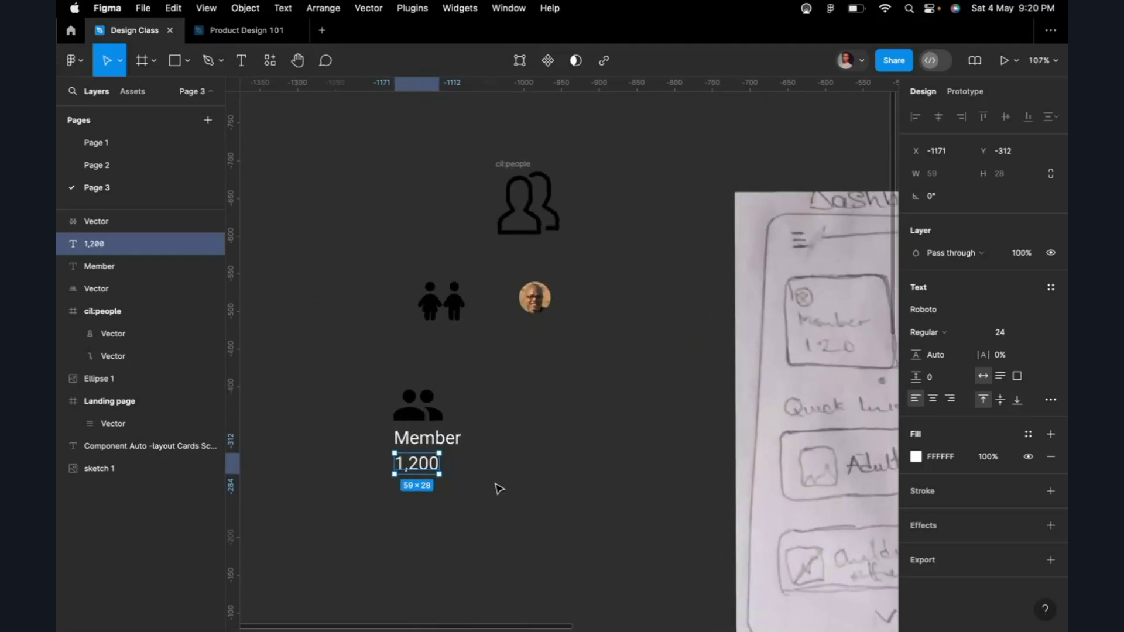
scroll(482, 489, "up", 4)
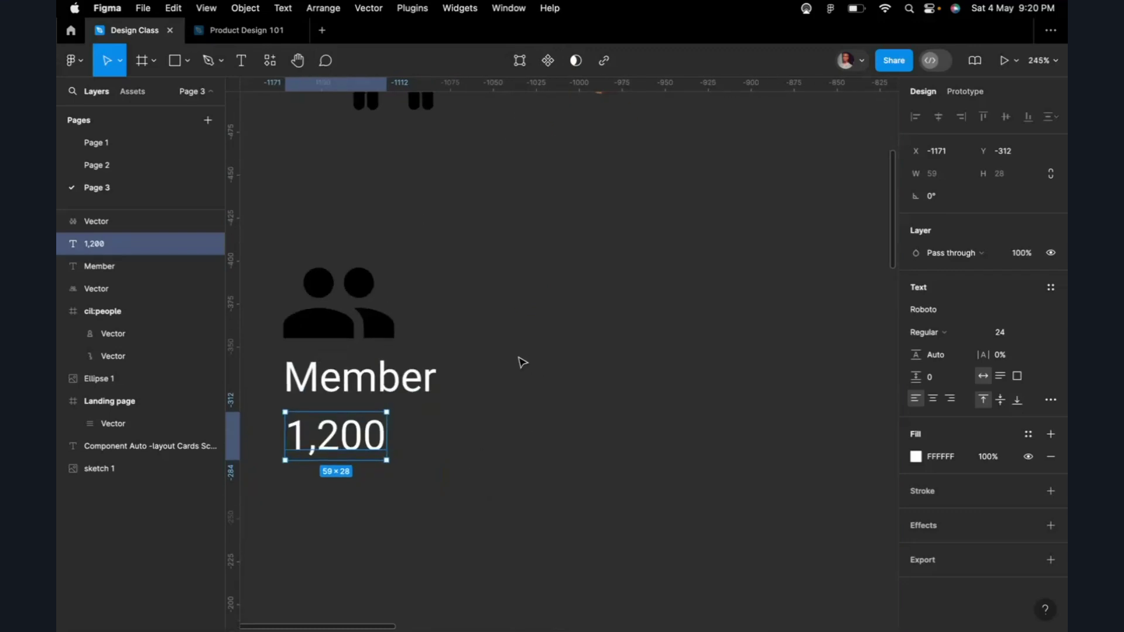
left_click_drag(501, 363, 278, 489)
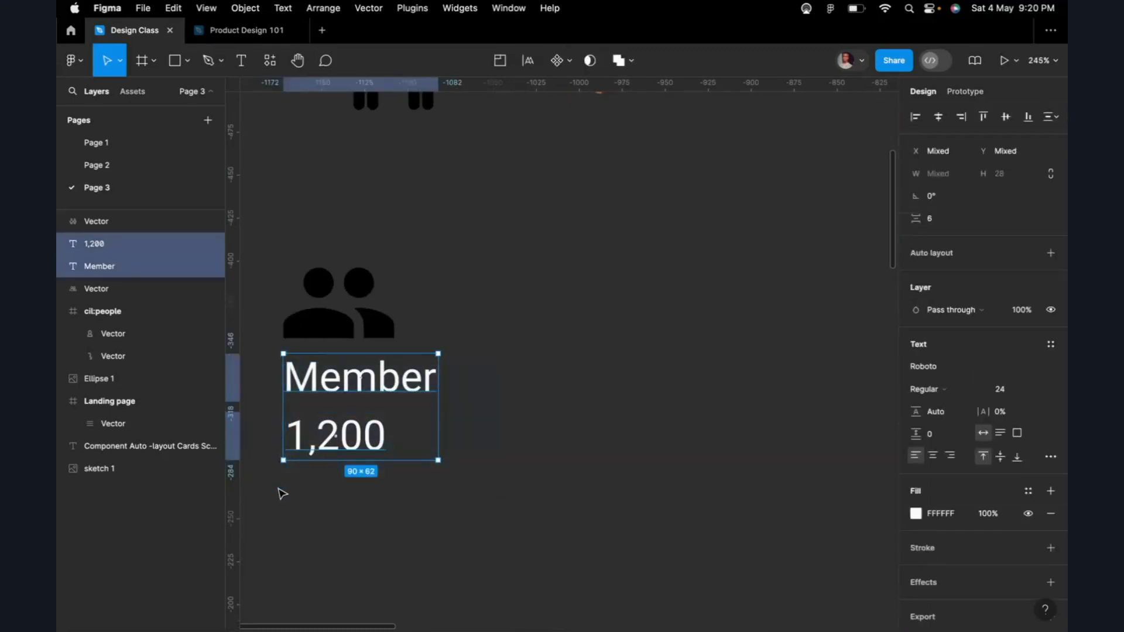
key("shift+a")
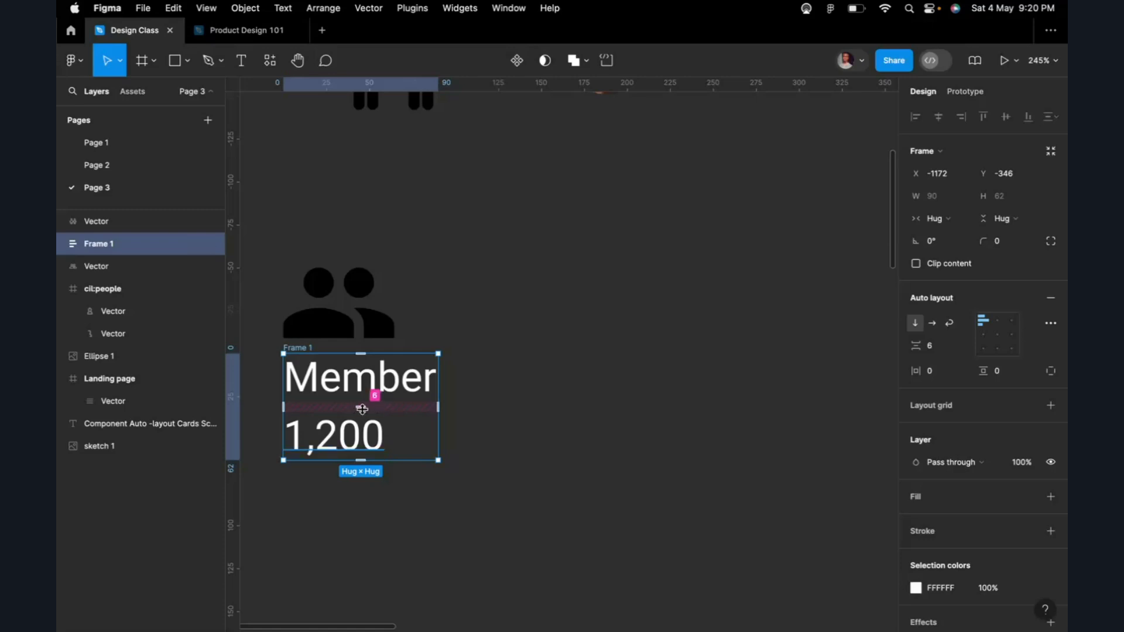
mouse_move(359, 410)
left_mouse_down()
mouse_move(351, 441)
mouse_move(364, 396)
mouse_move(355, 409)
left_mouse_up()
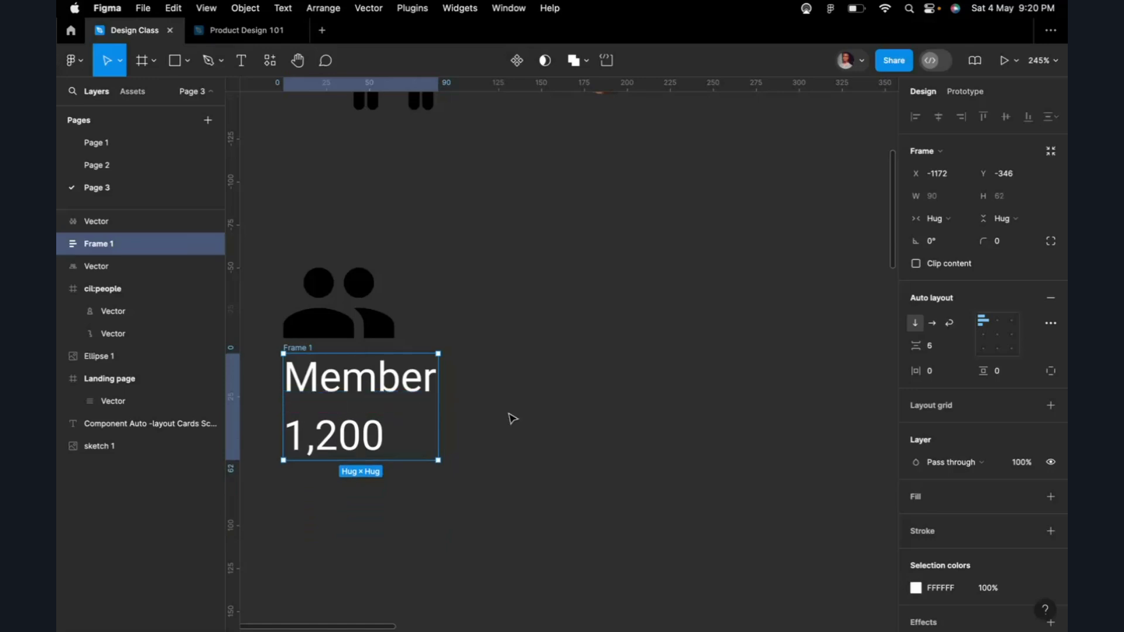
Step: Try a horizontal padding of 30 and a vertical padding of 20 on the text frame, and undo both
left_click(940, 376)
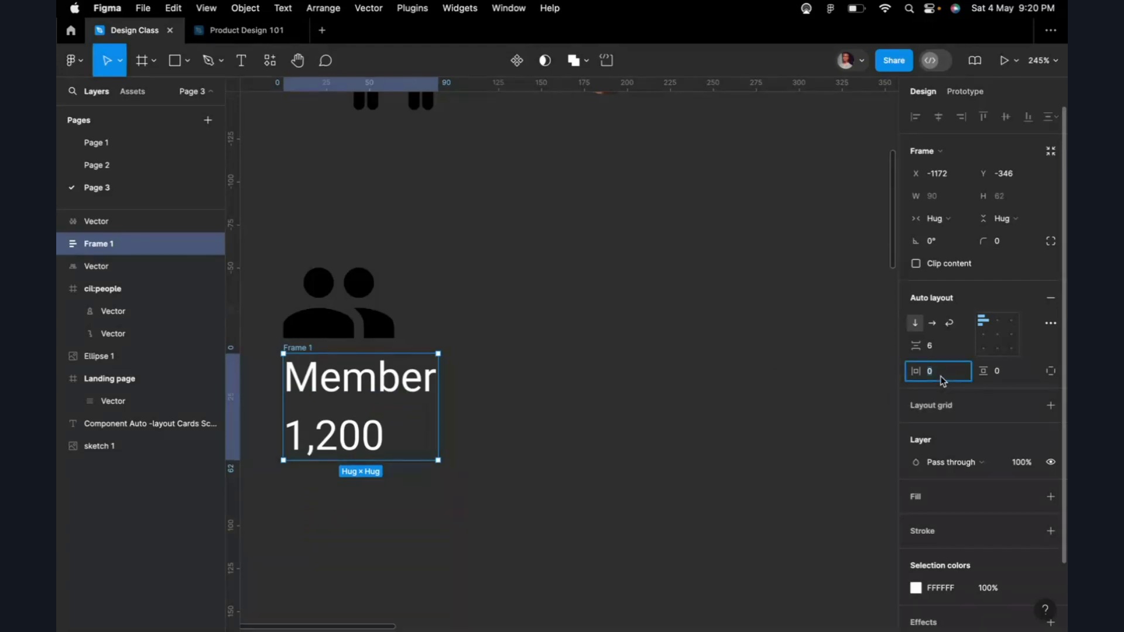
type("30")
key("Return")
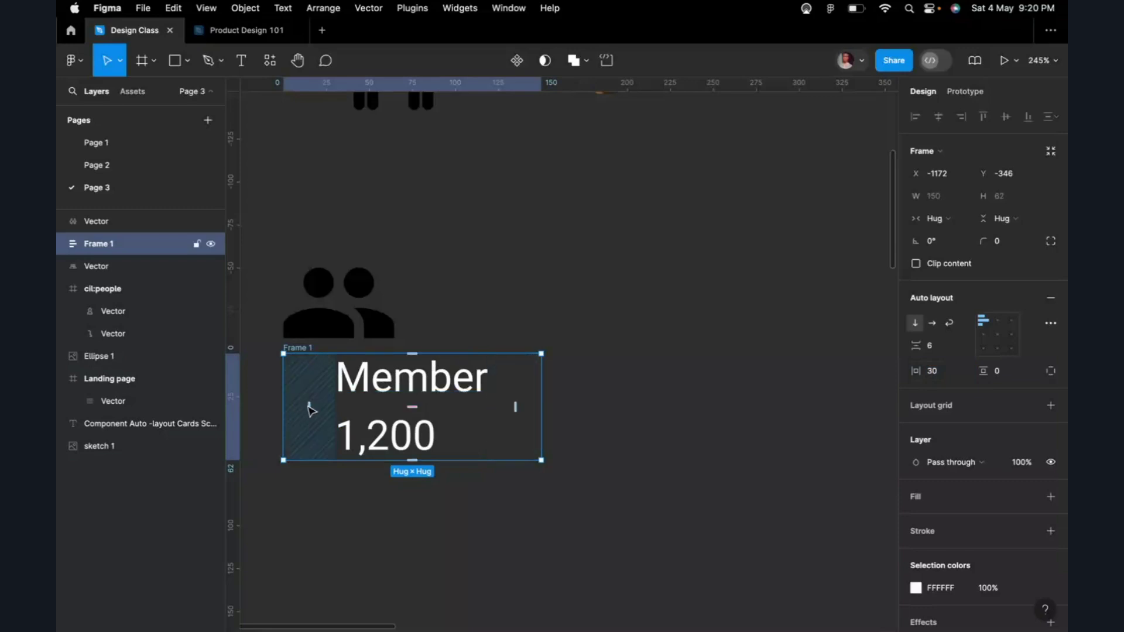
left_click(999, 371)
type("20")
key("Return")
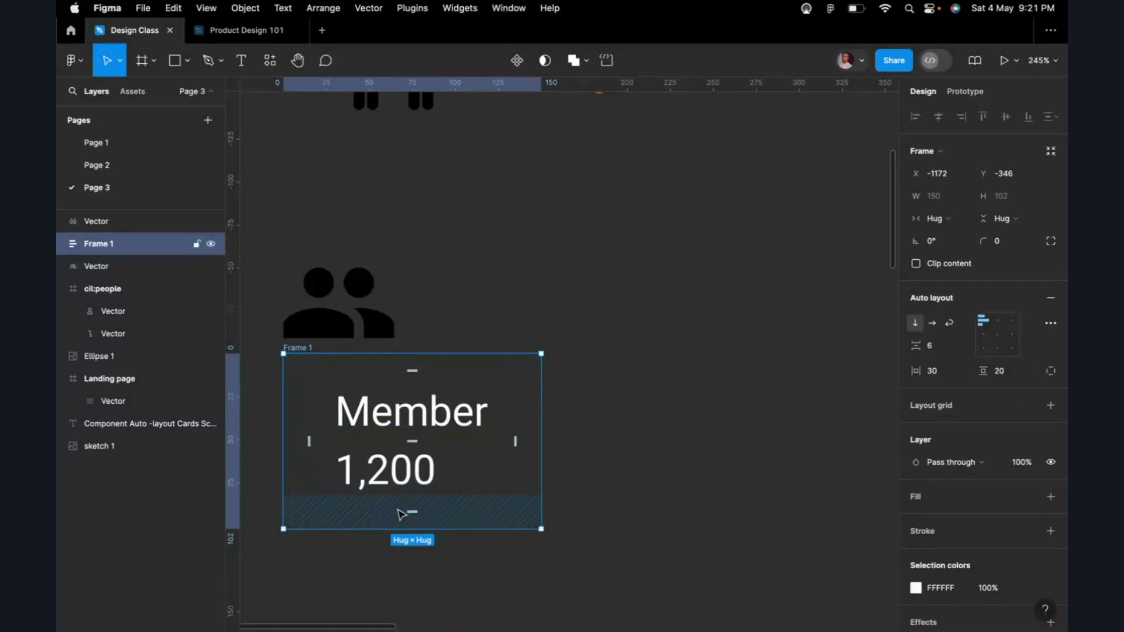
left_click(589, 414)
key("ctrl+z")
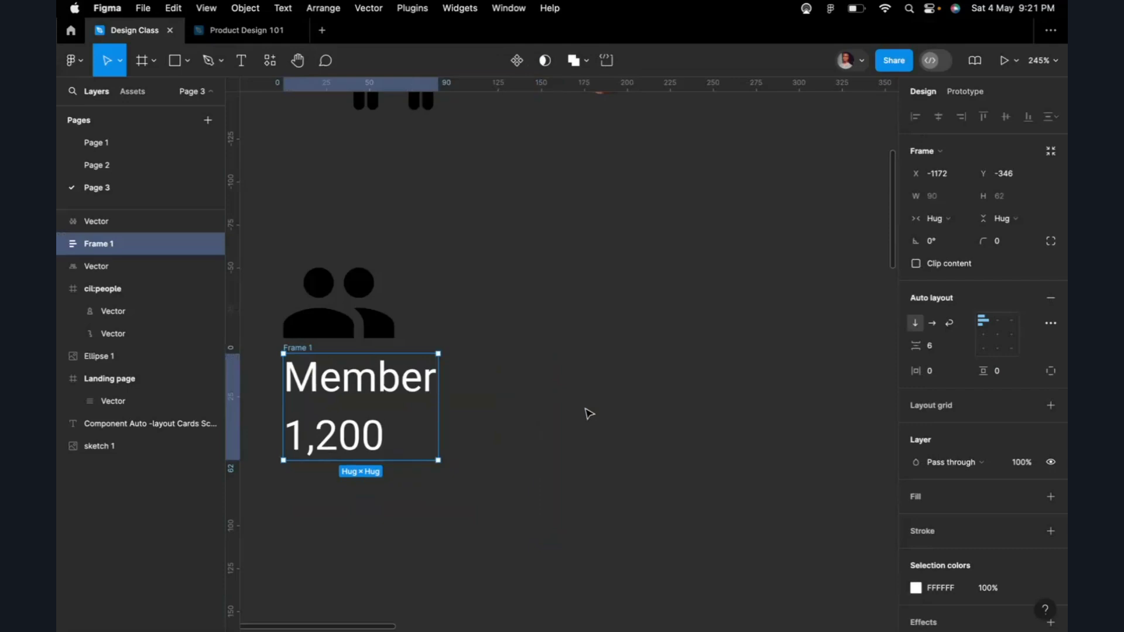
Step: Examine how the Member card in the Dashboard sketch arranges its icon, label and number
left_click(589, 414)
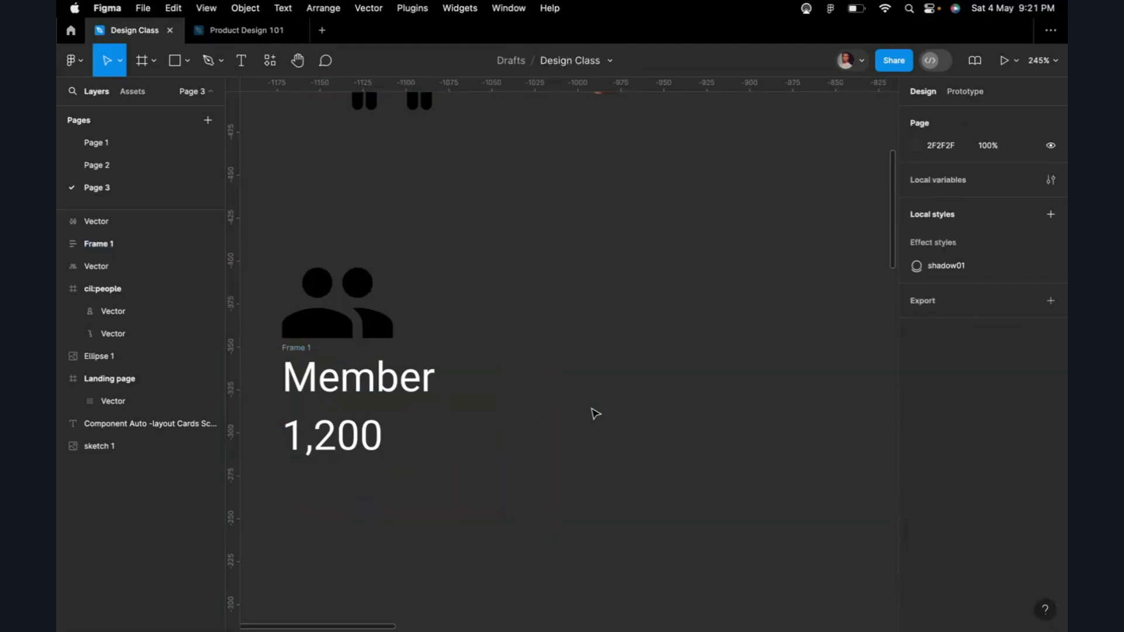
scroll(589, 414, "down", 8)
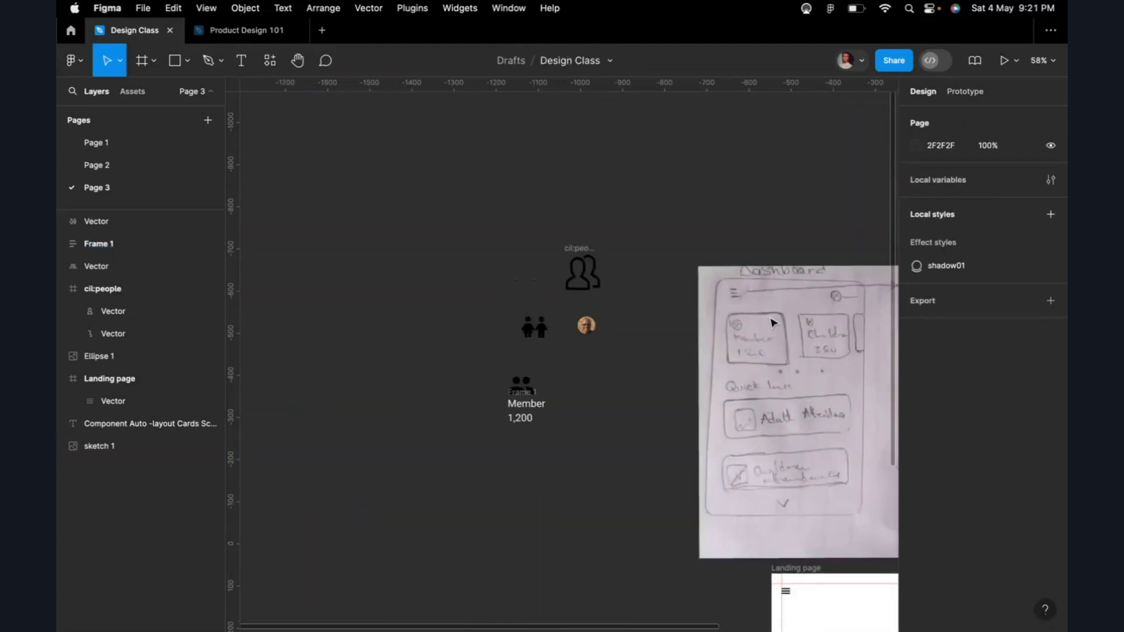
scroll(737, 334, "up", 10)
left_click(730, 388)
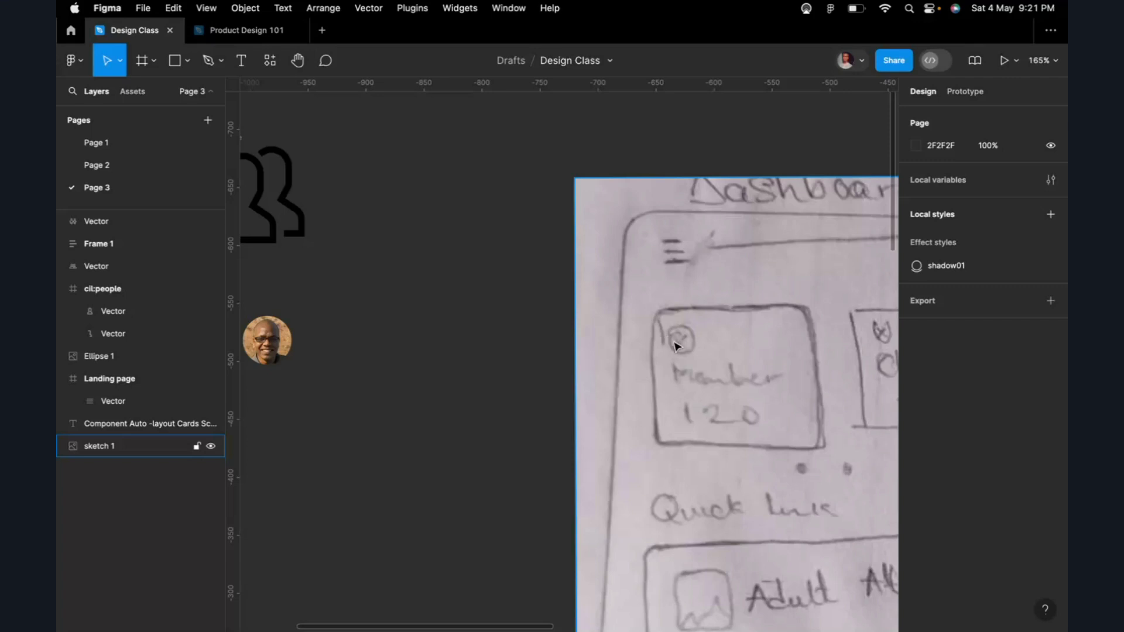
scroll(681, 381, "down", 5)
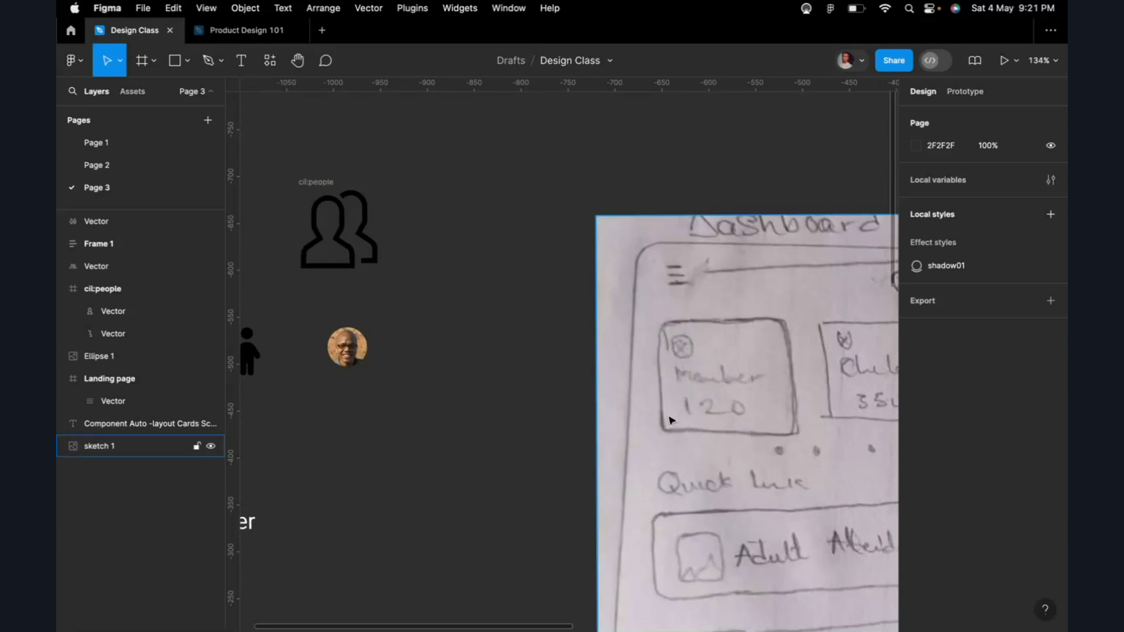
scroll(681, 350, "down", 10)
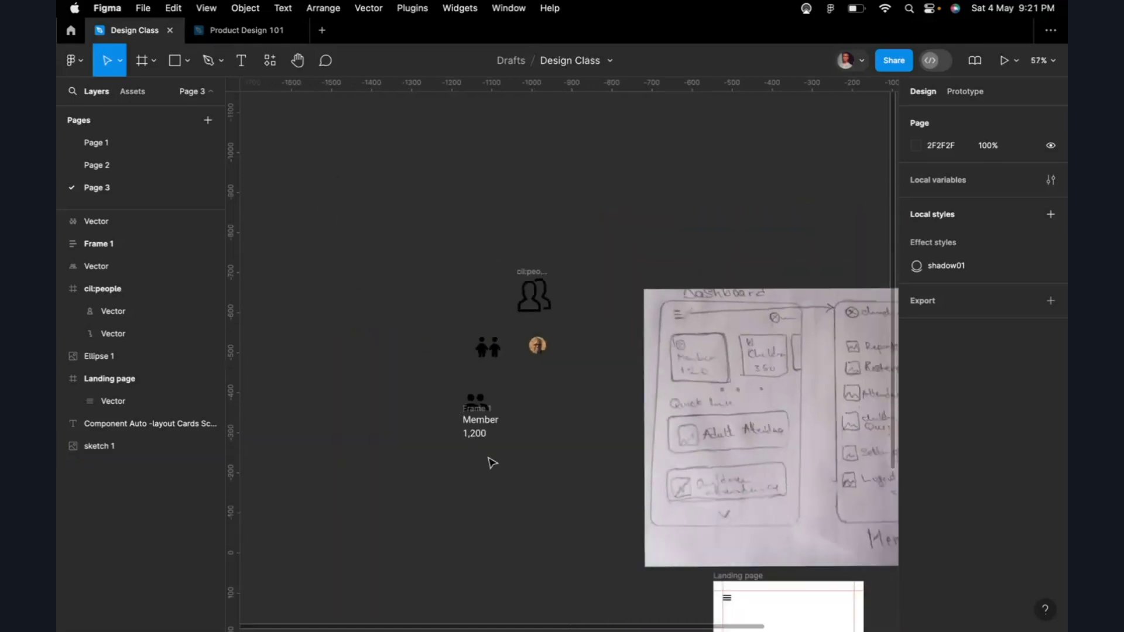
Step: Move the solid people icon up to about X -1178, Y -418, and wrap it with the text frame in a vertical auto layout
scroll(496, 461, "up", 10)
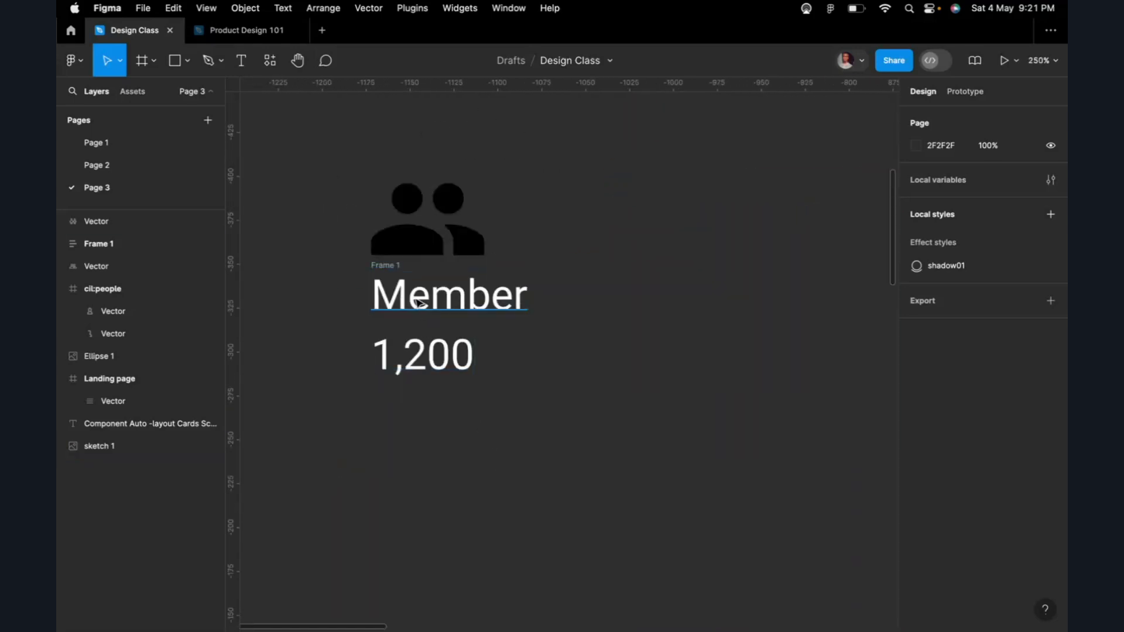
left_click(390, 267)
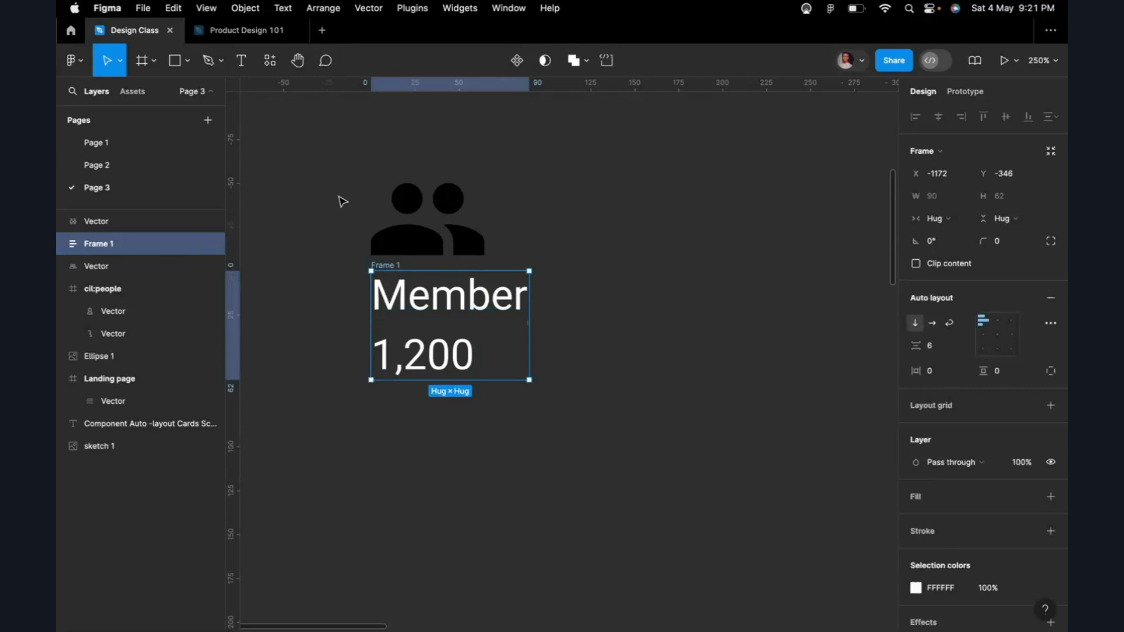
left_click_drag(414, 243, 403, 207)
left_click_drag(304, 126, 644, 462)
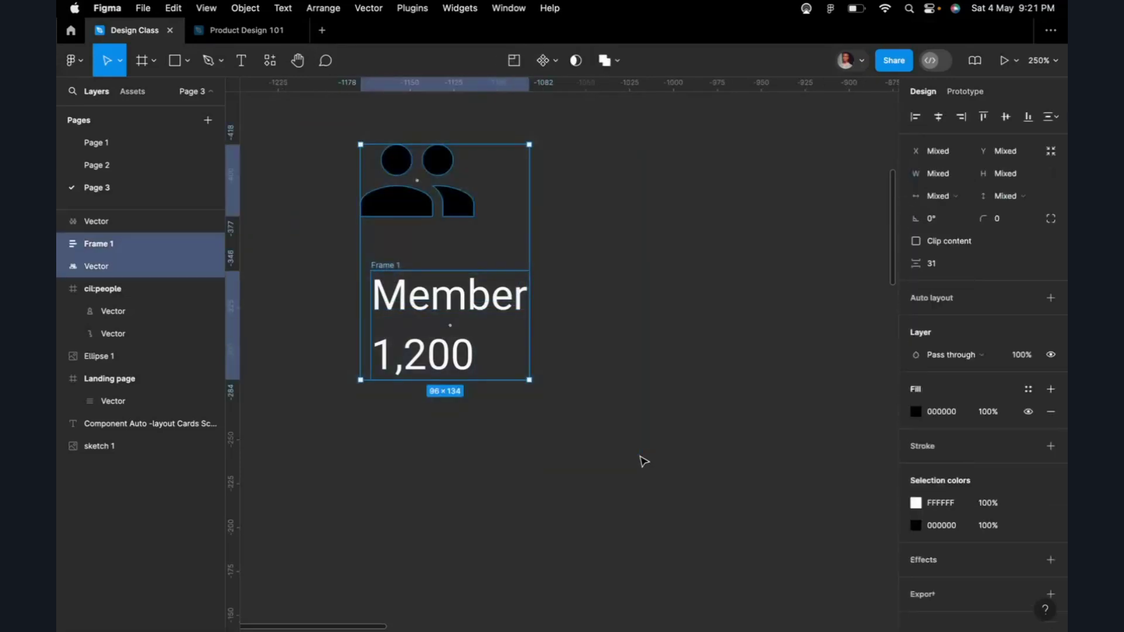
key("shift+a")
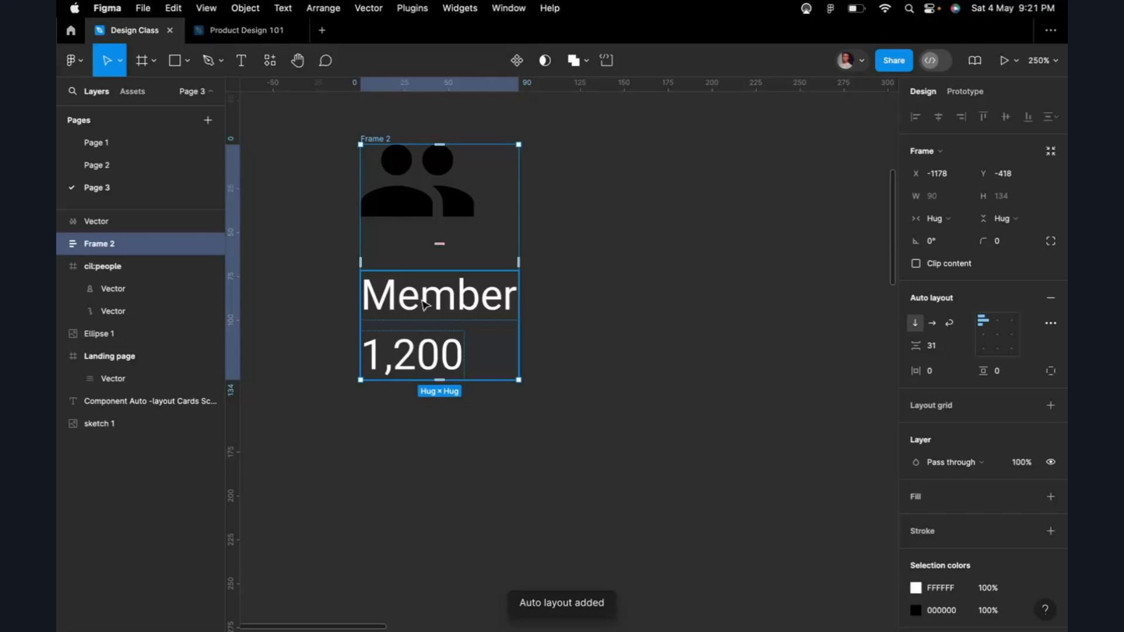
Step: Set the spacing between the "Member" and "1,200" texts in the inner frame to 10
left_click(423, 303)
left_click(936, 345)
type("10")
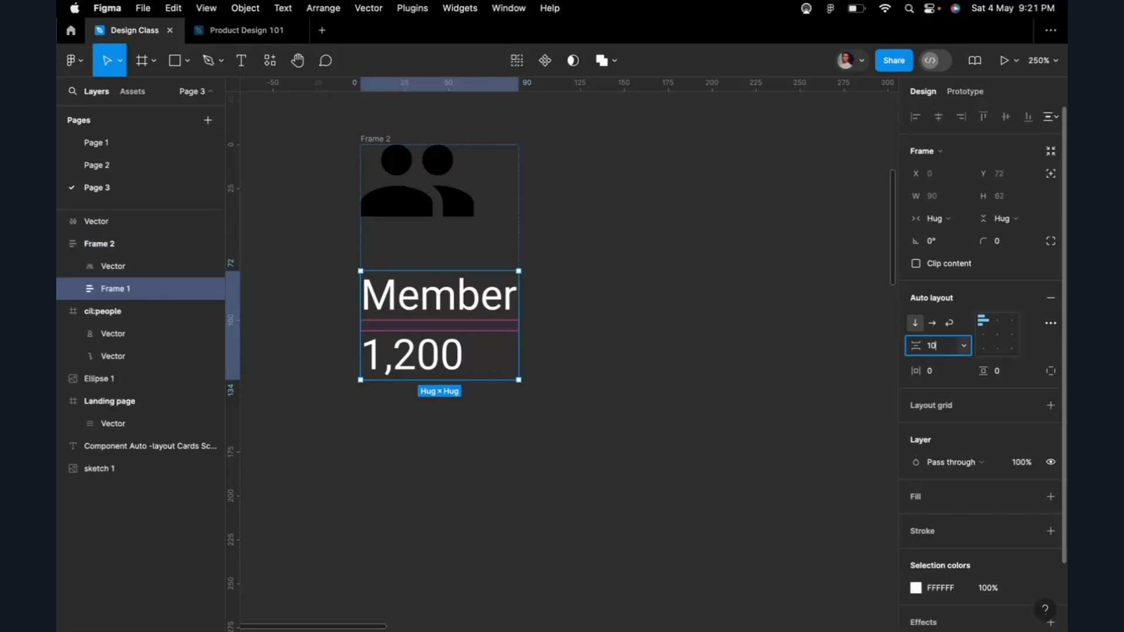
left_click(462, 209)
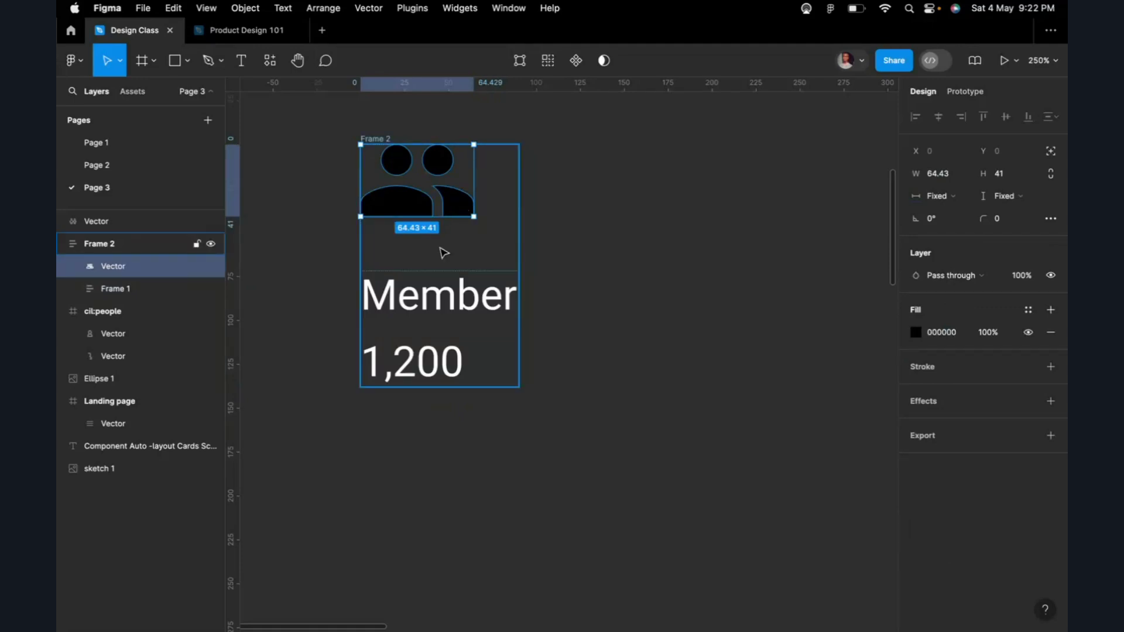
Step: Set the outer frame's spacing between the people icon and the text frame to 20, after trying 25
left_click(444, 252)
double_click(932, 345)
type("25")
key("Return")
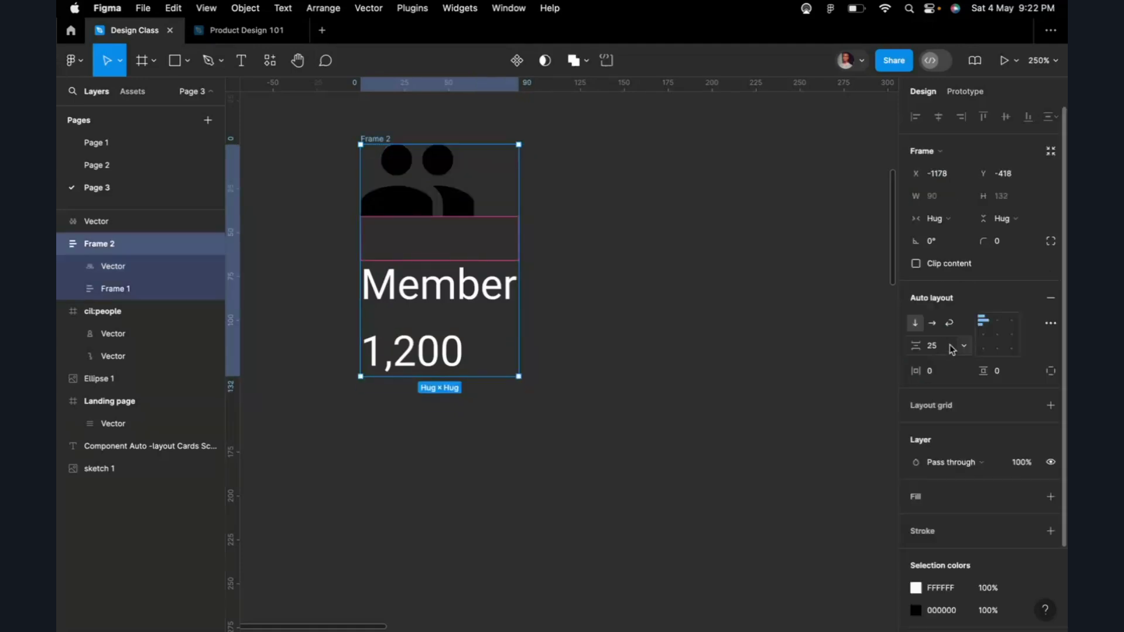
left_click(939, 350)
type("20")
key("Return")
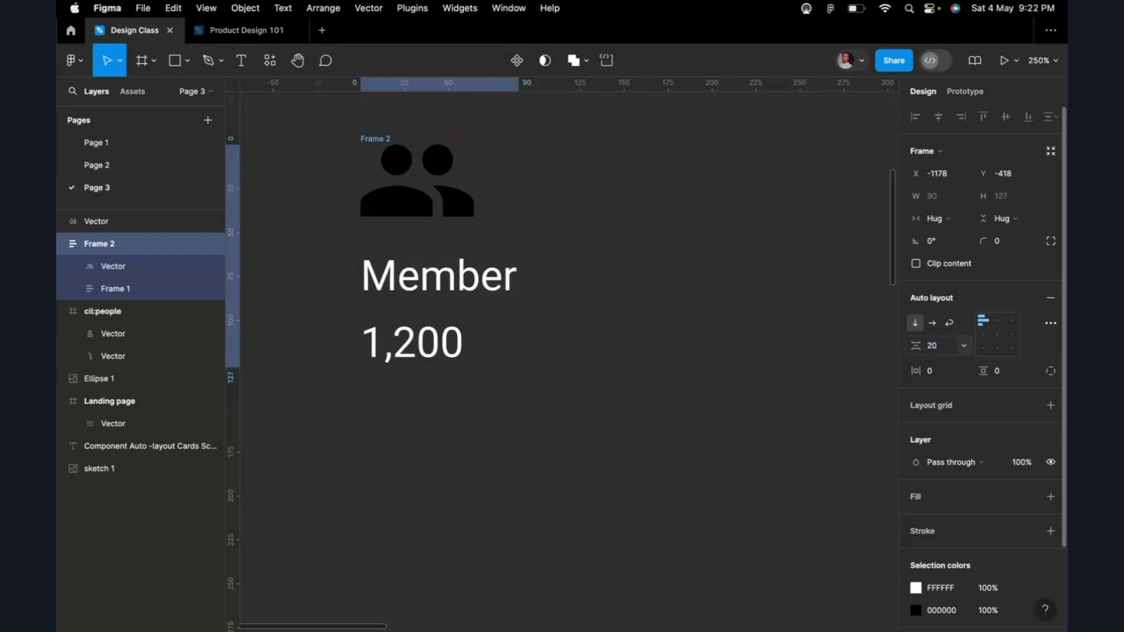
left_click(559, 266)
Step: Set the horizontal padding of the outer frame around the people icon and texts to 30
left_click(382, 139)
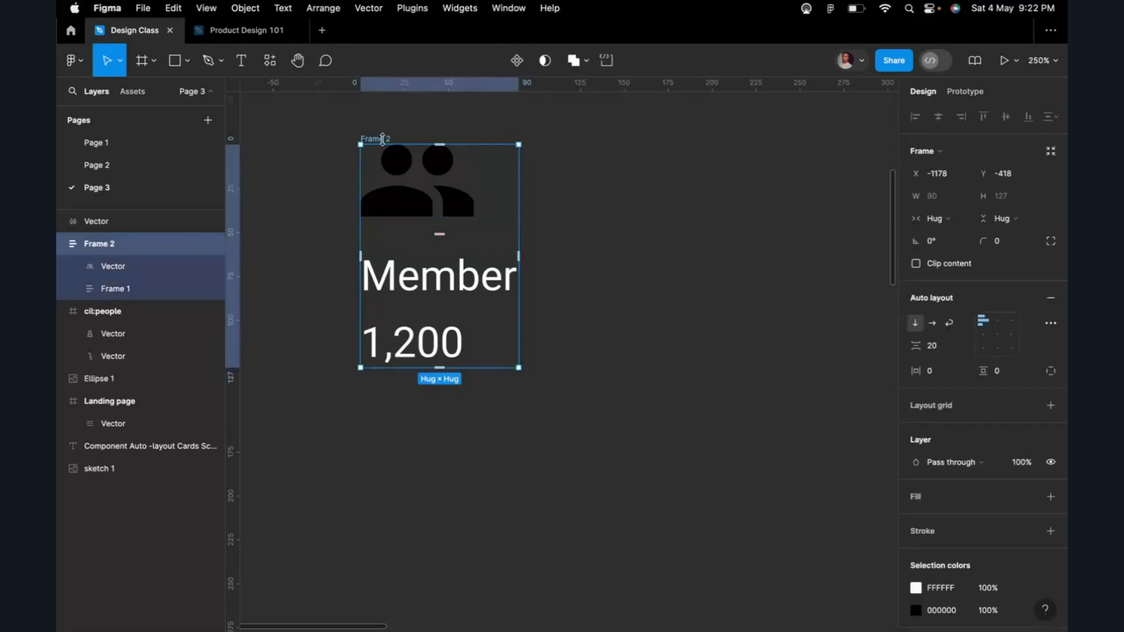
scroll(382, 138, "down", 5)
scroll(382, 139, "up", 3)
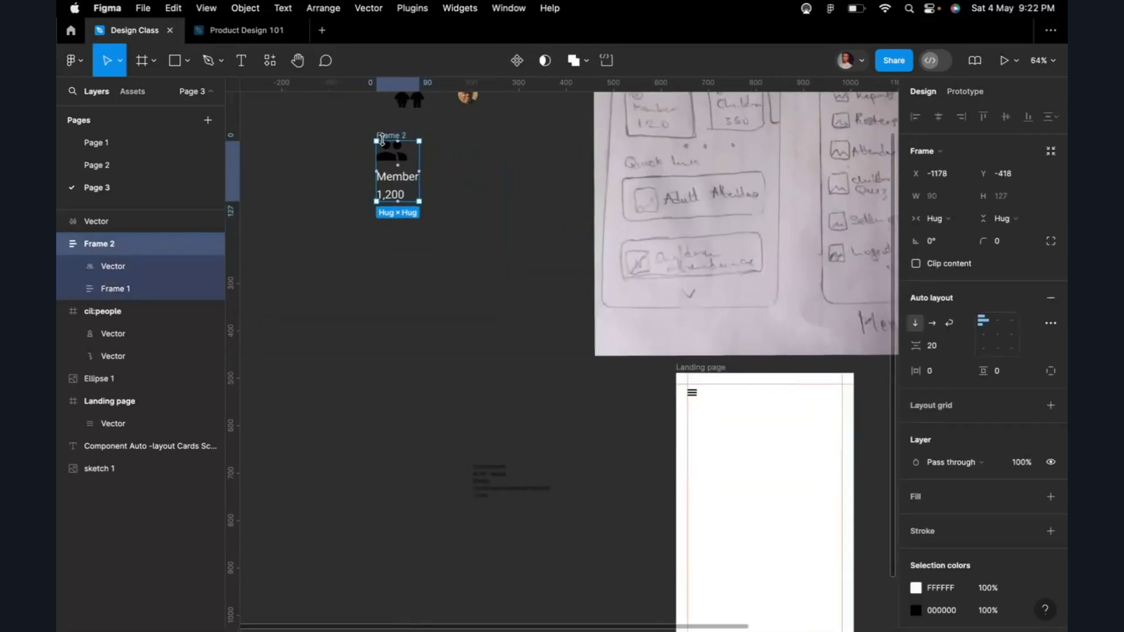
scroll(383, 139, "up", 3)
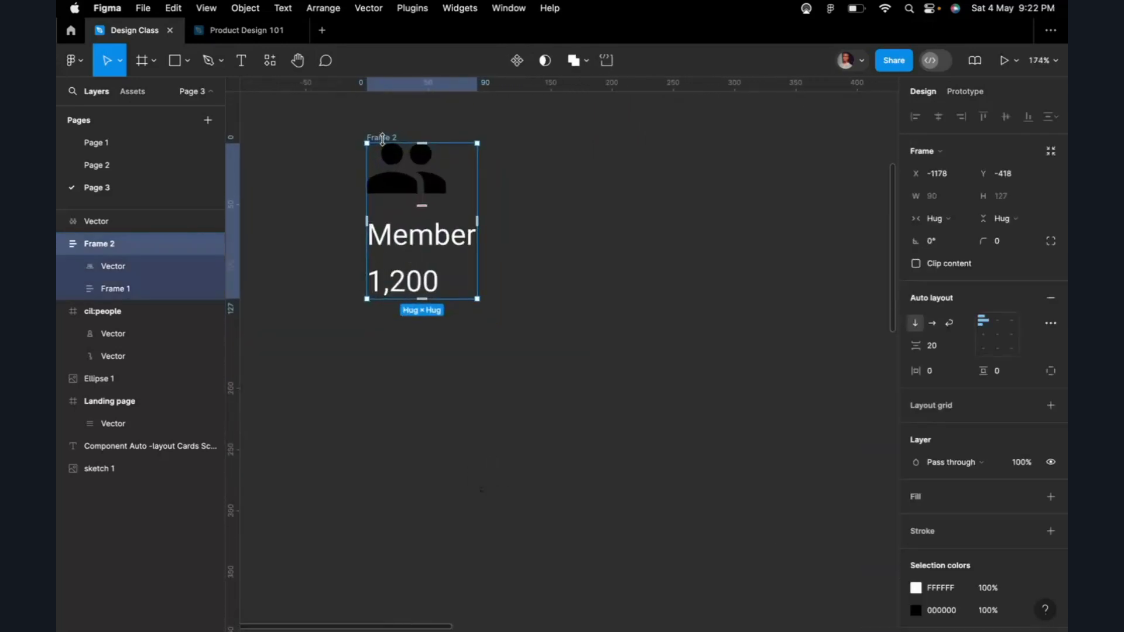
left_click(949, 379)
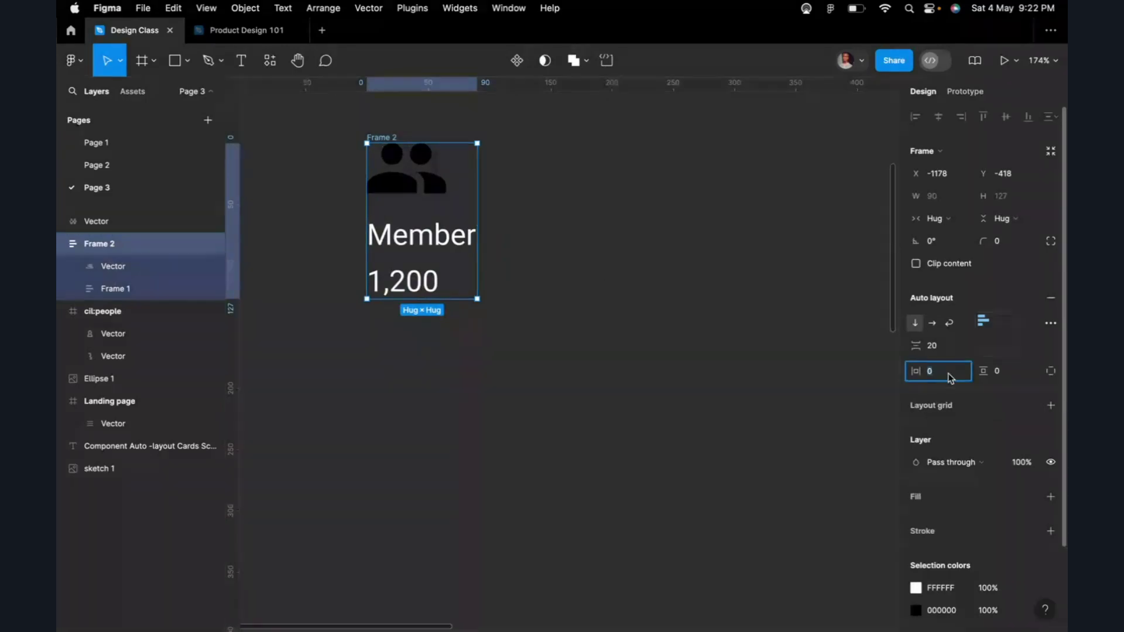
type("30")
key("Return")
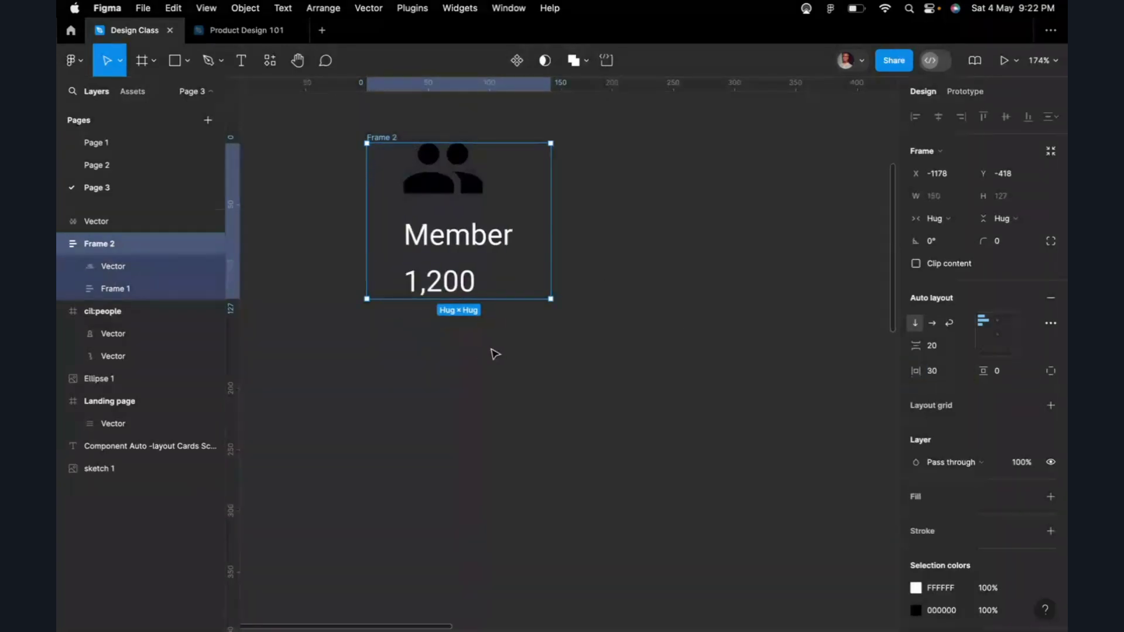
Step: Set the outer frame's vertical padding to 10, after trying 15
left_click(1005, 381)
type("15")
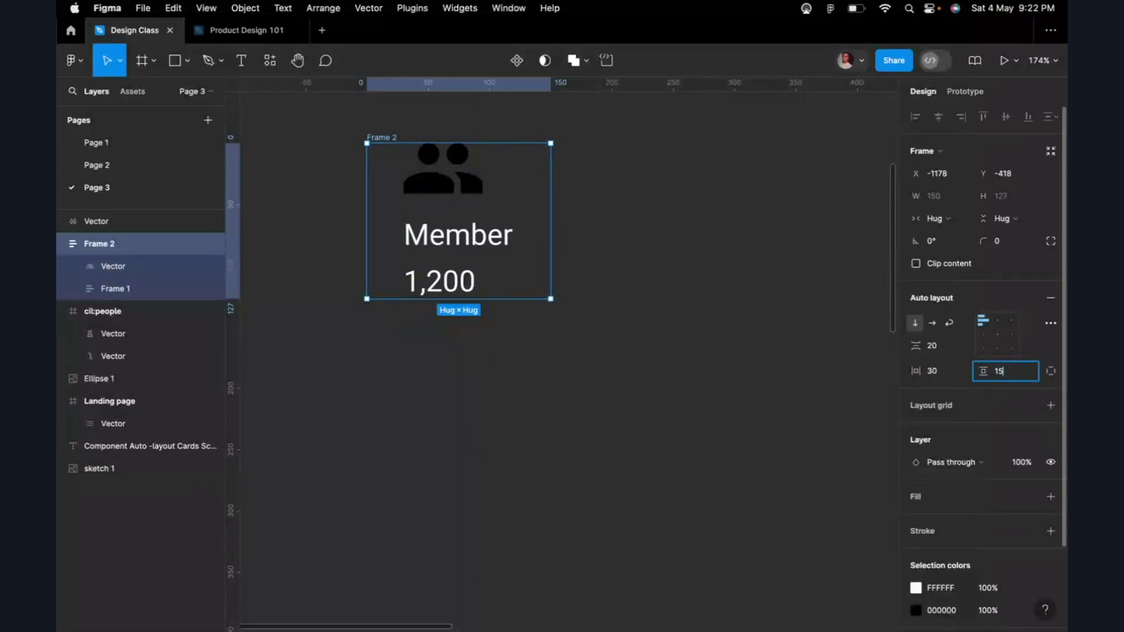
key("Return")
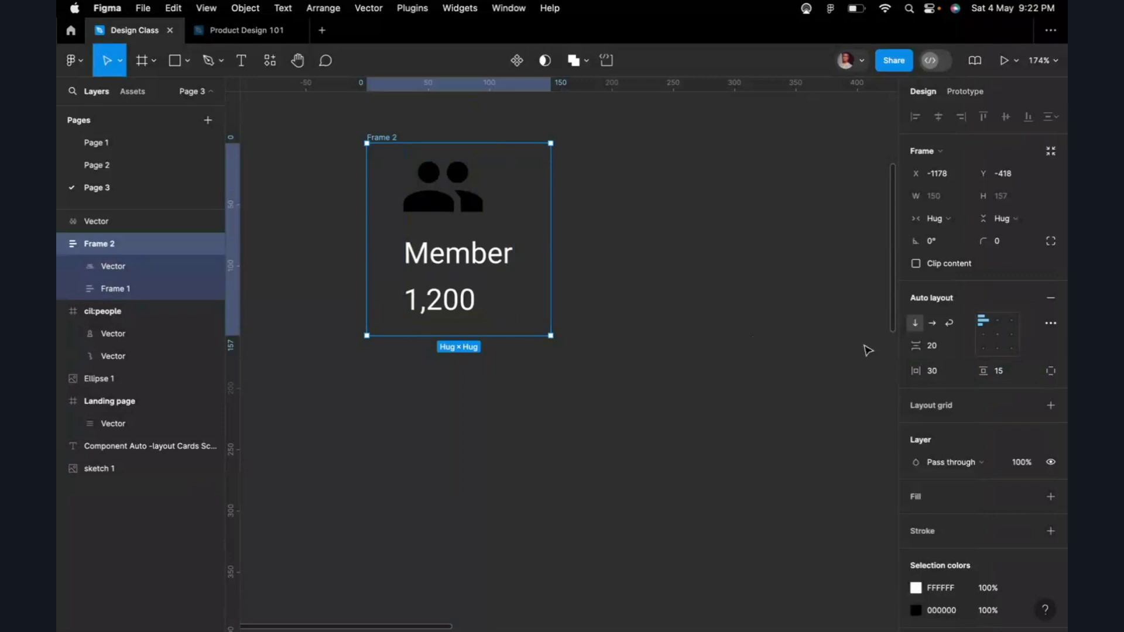
left_click(1001, 375)
type("10")
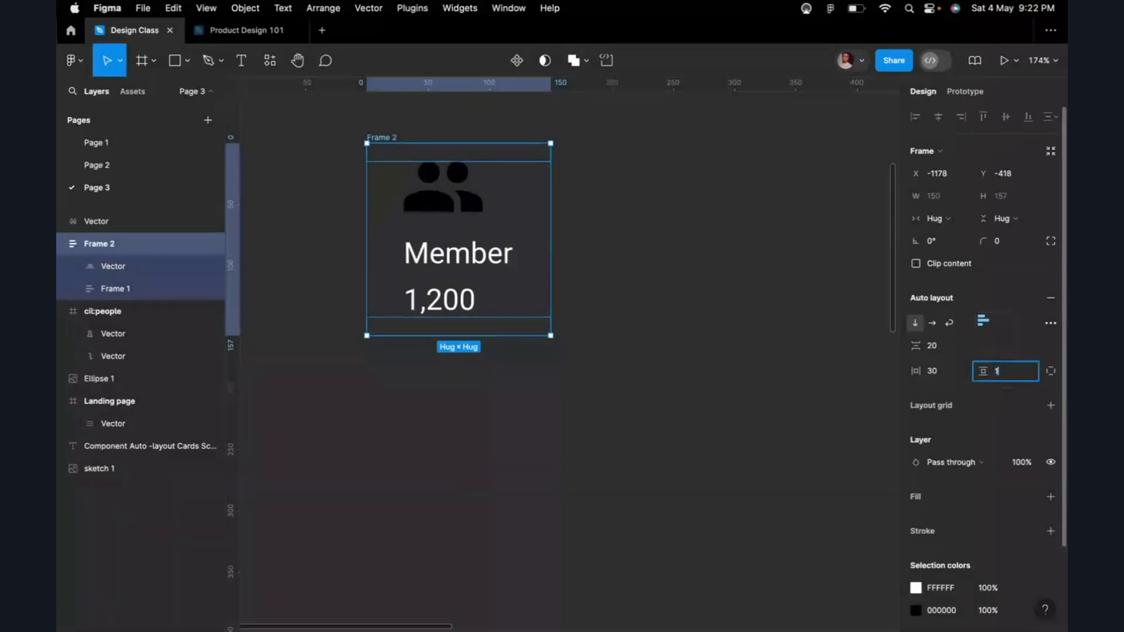
key("Return")
left_click(645, 255)
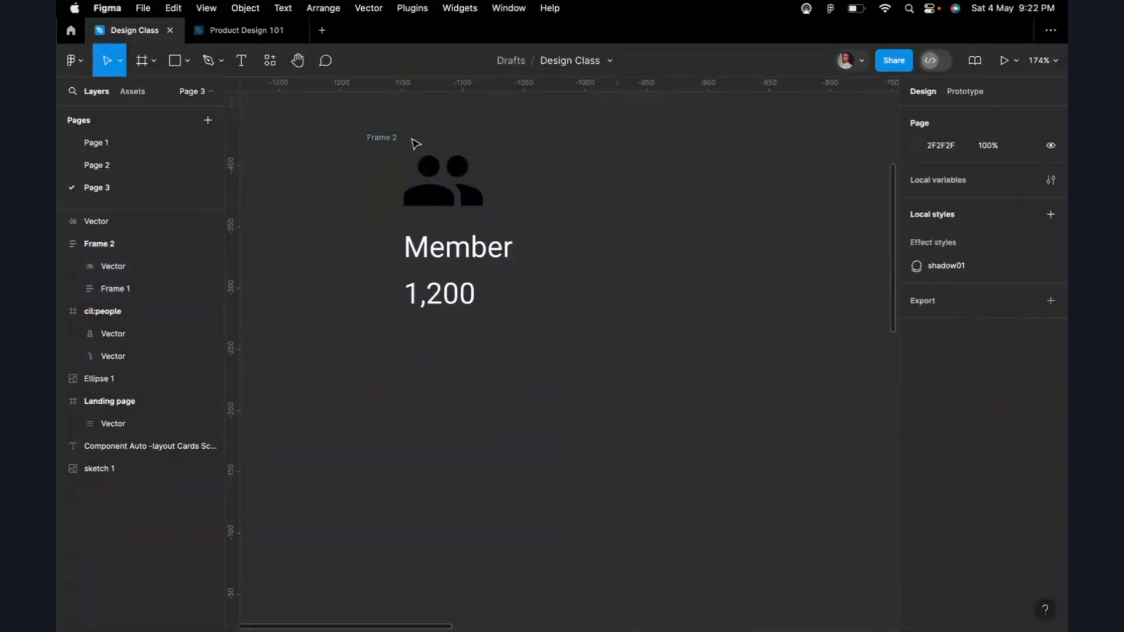
Step: Set the horizontal padding of the outer frame around the people icon and texts to 35
left_click(396, 140)
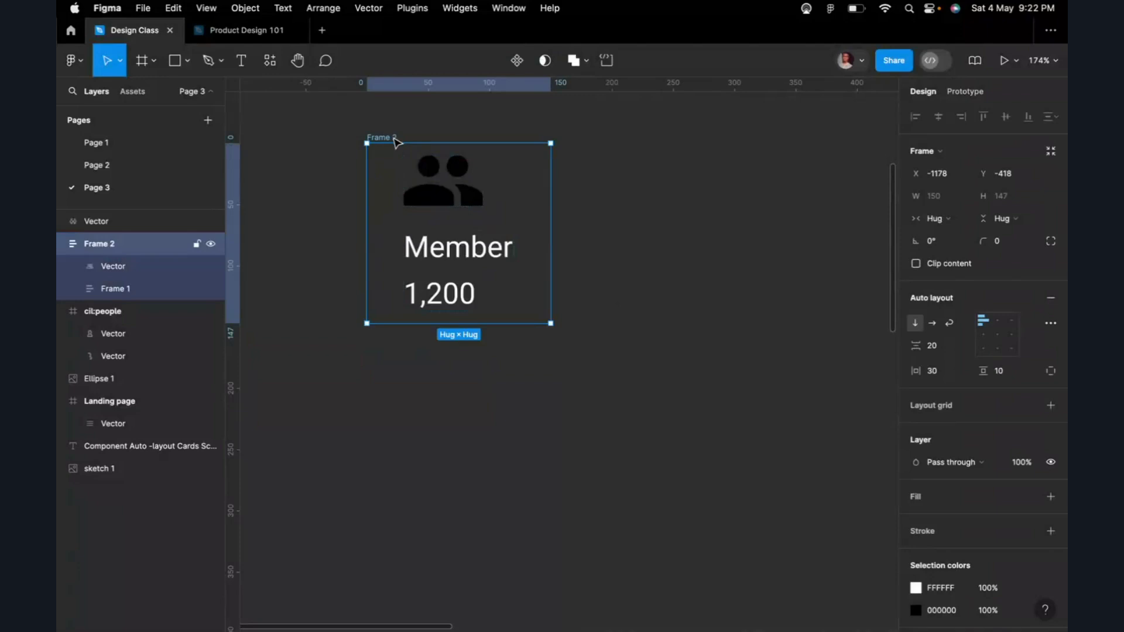
left_click(945, 376)
type("2")
key("BackSpace")
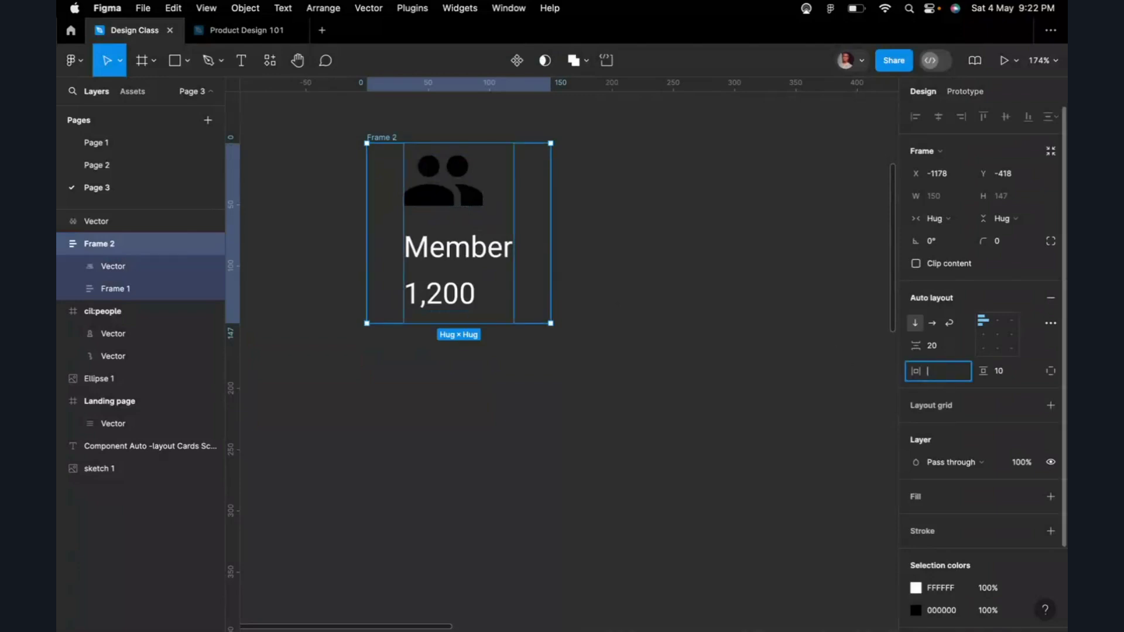
type("35")
key("Return")
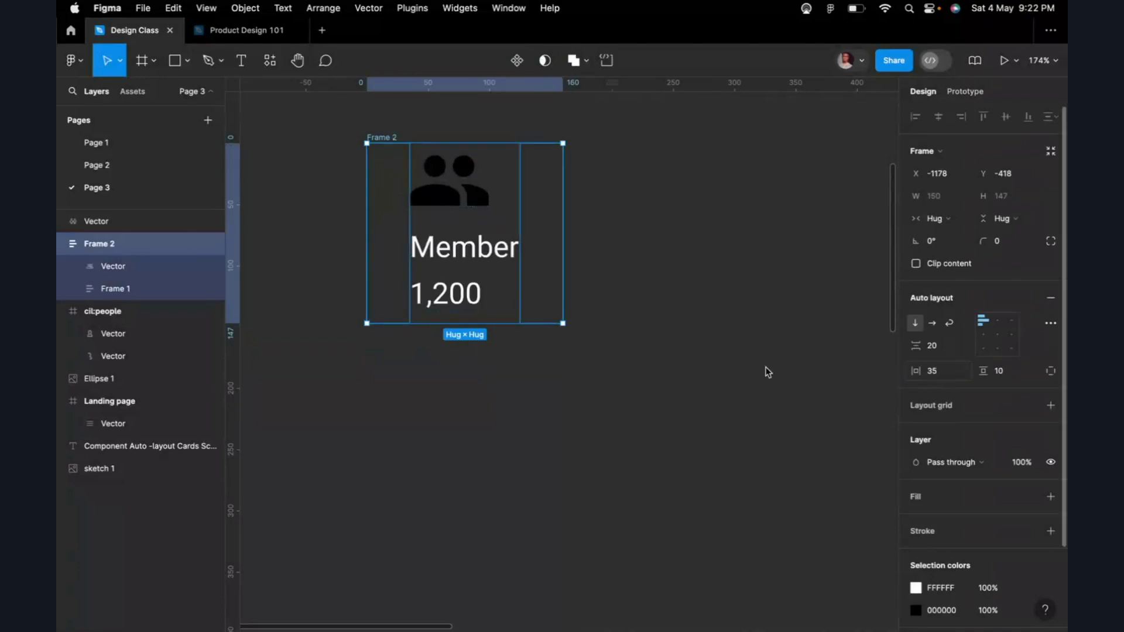
left_click(707, 350)
Step: Compare the outer frame's proportions and padding with the Member card in the Dashboard sketch and the space on the Landing page
scroll(707, 350, "down", 3)
left_click(452, 179)
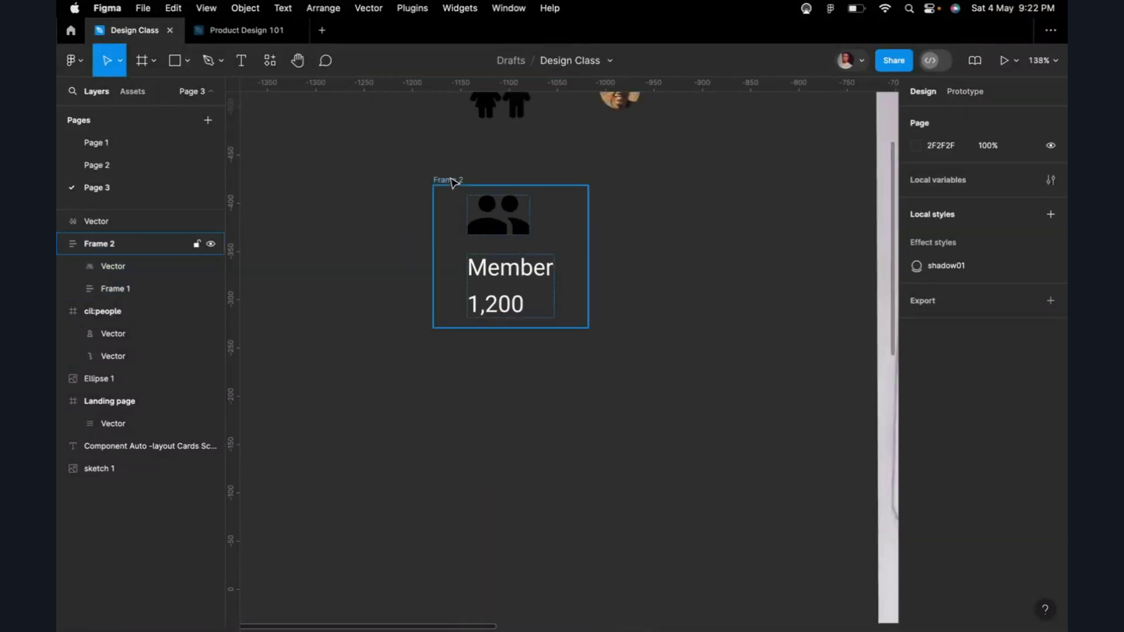
scroll(736, 293, "right", 10)
scroll(735, 294, "up", 3)
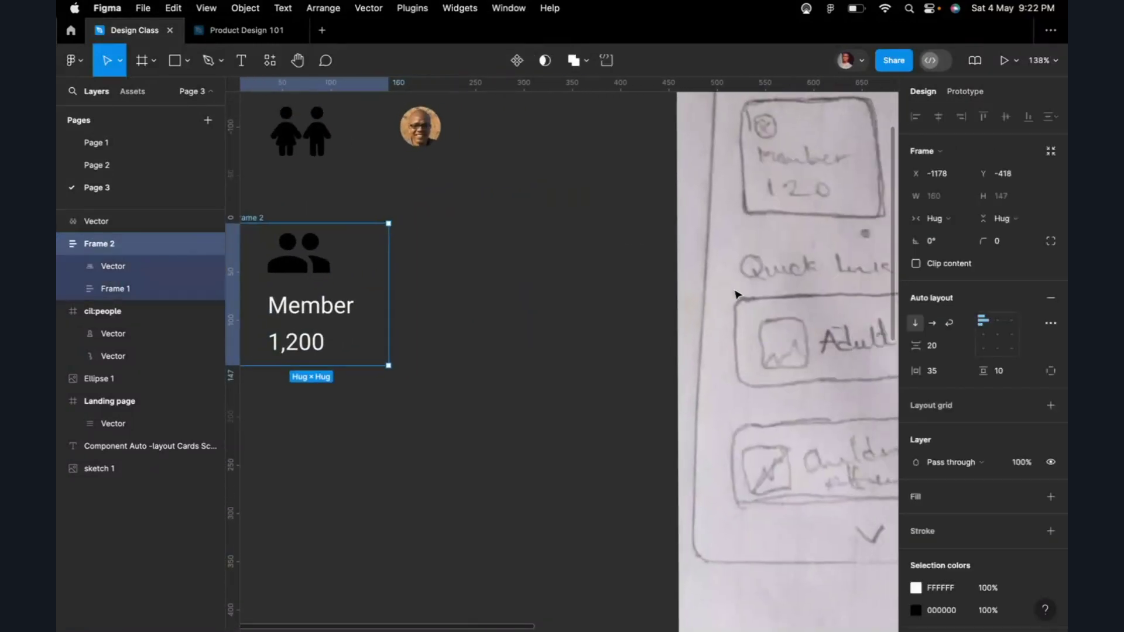
scroll(735, 294, "right", 1)
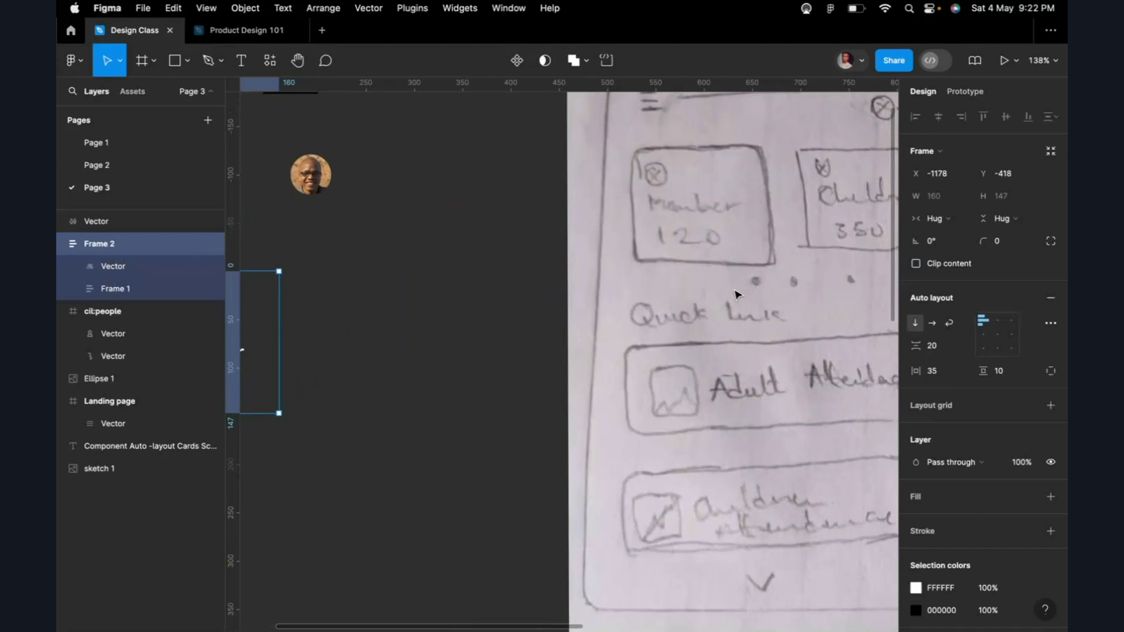
scroll(330, 384, "left", 5)
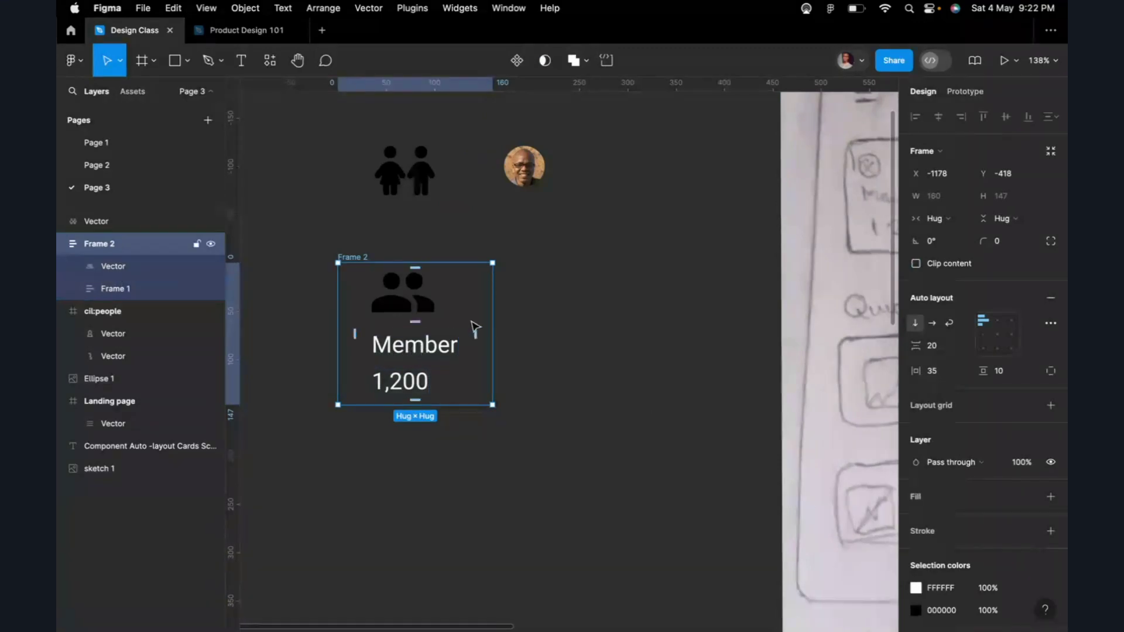
scroll(466, 324, "down", 1)
scroll(466, 324, "down", 5)
scroll(467, 324, "right", 5)
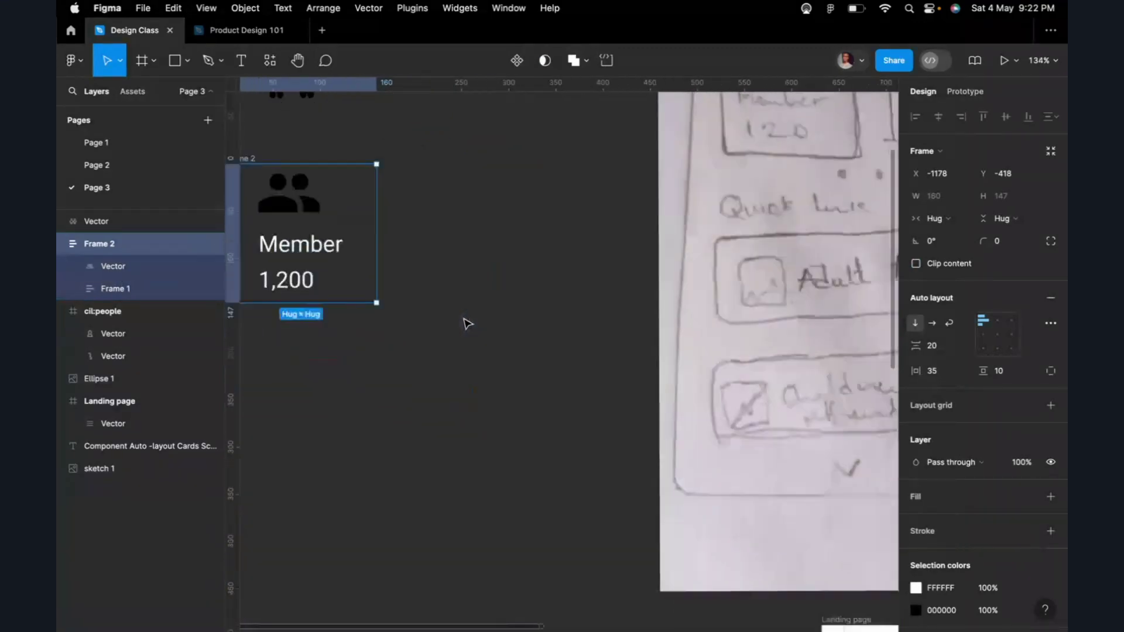
scroll(732, 495, "down", 5)
scroll(733, 495, "right", 5)
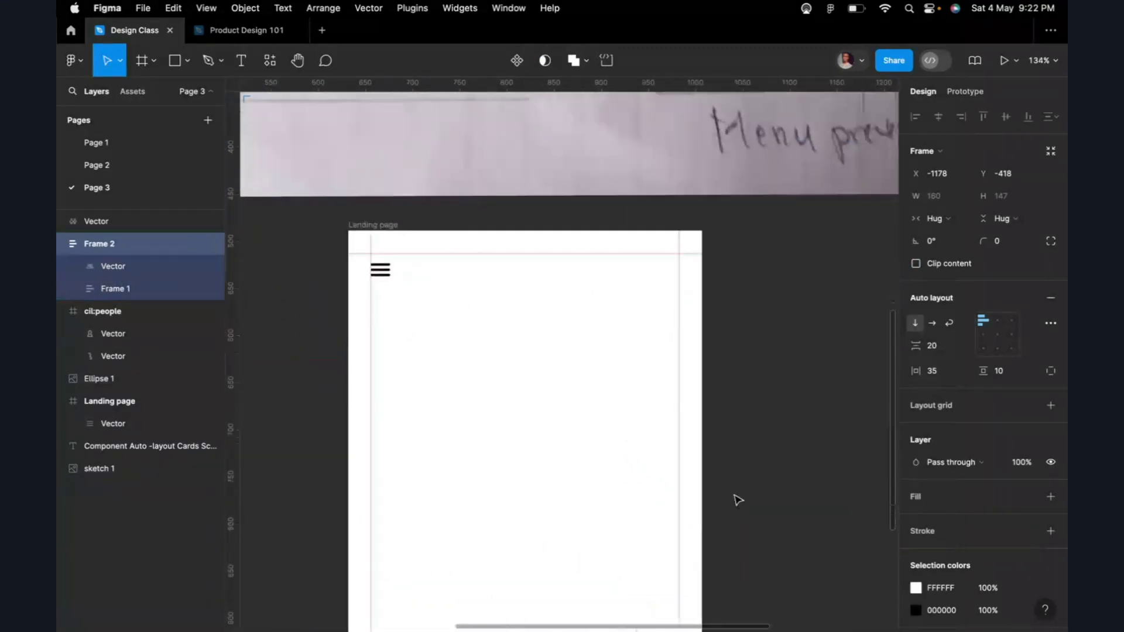
scroll(537, 372, "up", 8)
scroll(537, 372, "left", 8)
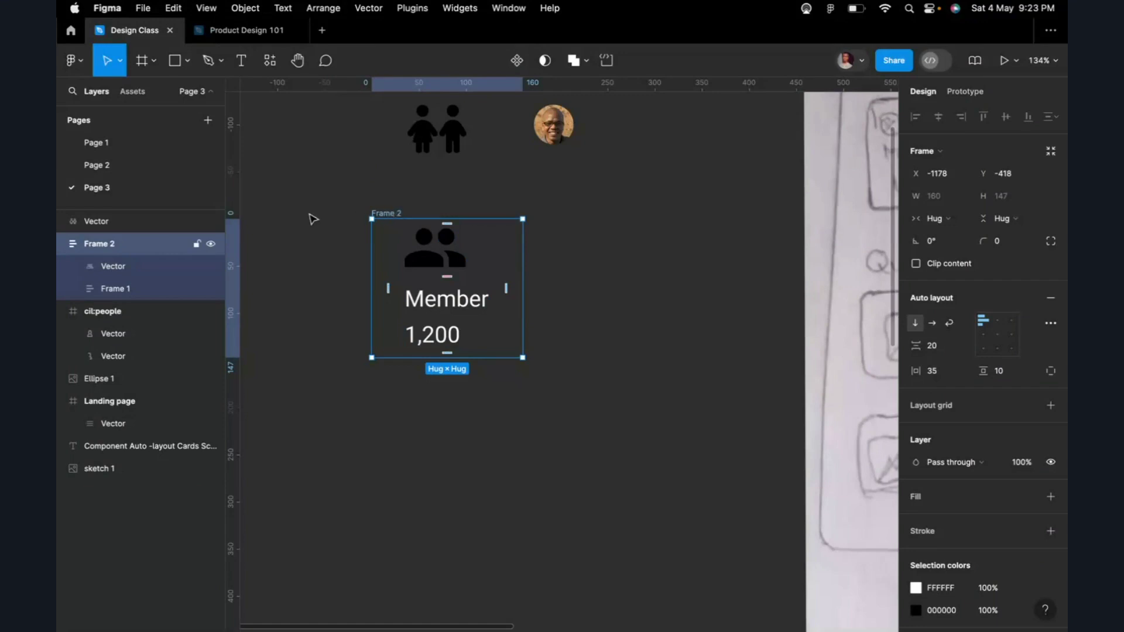
Step: Rename the outer frame holding the people icon and texts as Card
double_click(106, 244)
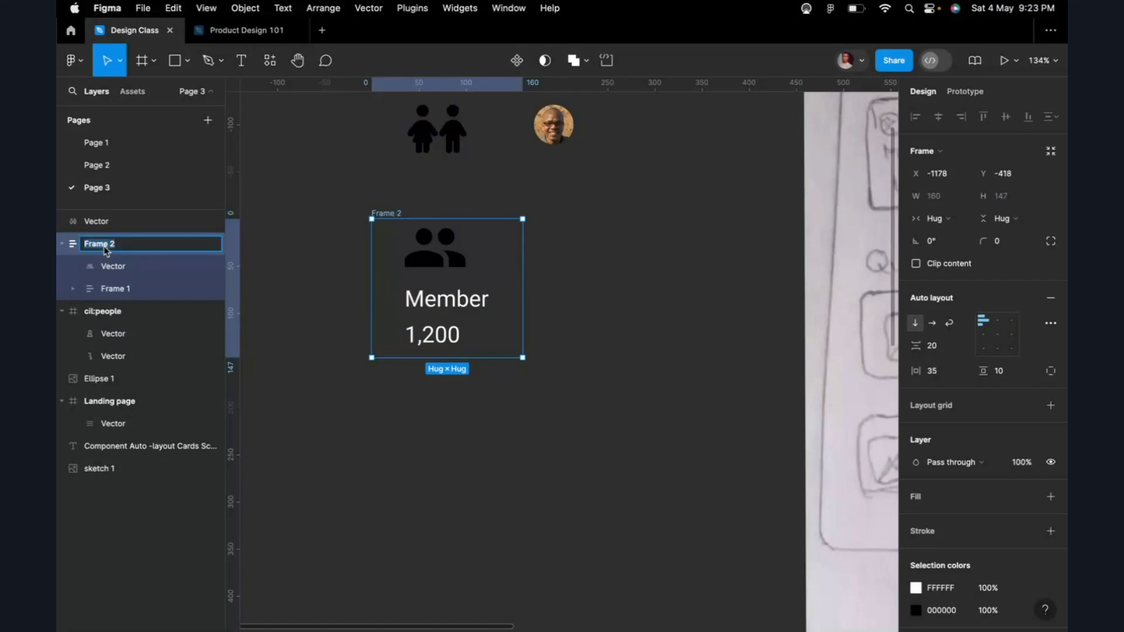
type("XCa")
key("BackSpace")
key("BackSpace")
key("BackSpace")
type("Card")
key("Return")
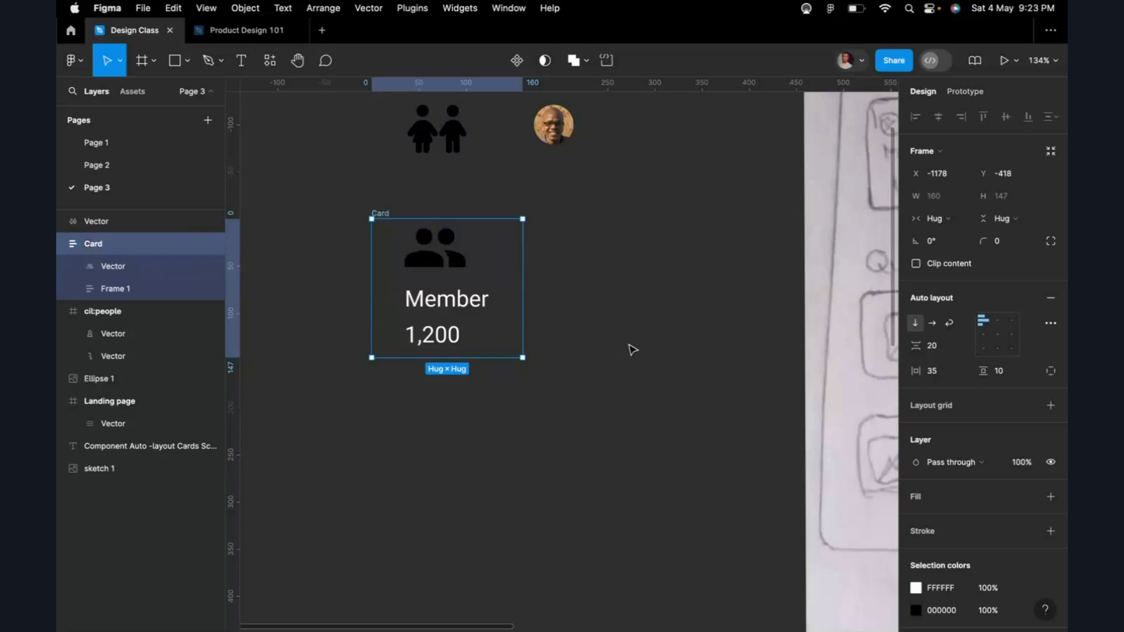
left_click(694, 311)
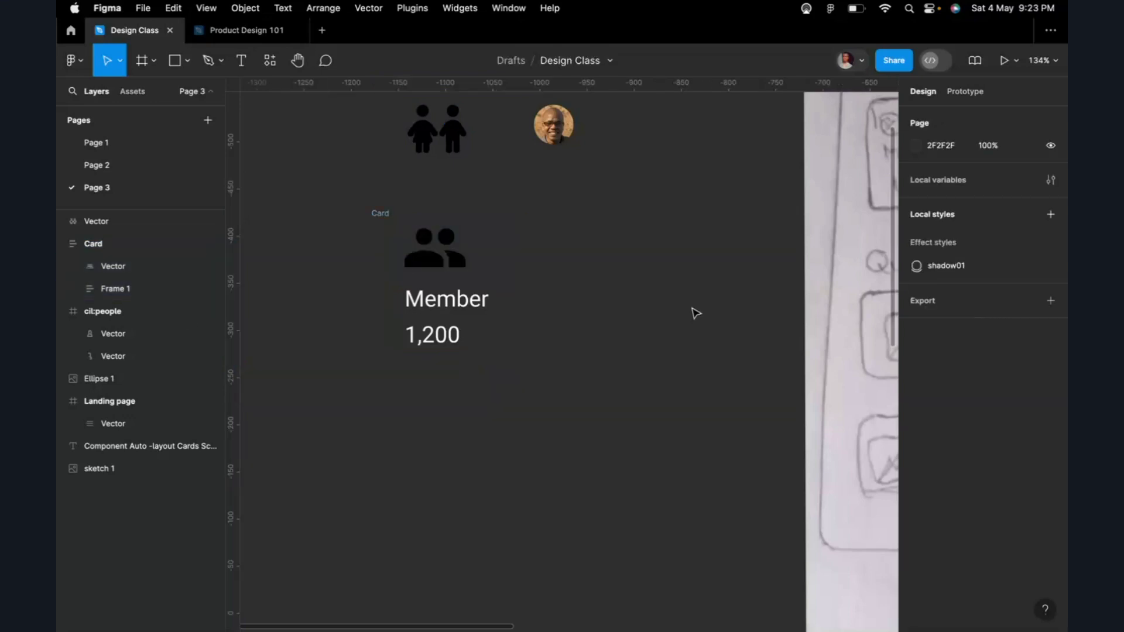
Step: Check the Member card in the Dashboard sketch and set the Card frame's left padding to 20
left_click(382, 214)
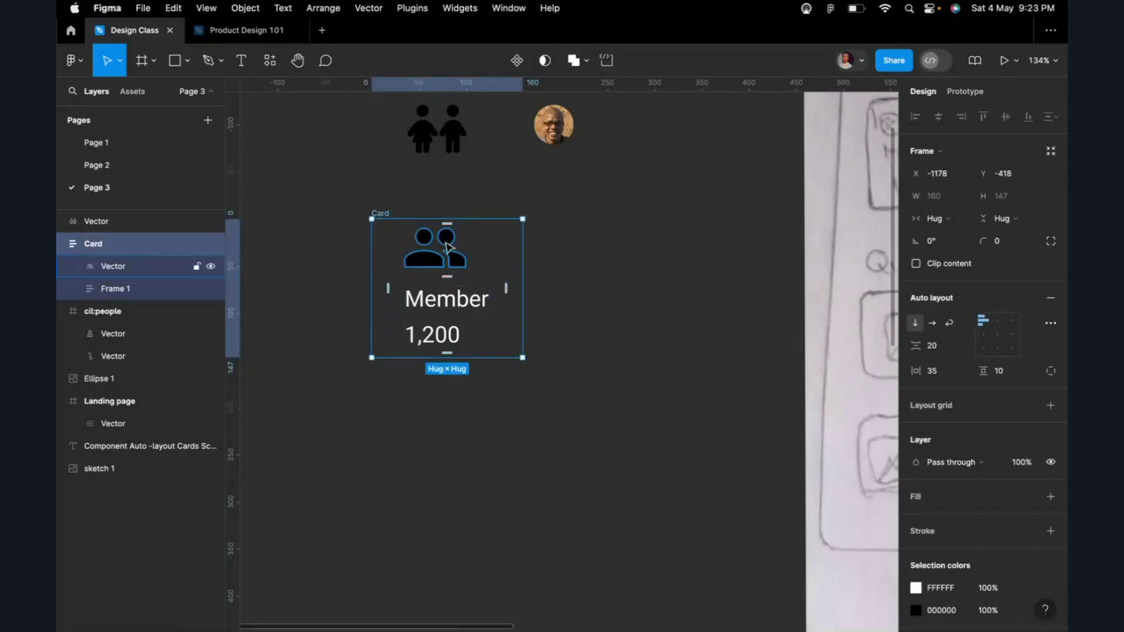
scroll(454, 261, "right", 3)
scroll(456, 261, "up", 1)
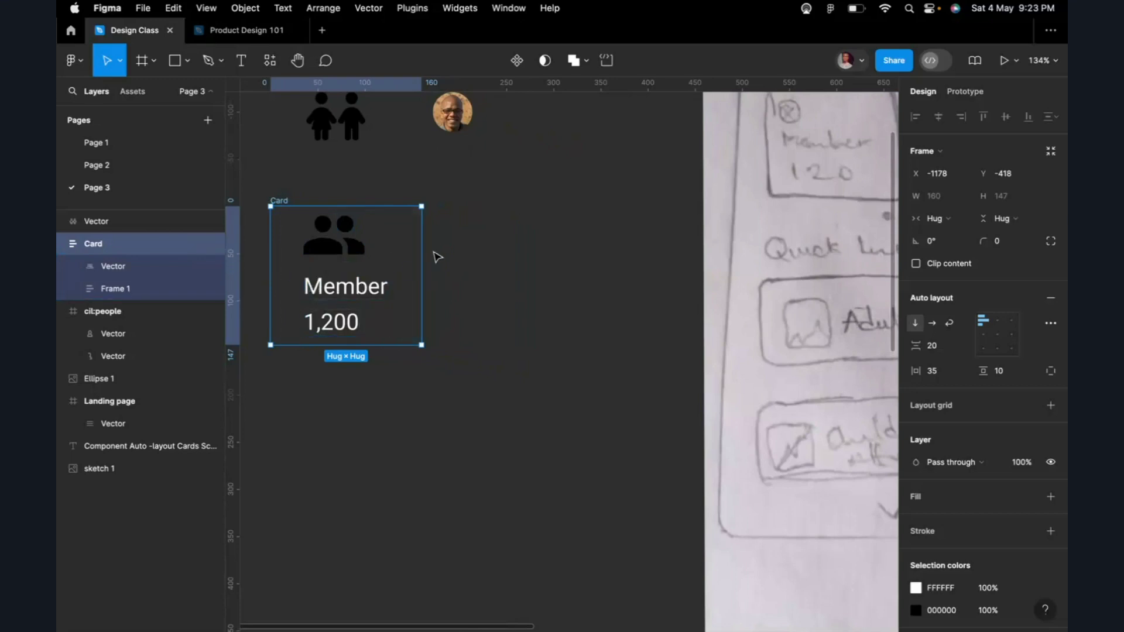
scroll(712, 152, "up", 5)
scroll(712, 152, "right", 3)
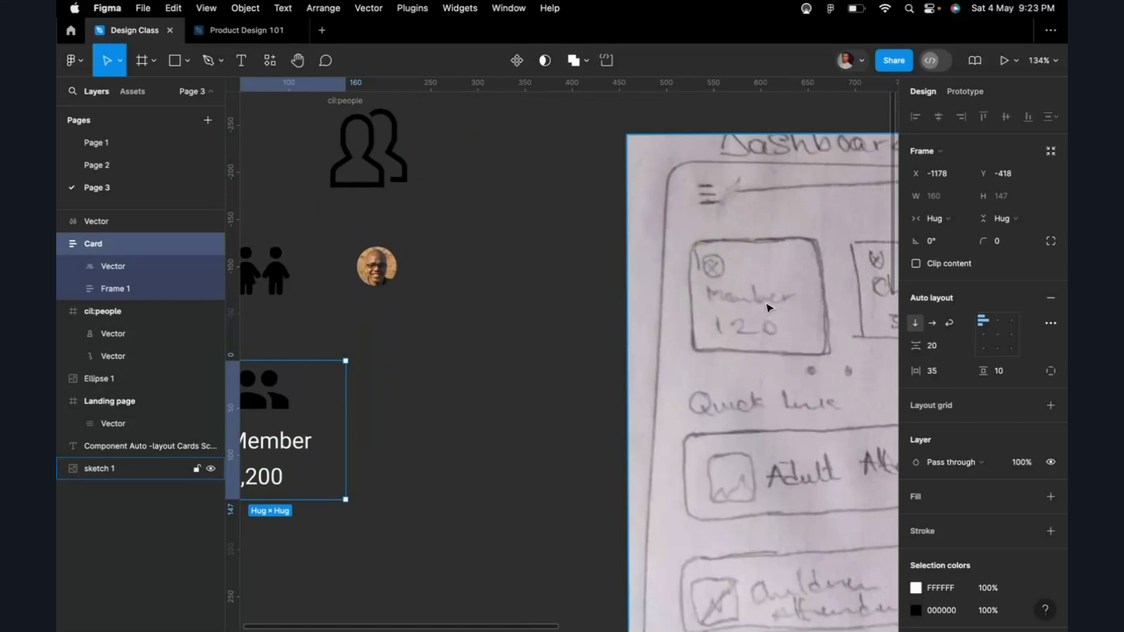
scroll(771, 307, "down", 2)
scroll(770, 307, "left", 4)
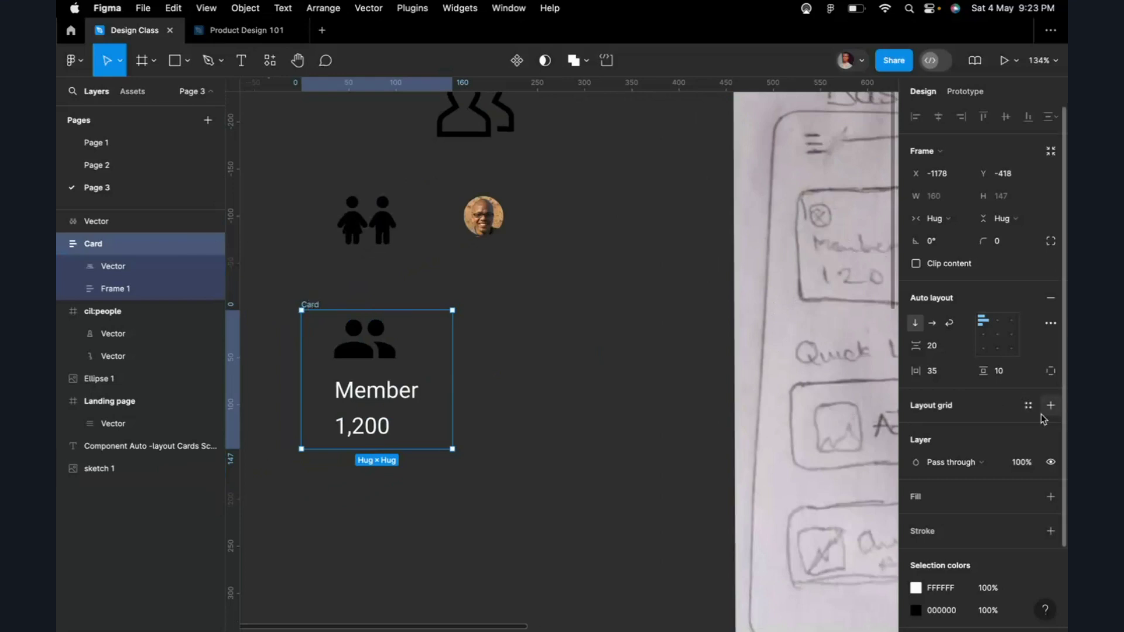
left_click(943, 376)
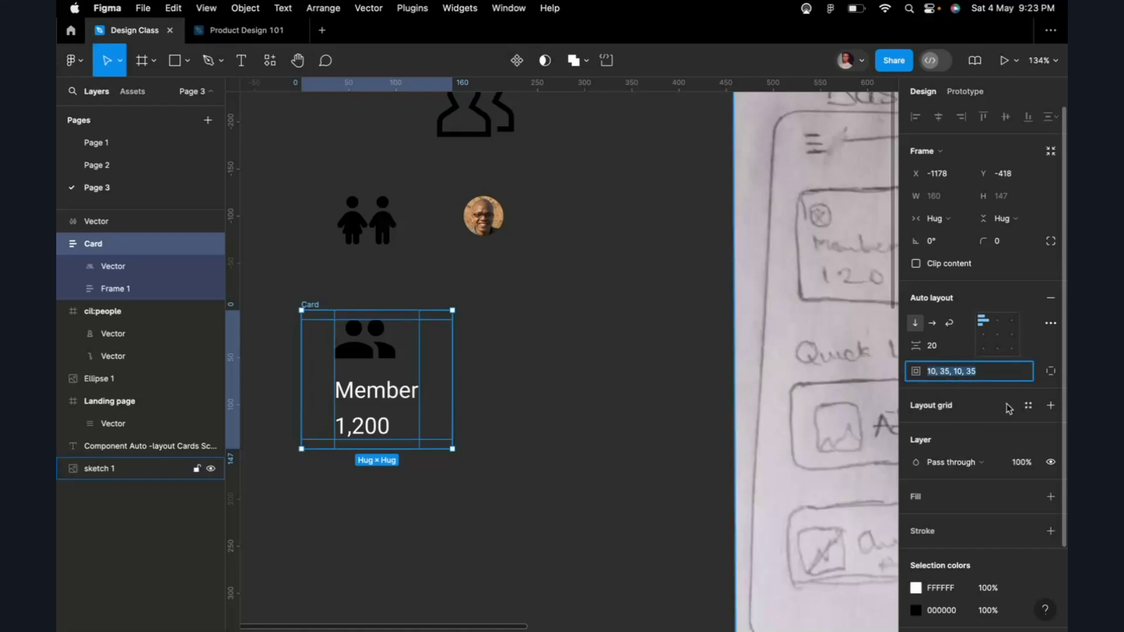
left_click(999, 378)
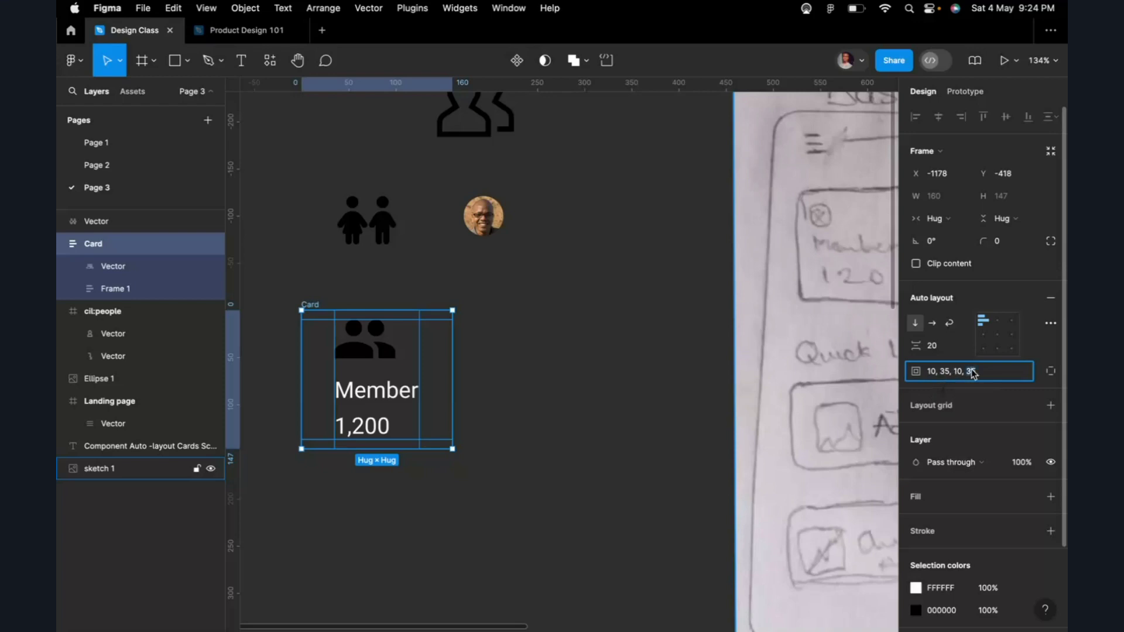
key("BackSpace")
key("BackSpace")
type("20")
key("Return")
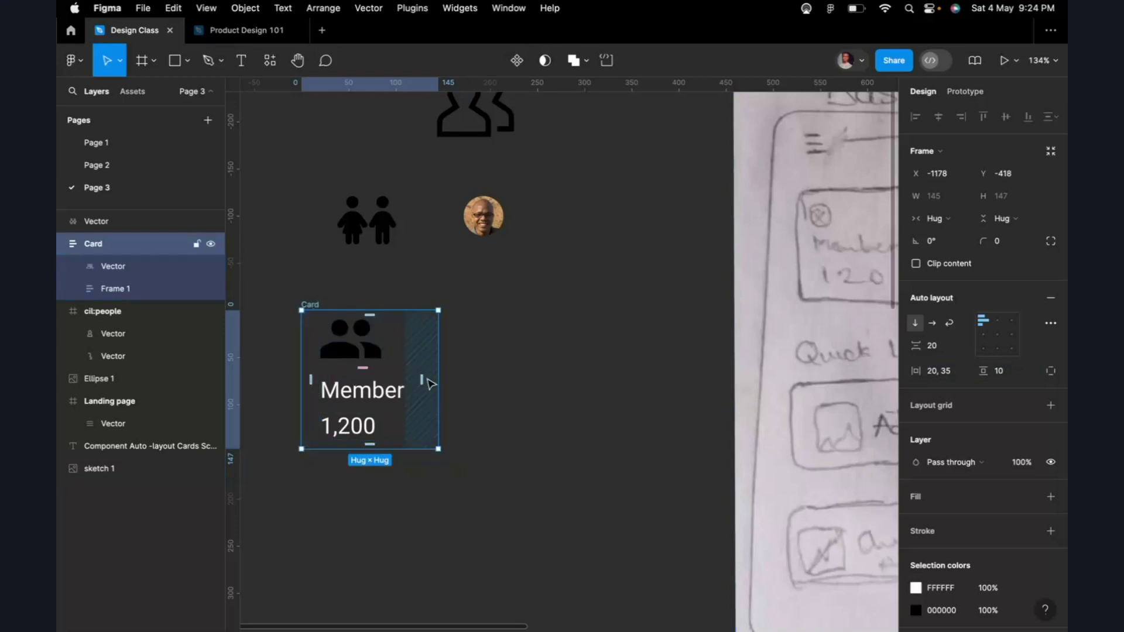
Step: Set the Card frame's right padding to 45
left_click(956, 378)
double_click(946, 374)
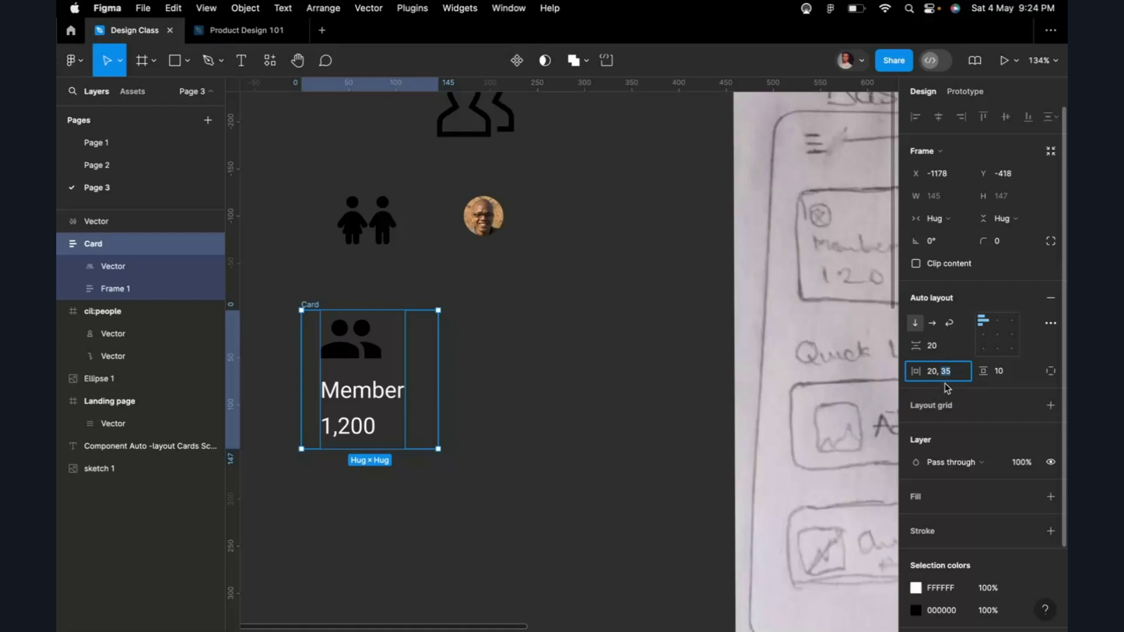
type("45")
key("Return")
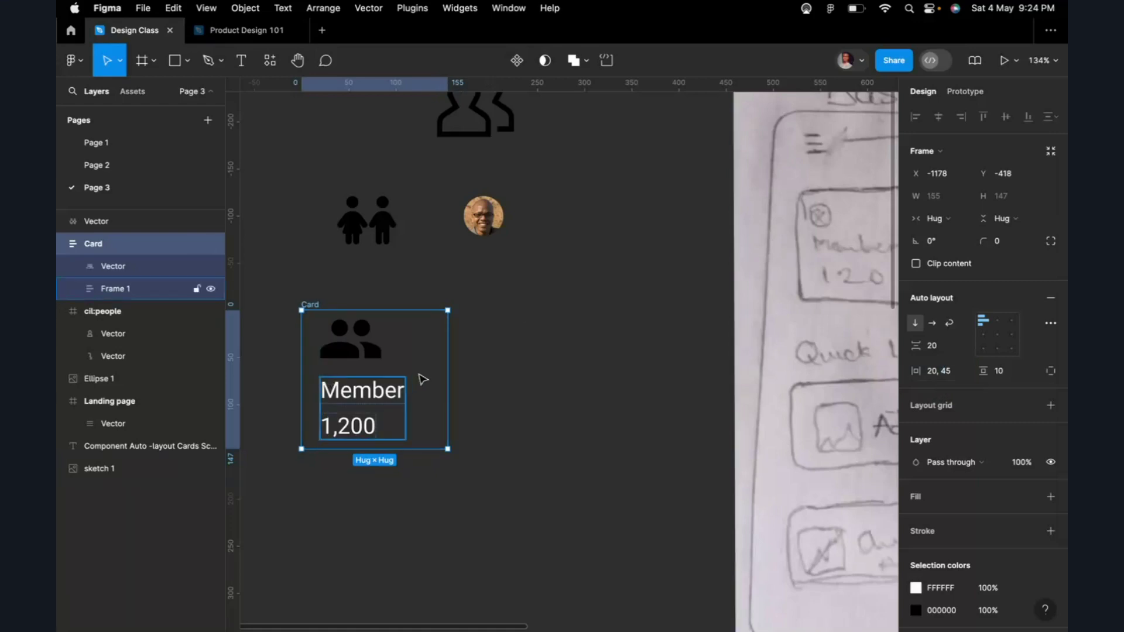
left_click(494, 368)
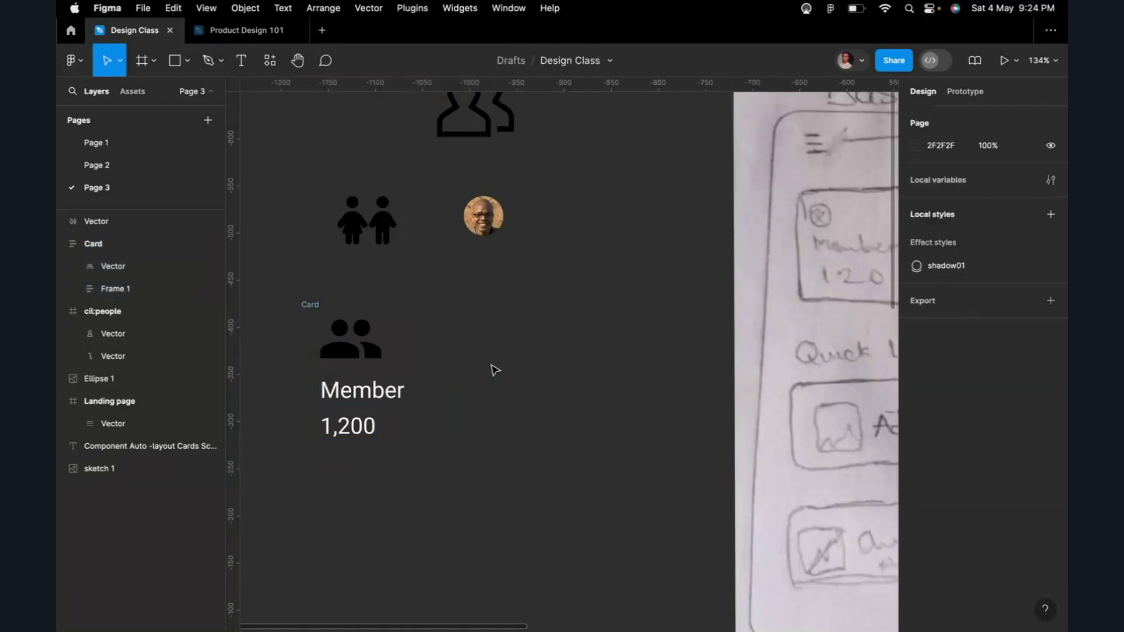
Step: Add a solid fill to the Card frame and set it to the light grey BCBCBC
left_click(315, 306)
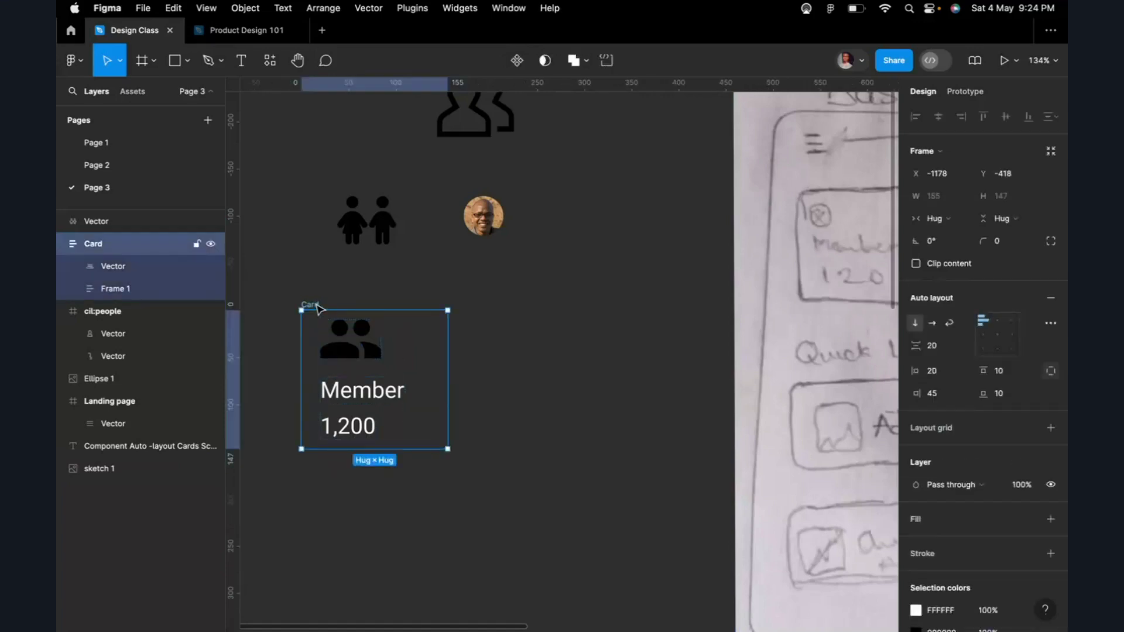
left_click(918, 521)
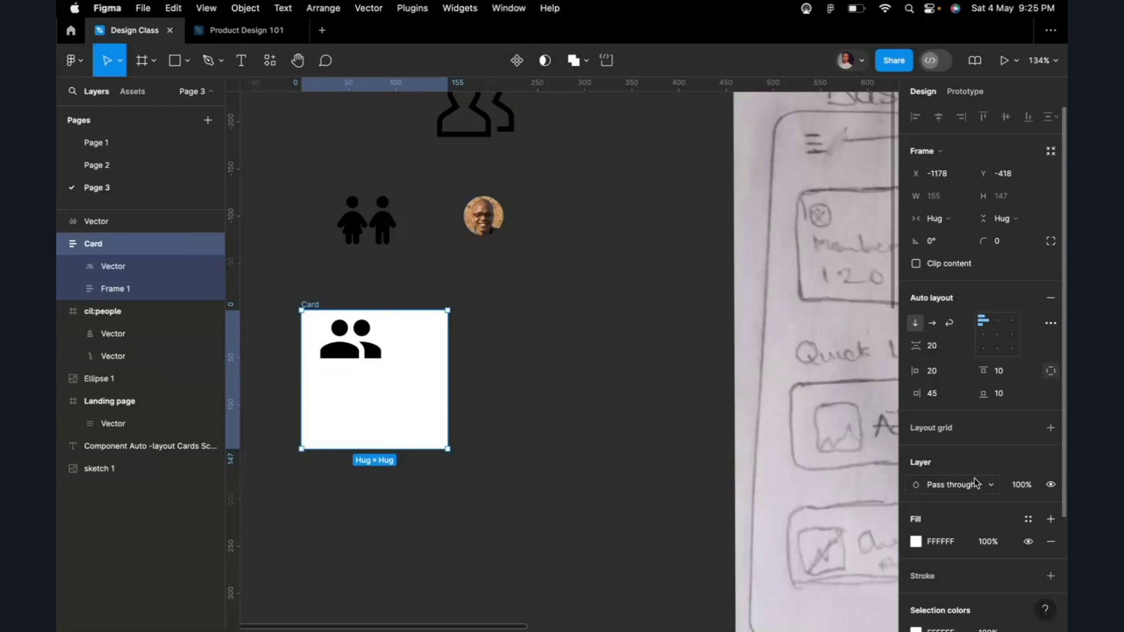
left_click(917, 542)
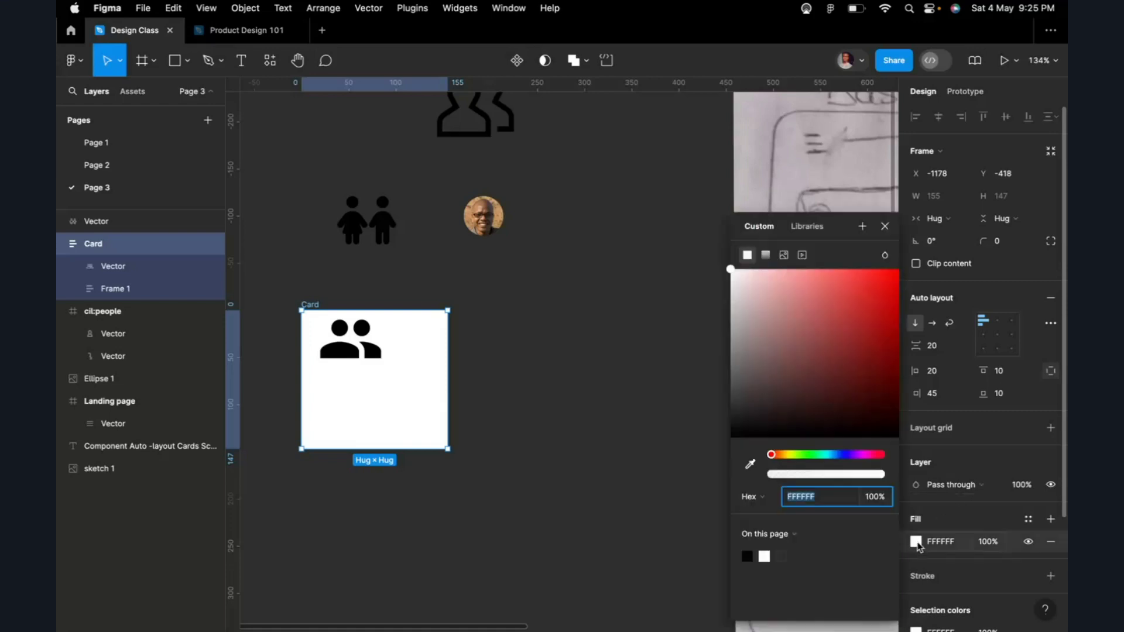
left_click(739, 321)
left_click_drag(732, 339, 684, 319)
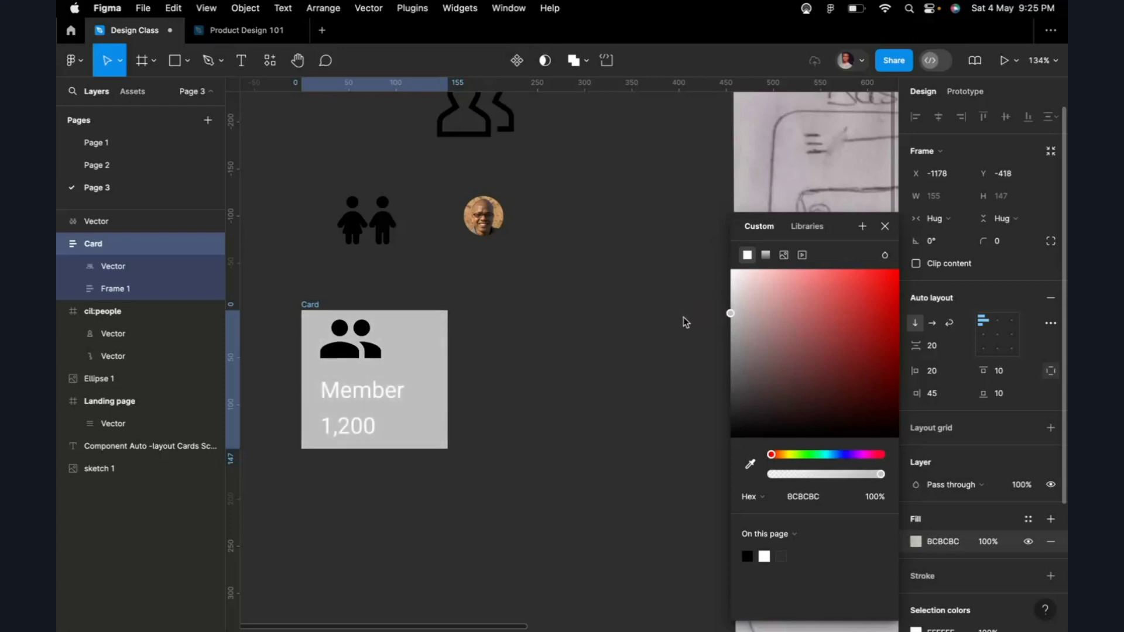
left_click(688, 324)
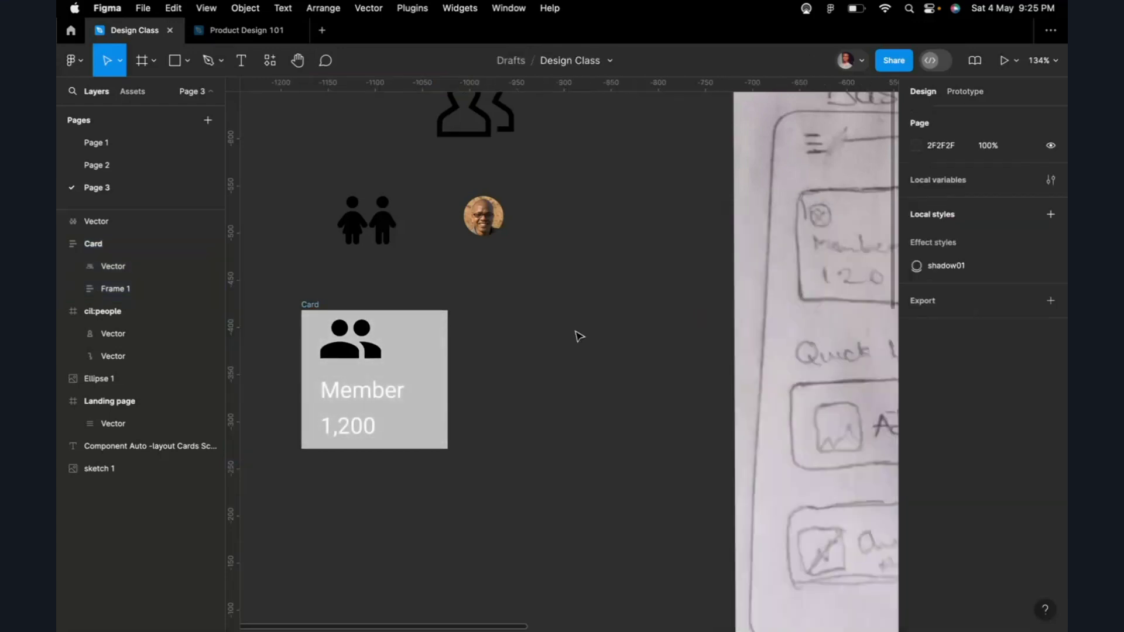
Step: Set the fill of both the Member text and the 1,200 text in the Card to black (000000)
double_click(397, 392)
left_click(916, 479)
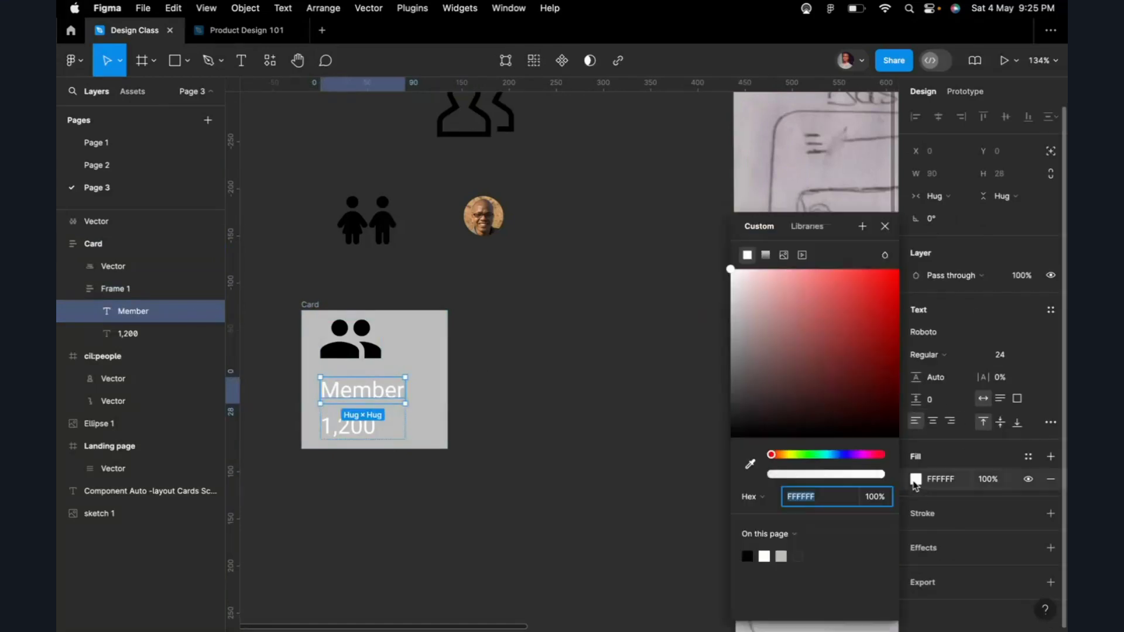
left_click_drag(760, 382, 715, 451)
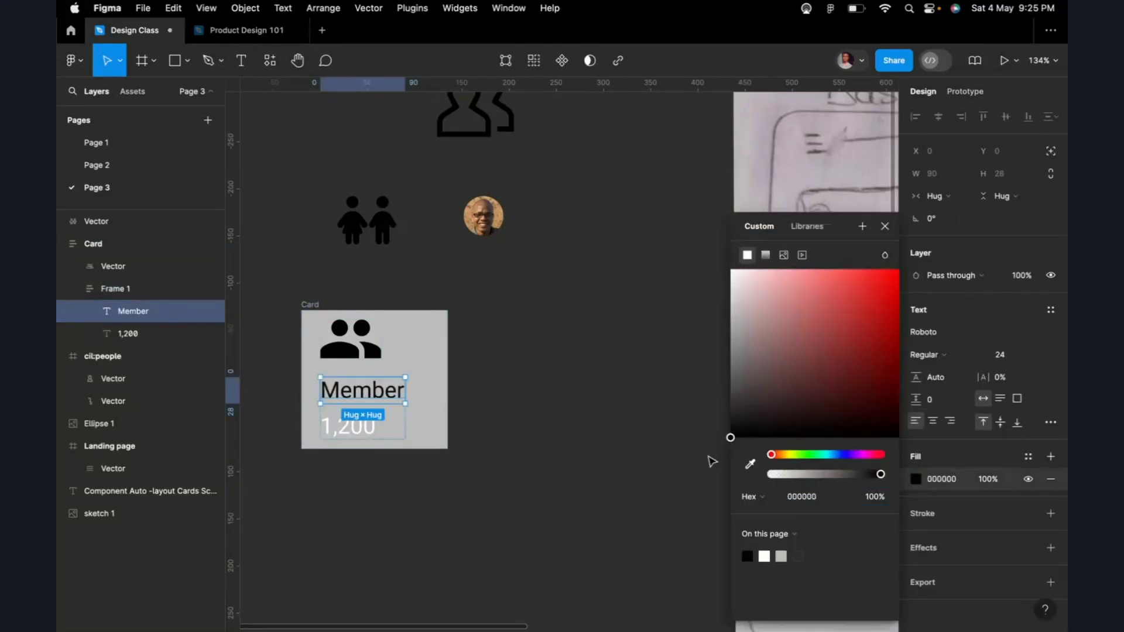
left_click(556, 447)
double_click(375, 432)
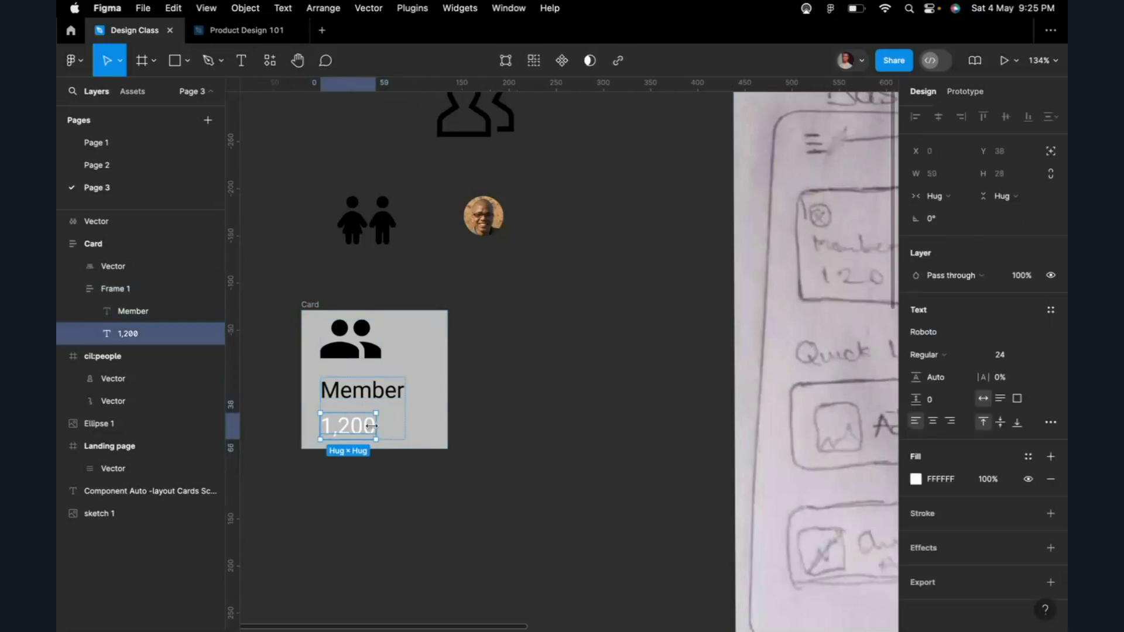
left_click(916, 479)
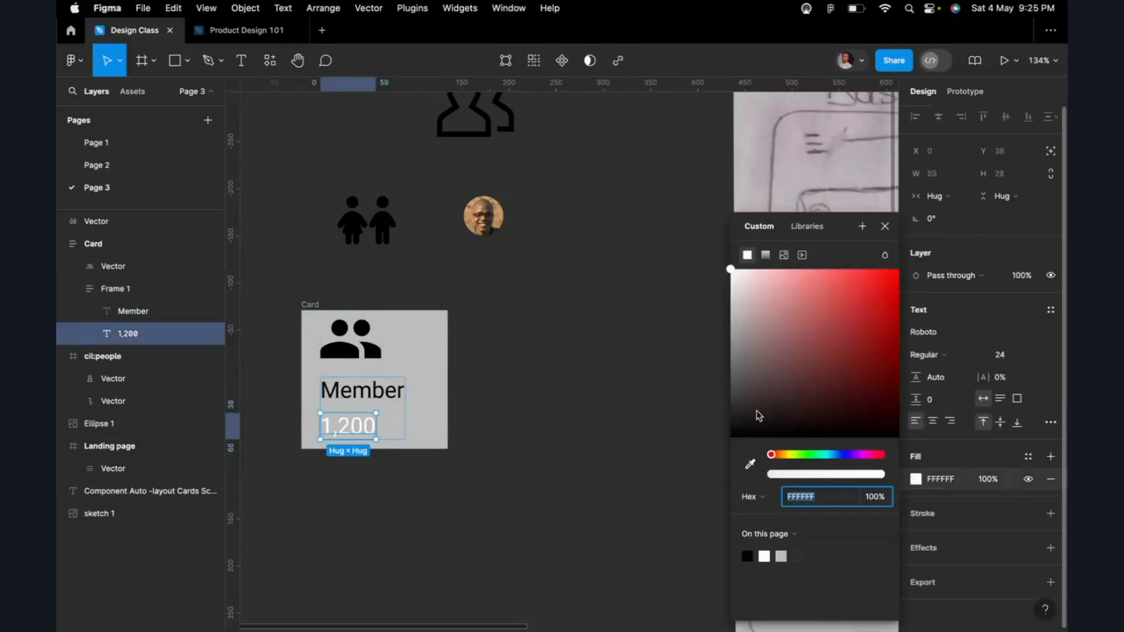
left_click_drag(761, 416, 731, 437)
left_click(712, 460)
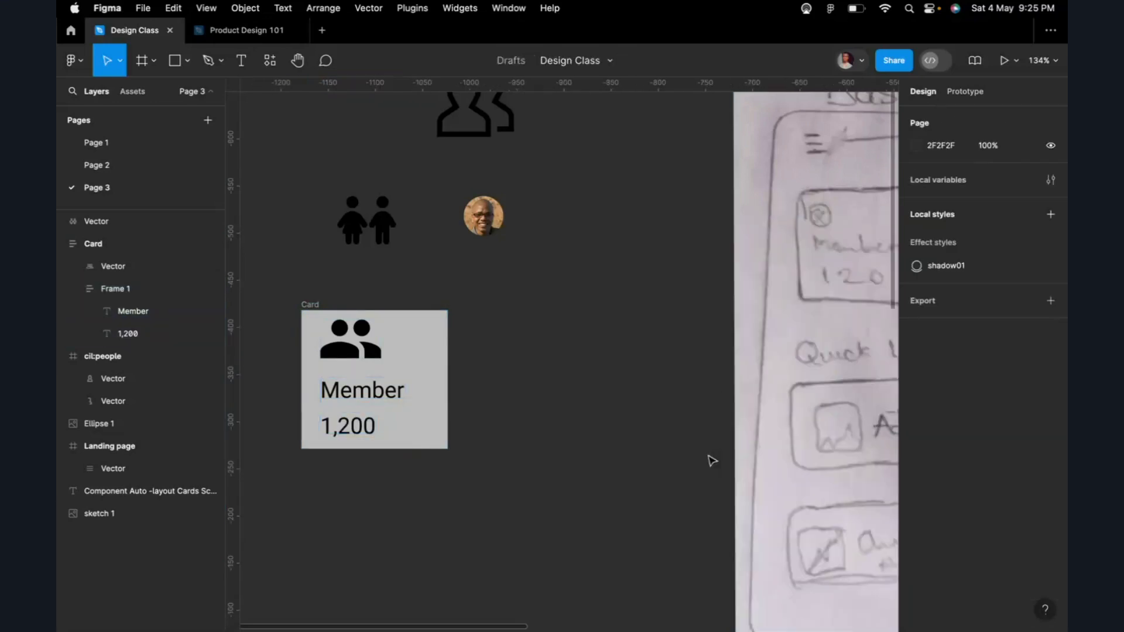
Step: Set the font weight of the 1,200 text in the Card to Bold
left_click(382, 432)
left_click(360, 432)
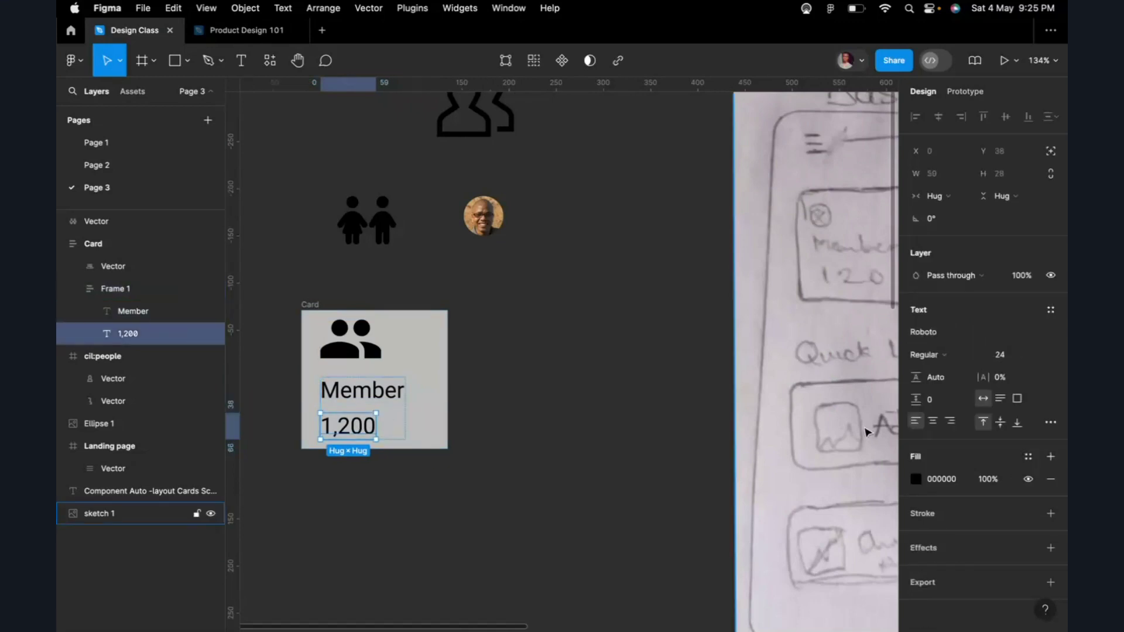
left_click(980, 359)
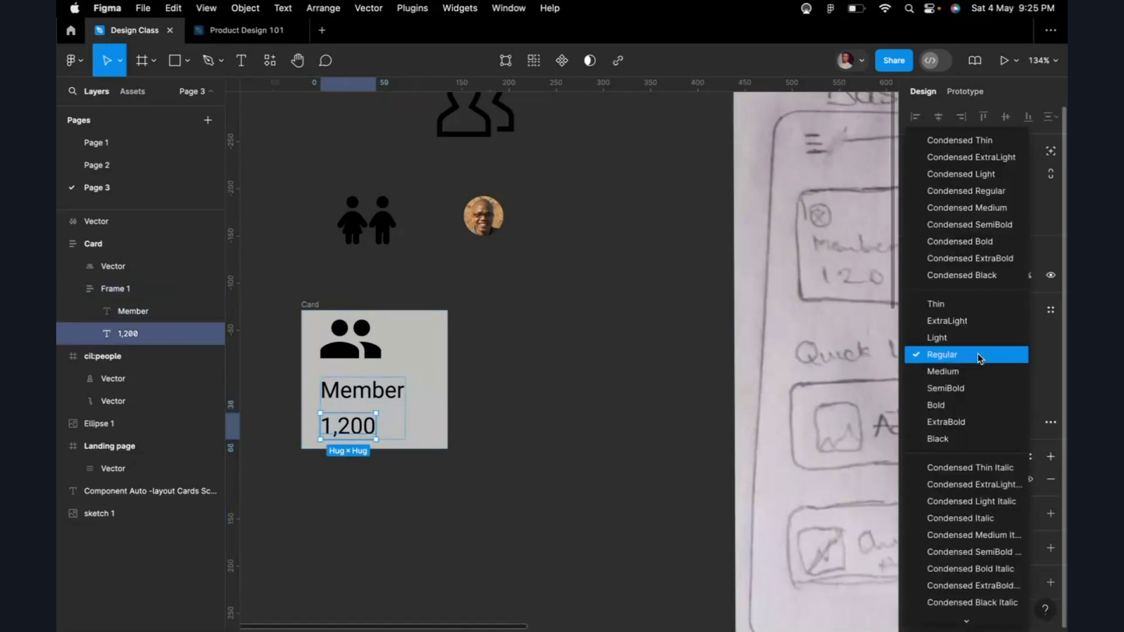
left_click(952, 411)
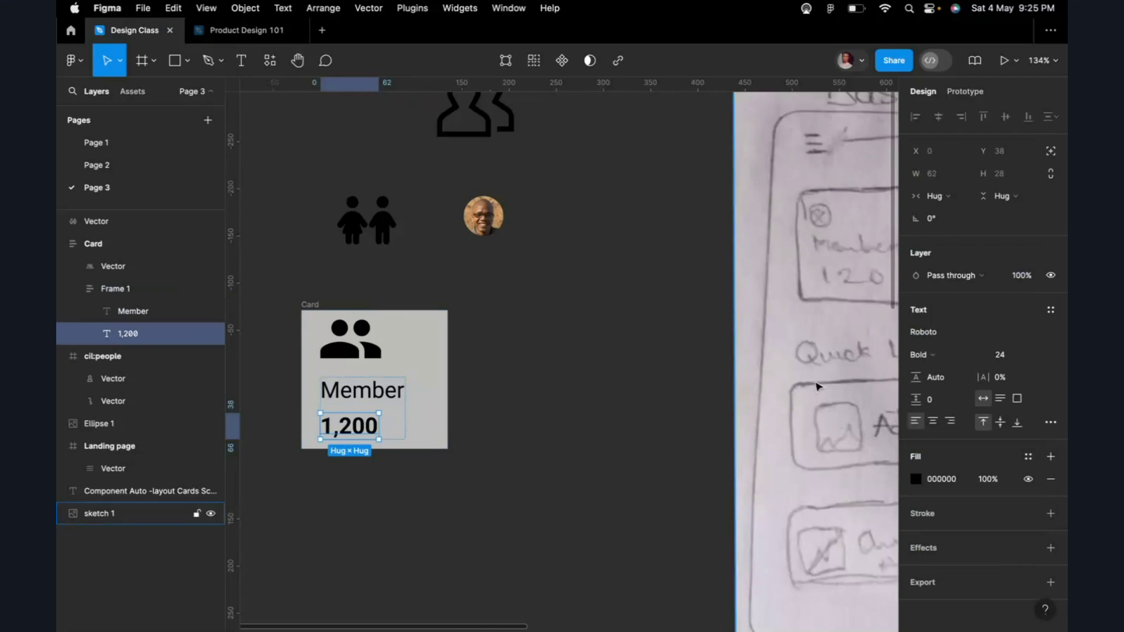
Step: Look through the Roboto font styles available for the 1,200 text, from the condensed weights to the italics
left_click(981, 359)
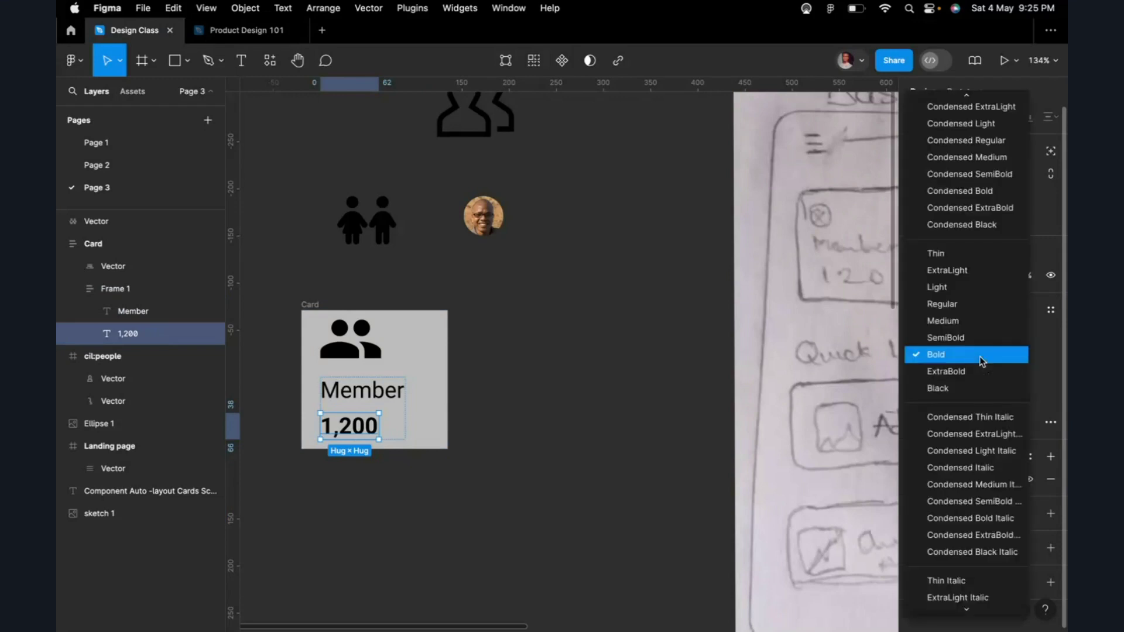
scroll(994, 187, "up", 1)
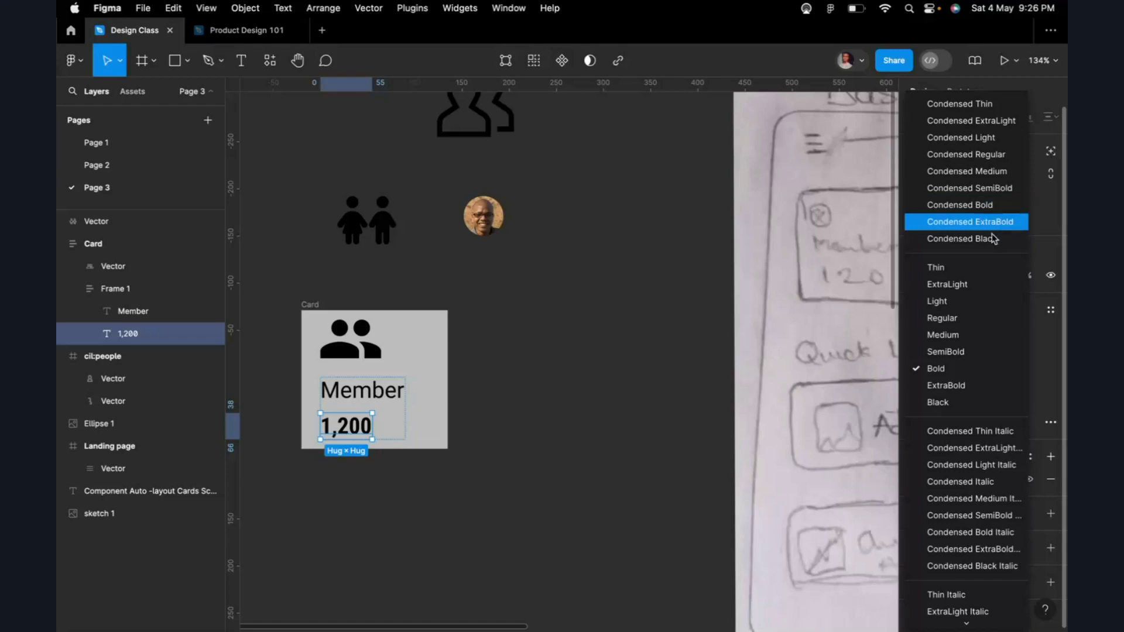
scroll(995, 331, "down", 2)
scroll(989, 345, "down", 3)
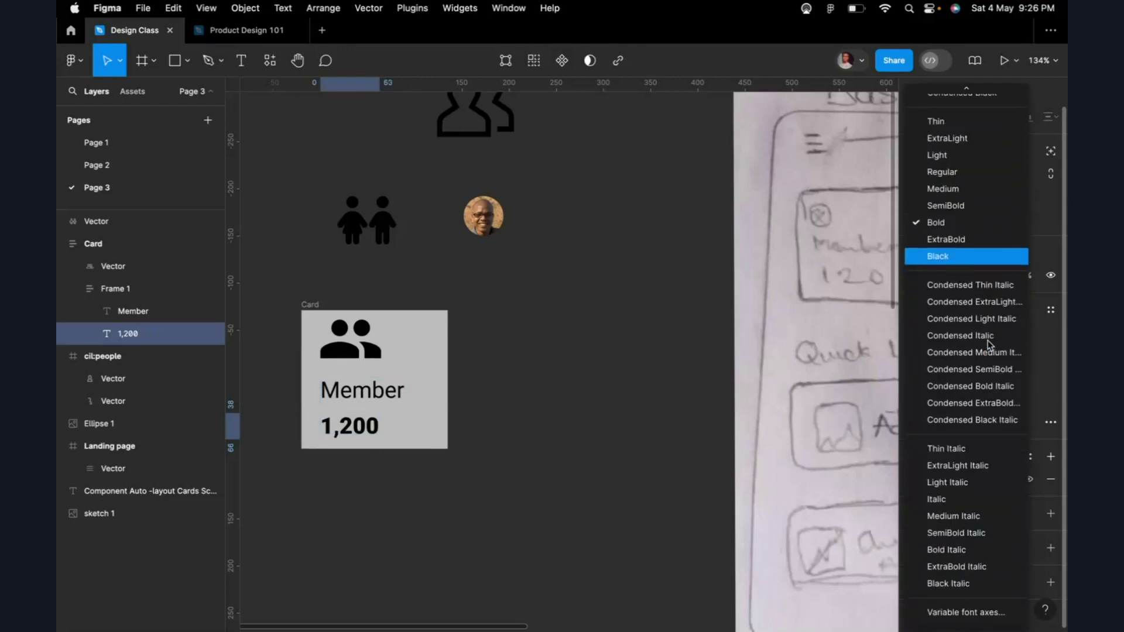
scroll(990, 344, "up", 5)
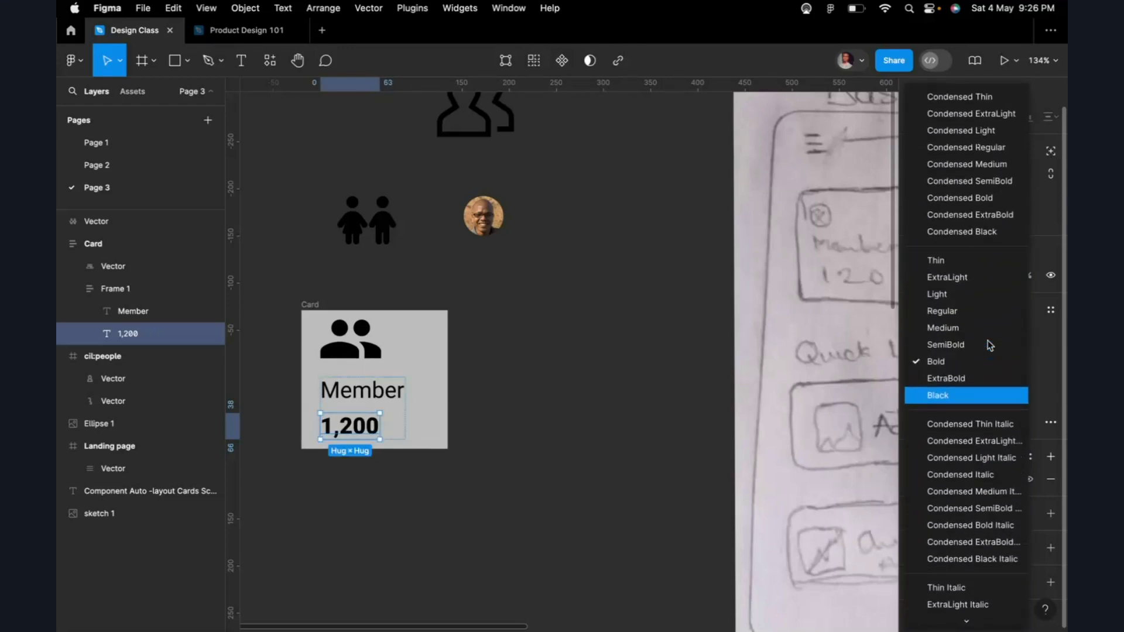
scroll(989, 346, "down", 4)
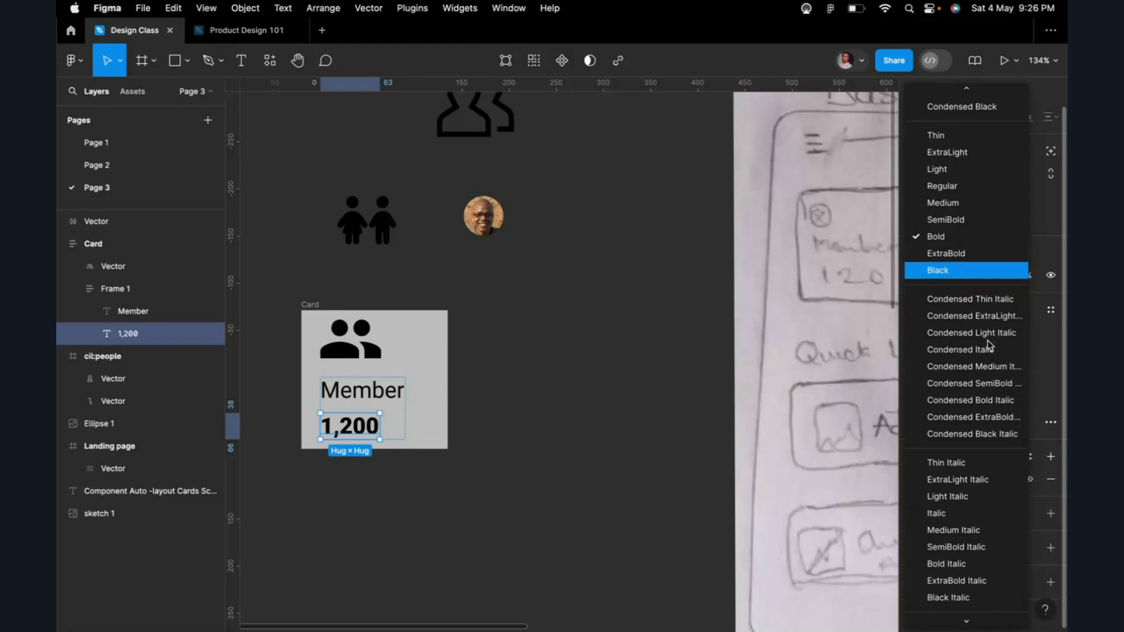
scroll(990, 345, "up", 4)
scroll(989, 346, "down", 4)
scroll(990, 346, "up", 4)
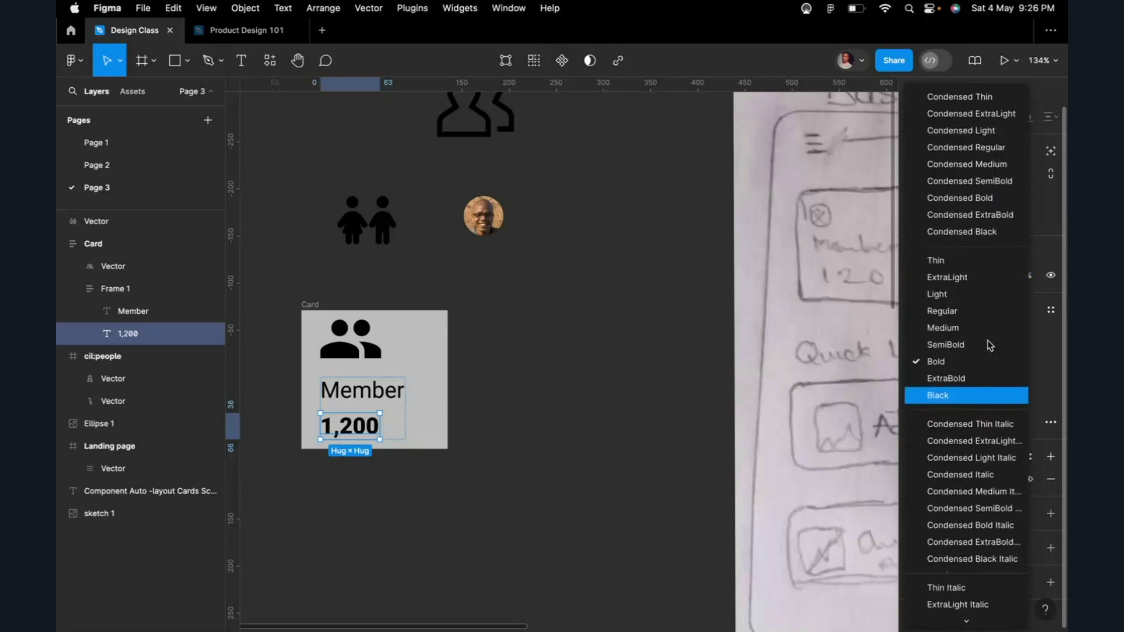
scroll(990, 346, "down", 4)
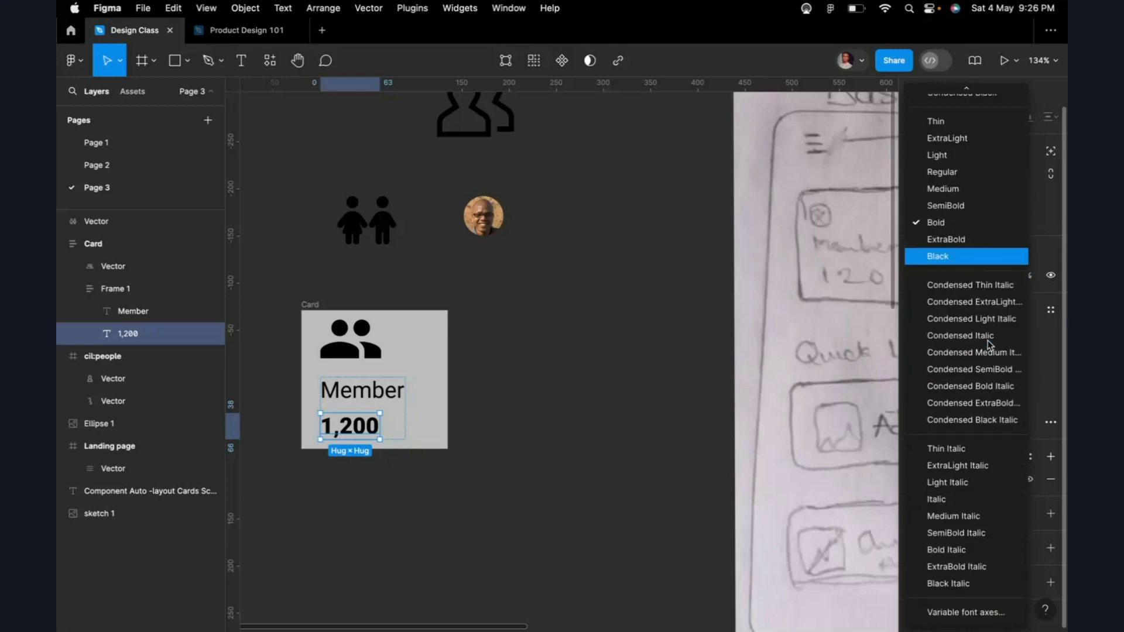
Step: Try the Italic and Bold Italic styles on the 1,200 text and return it to Bold
left_click(938, 500)
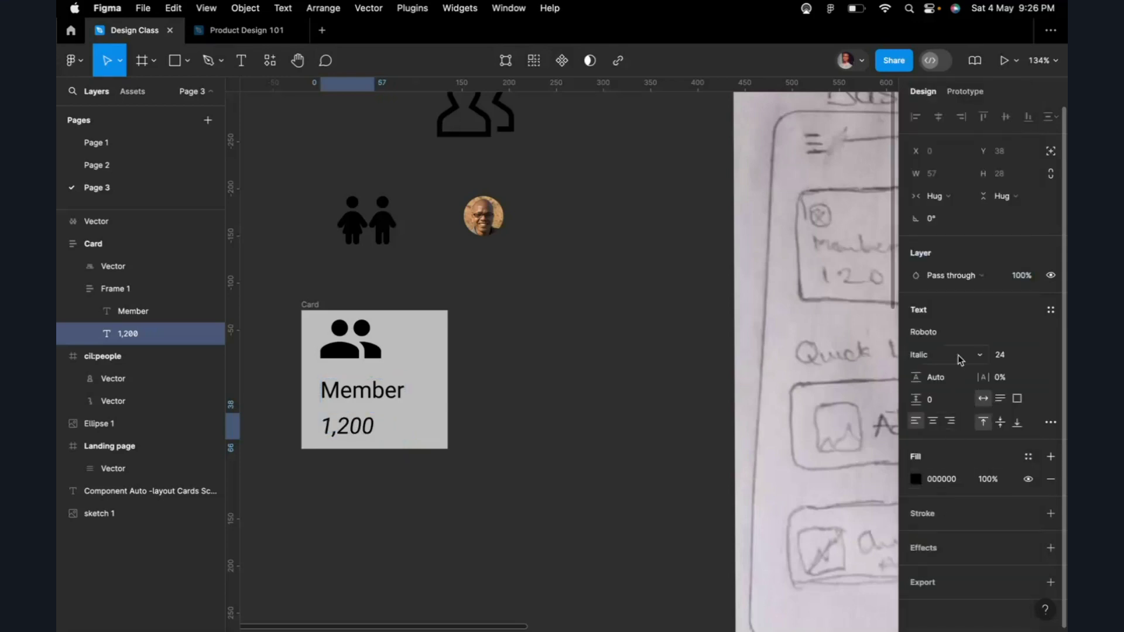
left_click(979, 358)
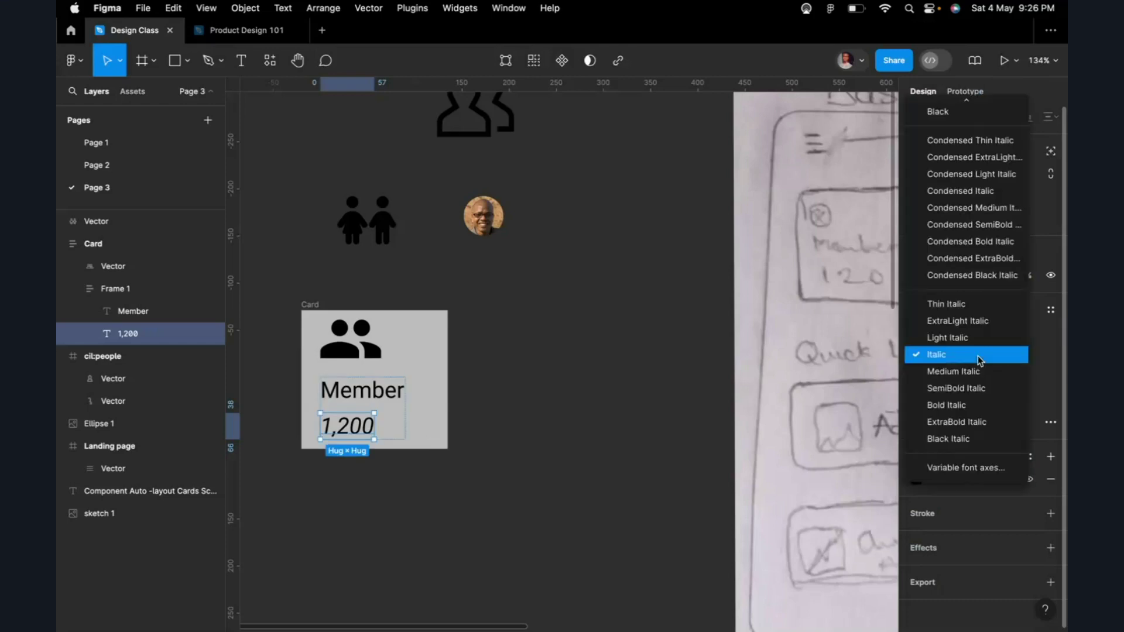
left_click(965, 405)
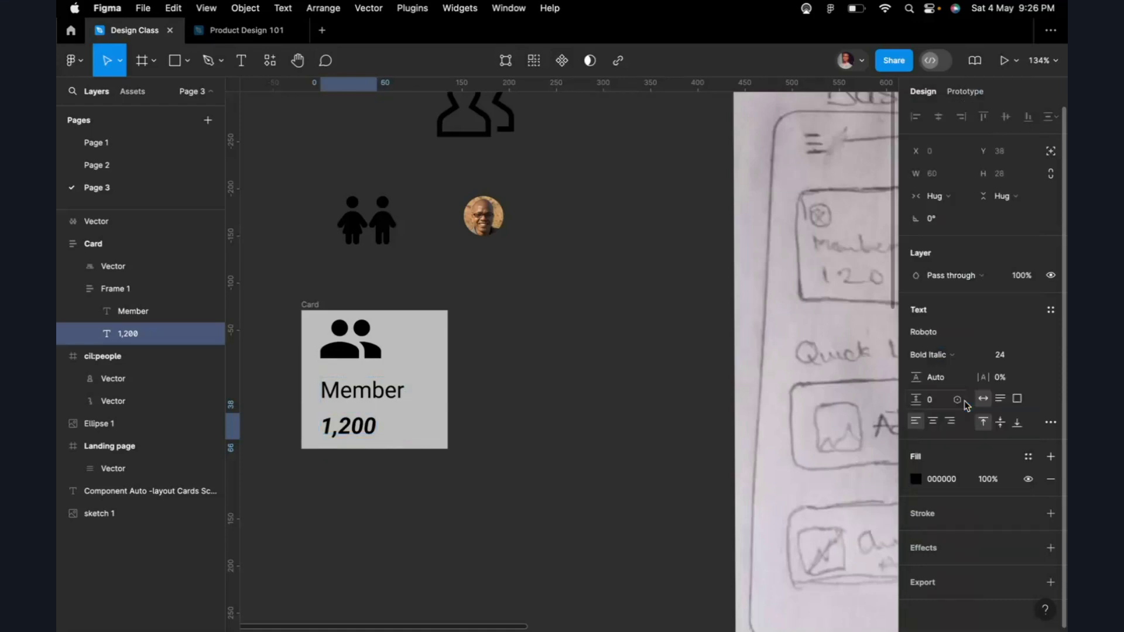
left_click(967, 359)
scroll(967, 305, "up", 10)
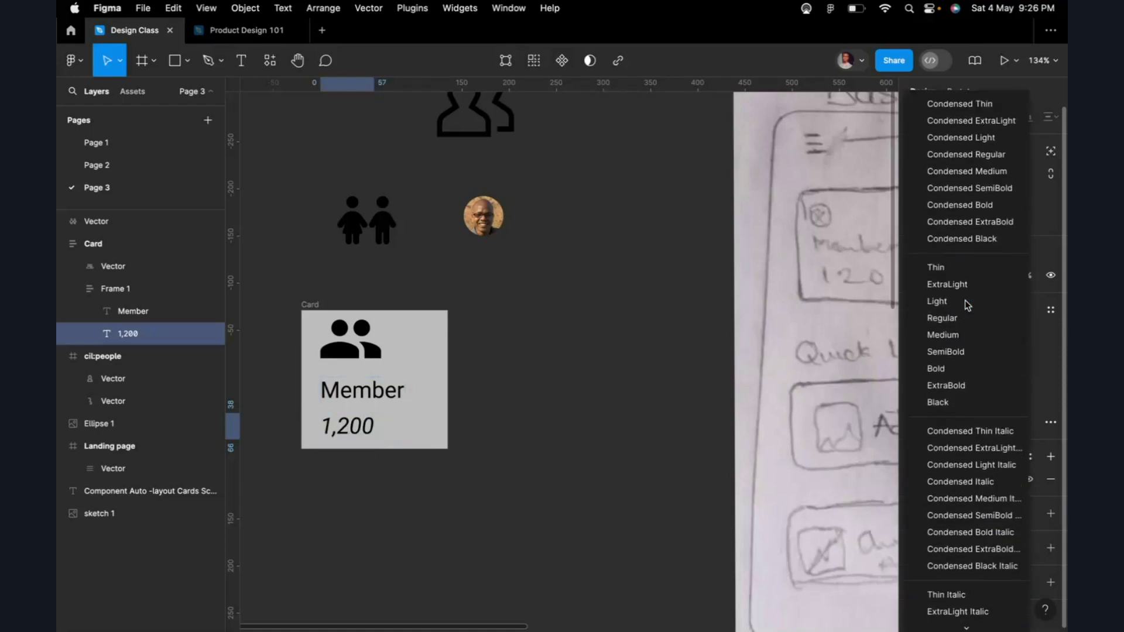
left_click(936, 369)
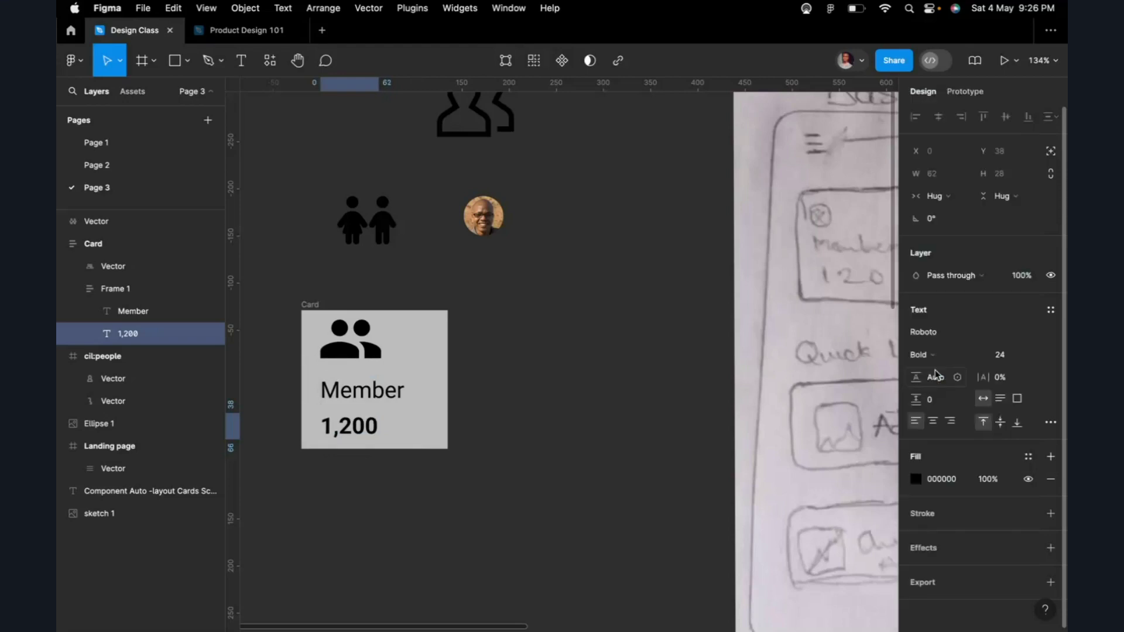
left_click(513, 391)
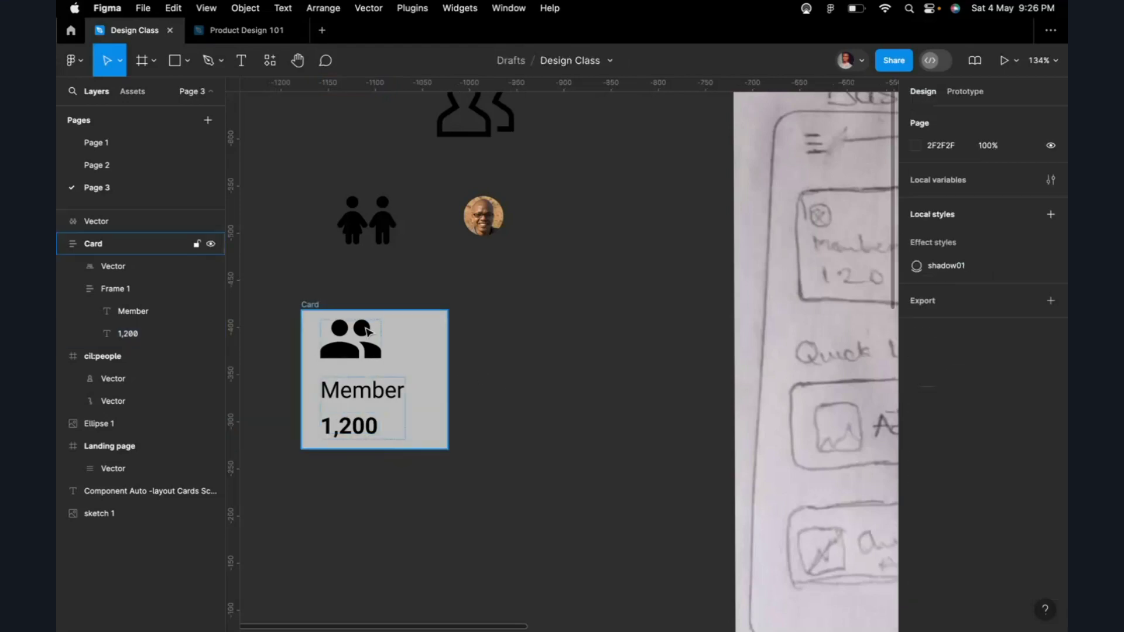
Step: Round the corners of the Card frame with a corner radius of 8
left_click(312, 305)
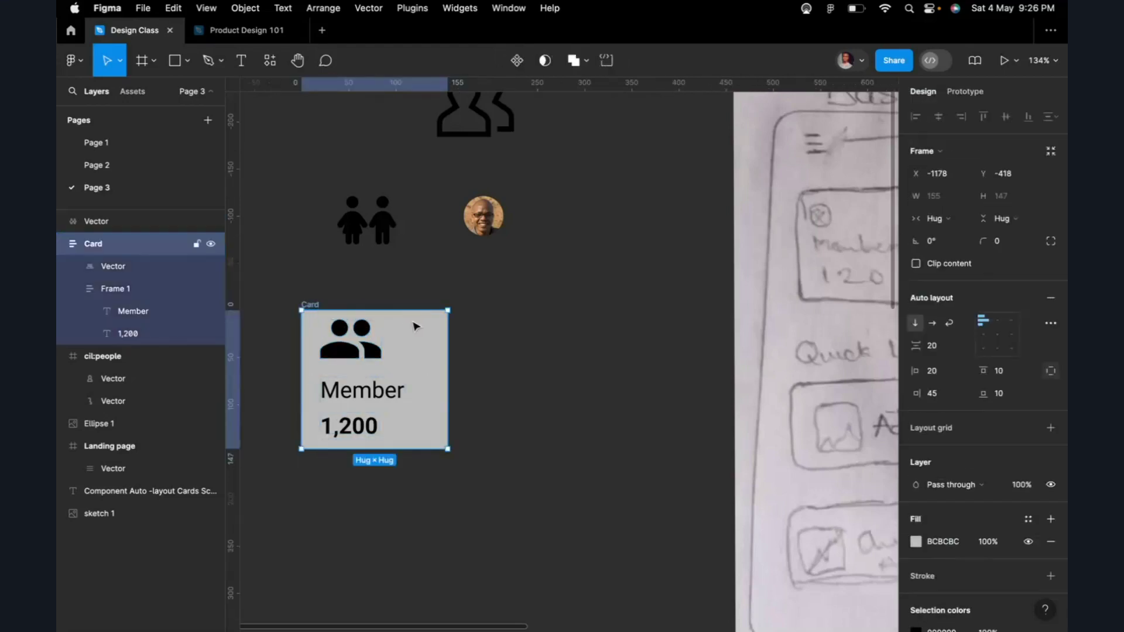
scroll(440, 329, "up", 5)
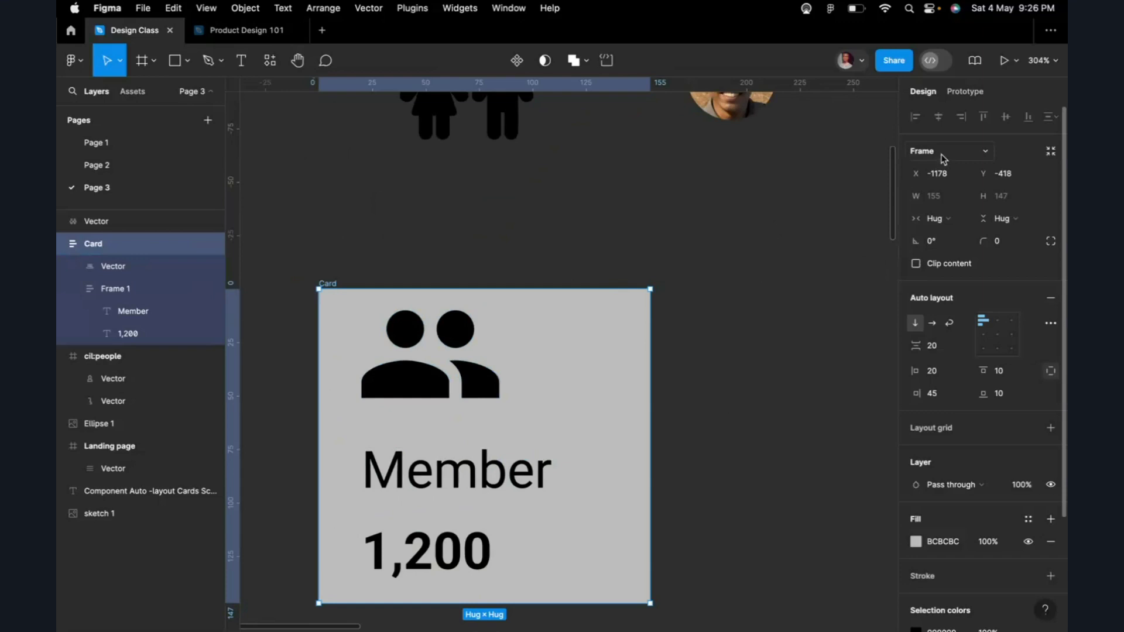
left_click(998, 247)
type("8")
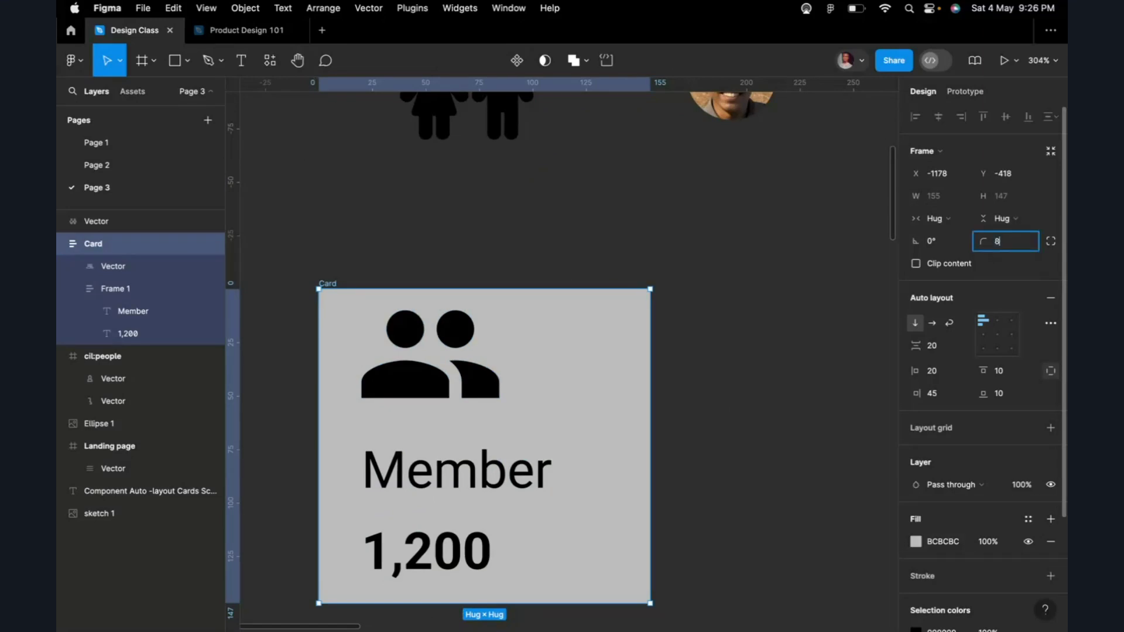
key("Return")
left_click(784, 263)
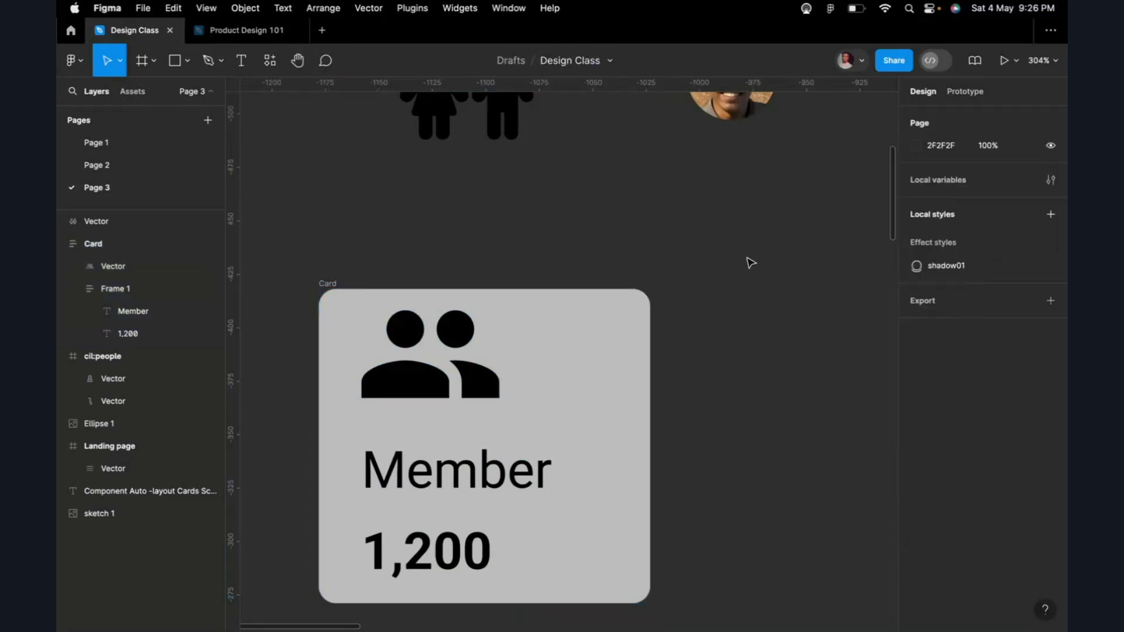
Step: Move the Card frame from beside the sketch down to just outside the Landing page frame's left edge, near its top
left_click(332, 283)
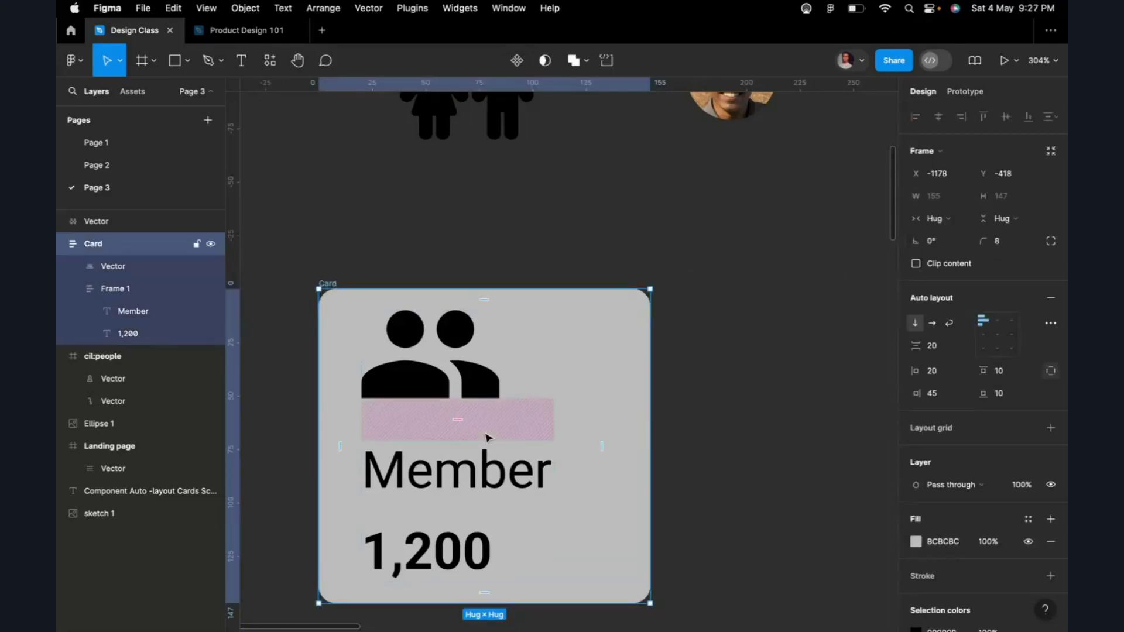
scroll(484, 434, "down", 5)
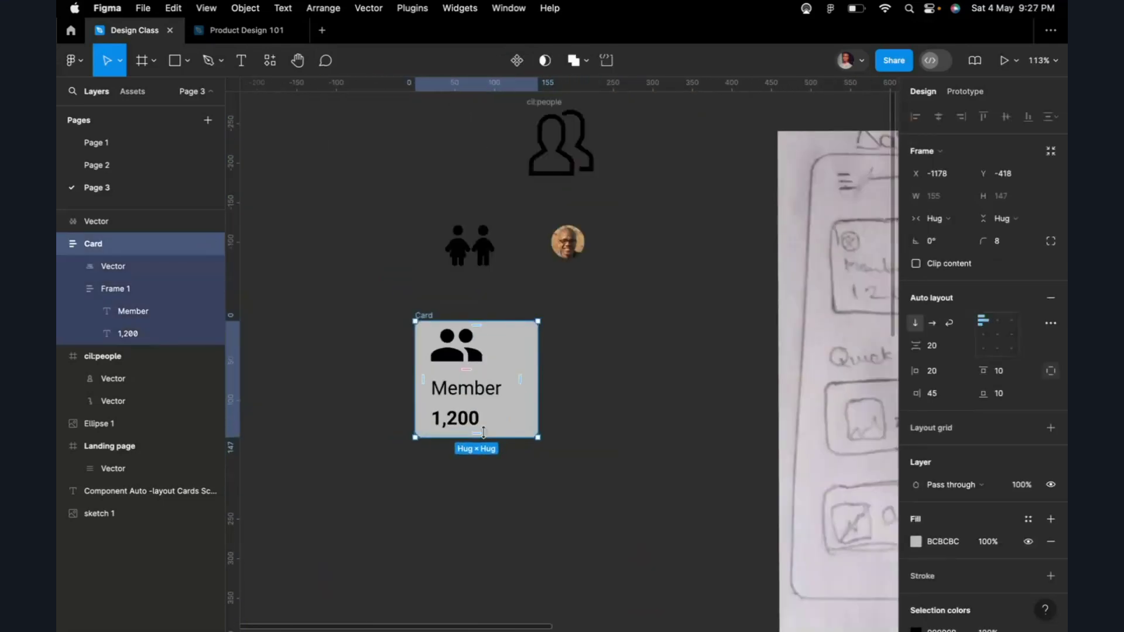
scroll(483, 434, "right", 5)
scroll(485, 440, "down", 5)
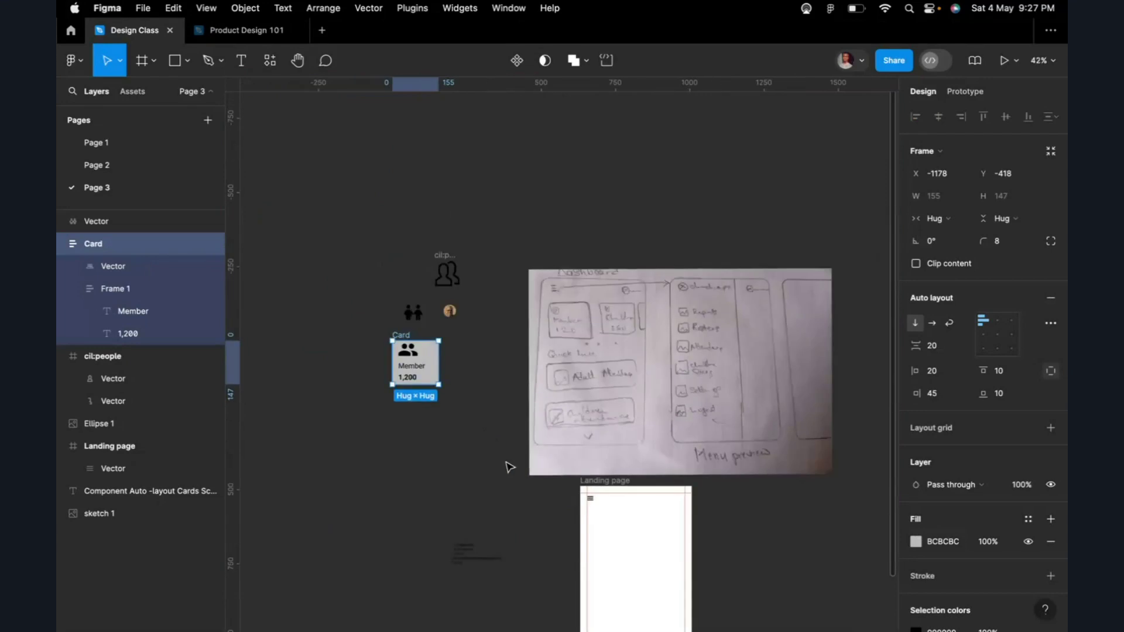
scroll(647, 565, "up", 5)
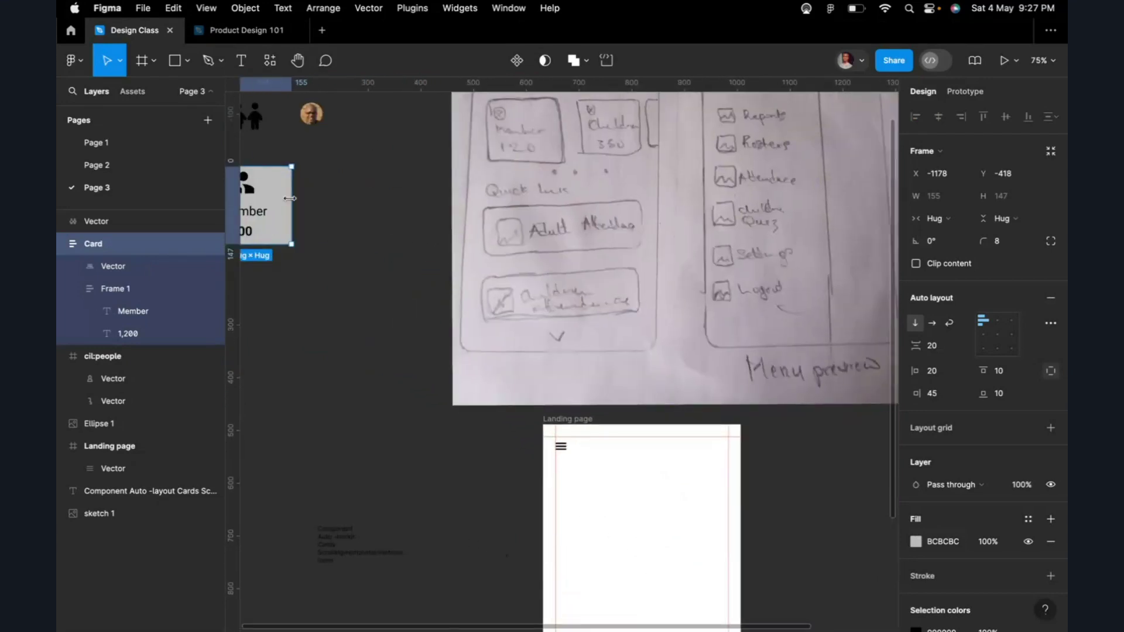
mouse_move(287, 195)
left_mouse_down()
mouse_move(496, 474)
mouse_move(528, 475)
left_mouse_up()
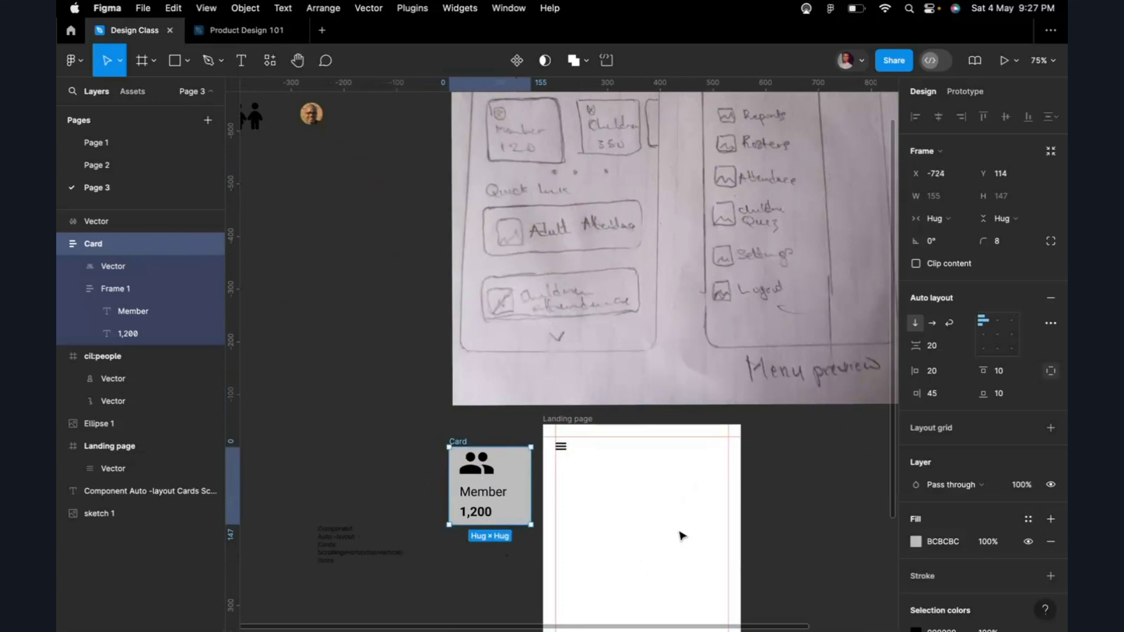
Step: Scale the people icon in the Card frame down proportionally to 45 × 28.64 and leave the Scale tool
scroll(682, 534, "up", 3)
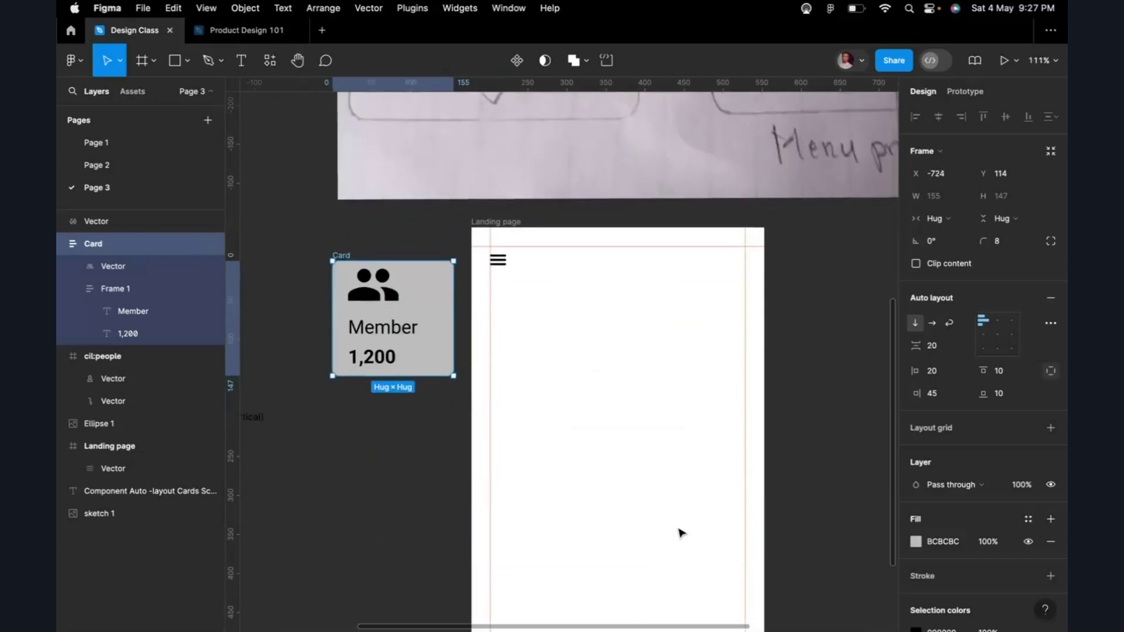
scroll(681, 534, "up", 2)
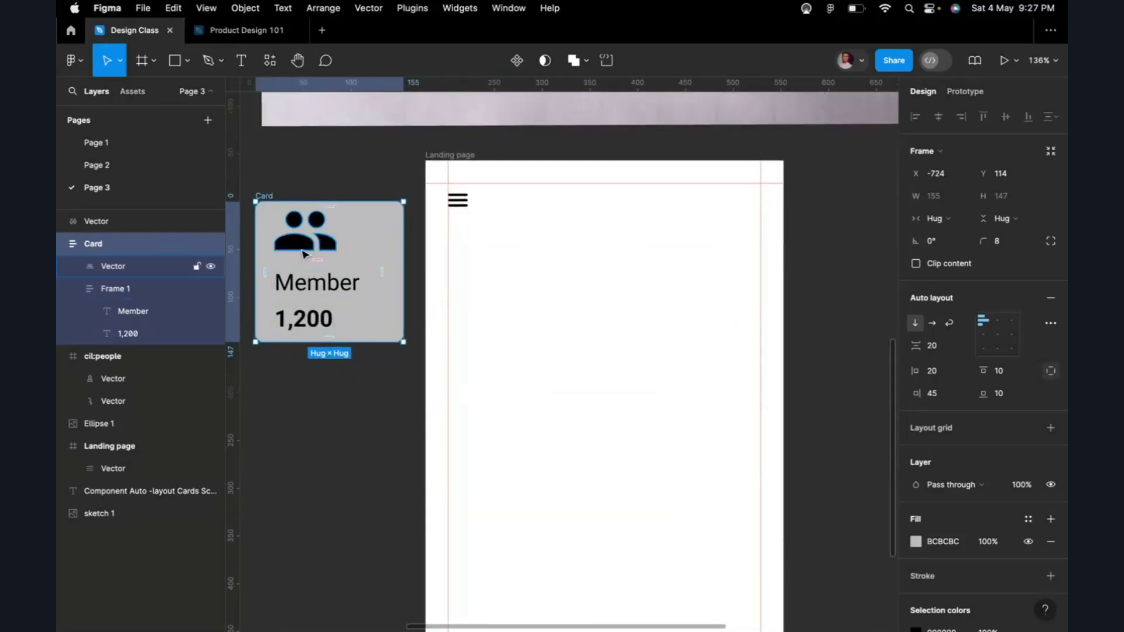
left_click(305, 244)
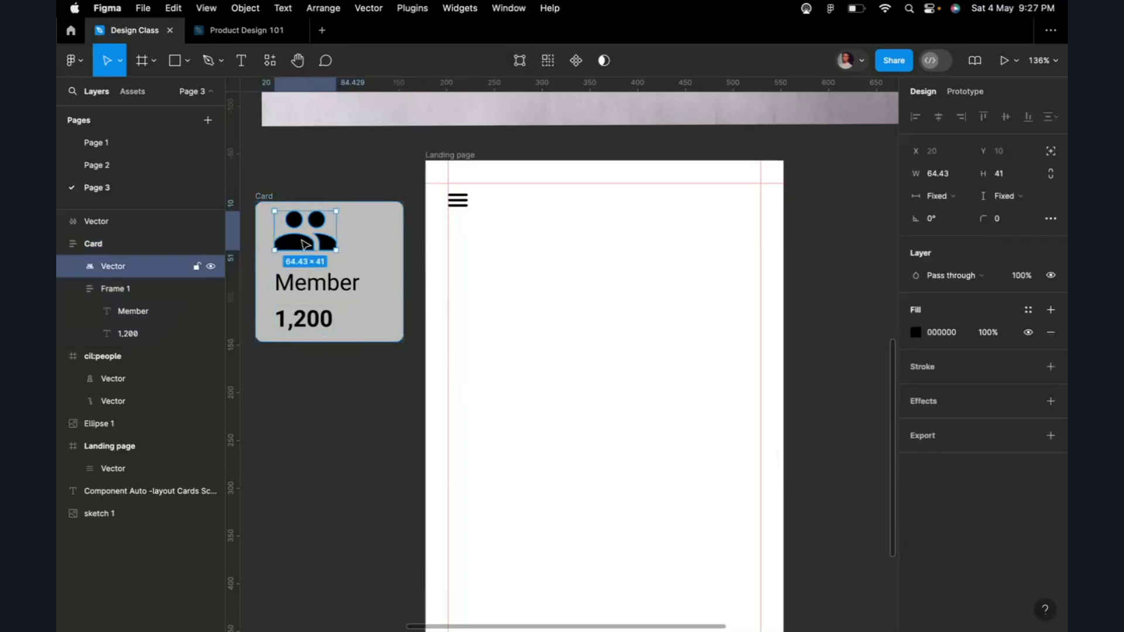
key("k")
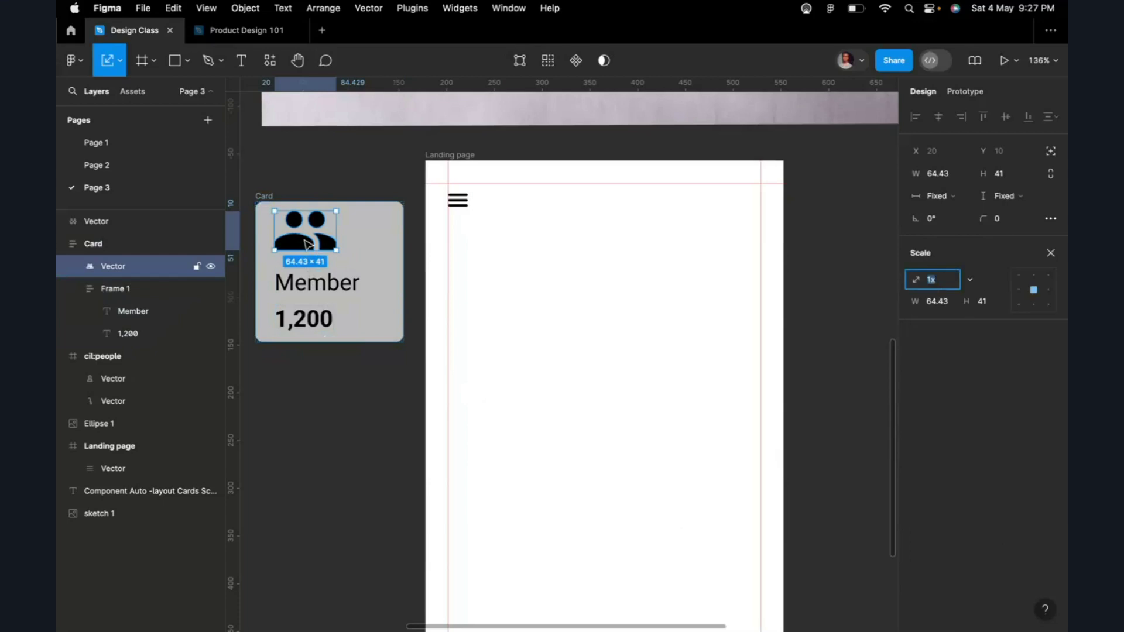
left_click_drag(336, 211, 320, 226)
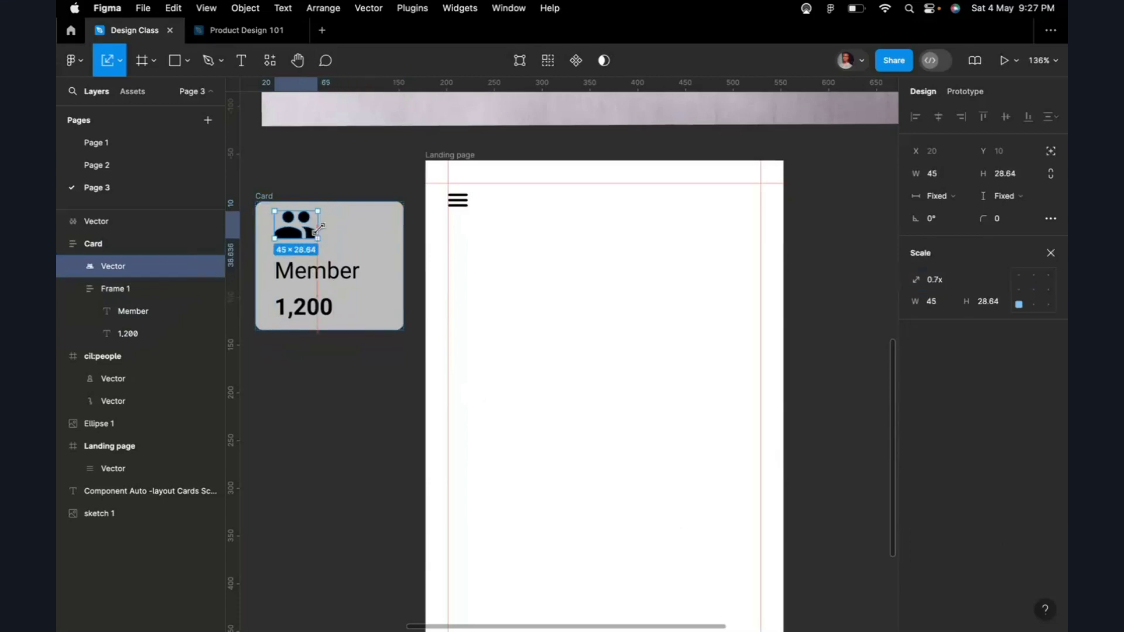
left_click(355, 183)
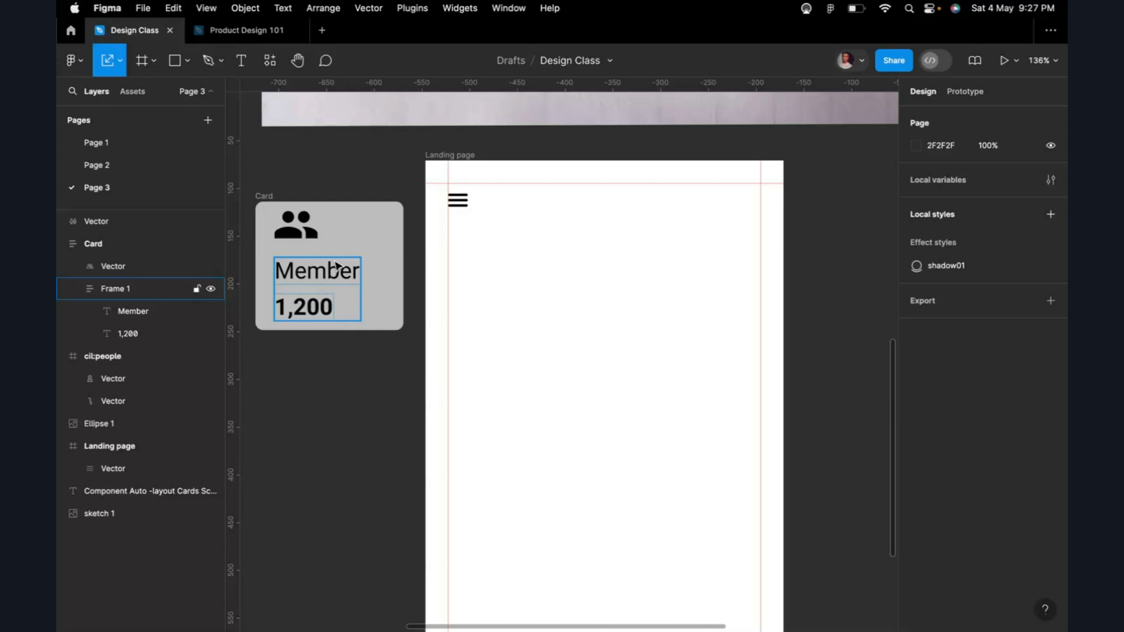
left_click(377, 217)
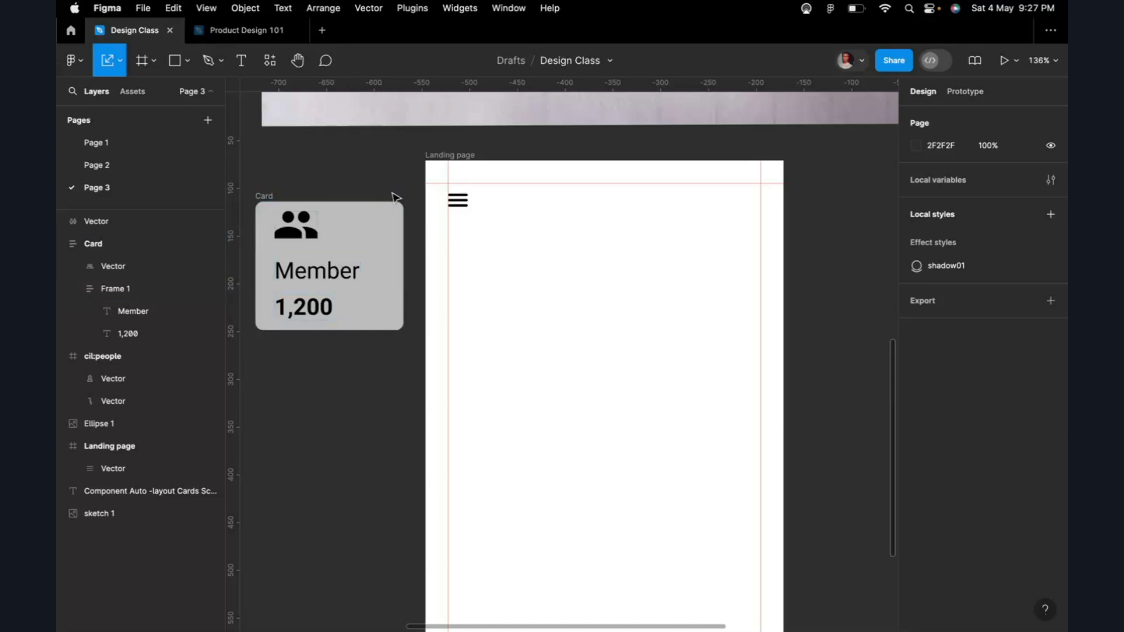
left_click(261, 203)
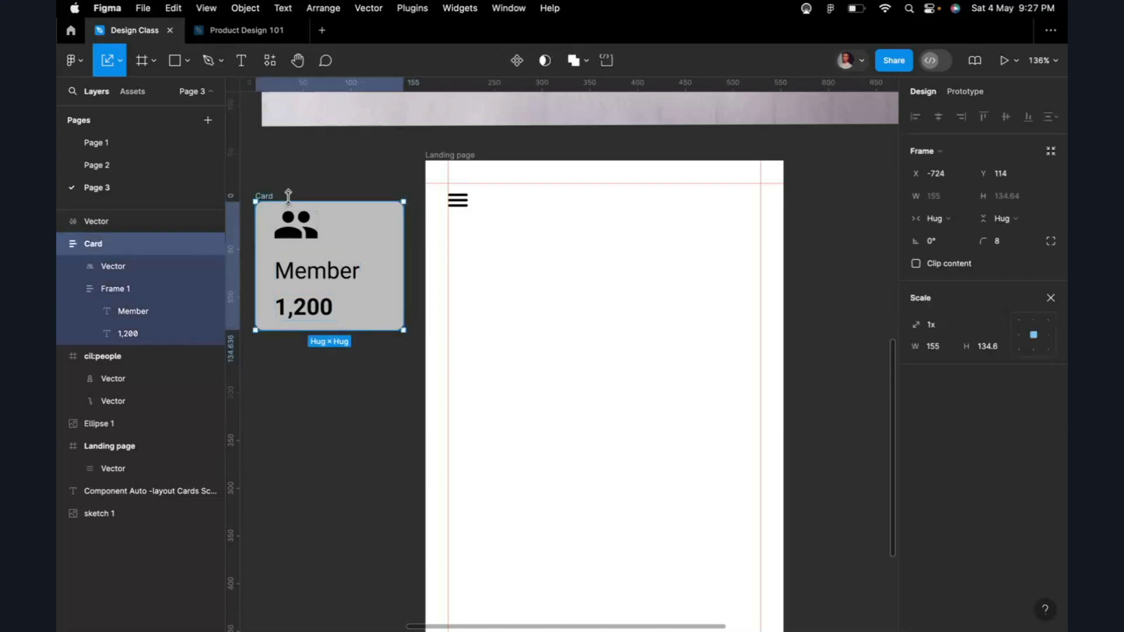
left_click(1051, 298)
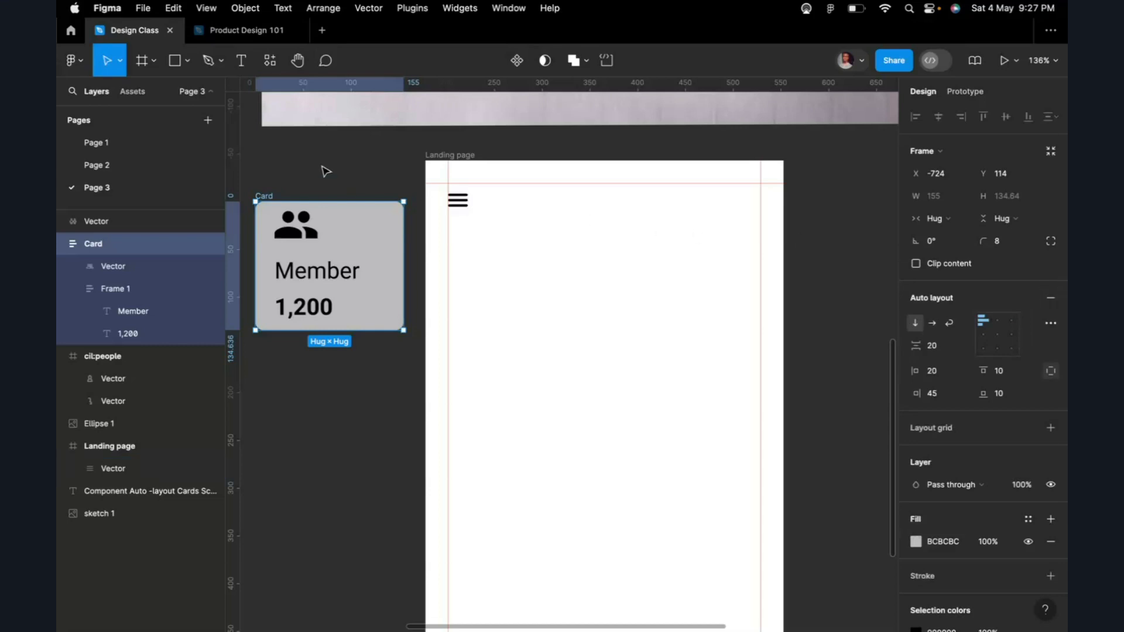
Step: Show the 8-column layout grid on the Landing page frame and place the Card inside it at X 25, Y 86
left_click(469, 157)
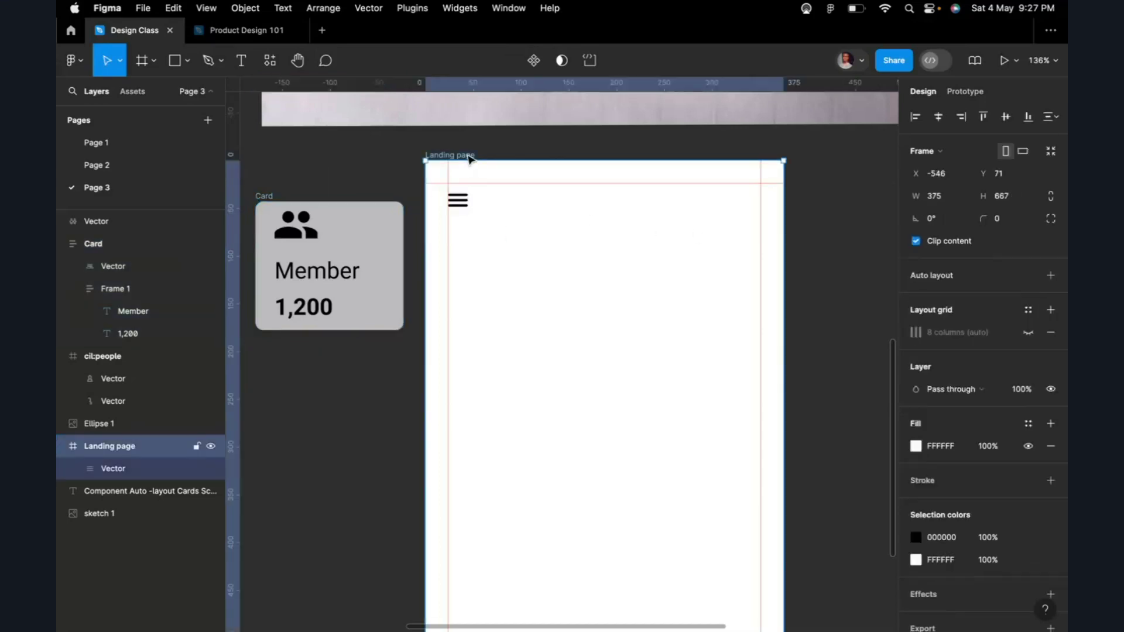
left_click(1028, 332)
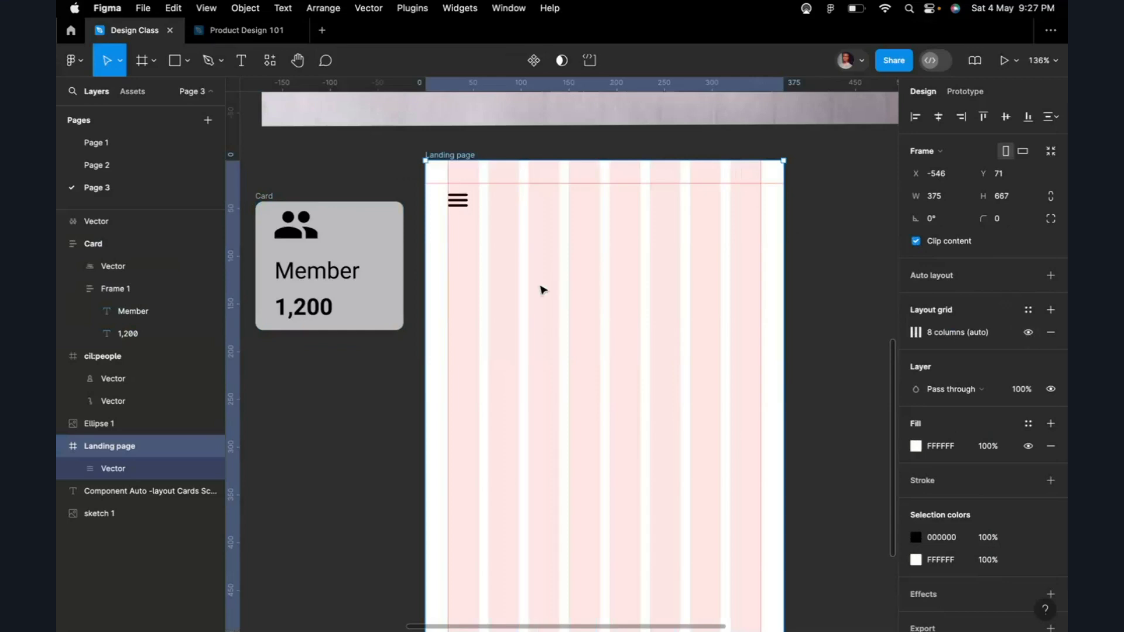
left_click(370, 244)
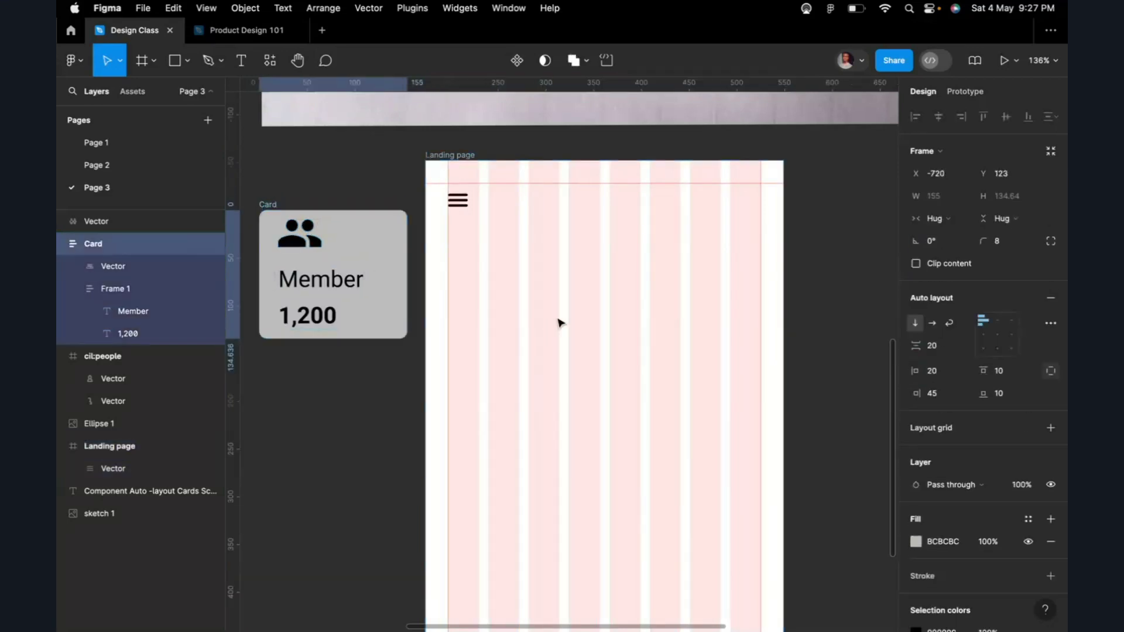
left_click_drag(561, 323, 561, 286)
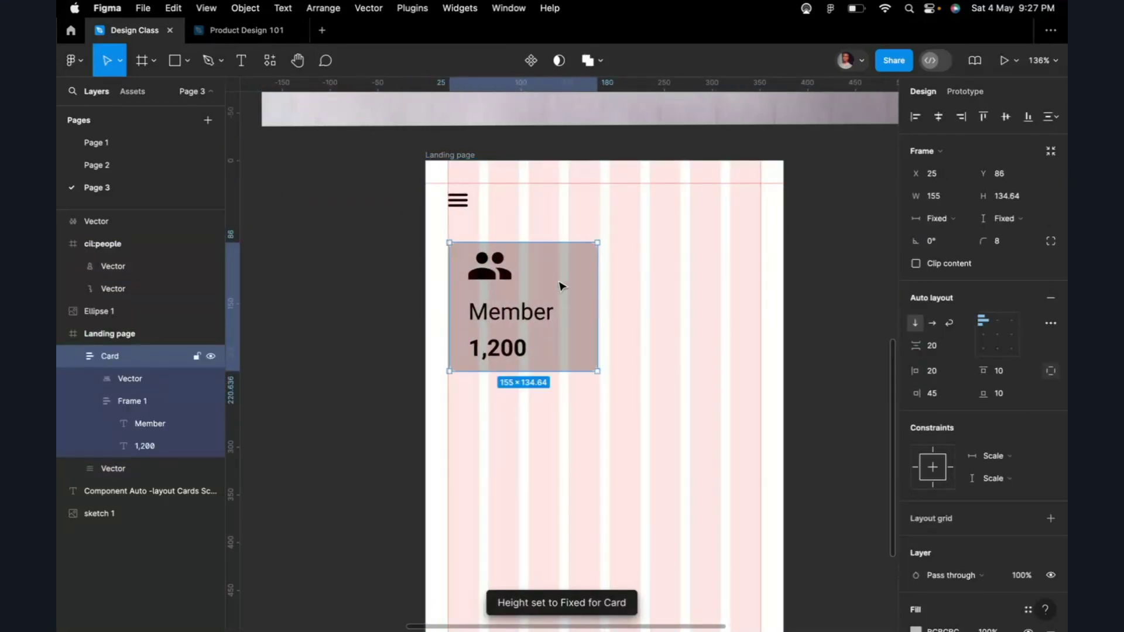
Step: Check the card row in the Dashboard sketch, try a copy of the Card beside the original, and delete the copy
scroll(560, 287, "down", 10)
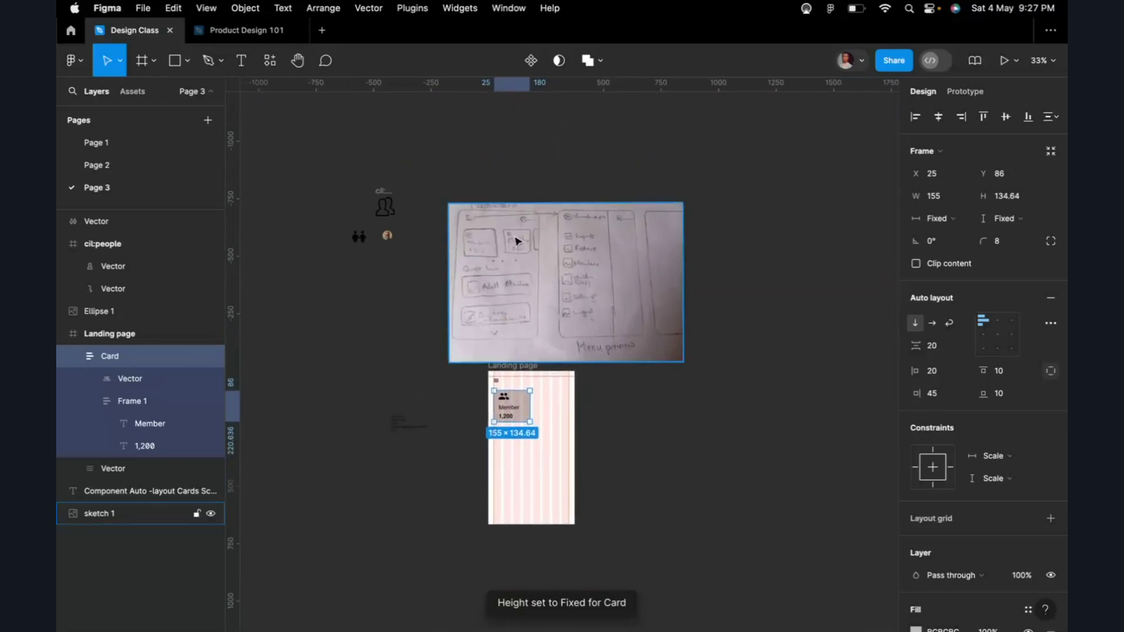
scroll(516, 240, "up", 10)
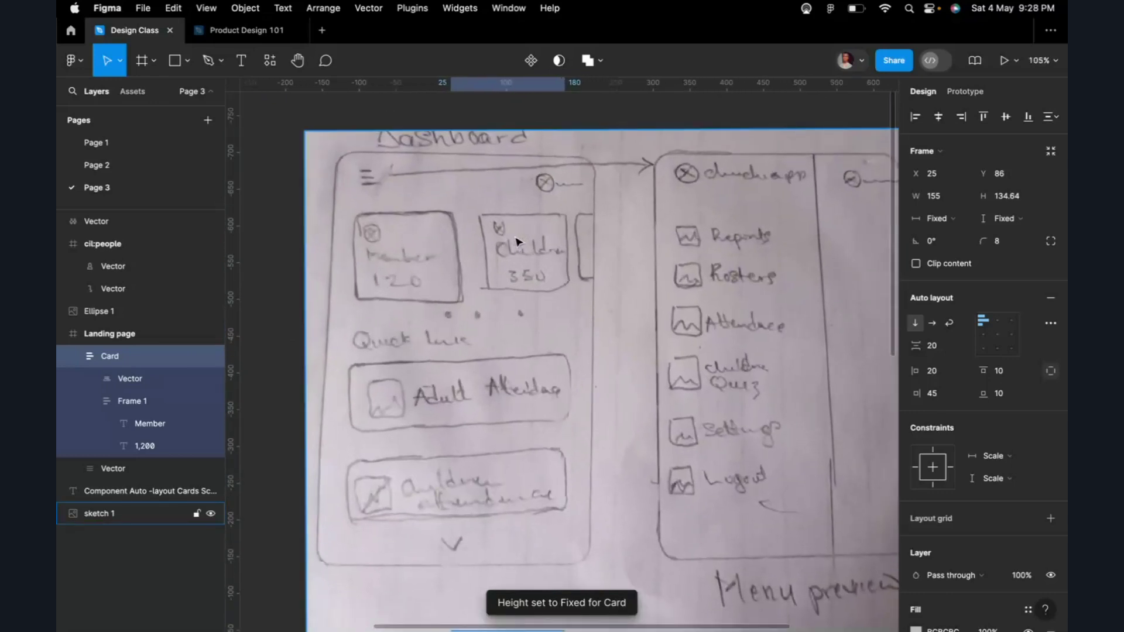
scroll(516, 241, "down", 3)
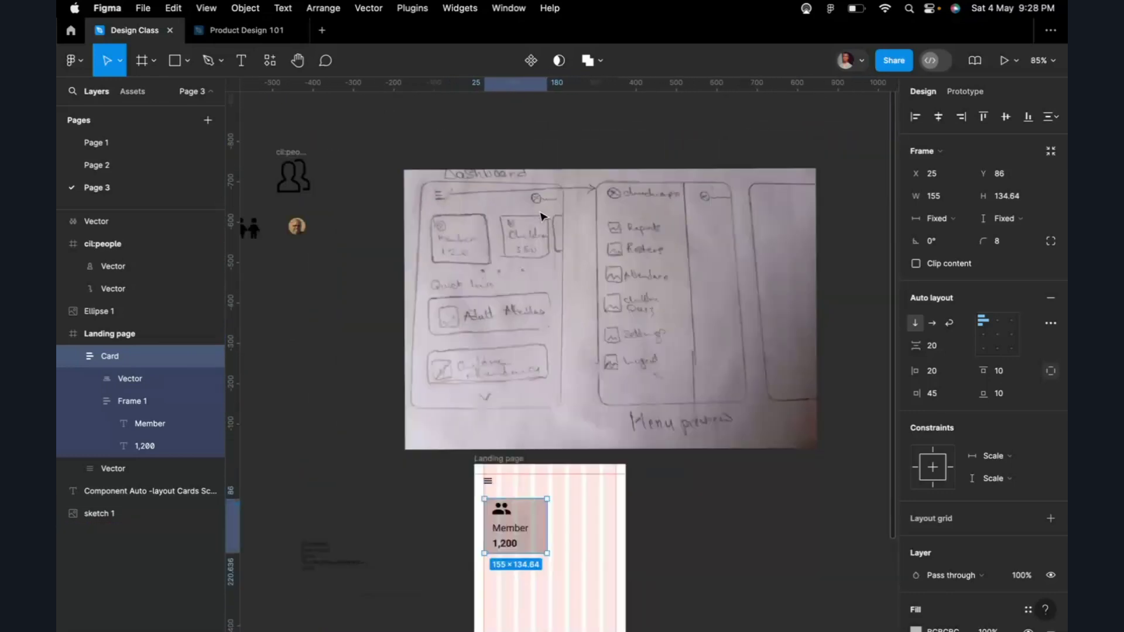
scroll(540, 216, "down", 5)
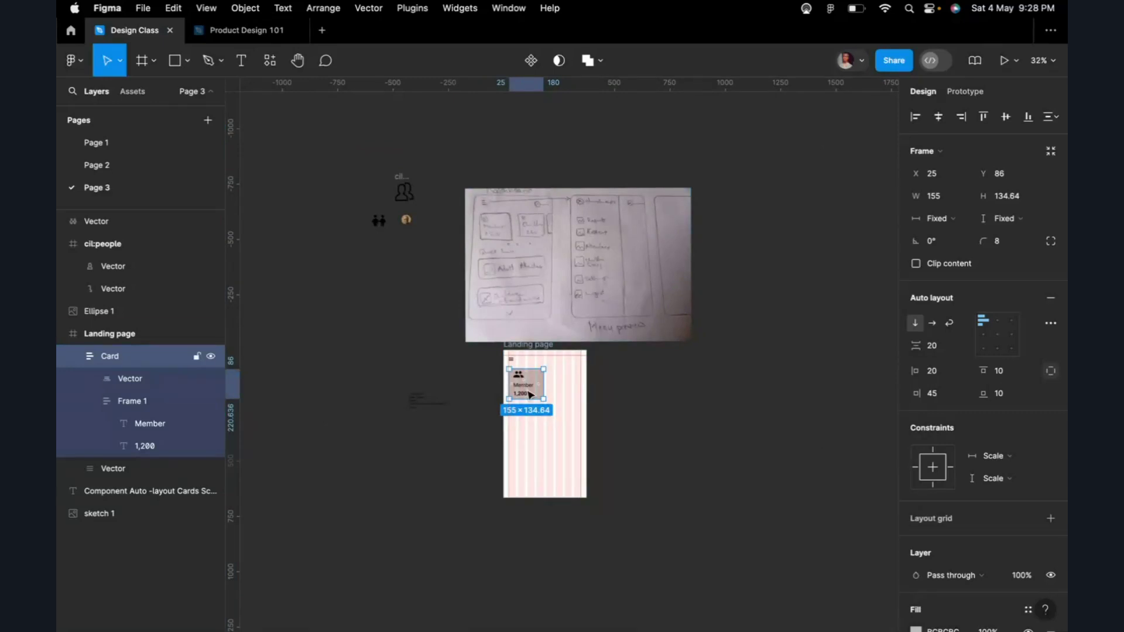
scroll(570, 394, "up", 5)
scroll(573, 398, "up", 7)
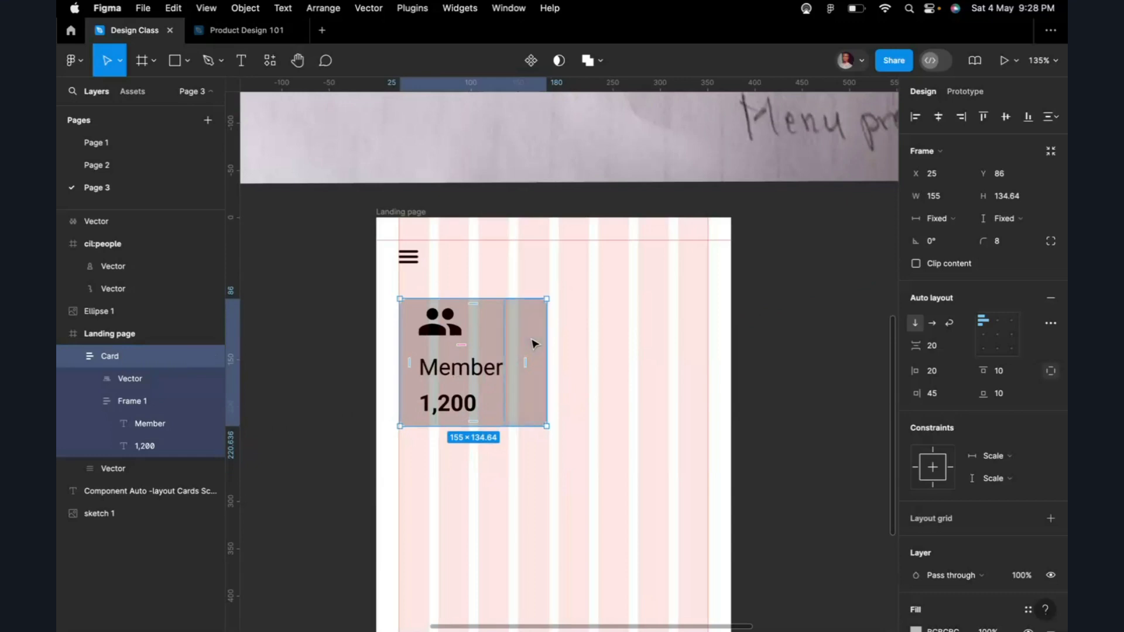
left_click_drag(534, 344, 678, 341)
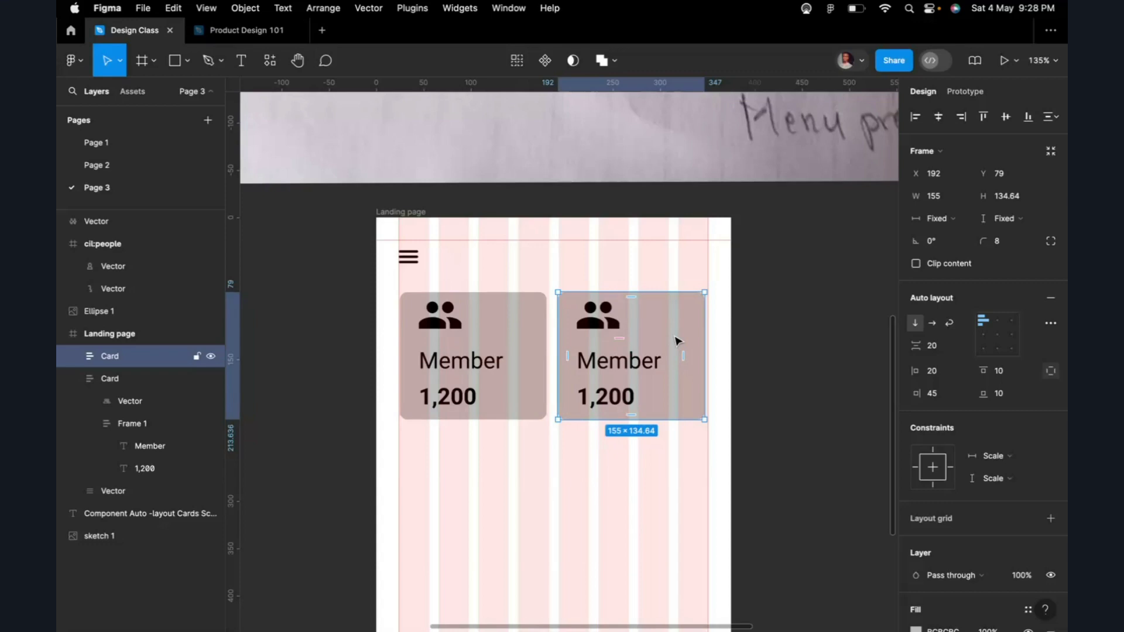
key("Delete")
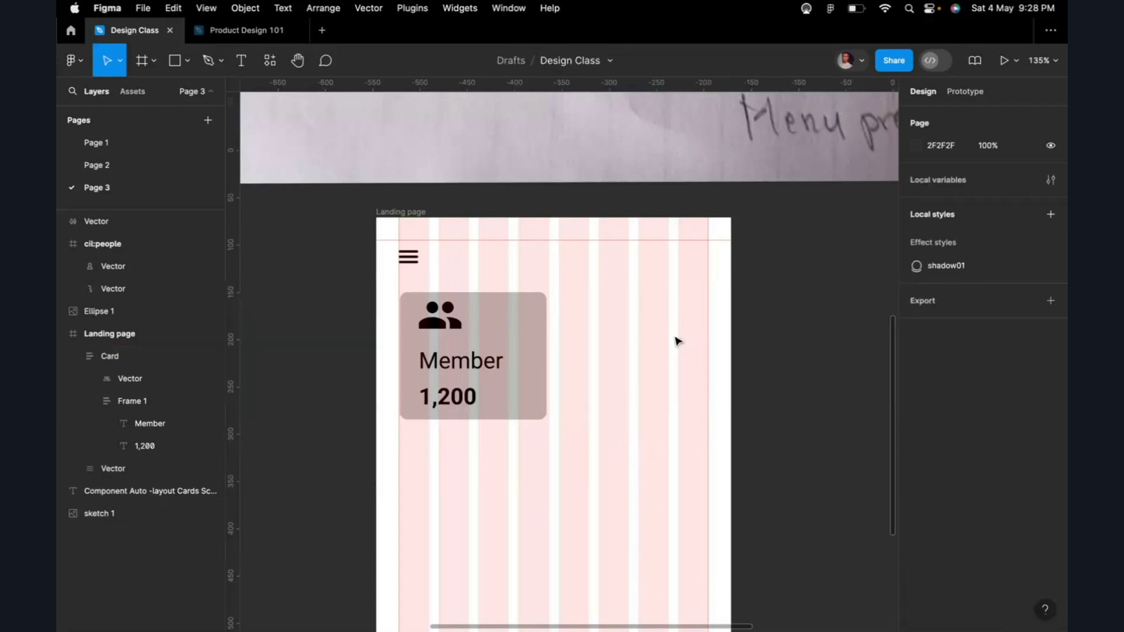
Step: Scale the Card down proportionally to about 116 × 101 and move it down to Y 90 along the first grid column
left_click(545, 338)
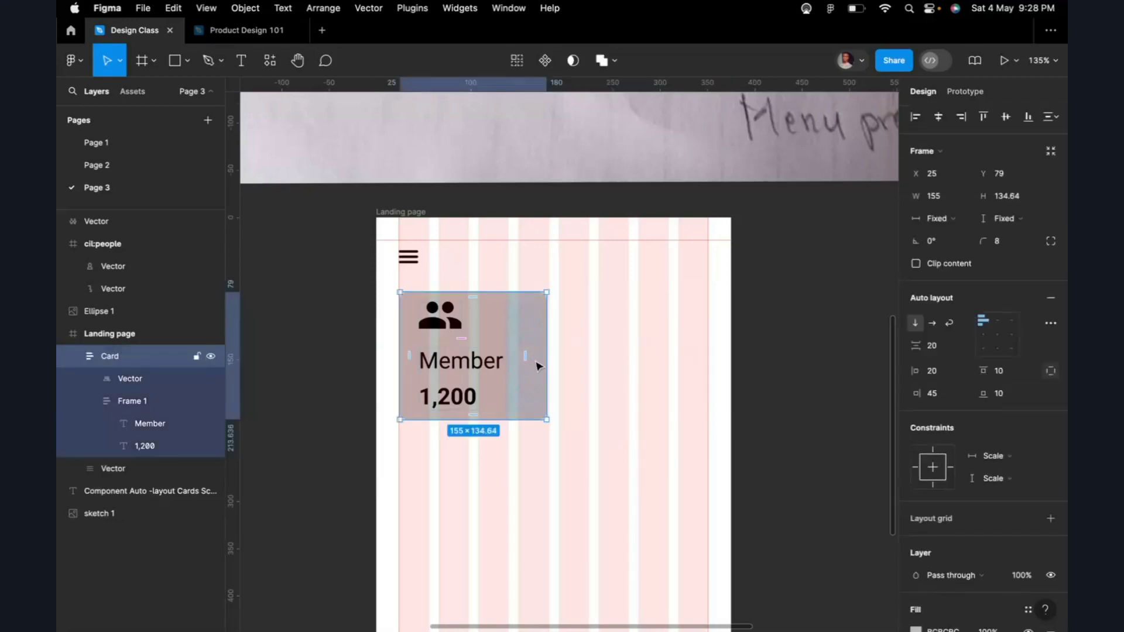
key("k")
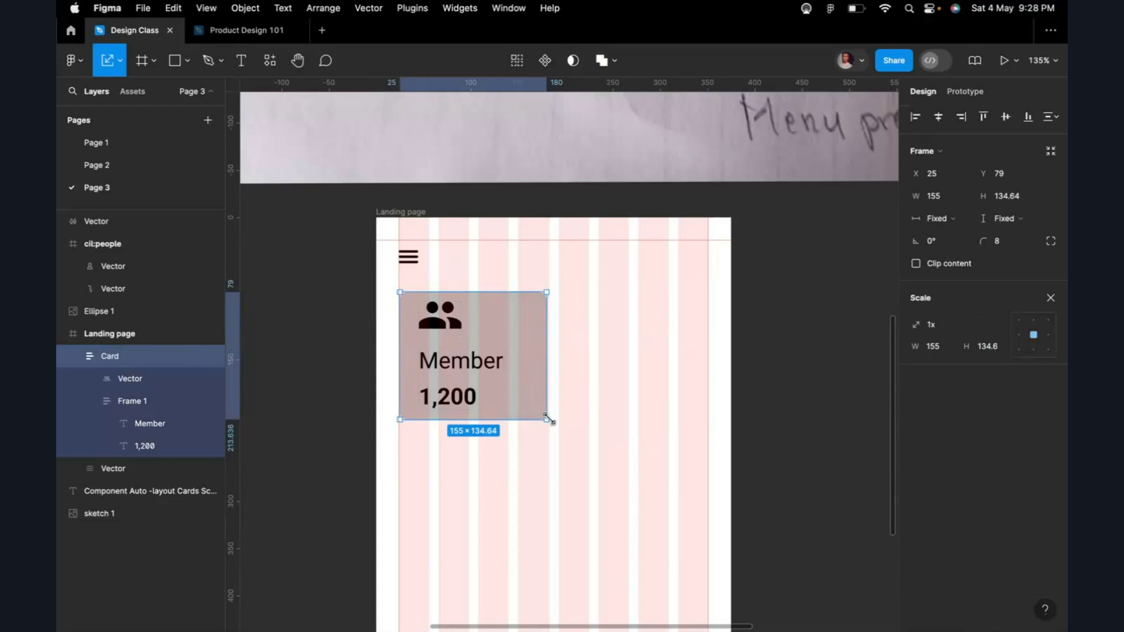
left_click_drag(548, 418, 494, 387)
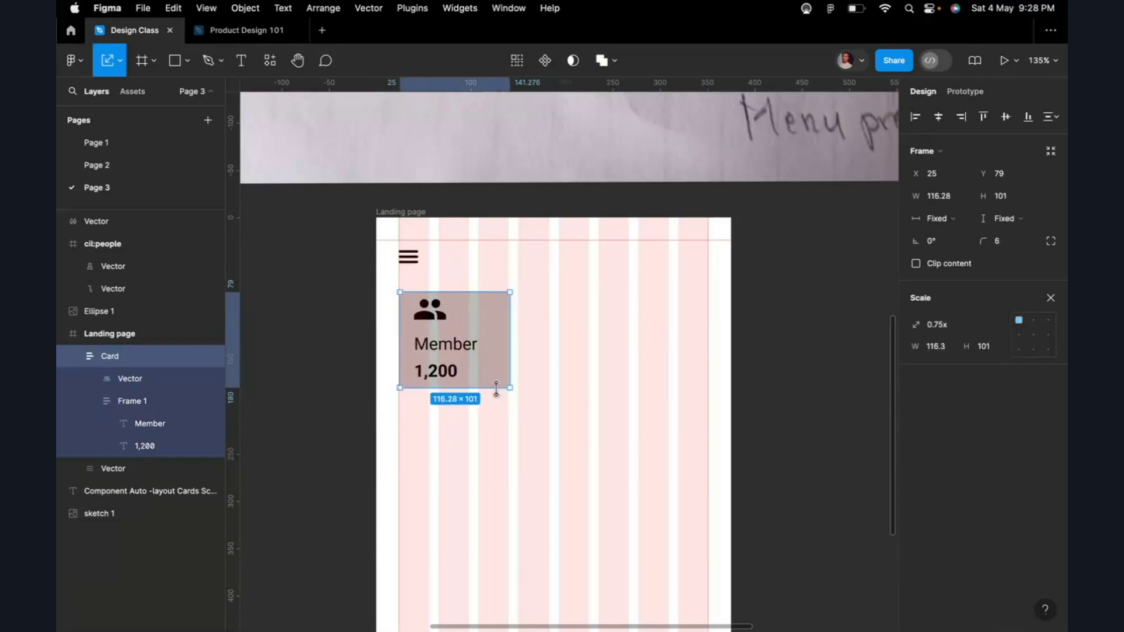
scroll(539, 364, "up", 2)
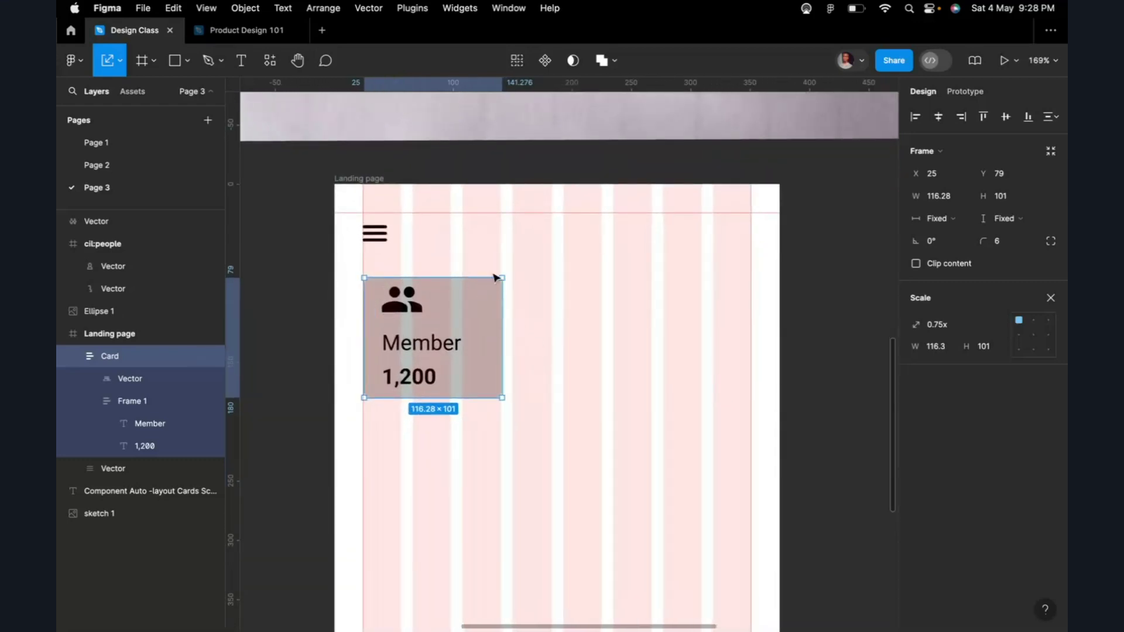
left_click_drag(481, 332, 480, 345)
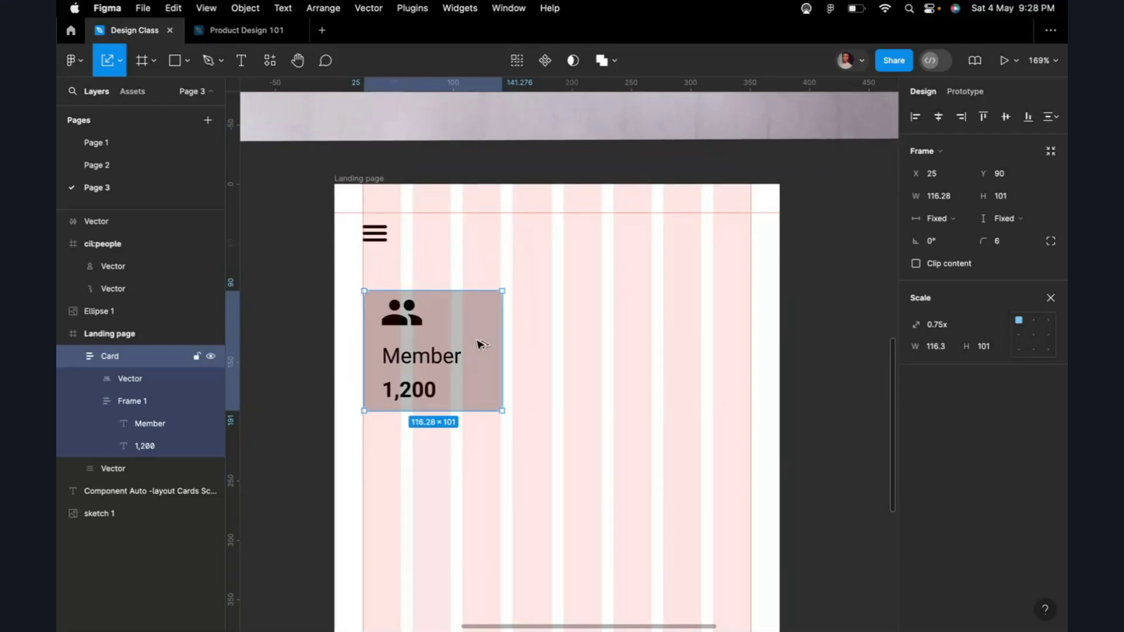
Step: Duplicate the Card twice to make a horizontal row of three cards spaced 10 apart, with copies at X 151 and X 277
left_click_drag(480, 345, 633, 346, "alt")
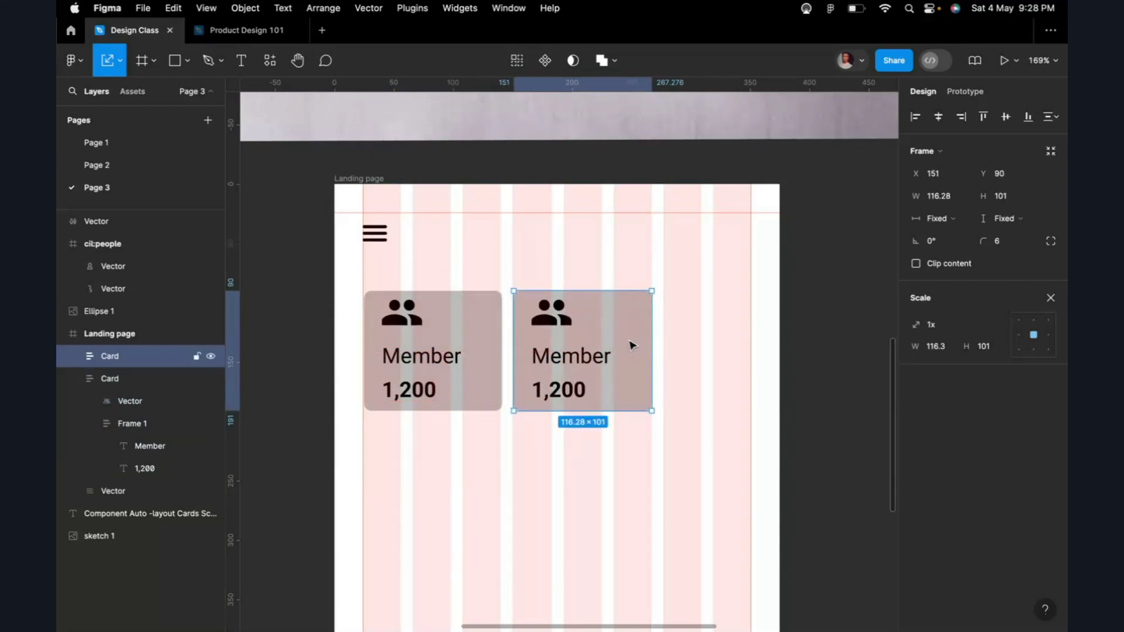
key("super+d")
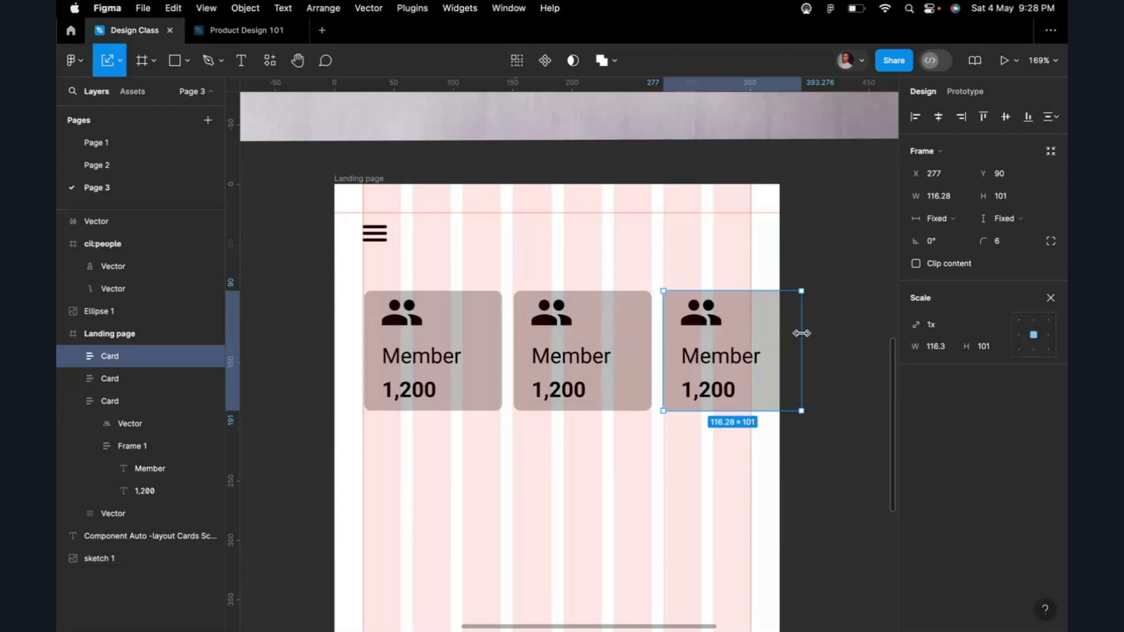
left_click(846, 392)
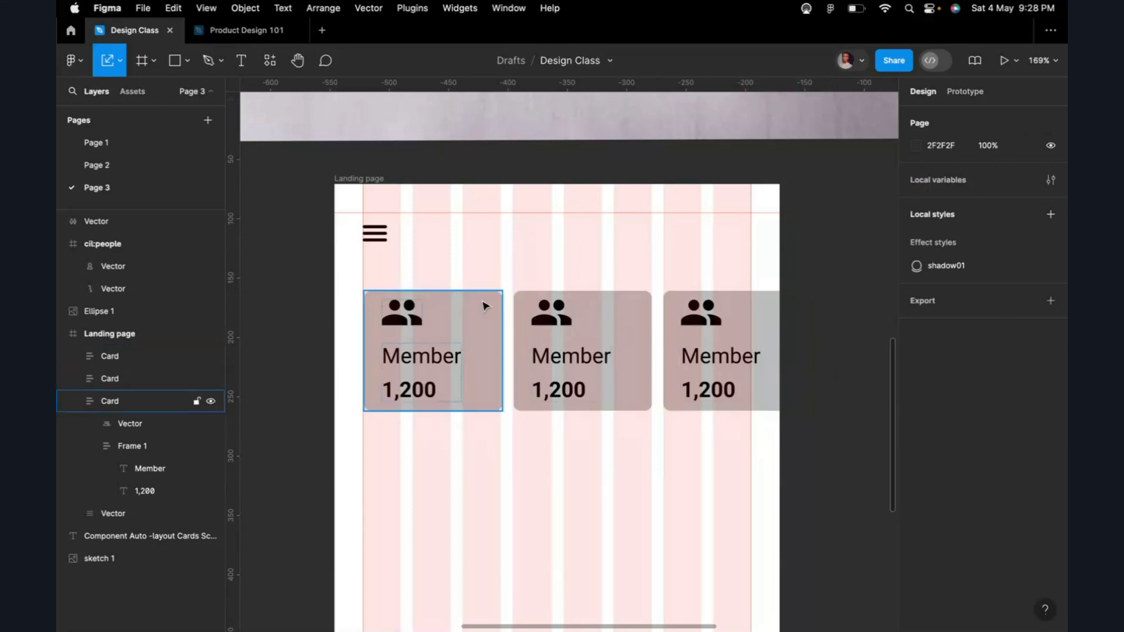
Step: Scale the three cards together to about 420 × 115 overall and compare the row with the Dashboard sketch
left_click_drag(339, 284, 836, 438)
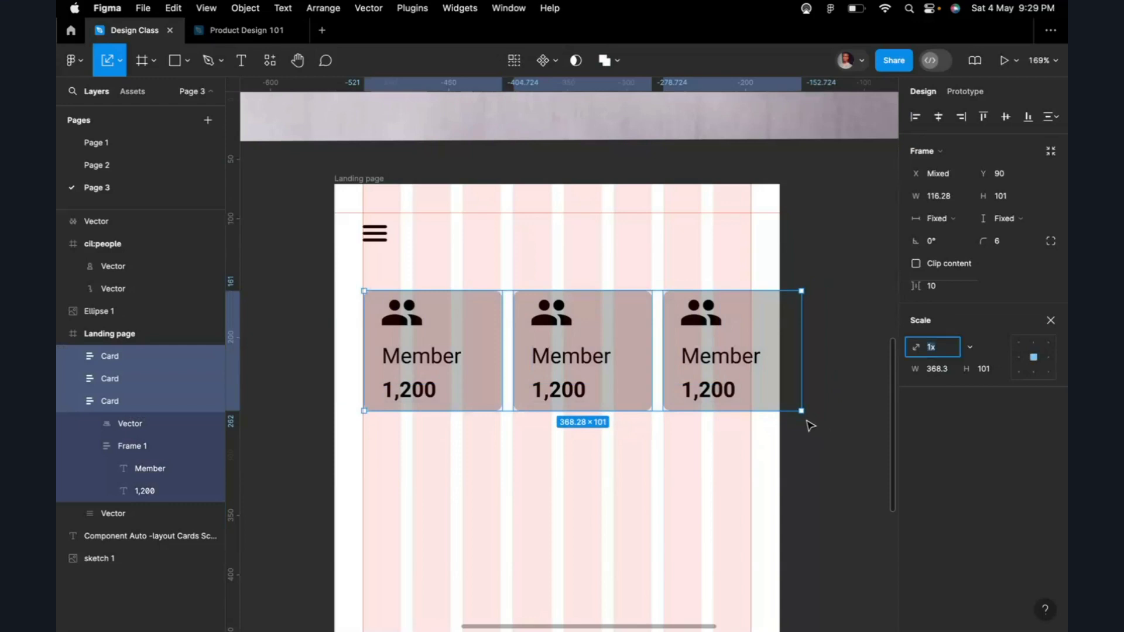
mouse_move(799, 412)
left_mouse_down()
mouse_move(891, 419)
mouse_move(807, 420)
left_mouse_up()
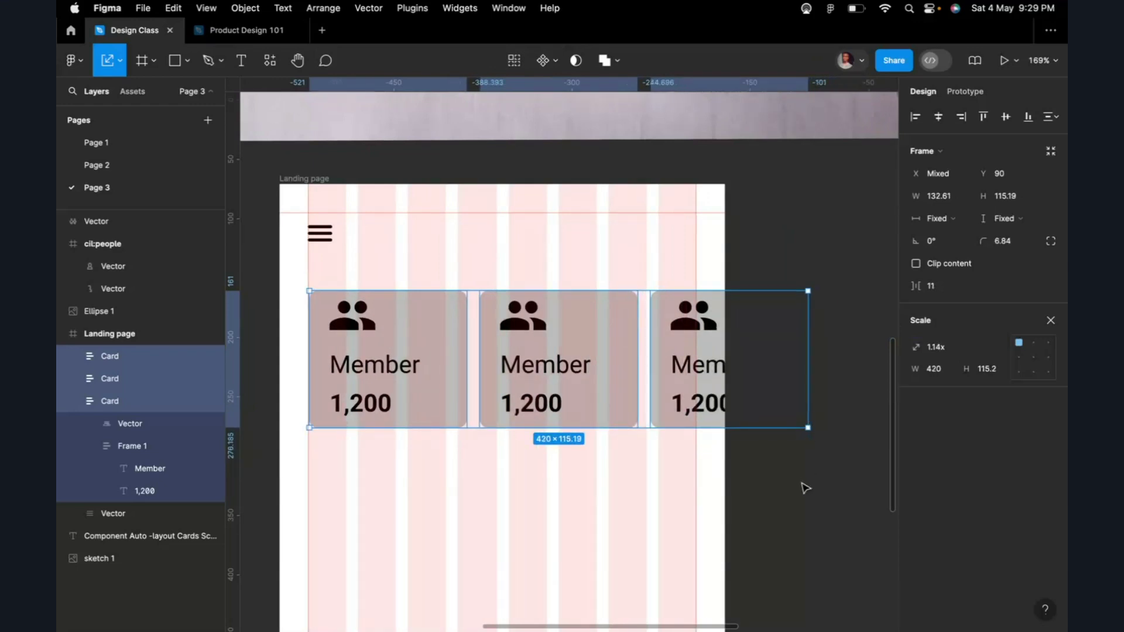
scroll(631, 386, "up", 15)
scroll(631, 387, "left", 3)
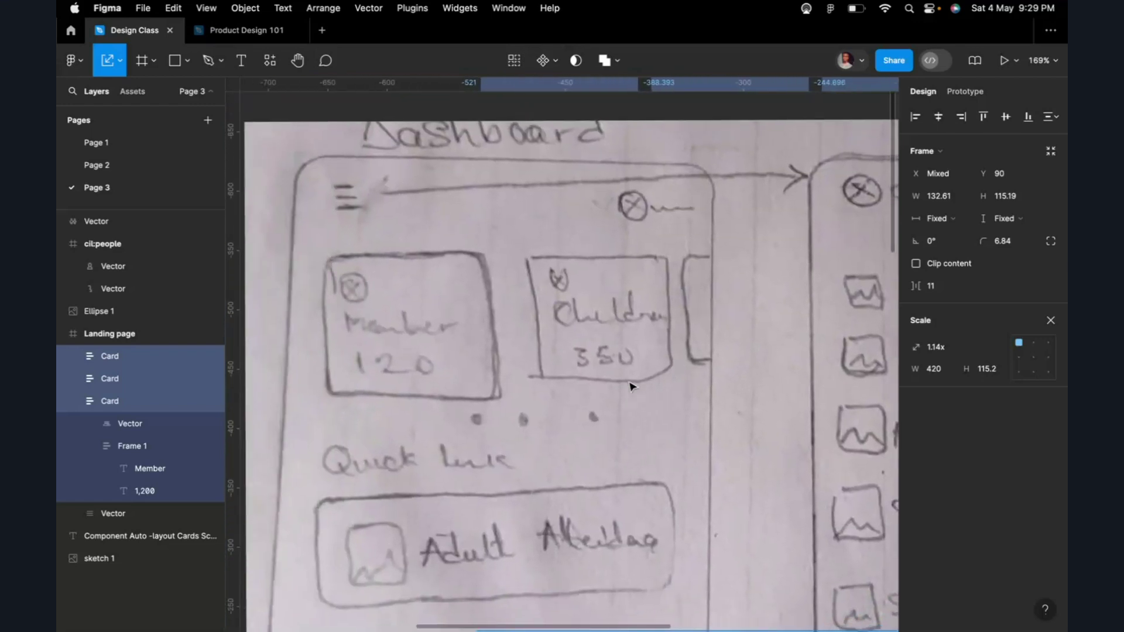
scroll(631, 387, "down", 15)
scroll(631, 387, "right", 4)
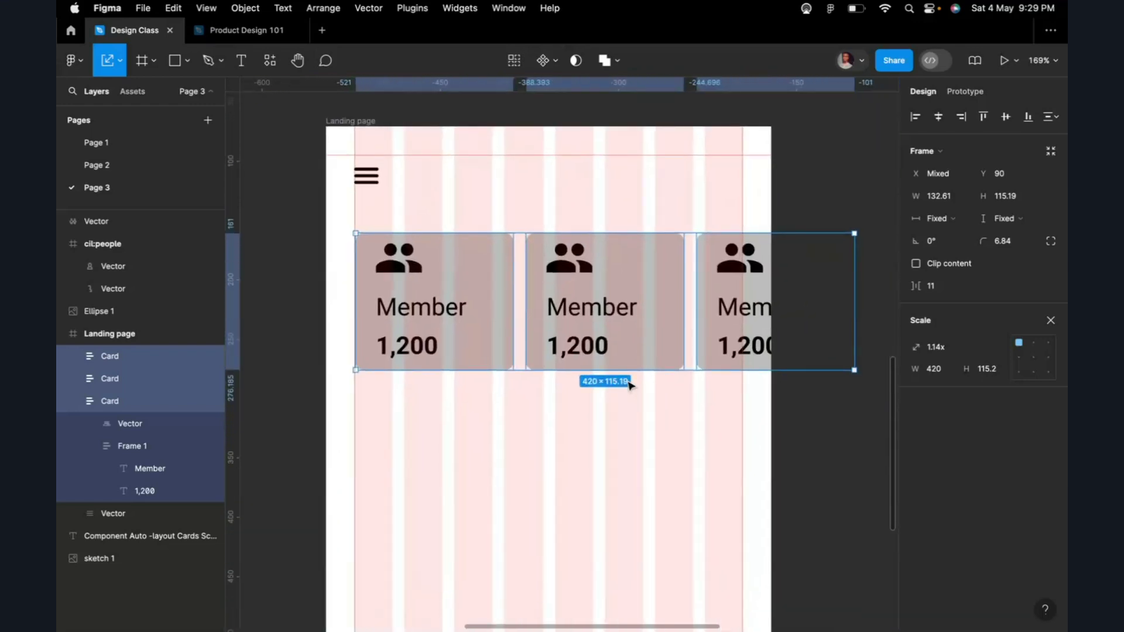
Step: Enlarge the row of three cards proportionally to about 474 × 130 so the third card extends past the Landing page frame
scroll(713, 391, "down", 6)
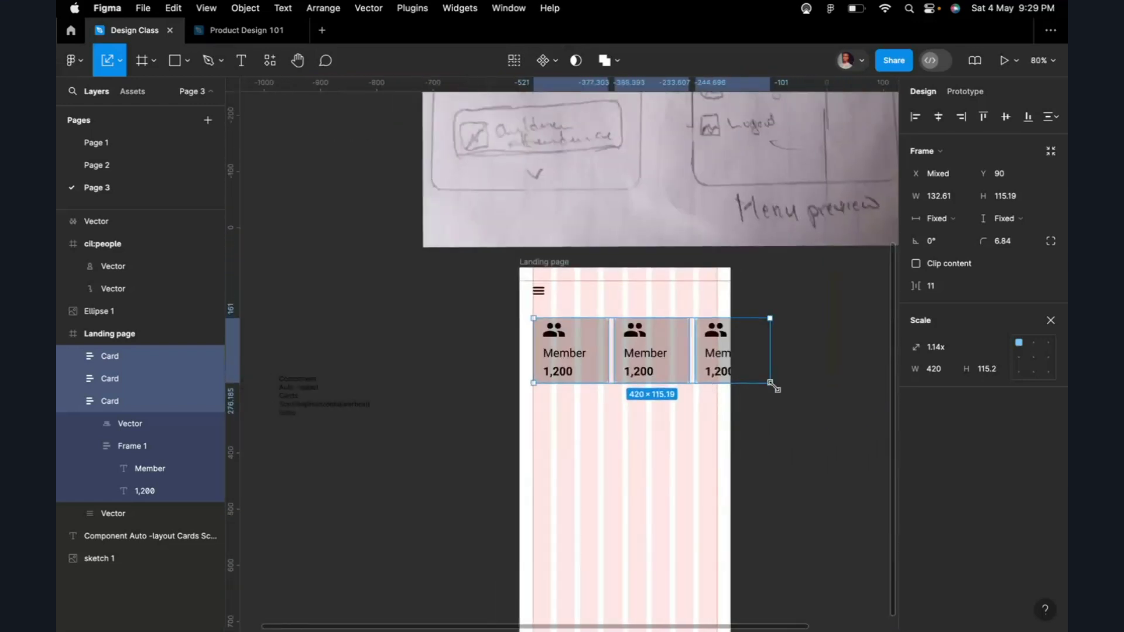
left_click_drag(773, 386, 782, 389)
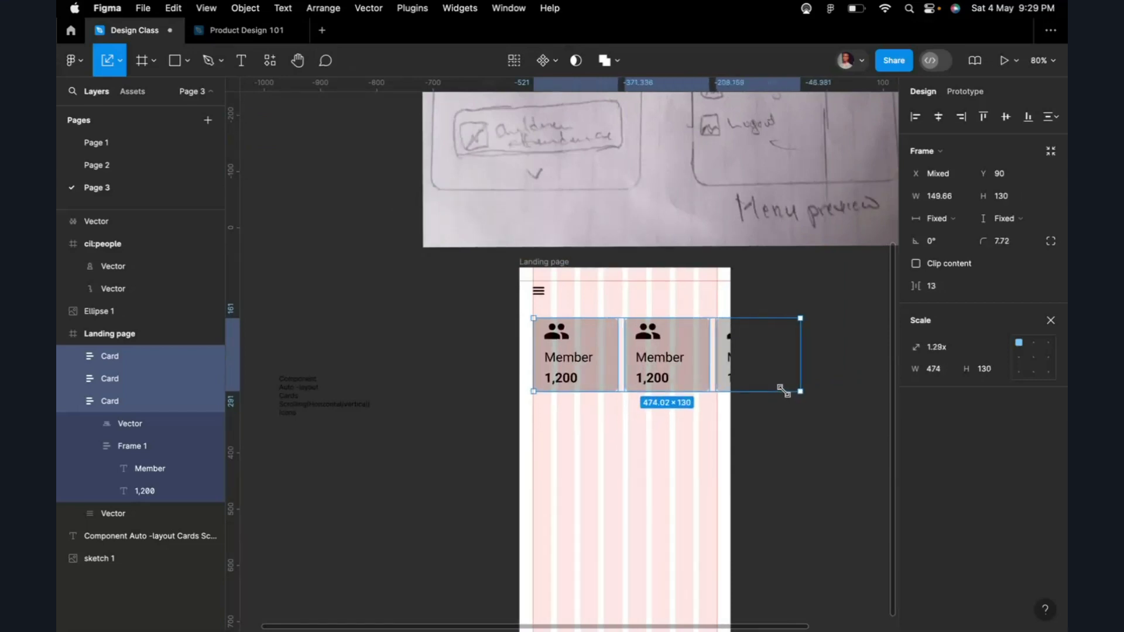
scroll(783, 392, "up", 3)
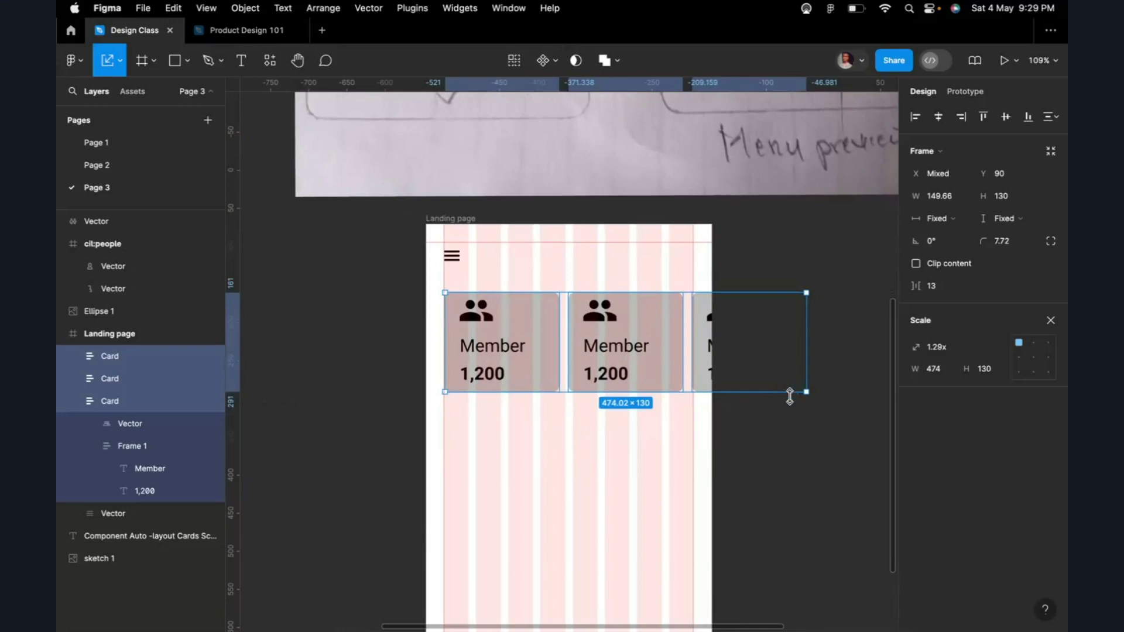
left_click(808, 425)
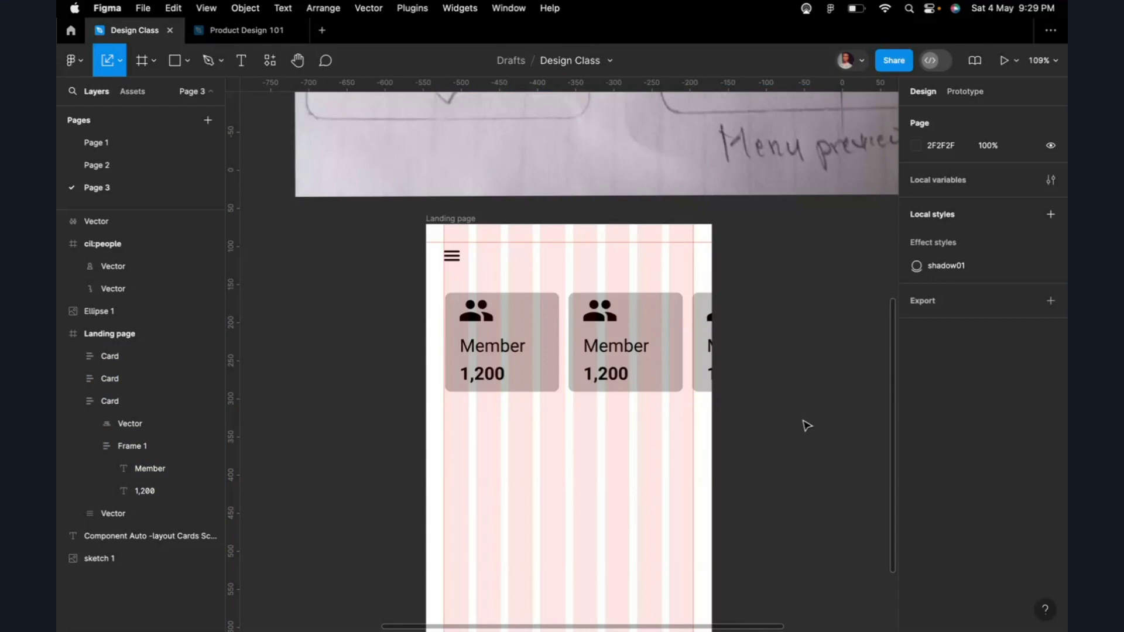
scroll(750, 344, "up", 1)
scroll(750, 344, "up", 5)
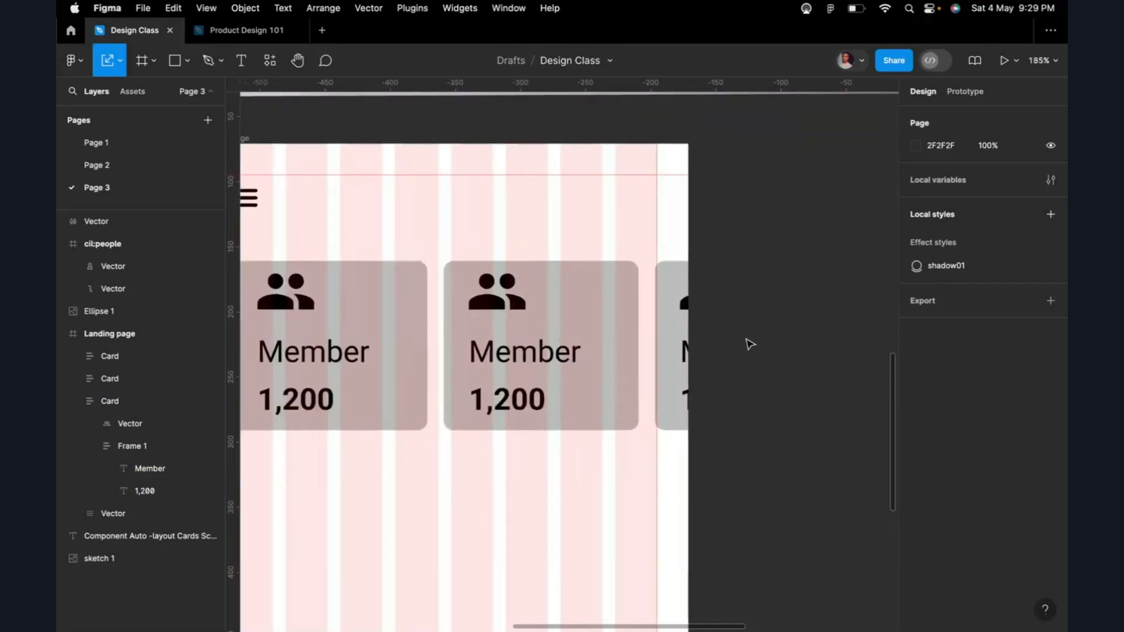
scroll(748, 343, "down", 3)
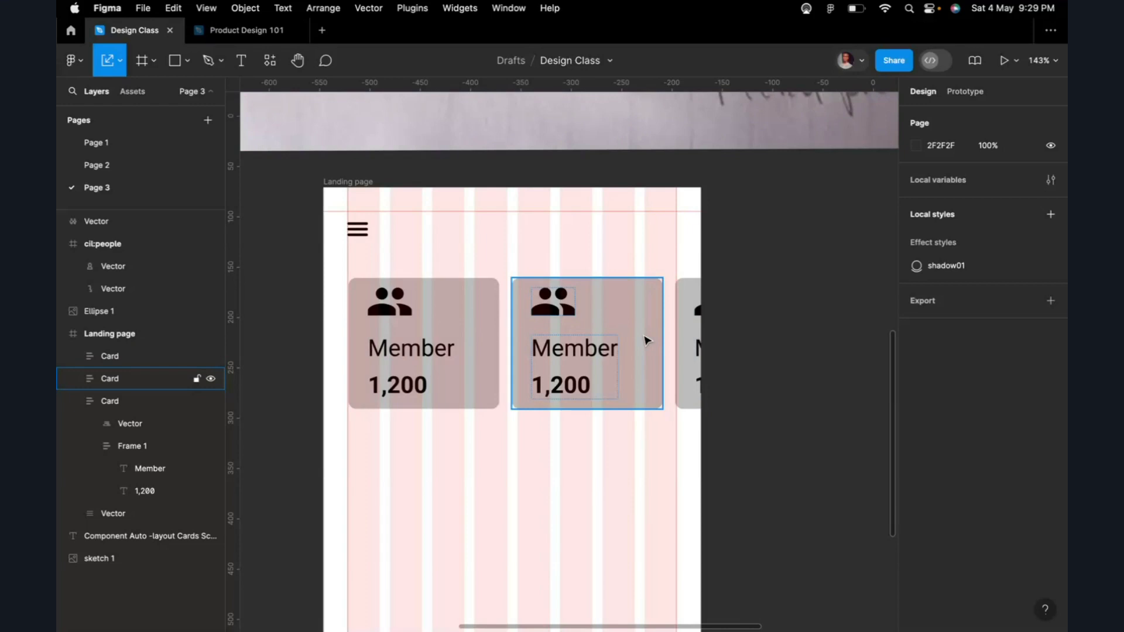
scroll(646, 340, "left", 5)
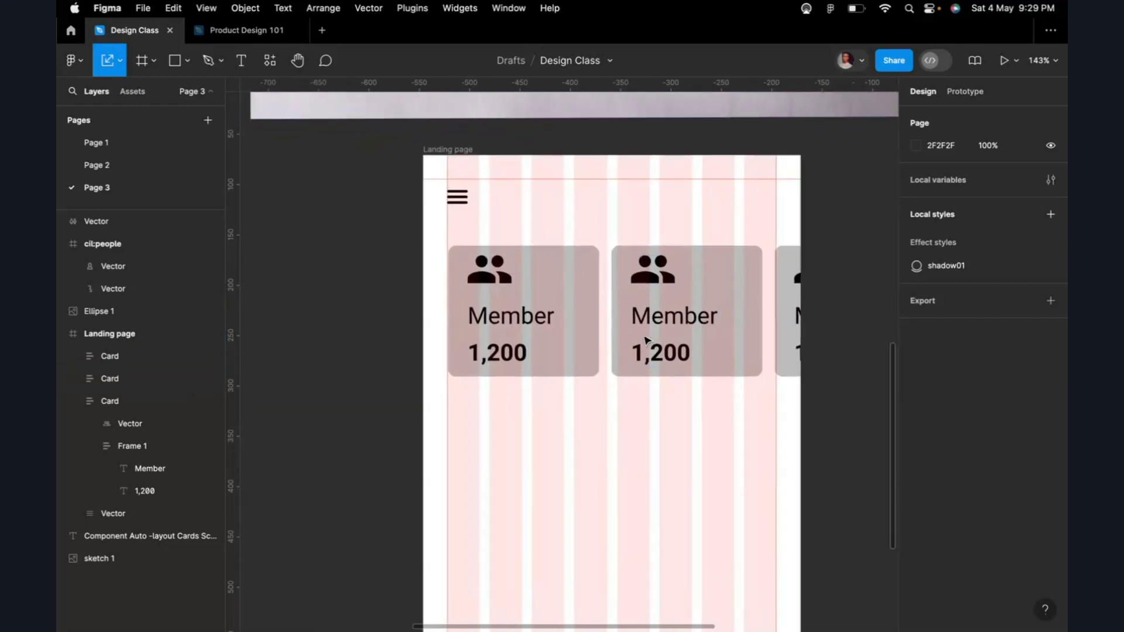
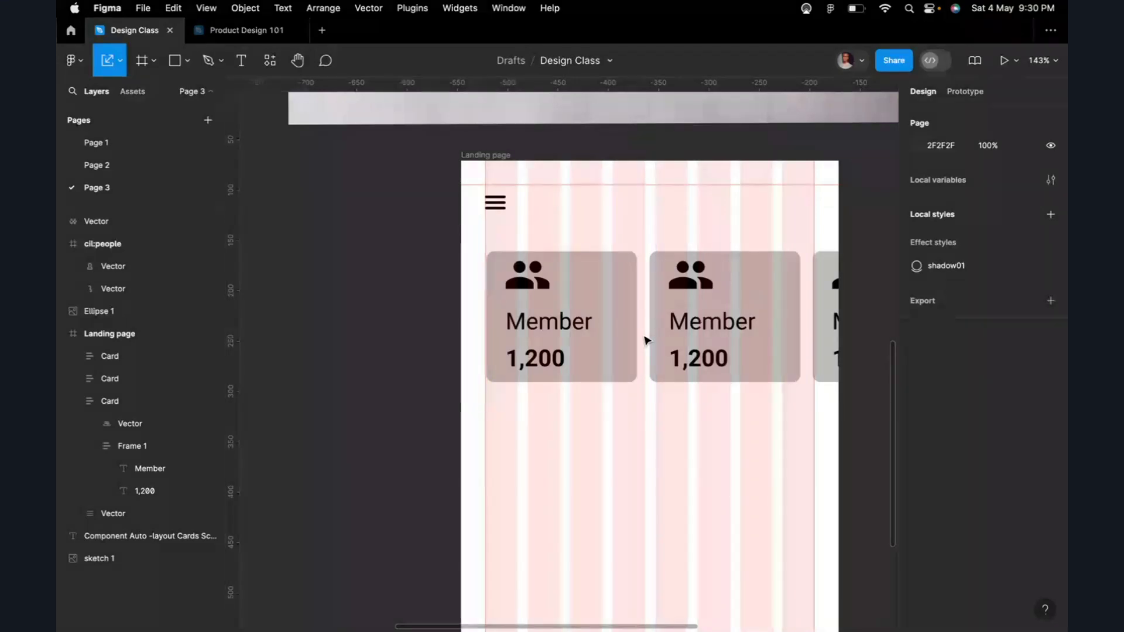
Step: Delete the second and third Member cards, keeping only the first Card on the Landing page
left_click(674, 366)
scroll(675, 371, "down", 5)
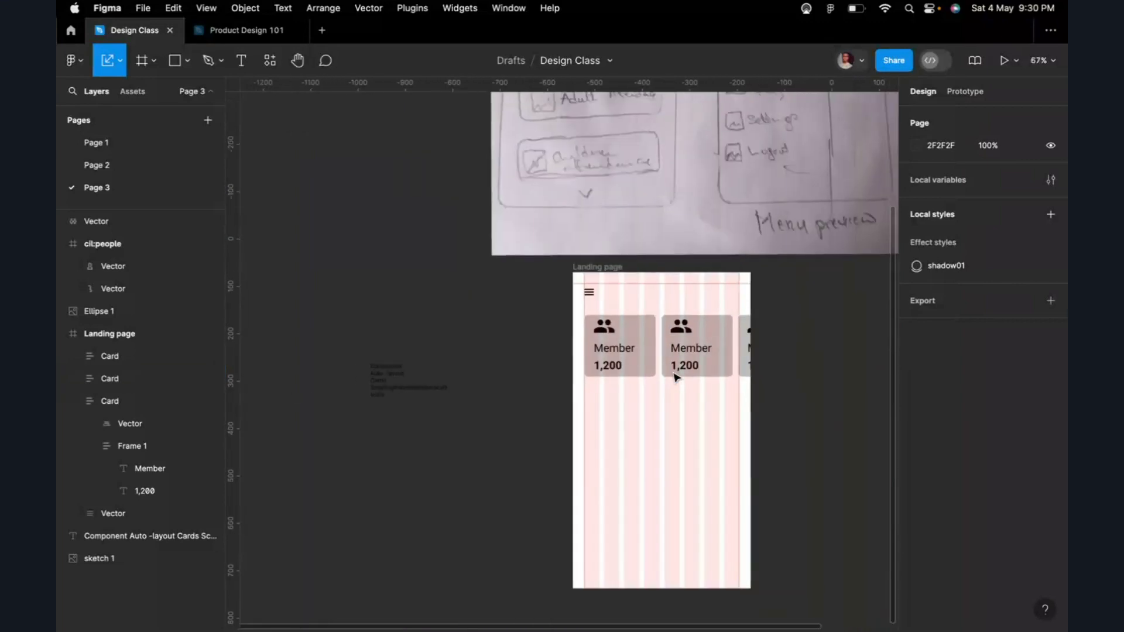
left_click(709, 367)
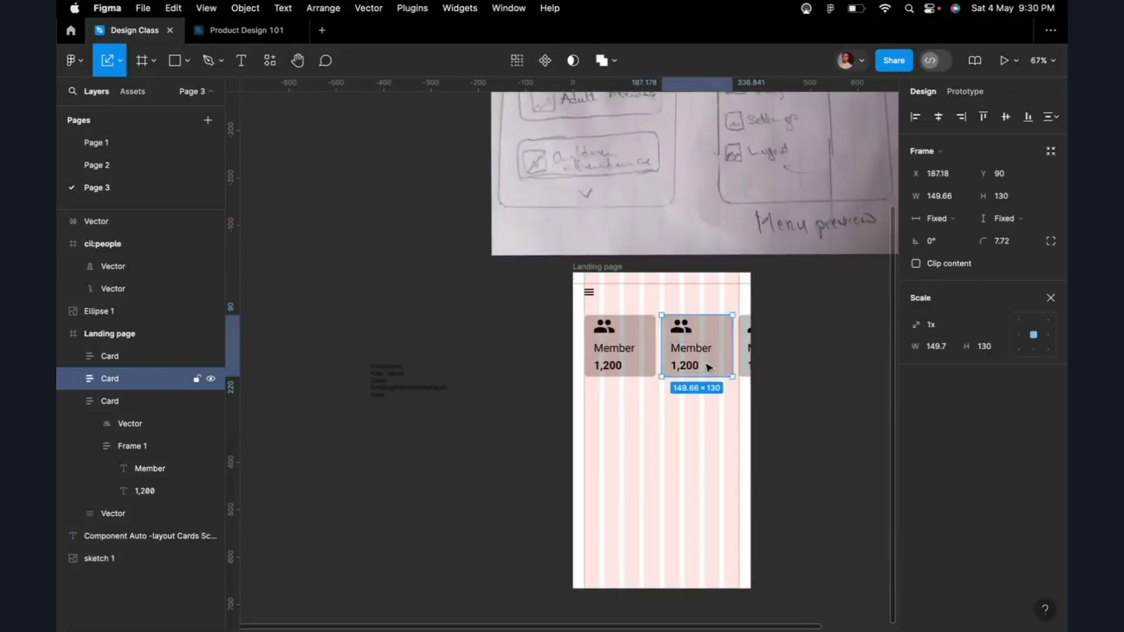
key("Delete")
left_click(743, 353)
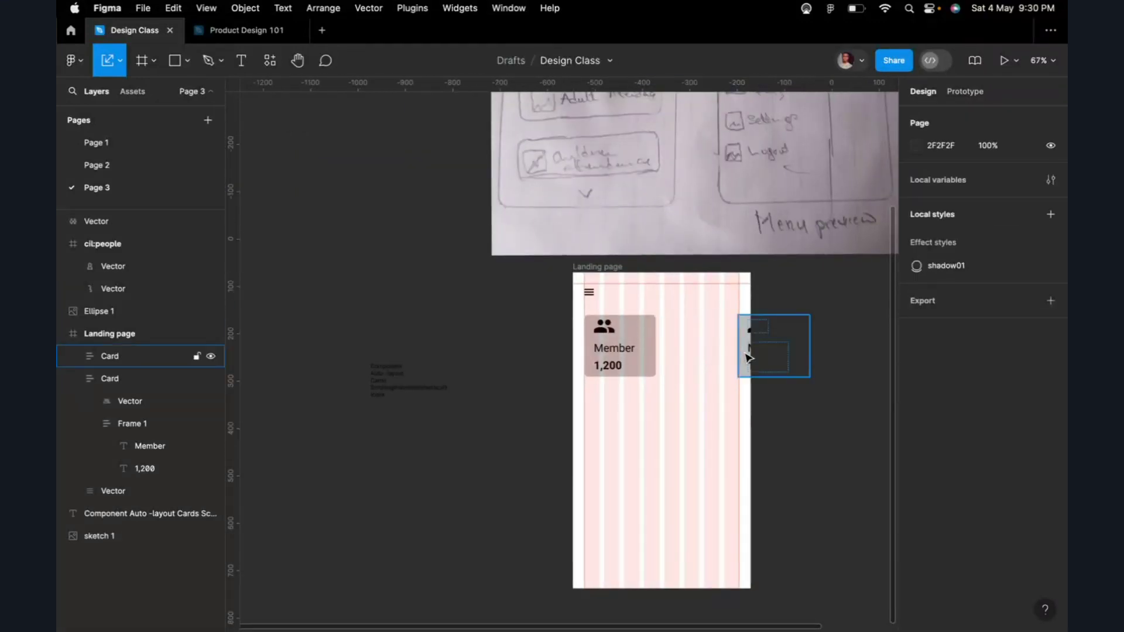
key("Delete")
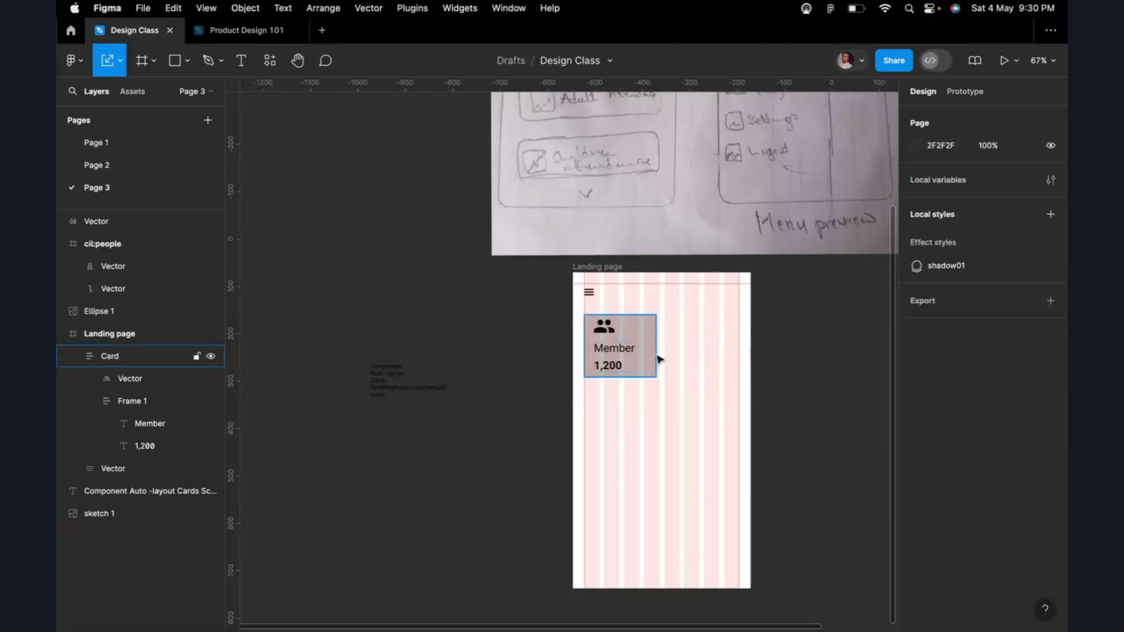
Step: Move the remaining Card out of the Landing page to about X -802, Y 124 and turn it into a component
scroll(660, 359, "up", 3)
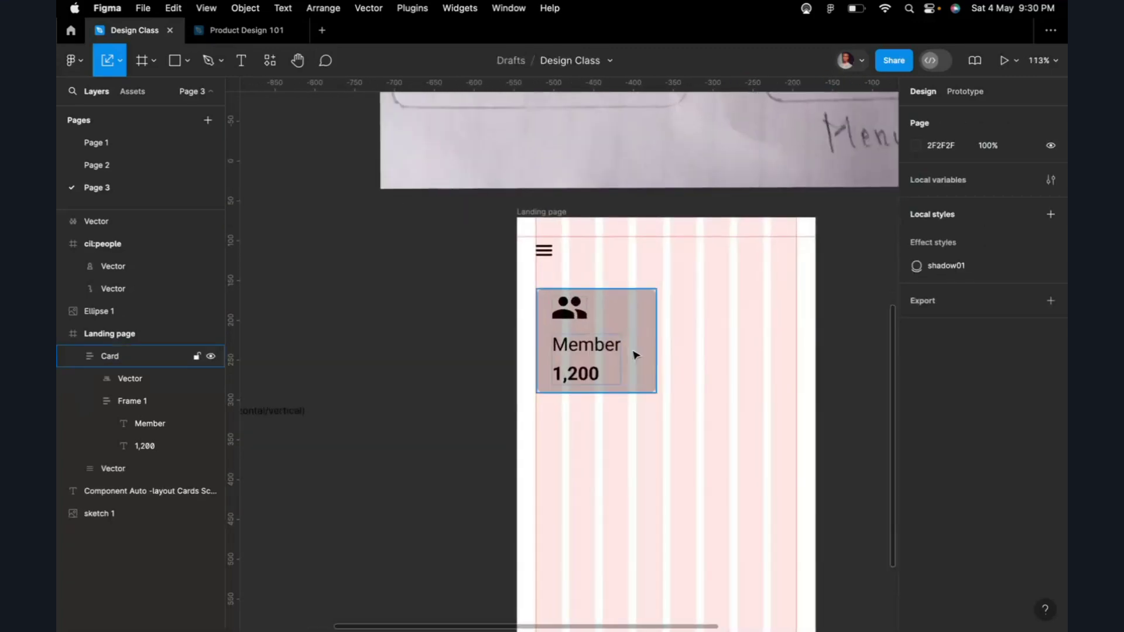
left_click(635, 354)
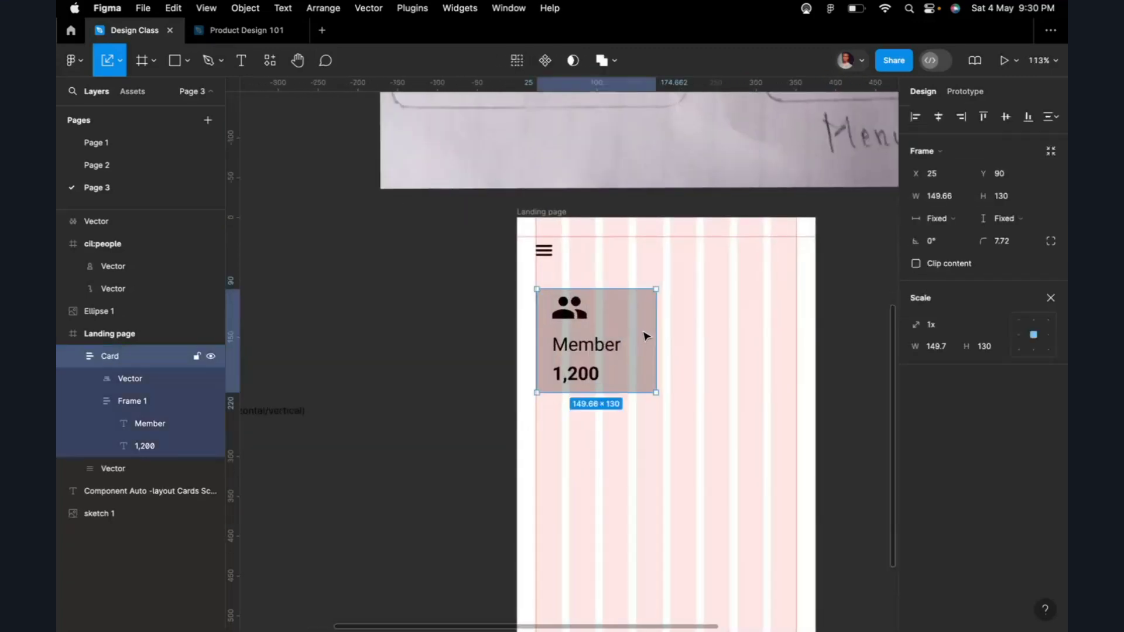
left_click_drag(646, 334, 420, 307)
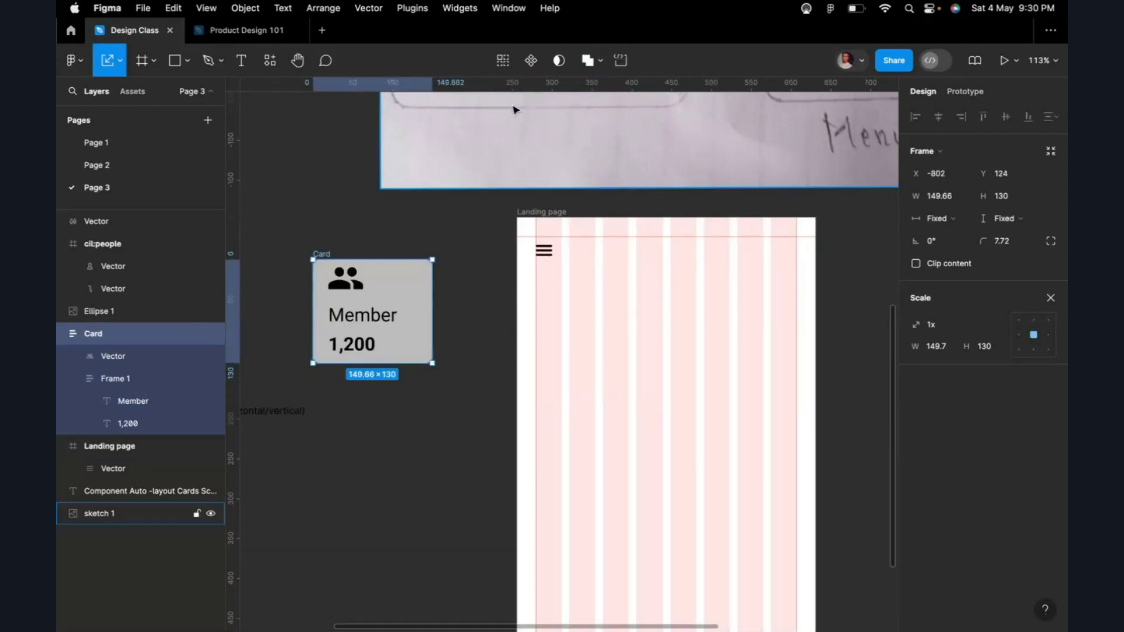
left_click(531, 62)
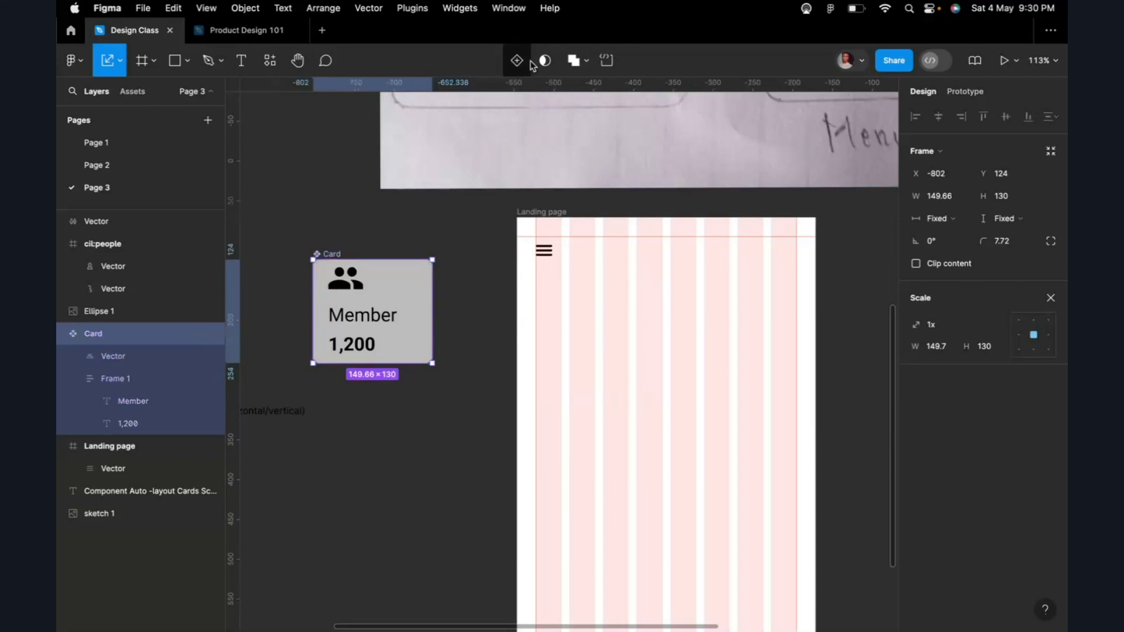
Step: Inspect the new Card component and find it among the local components of Page 3
scroll(402, 304, "up", 5)
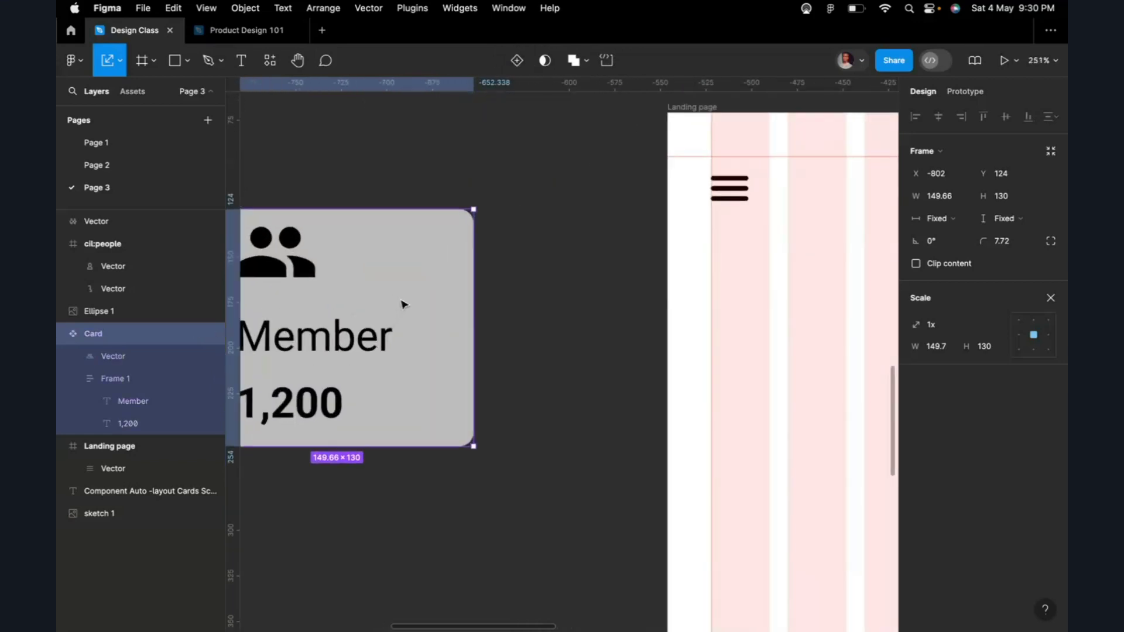
scroll(402, 304, "down", 3)
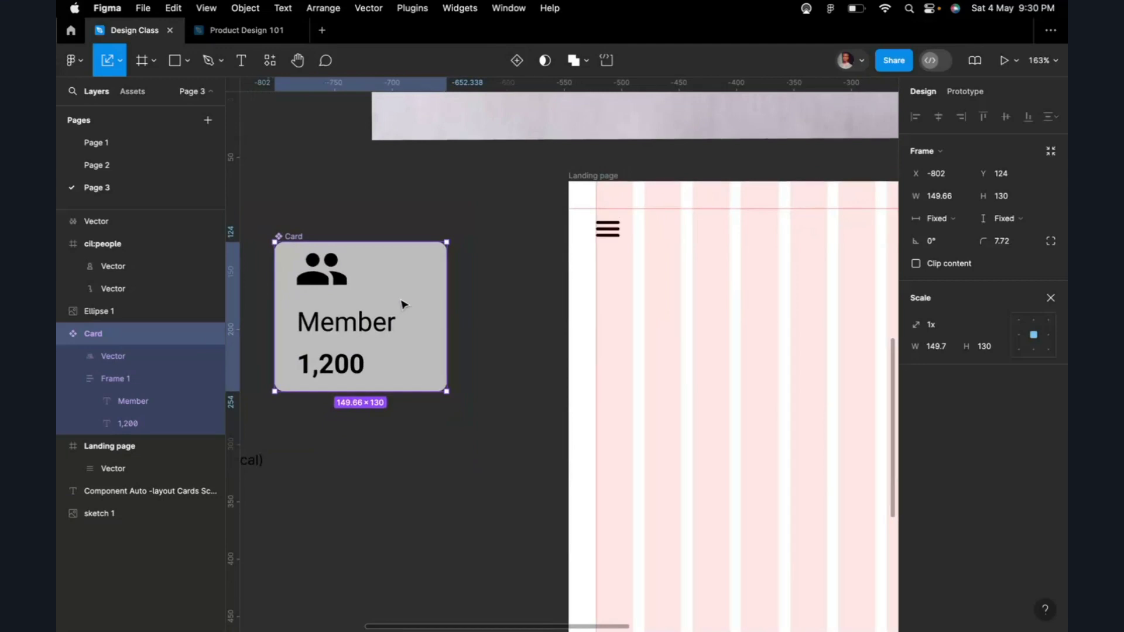
scroll(402, 304, "left", 3)
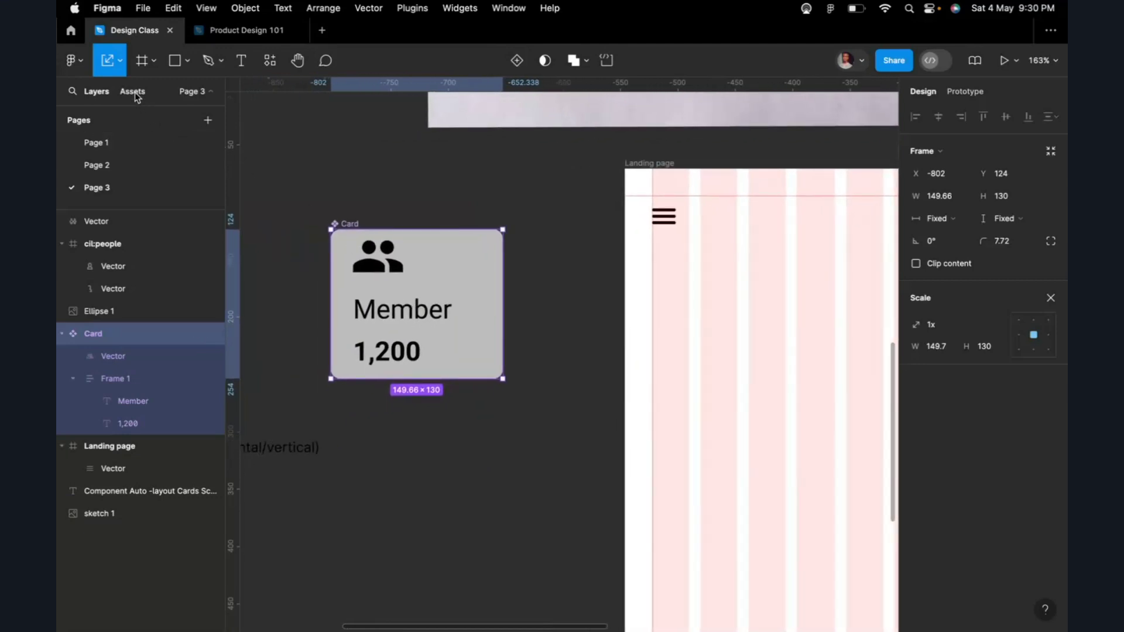
left_click(134, 92)
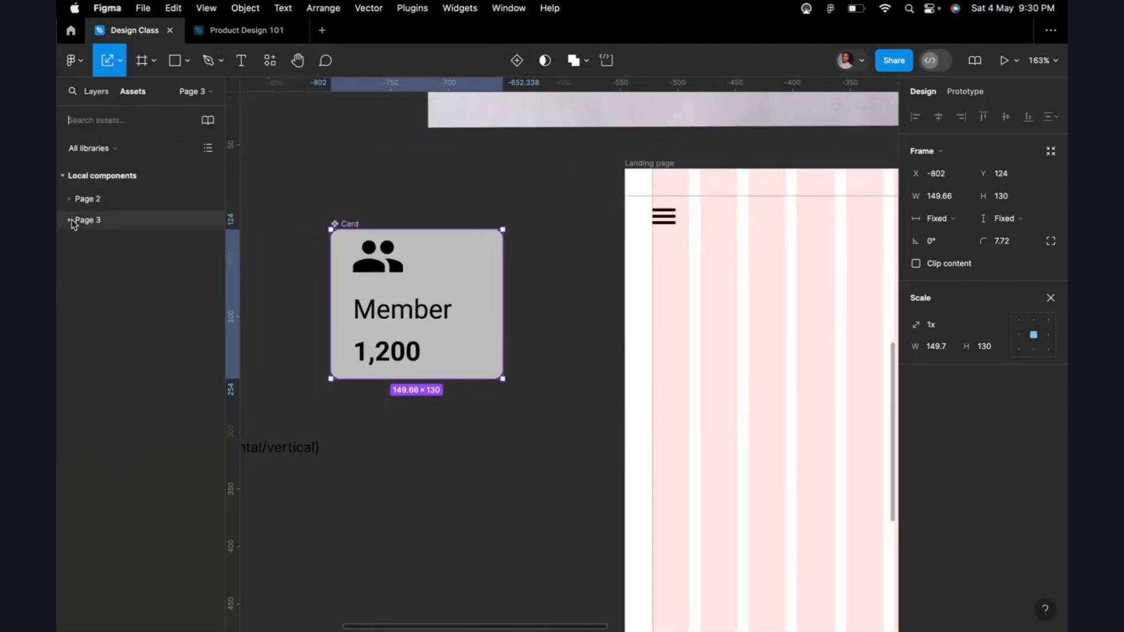
left_click(71, 220)
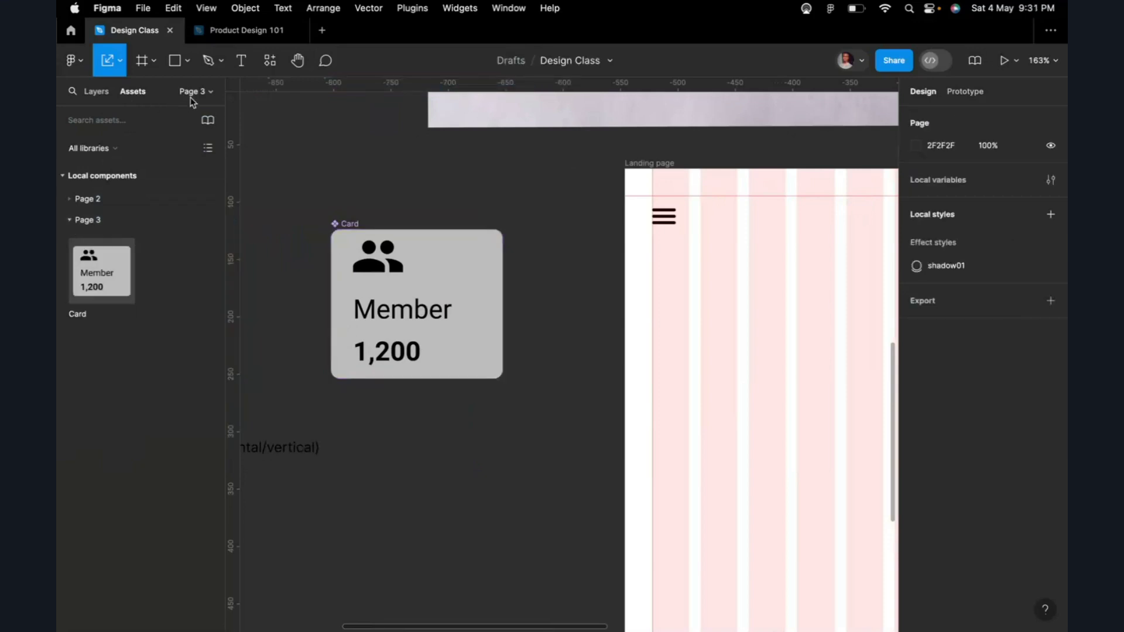
Step: Rename Page 3 as Class Work
key("alt+1")
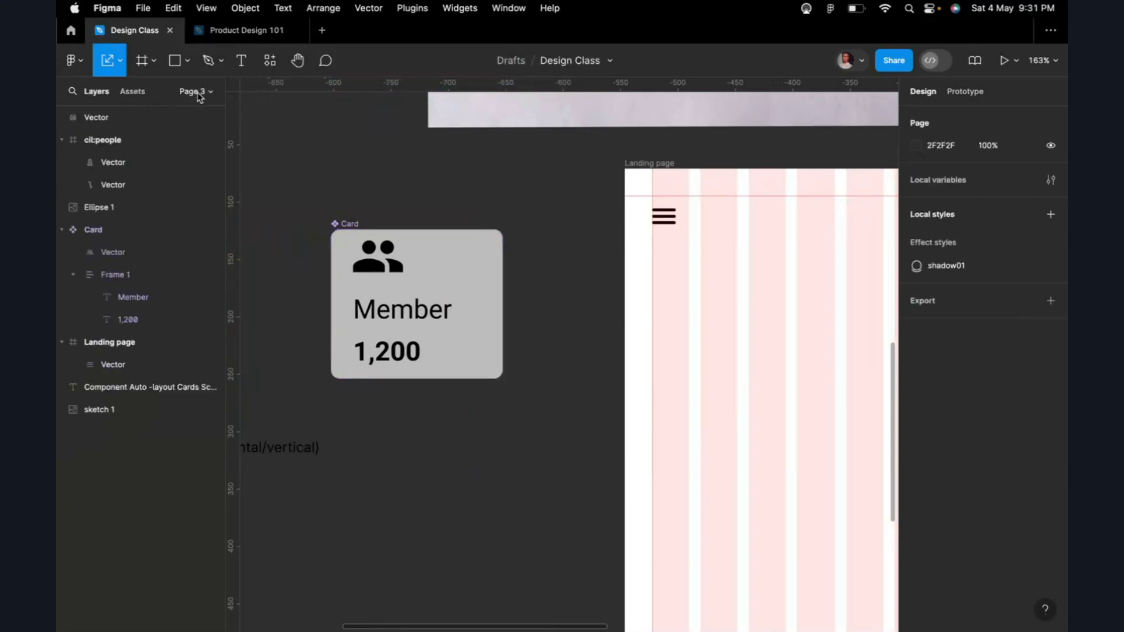
left_click(205, 94)
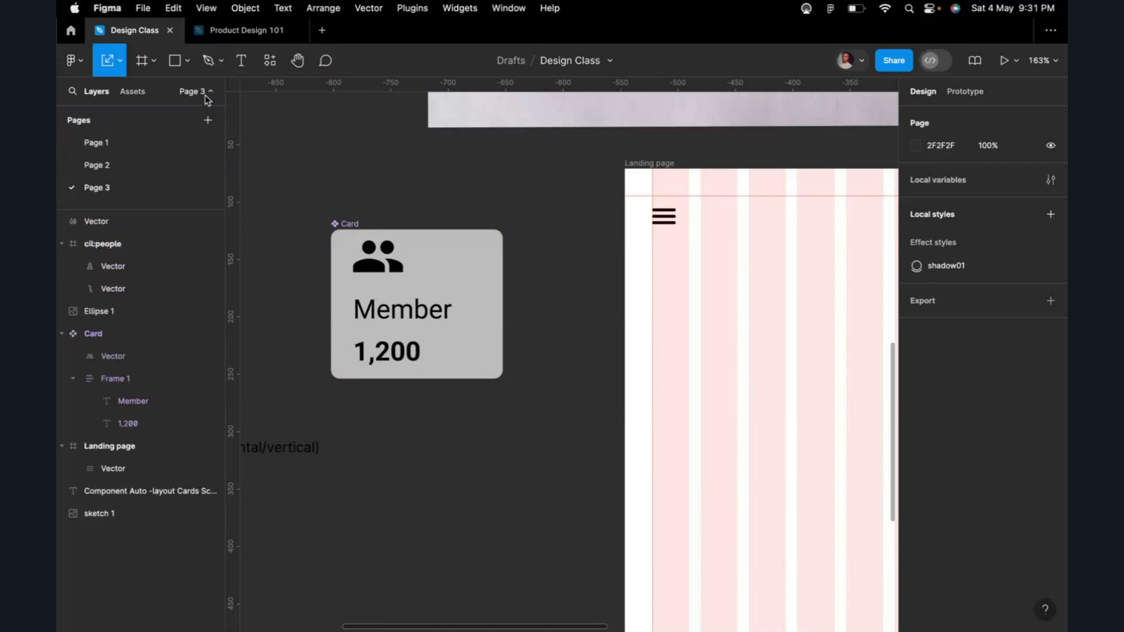
double_click(97, 188)
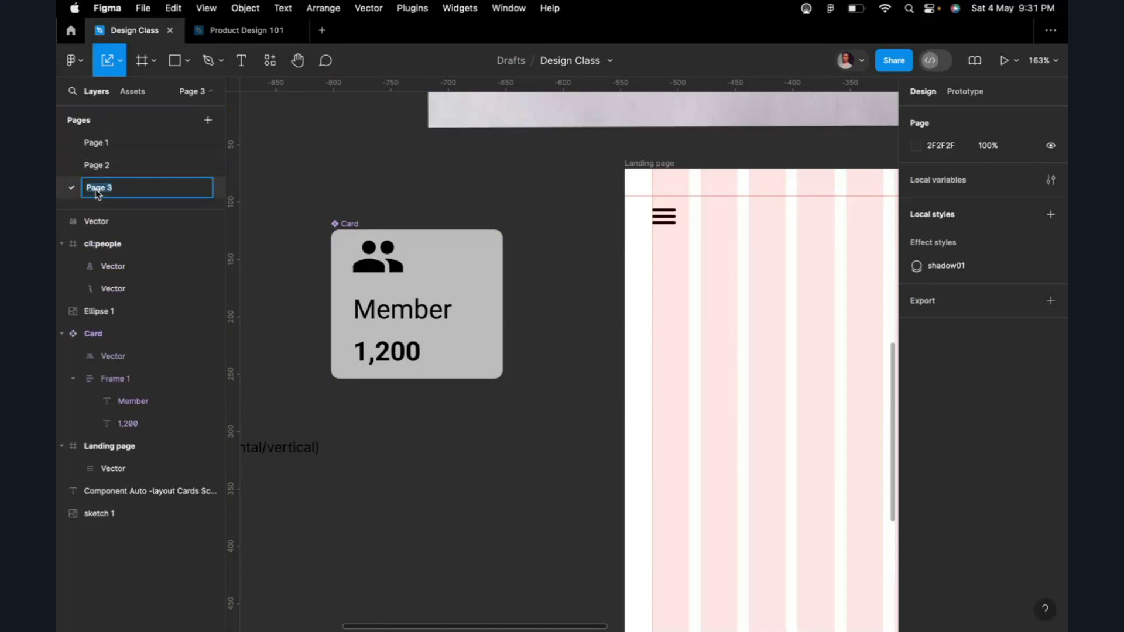
type("Class Work")
key("Return")
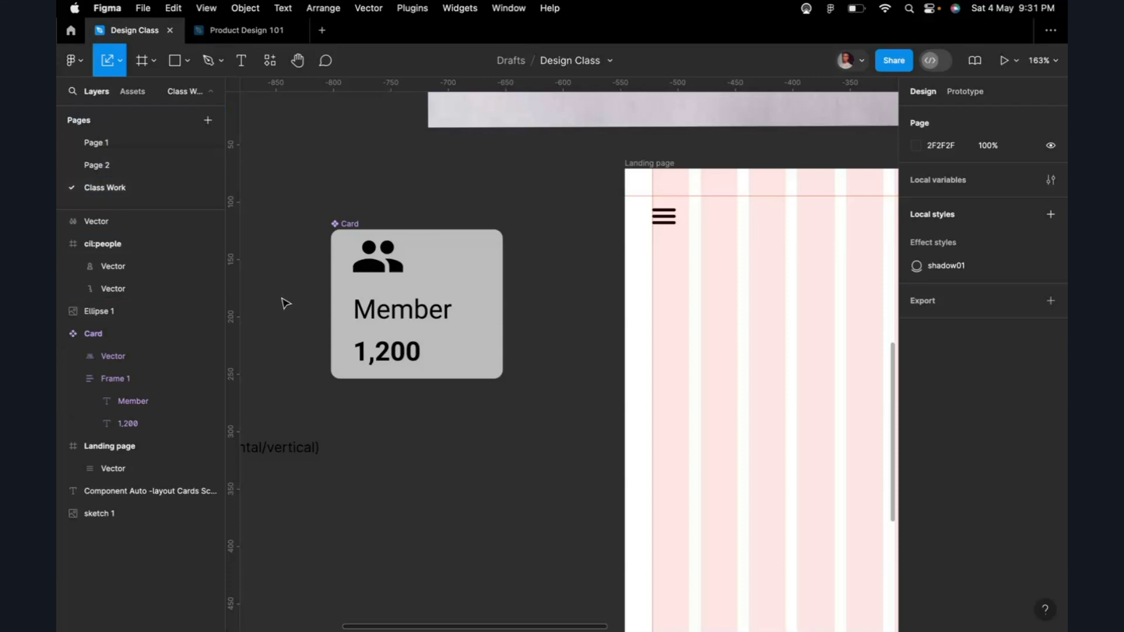
Step: Place two instances of the Class Work Card component beside the main Card, one below it and one at X -988, Y 59
left_click(132, 91)
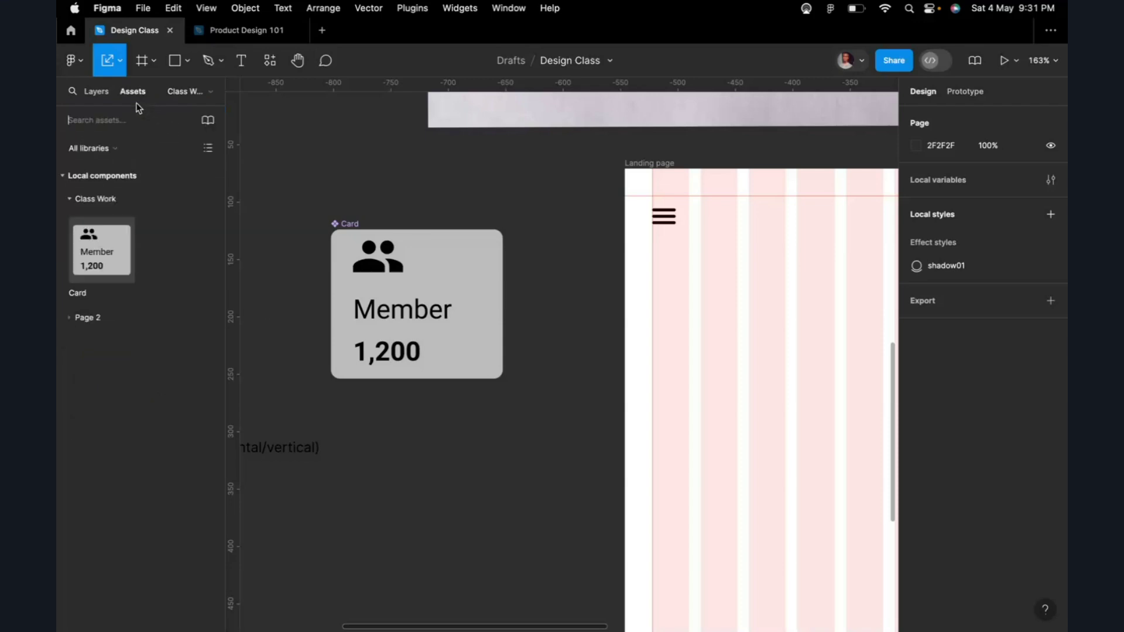
left_click(70, 200)
left_click(69, 200)
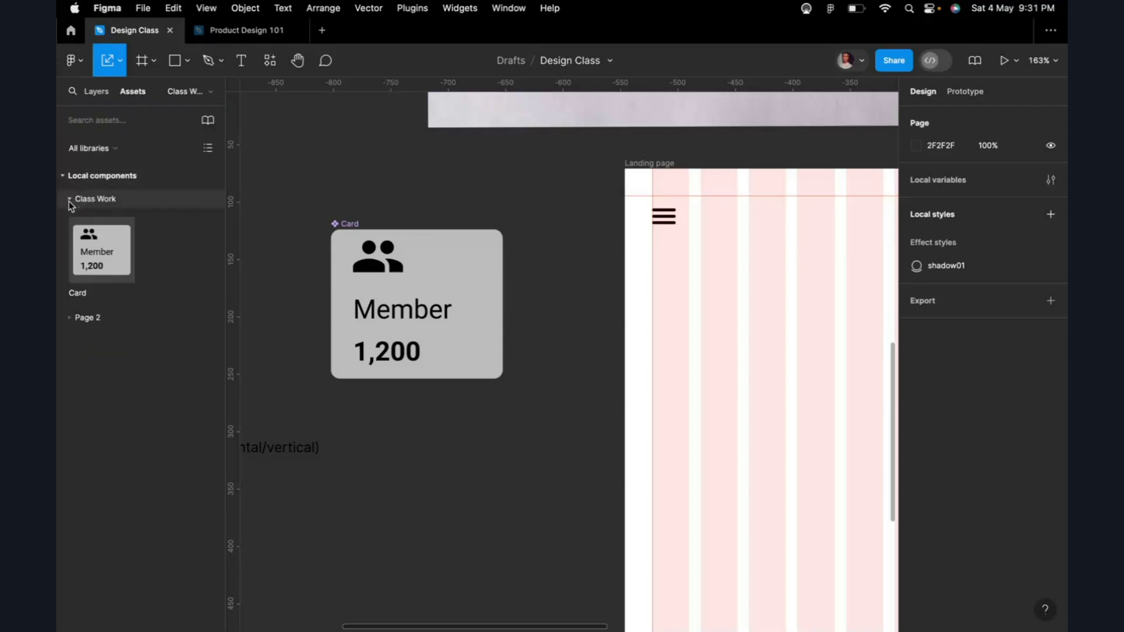
left_click_drag(103, 264, 440, 499)
left_click_drag(90, 248, 315, 178)
scroll(380, 160, "down", 5)
scroll(422, 235, "up", 3)
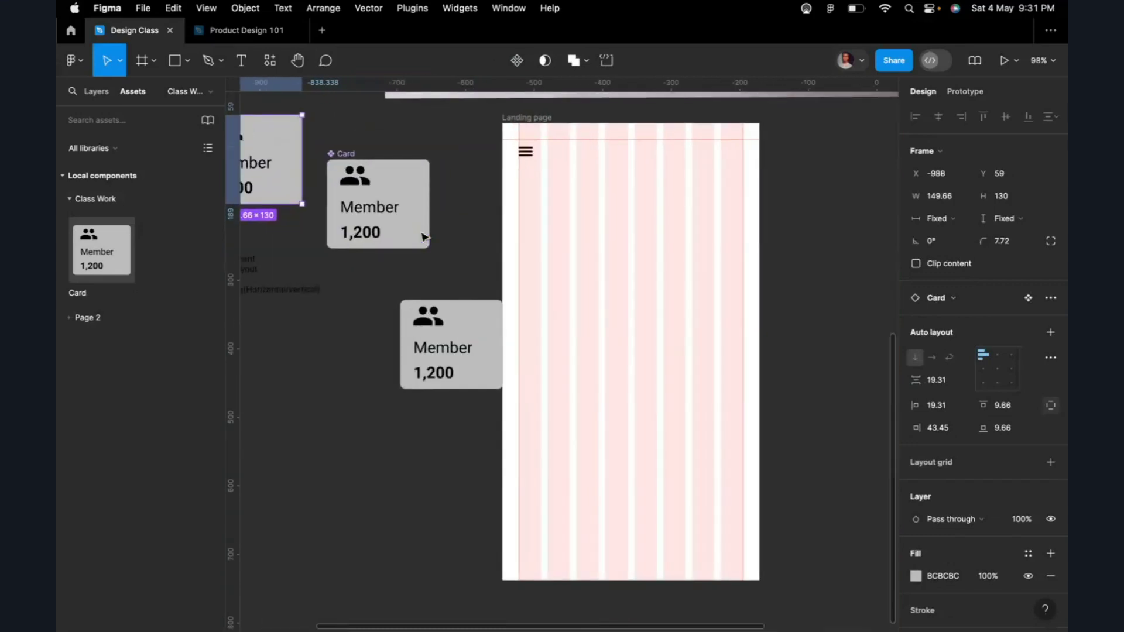
scroll(422, 234, "up", 2)
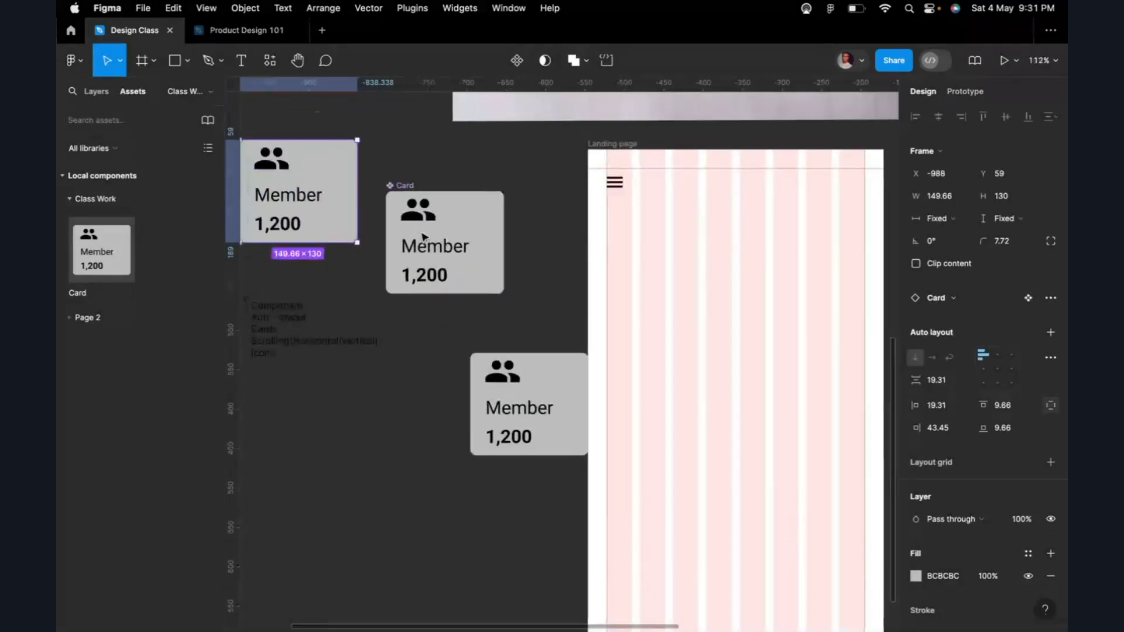
scroll(457, 245, "up", 4)
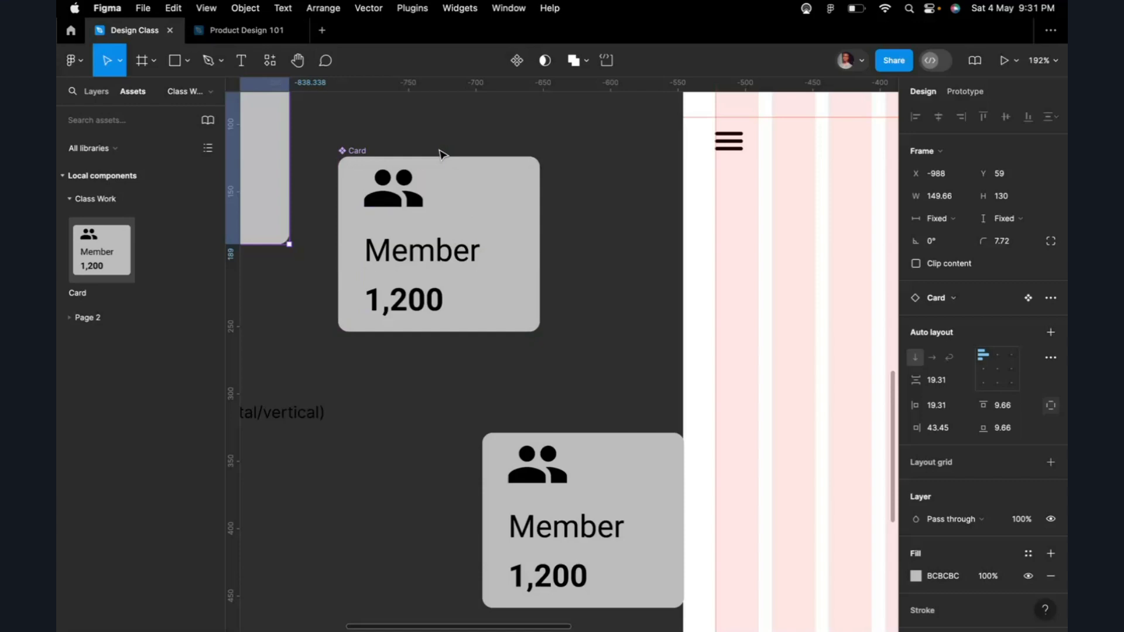
Step: Change the main Card component's fill from grey to red B40000 and compare it with its instances
left_click(352, 155)
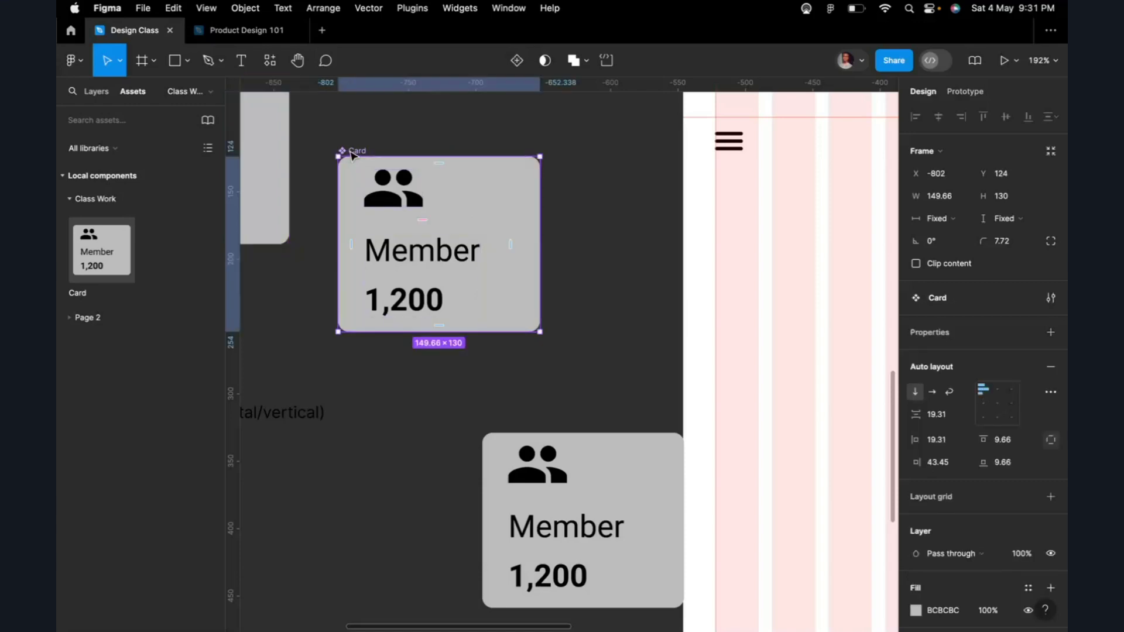
scroll(968, 469, "down", 4)
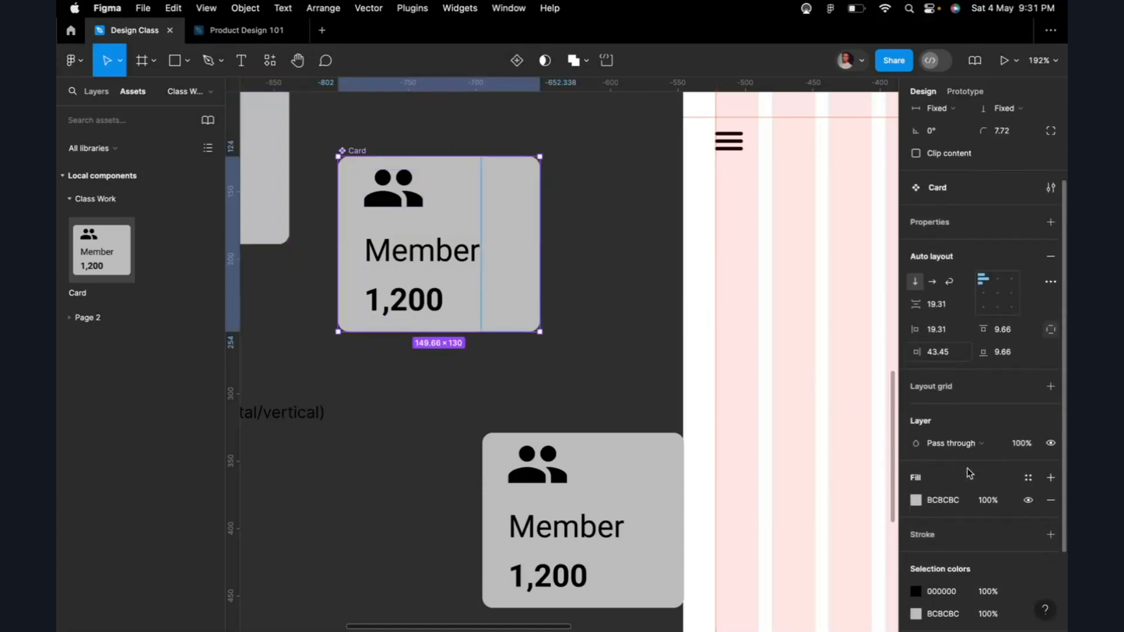
left_click(916, 501)
left_click(894, 362)
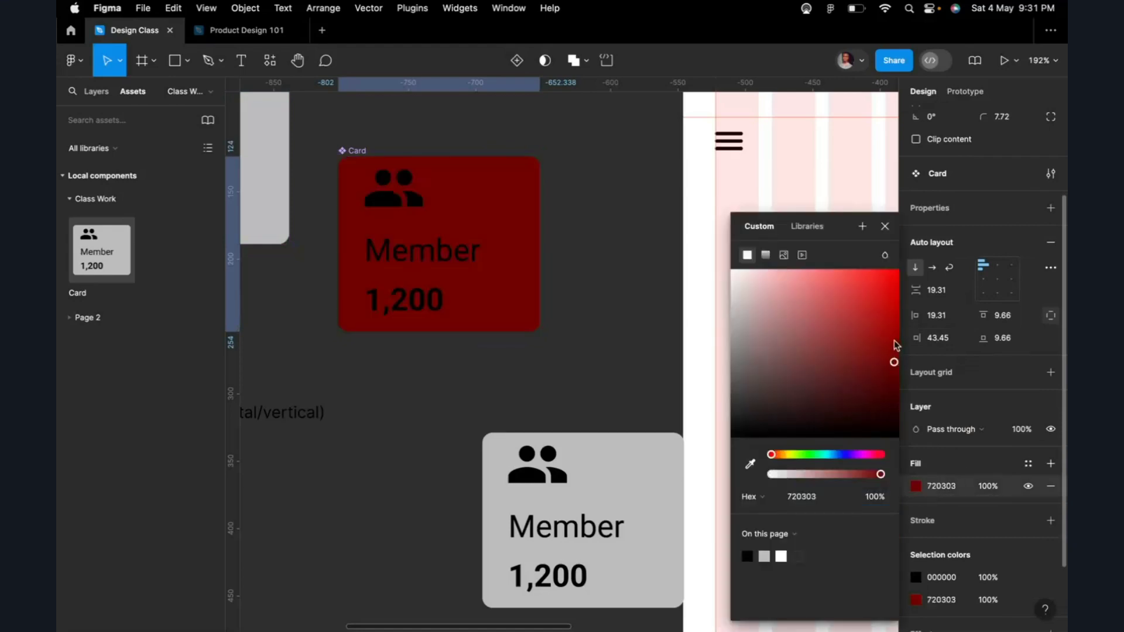
left_click_drag(894, 345, 899, 318)
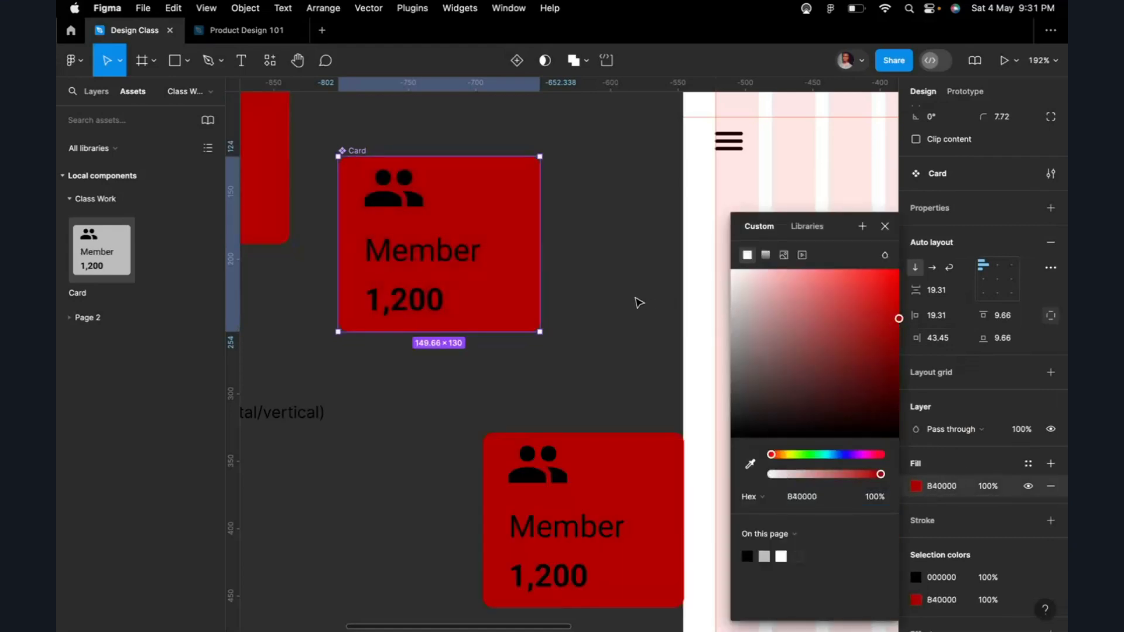
left_click(640, 303)
scroll(644, 308, "down", 5)
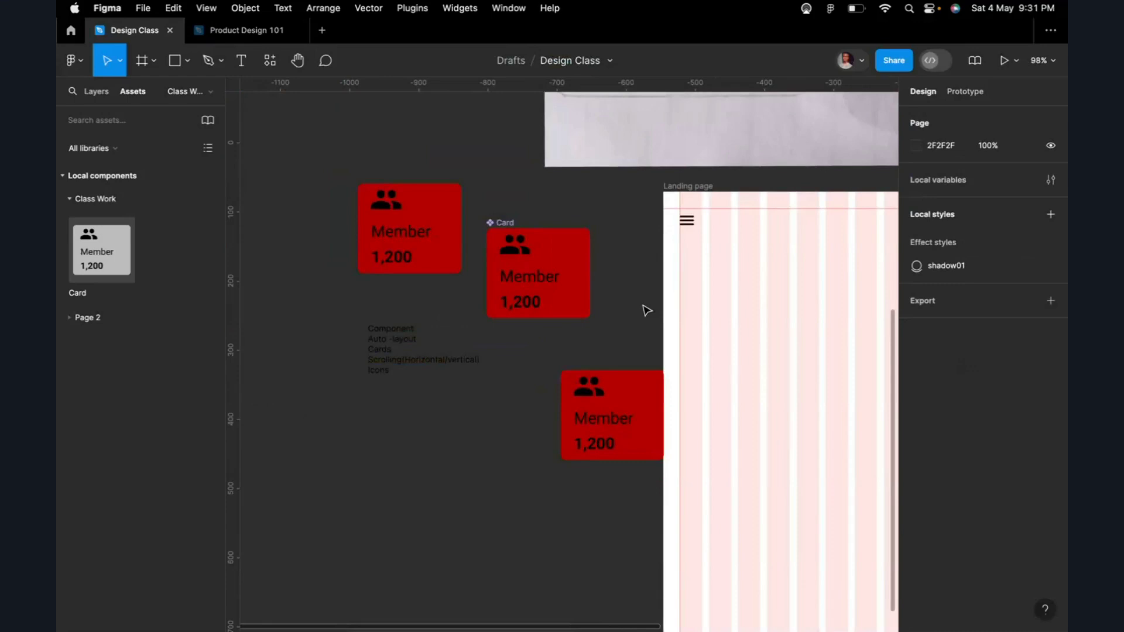
scroll(646, 310, "up", 3)
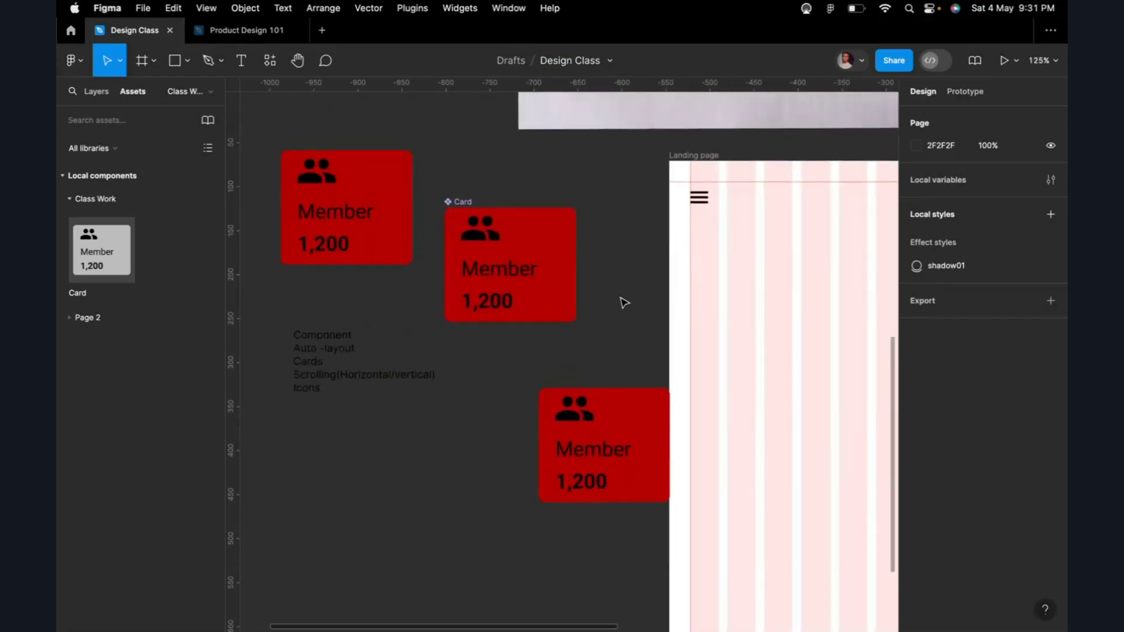
Step: Change the fill of the Member text in the main Card component from black to off-white FBFBFB
double_click(528, 277)
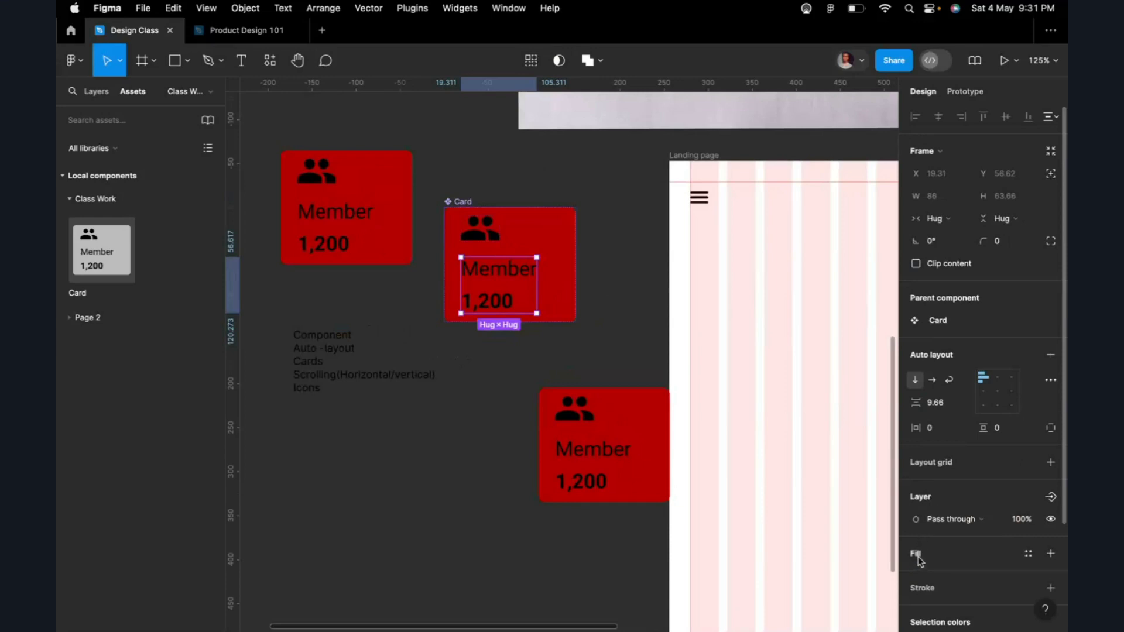
left_click(507, 273)
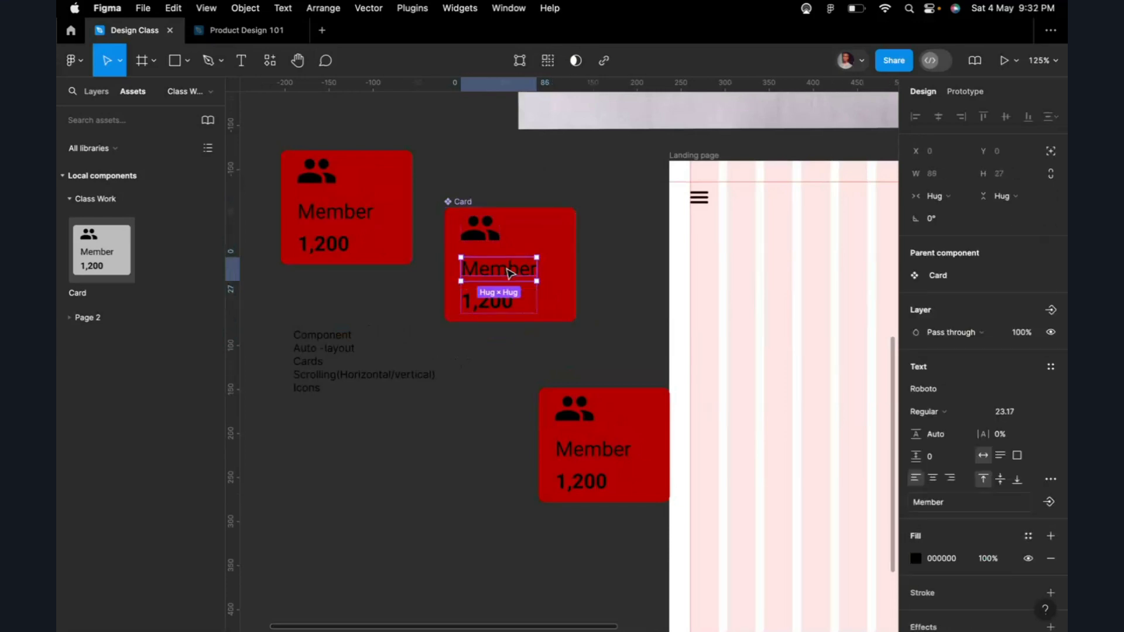
left_click(915, 559)
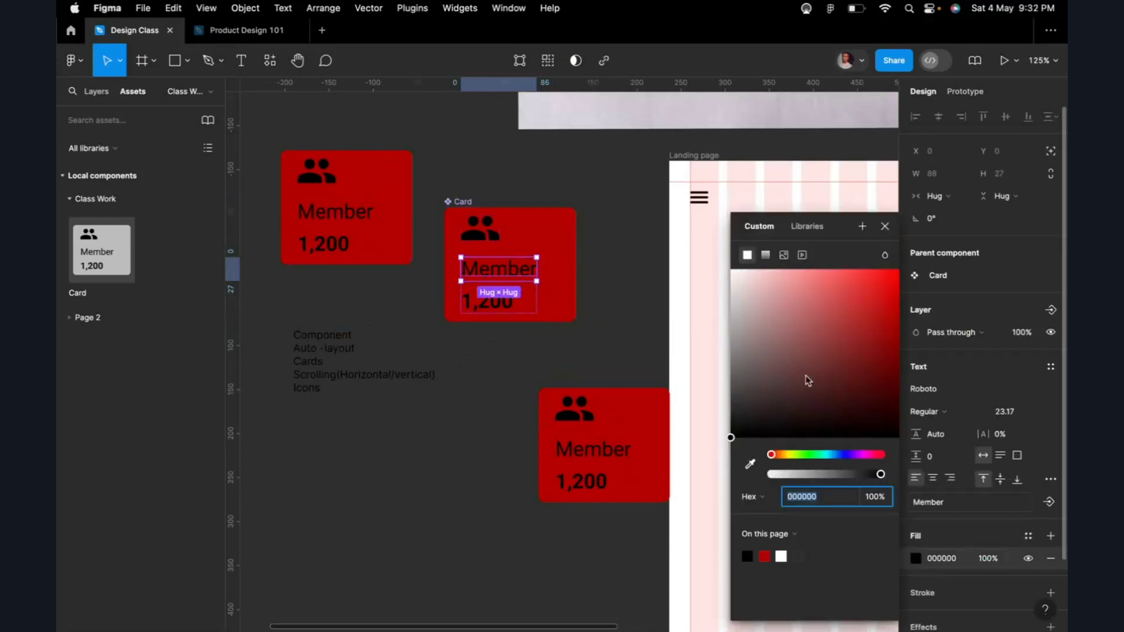
left_click_drag(777, 326, 714, 282)
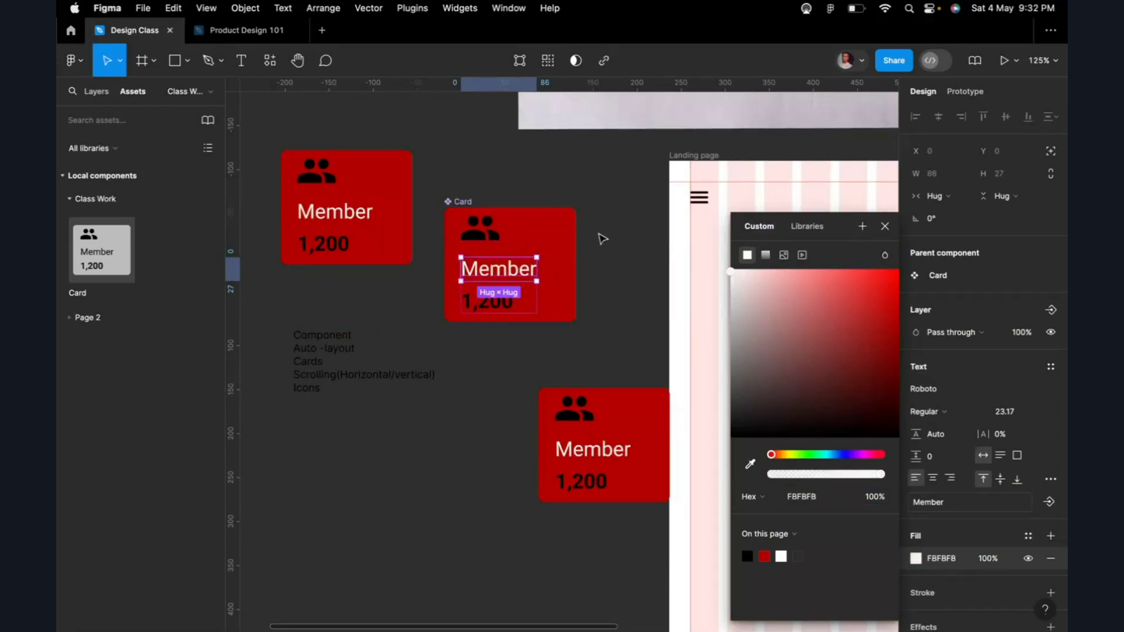
left_click(603, 239)
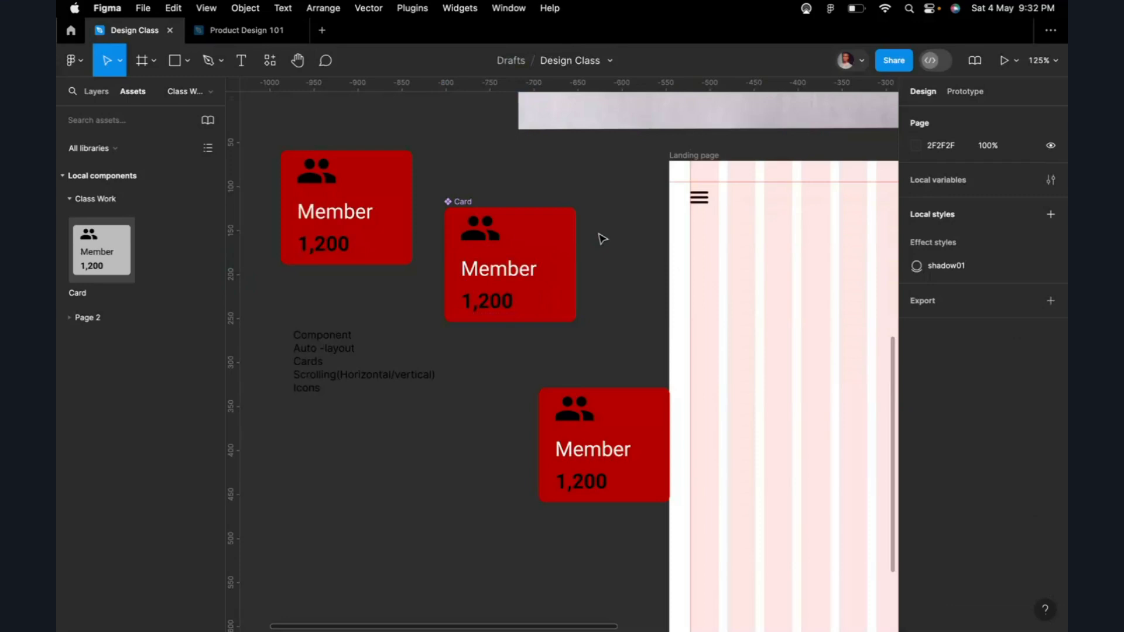
Step: Recolour the 1,200 text in the lower Card instance to yellow-green D4F600
left_click(468, 203)
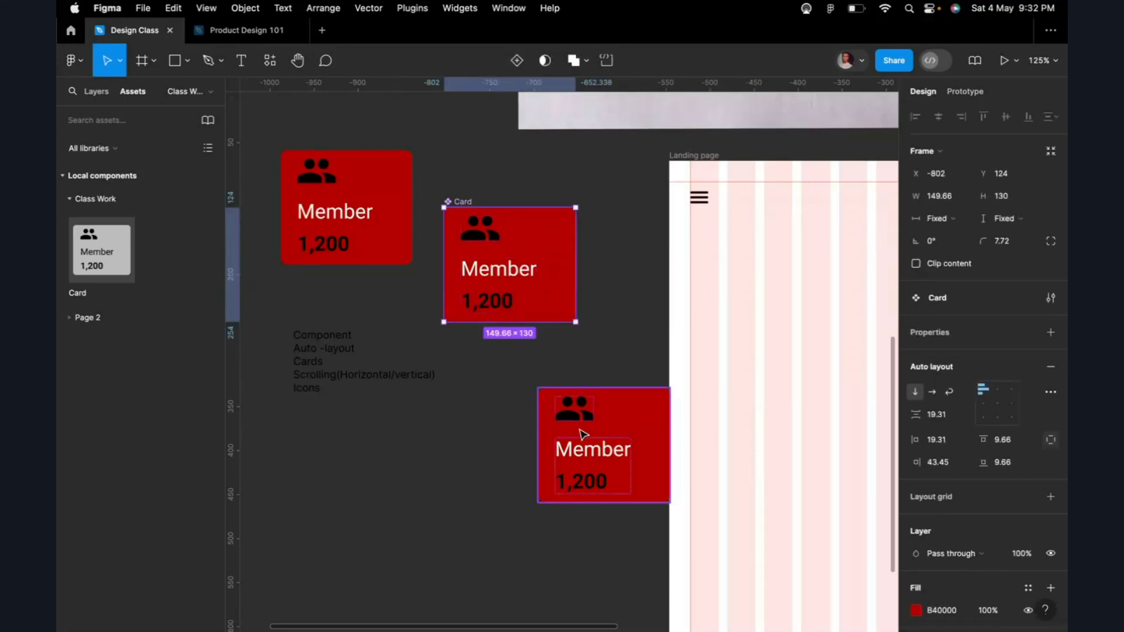
left_click(631, 481)
scroll(631, 481, "up", 5)
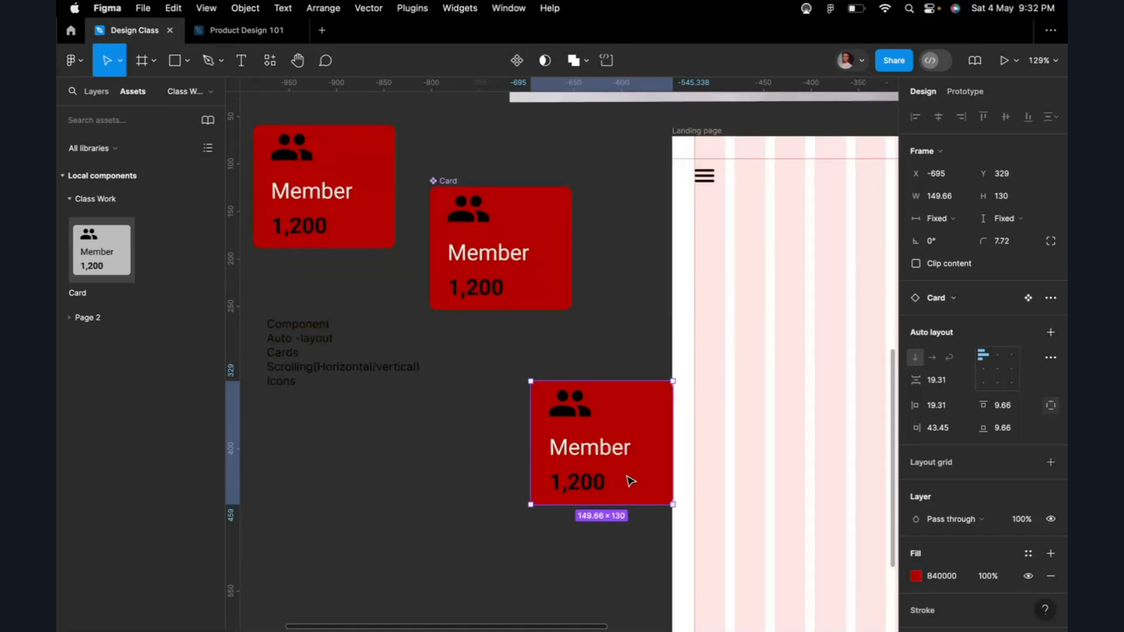
double_click(572, 491)
double_click(573, 497)
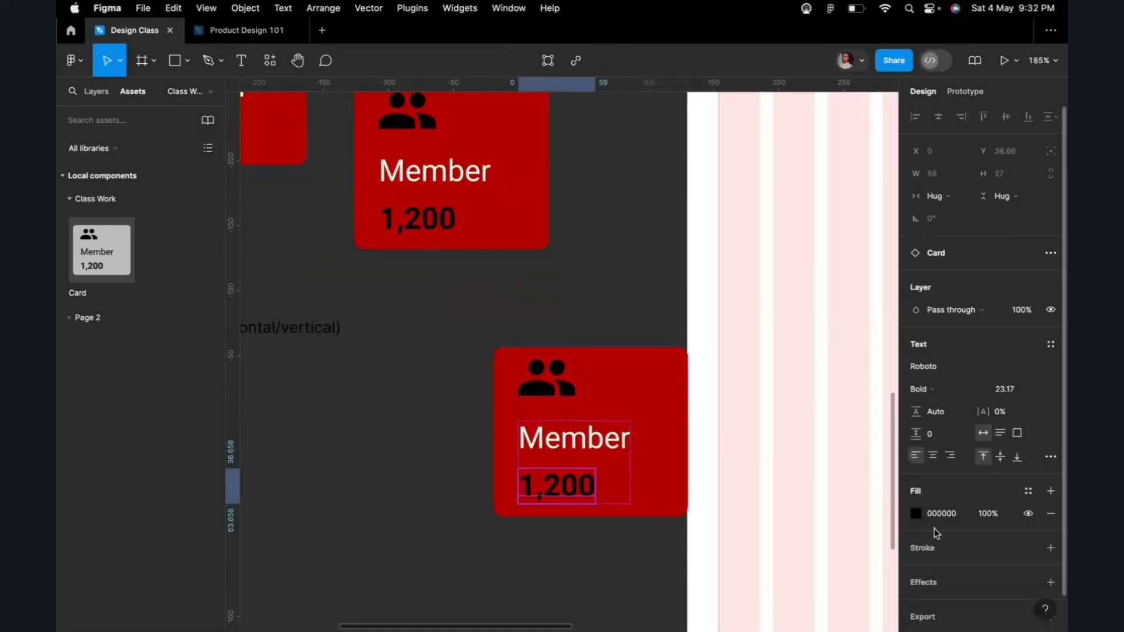
left_click(917, 513)
left_click(794, 455)
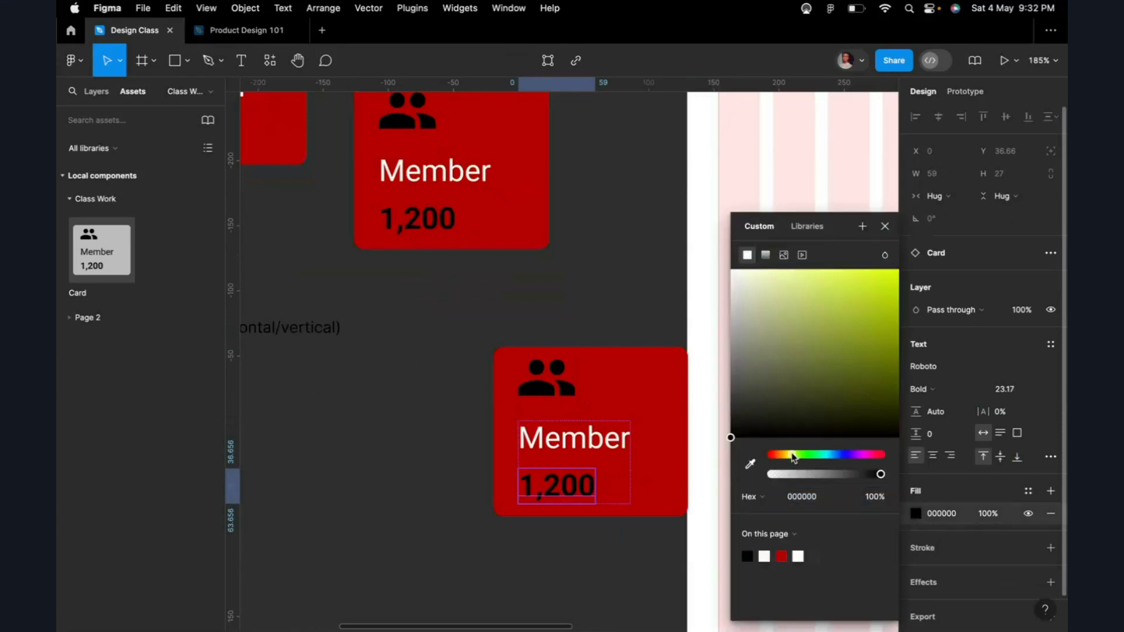
left_click_drag(846, 377, 899, 275)
left_click(394, 386)
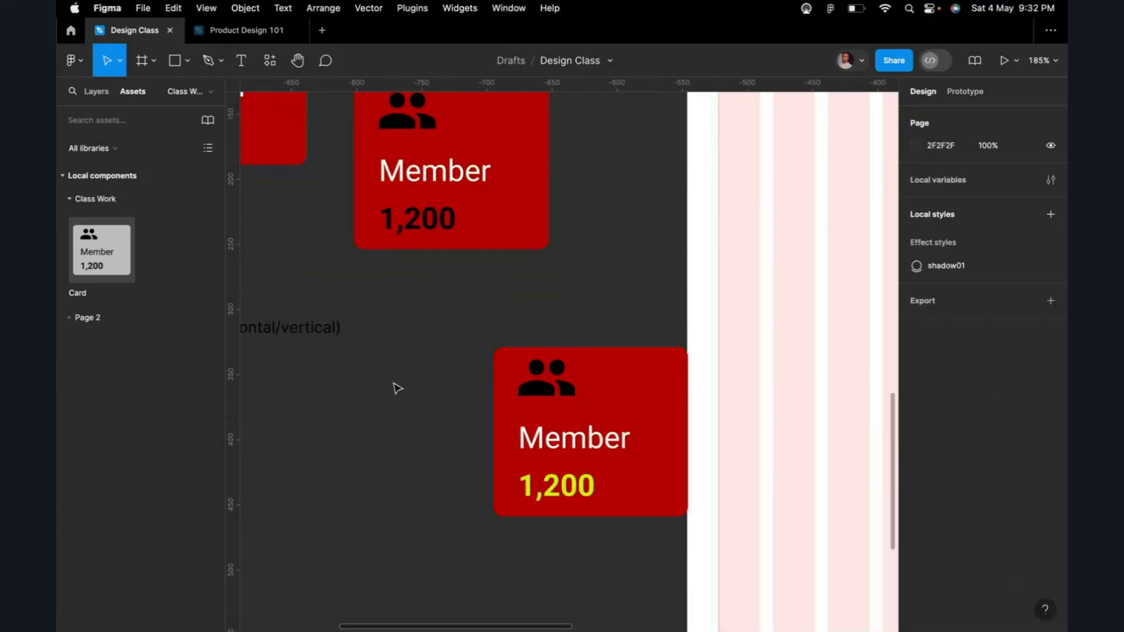
Step: Change the people icon's fill in the lower Card instance to white FFFFFF
scroll(449, 414, "down", 5)
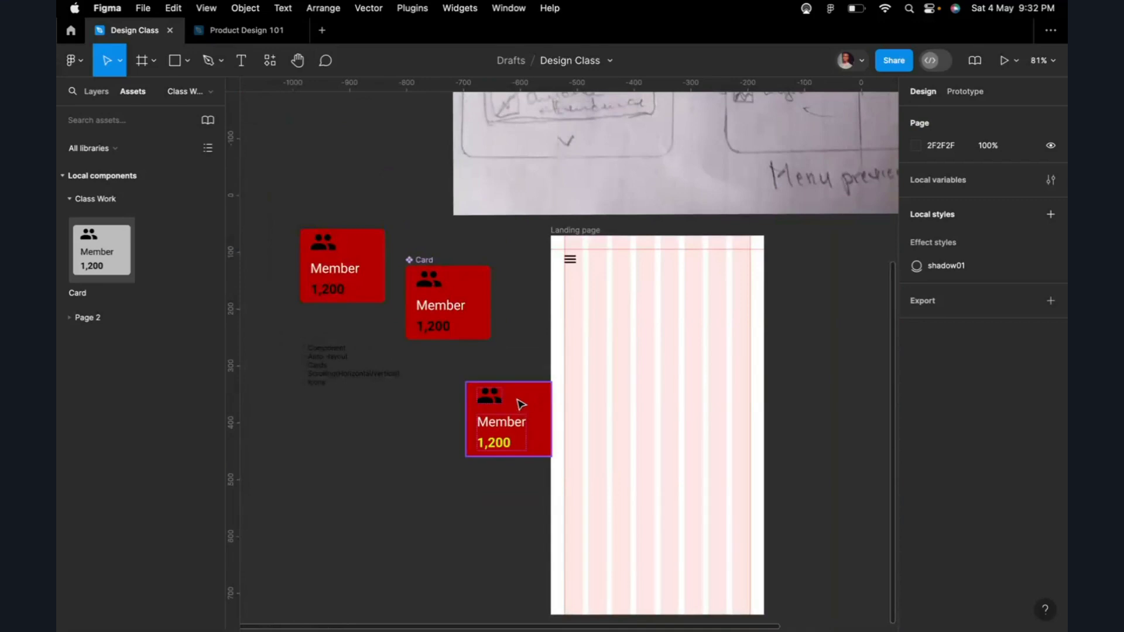
double_click(490, 405)
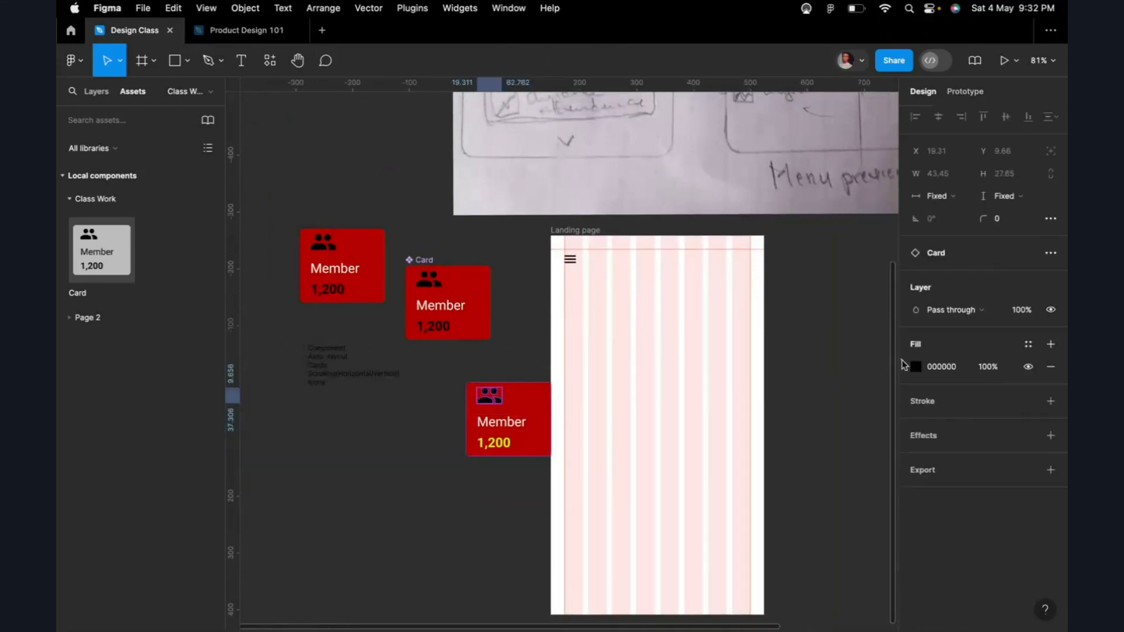
left_click(916, 367)
left_click_drag(779, 313, 647, 244)
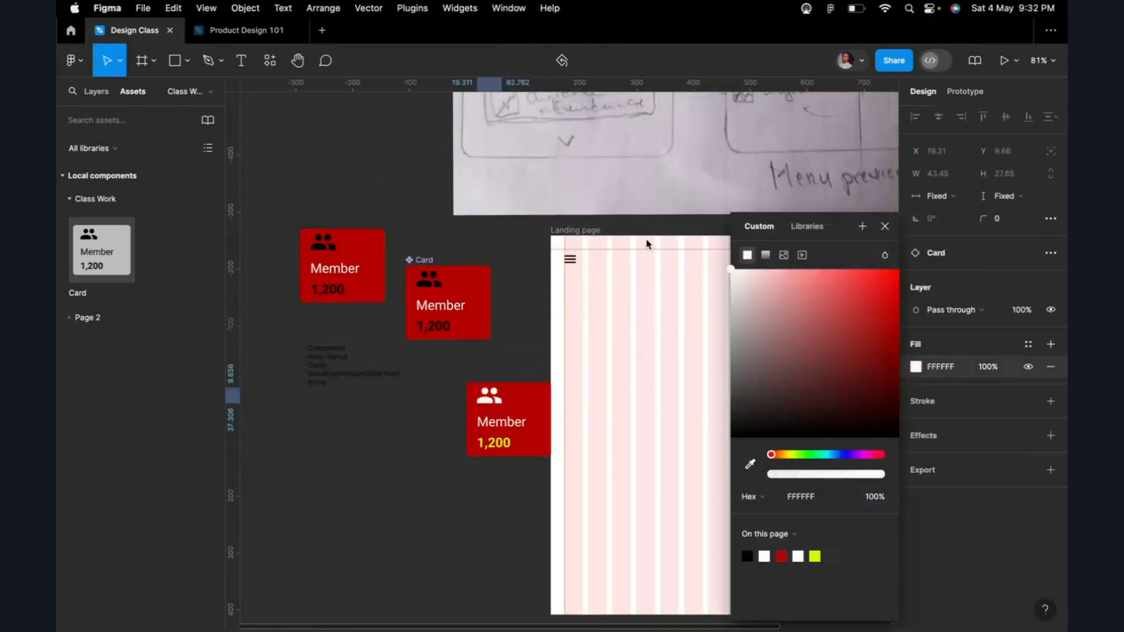
left_click(533, 272)
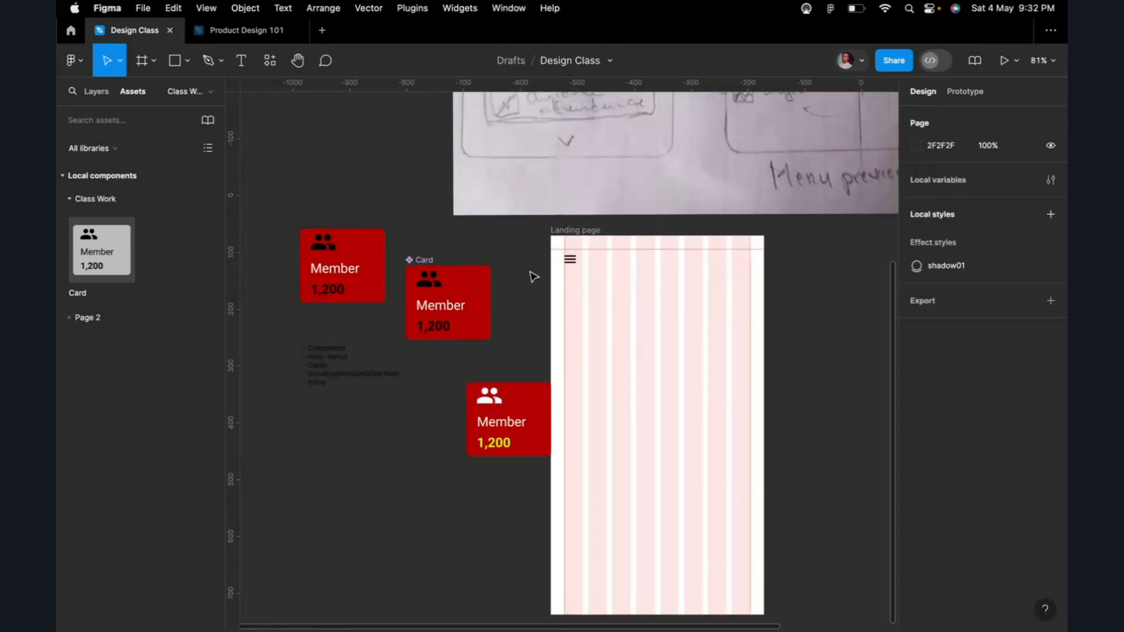
Step: Change the lower Card instance's background fill to blue 0400B4
double_click(500, 399)
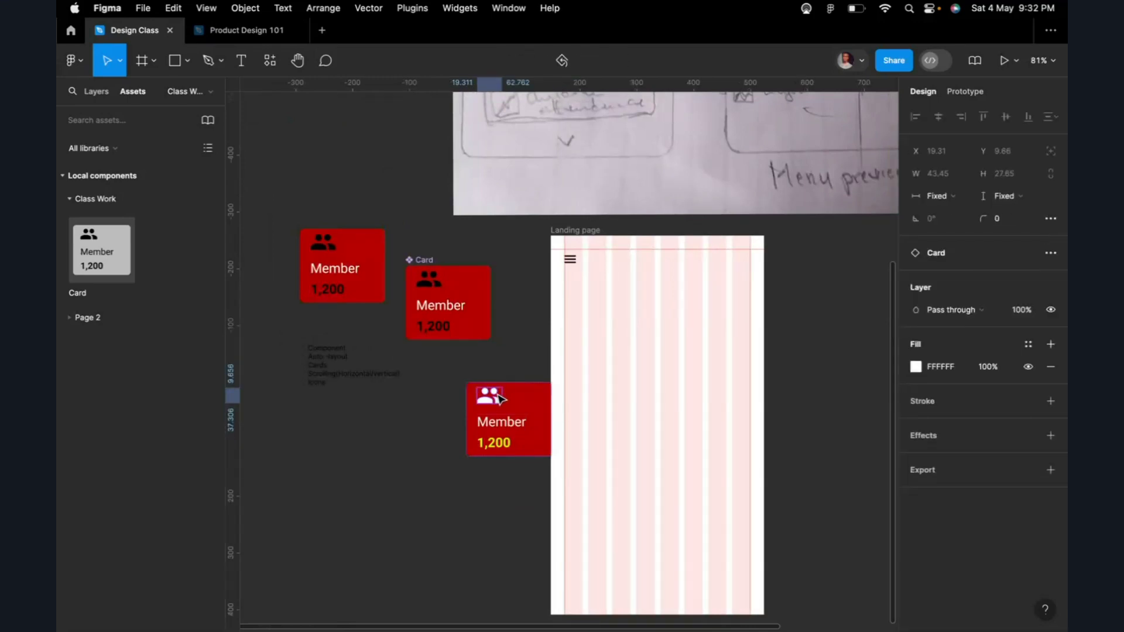
left_click(497, 424)
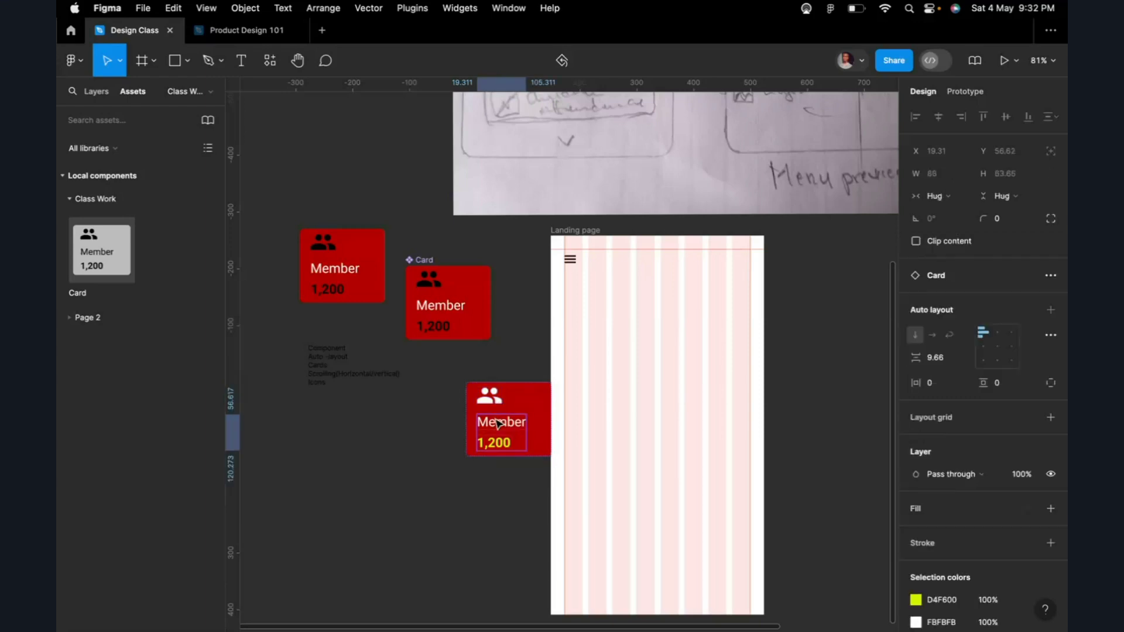
scroll(496, 423, "right", 2)
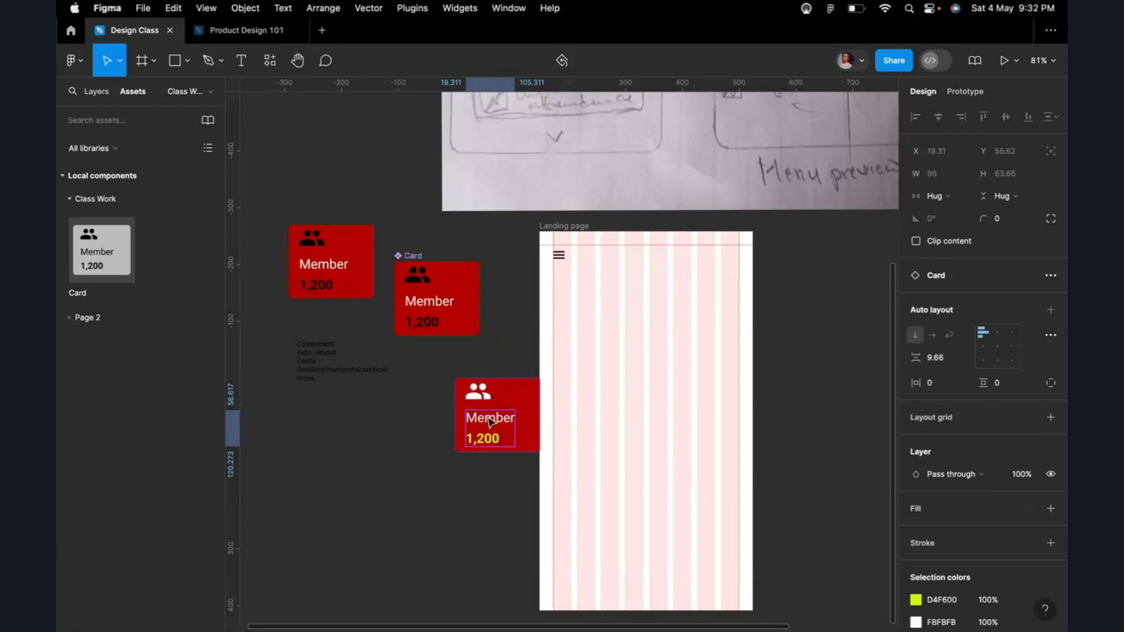
scroll(490, 422, "up", 5)
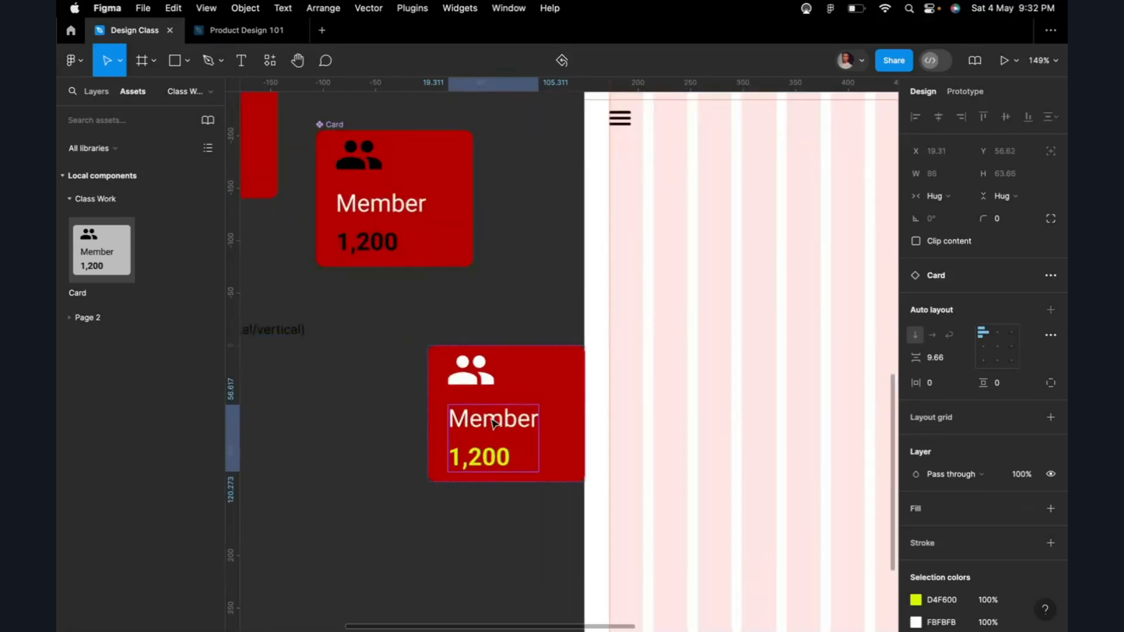
left_click(575, 391)
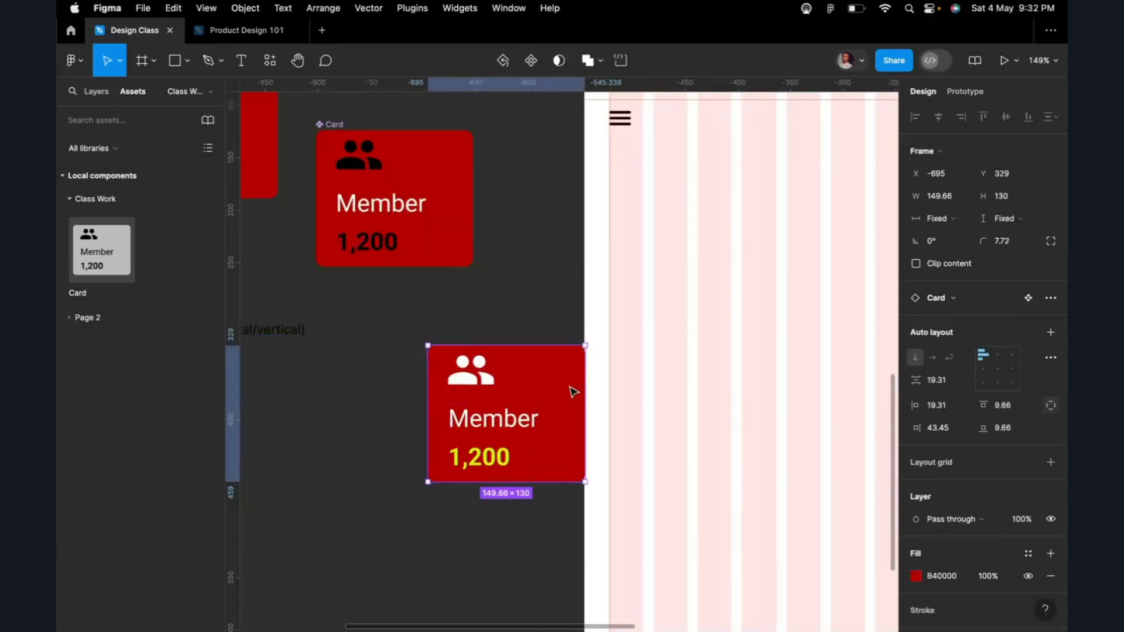
left_click(917, 577)
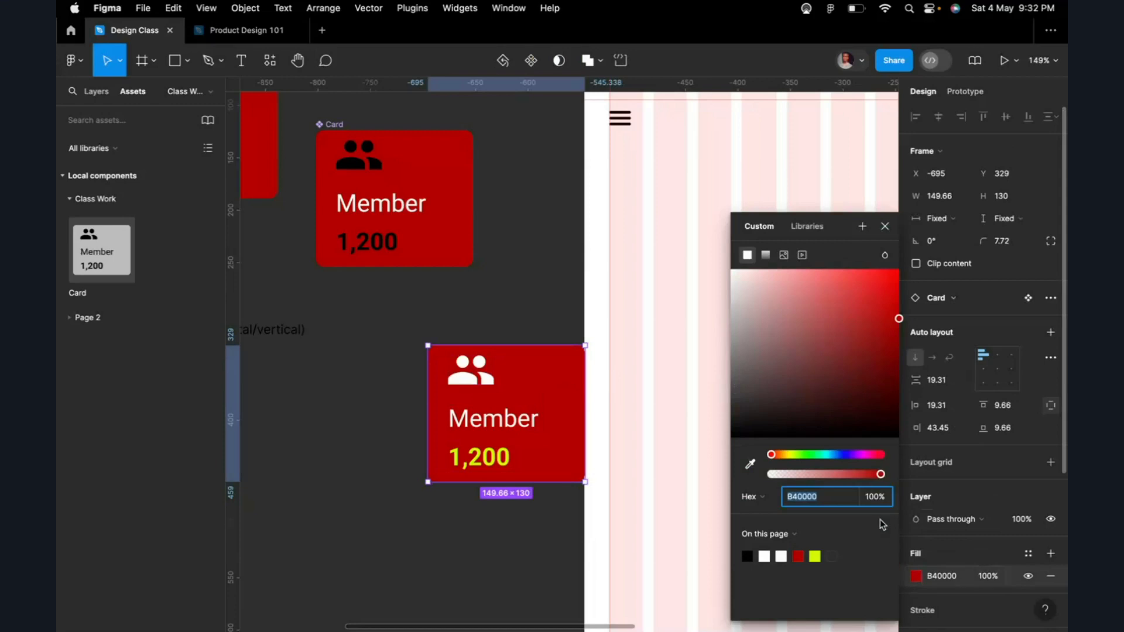
left_click(844, 455)
left_click(362, 309)
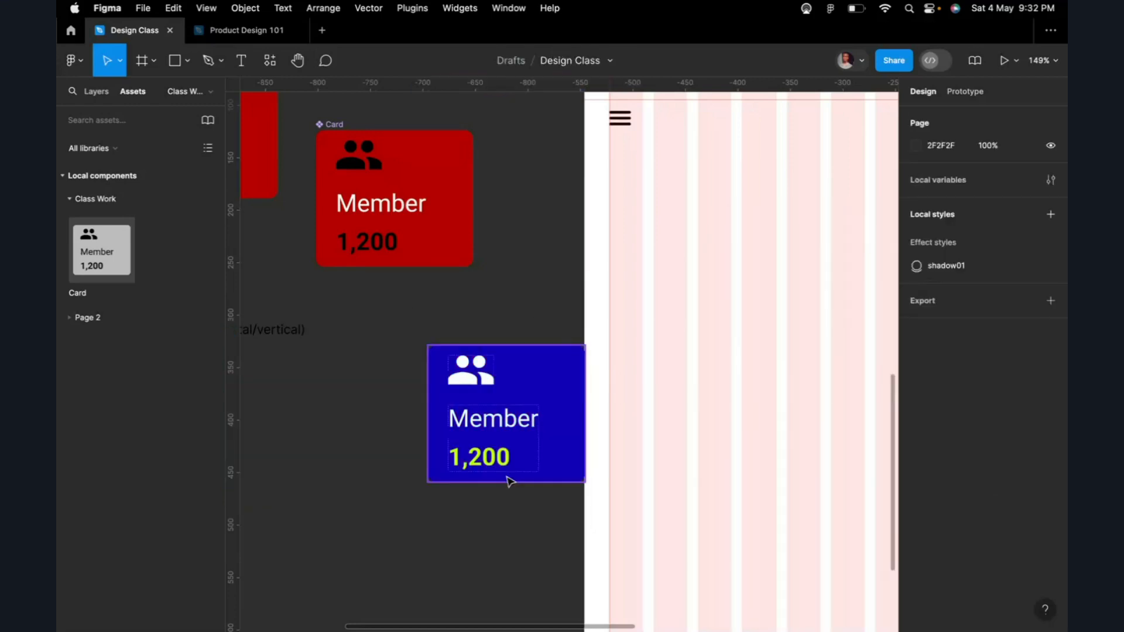
Step: Set the font size of the Member text in the main Card component to 22
scroll(553, 489, "down", 3)
scroll(553, 489, "down", 1)
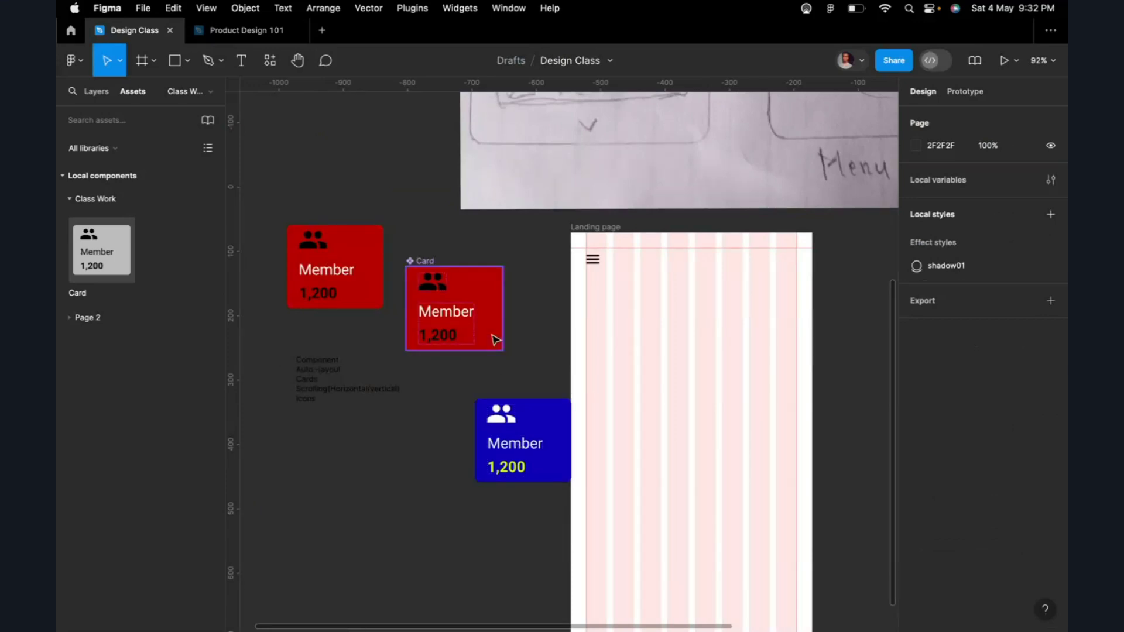
left_click(460, 320)
double_click(460, 316)
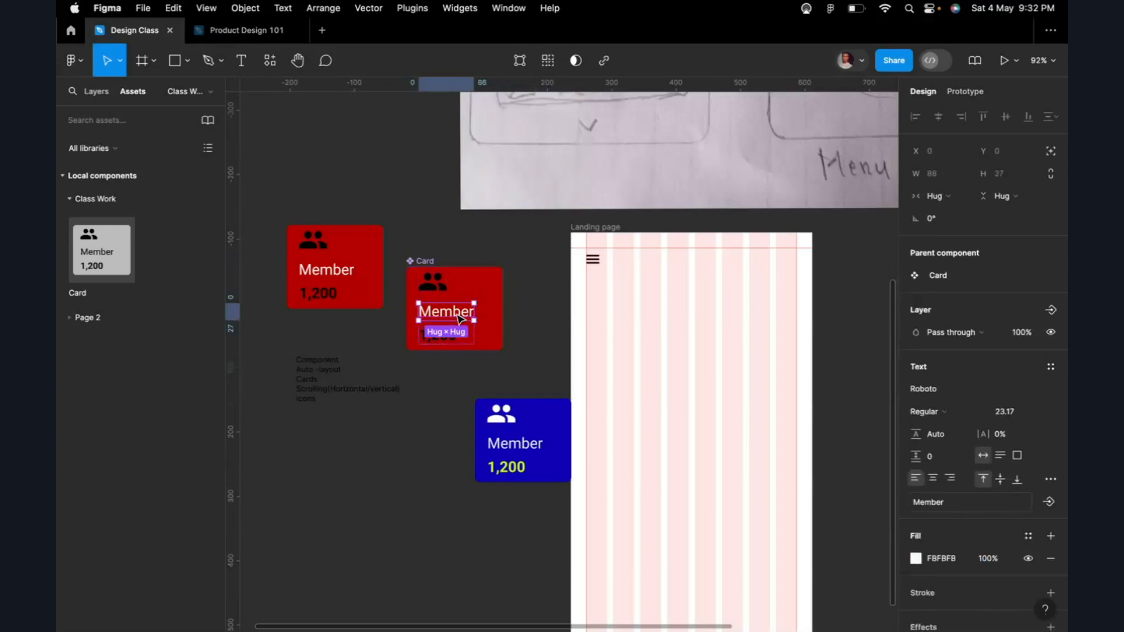
left_click(1009, 417)
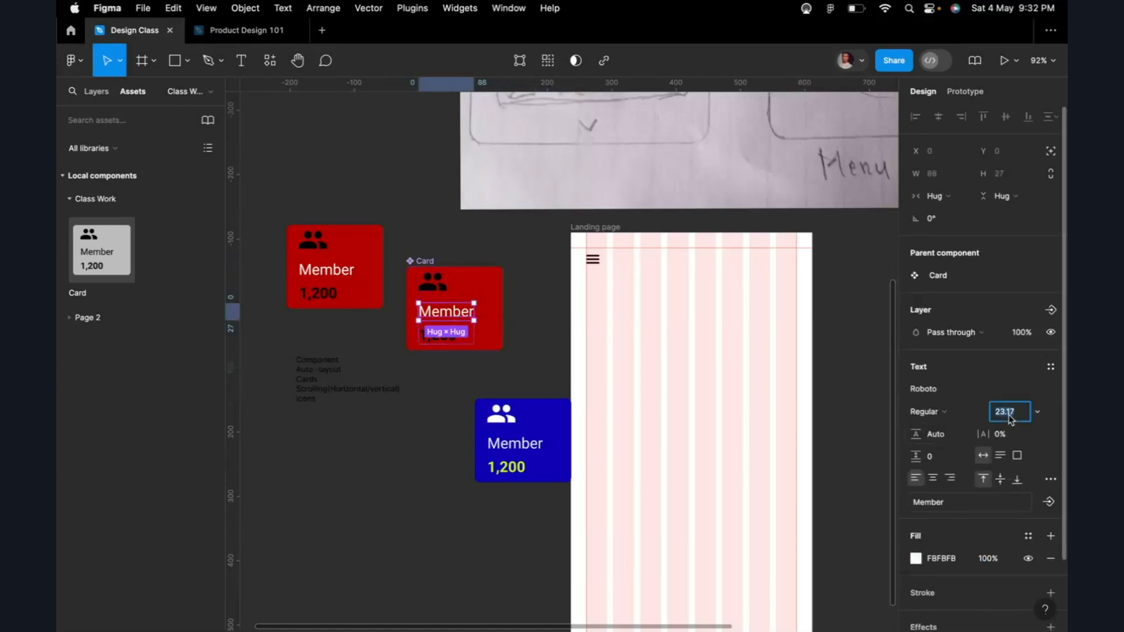
type("22")
left_click(398, 388)
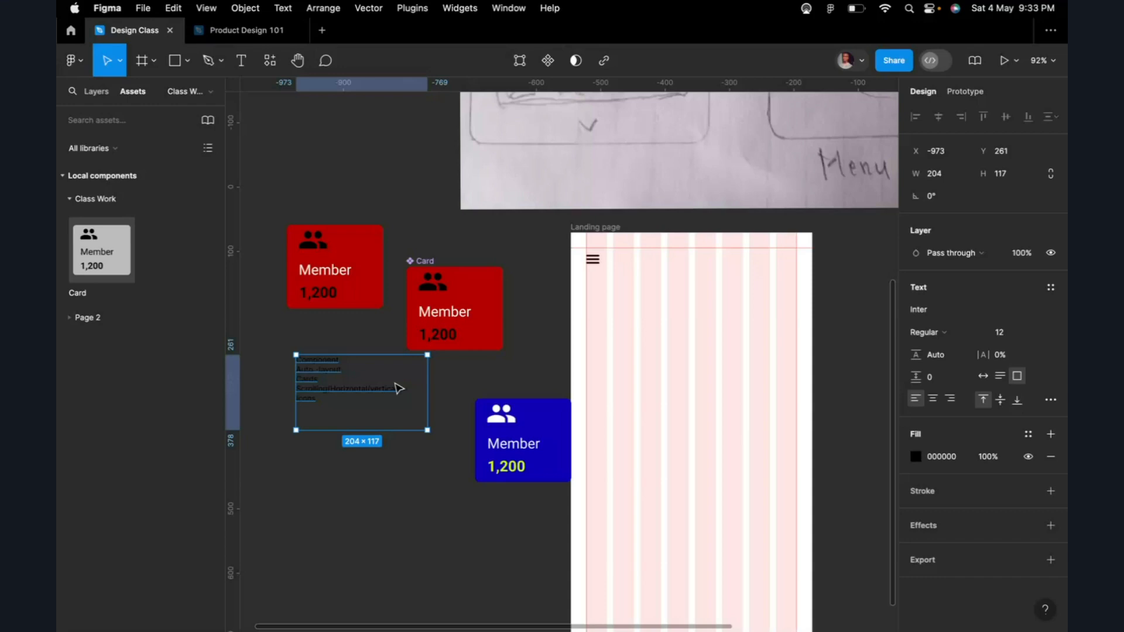
left_click(501, 360)
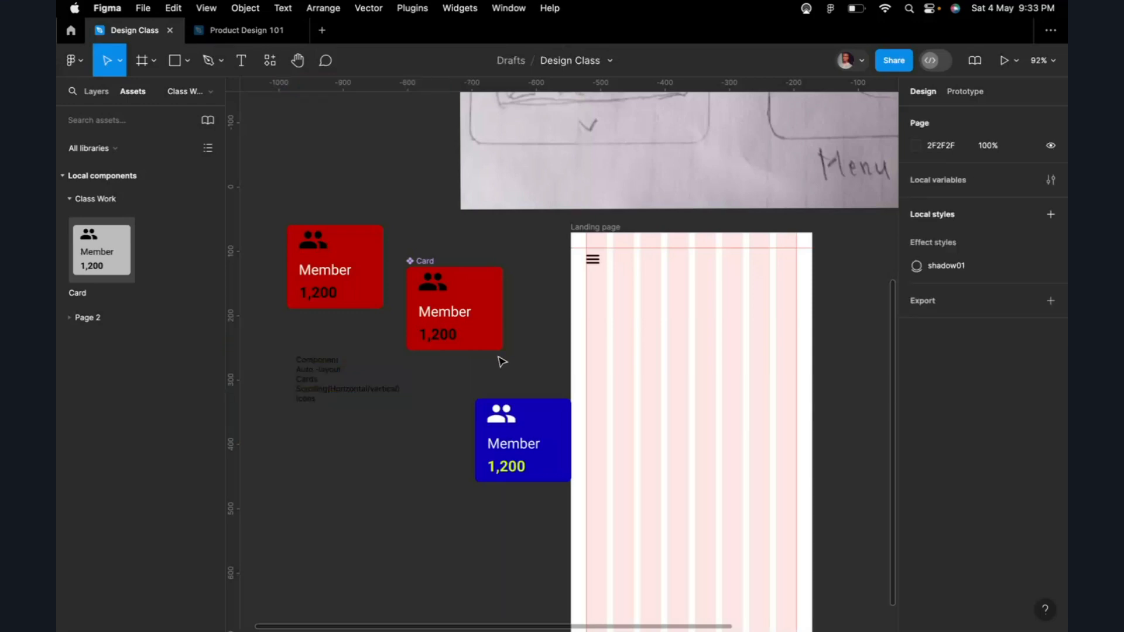
Step: Remove the main Card component's red fill and give it a new grey fill, 959595
left_click(429, 261)
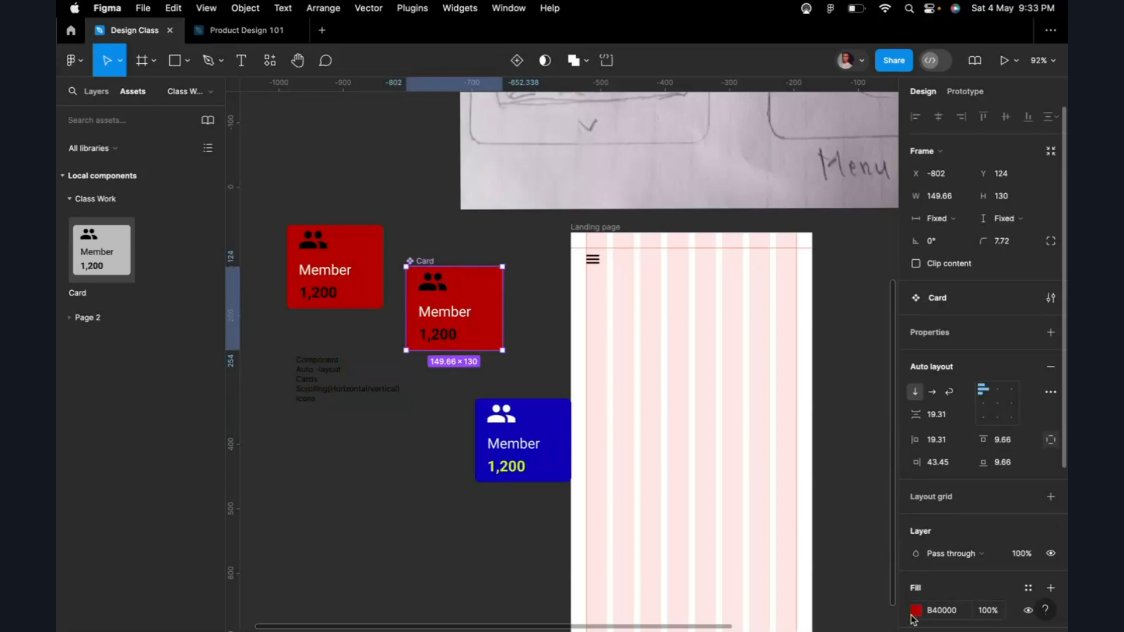
scroll(990, 609, "down", 2)
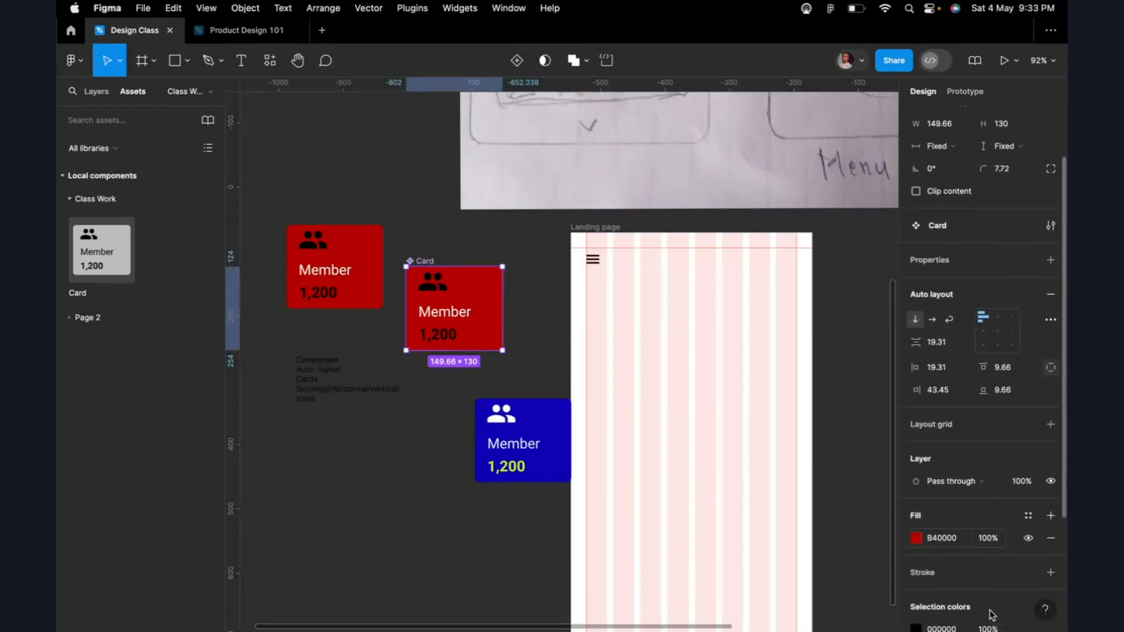
left_click(1053, 539)
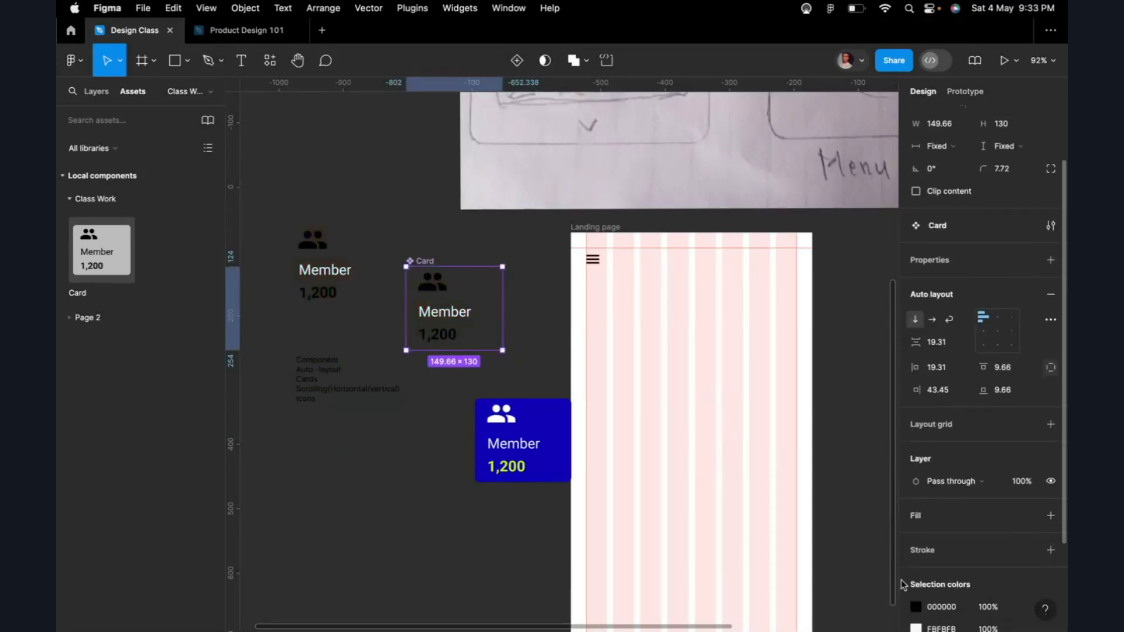
left_click(929, 526)
left_click(916, 538)
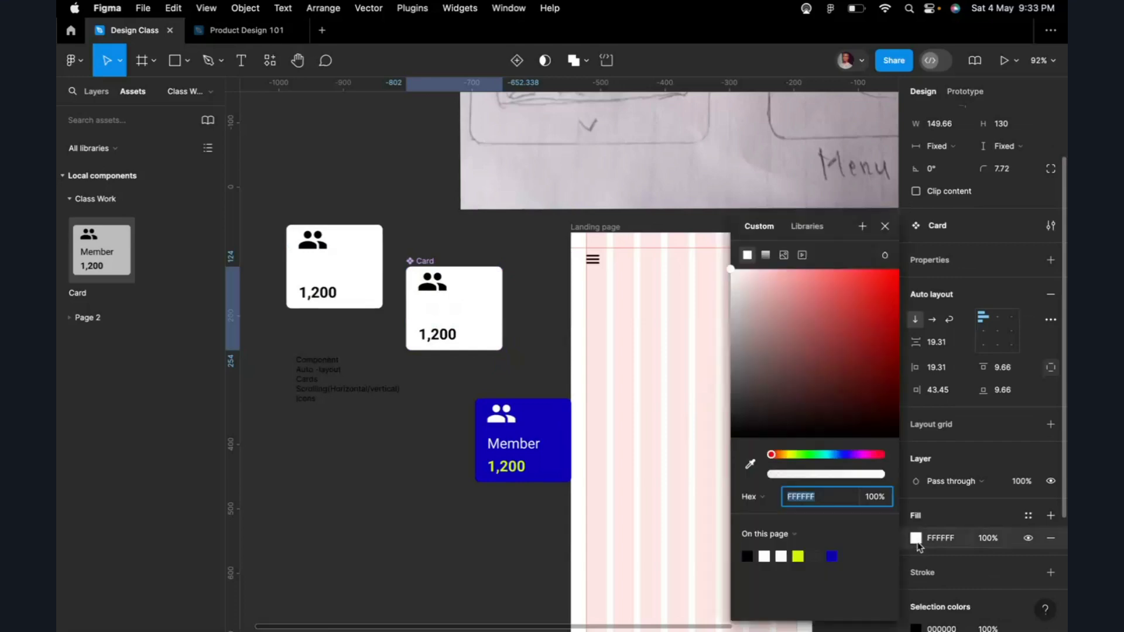
left_click_drag(748, 354, 718, 346)
left_click(766, 555)
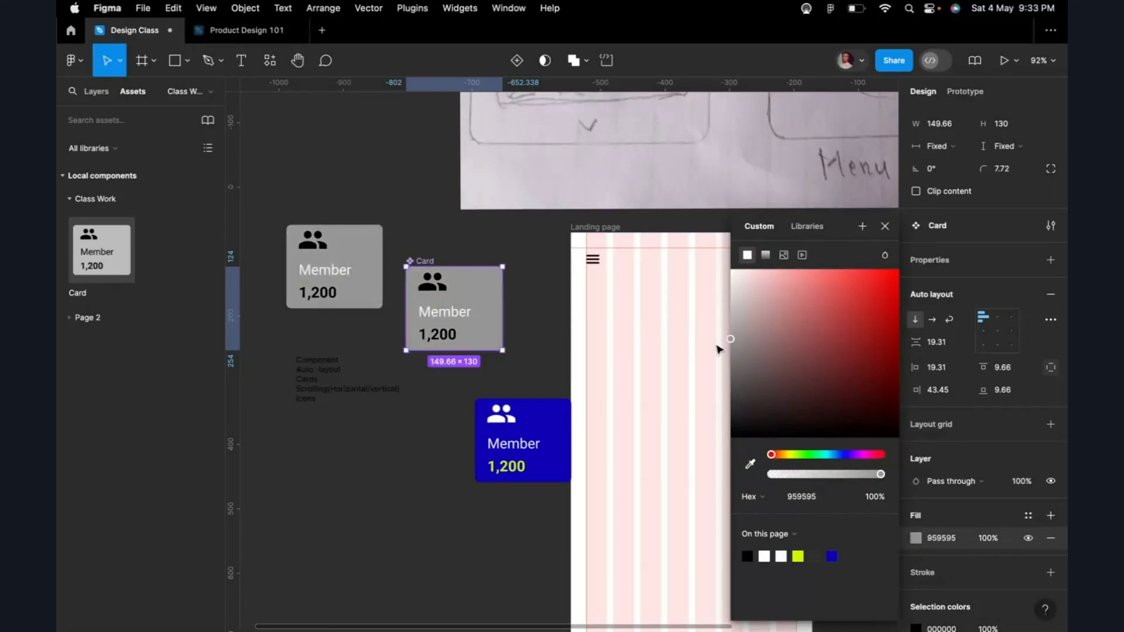
left_click(743, 322)
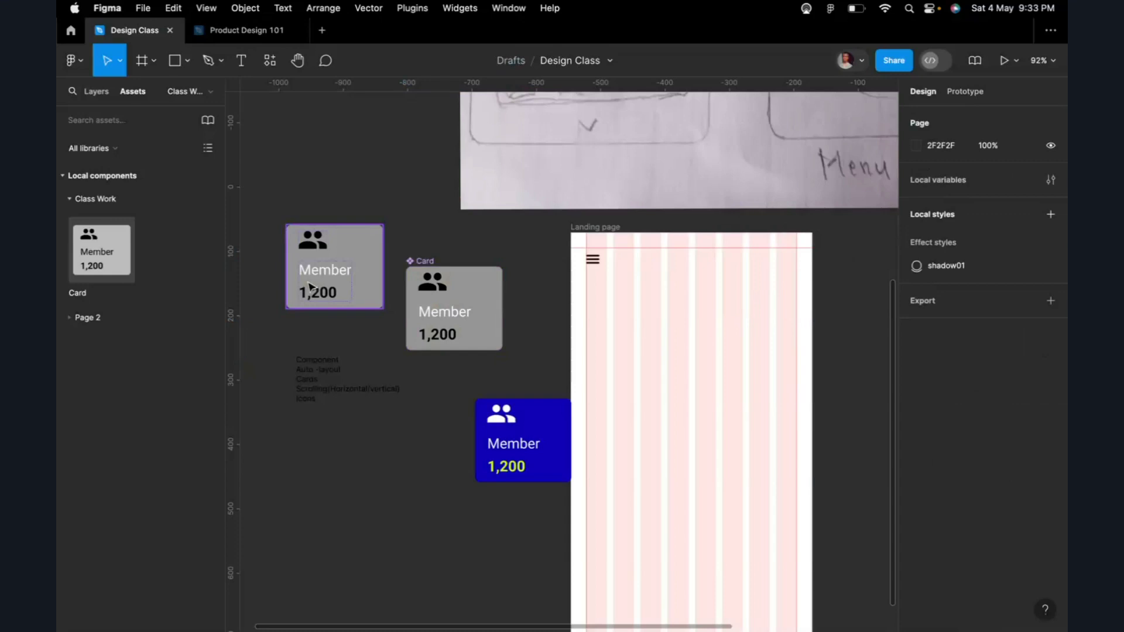
Step: Delete both Card instances and move the main Card component up beside the sketch photo, clear of the Landing page frame
left_click(507, 421)
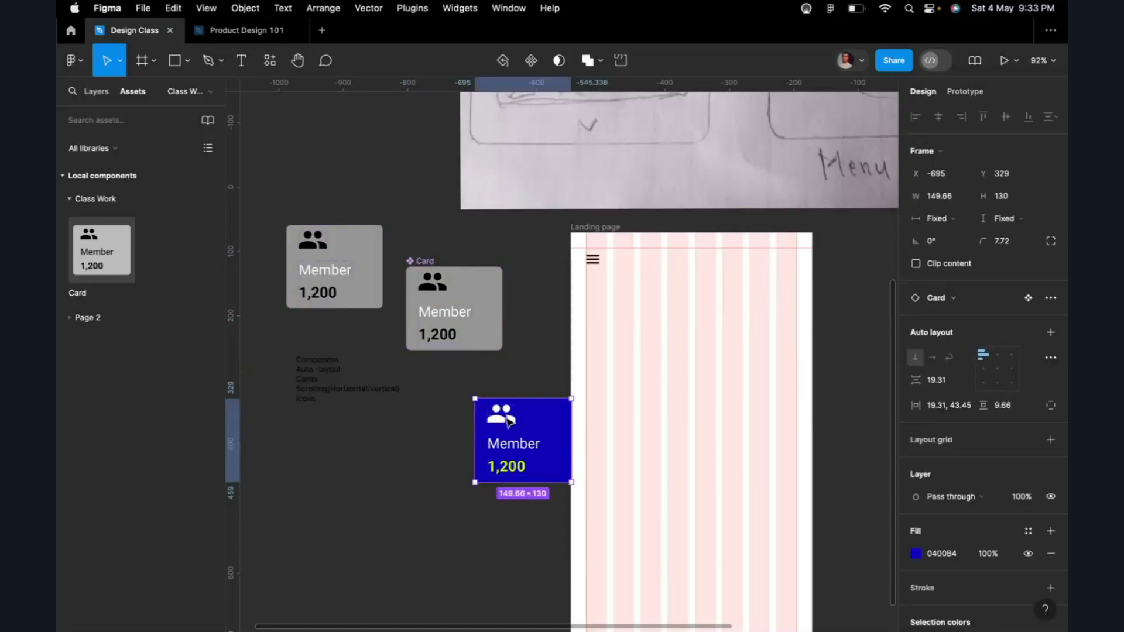
key("Delete")
left_click(319, 255)
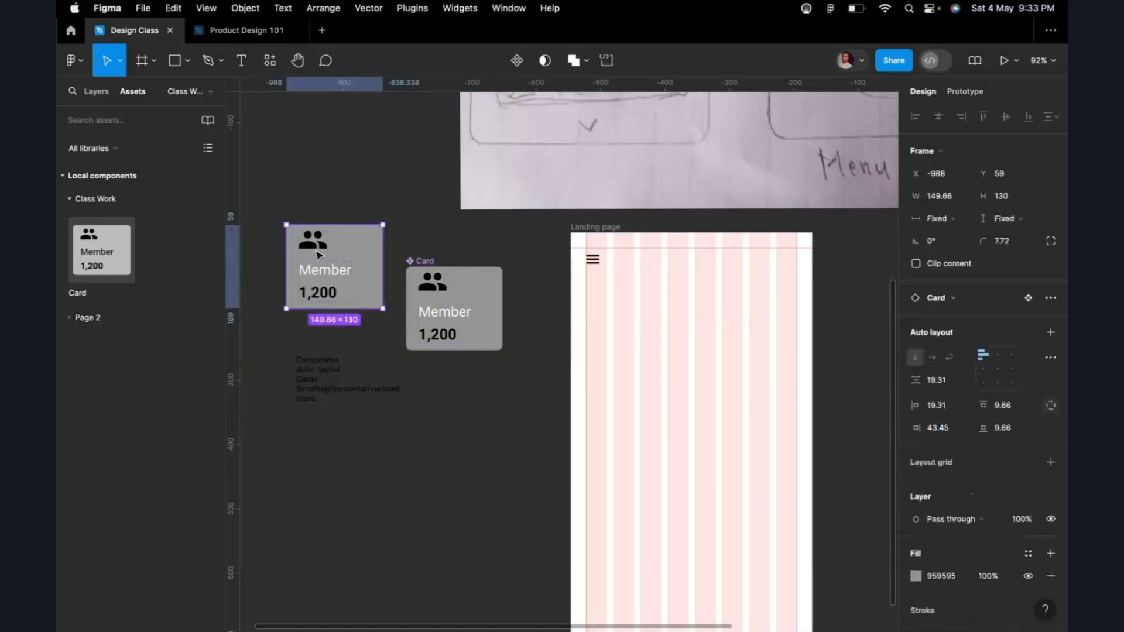
key("Delete")
left_click_drag(428, 263, 297, 111)
left_click(425, 313)
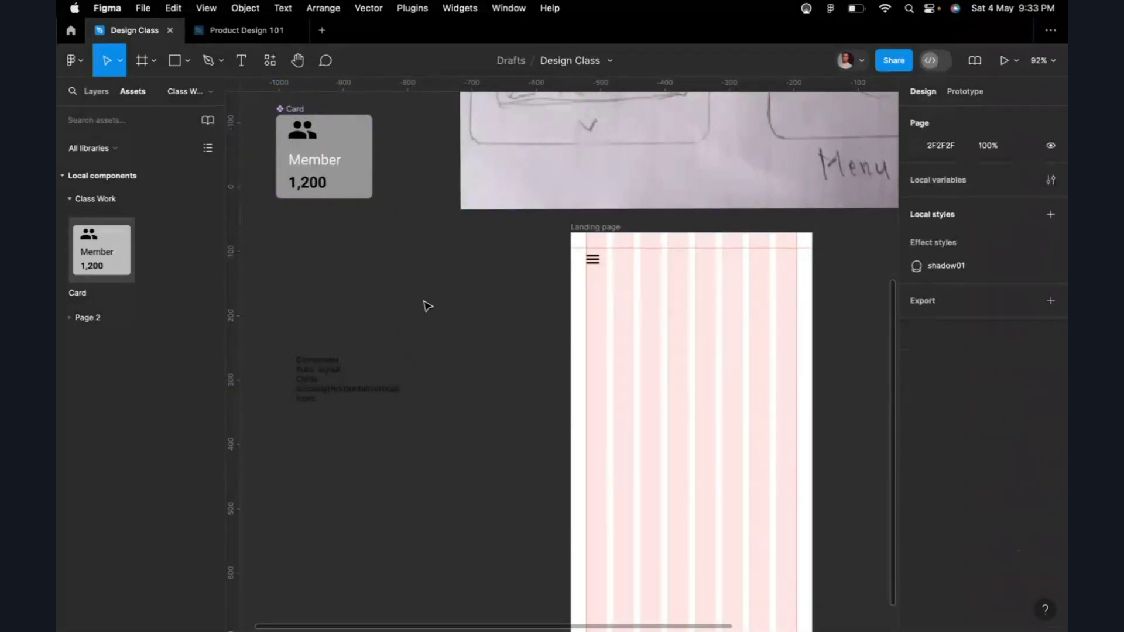
scroll(722, 375, "up", 3)
scroll(722, 375, "right", 5)
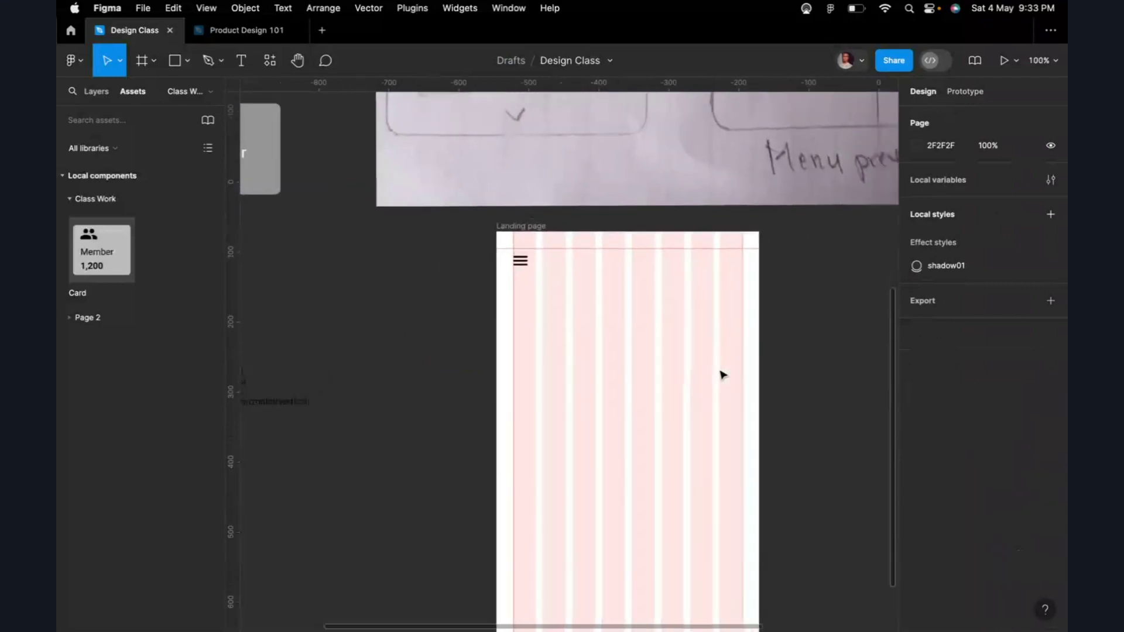
scroll(724, 375, "up", 5)
scroll(720, 378, "left", 4)
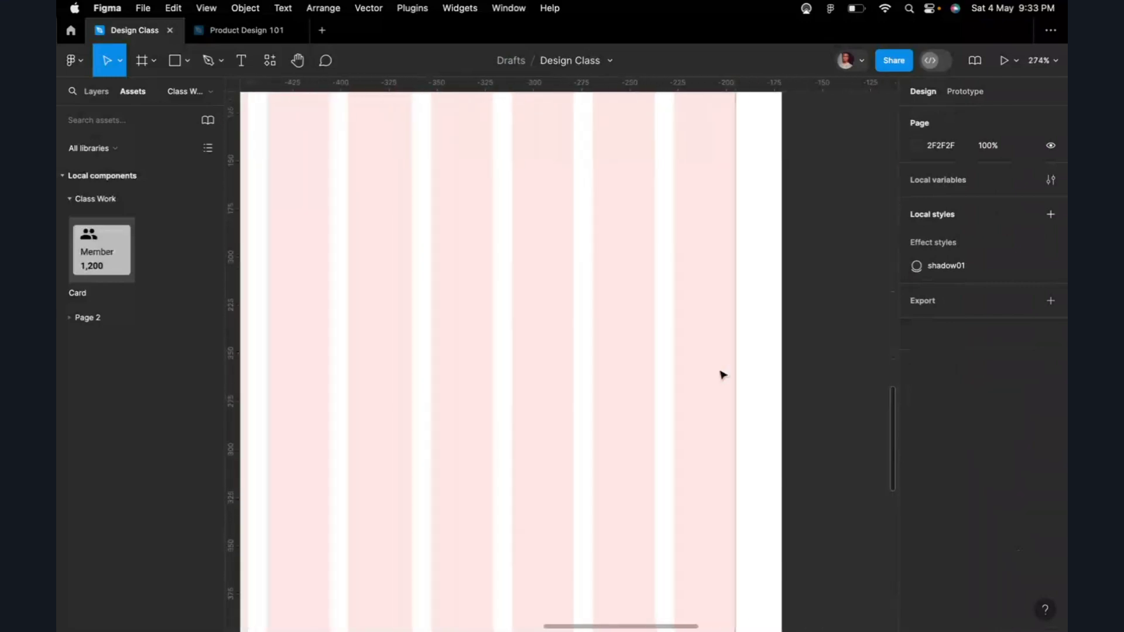
Step: Place two instances of the Card component side by side in the Landing page frame, at X 25 and X 187, both at Y 80
left_click(323, 187)
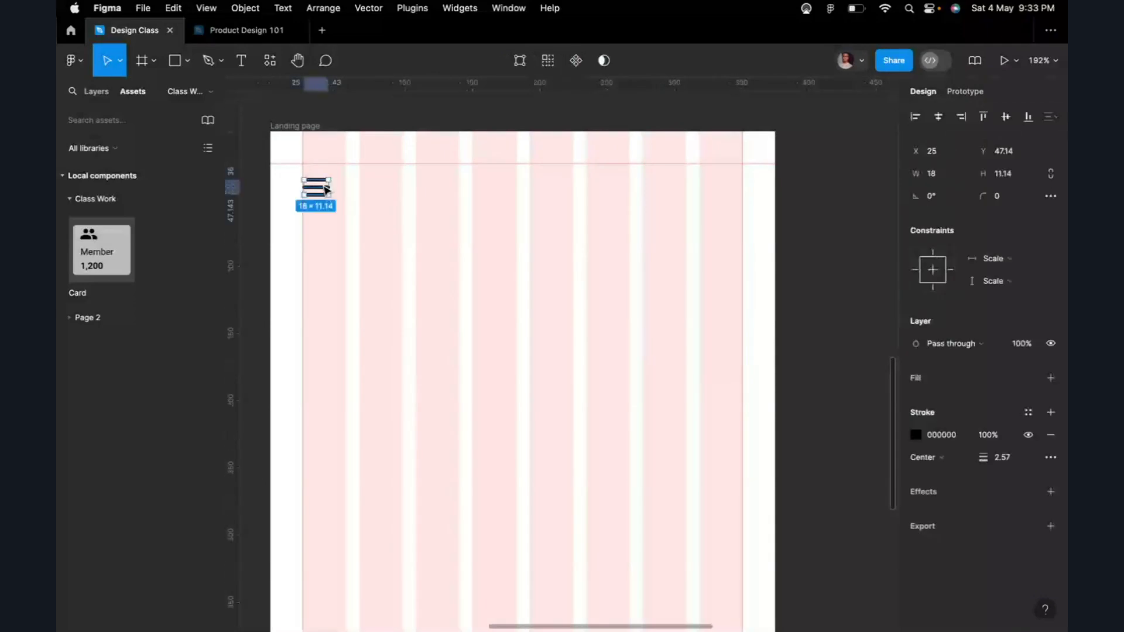
left_click_drag(105, 251, 490, 322)
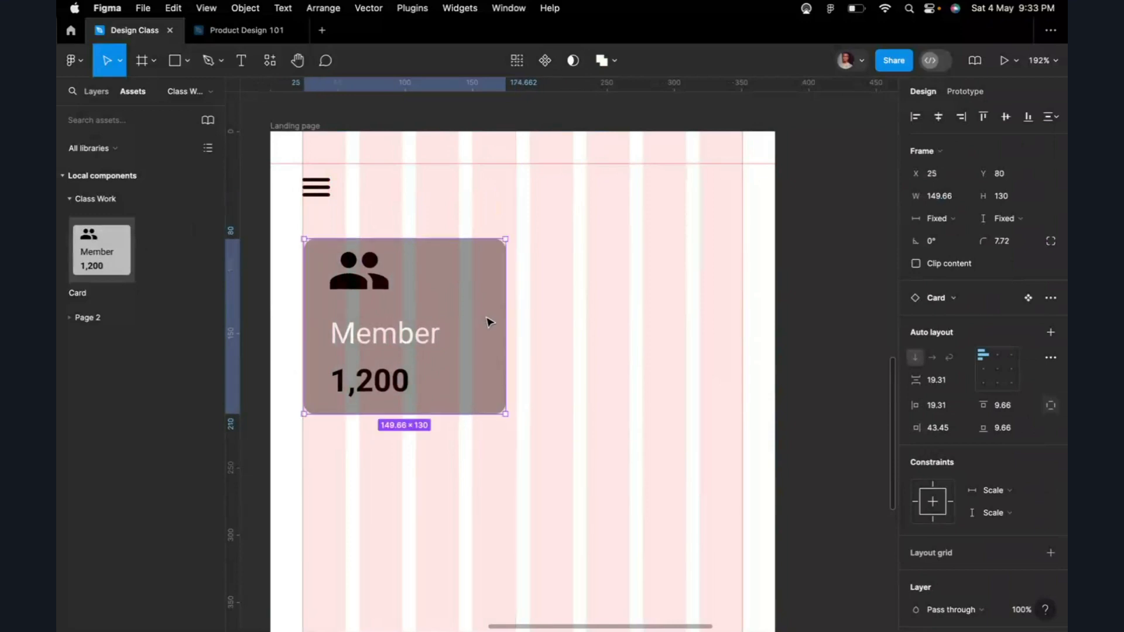
left_click(84, 241)
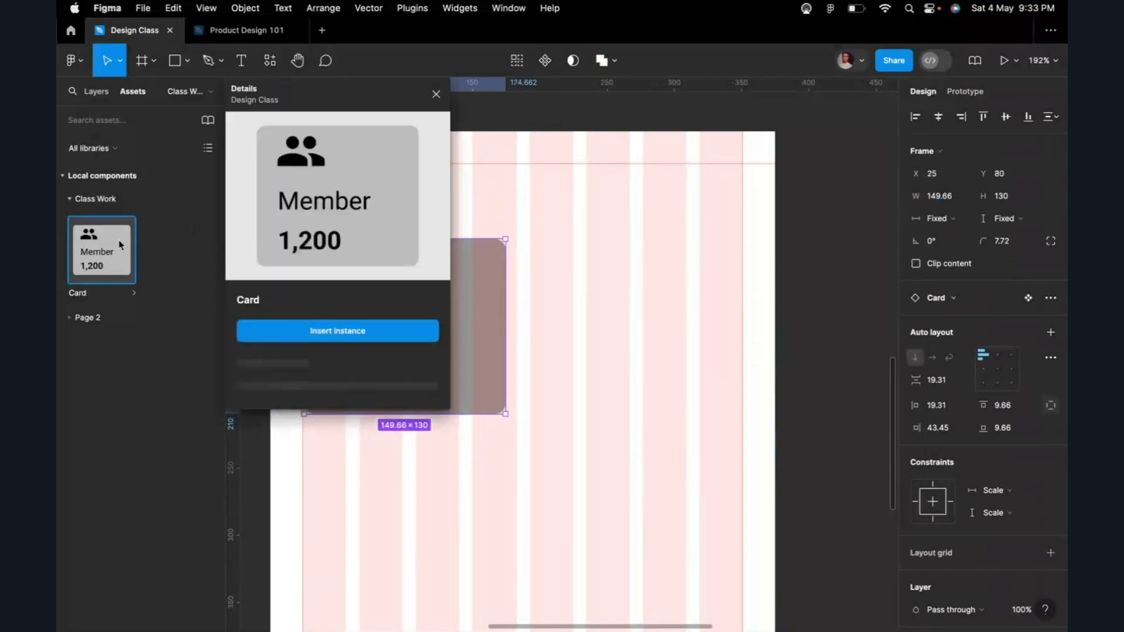
left_click_drag(84, 241, 629, 297)
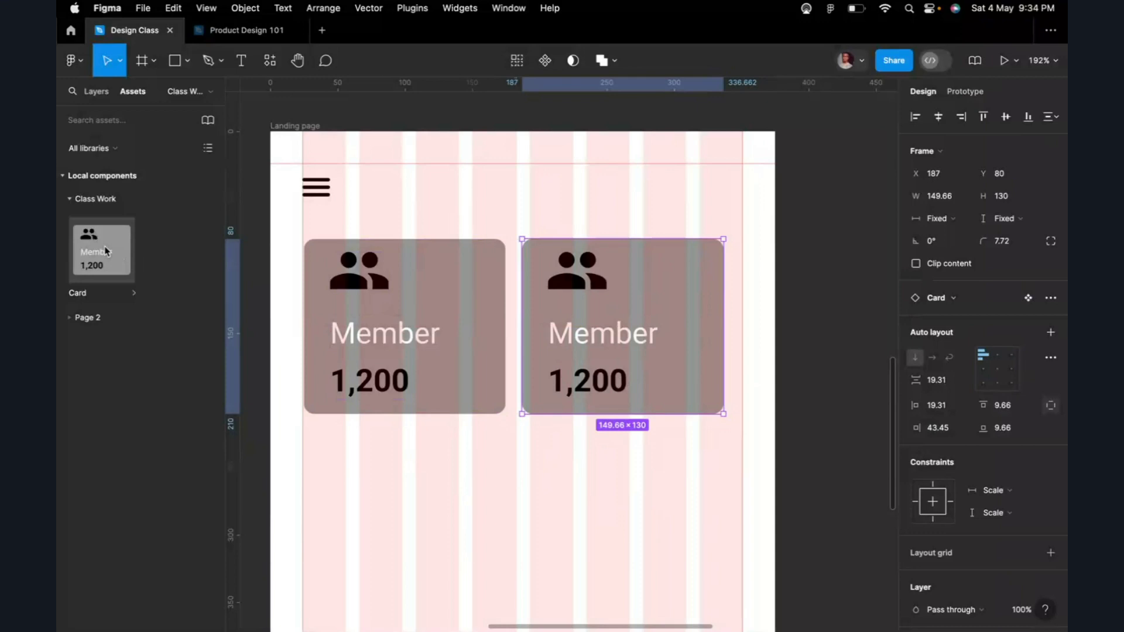
Step: Add two more Card instances in line with the first pair, at about X -194 and X -8, both at Y 153
scroll(480, 302, "down", 5)
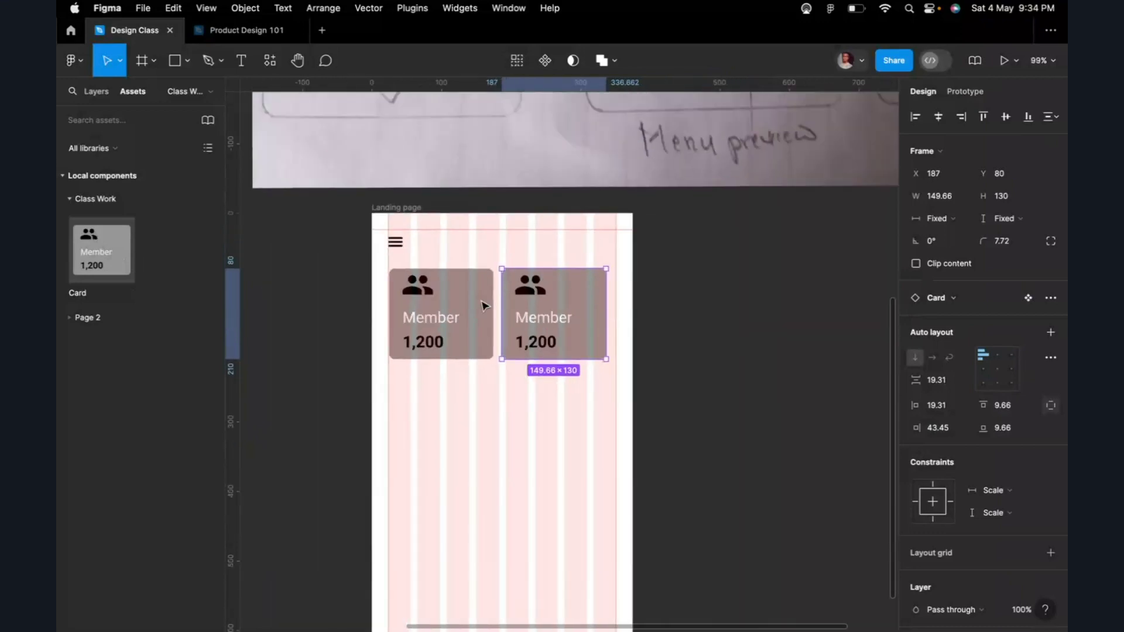
left_click_drag(104, 253, 673, 316)
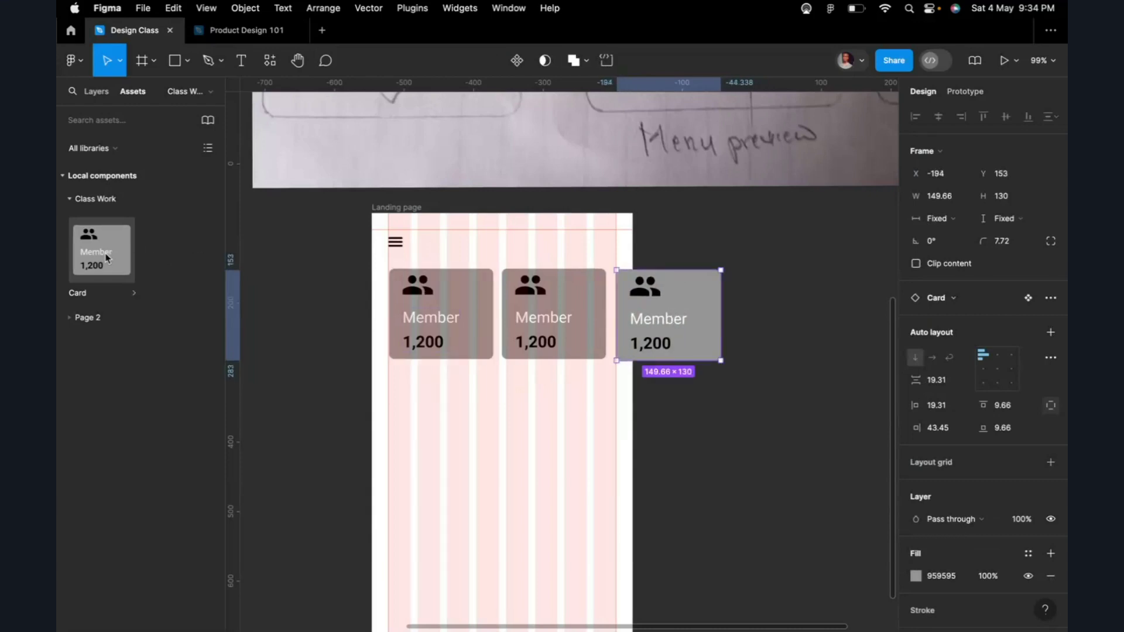
left_click_drag(105, 255, 809, 317)
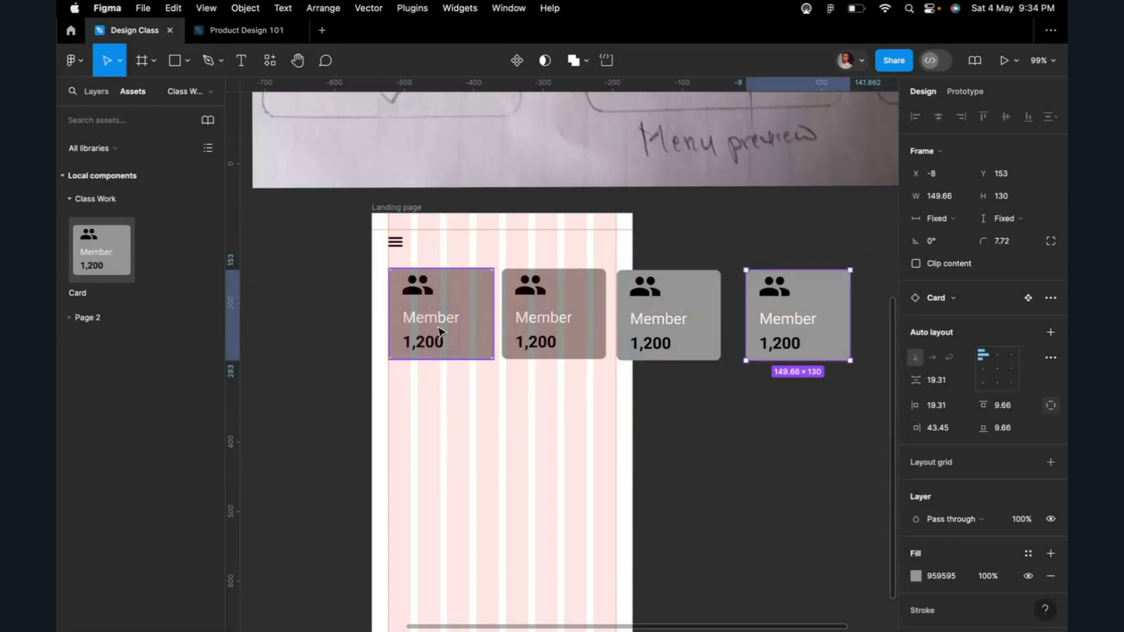
Step: Change the second card's label to "Children" and its number to 400
left_click(527, 325)
double_click(528, 326)
double_click(524, 319)
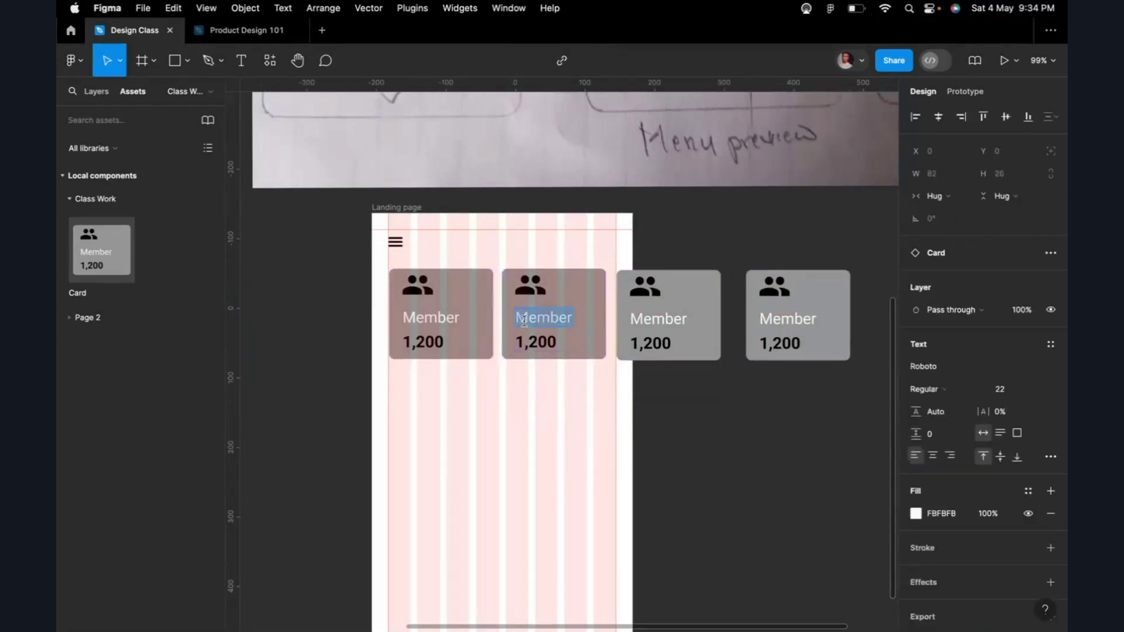
type("Ch")
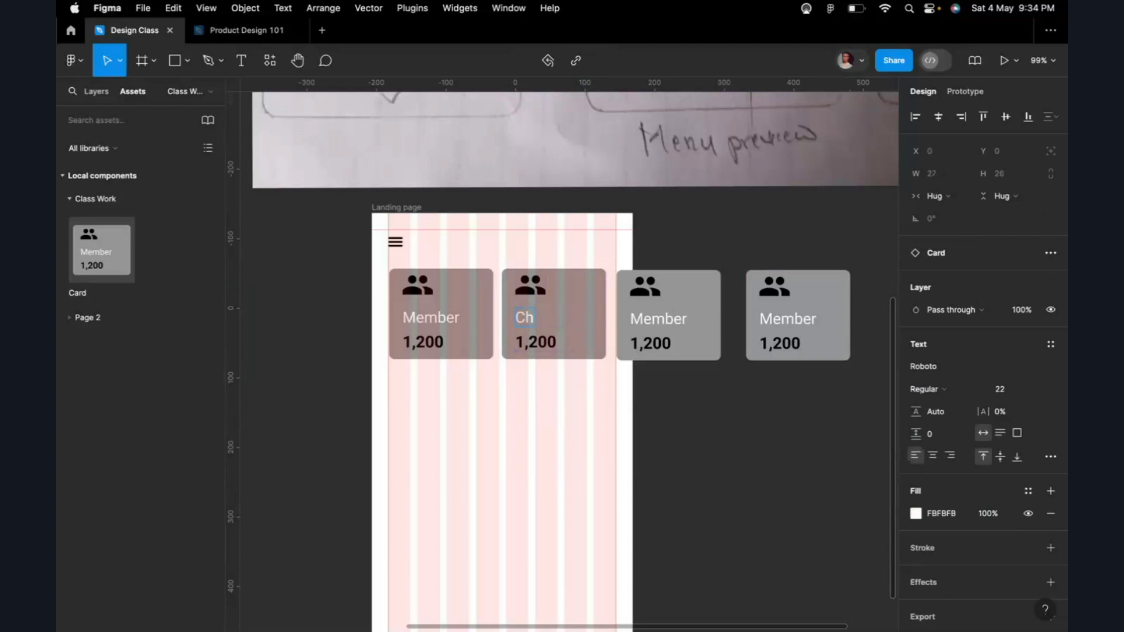
type("ildren")
double_click(551, 342)
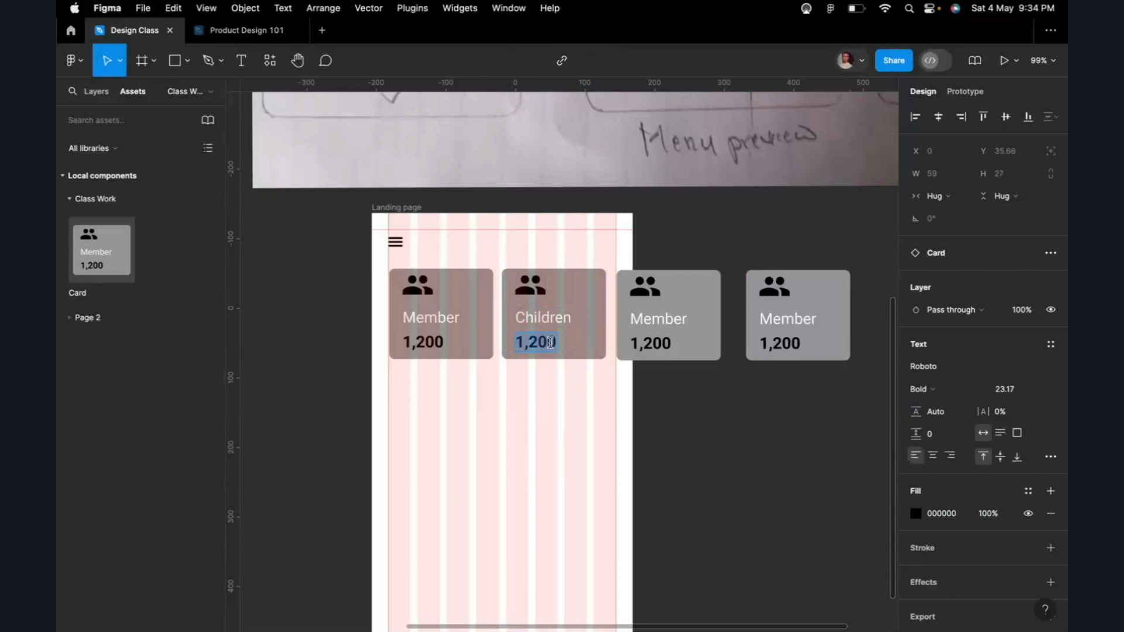
type("400")
Step: Change the third card's label to "Teenagers" and its number to 500
double_click(650, 317)
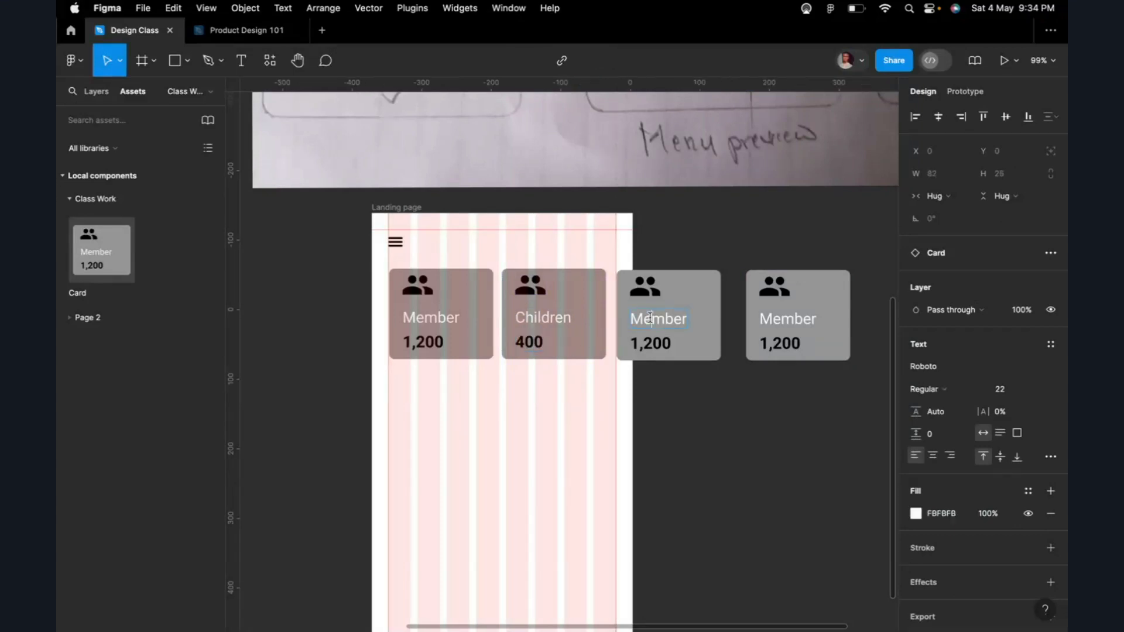
double_click(650, 318)
type("Teeens")
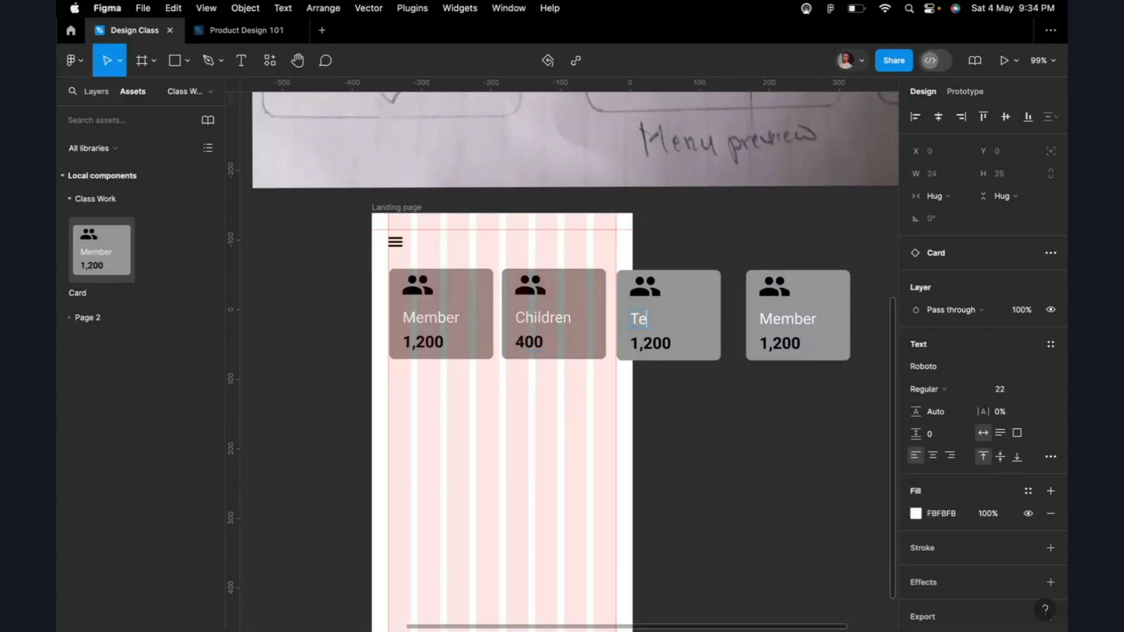
key("BackSpace")
key("BackSpace")
key("BackSpace")
type("nagers")
double_click(657, 344)
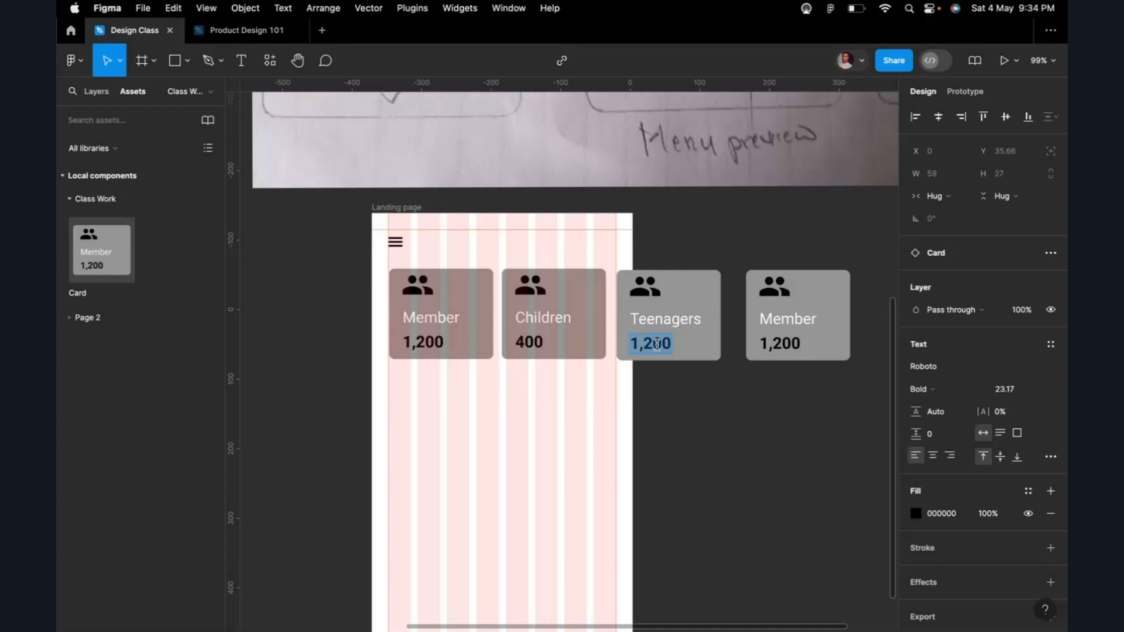
type("500")
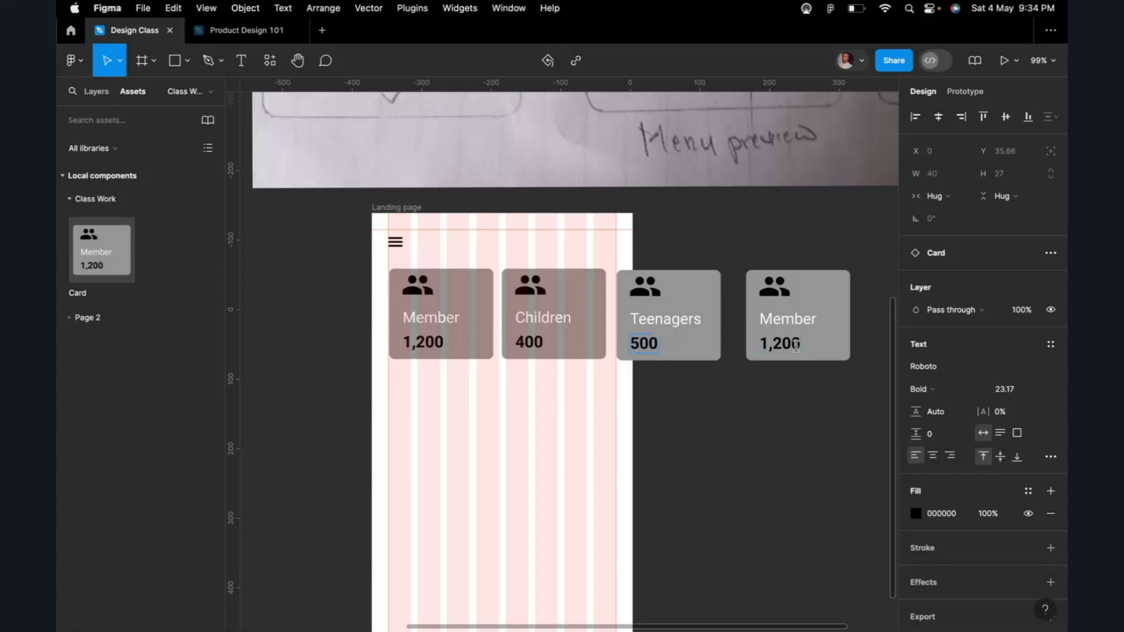
Step: Change the fourth card's label to "Youth" and its number to 500
double_click(798, 318)
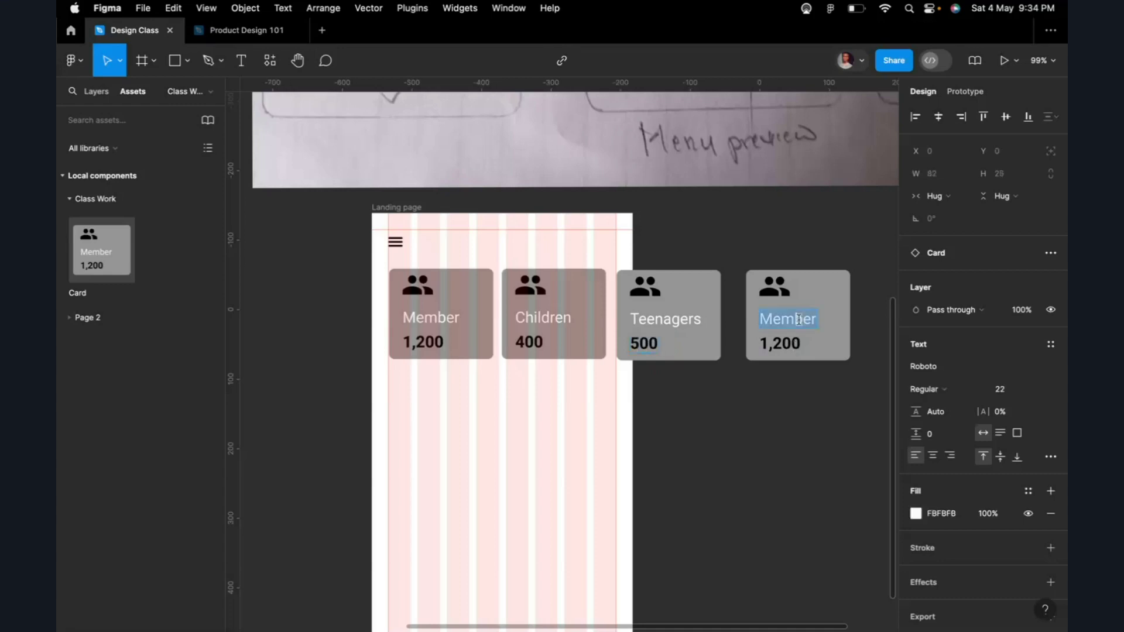
type("Yiouth")
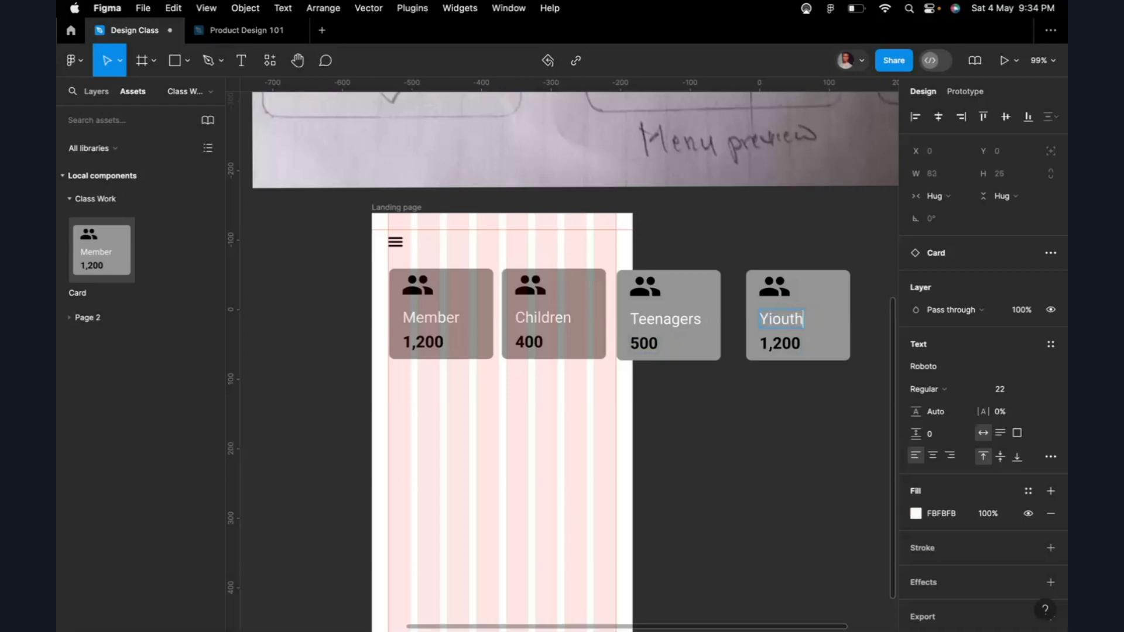
key("BackSpace")
key("BackSpace")
key("BackSpace")
key("BackSpace")
key("BackSpace")
type("outh")
double_click(783, 345)
double_click(783, 345)
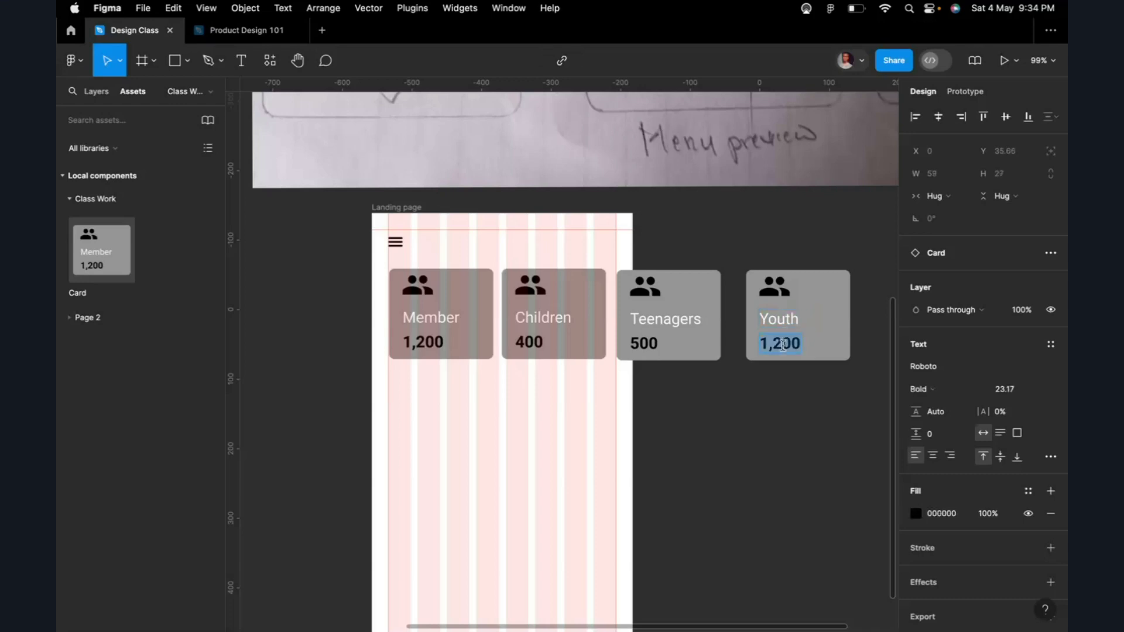
type("500")
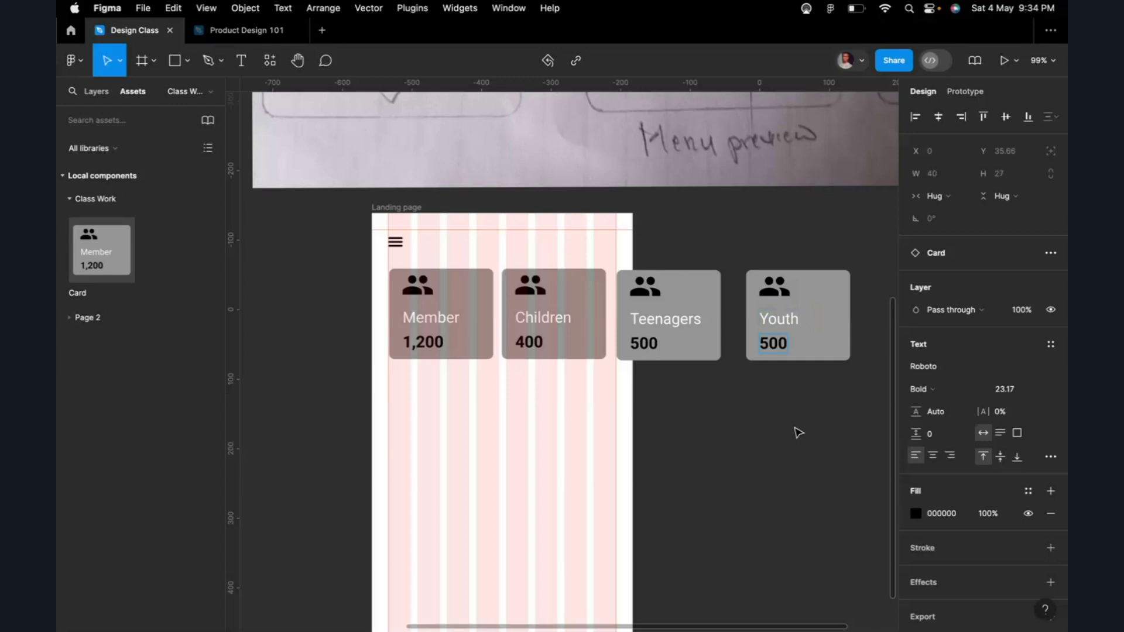
left_click(799, 440)
Step: Try to select all four cards together across the Landing page frame and the canvas beside it
scroll(799, 440, "up", 3)
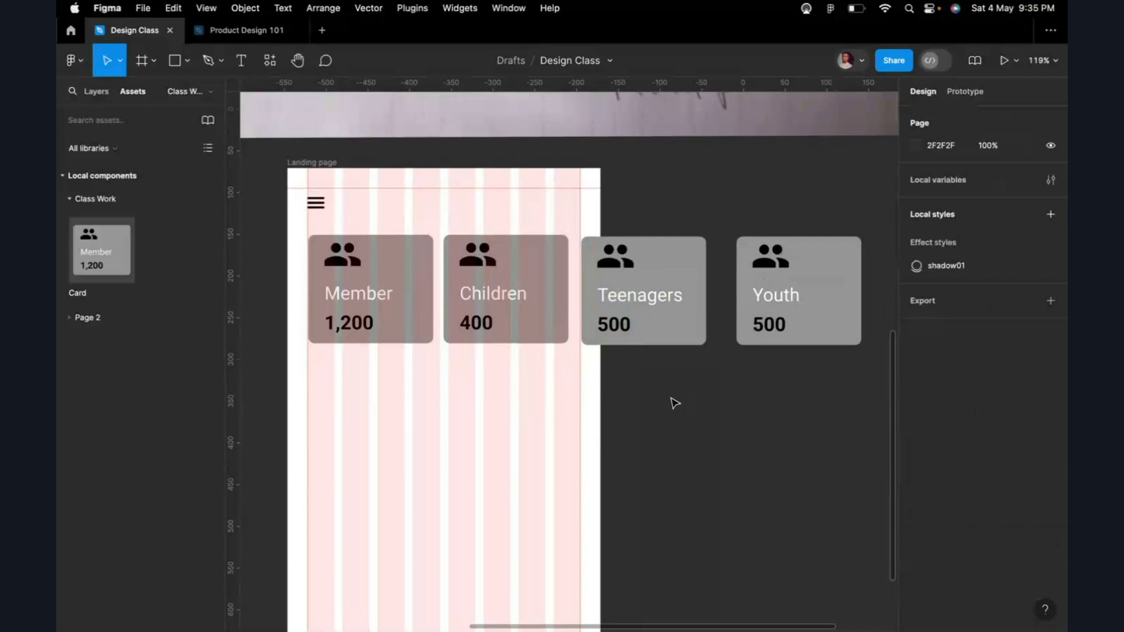
scroll(661, 382, "down", 5)
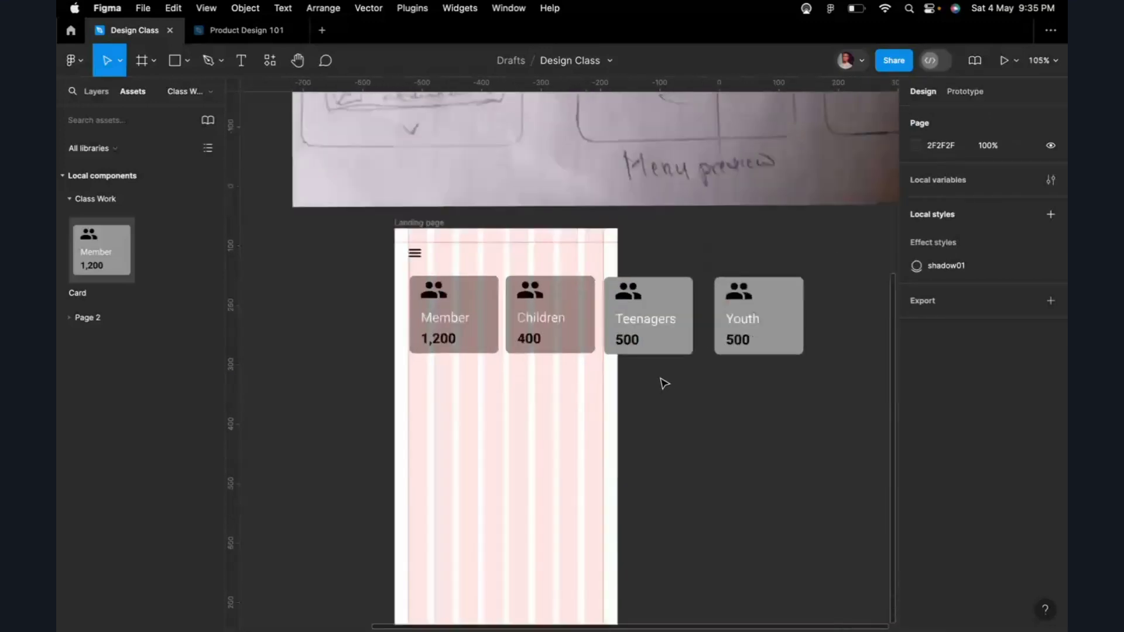
scroll(662, 382, "down", 3)
scroll(661, 381, "up", 2)
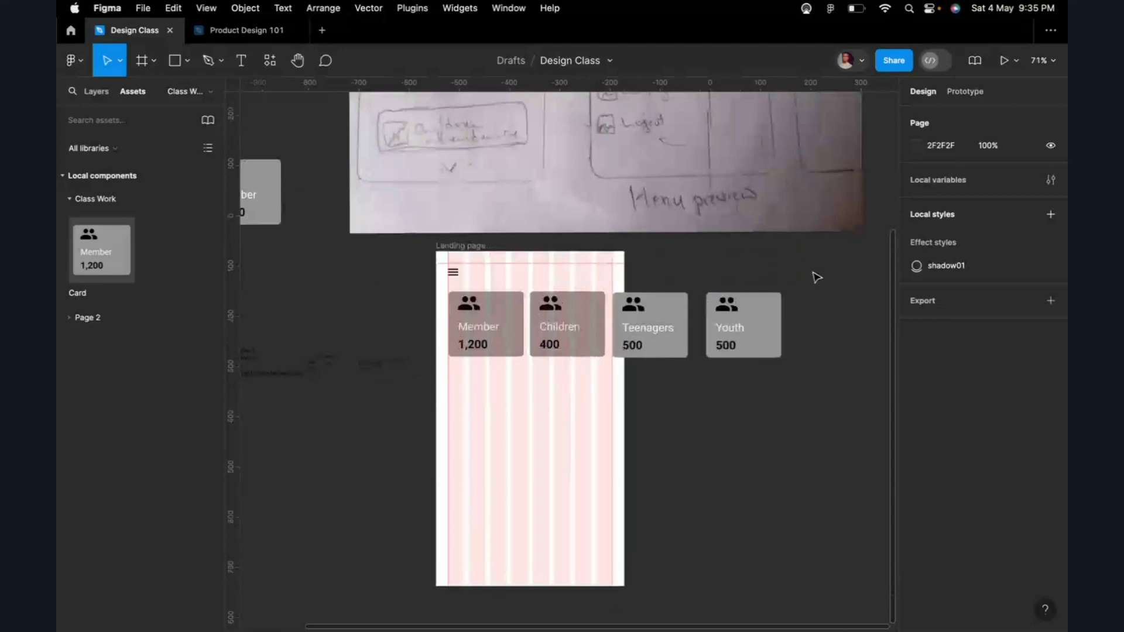
left_click_drag(817, 277, 448, 361)
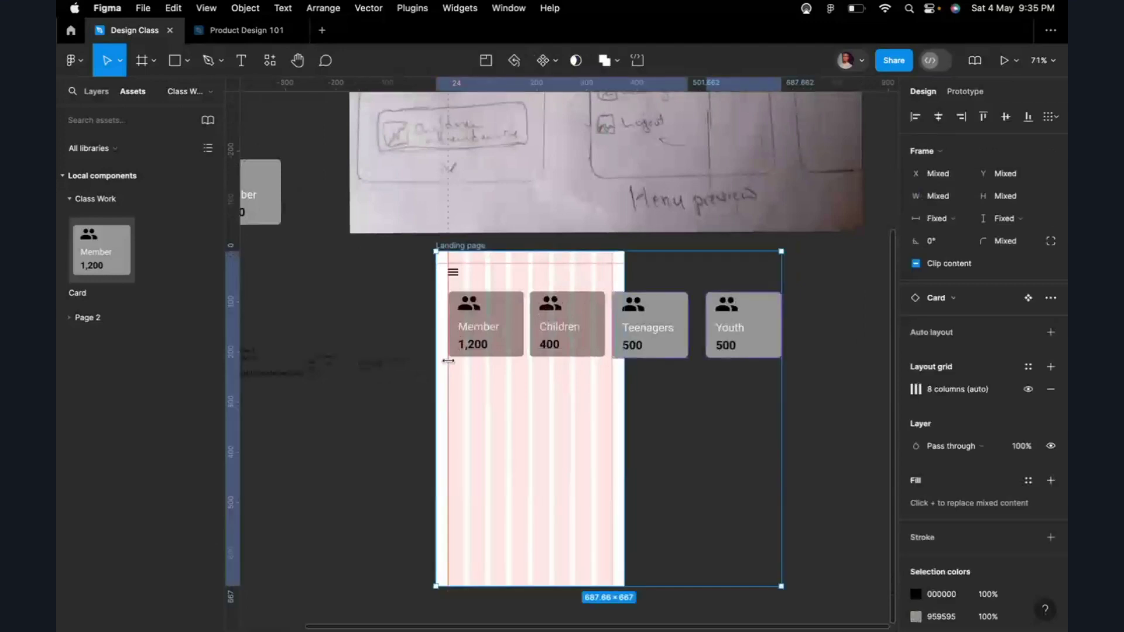
left_click(425, 291)
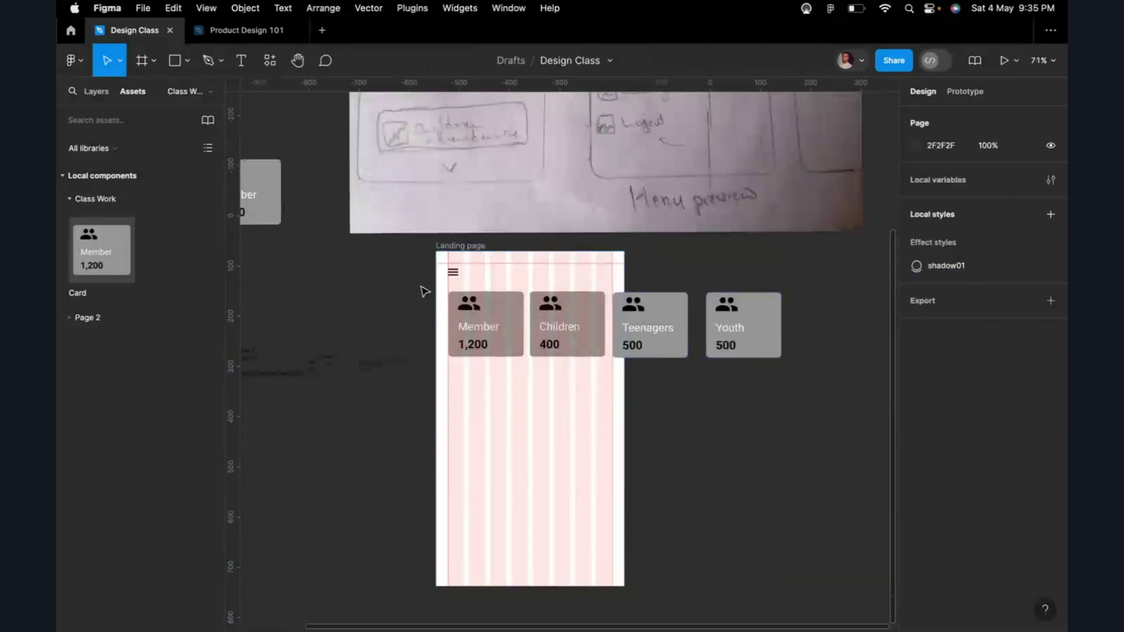
left_click_drag(425, 291, 769, 345)
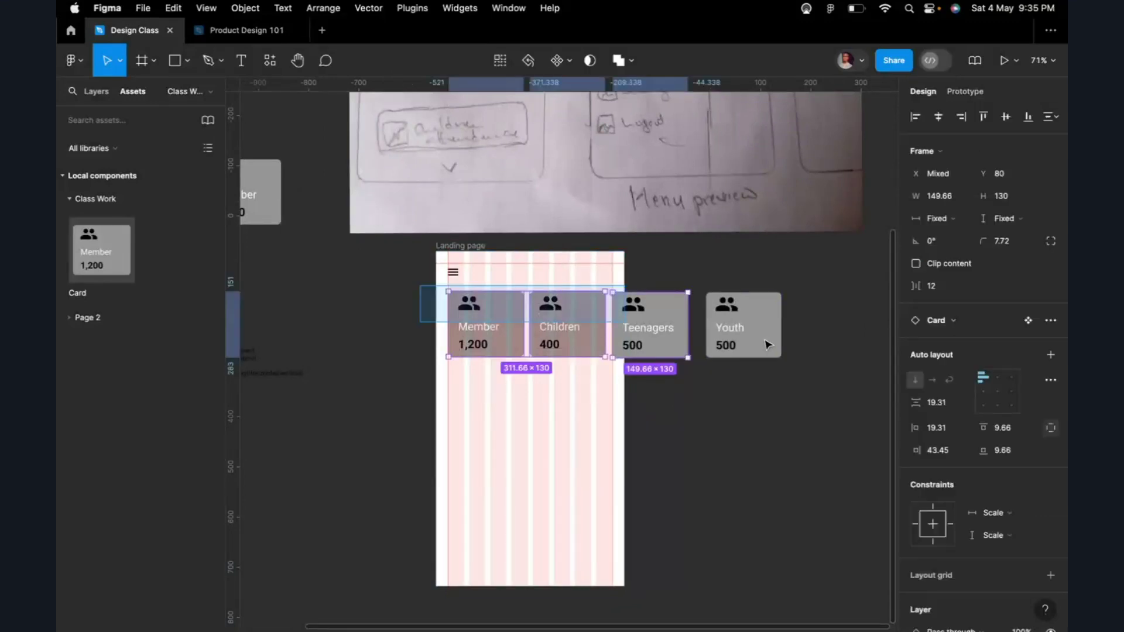
left_click(744, 287)
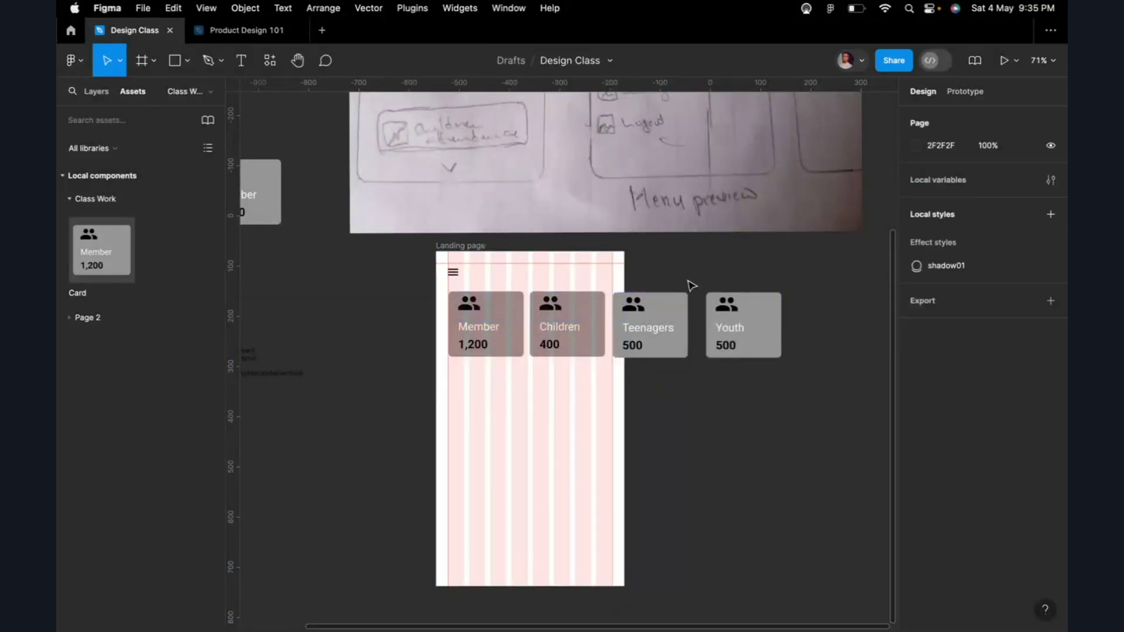
left_click(724, 297)
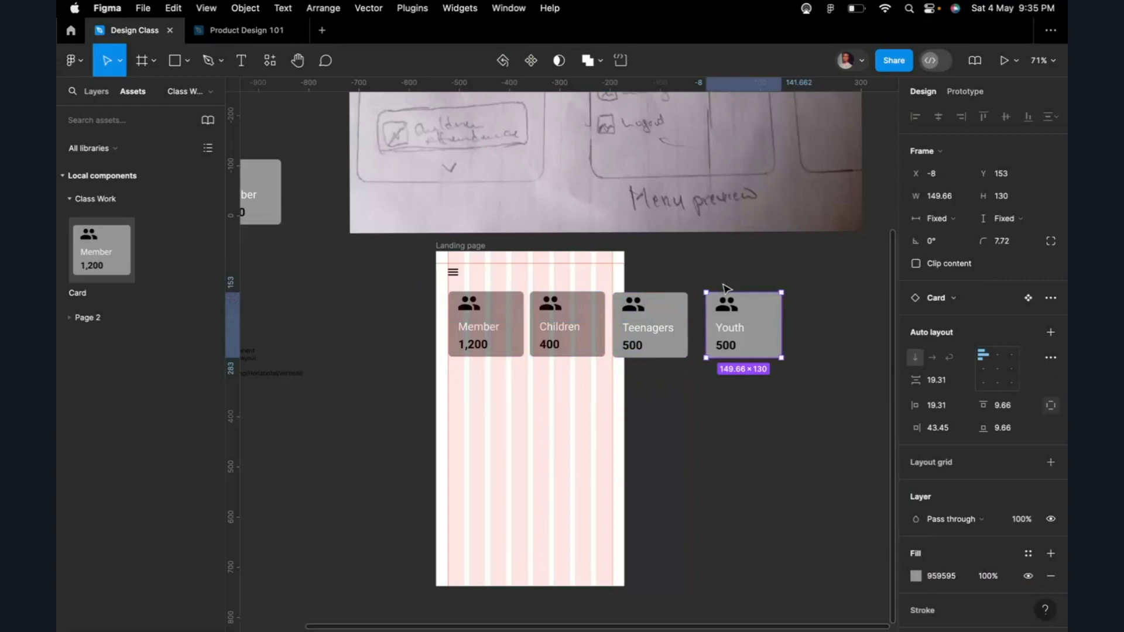
left_click(793, 286)
left_click_drag(794, 286, 557, 381)
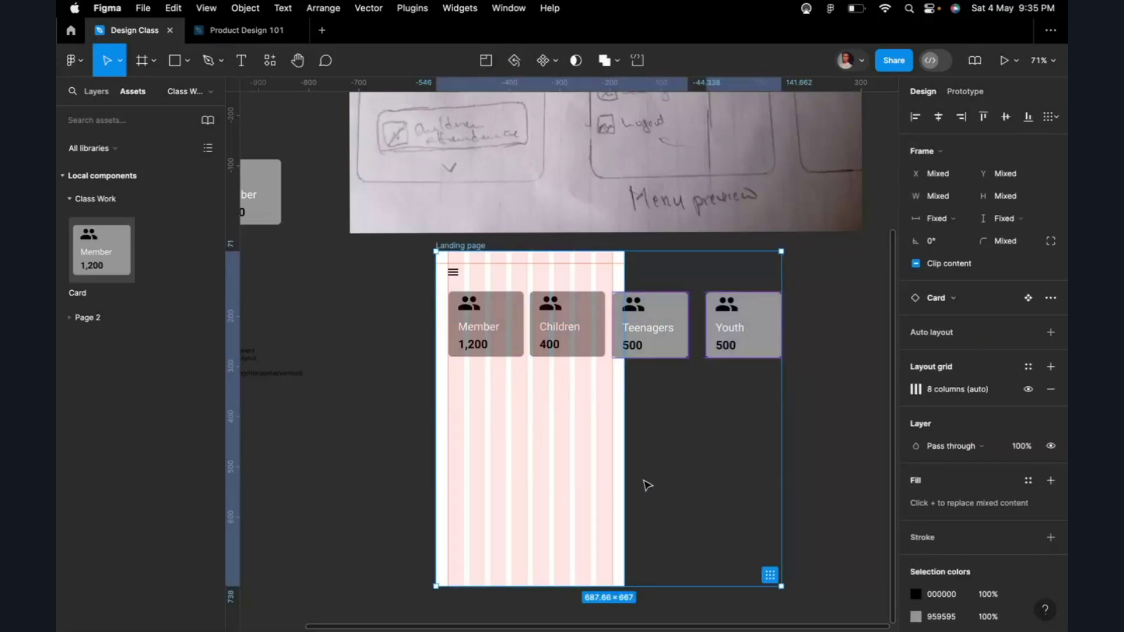
left_click(667, 481)
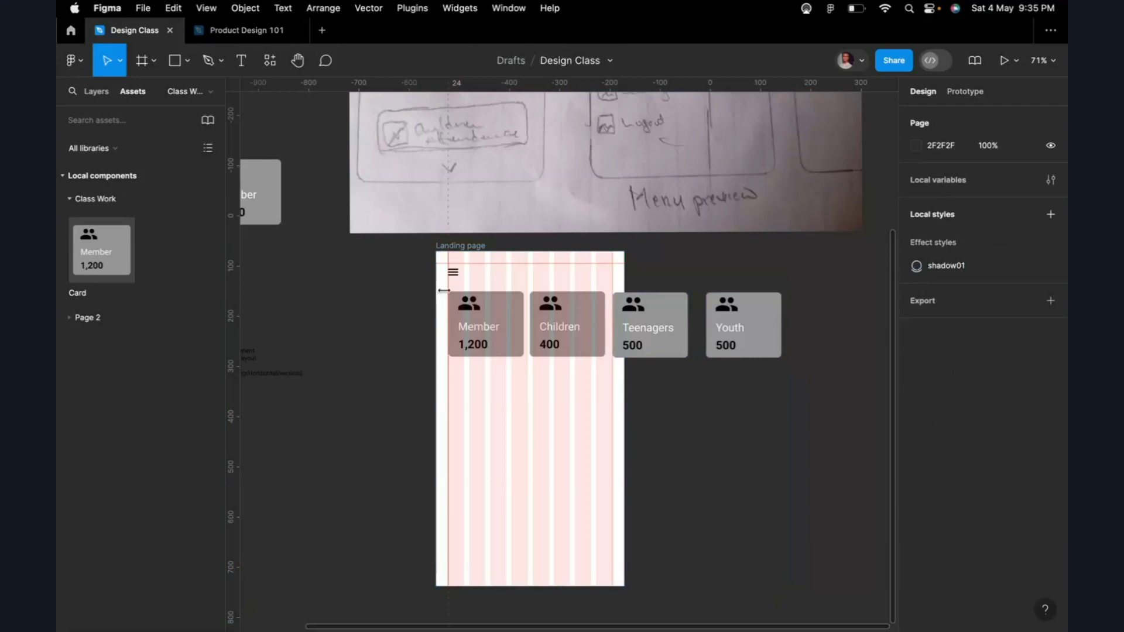
left_click_drag(454, 300, 747, 385)
left_click(748, 385)
Step: Move the Member, Children, Teenagers and Youth cards into a spaced row on the canvas beside the Landing page frame and select all four
scroll(769, 373, "right", 3)
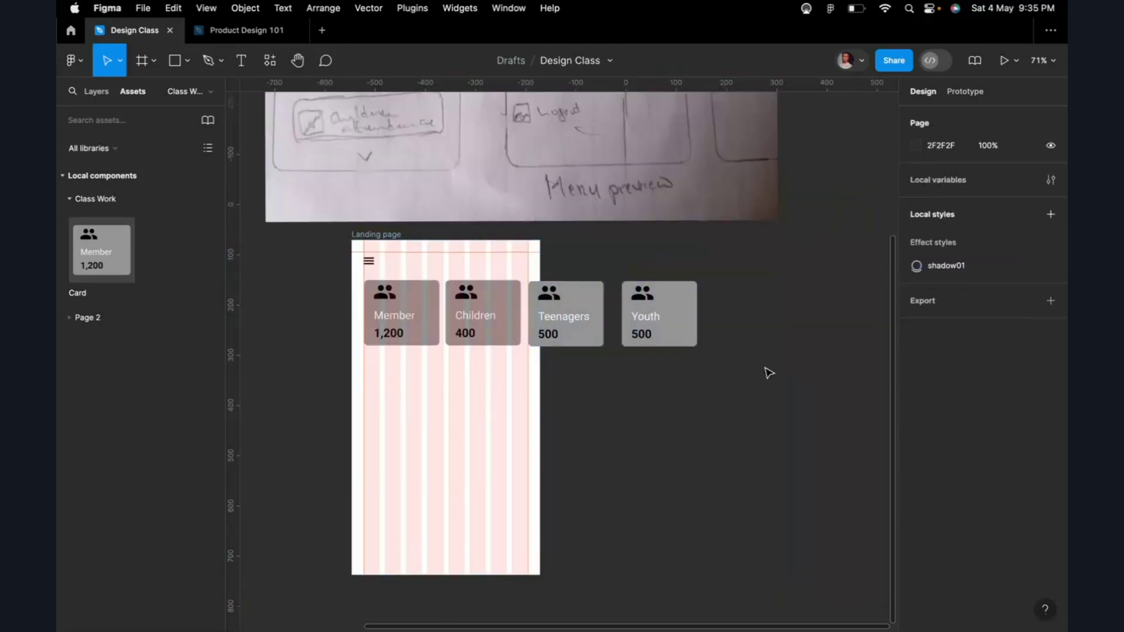
scroll(769, 374, "down", 1)
scroll(769, 373, "right", 1)
left_click(644, 291)
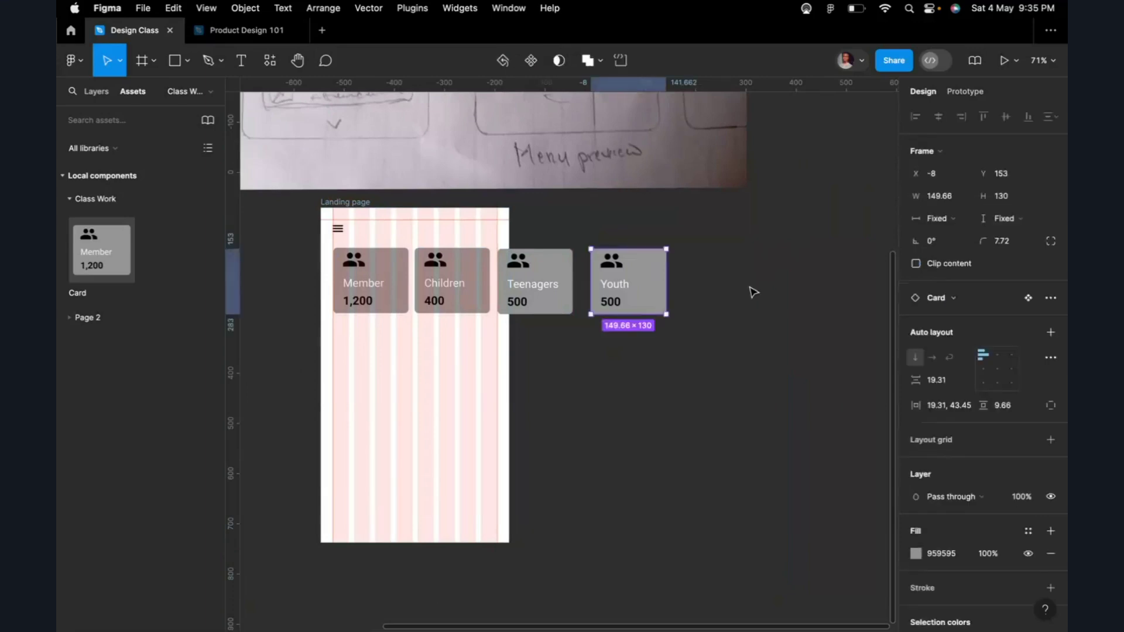
left_click_drag(644, 291, 830, 294)
left_click_drag(533, 278, 734, 277)
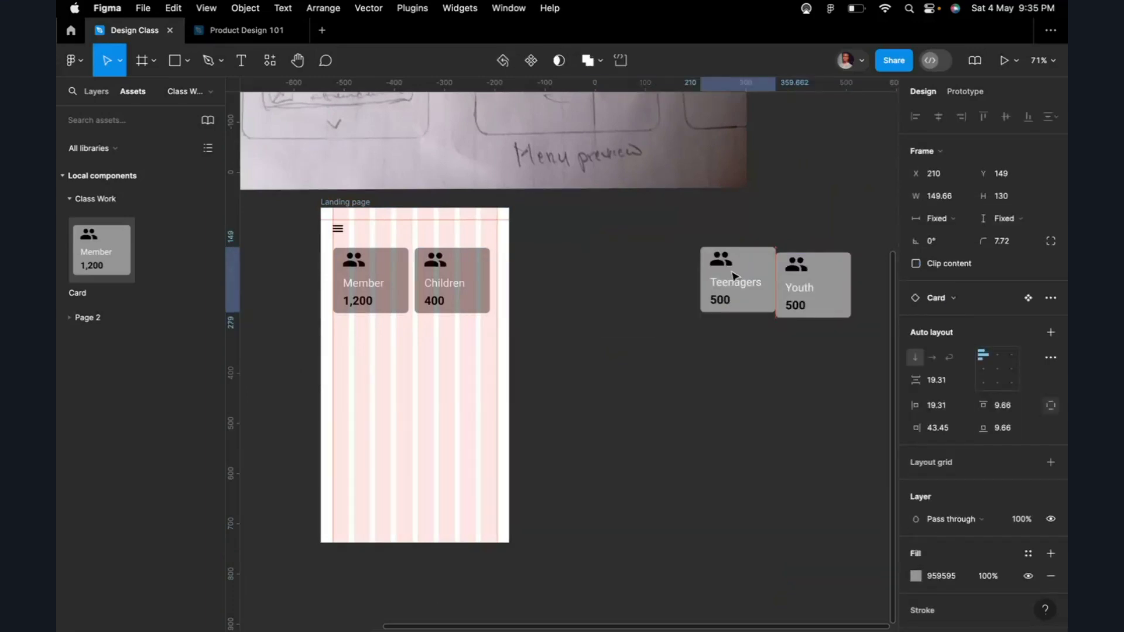
mouse_move(452, 280)
left_mouse_down()
mouse_move(622, 255)
mouse_move(657, 266)
left_mouse_up()
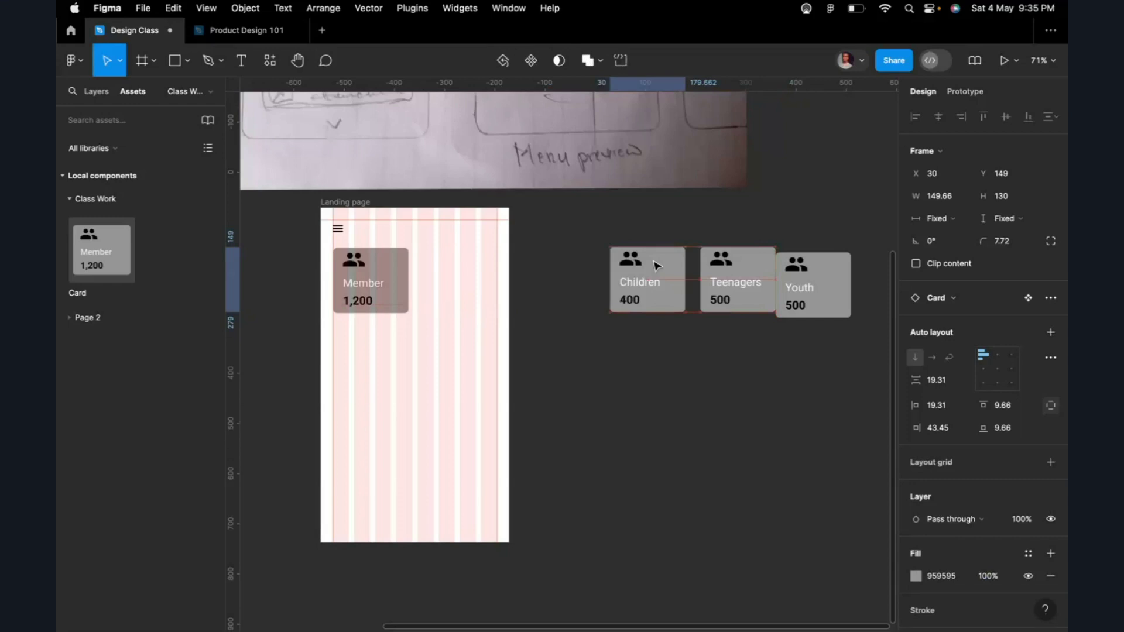
left_click_drag(369, 281, 393, 281)
left_click_drag(533, 286, 590, 284)
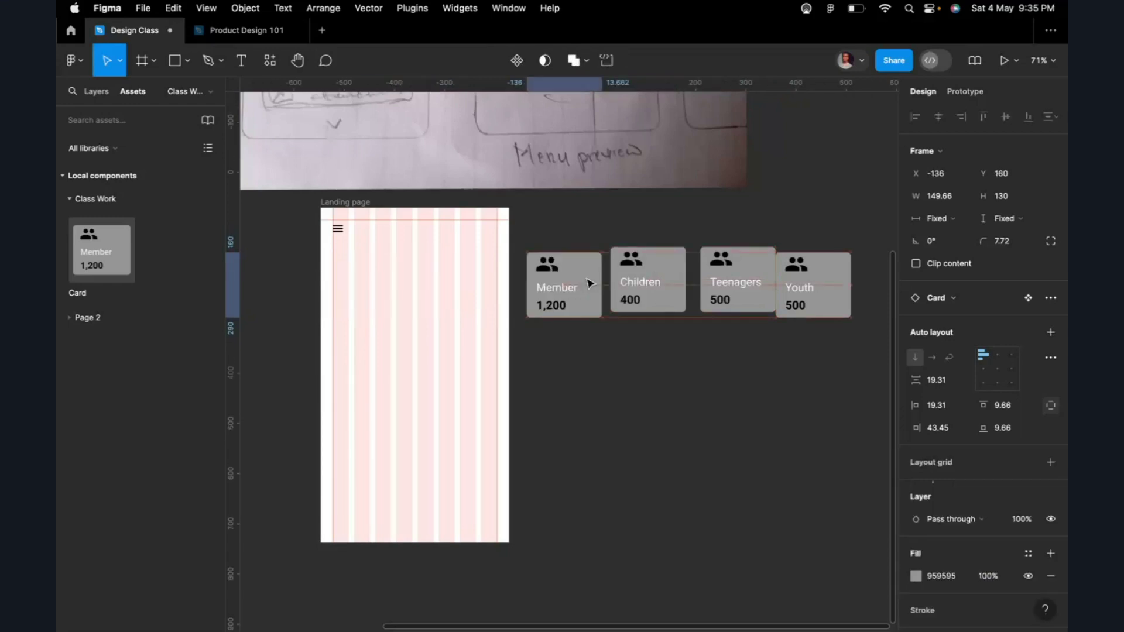
left_click_drag(815, 278, 828, 268)
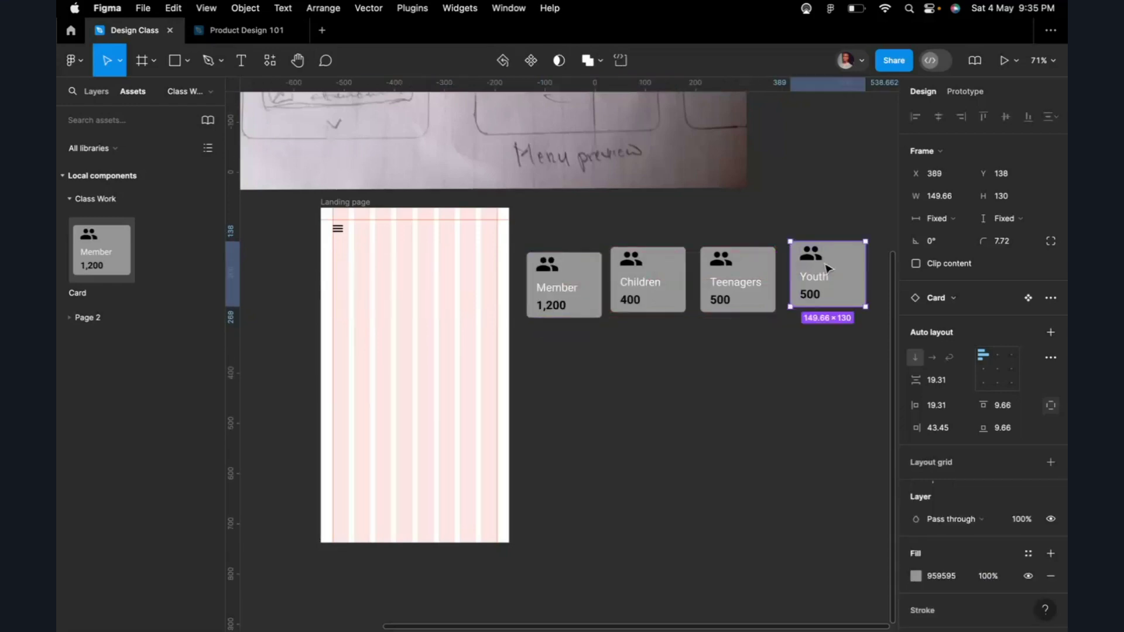
key("Escape")
left_click_drag(875, 223, 534, 339)
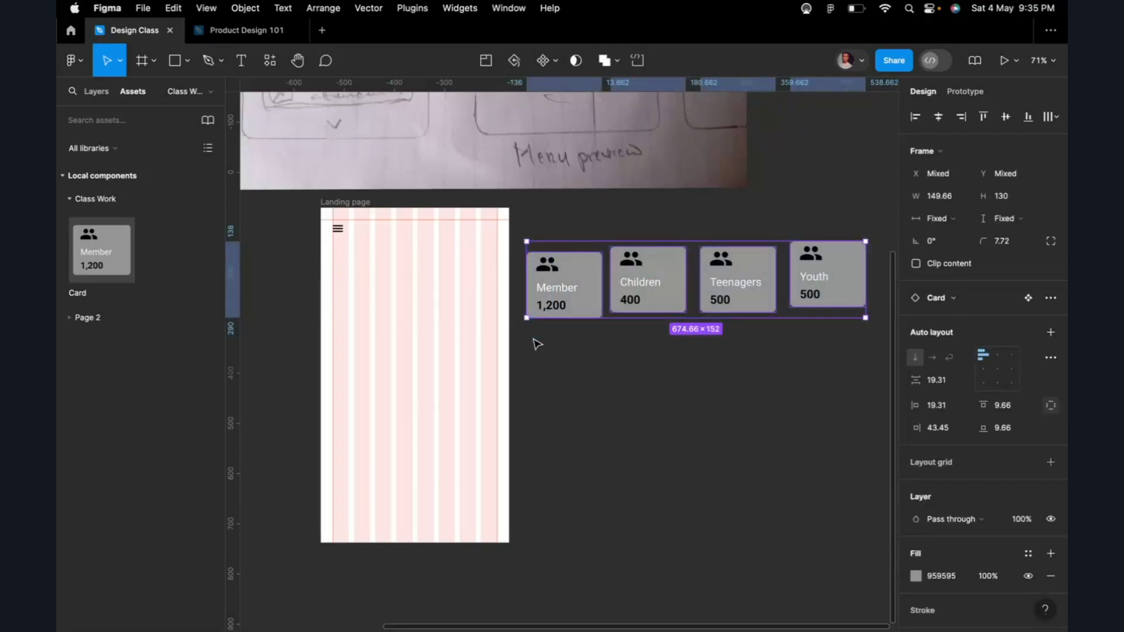
Step: Wrap the four selected cards in a horizontal auto layout frame and place it inside the Landing page frame
key("shift+a")
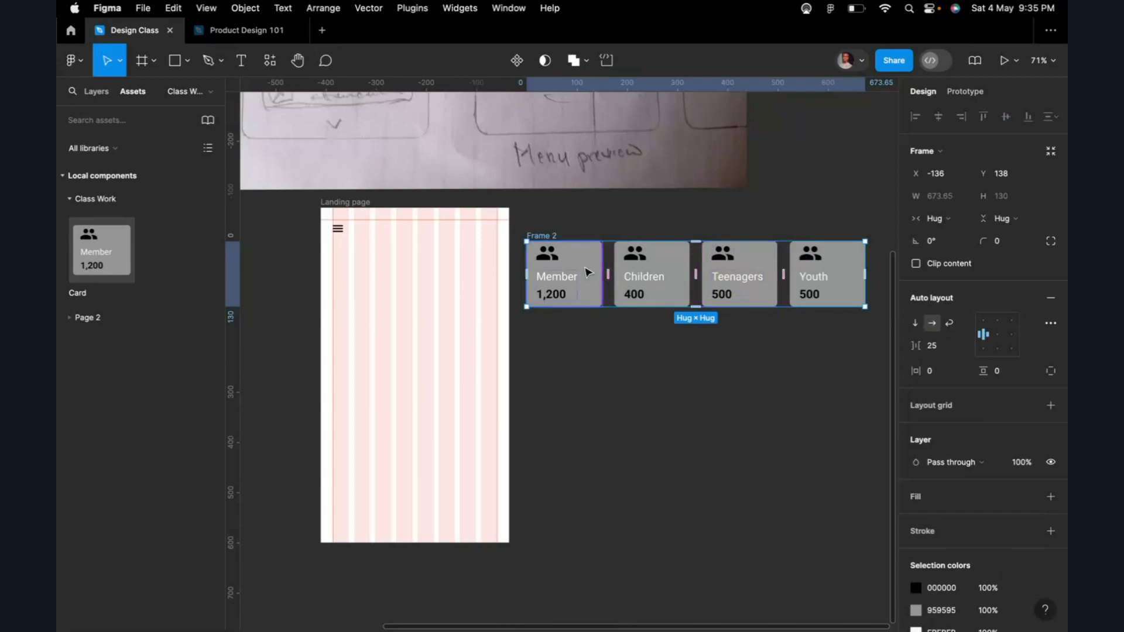
left_click_drag(588, 273, 475, 291)
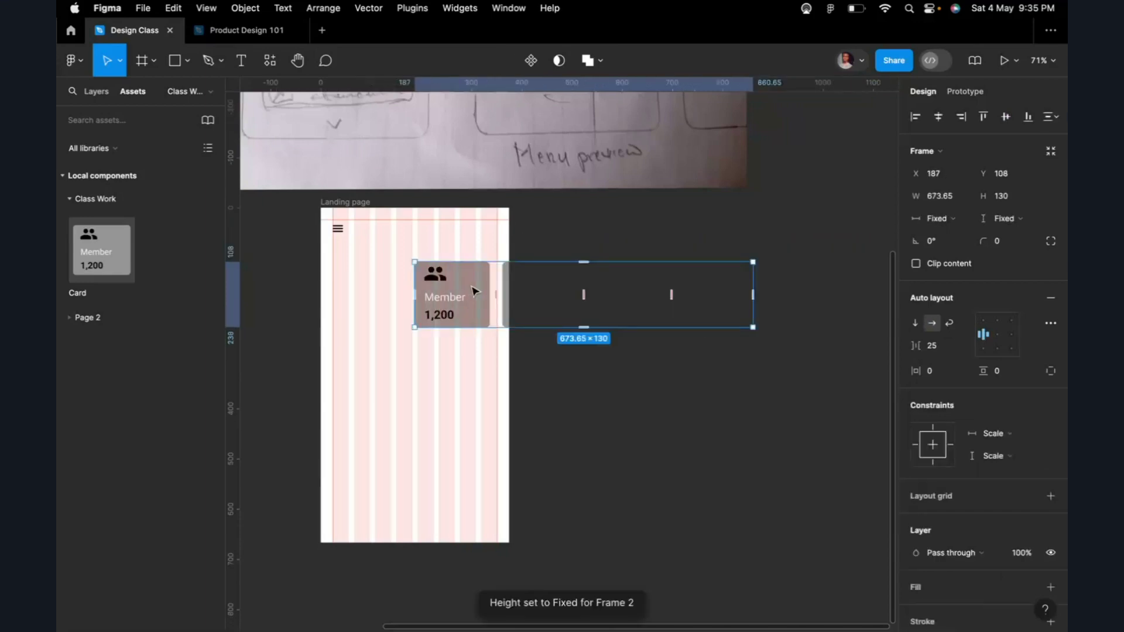
Step: Toggle Clip content off and on for the Landing page frame to compare how the overflowing cards display
left_click(370, 204)
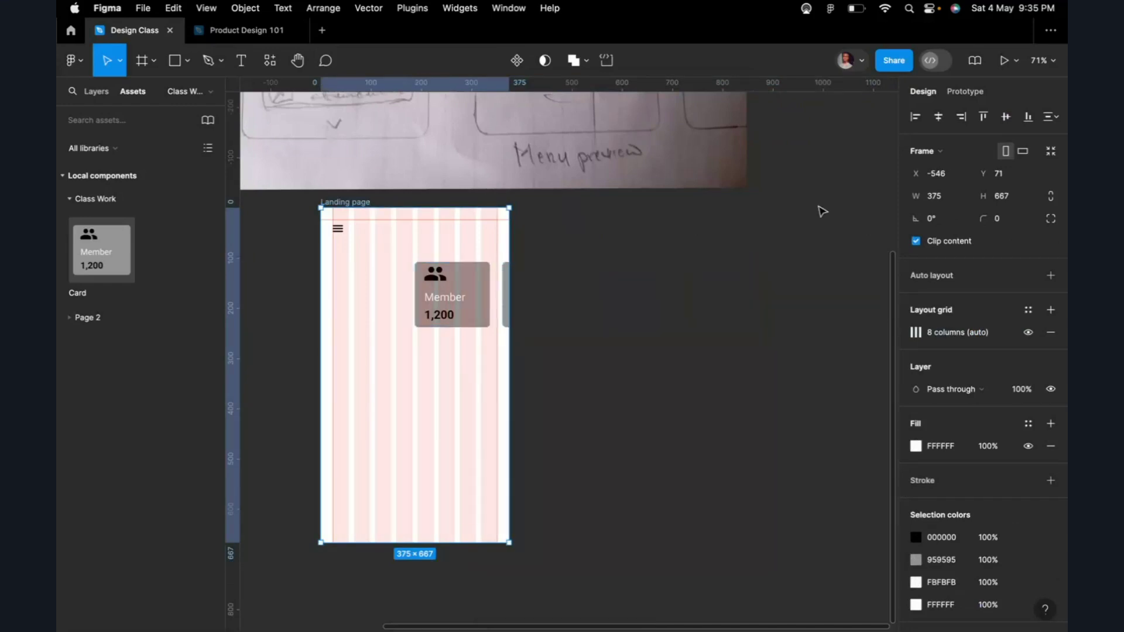
left_click(917, 242)
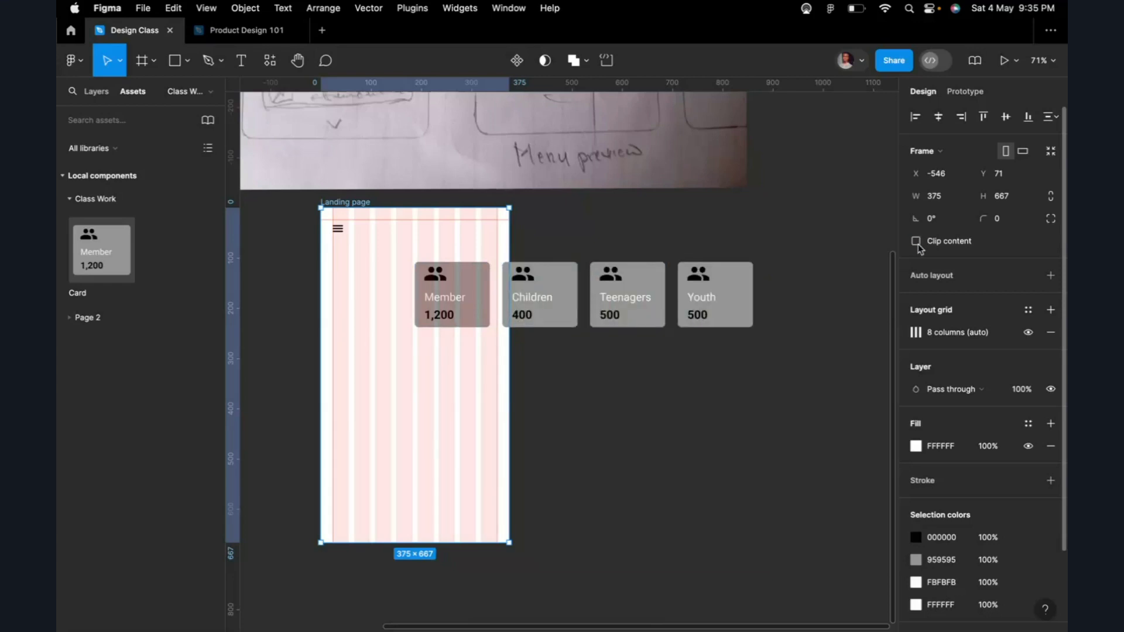
left_click(917, 242)
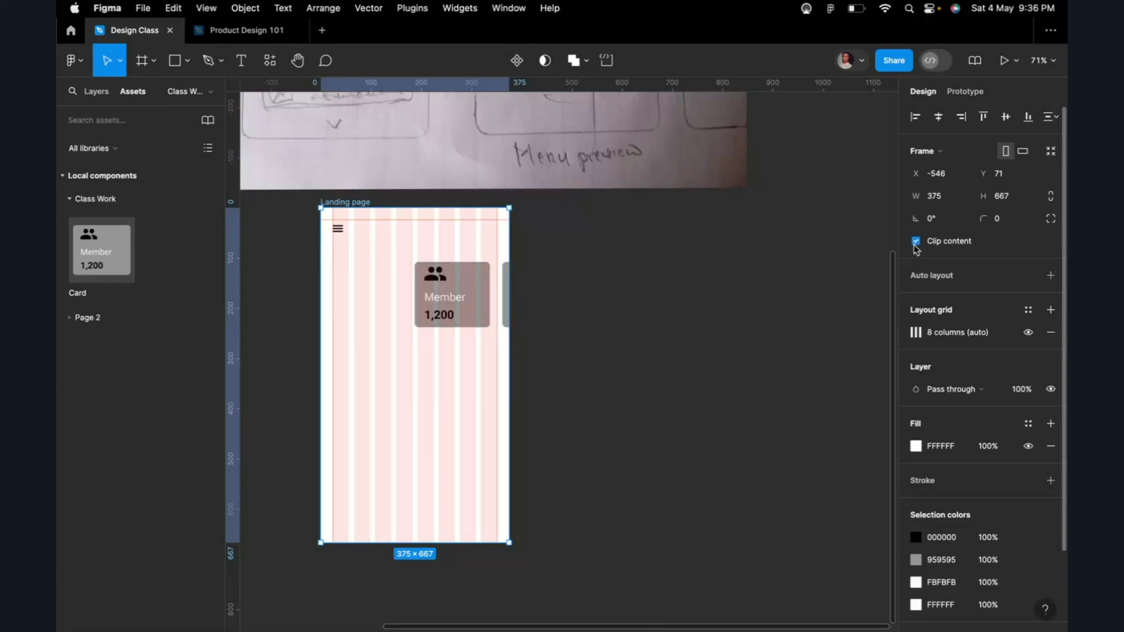
left_click(917, 242)
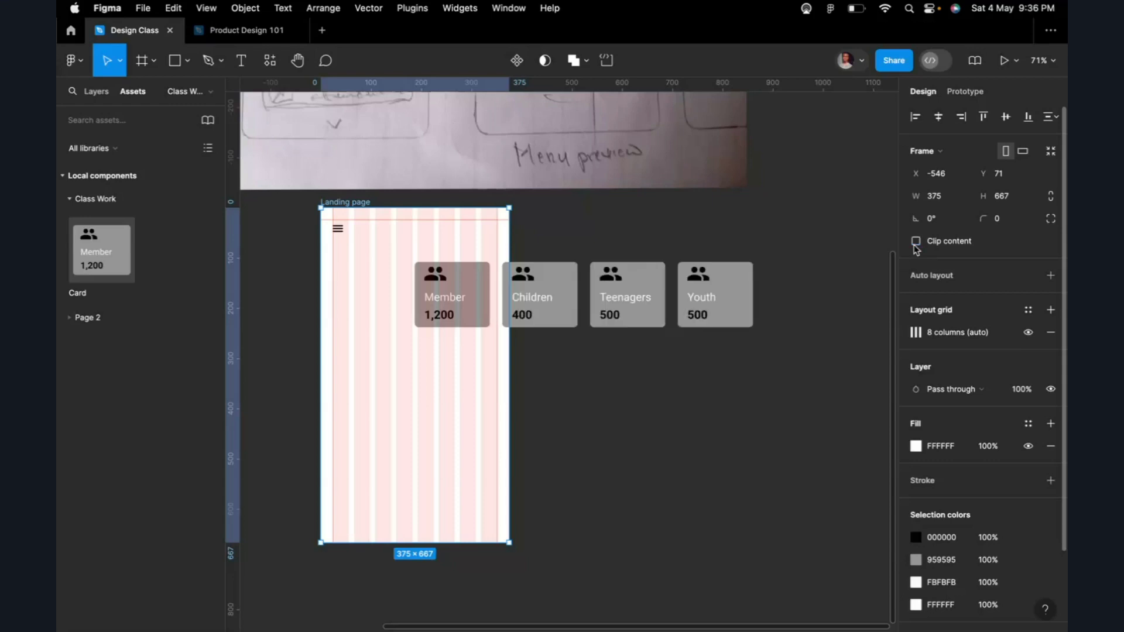
left_click(917, 243)
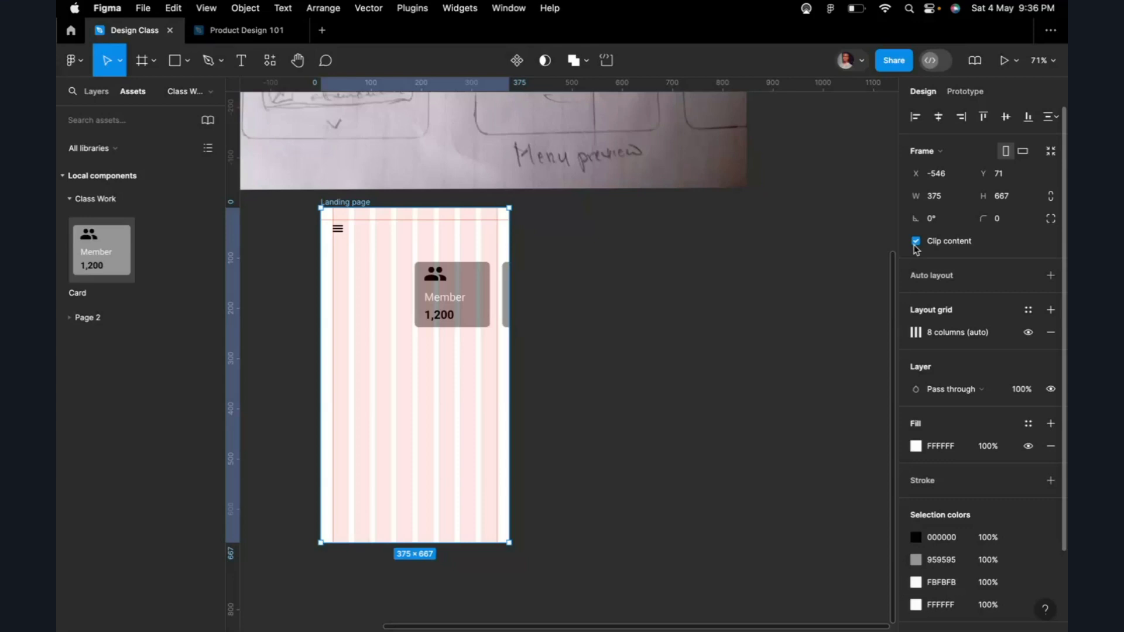
left_click(917, 242)
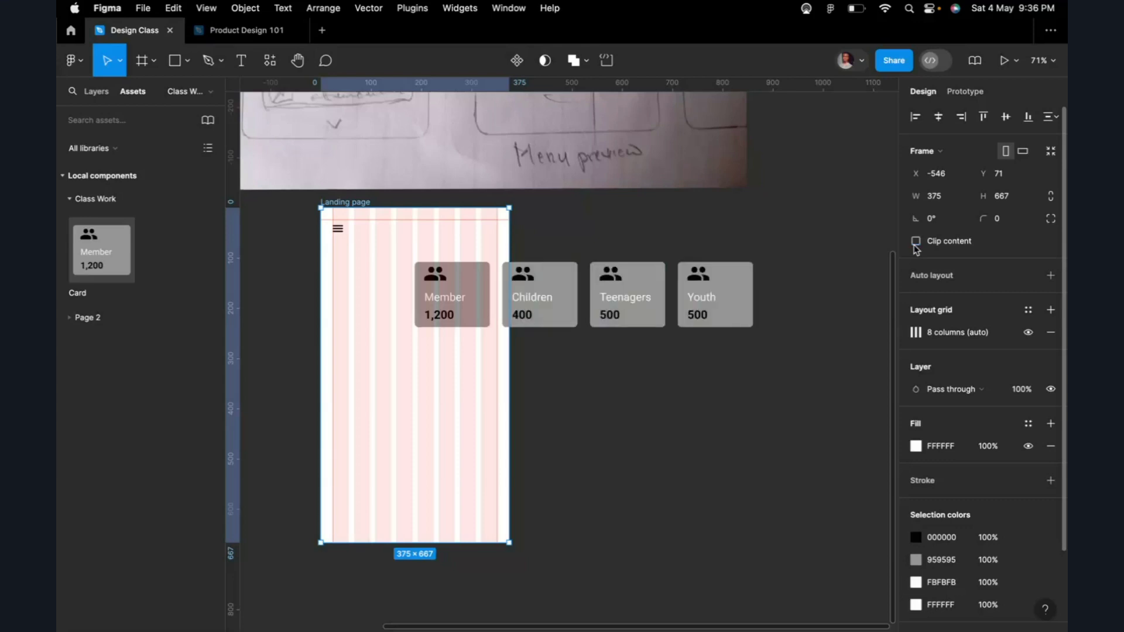
left_click(916, 244)
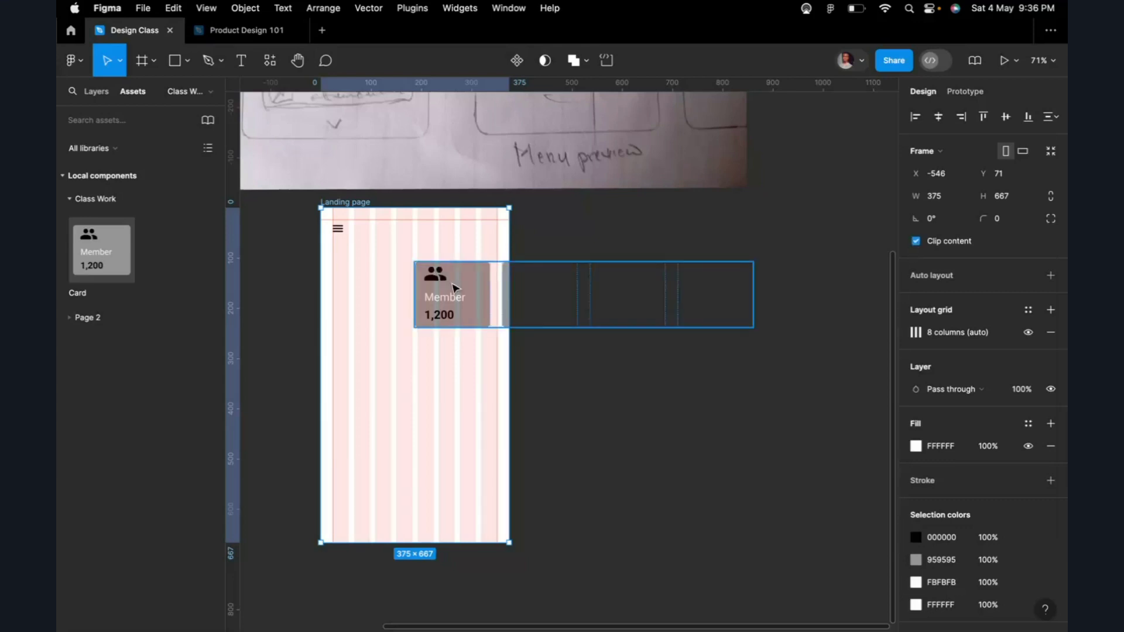
Step: Align the card row with the first grid column at X 25, Y 95 and narrow it to 350 wide, ending at the Landing page's edge
left_click_drag(473, 297, 344, 283)
left_click(431, 295)
left_click(431, 295)
key("Escape")
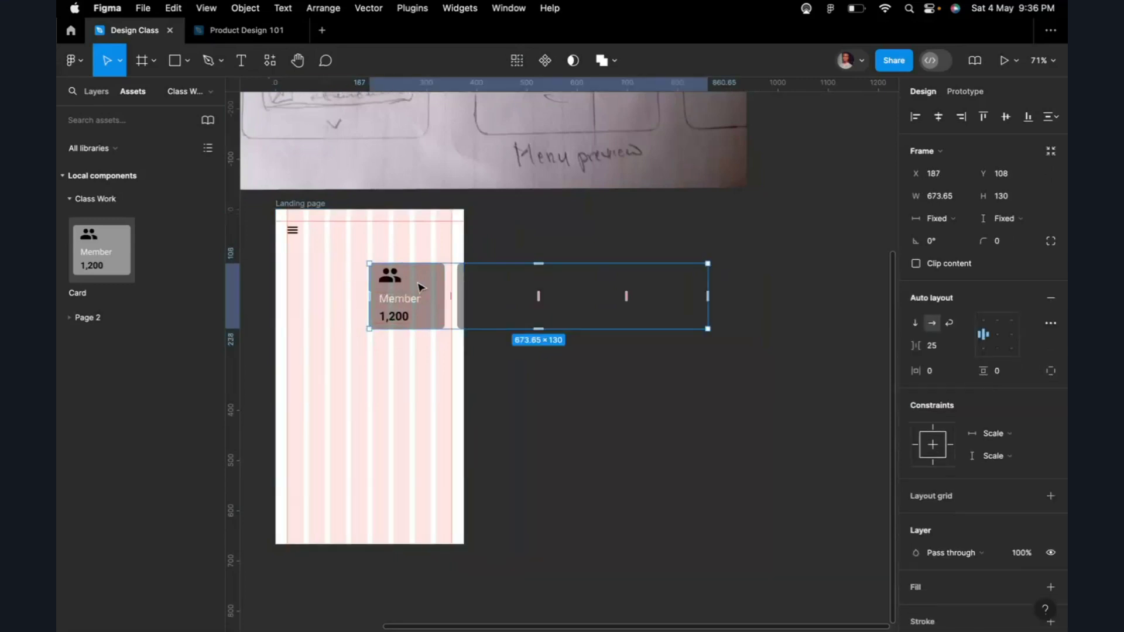
left_click_drag(419, 287, 339, 282)
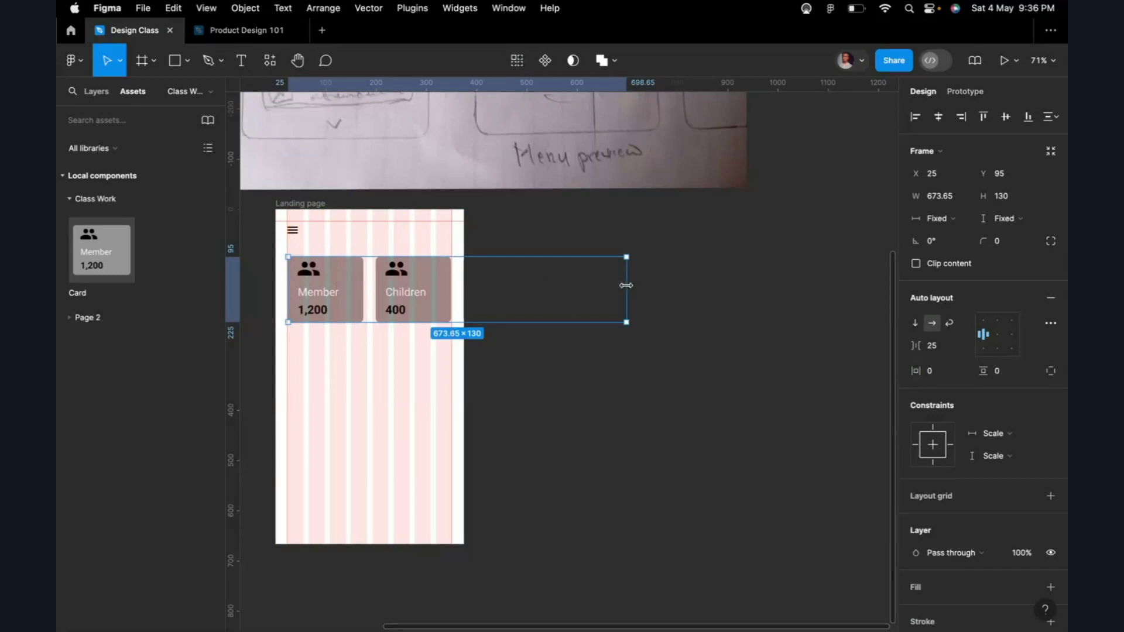
left_click_drag(627, 285, 467, 287)
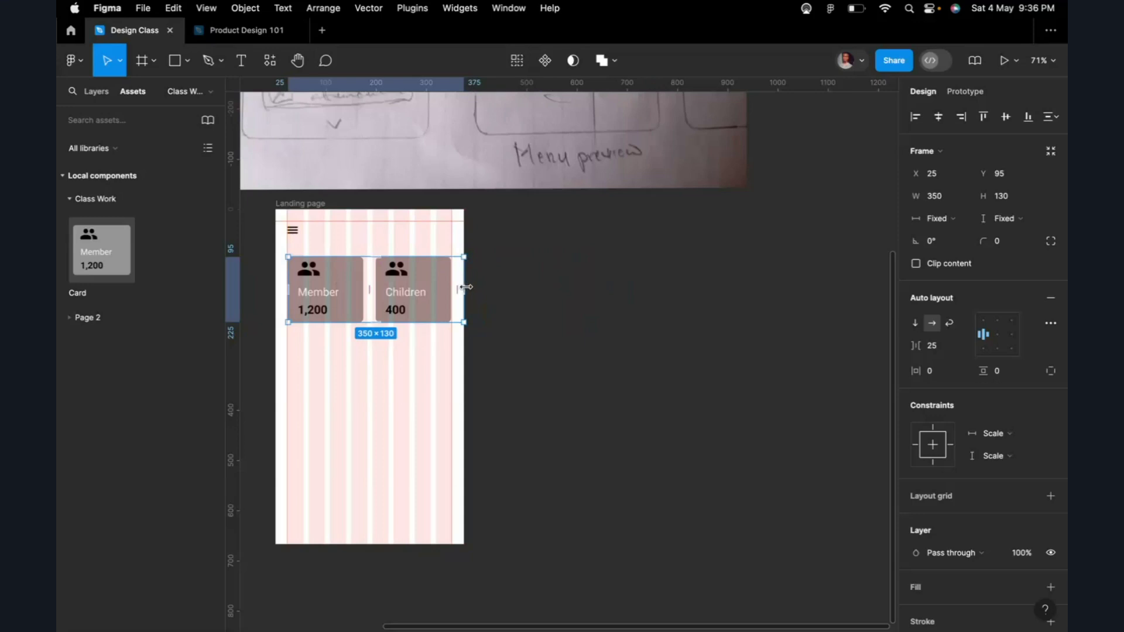
Step: Set the spacing between the cards in the auto layout row to 10
scroll(466, 287, "left", 1)
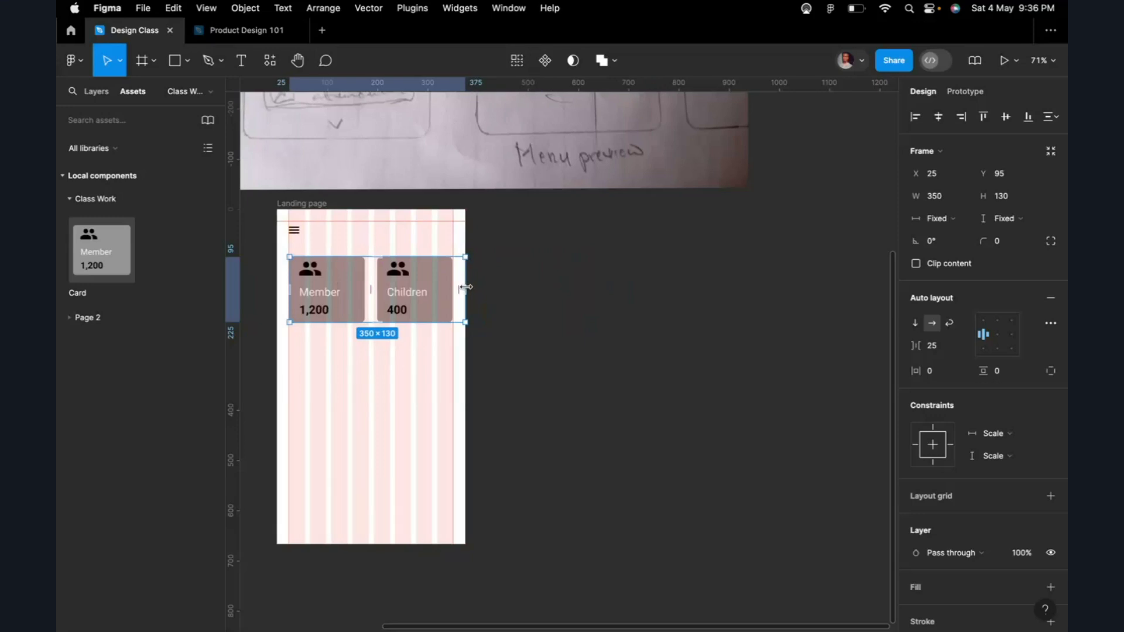
scroll(466, 287, "up", 3)
scroll(420, 306, "up", 4)
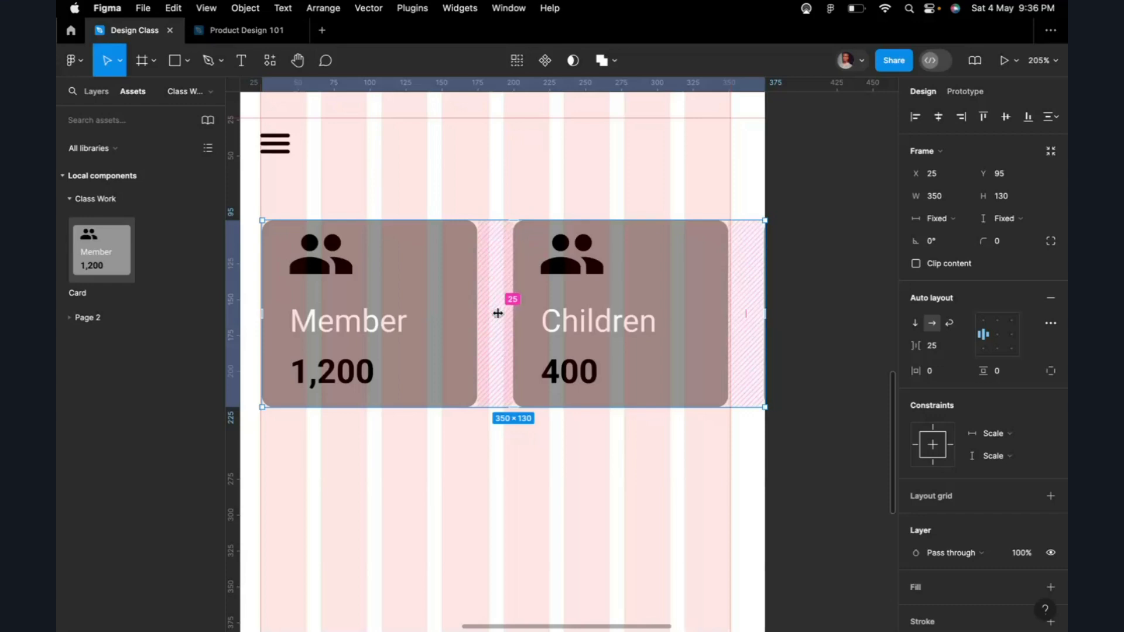
scroll(498, 313, "down", 4)
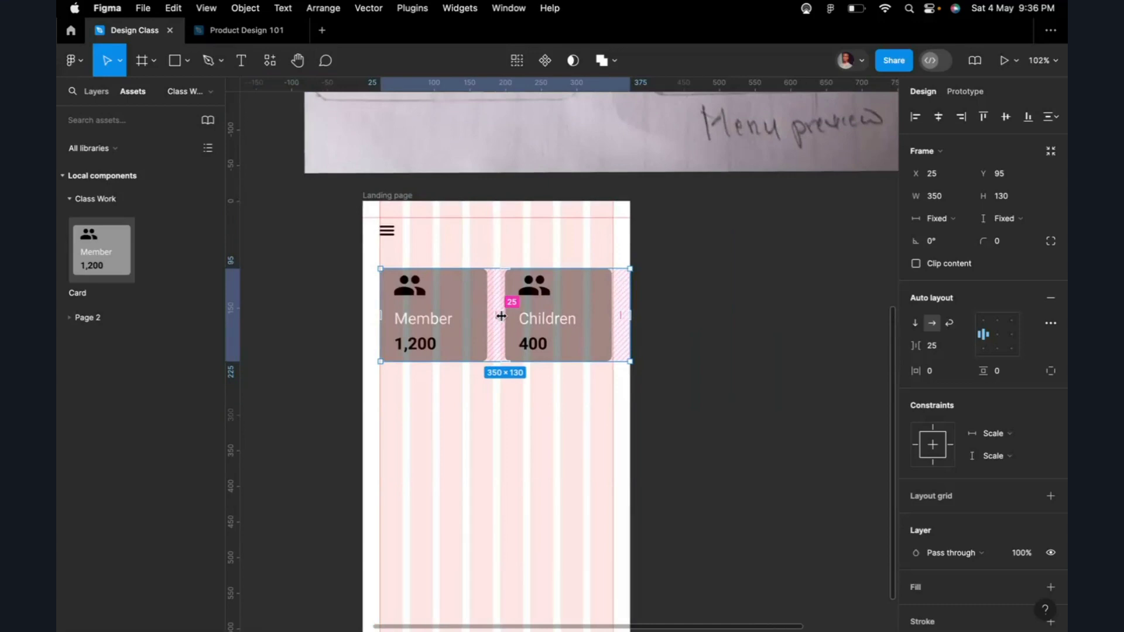
left_click(934, 347)
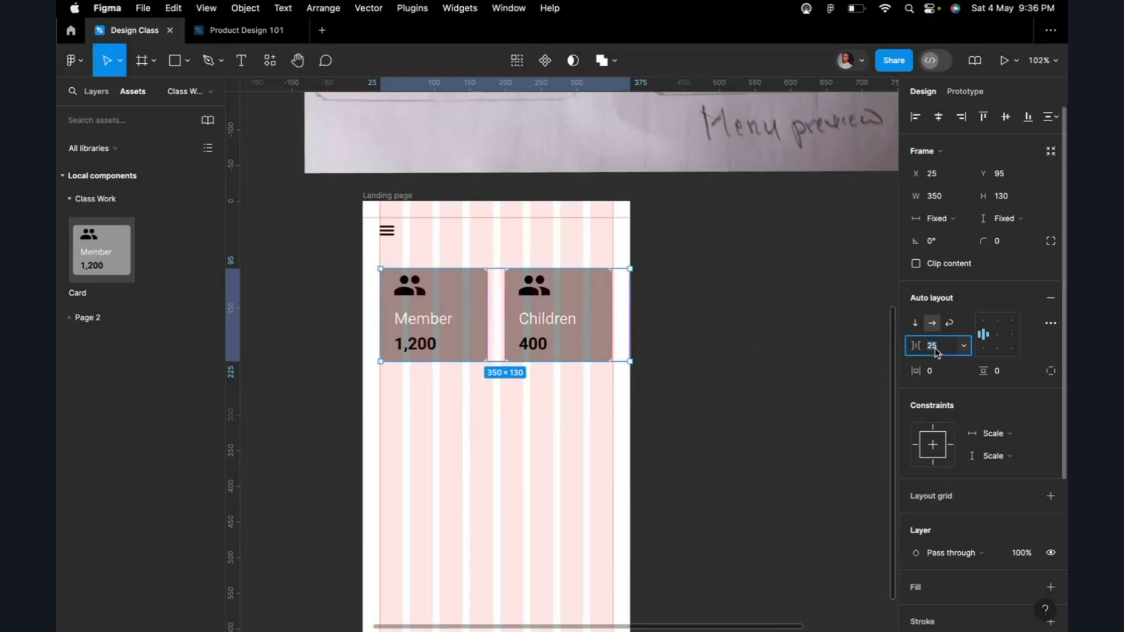
type("10")
key("Return")
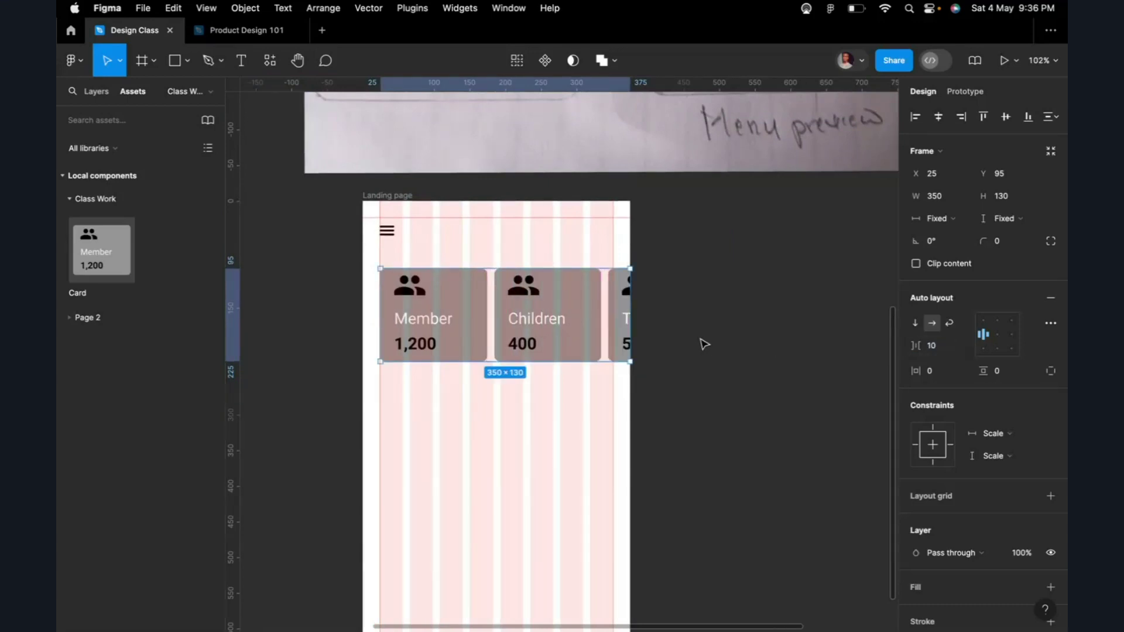
Step: Set the card row's prototype overflow behavior to Horizontal scrolling
scroll(555, 341, "up", 3)
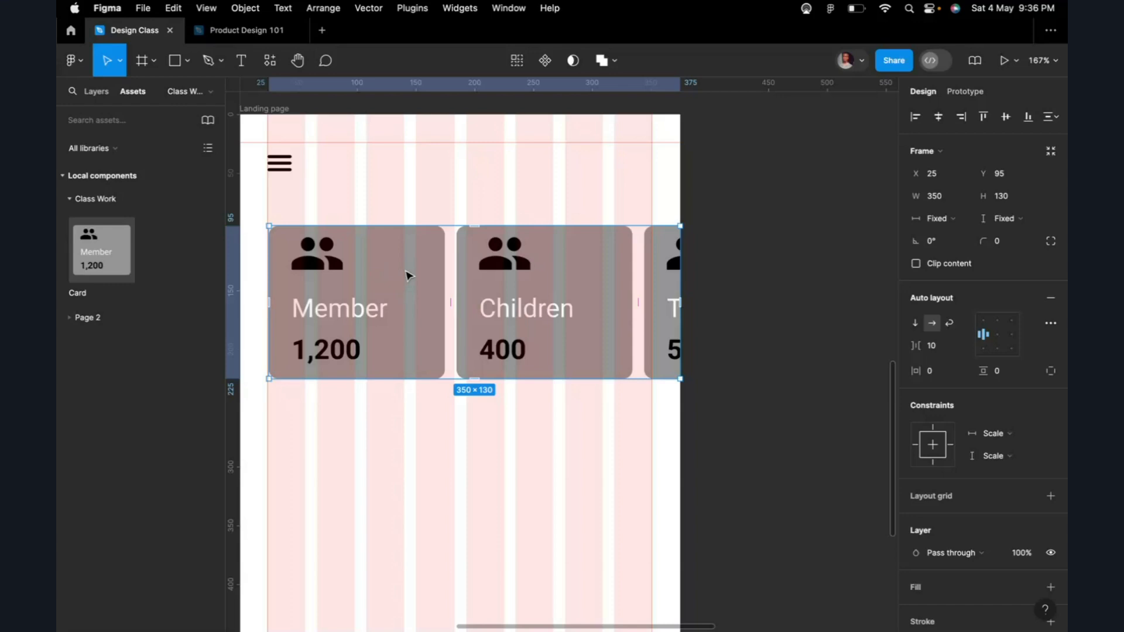
left_click(964, 97)
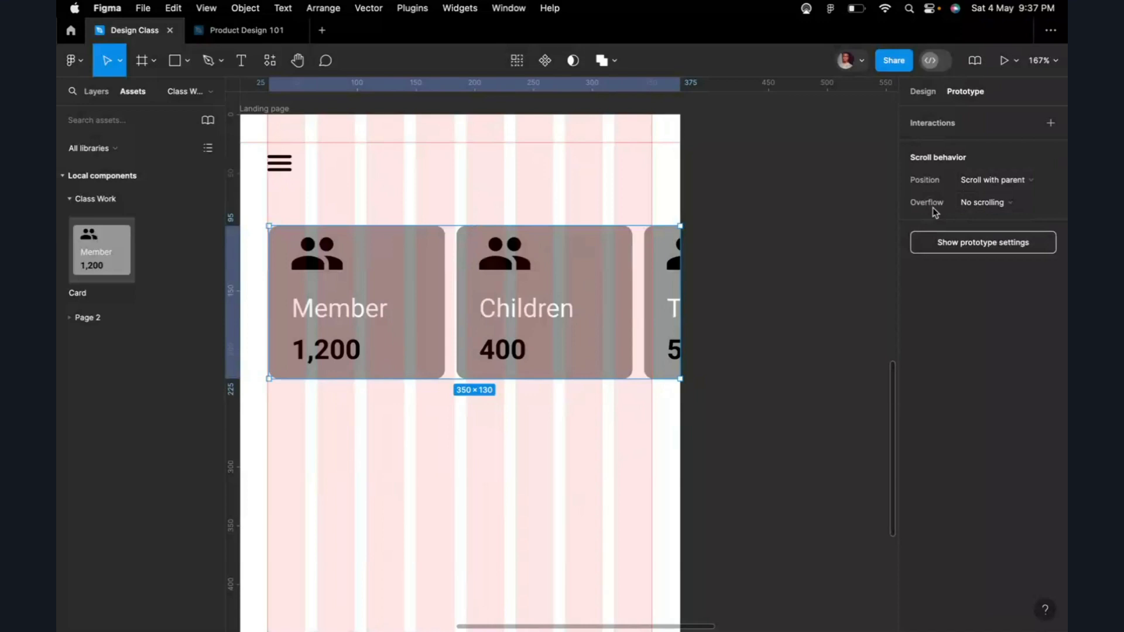
left_click(988, 212)
left_click(990, 221)
left_click(771, 233)
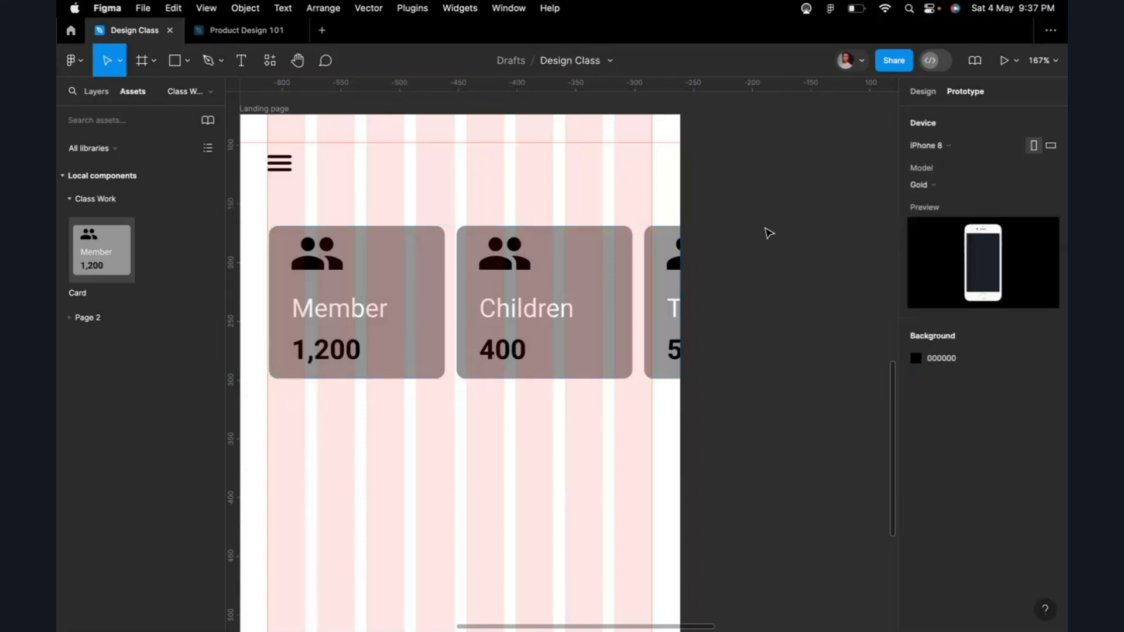
Step: Make the Landing page frame a prototype flow starting point, keeping the default flow name
left_click(279, 112)
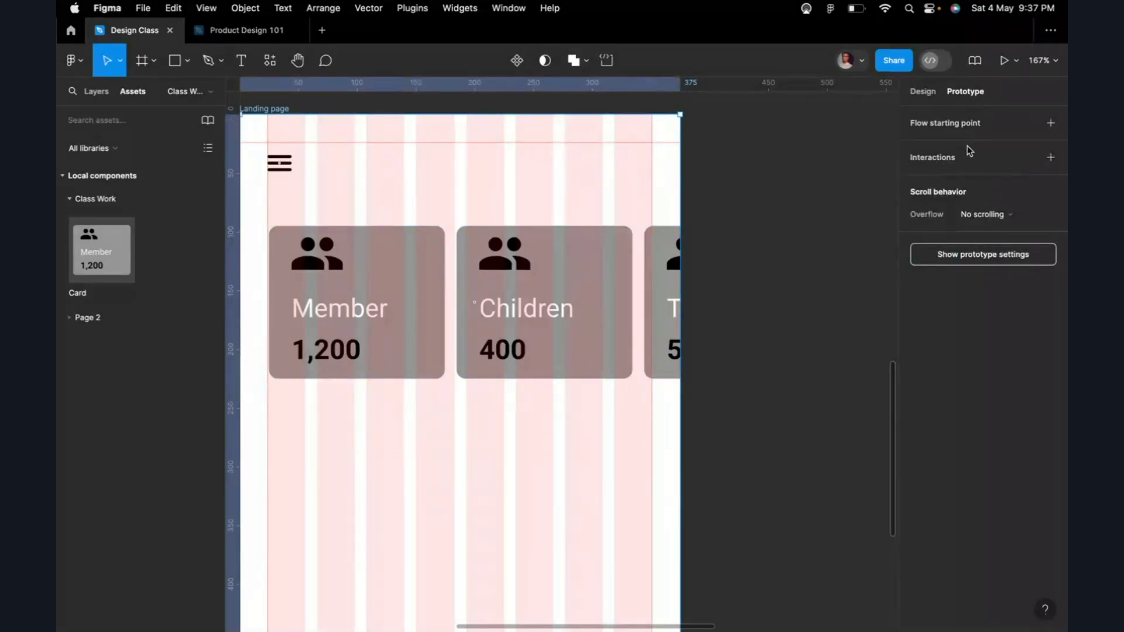
left_click(997, 131)
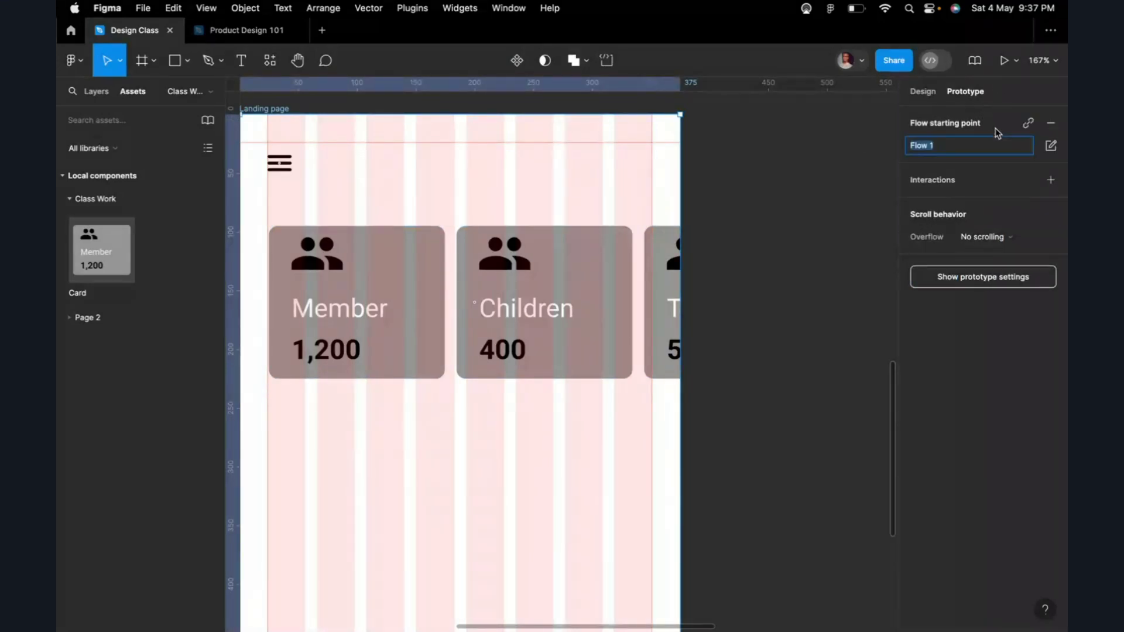
left_click(849, 214)
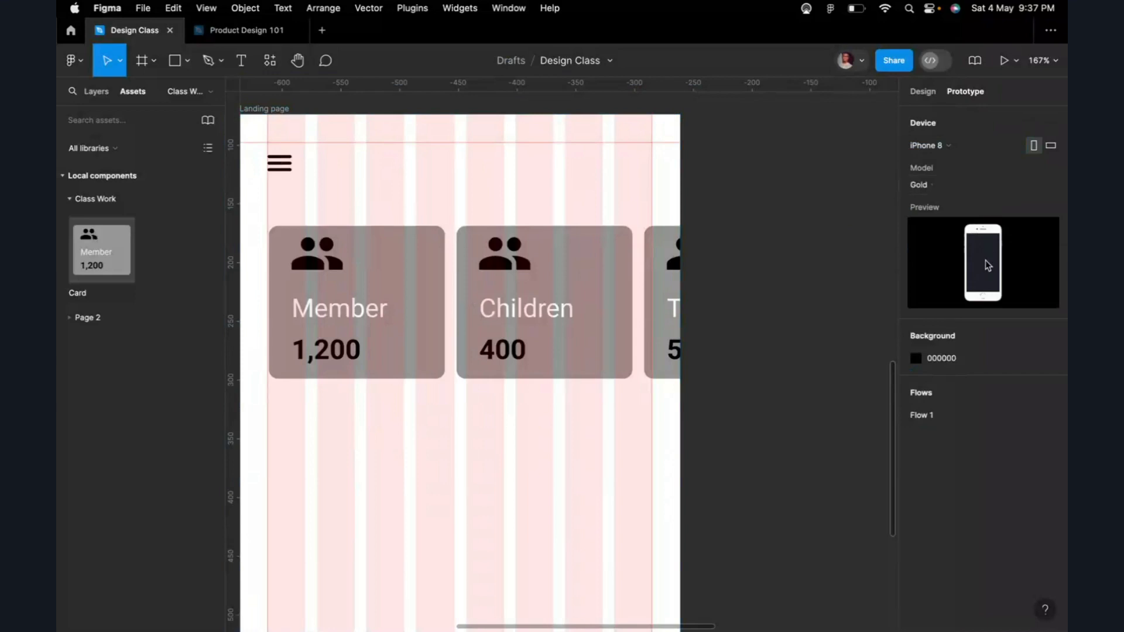
Step: Run the prototype and test swiping the card row horizontally through to the Youth card, comparing it with the design
left_click(1003, 61)
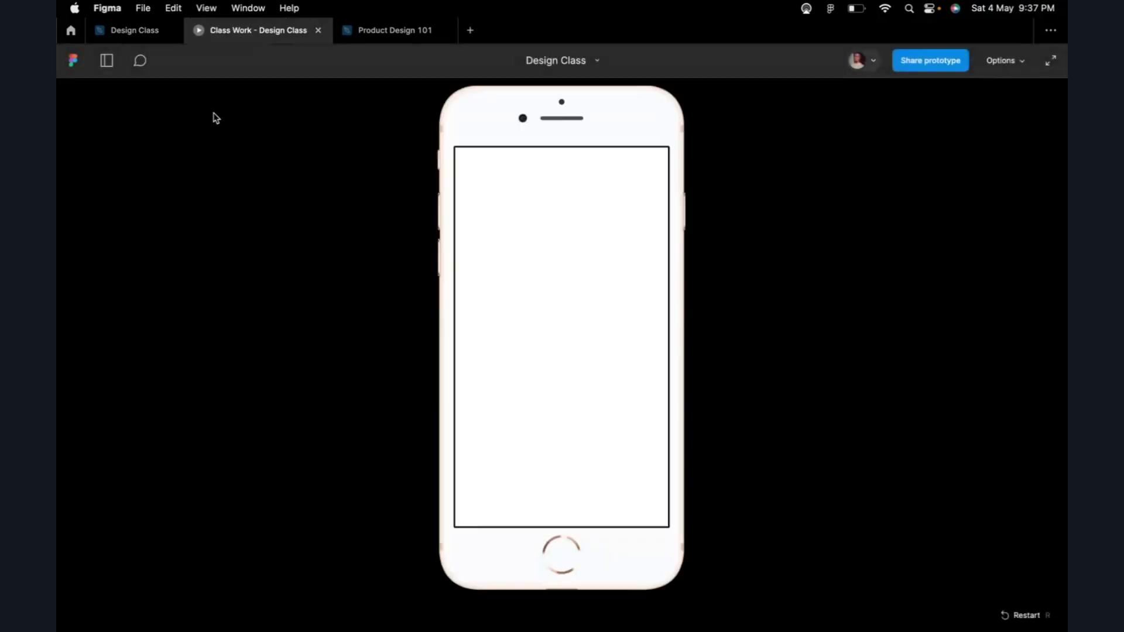
left_click_drag(628, 242, 515, 244)
left_click_drag(630, 244, 658, 246)
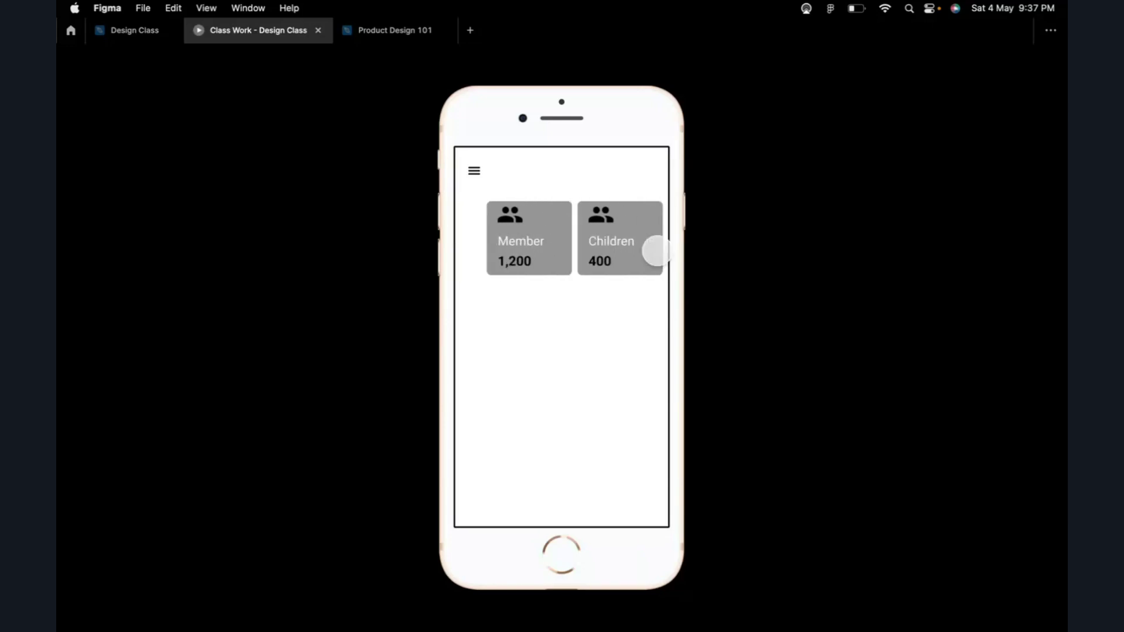
left_click(135, 34)
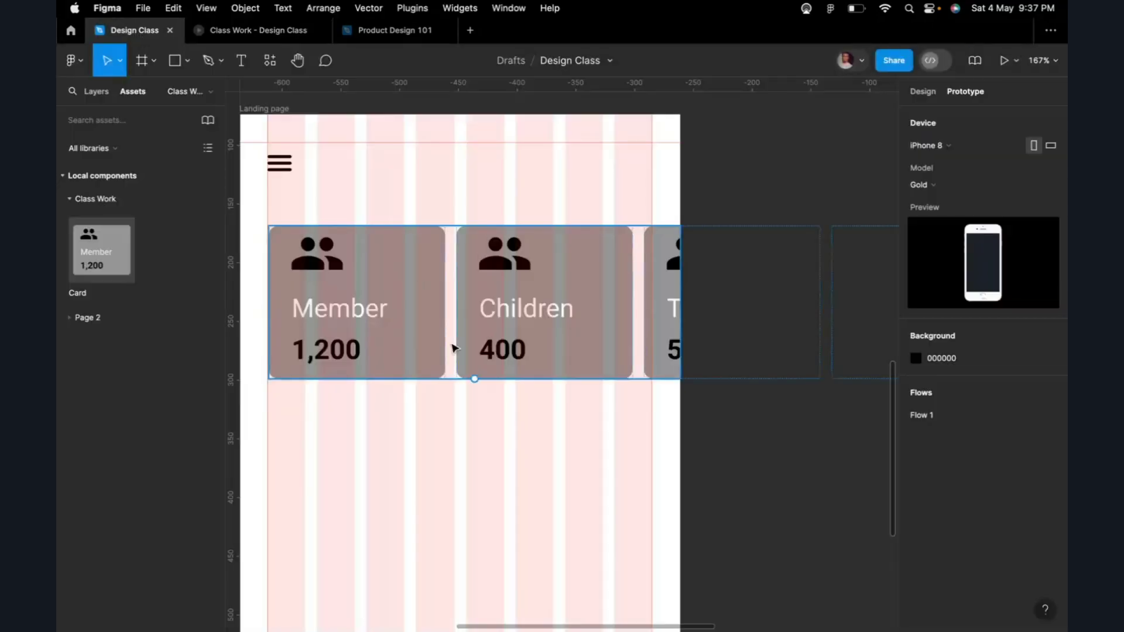
scroll(705, 391, "down", 5)
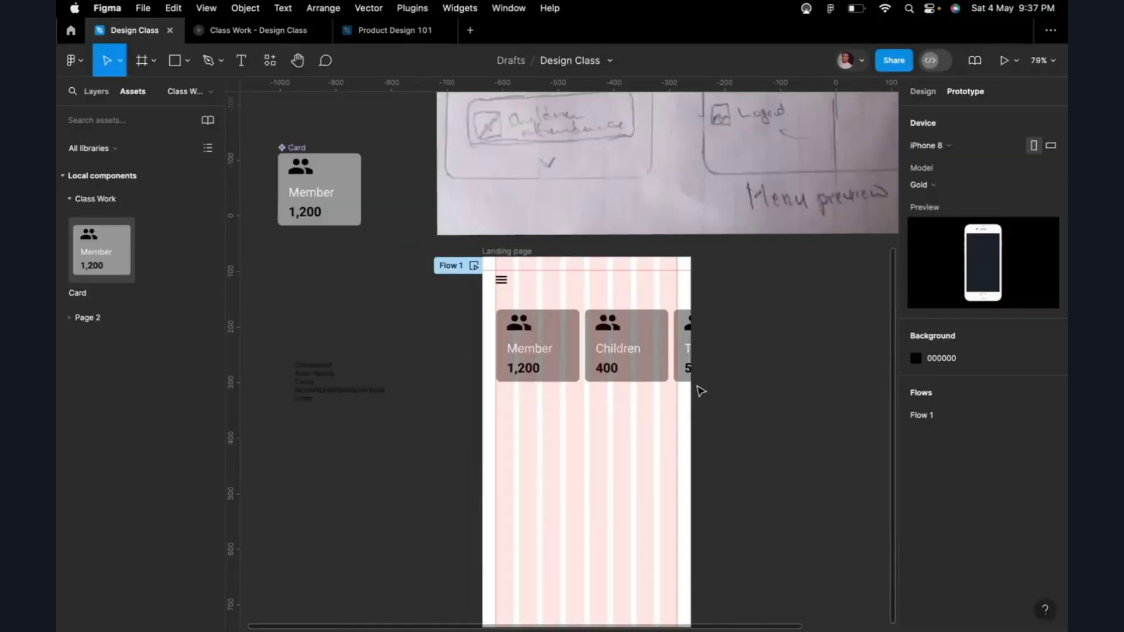
scroll(701, 389, "up", 2)
left_click(275, 34)
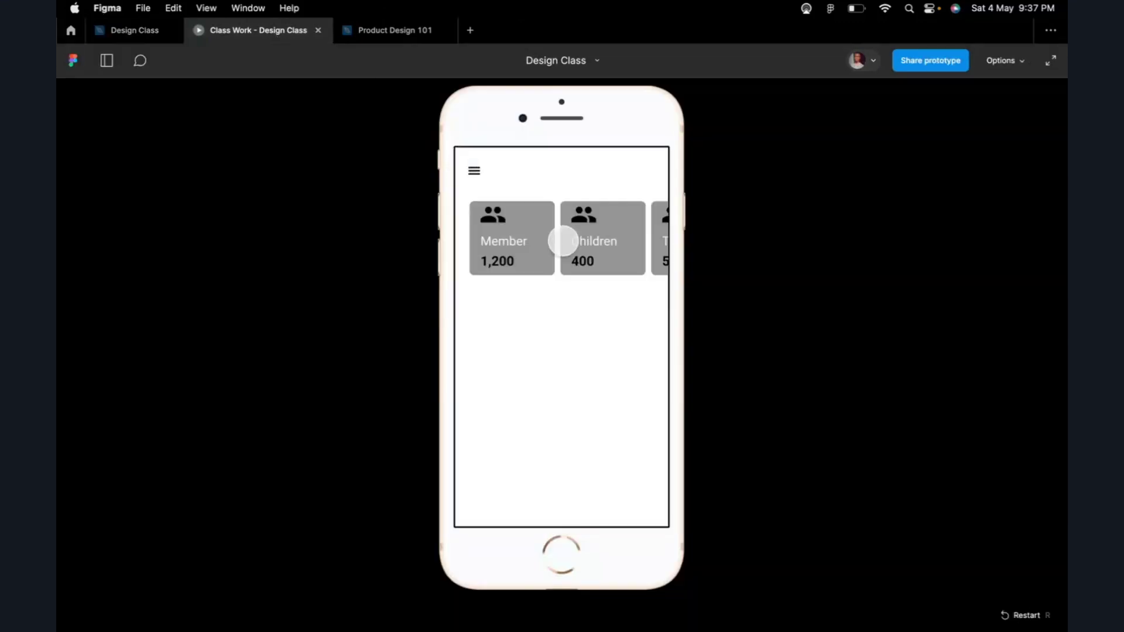
left_click_drag(595, 243, 485, 247)
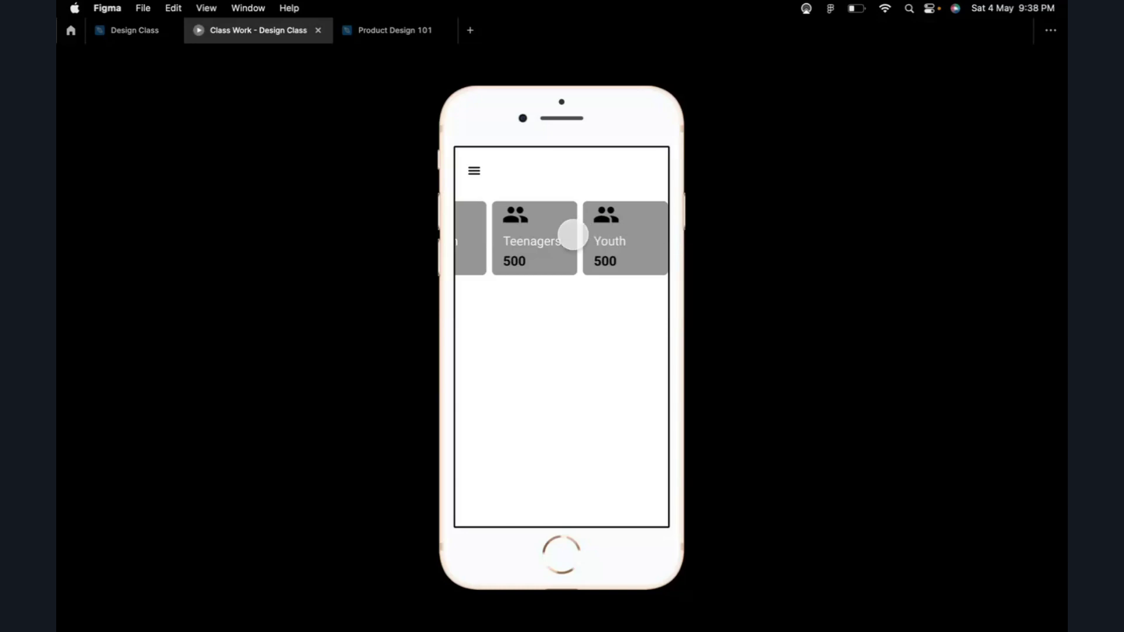
Step: Return to the Design Class file and give the card row 24 padding on the right and 0 on the other sides
left_click(112, 30)
left_click(577, 307)
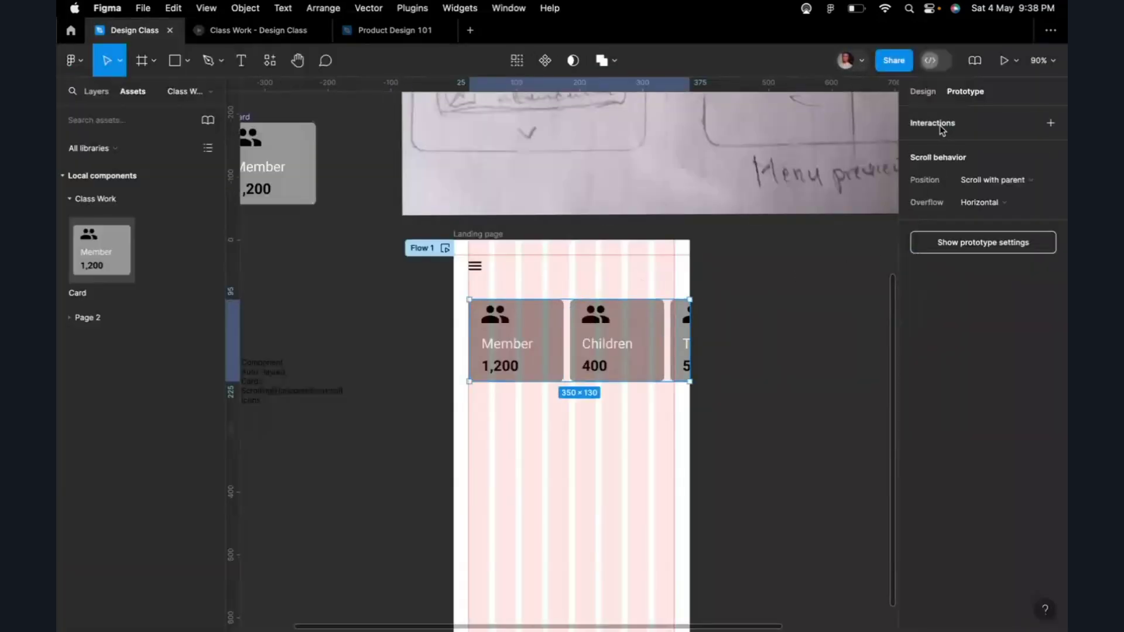
left_click(924, 95)
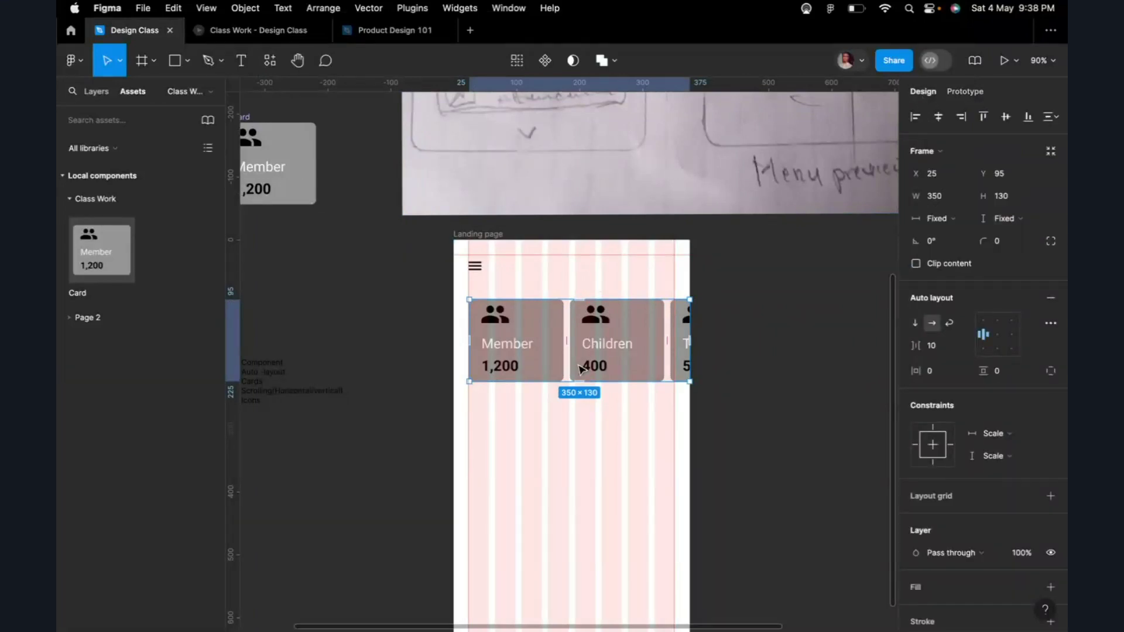
left_click(940, 372)
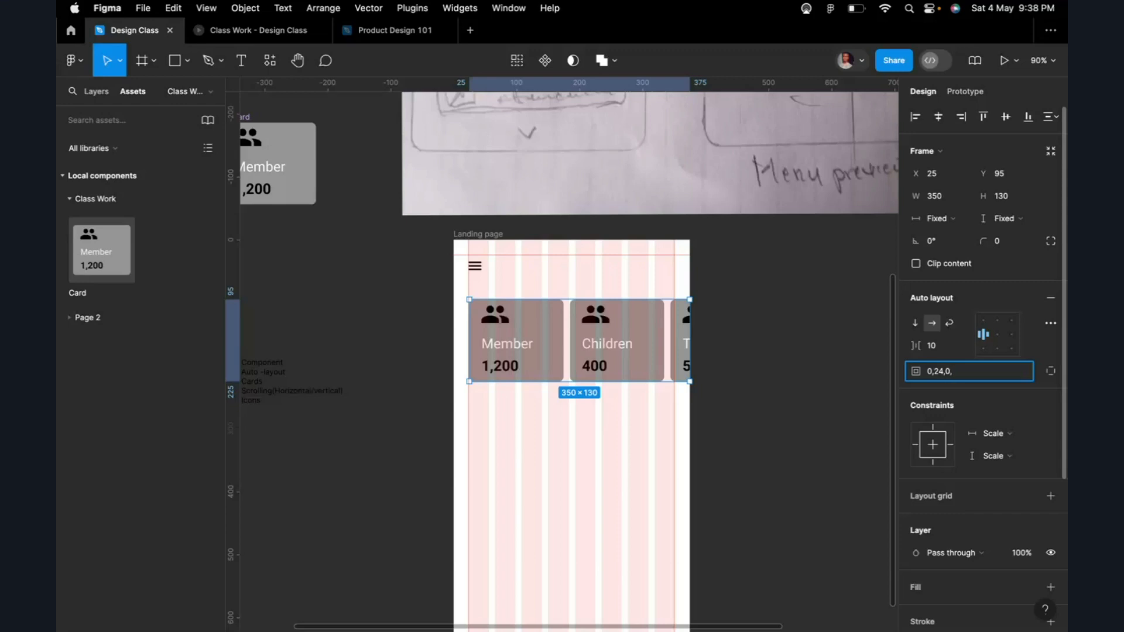
key("Return")
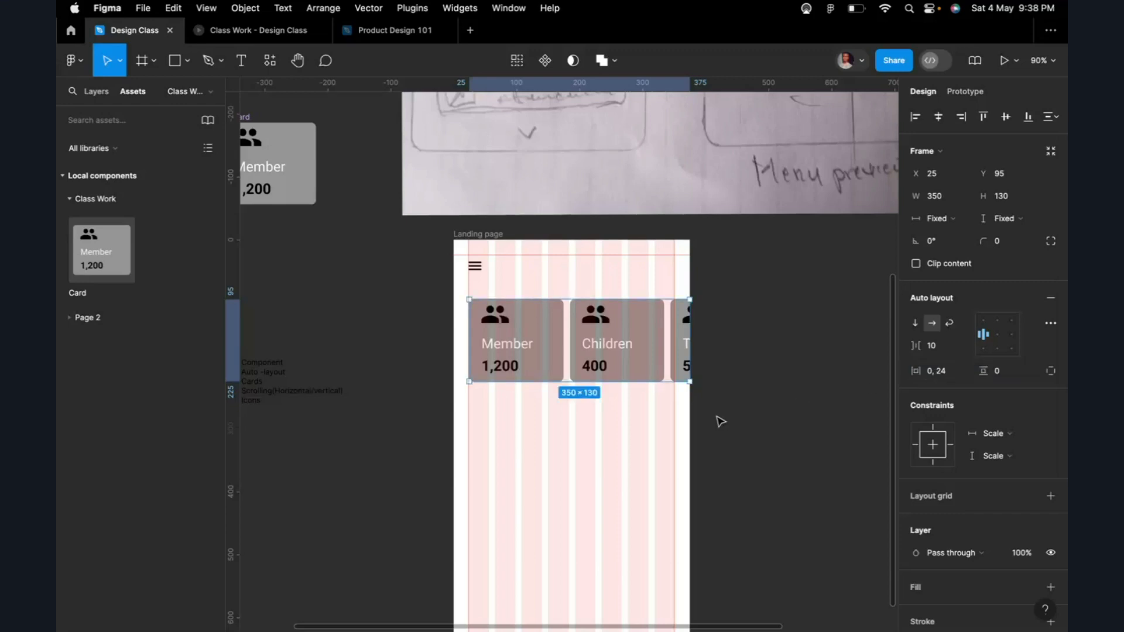
left_click(805, 400)
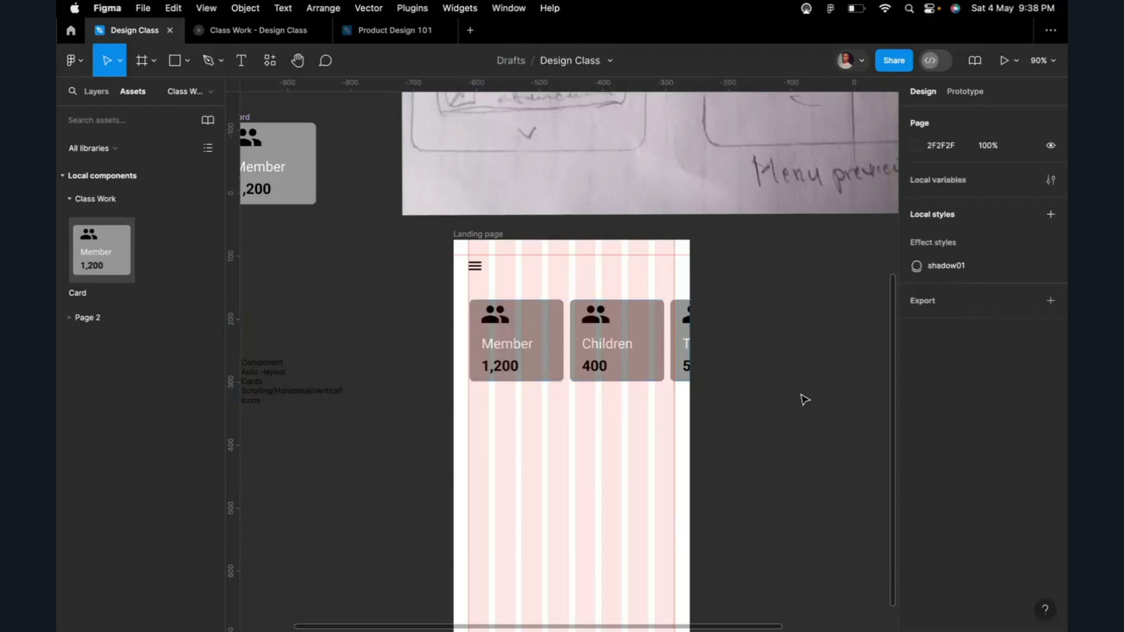
left_click(685, 344)
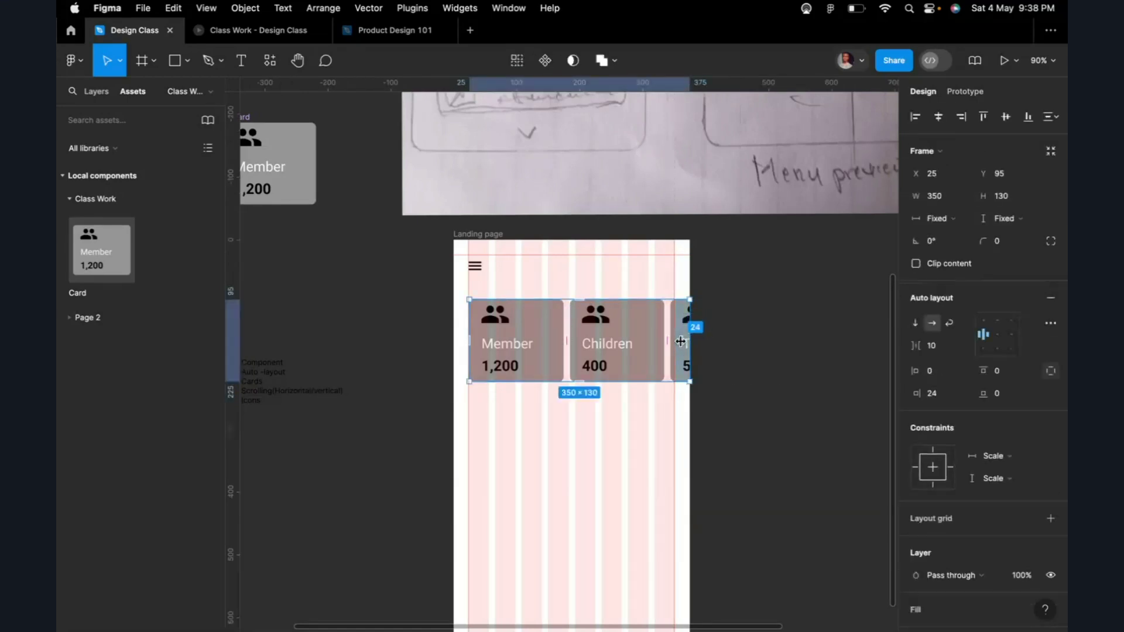
Step: Test swiping the card row back to the Member card and forward to the Youth card in the running prototype
scroll(680, 342, "up", 5)
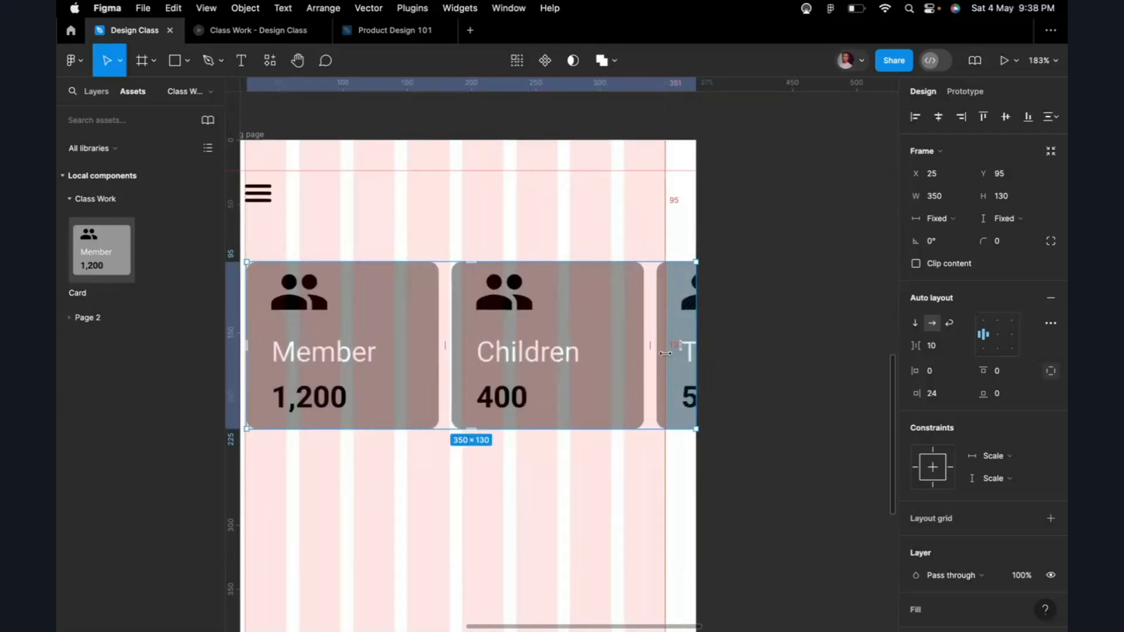
left_click(273, 32)
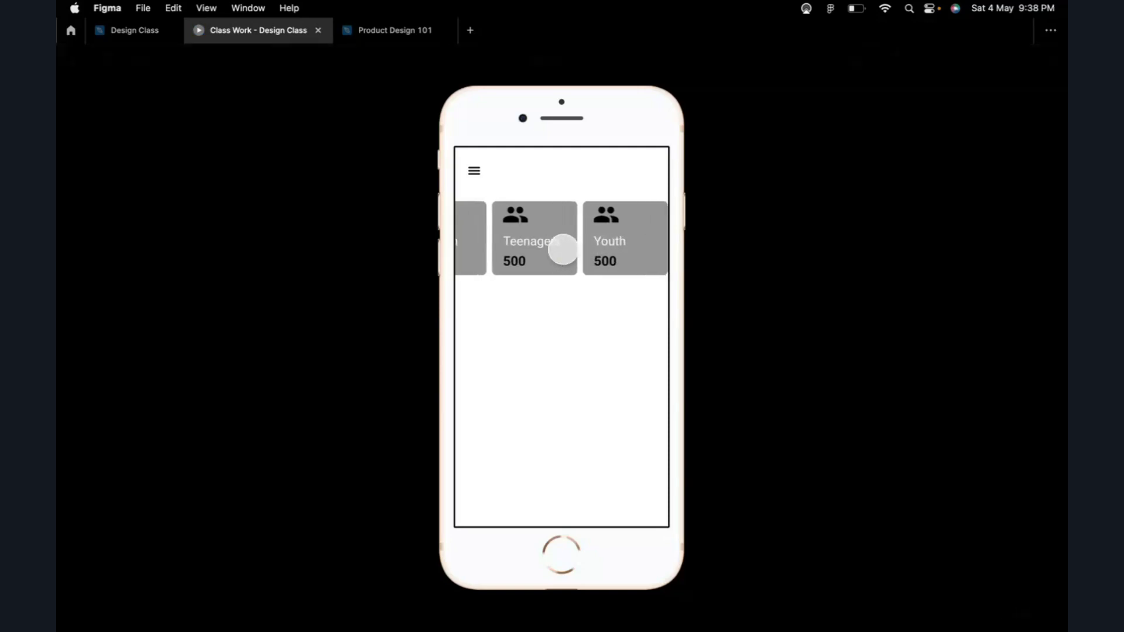
left_click_drag(562, 244, 777, 261)
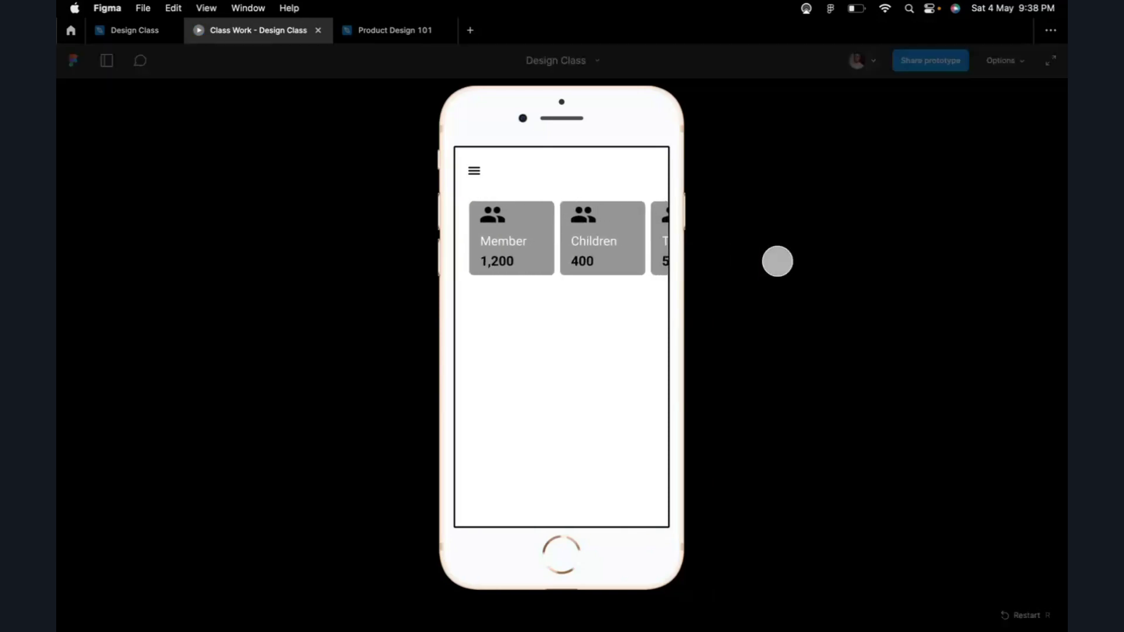
left_click_drag(622, 244, 459, 243)
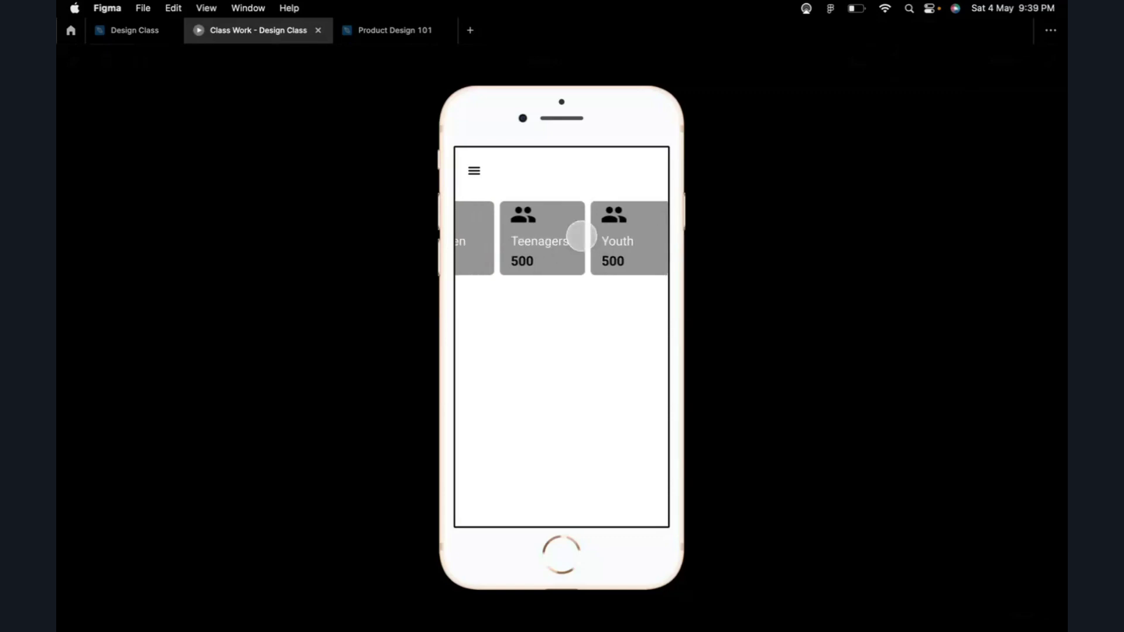
left_click_drag(582, 239, 621, 233)
Step: In the Design Class file, set the card row's left padding to 24 and move the row to X 0 on the Landing page
left_click(165, 36)
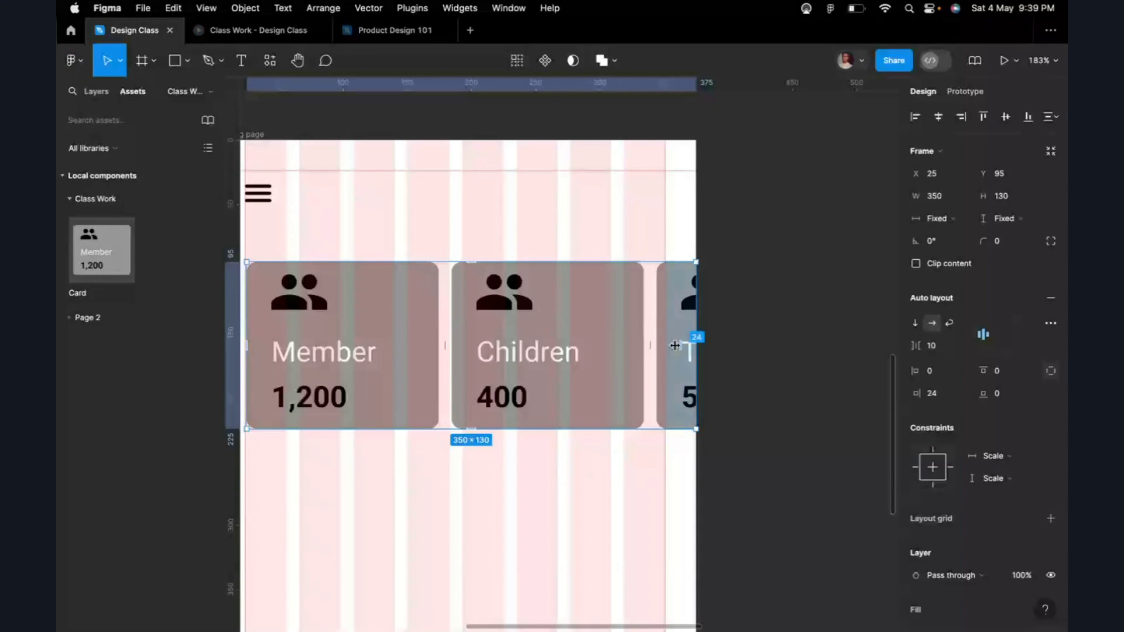
left_click(676, 345)
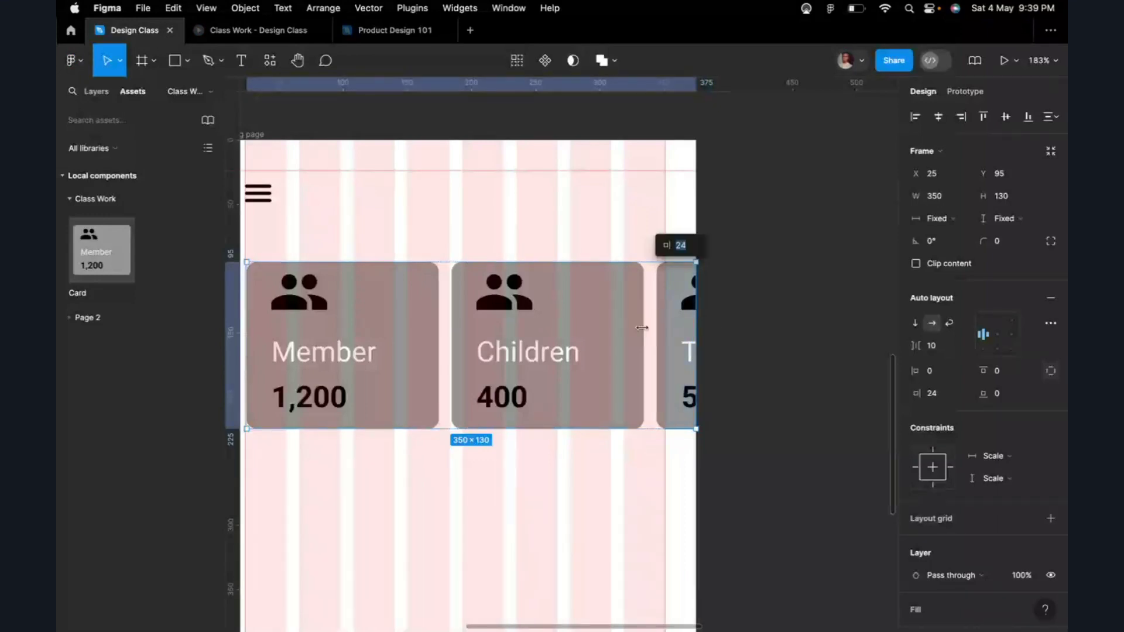
scroll(634, 332, "down", 3)
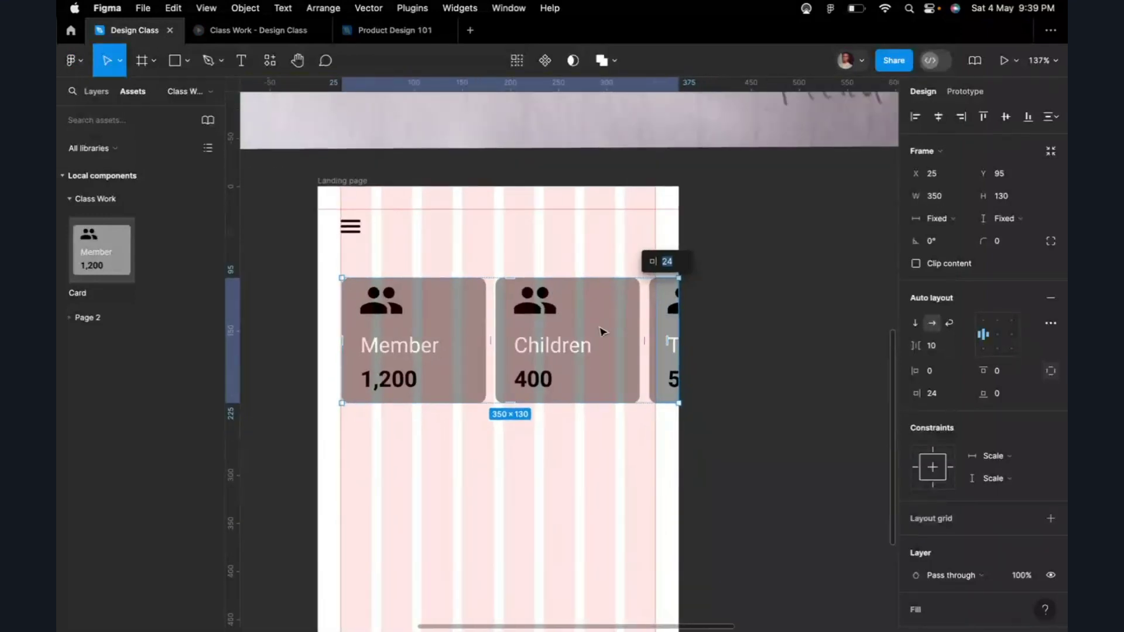
left_click(950, 378)
type("24")
key("Return")
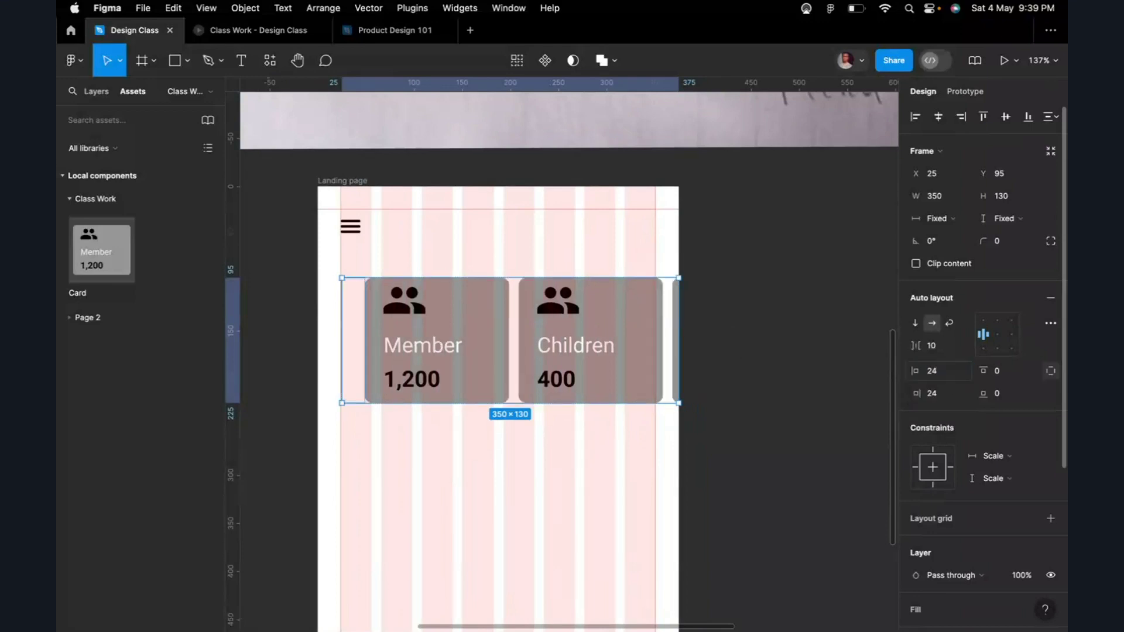
left_click_drag(468, 333, 446, 333)
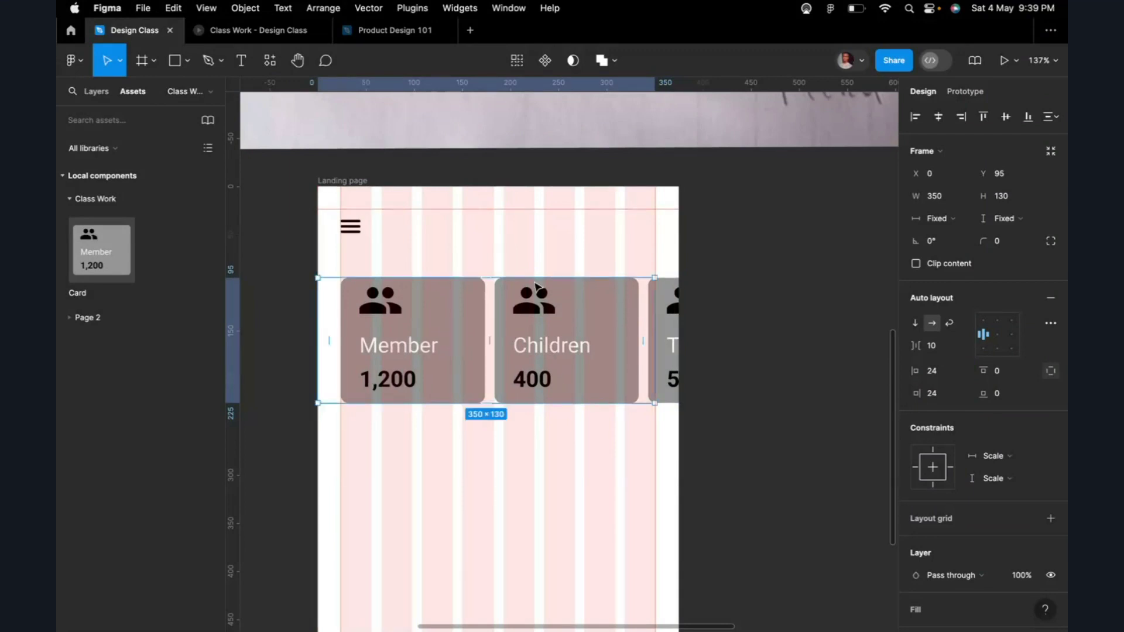
left_click(744, 313)
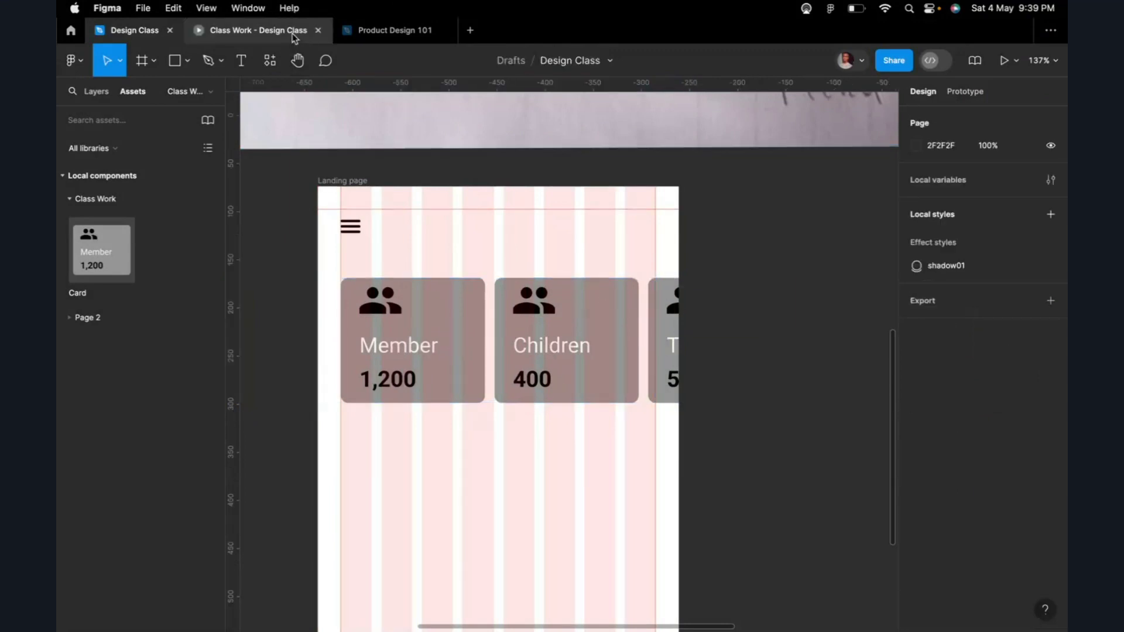
Step: Swipe the card row in both directions in the prototype to check the spacing beside the Member and Youth cards
left_click(291, 32)
left_click_drag(623, 241, 525, 241)
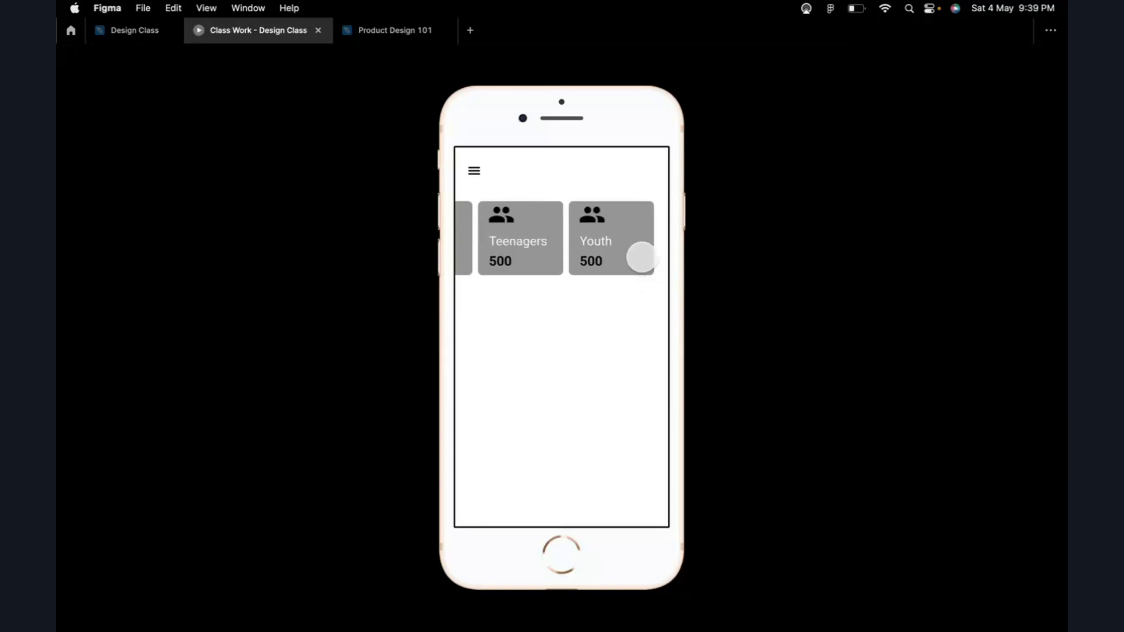
left_click_drag(592, 251, 747, 238)
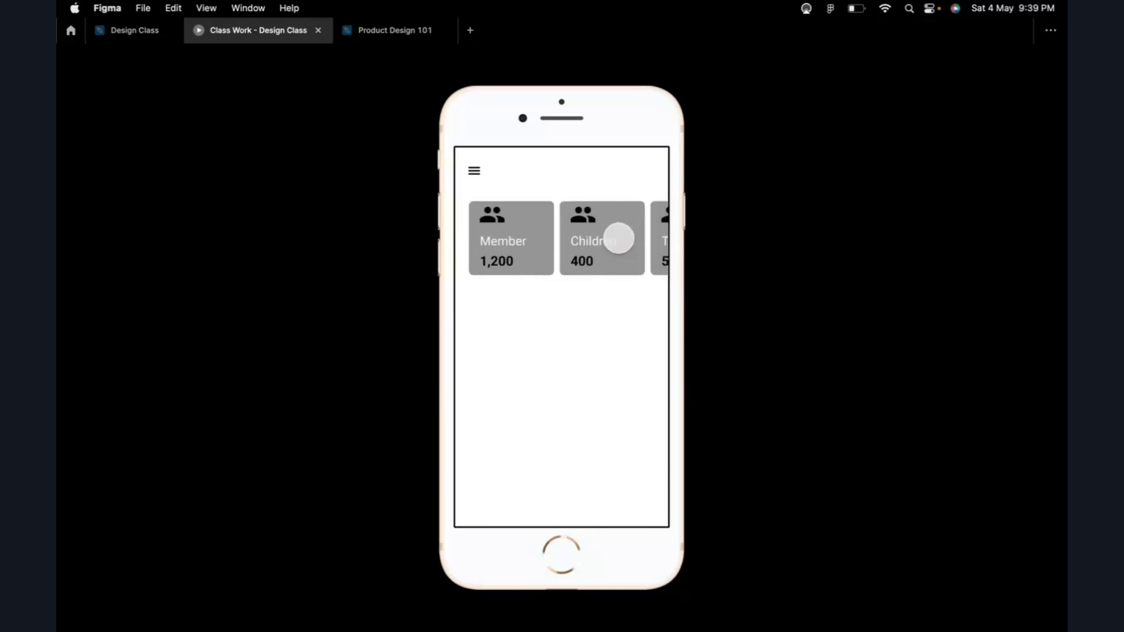
left_click_drag(617, 239, 491, 240)
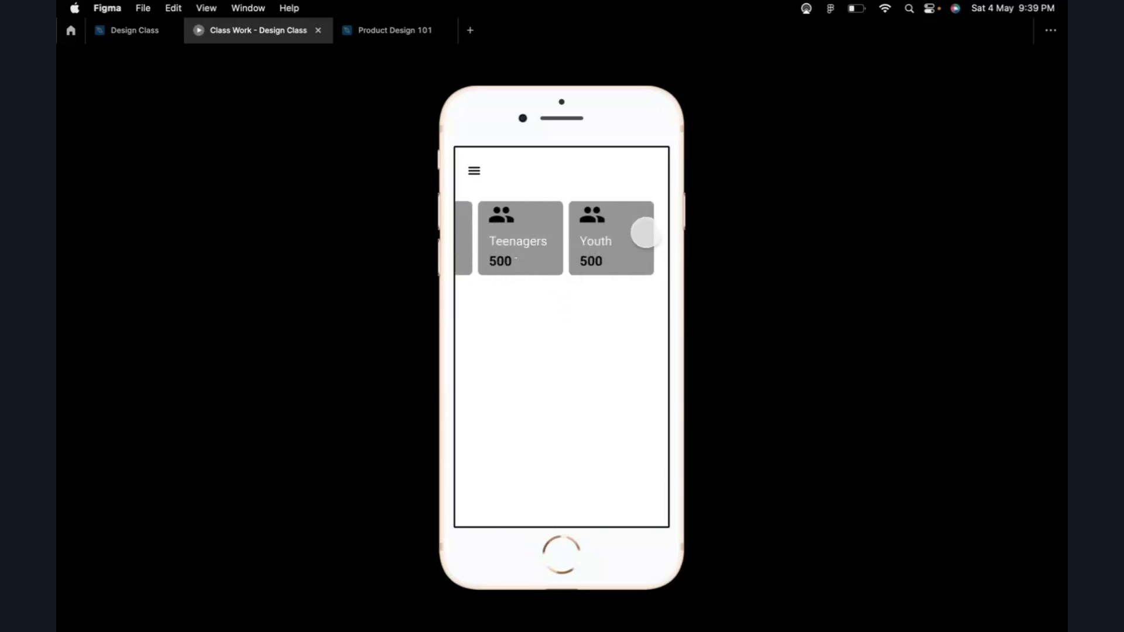
left_click_drag(550, 238, 598, 240)
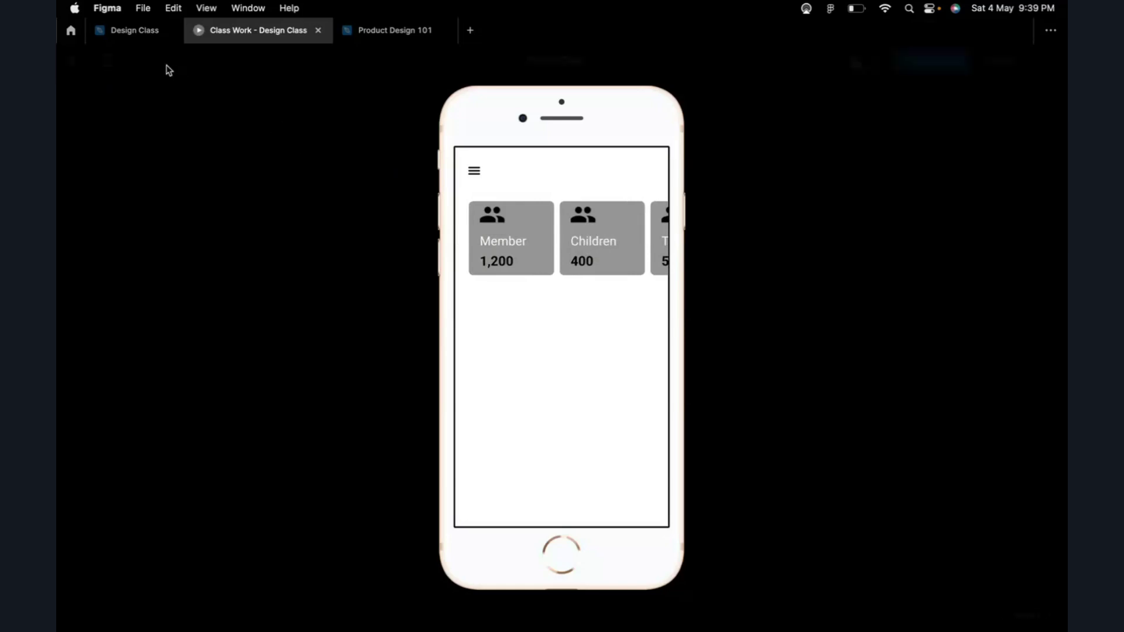
Step: Back in the Design Class file, move the round profile photo into the Landing page header, opposite the menu icon
left_click(137, 37)
scroll(528, 387, "down", 5)
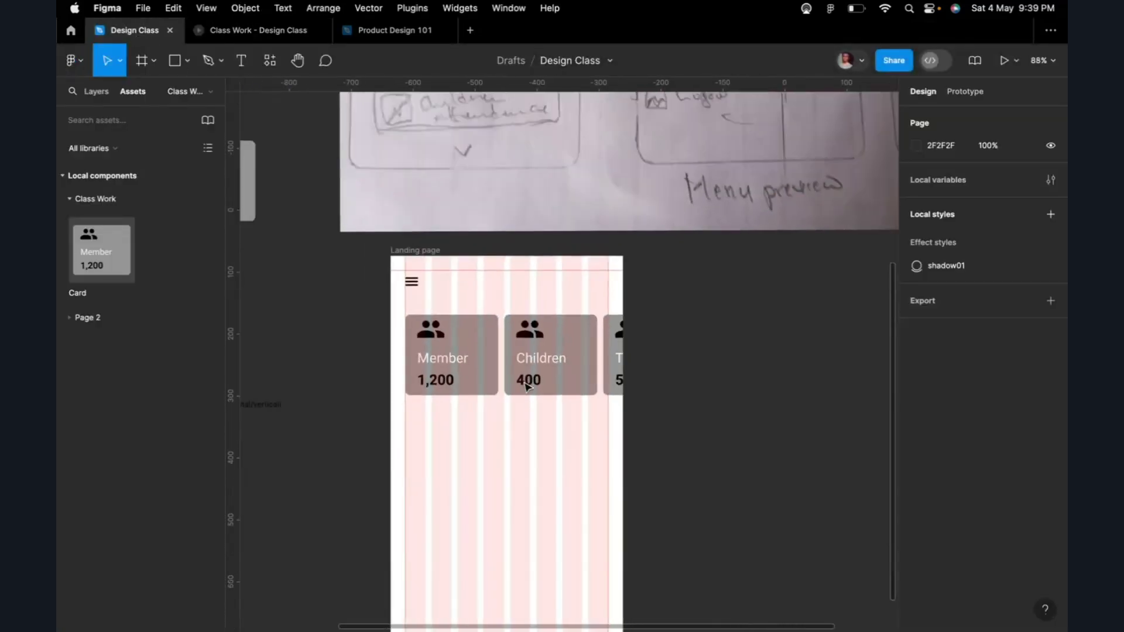
scroll(527, 387, "up", 5)
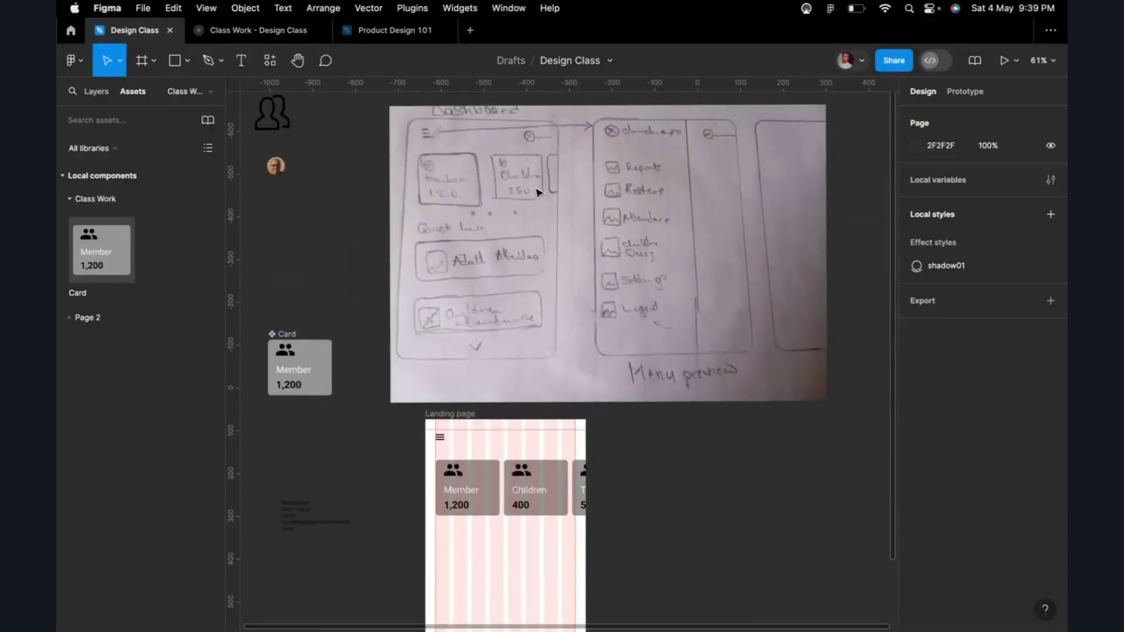
left_click(276, 169)
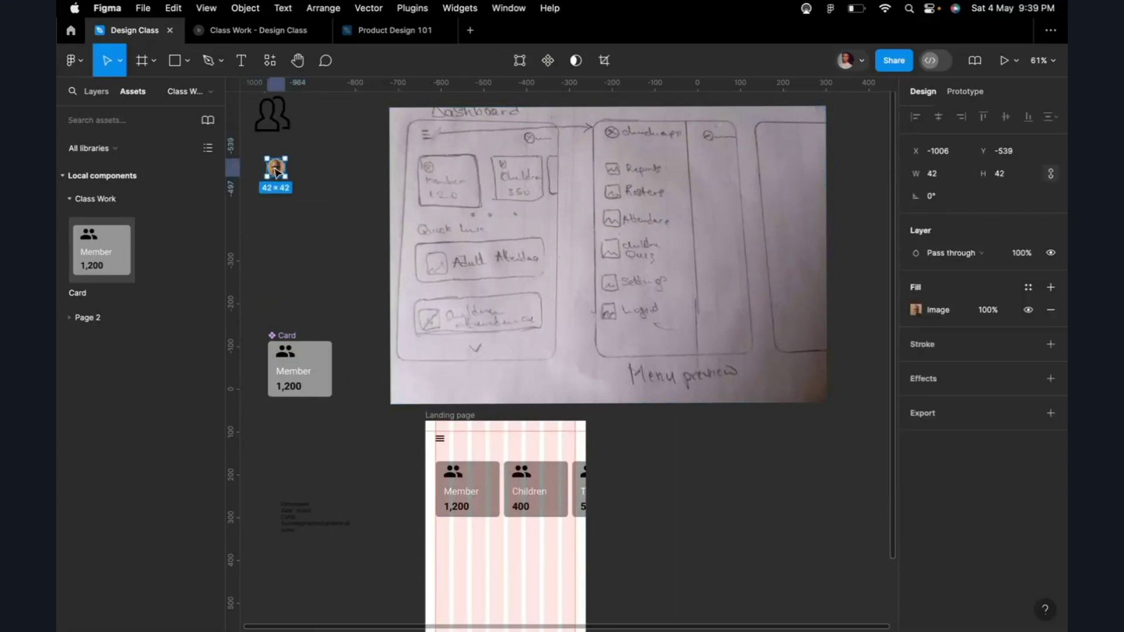
left_click_drag(276, 169, 553, 445)
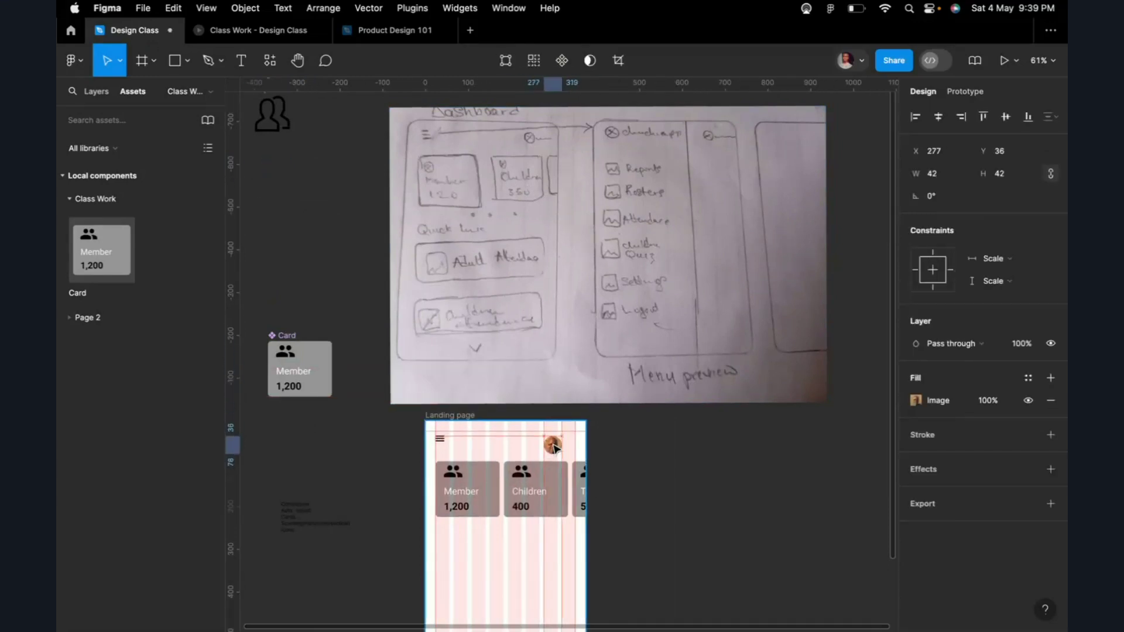
Step: Scale the profile photo down to 27 × 27 and place it at about X 235, Y 33 in the header, following the sketch
scroll(524, 123, "up", 3)
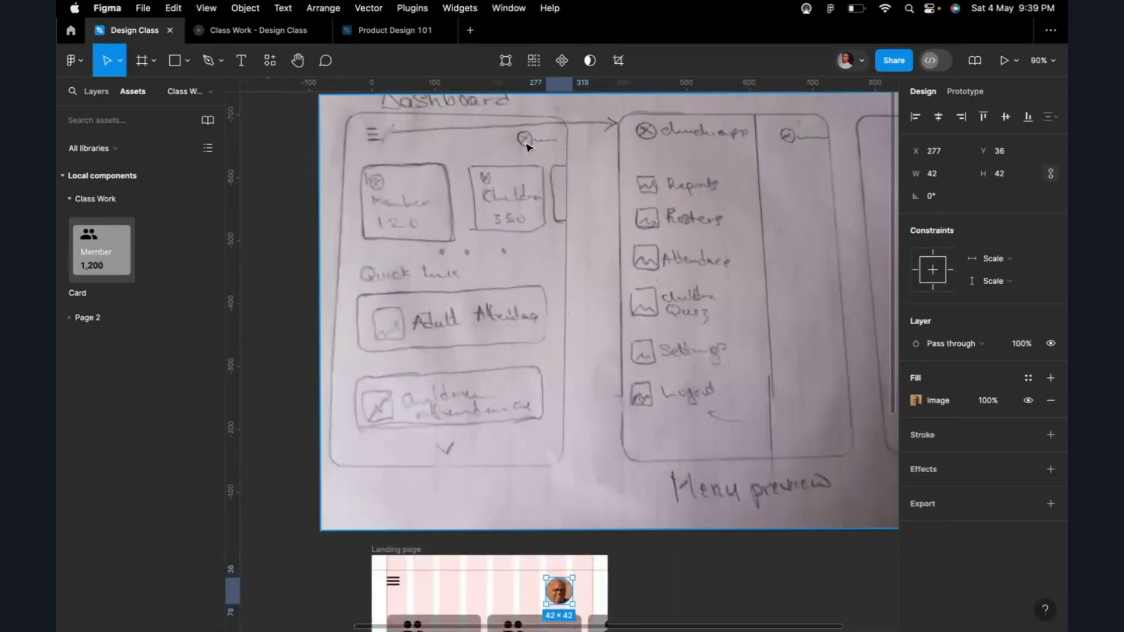
scroll(530, 269, "down", 10)
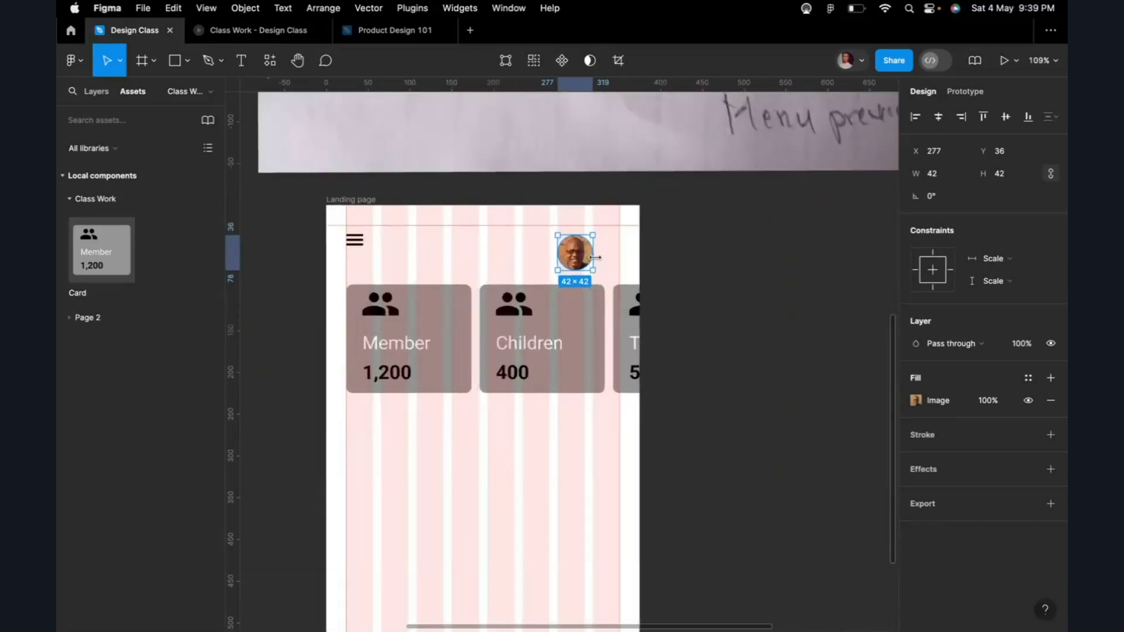
scroll(595, 258, "up", 5)
key("k")
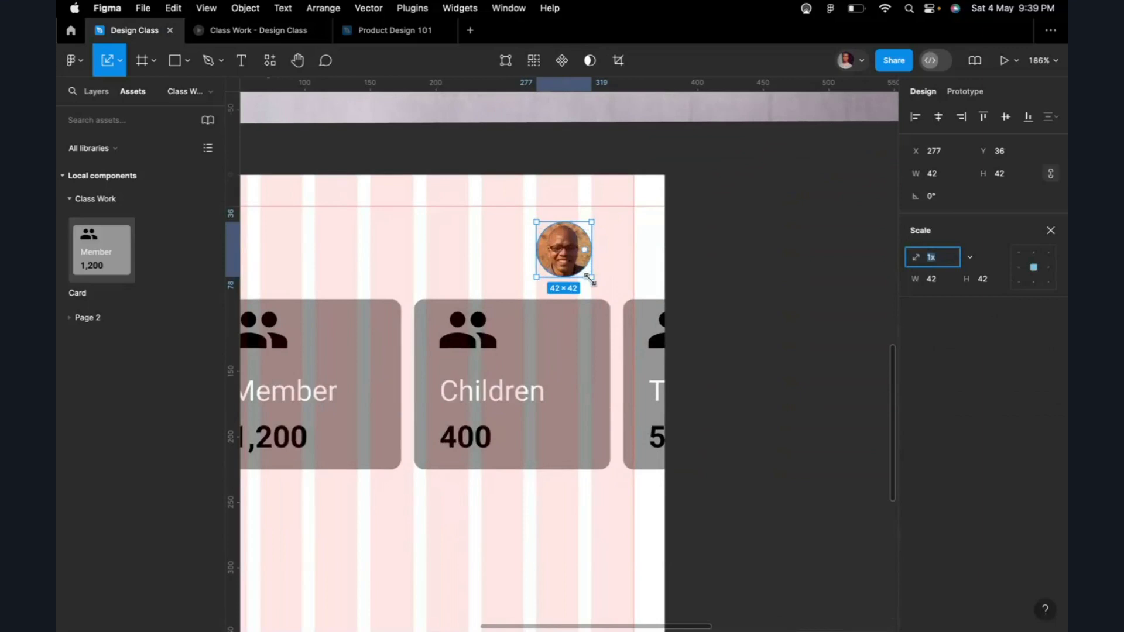
left_click_drag(591, 277, 507, 237)
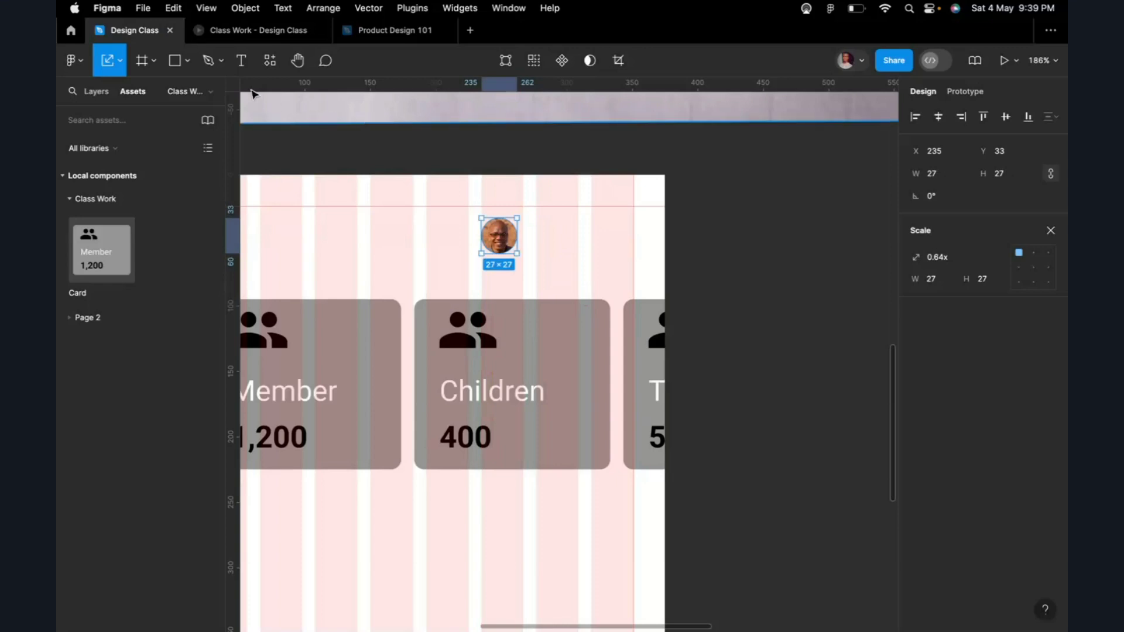
Step: Add a text layer with the placeholder full name beside the profile photo in the header
key("t")
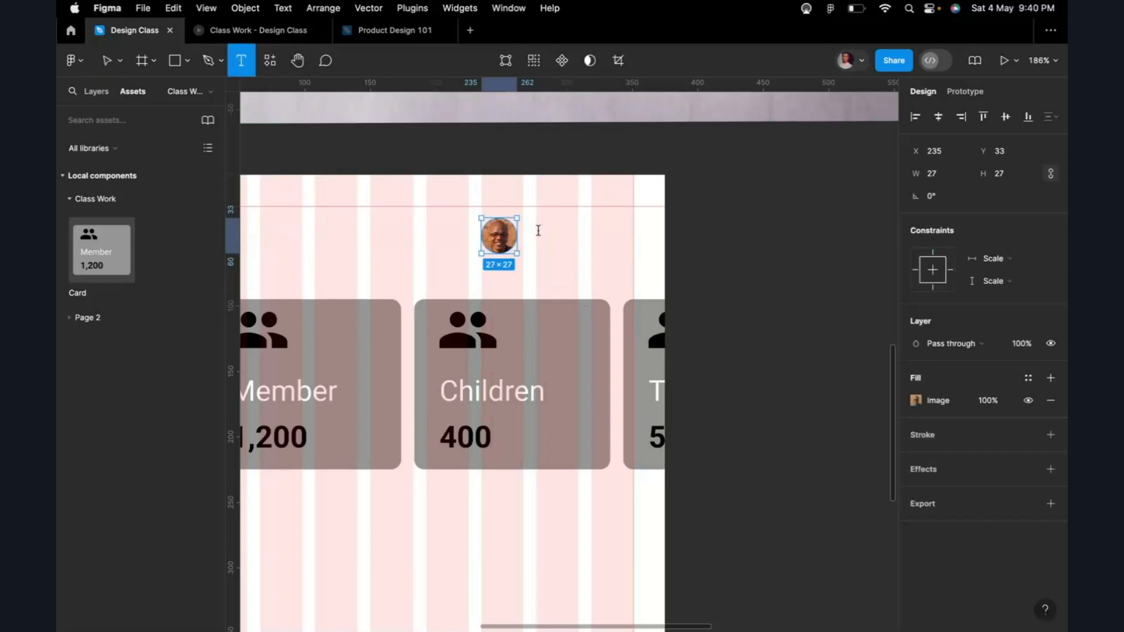
left_click(539, 230)
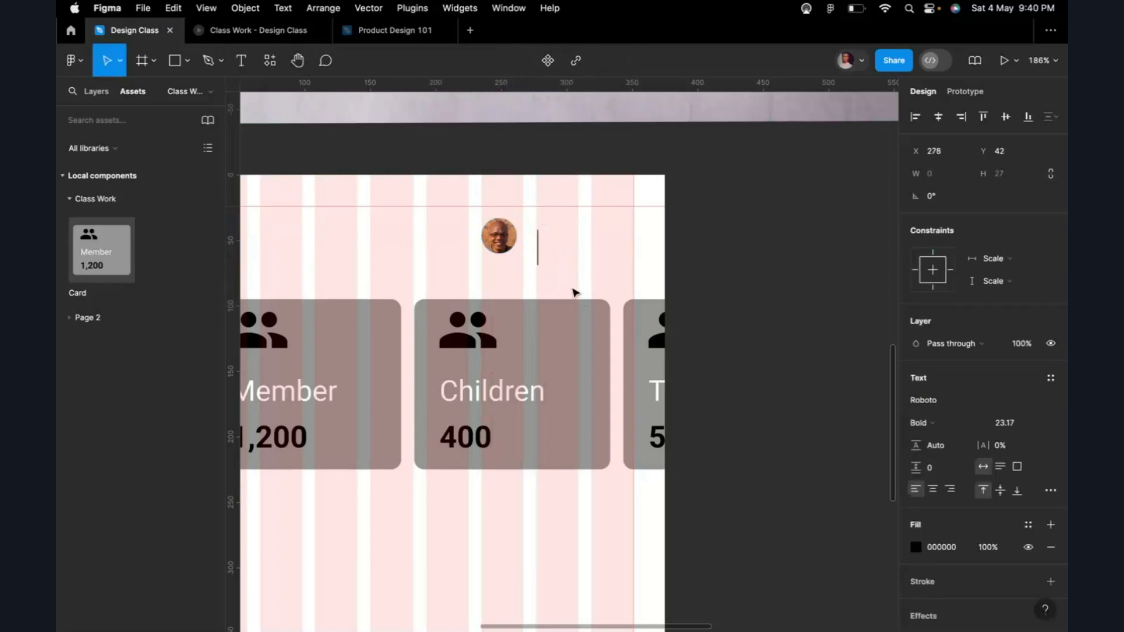
type("John D")
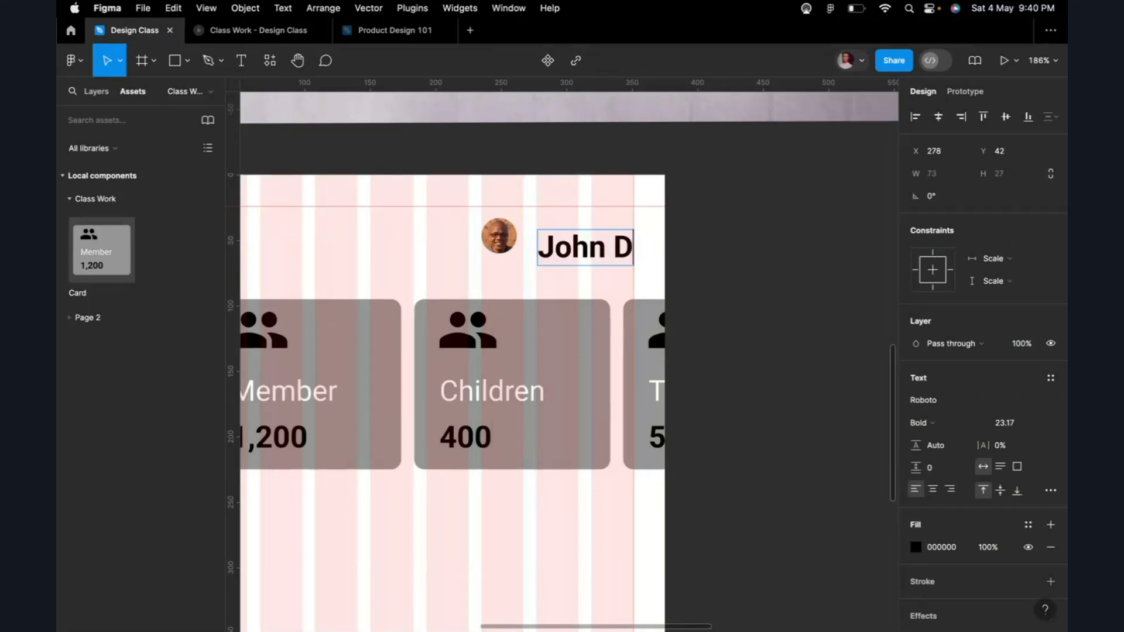
type("or")
key("BackSpace")
type("e")
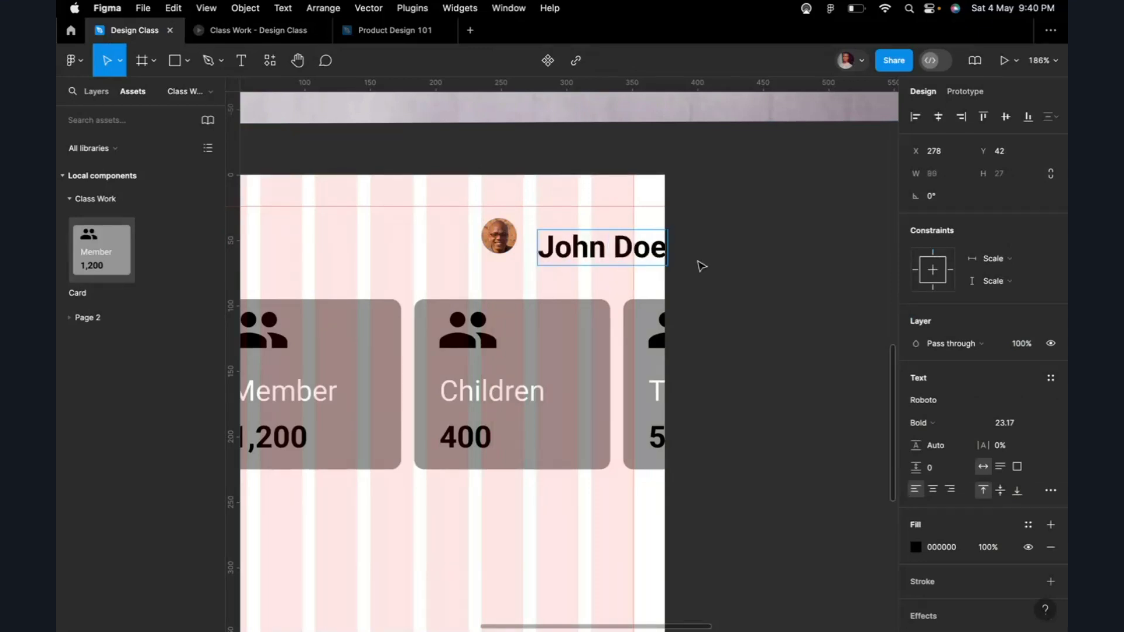
key("Escape")
Step: Set the name's font size to 12 and center it vertically with the profile photo, at X 277, Y 40
left_click(1004, 426)
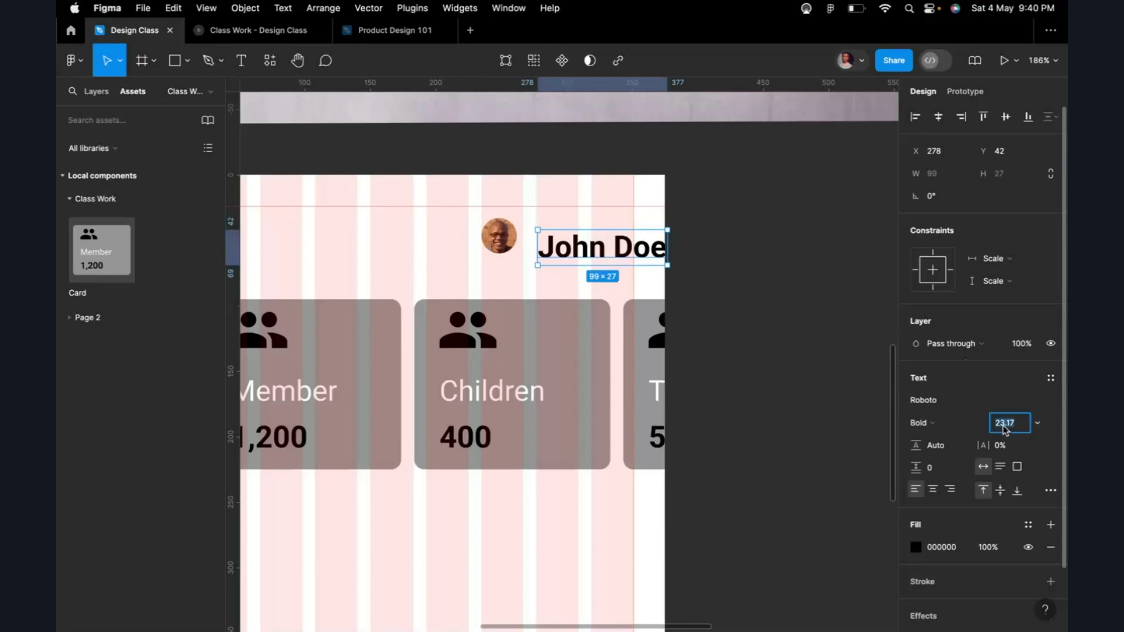
type("12")
key("Return")
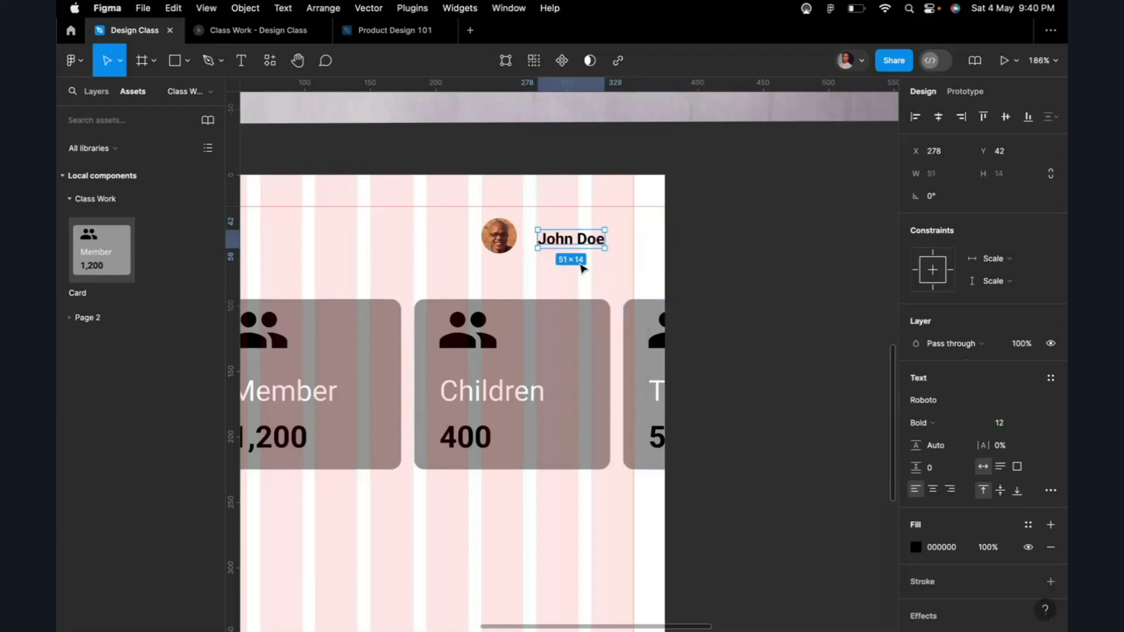
mouse_move(568, 245)
left_mouse_down()
mouse_move(550, 235)
mouse_move(566, 242)
left_mouse_up()
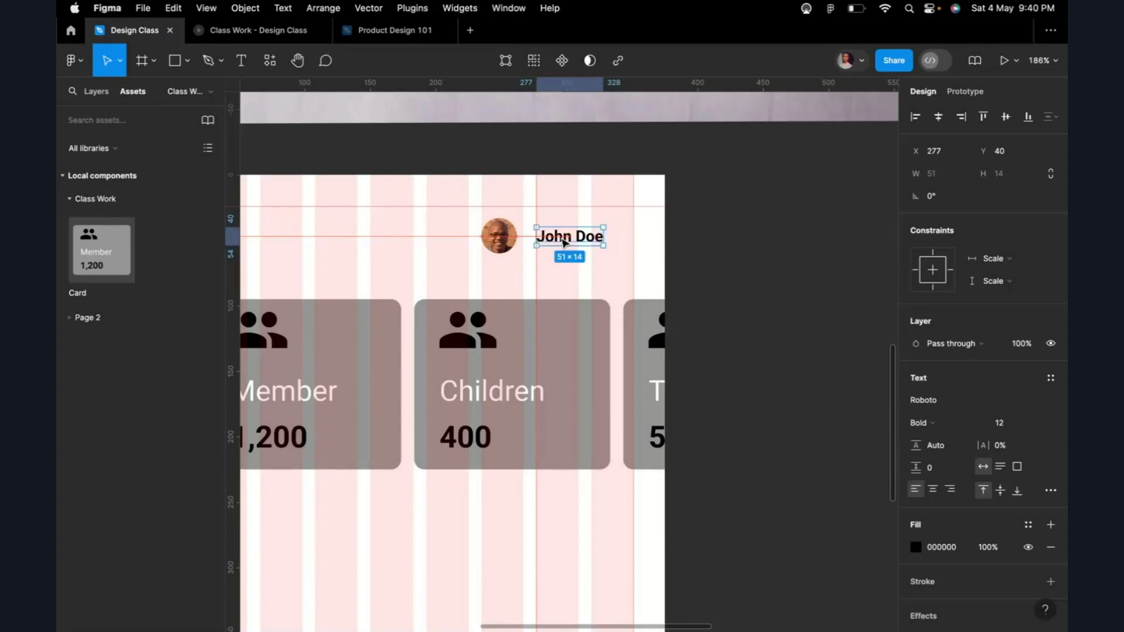
Step: Check the profile photo and name in the running prototype, and return to the Design Class file
left_click(237, 38)
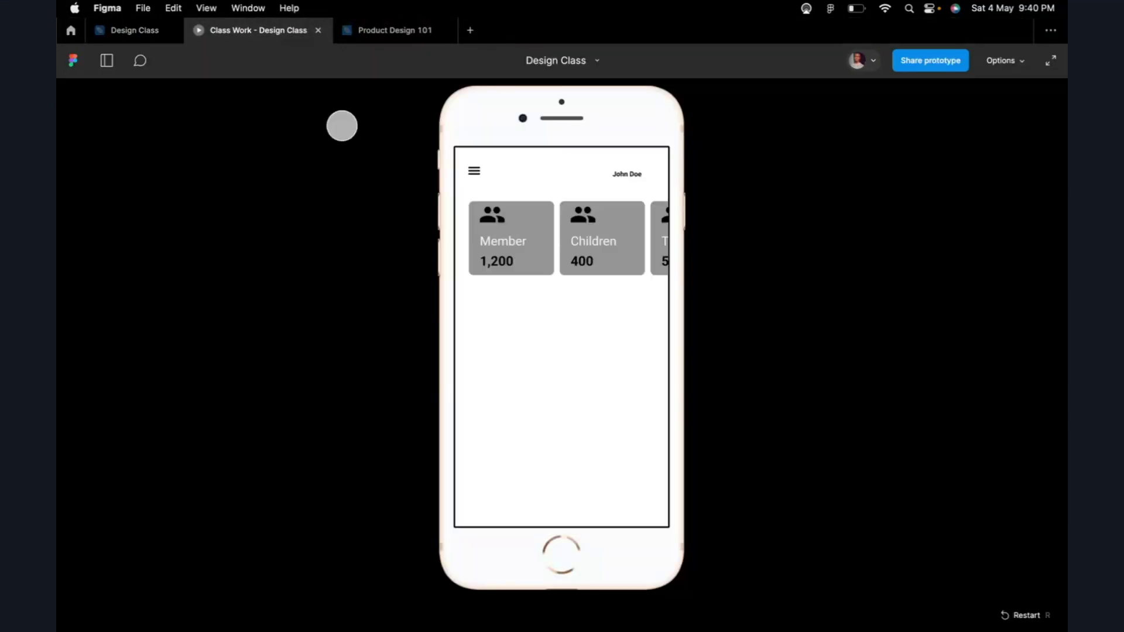
left_click(624, 185)
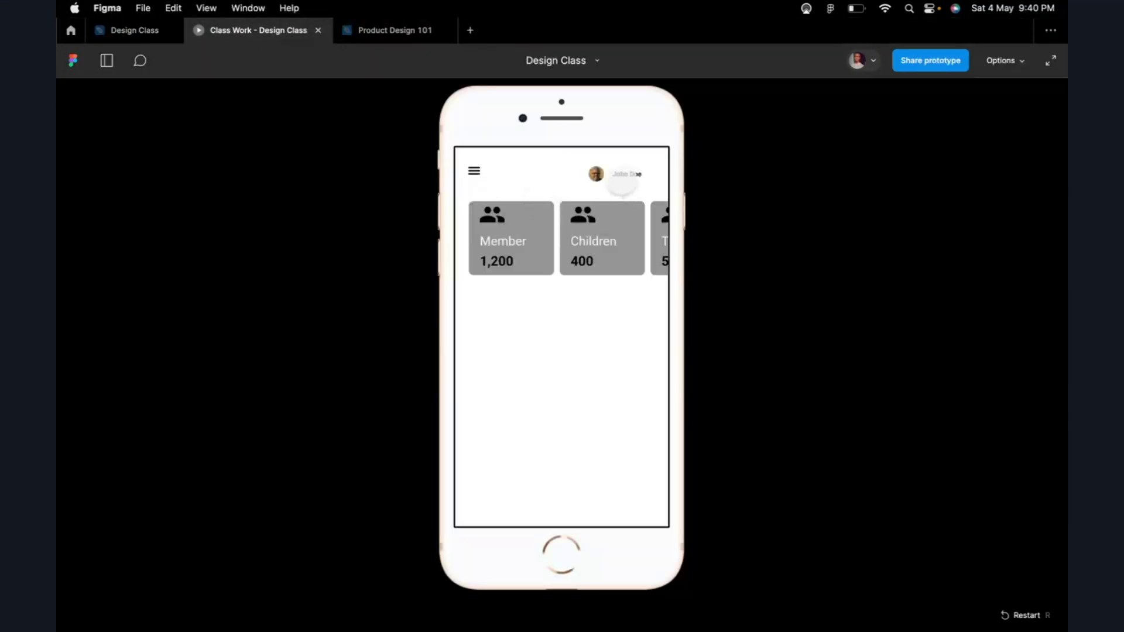
left_click(136, 38)
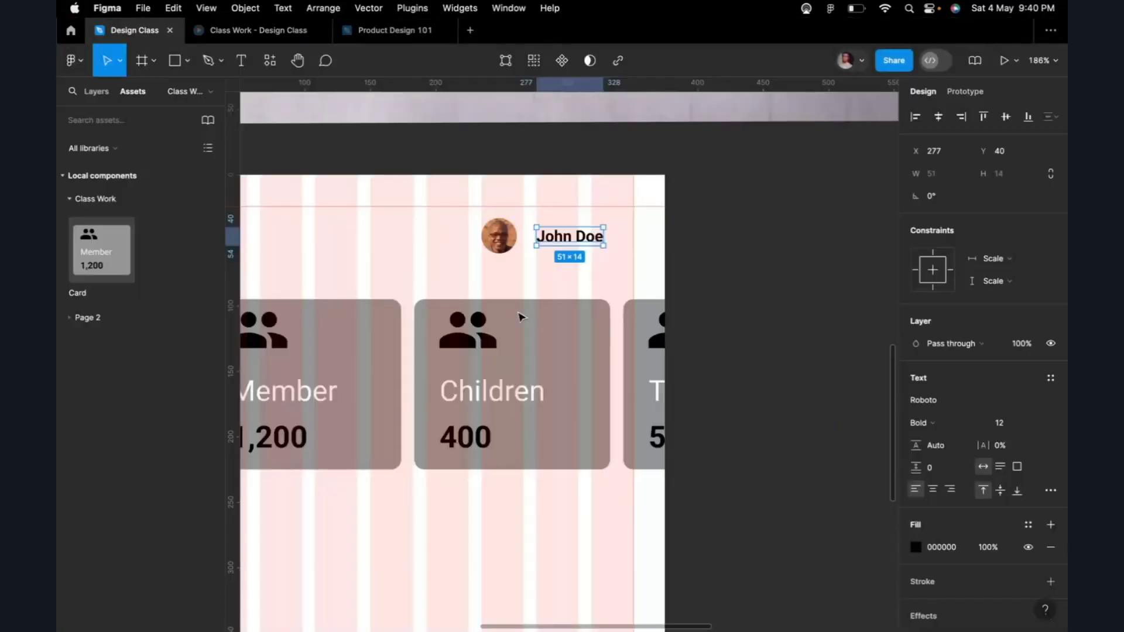
Step: Move the profile photo and name together so the name ends at the right edge of the last grid column
left_click(499, 243)
left_click(549, 245, "shift")
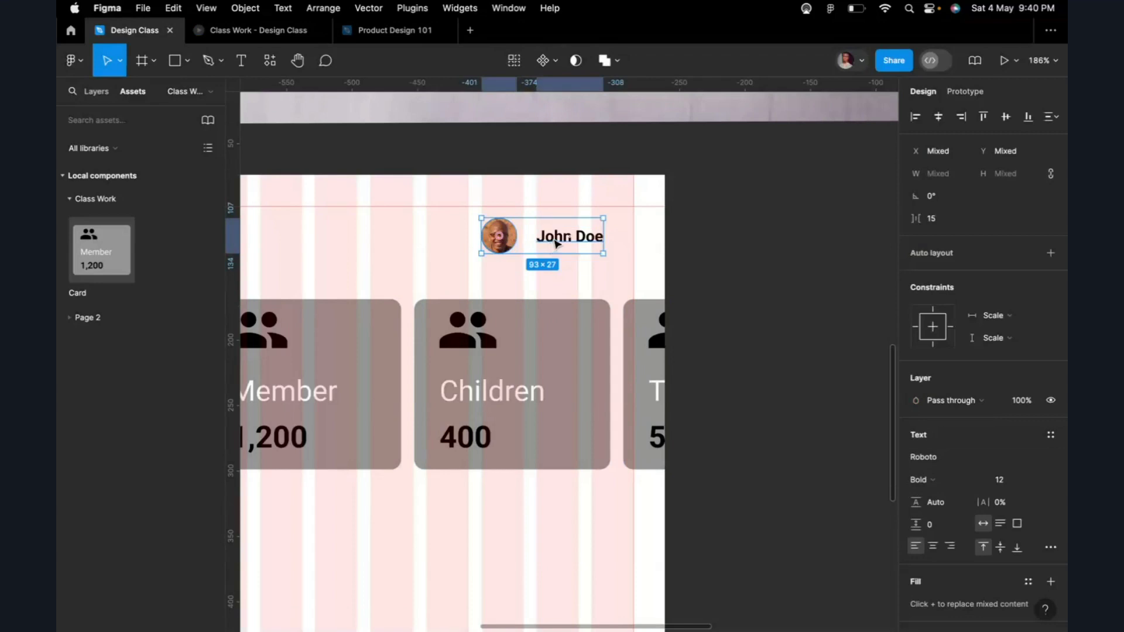
left_click_drag(555, 243, 587, 243)
left_click(772, 236)
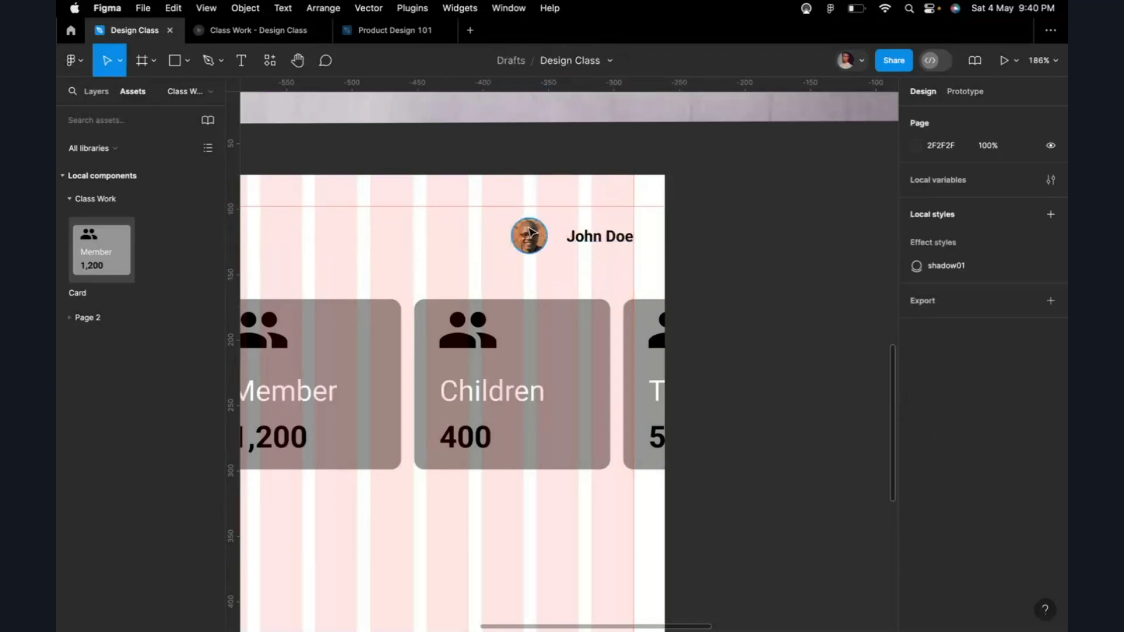
Step: Wrap the profile photo and name in a horizontal auto layout with 10 spacing, and align it to the last grid column's right edge
left_click(534, 238)
left_click(577, 243, "shift")
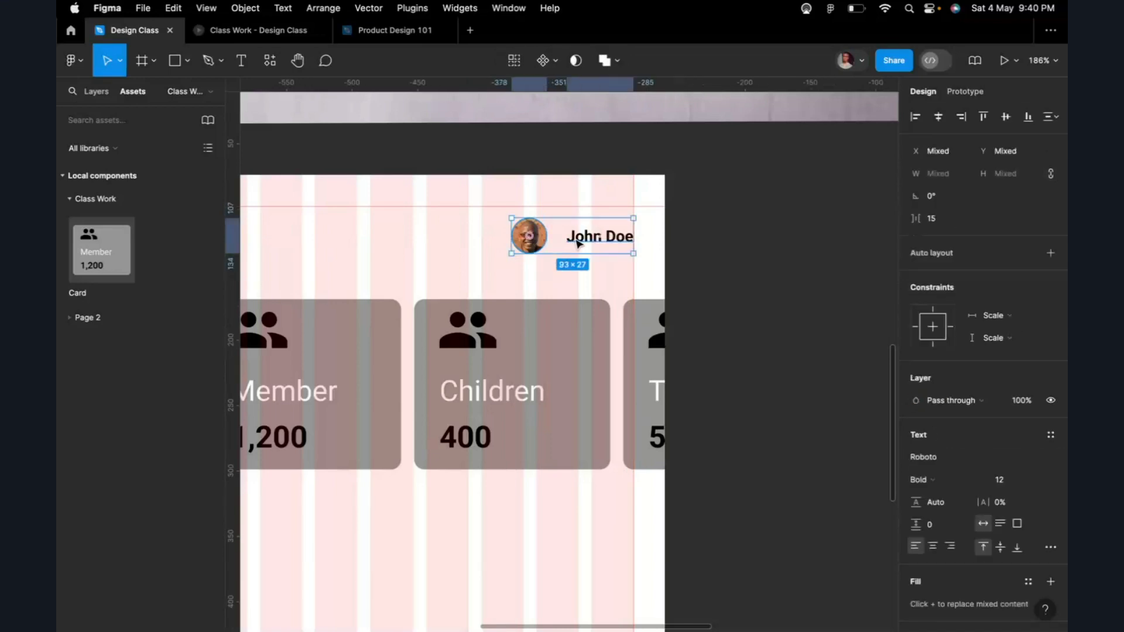
key("shift+a")
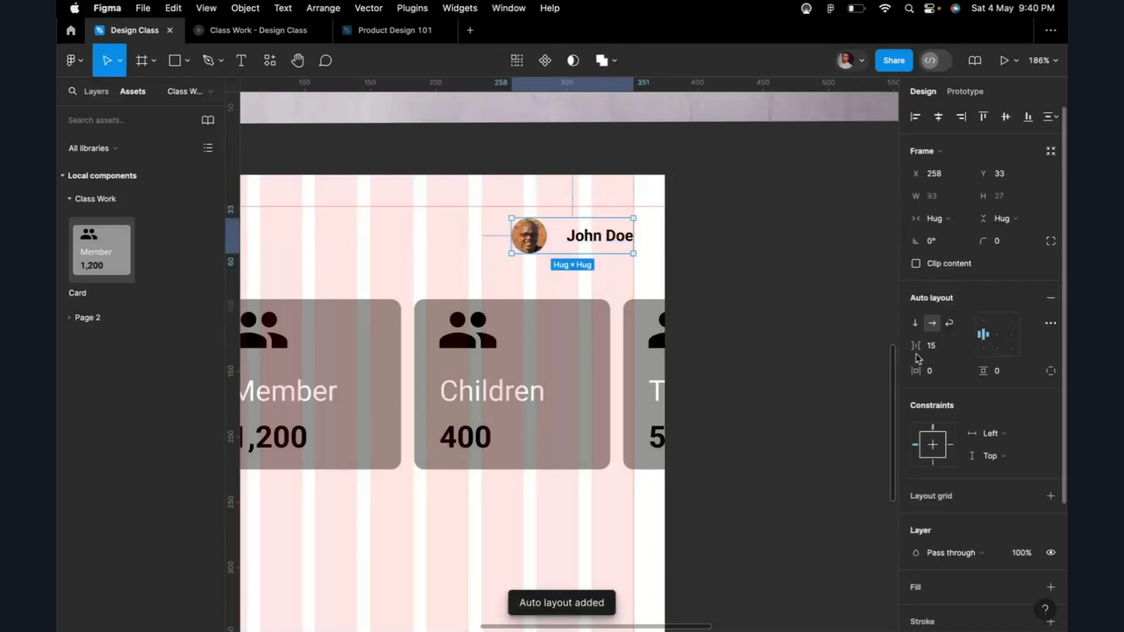
left_click(927, 349)
type("10")
key("Return")
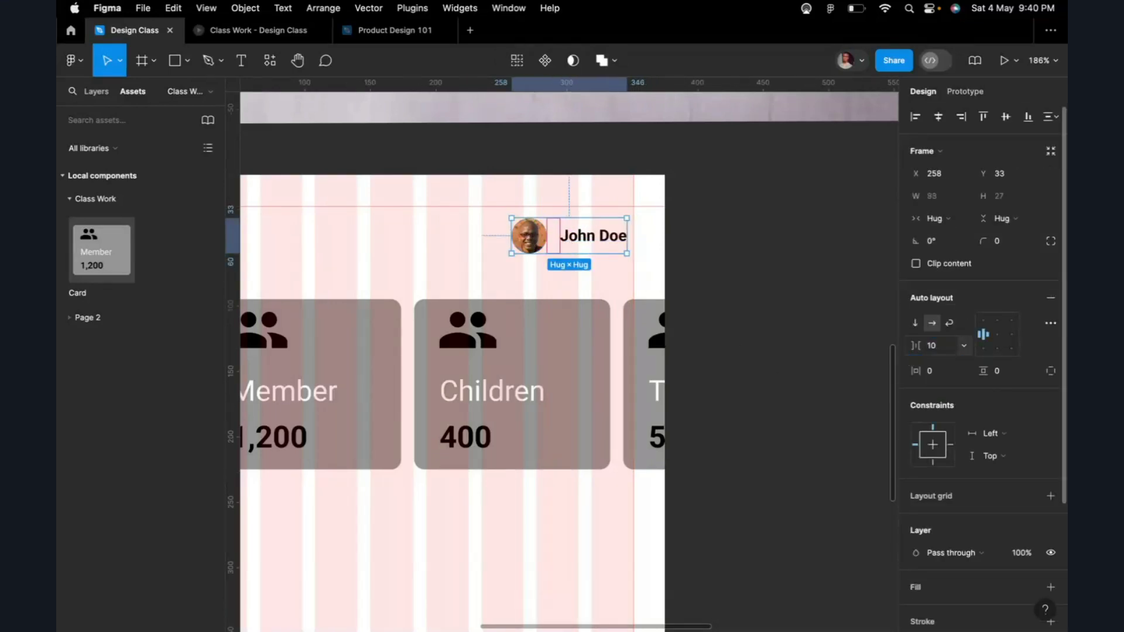
left_click(677, 261)
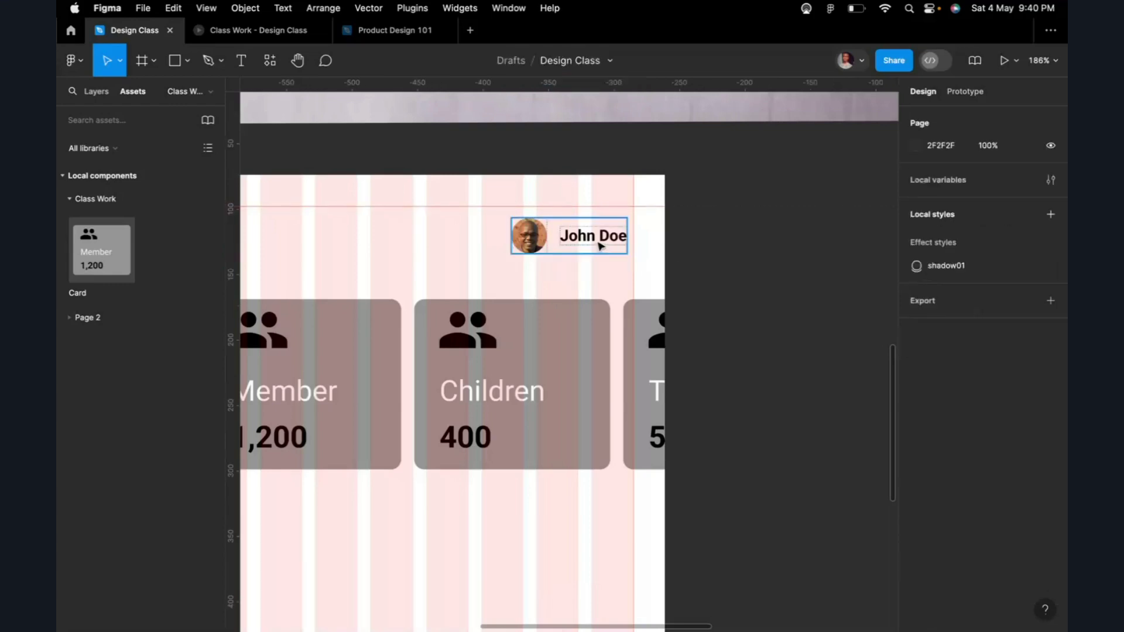
left_click(601, 246)
left_click_drag(602, 246, 608, 246)
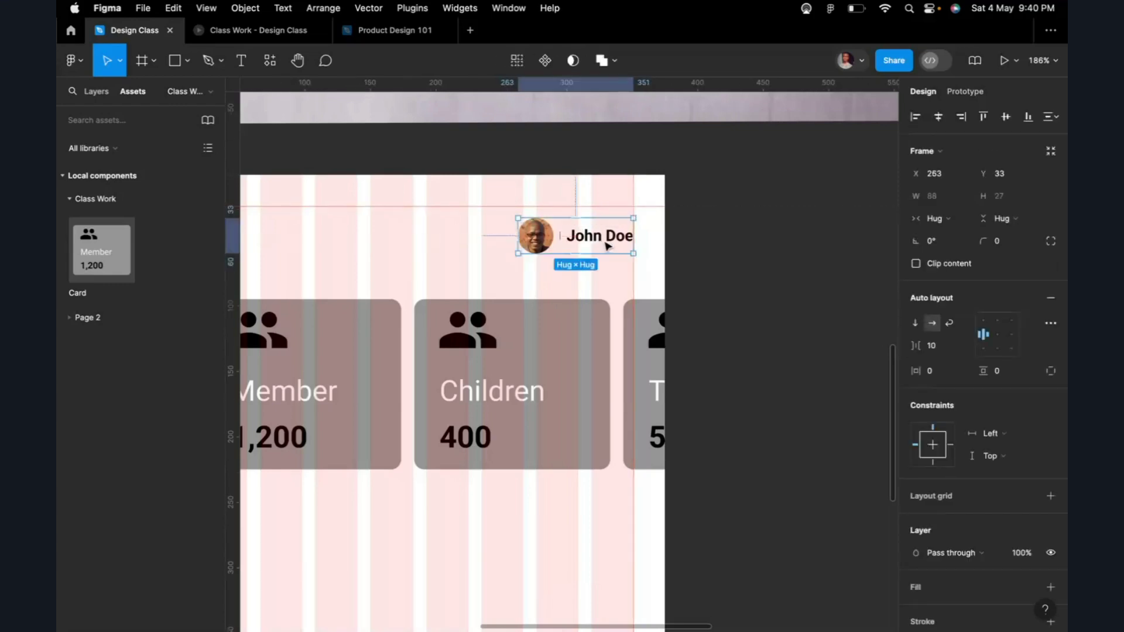
Step: Set the font size of the name beside the profile photo to 14
double_click(609, 246)
double_click(609, 246)
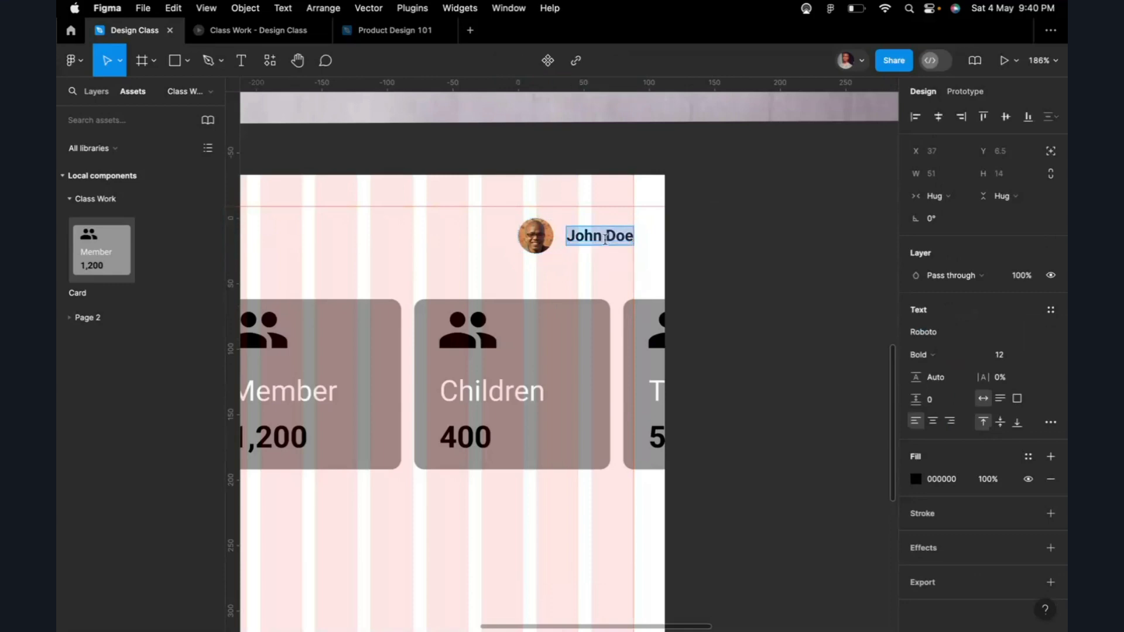
left_click(1013, 359)
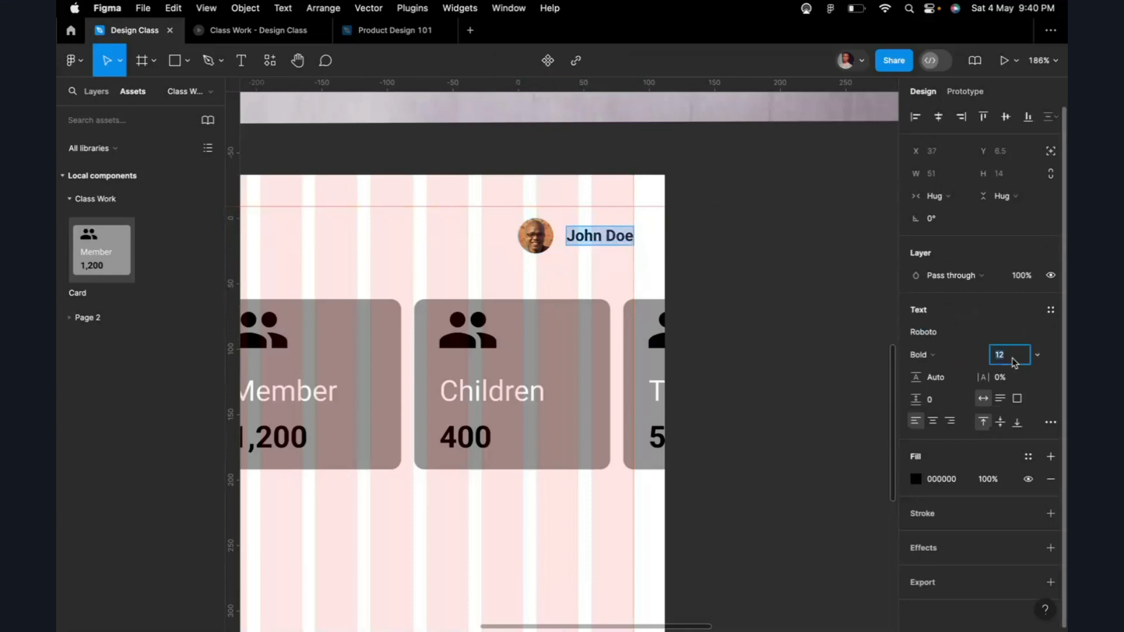
type("14")
key("Return")
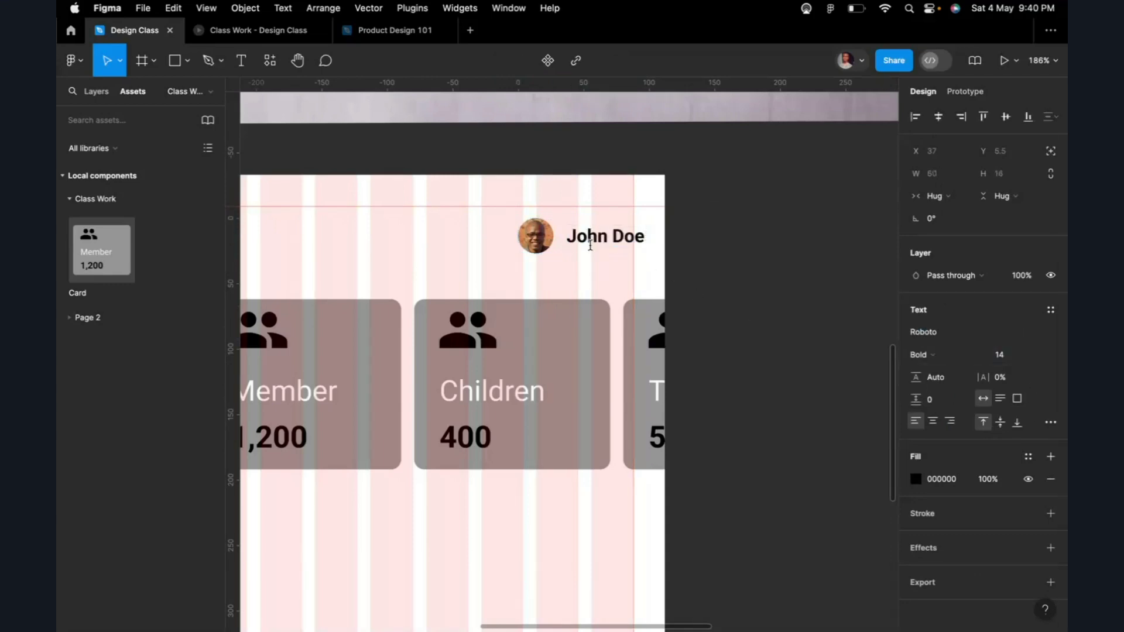
key("Escape")
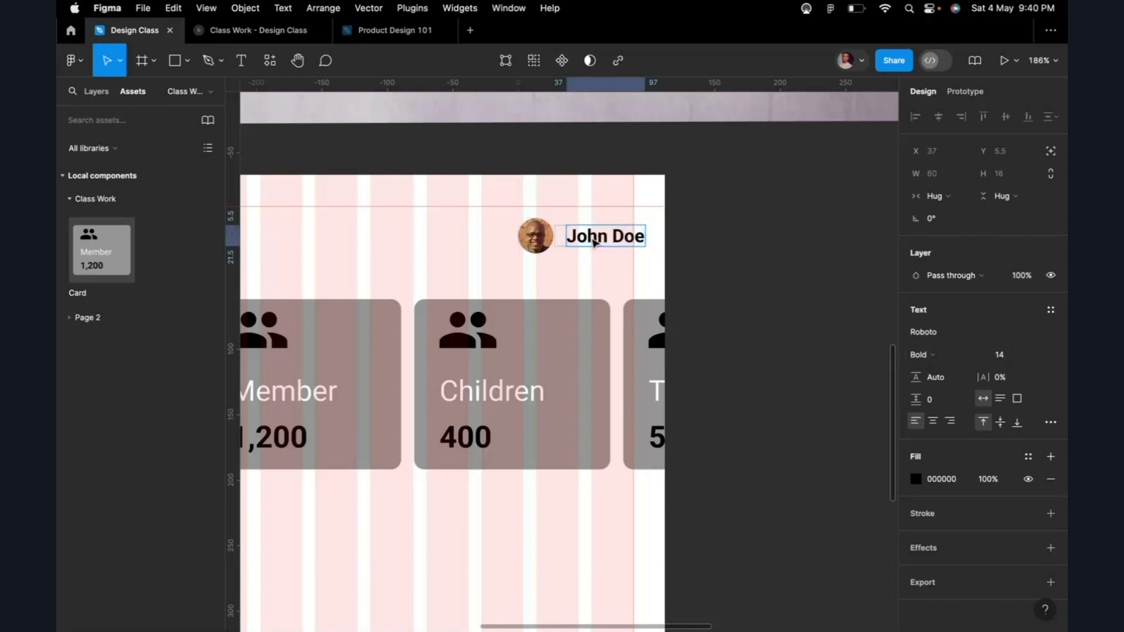
Step: Try swapping the order of the profile photo and the name inside their auto layout, ending with the photo first
left_click(534, 237)
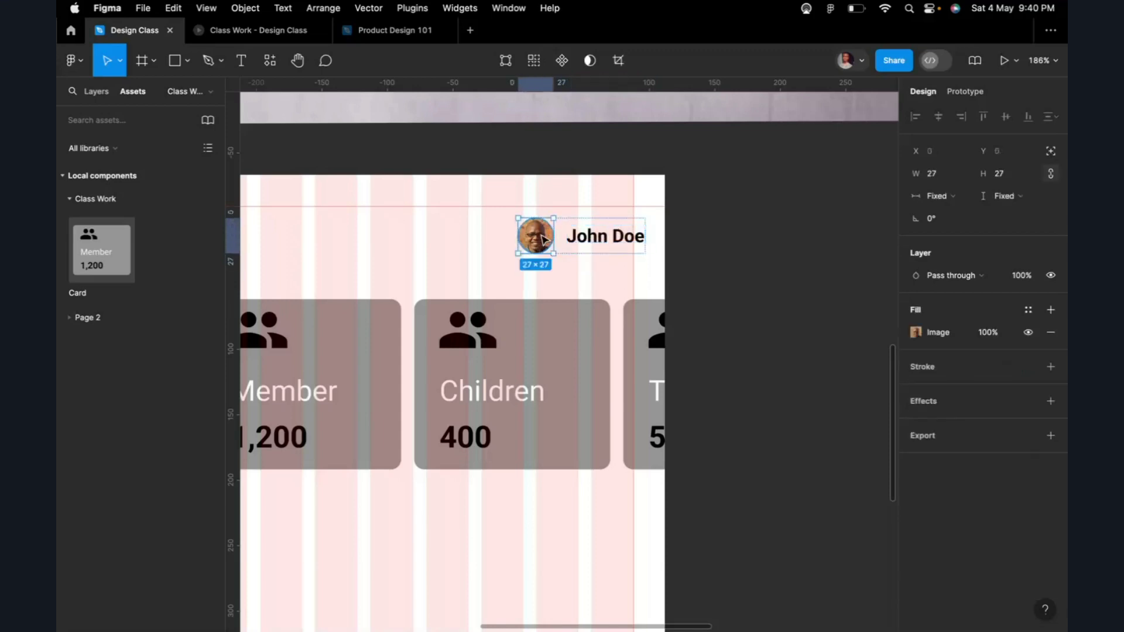
left_click(580, 224, "shift")
key("shift+a")
double_click(545, 249)
key("Right")
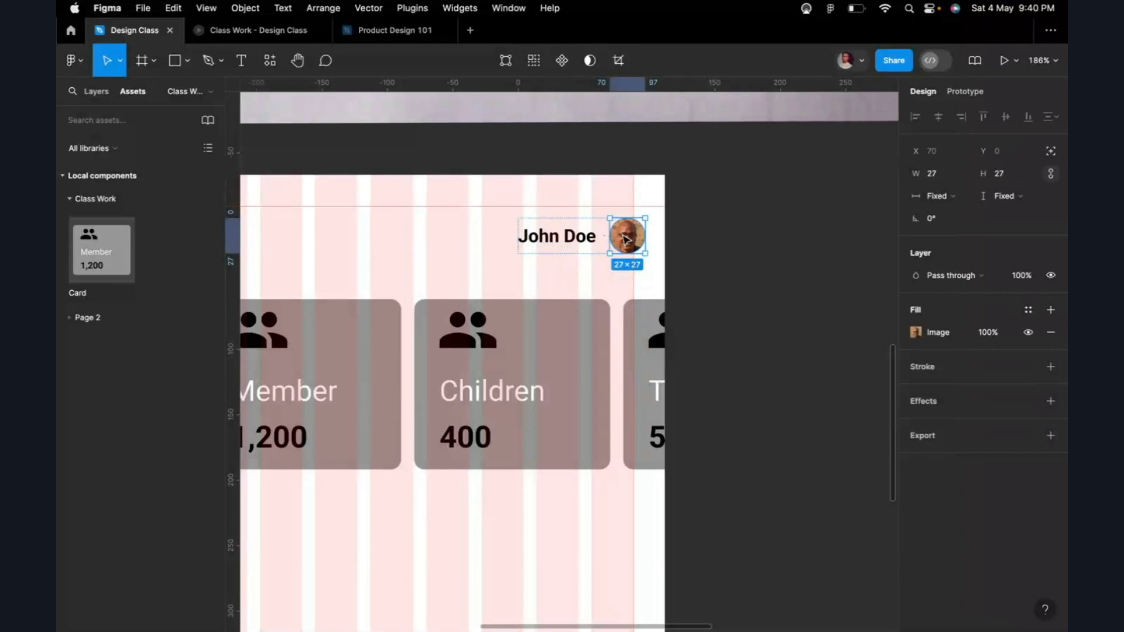
key("Left")
key("Right")
key("Left")
key("Right")
key("Left")
key("Right")
key("Left")
key("Right")
key("Left")
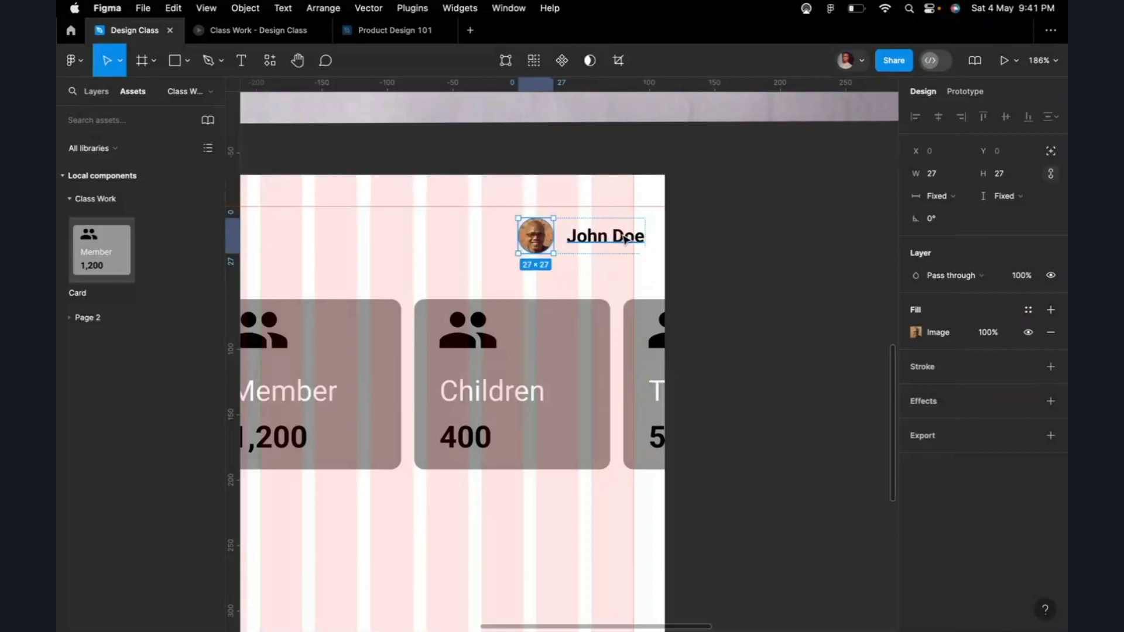
Step: Move the profile photo and name frame to X 254, Y 33 so it ends at the last grid column's right edge
left_click(679, 244)
left_click(615, 243)
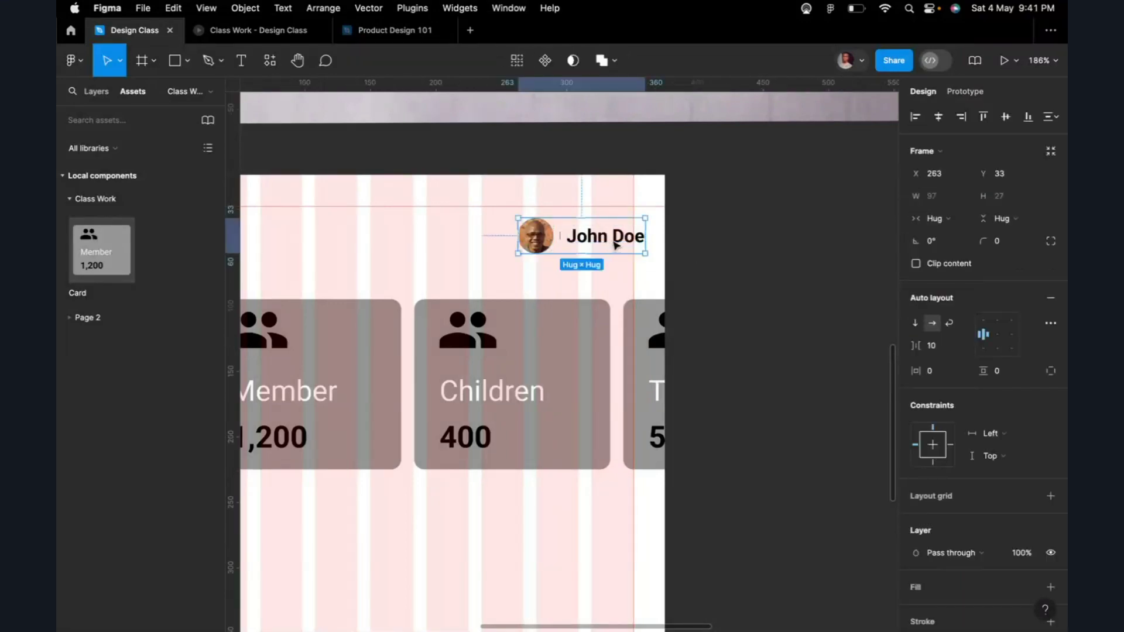
left_click_drag(615, 244, 603, 244)
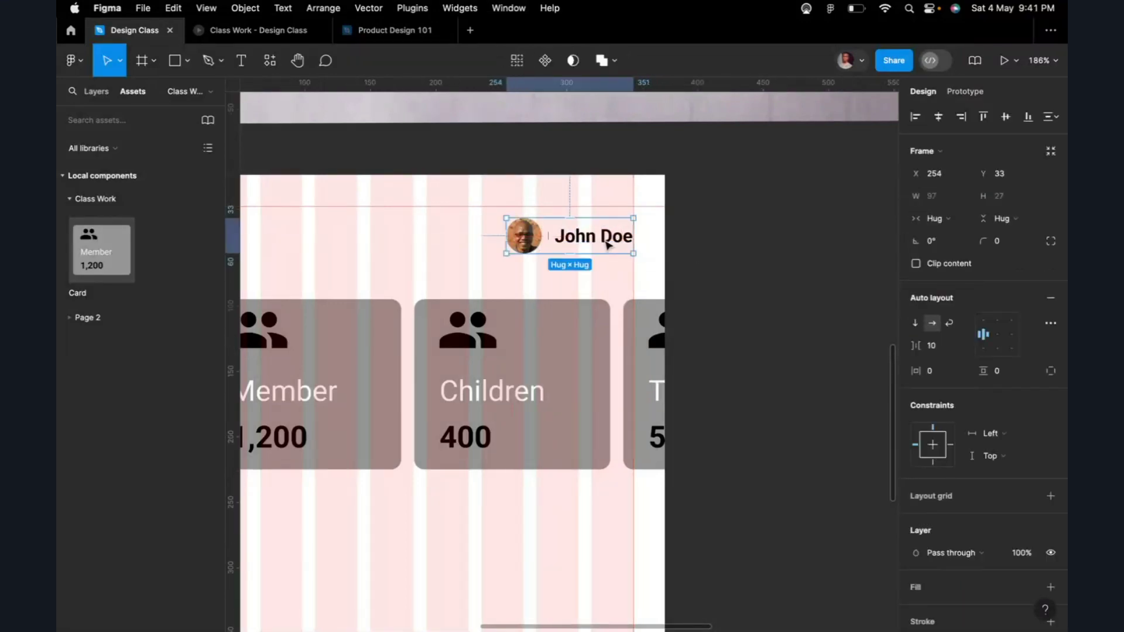
left_click(738, 256)
Step: Check the header and the horizontal card scrolling in the running prototype, and return to the Design Class file
left_click(243, 35)
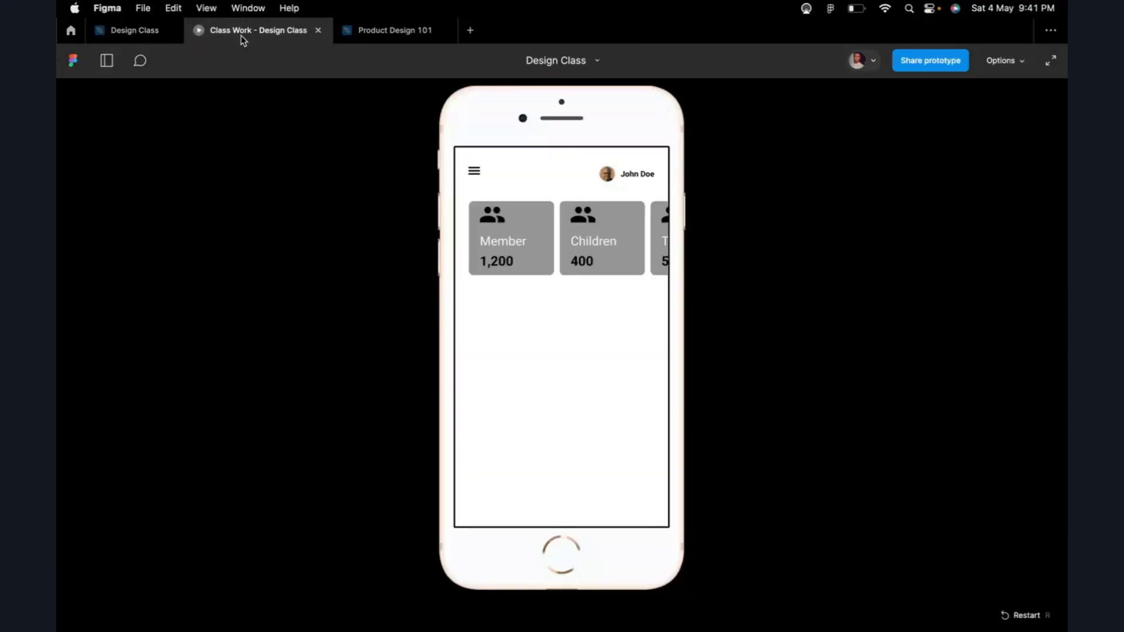
left_click_drag(619, 259, 710, 256)
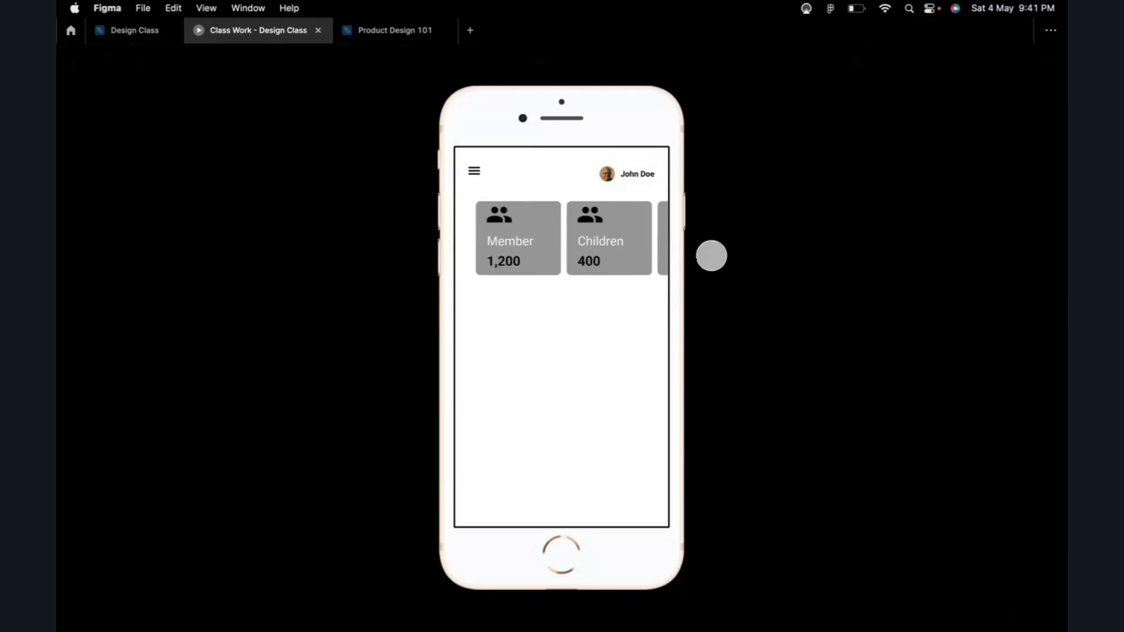
left_click(134, 31)
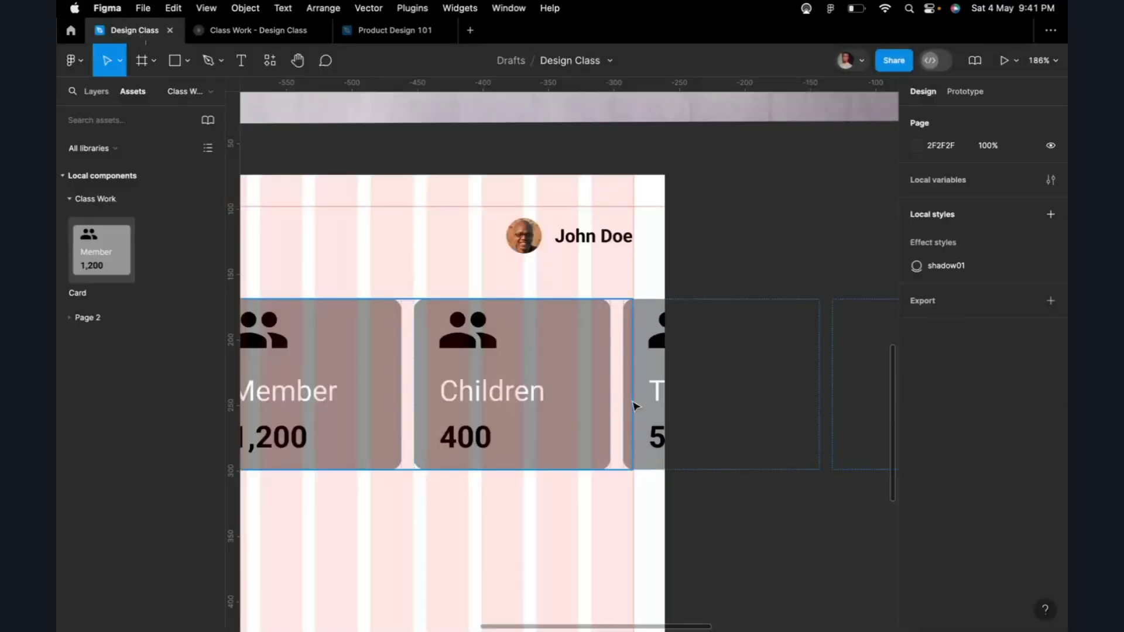
Step: Examine the quick link section and its two attendance cards in the hand-drawn dashboard sketch above the landing page
scroll(649, 391, "down", 10)
scroll(587, 177, "up", 3)
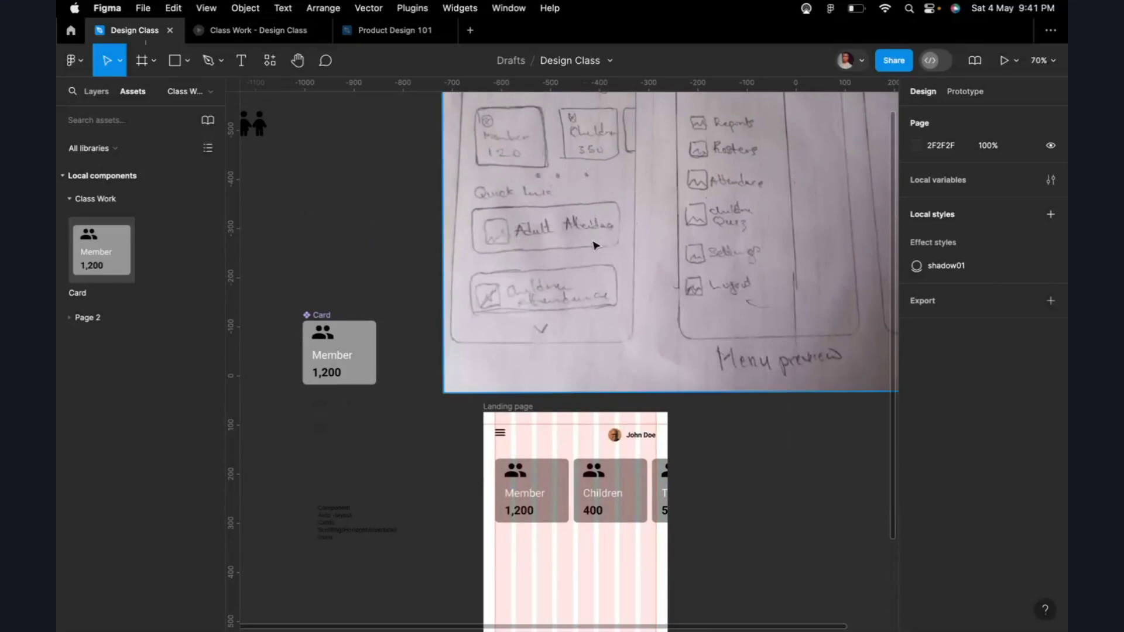
scroll(584, 246, "up", 5)
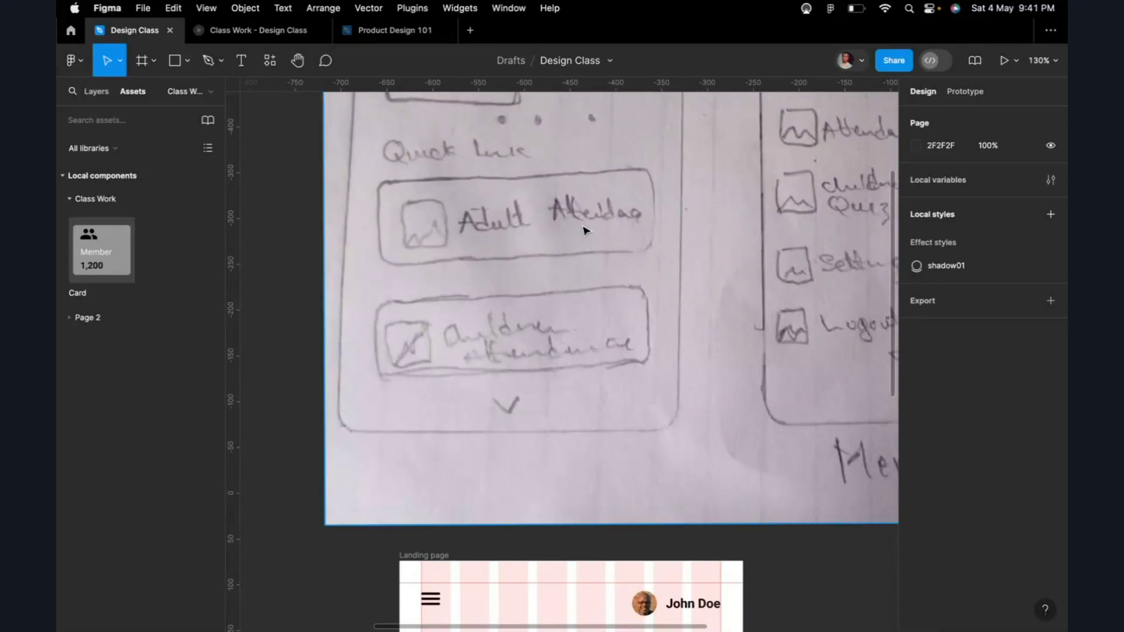
scroll(557, 354, "down", 5)
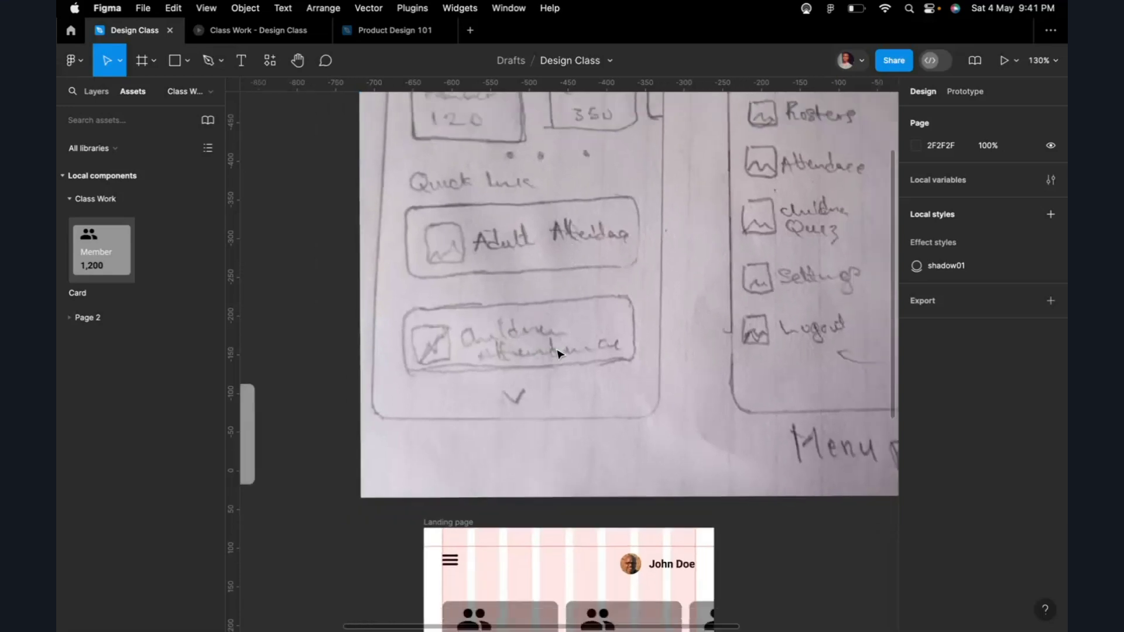
scroll(552, 321, "up", 2)
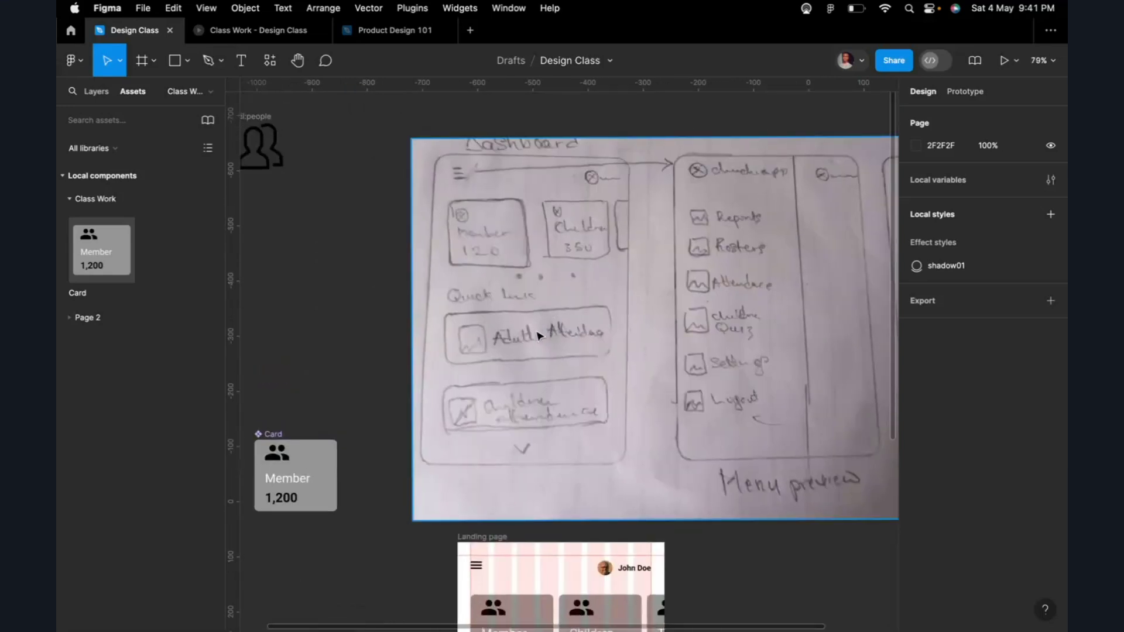
scroll(539, 335, "down", 2)
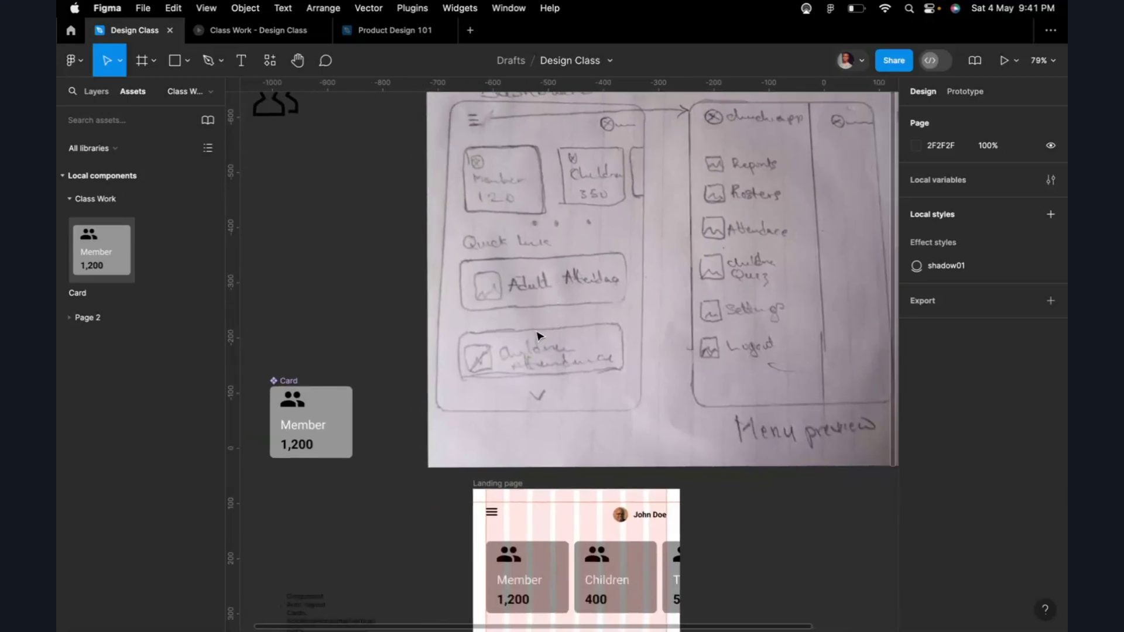
scroll(533, 350, "up", 3)
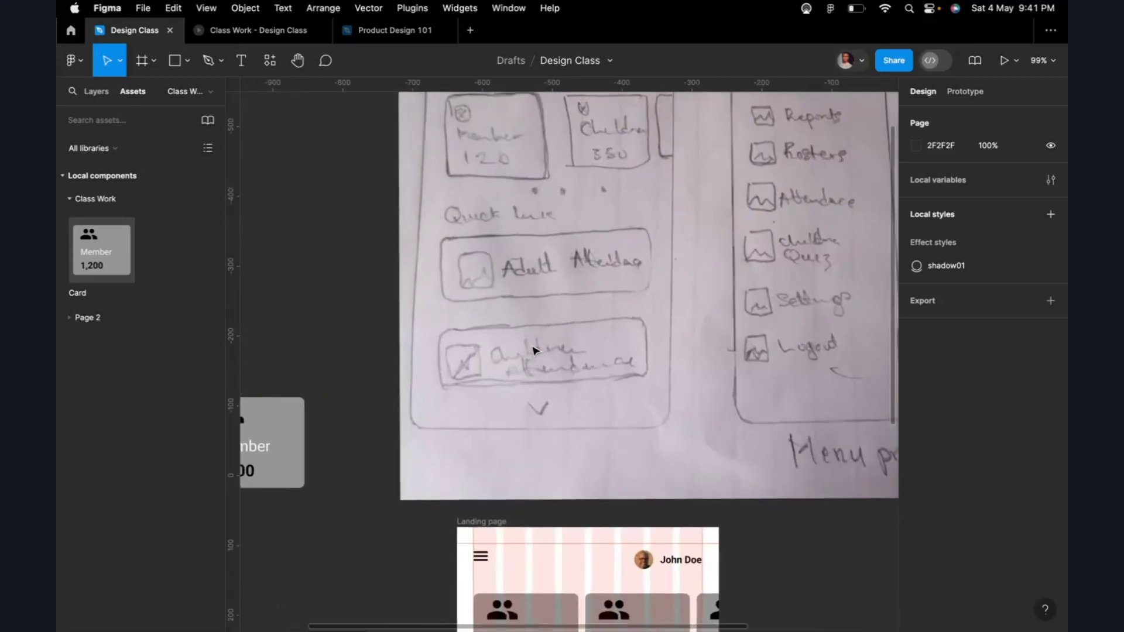
scroll(533, 350, "down", 7)
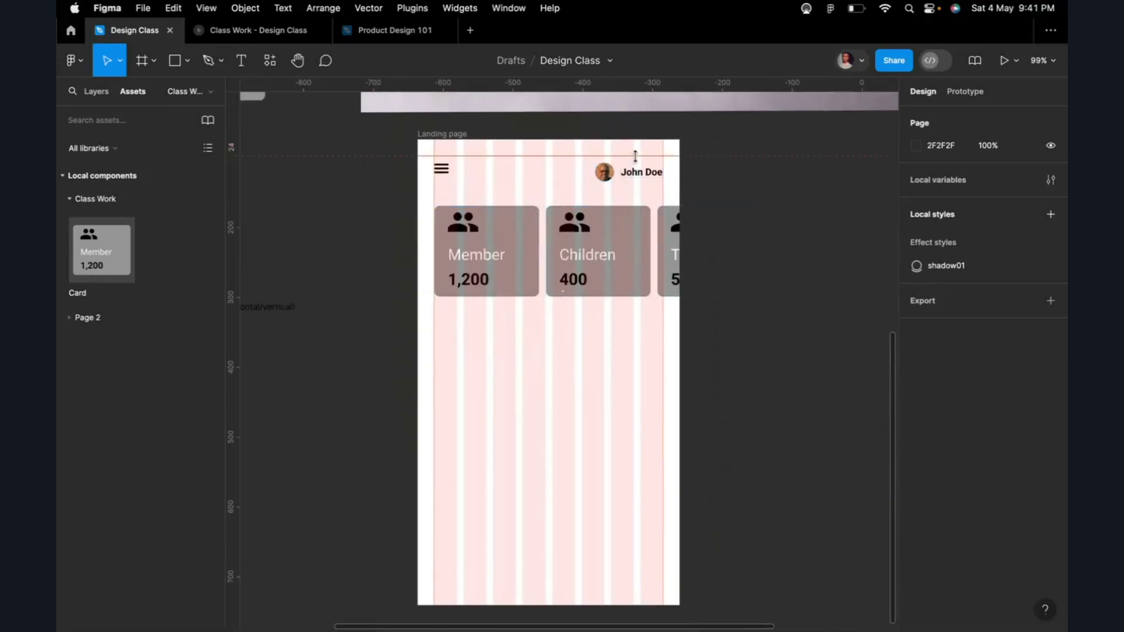
Step: Duplicate the header name text and place the copy below the statistic cards at about X 34, Y 260
left_click(635, 175)
left_click(636, 176)
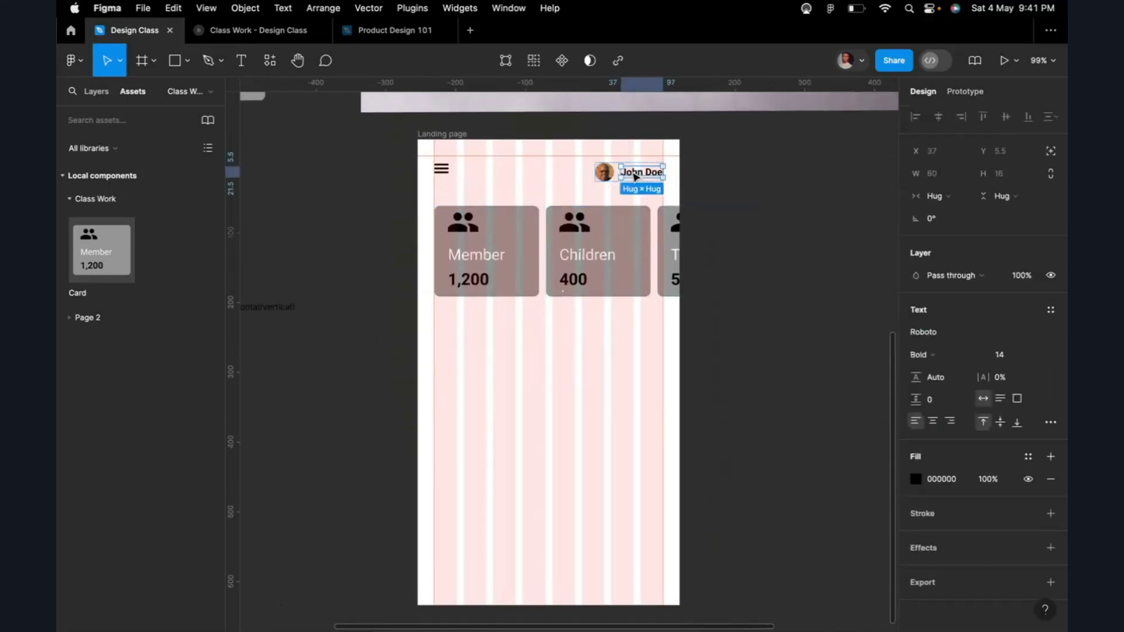
double_click(633, 172)
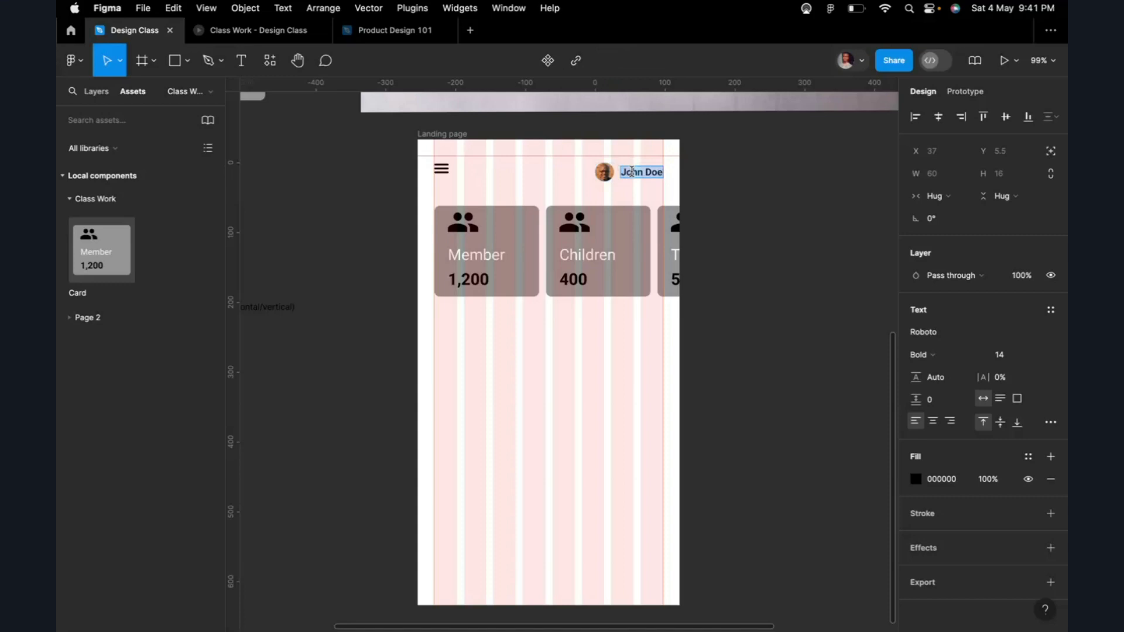
key("Escape")
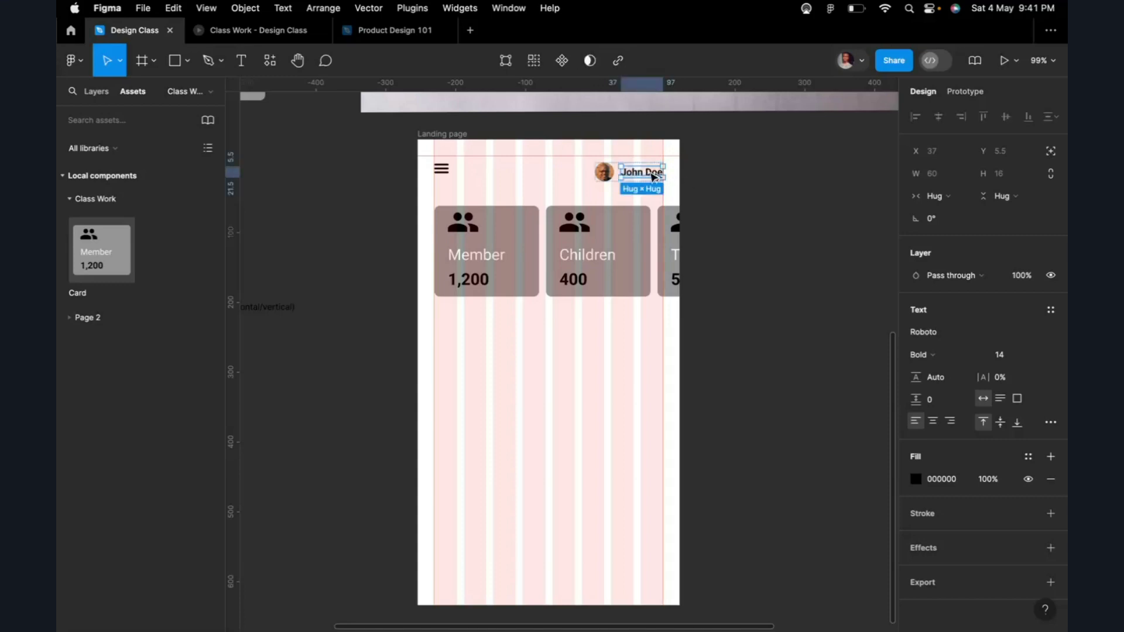
left_click_drag(654, 178, 462, 334)
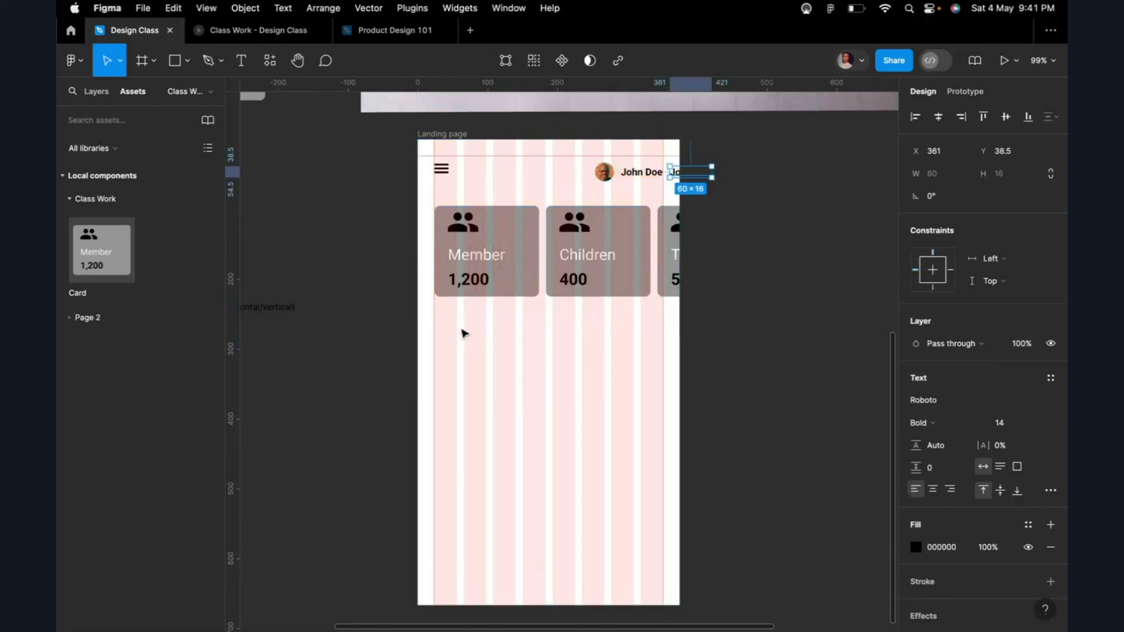
left_click_drag(685, 174, 472, 362)
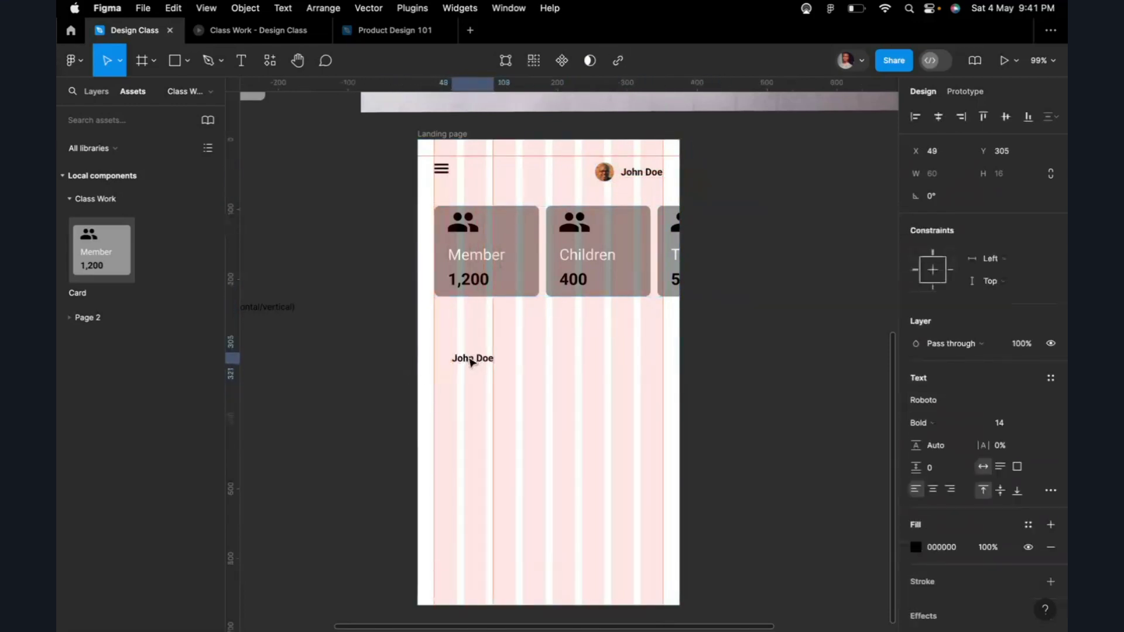
Step: Set the font size of the copied text below the statistic cards to 18
scroll(472, 362, "up", 5)
left_click(1010, 422)
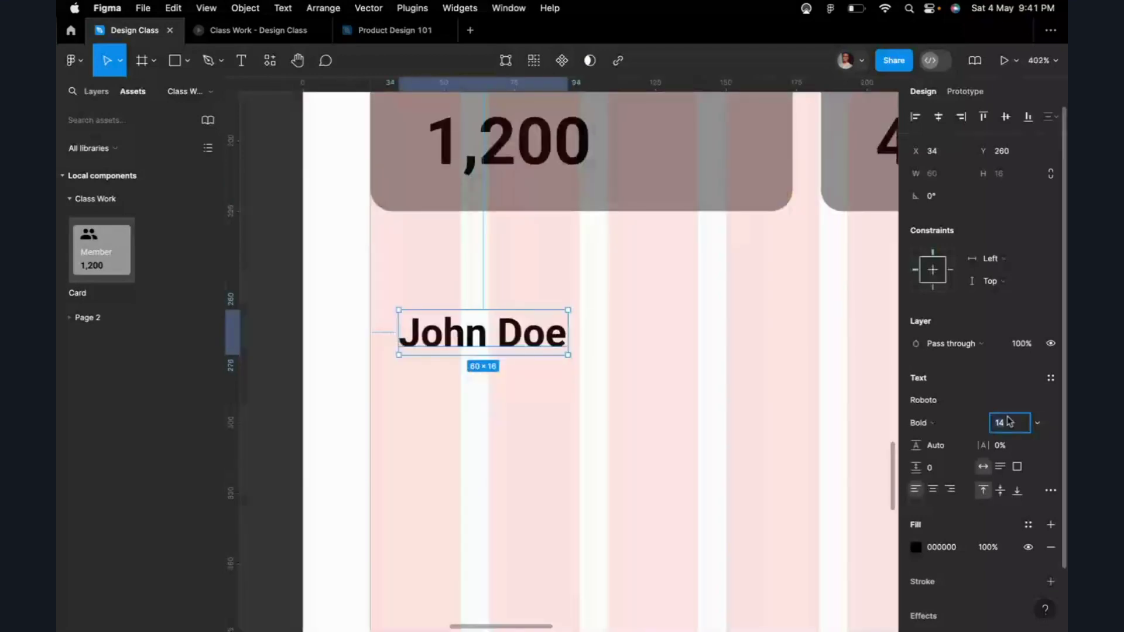
type("1")
key("Return")
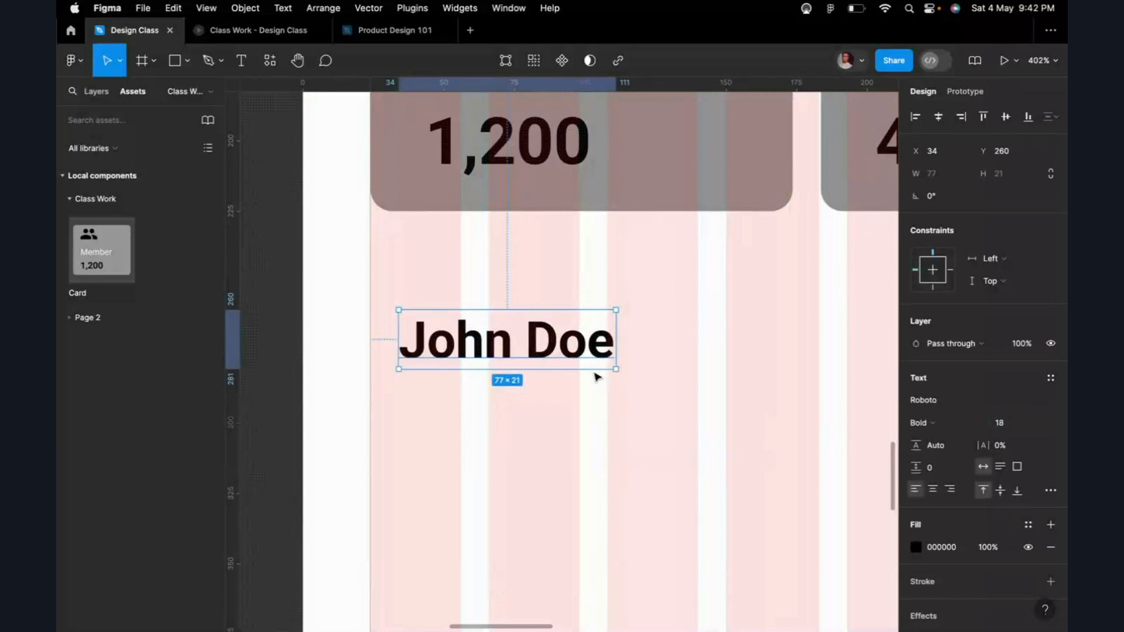
Step: Change the copied text to "Quick Links" and align it with the first grid column's left edge at X 24, Y 279
double_click(583, 349)
type("Qu")
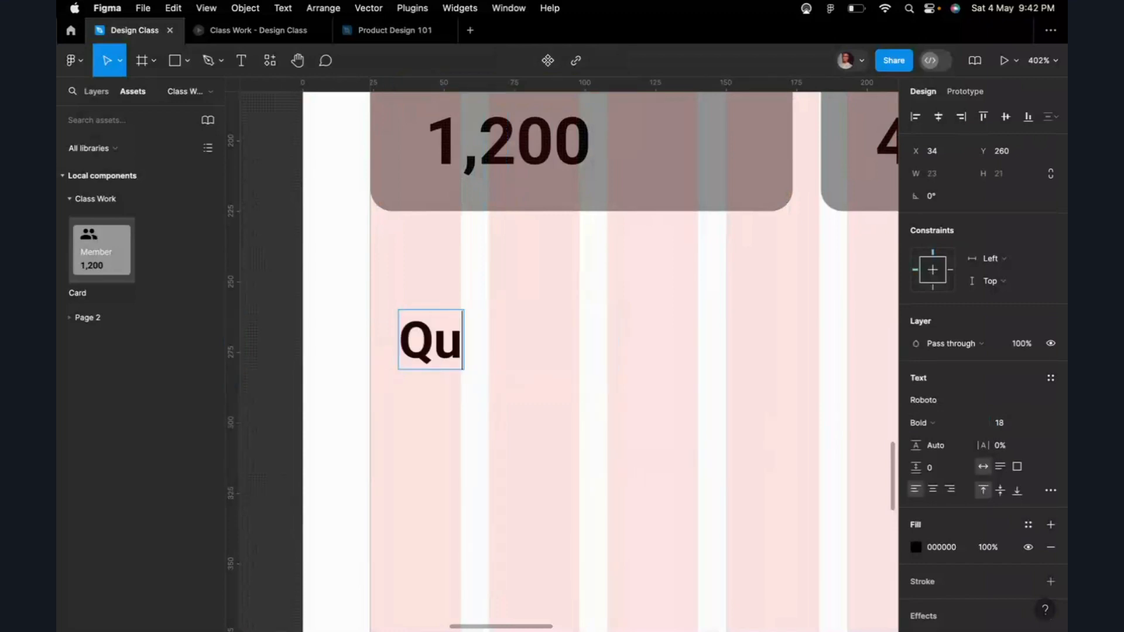
type("ick Links")
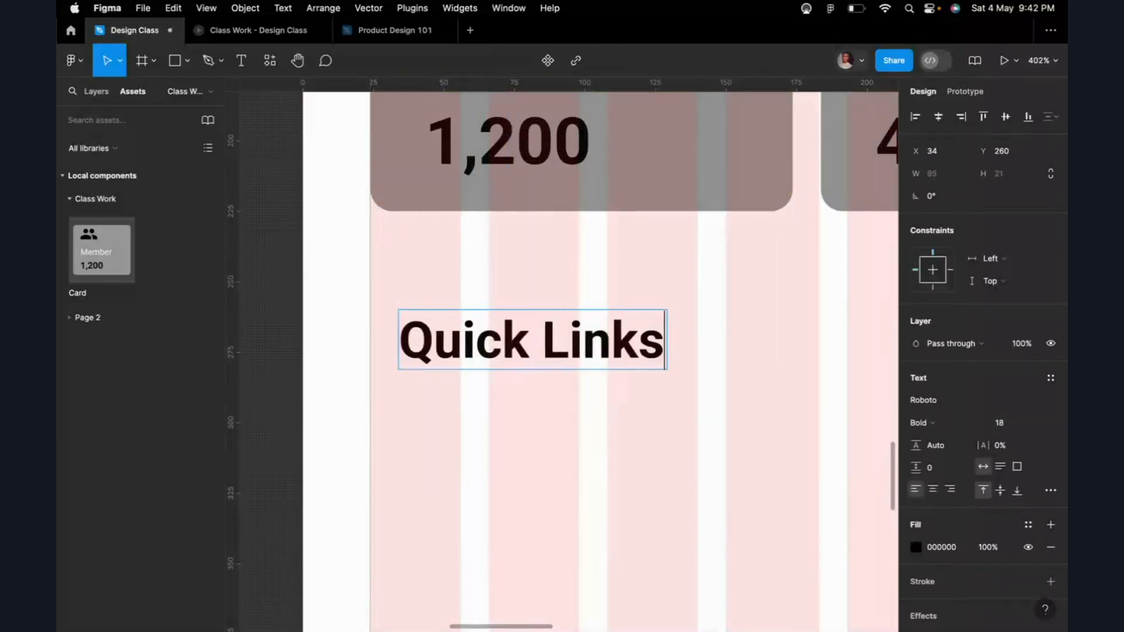
key("Escape")
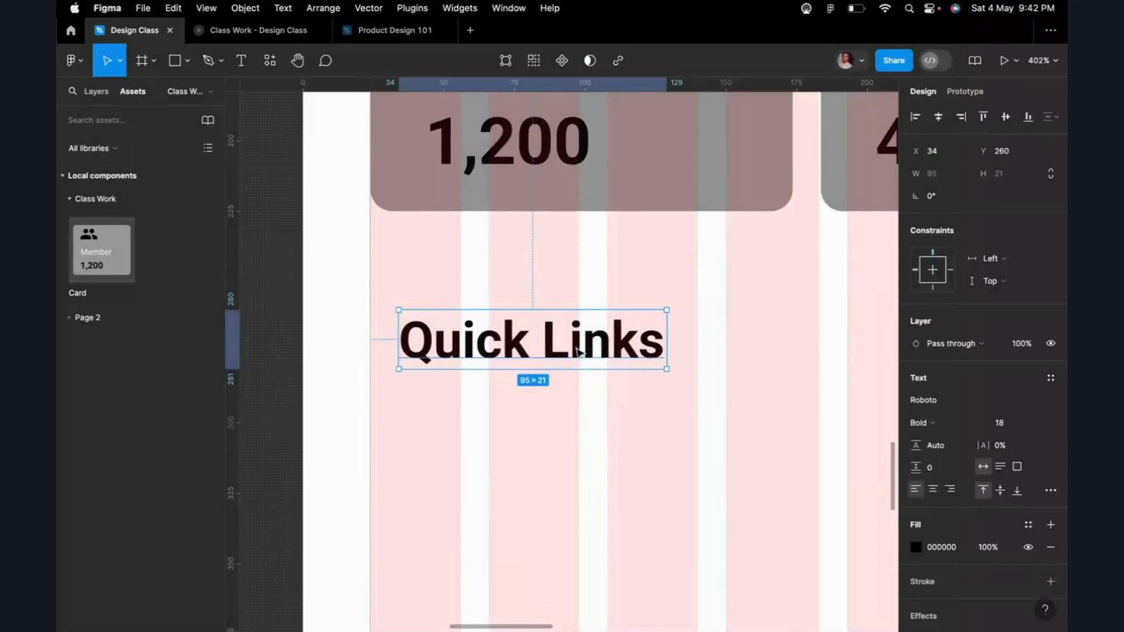
left_click_drag(572, 361, 548, 404)
scroll(549, 402, "down", 10)
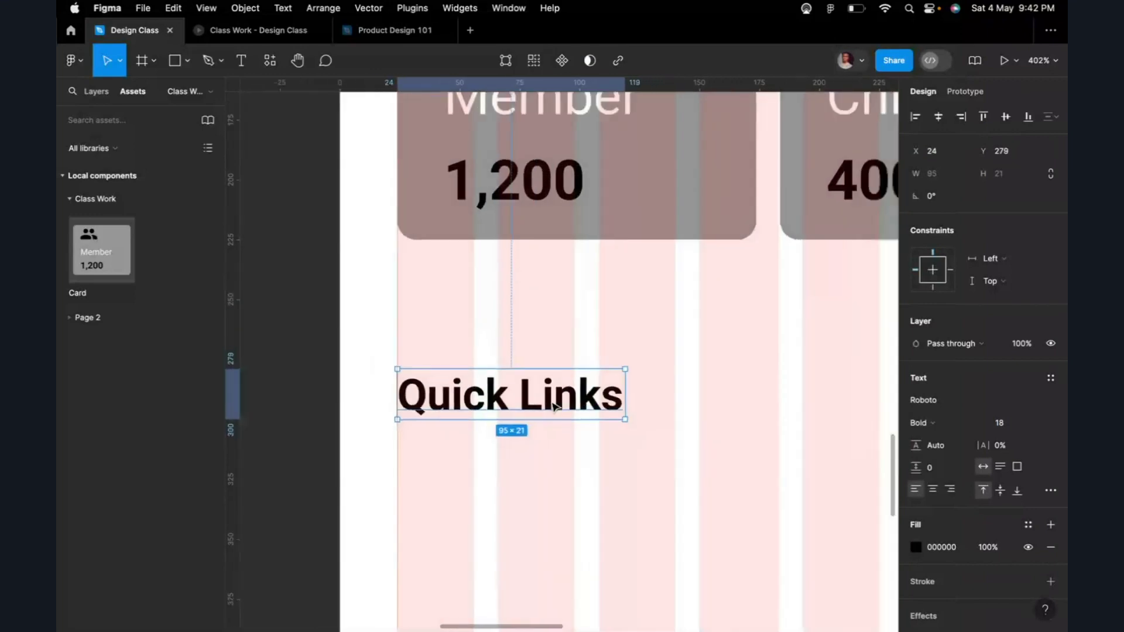
Step: Compare the quick link section of the hand-drawn dashboard sketch with the empty Quick Links area on the landing page
left_click(530, 470)
scroll(530, 471, "down", 3)
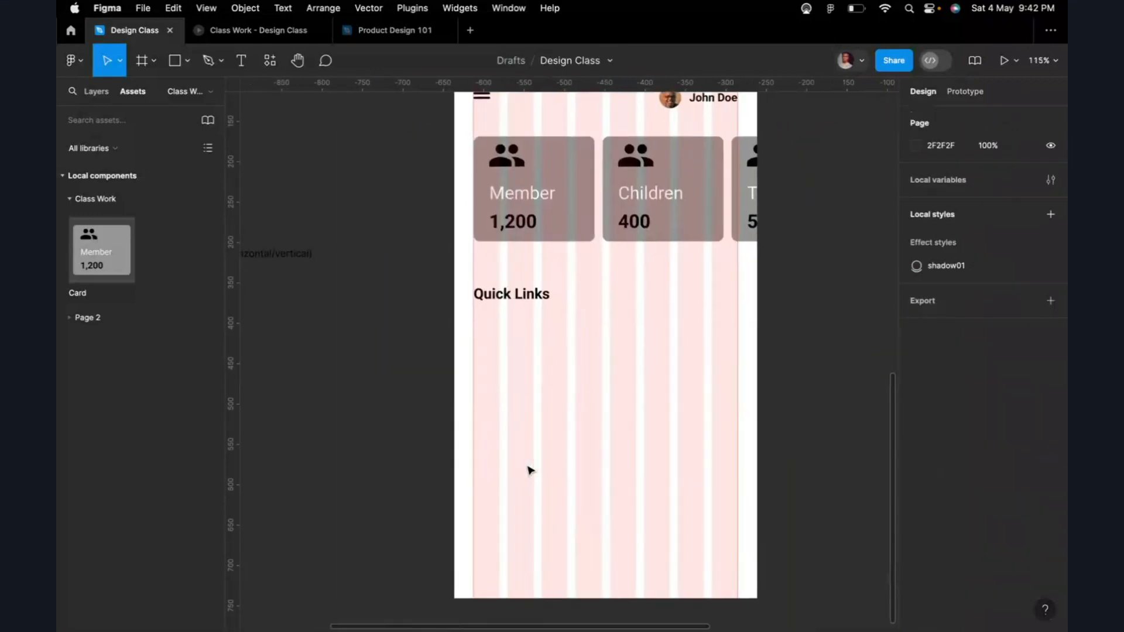
scroll(530, 470, "down", 3)
scroll(531, 470, "up", 5)
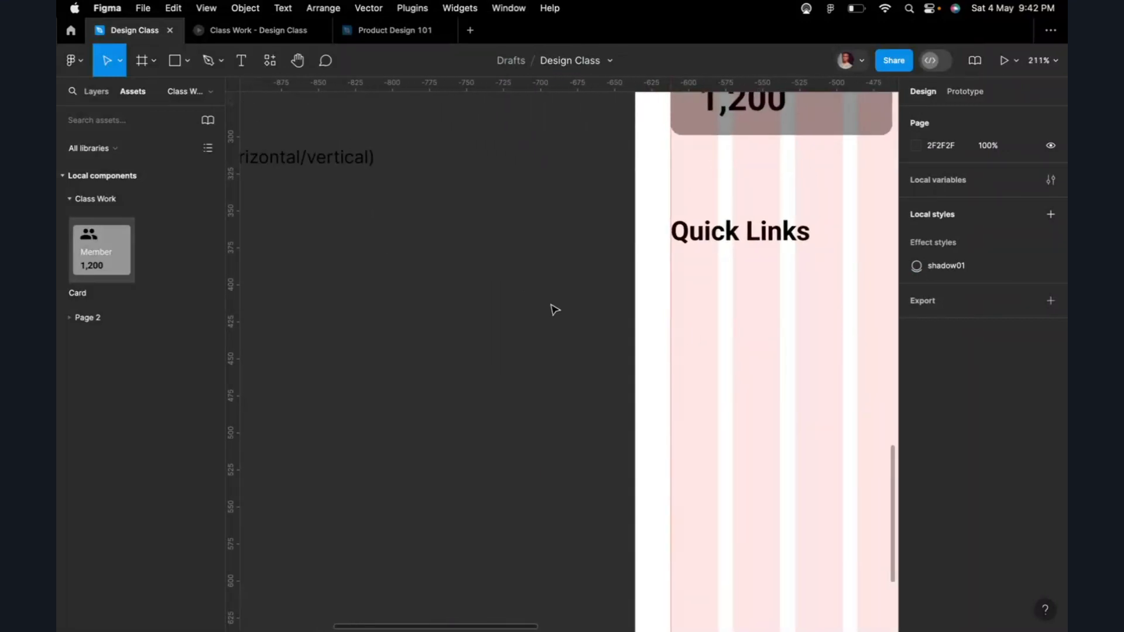
scroll(553, 309, "up", 10)
scroll(553, 309, "up", 10)
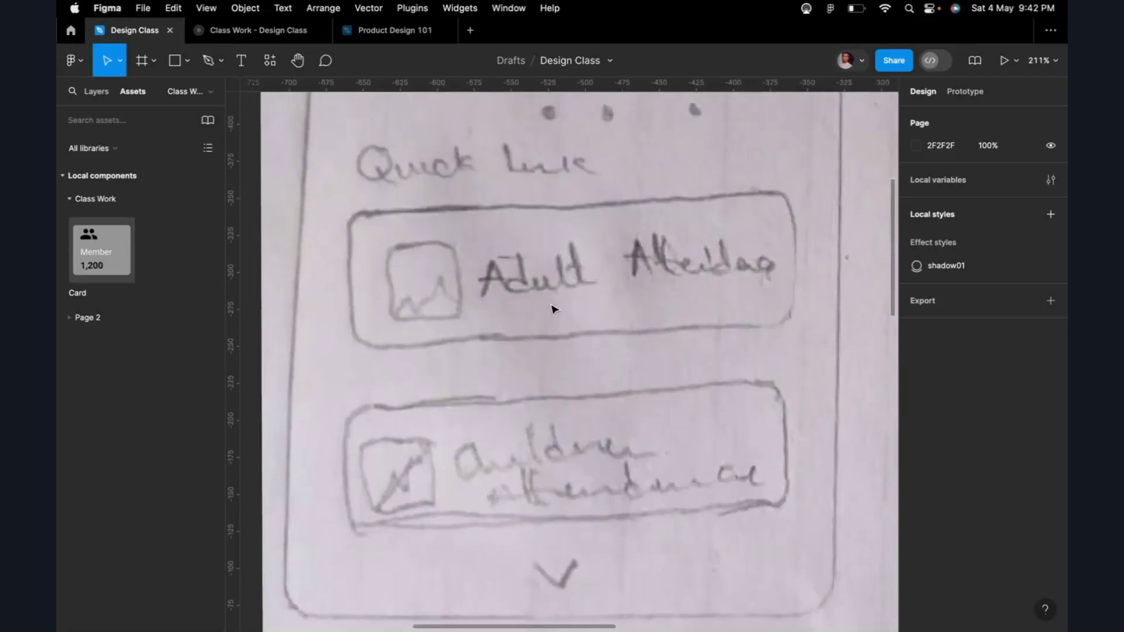
scroll(553, 309, "down", 3)
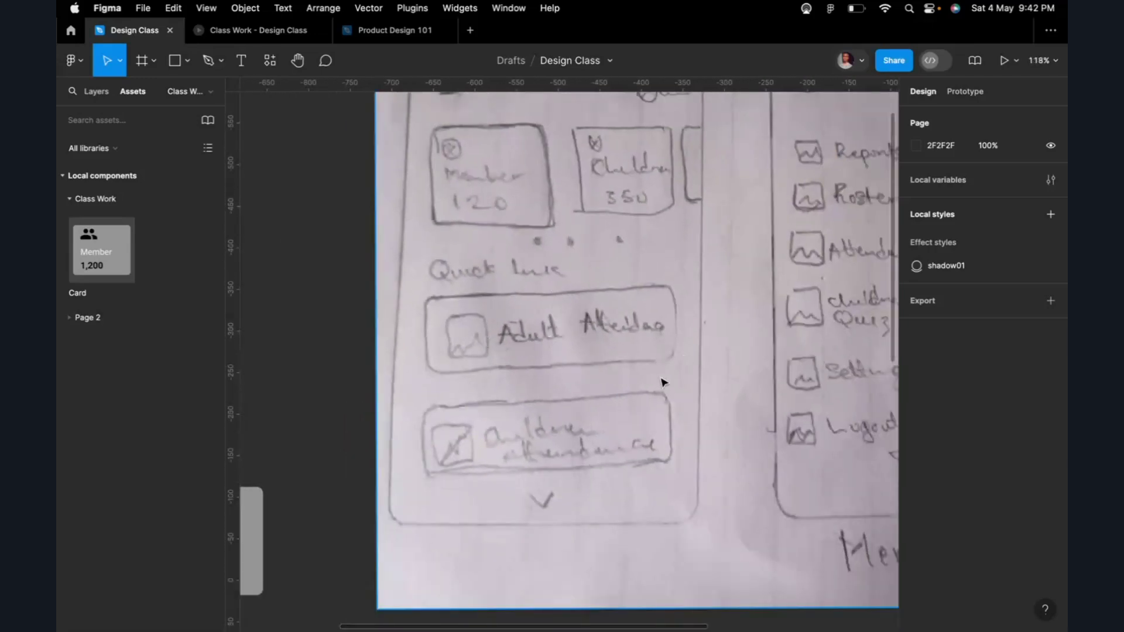
scroll(548, 368, "down", 10)
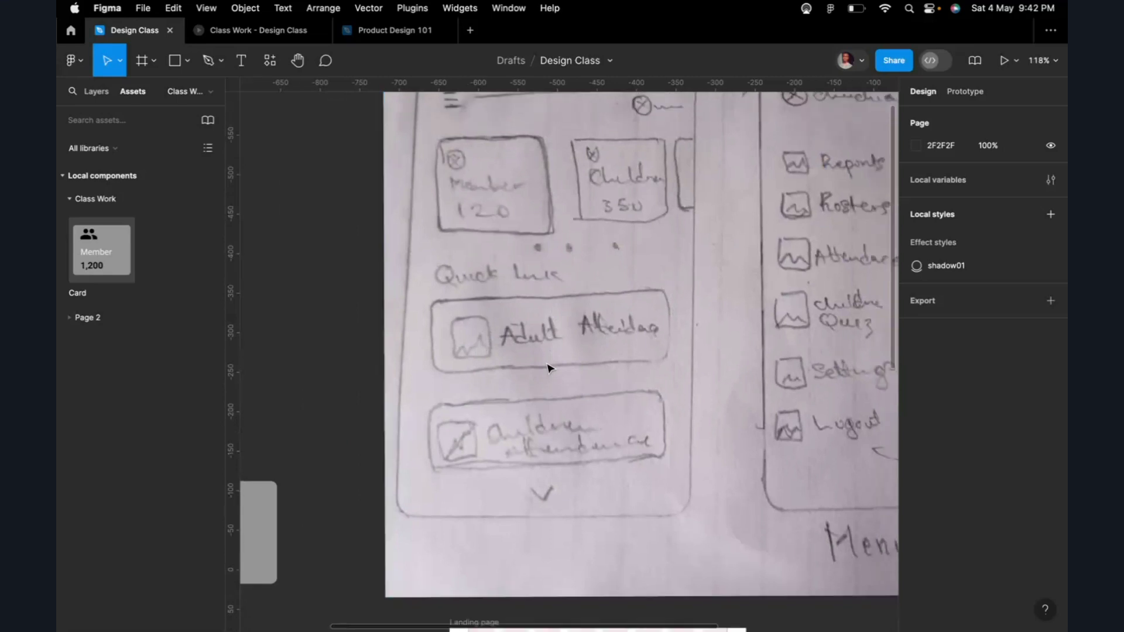
scroll(533, 543, "up", 8)
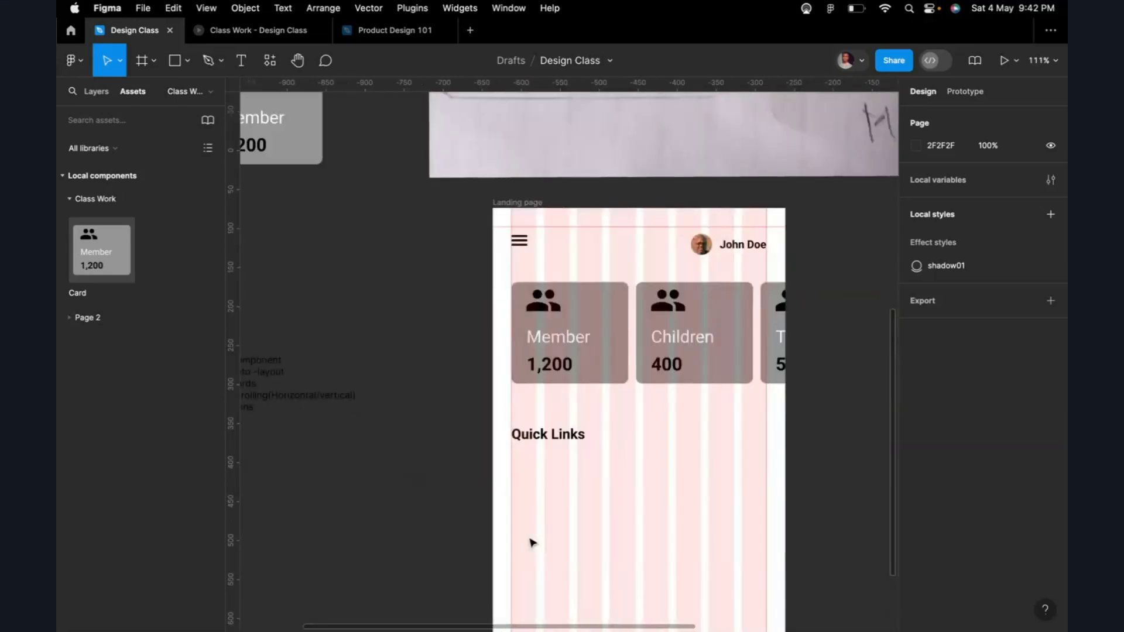
scroll(532, 543, "left", 5)
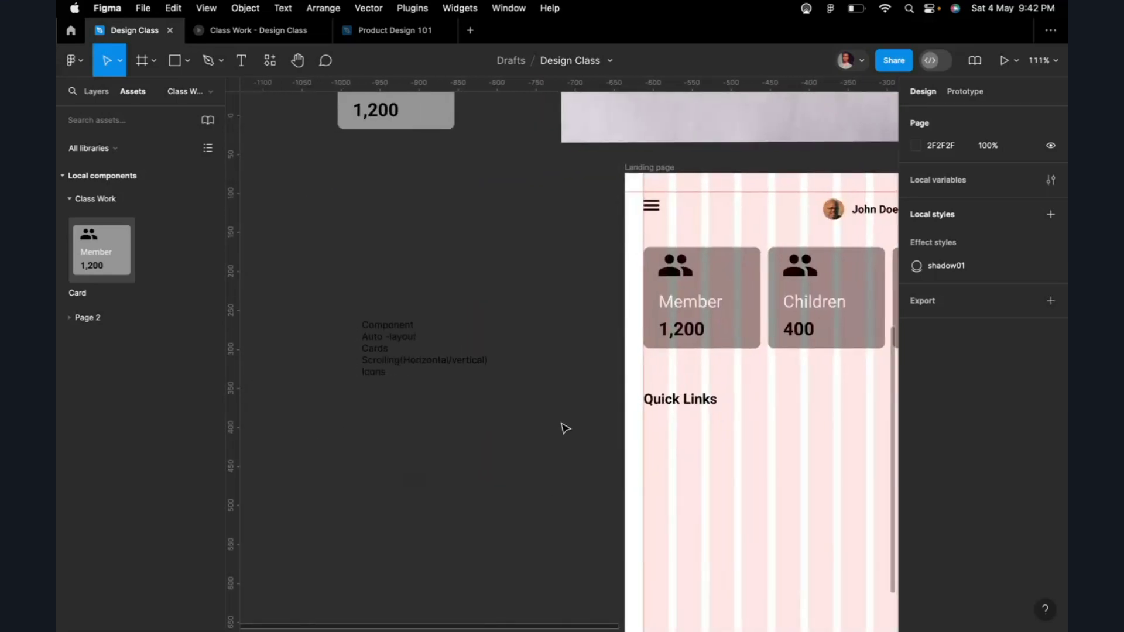
scroll(564, 427, "up", 10)
scroll(564, 427, "down", 6)
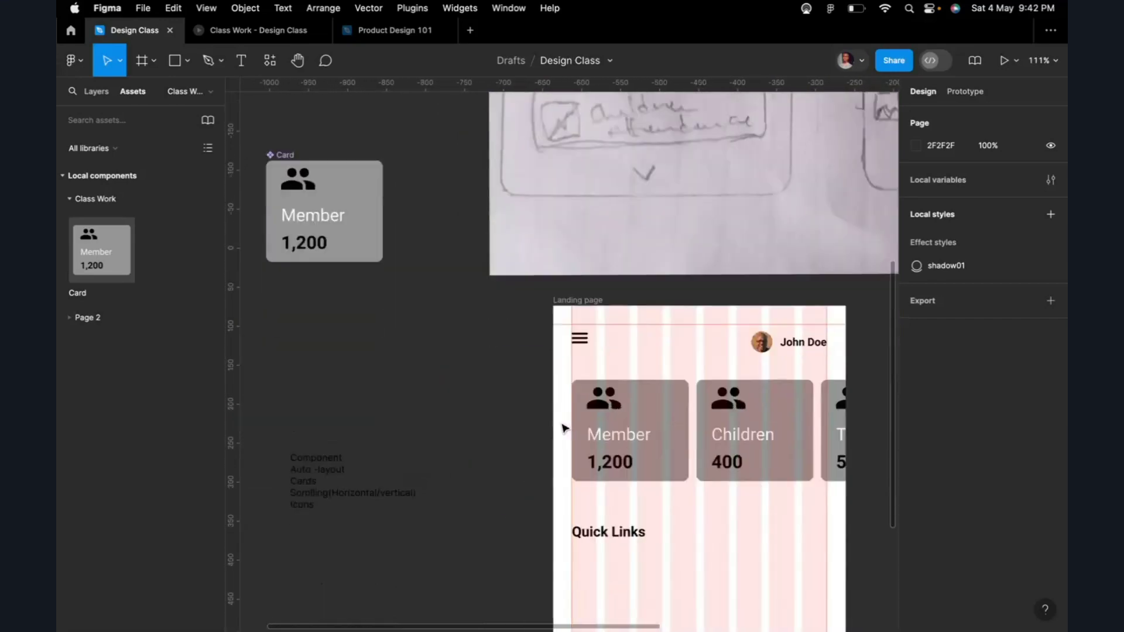
scroll(565, 427, "up", 3)
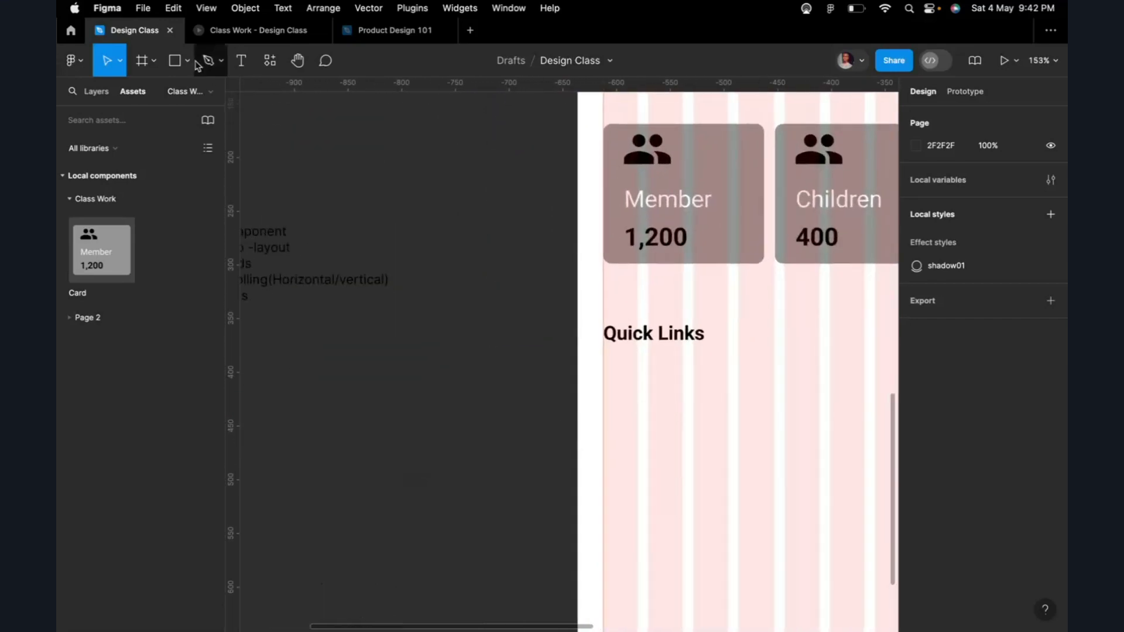
Step: Open the Iconify plugin and search its icons for "attendance"
left_click(262, 58)
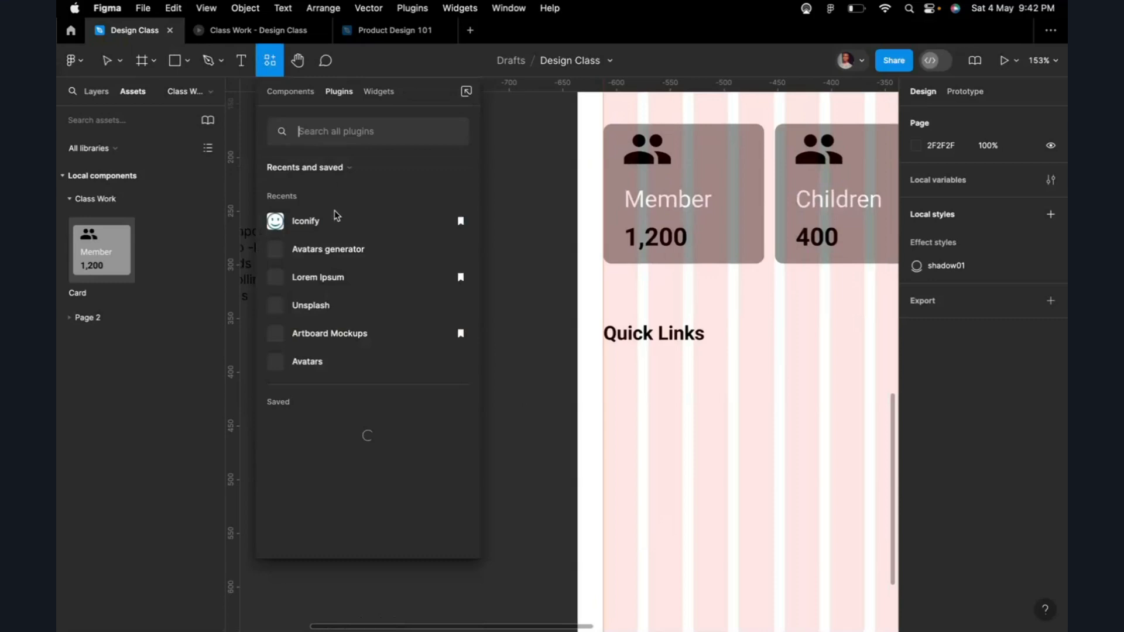
left_click(330, 227)
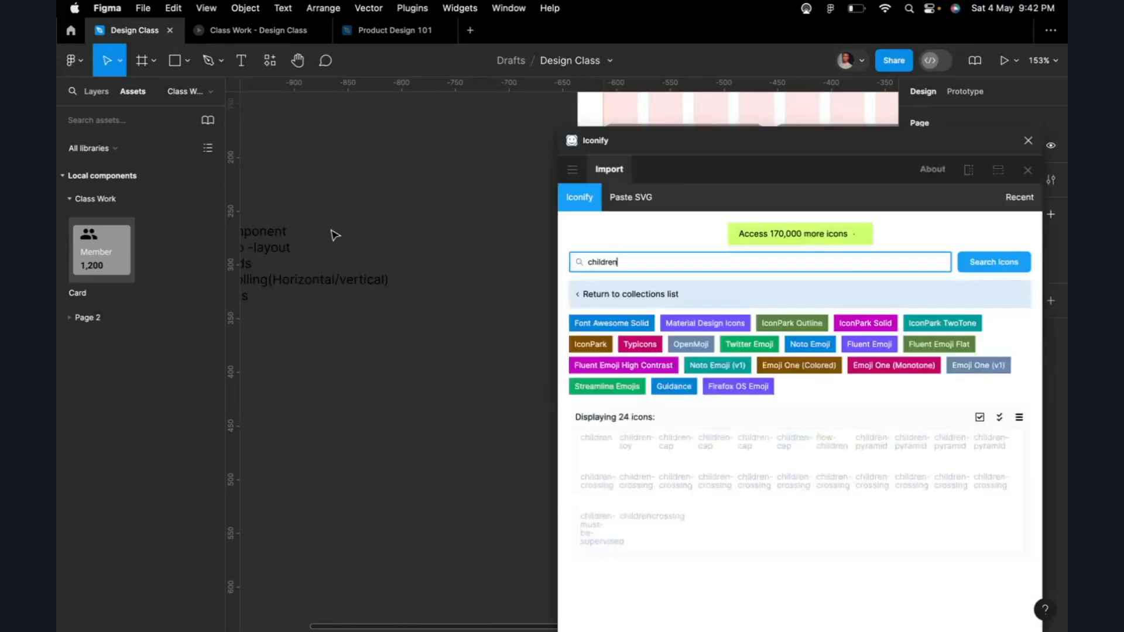
double_click(620, 261)
type("atte")
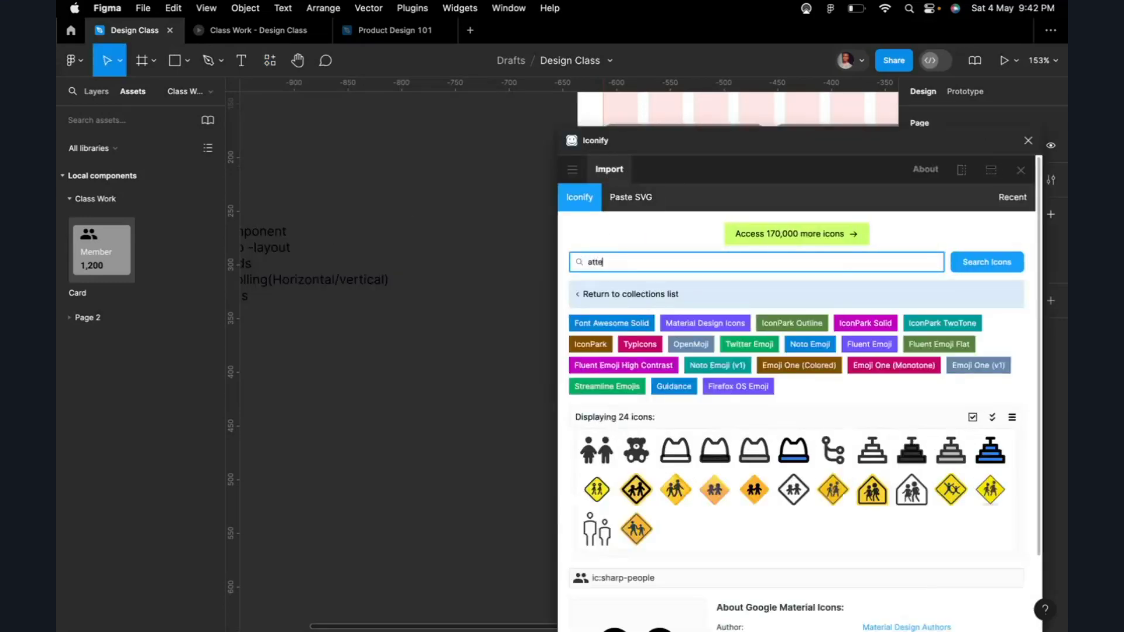
type("ndance")
key("Return")
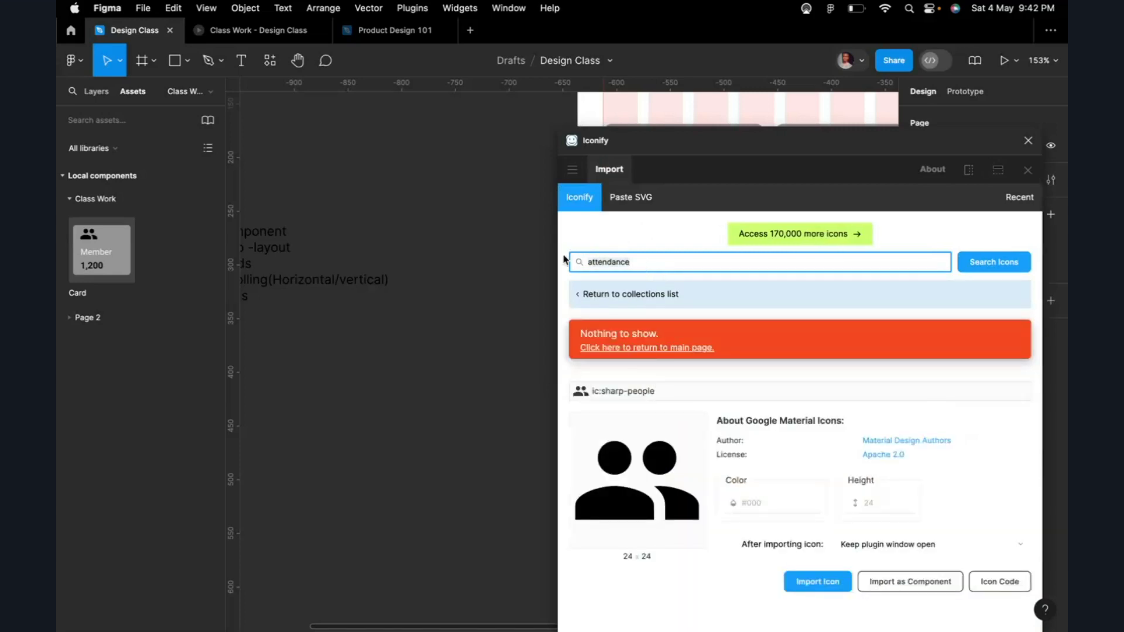
Step: Search the Iconify icons for "rooster" instead
key("super+a")
type("c")
type("ooster")
key("Return")
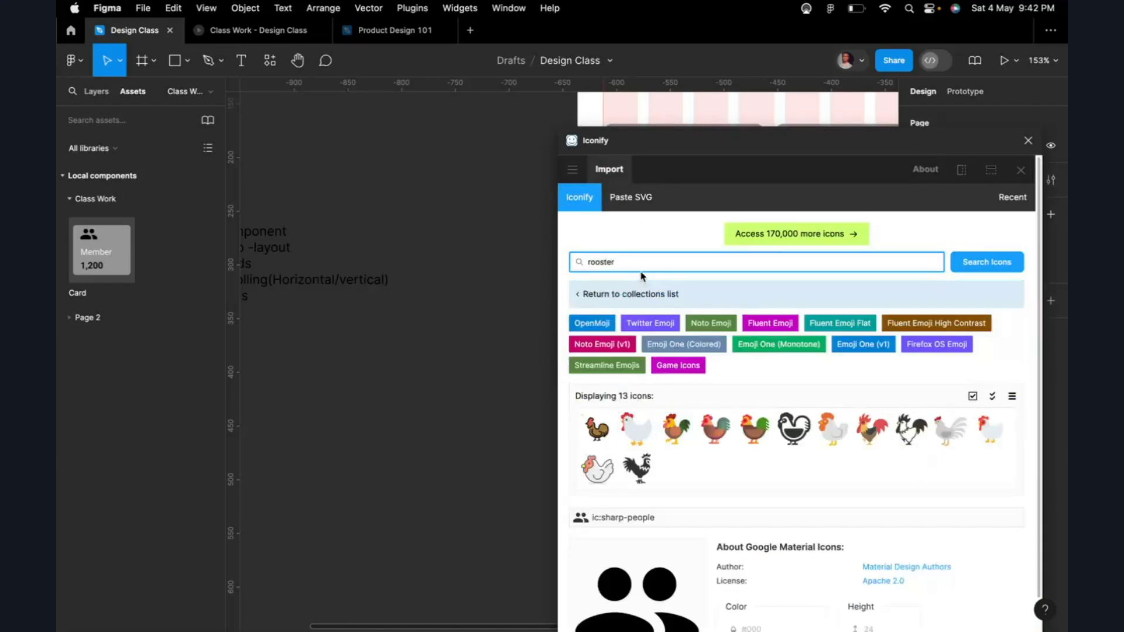
Step: Search the Iconify icons for "register" and browse both pages of icons
key("BackSpace")
left_click(626, 263)
type("register")
key("Return")
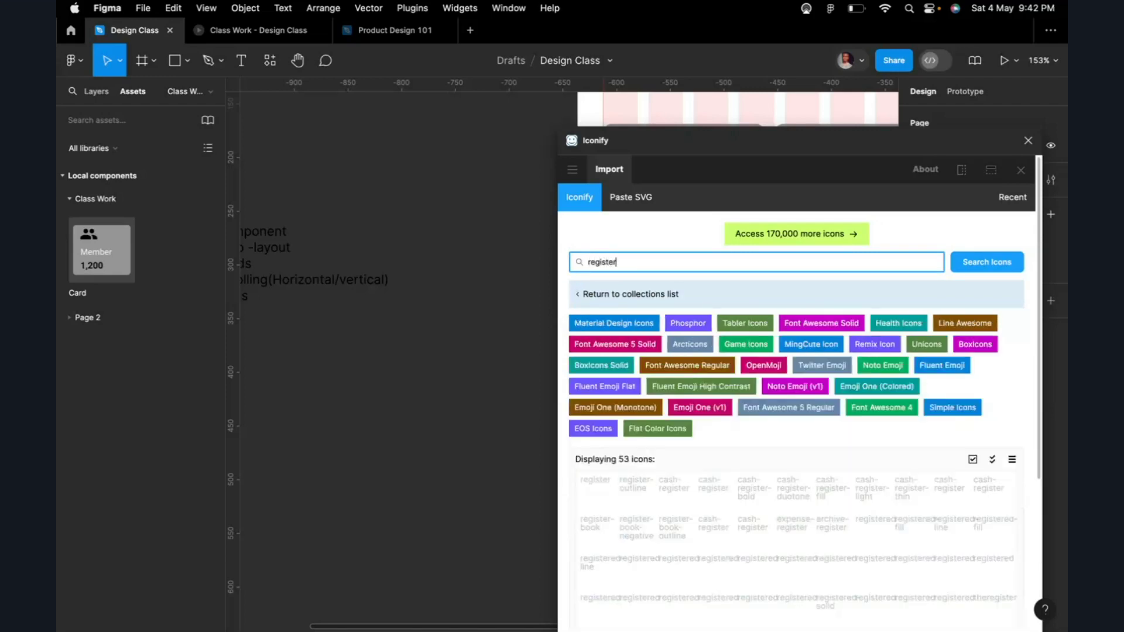
scroll(720, 515, "down", 3)
scroll(724, 525, "down", 1)
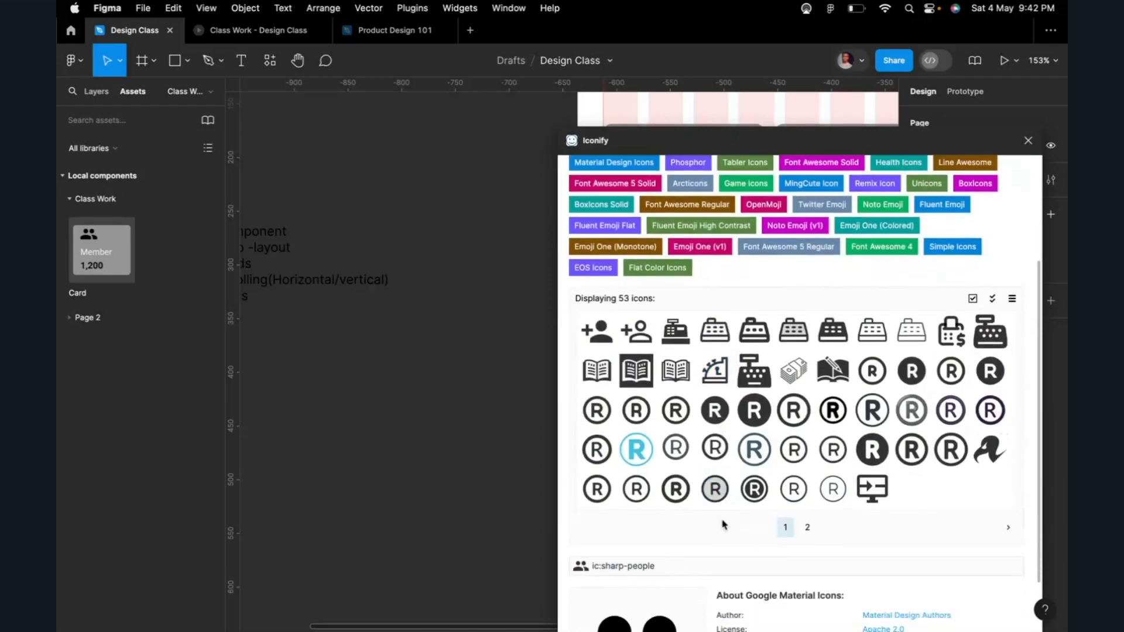
left_click(808, 528)
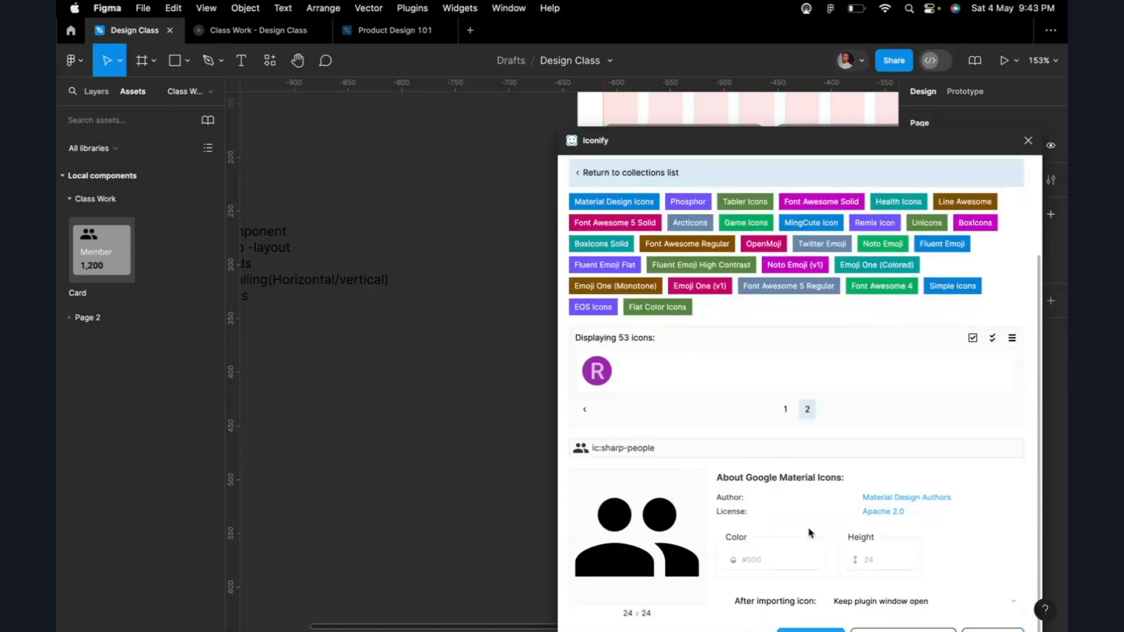
scroll(660, 244, "up", 3)
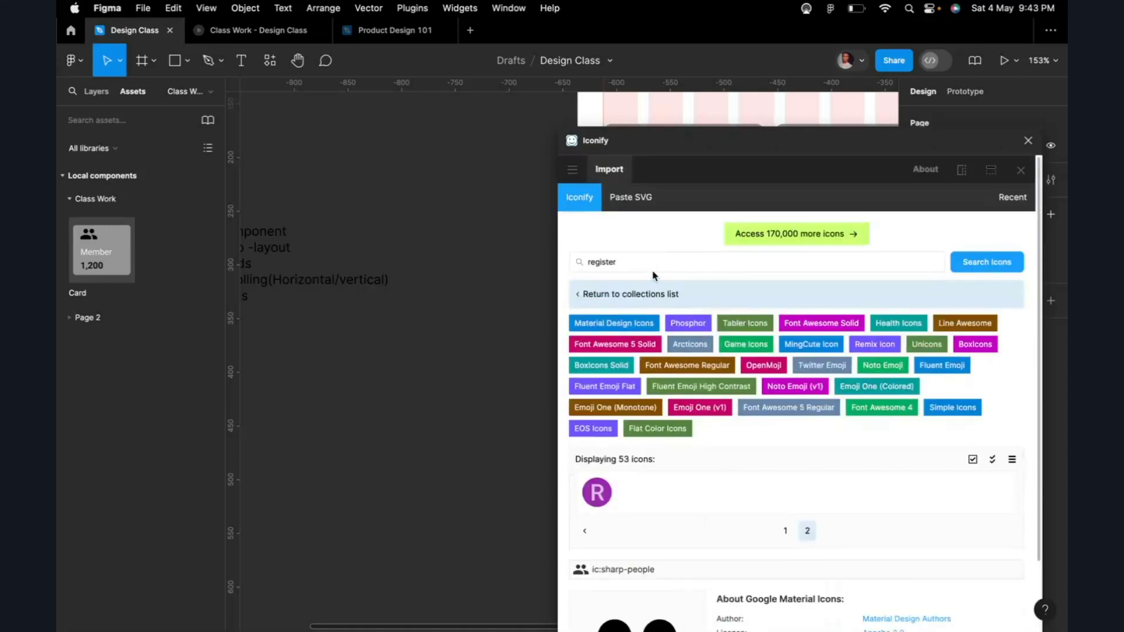
Step: Extend the Iconify search term to "registeration" and run the search
left_click(643, 263)
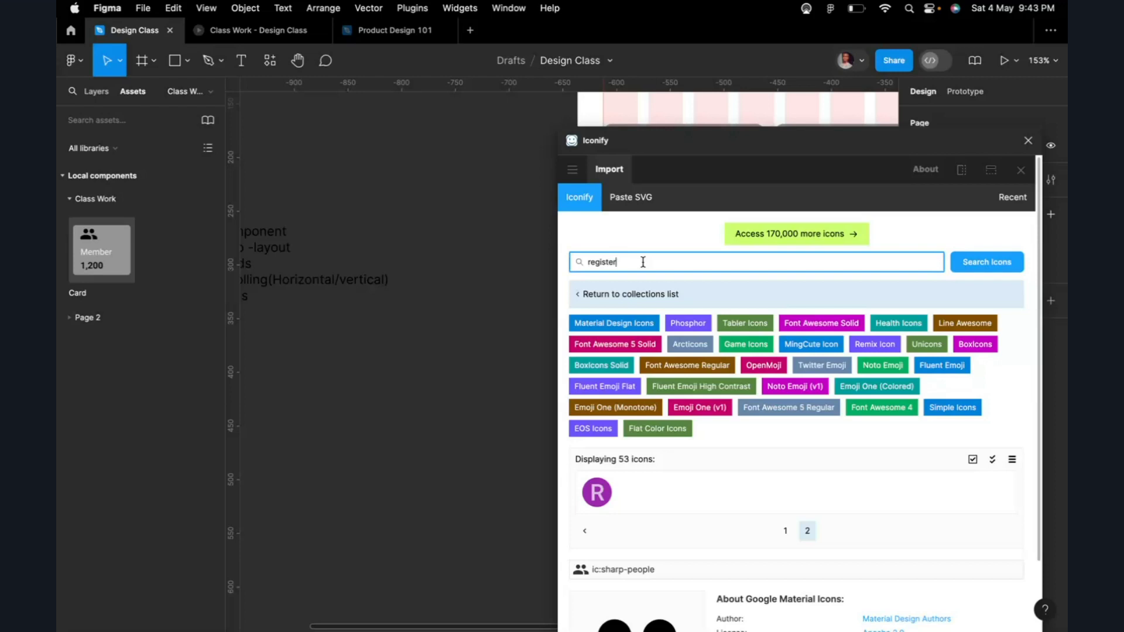
type("ation")
key("Return")
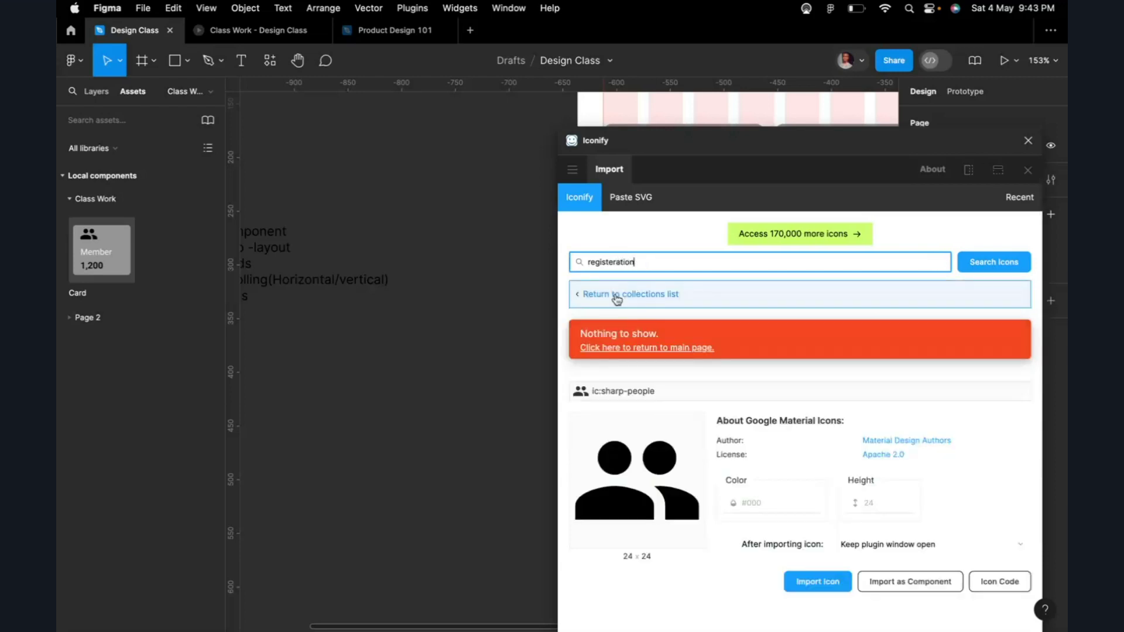
Step: Replace the Iconify search term with "people" and browse to the second page of icons
left_click(589, 264)
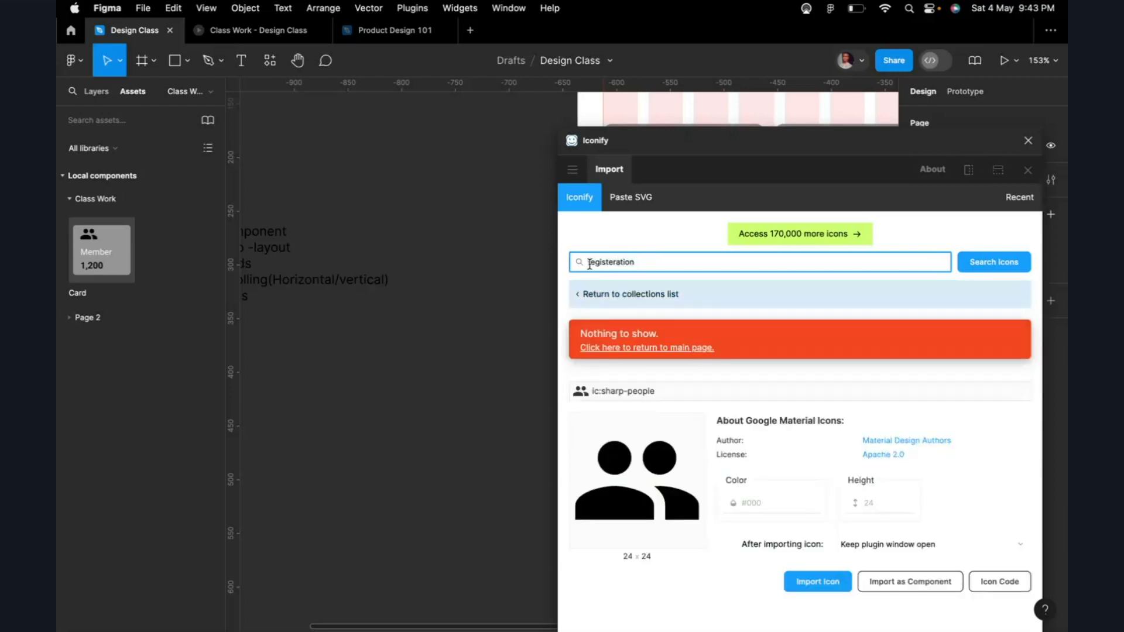
double_click(588, 264)
key("BackSpace")
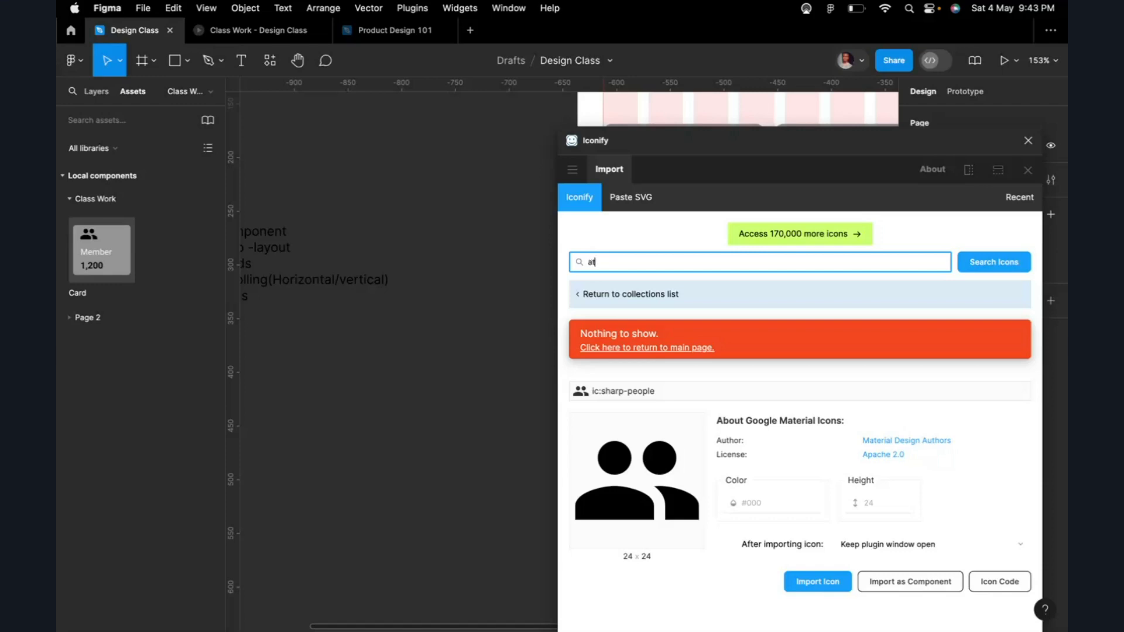
type("anc")
type("peop")
type("le")
key("Return")
scroll(844, 581, "down", 3)
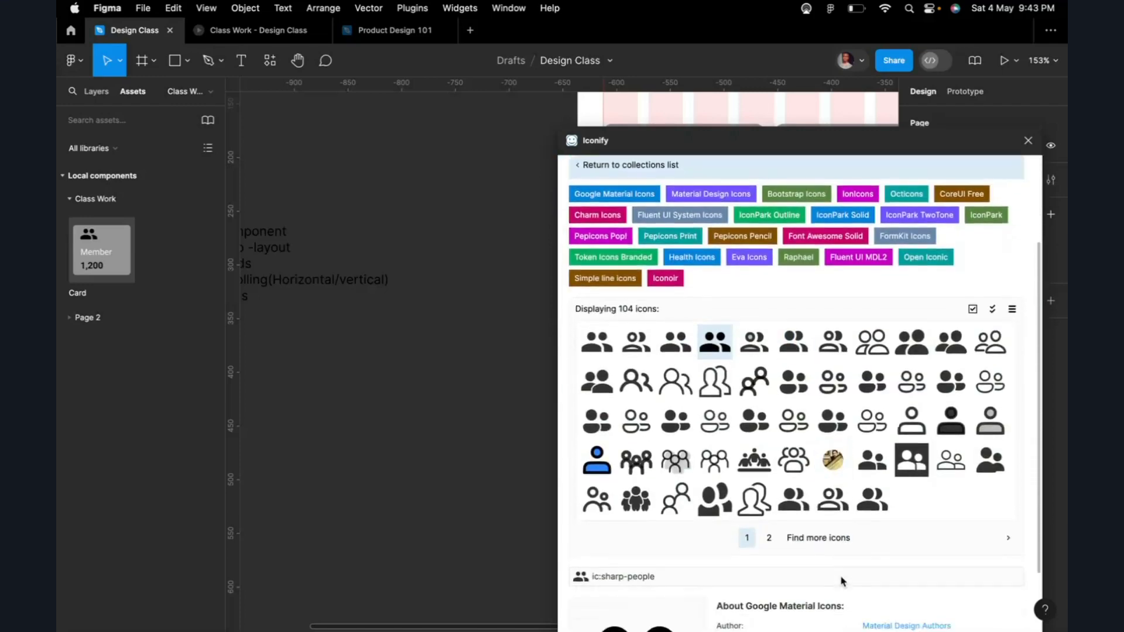
left_click(769, 539)
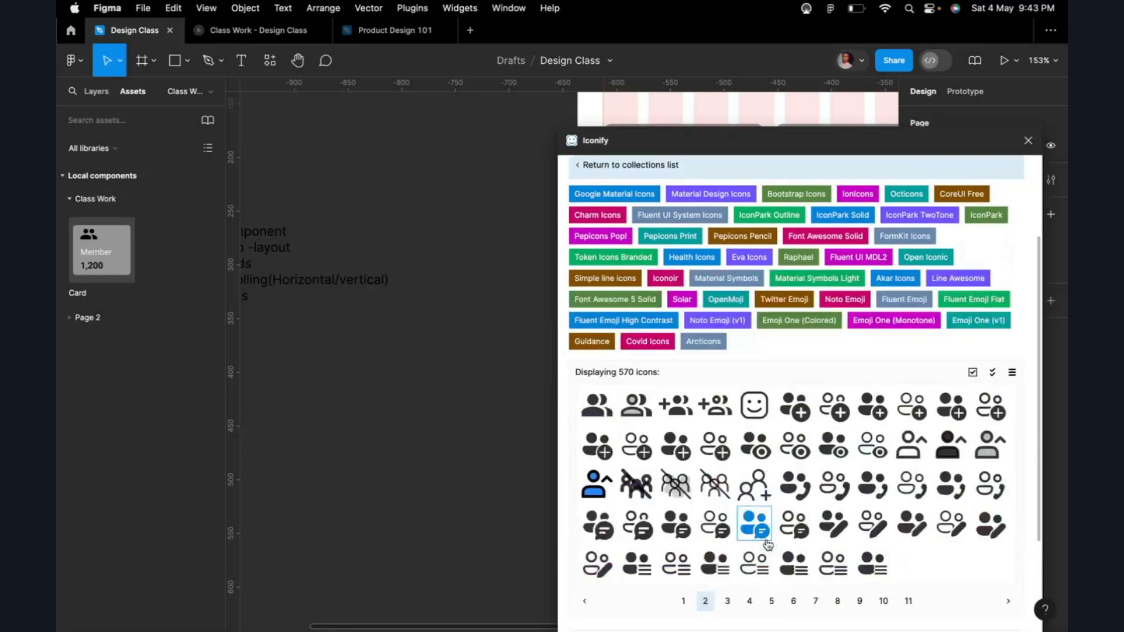
scroll(767, 544, "down", 3)
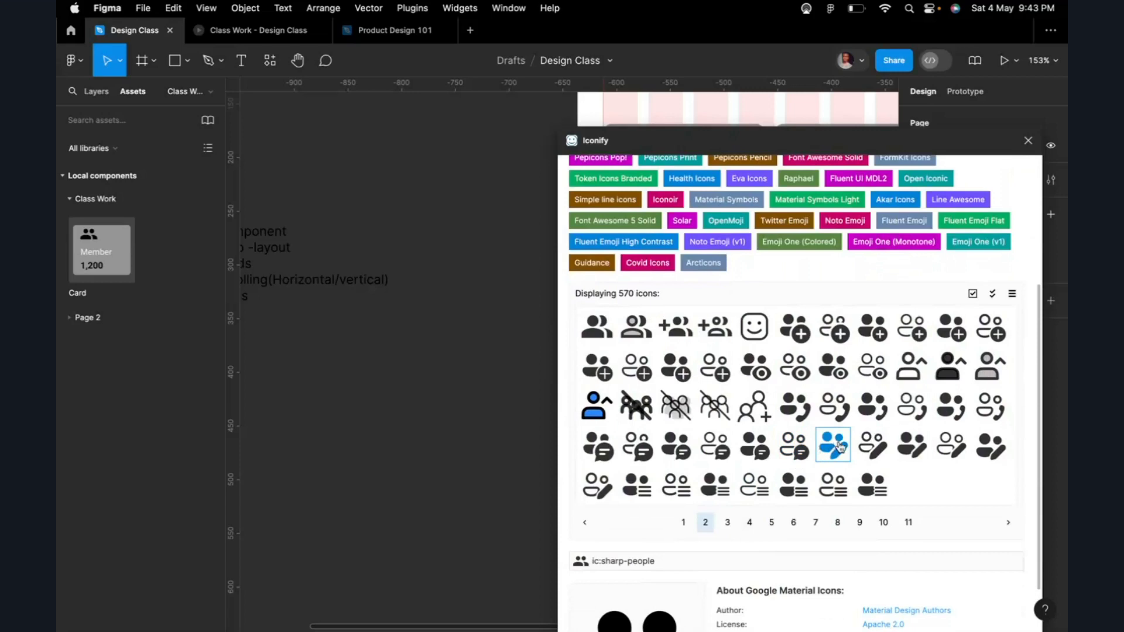
Step: Import the filled Fluent people-edit icon onto the empty canvas beside the landing page
left_click_drag(839, 445, 395, 398)
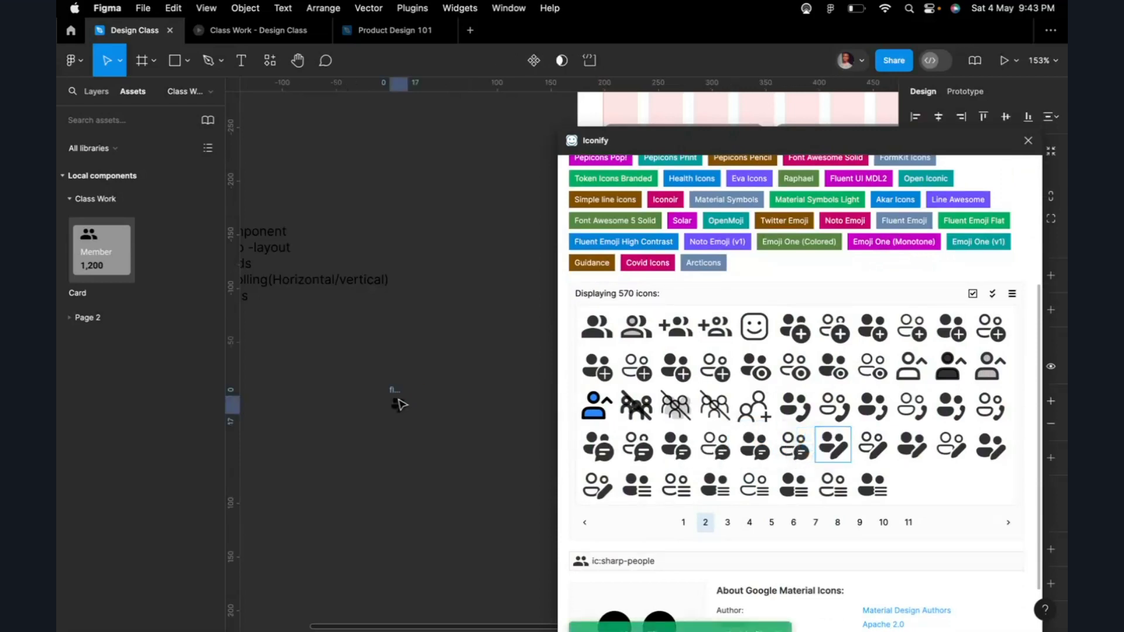
left_click(436, 424)
scroll(387, 410, "up", 2)
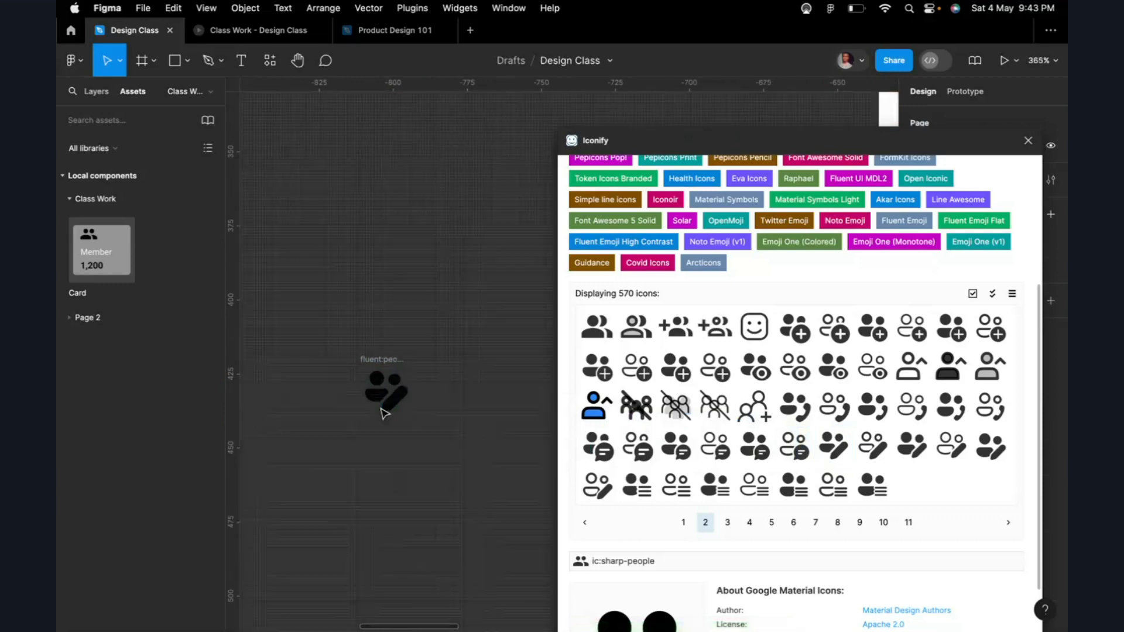
scroll(384, 412, "up", 4)
Step: Move the people-edit vector out of its icon frame, delete the empty frame, and close Iconify
left_click(396, 322)
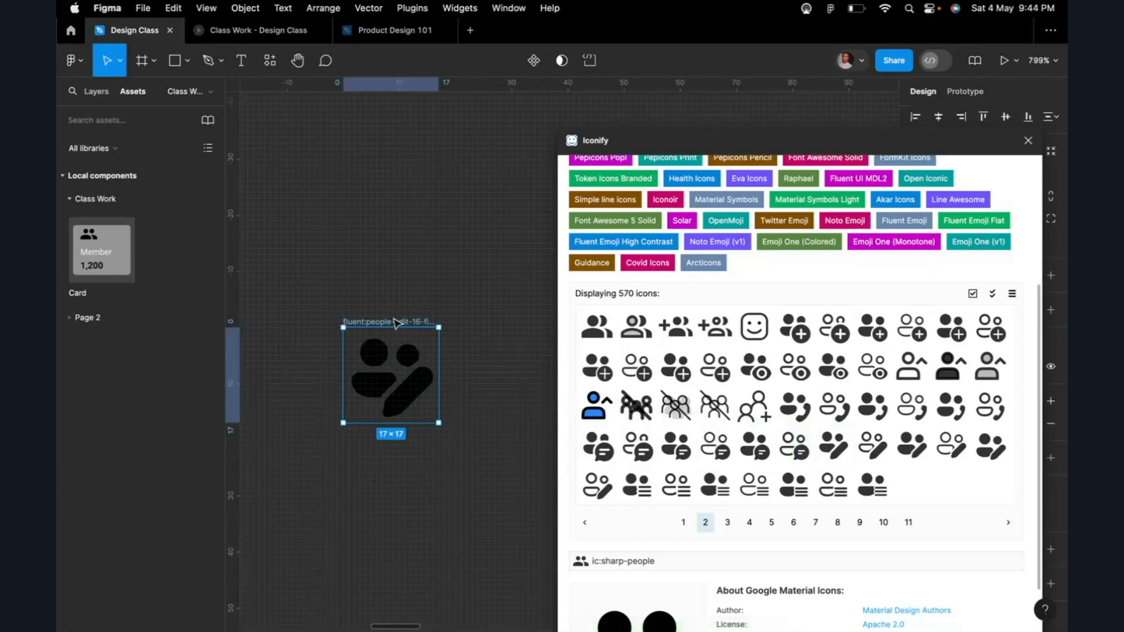
left_click_drag(390, 376, 328, 489)
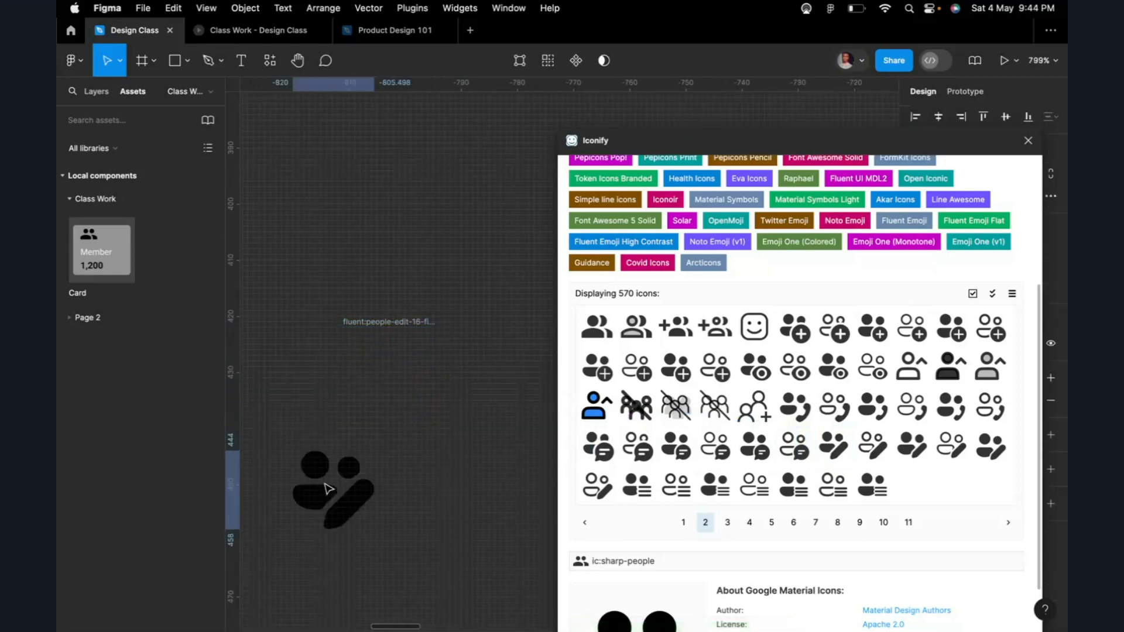
left_click(375, 323)
key("Delete")
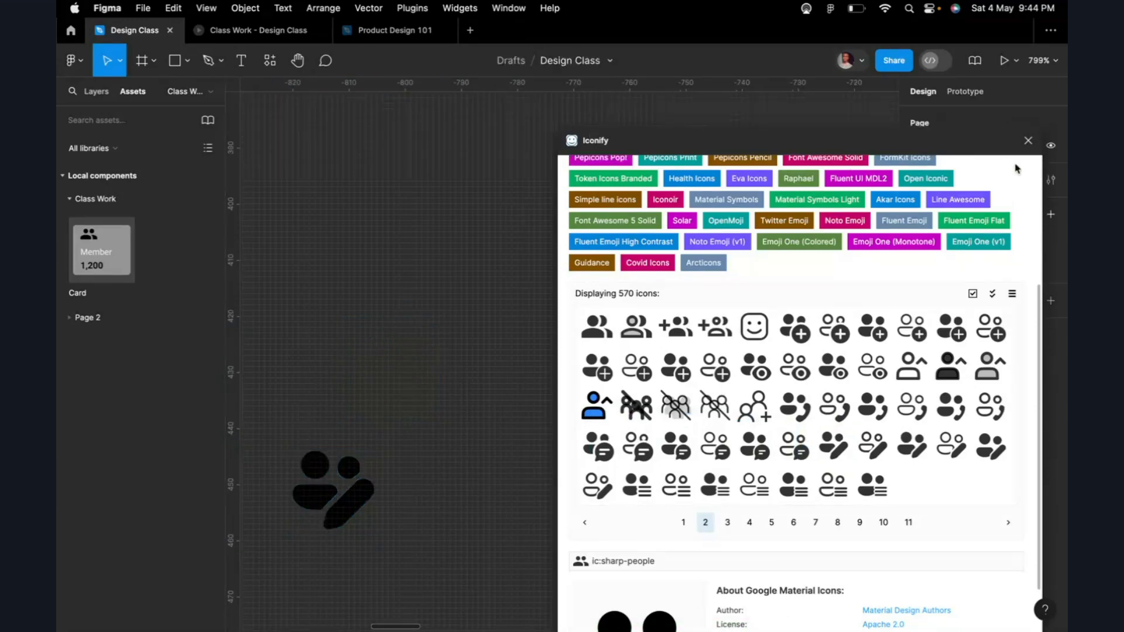
left_click(1028, 141)
Step: Enlarge the people-edit icon vector proportionally with the Scale tool and deselect it
scroll(440, 339, "left", 1)
scroll(440, 338, "down", 1)
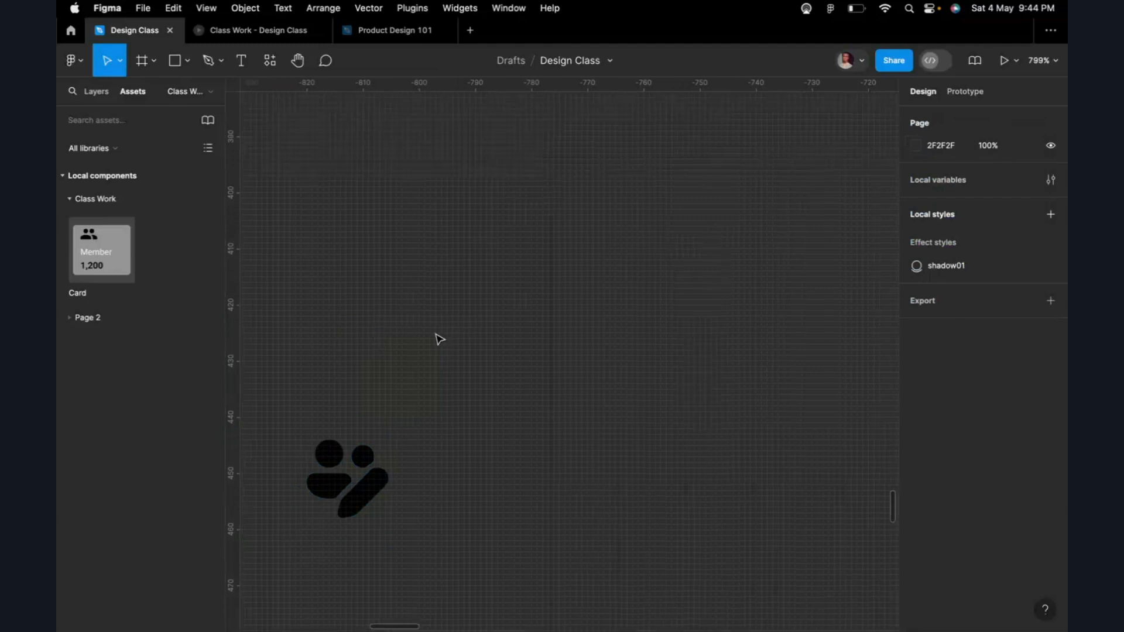
scroll(439, 338, "down", 5)
right_click(439, 338)
left_click(420, 392)
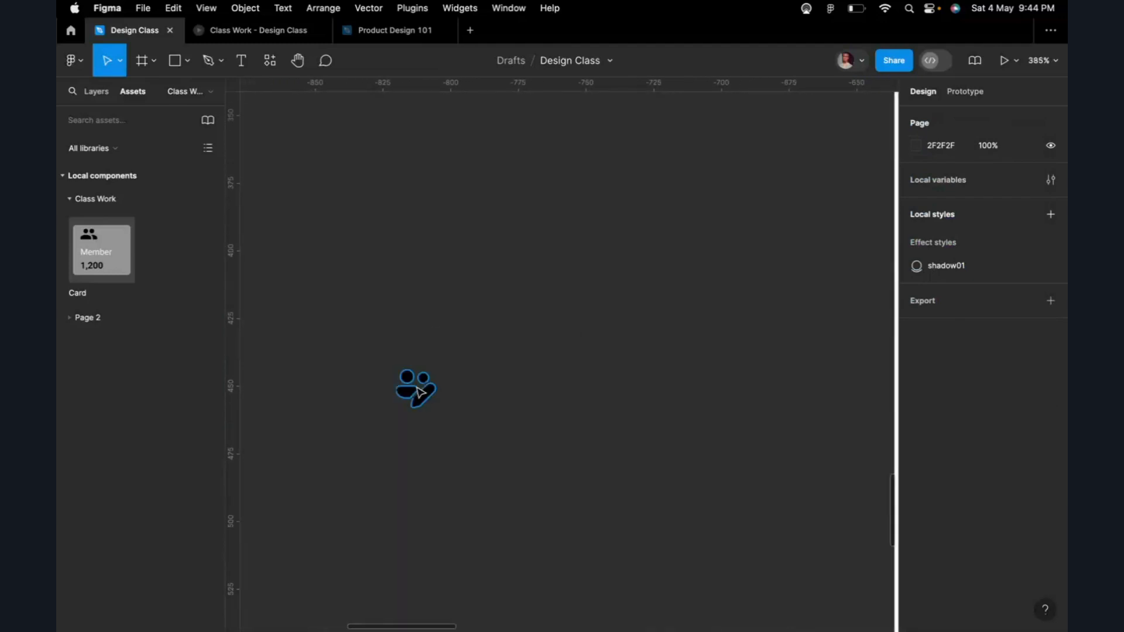
left_click(417, 397)
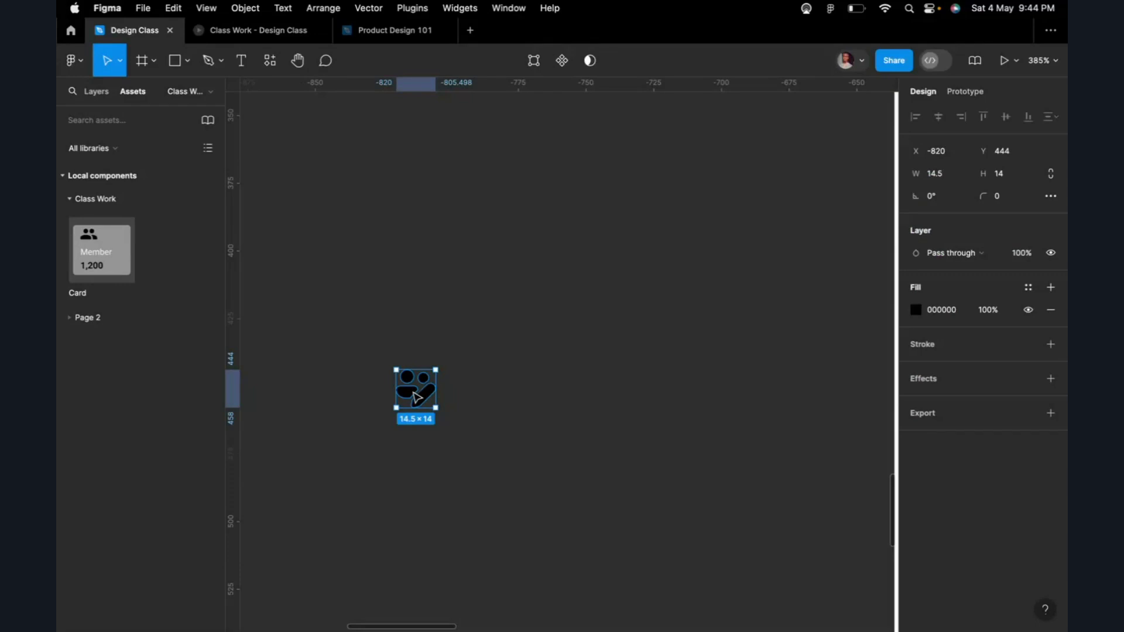
key("k")
left_click_drag(436, 370, 459, 344)
left_click(499, 380)
scroll(499, 380, "down", 10)
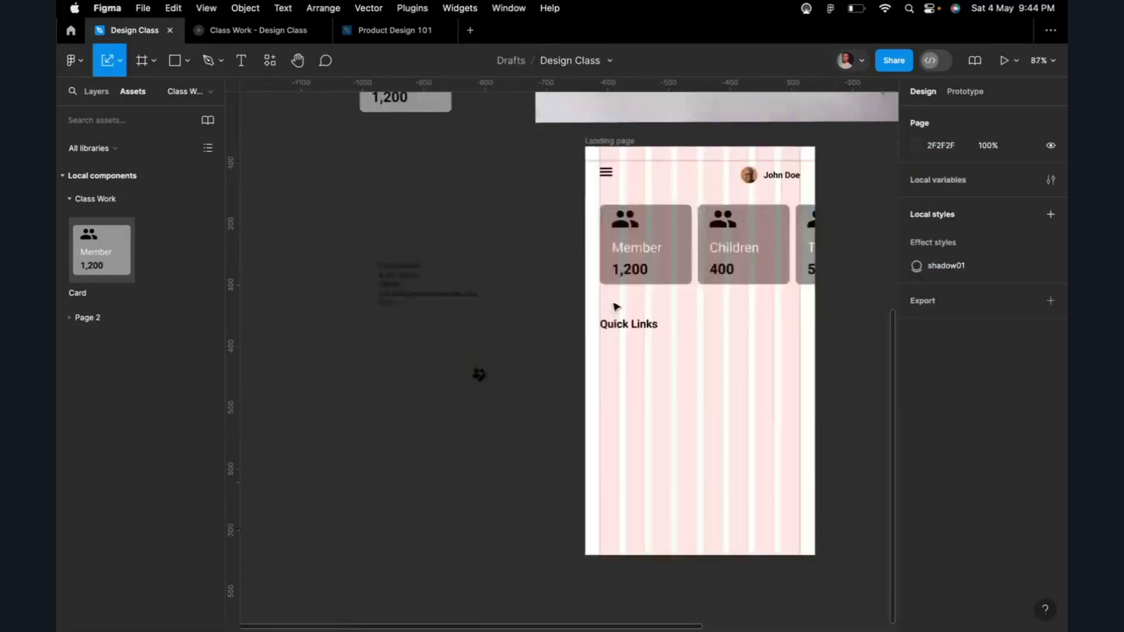
scroll(615, 306, "up", 2)
scroll(608, 302, "down", 5)
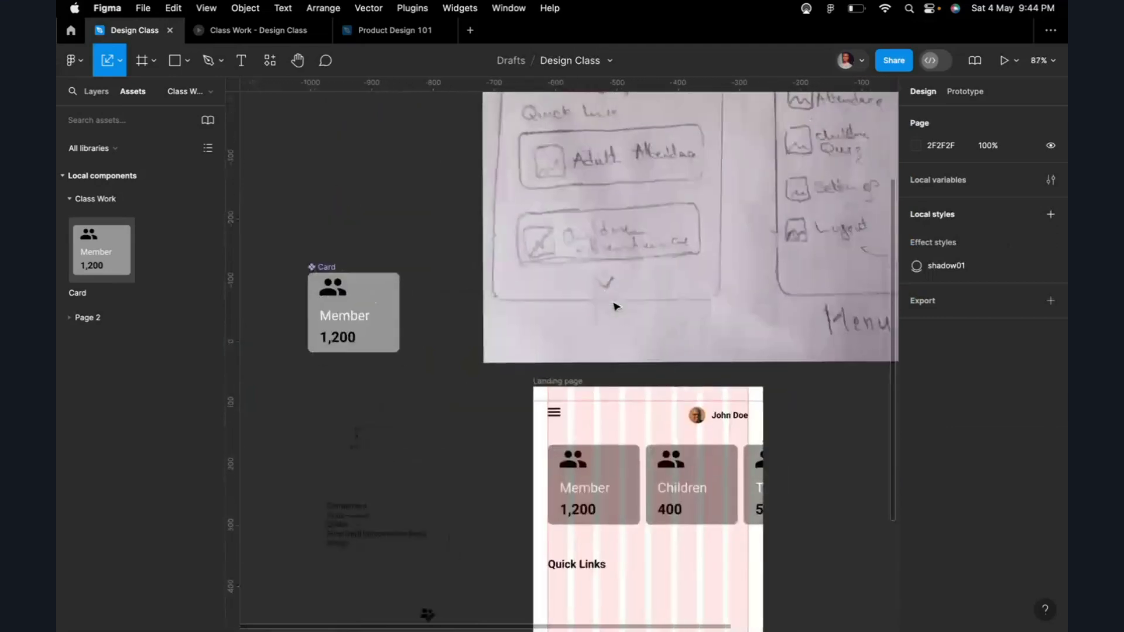
Step: Duplicate the Quick Links heading beside the people-edit icon on the canvas and change the copy's text to "Attendance"
scroll(504, 422, "up", 5)
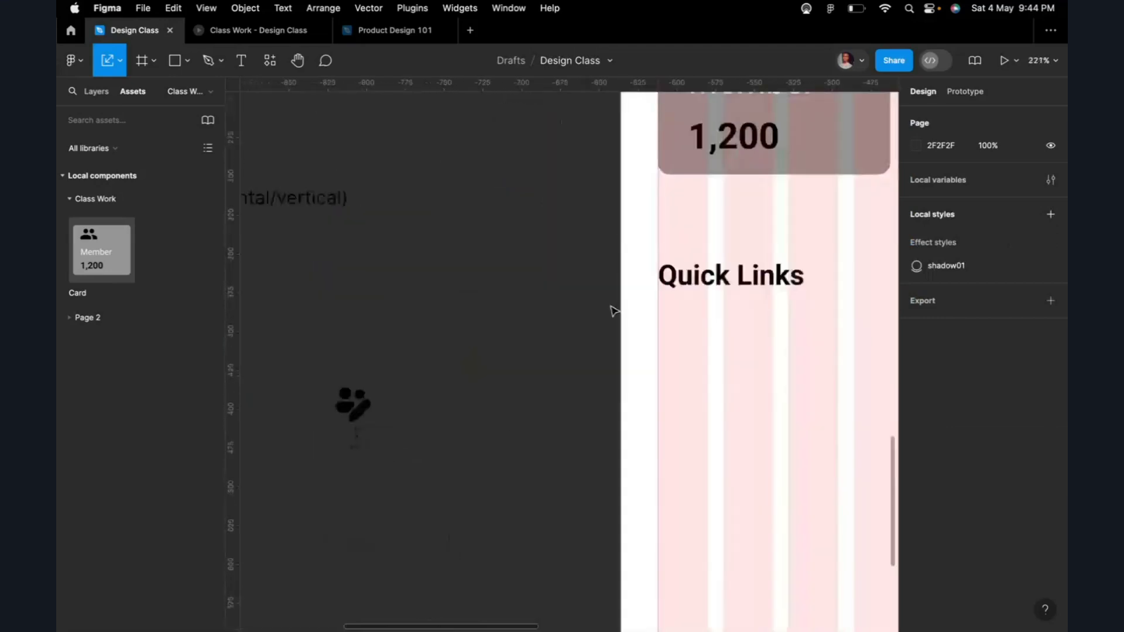
left_click(674, 293)
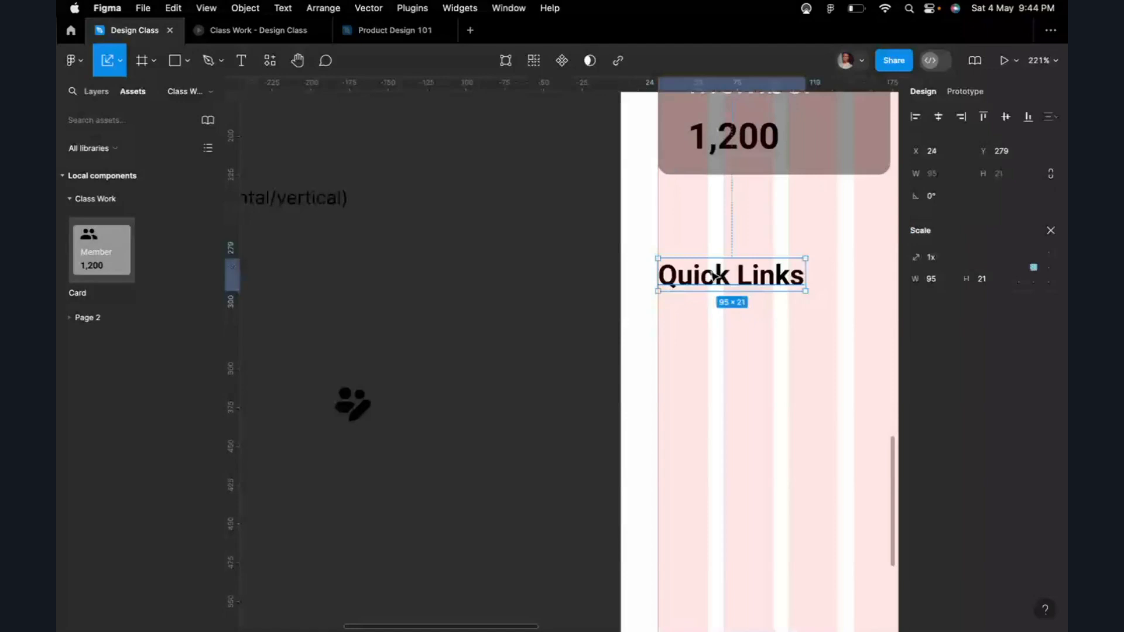
left_click_drag(717, 277, 442, 401)
double_click(441, 397)
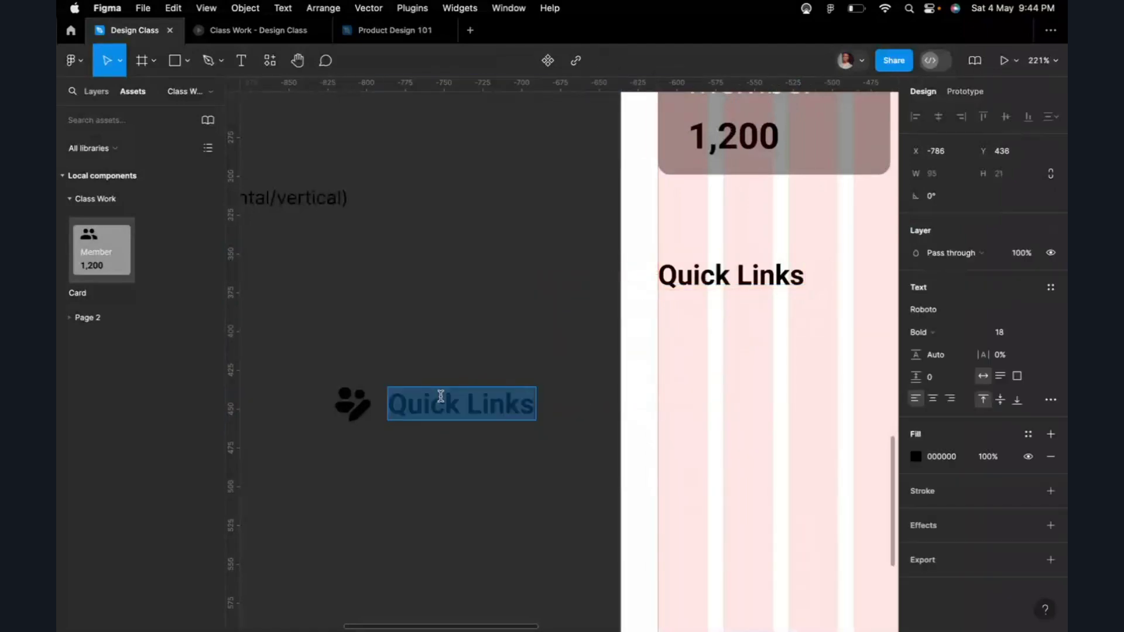
type("Attend")
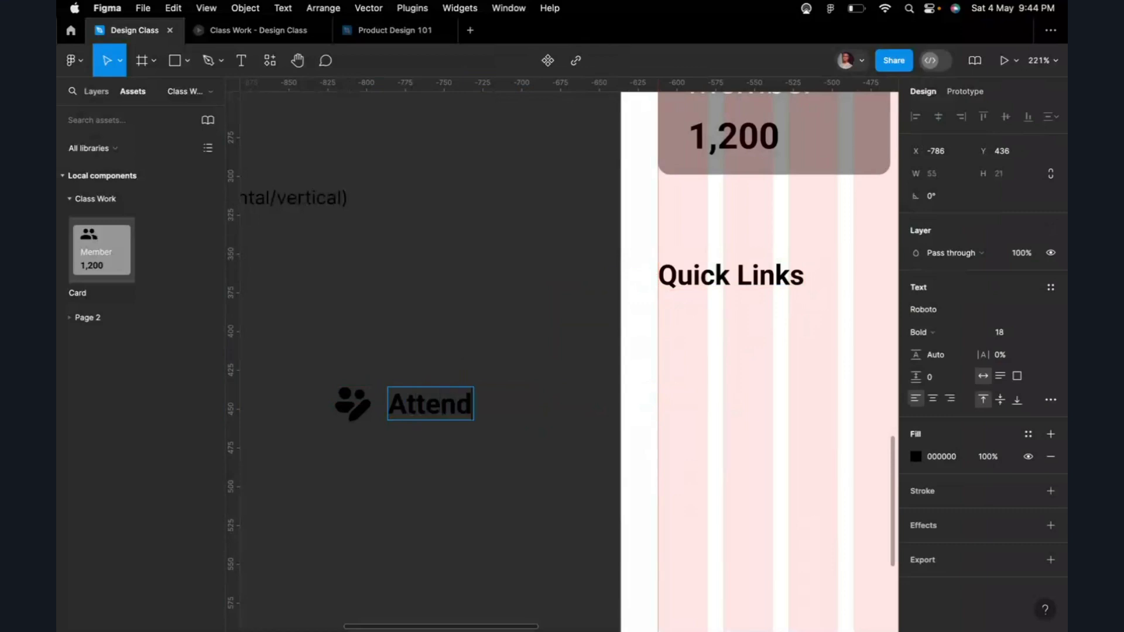
type("ance")
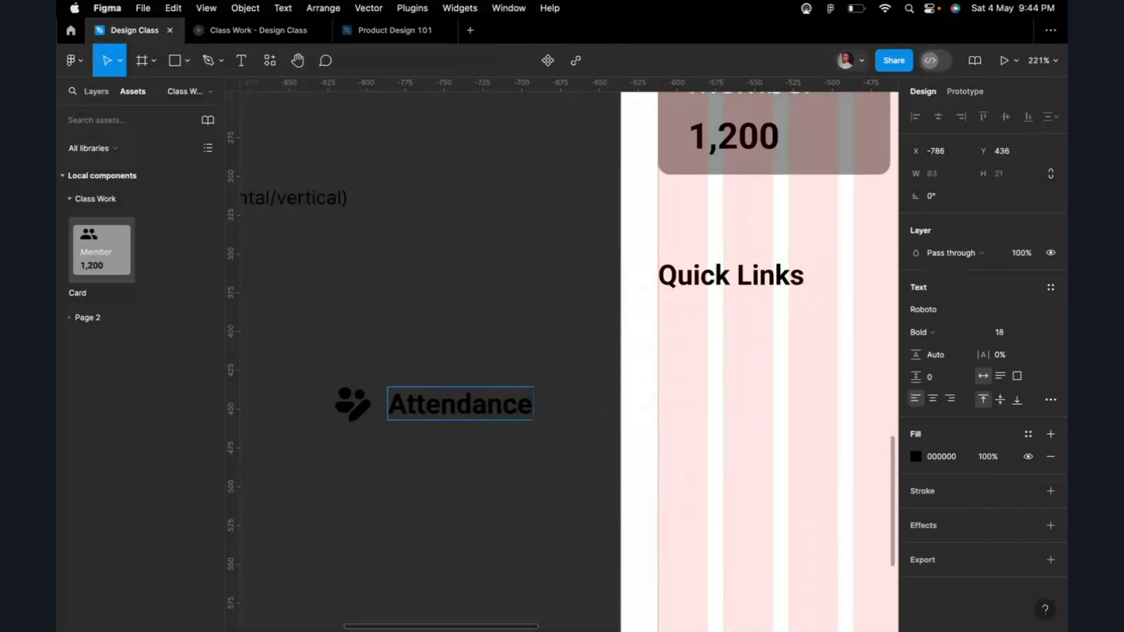
Step: Add "Adult" before the word Attendance so the label beside the icon reads "Adult Attendance"
key("Left")
key("Left")
key("Left")
key("Left")
key("Left")
key("Left")
scroll(813, 230, "down", 5)
scroll(813, 230, "up", 10)
scroll(813, 229, "right", 3)
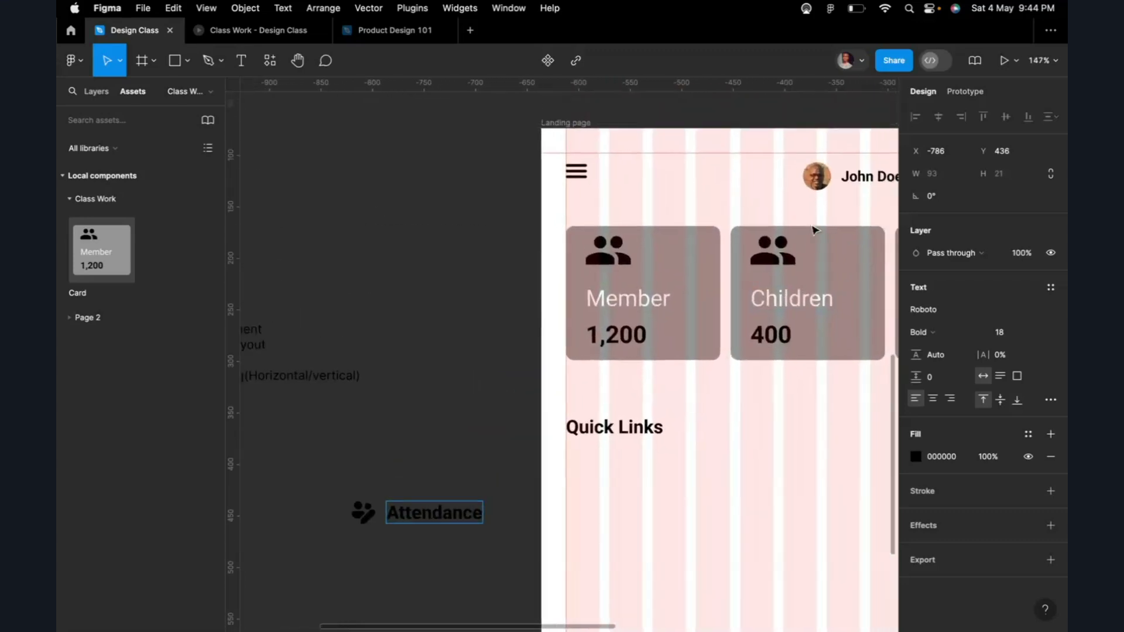
scroll(813, 229, "down", 8)
scroll(813, 229, "left", 2)
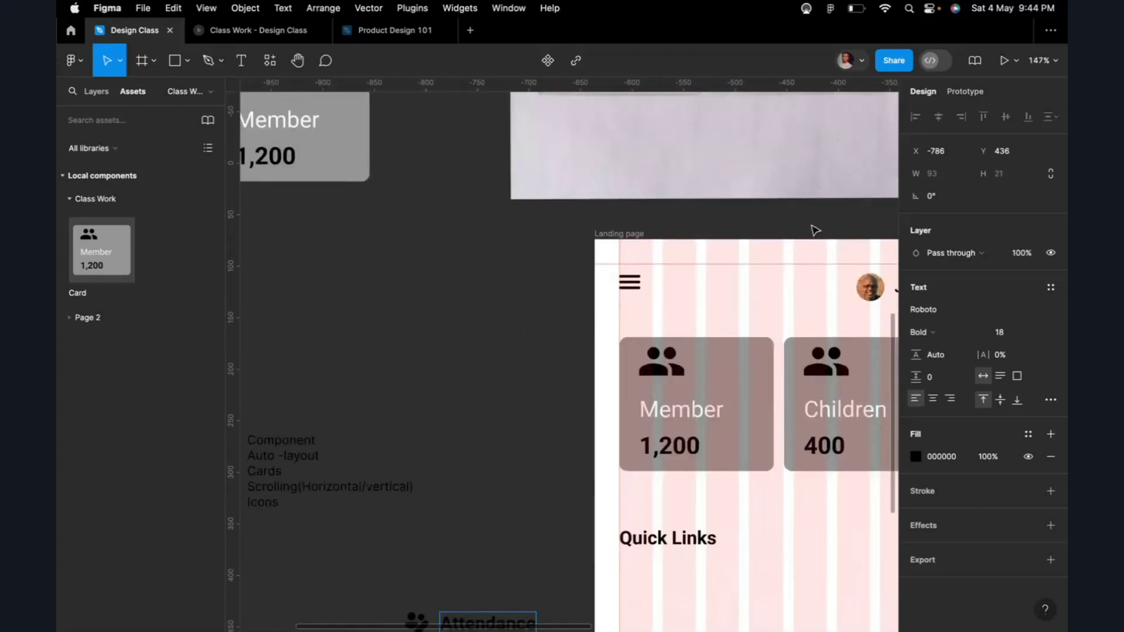
scroll(514, 523, "up", 5)
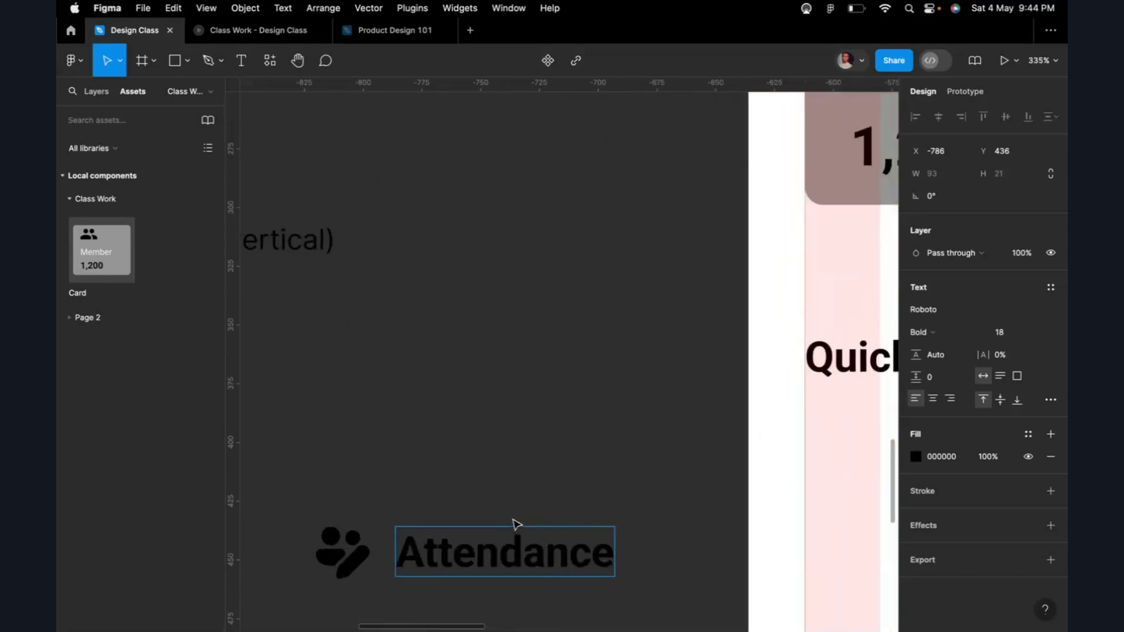
left_click(427, 414)
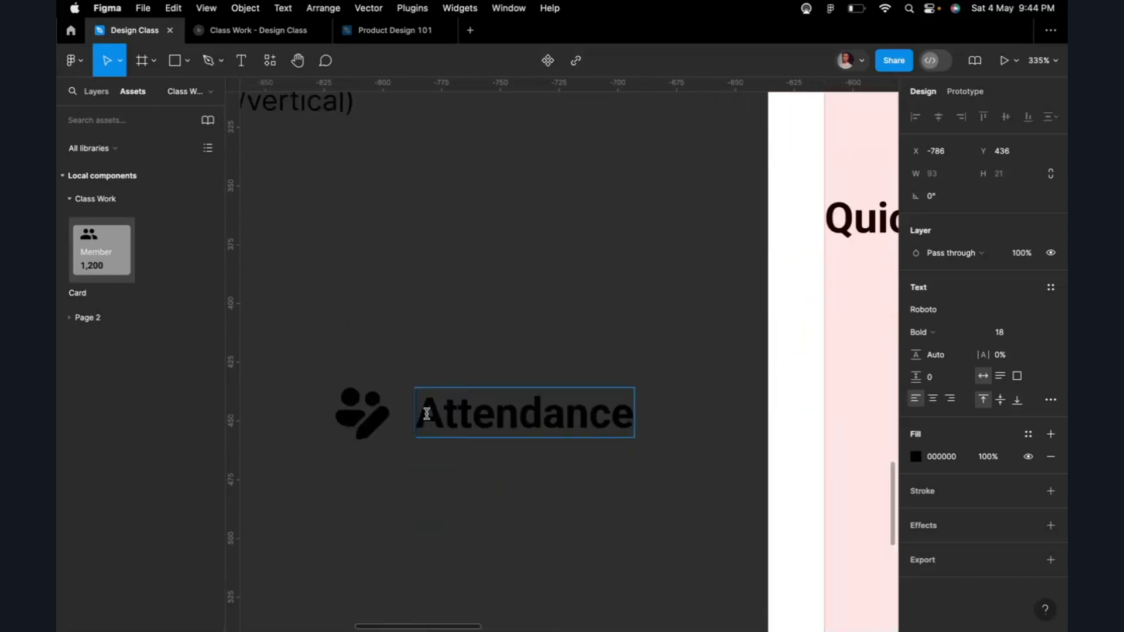
type("Adul")
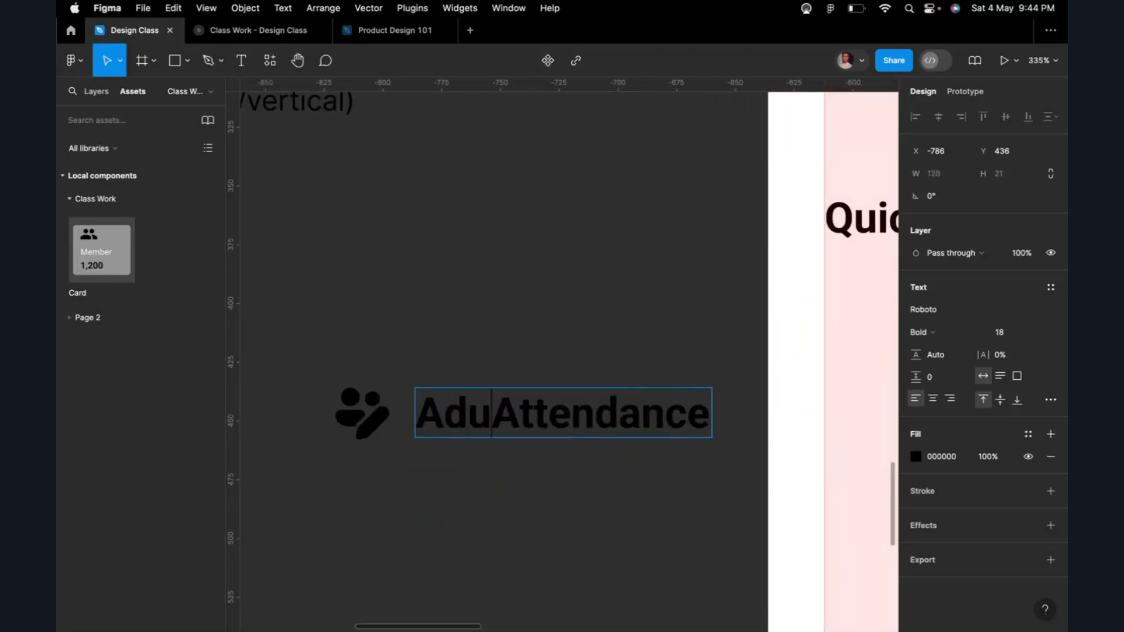
type("t")
key("Escape")
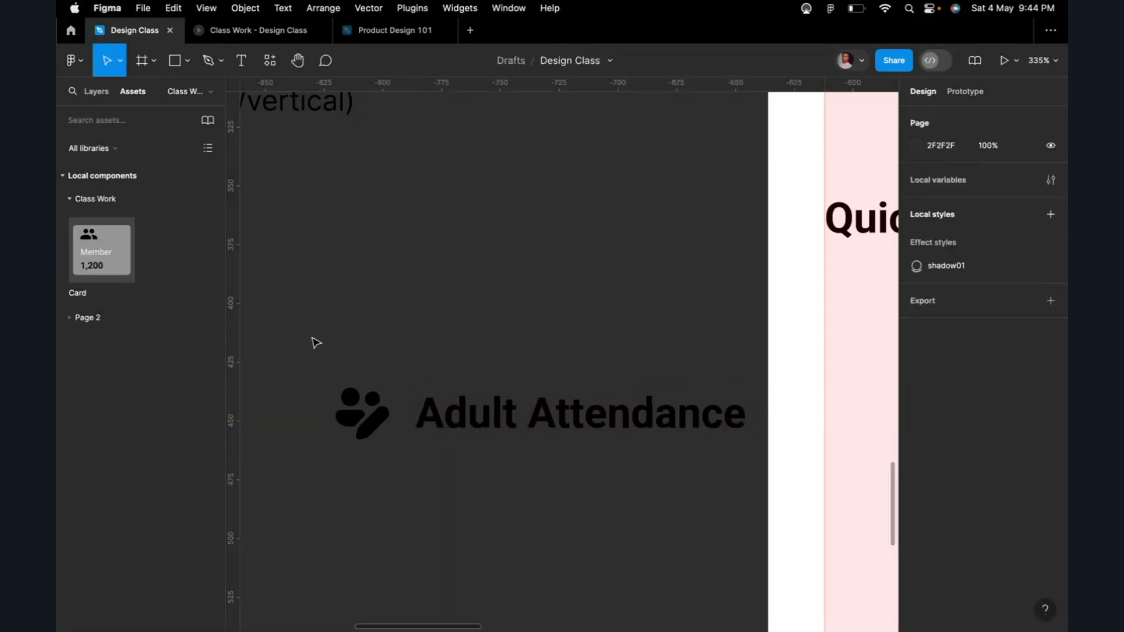
Step: Wrap the people-edit icon and the Adult Attendance label together in an auto layout frame
left_click_drag(313, 342, 769, 476)
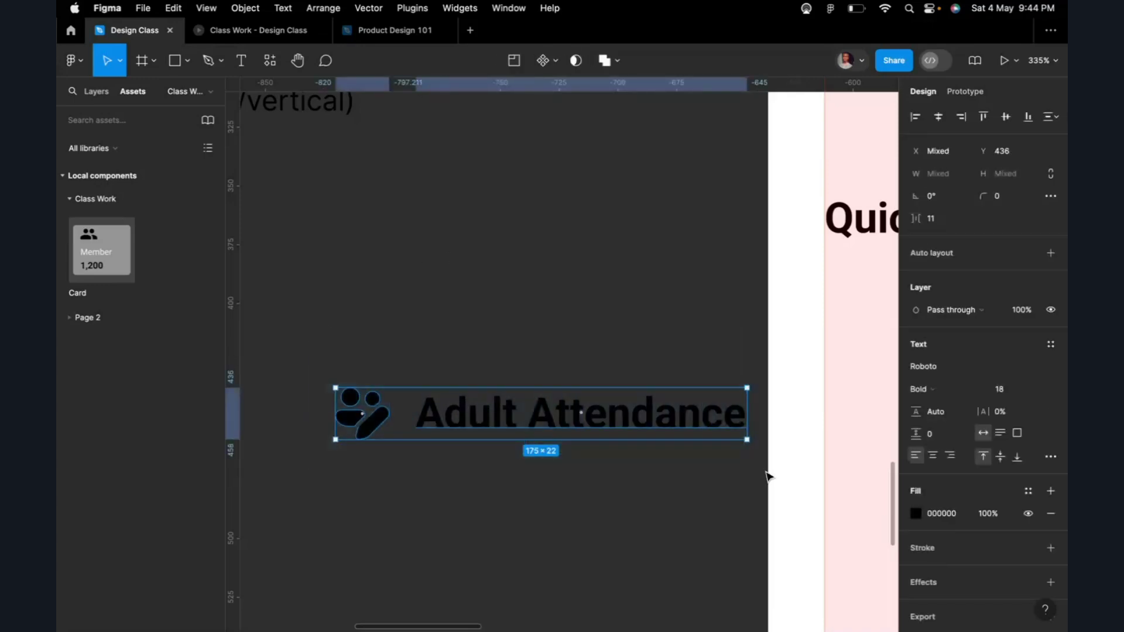
key("shift+a")
left_click(690, 479)
Step: Set the Adult Attendance label's font size to 14 and its weight to Medium
left_click(685, 431)
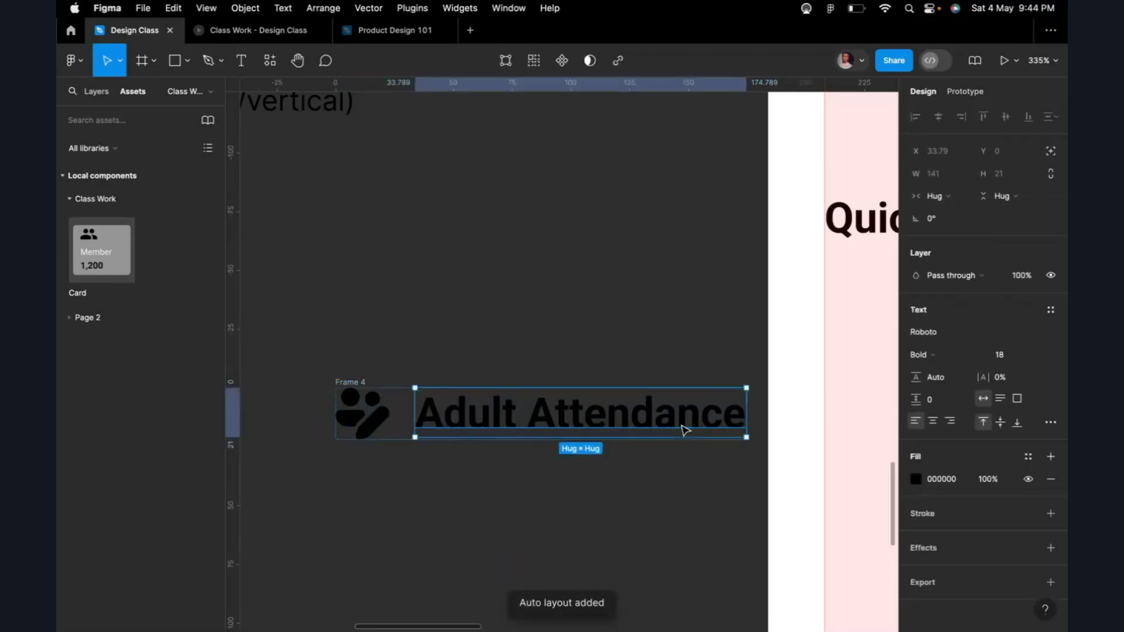
left_click(1006, 357)
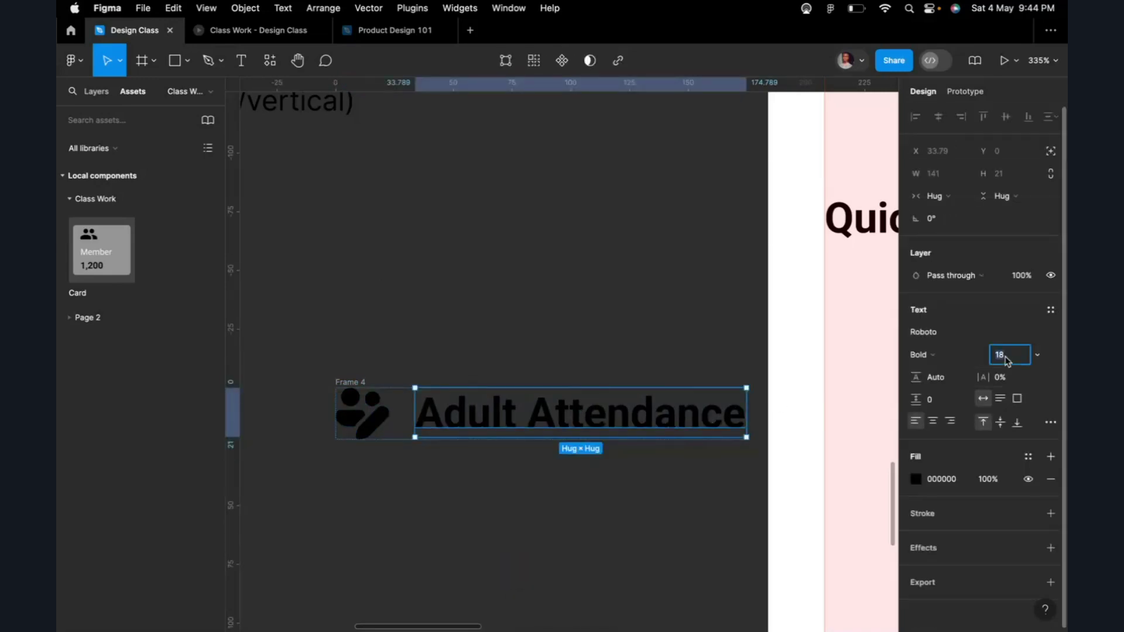
type("16")
key("Return")
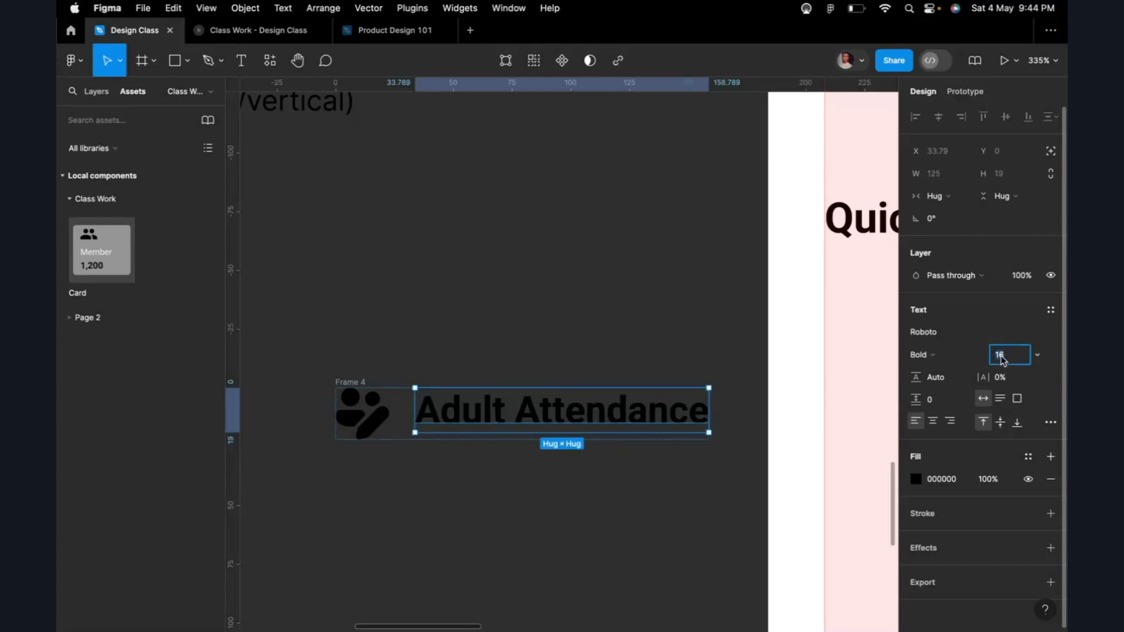
type("14")
key("Return")
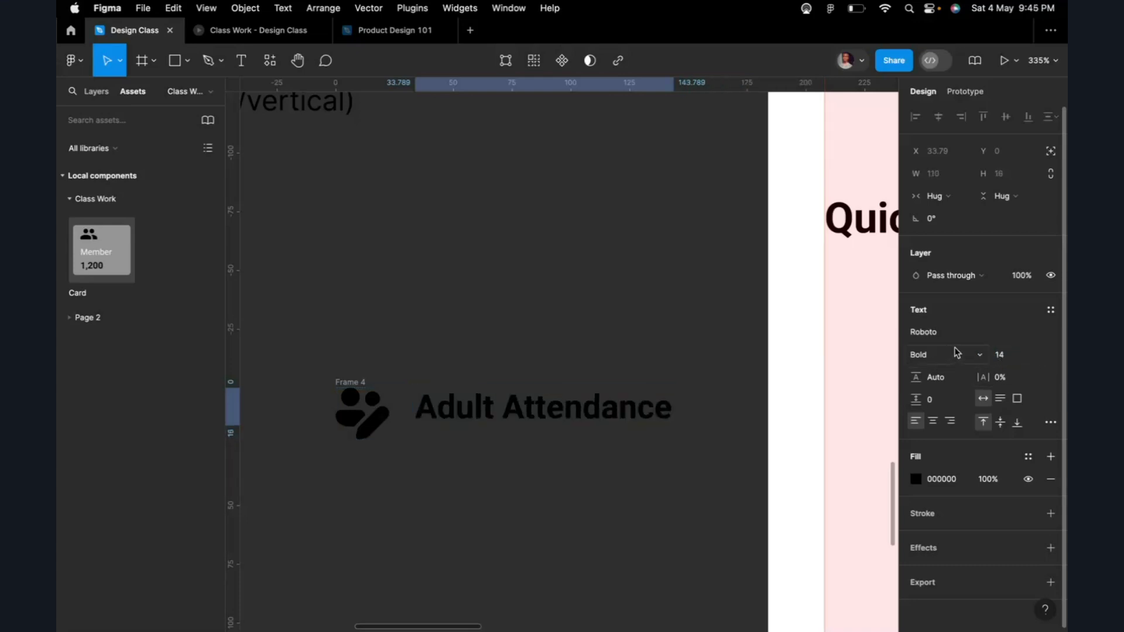
left_click(982, 358)
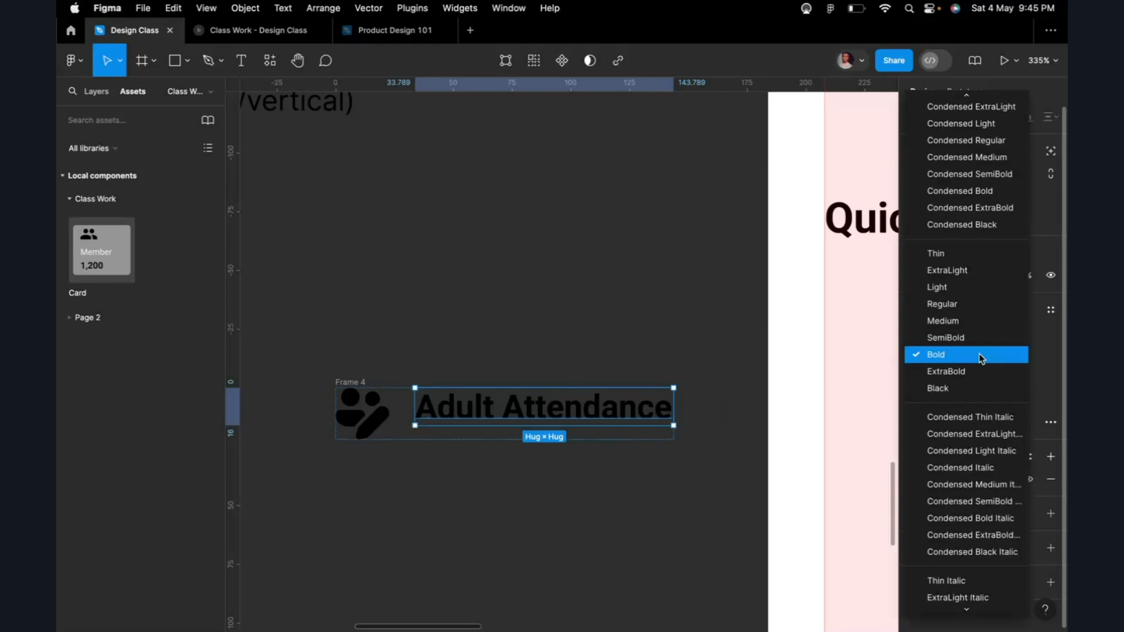
left_click(972, 323)
left_click(512, 524)
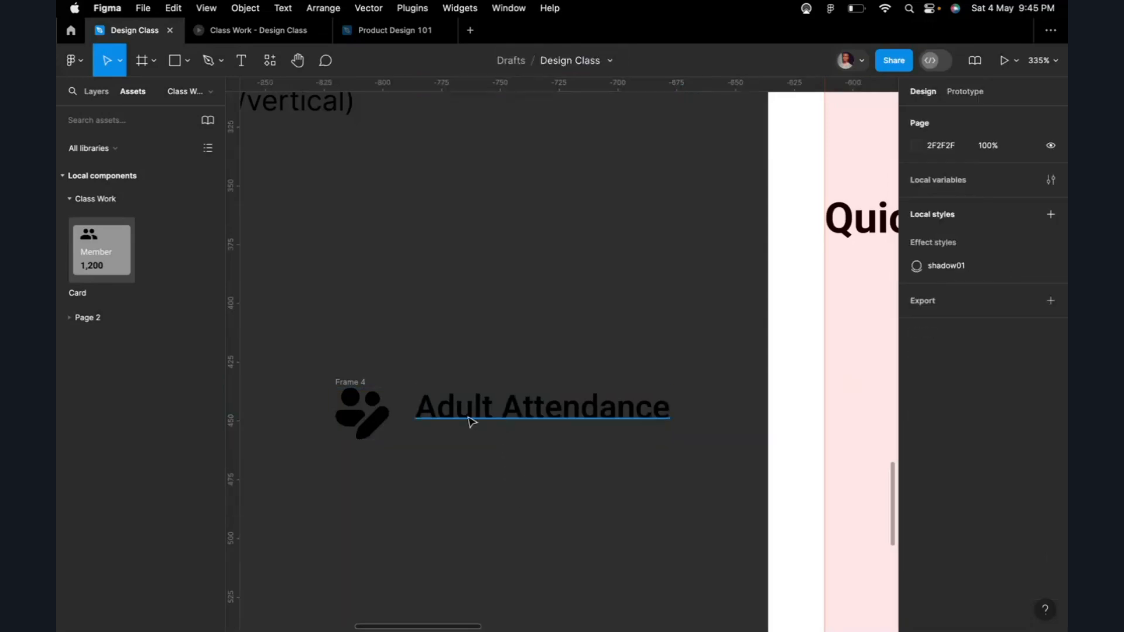
Step: Set the alignment of the new auto layout frame holding the icon and label to center
left_click(351, 384)
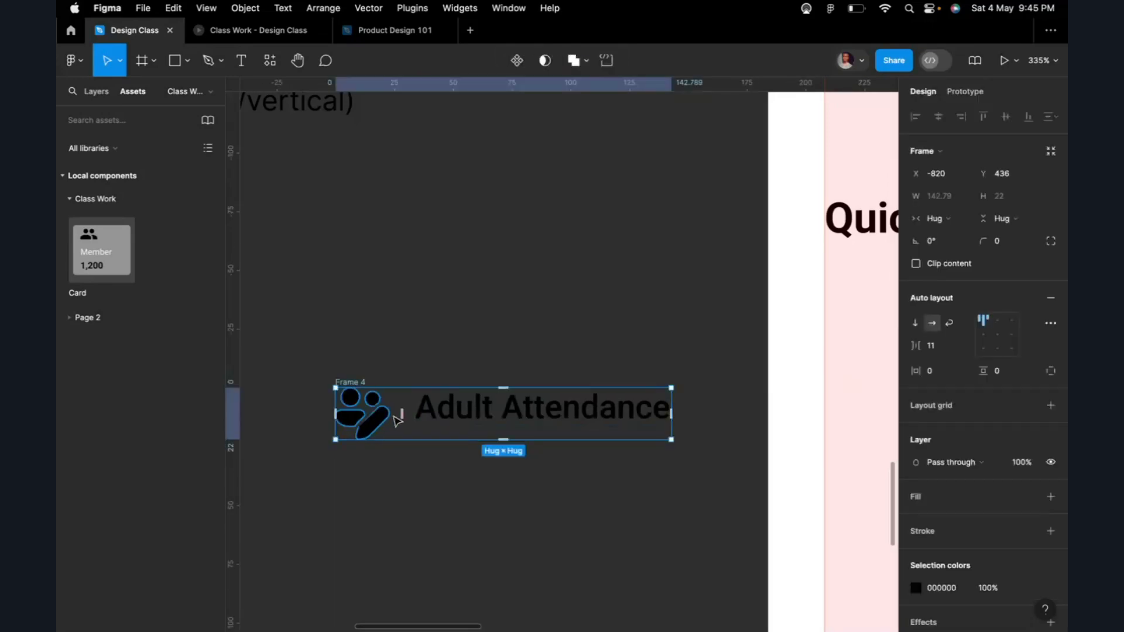
scroll(450, 420, "up", 1)
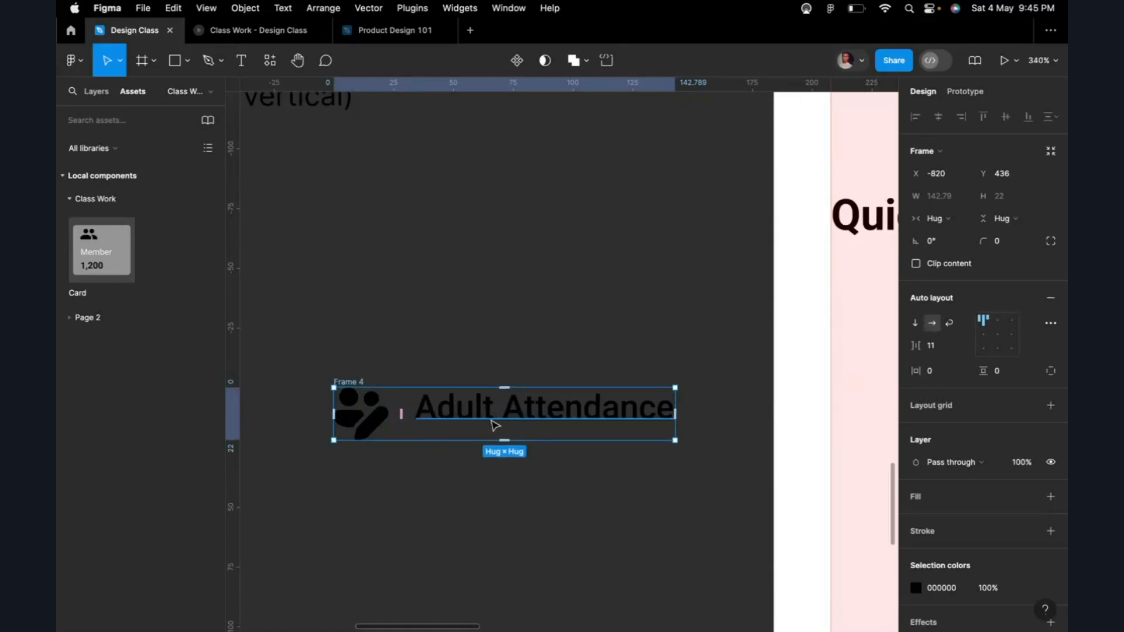
left_click(996, 321)
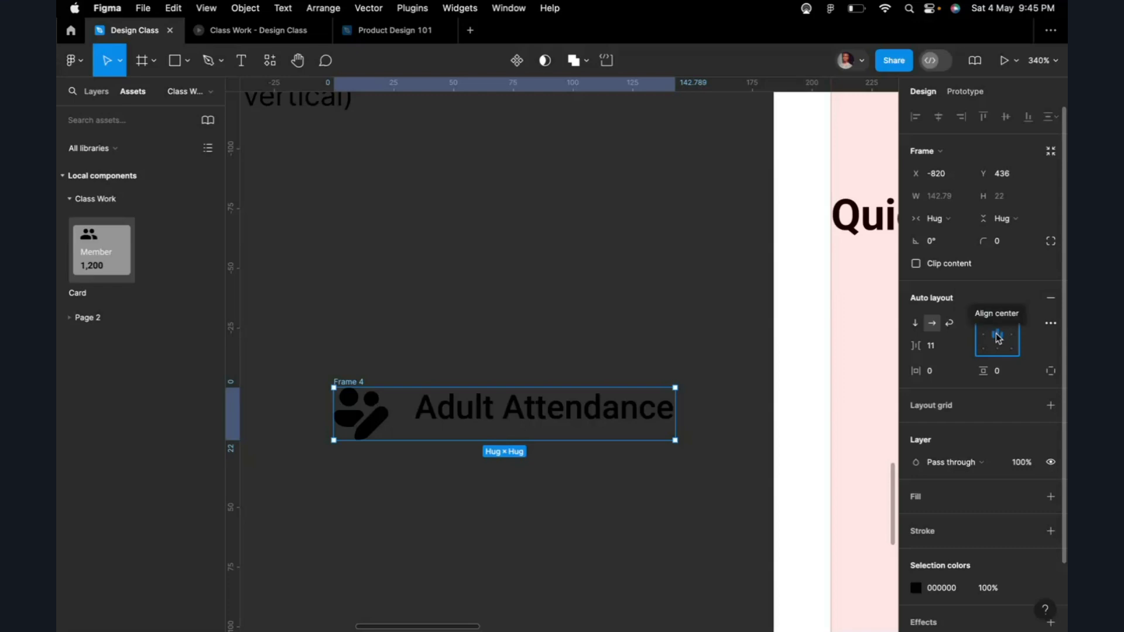
left_click(998, 337)
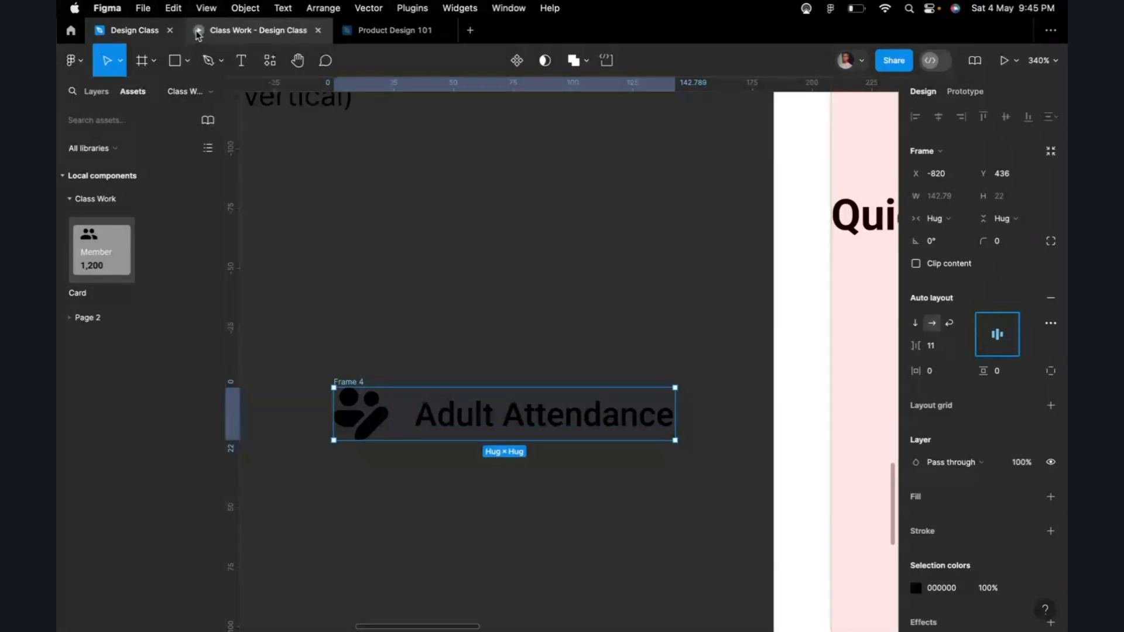
Step: Rename the icon-and-label frame as "Quick Actions" and move it up on the canvas to about Y 400
key("super+r")
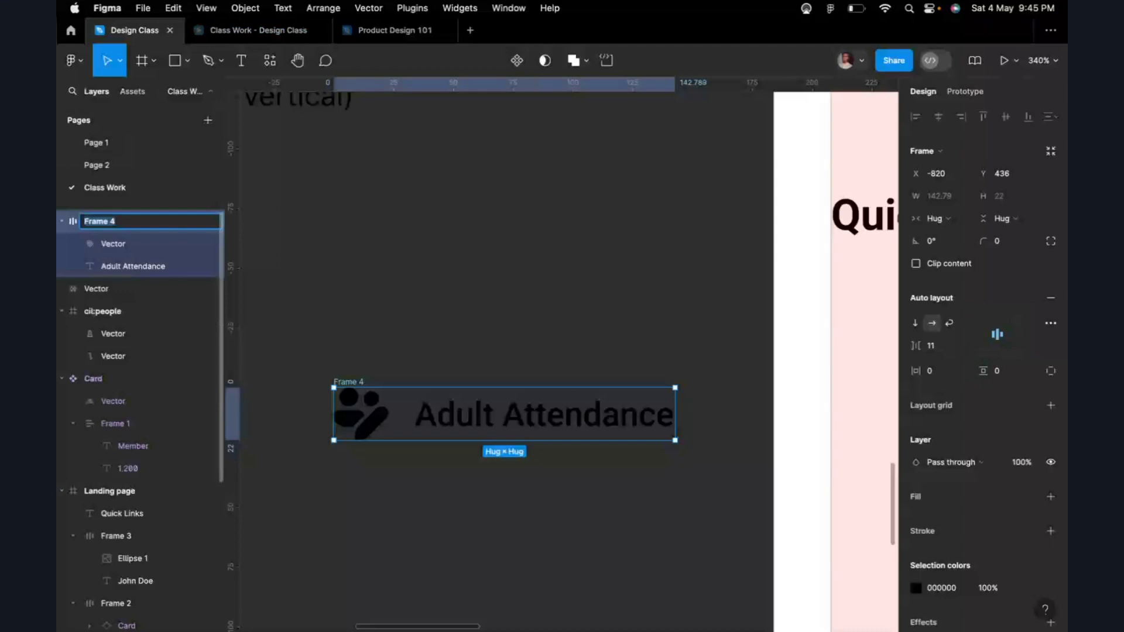
type("Atte")
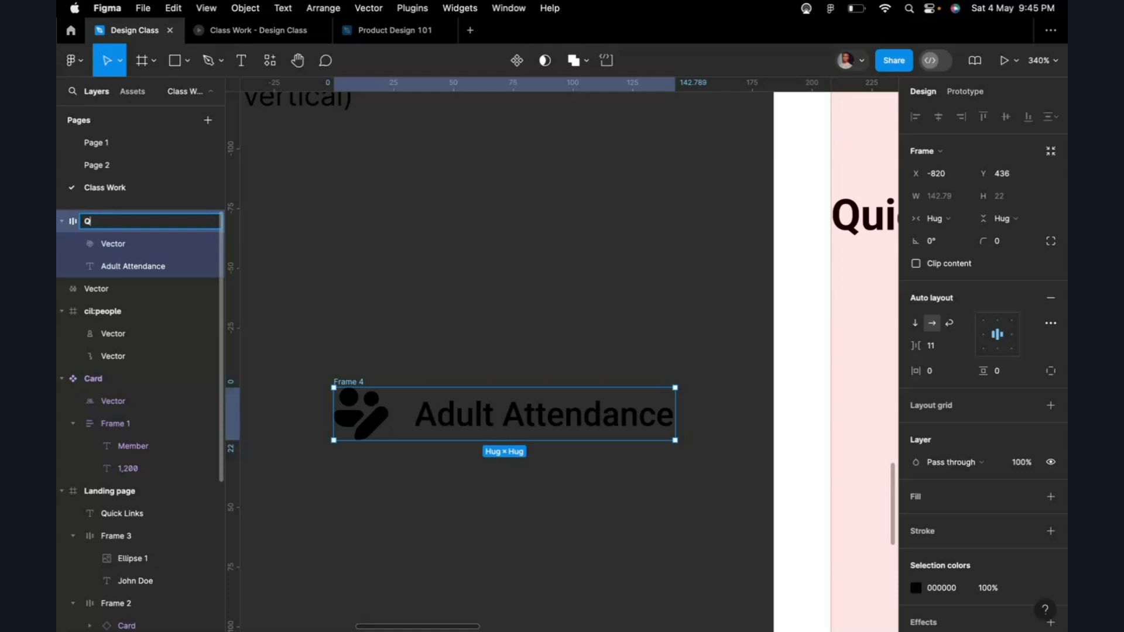
type("Actions")
left_click(323, 273)
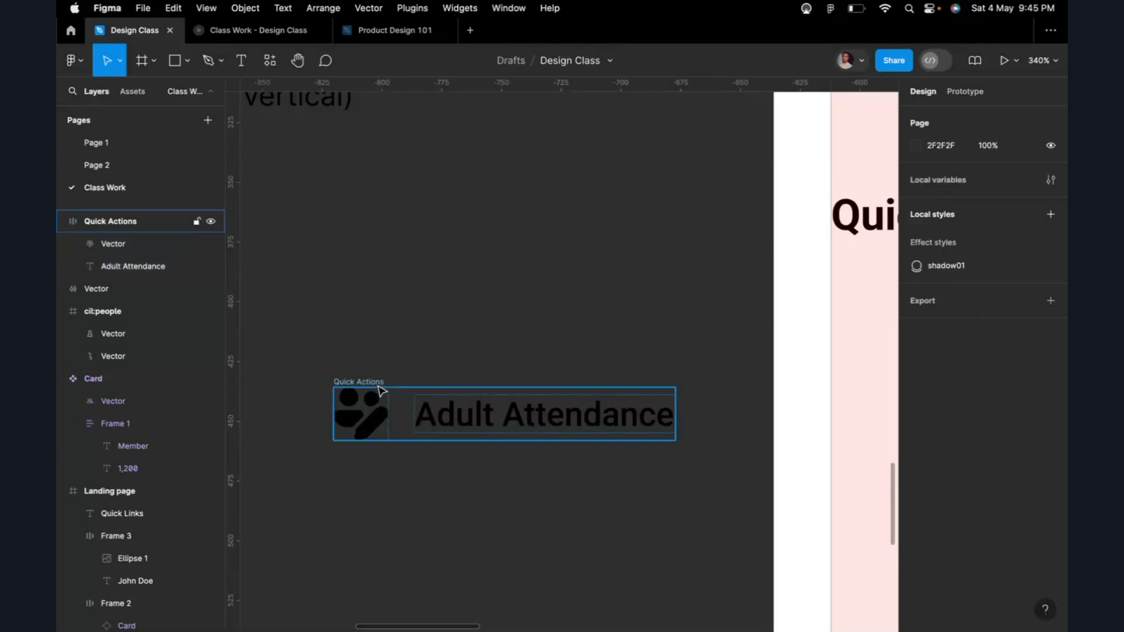
left_click_drag(381, 391, 378, 305)
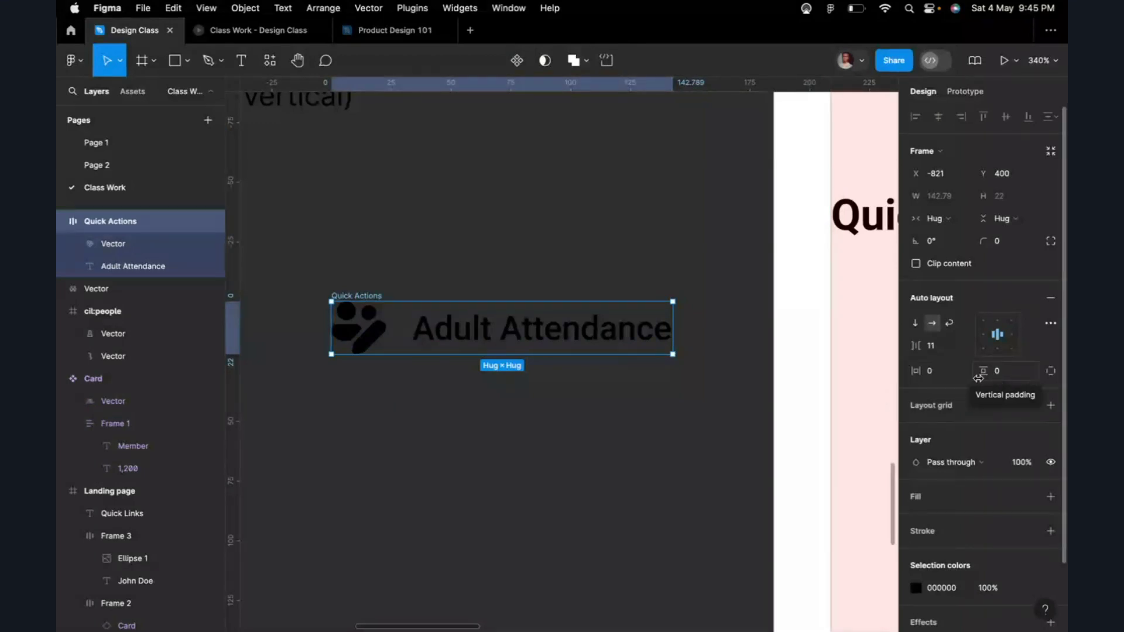
Step: Set the Quick Actions frame's horizontal padding to 15 and its vertical padding to 8
left_click(961, 382)
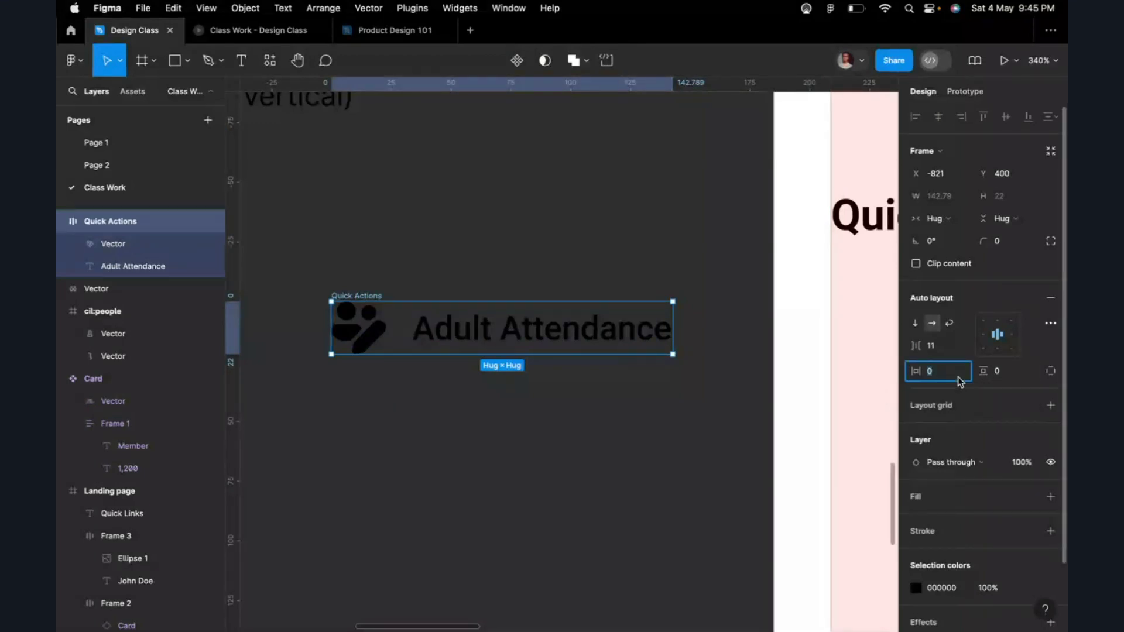
type("15")
key("Return")
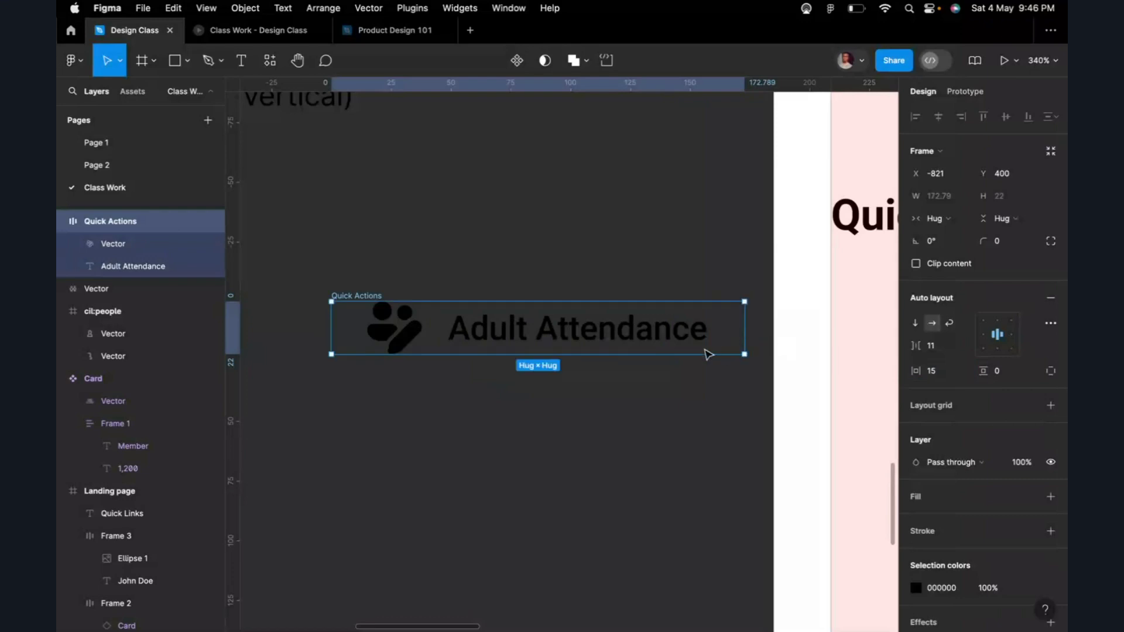
left_click(997, 372)
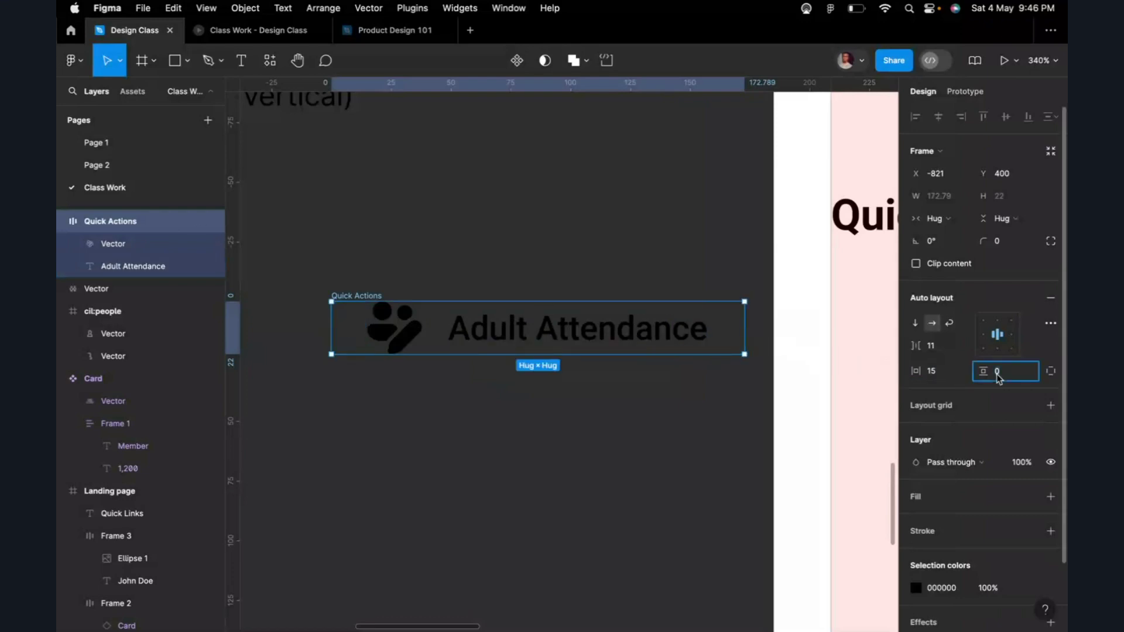
type("10")
key("Return")
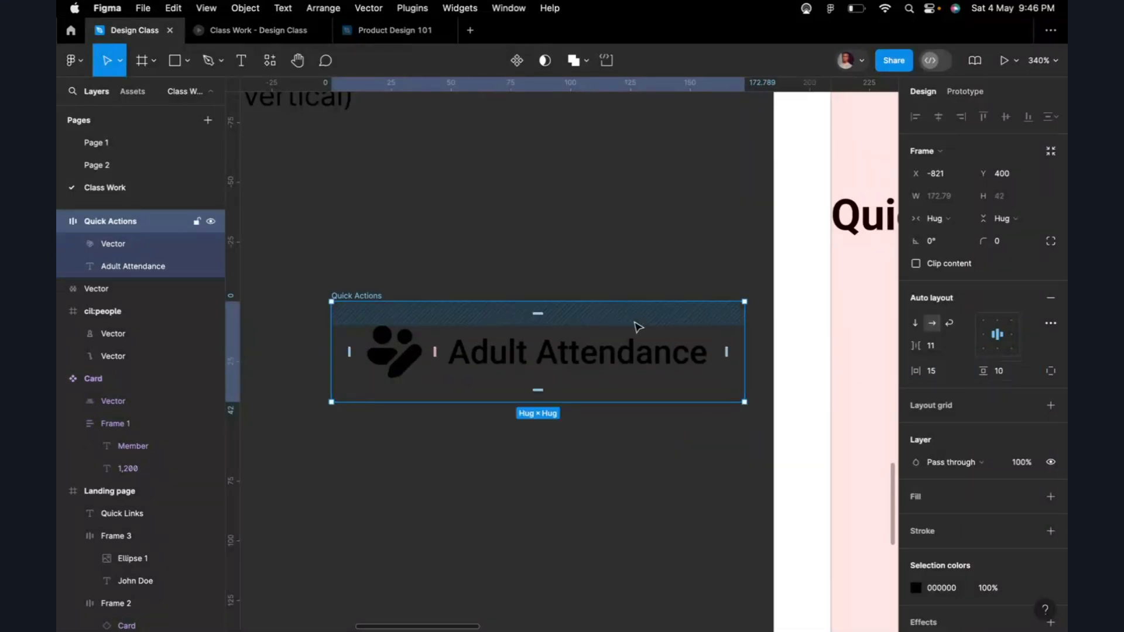
left_click(1016, 381)
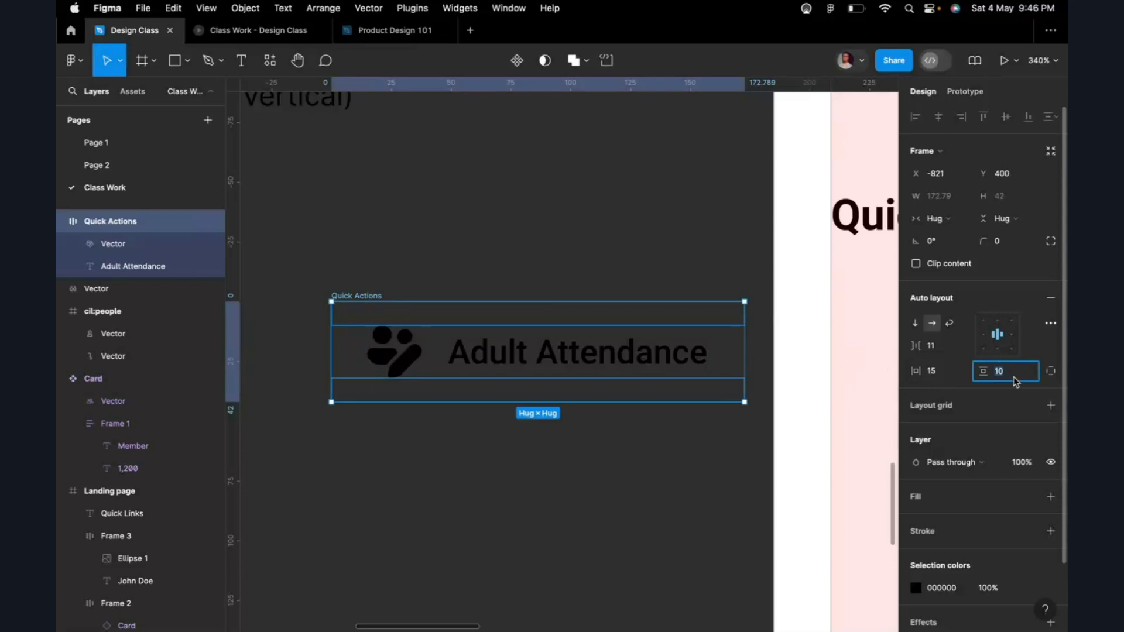
type("8")
key("Return")
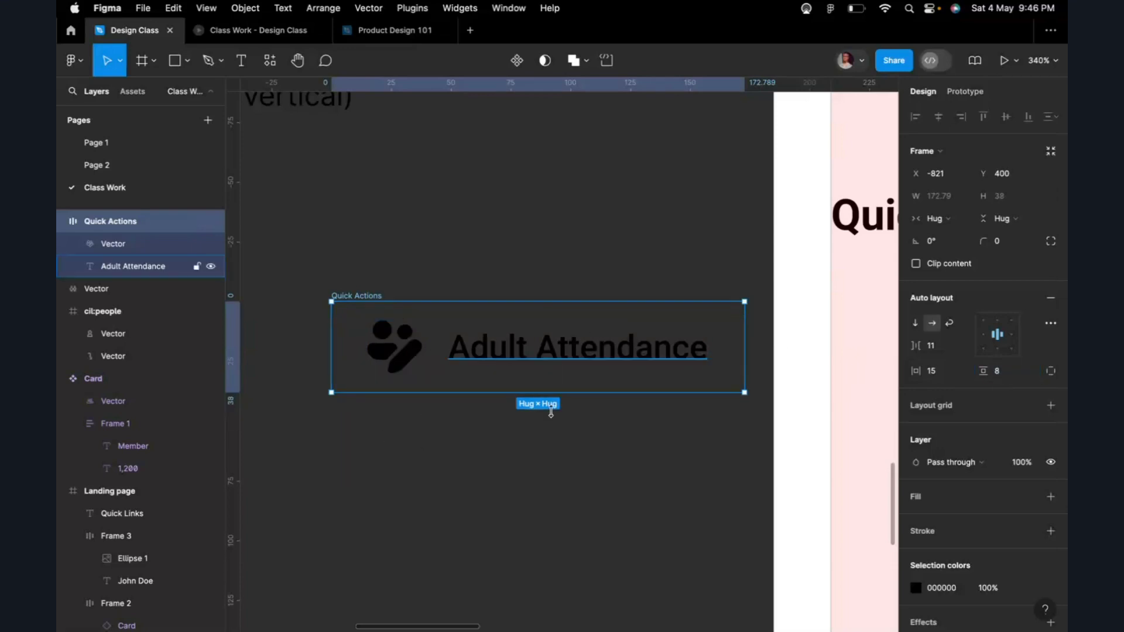
Step: Give the Quick Actions frame a white FFFFFF fill and a corner radius of 5
left_click(931, 502)
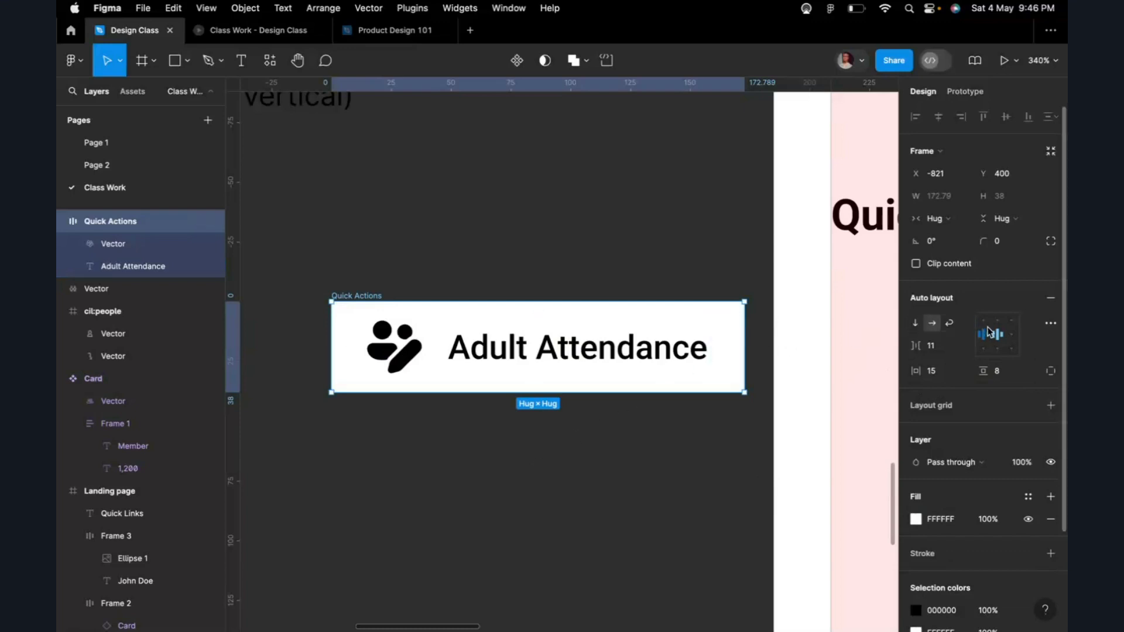
left_click(1007, 248)
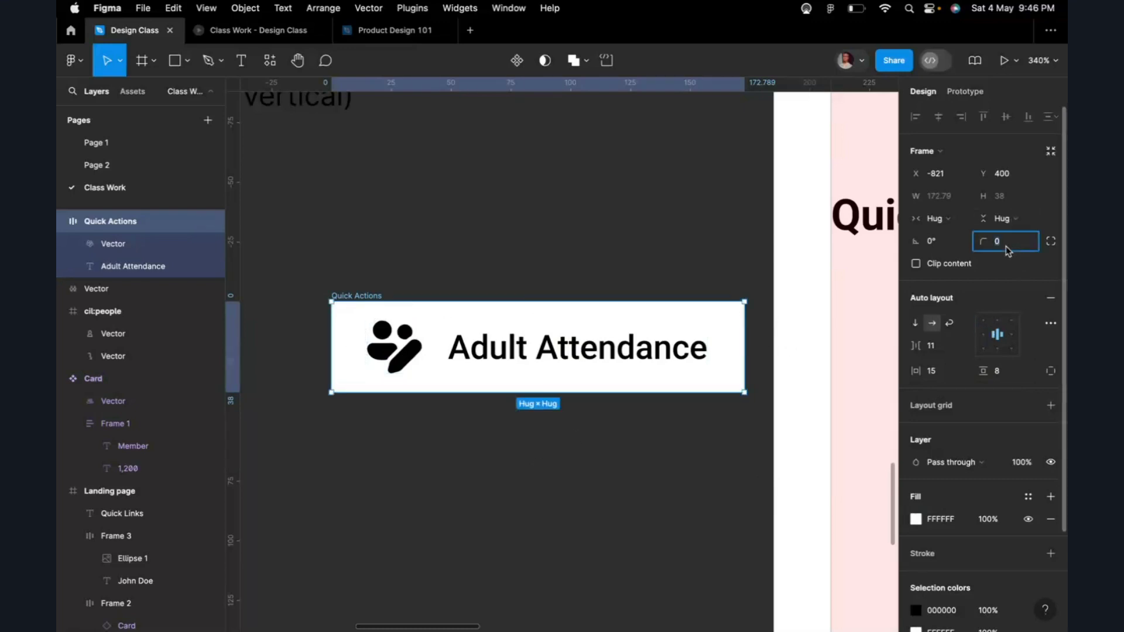
type("8")
key("Return")
type("5")
key("Return")
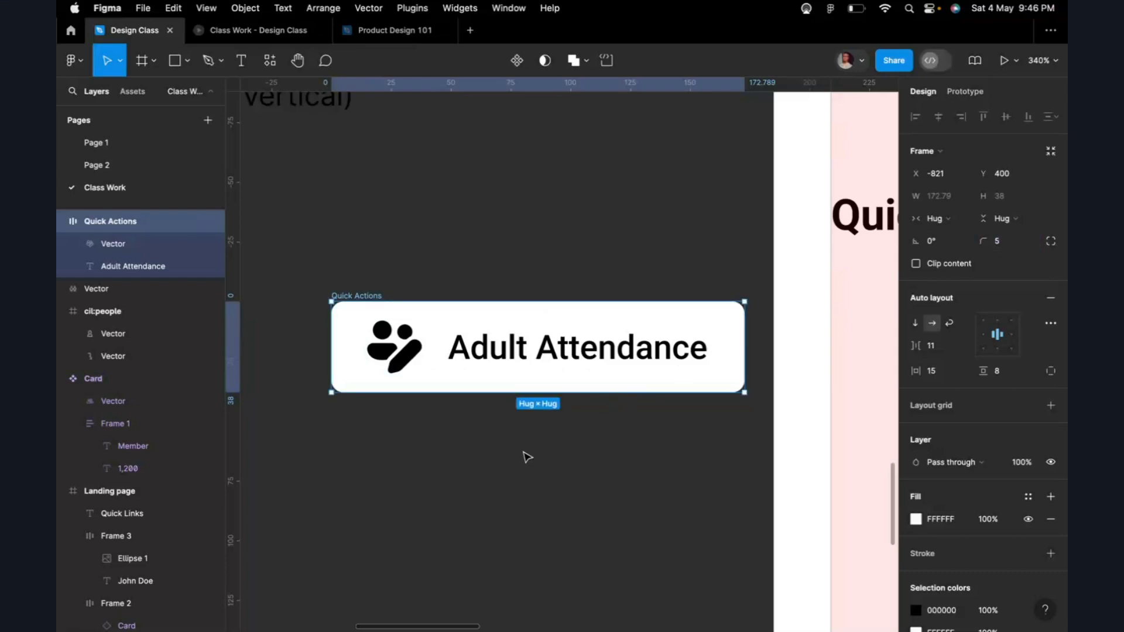
Step: Move the Quick Actions frame up and sideways on the canvas to about X -831, Y 382
left_click(527, 457)
left_click(370, 295)
left_click_drag(356, 266, 348, 256)
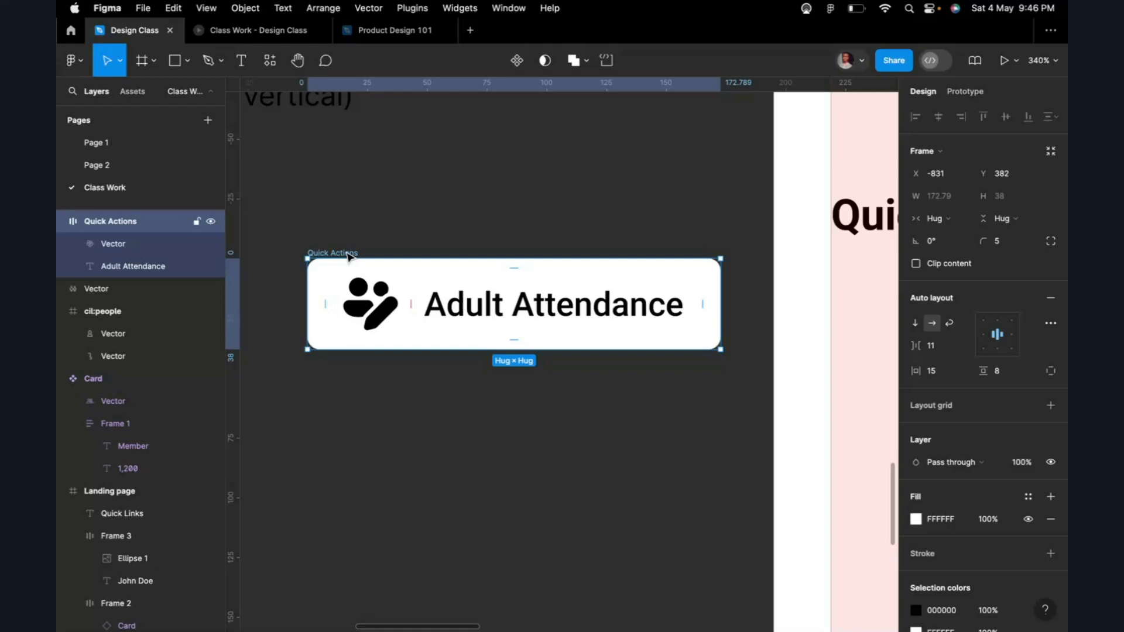
Step: Swap the icon behind the Adult Attendance label in the Quick Actions frame and return it to first place
left_click(387, 323)
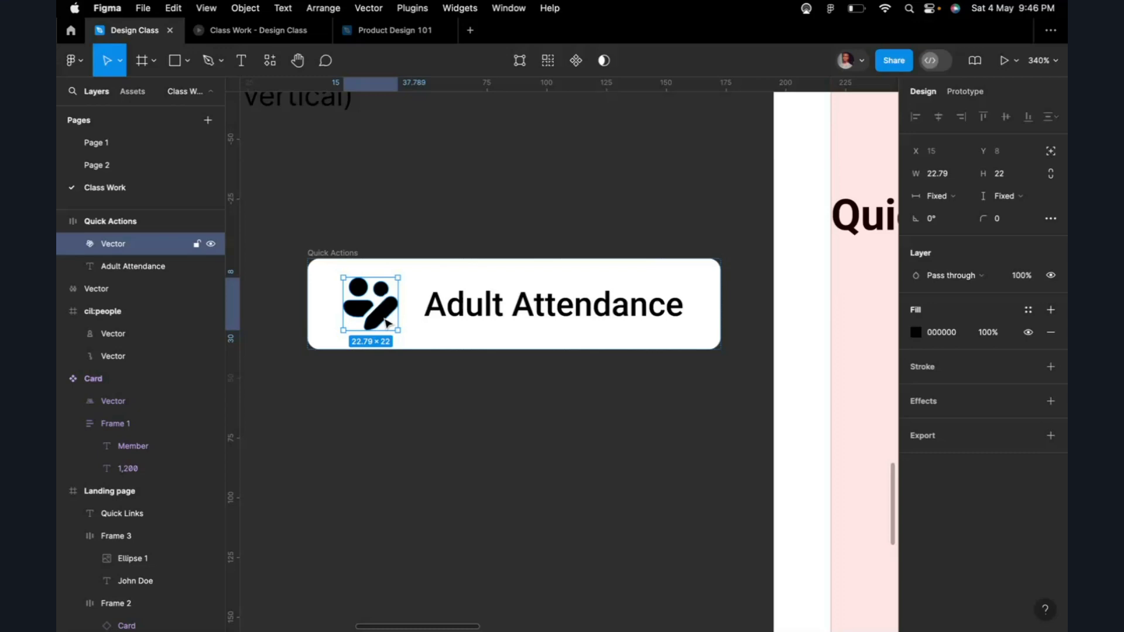
key("Right")
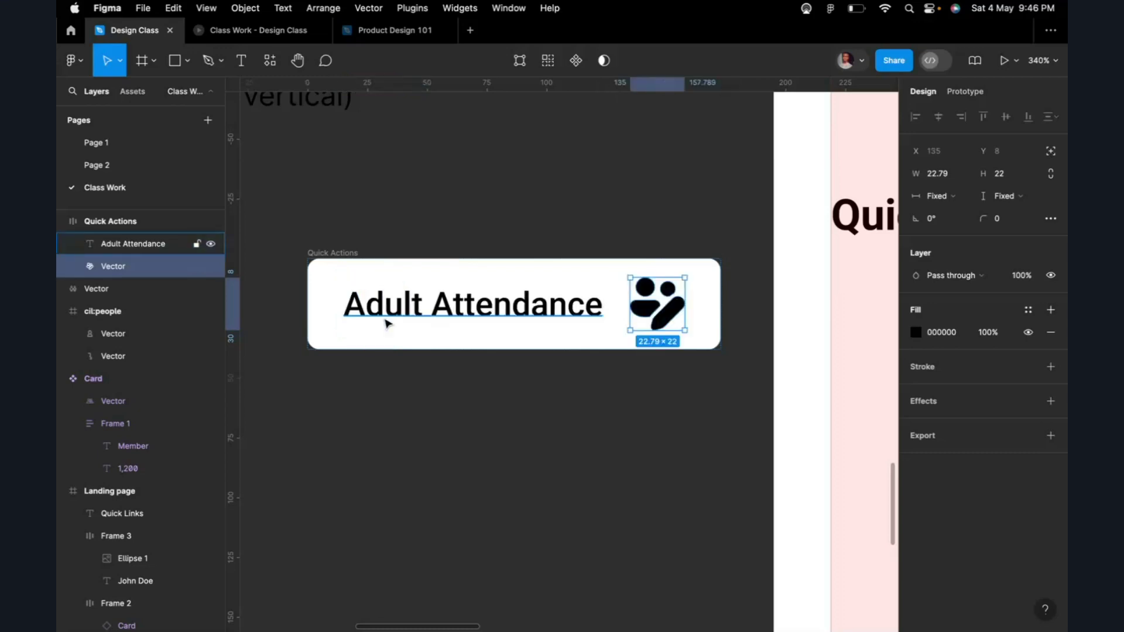
key("Left")
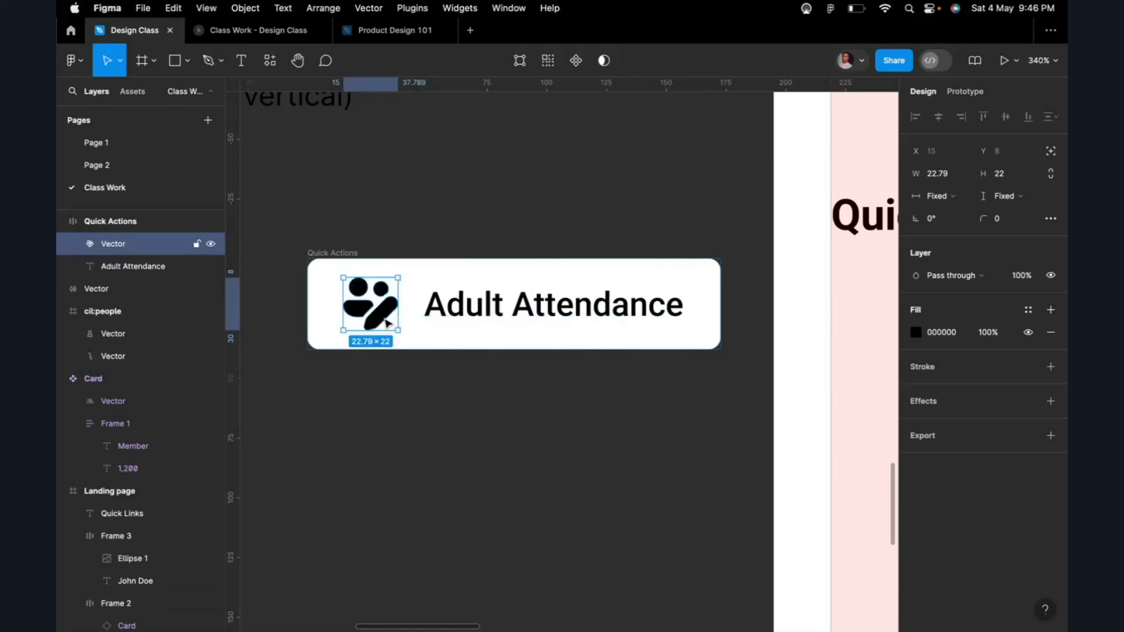
left_click(534, 388)
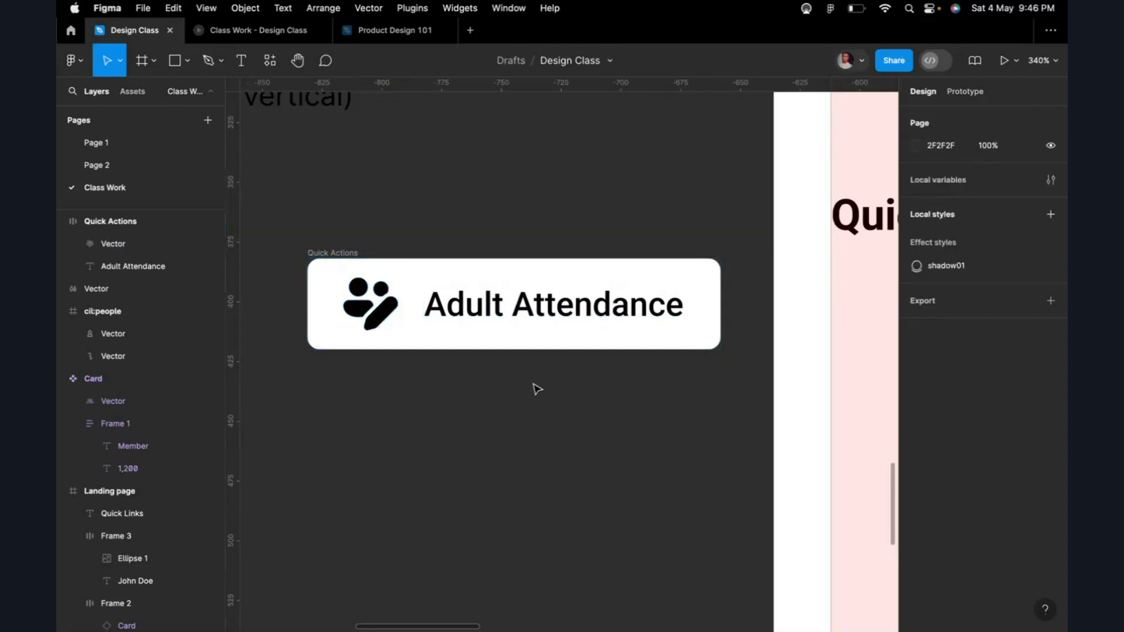
Step: Check the horizontal sizing options of the Quick Actions frame, keeping Hug contents
left_click(548, 349)
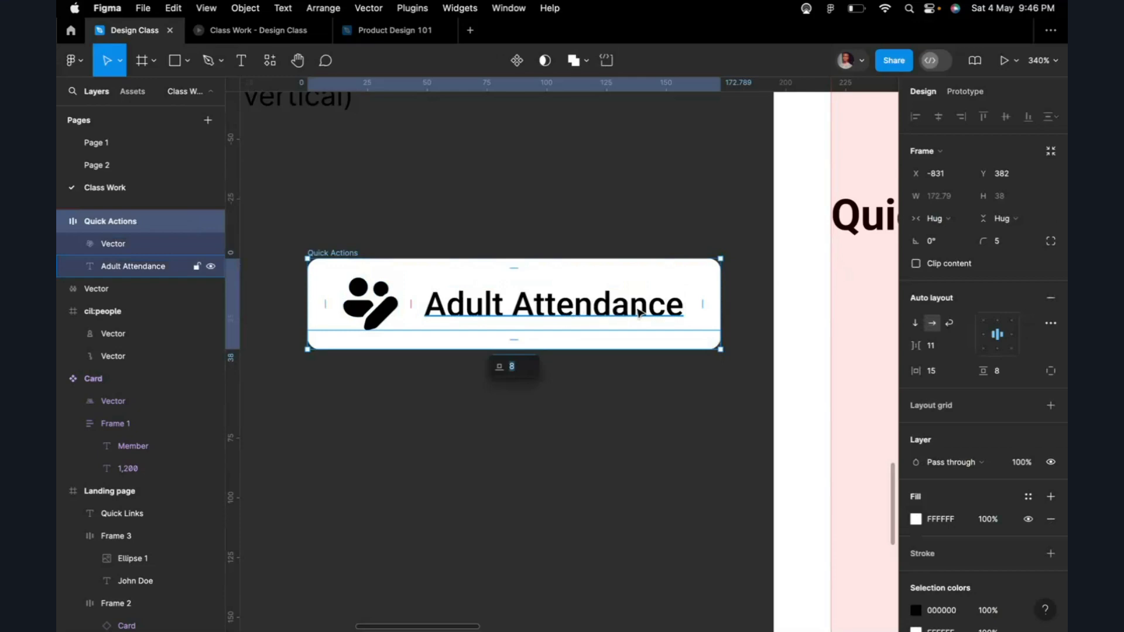
left_click(950, 226)
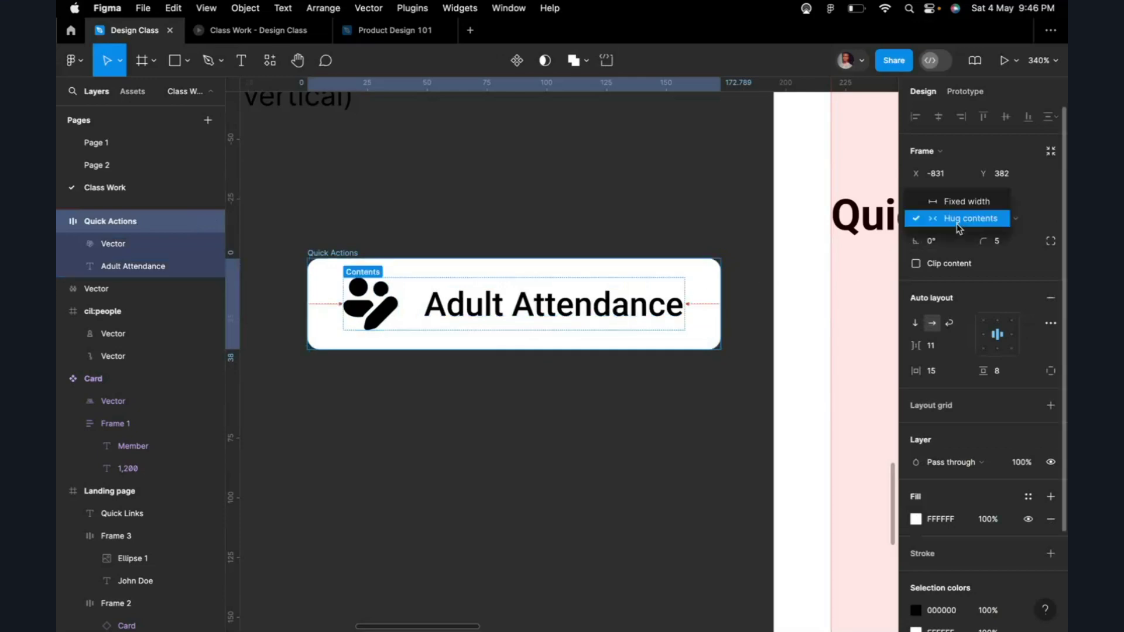
left_click(958, 223)
Step: Try the Quick Actions frame beneath the Quick Links heading and move it out beside the landing page to about X -204, Y 370
scroll(607, 364, "down", 10)
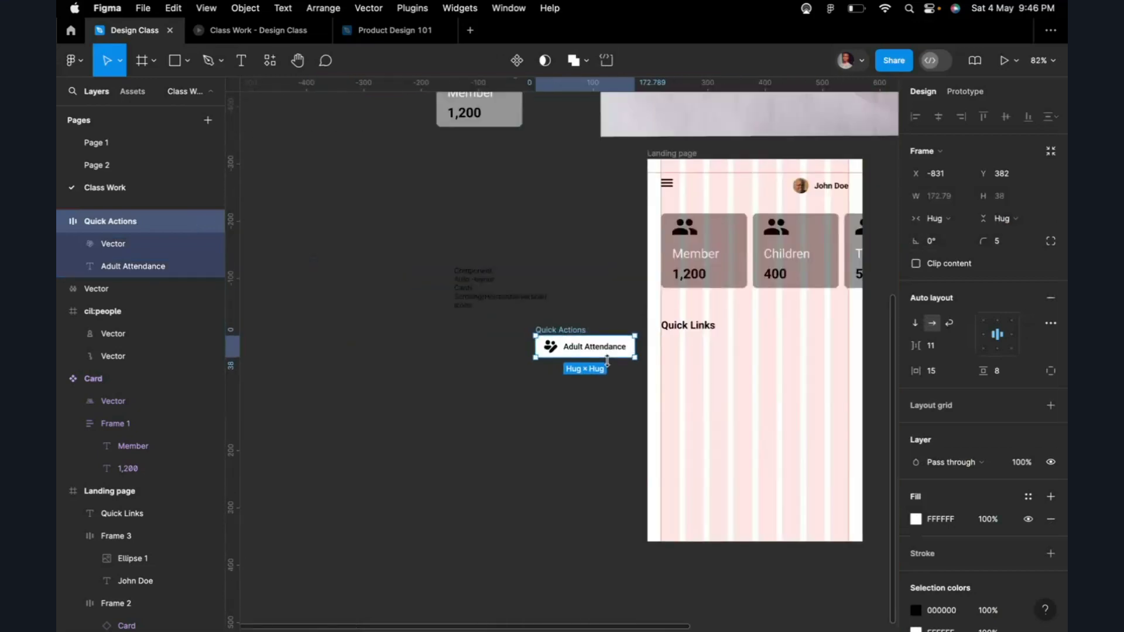
scroll(607, 363, "up", 5)
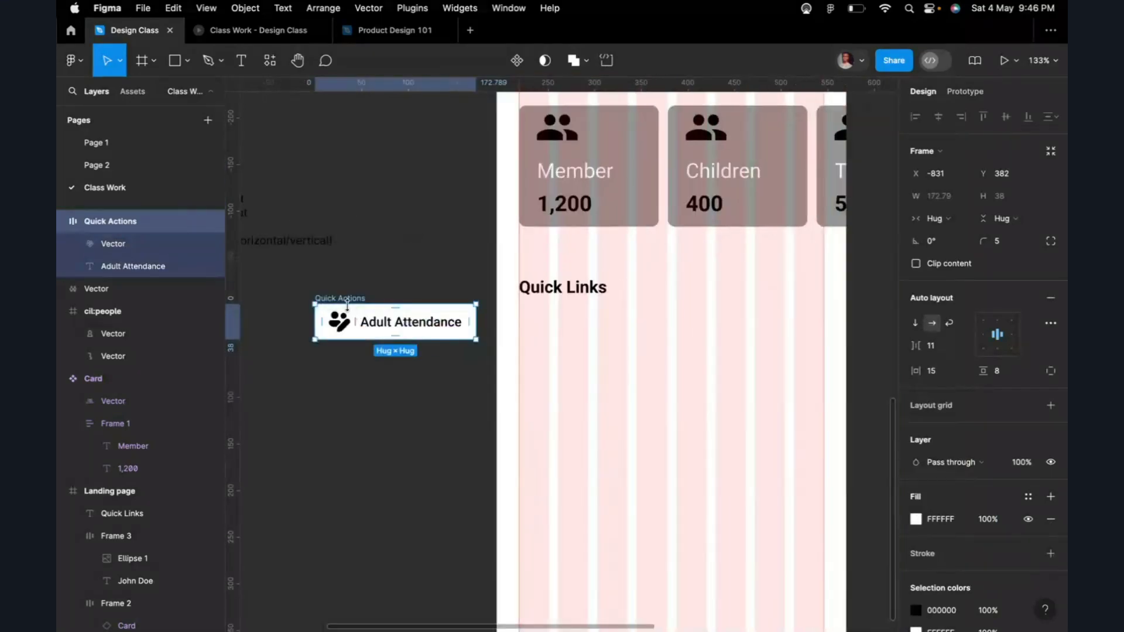
left_click_drag(347, 304, 630, 329)
key("ctrl+z")
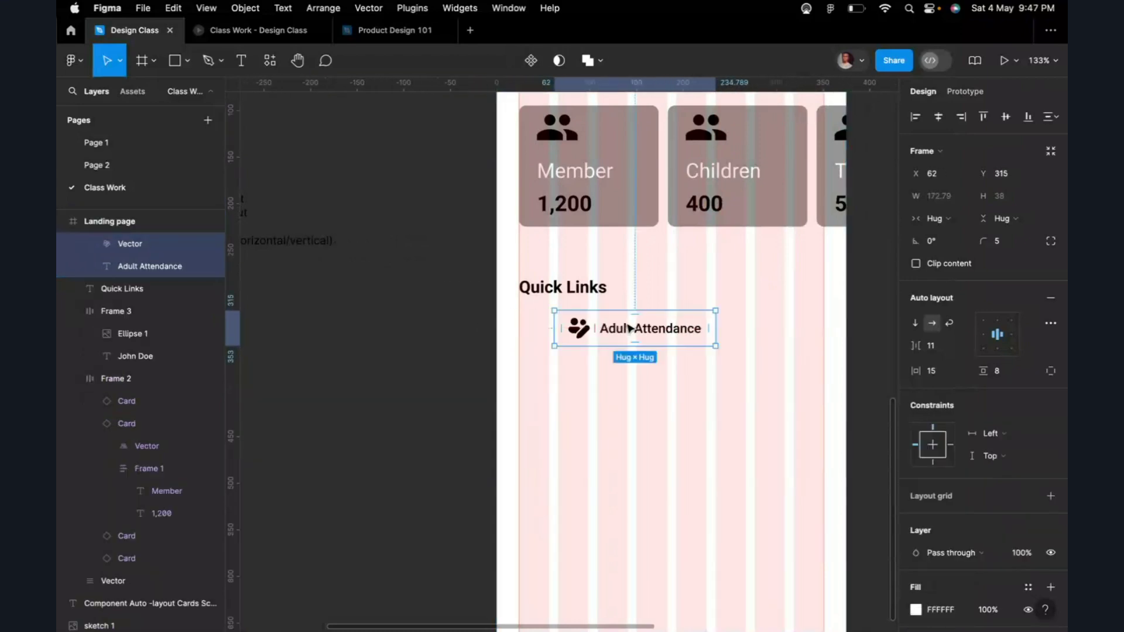
scroll(631, 329, "right", 5)
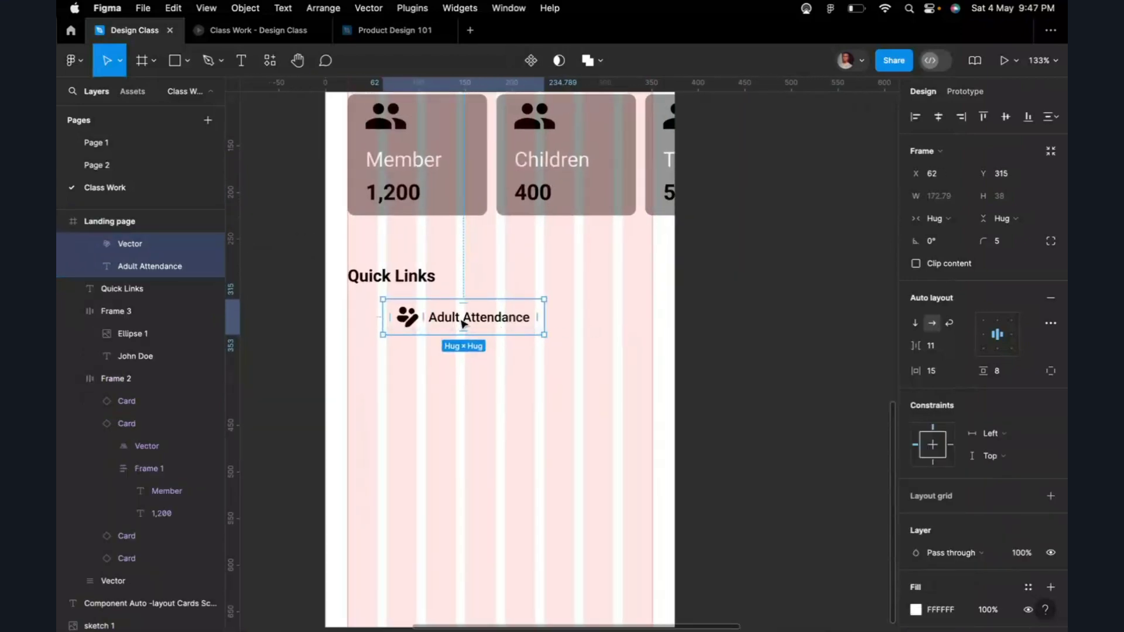
left_click_drag(431, 326, 781, 313)
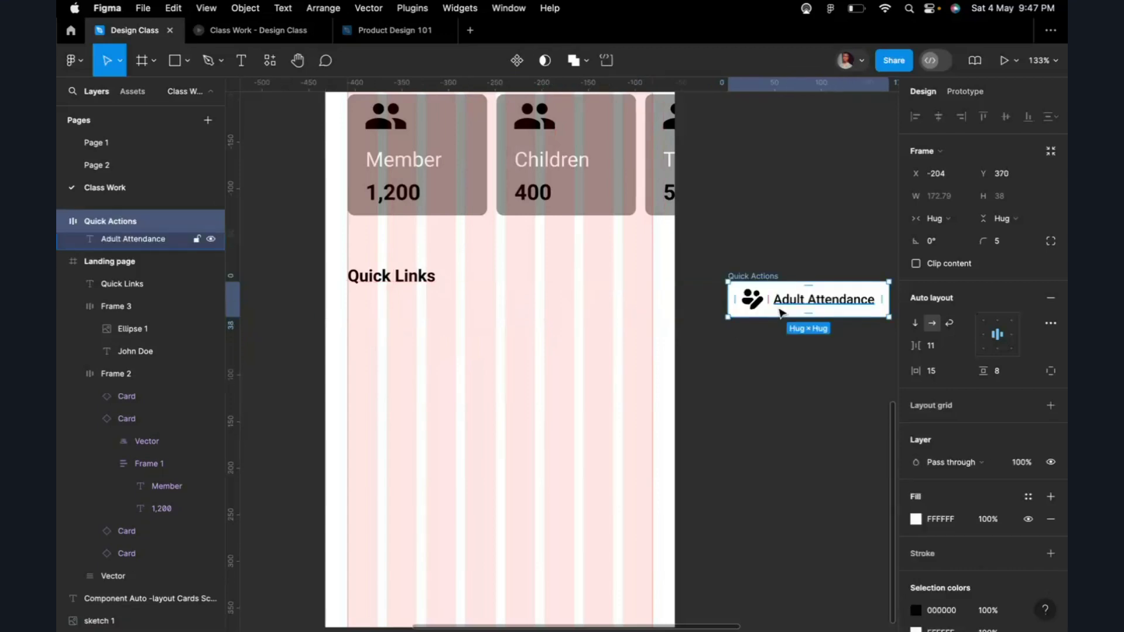
Step: Change the Quick Actions frame's fill to the grey 959595 already used on this page
left_click(915, 520)
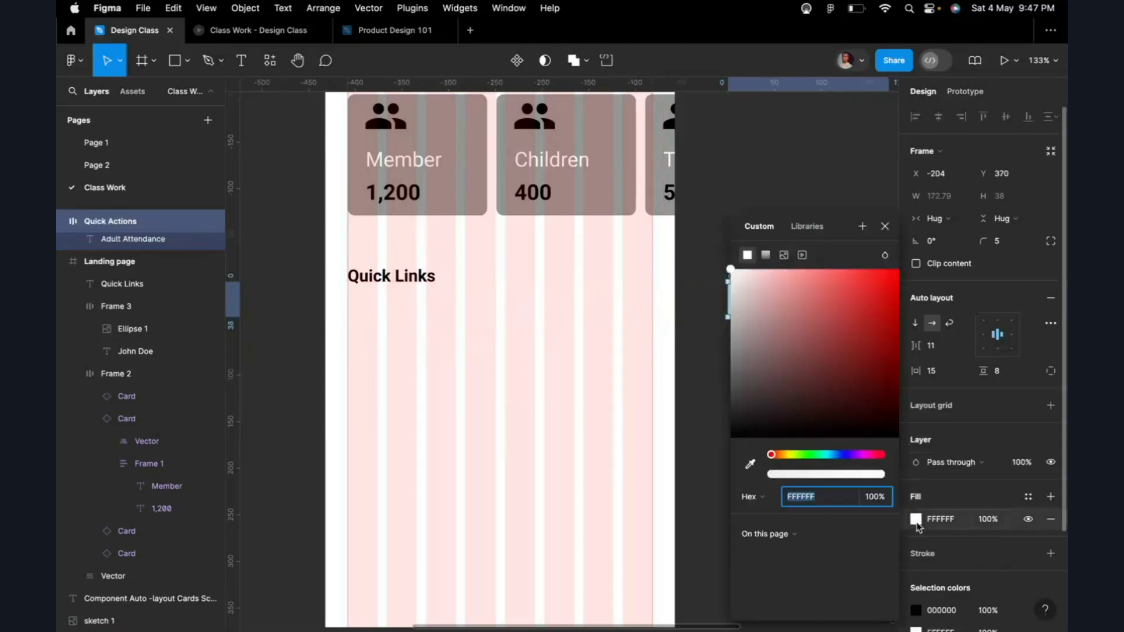
left_click(768, 361)
left_click(731, 312)
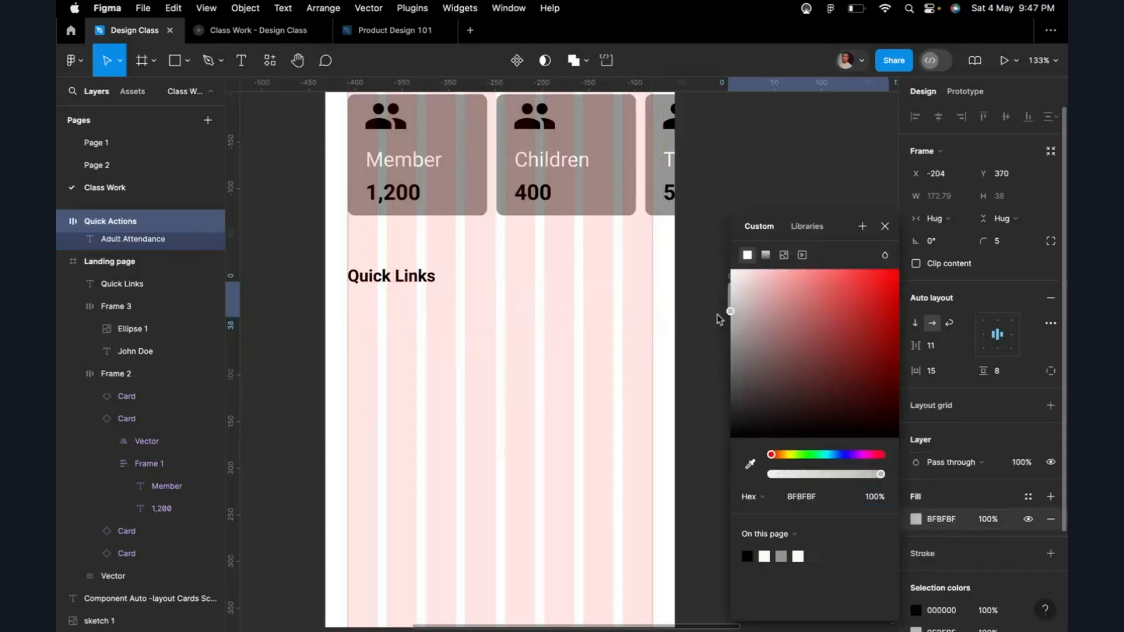
left_click(783, 557)
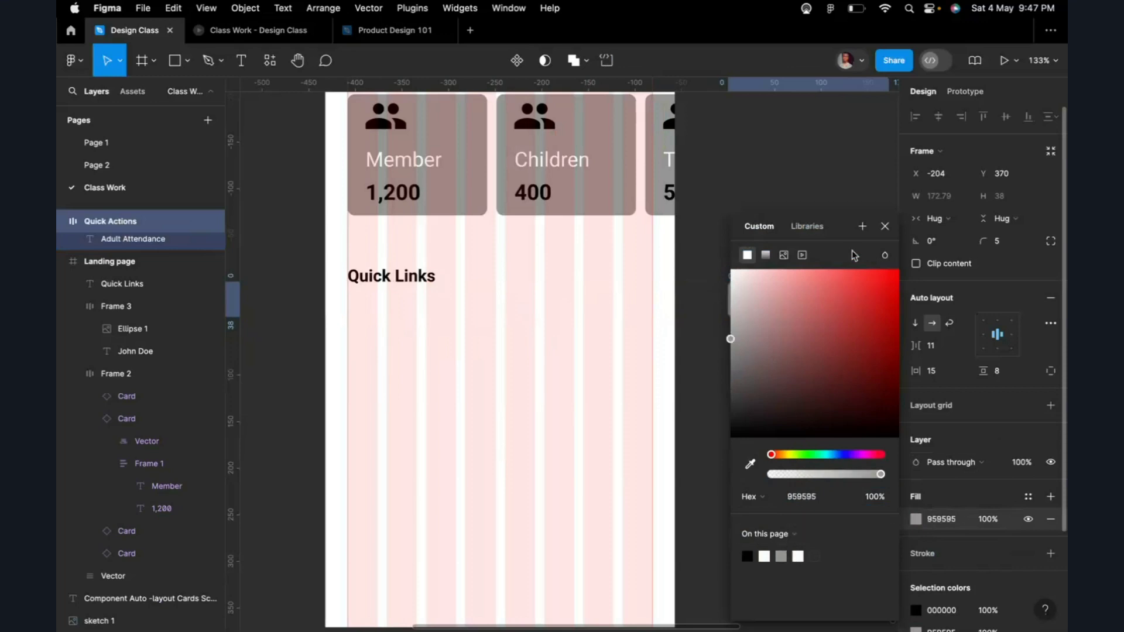
left_click(885, 226)
Step: Place the Quick Actions frame on the landing page beneath the Quick Links heading at X 24, Y 319
left_click_drag(734, 306, 400, 319)
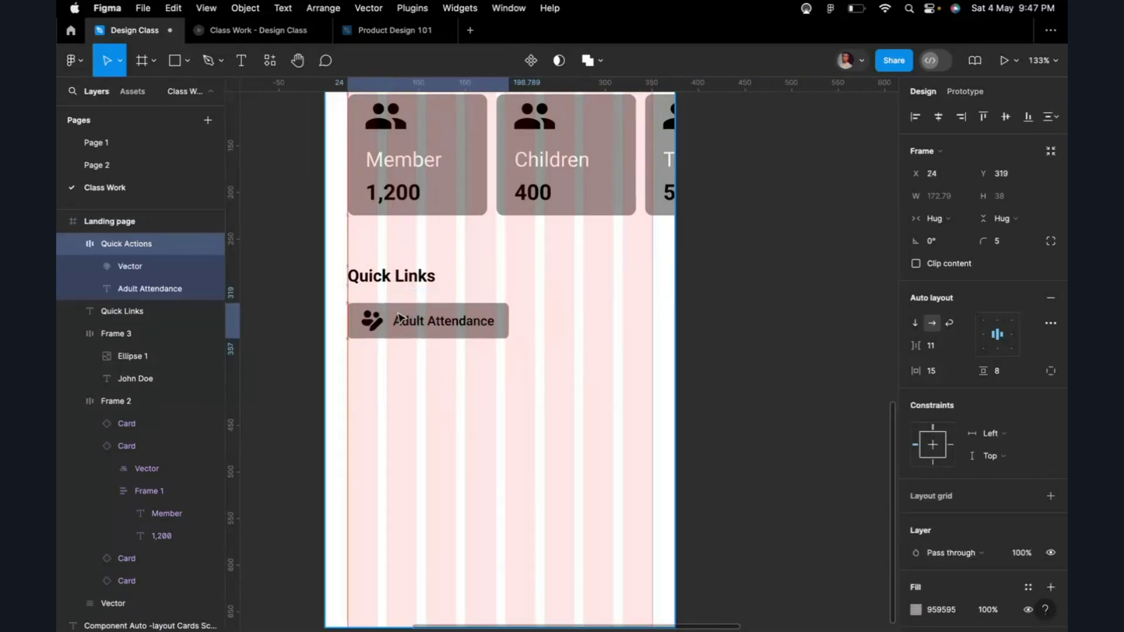
scroll(400, 318, "up", 5)
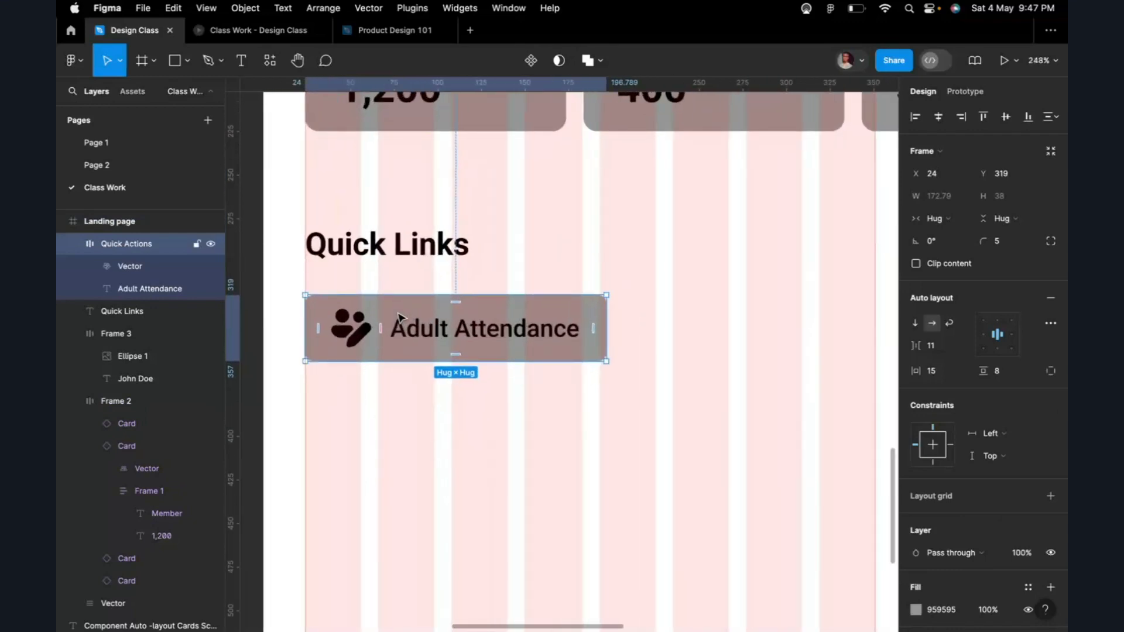
scroll(399, 317, "down", 4)
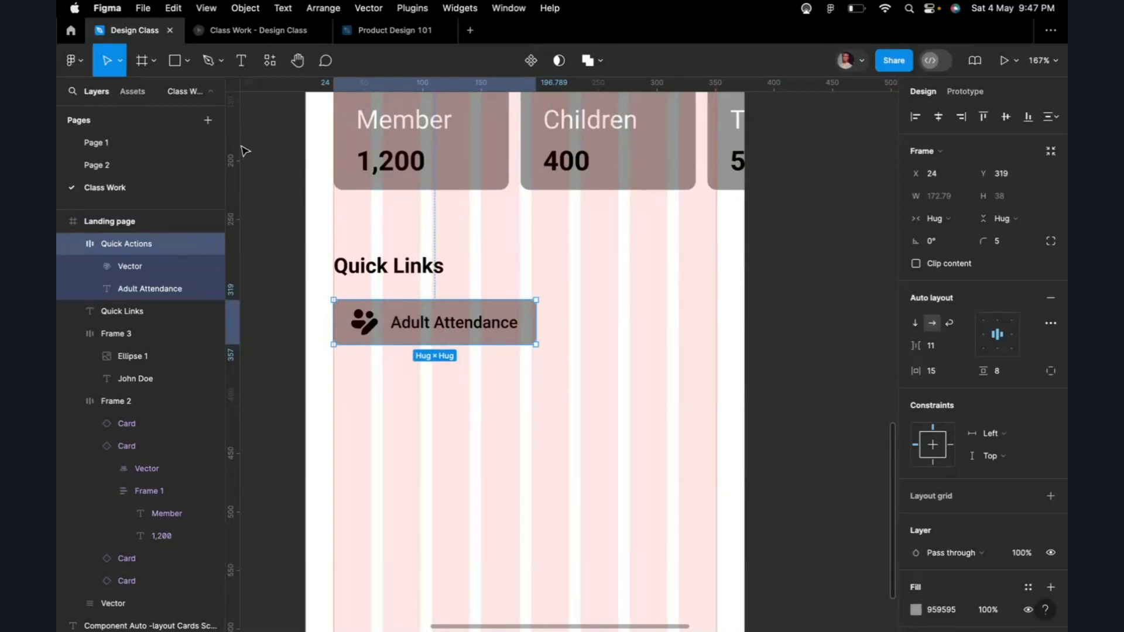
Step: Scale the Quick Actions frame up proportionally to about 282 × 62 and centre it horizontally on the landing page
key("k")
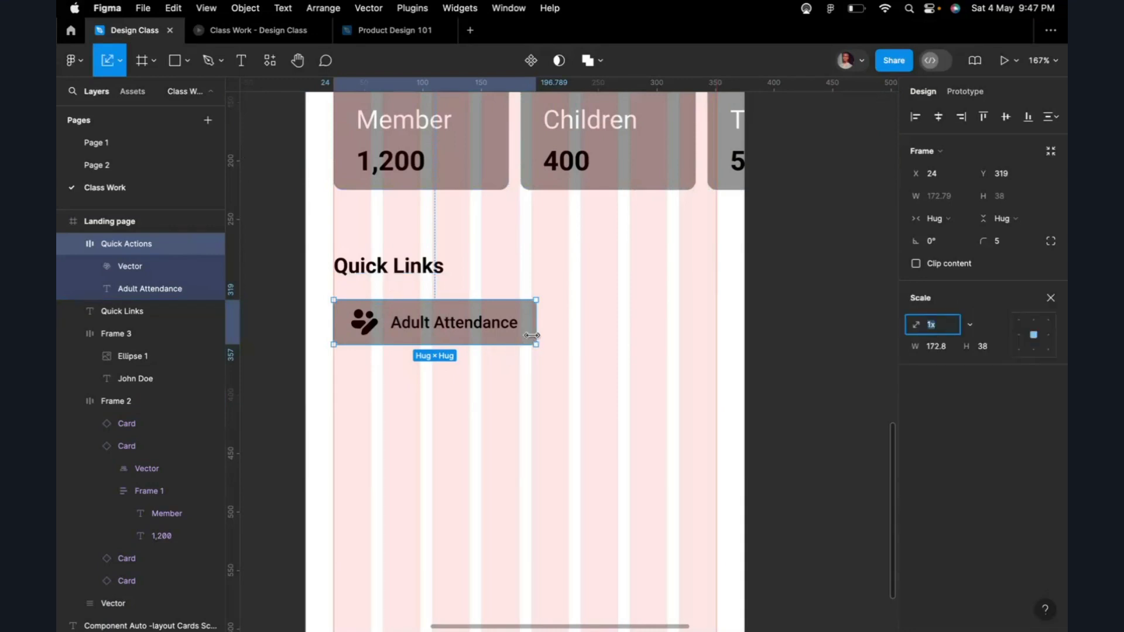
left_click_drag(590, 359, 566, 366)
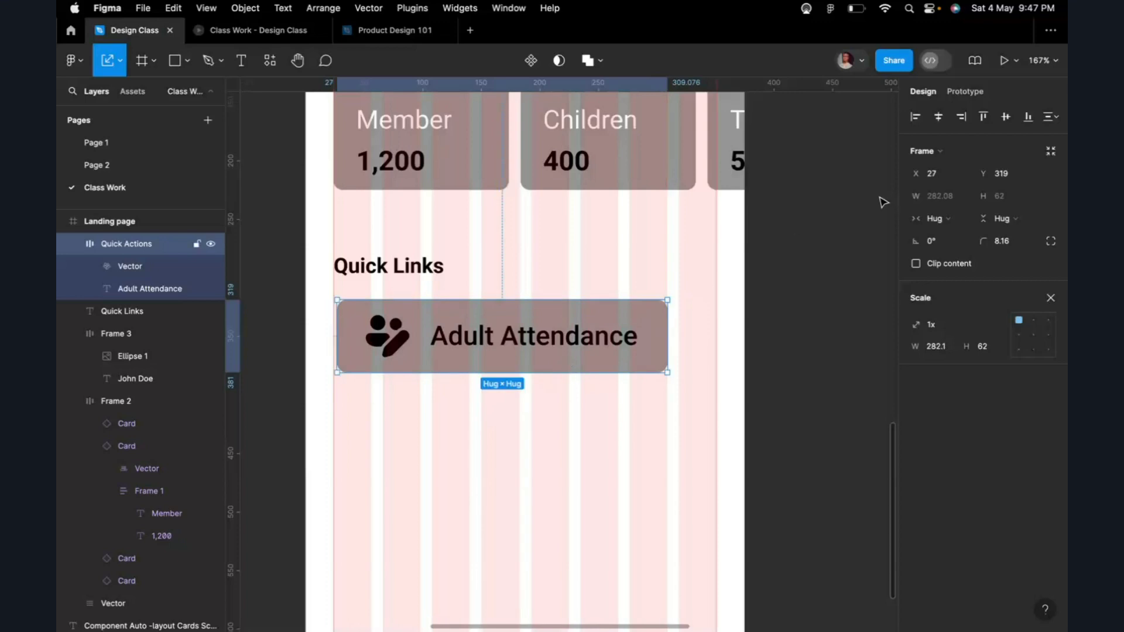
left_click(939, 118)
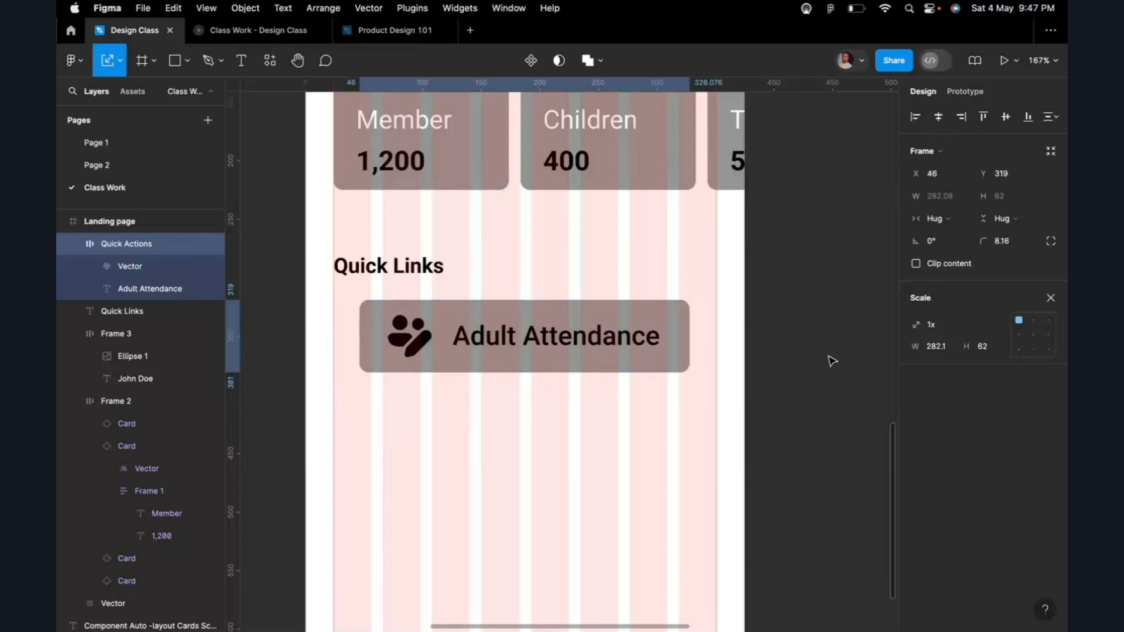
left_click(820, 381)
Step: Shift the Quick Links heading inward and scale the centred Quick Actions frame to about 263.5 × 58, with their left edges aligned
left_click_drag(386, 268, 424, 265)
left_click(377, 371)
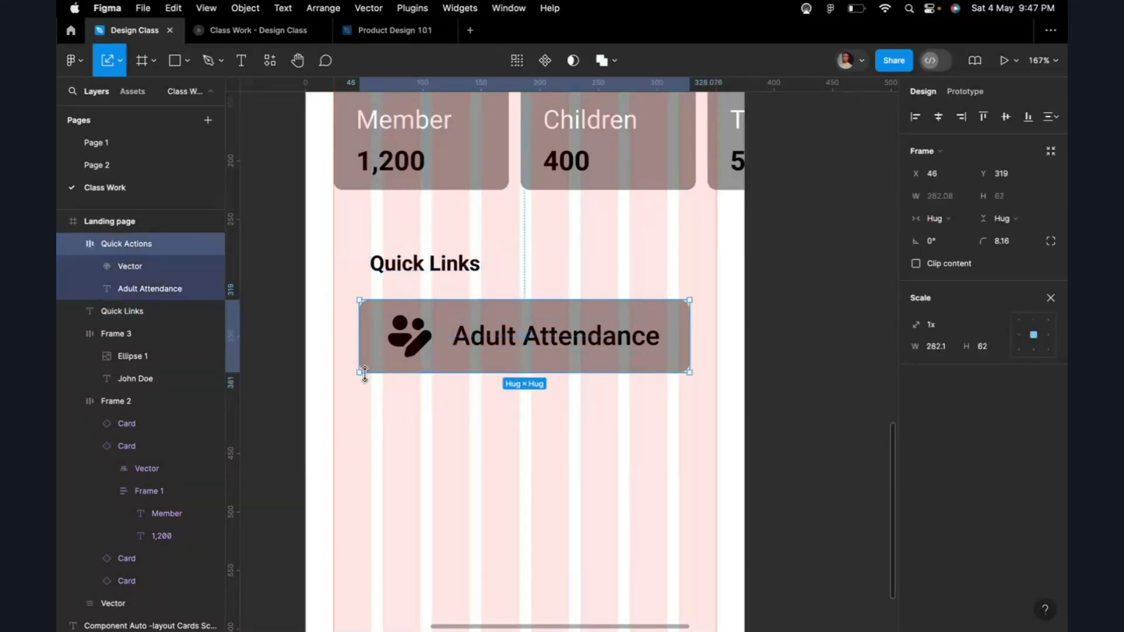
left_click_drag(362, 375, 370, 371)
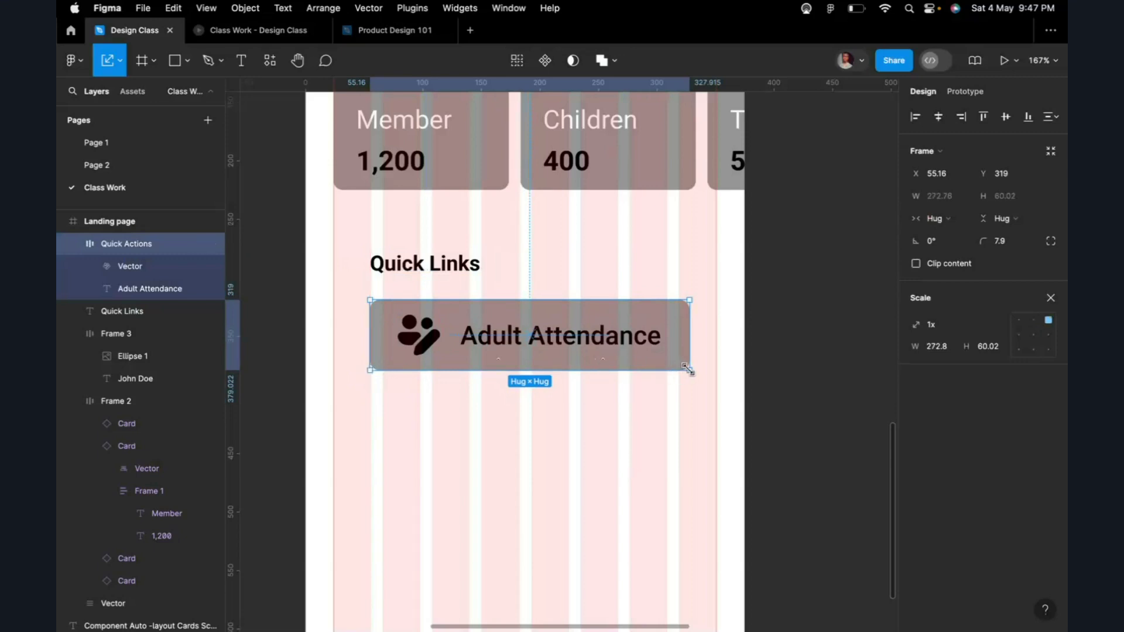
left_click_drag(689, 369, 679, 367)
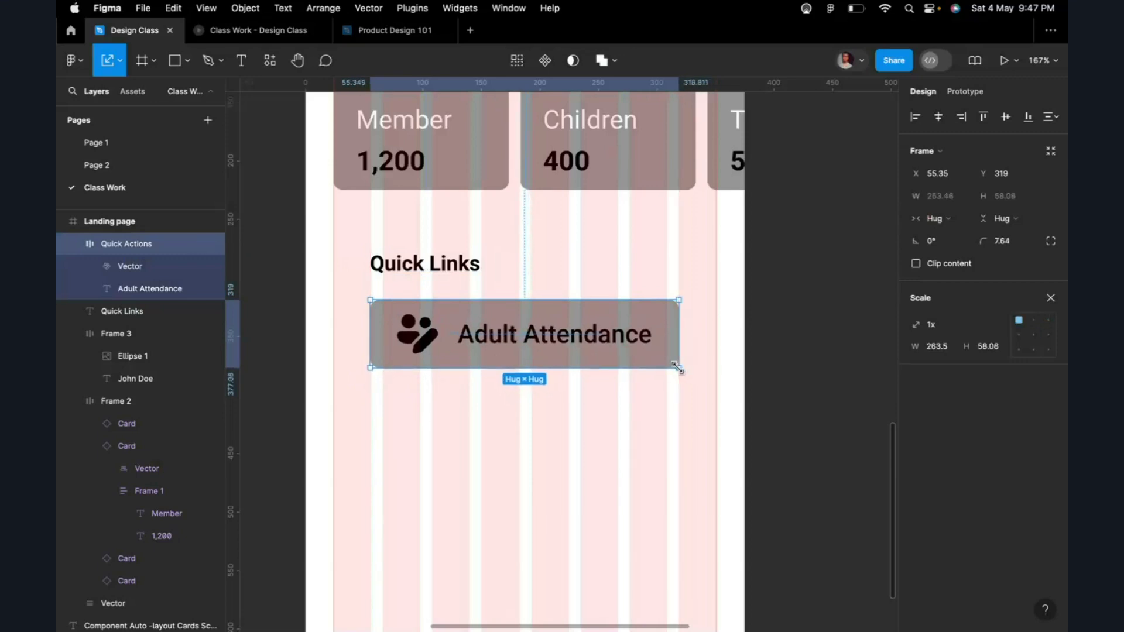
left_click(939, 116)
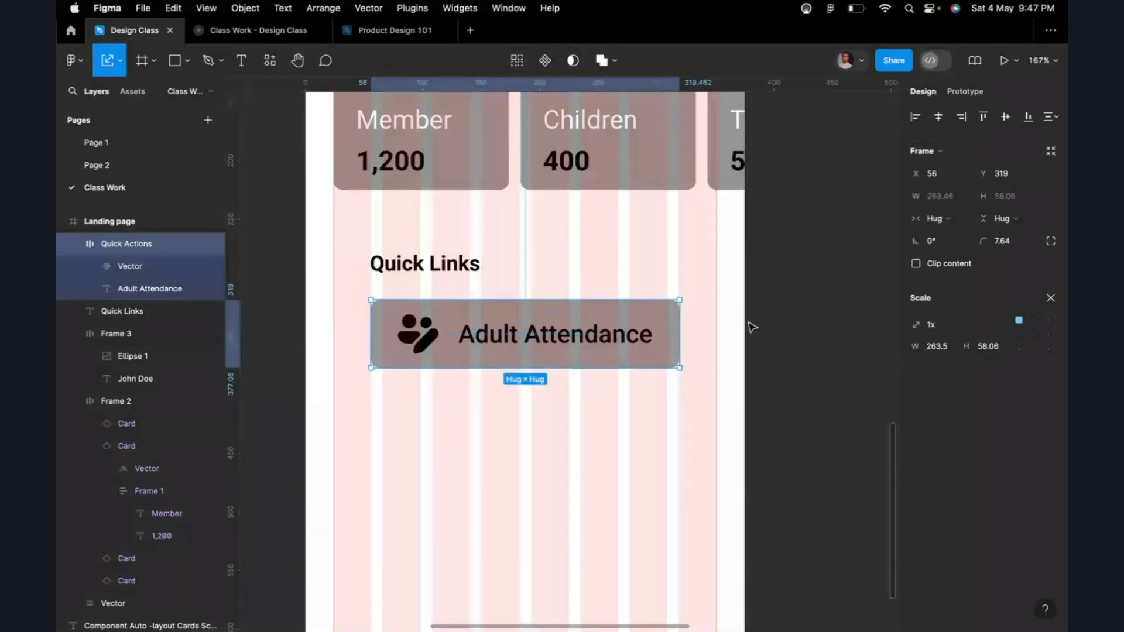
left_click(424, 263)
left_click(498, 497)
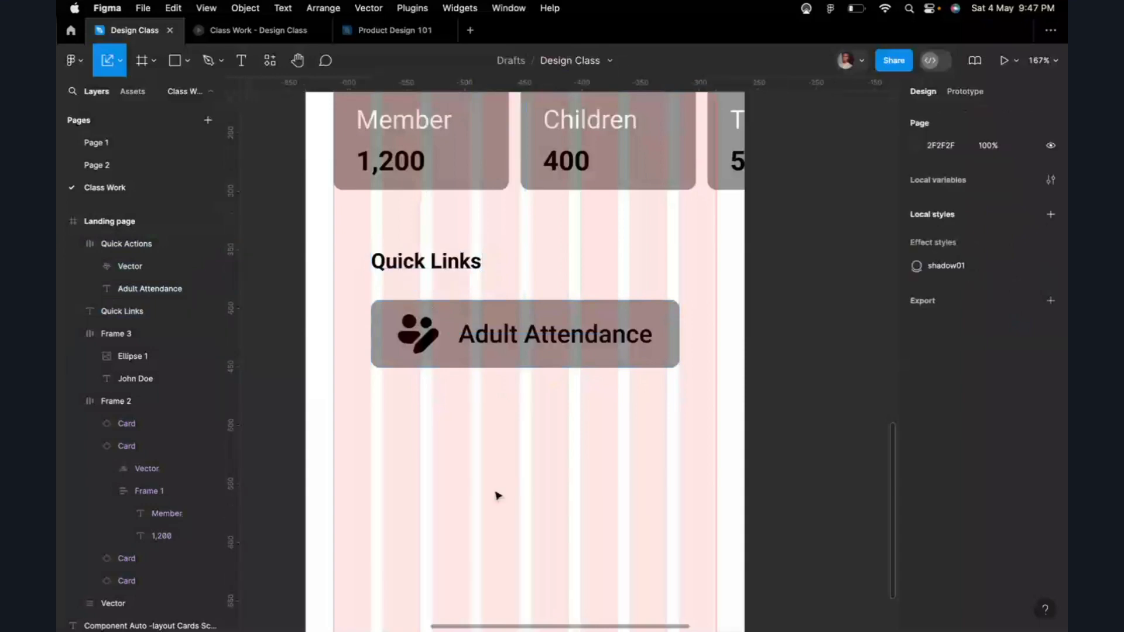
Step: Turn the Quick Actions frame into a component and move it off the landing page, just below the Card component
left_click(553, 358)
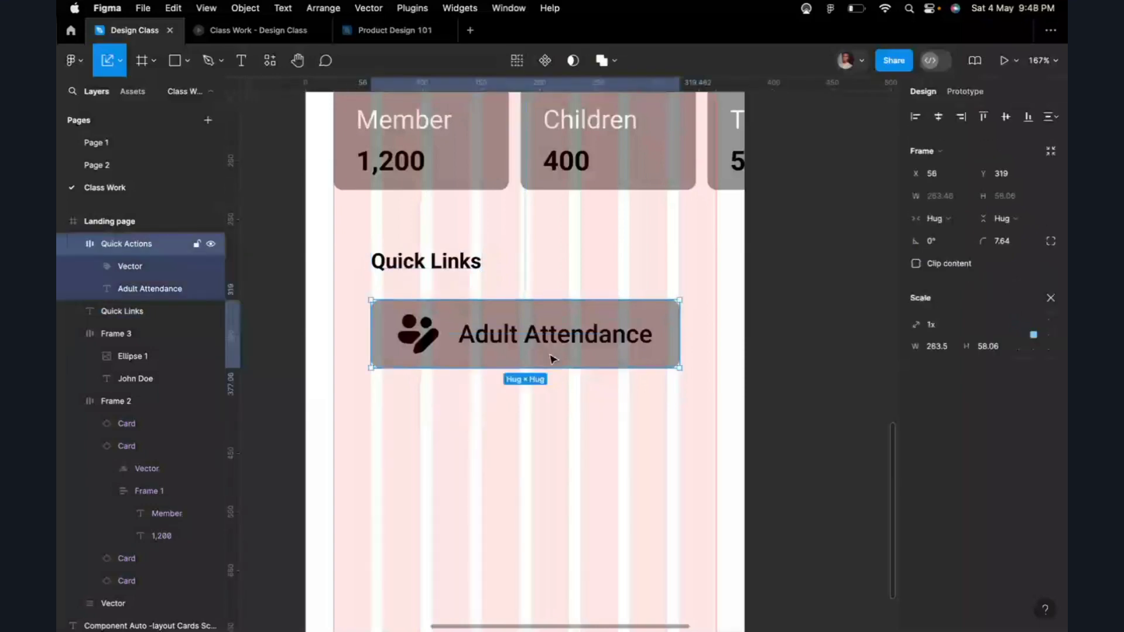
scroll(553, 358, "down", 5)
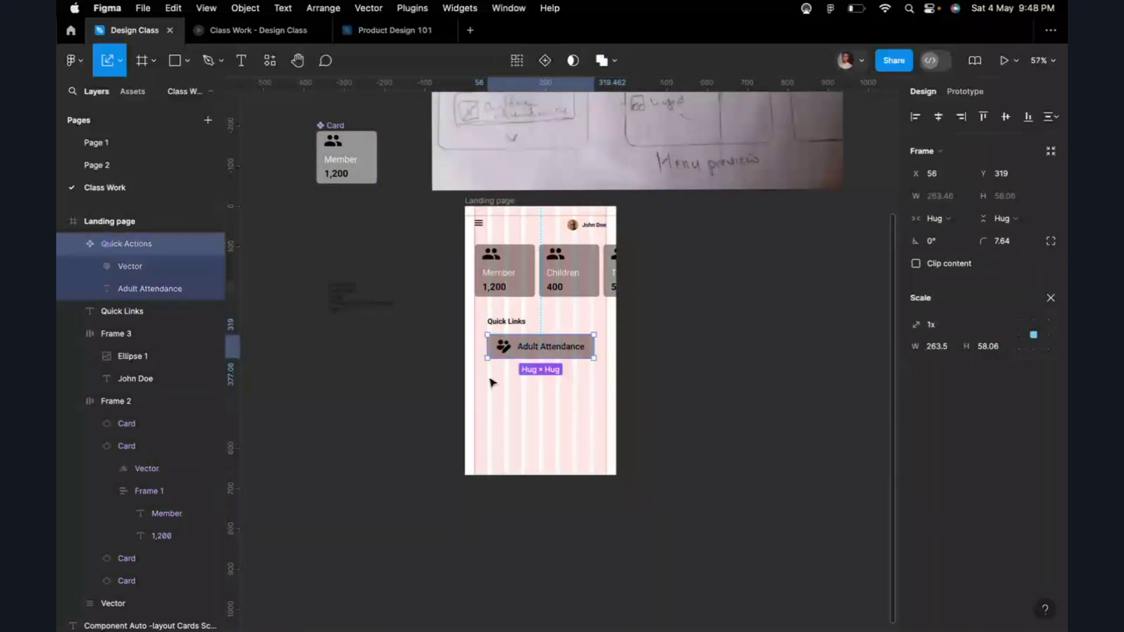
left_click_drag(519, 359, 308, 222)
Step: Insert a Quick Actions component instance under the Quick Links heading at X 56, Y 327
left_click(133, 92)
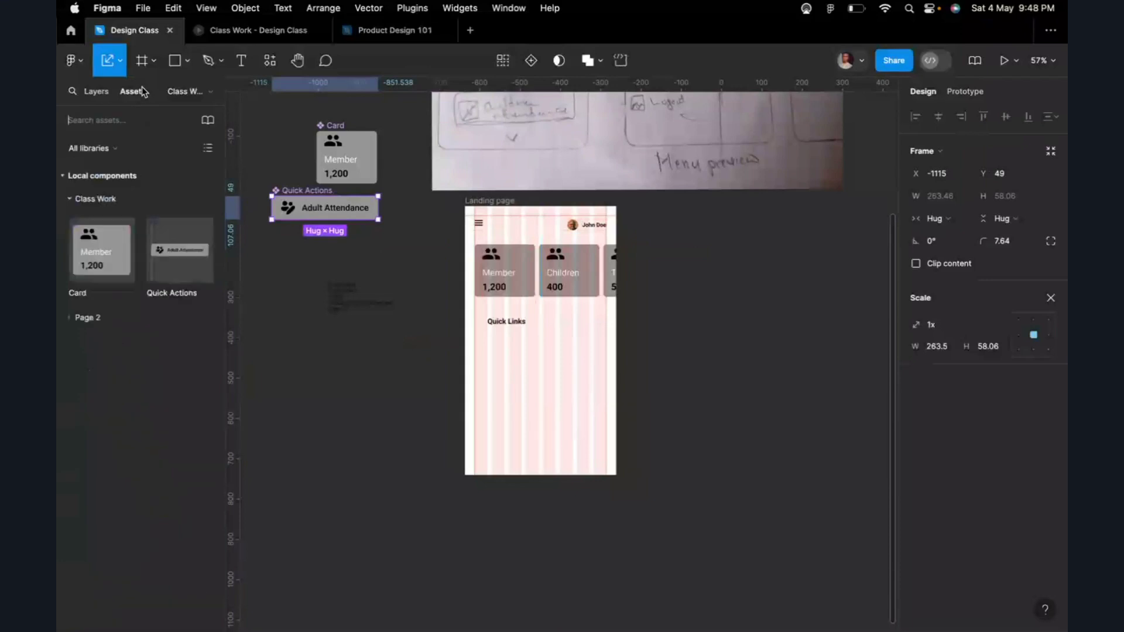
left_click_drag(181, 274, 535, 371)
scroll(535, 372, "up", 8)
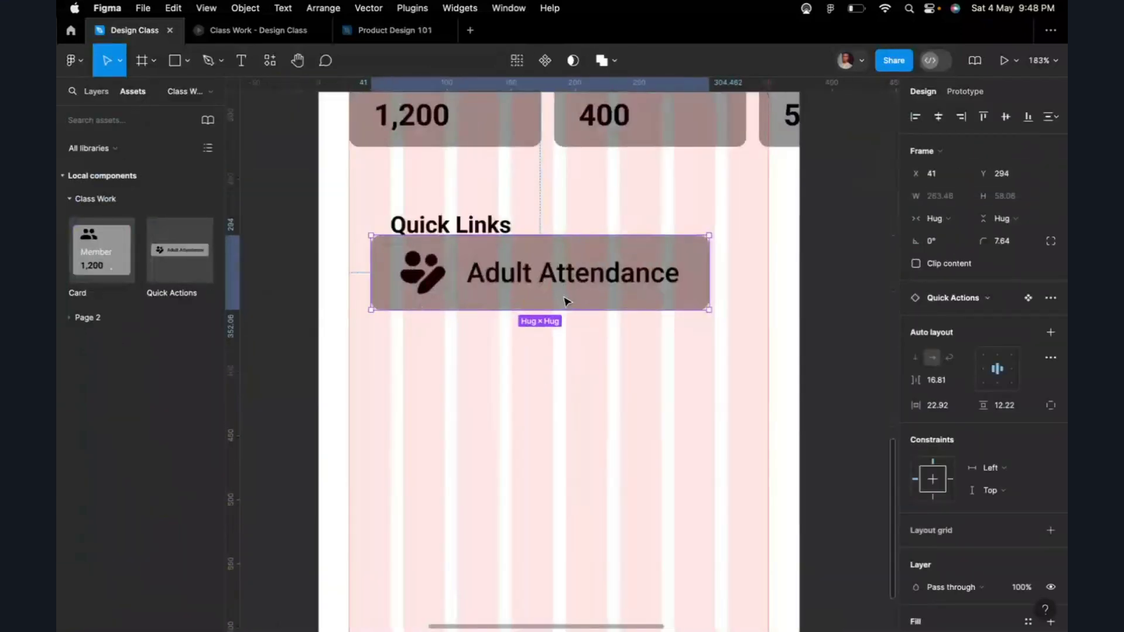
left_click_drag(589, 348, 588, 344)
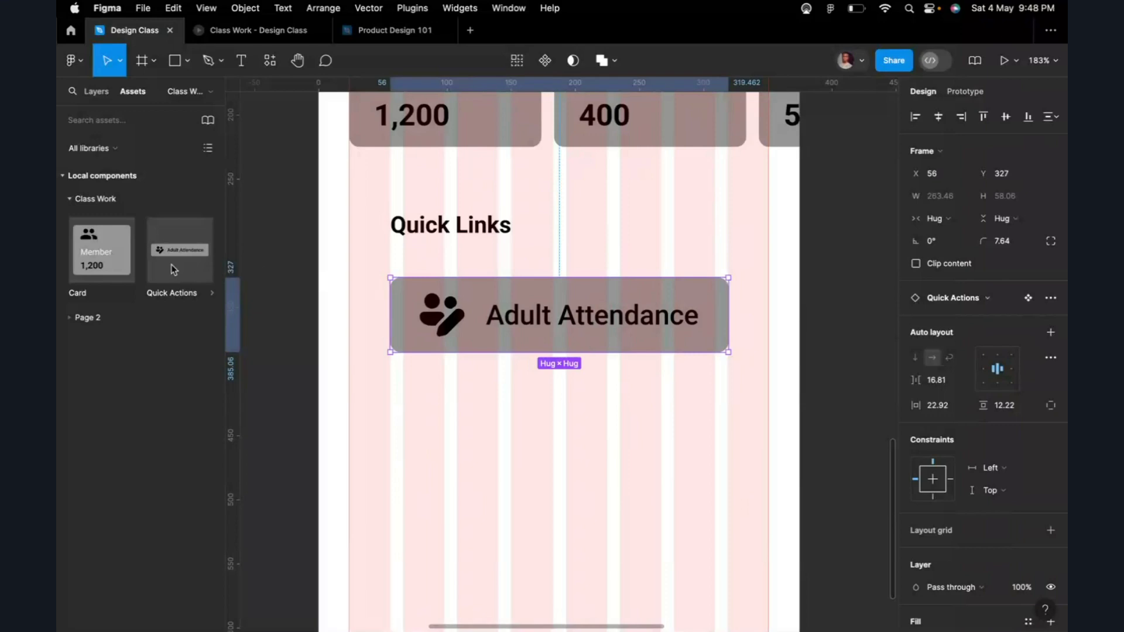
Step: Stack three more Quick Actions instances beneath the first, the last two at about Y 516 and Y 583
left_click_drag(451, 439, 594, 475)
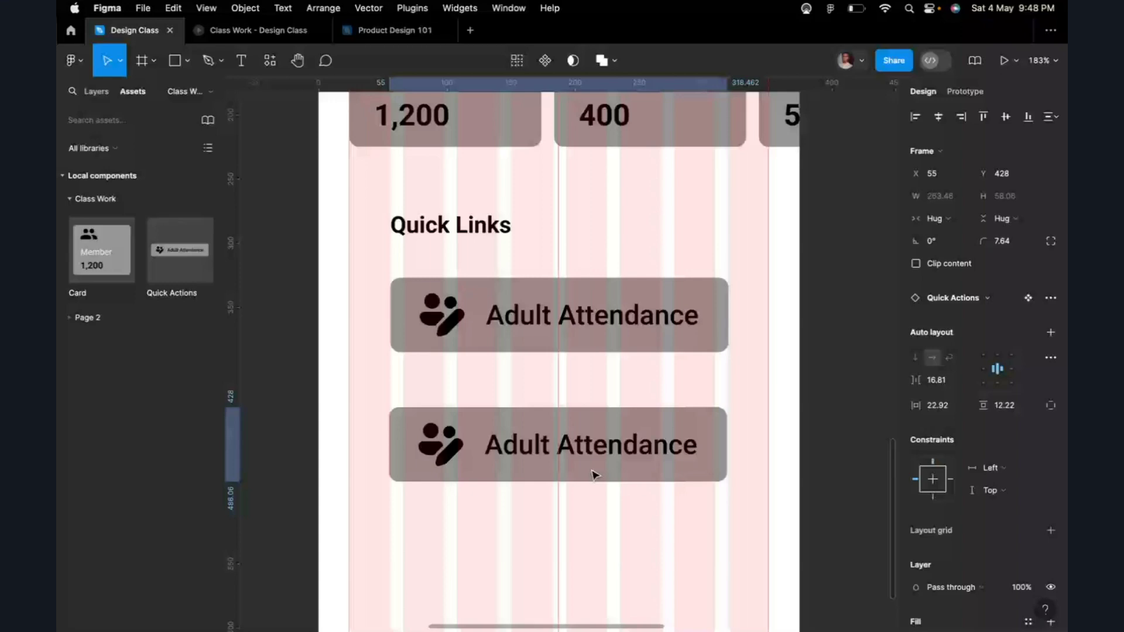
left_click_drag(594, 474, 590, 587)
scroll(574, 536, "down", 3)
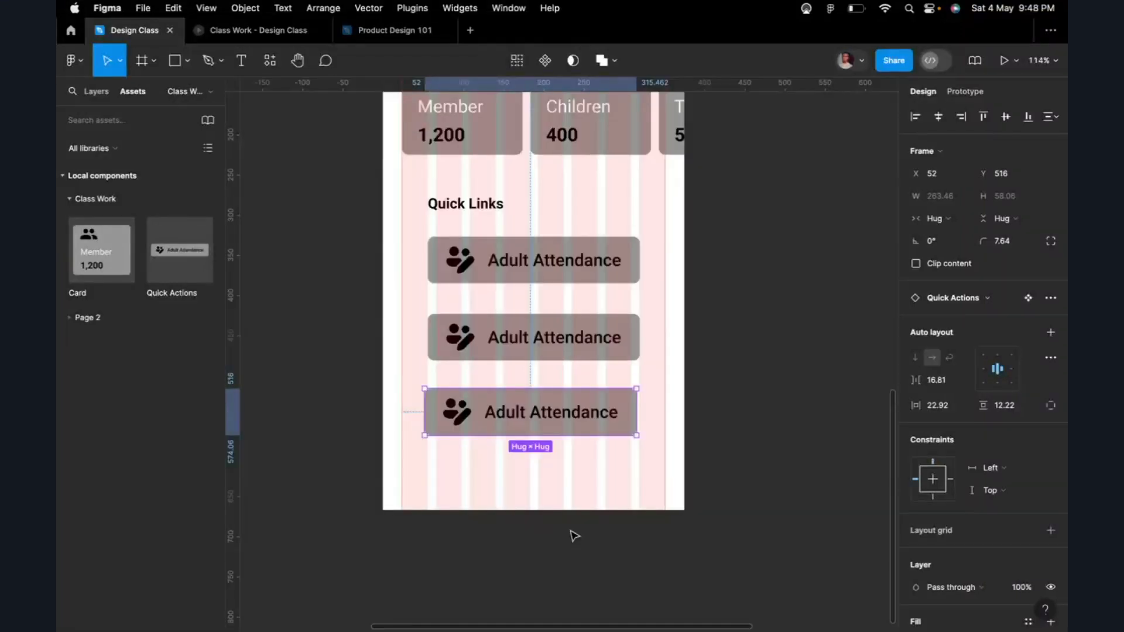
key("super+d")
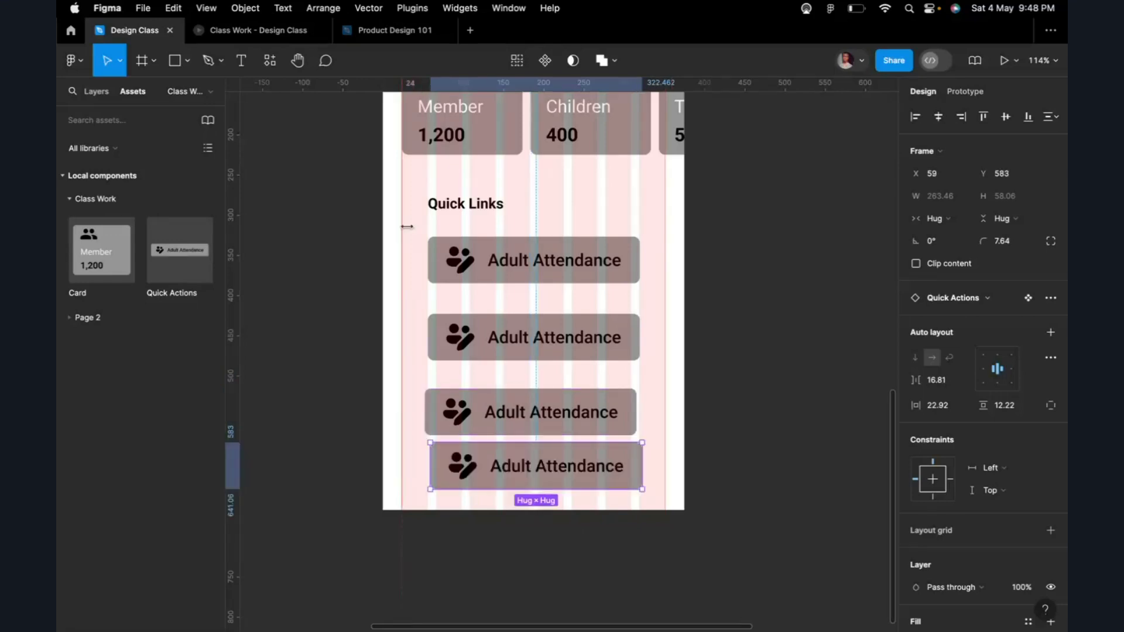
Step: Change the label of the second Quick Actions instance under Quick Links to "Children Attendance"
double_click(520, 339)
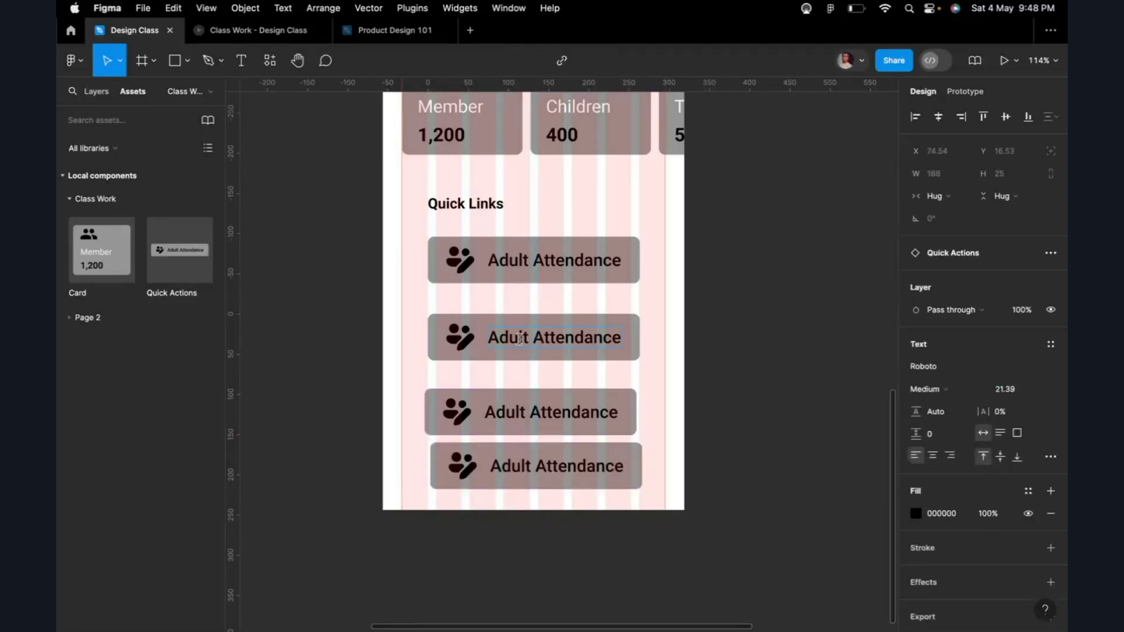
double_click(520, 339)
type("C")
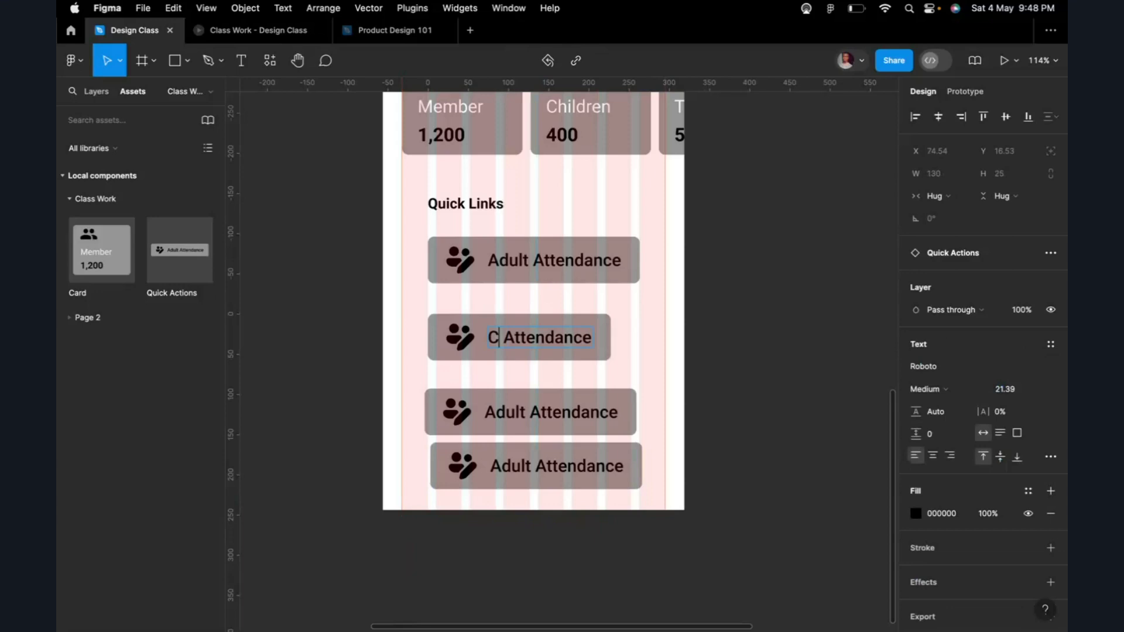
type("hild")
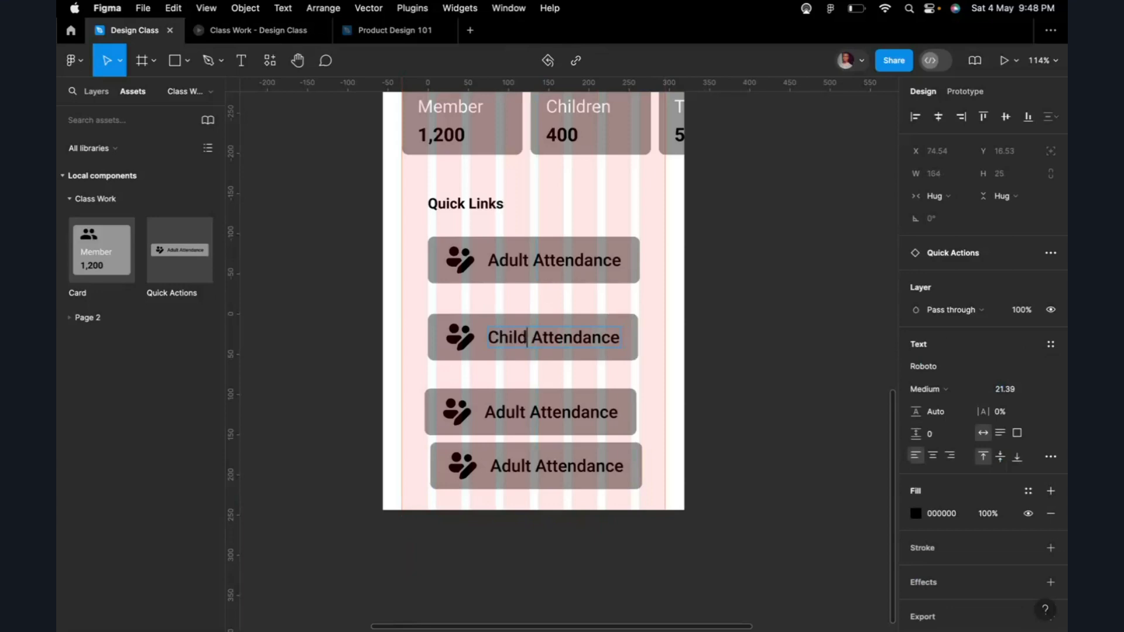
type("ren")
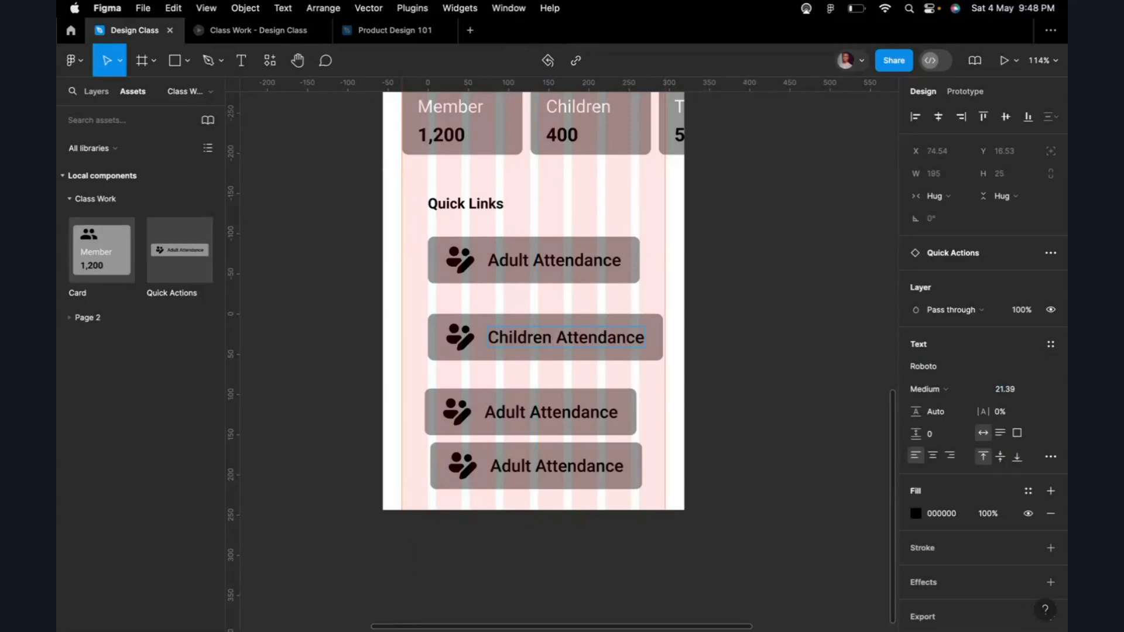
key("Escape")
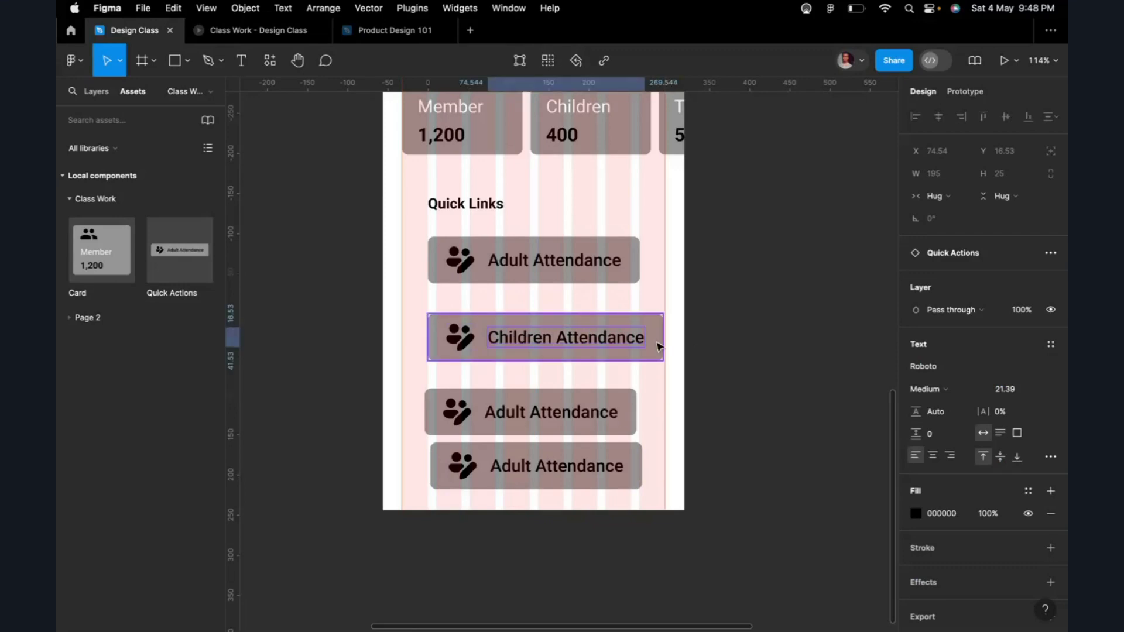
scroll(659, 347, "up", 5)
key("Escape")
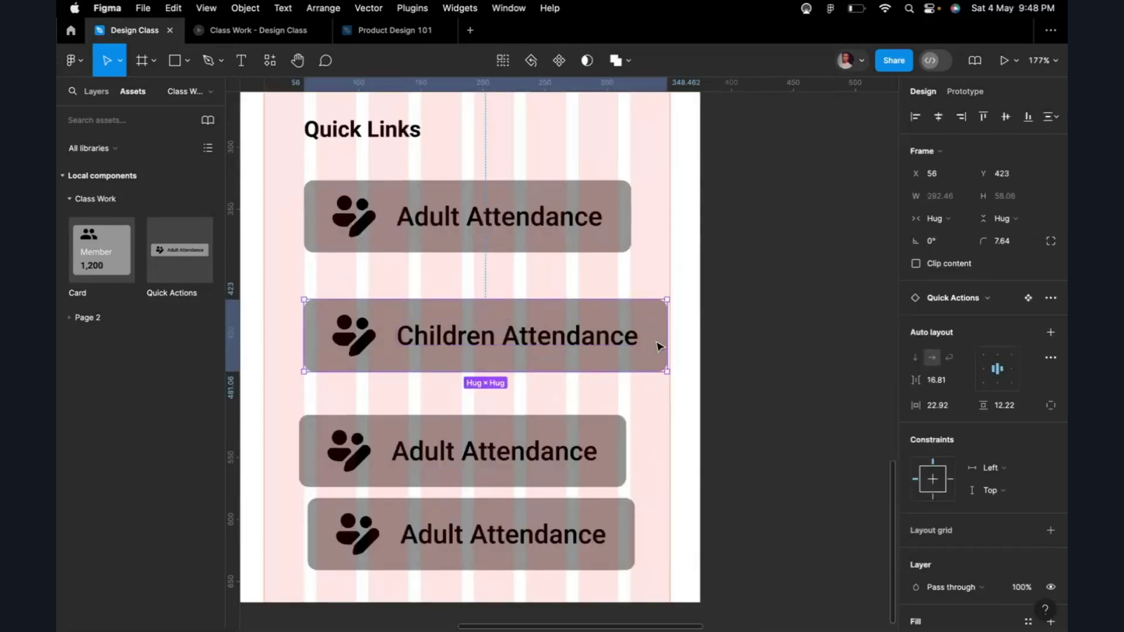
Step: Set the main Quick Actions component's horizontal sizing to Fixed width
scroll(604, 261, "down", 10)
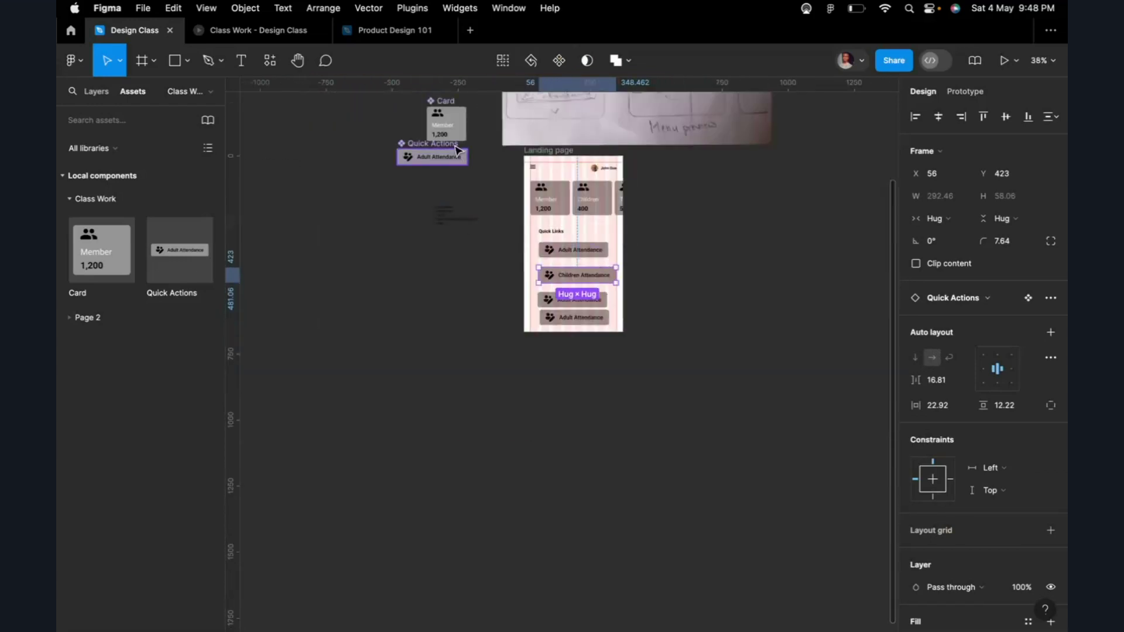
scroll(446, 158, "up", 6)
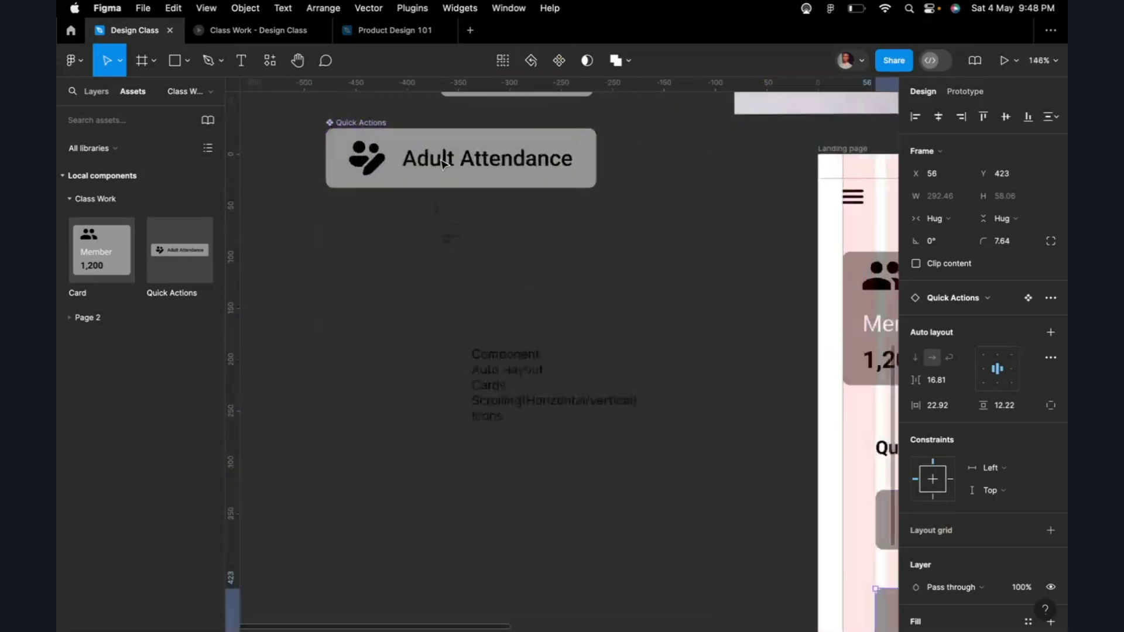
left_click(445, 164)
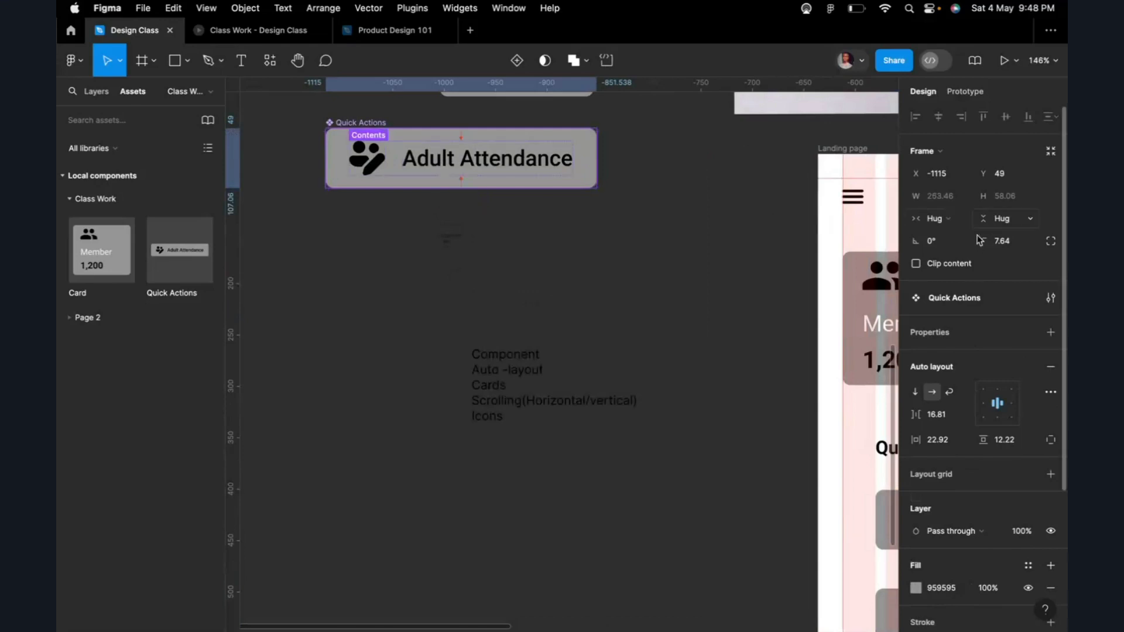
left_click(969, 218)
left_click(972, 202)
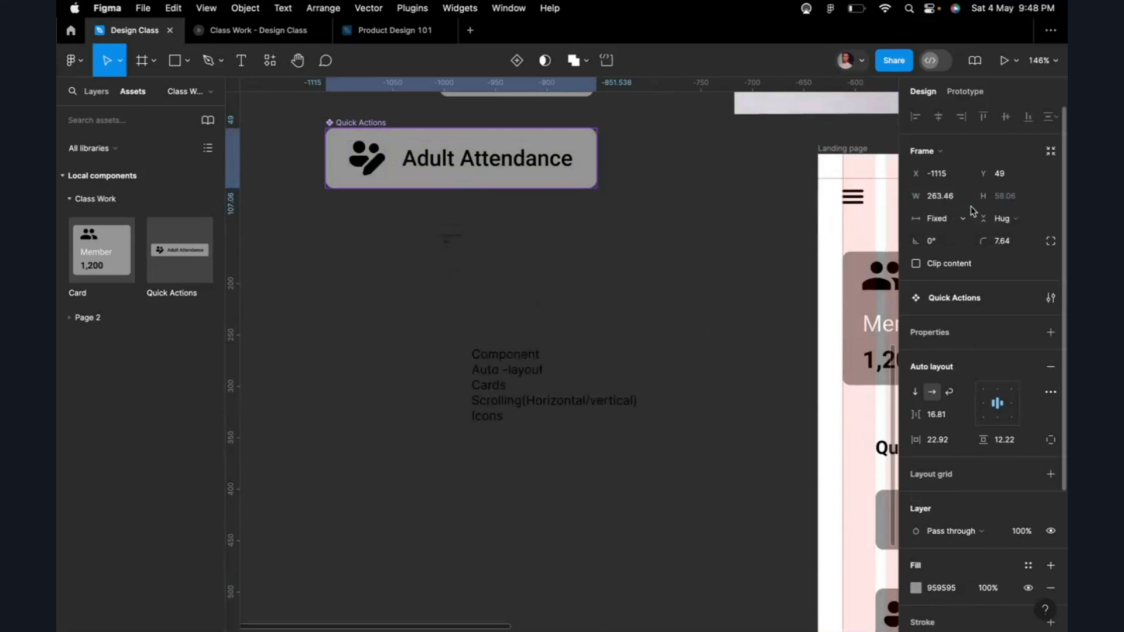
Step: Examine how the fixed-width Quick Actions component and its instances on the landing page fit their labels
scroll(744, 322, "down", 5)
scroll(672, 409, "right", 3)
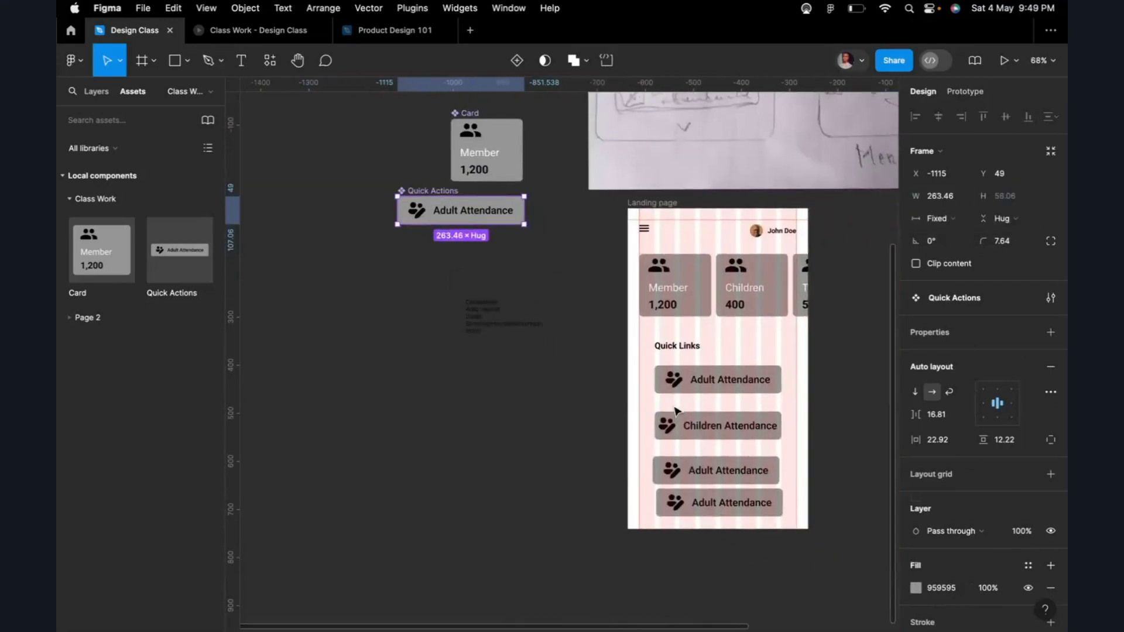
scroll(764, 431, "up", 5)
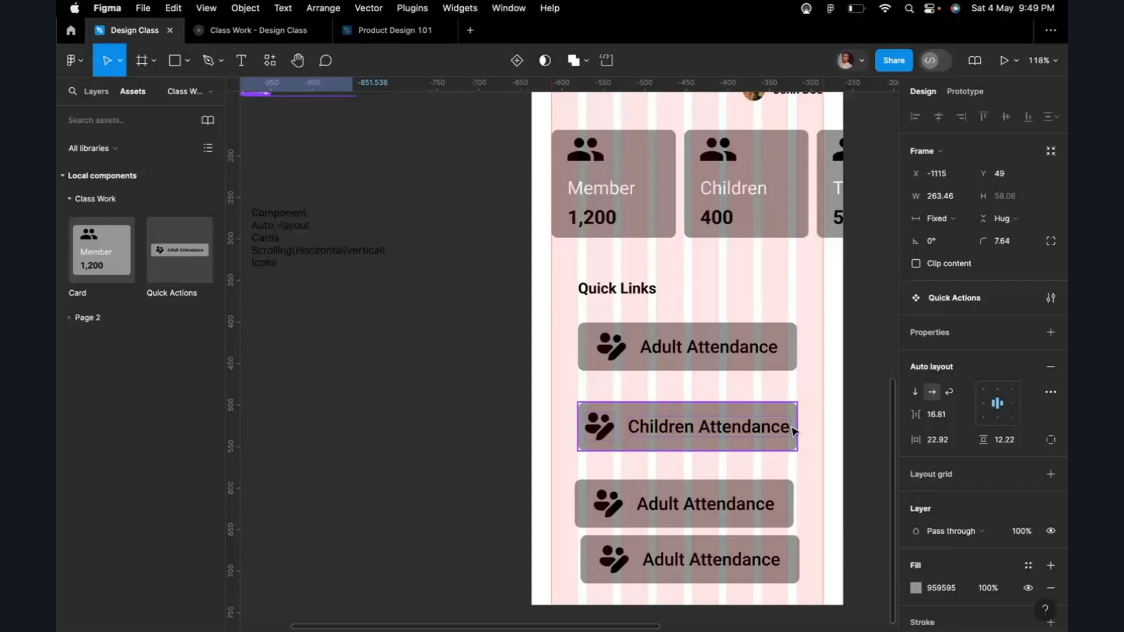
scroll(349, 253, "up", 5)
scroll(349, 254, "left", 5)
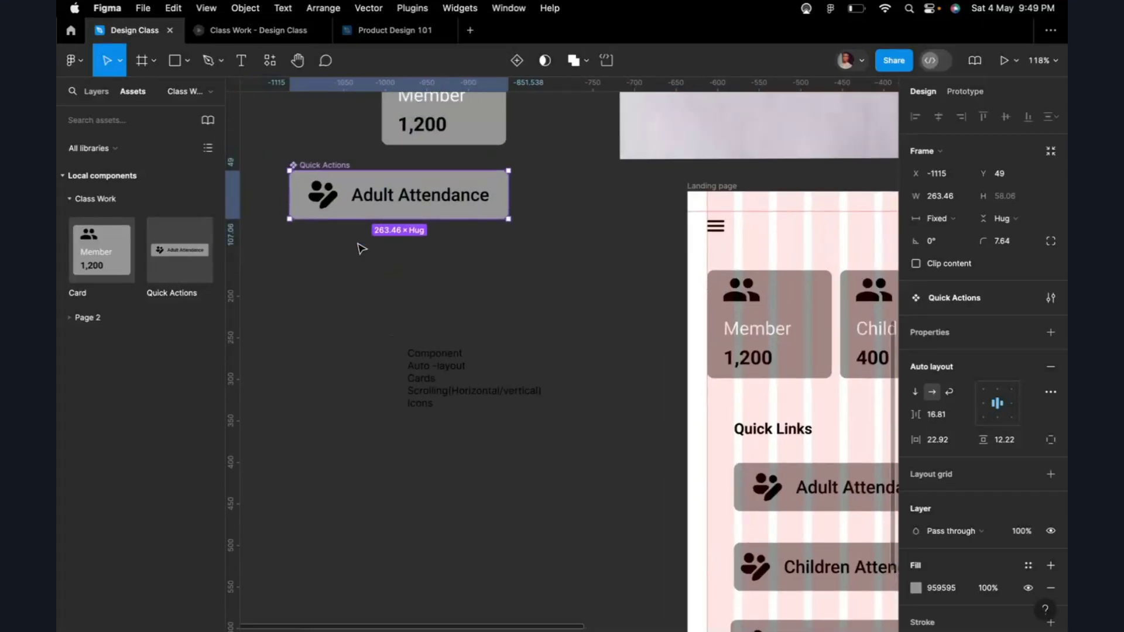
scroll(362, 248, "down", 9)
scroll(361, 249, "right", 8)
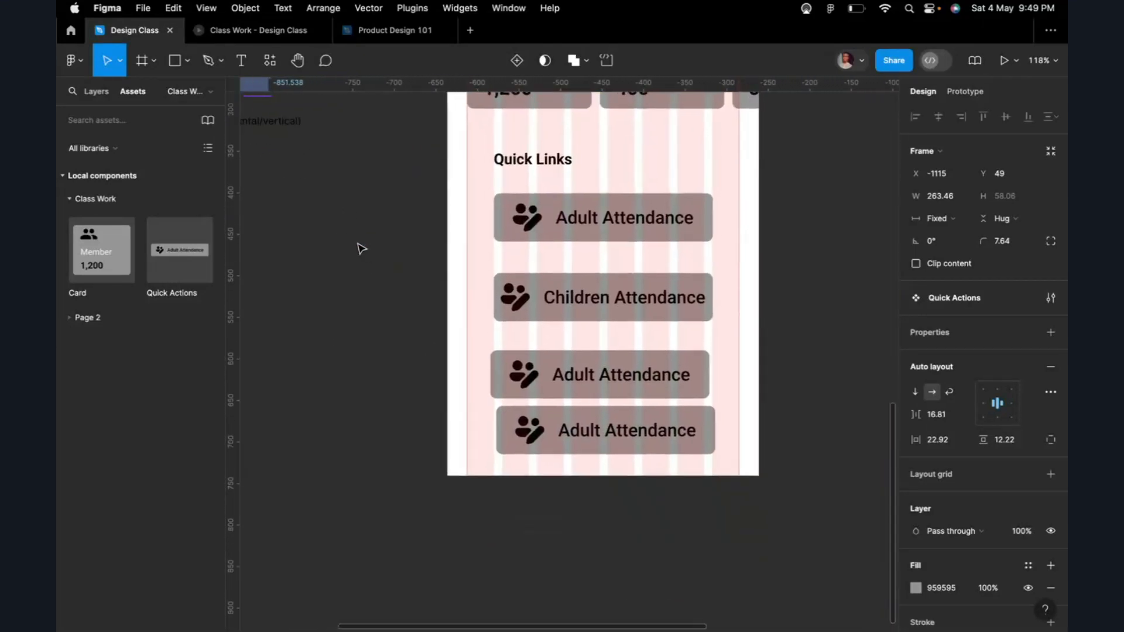
scroll(362, 249, "up", 4)
scroll(362, 249, "left", 4)
right_click(491, 323)
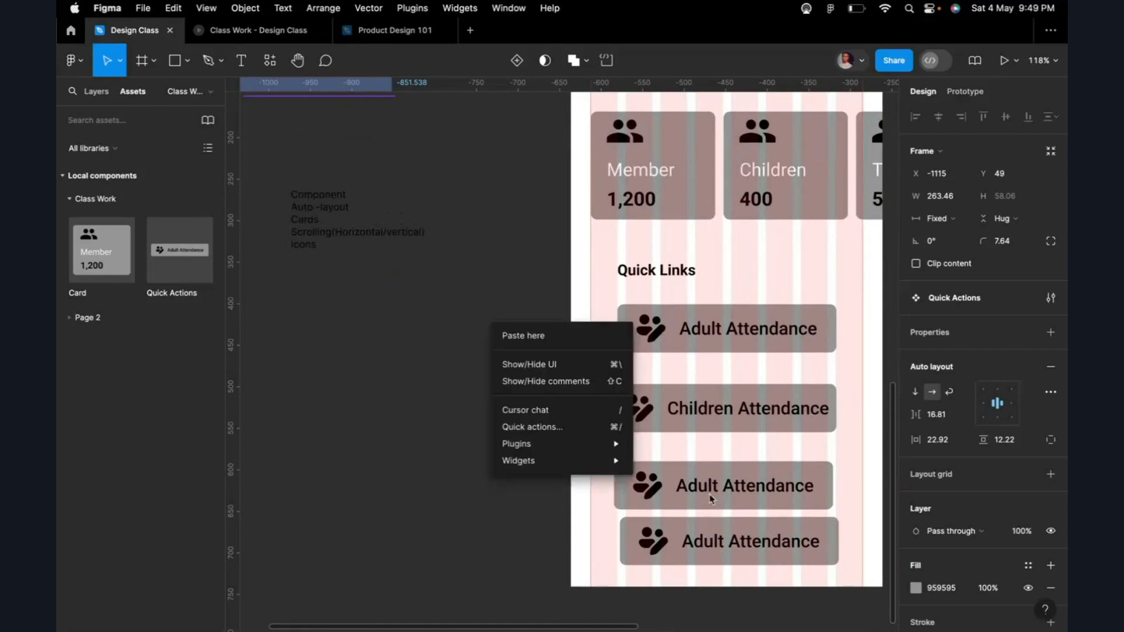
Step: Change the label of the third Quick Actions instance under Quick Links to "Teenager Attendance"
left_click(711, 498)
double_click(713, 498)
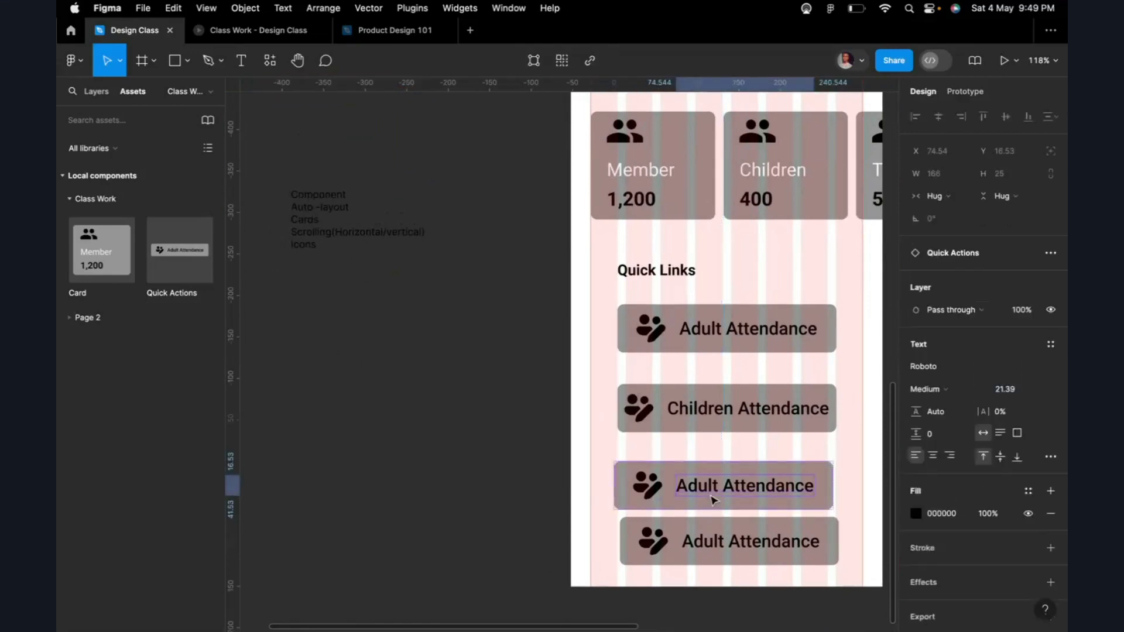
left_click(750, 432)
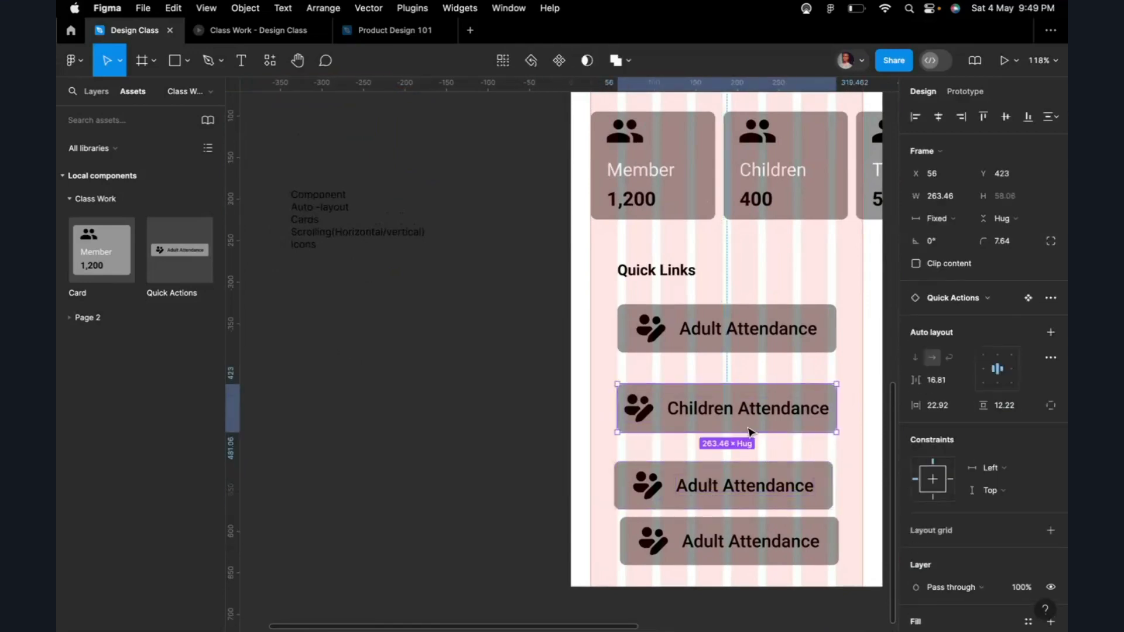
double_click(706, 494)
double_click(706, 494)
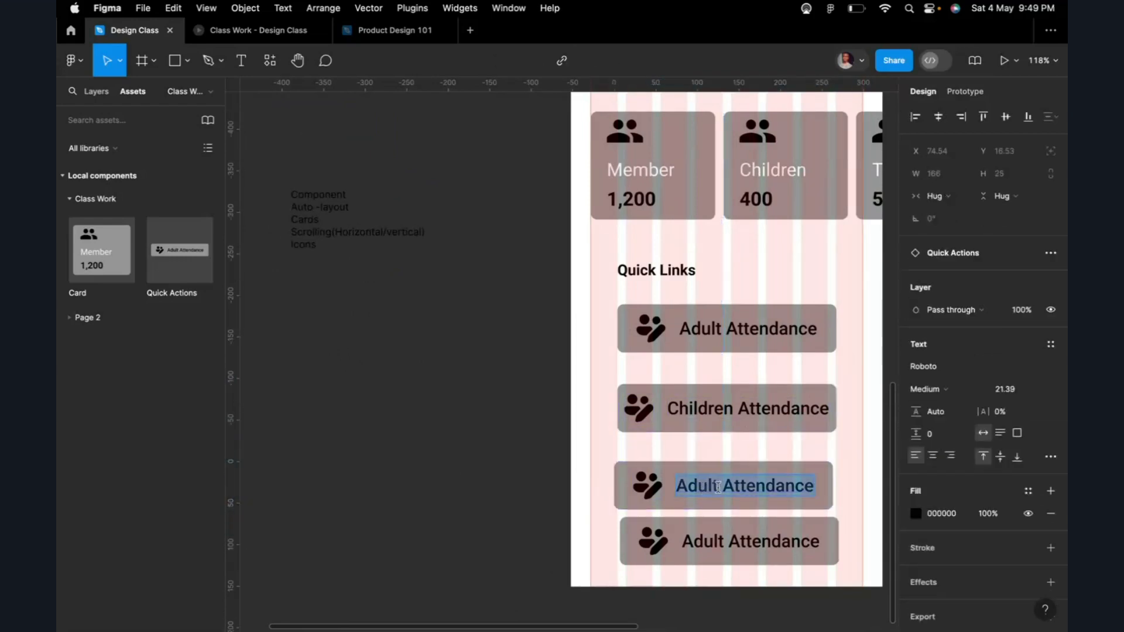
left_click(719, 486)
left_click_drag(719, 486, 676, 486)
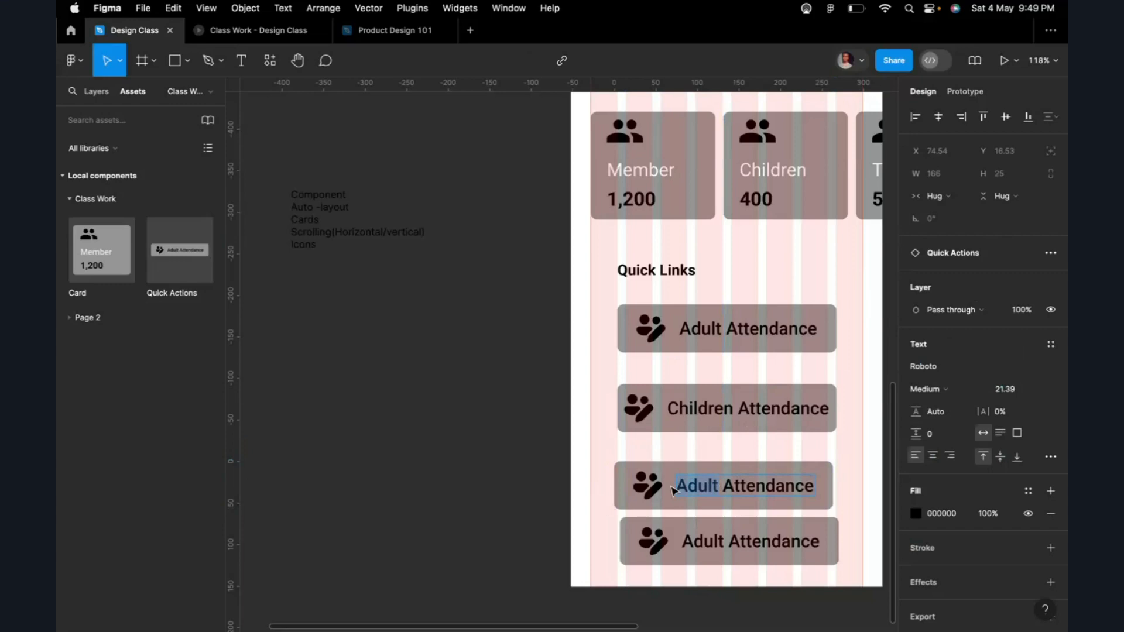
type("Te")
type("enage")
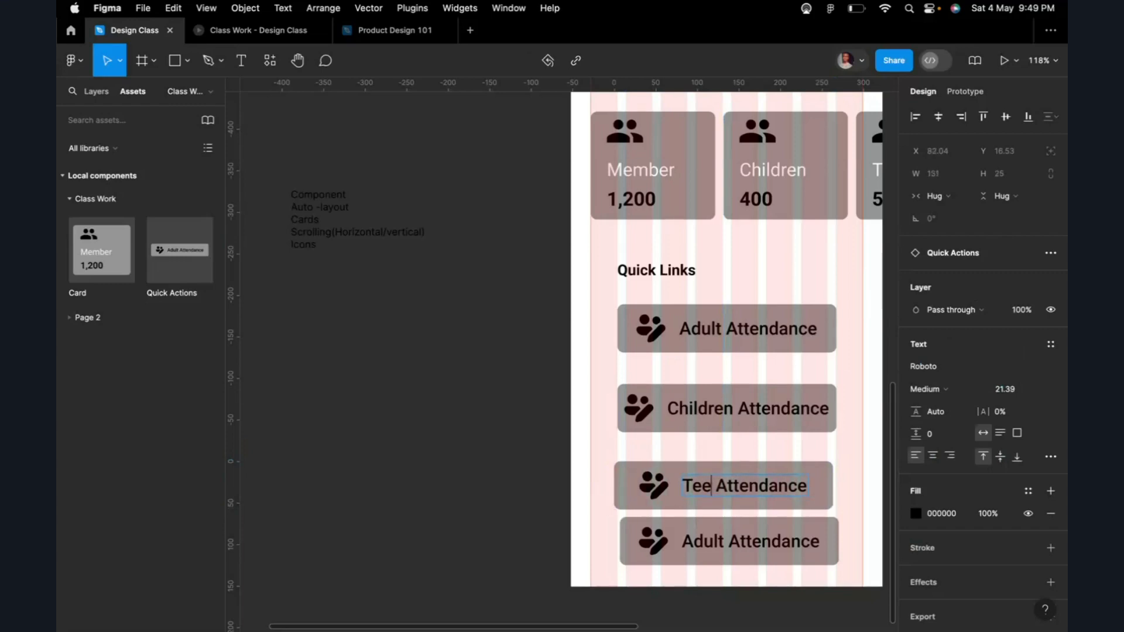
type("r")
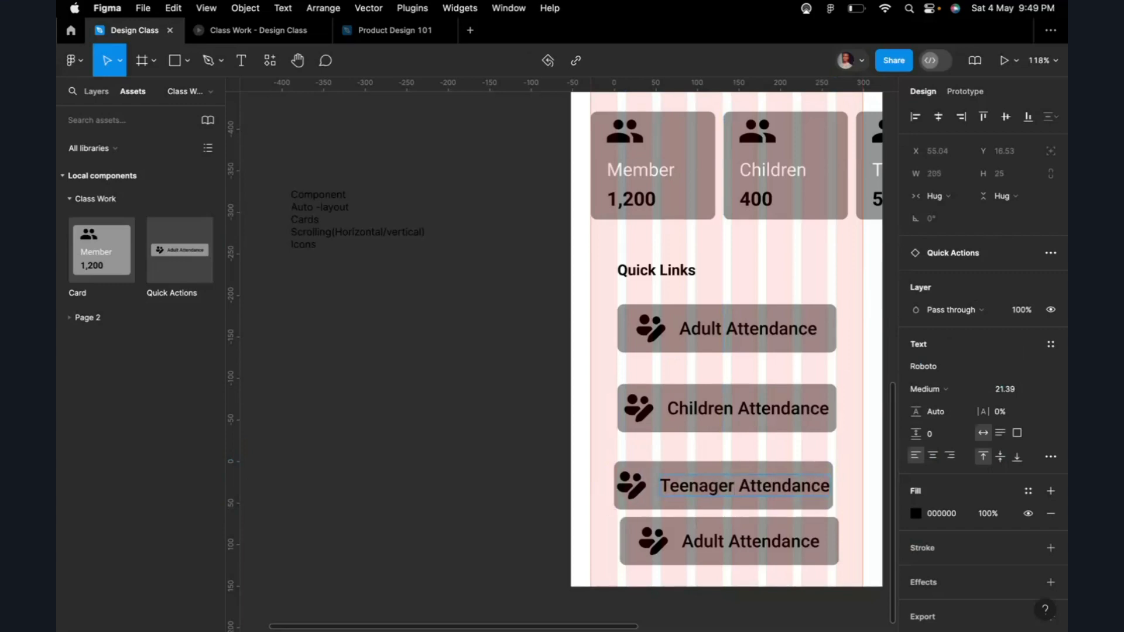
key("Escape")
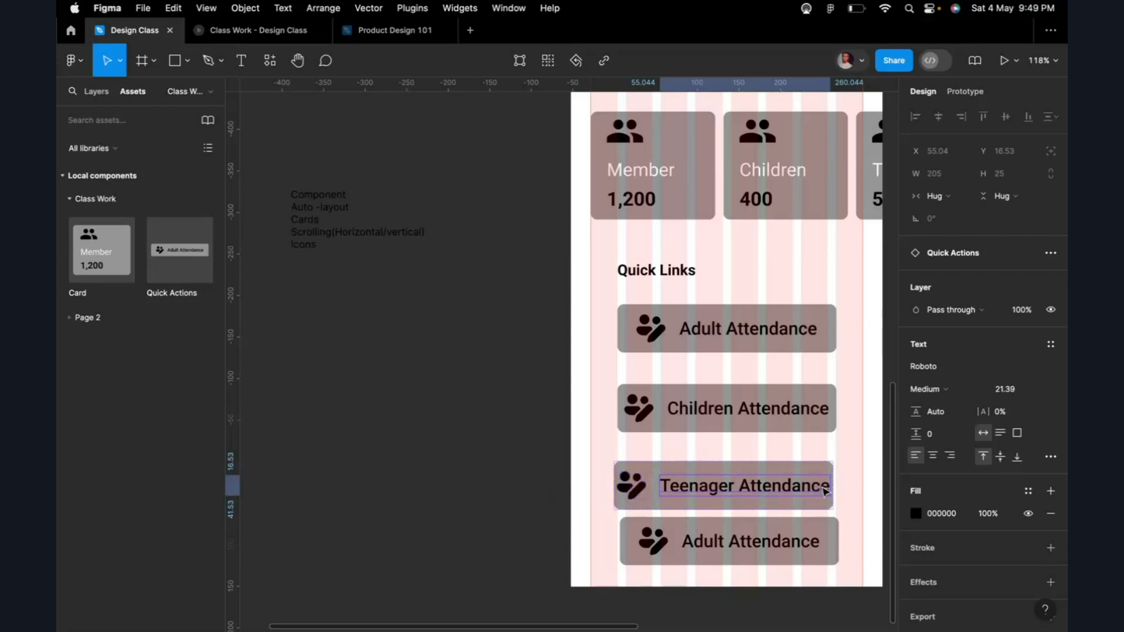
Step: Move the Teenager Attendance instance to X 56, Y 510, left-aligned with the Children Attendance instance above
left_click(532, 458)
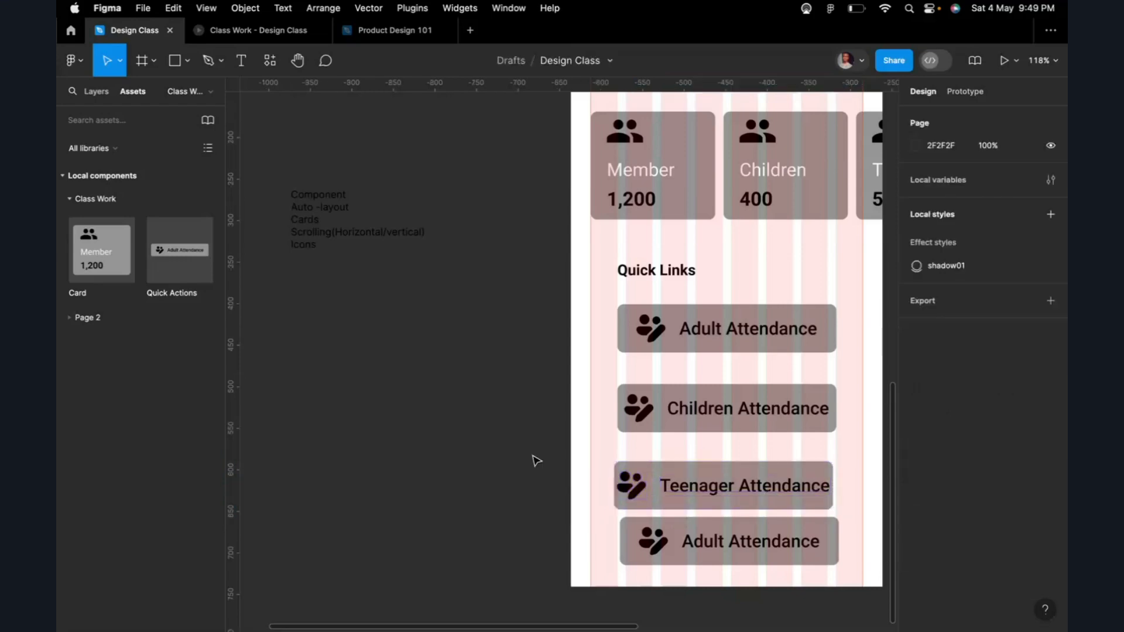
left_click(671, 508)
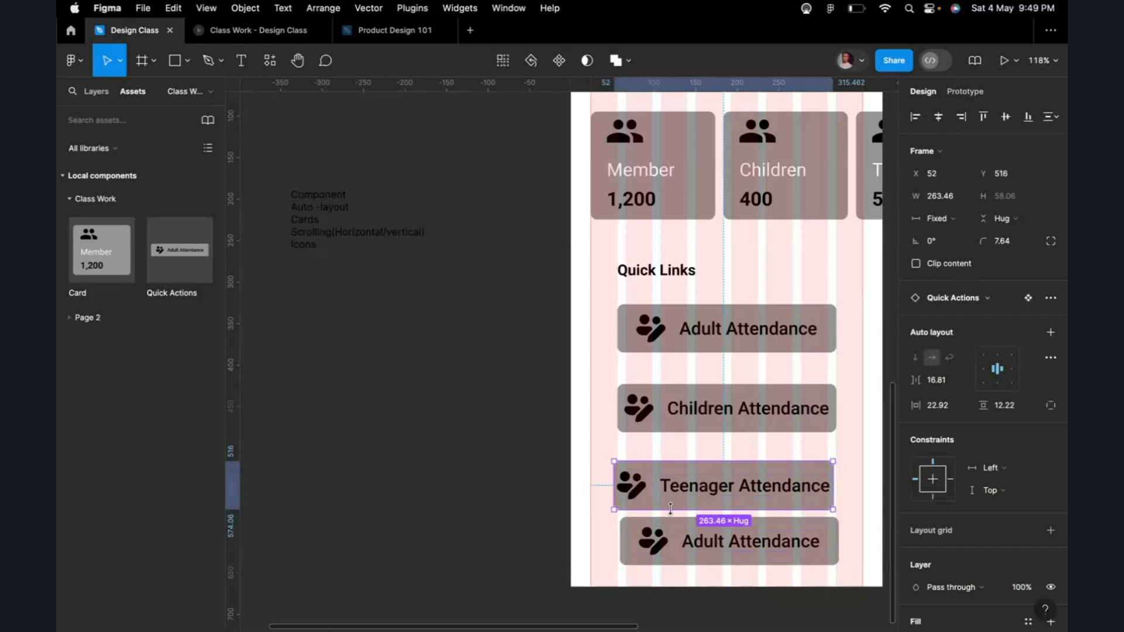
scroll(671, 507, "down", 5)
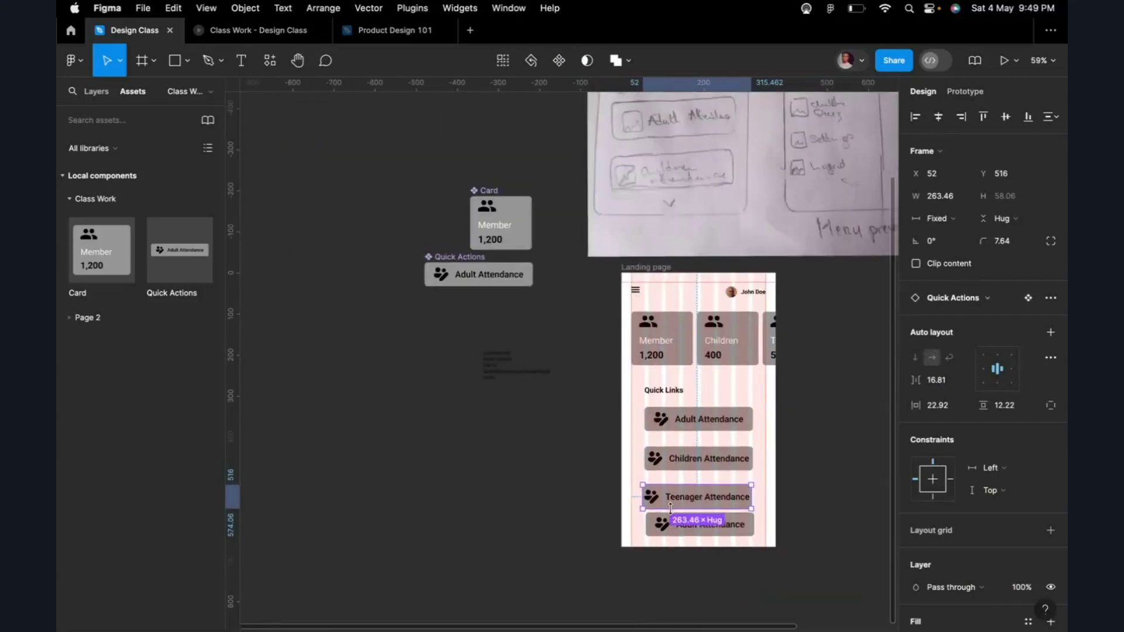
scroll(691, 507, "up", 5)
scroll(704, 507, "up", 4)
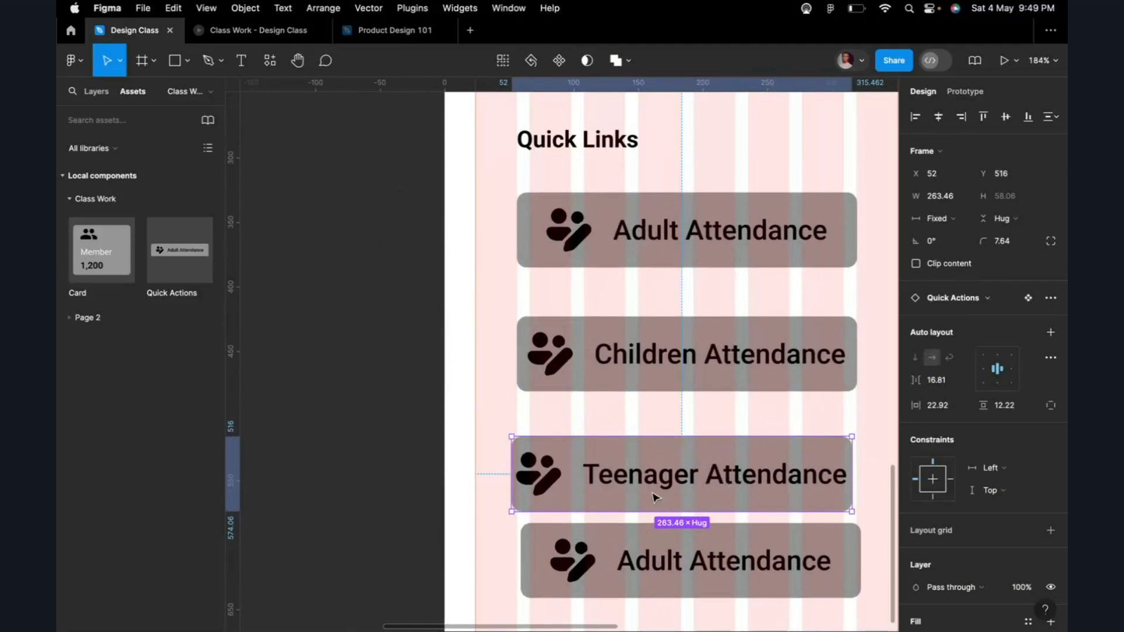
mouse_move(655, 494)
left_mouse_down()
mouse_move(665, 495)
mouse_move(654, 494)
left_mouse_up()
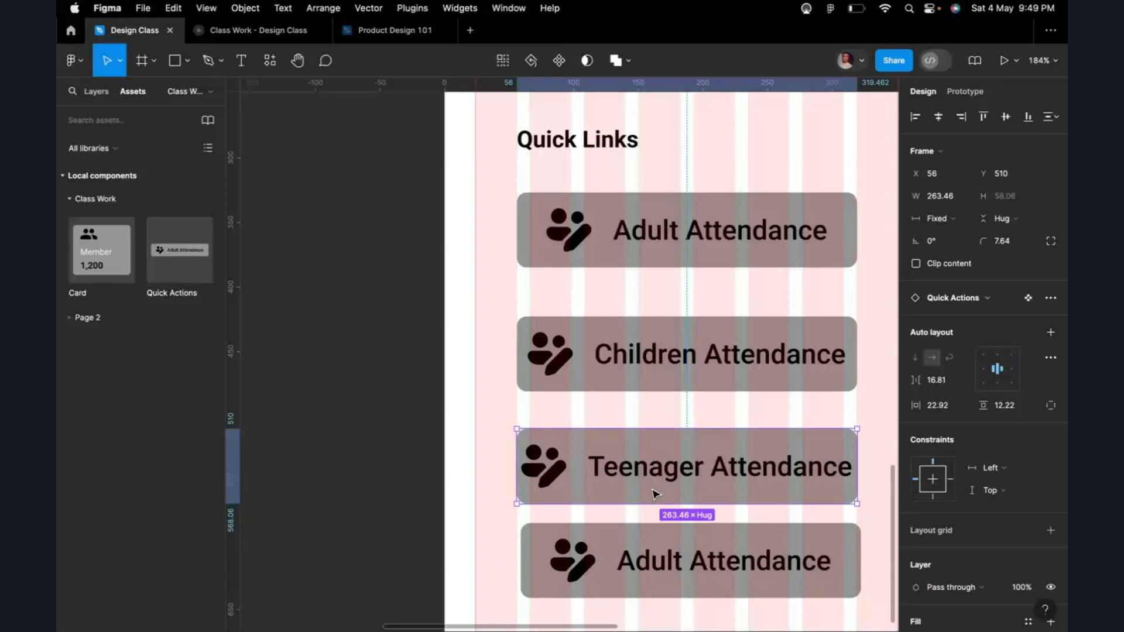
Step: Set the Adult Attendance label's horizontal sizing to Fill container inside the main Quick Actions component and check the landing page instances
double_click(659, 479)
scroll(661, 480, "down", 5)
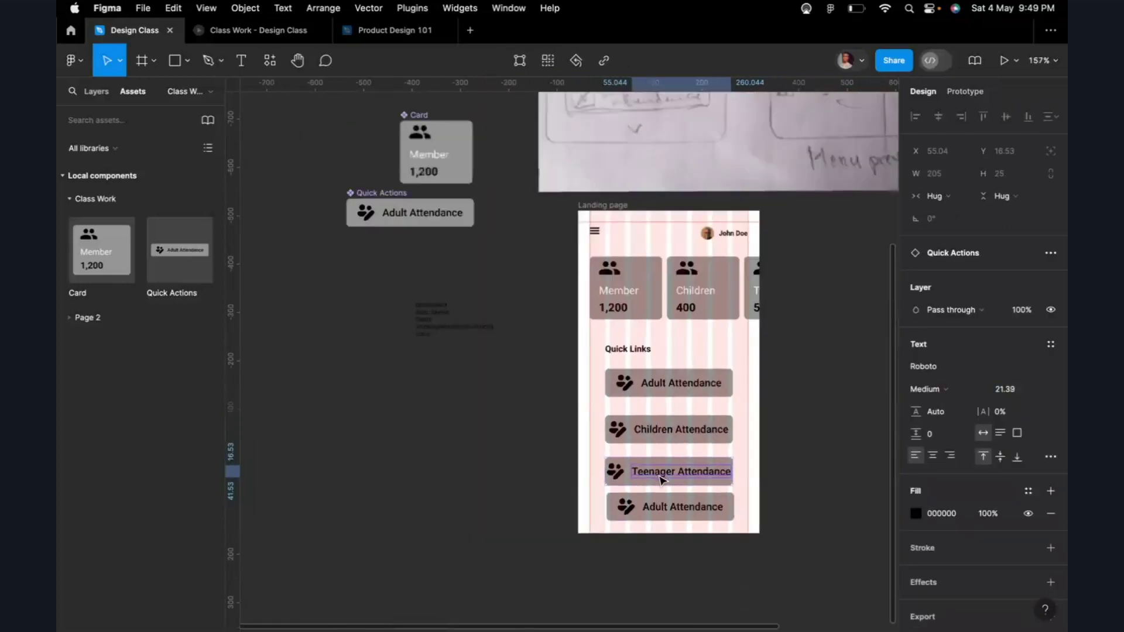
scroll(661, 480, "down", 3)
scroll(511, 319, "up", 5)
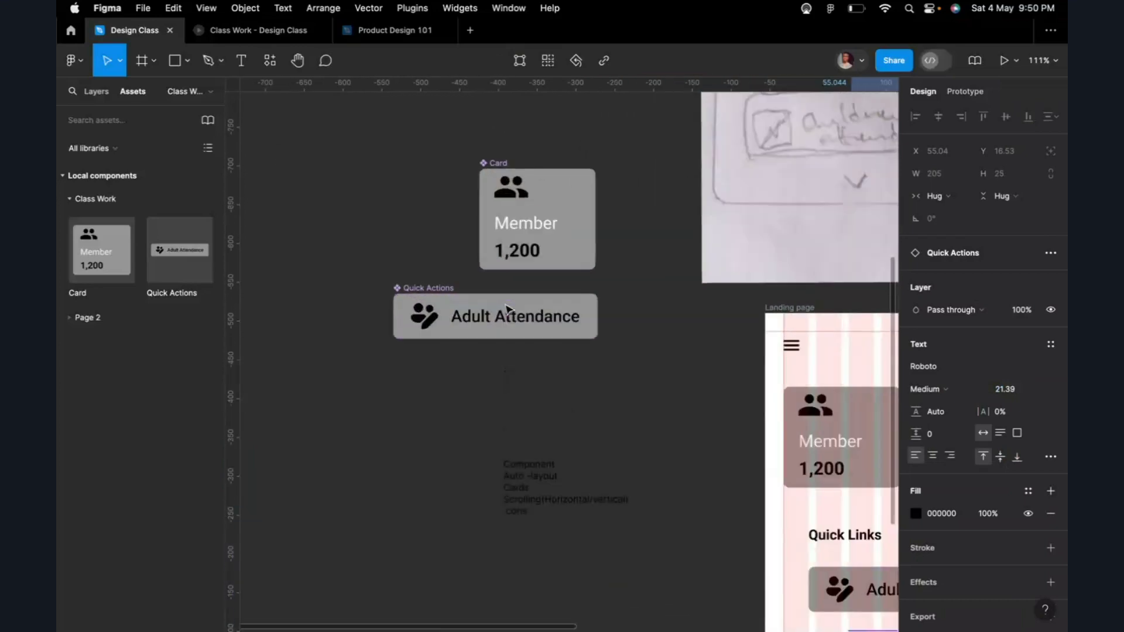
double_click(497, 317)
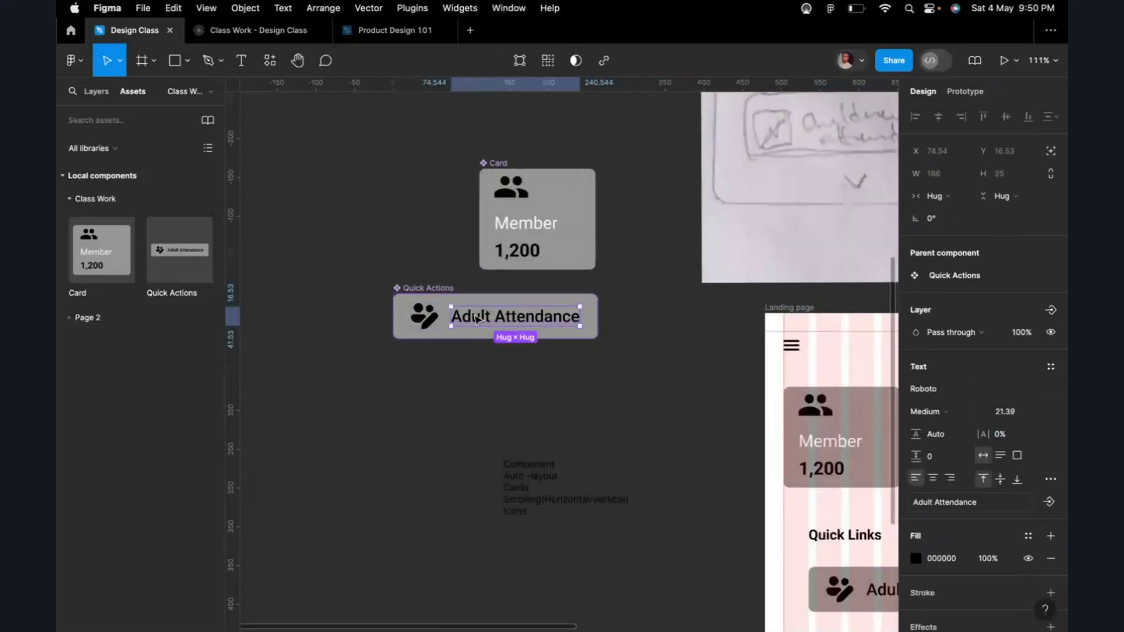
key("shift+Tab")
key("Tab")
left_click(961, 196)
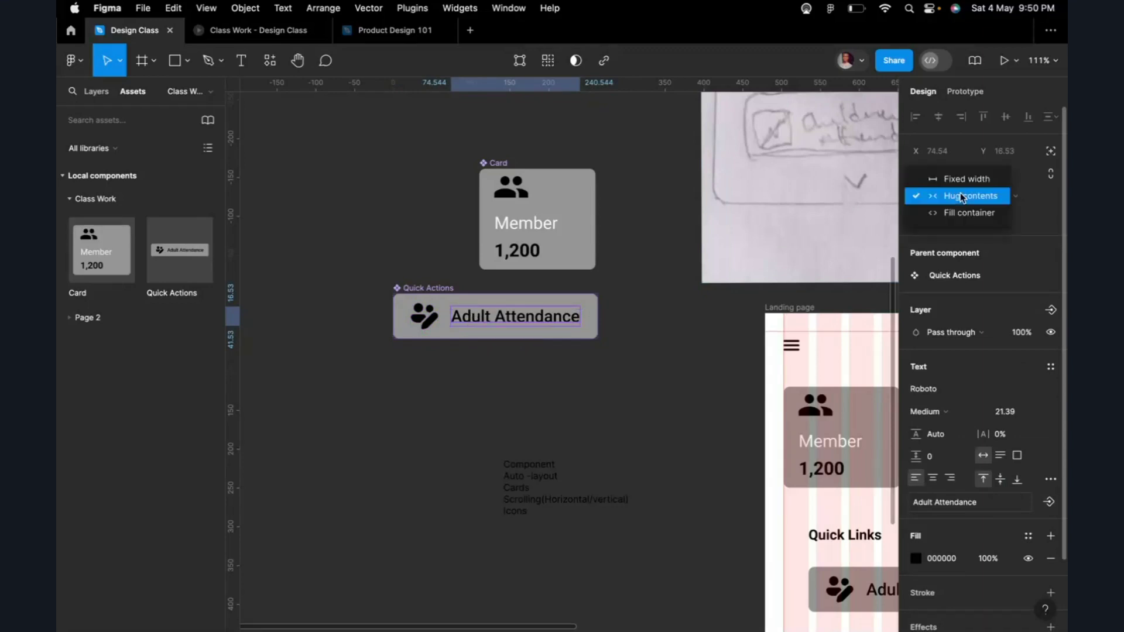
left_click(967, 214)
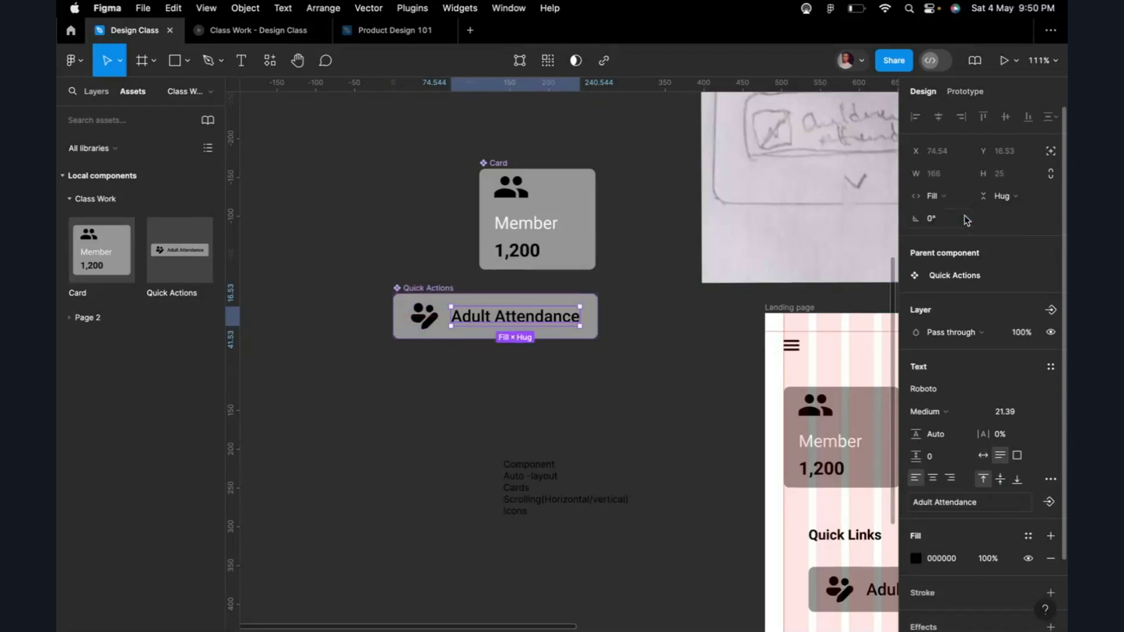
left_click(961, 200)
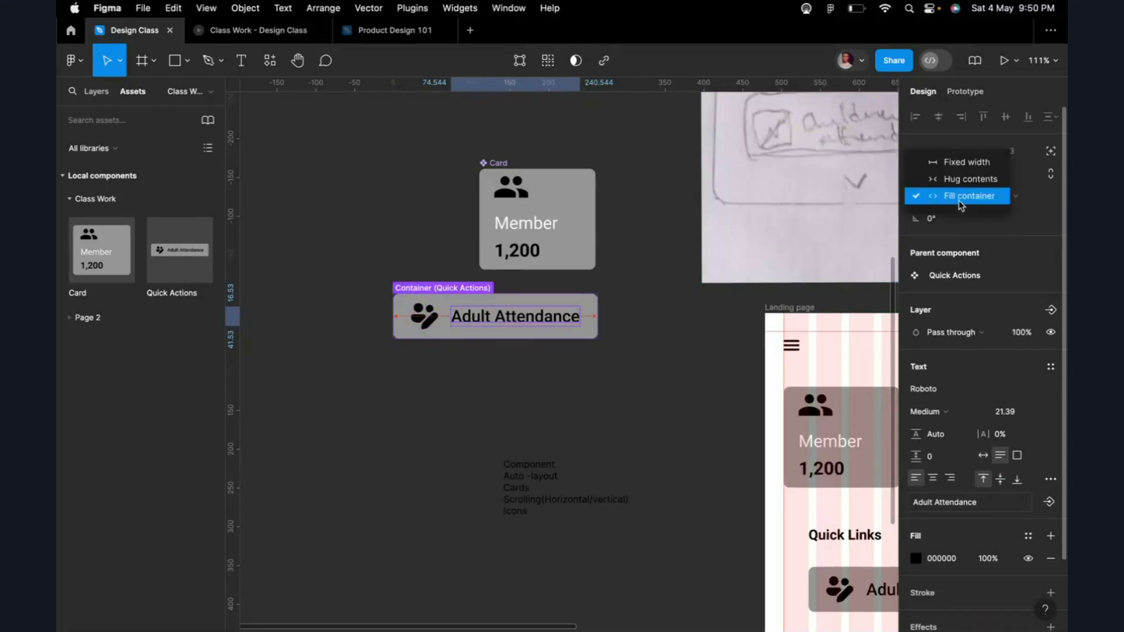
scroll(685, 496, "down", 2)
scroll(732, 538, "down", 5)
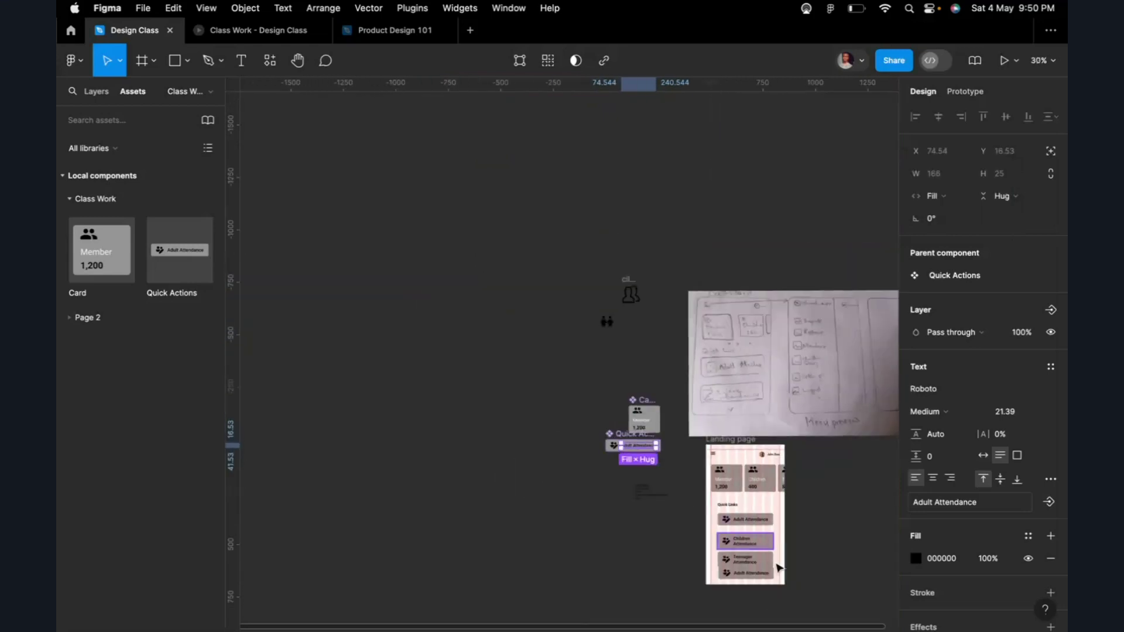
scroll(779, 580, "up", 5)
scroll(779, 600, "down", 3)
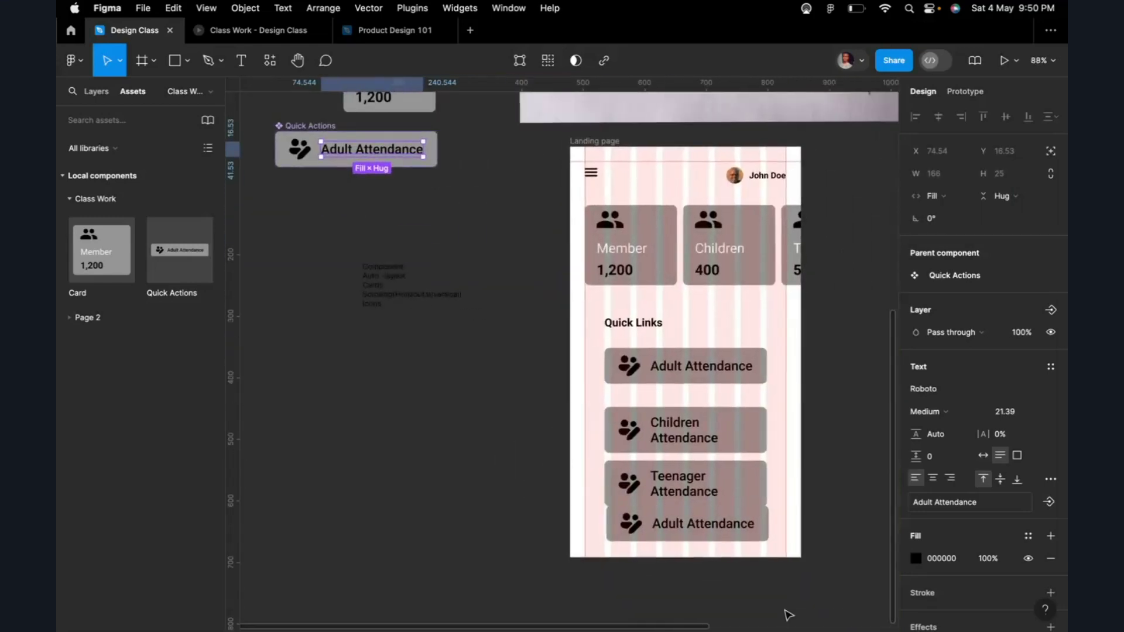
Step: Space out the Children and Teenager Attendance instances under Quick Links, moving the Teenager instance to X 55, Y 495
scroll(700, 472, "up", 3)
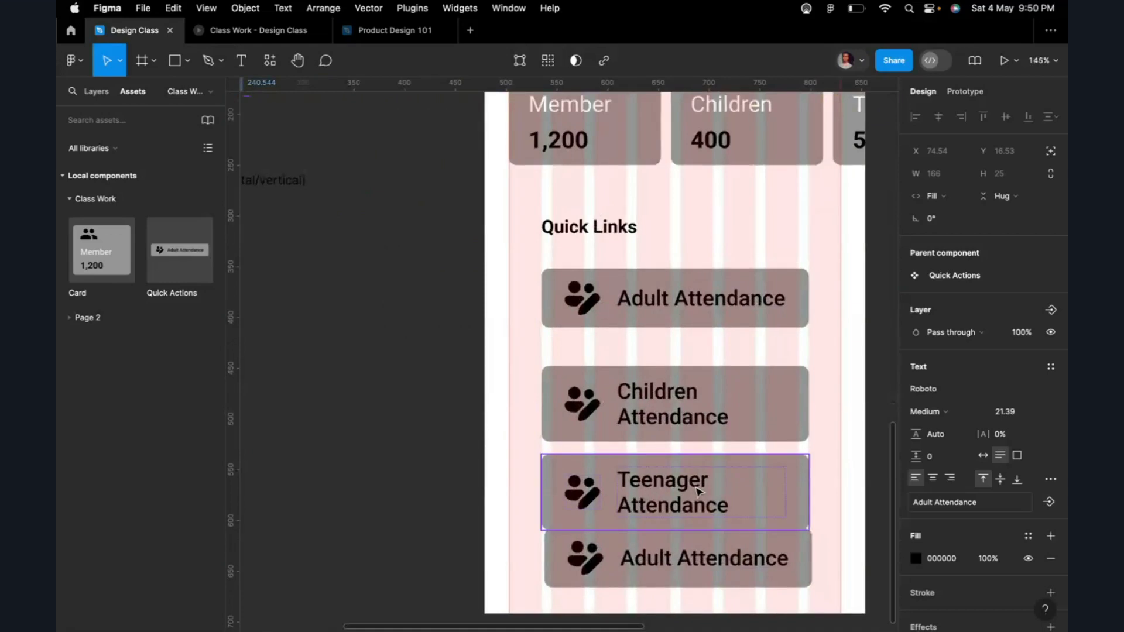
left_click_drag(701, 472, 701, 486)
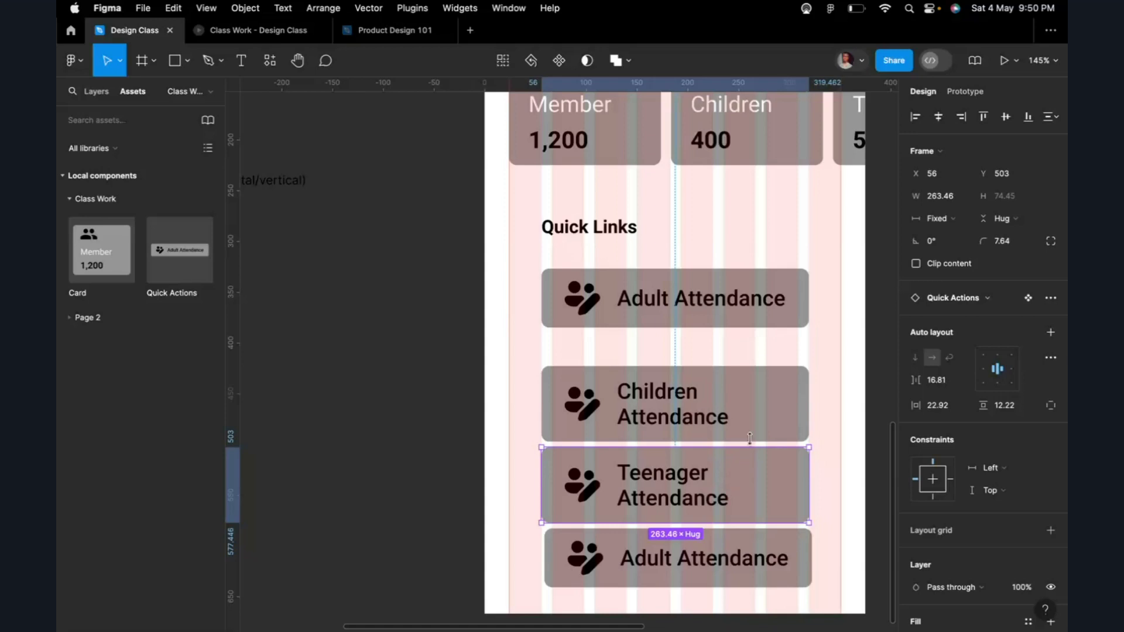
left_click(764, 423)
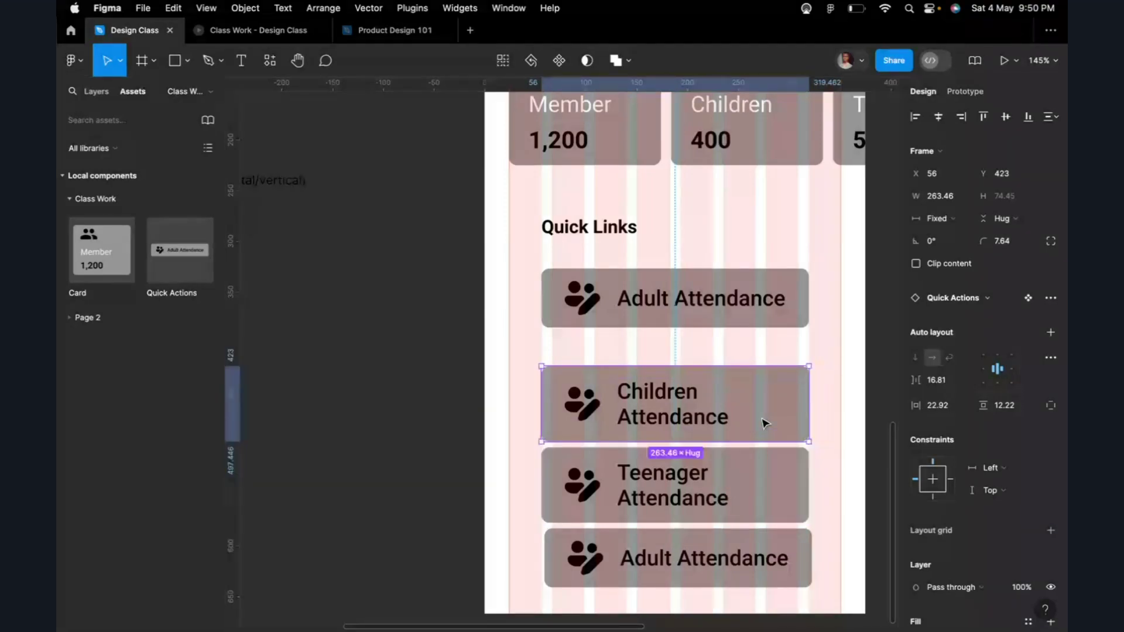
left_click_drag(764, 423, 772, 481)
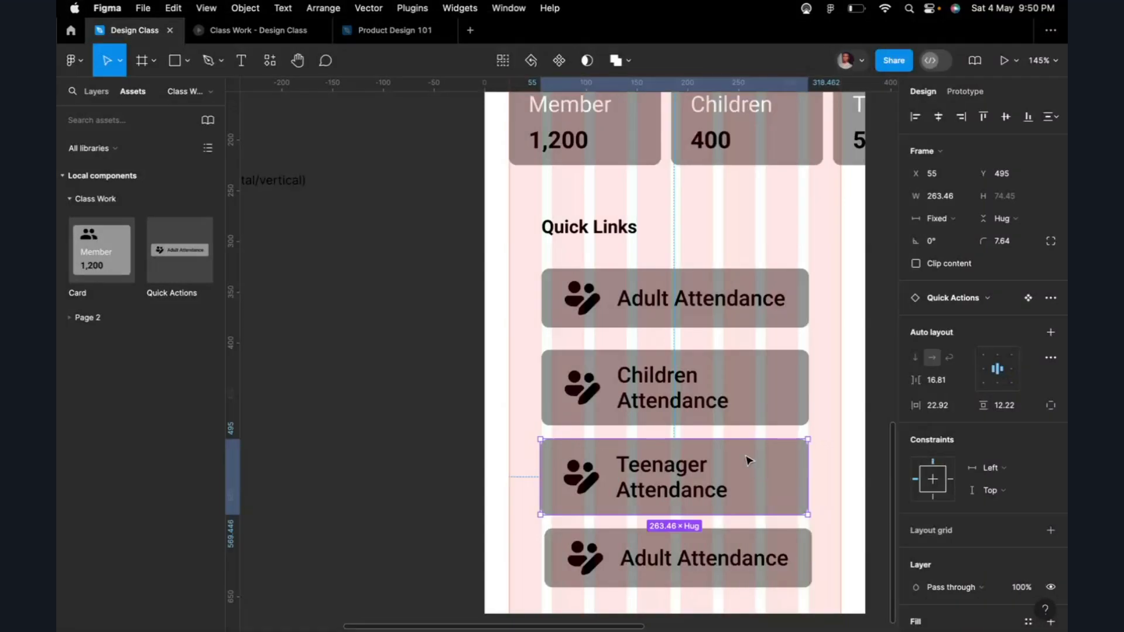
Step: Set the label's font size to 18 in the main Quick Actions component and check the Teenager Attendance label on the landing page
scroll(746, 459, "down", 5)
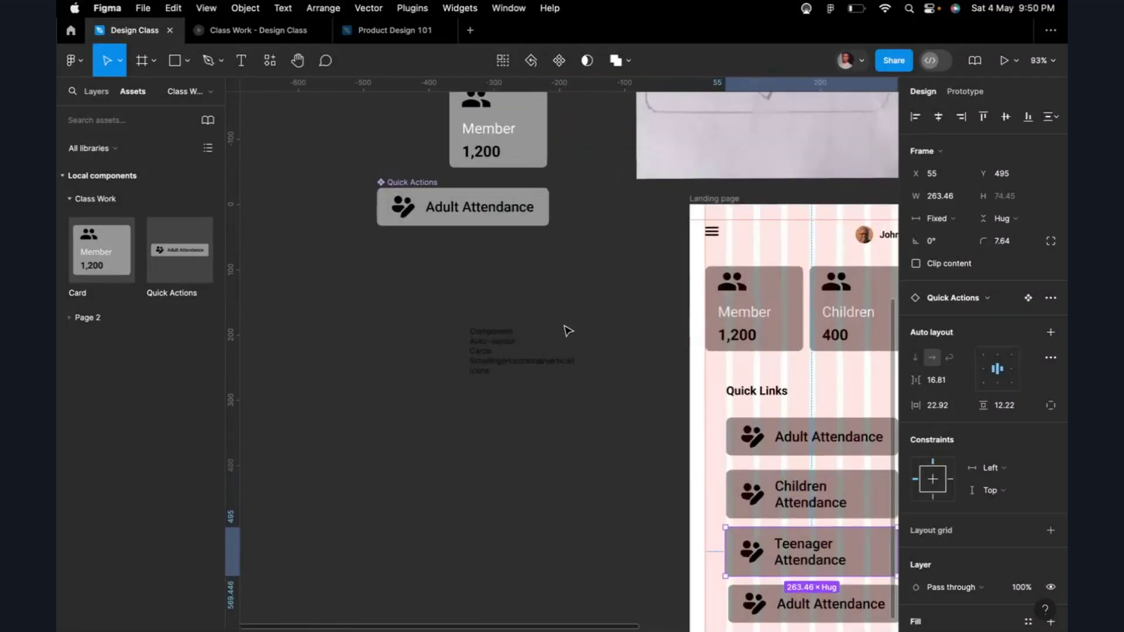
double_click(489, 208)
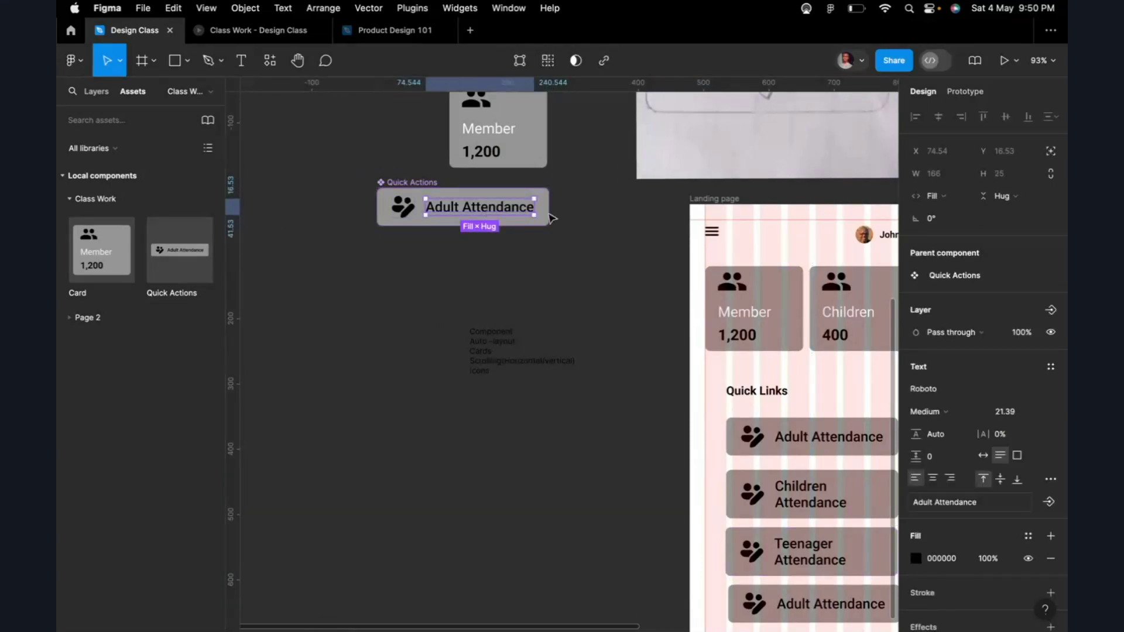
left_click(991, 411)
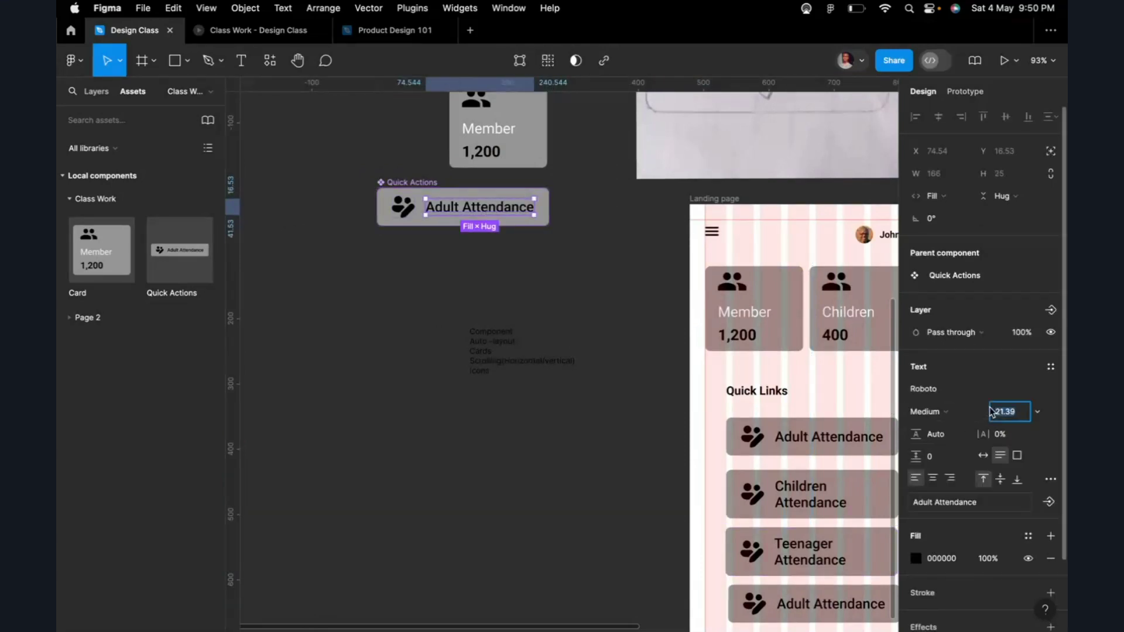
type("18")
key("Return")
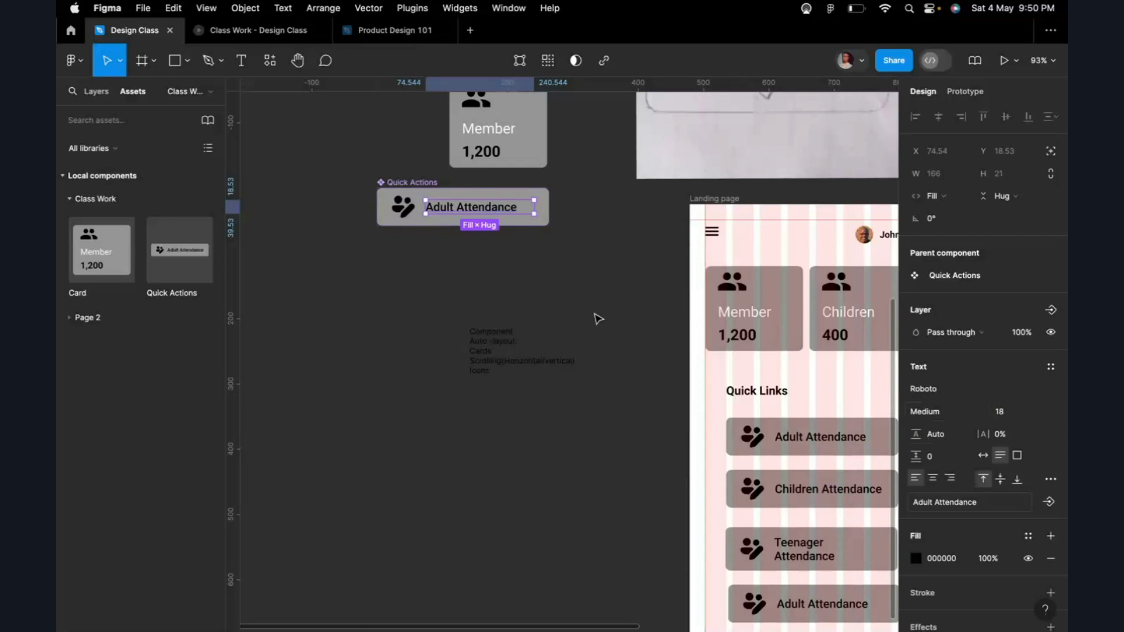
left_click(598, 318)
scroll(756, 504, "down", 3)
scroll(756, 504, "right", 3)
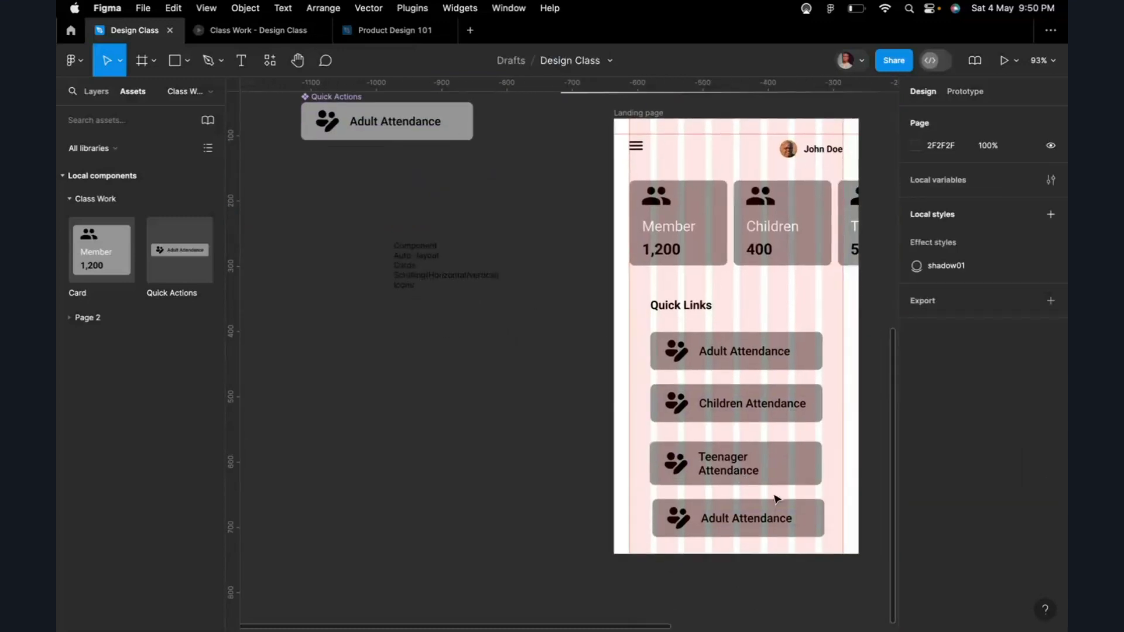
scroll(750, 465, "up", 5)
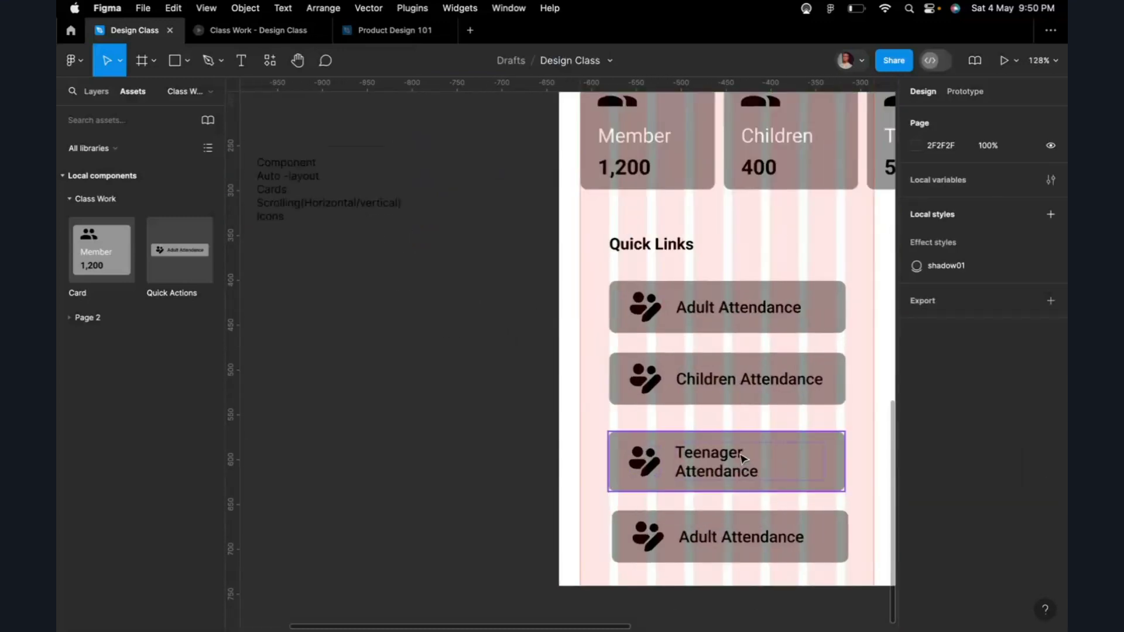
double_click(742, 460)
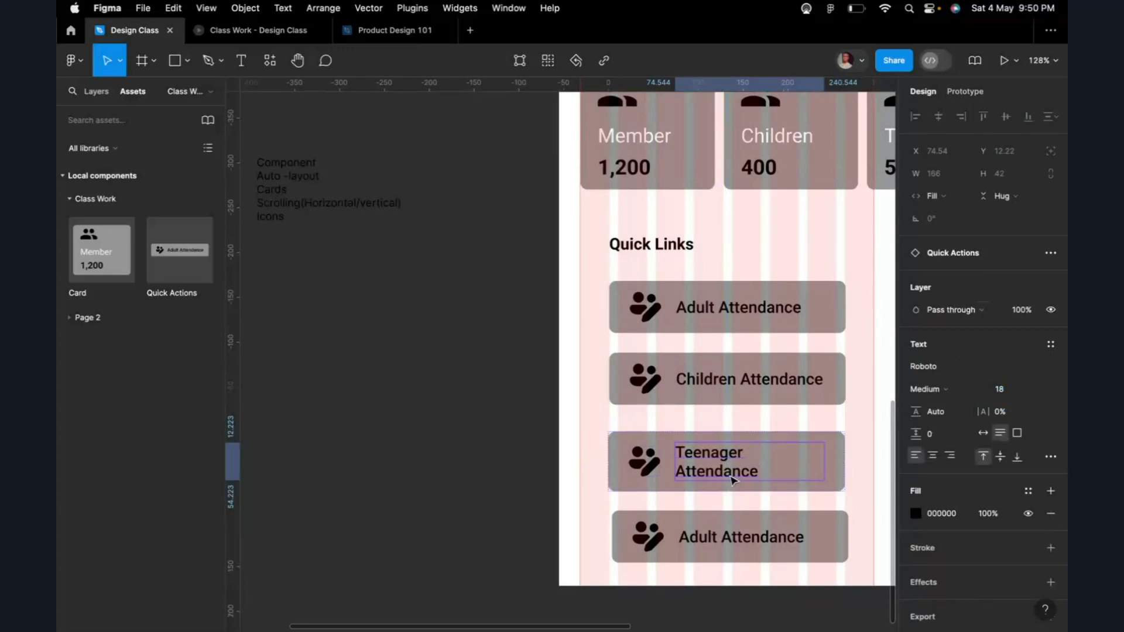
Step: Wrap the four Quick Actions instances under Quick Links in a vertical auto layout frame
scroll(721, 479, "right", 5)
scroll(716, 479, "down", 1)
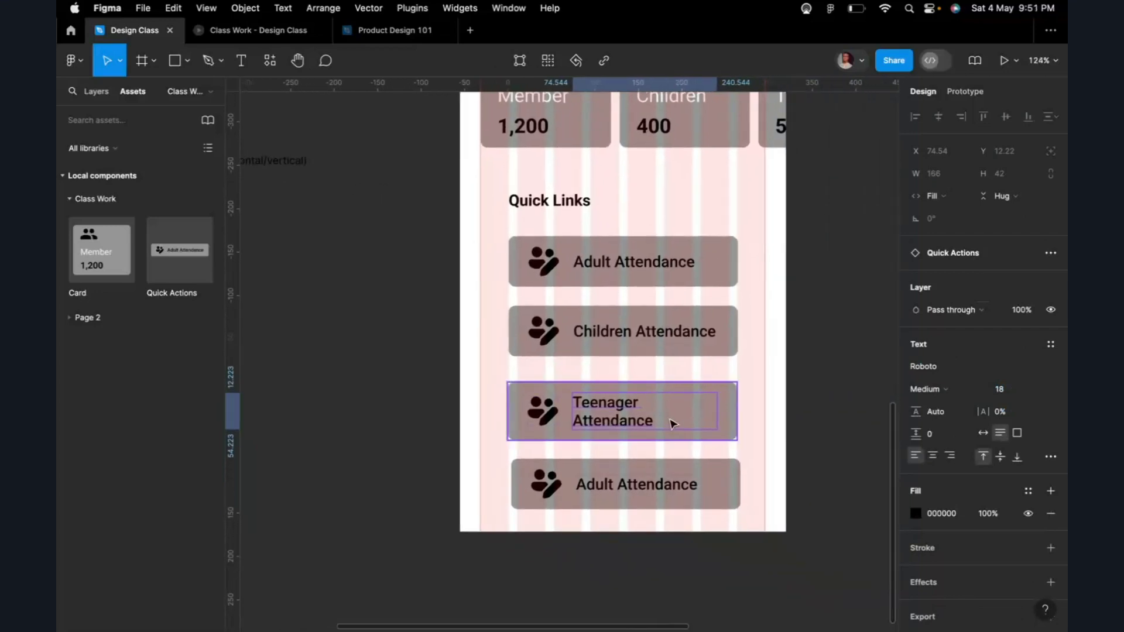
left_click_drag(492, 234, 746, 508)
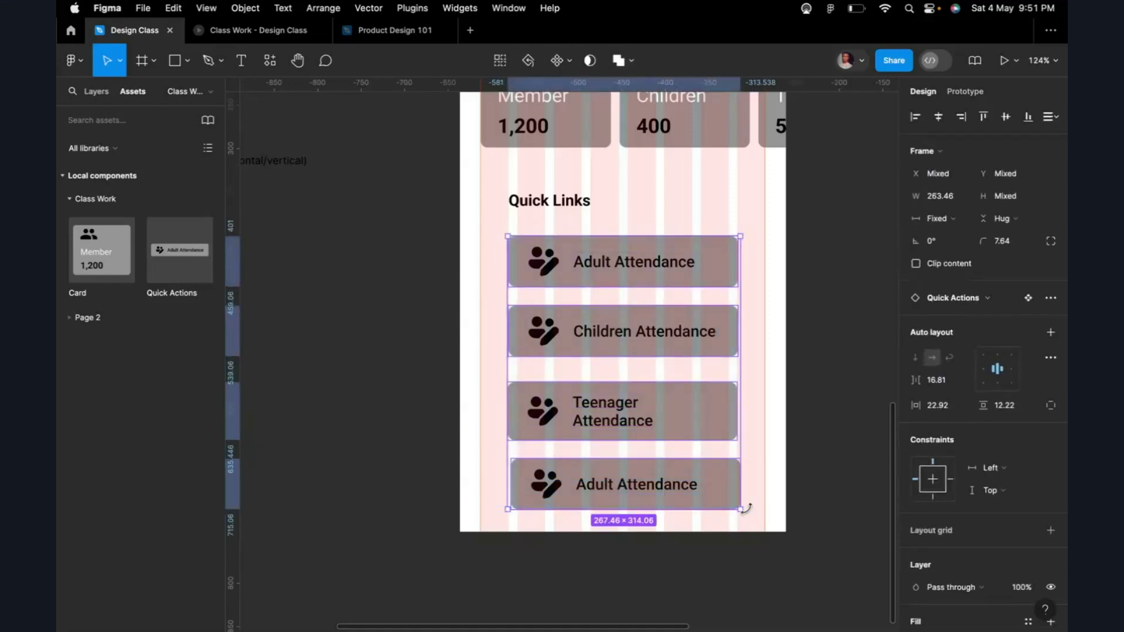
key("shift+a")
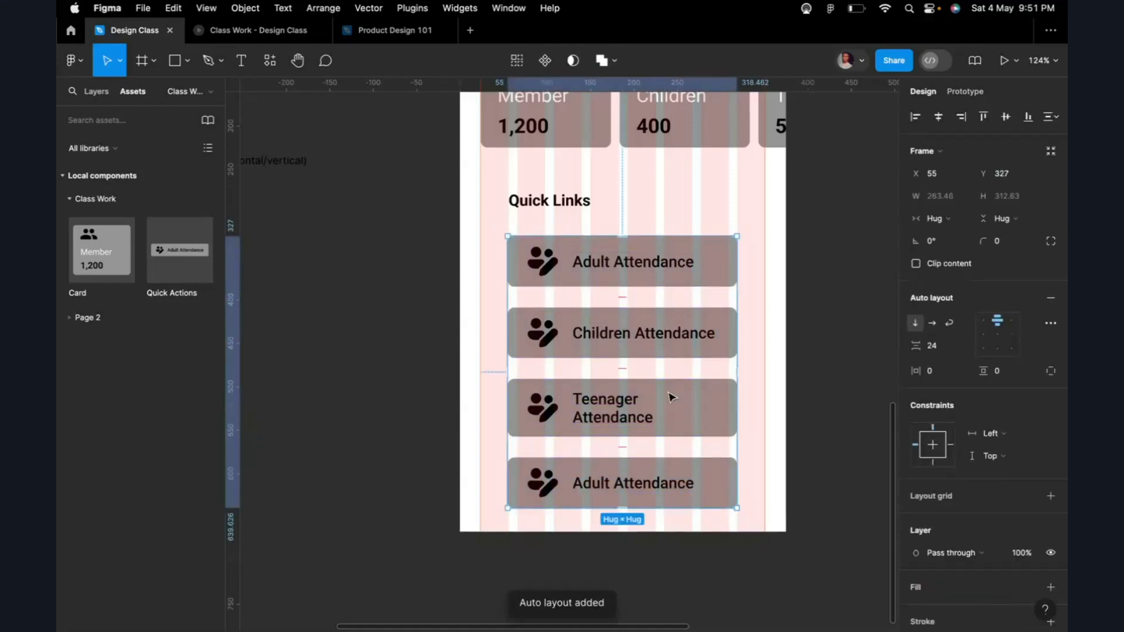
Step: Clip the content of the Quick Actions auto layout frame and shorten the frame to a height of 200
left_click(916, 264)
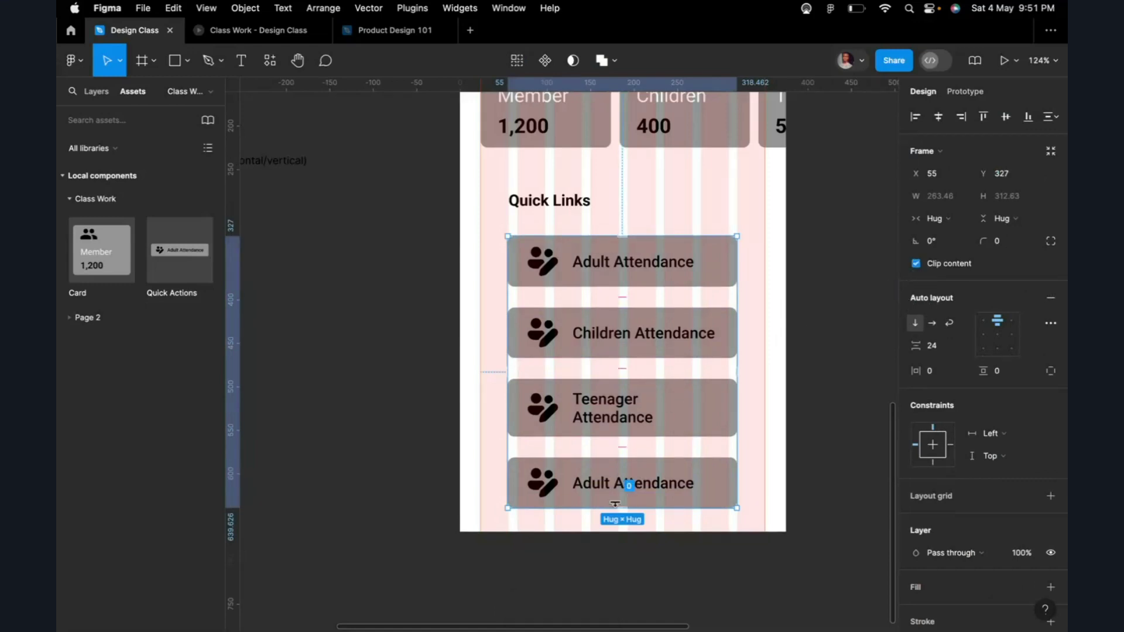
left_click_drag(615, 504, 612, 410)
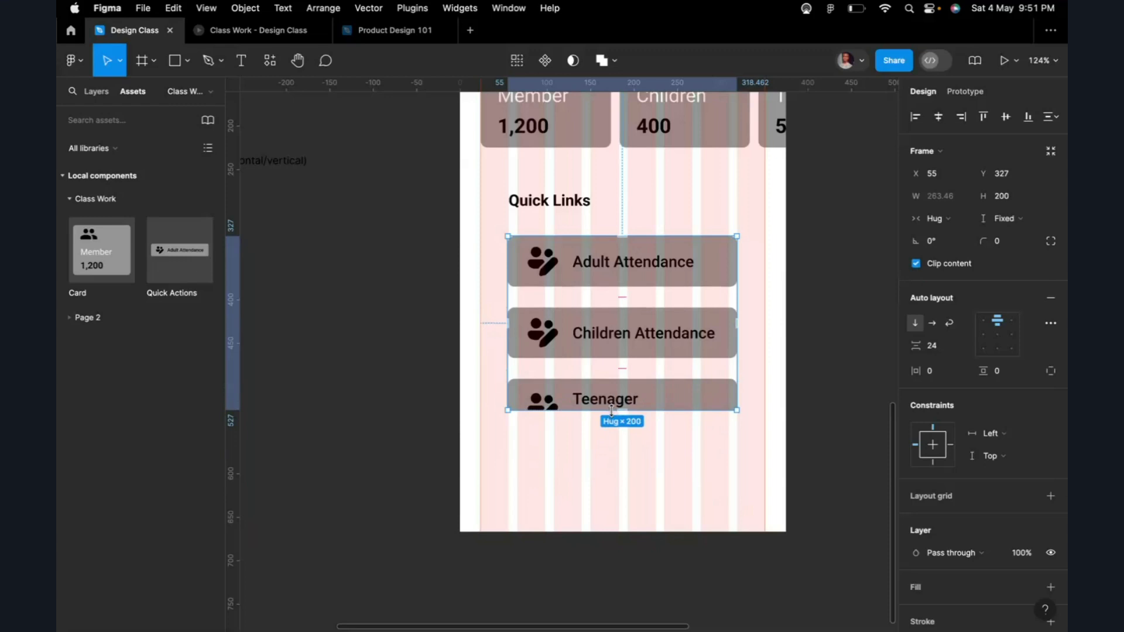
left_click(355, 388)
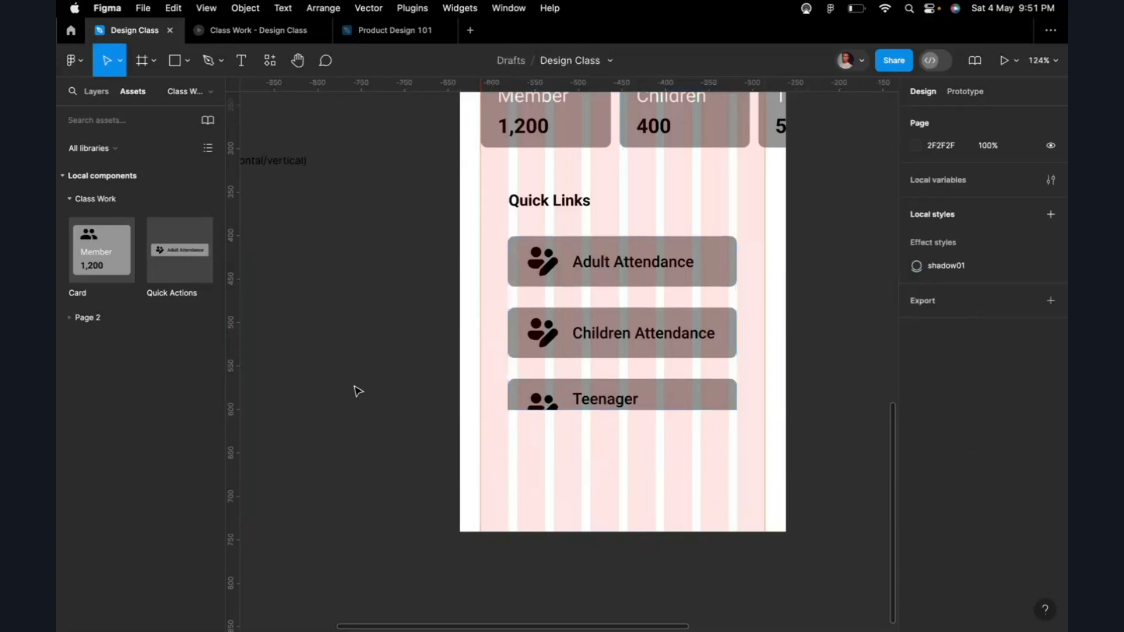
Step: Set the vertical gap between items in the Quick Actions auto layout frame to 18
left_click(659, 301)
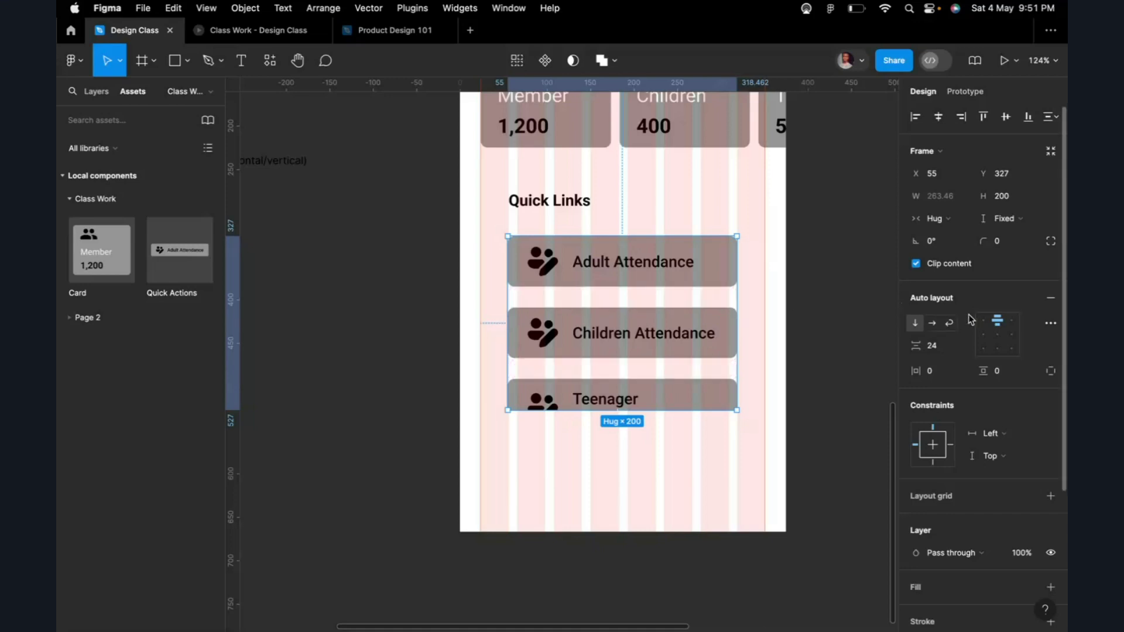
left_click(937, 351)
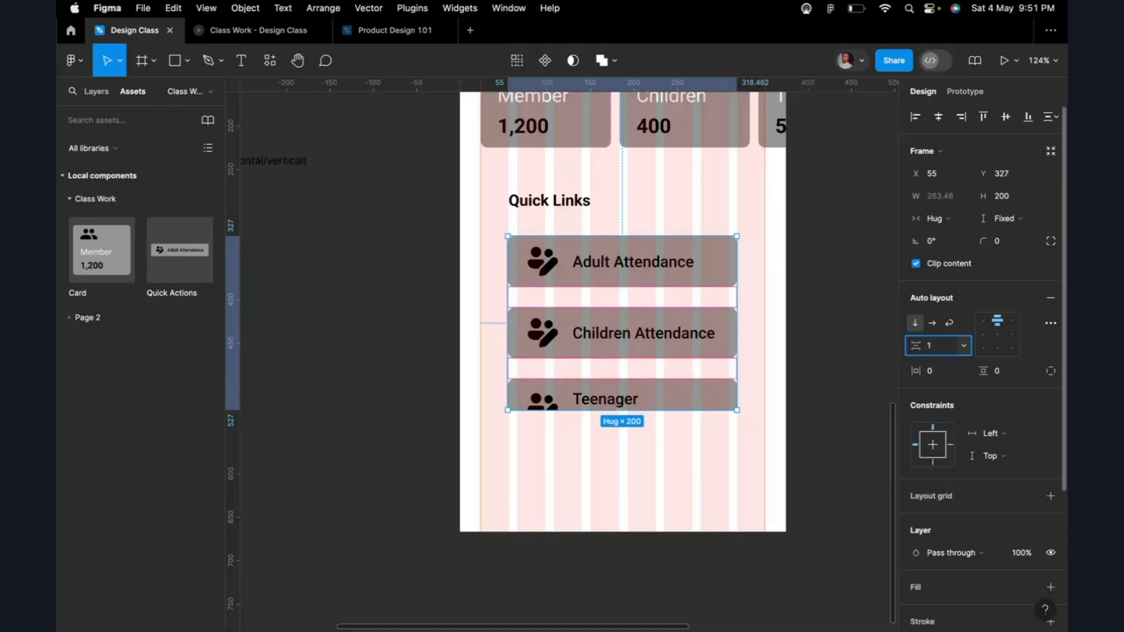
type("8")
key("Return")
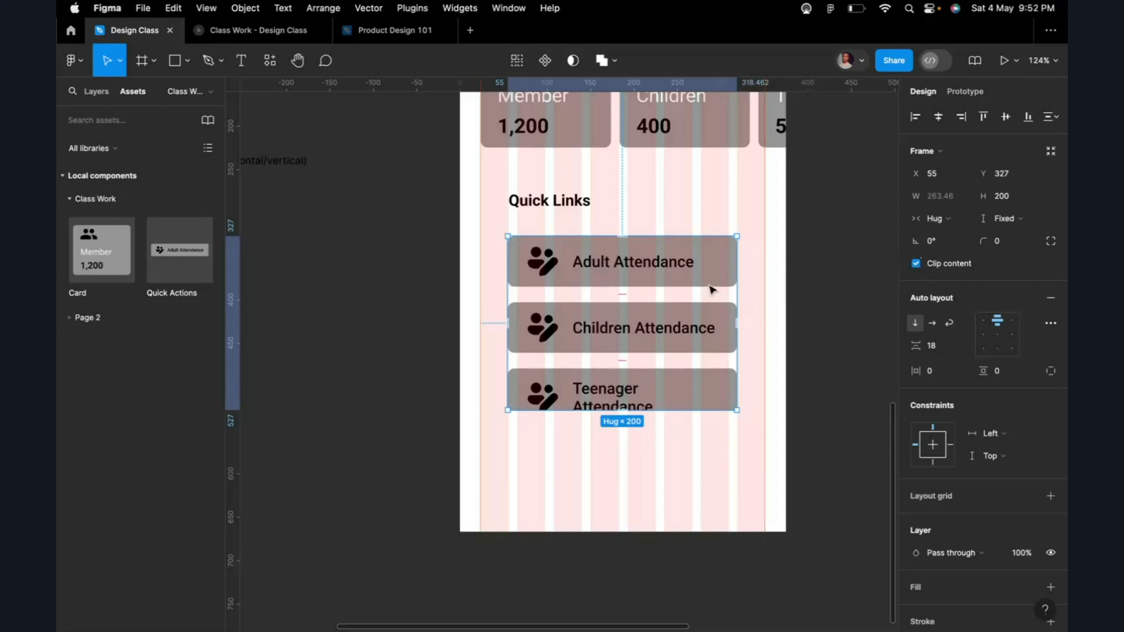
Step: Check the landing page in the prototype preview and set the Quick Actions frame's overflow scroll behaviour to Vertical
left_click(969, 91)
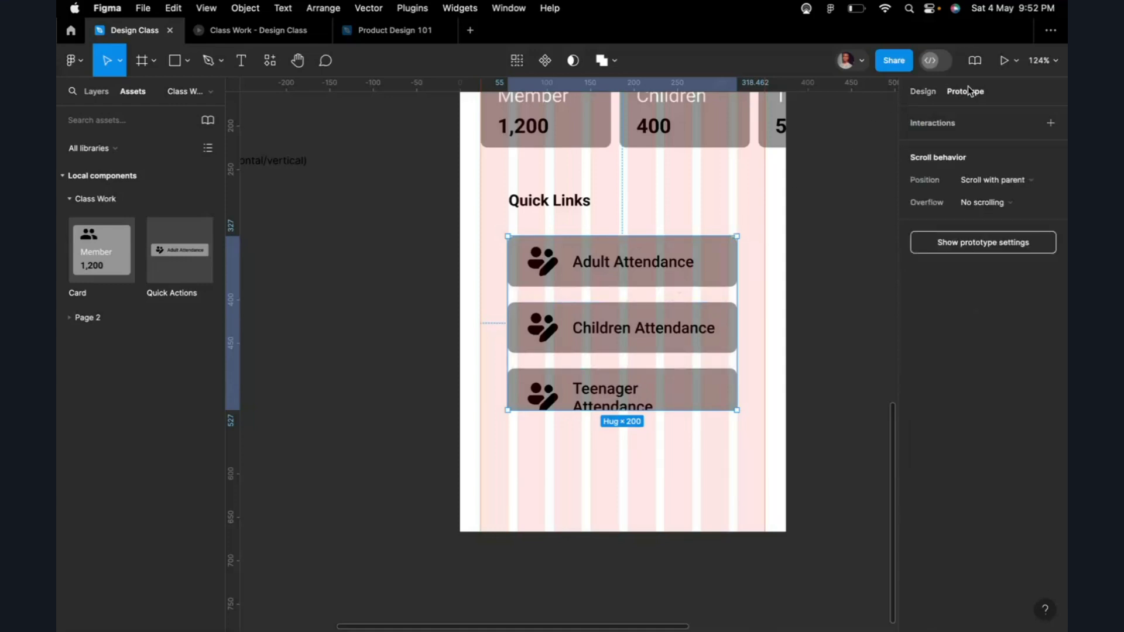
left_click(283, 37)
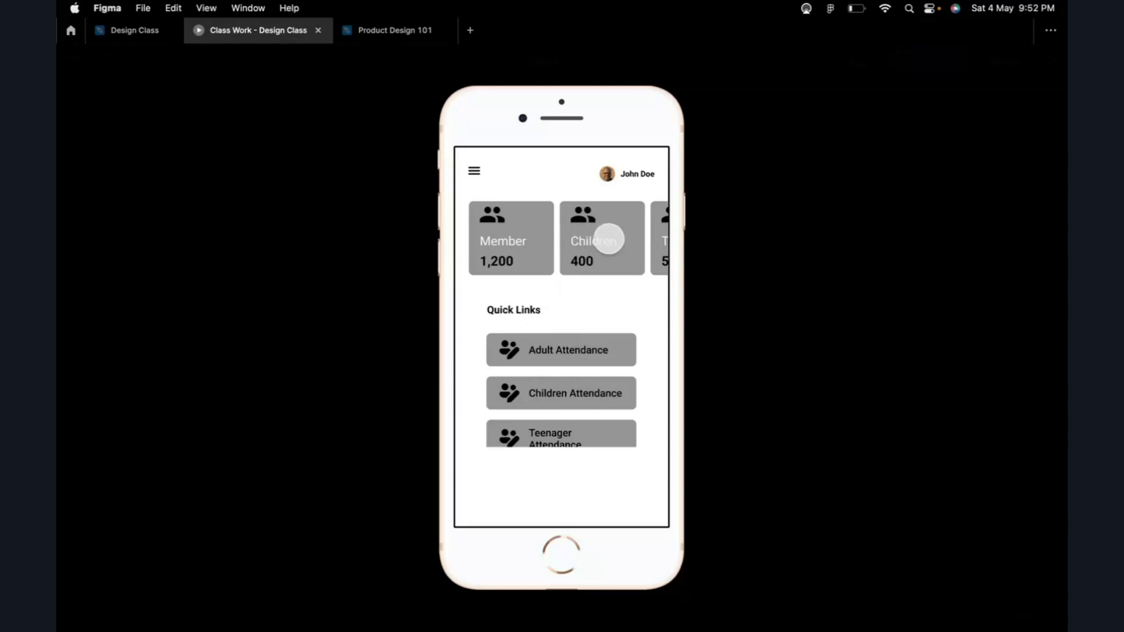
scroll(536, 237, "right", 3)
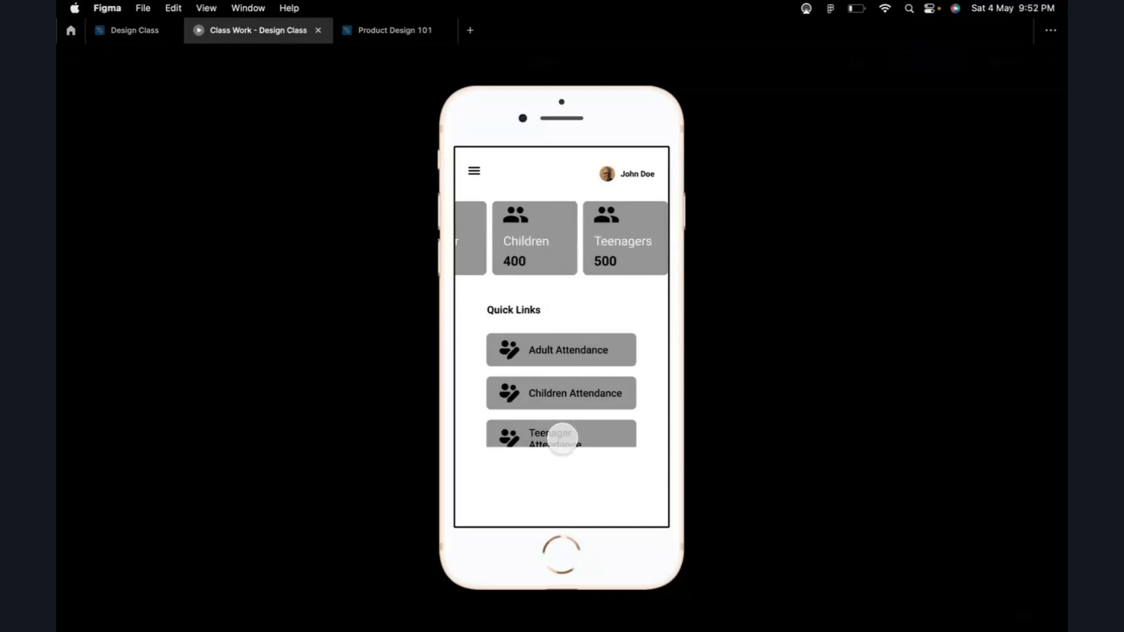
left_click(132, 31)
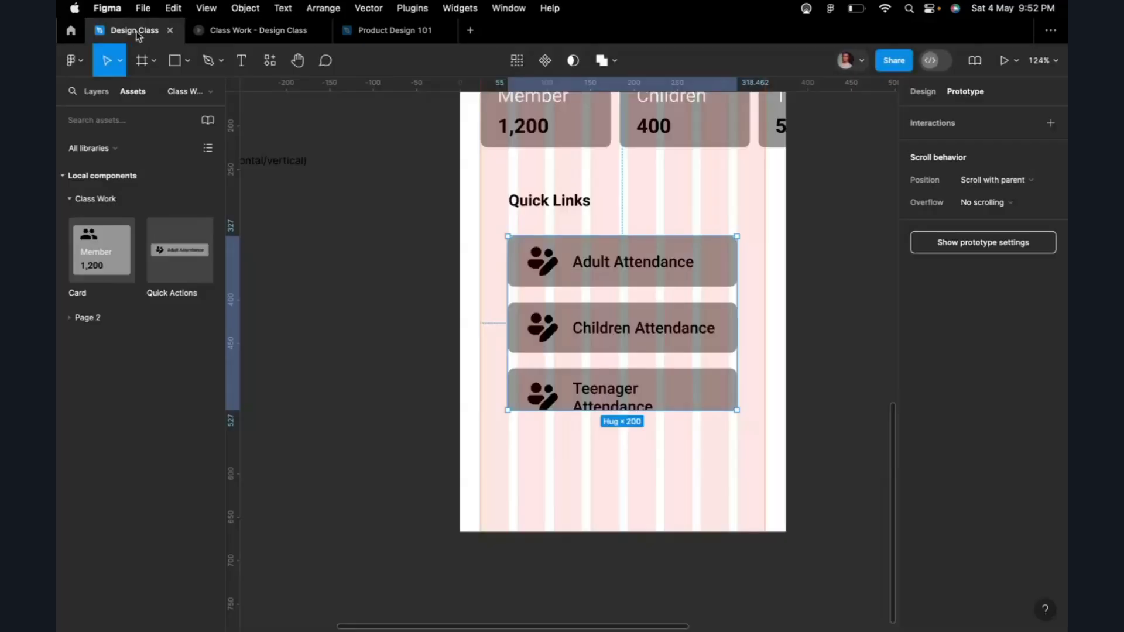
left_click(987, 206)
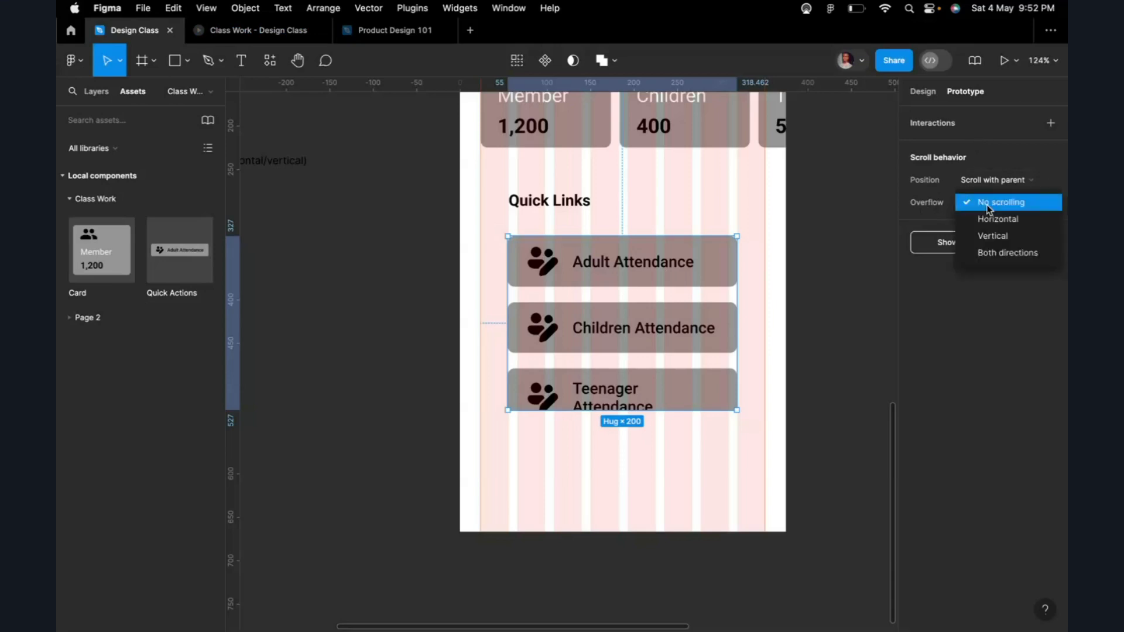
left_click(988, 237)
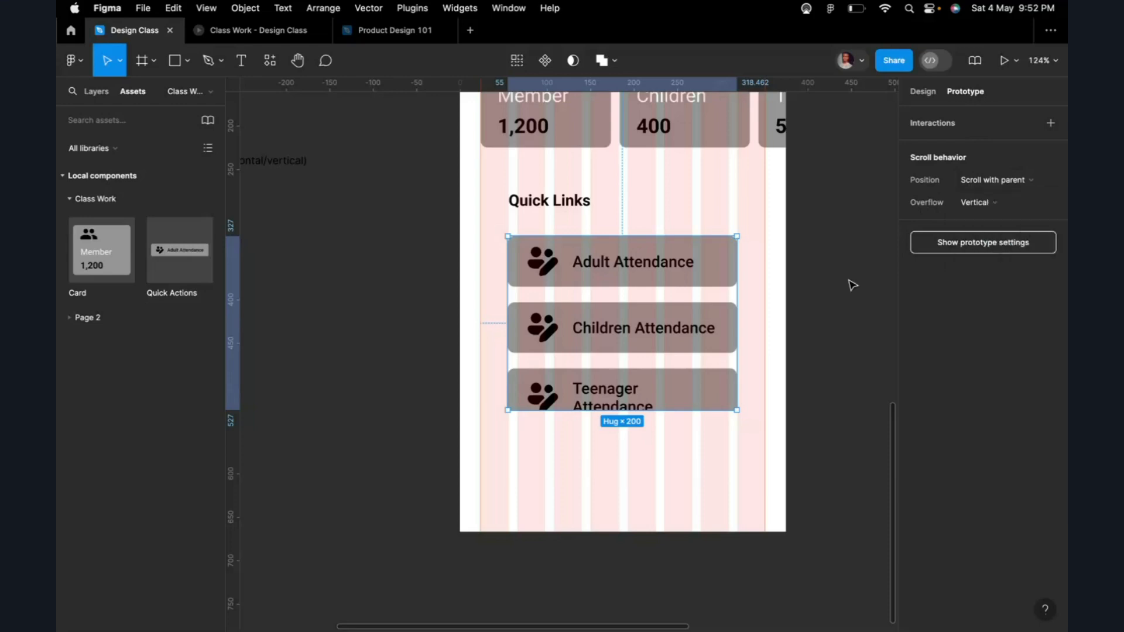
Step: Test the vertical scrolling of the Quick Actions list in the Class Work prototype preview and return to the design file
left_click(271, 31)
scroll(554, 363, "down", 5)
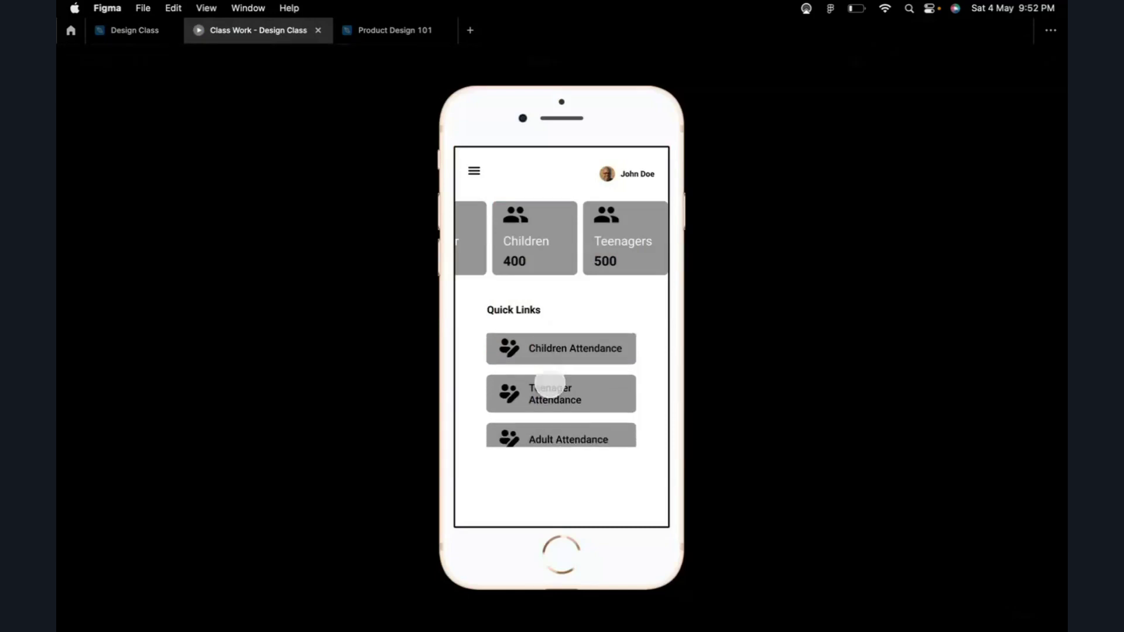
left_click_drag(553, 386, 617, 394)
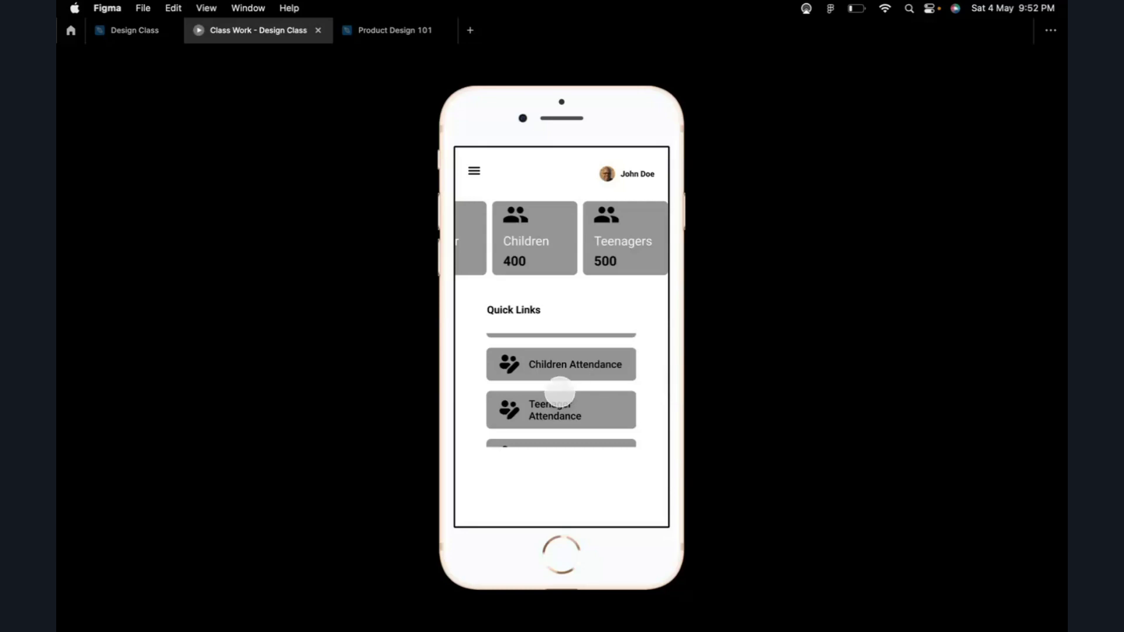
left_click(136, 30)
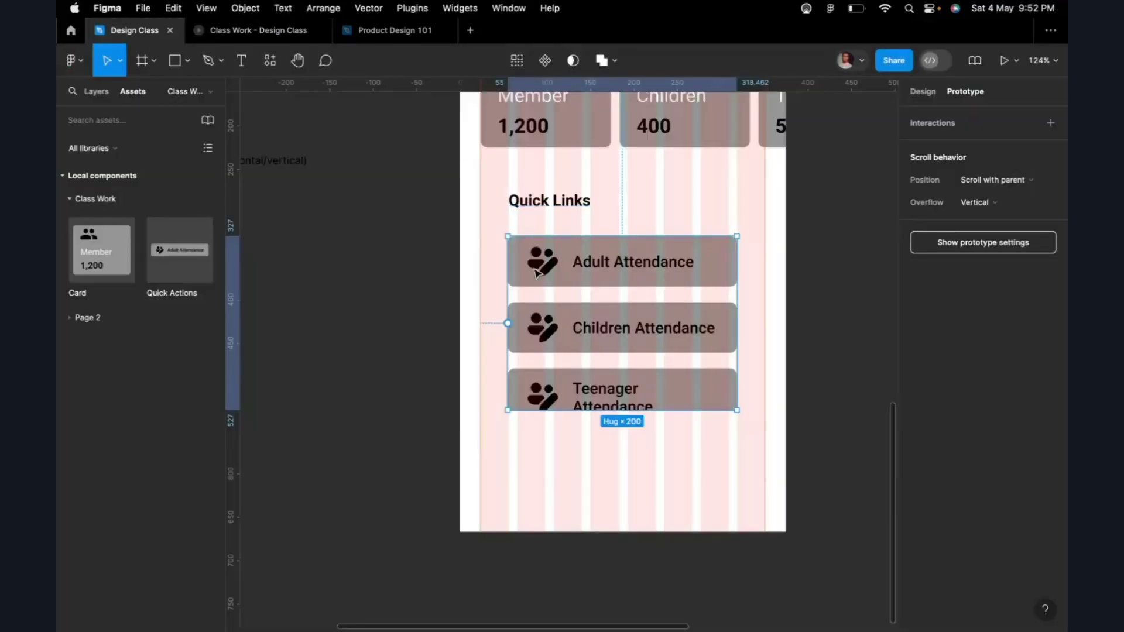
Step: Move the Quick Actions frame to X 24, Y 334 and scale it up 1.15x to a width of 303
left_click(919, 93)
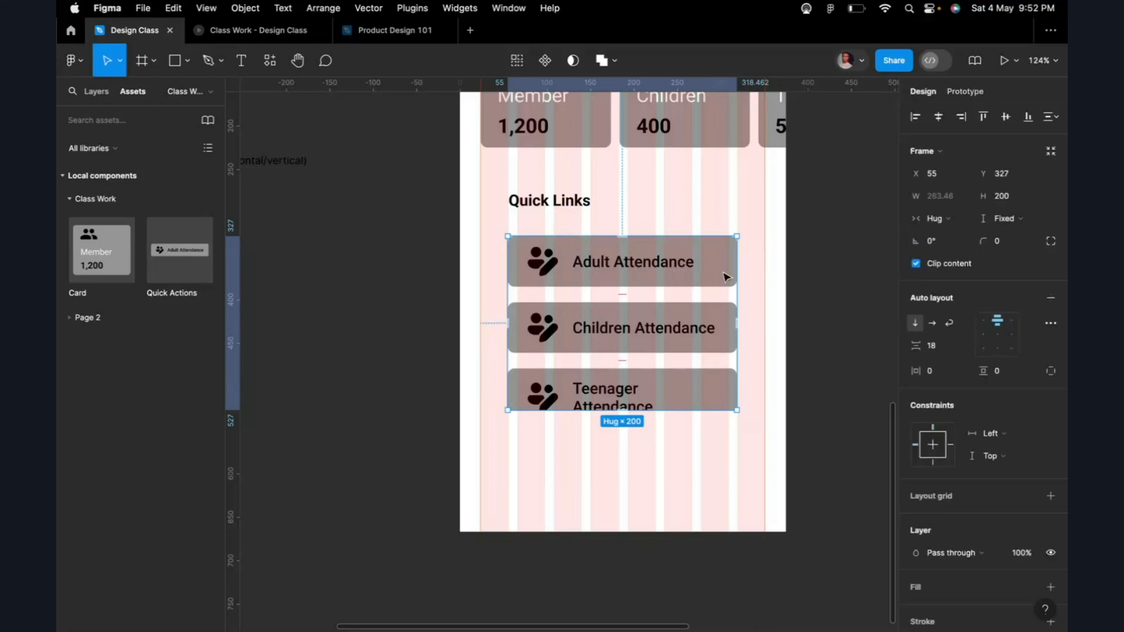
left_click_drag(726, 276, 702, 285)
key("k")
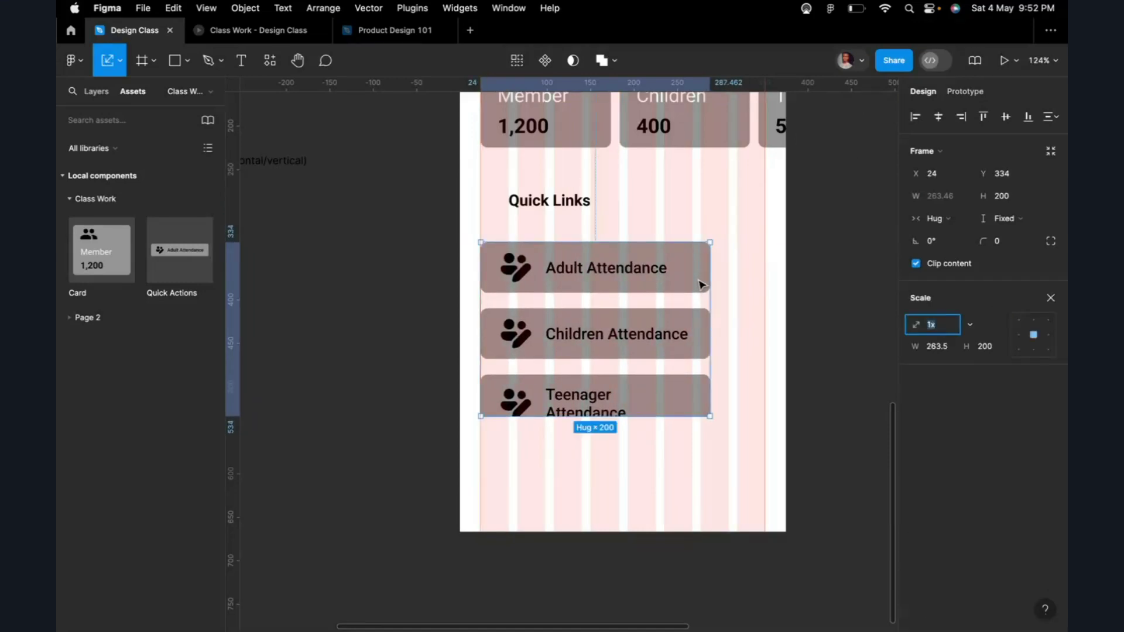
left_click_drag(718, 419, 746, 444)
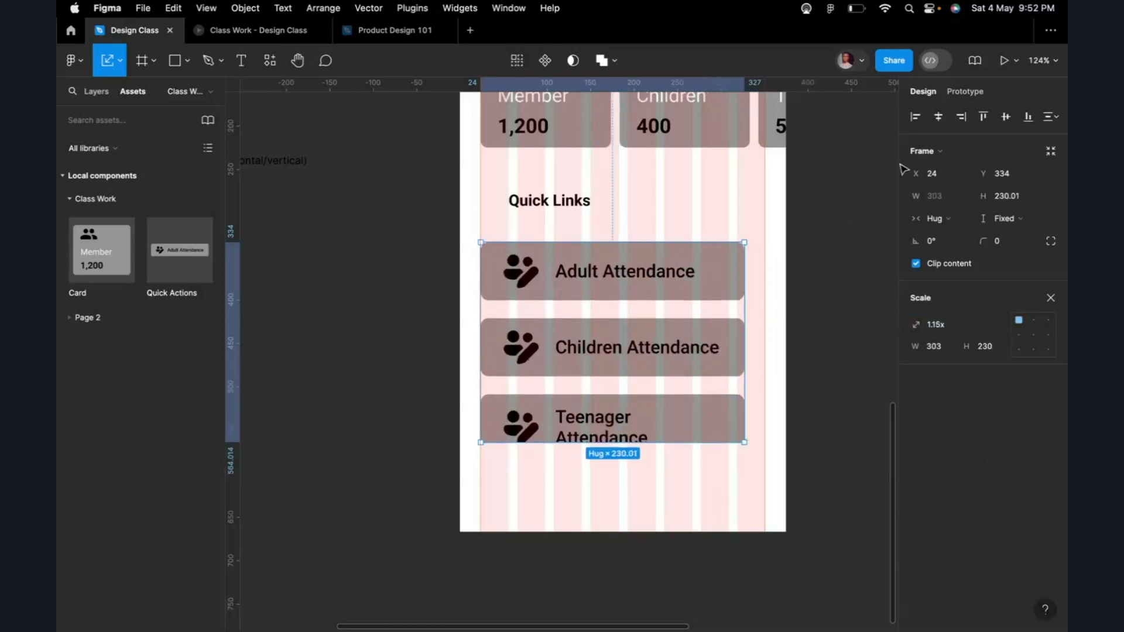
Step: Centre the Quick Actions frame horizontally on the landing page and move the Quick Links heading to X 35, Y 284, aligned with the frame's left edge
left_click(938, 117)
left_click_drag(547, 202, 530, 211)
Step: Preview the enlarged Quick Actions list in the prototype, test its scrolling, and return to the design file
key("super+alt+Return")
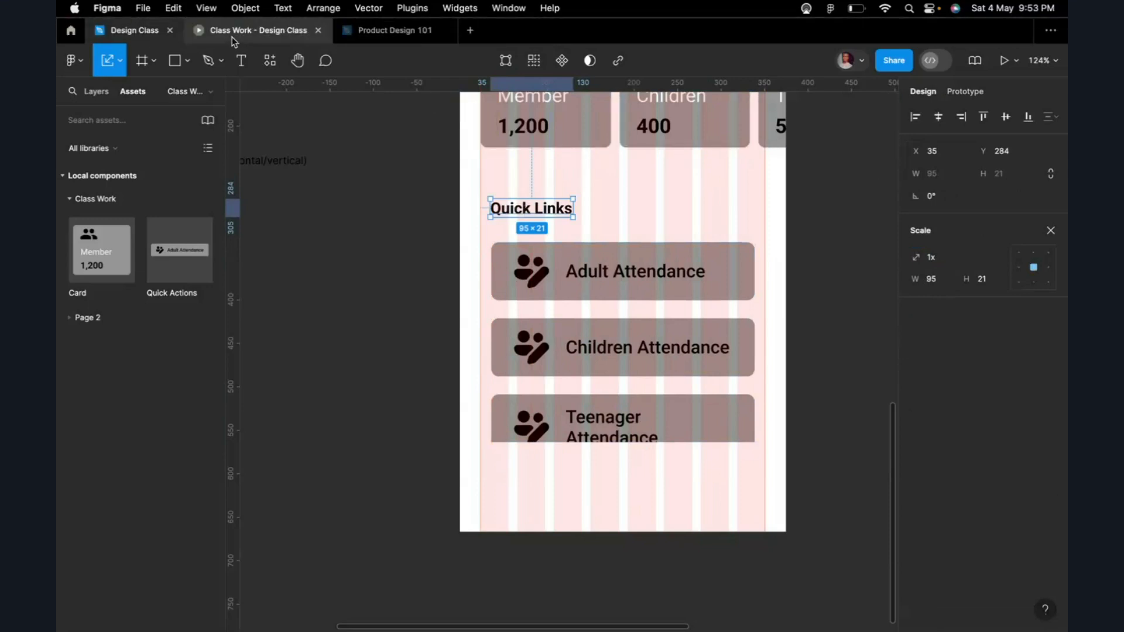
left_click_drag(598, 428, 598, 469)
left_click_drag(606, 410, 585, 439)
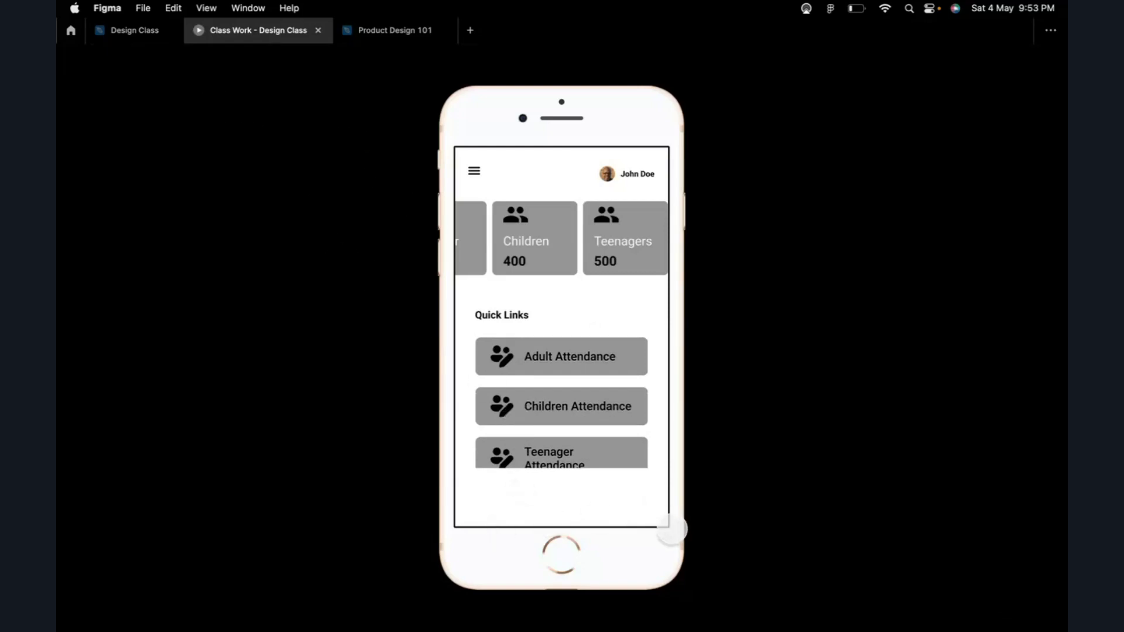
left_click(138, 30)
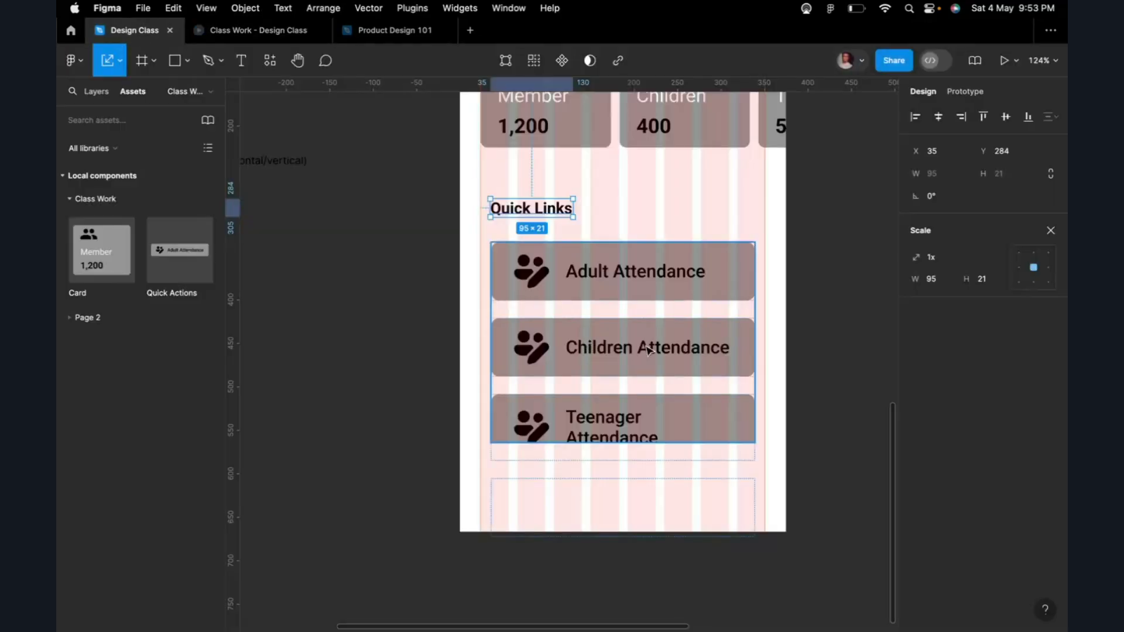
scroll(503, 305, "down", 3)
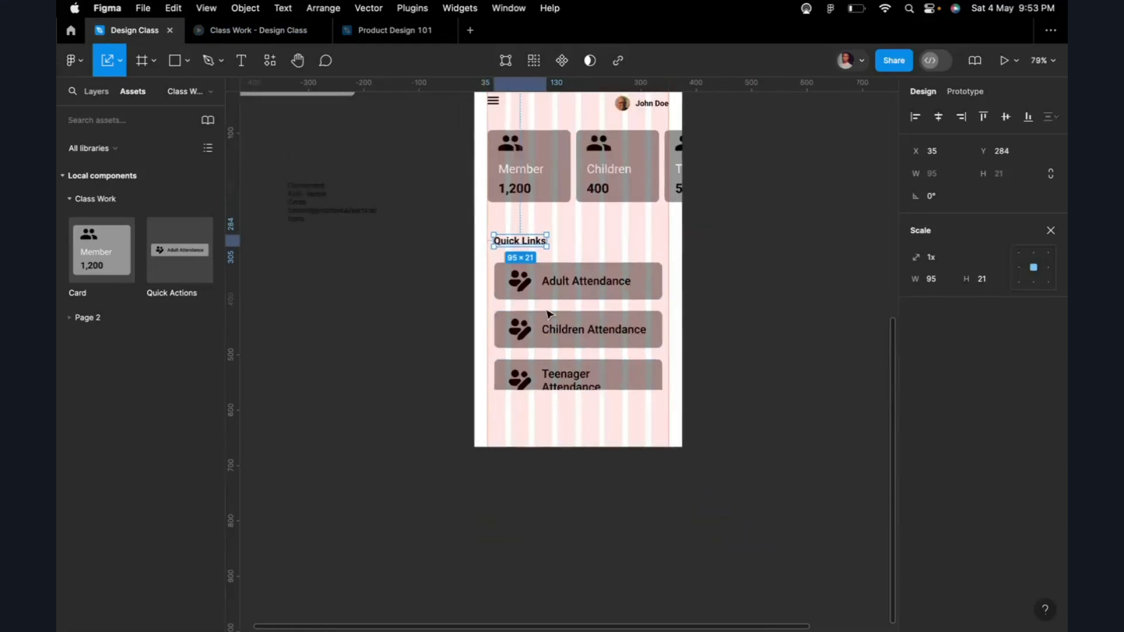
scroll(527, 311, "down", 2)
scroll(585, 316, "up", 2)
left_click(723, 282)
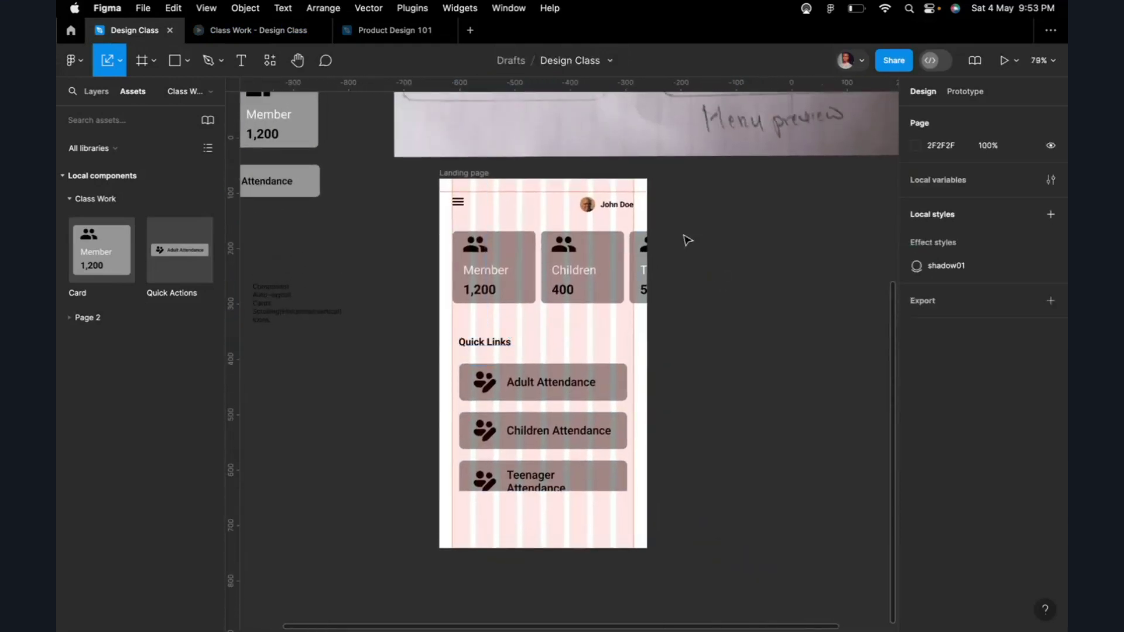
left_click(477, 175)
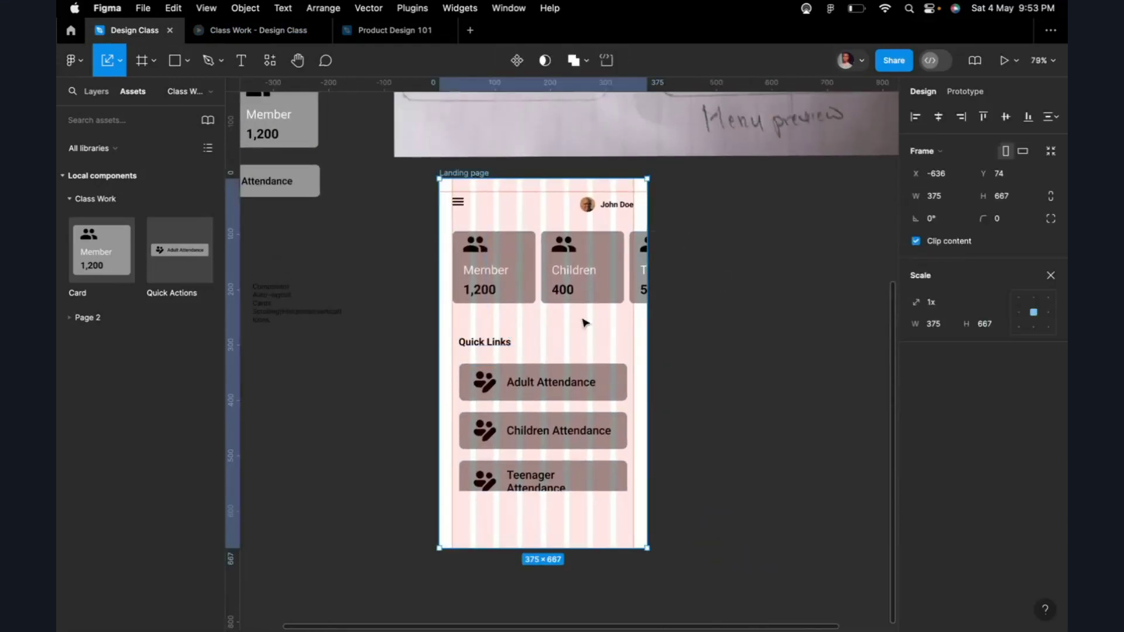
scroll(586, 322, "up", 3)
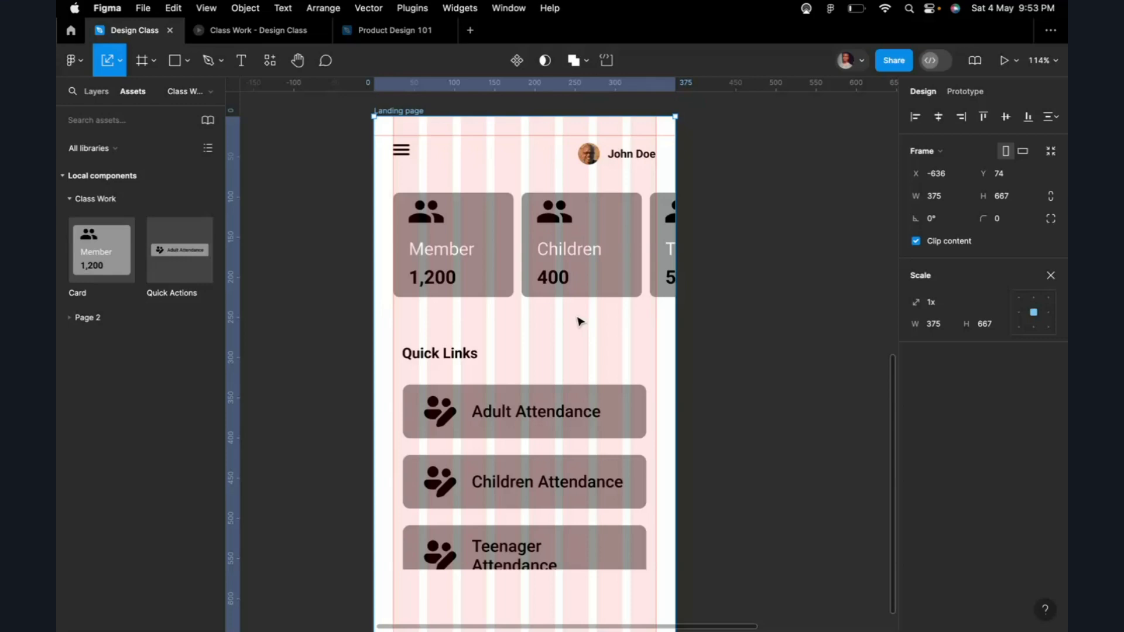
Step: Change the Children card's fill to solid red, check it in the Class Work prototype preview, and return to the design file
double_click(612, 273)
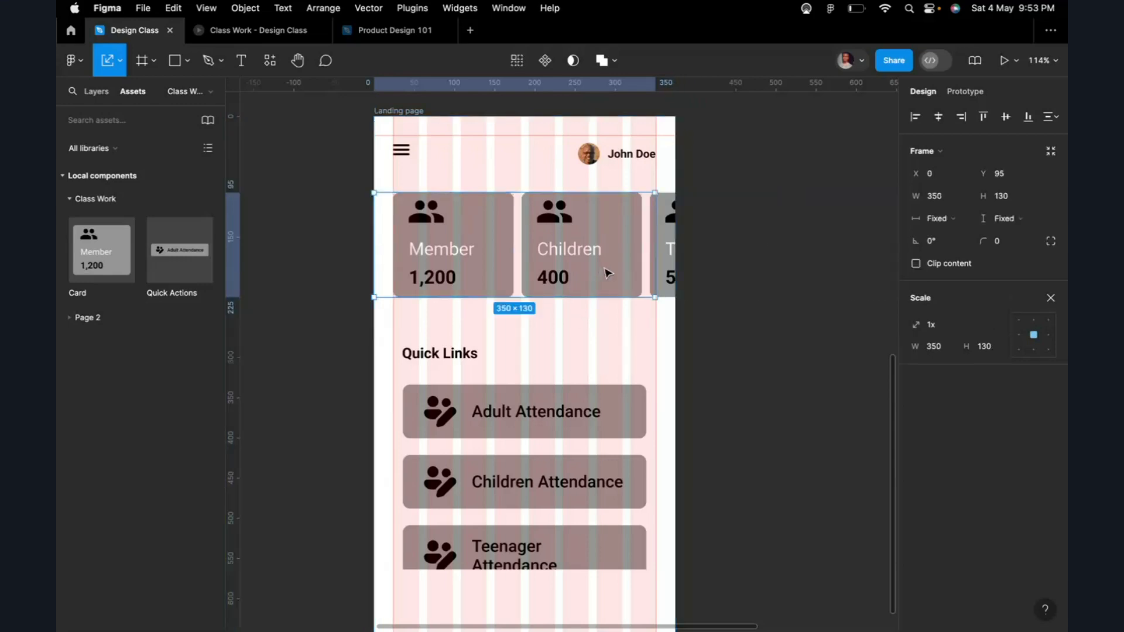
left_click(622, 246)
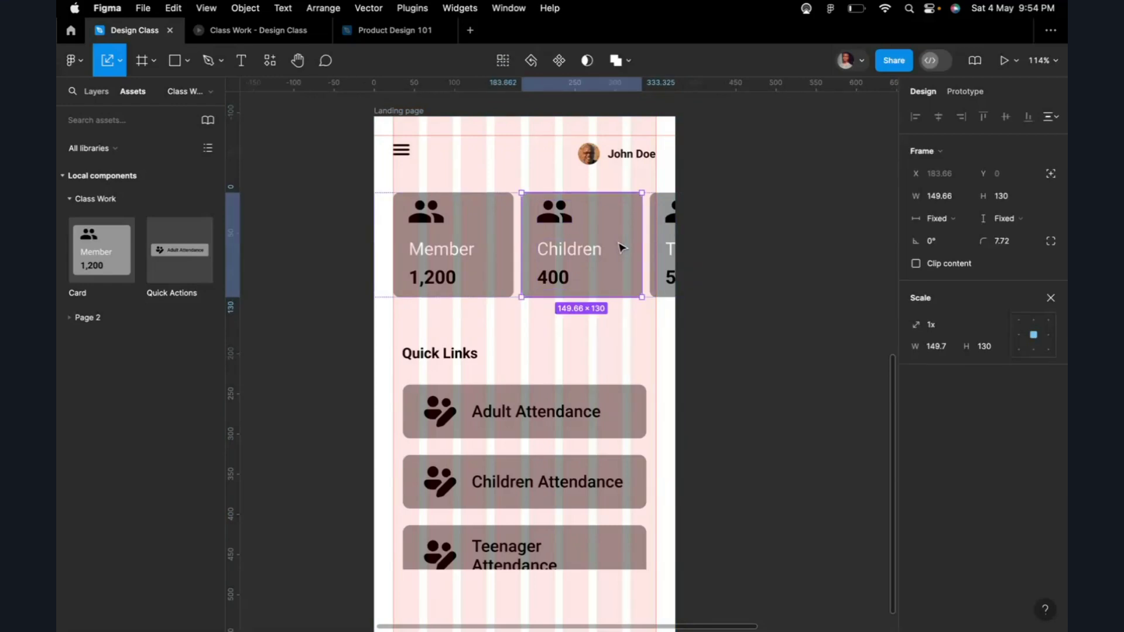
left_click(1051, 299)
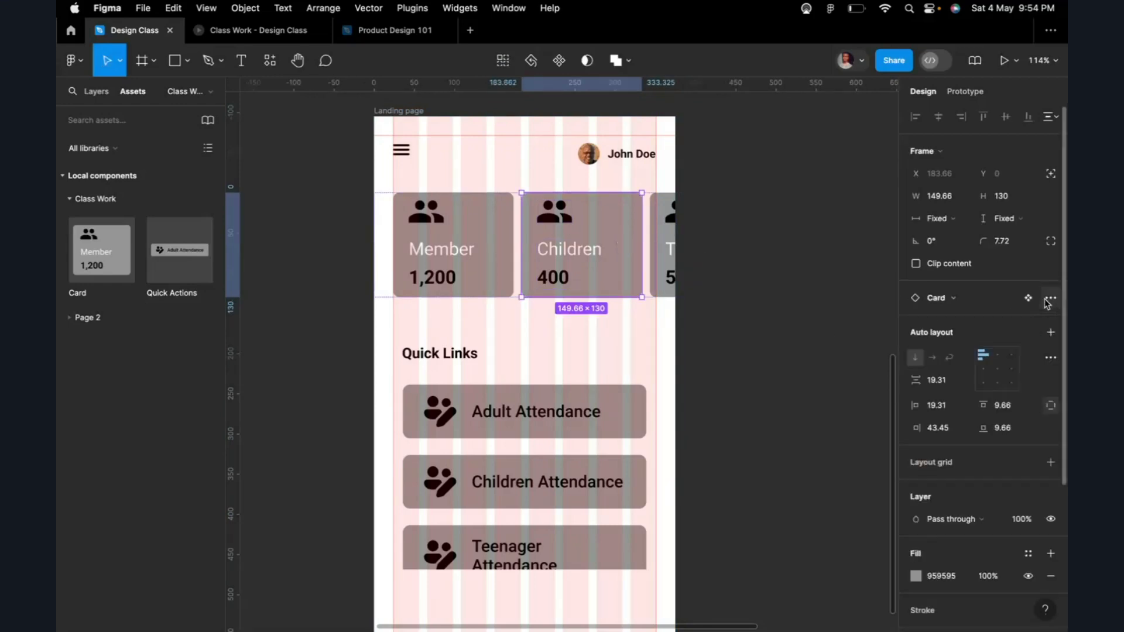
left_click(916, 575)
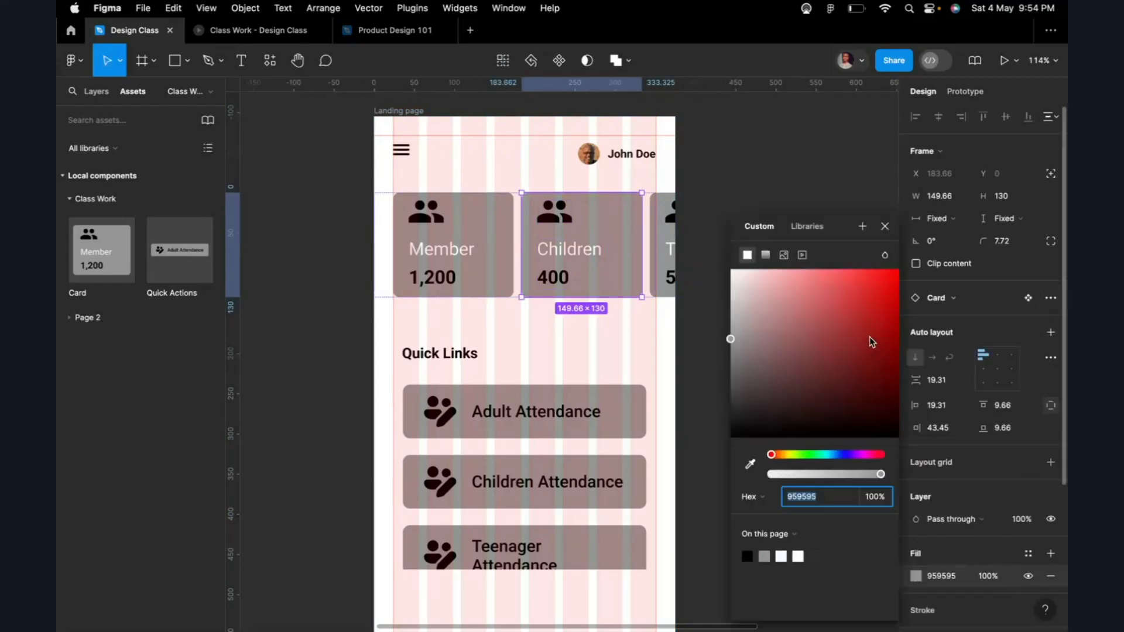
left_click(899, 288)
left_click(710, 166)
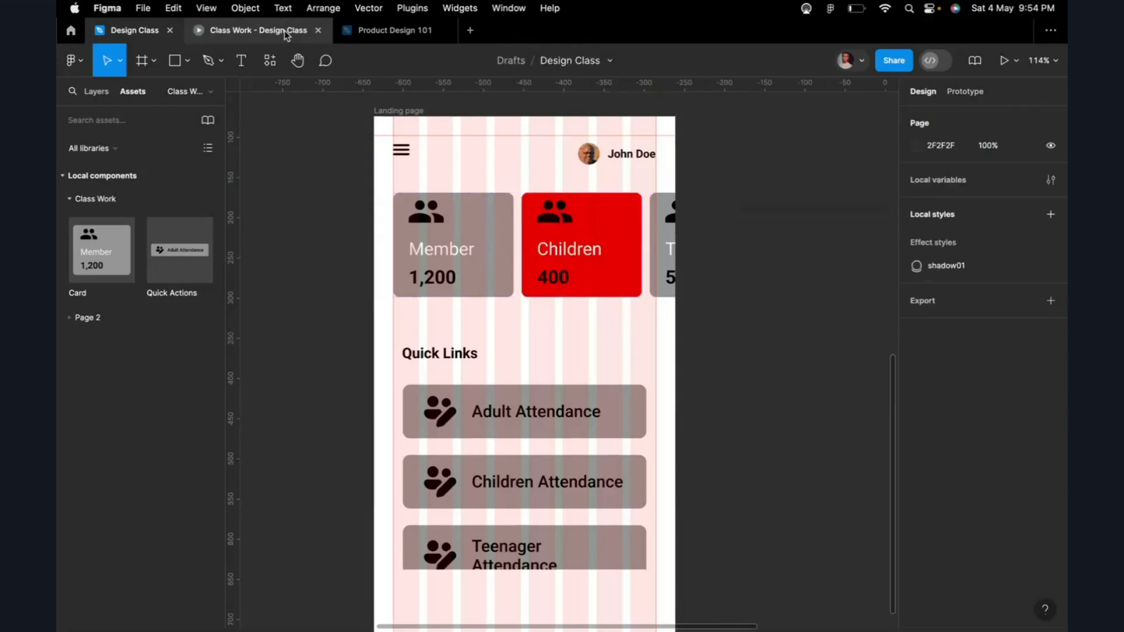
left_click(275, 30)
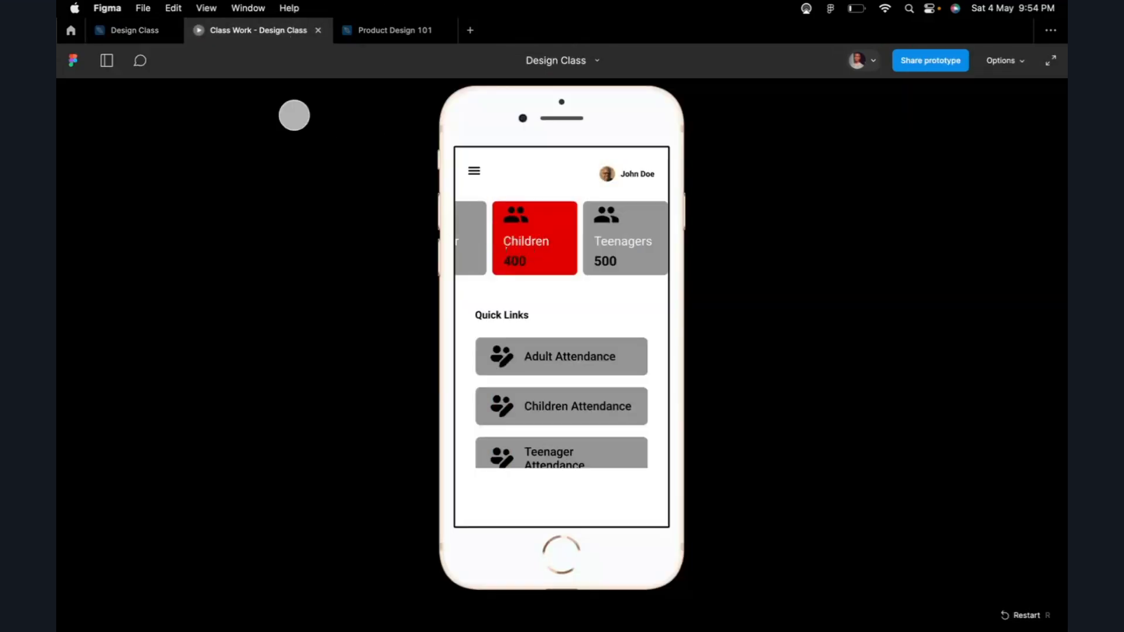
left_click(137, 32)
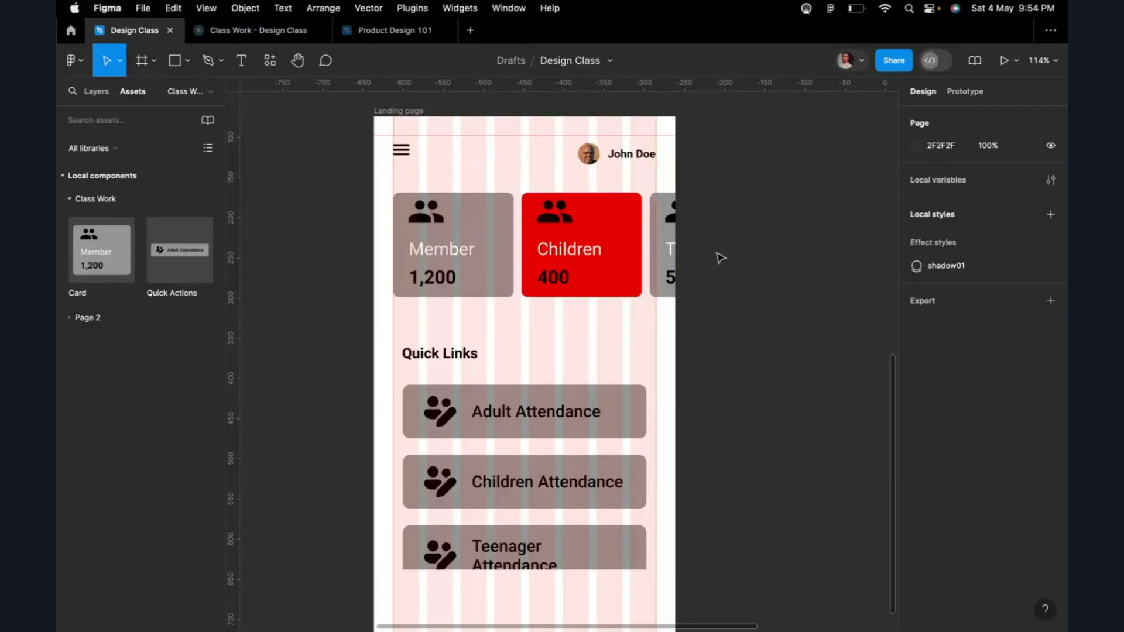
Step: Turn off content clipping on the Landing page frame to expose the cards beyond its edge
left_click(507, 234)
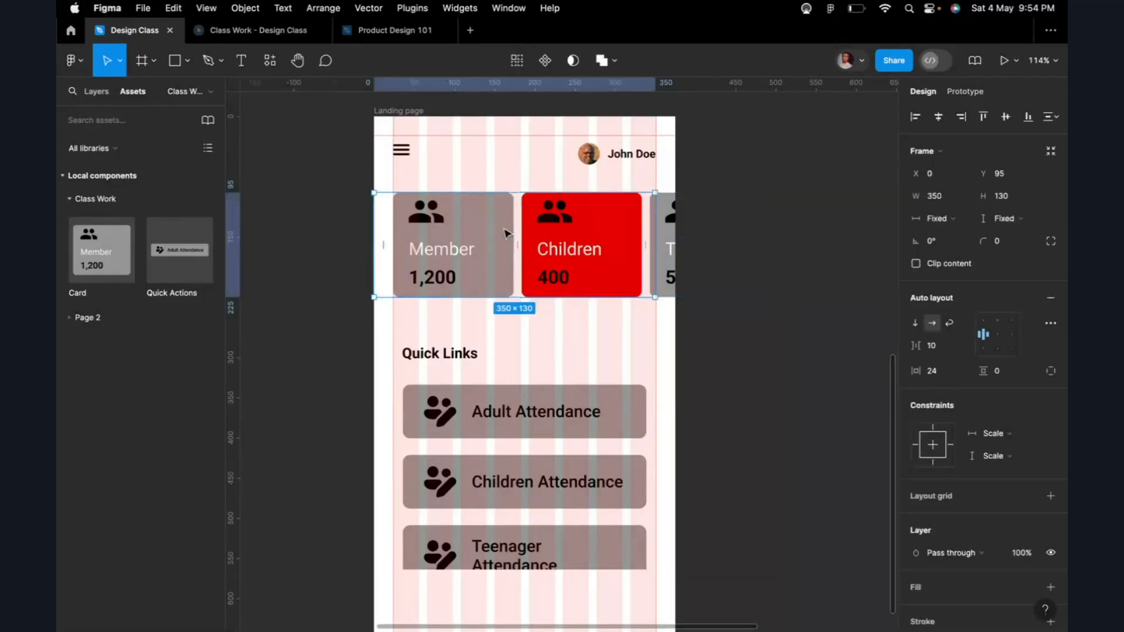
scroll(504, 233, "down", 3)
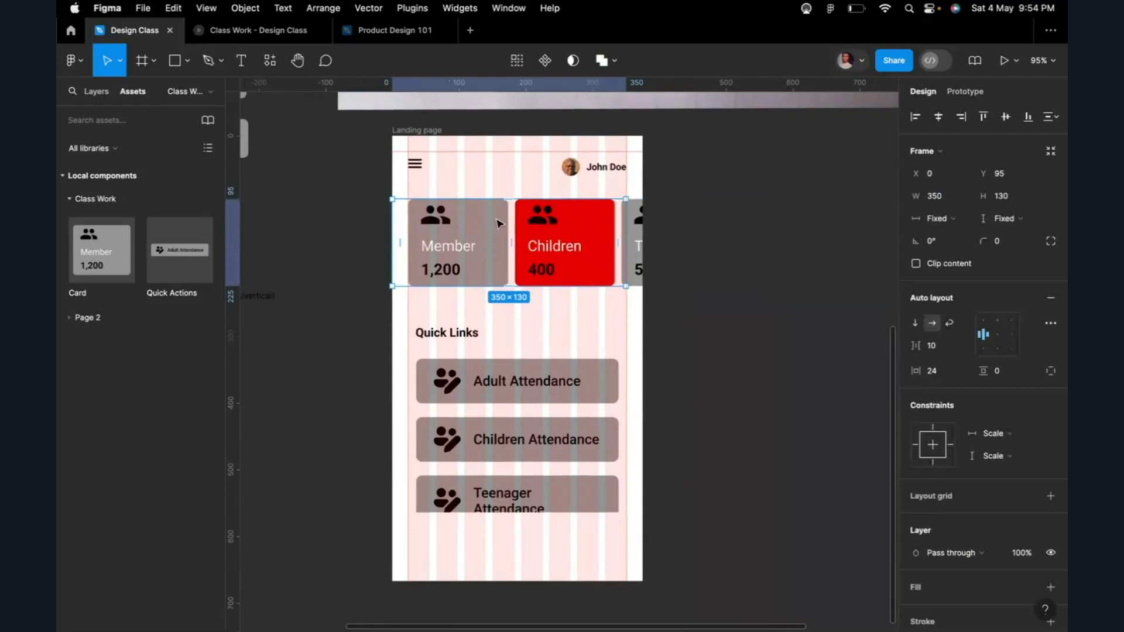
left_click(451, 130)
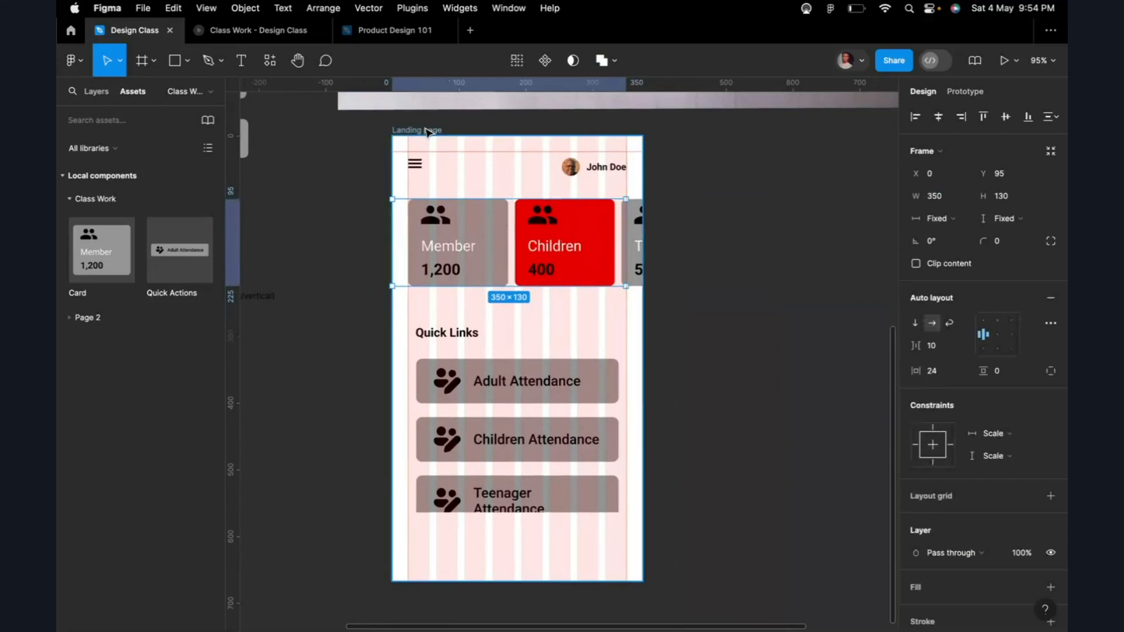
left_click(917, 241)
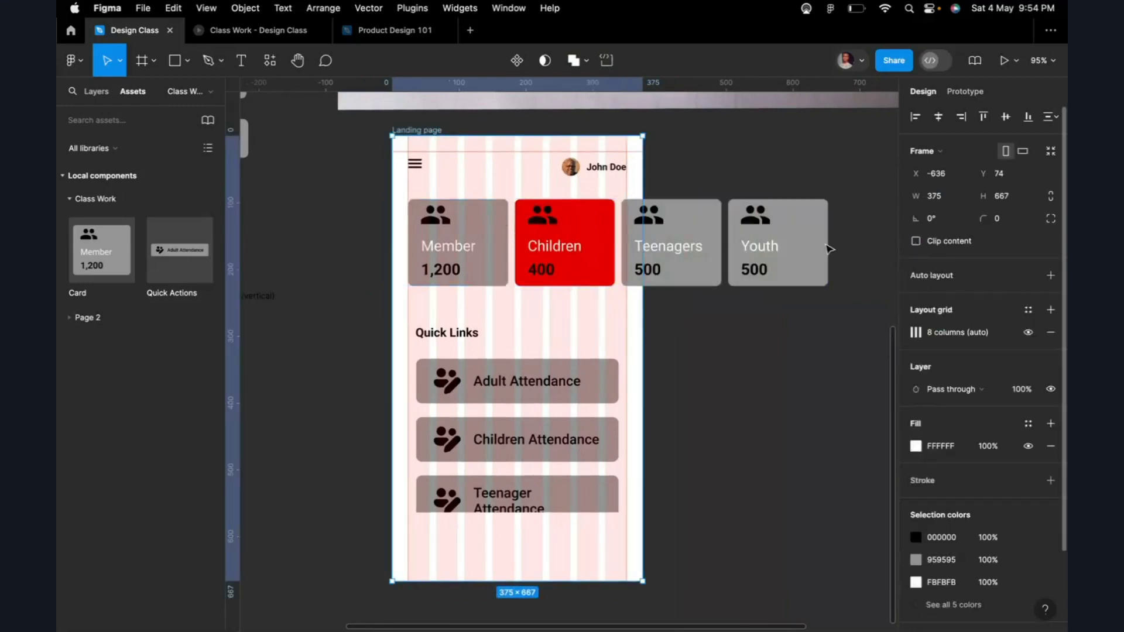
Step: Change the Teenagers card's fill to purple
left_click(686, 242)
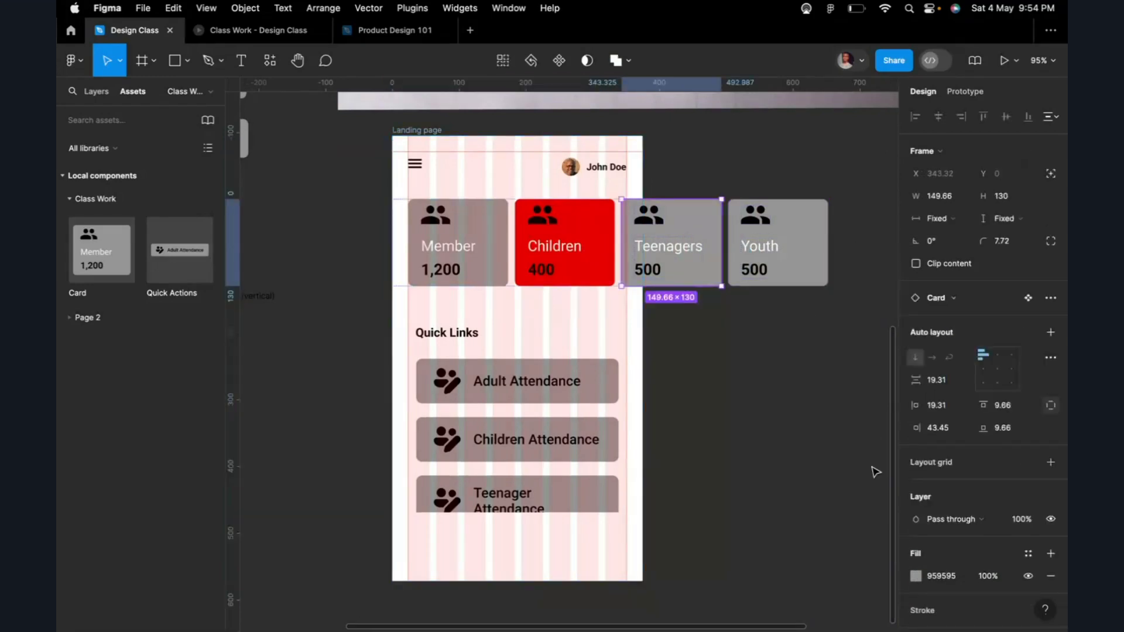
left_click(916, 576)
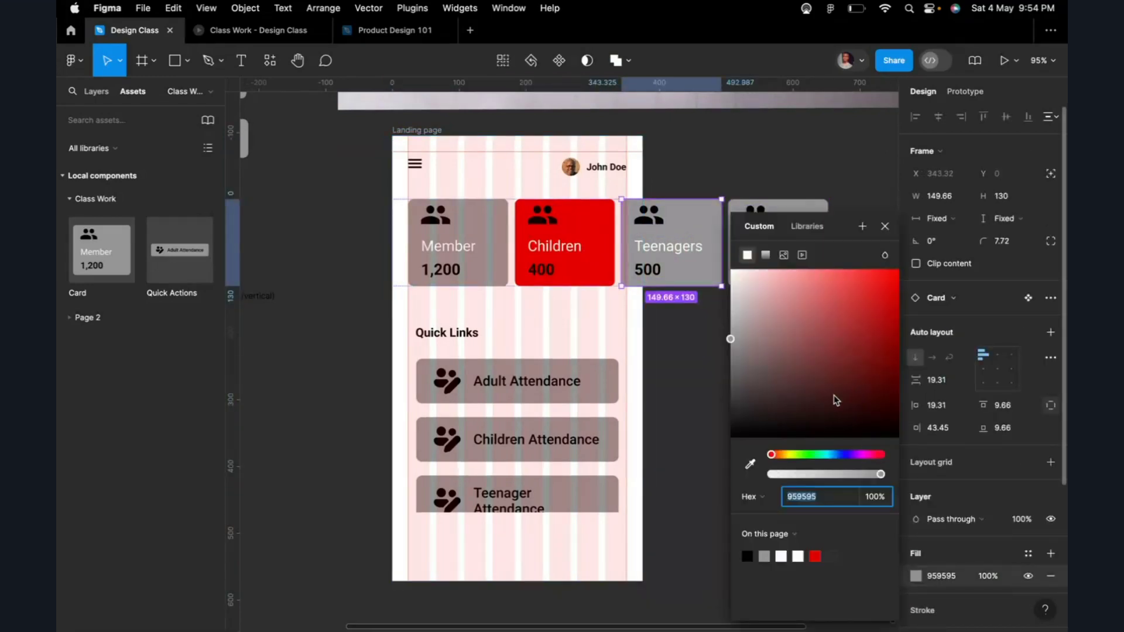
left_click_drag(866, 459, 858, 459)
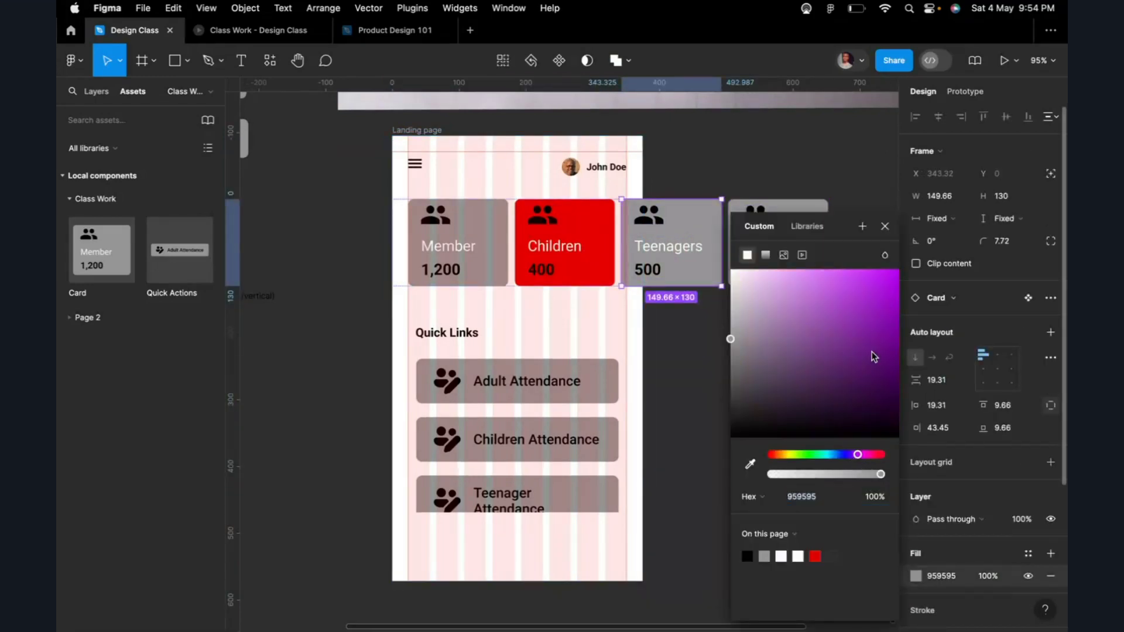
left_click(883, 321)
left_click(816, 176)
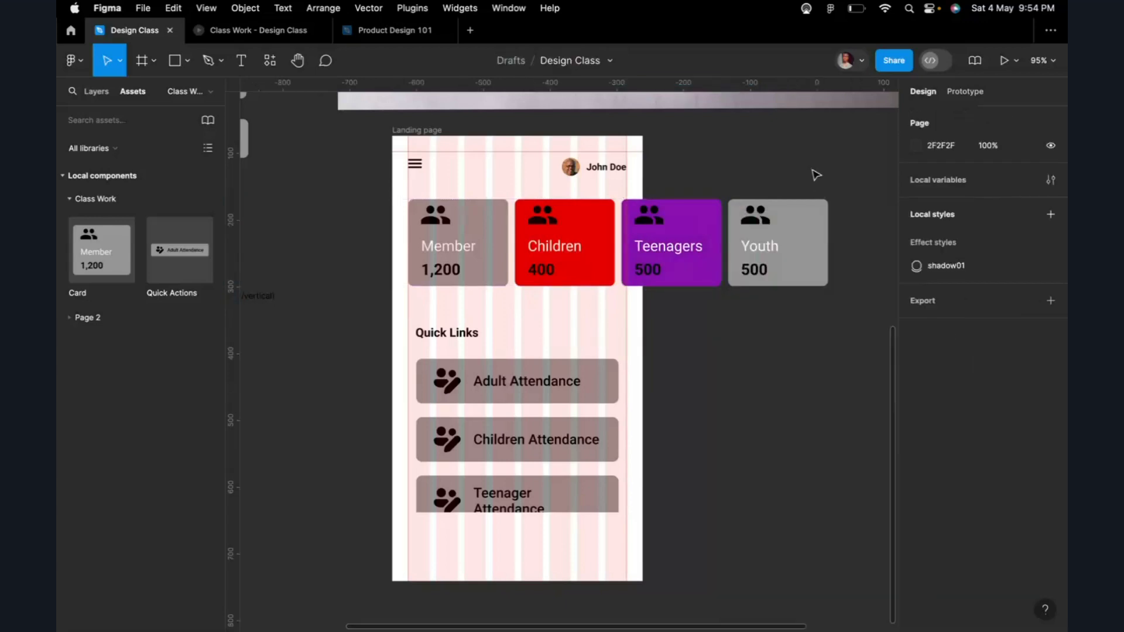
Step: Change the Youth card's fill to a cyan-blue, about 0C94BE
left_click(800, 213)
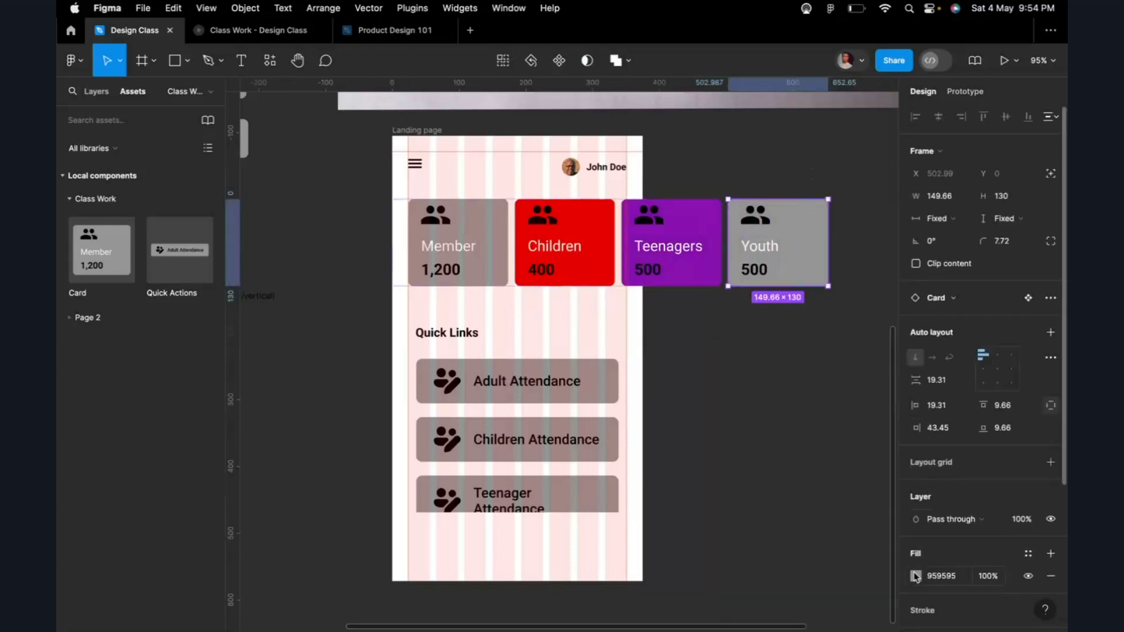
left_click(916, 577)
left_click_drag(859, 454, 830, 457)
left_click_drag(835, 376, 888, 312)
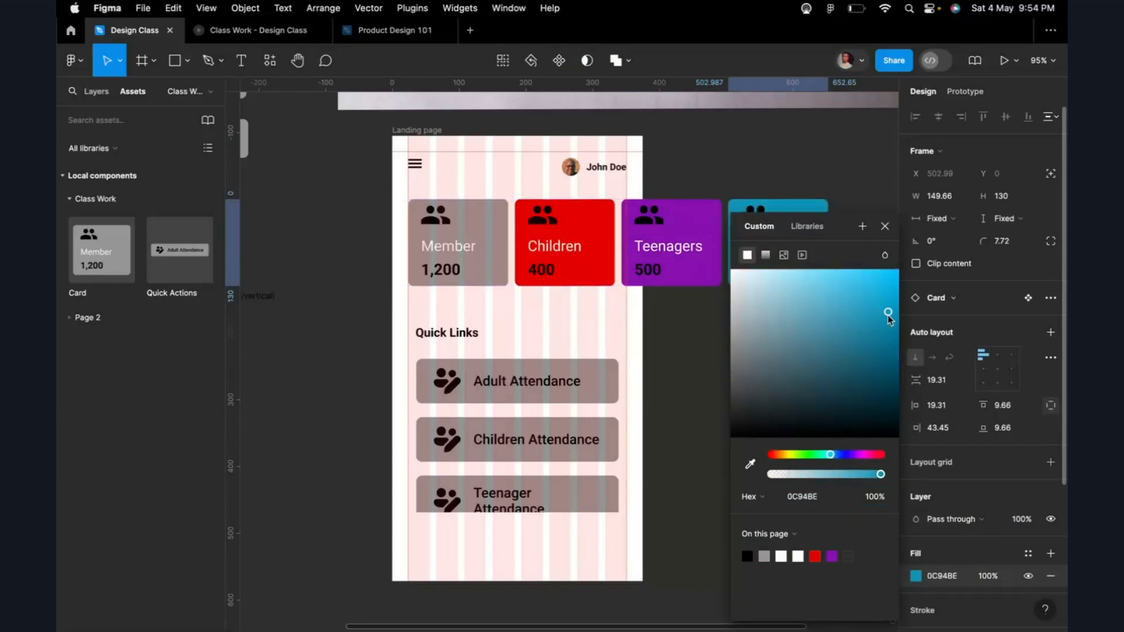
left_click(691, 330)
Step: Change the Member card's fill to magenta pink
left_click(495, 226)
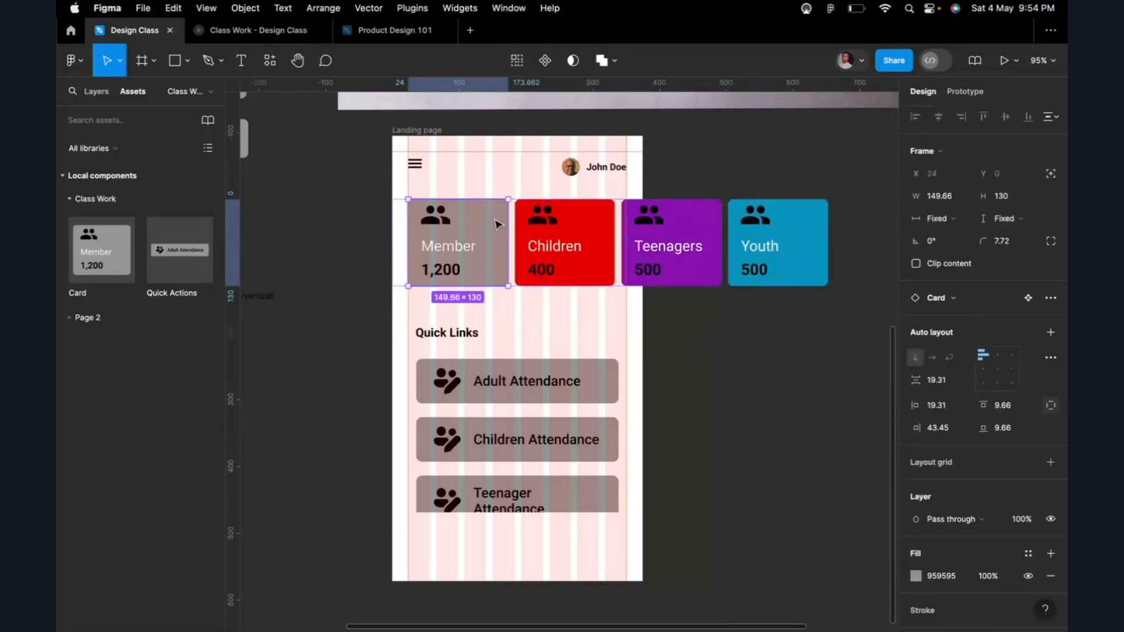
left_click(917, 576)
mouse_move(884, 456)
left_mouse_down()
mouse_move(859, 456)
mouse_move(870, 458)
left_mouse_up()
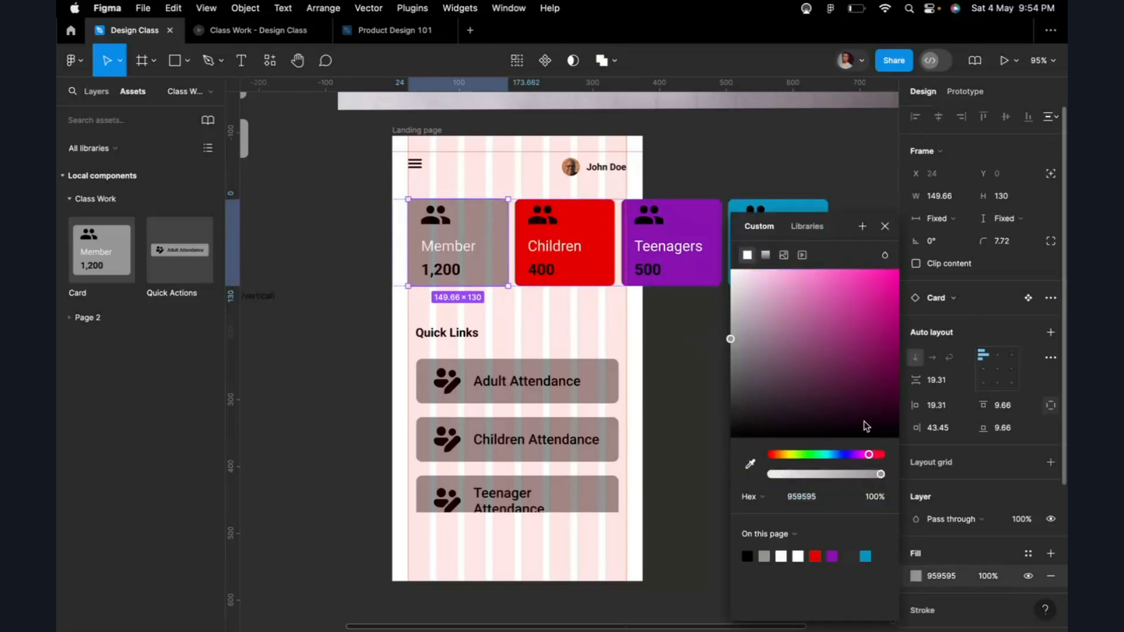
left_click(863, 346)
left_click_drag(872, 342, 885, 308)
left_click(710, 323)
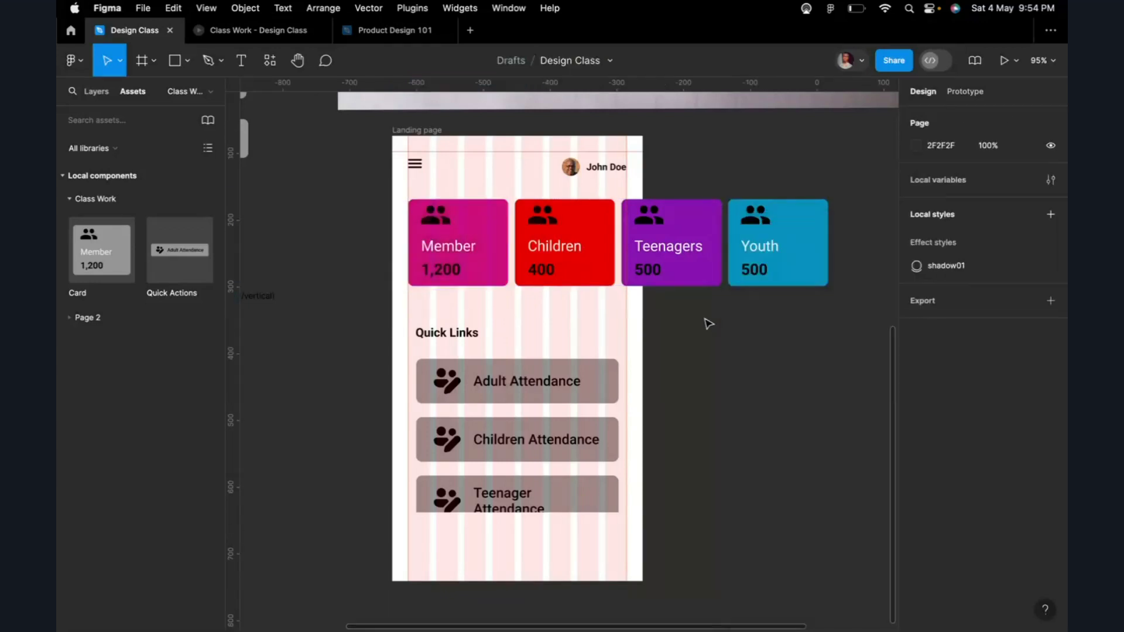
Step: Turn content clipping back on for the Landing page frame, test the coloured cards' horizontal scrolling in the prototype preview, and return to the design file
left_click(413, 131)
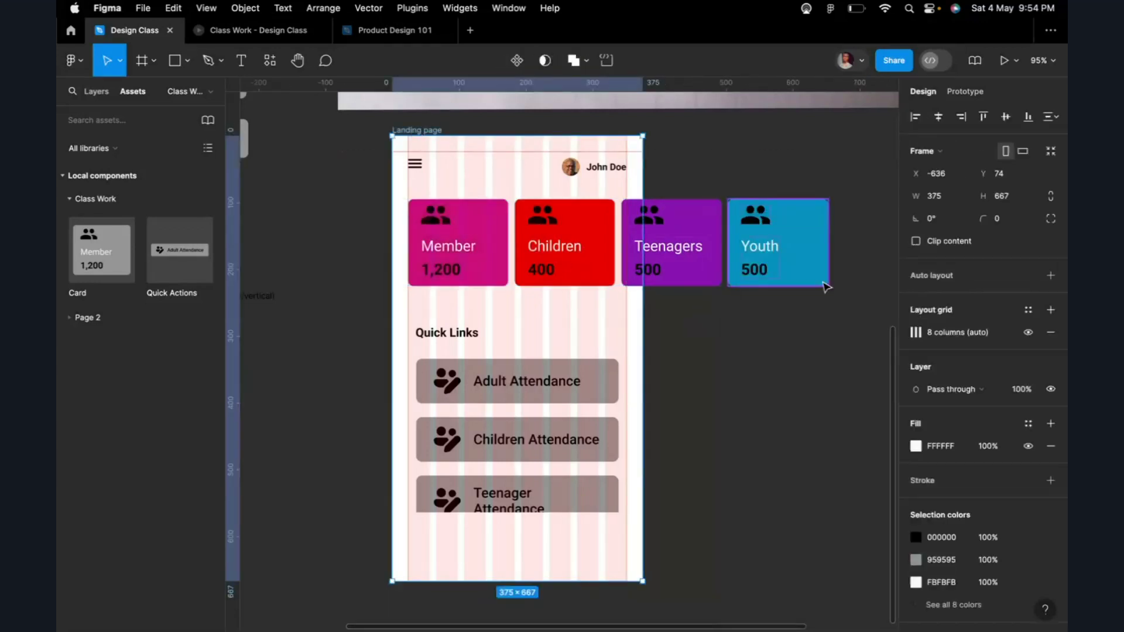
left_click(258, 30)
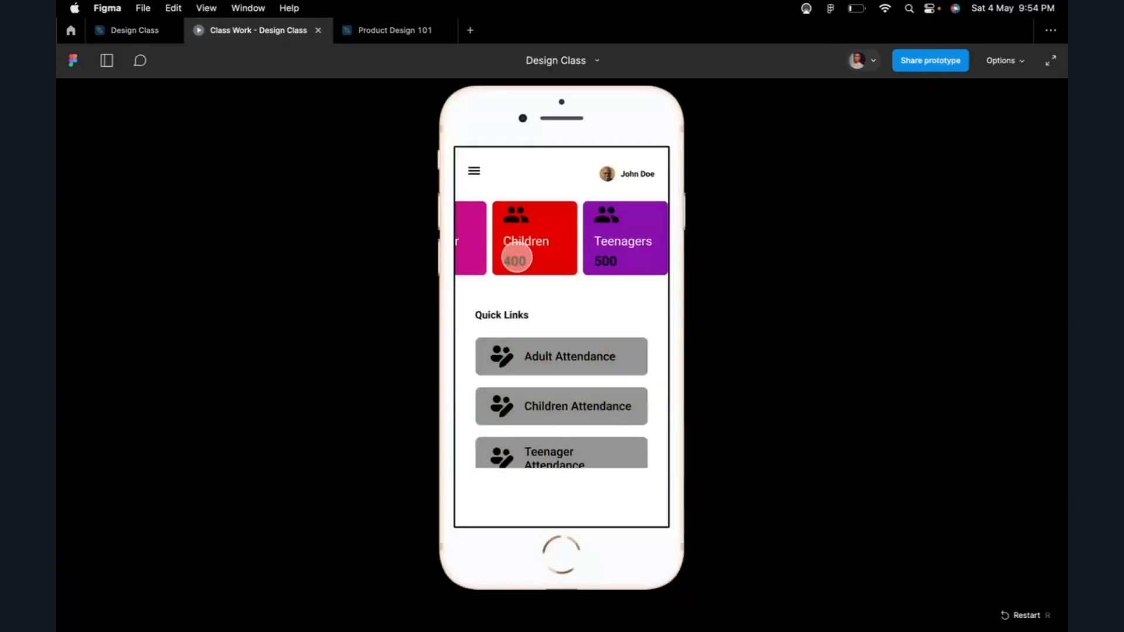
mouse_move(517, 257)
left_mouse_down()
mouse_move(583, 258)
mouse_move(532, 258)
left_mouse_up()
left_click_drag(605, 255, 659, 252)
left_click(124, 30)
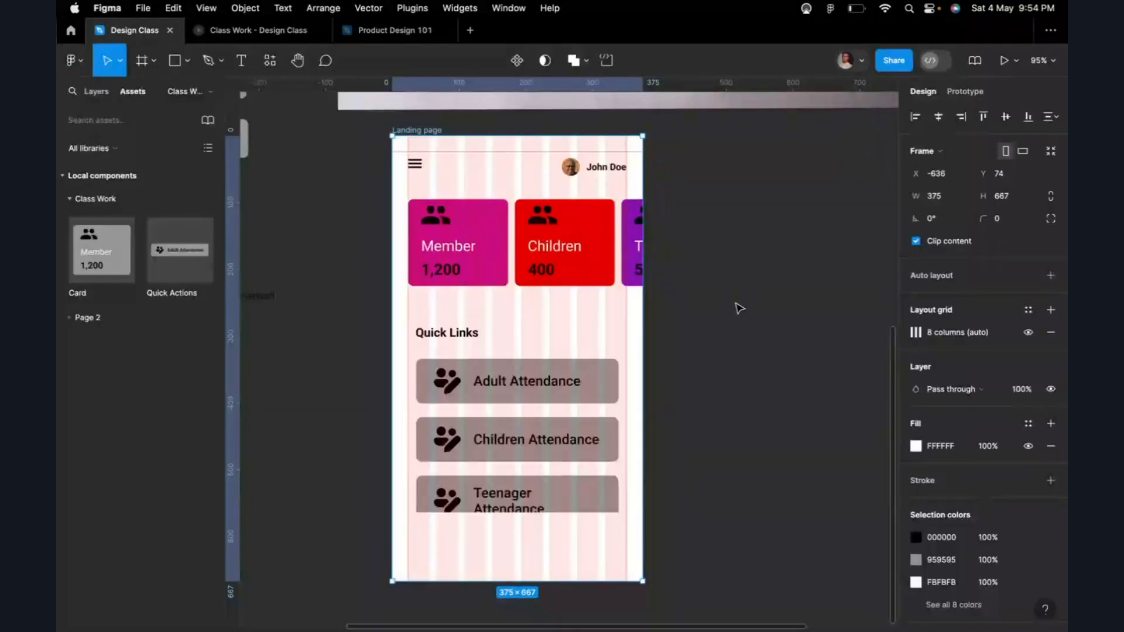
scroll(740, 308, "up", 5)
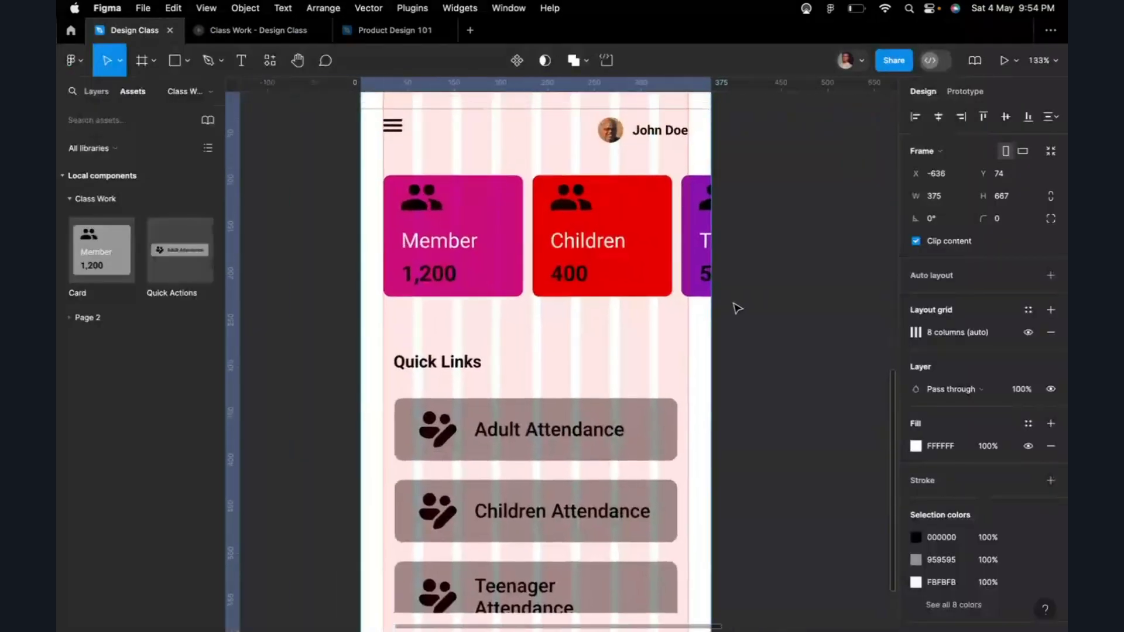
scroll(738, 309, "left", 2)
scroll(738, 309, "up", 1)
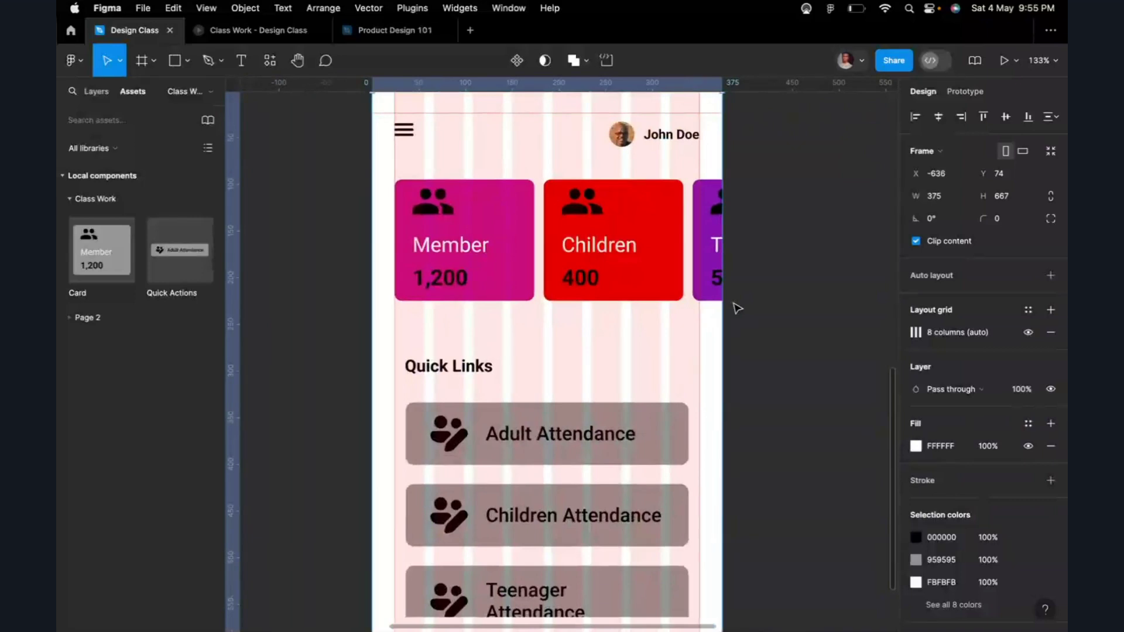